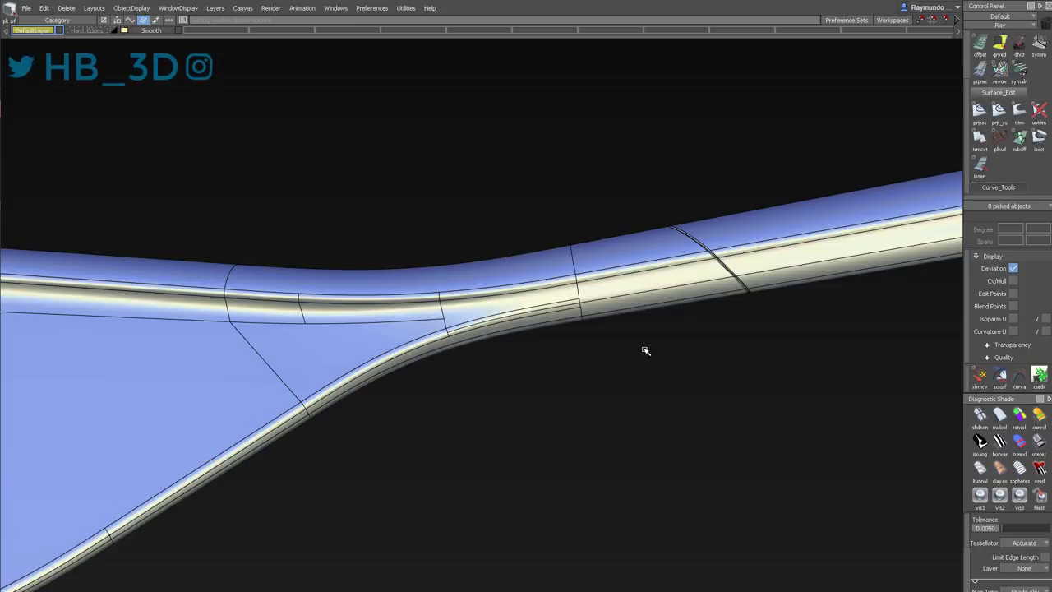
Step: Examine the smooth transition between the flat blade and the slim handle, with its surface boundaries displayed, from several angles
mouse_move(645, 351)
left_mouse_down("alt+shift")
mouse_move(512, 309)
mouse_move(651, 202)
mouse_move(556, 282)
left_mouse_up("alt+shift")
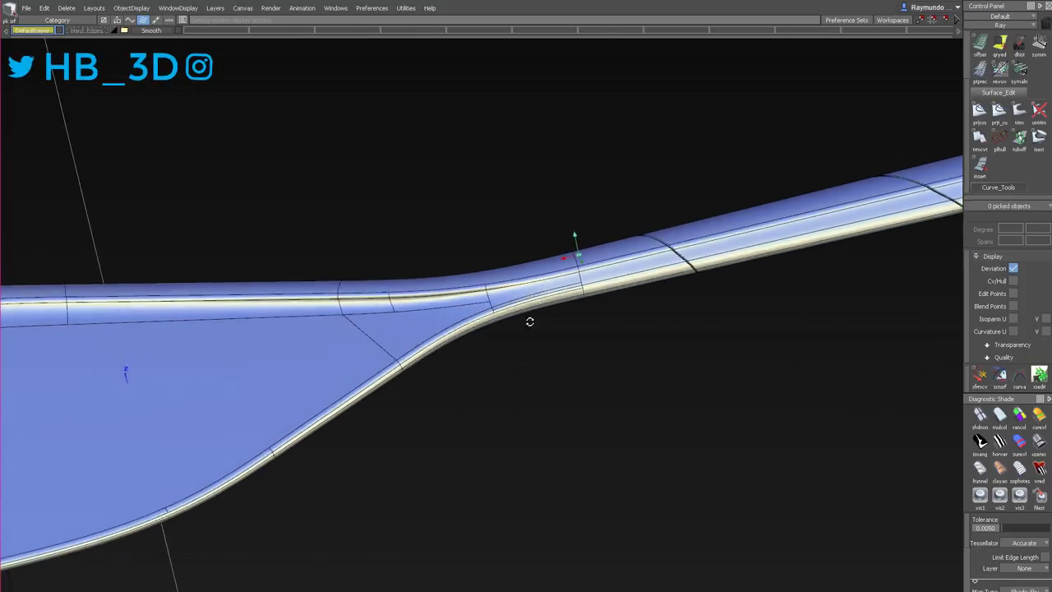
left_click_drag(529, 321, 454, 522, "alt+shift")
mouse_move(512, 313)
left_mouse_down("alt+shift")
mouse_move(531, 216)
mouse_move(553, 171)
left_mouse_up("alt+shift")
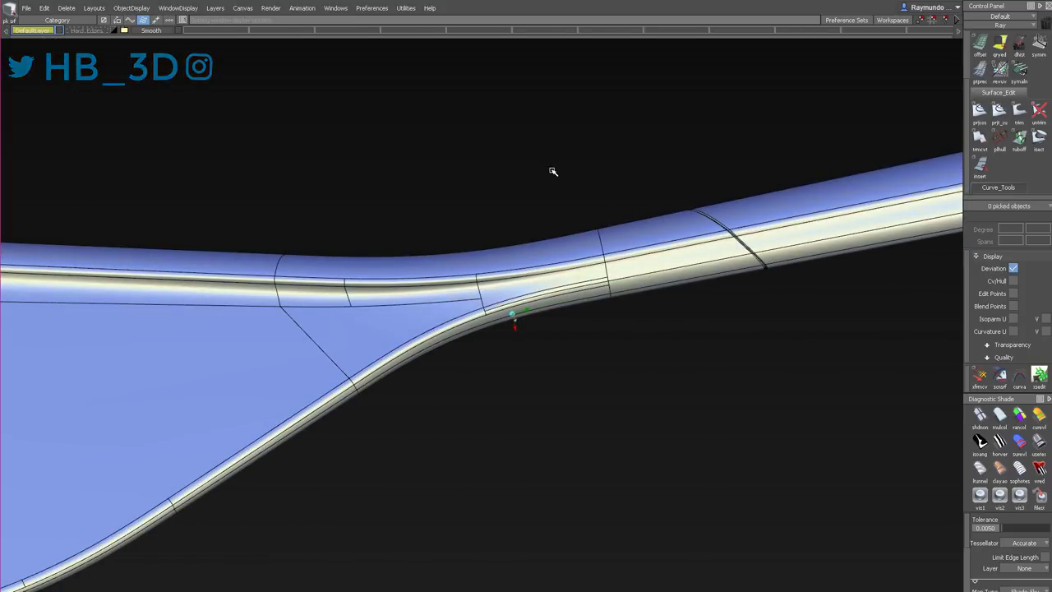
right_click_drag(526, 180, 477, 267, "alt+shift")
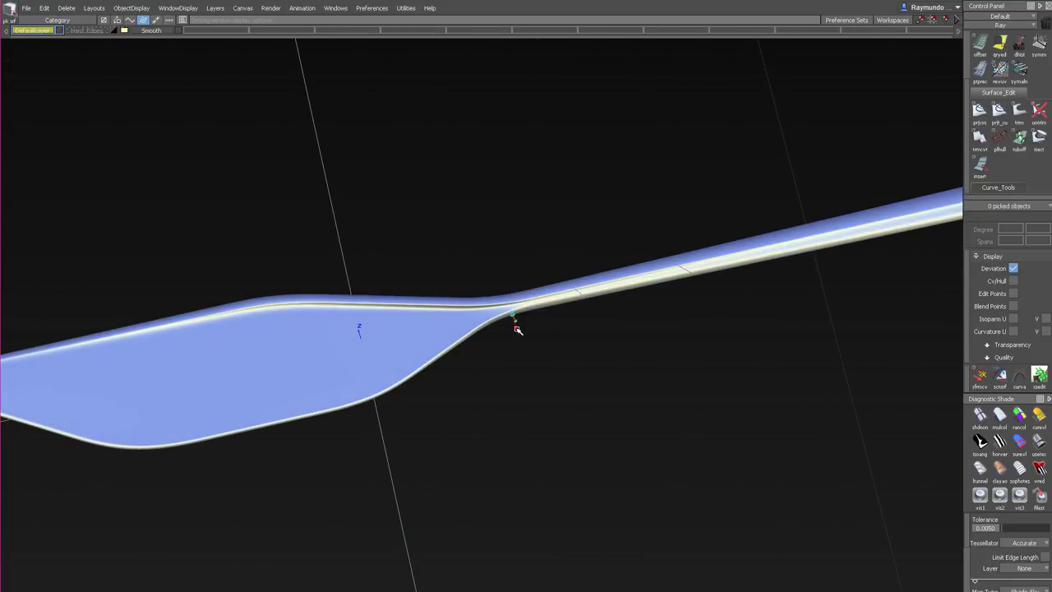
left_click_drag(517, 330, 846, 343, "alt+shift")
middle_click_drag(845, 343, 436, 151, "alt+shift")
left_click_drag(435, 150, 549, 318, "alt+shift")
middle_click_drag(615, 148, 477, 301, "alt+shift")
left_click_drag(477, 301, 535, 283, "alt+shift")
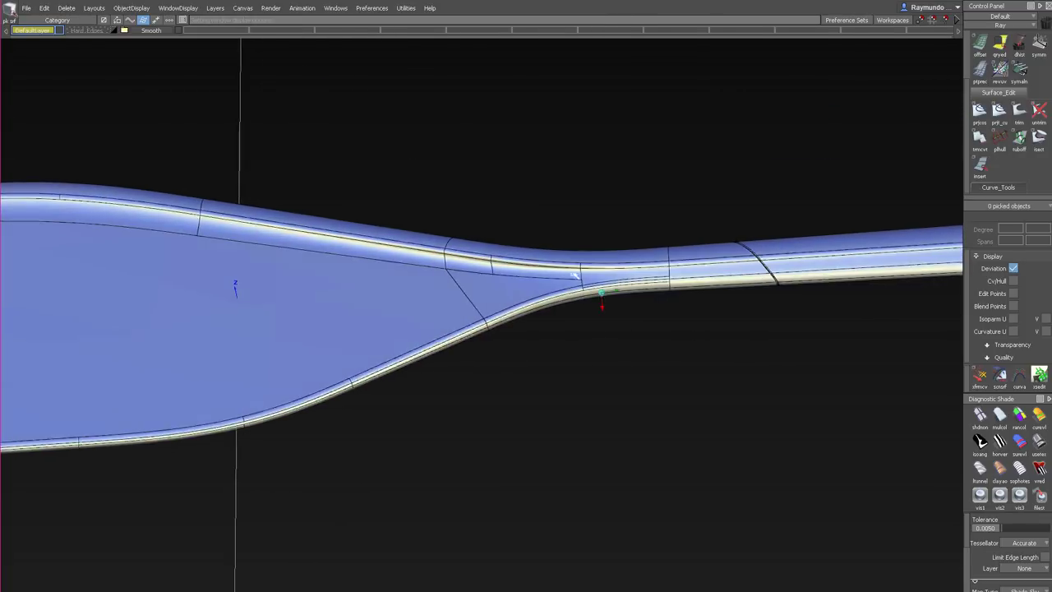
right_click_drag(575, 275, 615, 305, "alt+shift")
left_click_drag(615, 306, 601, 439, "alt+shift")
middle_click_drag(598, 253, 600, 333, "alt+shift")
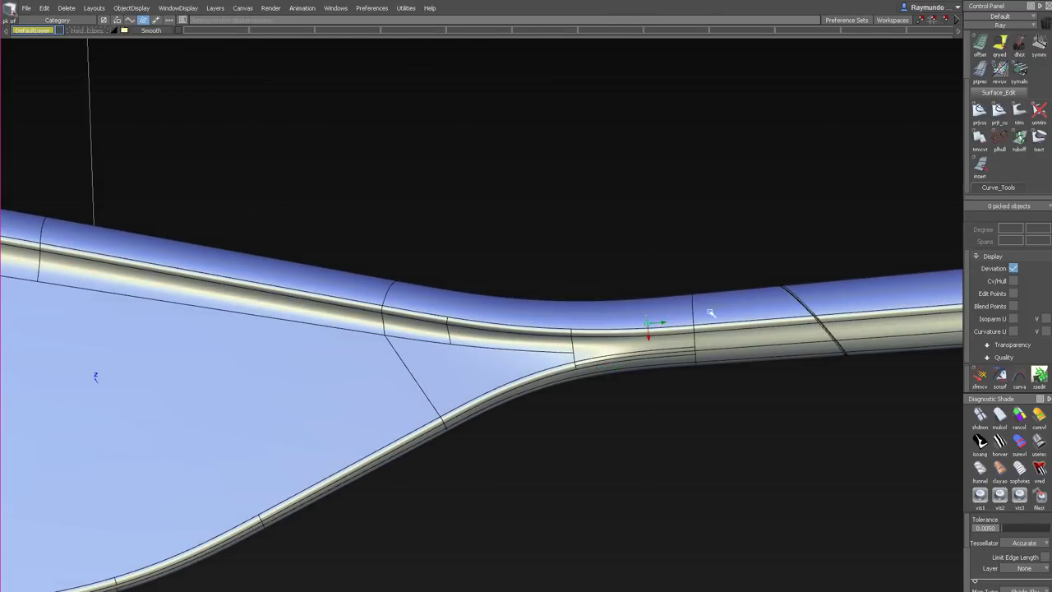
right_click_drag(710, 312, 592, 141, "alt+shift")
left_click_drag(592, 140, 583, 312, "alt+shift")
right_click_drag(583, 312, 589, 345, "alt+shift")
left_click_drag(589, 345, 588, 153, "alt+shift")
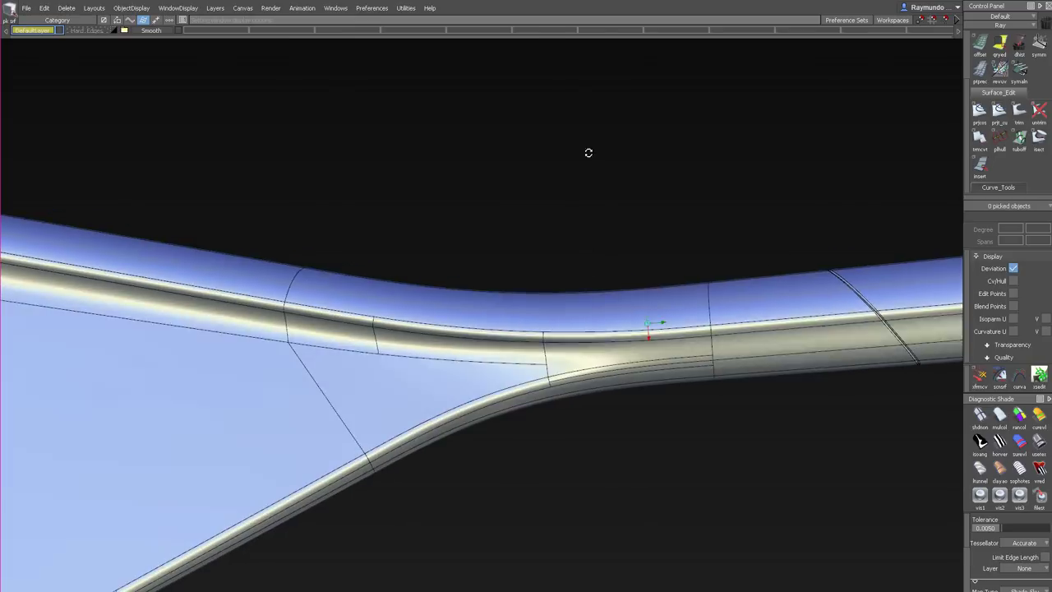
right_click_drag(549, 374, 535, 372, "alt+shift")
mouse_move(535, 372)
left_mouse_down("alt+shift")
mouse_move(534, 178)
mouse_move(534, 329)
left_mouse_up("alt+shift")
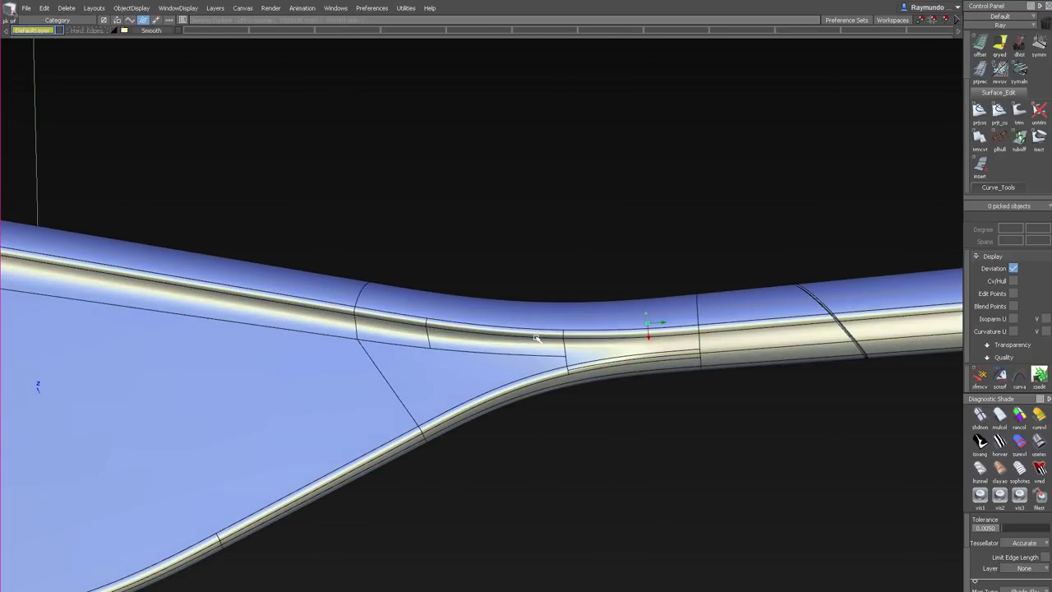
right_click_drag(538, 349, 515, 370, "alt+shift")
left_click_drag(514, 371, 554, 389, "alt+shift")
right_click_drag(554, 390, 573, 366, "alt+shift")
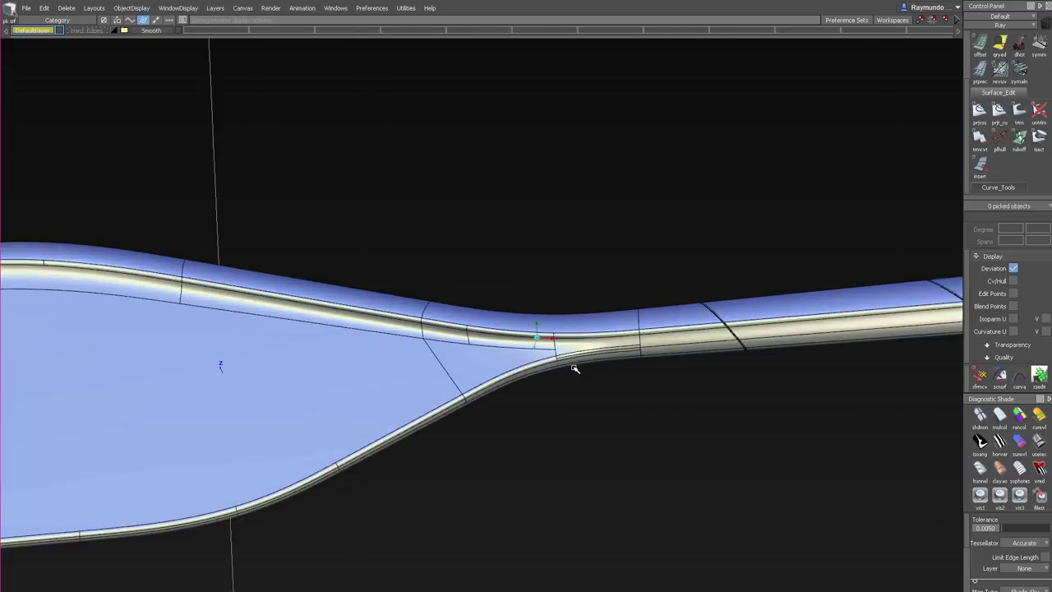
left_click_drag(573, 367, 576, 489, "alt+shift")
middle_click_drag(523, 269, 488, 260, "alt+shift")
right_click_drag(488, 260, 473, 263, "alt+shift")
middle_click_drag(474, 263, 433, 274, "alt+shift")
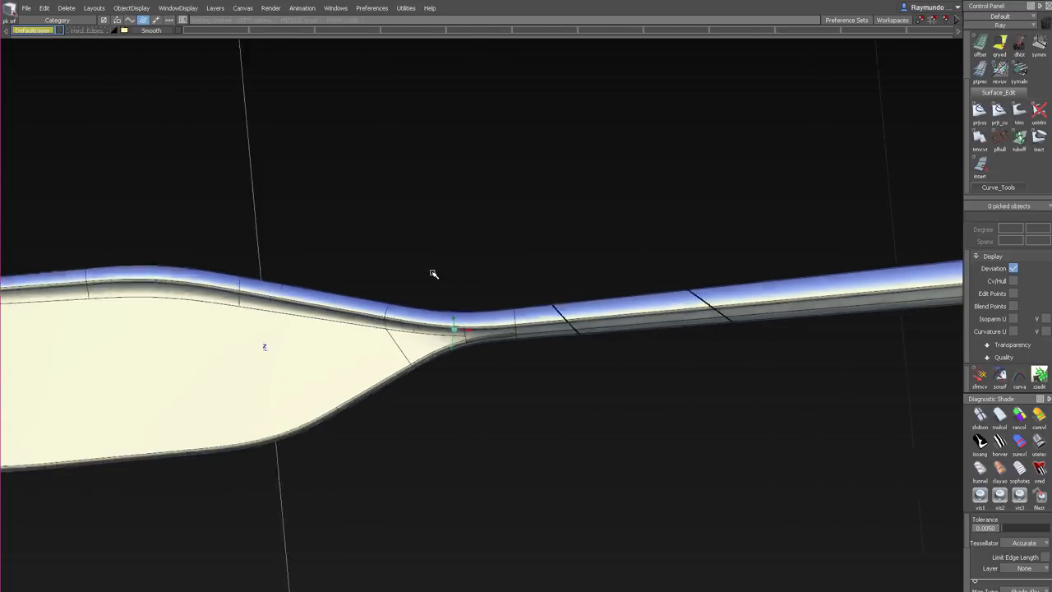
left_click_drag(368, 285, 480, 247, "alt+shift")
right_click_drag(481, 246, 553, 207, "alt+shift")
mouse_move(552, 207)
left_mouse_down("alt+shift")
mouse_move(537, 94)
mouse_move(549, 206)
left_mouse_up("alt+shift")
right_click_drag(549, 205, 510, 190, "alt+shift")
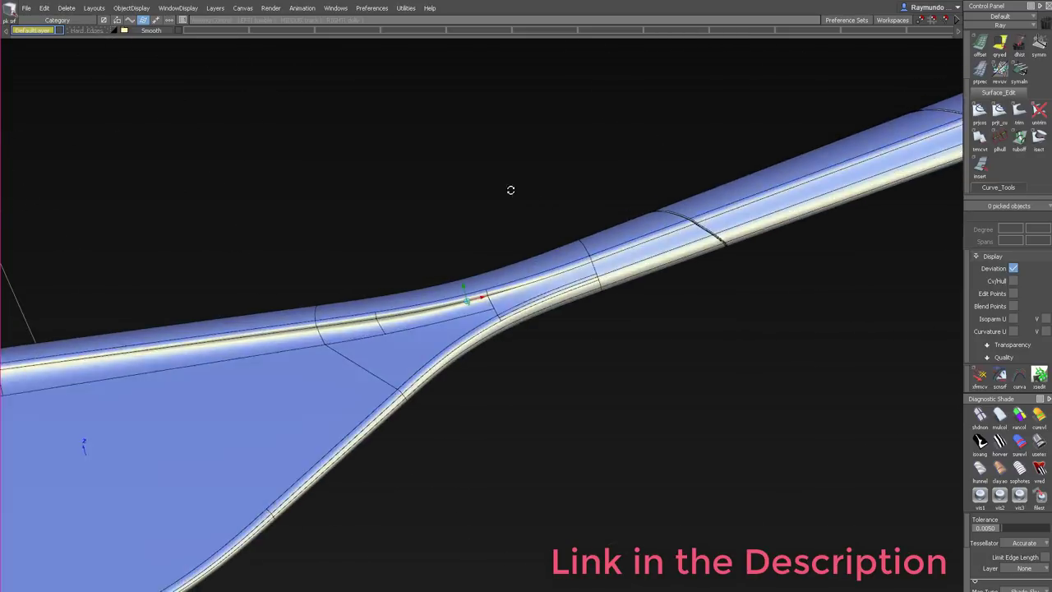
middle_click_drag(511, 190, 448, 191, "alt+shift")
left_click_drag(406, 213, 419, 193, "alt+shift")
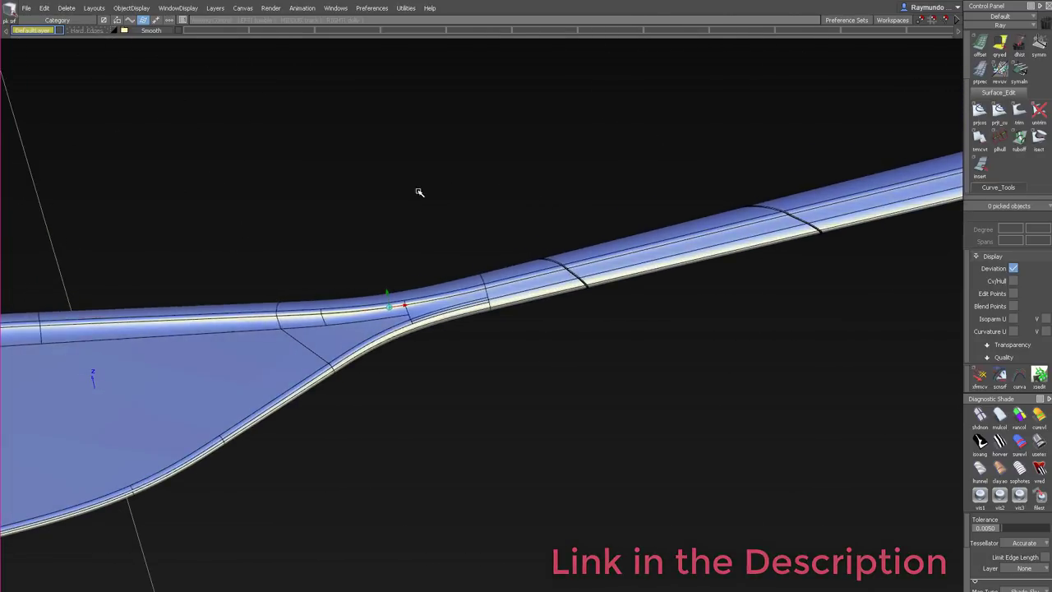
right_click_drag(419, 192, 474, 178, "alt+shift")
left_click_drag(475, 178, 485, 151, "alt+shift")
right_click_drag(485, 151, 399, 194, "alt+shift")
left_click_drag(399, 194, 371, 336, "alt+shift")
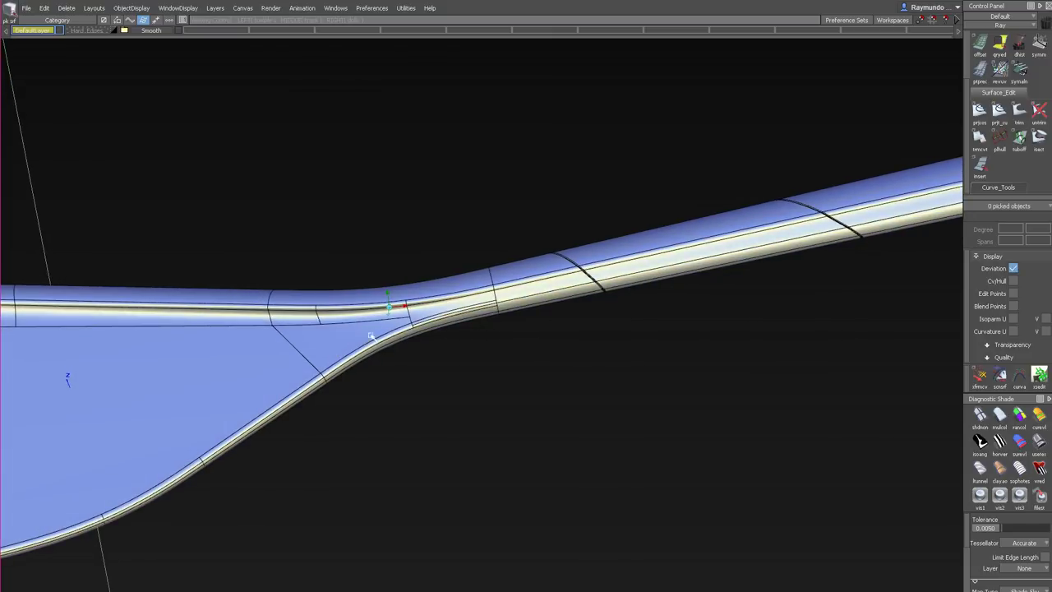
right_click_drag(455, 316, 498, 233, "alt+shift")
left_click_drag(498, 232, 569, 146, "alt+shift")
right_click_drag(569, 146, 519, 182, "alt+shift")
left_click_drag(519, 182, 498, 335, "alt+shift")
Step: Hide the Smooth layer and show the Hard Edges layer
middle_click(165, 31)
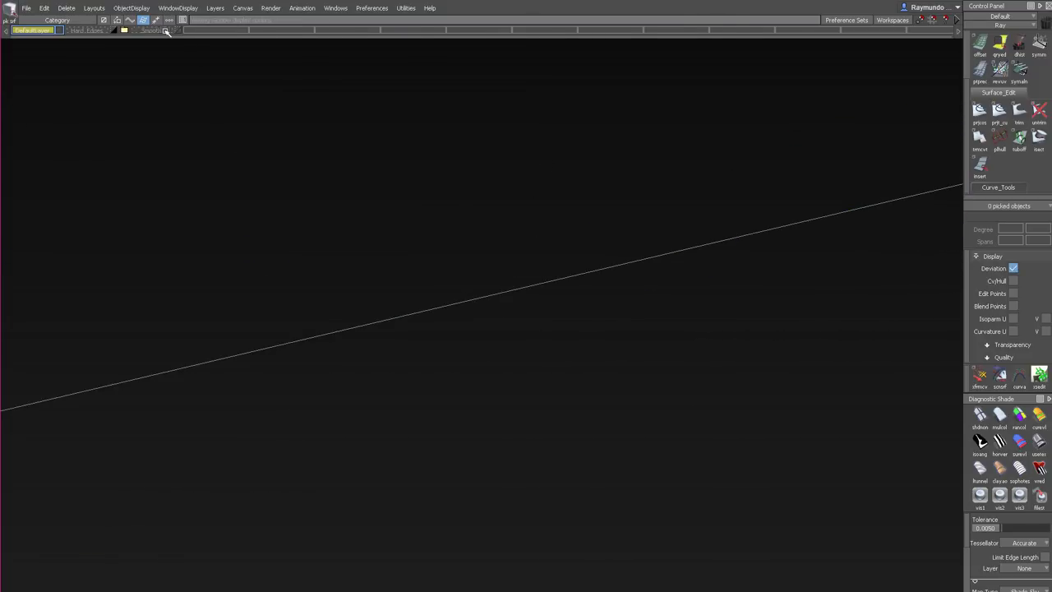
middle_click(115, 30)
mouse_move(261, 326)
left_mouse_down("alt+shift")
mouse_move(291, 287)
mouse_move(423, 230)
left_mouse_up("alt+shift")
right_click_drag(424, 230, 397, 239, "alt+shift")
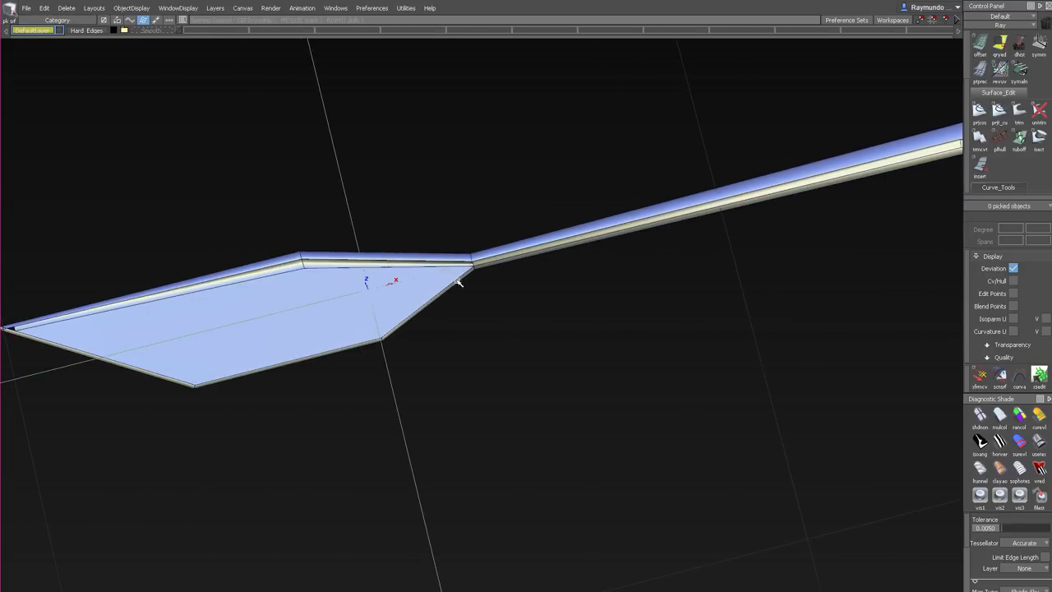
Step: Examine the sharp-edged junction between the blade and the handle on the Hard Edges version
right_click_drag(480, 261, 512, 260, "alt+shift")
left_click_drag(512, 261, 839, 41, "alt+shift")
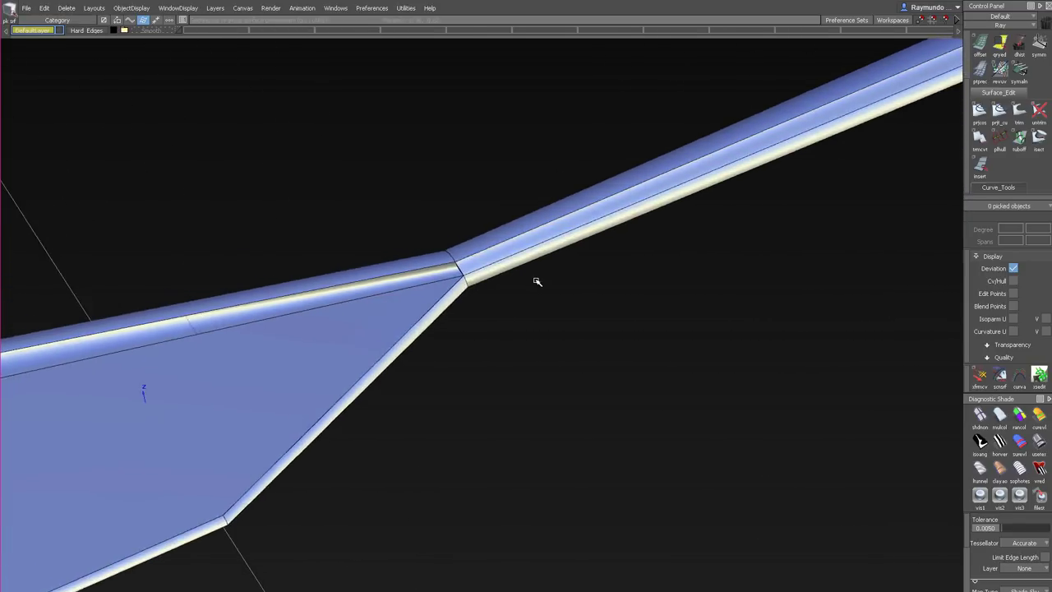
mouse_move(538, 282)
right_mouse_down("alt+shift")
mouse_move(547, 303)
mouse_move(533, 268)
right_mouse_up("alt+shift")
middle_click_drag(764, 127, 621, 310, "alt+shift")
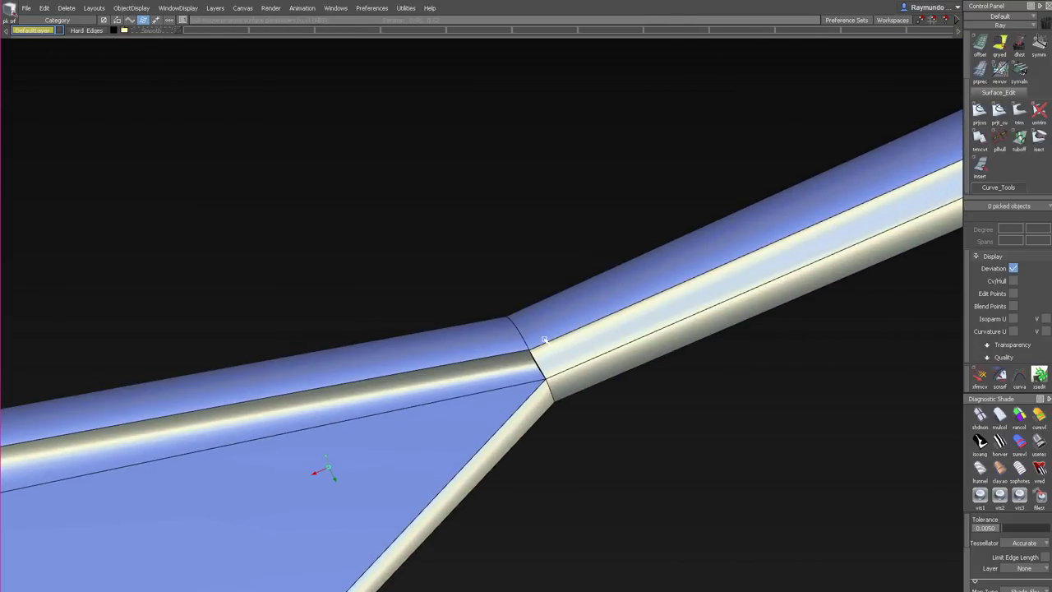
left_click_drag(545, 343, 565, 240, "alt+shift")
middle_click_drag(566, 240, 445, 240, "alt+shift")
right_click_drag(445, 240, 435, 256, "alt+shift")
left_click_drag(435, 255, 345, 338, "alt+shift")
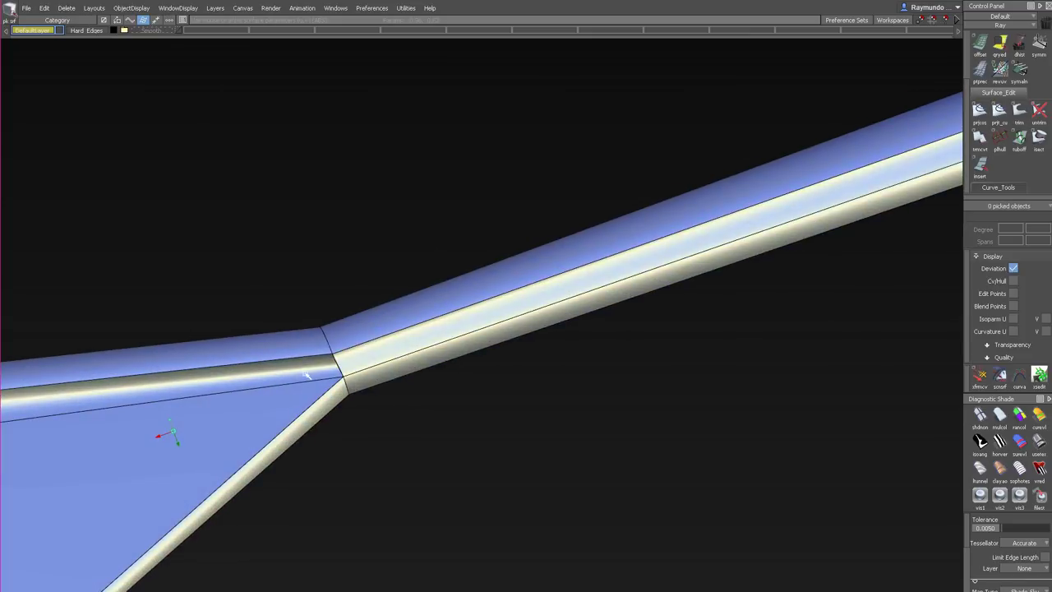
right_click_drag(374, 366, 411, 263, "alt+shift")
middle_click_drag(411, 263, 503, 261, "alt+shift")
left_click_drag(503, 260, 472, 239, "alt+shift")
right_click_drag(471, 239, 123, 323, "alt+shift")
mouse_move(124, 322)
left_mouse_down("alt+shift")
mouse_move(321, 319)
mouse_move(303, 383)
mouse_move(427, 354)
left_mouse_up("alt+shift")
right_click_drag(428, 353, 514, 232, "alt+shift")
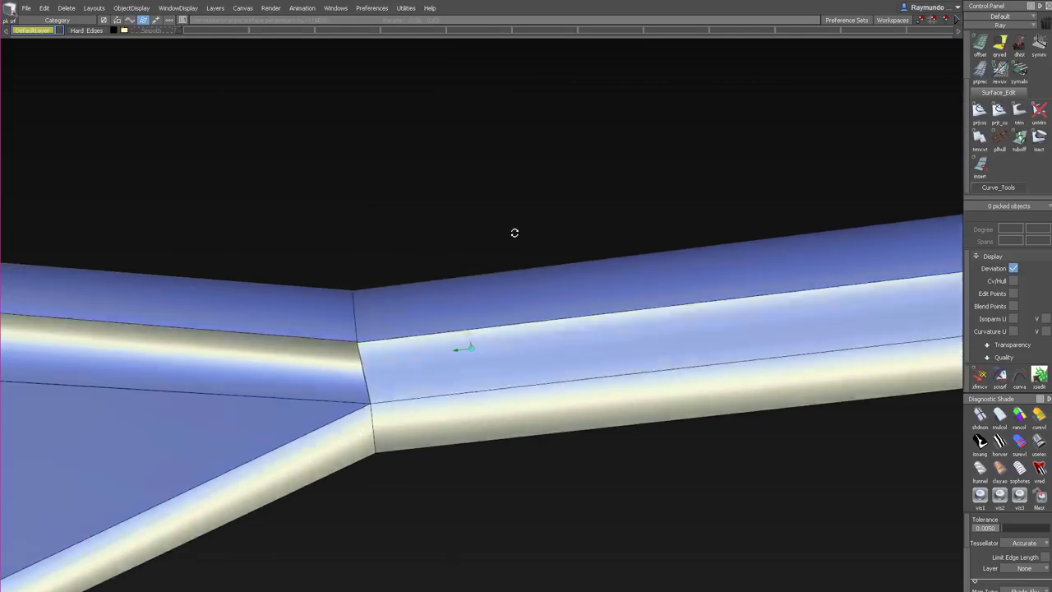
left_click_drag(515, 233, 190, 408, "alt+shift")
right_click_drag(450, 384, 320, 383, "alt+shift")
mouse_move(320, 384)
left_mouse_down("alt+shift")
mouse_move(235, 386)
mouse_move(279, 492)
left_mouse_up("alt+shift")
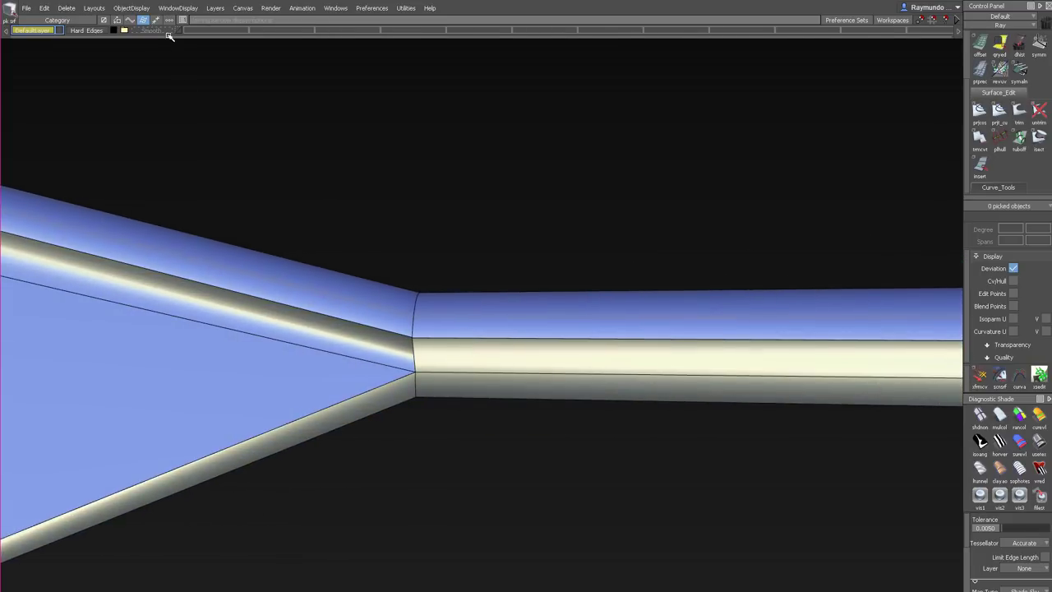
Step: Switch back from the Hard Edges layer to the Smooth layer and hide the surface boundary lines
left_click(115, 30)
left_click_drag(329, 246, 526, 361, "alt+shift")
right_click_drag(526, 361, 437, 380, "alt+shift")
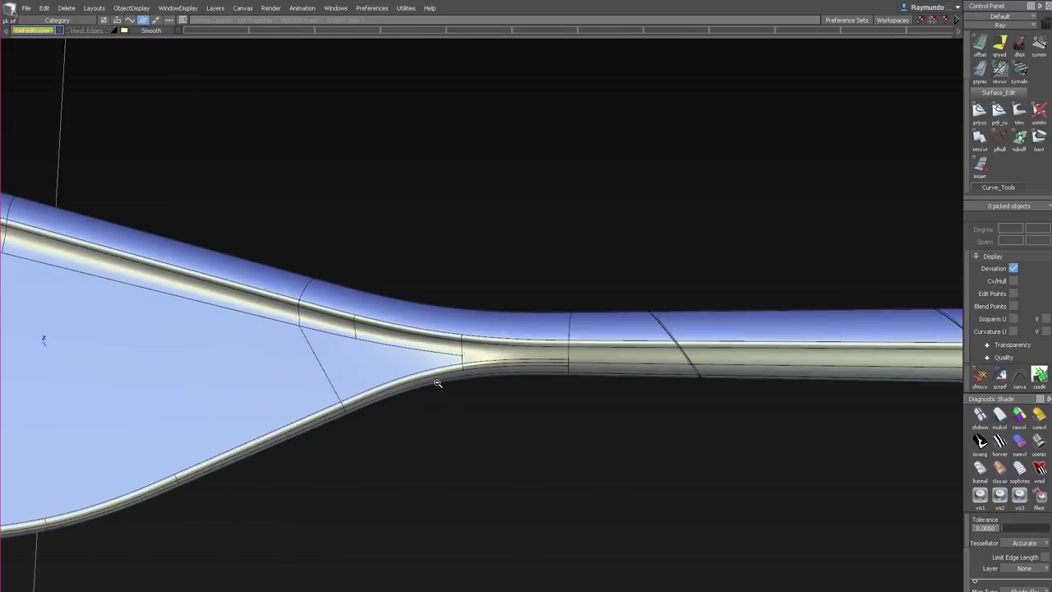
left_click_drag(437, 381, 511, 444, "alt+shift")
key("alt+m")
mouse_move(411, 246)
left_mouse_down("alt+shift")
mouse_move(389, 212)
mouse_move(400, 64)
mouse_move(396, 206)
left_mouse_up("alt+shift")
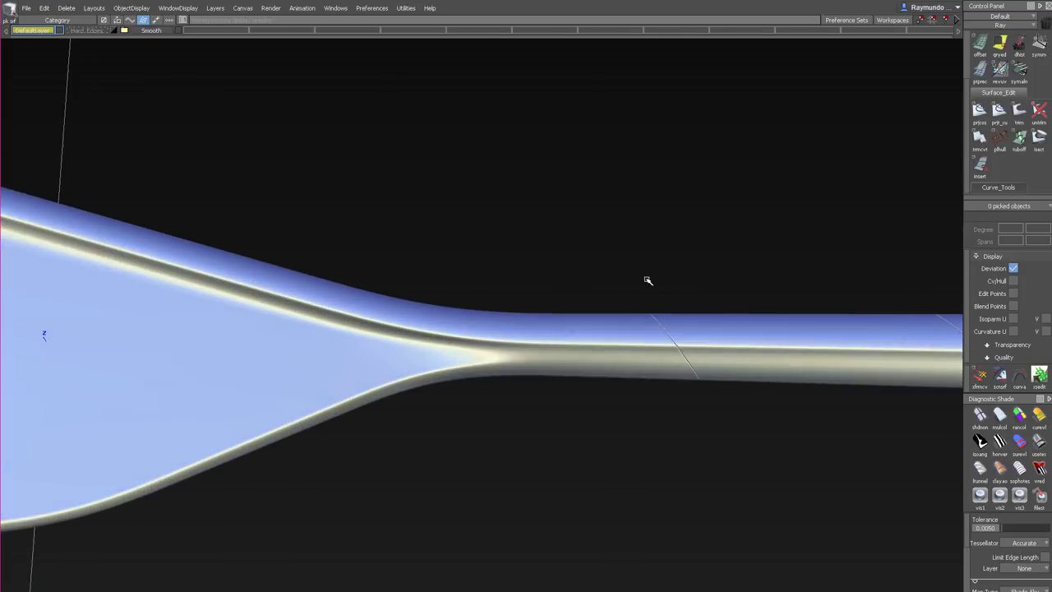
Step: Inspect the highlight flow along the blade, neck and handle of the smooth model without its boundary lines
middle_click_drag(648, 282, 500, 300, "alt+shift")
mouse_move(580, 332)
right_mouse_down("alt+shift")
mouse_move(541, 356)
mouse_move(529, 393)
right_mouse_up("alt+shift")
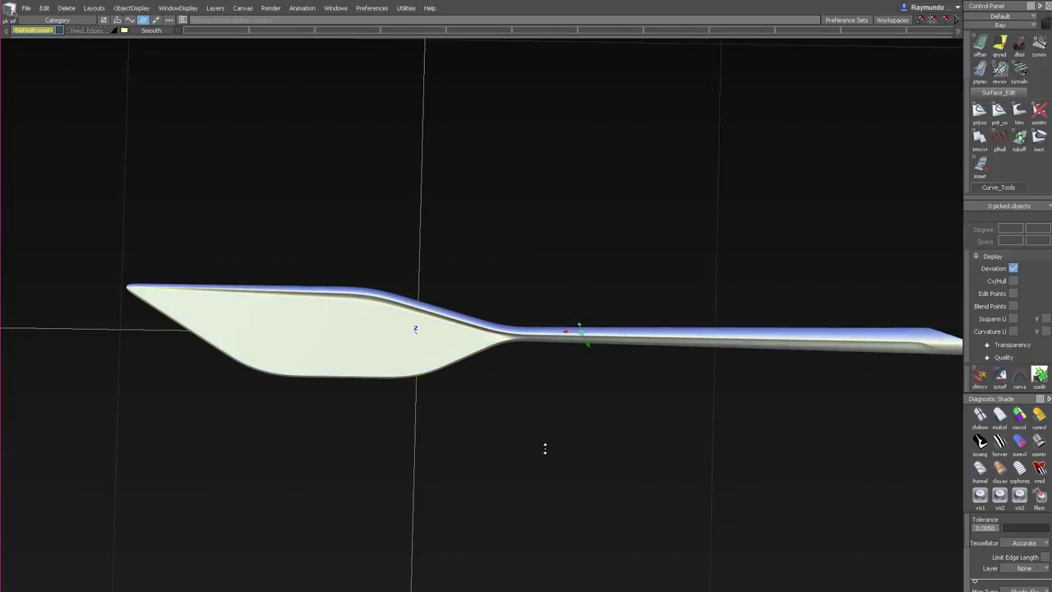
right_click_drag(534, 339, 567, 304, "alt+shift")
left_click_drag(567, 304, 575, 192, "alt+shift")
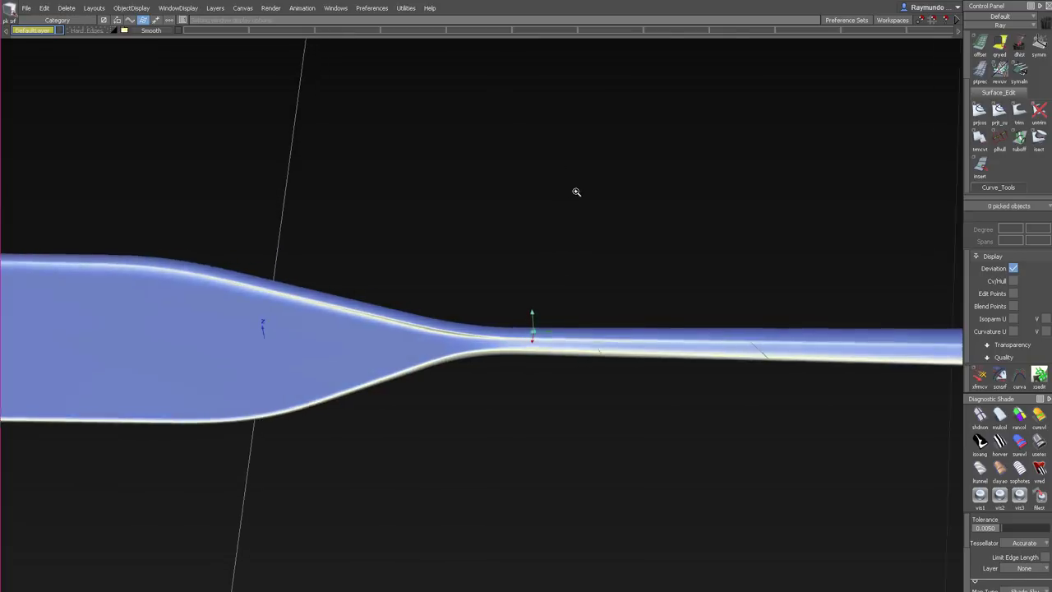
right_click_drag(576, 193, 619, 156, "alt+shift")
left_click_drag(618, 156, 605, 118, "alt+shift")
right_click_drag(606, 117, 568, 197, "alt+shift")
left_click_drag(567, 197, 561, 358, "alt+shift")
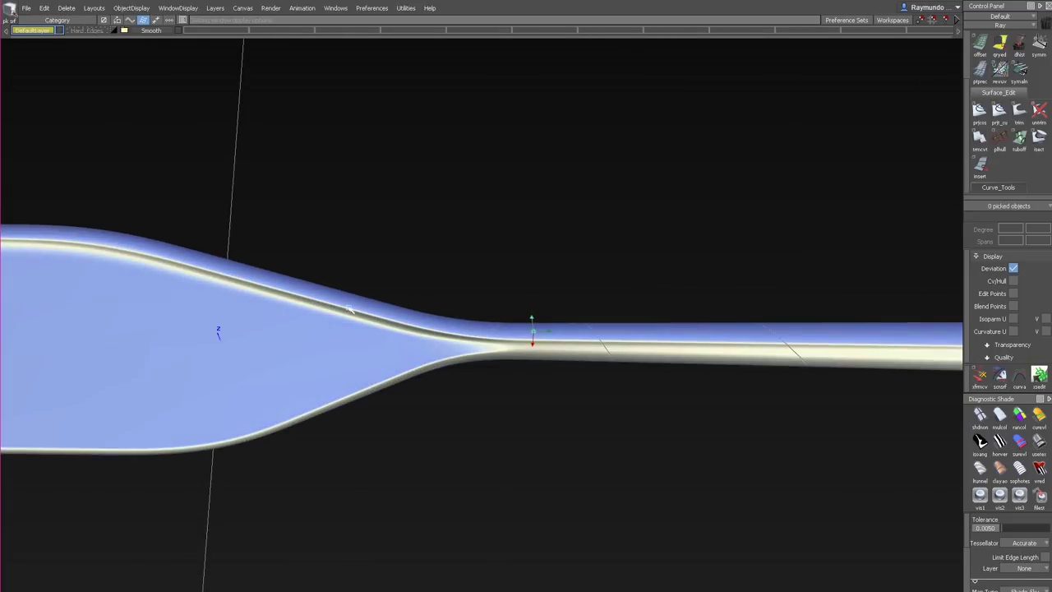
right_click_drag(345, 309, 325, 400, "alt+shift")
left_click_drag(560, 382, 538, 215, "alt+shift")
middle_click_drag(566, 214, 574, 213, "alt+shift")
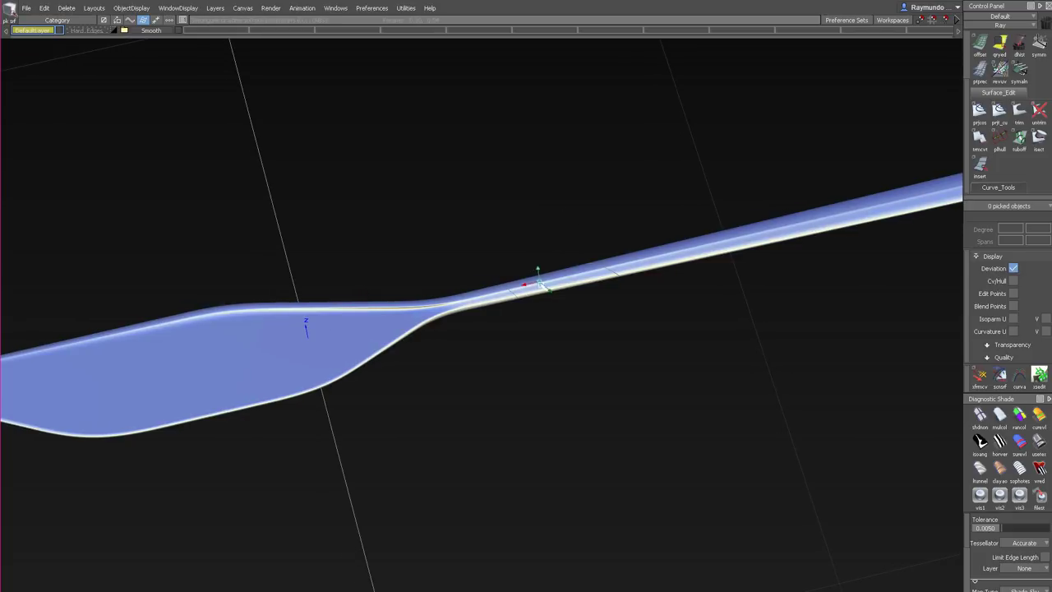
left_click_drag(482, 372, 457, 462, "alt+shift")
right_click_drag(458, 463, 505, 373, "alt+shift")
left_click_drag(505, 373, 838, 235, "alt+shift")
left_click_drag(617, 246, 838, 235, "alt+shift")
left_click_drag(557, 186, 19, 470, "alt+shift")
right_click_drag(20, 469, 49, 452, "alt+shift")
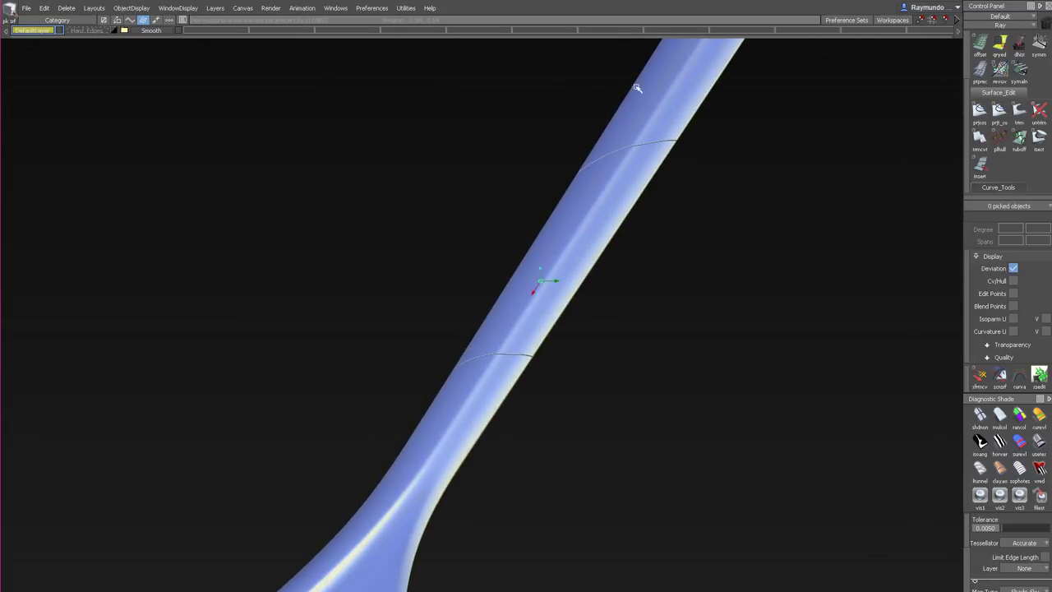
mouse_move(637, 88)
left_mouse_down("alt+shift")
mouse_move(442, 404)
mouse_move(545, 228)
mouse_move(277, 244)
mouse_move(369, 311)
mouse_move(334, 240)
mouse_move(335, 177)
left_mouse_up("alt+shift")
left_click(454, 269, "alt+shift")
right_click_drag(453, 270, 484, 256, "alt+shift")
mouse_move(483, 255)
left_mouse_down("alt+shift")
mouse_move(485, 75)
mouse_move(477, 208)
mouse_move(352, 350)
mouse_move(275, 202)
mouse_move(381, 205)
left_mouse_up("alt+shift")
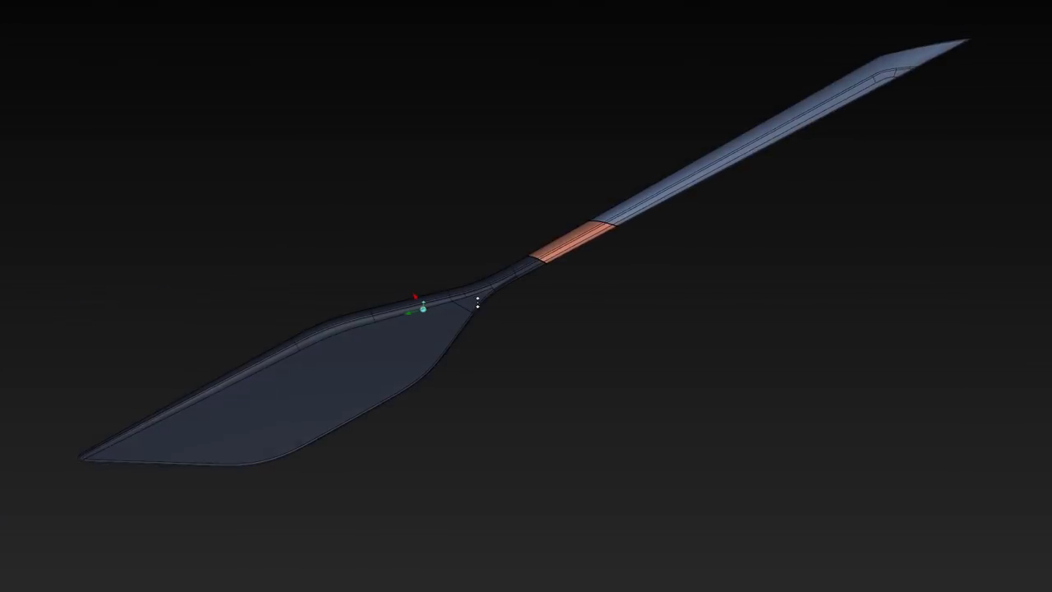
Step: Examine the coloured version of the model, focusing on the neck beside the orange handle band
middle_click_drag(485, 199, 535, 310)
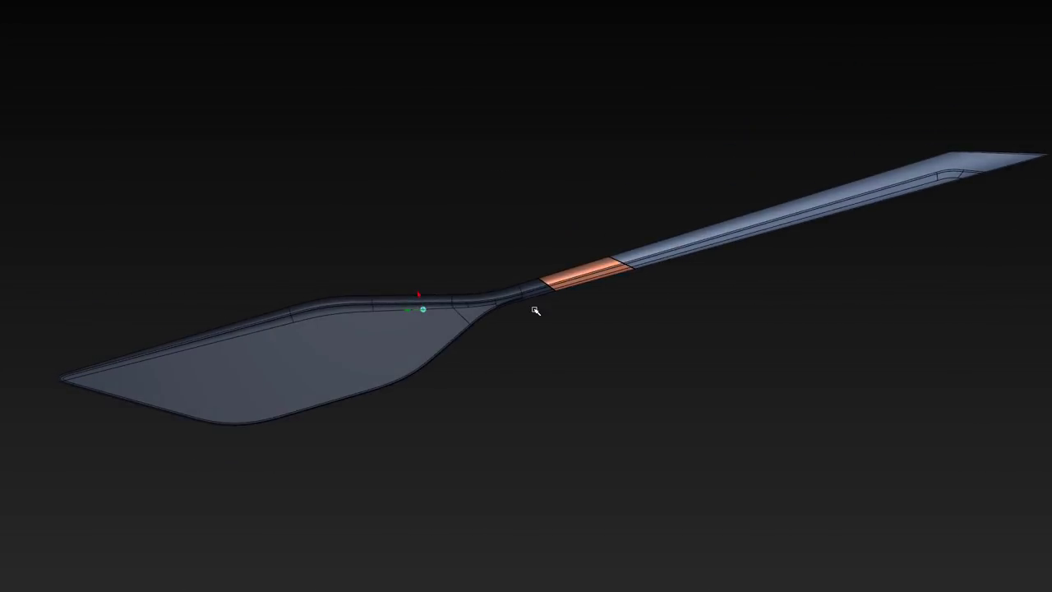
right_click_drag(518, 293, 536, 268, "alt+shift")
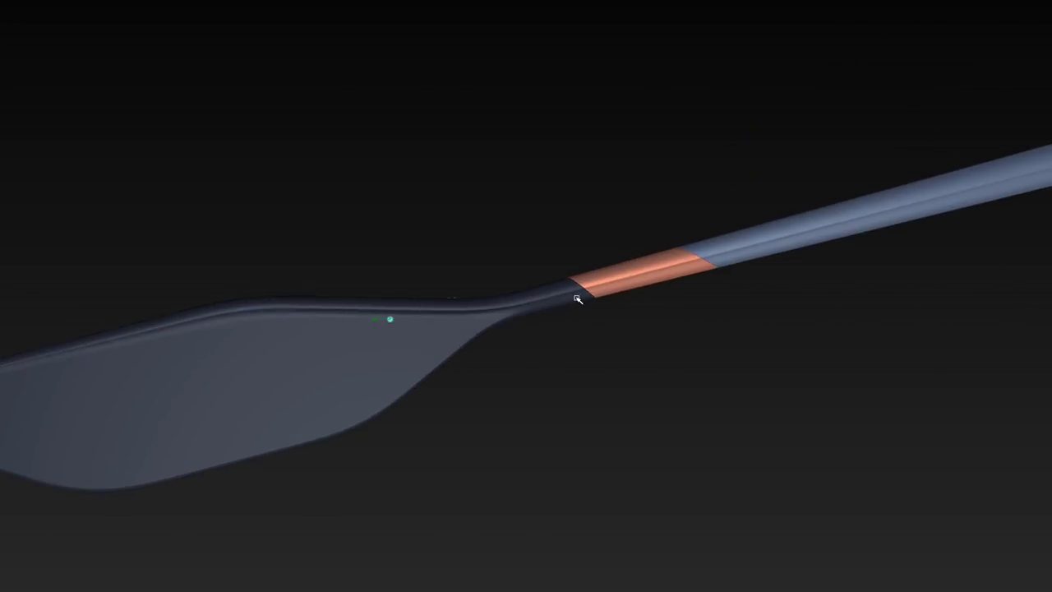
right_click_drag(575, 298, 591, 300, "alt+shift")
left_click_drag(556, 313, 495, 305, "alt+shift")
right_click_drag(496, 312, 547, 308, "alt+shift")
Step: Display the control vertices and hulls of the neck's transition surfaces and examine their layout up close
left_click_drag(547, 307, 481, 268, "ctrl+shift")
mouse_move(479, 263)
left_mouse_down("alt+shift")
mouse_move(462, 232)
mouse_move(449, 237)
left_mouse_up("alt+shift")
mouse_move(418, 255)
middle_mouse_down("alt+shift")
mouse_move(474, 257)
mouse_move(477, 247)
middle_mouse_up("alt+shift")
left_click_drag(477, 248, 497, 356, "alt+shift")
middle_click_drag(498, 356, 553, 291, "alt+shift")
left_click_drag(553, 293, 535, 355, "alt+shift")
mouse_move(510, 309)
left_mouse_down("alt+shift")
mouse_move(471, 144)
mouse_move(472, 341)
mouse_move(465, 197)
mouse_move(460, 299)
left_mouse_up("alt+shift")
mouse_move(461, 299)
right_mouse_down("alt+shift")
mouse_move(548, 246)
mouse_move(557, 204)
right_mouse_up("alt+shift")
mouse_move(557, 202)
left_mouse_down("ctrl+shift")
mouse_move(557, 256)
mouse_move(564, 237)
mouse_move(474, 216)
mouse_move(570, 176)
mouse_move(528, 308)
left_mouse_up("ctrl+shift")
left_click_drag(455, 300, 457, 238, "ctrl+shift")
left_click_drag(526, 202, 392, 408, "alt+shift")
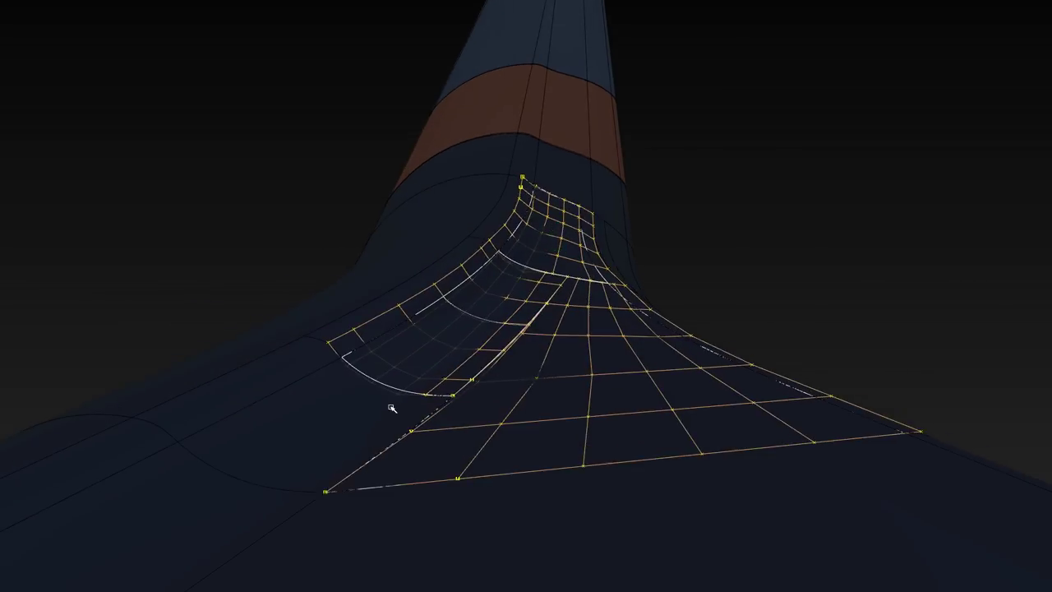
left_click_drag(497, 201, 470, 170, "alt+shift")
right_click_drag(558, 158, 558, 166, "alt+shift")
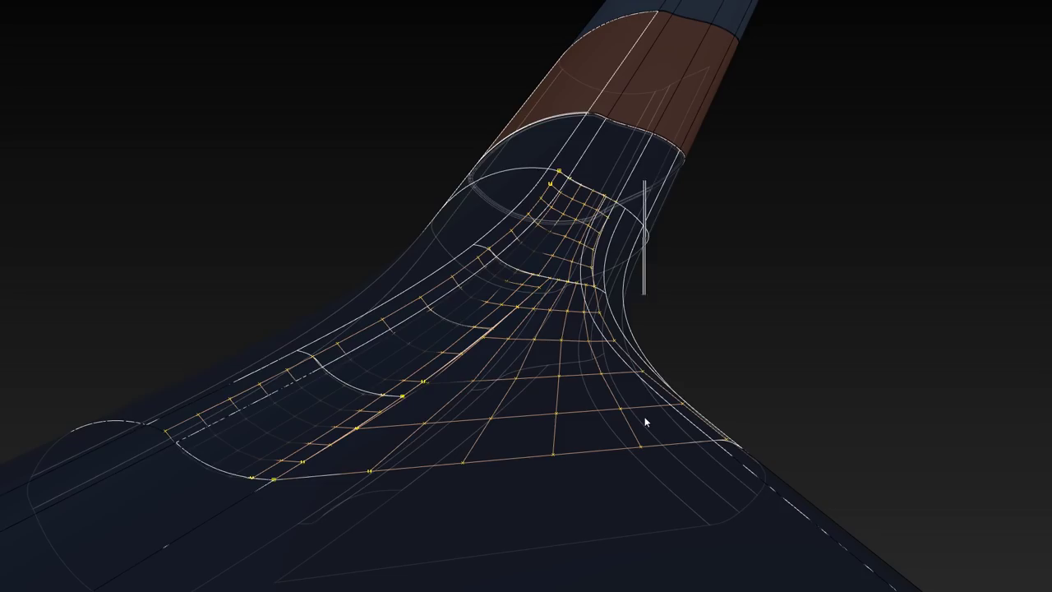
Step: Inspect the coloured model's neck, whole blade and orange band, ending at the pointed tip of the blue handle
left_click_drag(644, 127, 280, 315, "alt+shift")
right_click_drag(280, 315, 432, 313, "alt+shift")
left_click_drag(431, 313, 406, 354, "alt+shift")
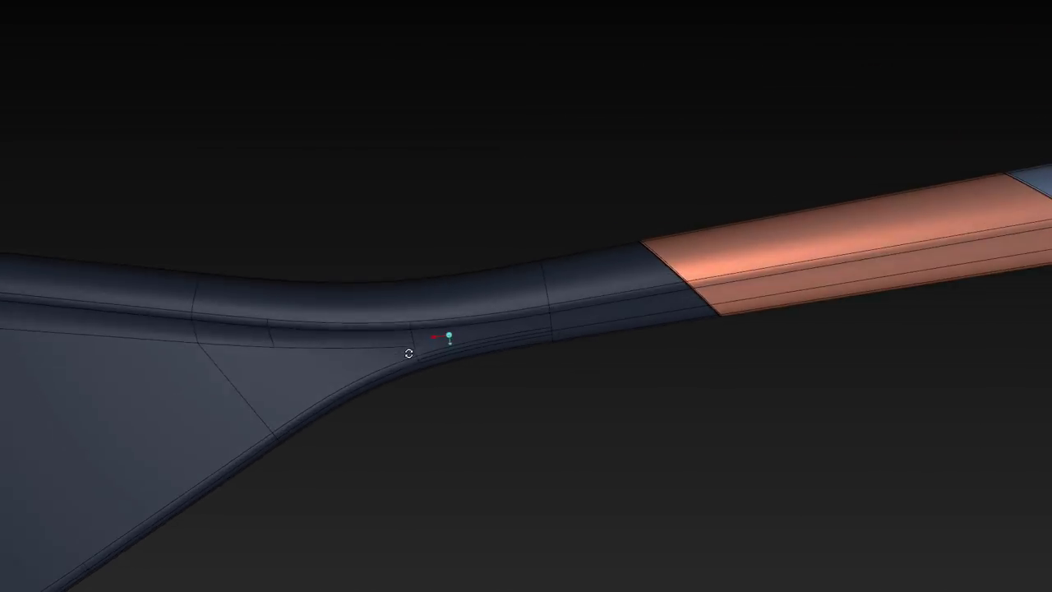
right_click_drag(406, 354, 393, 333, "alt+shift")
left_click_drag(392, 333, 376, 289, "alt+shift")
right_click_drag(375, 288, 363, 302, "alt+shift")
middle_click_drag(363, 301, 622, 294, "alt+shift")
left_click_drag(622, 294, 584, 369, "alt+shift")
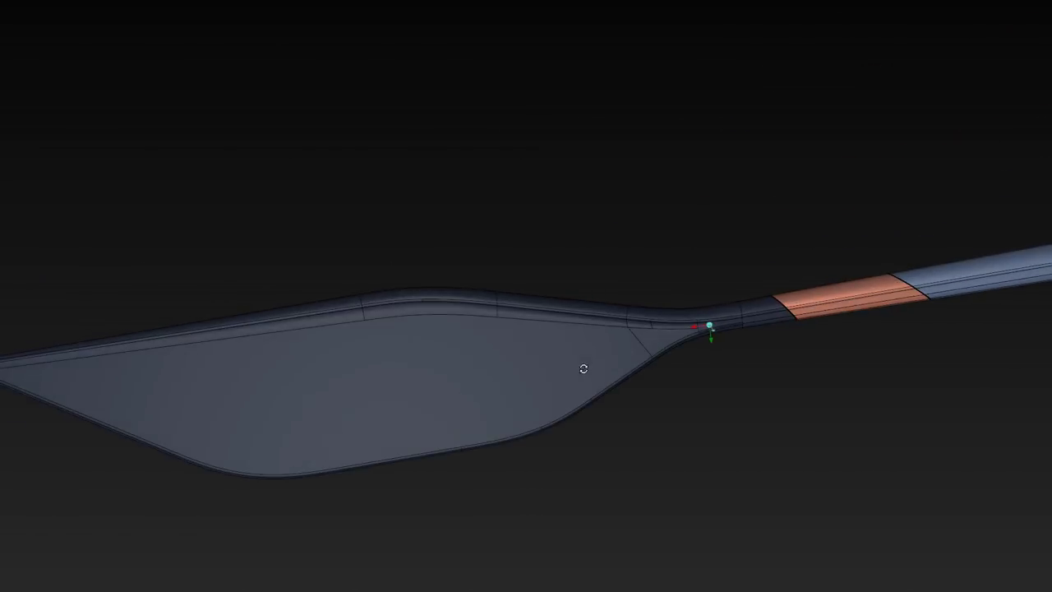
right_click_drag(584, 369, 676, 324, "alt+shift")
middle_click_drag(677, 324, 341, 318, "alt+shift")
left_click_drag(341, 318, 458, 285, "alt+shift")
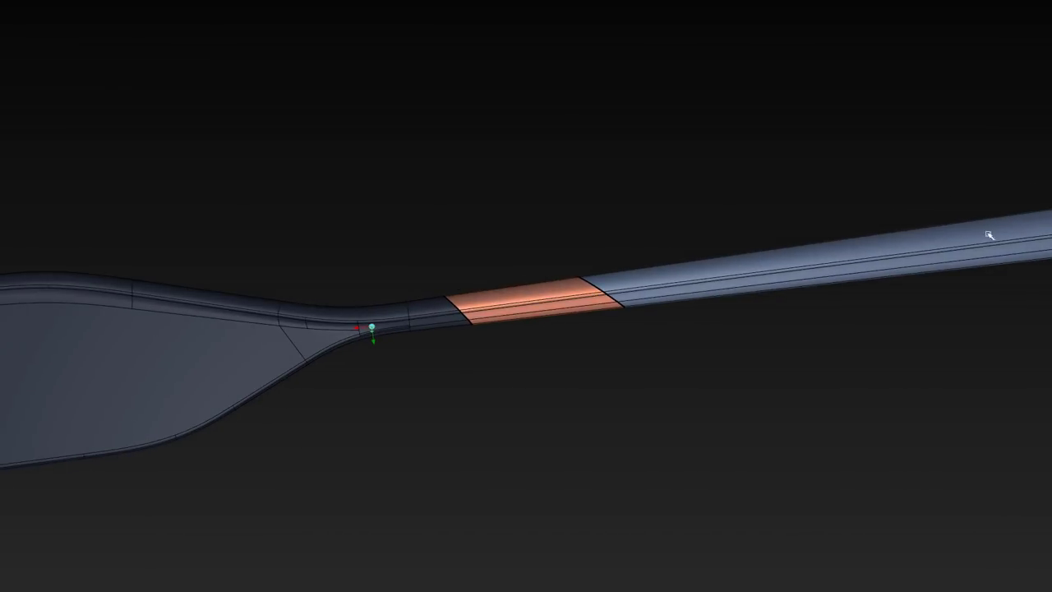
middle_click_drag(569, 260, 181, 260, "alt+shift")
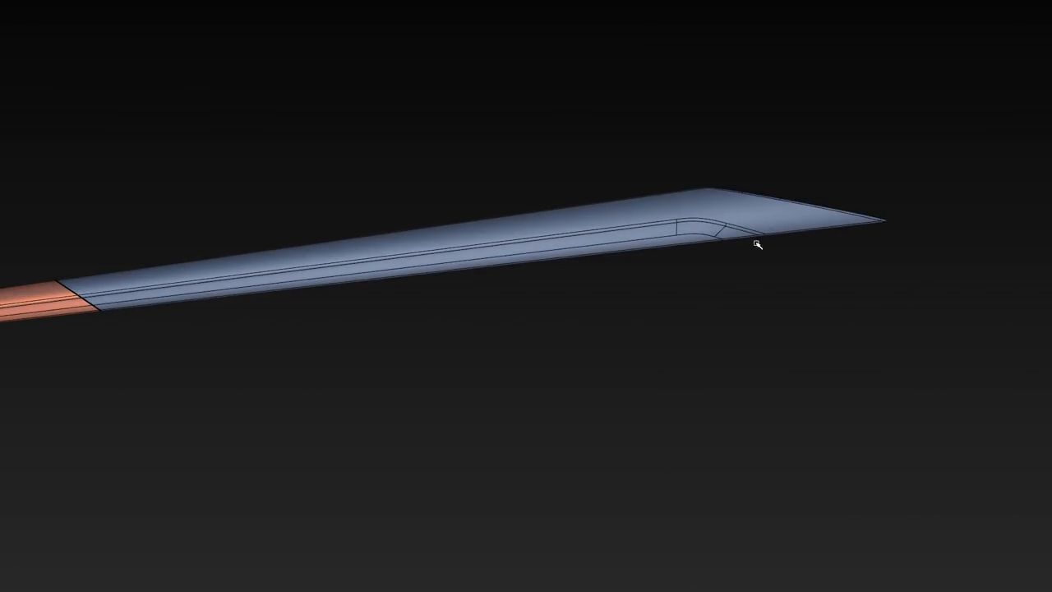
Step: Inspect the blue handle's cut end and its boundary lines, following the shaft back past the orange band to the blade
right_click_drag(768, 239, 801, 231, "alt+shift")
mouse_move(802, 231)
left_mouse_down("alt+shift")
mouse_move(709, 192)
mouse_move(707, 178)
mouse_move(705, 233)
mouse_move(666, 253)
left_mouse_up("alt+shift")
key("ctrl+m")
key("ctrl+m")
middle_click_drag(667, 253, 751, 245, "alt+shift")
right_click_drag(751, 245, 751, 265, "alt+shift")
middle_click_drag(751, 266, 759, 269, "alt+shift")
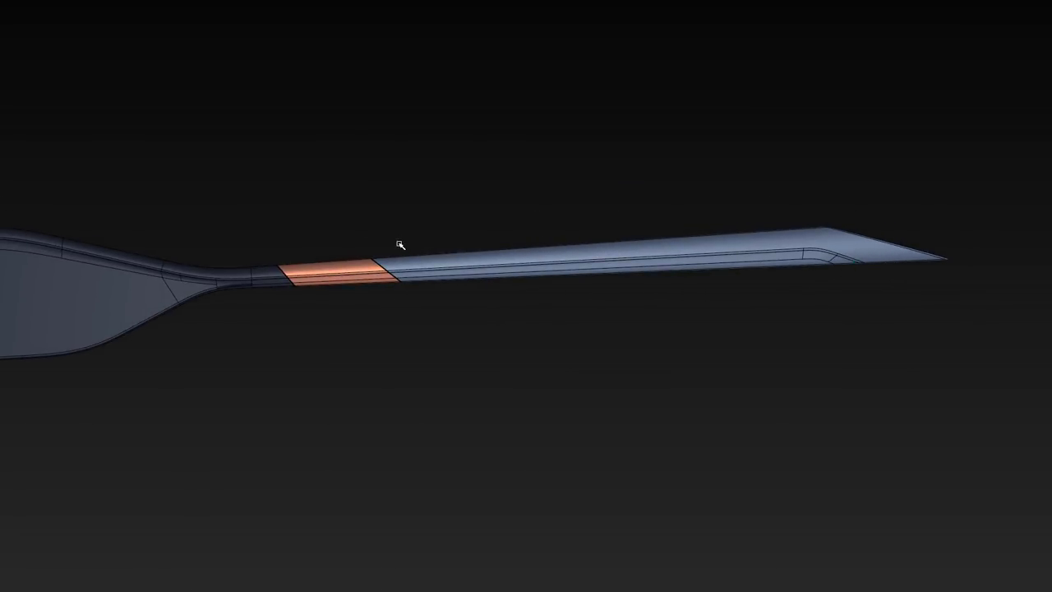
middle_click_drag(317, 276, 733, 276, "alt+shift")
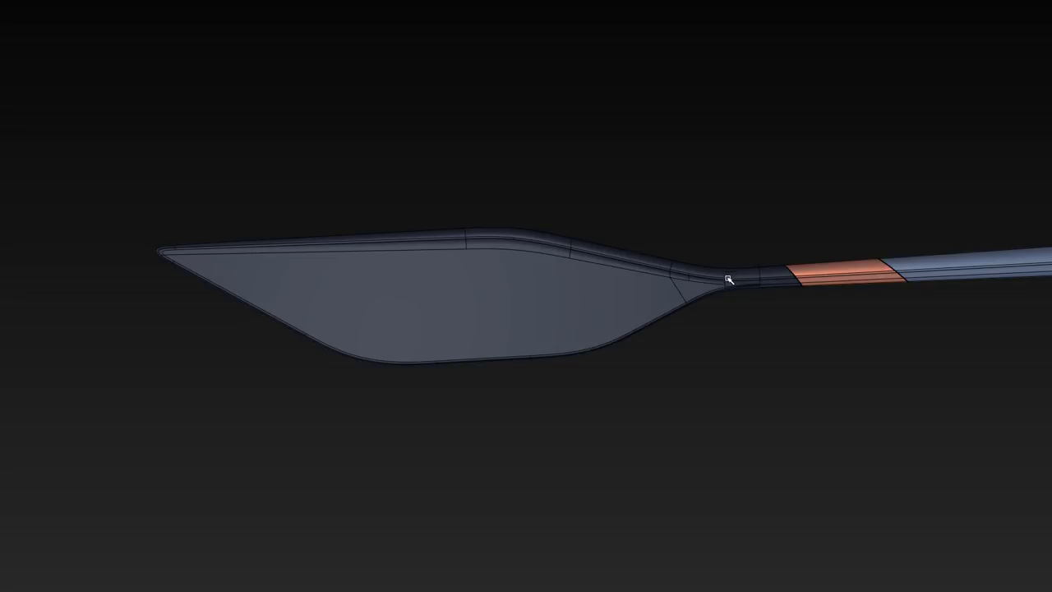
Step: Examine the blade, neck and orange band's shading without the boundary lines, ending along the blue handle
mouse_move(728, 280)
right_mouse_down("alt+shift")
mouse_move(754, 282)
mouse_move(743, 273)
right_mouse_up("alt+shift")
middle_click_drag(743, 273, 688, 298, "alt+shift")
right_click_drag(643, 251, 631, 252, "alt+shift")
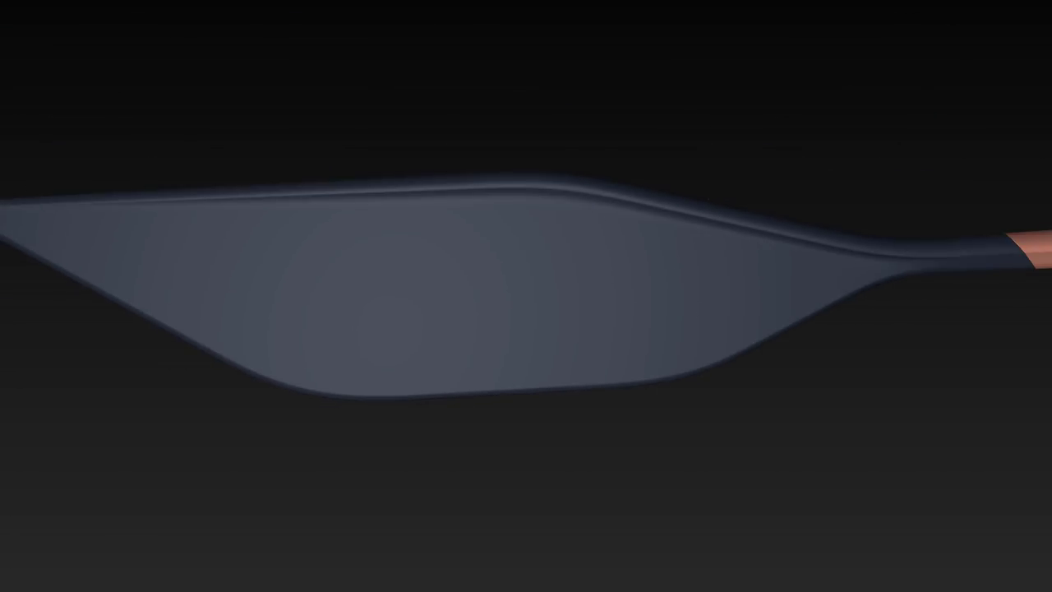
middle_click_drag(108, 222, 296, 229, "alt+shift")
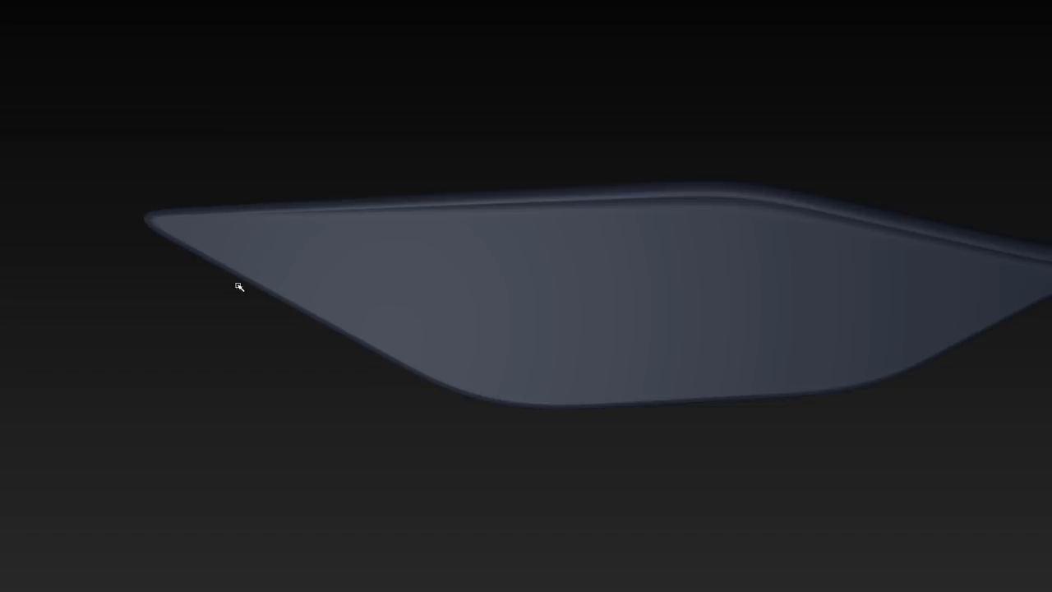
middle_click_drag(583, 364, 148, 373, "alt+shift")
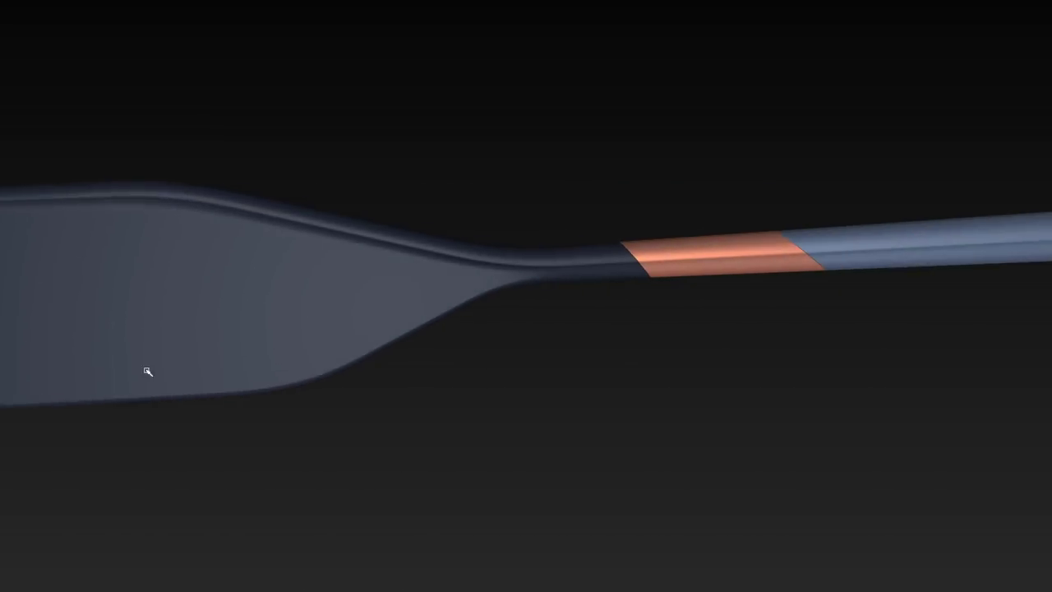
right_click_drag(586, 283, 640, 281, "alt+shift")
mouse_move(592, 260)
left_mouse_down("alt+shift")
mouse_move(586, 130)
mouse_move(587, 265)
left_mouse_up("alt+shift")
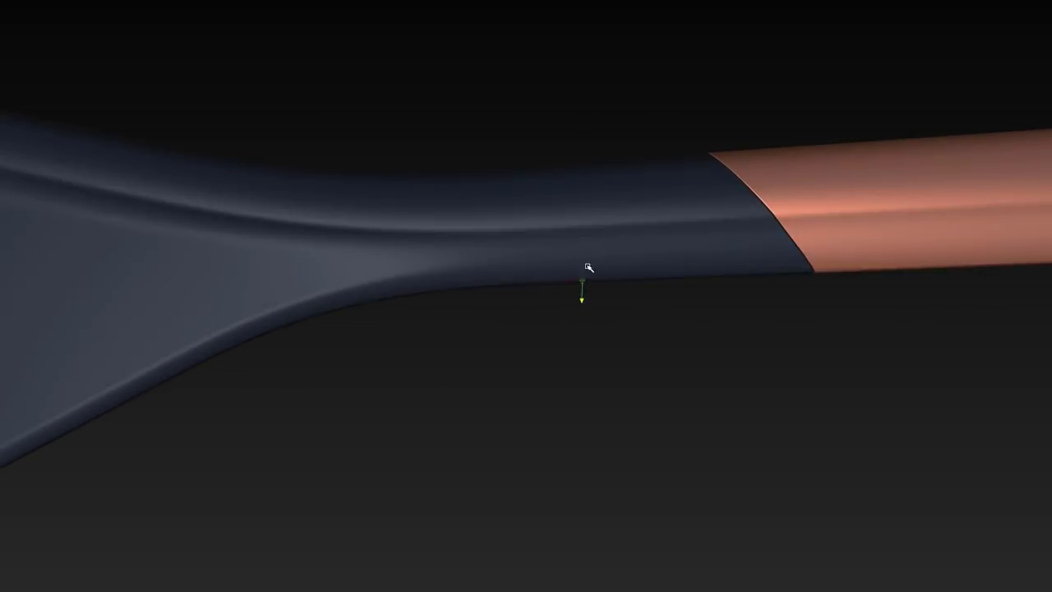
middle_click_drag(607, 256, 172, 341, "alt+shift")
right_click_drag(337, 290, 282, 289, "alt+shift")
left_click_drag(282, 288, 407, 408, "alt+shift")
right_click_drag(406, 407, 393, 413, "alt+shift")
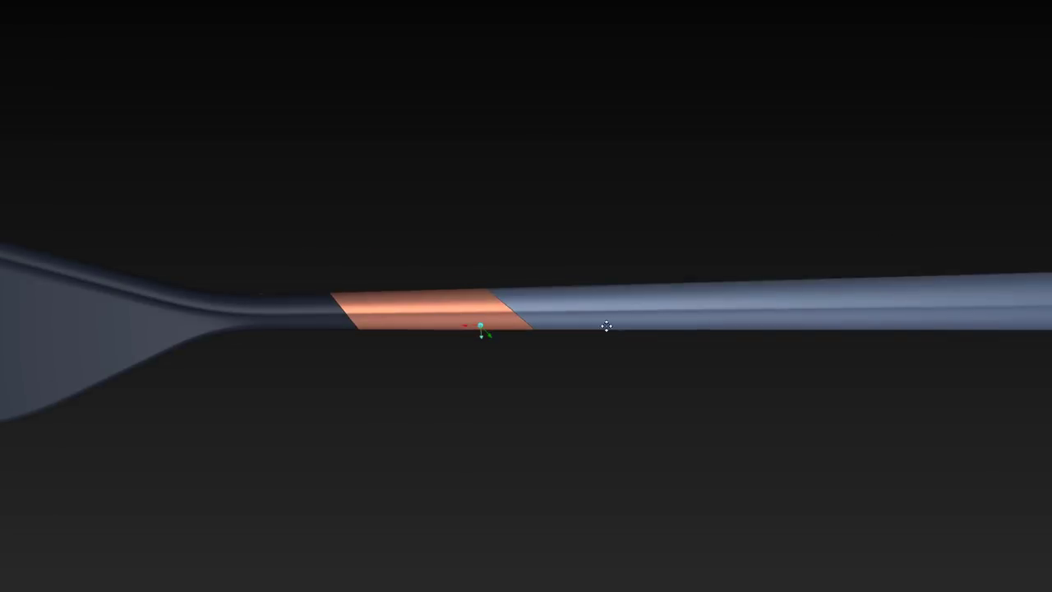
middle_click_drag(605, 326, 348, 321, "alt+shift")
Step: Examine the corner blend patch at the start of the handle's end facet and the patch layout around the handle's pointed tip
right_click_drag(501, 281, 551, 271, "alt+shift")
mouse_move(552, 270)
left_mouse_down("ctrl+shift")
mouse_move(501, 217)
mouse_move(510, 472)
mouse_move(511, 207)
left_mouse_up("ctrl+shift")
right_click_drag(510, 208, 541, 222, "alt+shift")
mouse_move(541, 222)
left_mouse_down("alt+shift")
mouse_move(529, 240)
mouse_move(496, 241)
mouse_move(482, 48)
mouse_move(493, 319)
left_mouse_up("alt+shift")
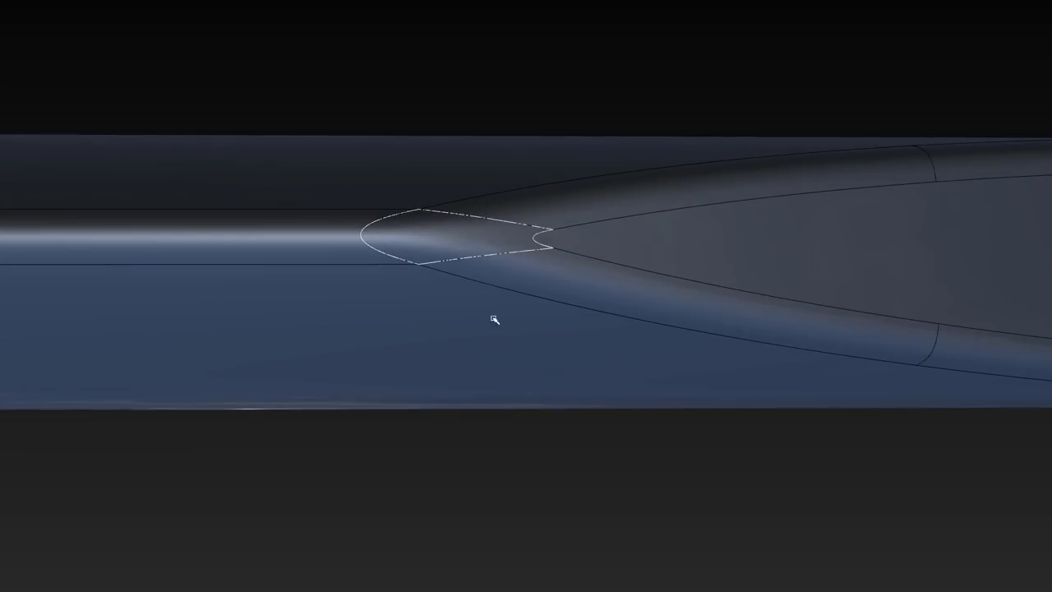
left_click_drag(493, 278, 494, 180, "ctrl+shift")
right_click_drag(495, 182, 436, 320, "alt+shift")
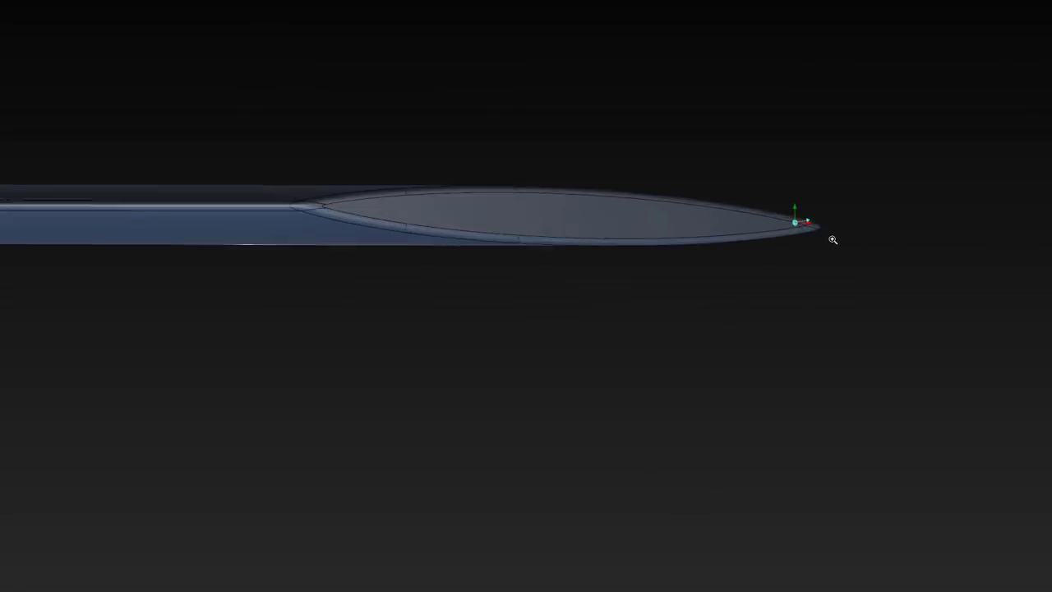
left_click_drag(732, 235, 759, 220)
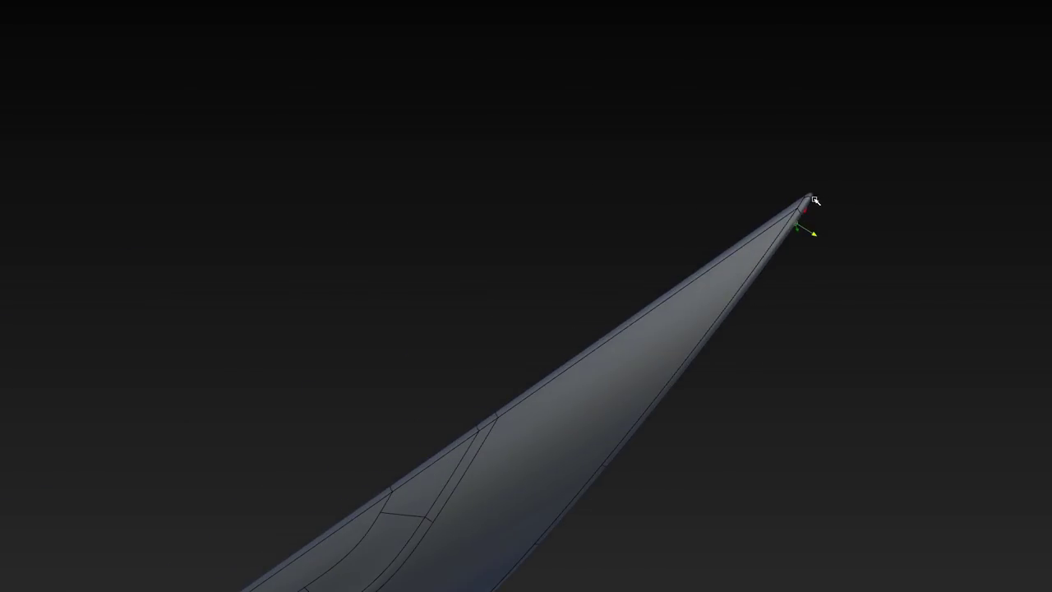
right_click_drag(838, 210, 872, 271, "alt+shift")
left_click_drag(873, 329, 766, 88, "alt+shift")
middle_click_drag(766, 88, 431, 170, "alt+shift")
left_click_drag(431, 170, 522, 198, "alt+shift")
right_click_drag(478, 267, 518, 267, "alt+shift")
left_click_drag(517, 267, 897, 267, "alt+shift")
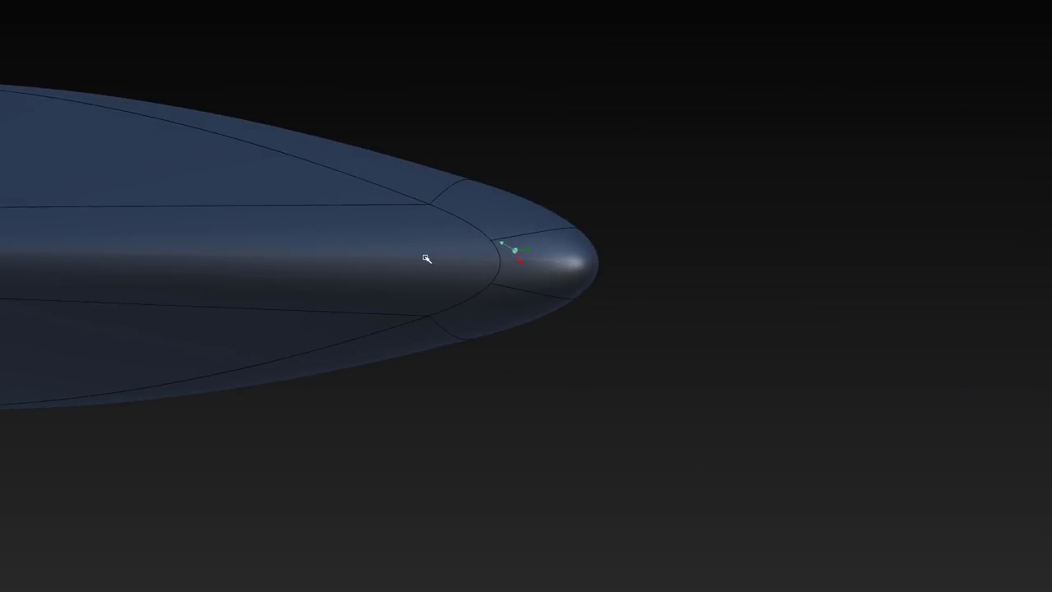
left_click_drag(477, 267, 493, 232)
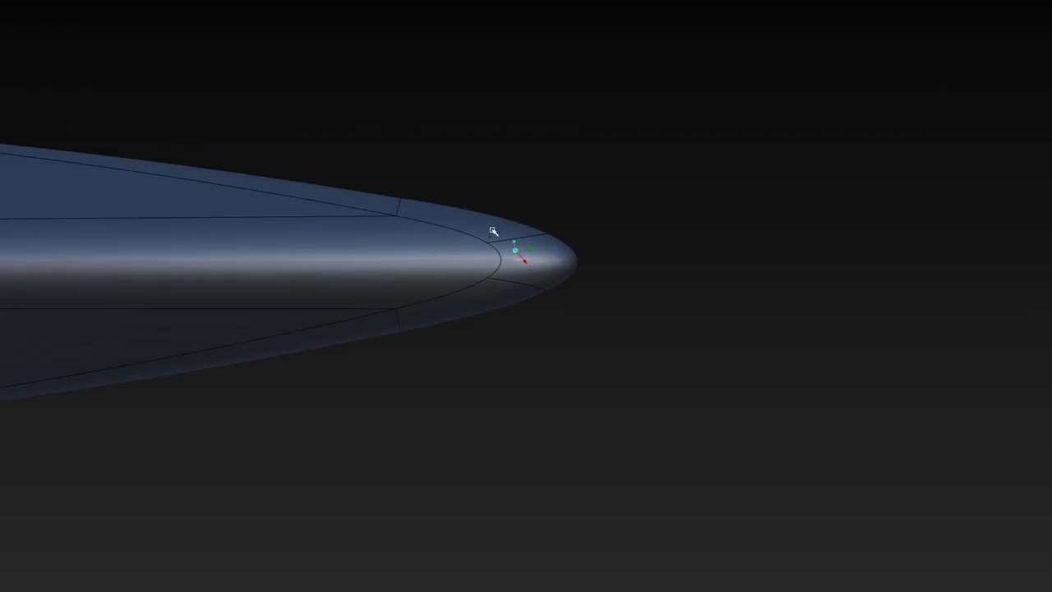
middle_click_drag(456, 261, 495, 260, "alt")
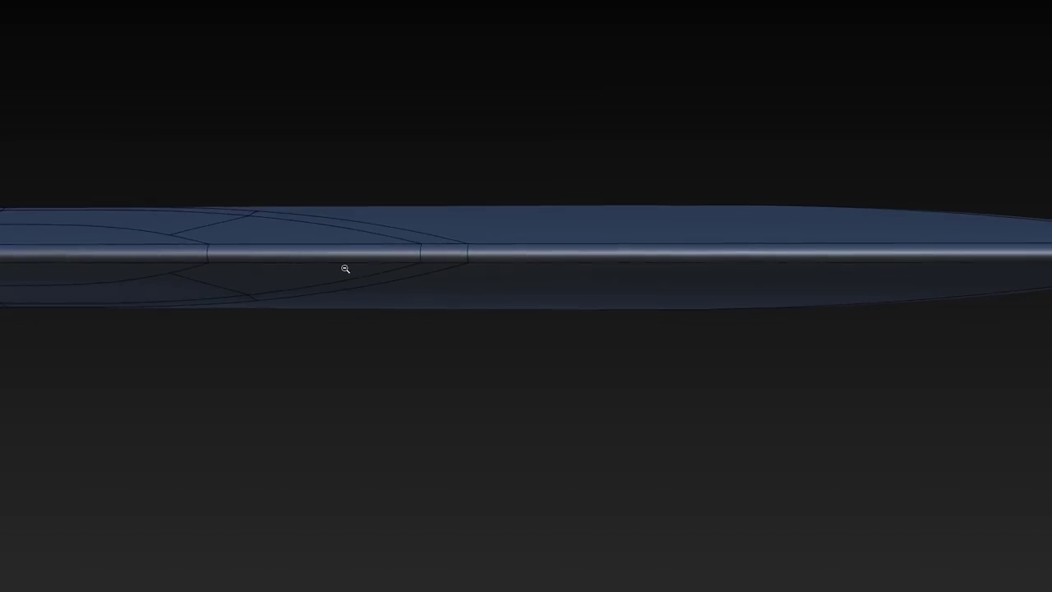
Step: Examine the handle's side recess patches from the tapered end along the shaft to the orange band and neck
right_click_drag(345, 268, 254, 271, "alt")
middle_click_drag(255, 271, 460, 267, "alt")
left_click_drag(411, 274, 508, 476, "alt")
middle_click_drag(518, 156, 854, 313, "alt")
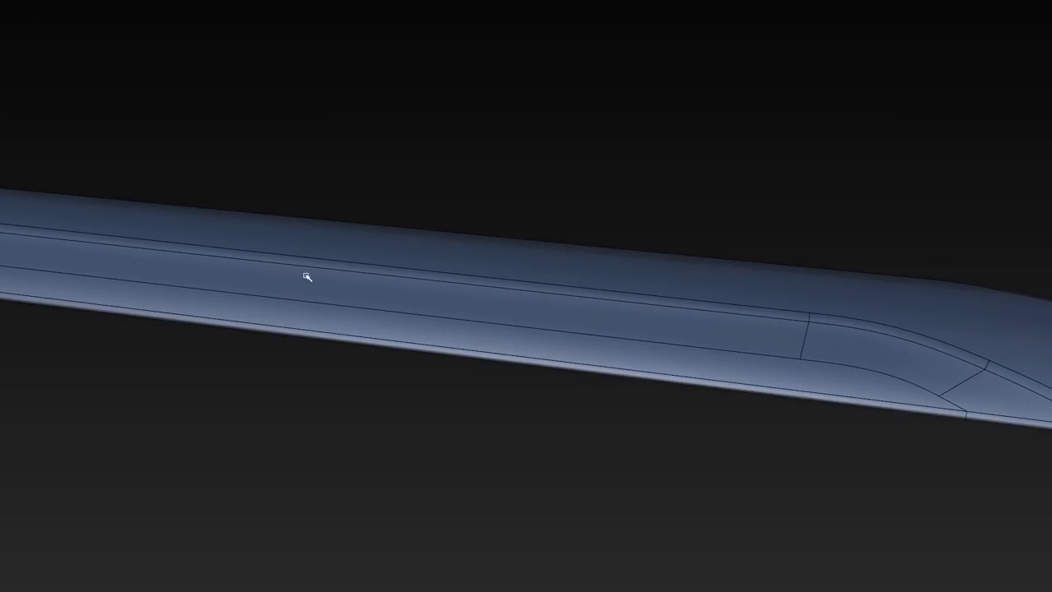
left_click_drag(294, 285, 297, 346, "alt")
right_click_drag(297, 346, 290, 257, "alt")
middle_click_drag(290, 256, 822, 317, "alt")
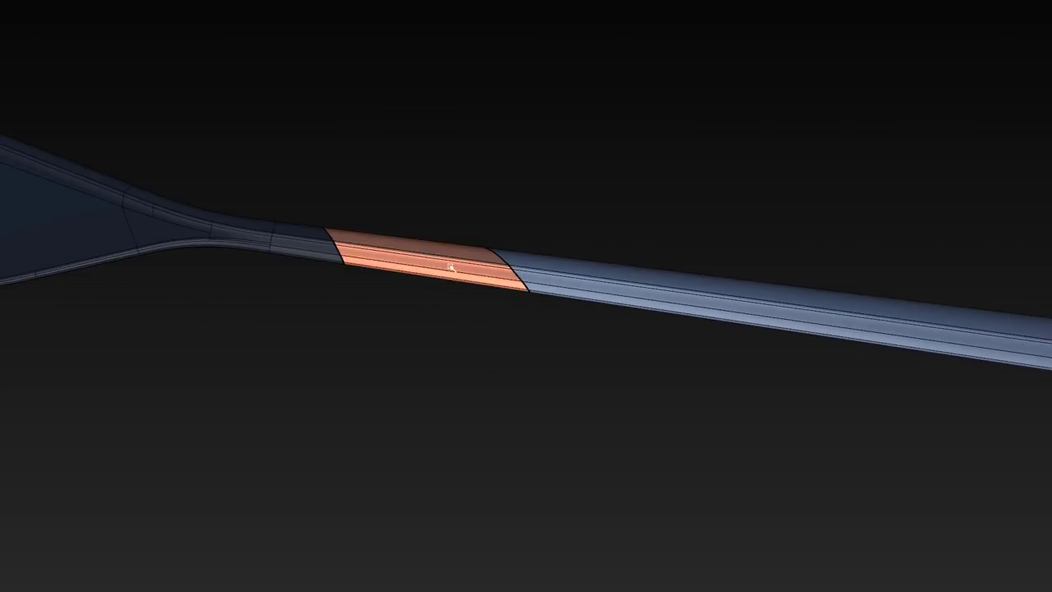
right_click_drag(226, 229, 230, 247, "alt")
left_click_drag(230, 247, 292, 311, "alt")
Step: Inspect the blade's rounded edge patches along its curved border and up close around its pointed tip
mouse_move(177, 242)
middle_mouse_down("alt")
mouse_move(660, 242)
mouse_move(735, 254)
middle_mouse_up("alt")
middle_click_drag(320, 65, 575, 395, "alt")
middle_click_drag(489, 157, 800, 155, "alt")
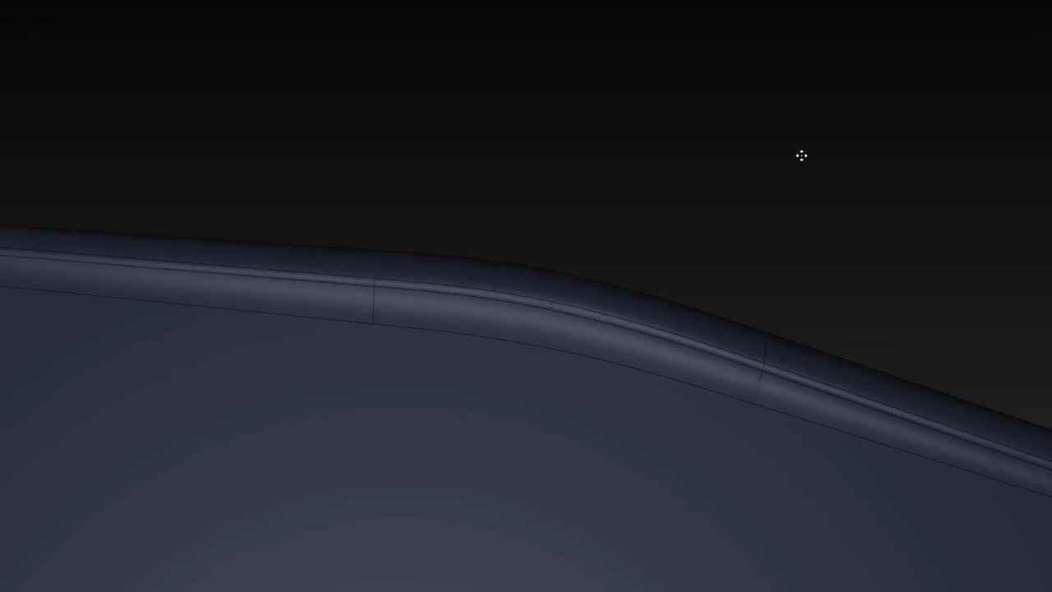
middle_click_drag(362, 189, 704, 145, "alt")
mouse_move(268, 163)
middle_mouse_down("alt")
mouse_move(665, 140)
mouse_move(812, 179)
middle_mouse_up("alt")
right_click_drag(133, 172, 165, 183, "alt")
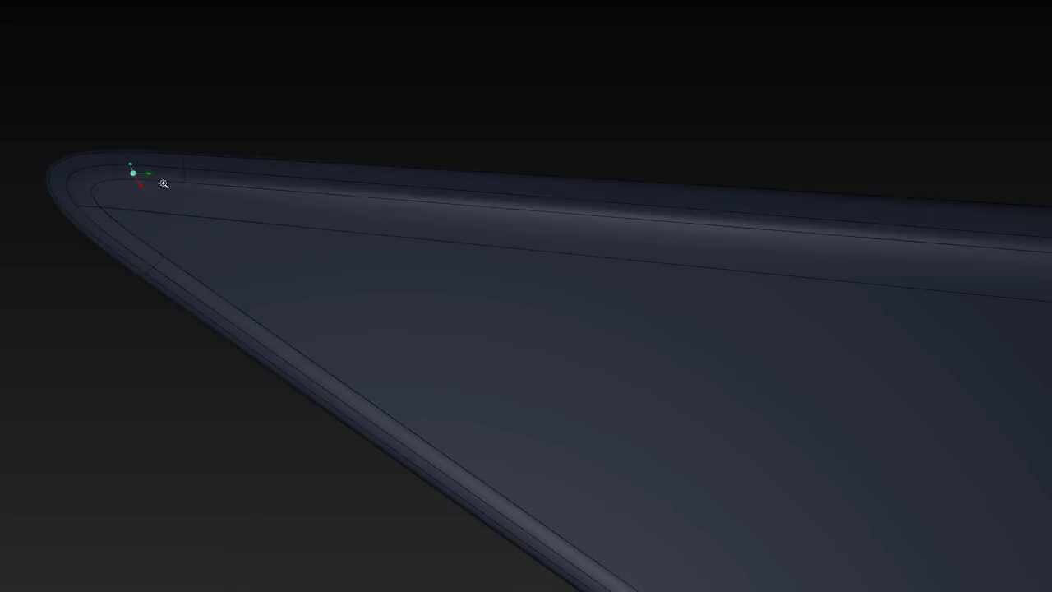
mouse_move(164, 182)
left_mouse_down("alt")
mouse_move(206, 324)
mouse_move(347, 161)
mouse_move(150, 289)
left_mouse_up("alt")
right_click_drag(87, 253, 181, 270, "alt")
left_click_drag(181, 269, 295, 315, "alt")
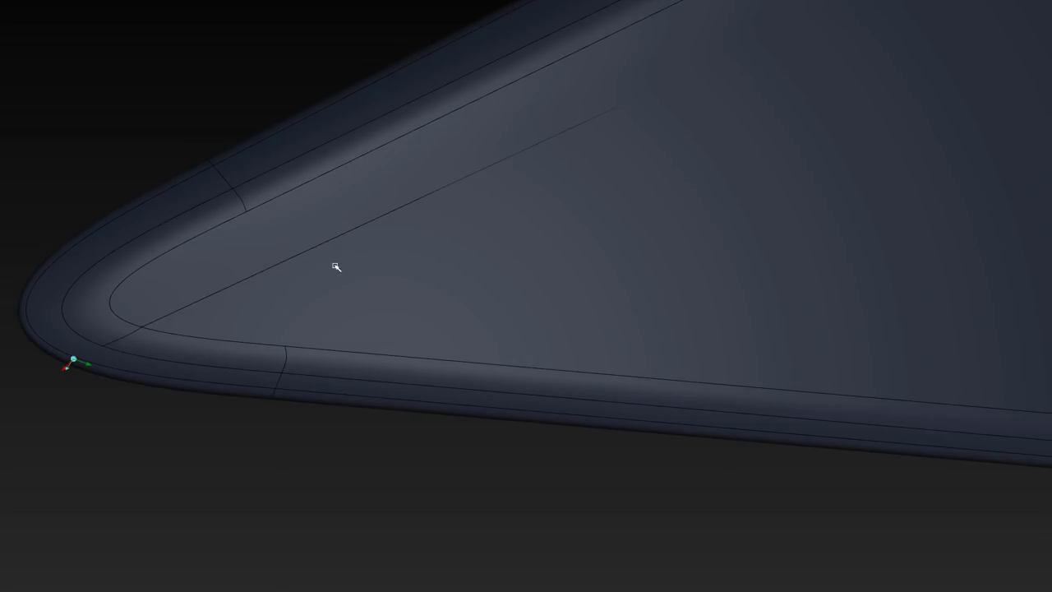
left_click_drag(336, 267, 330, 370)
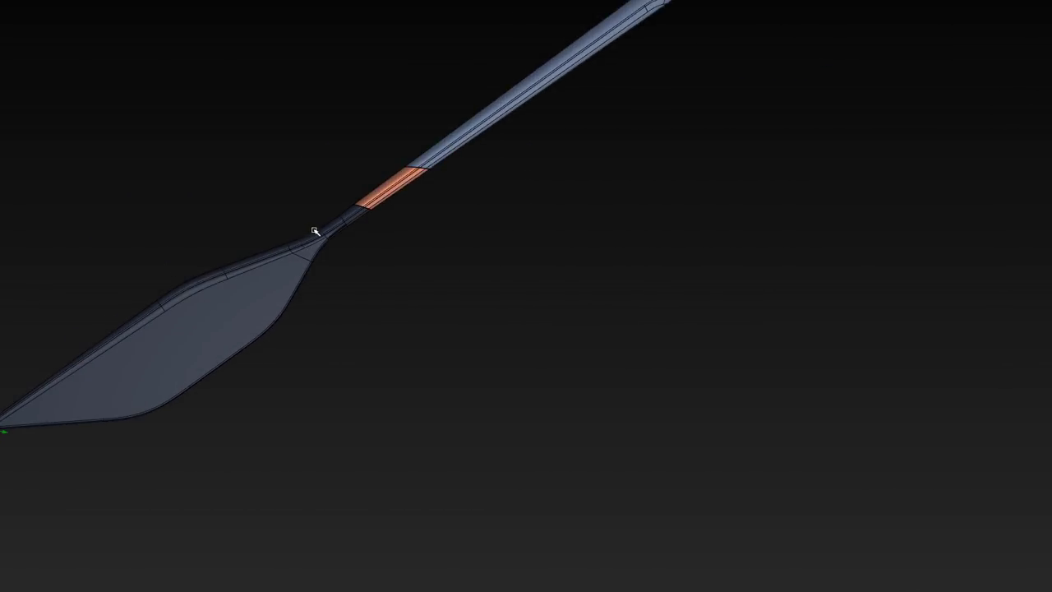
Step: Review the whole model without boundary lines, from the neck and both blade faces along to the handle's tip
left_click_drag(315, 231, 322, 263)
scroll(291, 297, "up", 3)
mouse_move(291, 297)
middle_mouse_down()
mouse_move(318, 232)
mouse_move(277, 96)
mouse_move(279, 294)
middle_mouse_up()
left_click_drag(311, 301, 342, 287)
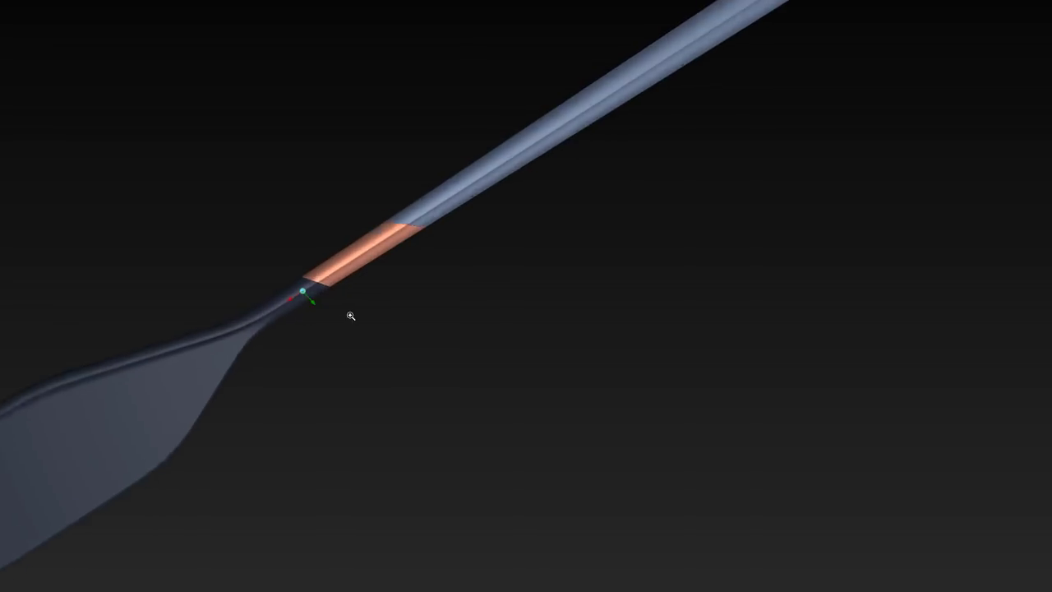
middle_click_drag(349, 220, 307, 151)
middle_click_drag(264, 421, 438, 43)
middle_click_drag(433, 307, 572, 310)
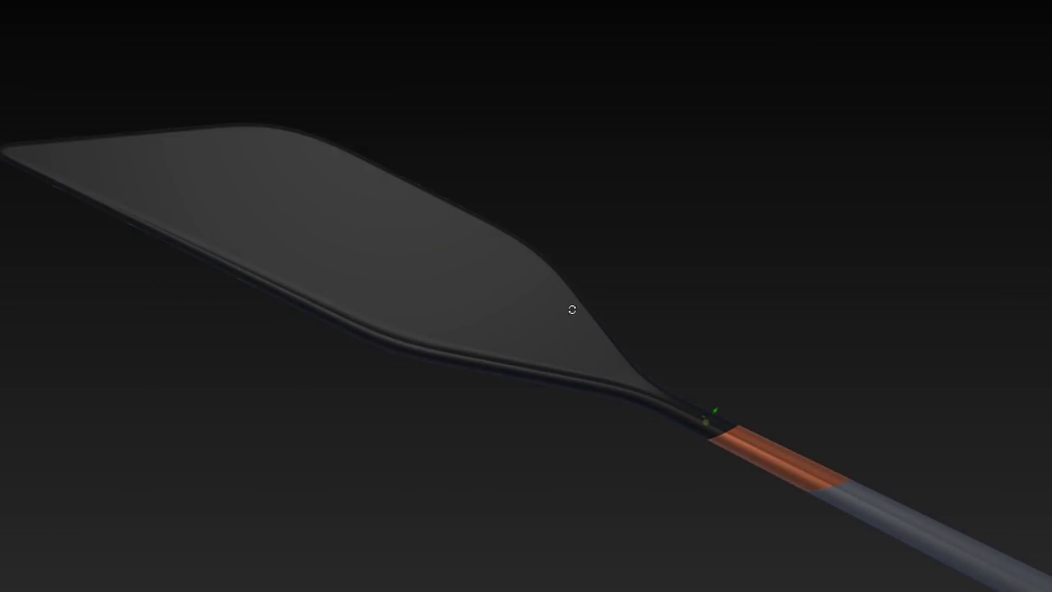
left_click_drag(302, 200, 353, 240)
middle_click_drag(337, 191, 314, 221)
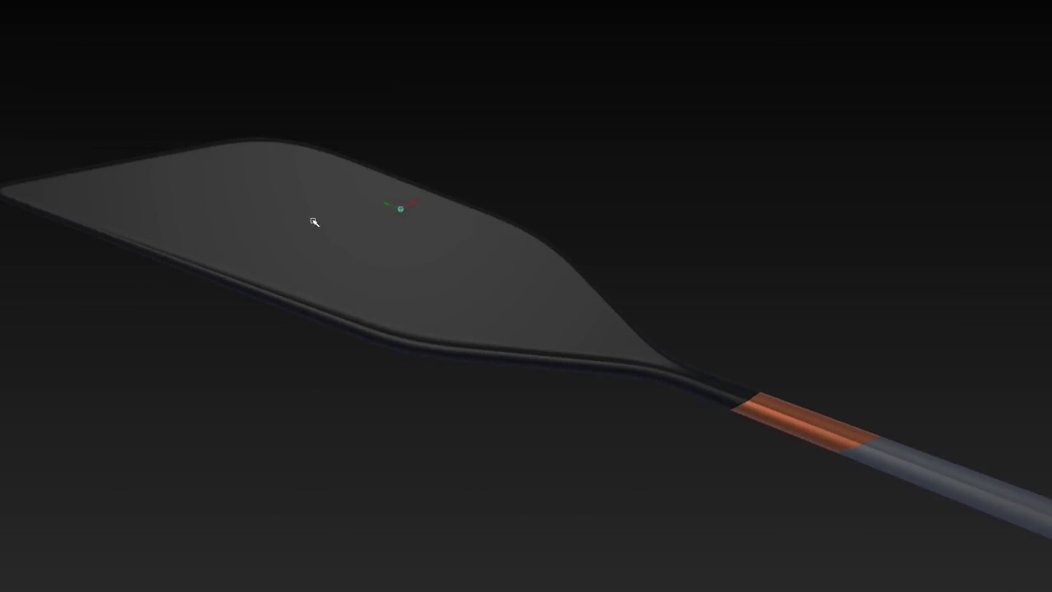
middle_click_drag(564, 235, 175, 157)
middle_click_drag(693, 322, 584, 312)
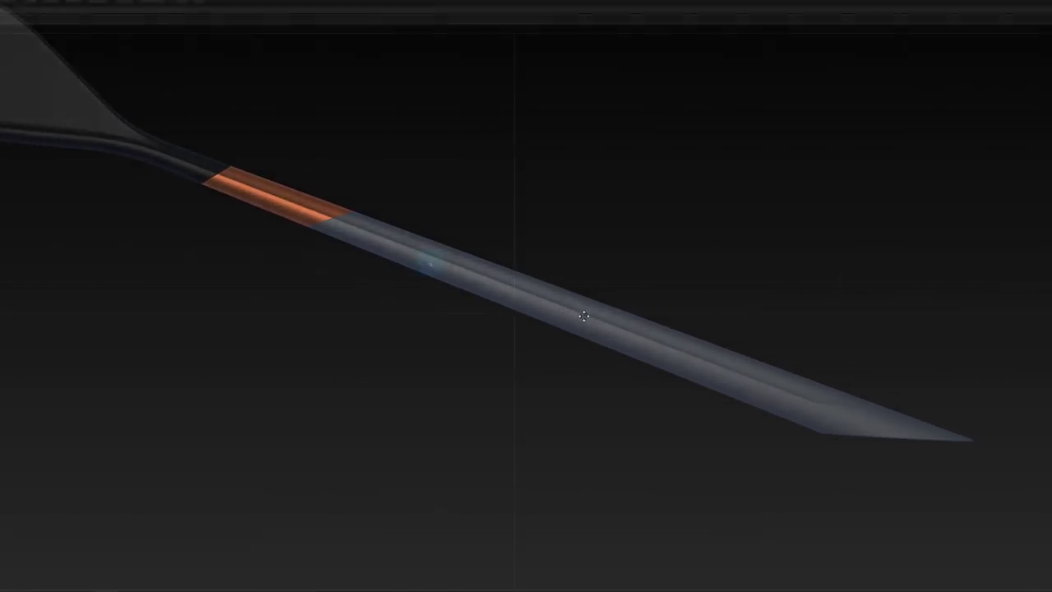
middle_click_drag(584, 312, 502, 247)
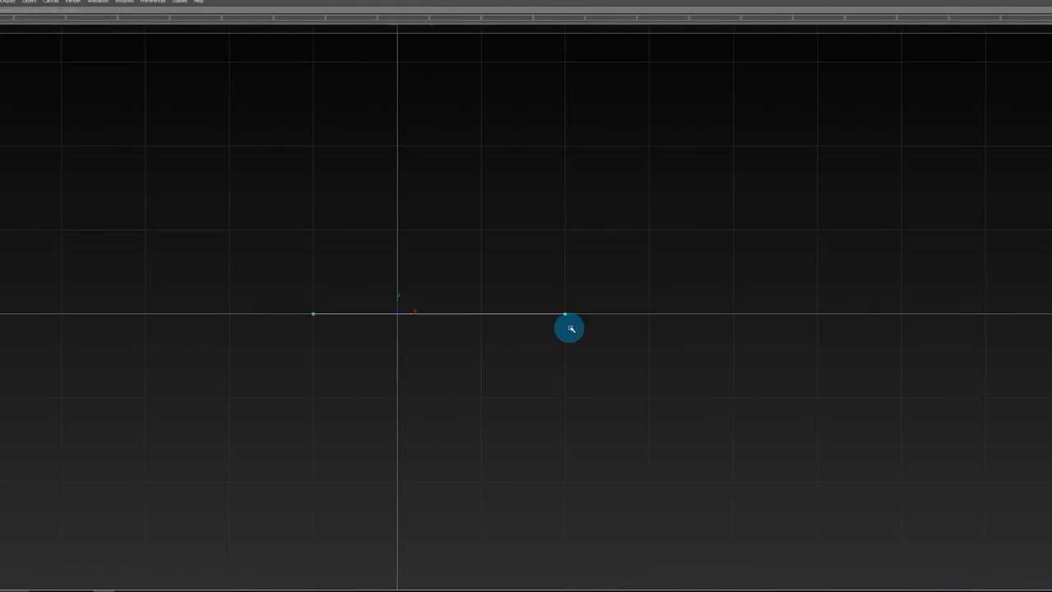
Step: Move the horizontal construction line sideways so that it is centred on the origin
left_click_drag(553, 426, 553, 290, "ctrl+shift")
right_click_drag(553, 291, 698, 288, "alt+shift")
left_click_drag(723, 381, 760, 397, "ctrl+shift")
left_click_drag(489, 388, 345, 386)
middle_click_drag(351, 387, 660, 396, "alt+shift")
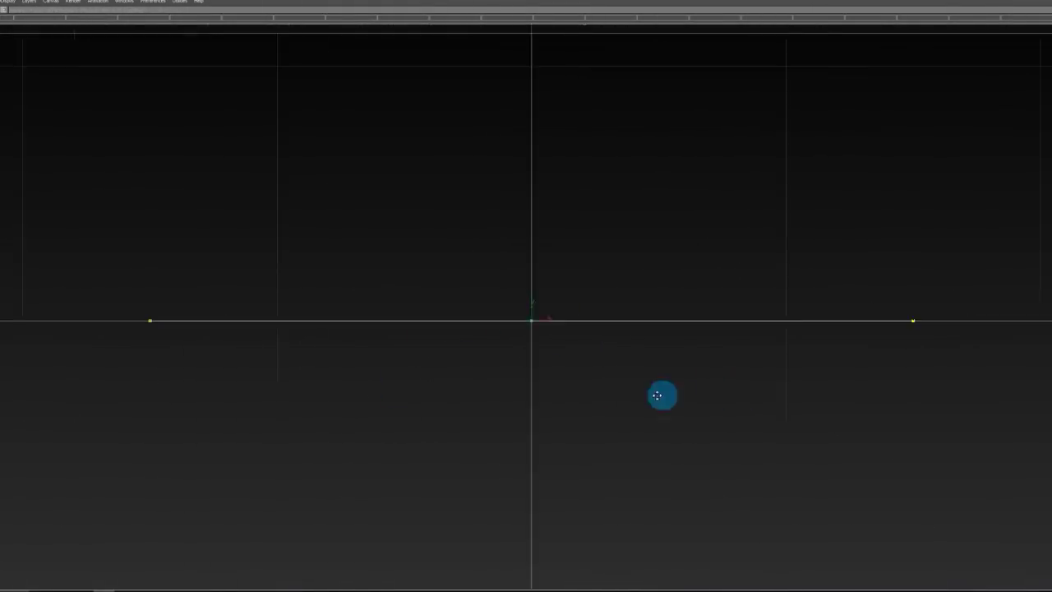
Step: Place a parallel copy slightly above the line and move the pair to straddle the horizontal axis, shifted towards the handle end
right_click_drag(660, 395, 584, 386, "alt+shift")
left_click_drag(548, 272, 656, 423)
right_click_drag(602, 417, 618, 365)
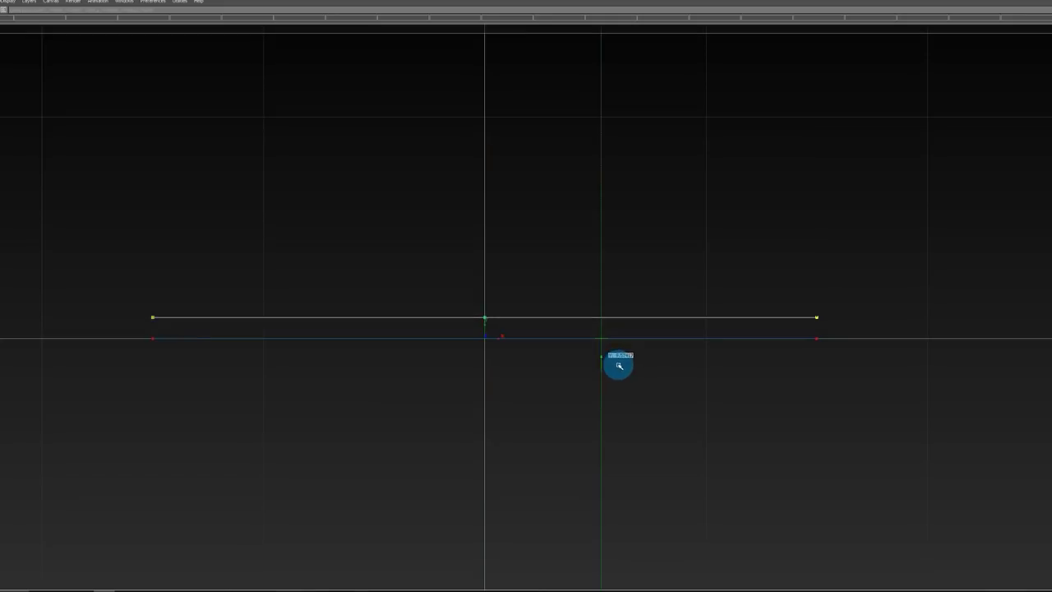
left_click_drag(585, 284, 676, 402)
right_click_drag(677, 402, 689, 414)
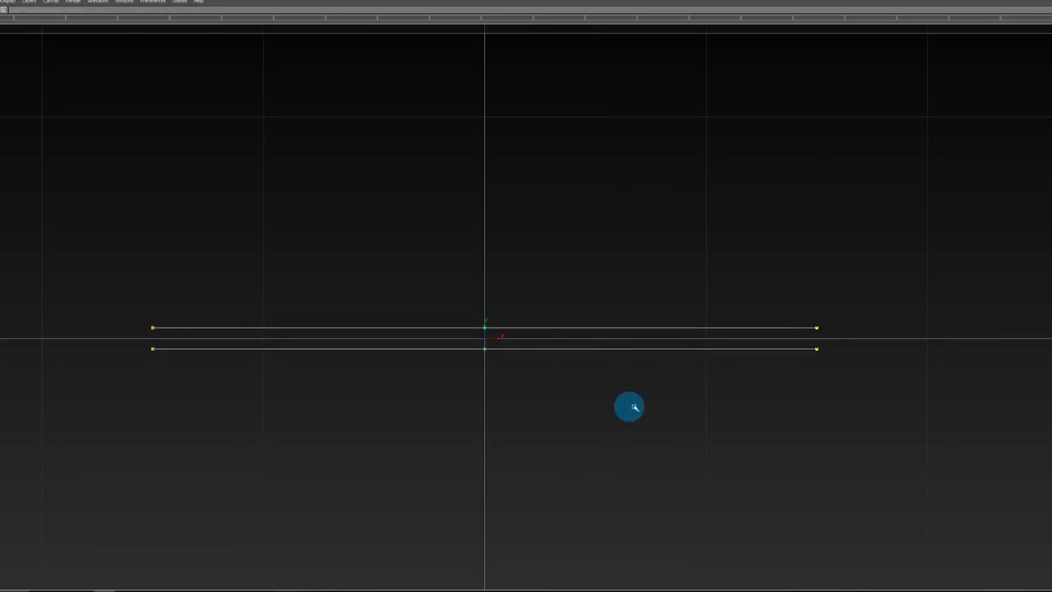
middle_click_drag(629, 406, 754, 407)
Step: Shorten the upper line at the handle end and join it to the lower line's endpoint with a slanted line
middle_click_drag(713, 402, 589, 399, "alt+shift")
right_click_drag(589, 399, 671, 471, "alt+shift")
left_click_drag(671, 471, 582, 372, "ctrl+shift")
middle_click_drag(519, 361, 540, 361, "alt+shift")
right_click_drag(540, 361, 839, 309, "alt")
left_click_drag(839, 309, 818, 309)
left_click_drag(836, 341, 847, 341)
left_click(900, 310)
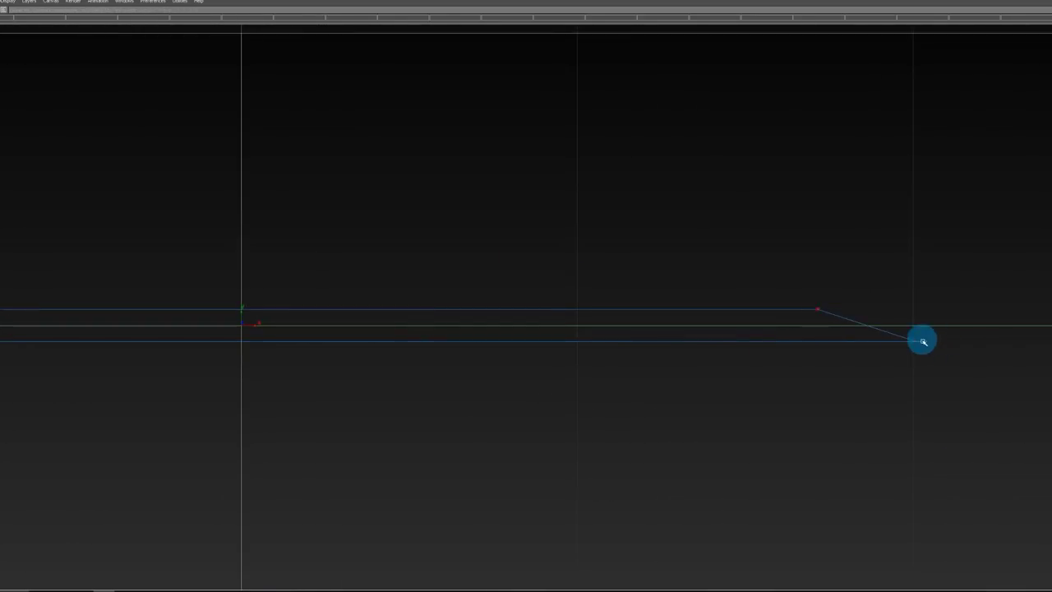
left_click(922, 340)
Step: Draw two lines from the handle end that taper towards each other and stop at the neck, inside the parallel guides
right_click_drag(902, 337, 896, 386, "alt+shift")
middle_click_drag(850, 332, 932, 345, "alt+shift")
right_click_drag(932, 346, 1010, 335, "alt+shift")
left_click_drag(1037, 309, 606, 315)
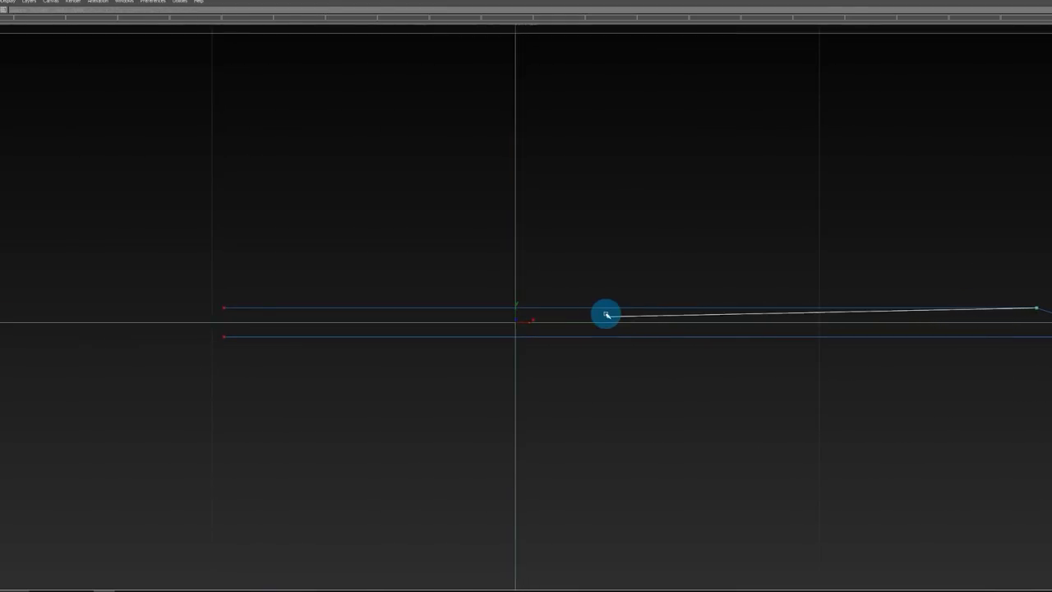
left_click_drag(647, 357, 655, 305, "ctrl+shift")
right_click_drag(655, 305, 869, 339, "alt+shift")
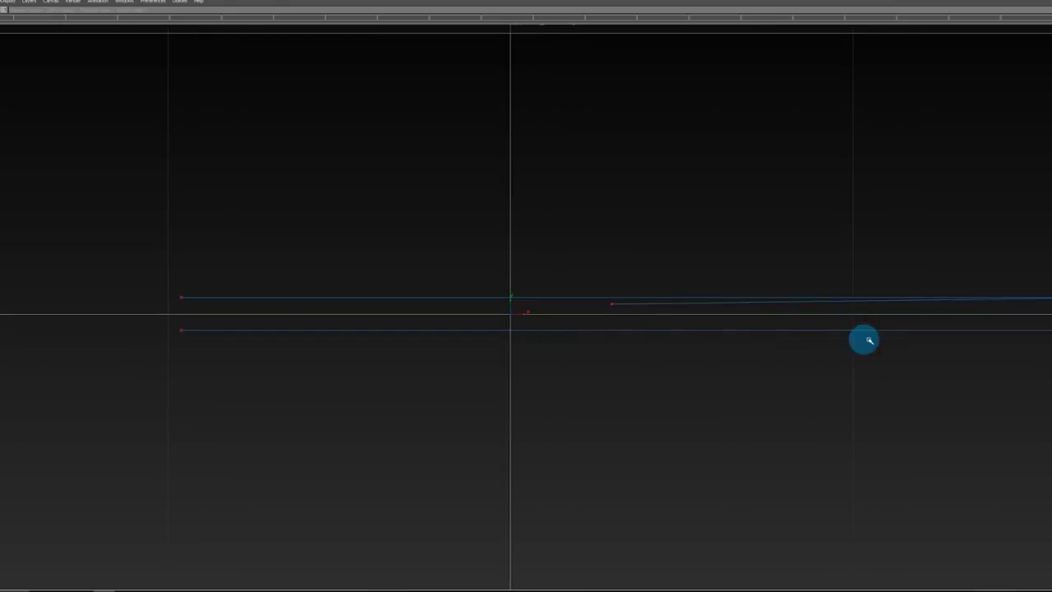
left_click_drag(635, 317, 613, 320)
left_click_drag(619, 319, 637, 274, "ctrl+shift")
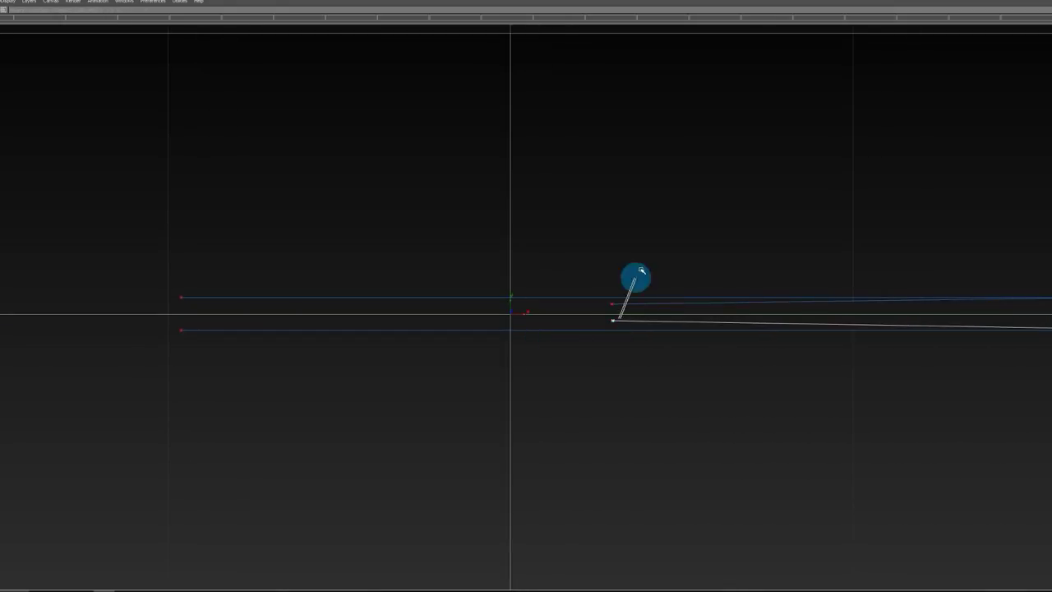
right_click_drag(637, 275, 674, 297, "alt+shift")
middle_click_drag(673, 298, 703, 386, "alt+shift")
right_click_drag(702, 385, 574, 403, "alt+shift")
left_click_drag(384, 476, 378, 333, "ctrl+shift")
left_click(302, 319)
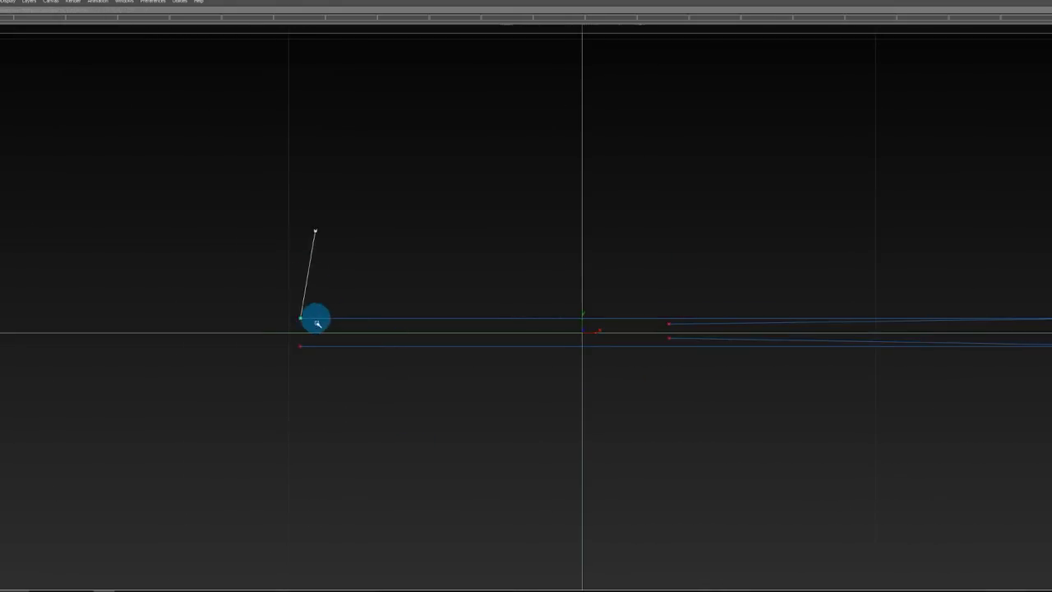
left_click_drag(319, 225, 318, 223, "ctrl+shift")
left_click_drag(301, 222, 376, 248)
left_click_drag(351, 383, 368, 281, "ctrl+shift")
left_click_drag(301, 229, 335, 246)
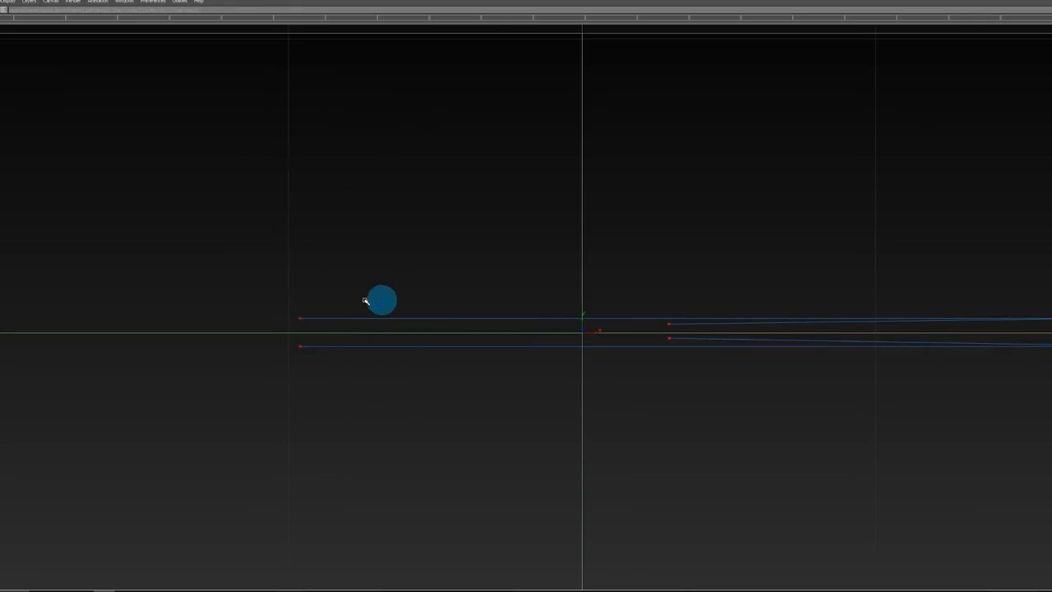
Step: Draw the blade's lower horizontal line, a slanted line towards the tip, and two slanted lines flaring from the neck to the blade
mouse_move(428, 377)
left_mouse_down()
mouse_move(258, 279)
mouse_move(603, 378)
left_mouse_up()
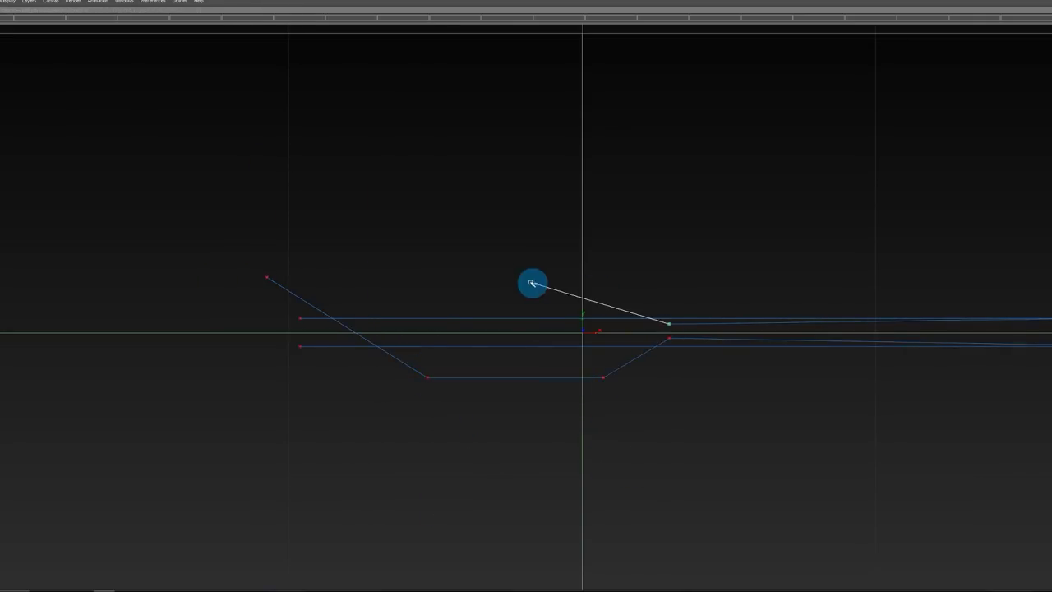
middle_click_drag(464, 304, 534, 300, "alt+shift")
left_click_drag(579, 400, 584, 294, "ctrl+shift")
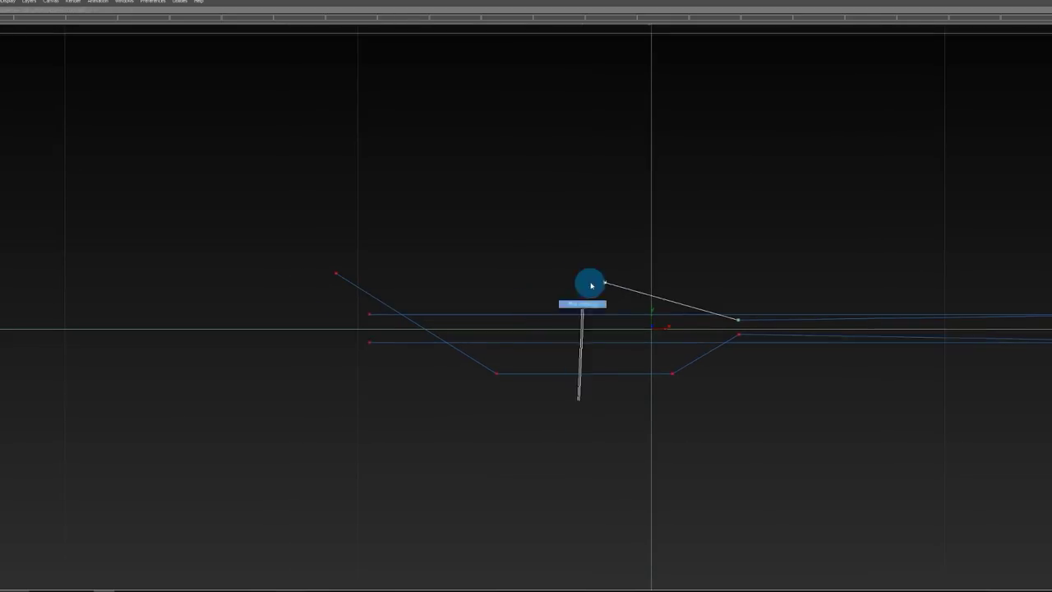
Step: Draw the blade's upper horizontal line from the flared neck line and trim it where it meets the slanted tip line
left_click(605, 283)
middle_click(329, 299)
right_click_drag(330, 301, 427, 298, "alt+shift")
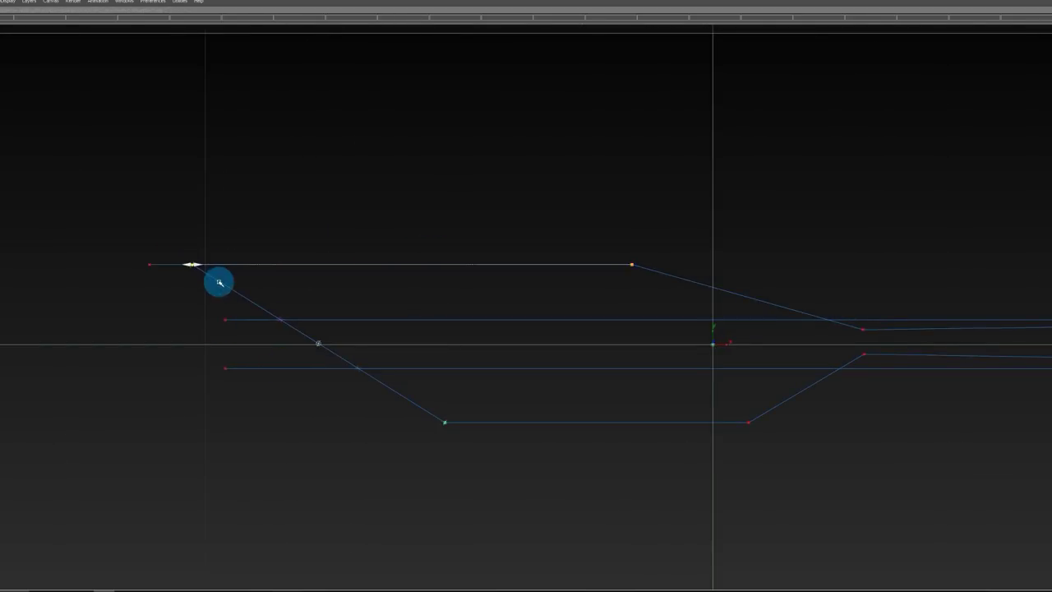
right_click_drag(291, 267, 189, 256, "alt+shift")
Step: Delete the two long parallel guide lines running through the blade and handle
middle_click_drag(550, 274, 412, 276, "alt+shift")
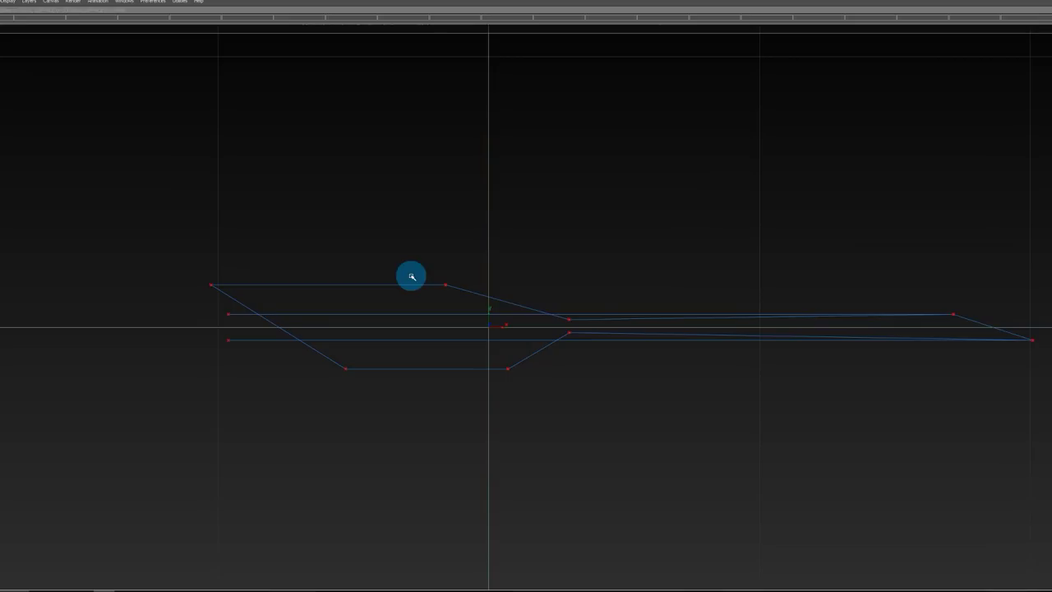
left_click(451, 315)
left_click(454, 339)
key("Delete")
left_click_drag(378, 233, 479, 325, "ctrl+shift")
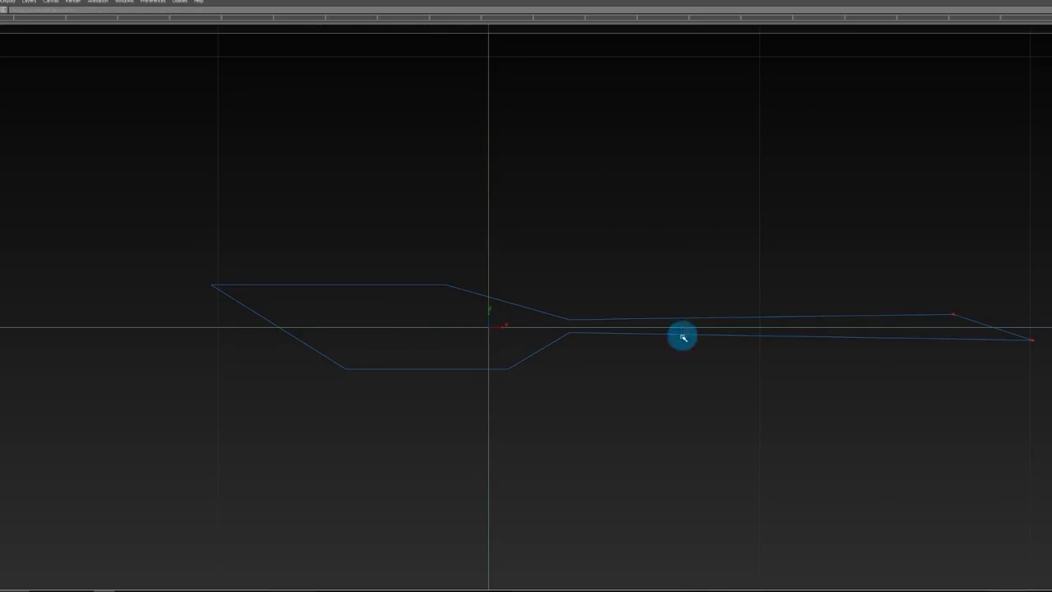
Step: Shift the lower blade corner nearest the neck slightly towards the blade tip, keeping its adjoining lines connected
right_click_drag(680, 189, 764, 234, "alt+shift")
middle_click_drag(576, 255, 686, 243, "alt+shift")
left_click(518, 365)
left_click(592, 347)
left_click_drag(537, 437, 586, 438)
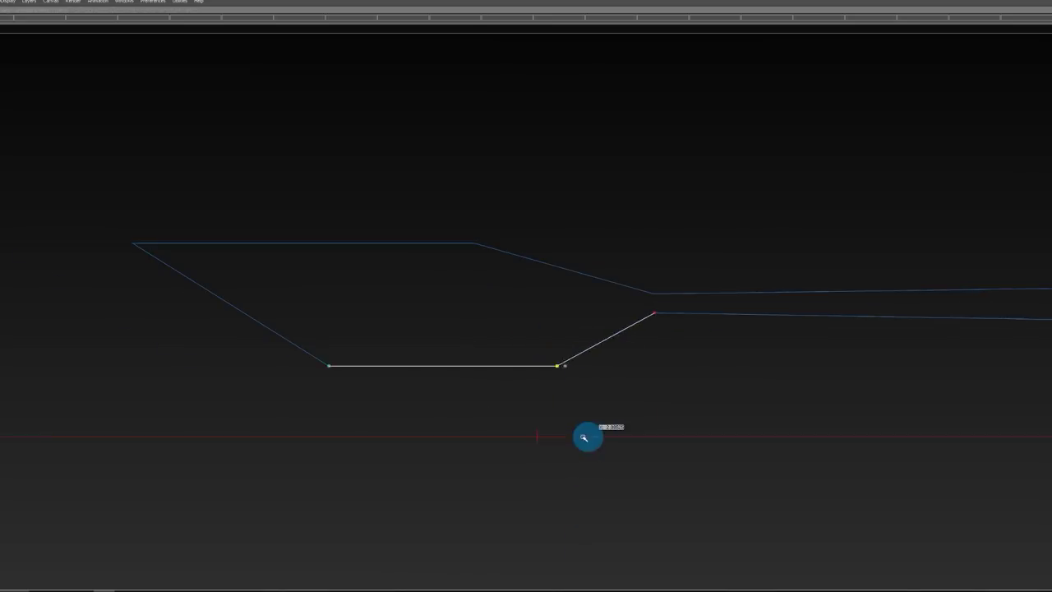
Step: Draw a vertical line across the handle just beyond the neck
right_click_drag(567, 395, 464, 329, "alt+shift")
middle_click_drag(463, 329, 260, 321, "alt+shift")
right_click_drag(454, 273, 526, 238, "alt+shift")
middle_click_drag(526, 239, 661, 236, "alt+shift")
right_click_drag(609, 235, 629, 233, "alt")
left_click_drag(662, 415, 545, 396)
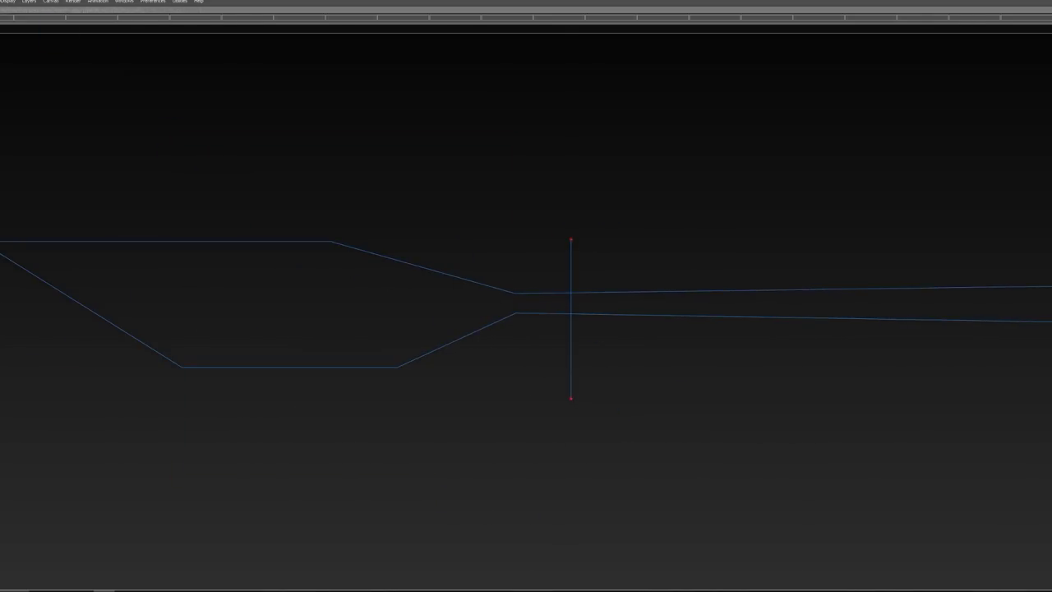
Step: Colour the layer holding the side-view outline magenta and put the vertical line on a separate yellow layer
left_click(29, 2)
left_click(33, 9)
left_click_drag(617, 263, 683, 439)
left_click(4, 11)
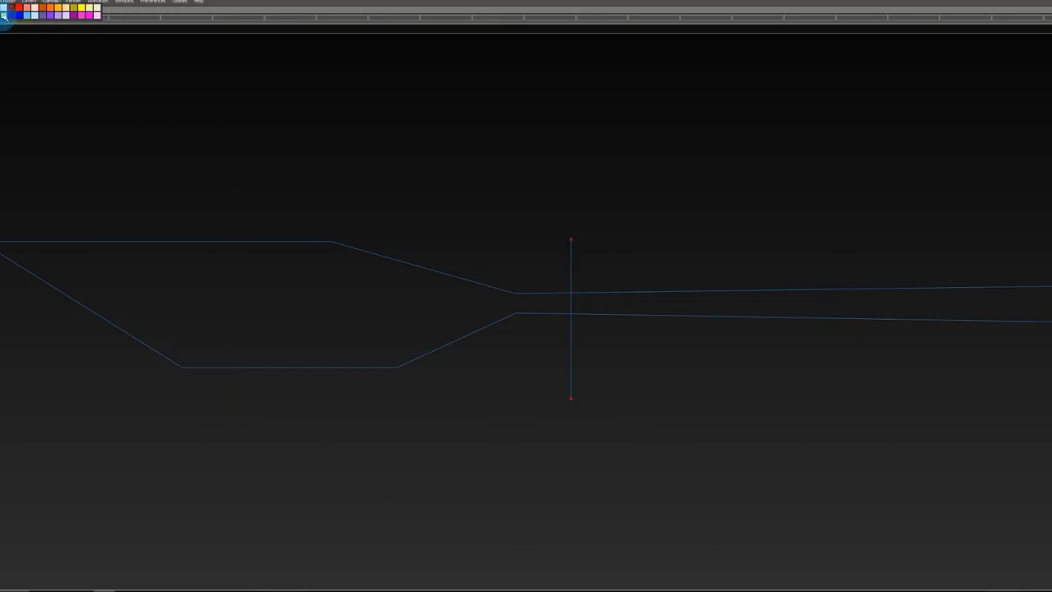
left_click(89, 16)
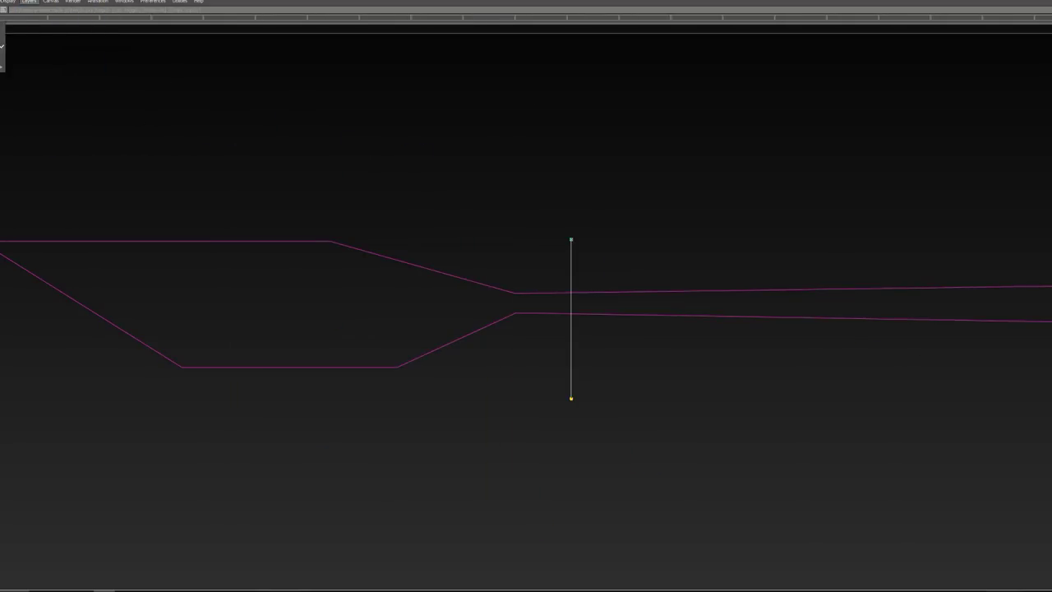
left_click(4, 12)
left_click(132, 6)
Step: Tilt the vertical line across the handle by shifting its lower and upper ends horizontally
middle_click_drag(524, 438, 406, 465, "alt+shift")
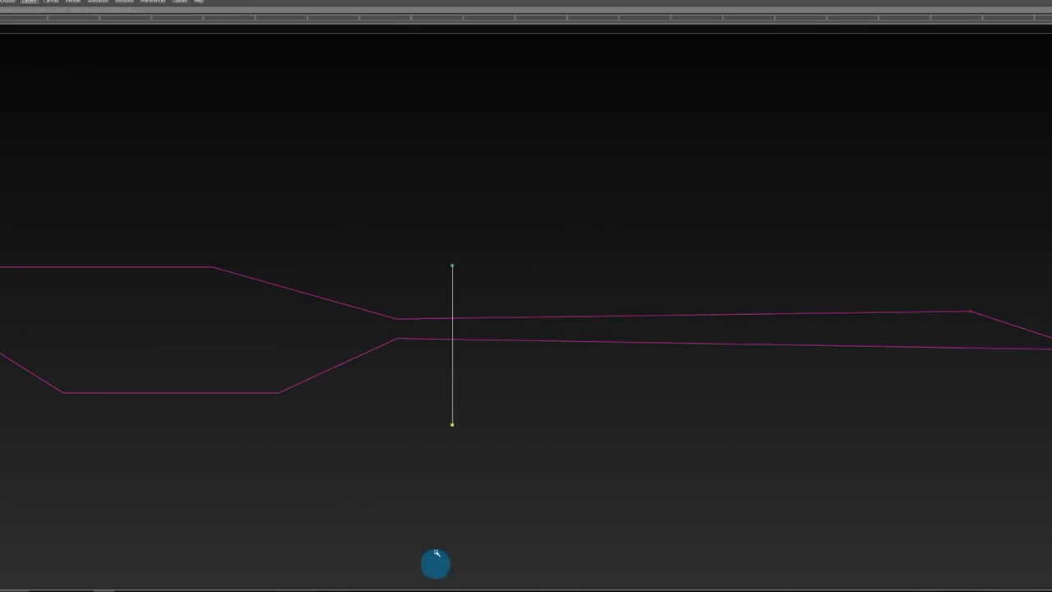
middle_click_drag(504, 470, 539, 480)
left_click_drag(403, 392, 528, 491)
middle_click_drag(516, 519, 658, 519)
right_click_drag(659, 519, 563, 416, "alt+shift")
left_click(619, 419)
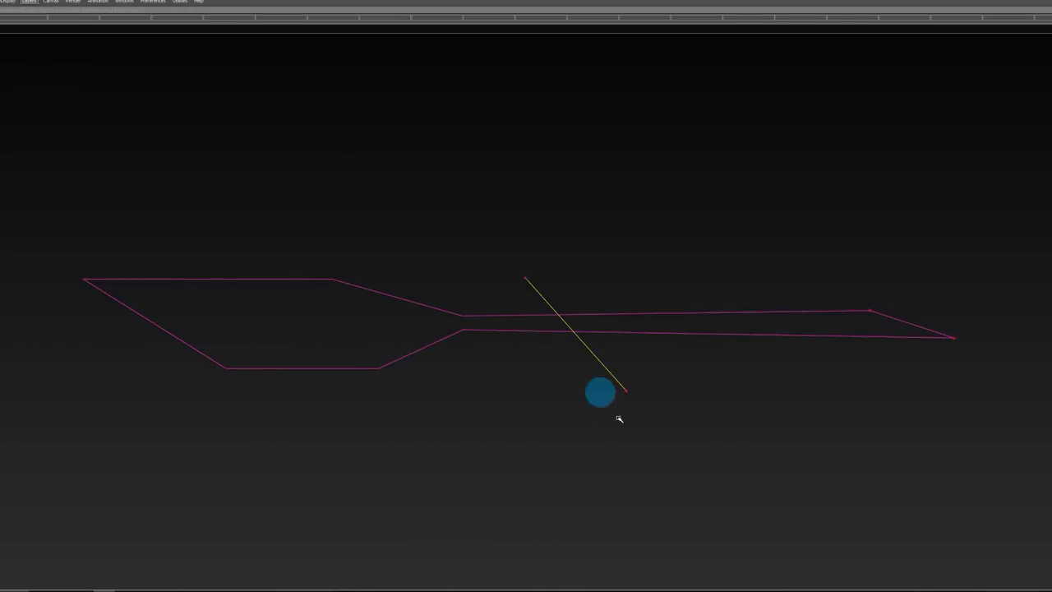
left_click_drag(488, 246, 575, 302)
middle_click_drag(587, 231, 731, 230)
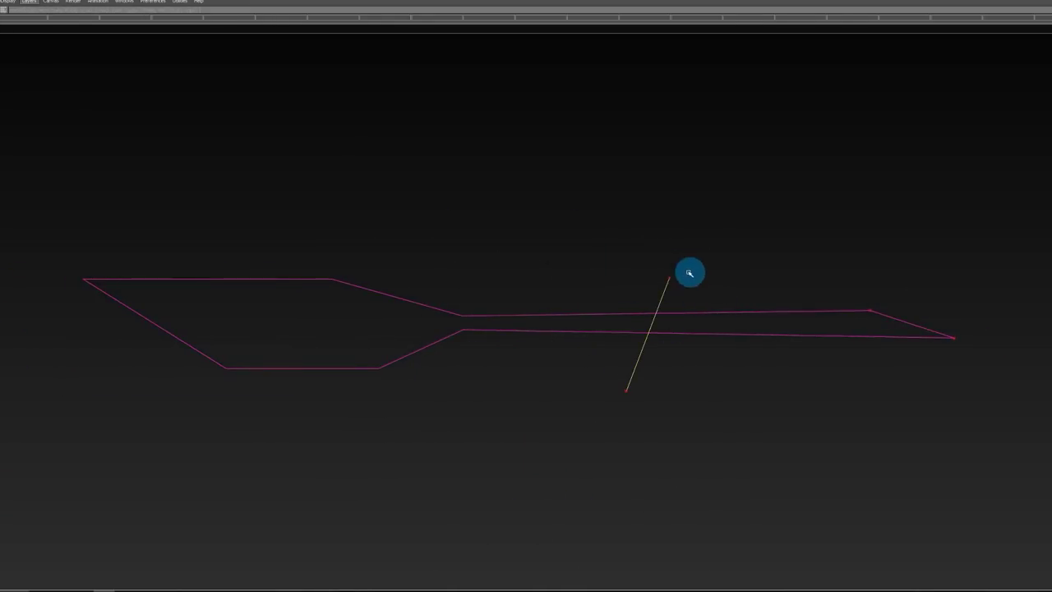
left_click_drag(689, 273, 703, 289)
Step: Paste a parallel copy of the tilted line farther along the handle
mouse_move(688, 255)
middle_mouse_down()
mouse_move(556, 246)
mouse_move(823, 231)
middle_mouse_up()
key("ctrl+v")
left_click_drag(824, 211, 824, 121, "ctrl+shift")
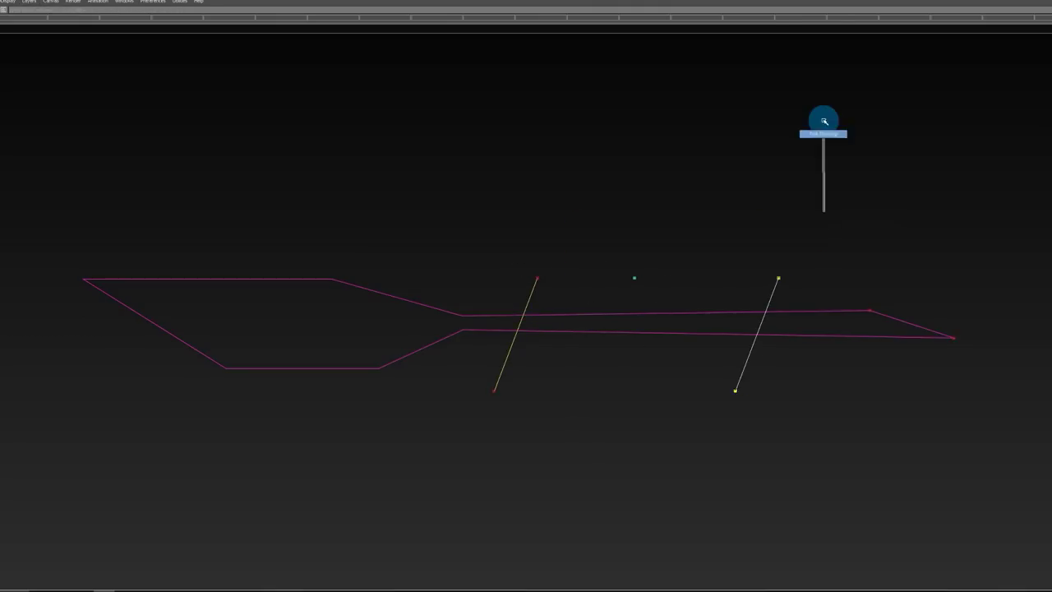
left_click_drag(843, 465, 705, 465, "ctrl+shift")
Step: Slant the two crossing lines further by shifting their ends, slide them towards the blade, and clear them from the view
left_click_drag(407, 412, 761, 374)
middle_click_drag(641, 502, 793, 503)
mouse_move(800, 452)
left_mouse_down("ctrl+shift")
mouse_move(906, 454)
mouse_move(947, 423)
left_mouse_up("ctrl+shift")
left_click(886, 396)
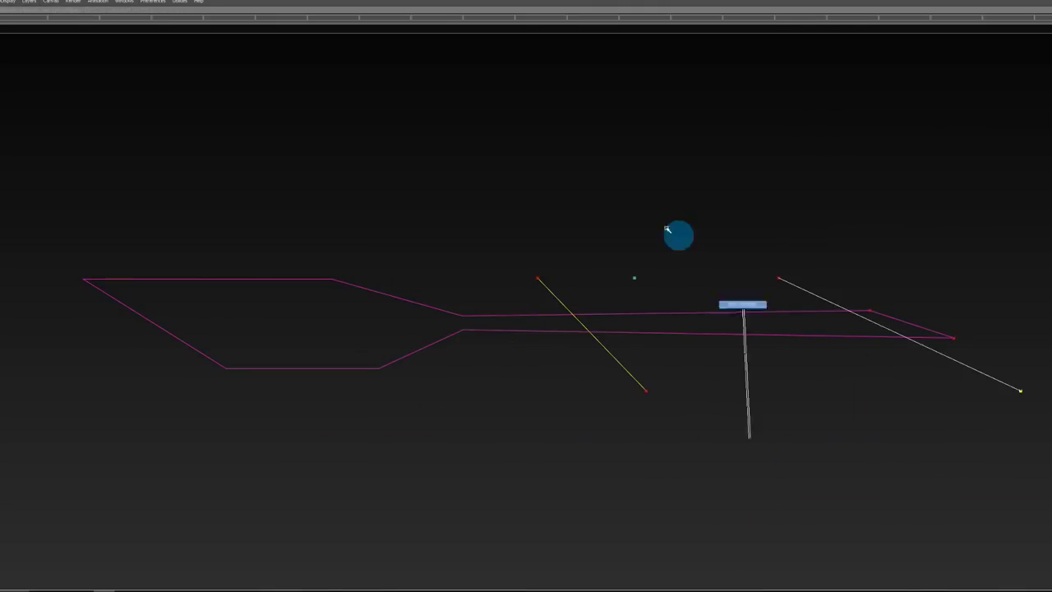
left_click_drag(740, 221, 809, 280)
middle_click_drag(783, 223, 713, 223)
left_click_drag(1010, 419, 1045, 442, "ctrl+shift")
left_click(989, 382)
middle_click_drag(1051, 441, 933, 443)
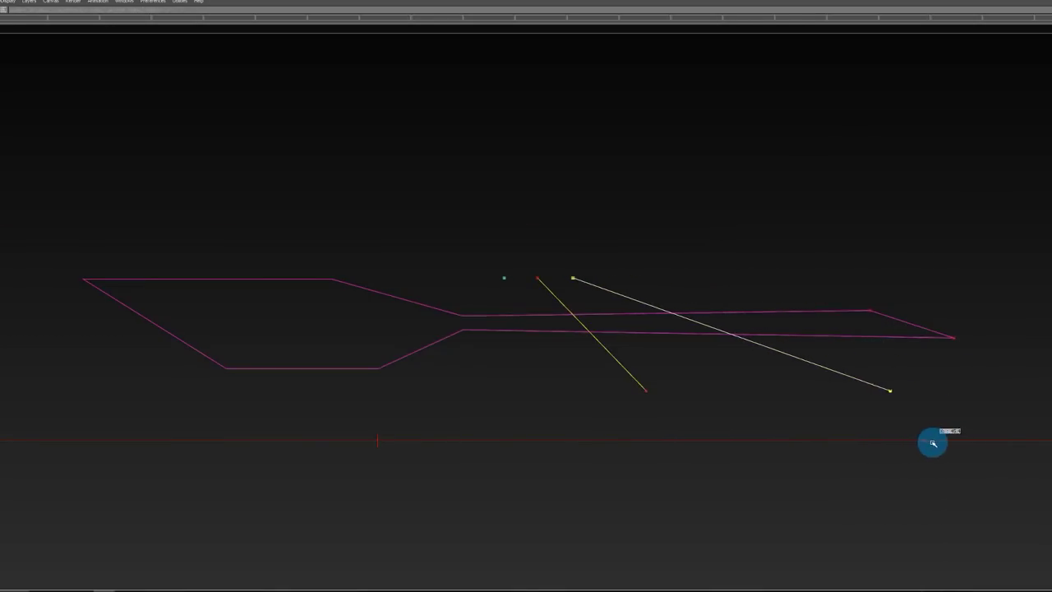
left_click_drag(933, 444, 787, 468)
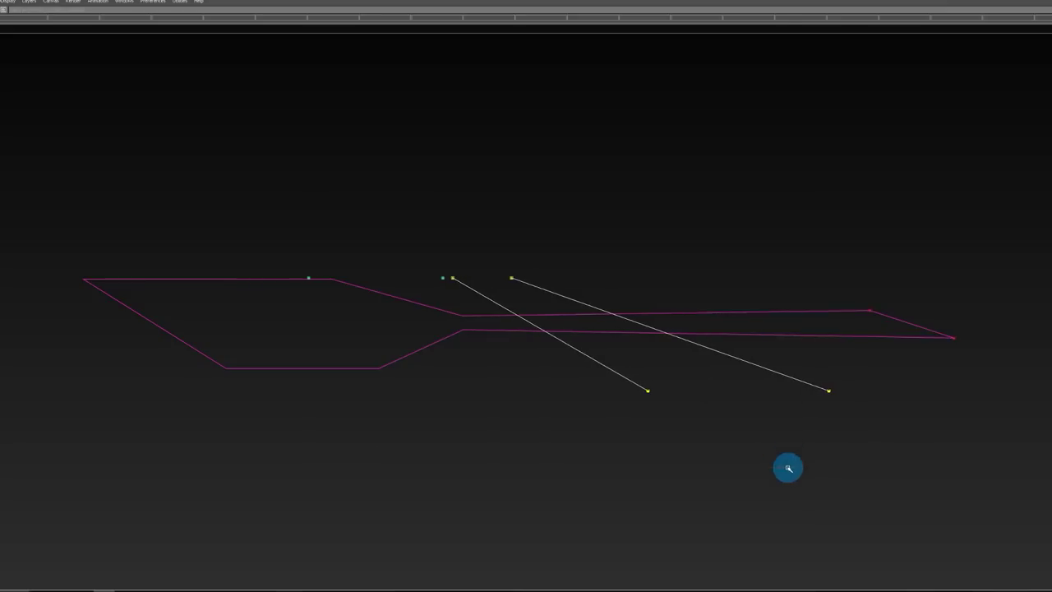
middle_click_drag(435, 220, 533, 219, "alt+shift")
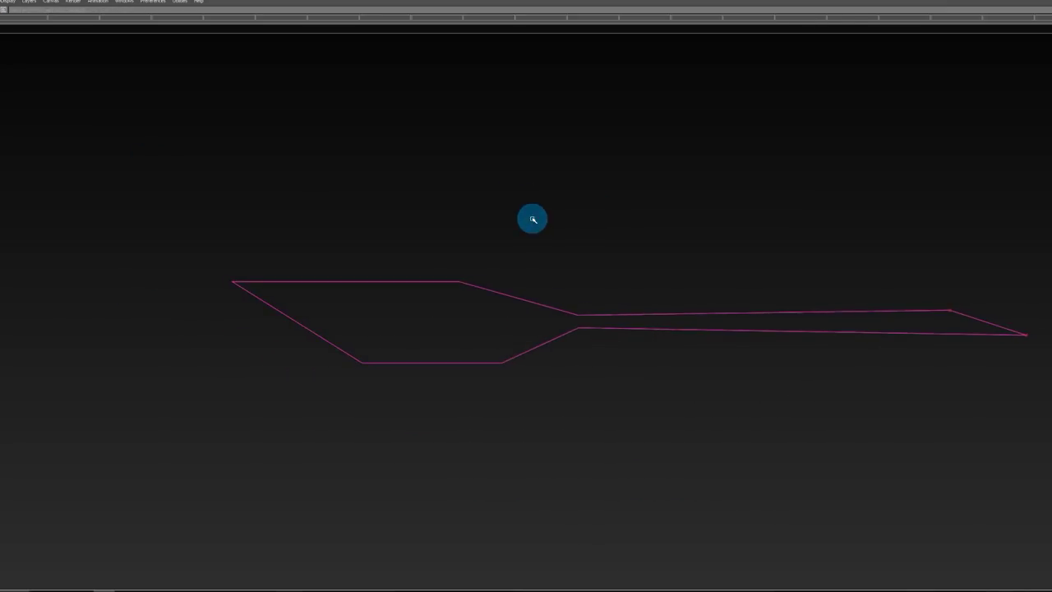
Step: Place a copy of the handle's upper line just below it, inside the handle outline
middle_click_drag(448, 160, 397, 158, "alt+shift")
right_click_drag(397, 158, 452, 165, "alt+shift")
middle_click_drag(452, 164, 364, 135, "alt+shift")
right_click_drag(365, 135, 383, 146, "alt+shift")
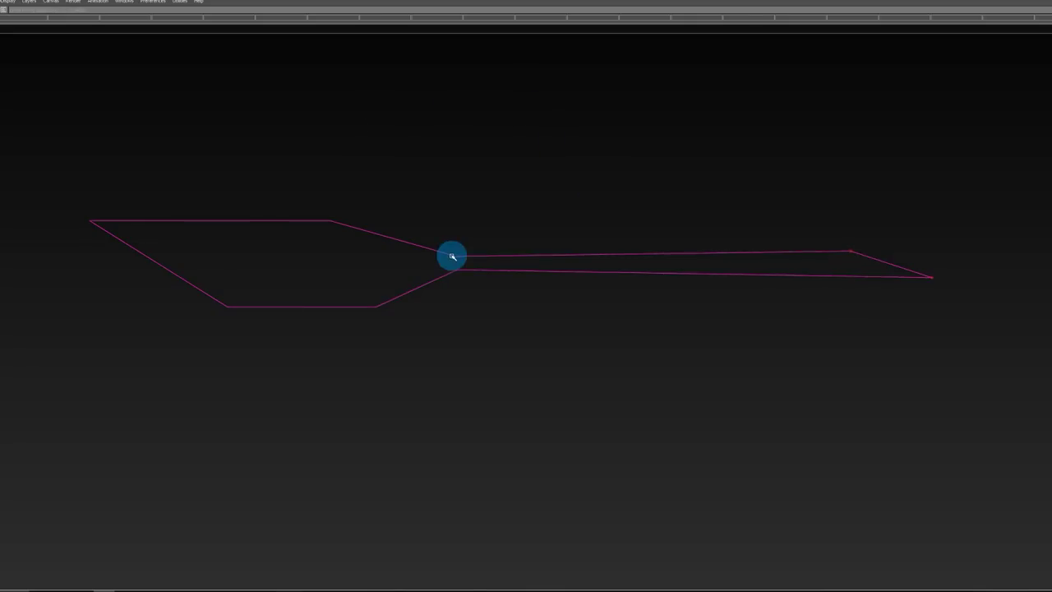
right_click_drag(761, 182, 761, 191)
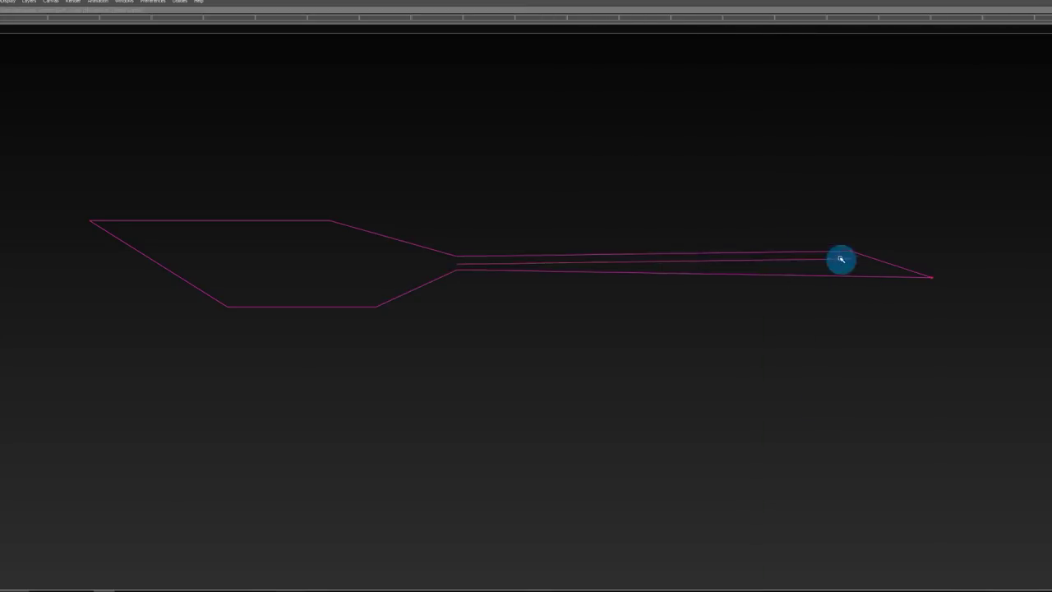
Step: Lower the inner line's outer end and close it to the lower handle line with a short slanted line
left_click_drag(813, 241, 834, 281)
left_click(851, 259)
right_click_drag(886, 221, 886, 228)
left_click_drag(887, 228, 874, 203, "ctrl+shift")
right_click_drag(526, 148, 366, 106, "alt+shift")
left_click_drag(854, 234, 772, 287)
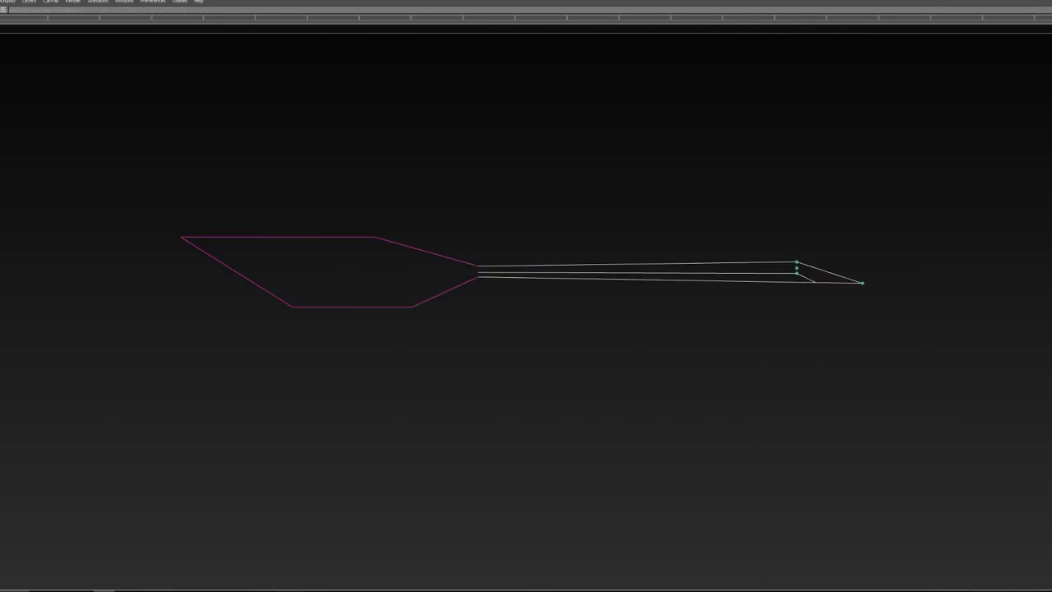
right_click_drag(551, 148, 579, 155, "alt+shift")
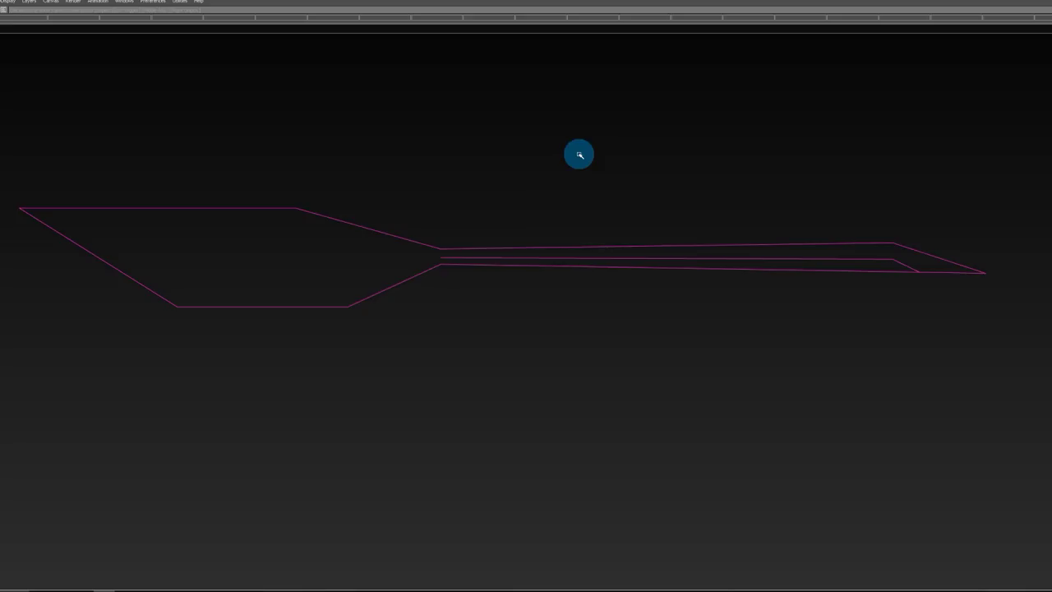
Step: Move the corner between the inner handle line and its short slanted end slightly towards the blade
left_click_drag(901, 265, 903, 268)
left_click_drag(888, 319, 854, 263, "ctrl+shift")
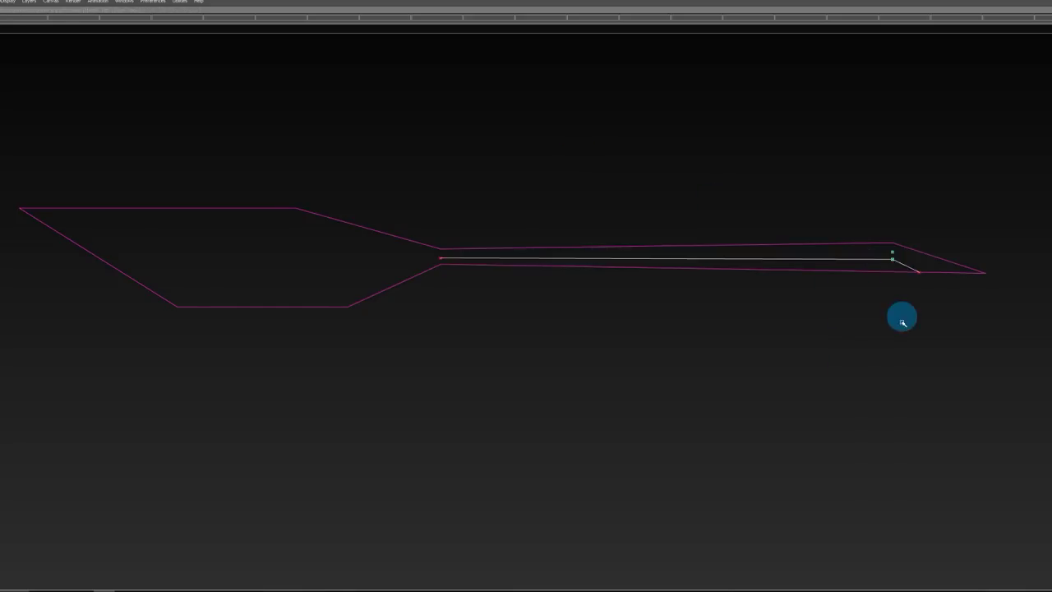
middle_click_drag(897, 300, 891, 299)
right_click_drag(892, 299, 930, 201, "alt+shift")
left_click_drag(1046, 344, 1033, 506, "ctrl+shift")
right_click_drag(1032, 485, 962, 305, "alt+shift")
middle_click_drag(818, 227, 766, 237, "alt+shift")
right_click_drag(382, 237, 418, 275, "alt+shift")
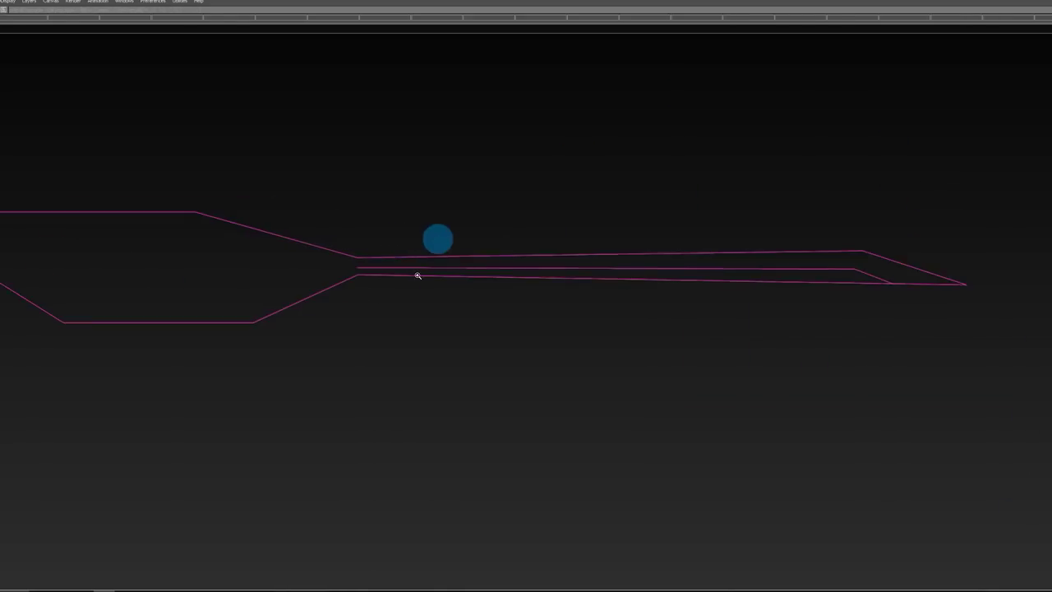
Step: Continue the inner line from the neck along the lower blade flare and taper it to the outline's lower tip-side corner
middle_click_drag(315, 284, 416, 282, "alt+shift")
left_click(485, 268)
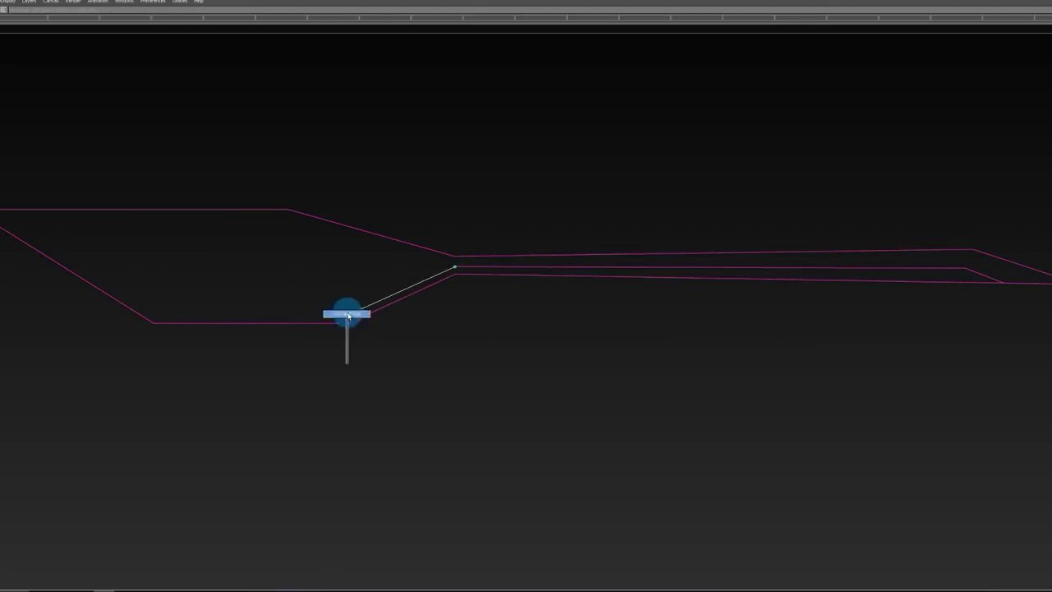
left_click_drag(164, 324, 134, 333)
left_click_drag(333, 366, 493, 239)
left_click_drag(519, 399, 518, 281, "ctrl+shift")
right_click_drag(518, 281, 445, 293, "alt+shift")
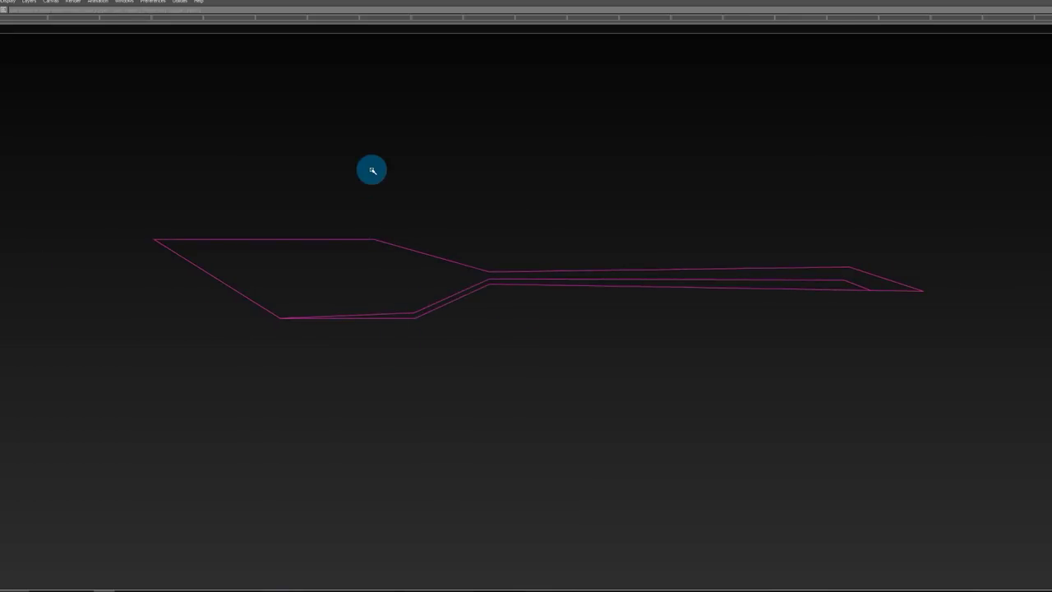
right_click_drag(372, 170, 566, 225, "alt")
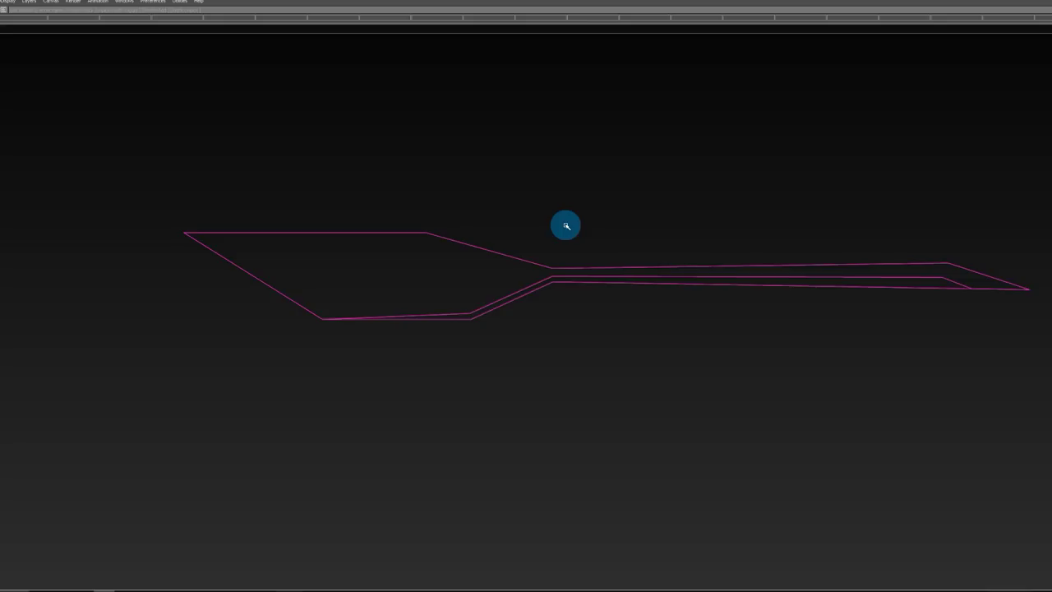
Step: Save the model in a new folder named Spatula on the Storage (D:) drive
key("ctrl+s")
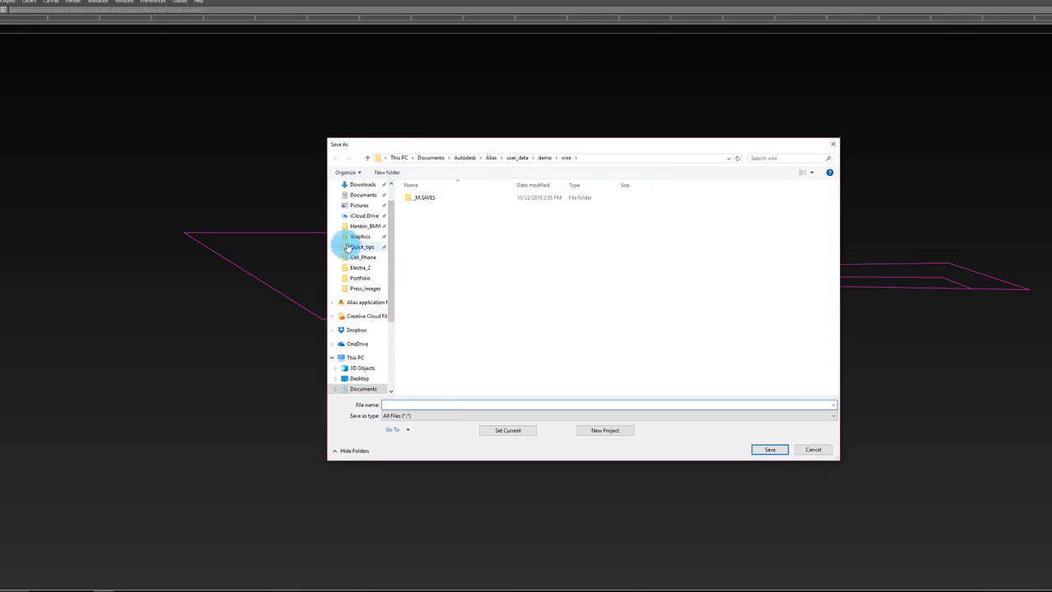
scroll(358, 240, "down", 2)
scroll(368, 389, "up", 2)
scroll(366, 220, "down", 3)
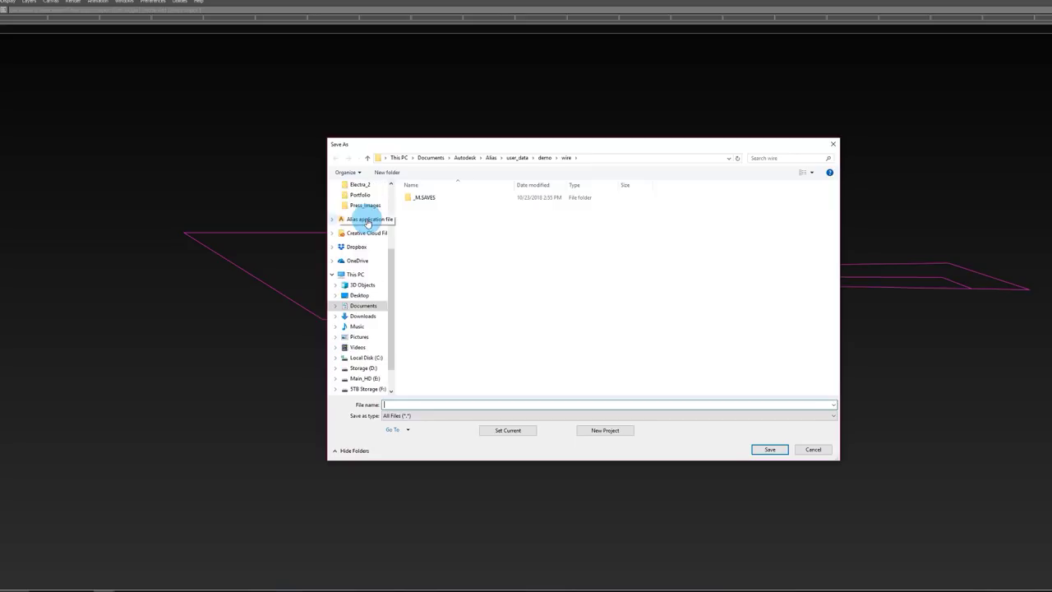
left_click(368, 370)
left_click(383, 174)
type("sP")
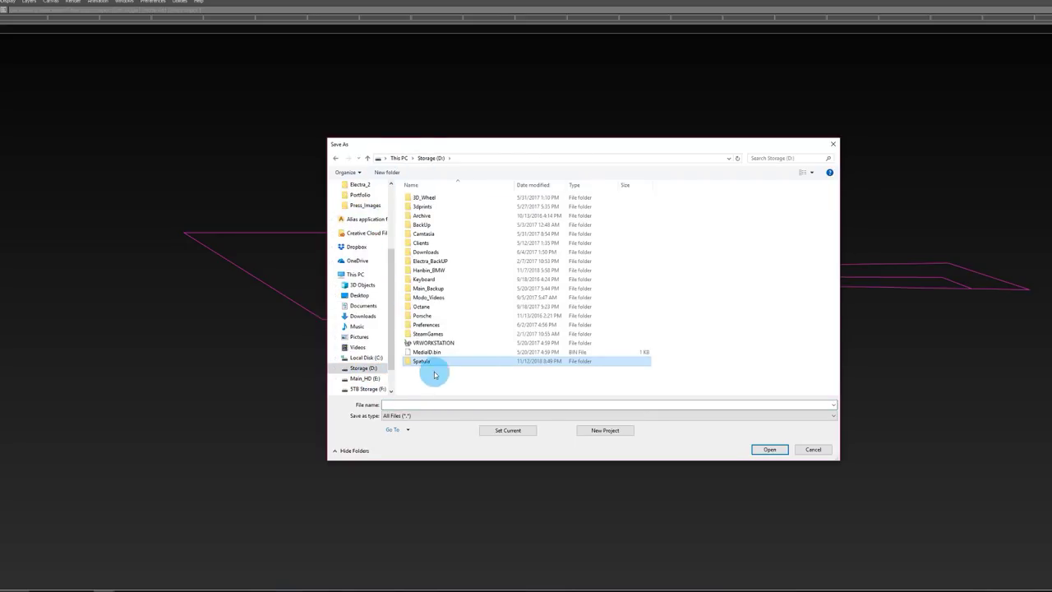
double_click(426, 364)
left_click(430, 408)
key("Return")
middle_click_drag(311, 147, 426, 217, "alt+shift")
right_click_drag(426, 217, 401, 231, "alt+shift")
middle_click_drag(402, 230, 543, 193, "alt+shift")
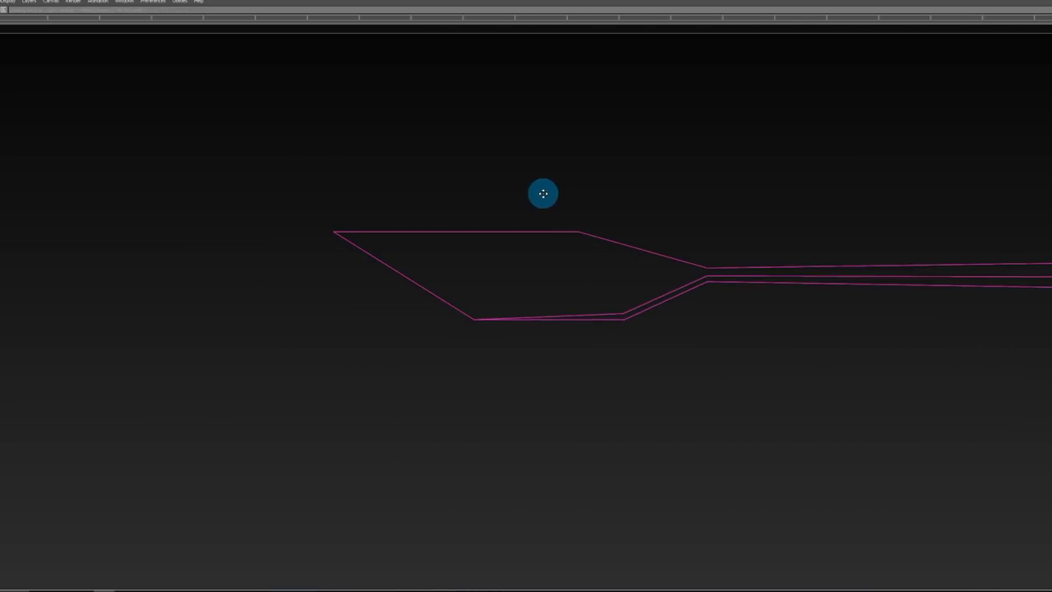
right_click_drag(543, 193, 568, 195, "alt+shift")
middle_click_drag(567, 194, 479, 197, "alt+shift")
right_click_drag(479, 197, 449, 202, "alt+shift")
middle_click_drag(449, 203, 304, 198, "alt+shift")
right_click_drag(304, 198, 322, 198, "alt+shift")
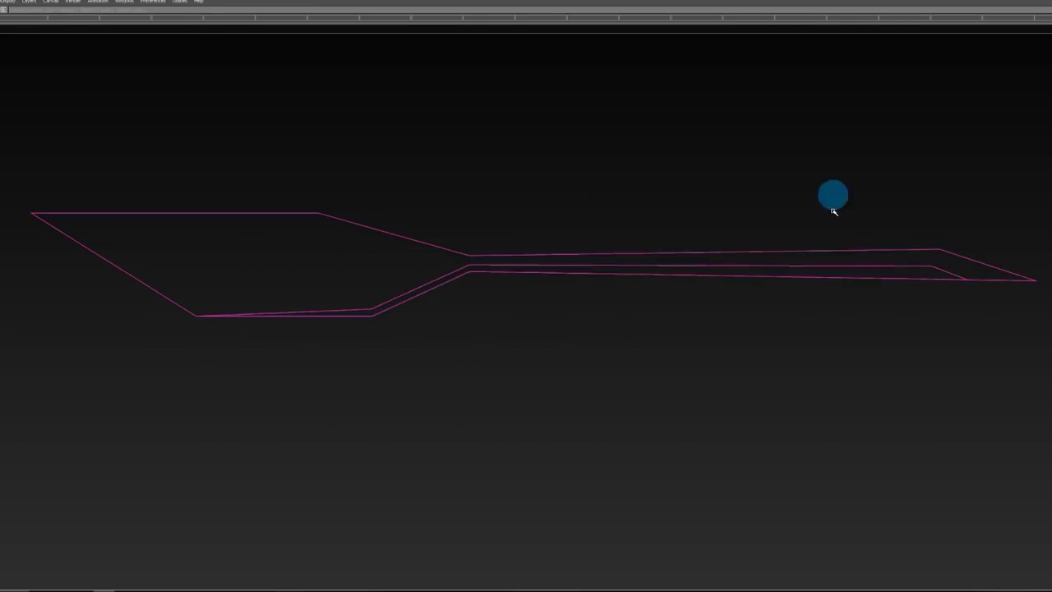
Step: Build a surface between the handle's upper and lower outline lines
left_click(868, 250)
left_click(878, 279)
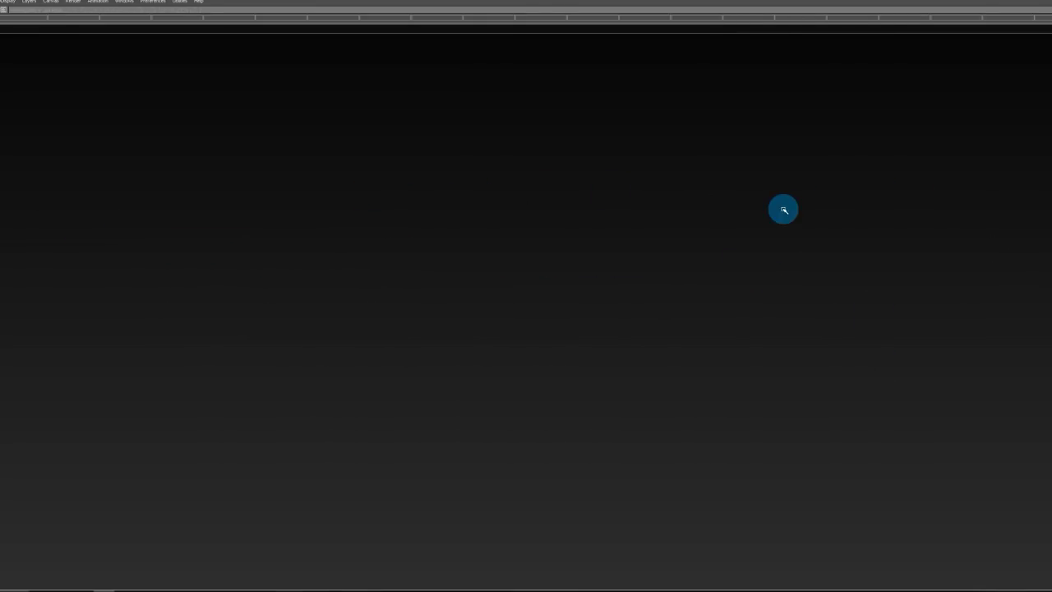
left_click_drag(783, 209, 881, 201, "alt+shift")
left_click(880, 199)
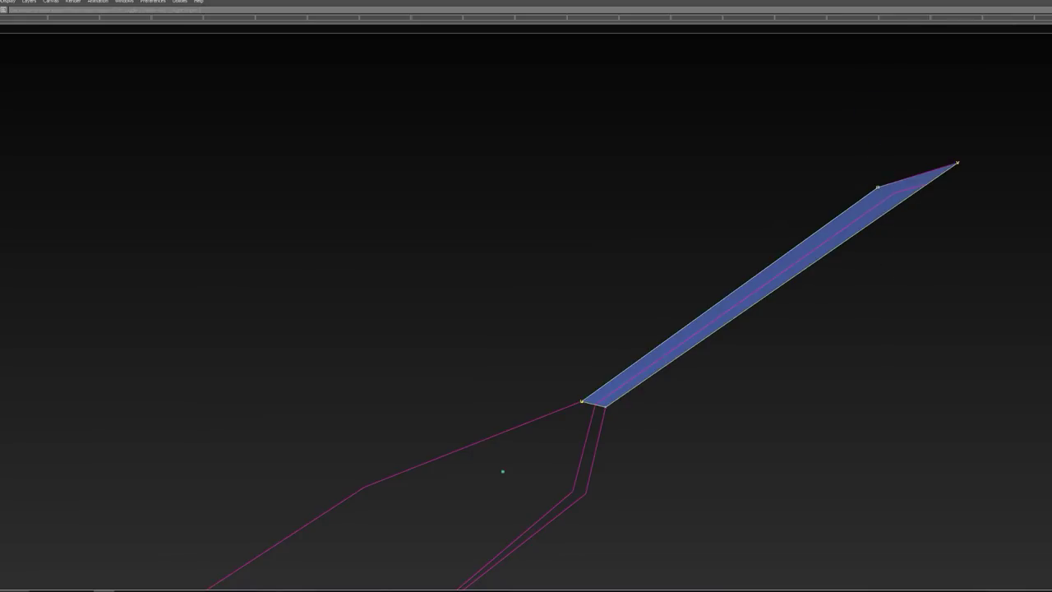
Step: Raise the handle surface's degree across its width to add rows of control points
key("Return")
left_click(646, 322)
mouse_move(730, 335)
right_mouse_down("alt+shift")
mouse_move(756, 329)
mouse_move(731, 329)
right_mouse_up("alt+shift")
left_click_drag(653, 326, 654, 385, "ctrl+shift")
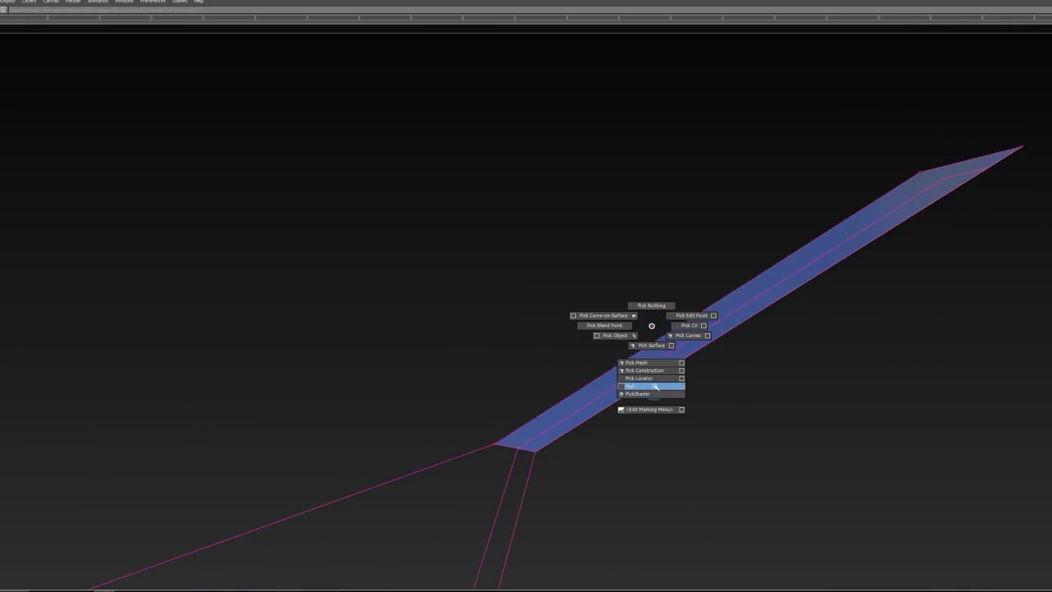
left_click_drag(685, 334, 686, 280, "ctrl+shift")
key("Return")
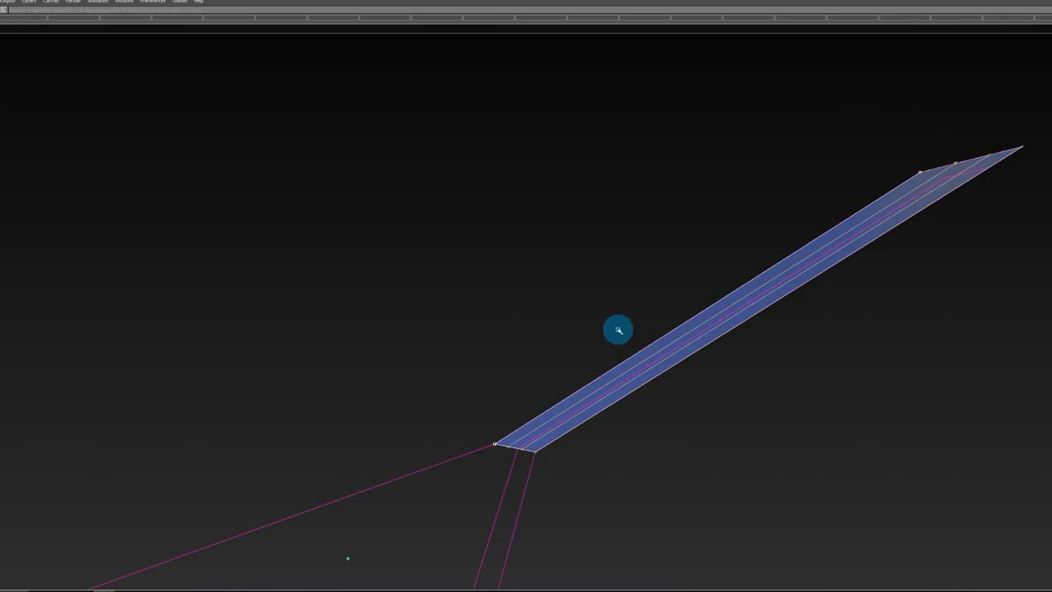
Step: Raise the middle rows of control points to arch the handle surface upward
right_click_drag(577, 398, 597, 402, "alt+shift")
mouse_move(597, 401)
left_mouse_down("ctrl+shift")
mouse_move(596, 459)
mouse_move(582, 439)
mouse_move(798, 357)
mouse_move(806, 302)
mouse_move(657, 370)
left_mouse_up("ctrl+shift")
left_click_drag(621, 321, 616, 372, "ctrl+shift")
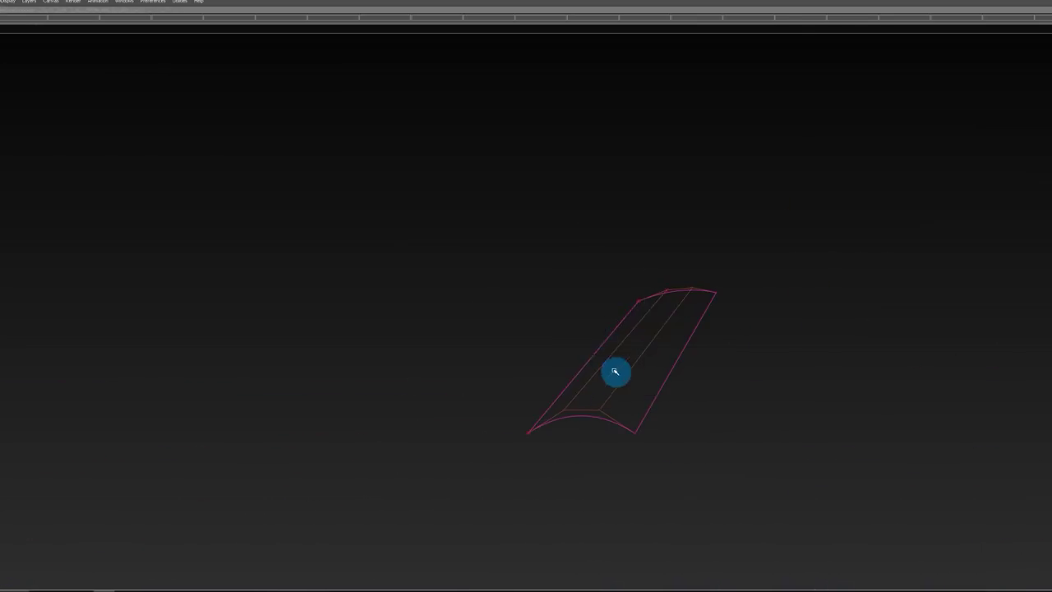
Step: Form a second handle surface on the same side edges and pull its middle control rows down to make a curved underside
left_click(614, 370)
right_click_drag(815, 333, 805, 355)
mouse_move(806, 354)
left_mouse_down("alt+shift")
mouse_move(709, 340)
mouse_move(742, 323)
left_mouse_up("alt+shift")
right_click_drag(742, 323, 742, 331)
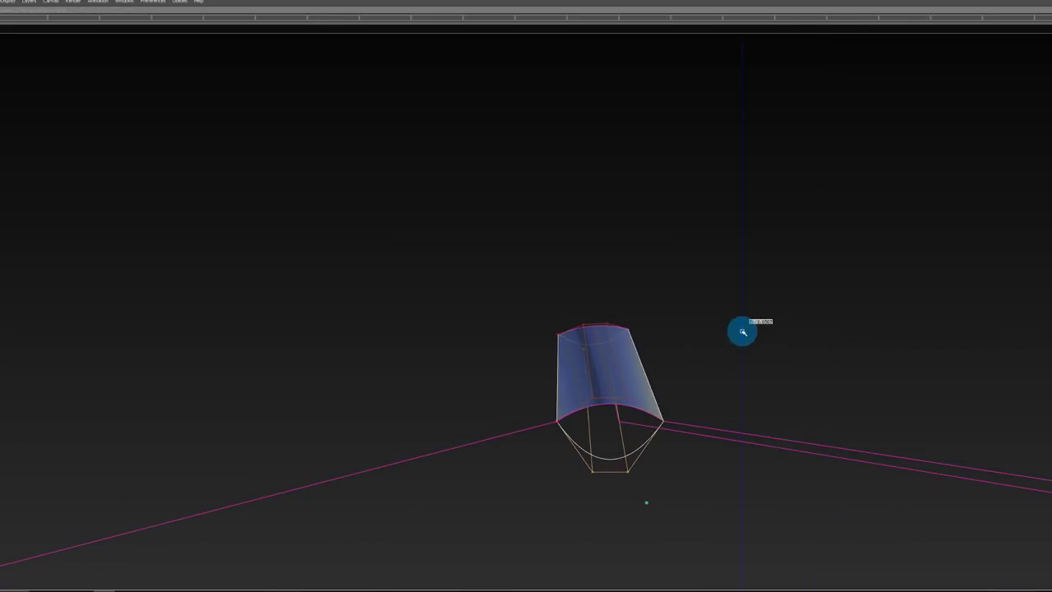
Step: Pick the arched upper surface's control rows and compare their height with the underside from the side
left_click_drag(742, 331, 608, 394, "alt+shift")
mouse_move(604, 399)
left_mouse_down("ctrl+shift")
mouse_move(606, 334)
mouse_move(601, 380)
left_mouse_up("ctrl+shift")
left_click_drag(718, 353, 752, 338, "alt+shift")
left_click(627, 375)
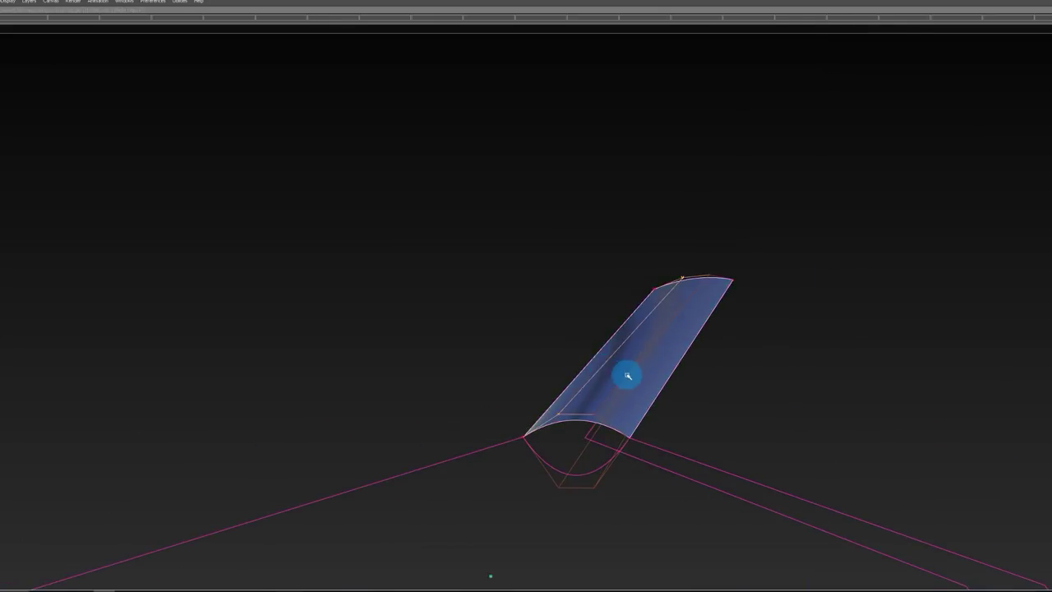
left_click_drag(627, 376, 683, 261, "alt+shift")
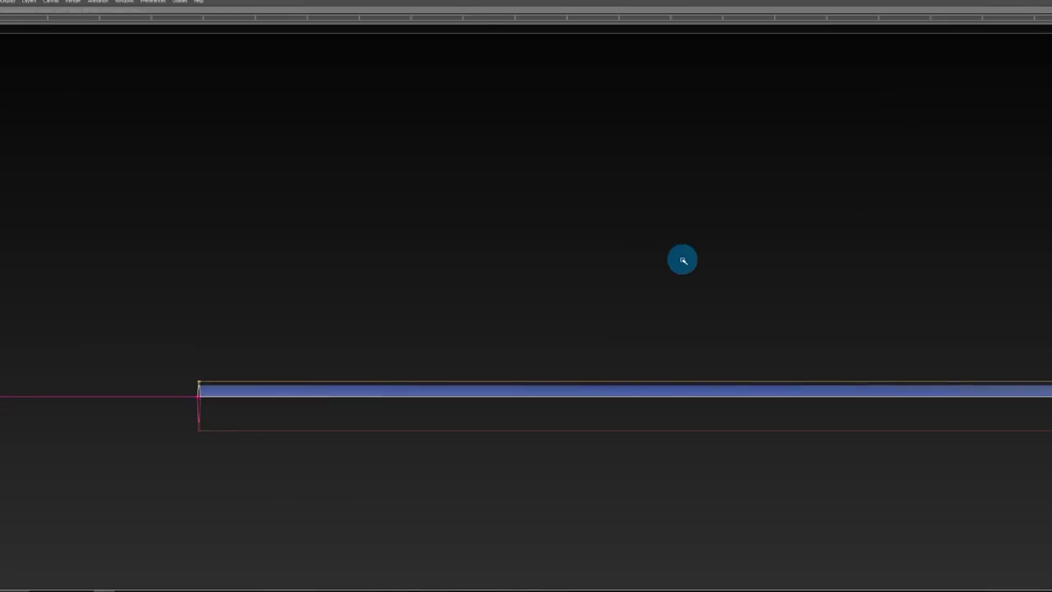
left_click(516, 415)
mouse_move(462, 288)
left_mouse_down("ctrl+shift")
mouse_move(469, 339)
mouse_move(479, 320)
mouse_move(703, 343)
left_mouse_up("ctrl+shift")
left_click(483, 385)
left_click_drag(442, 394, 440, 296, "ctrl+shift")
Step: Project the inner handle line onto the arched upper surface in an orthographic view
mouse_move(469, 404)
left_mouse_down("alt")
mouse_move(491, 369)
mouse_move(461, 395)
mouse_move(465, 406)
mouse_move(403, 434)
mouse_move(489, 420)
mouse_move(470, 409)
mouse_move(460, 468)
mouse_move(364, 484)
left_mouse_up("alt")
left_click_drag(545, 470, 542, 447, "ctrl+shift")
left_click_drag(542, 446, 877, 485, "ctrl+shift")
left_click(517, 480)
left_click_drag(657, 427, 605, 372, "alt+shift")
left_click_drag(603, 375, 603, 215, "ctrl+shift")
left_click_drag(424, 418, 756, 298, "alt+shift")
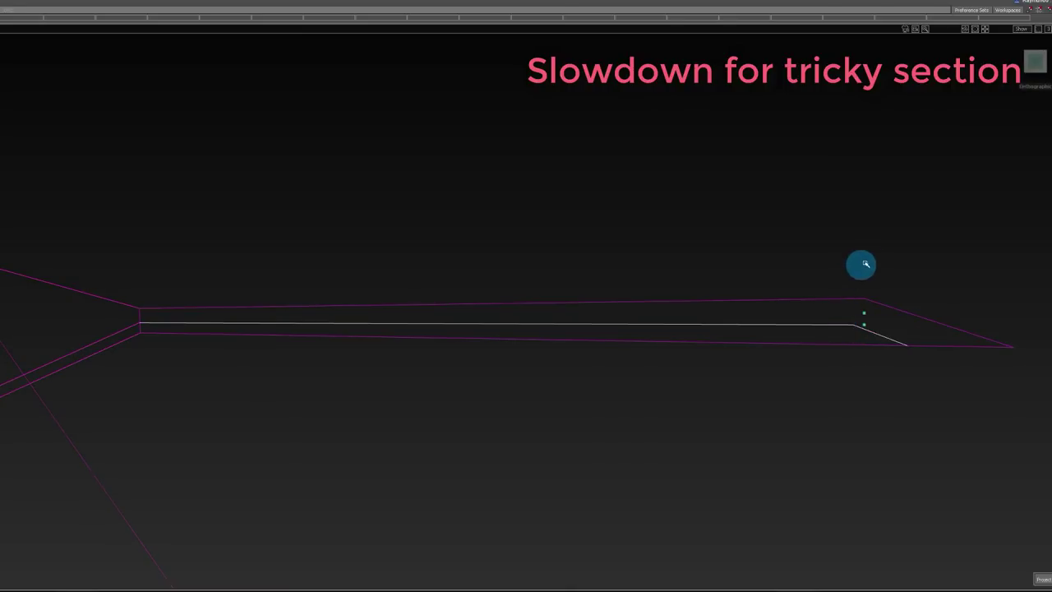
left_click(855, 333)
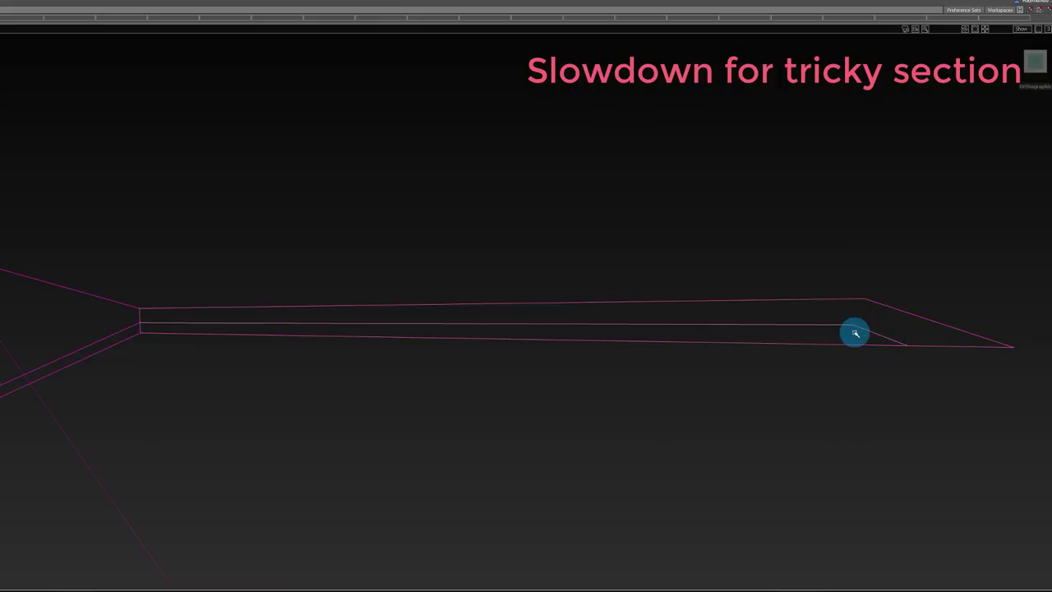
Step: Build the inner panel surface between the inner handle line and the lower outline with extra rows of control points across it
left_click_drag(676, 387, 806, 321, "alt+shift")
mouse_move(812, 323)
middle_mouse_down()
mouse_move(379, 236)
mouse_move(393, 240)
middle_mouse_up()
left_click_drag(448, 270, 452, 195, "ctrl+shift")
left_click(486, 216)
key("space")
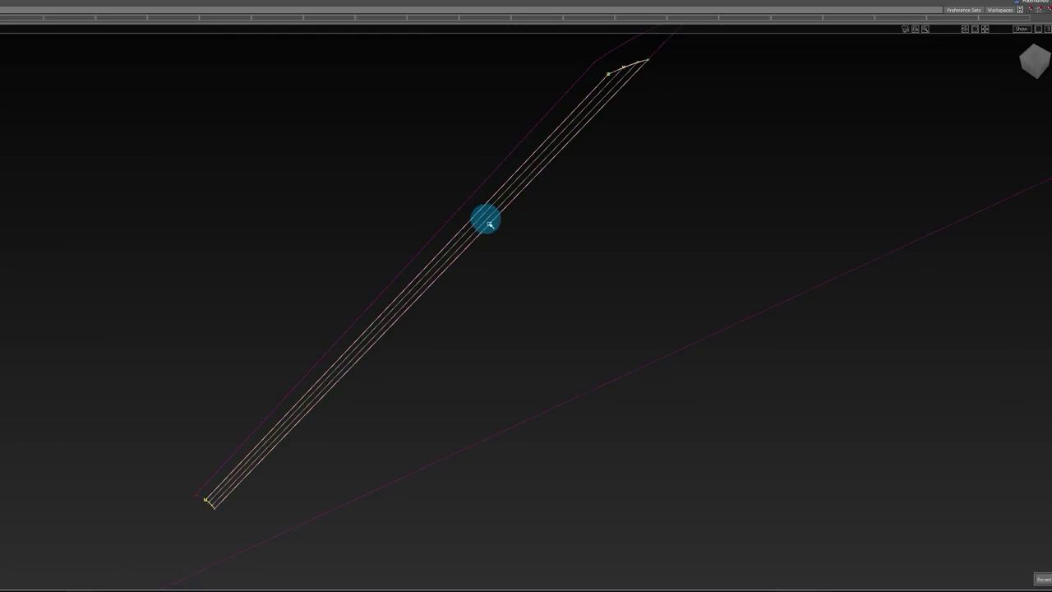
Step: Trim the upper handle surface along the projected inner line, keeping the region outside the inner panel
left_click_drag(497, 338, 497, 122, "ctrl+shift")
left_click(498, 186)
left_click(498, 172)
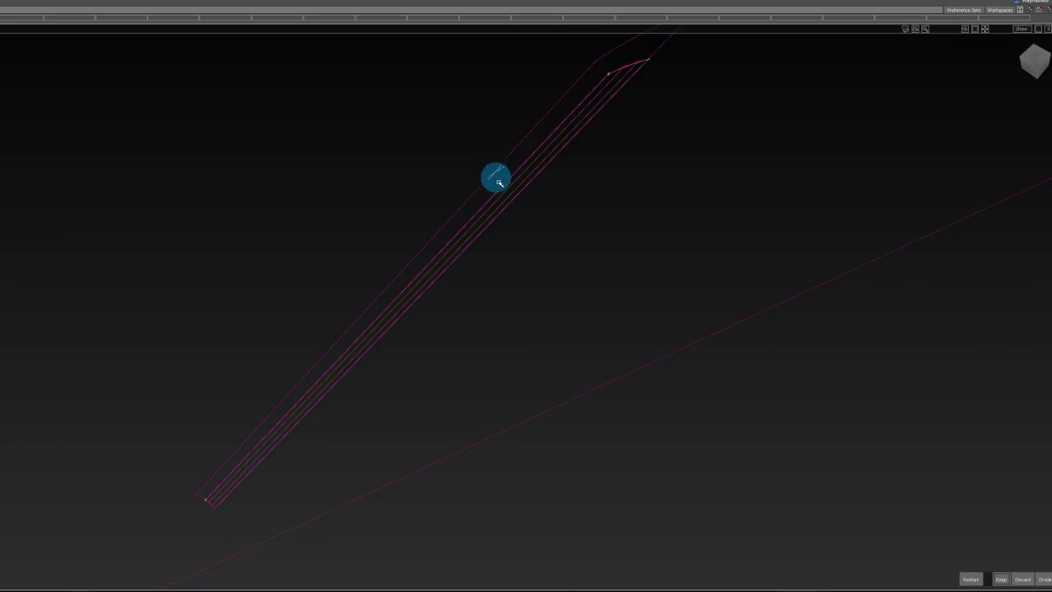
left_click(999, 579)
middle_click_drag(647, 252, 646, 263, "alt+shift")
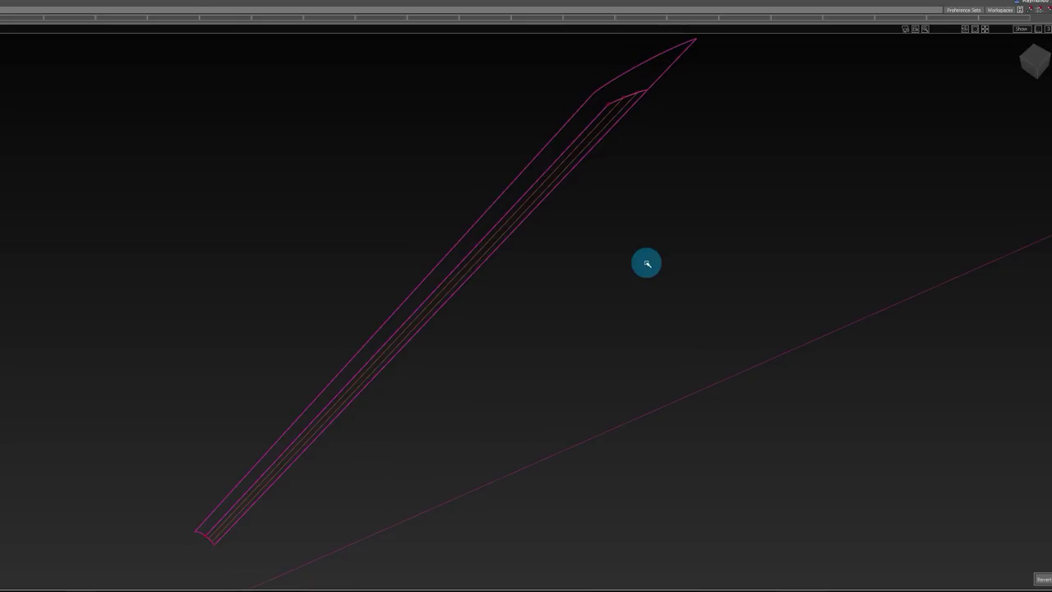
Step: Shade the handle surfaces and shift the inner panel's hulls slightly inward in the front view to offset it from the outer surface
key("5")
mouse_move(550, 214)
left_mouse_down("alt+shift")
mouse_move(575, 160)
mouse_move(714, 113)
left_mouse_up("alt+shift")
left_click_drag(578, 154, 631, 98, "alt+shift")
left_click(1033, 61)
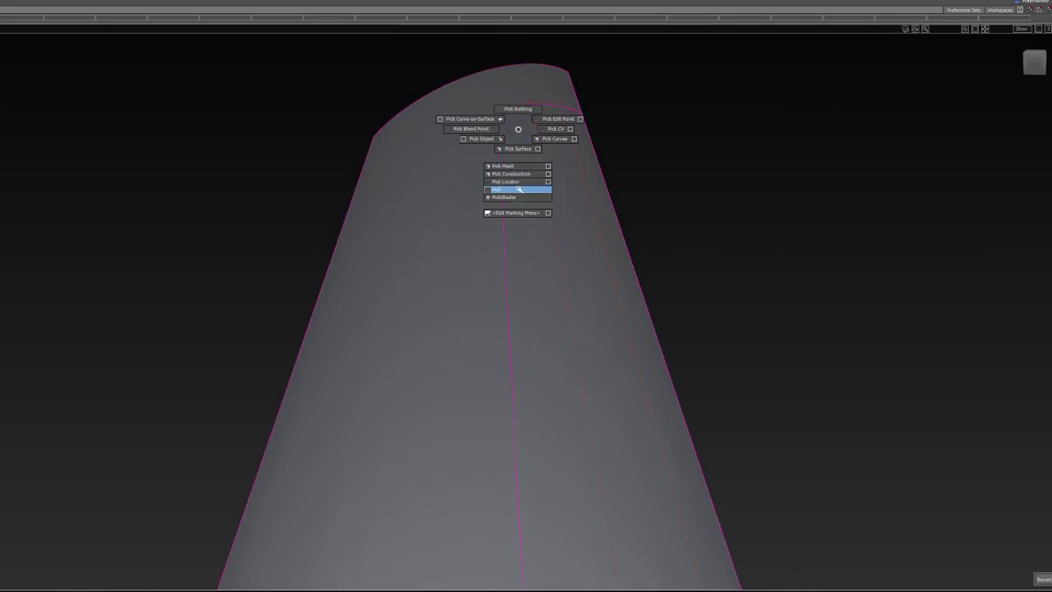
left_click_drag(530, 211, 630, 219, "alt+shift")
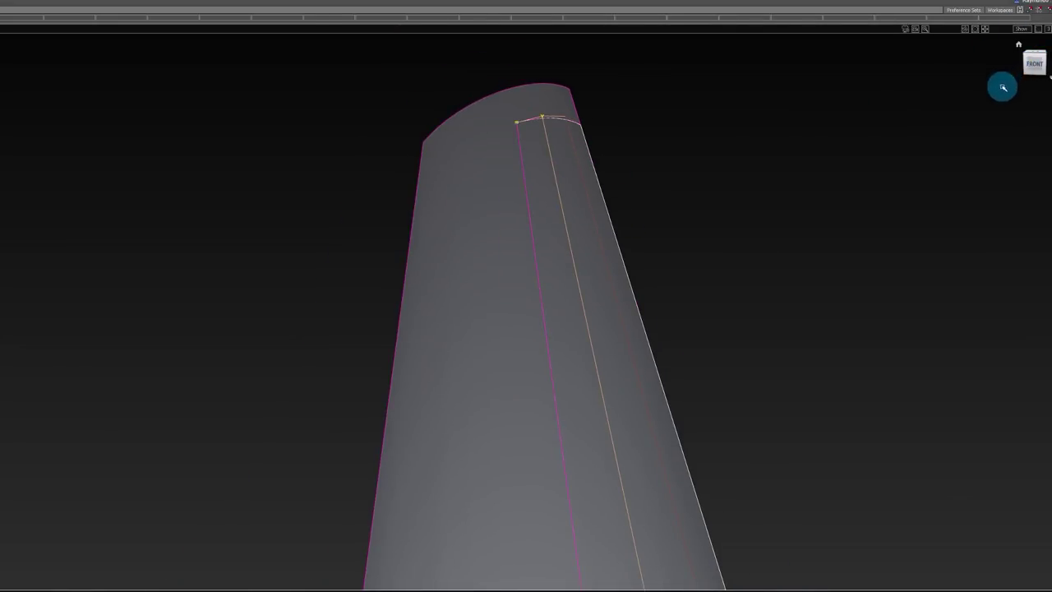
left_click(1034, 66, "alt+shift")
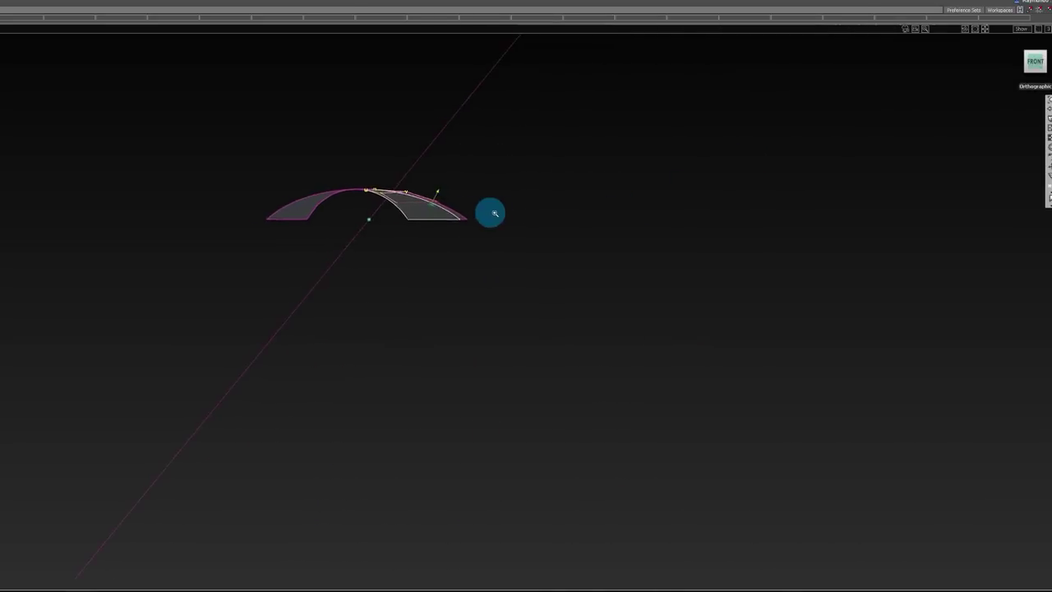
right_click_drag(495, 214, 578, 212, "alt+shift")
middle_click_drag(577, 213, 592, 233, "alt+shift")
left_click_drag(592, 233, 479, 214, "ctrl+shift")
left_click_drag(477, 177, 475, 136, "ctrl+shift")
left_click_drag(475, 136, 433, 161, "alt+shift")
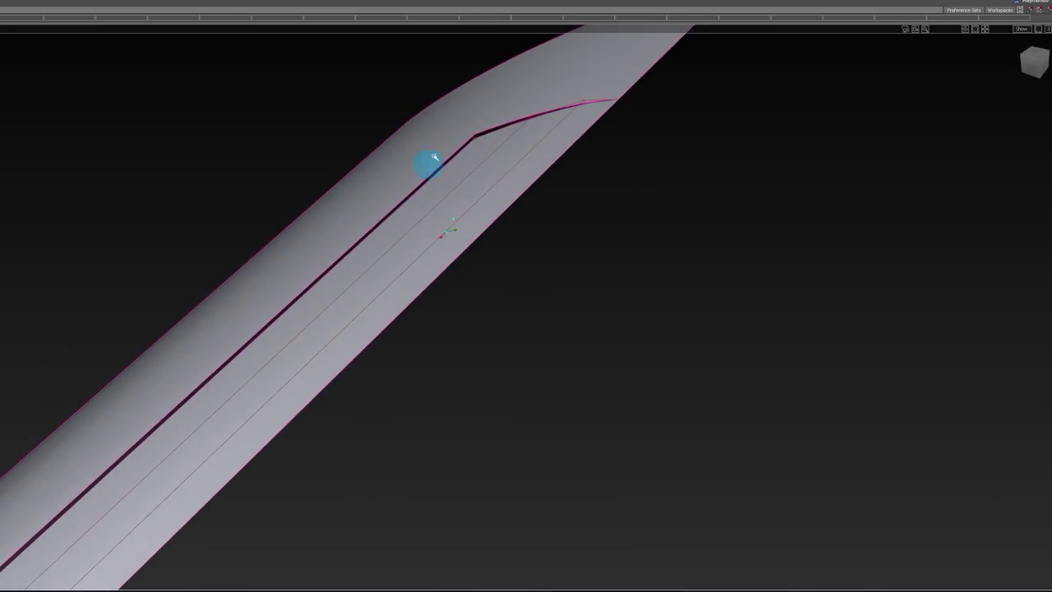
Step: Examine the gap between the inner panel and the trimmed outer surface along the handle and at its end
right_click_drag(508, 130, 526, 135, "alt+shift")
left_click_drag(526, 136, 561, 33, "alt+shift")
left_click_drag(546, 81, 660, 83, "alt+shift")
left_click_drag(576, 88, 575, 105, "alt+shift")
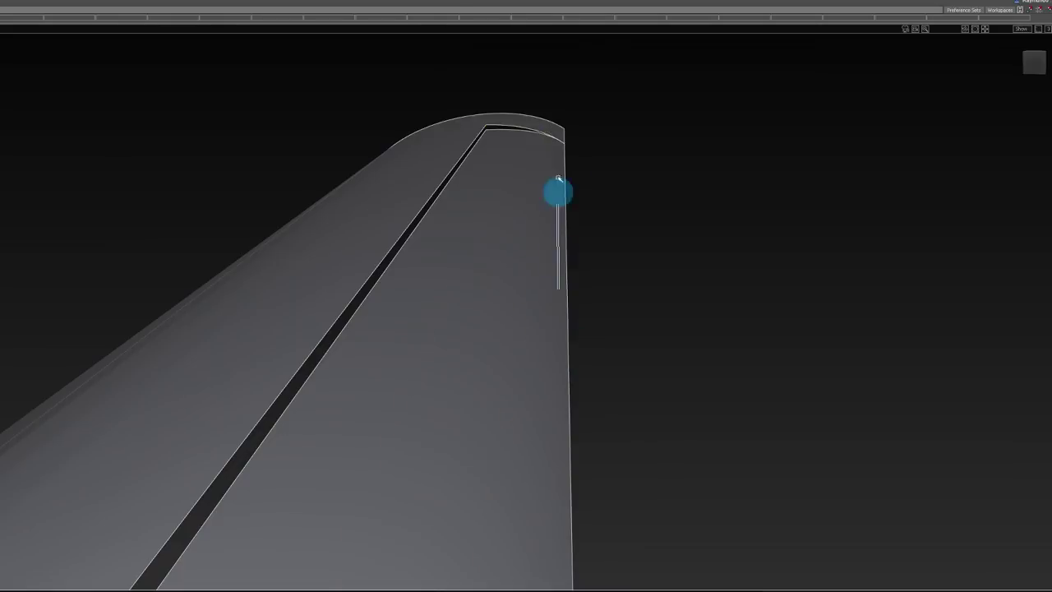
left_click_drag(558, 177, 558, 169, "ctrl+shift")
left_click_drag(551, 176, 655, 224, "alt+shift")
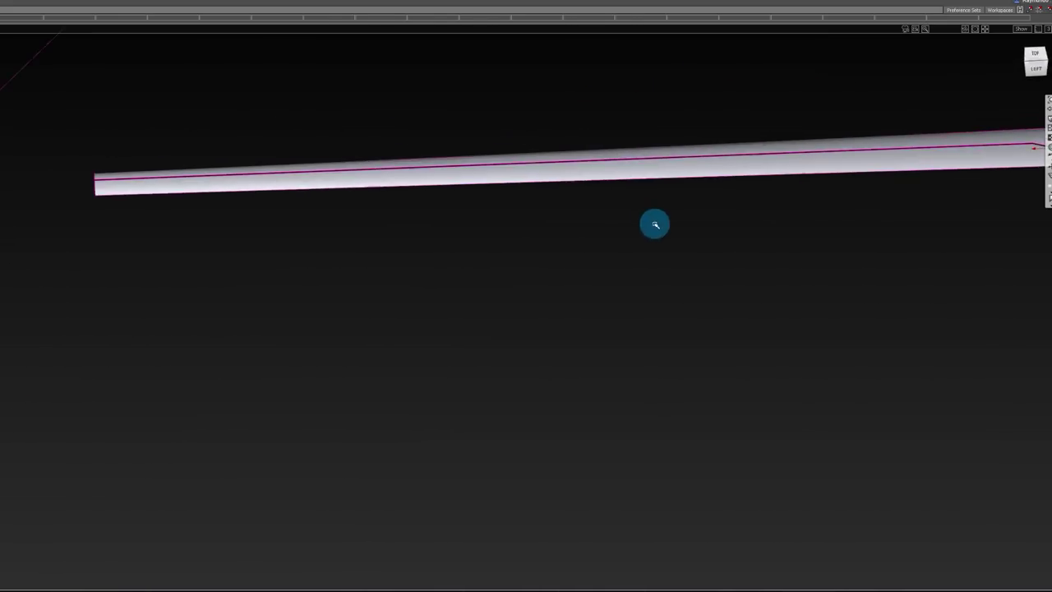
middle_click_drag(788, 170, 636, 189, "alt+shift")
right_click_drag(805, 158, 827, 169, "alt+shift")
left_click_drag(827, 169, 855, 228, "alt+shift")
middle_click_drag(872, 227, 749, 227, "alt+shift")
Step: Cut back the inner panel's long upper edge to widen the gap to the trimmed outer surface
right_click_drag(669, 233, 714, 230, "alt+shift")
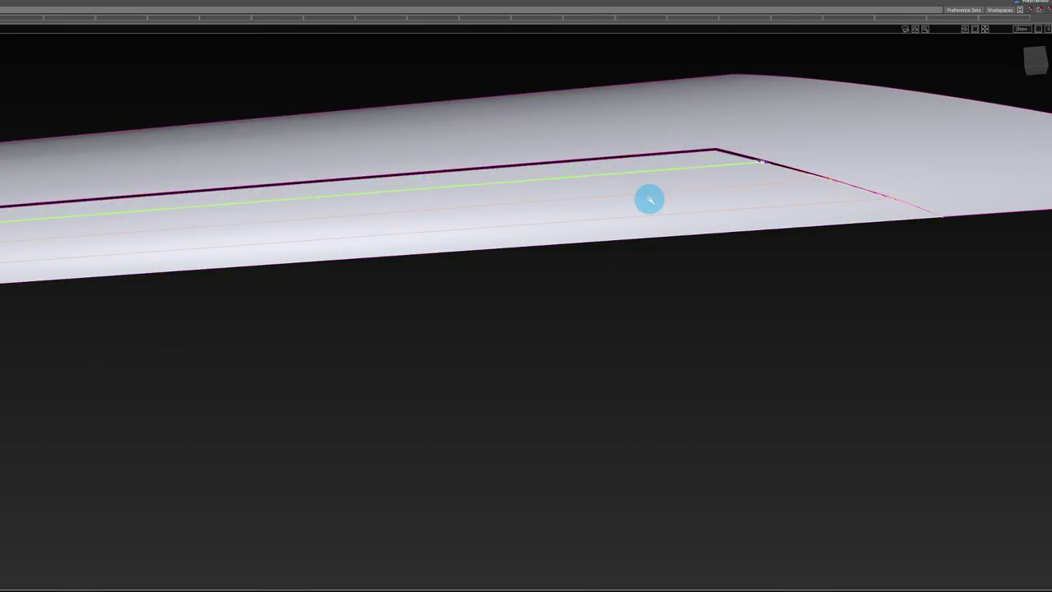
left_click(649, 200)
right_click_drag(650, 200, 610, 228, "alt+shift")
left_click_drag(611, 227, 599, 250, "alt+shift")
middle_click_drag(599, 250, 712, 249, "alt+shift")
left_click_drag(712, 249, 371, 250, "alt+shift")
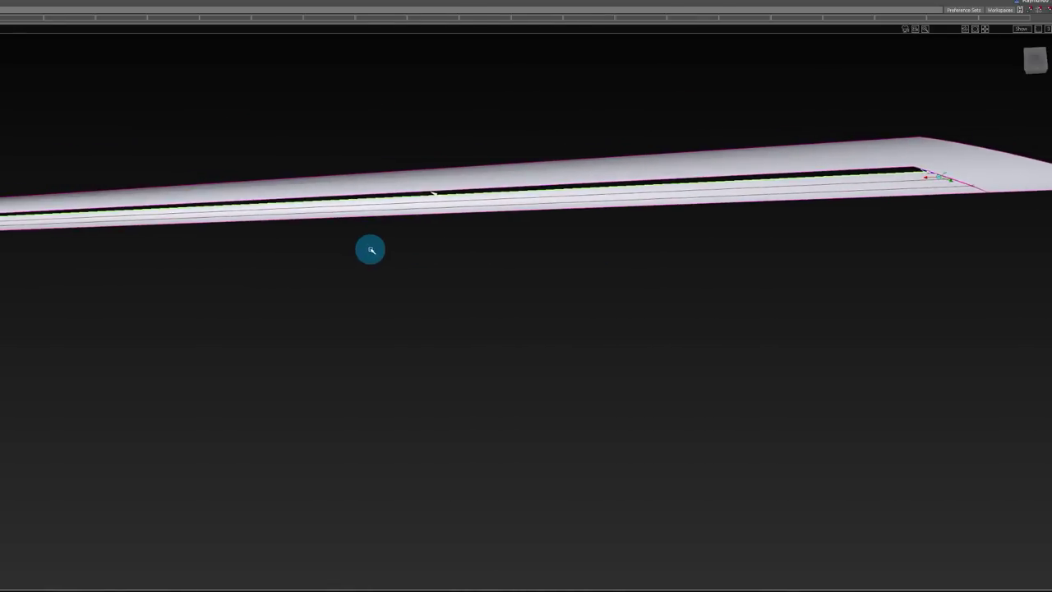
middle_click_drag(370, 250, 355, 259, "alt+shift")
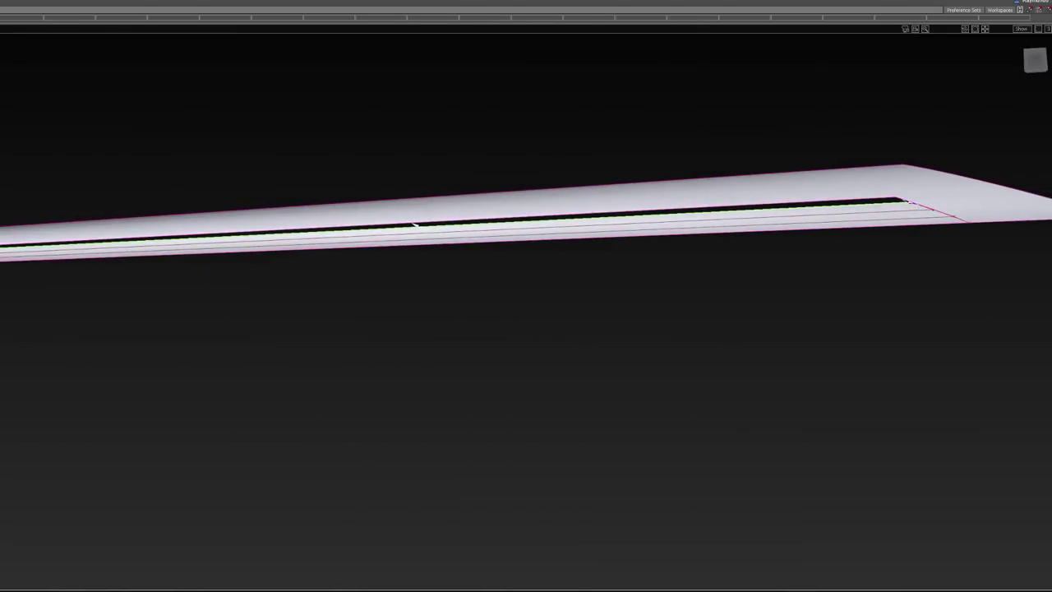
right_click_drag(415, 224, 508, 220, "alt+shift")
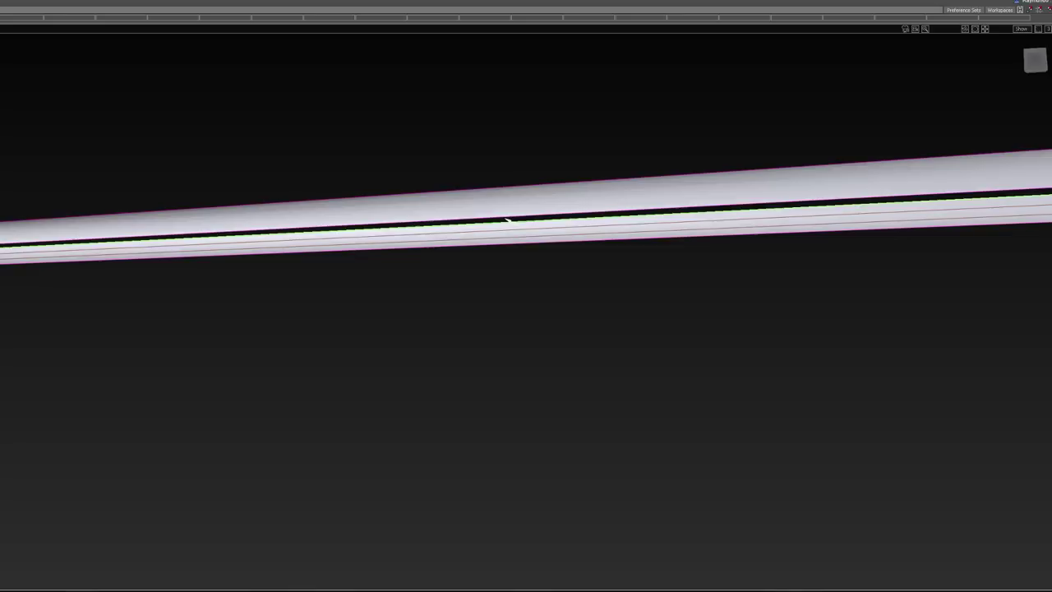
Step: Cut back the inner panel's slanted end edge to leave a matching gap near the handle's end
middle_click_drag(372, 258, 62, 258, "alt+shift")
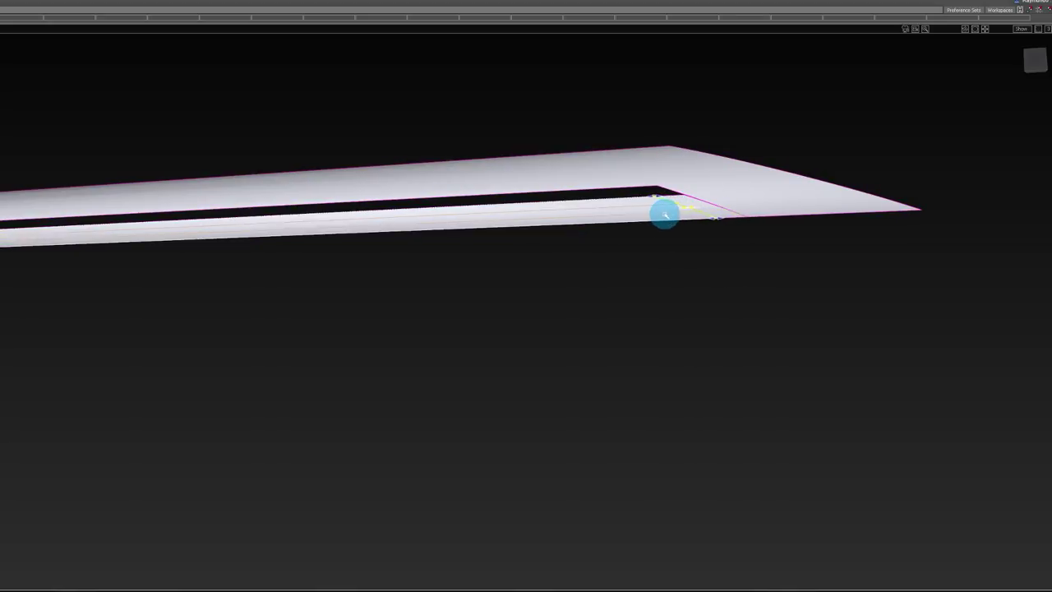
right_click_drag(674, 179, 500, 227, "alt+shift")
middle_click_drag(438, 211, 626, 206, "alt+shift")
left_click_drag(577, 223, 619, 218, "alt+shift")
middle_click_drag(619, 217, 608, 323, "alt")
right_click_drag(608, 322, 600, 327, "alt+shift")
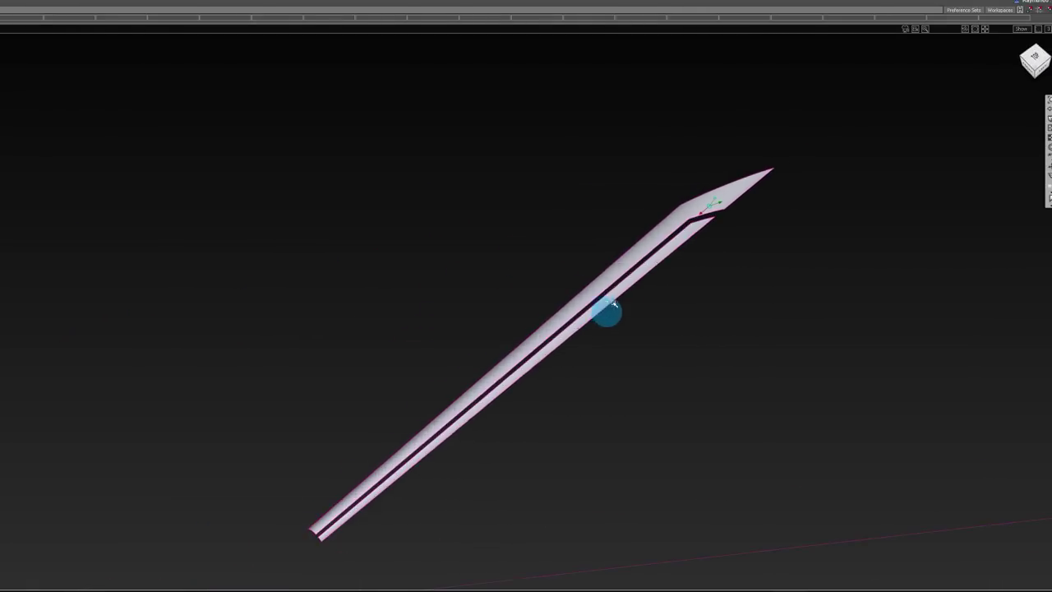
Step: Build a freeform blend between the inner panel's long edge and the outer surface's trimmed edge, with its start set to Connect Ends
right_click_drag(647, 275, 608, 294, "alt+shift")
middle_click_drag(608, 294, 614, 282, "alt+shift")
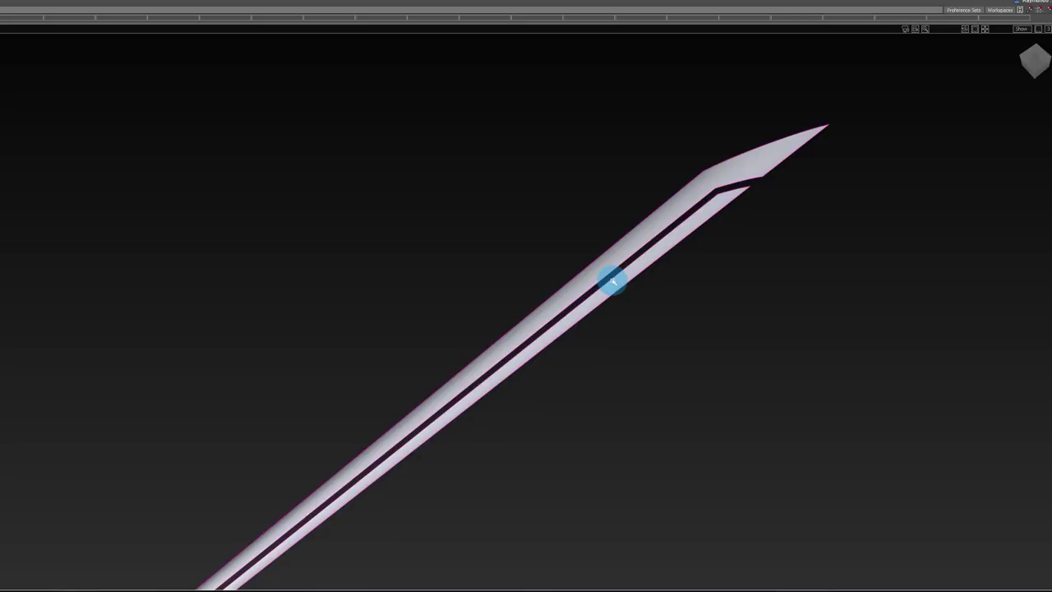
left_click_drag(625, 282, 707, 237, "alt+shift")
right_click_drag(762, 194, 768, 200, "alt+shift")
left_click_drag(768, 199, 748, 201, "alt+shift")
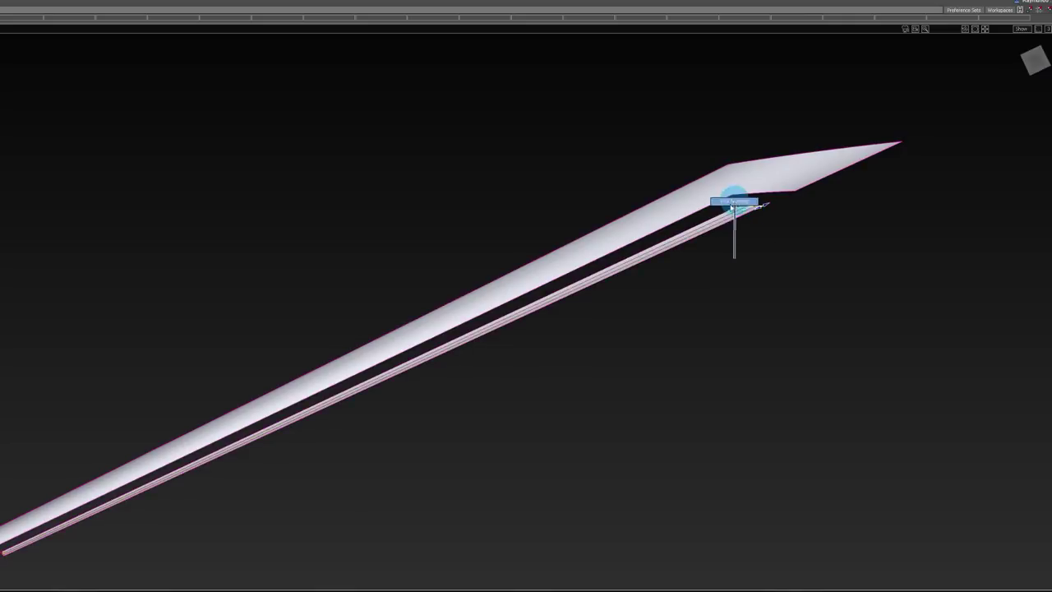
mouse_move(734, 206)
middle_mouse_down("alt")
mouse_move(665, 255)
mouse_move(751, 200)
mouse_move(742, 205)
middle_mouse_up("alt")
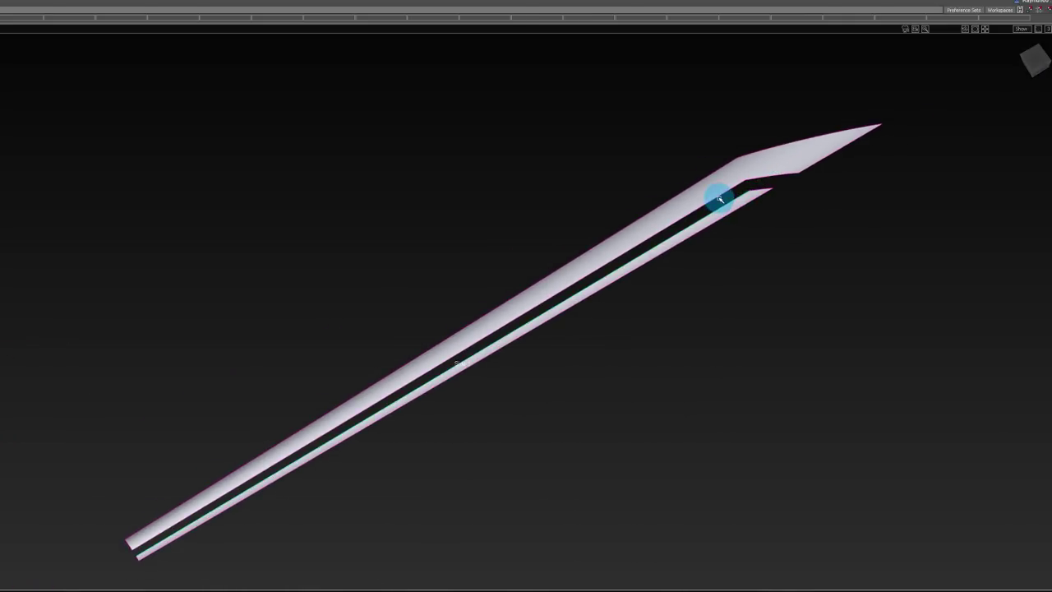
middle_click_drag(697, 214, 712, 197)
key("F7")
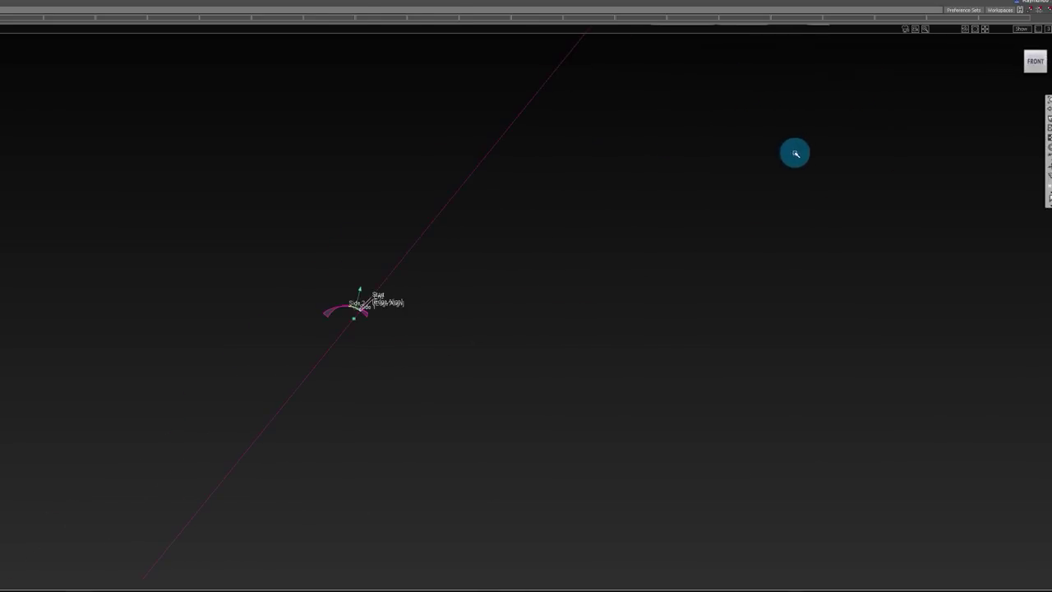
middle_click_drag(523, 189, 496, 265, "alt")
right_click_drag(496, 266, 308, 284, "alt+shift")
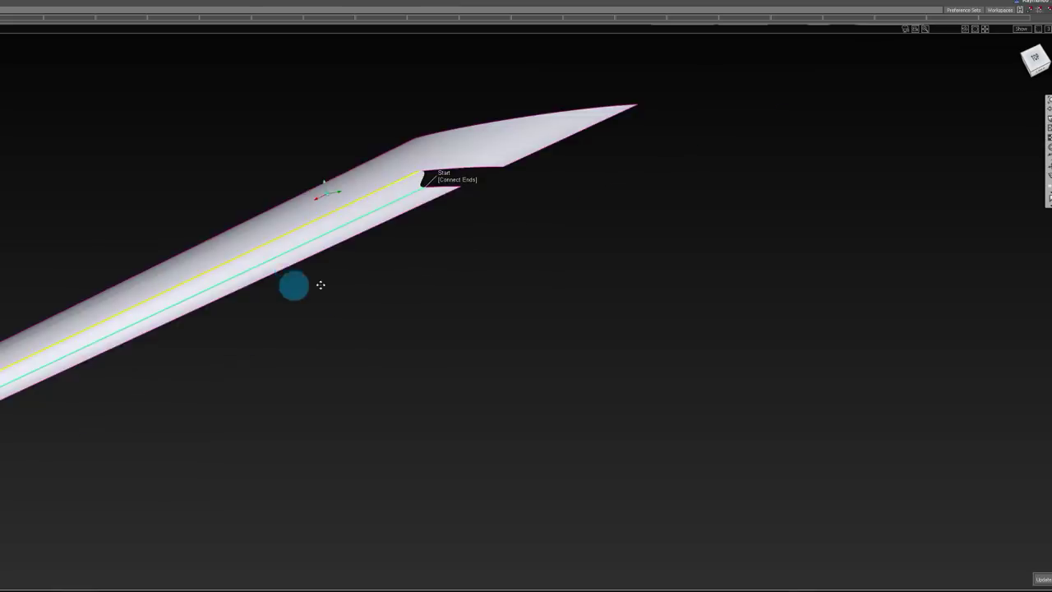
middle_click_drag(293, 287, 552, 227, "alt+shift")
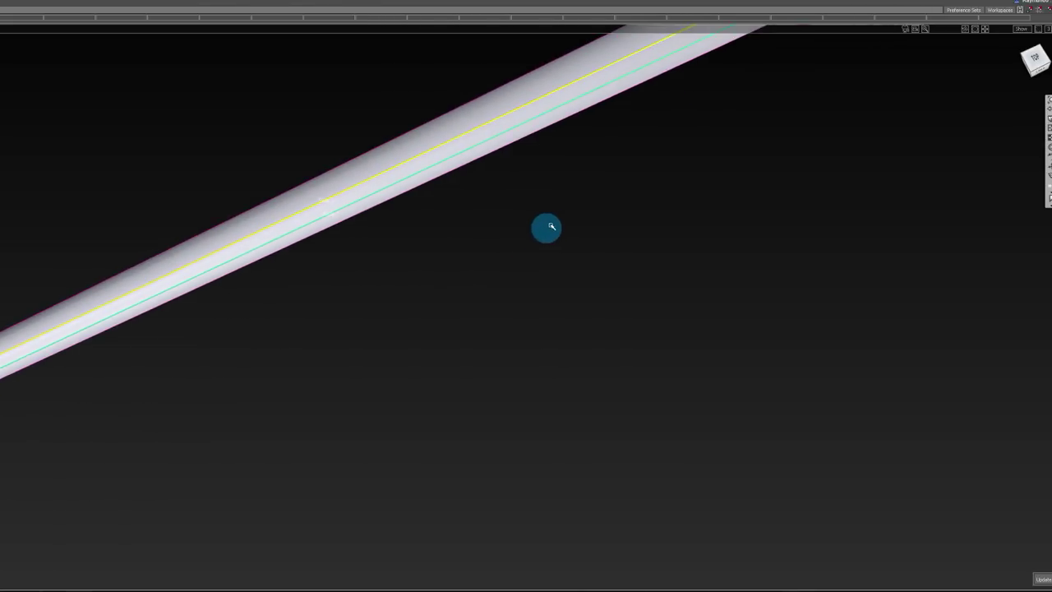
Step: Display the handle surfaces with reflective shading that shows the highlight flow across the long blend
middle_click_drag(581, 68, 370, 321, "alt+shift")
middle_click_drag(580, 231, 638, 174, "alt")
mouse_move(597, 206)
left_mouse_down("alt+shift")
mouse_move(408, 288)
mouse_move(406, 304)
left_mouse_up("alt+shift")
mouse_move(409, 342)
left_mouse_down("ctrl+shift")
mouse_move(412, 270)
mouse_move(532, 254)
left_mouse_up("ctrl+shift")
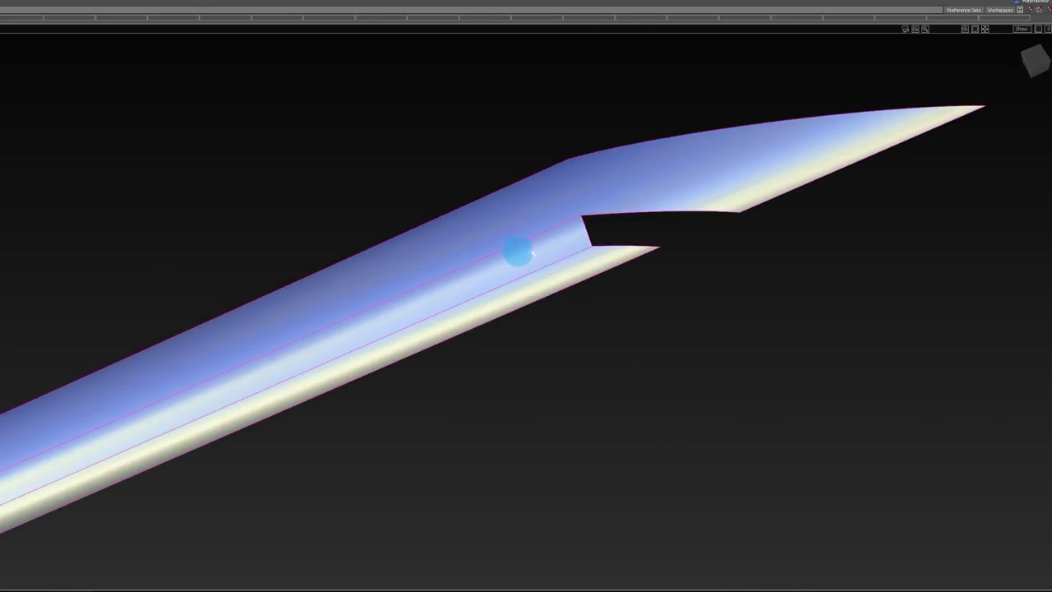
Step: Edit the long freeform blend and set its Side 2 Continuity to G0 Position
left_click(566, 235)
left_click_drag(531, 197, 648, 221, "alt+shift")
right_click_drag(648, 221, 617, 225, "alt+shift")
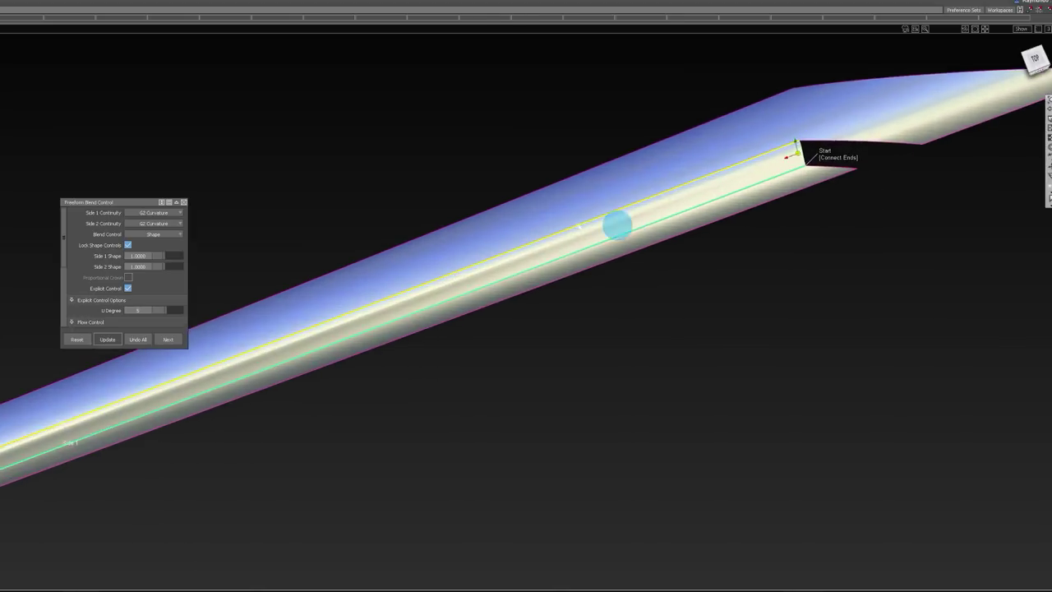
left_click(169, 234)
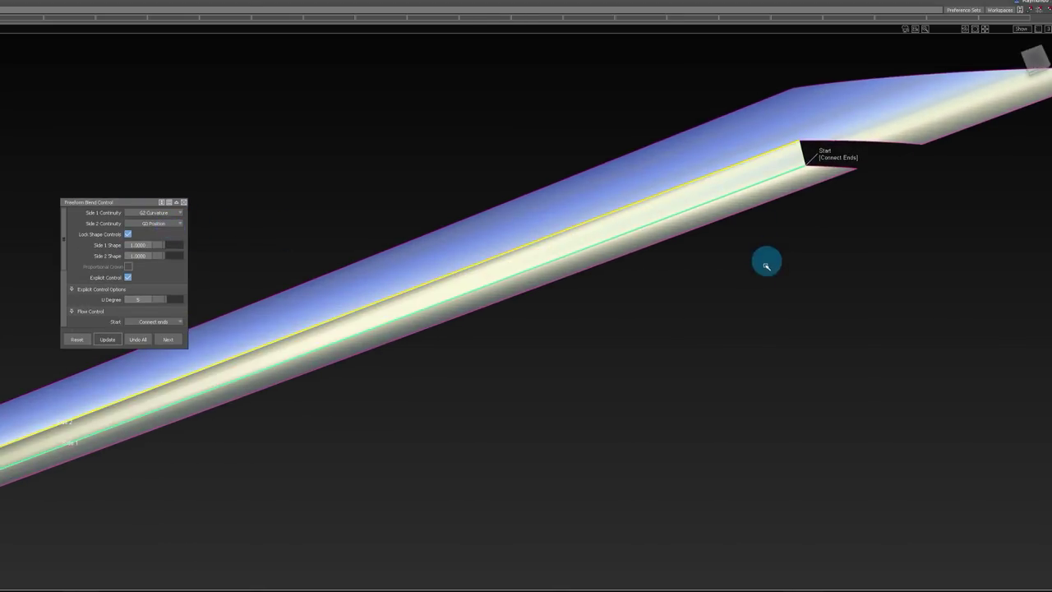
left_click_drag(734, 163, 703, 139, "ctrl+shift")
right_click_drag(703, 139, 659, 204, "alt+shift")
Step: Build a freeform blend across the slanted end gap, using G2 Curvature on side 1, G0 Position on side 2 and a Connect Ends start
left_click_drag(659, 205, 652, 221, "alt+shift")
right_click_drag(578, 217, 594, 215, "alt+shift")
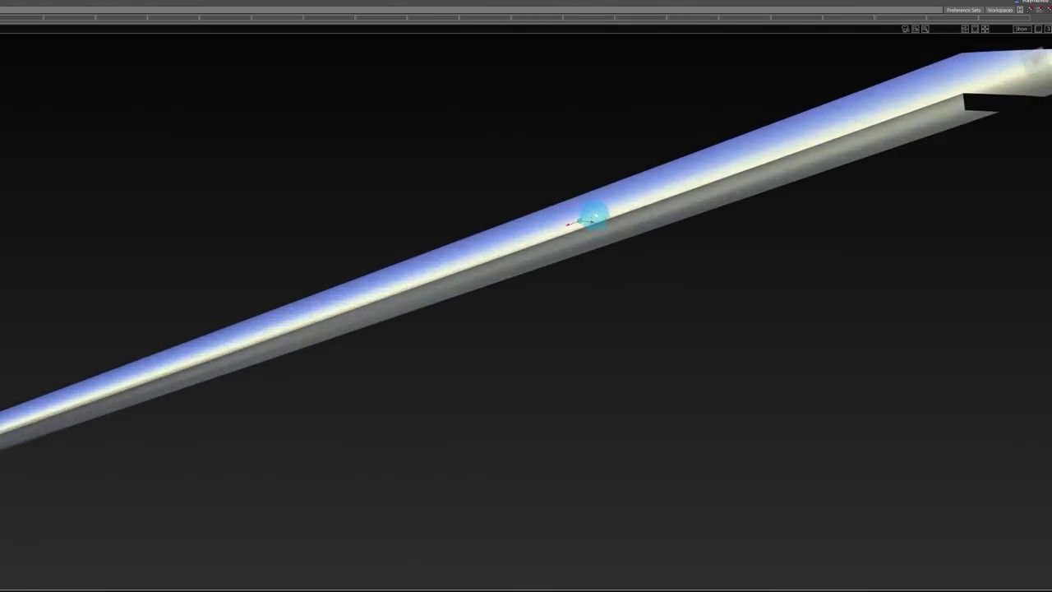
mouse_move(594, 215)
left_mouse_down("alt+shift")
mouse_move(493, 141)
mouse_move(485, 107)
mouse_move(479, 168)
left_mouse_up("alt+shift")
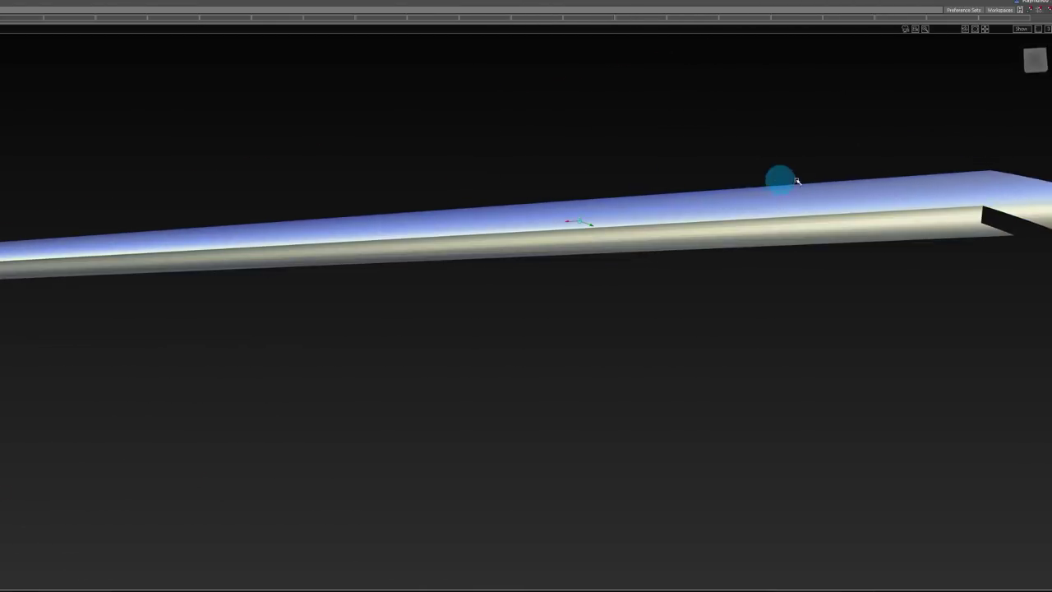
middle_click_drag(837, 175, 545, 198, "alt+shift")
right_click_drag(679, 232, 708, 230, "alt+shift")
left_click_drag(709, 230, 681, 201, "alt+shift")
middle_click_drag(736, 216, 680, 211, "alt+shift")
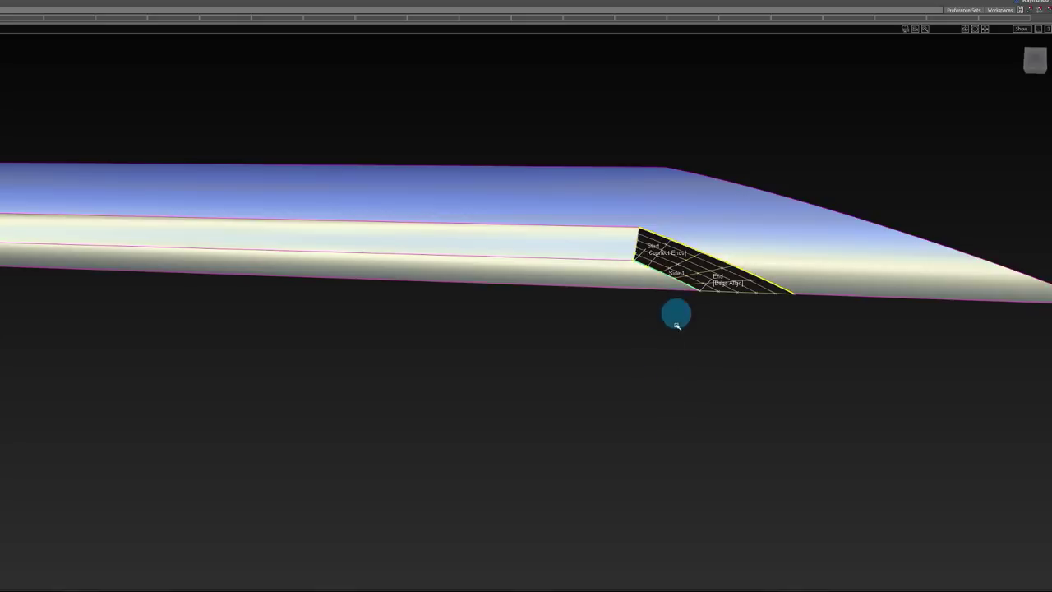
left_click(727, 282)
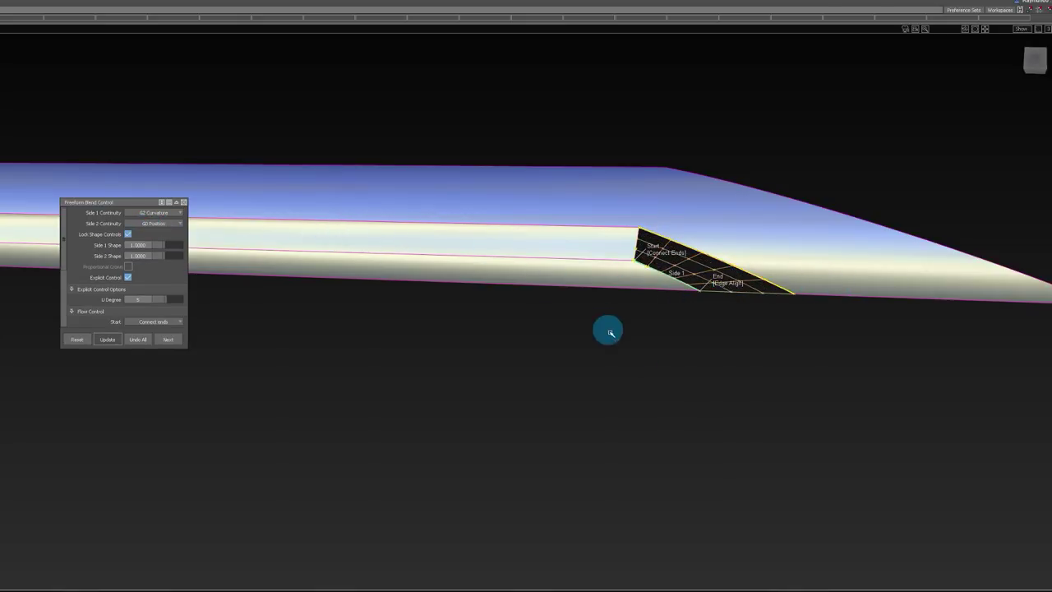
left_click_drag(608, 330, 635, 170, "ctrl+shift")
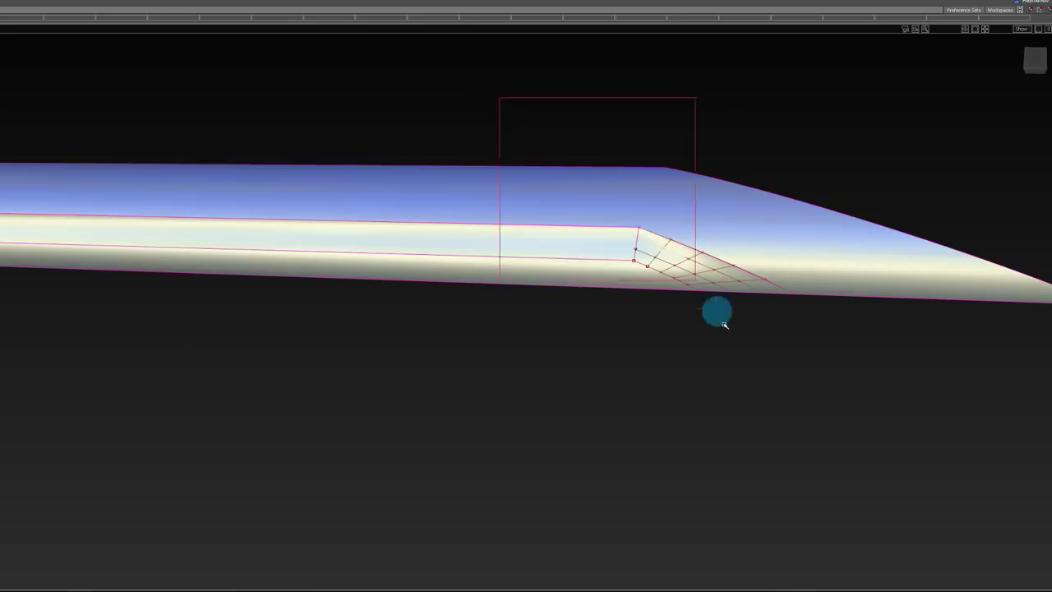
Step: Examine the shaded handle surfaces, inner panel and freeform blends along the full length and at both ends
right_click_drag(667, 191, 634, 291, "alt+shift")
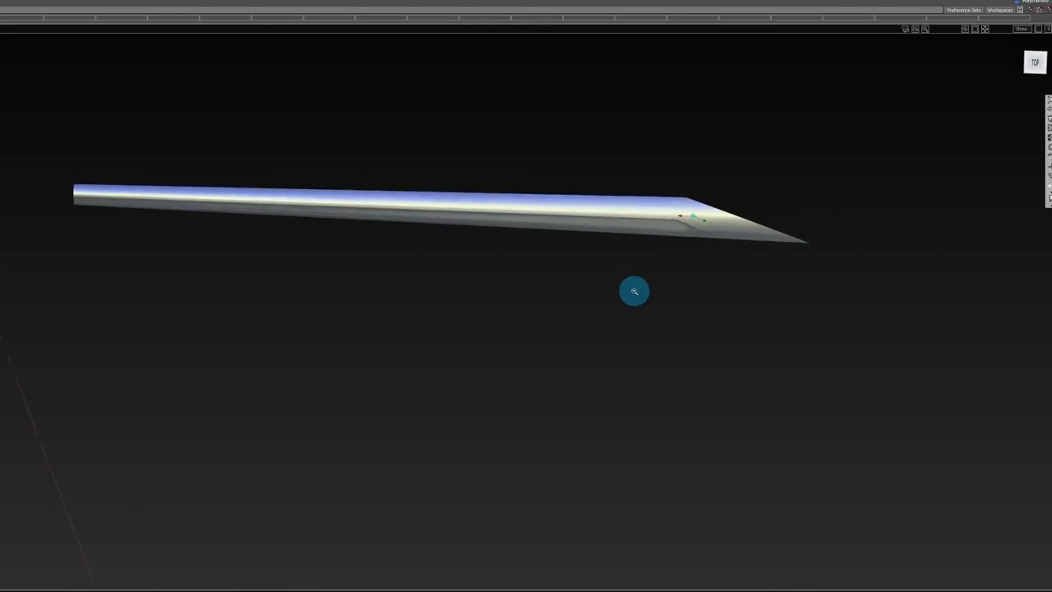
left_click_drag(634, 291, 725, 216, "alt+shift")
mouse_move(724, 215)
right_mouse_down("alt+shift")
mouse_move(720, 117)
mouse_move(720, 202)
right_mouse_up("alt+shift")
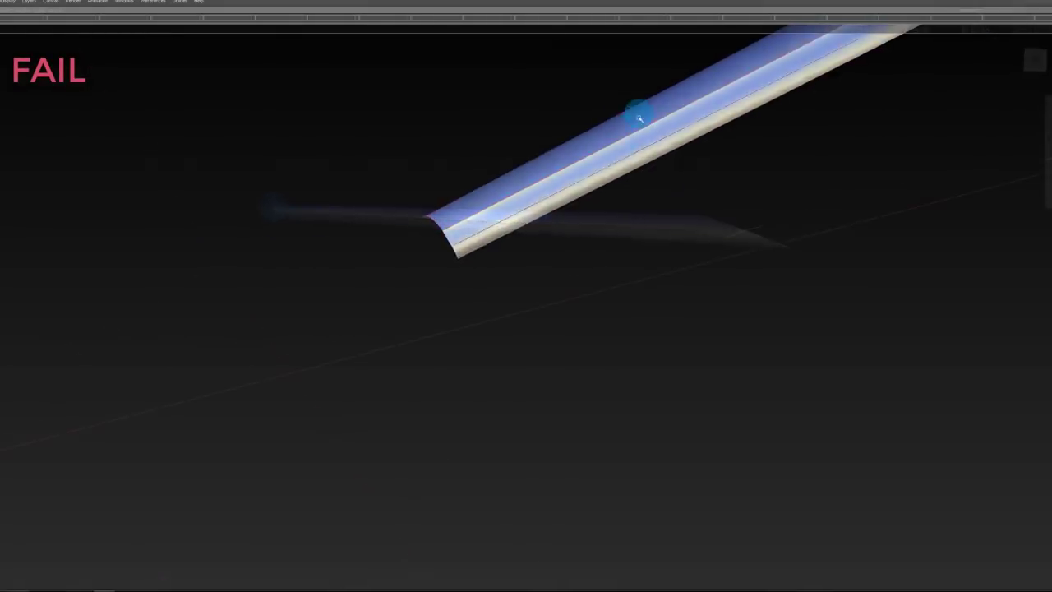
left_click_drag(636, 113, 523, 227, "alt+shift")
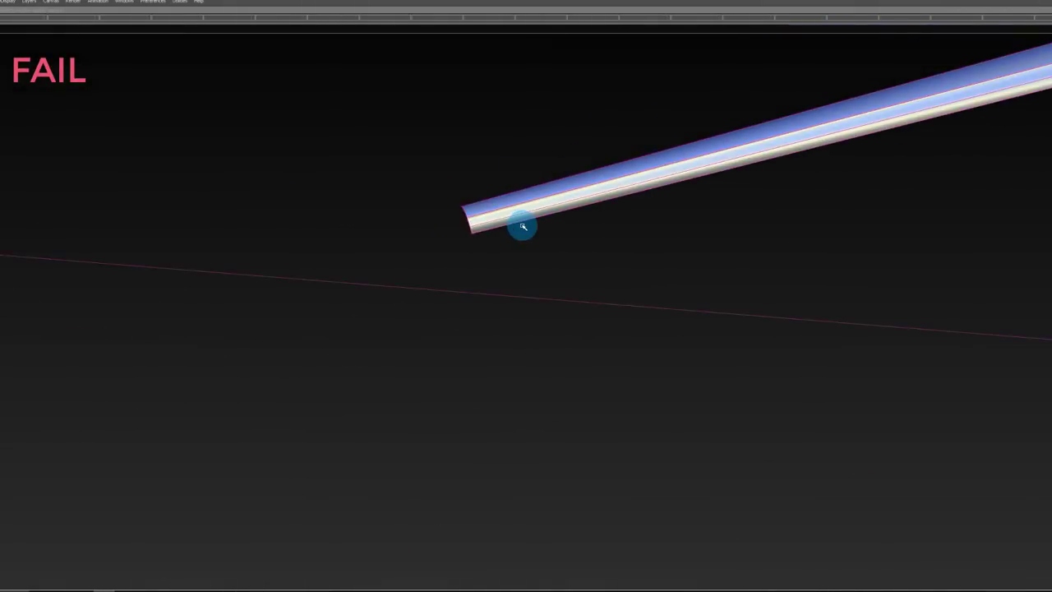
left_click_drag(649, 227, 251, 281, "alt+shift")
middle_click_drag(970, 246, 575, 267, "alt+shift")
right_click_drag(904, 262, 811, 260, "alt+shift")
mouse_move(811, 261)
left_mouse_down("alt+shift")
mouse_move(814, 301)
mouse_move(566, 91)
mouse_move(406, 73)
mouse_move(901, 317)
mouse_move(830, 304)
left_mouse_up("alt+shift")
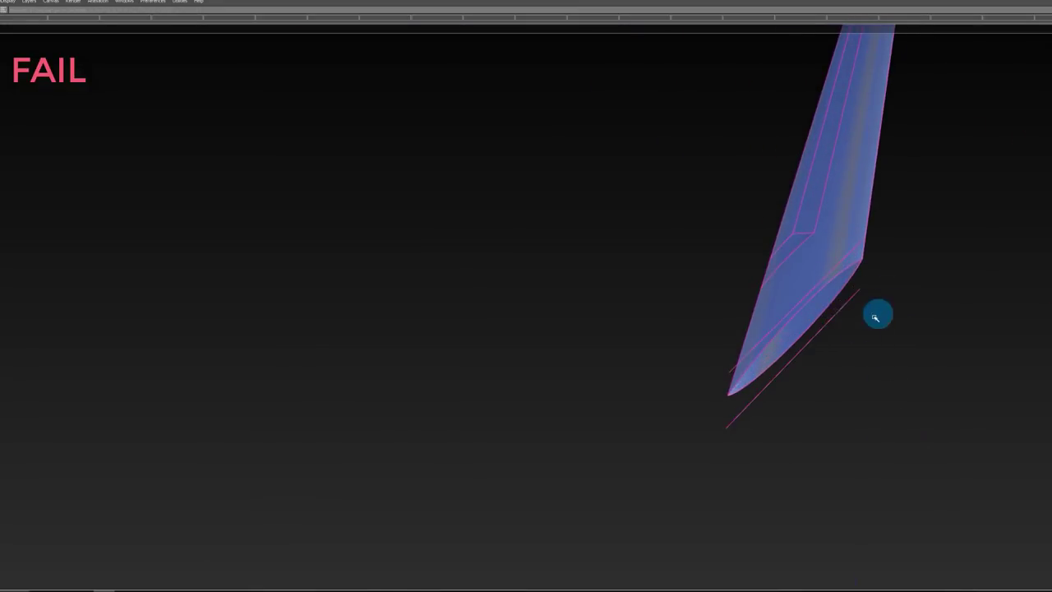
left_click_drag(847, 316, 819, 329, "alt+shift")
mouse_move(820, 328)
left_mouse_down("ctrl+shift")
mouse_move(818, 285)
mouse_move(941, 207)
left_mouse_up("ctrl+shift")
left_click_drag(797, 231, 732, 223, "alt+shift")
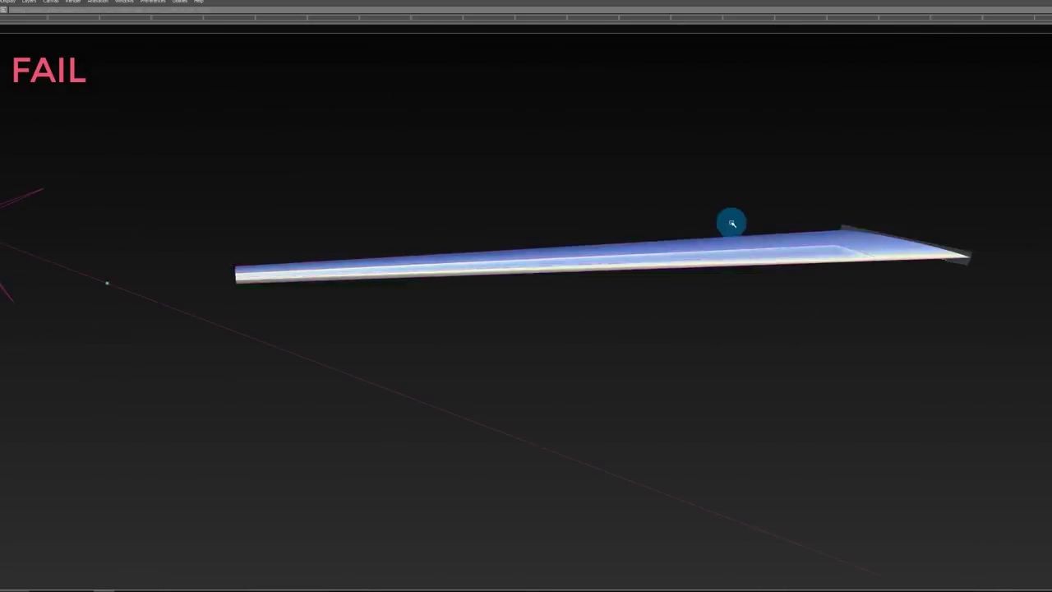
left_click_drag(724, 337, 823, 374, "alt+shift")
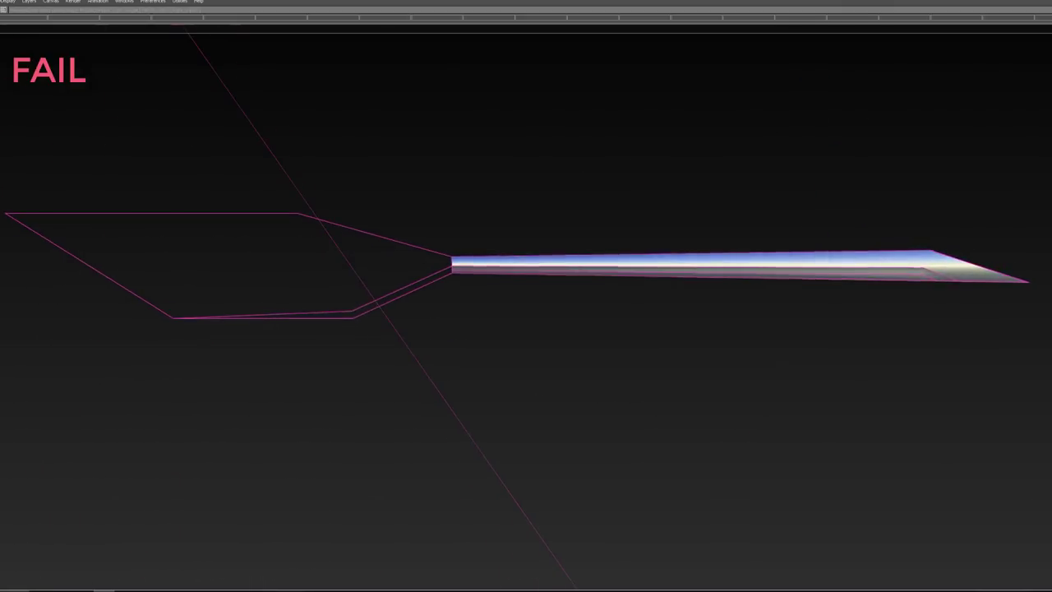
right_click_drag(484, 278, 533, 277, "alt+shift")
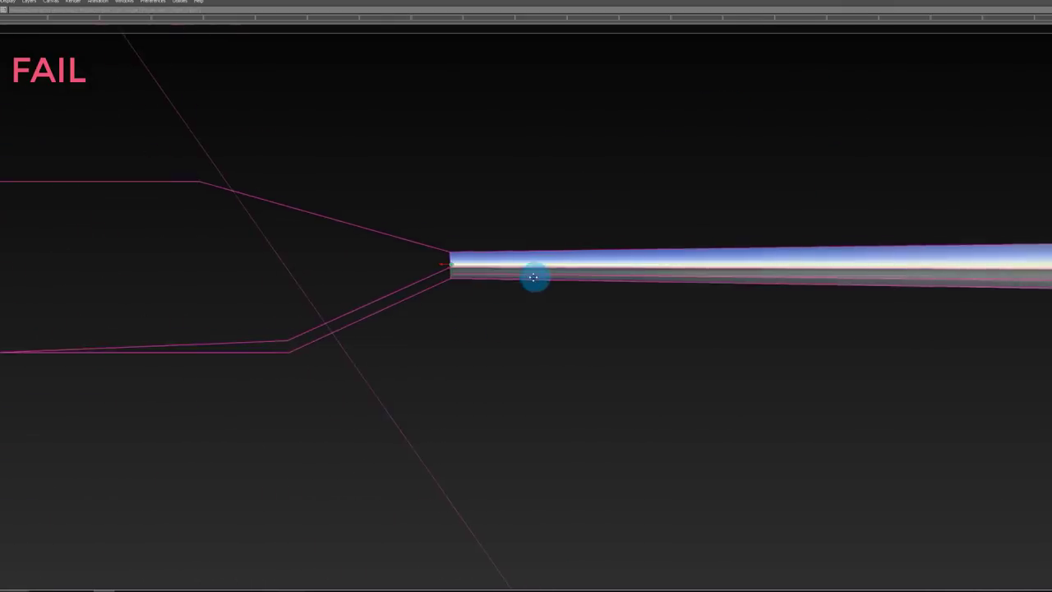
Step: Try building narrow rail surfaces along the two angled neck lines between the handle's end and the blade outline
left_click_drag(515, 309, 436, 138, "alt+shift")
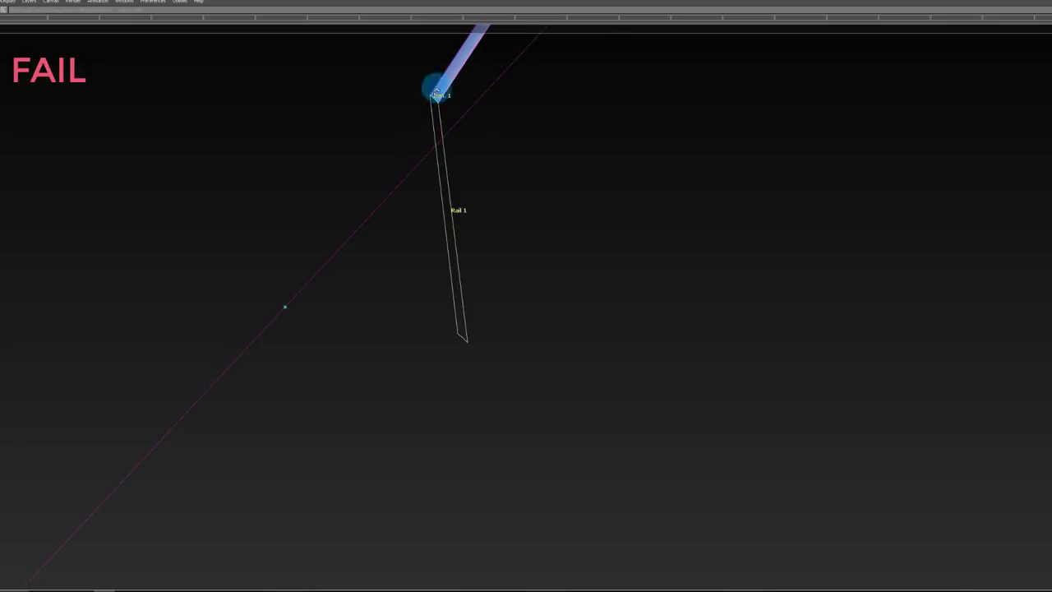
left_click_drag(314, 130, 368, 217, "alt+shift")
left_click(382, 121)
key("Return")
left_click_drag(740, 295, 486, 288, "alt+shift")
key("Delete")
key("Return")
left_click(333, 224)
left_click_drag(333, 224, 646, 209, "alt+shift")
right_click_drag(646, 208, 526, 205, "alt+shift")
left_click_drag(526, 205, 327, 102, "alt+shift")
middle_click_drag(326, 102, 441, 126, "alt+shift")
right_click_drag(441, 126, 572, 175, "alt+shift")
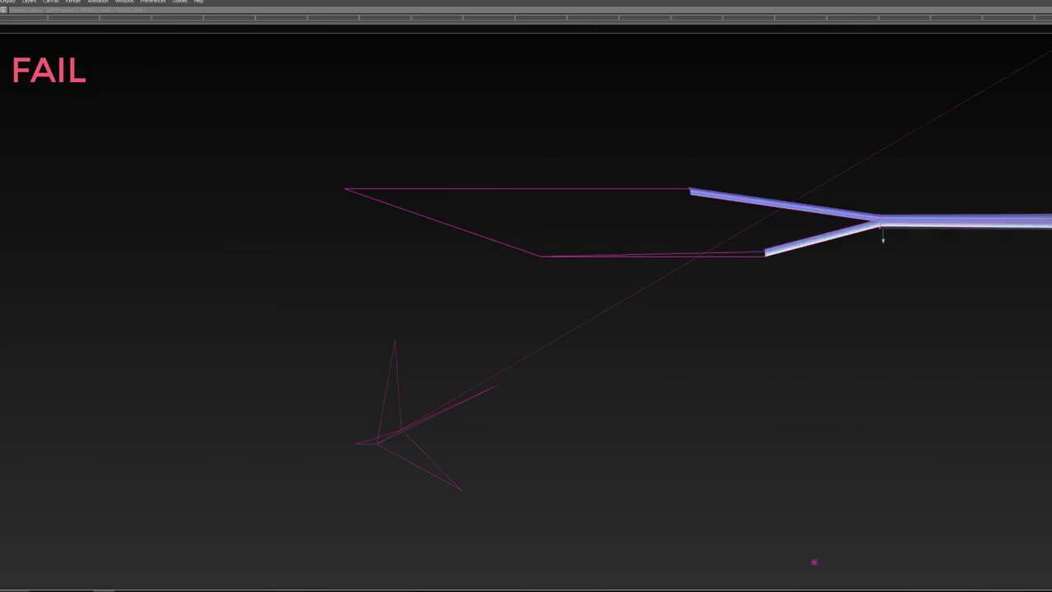
Step: Add a straight construction line running from the neck junction along the length of the blade outline
left_click_drag(394, 8, 963, 163, "alt+shift")
right_click_drag(962, 162, 949, 159, "alt+shift")
left_click_drag(949, 159, 653, 299, "alt+shift")
left_click_drag(759, 296, 617, 284, "alt+shift")
left_click_drag(550, 261, 531, 403, "alt+shift")
right_click_drag(799, 200, 534, 271, "alt+shift")
left_click_drag(534, 271, 465, 187, "alt+shift")
right_click_drag(465, 187, 676, 205, "alt+shift")
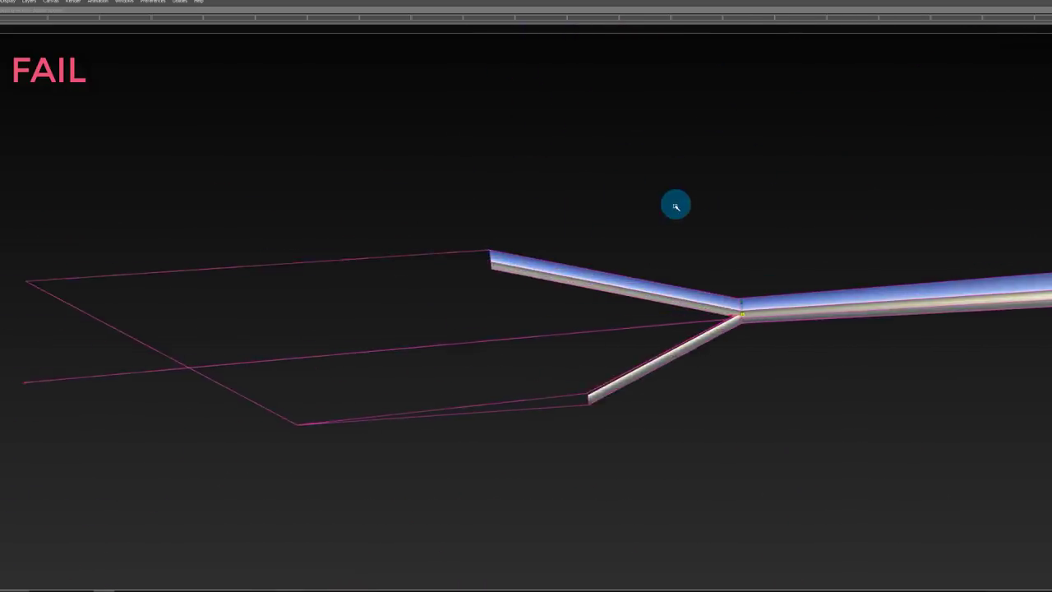
Step: Try continuing the upper neck surface as a strip along the blade outline's long straight edge
mouse_move(677, 205)
left_mouse_down("alt+shift")
mouse_move(680, 83)
mouse_move(658, 200)
left_mouse_up("alt+shift")
right_click_drag(658, 200, 770, 308, "alt+shift")
left_click_drag(770, 308, 518, 276, "alt+shift")
right_click_drag(518, 276, 531, 292, "alt+shift")
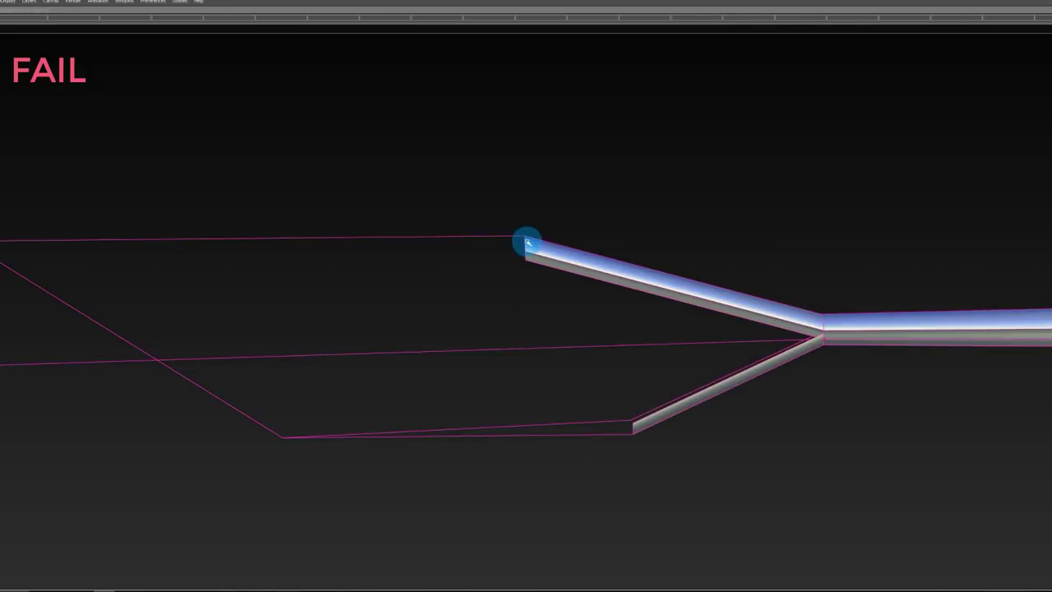
mouse_move(523, 216)
right_mouse_down("alt+shift")
mouse_move(389, 215)
mouse_move(318, 255)
right_mouse_up("alt+shift")
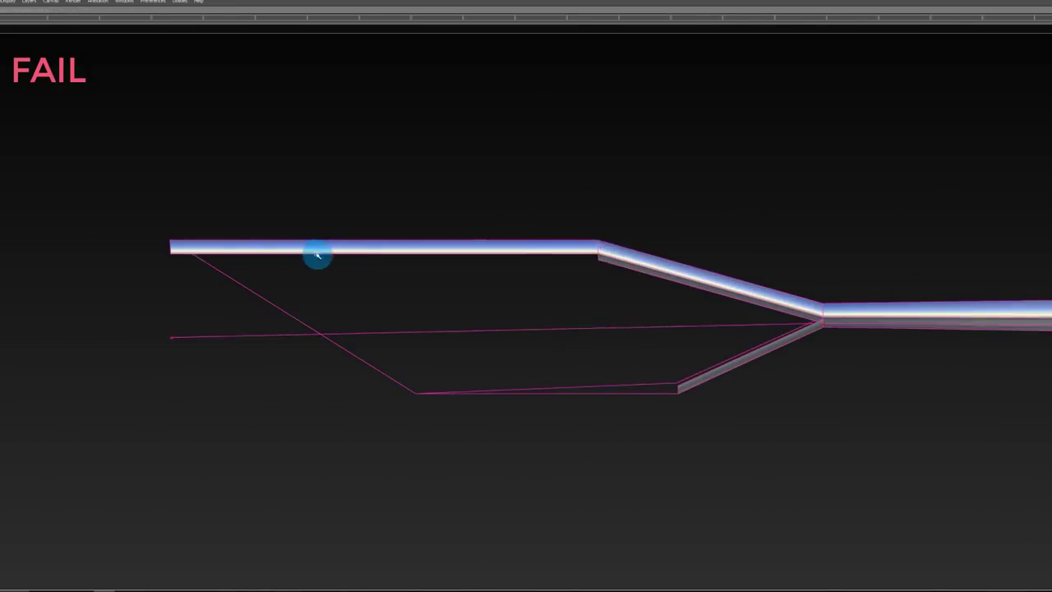
Step: Try reshaping the far end of the blade edge strip to follow the slanted outline line, and undo the attempts
right_click_drag(180, 236, 122, 239, "alt")
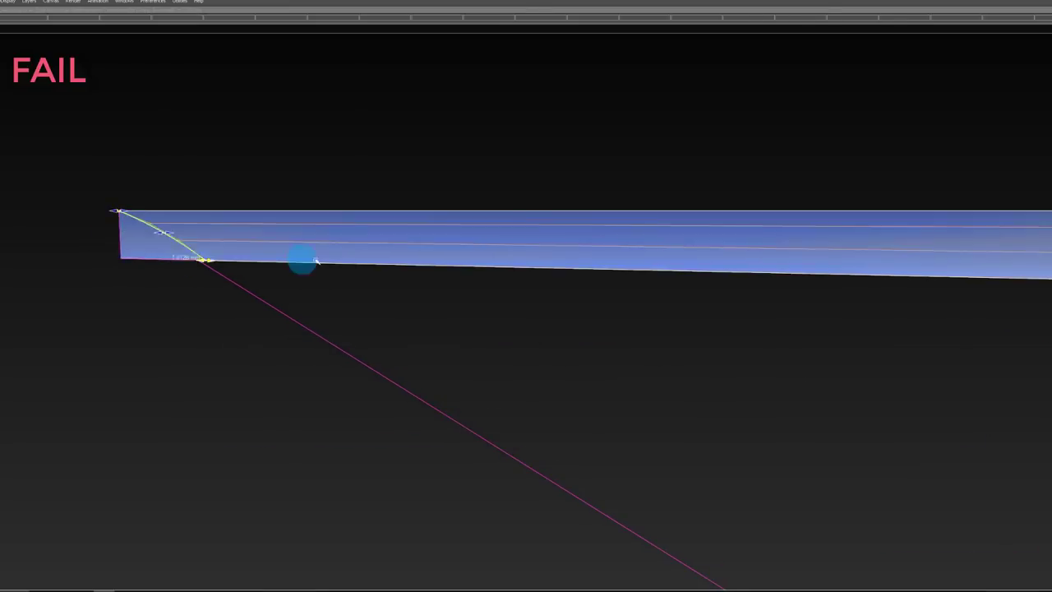
key("ctrl+z")
mouse_move(316, 261)
right_mouse_down("alt+shift")
mouse_move(245, 298)
mouse_move(181, 298)
right_mouse_up("alt+shift")
left_click_drag(507, 242, 529, 104, "ctrl+shift")
middle_click_drag(699, 168, 739, 143, "alt+shift")
right_click_drag(193, 230, 398, 240, "alt+shift")
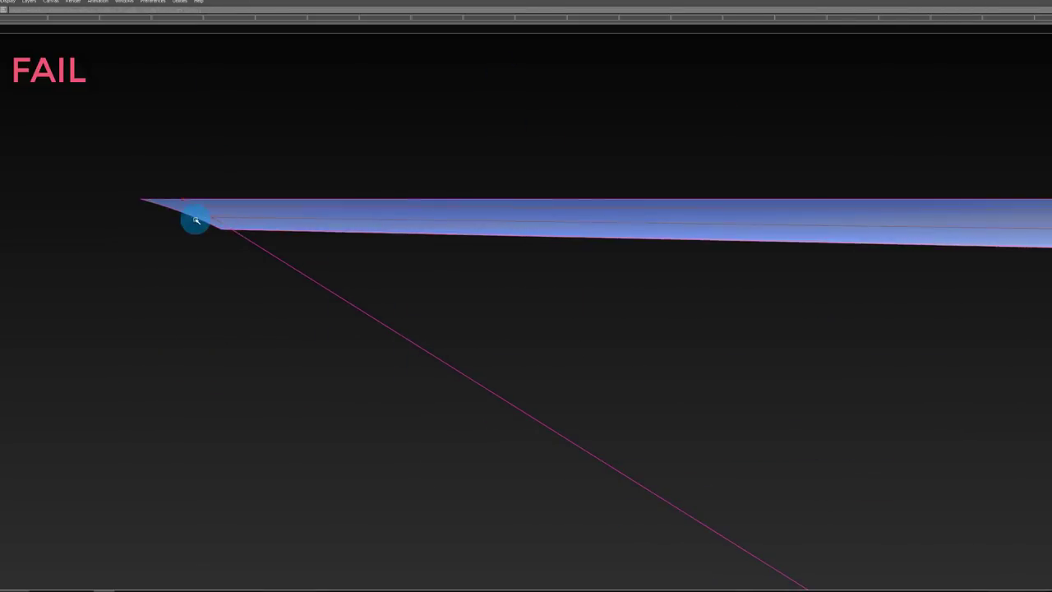
key("ctrl+z")
Step: Examine how the blade edge strip meets the neck surface and the pointed tip of the blade outline
right_click_drag(335, 186, 255, 197, "alt+shift")
left_click_drag(645, 148, 669, 162, "alt+shift")
left_click_drag(658, 209, 448, 418, "alt+shift")
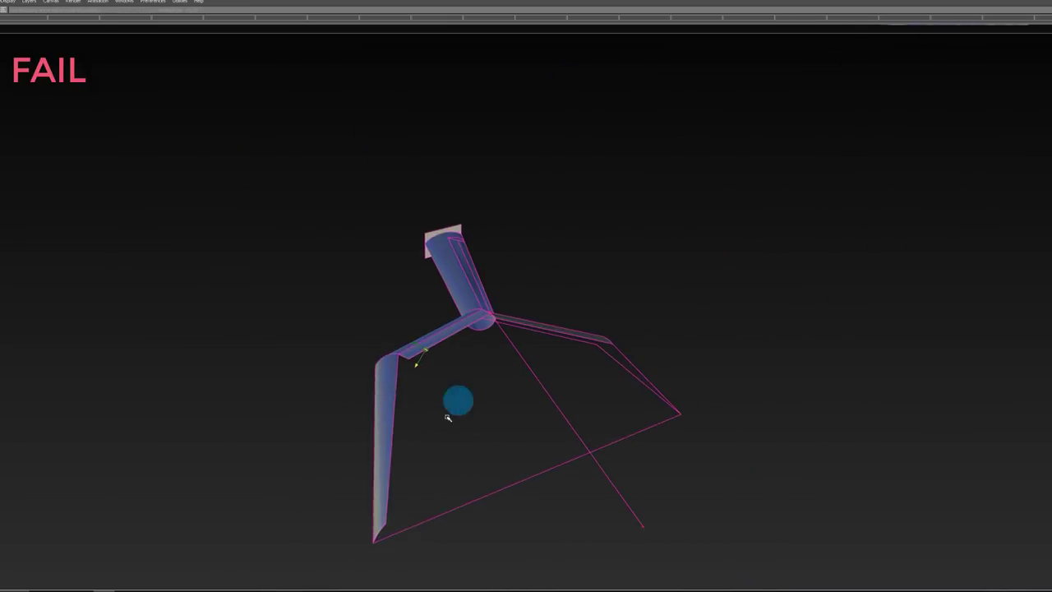
left_click_drag(396, 528, 641, 491, "alt+shift")
left_click_drag(382, 446, 704, 362, "alt+shift")
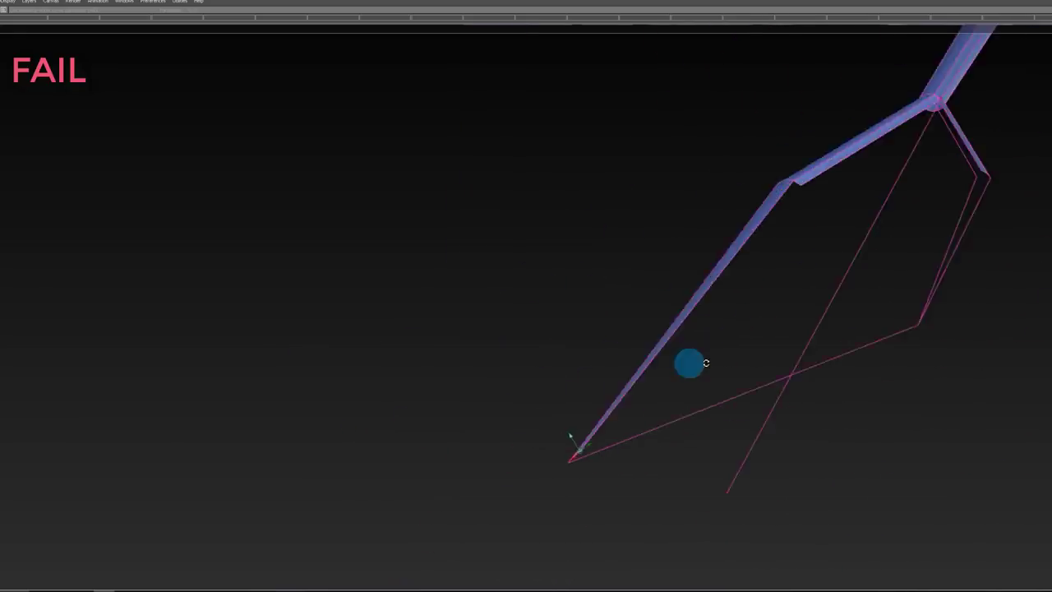
middle_click_drag(812, 354, 516, 368, "alt+shift")
left_click_drag(516, 368, 996, 282, "alt+shift")
middle_click_drag(996, 282, 948, 364, "alt+shift")
middle_click_drag(732, 293, 399, 294, "alt+shift")
mouse_move(393, 306)
right_mouse_down("alt+shift")
mouse_move(422, 307)
mouse_move(394, 307)
right_mouse_up("alt+shift")
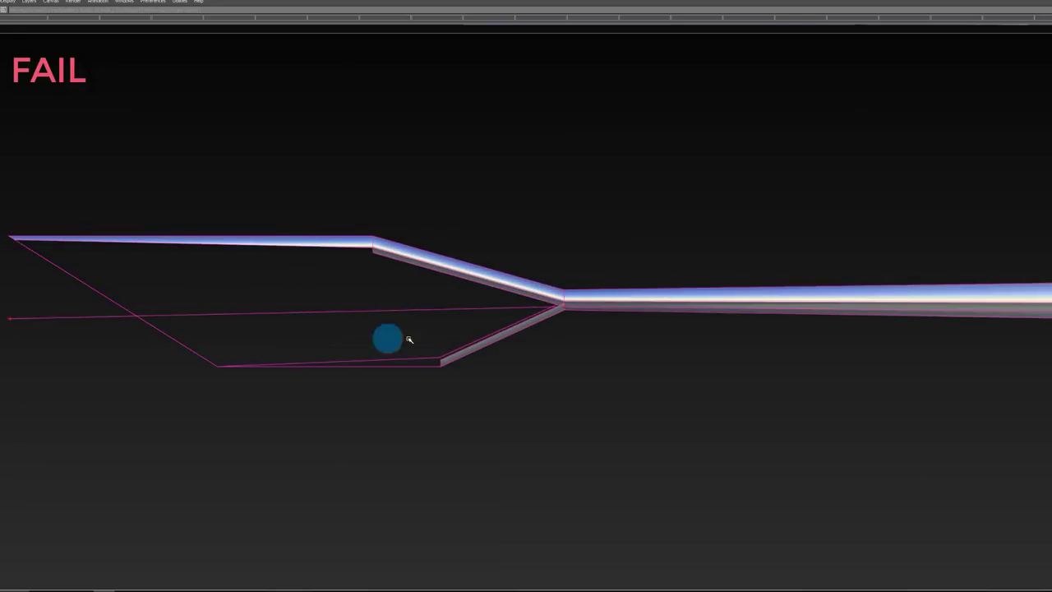
Step: Offset a copy of the lengthwise construction line beyond the blade outline and skin a flat surface between the two lines
left_click_drag(537, 306, 683, 312, "alt+shift")
left_click_drag(1046, 174, 956, 175, "alt+shift")
right_click_drag(956, 186, 955, 71)
left_click_drag(854, 259, 876, 200, "ctrl+shift")
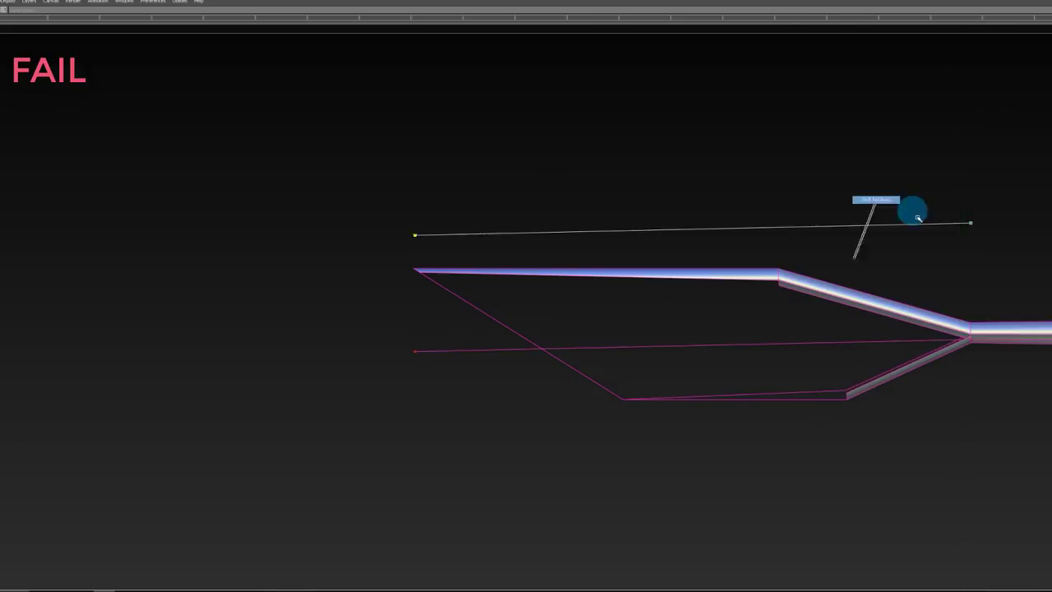
left_click(863, 342)
left_click(747, 346)
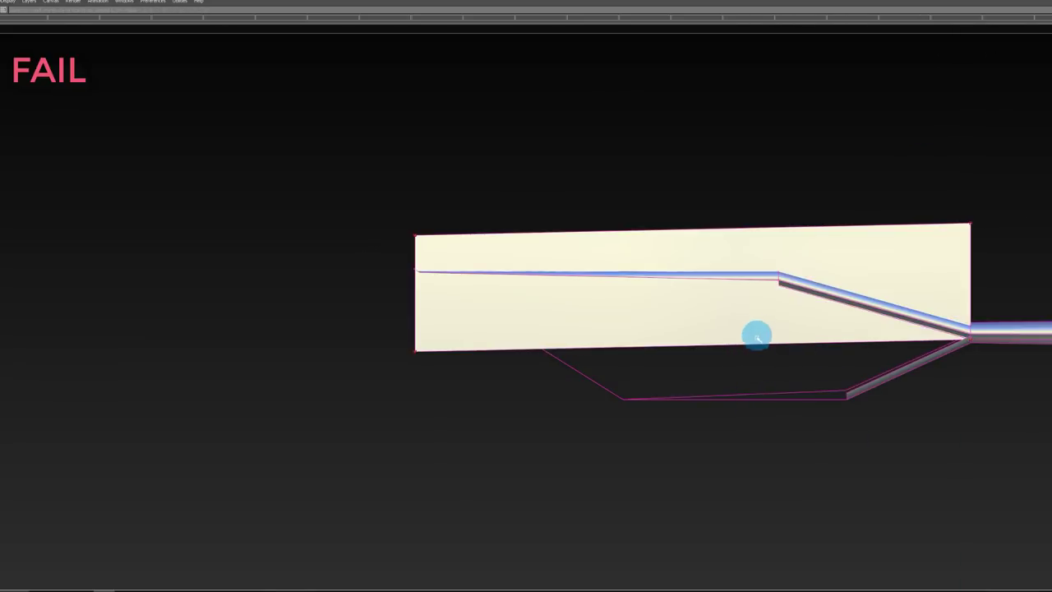
Step: Extend the flat surface past the blade's tip and lower edge until it covers the whole outline
left_click(763, 346)
left_click(771, 361)
mouse_move(777, 411)
left_mouse_down()
mouse_move(785, 547)
mouse_move(786, 523)
left_mouse_up()
key("5")
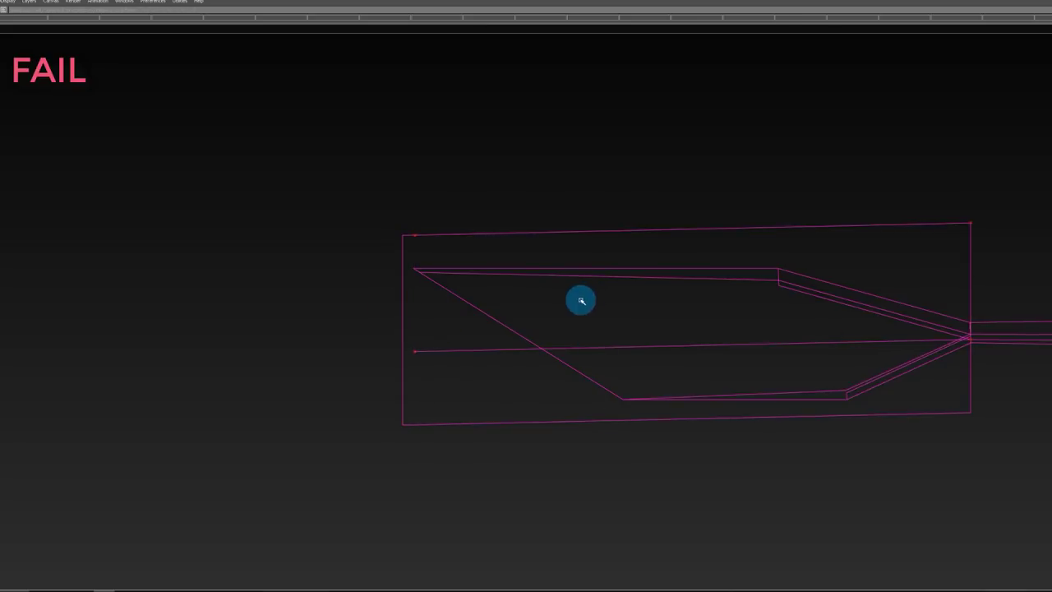
left_click(492, 316)
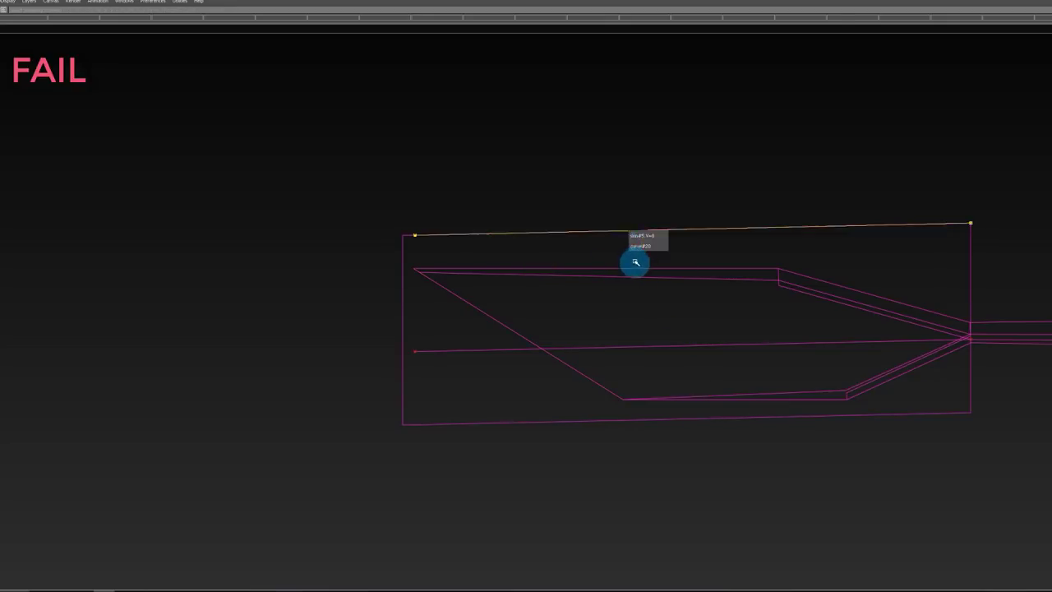
Step: Remove the two lengthwise construction lines and move the flat surface's lower tip-side corner control point onto the outline's lower corner
key("ctrl+z")
key("ctrl+z")
left_click(390, 417)
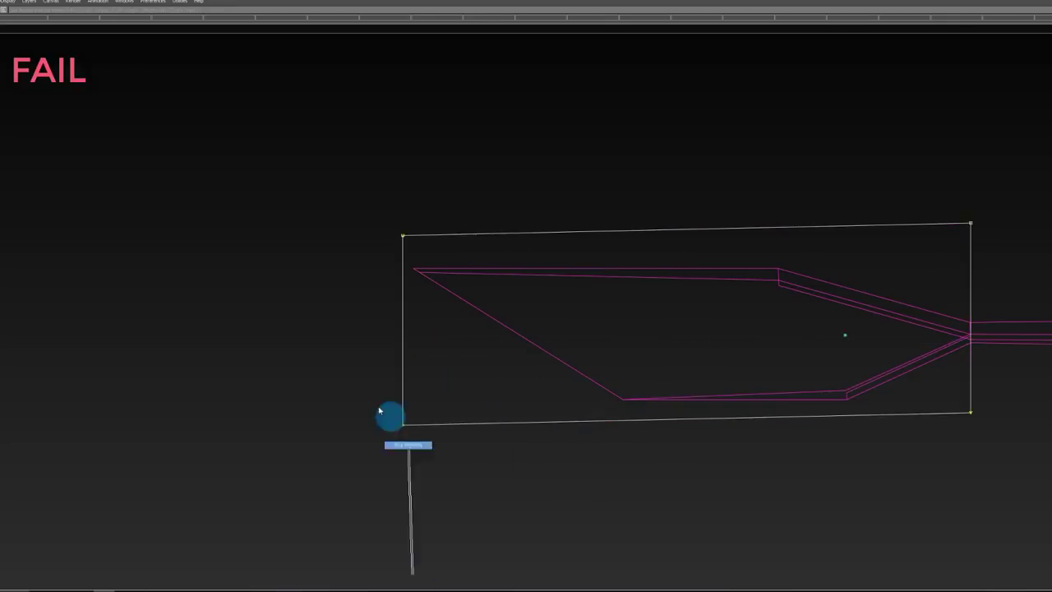
middle_click(625, 402, "ctrl")
left_click_drag(632, 497, 629, 420, "ctrl+shift")
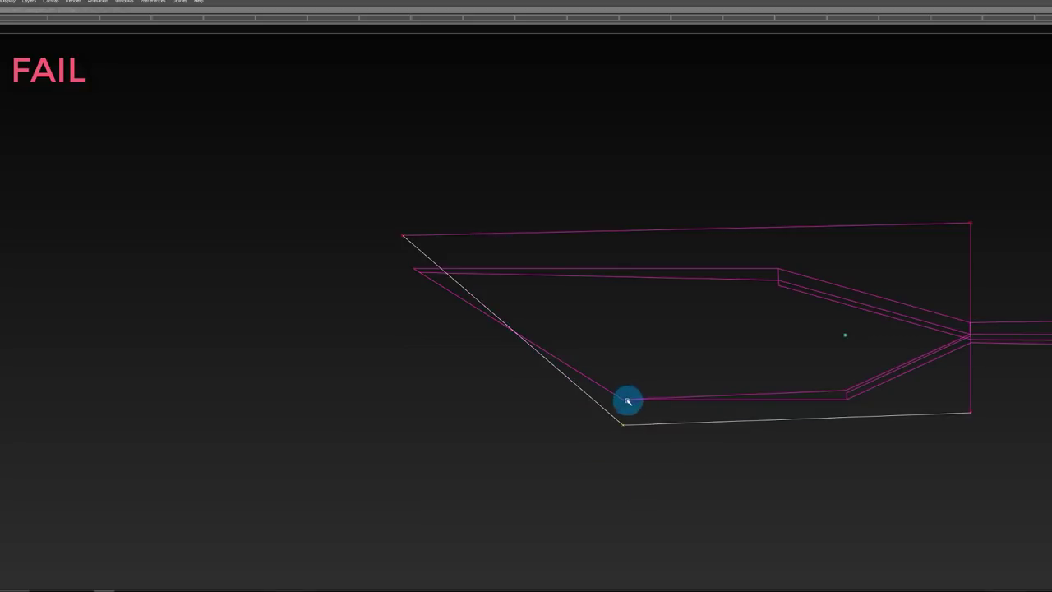
right_click(627, 401, "ctrl")
Step: Move the flat surface's remaining corner control points to the outline's tip and level with its two long edges
left_click_drag(383, 196, 435, 248)
right_click(418, 269, "ctrl")
right_click_drag(425, 280, 466, 280, "alt+shift")
middle_click(389, 255, "ctrl")
left_click_drag(465, 287, 465, 246, "ctrl+shift")
middle_click_drag(621, 272, 462, 274, "alt+shift")
left_click_drag(950, 227, 959, 265)
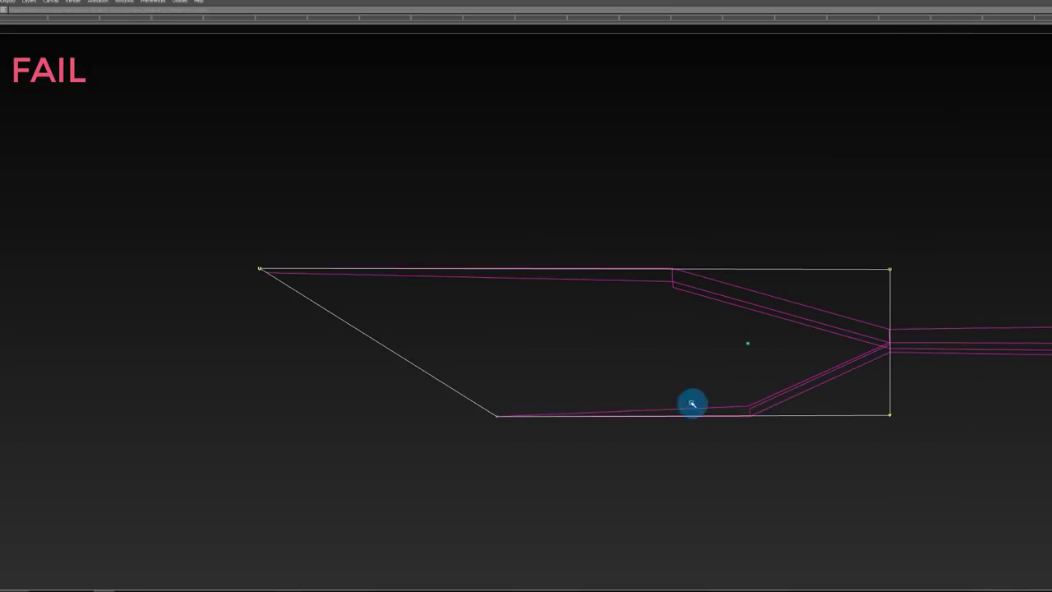
left_click_drag(692, 403, 689, 359, "ctrl+shift")
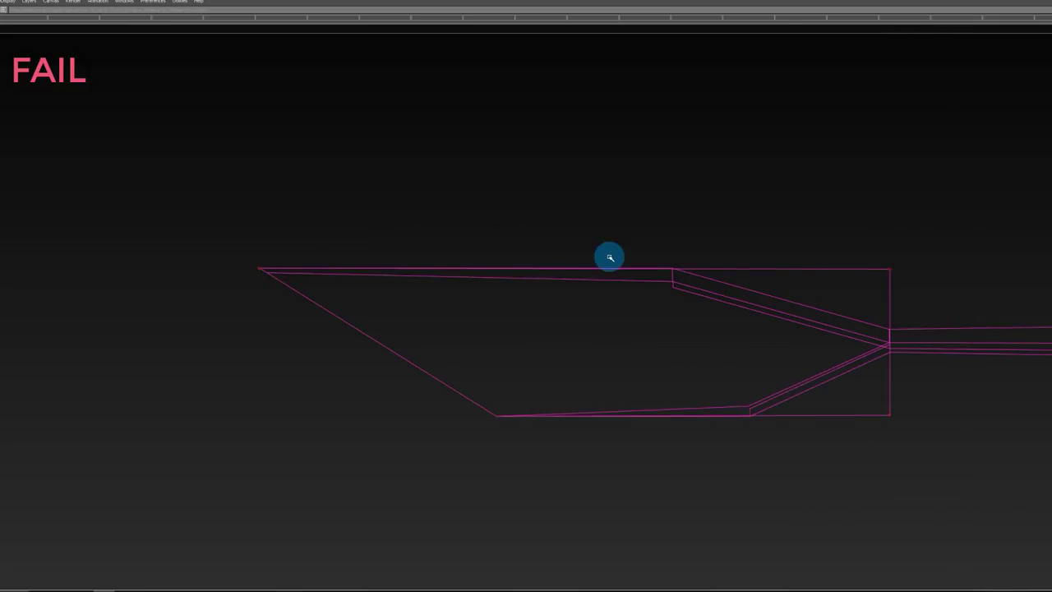
Step: Delete the swept strips along the blade's upper edge and the two angled neck lines
left_click(694, 289)
left_click(649, 284)
key("Delete")
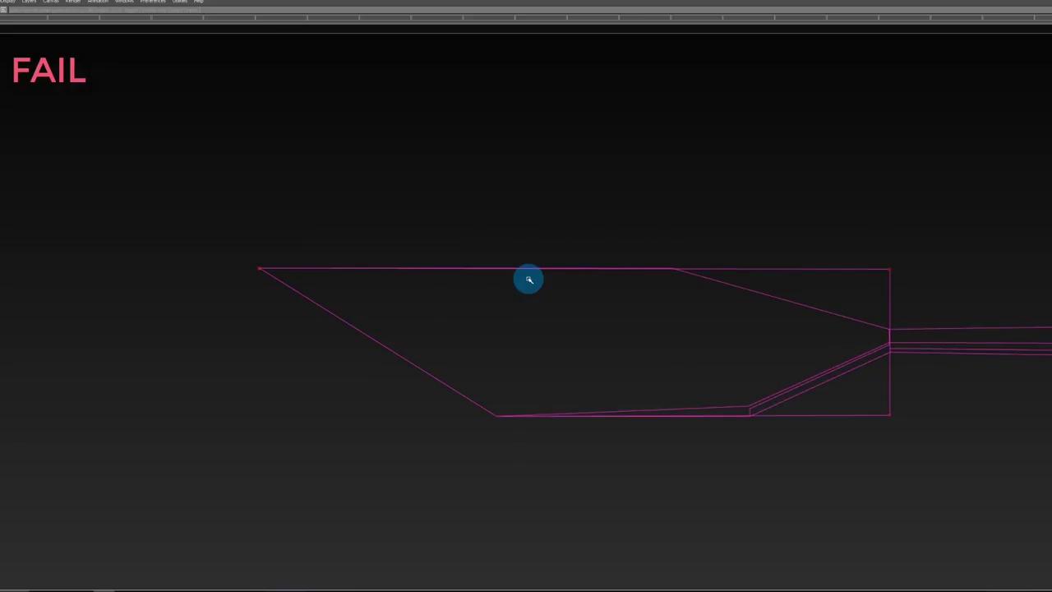
key("5")
key("5")
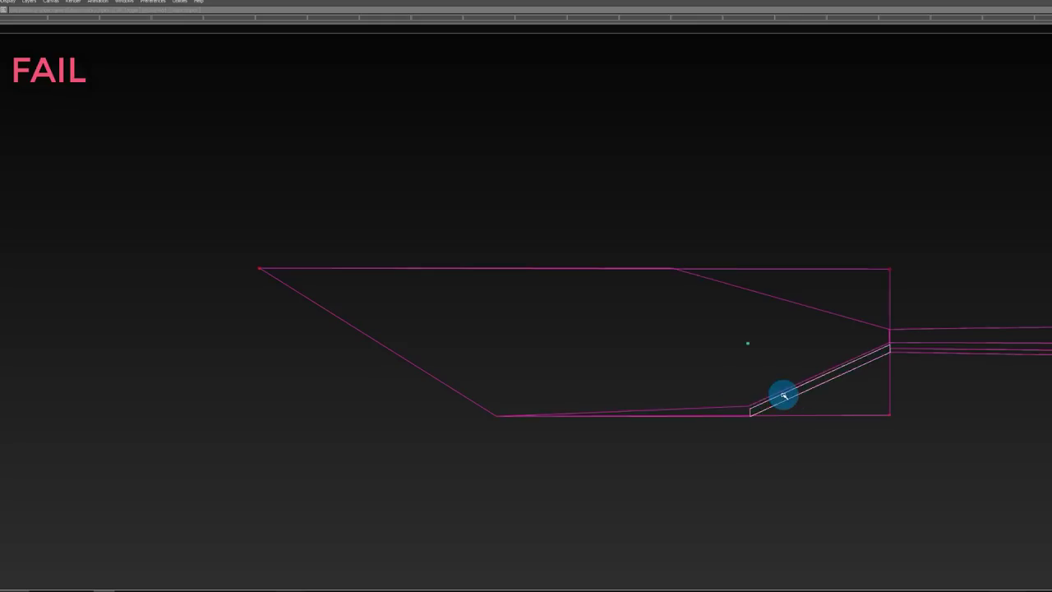
Step: Trim the flat blade surface with the two angled neck lines, keeping the tapered blade shape
left_click(816, 306)
left_click(826, 382)
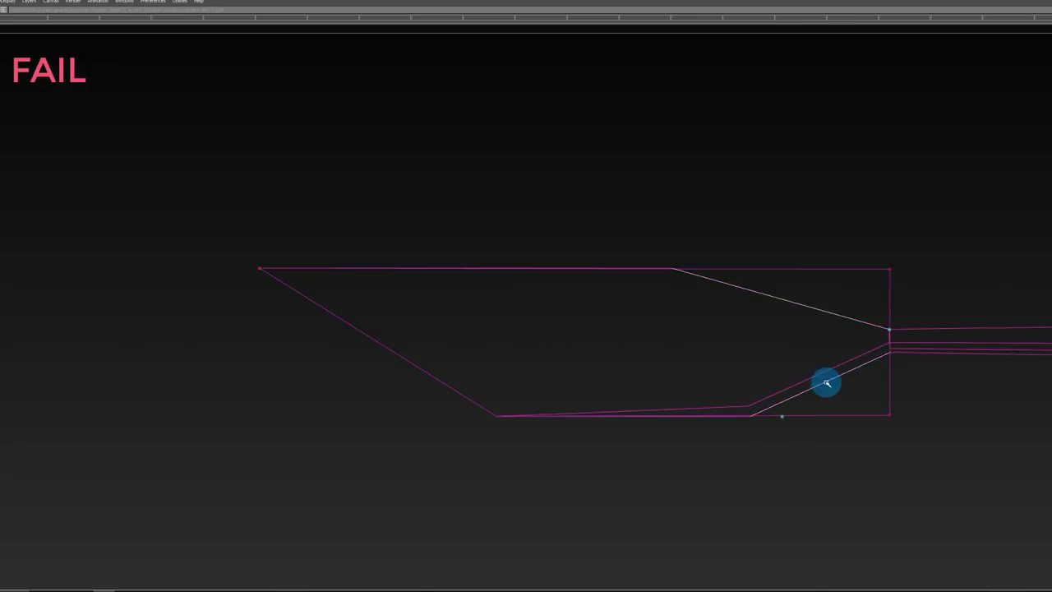
left_click_drag(853, 463, 852, 354, "ctrl+shift")
left_click(896, 351)
left_click(561, 323)
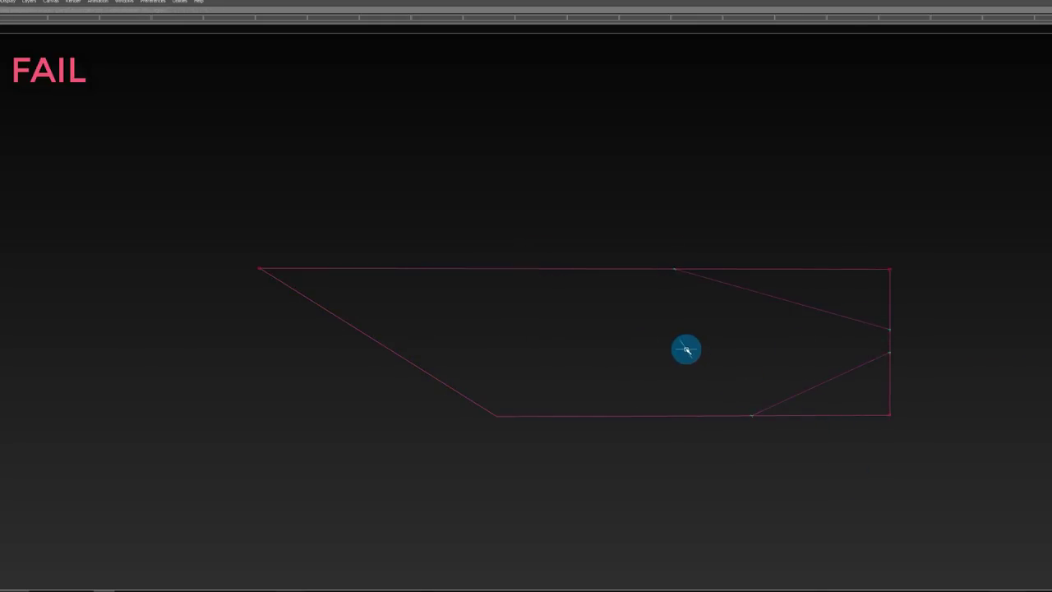
key("5")
mouse_move(817, 299)
left_mouse_down("alt+shift")
mouse_move(837, 215)
mouse_move(773, 132)
mouse_move(683, 272)
left_mouse_up("alt+shift")
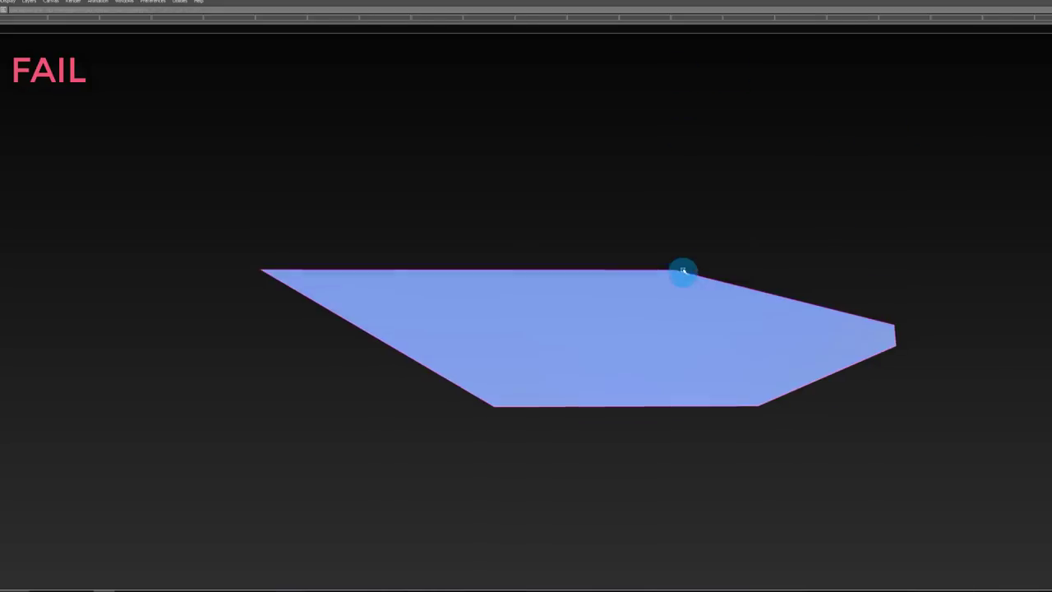
Step: Mirror the trimmed blade surface across the XY plane as a duplicate
left_click_drag(752, 331, 727, 256, "alt")
right_click_drag(189, 94, 43, 7, "alt+shift")
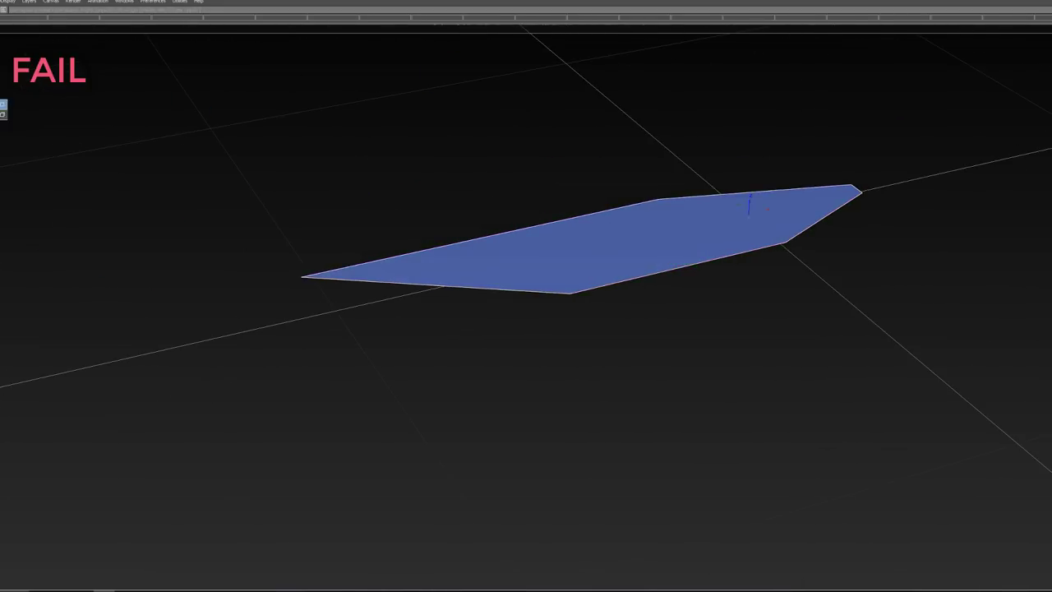
left_click(2, 114)
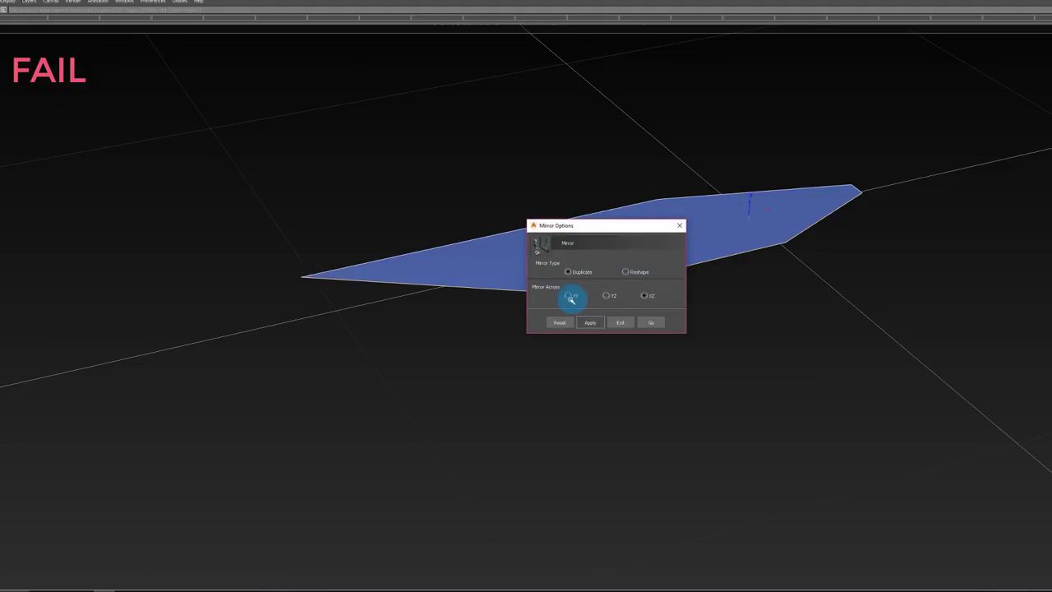
left_click(570, 298)
left_click(654, 321)
left_click_drag(666, 325, 692, 313, "alt+shift")
left_click(700, 263)
Step: Examine the spacing between the blade surface and its mirrored copy, edge-on and at an angle
left_click_drag(740, 247, 887, 106, "alt+shift")
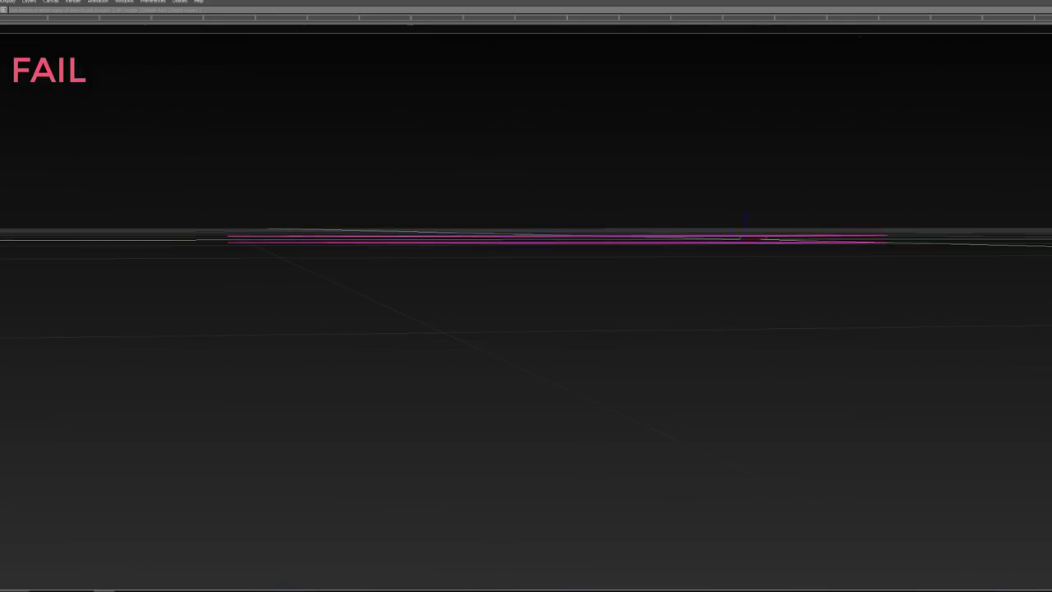
left_click_drag(572, 167, 1051, 173, "alt+shift")
right_click_drag(412, 125, 345, 127, "alt+shift")
left_click_drag(775, 160, 758, 231, "ctrl+shift")
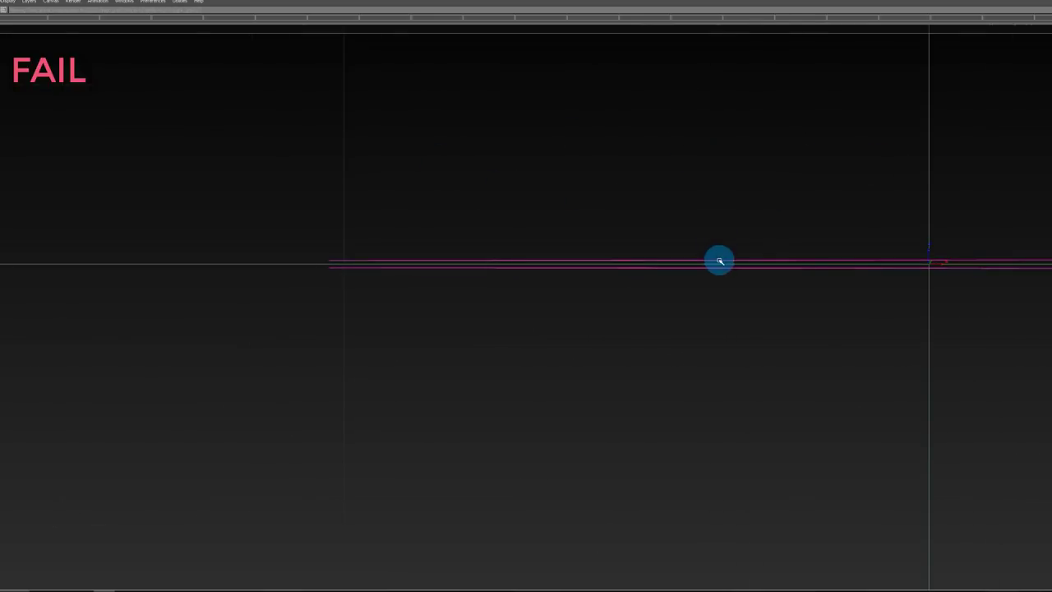
left_click_drag(640, 261, 641, 261)
right_click_drag(641, 261, 740, 257, "alt+shift")
mouse_move(772, 239)
left_mouse_down("ctrl+shift")
mouse_move(770, 205)
mouse_move(387, 385)
mouse_move(702, 227)
mouse_move(904, 289)
left_mouse_up("ctrl+shift")
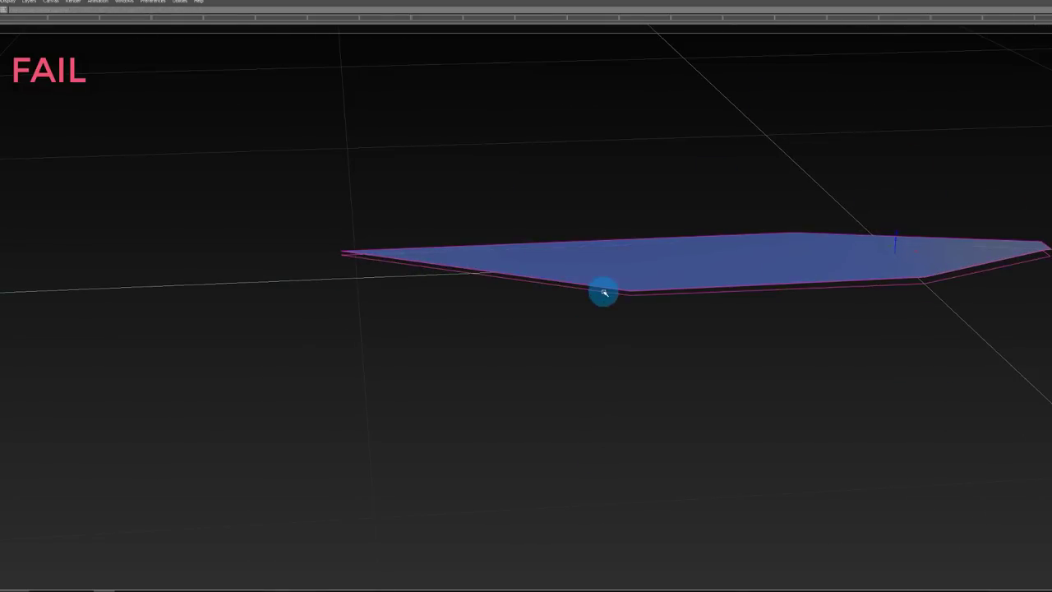
Step: Replace the skin closing the blade's upper neck edge with a curved swept strip from the blade corner to the handle
left_click_drag(711, 477, 651, 205, "alt")
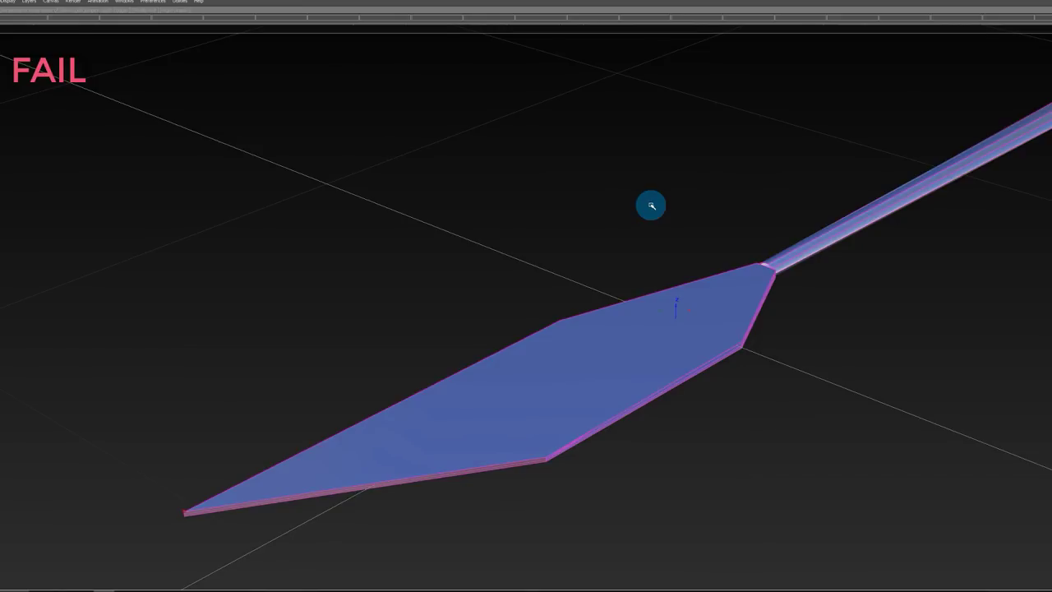
left_click_drag(651, 205, 539, 314, "alt")
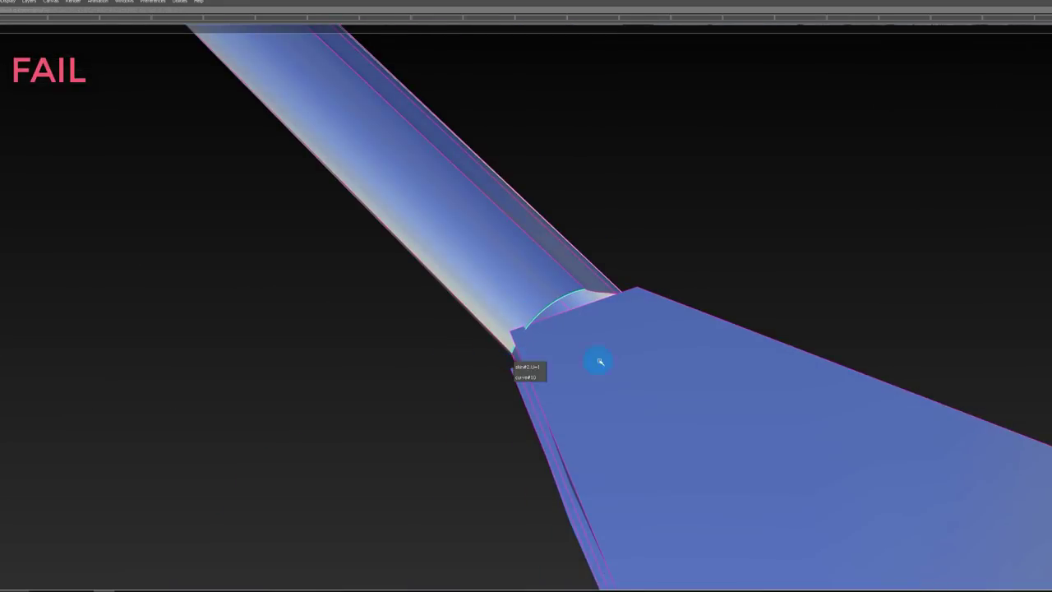
left_click_drag(525, 380, 202, 232, "alt")
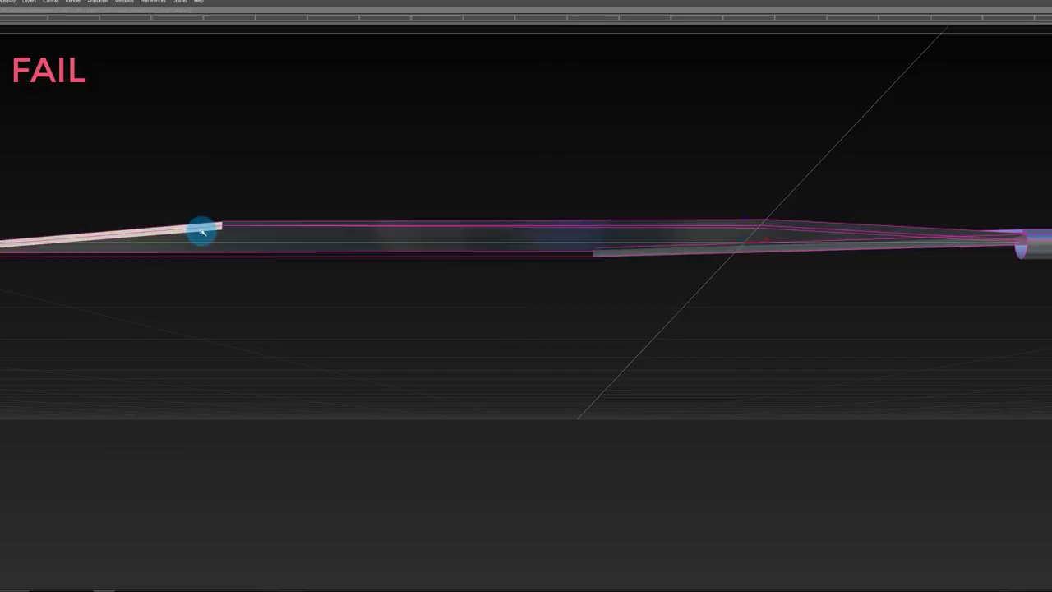
left_click_drag(806, 218, 678, 168, "alt")
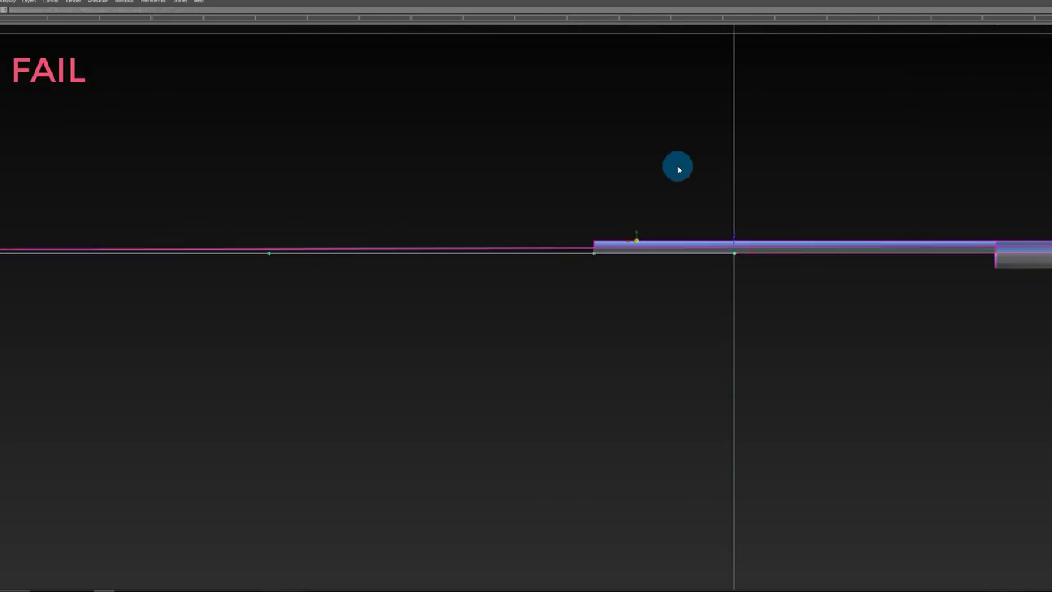
left_click_drag(507, 267, 416, 229)
key("Return")
left_click_drag(353, 124, 660, 488, "alt")
left_click_drag(637, 237, 615, 230, "alt+shift")
middle_click_drag(614, 230, 731, 233, "alt+shift")
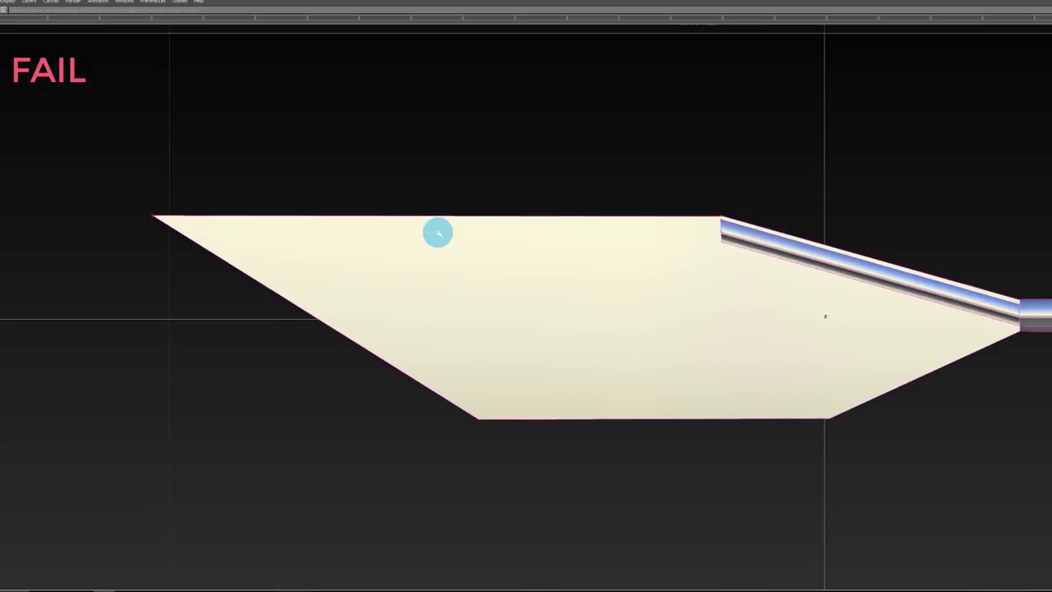
left_click_drag(688, 230, 575, 168, "alt+shift")
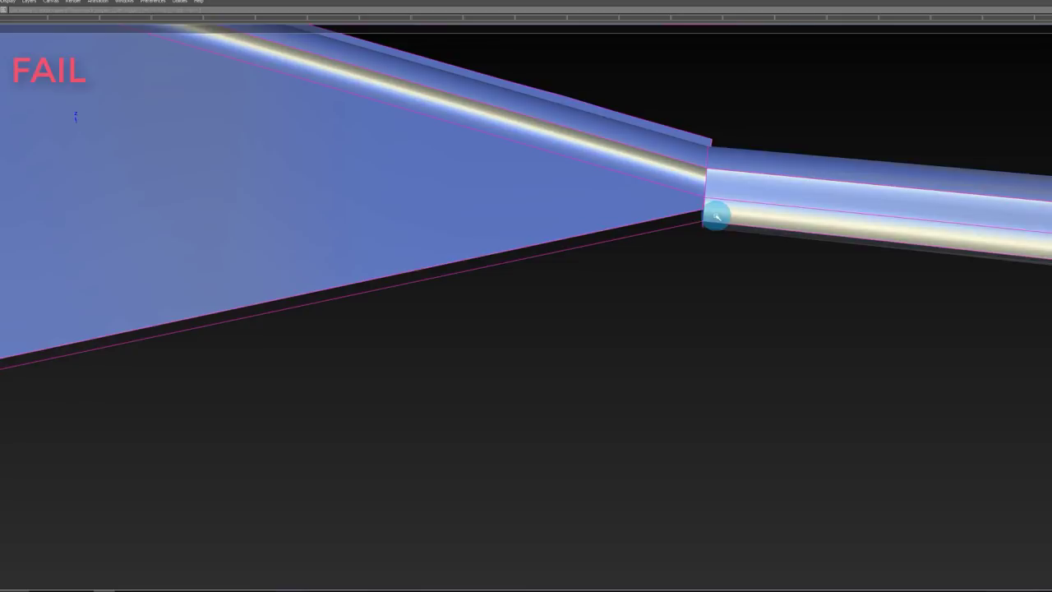
Step: Sweep a curved strip along the blade's lower angled neck edge, from the handle joint to the blade corner
mouse_move(716, 277)
right_mouse_down("alt+shift")
mouse_move(696, 277)
mouse_move(717, 262)
right_mouse_up("alt+shift")
left_click_drag(670, 196, 549, 216, "alt")
left_click_drag(558, 180, 549, 217, "ctrl+shift")
left_click_drag(549, 217, 479, 290, "alt+shift")
left_click_drag(479, 291, 474, 230, "ctrl+shift")
left_click(499, 230)
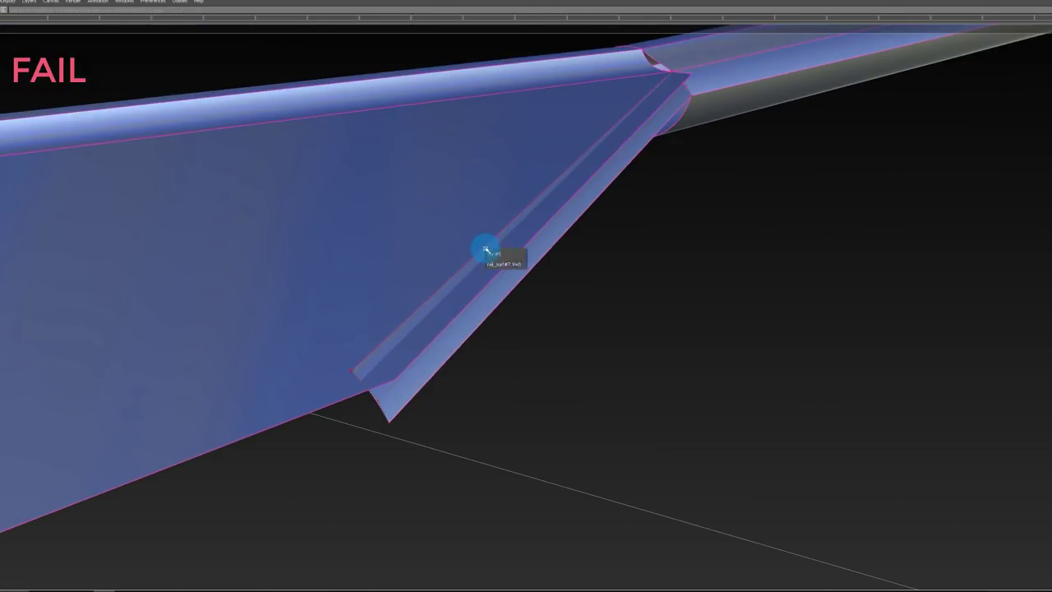
left_click(499, 266)
left_click(517, 237)
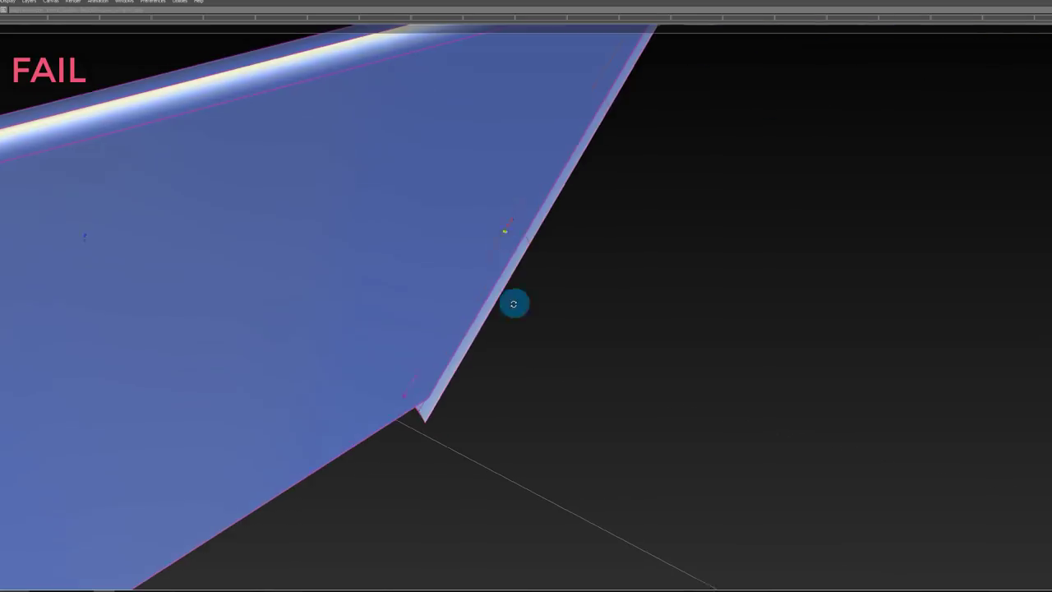
Step: Draw a line just inside the blade's lower straight edge, from the neck strip's corner to the slanted front edge
left_click_drag(514, 304, 410, 307, "alt")
right_click_drag(410, 307, 430, 322, "alt+shift")
left_click_drag(430, 321, 716, 366, "alt+shift")
right_click_drag(716, 367, 620, 323, "alt+shift")
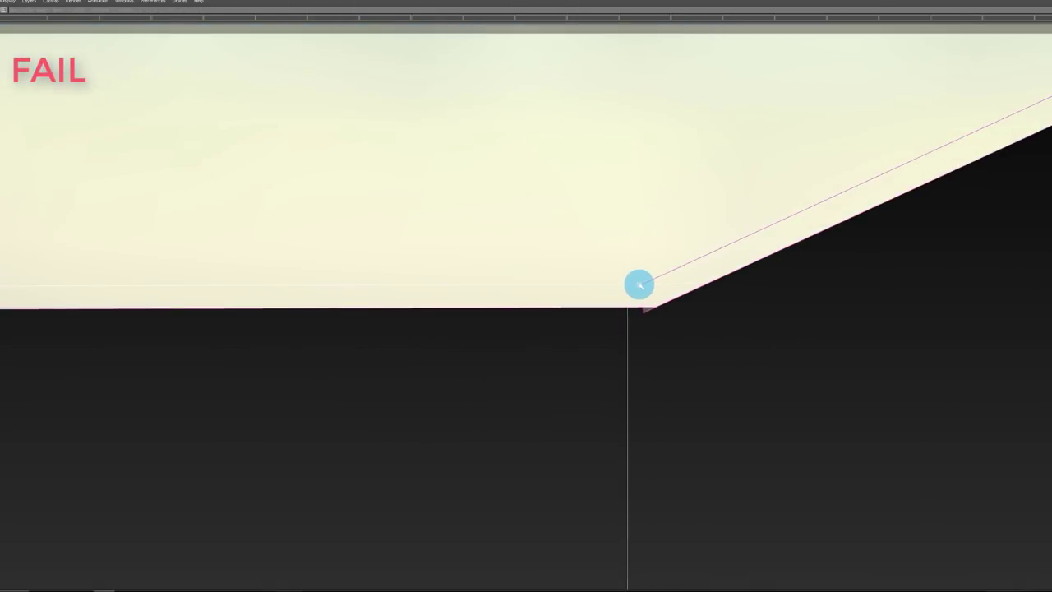
right_click_drag(637, 283, 672, 279, "alt+shift")
right_click_drag(555, 334, 189, 317, "alt+shift")
middle_click_drag(189, 317, 432, 312, "alt+shift")
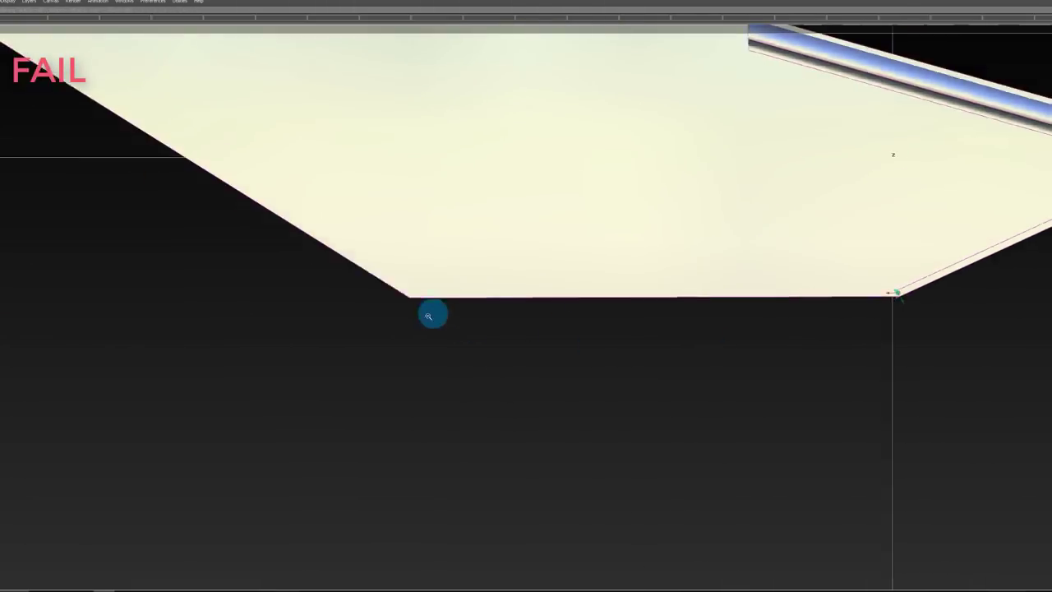
right_click_drag(432, 313, 453, 334, "alt+shift")
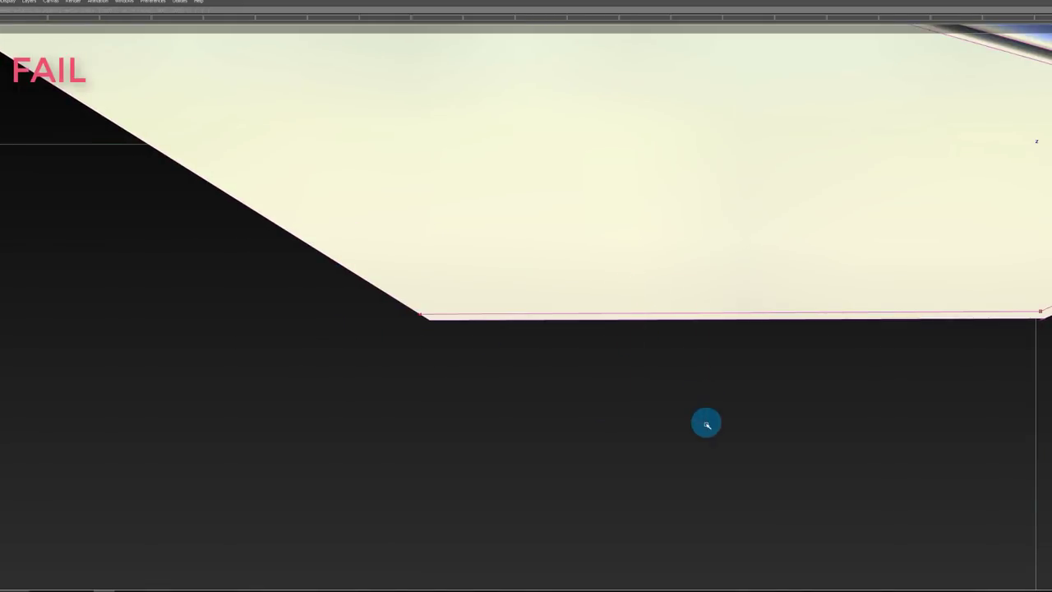
Step: Draw a line just inside the blade's upper edge, from the end of the neck strip to the slanted front edge
right_click_drag(706, 424, 524, 230, "alt+shift")
key("5")
middle_click_drag(656, 140, 667, 239, "alt+shift")
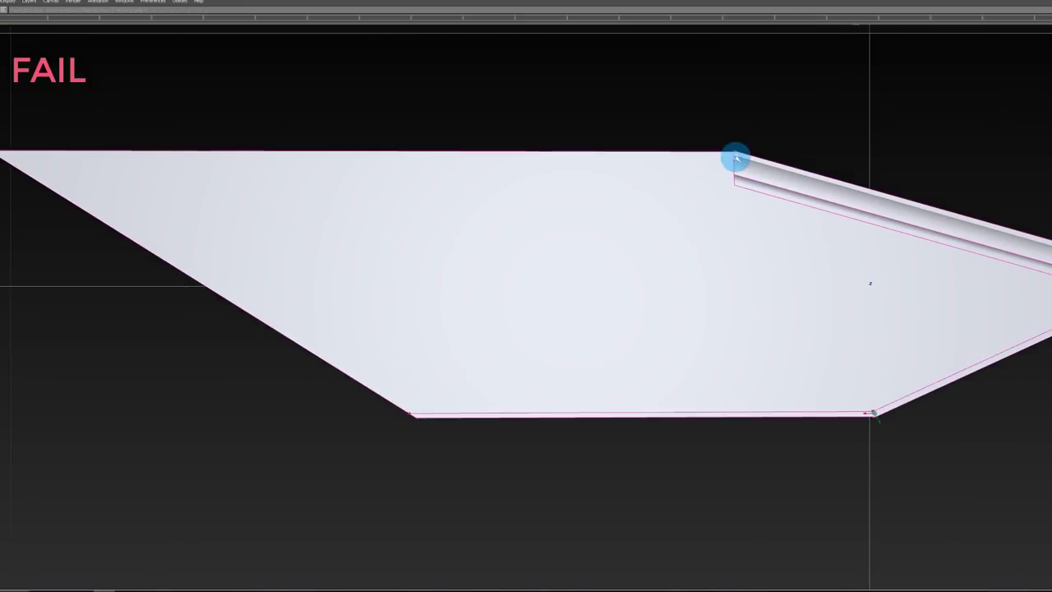
mouse_move(735, 157)
left_mouse_down("alt")
mouse_move(741, 244)
mouse_move(748, 206)
mouse_move(658, 132)
mouse_move(692, 139)
mouse_move(719, 103)
mouse_move(918, 106)
mouse_move(775, 132)
mouse_move(731, 157)
mouse_move(796, 208)
mouse_move(803, 170)
mouse_move(488, 400)
mouse_move(631, 298)
mouse_move(601, 408)
mouse_move(613, 378)
mouse_move(626, 542)
mouse_move(641, 352)
mouse_move(587, 282)
mouse_move(563, 309)
mouse_move(560, 400)
left_mouse_up("alt")
key("F5")
middle_click_drag(558, 394, 536, 172, "alt+shift")
left_click(371, 196)
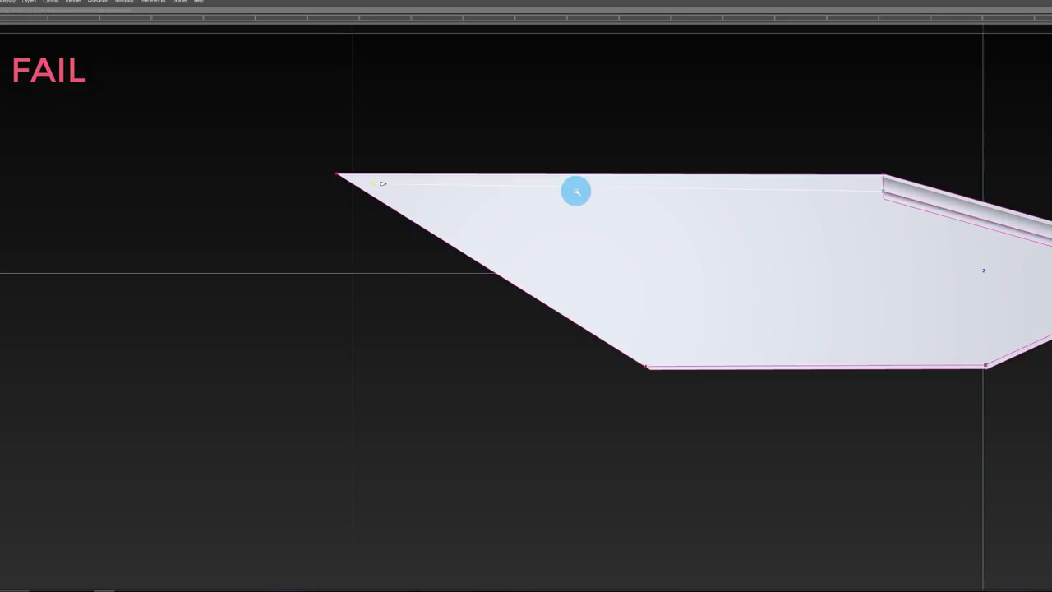
left_click(782, 202)
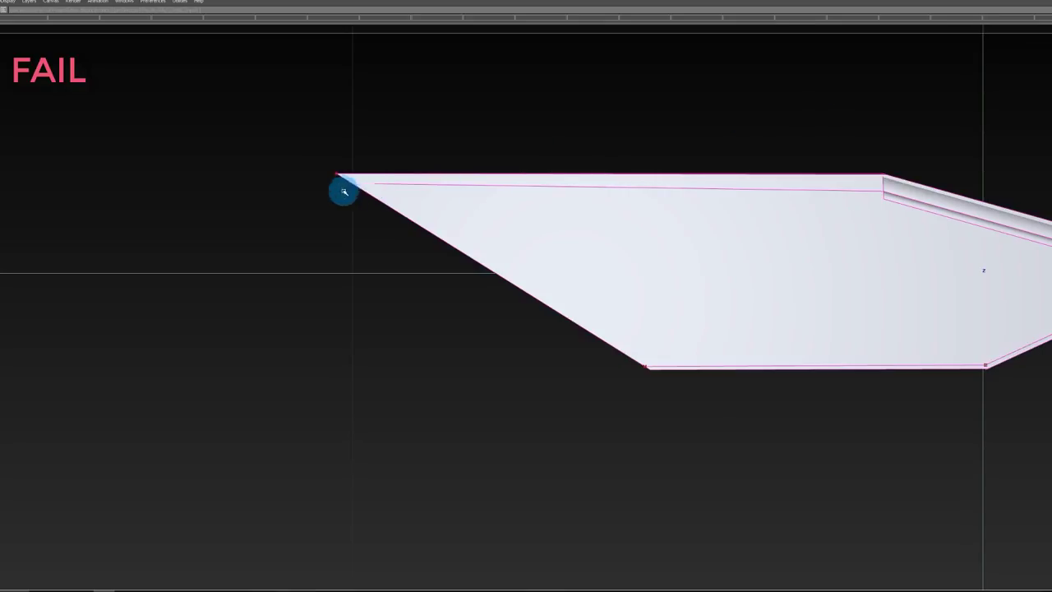
mouse_move(376, 185)
left_mouse_down("ctrl+shift")
mouse_move(409, 221)
mouse_move(409, 201)
mouse_move(360, 188)
left_mouse_up("ctrl+shift")
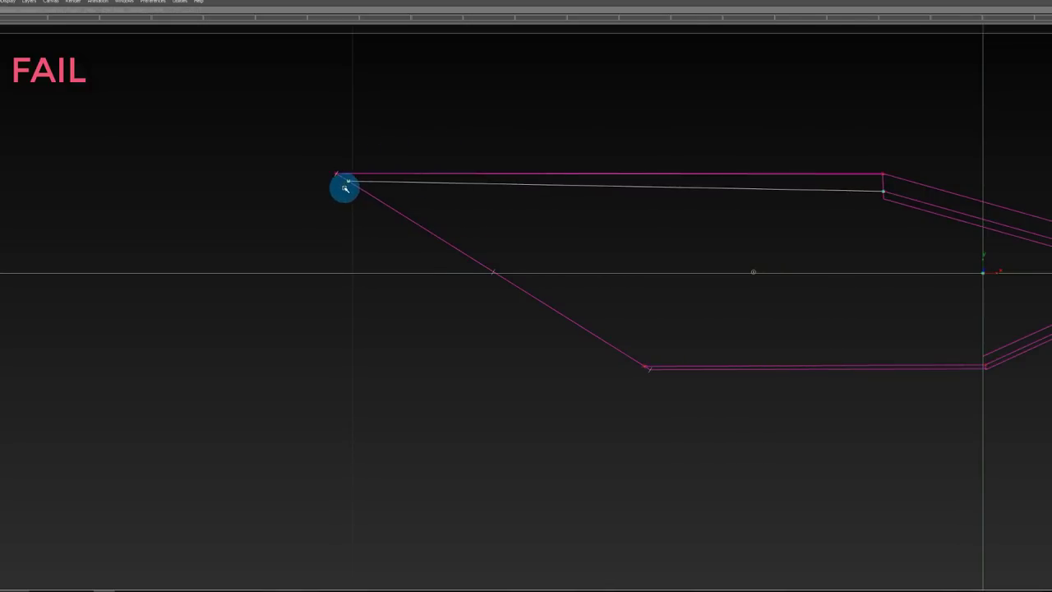
right_click_drag(423, 190, 426, 261, "alt+shift")
left_click_drag(426, 261, 813, 230, "alt+shift")
right_click_drag(812, 231, 709, 268, "alt+shift")
left_click_drag(709, 268, 731, 133, "alt+shift")
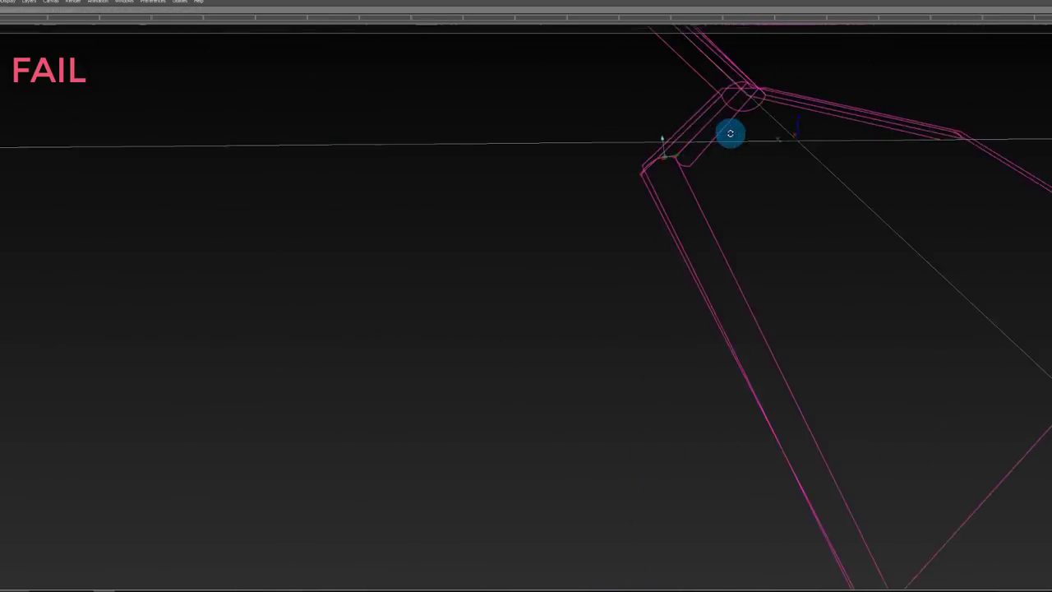
right_click_drag(733, 185, 756, 247, "alt+shift")
left_click_drag(756, 247, 570, 195, "alt+shift")
left_click(606, 174)
left_click(623, 144)
left_click(644, 152)
right_click_drag(731, 161, 713, 196, "alt+shift")
left_click_drag(894, 496, 855, 353, "alt+shift")
right_click_drag(637, 302, 663, 312, "alt+shift")
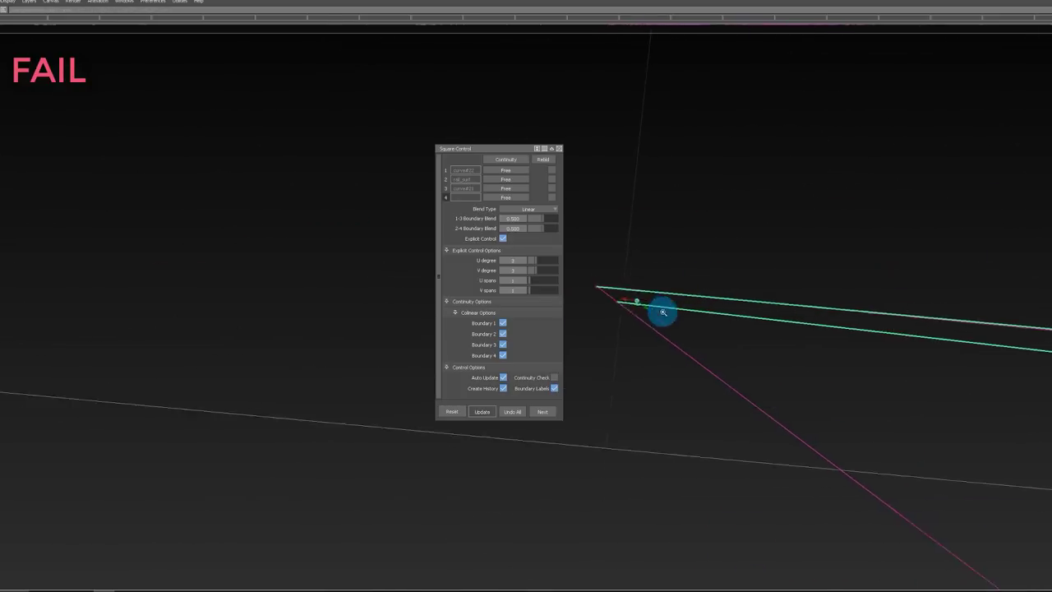
left_click_drag(663, 312, 808, 287, "alt+shift")
right_click_drag(808, 287, 760, 267, "alt+shift")
left_click_drag(760, 267, 863, 247, "alt+shift")
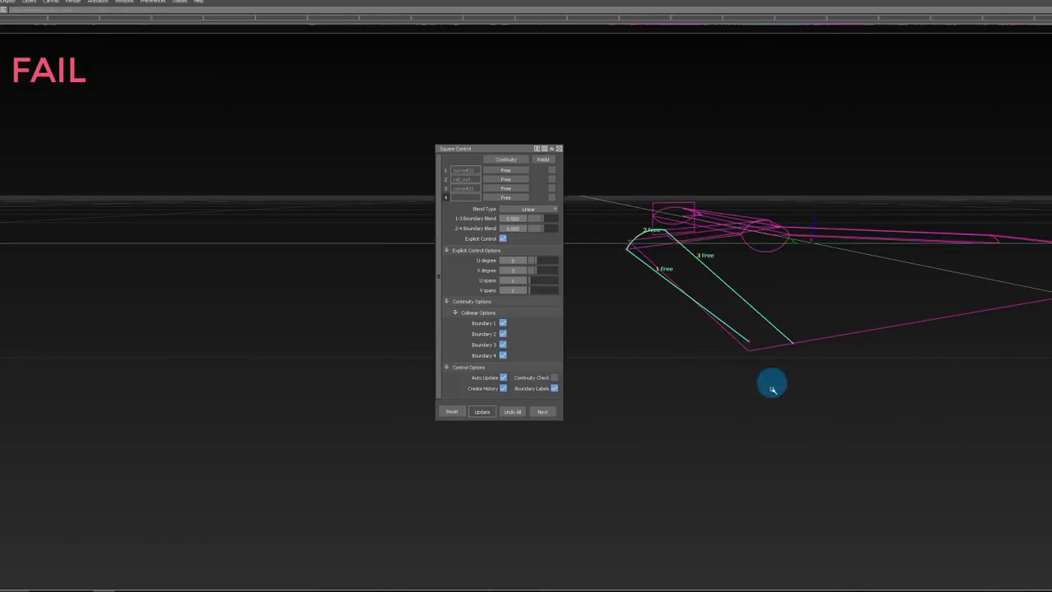
Step: Adjust the front end points of the blade's edge lines so that they end at the slanted front edge
left_click(754, 350)
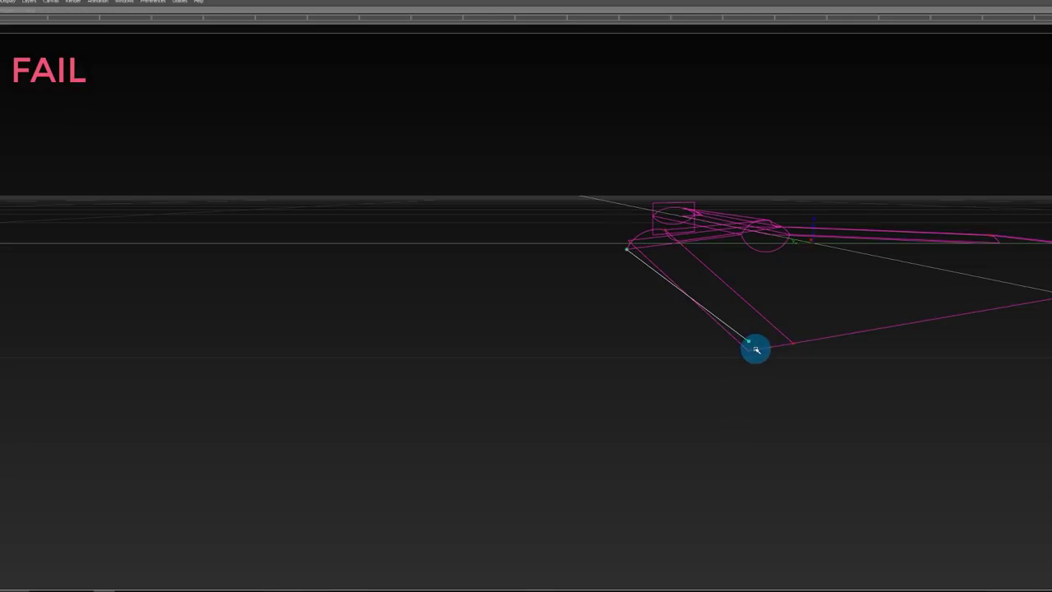
left_click_drag(702, 373, 746, 377, "alt+shift")
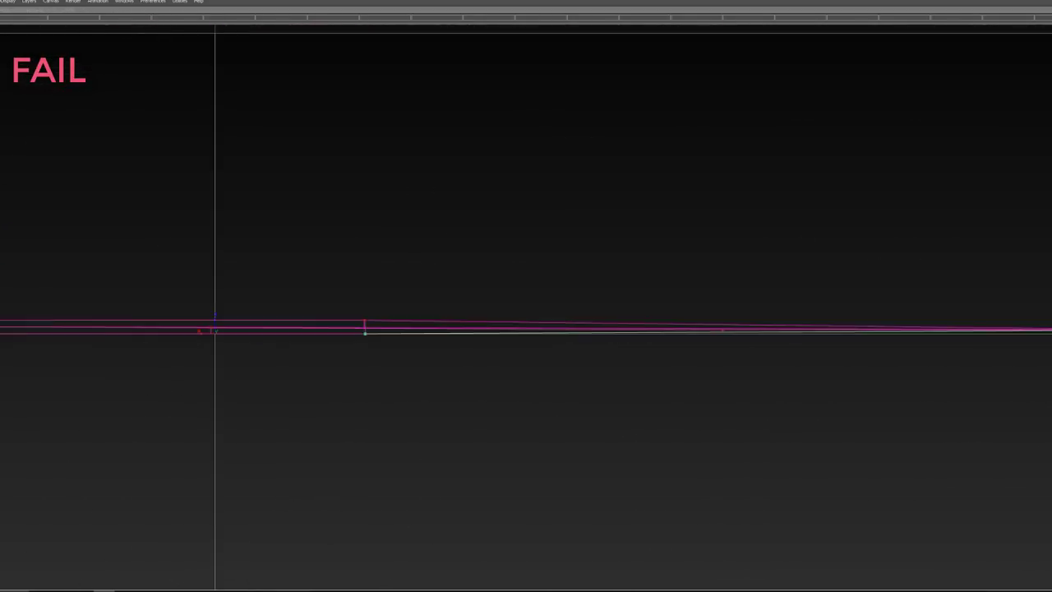
left_click_drag(634, 118, 862, 386, "alt+shift")
left_click(963, 238)
left_click_drag(723, 123, 613, 244, "alt+shift")
middle_click_drag(613, 244, 589, 224)
mouse_move(589, 224)
left_mouse_down("alt+shift")
mouse_move(679, 360)
mouse_move(802, 493)
left_mouse_up("alt+shift")
mouse_move(801, 493)
left_mouse_down("alt+shift")
mouse_move(692, 295)
mouse_move(698, 308)
left_mouse_up("alt+shift")
left_click_drag(698, 308, 750, 336, "ctrl+shift")
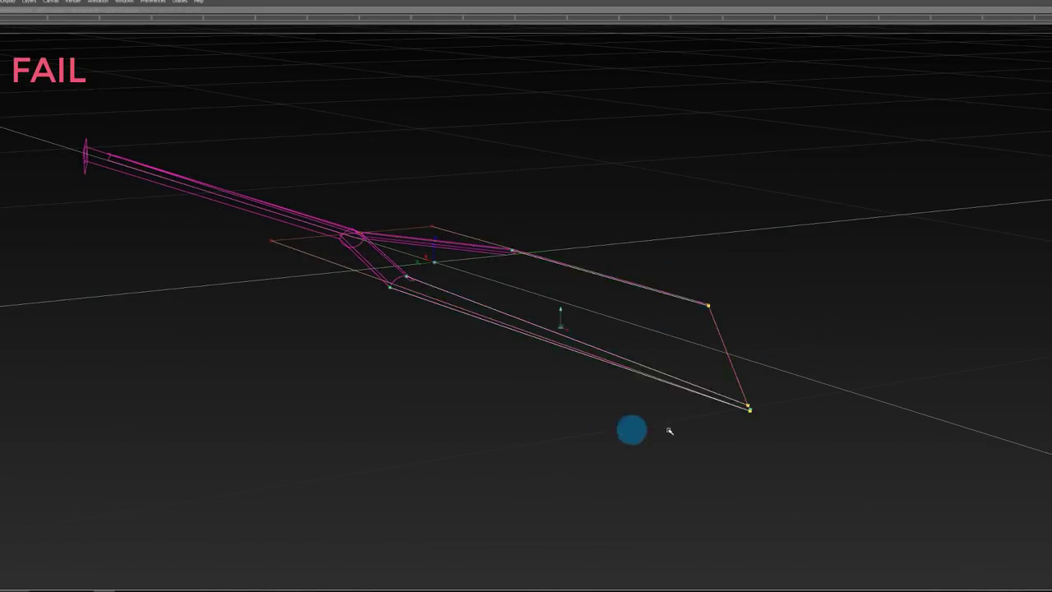
mouse_move(670, 430)
middle_mouse_down()
mouse_move(944, 385)
mouse_move(901, 357)
mouse_move(895, 305)
mouse_move(712, 196)
mouse_move(716, 226)
mouse_move(625, 91)
mouse_move(693, 458)
mouse_move(549, 401)
middle_mouse_up()
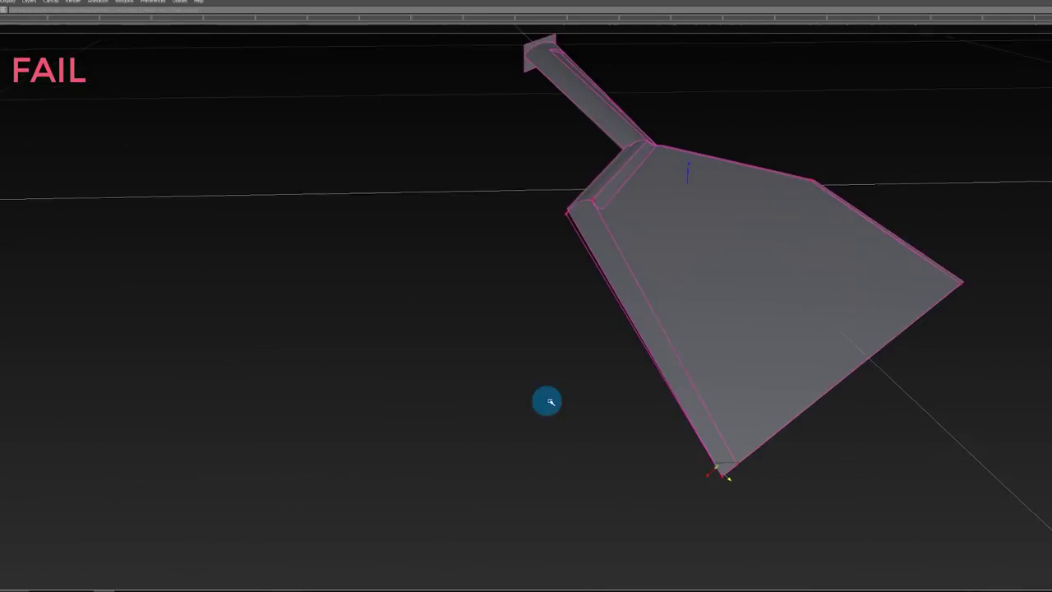
Step: Build a Square surface along the blade's upper edge, bounded by the neck strip's end, the two edge lines and the tip
left_click_drag(549, 401, 618, 167, "alt+shift")
left_click_drag(618, 166, 570, 180, "ctrl+shift")
left_click(602, 264)
right_click_drag(603, 264, 526, 271, "alt+shift")
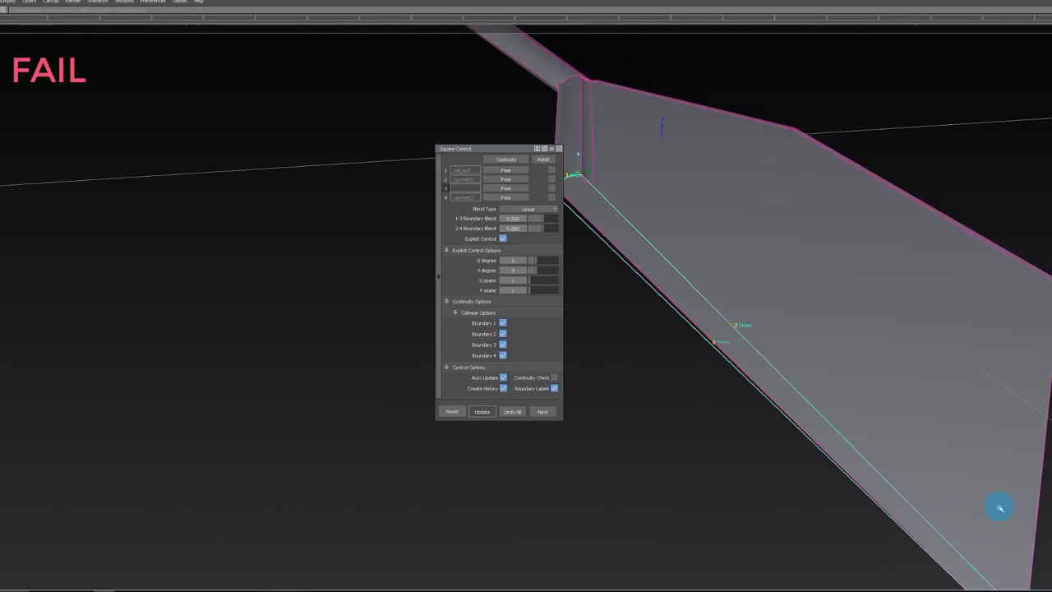
left_click(1001, 508)
left_click_drag(838, 279, 723, 206, "alt+shift")
left_click(559, 148)
left_click_drag(624, 246, 777, 318, "alt+shift")
middle_click_drag(777, 319, 734, 199)
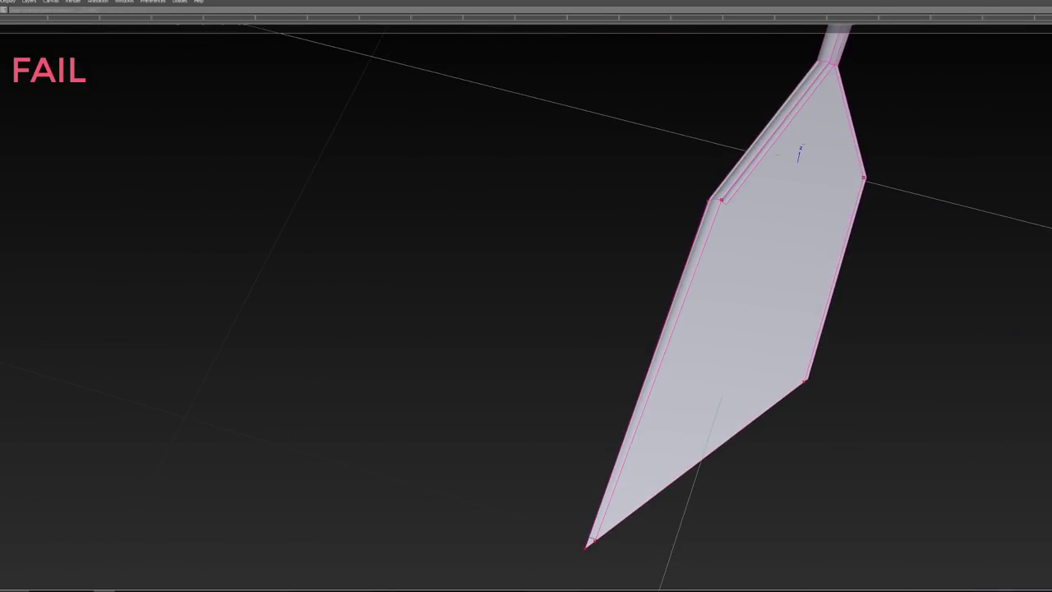
Step: Trim the blade surface back along the inner line of its upper edge, opening a narrow gap beside the curved strip
left_click_drag(734, 198, 772, 148, "alt+shift")
middle_click_drag(772, 148, 773, 109, "alt+shift")
middle_click_drag(710, 318, 707, 171, "alt+shift")
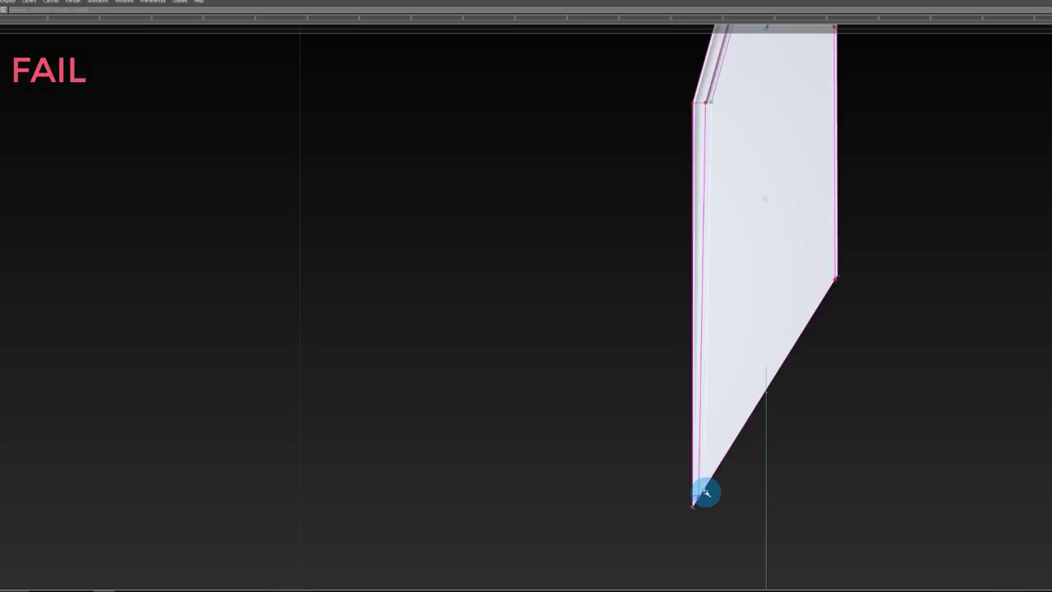
key("ctrl+z")
right_click_drag(791, 254, 733, 289, "alt+shift")
middle_click_drag(733, 289, 707, 370, "alt+shift")
left_click_drag(706, 370, 708, 283, "ctrl+shift")
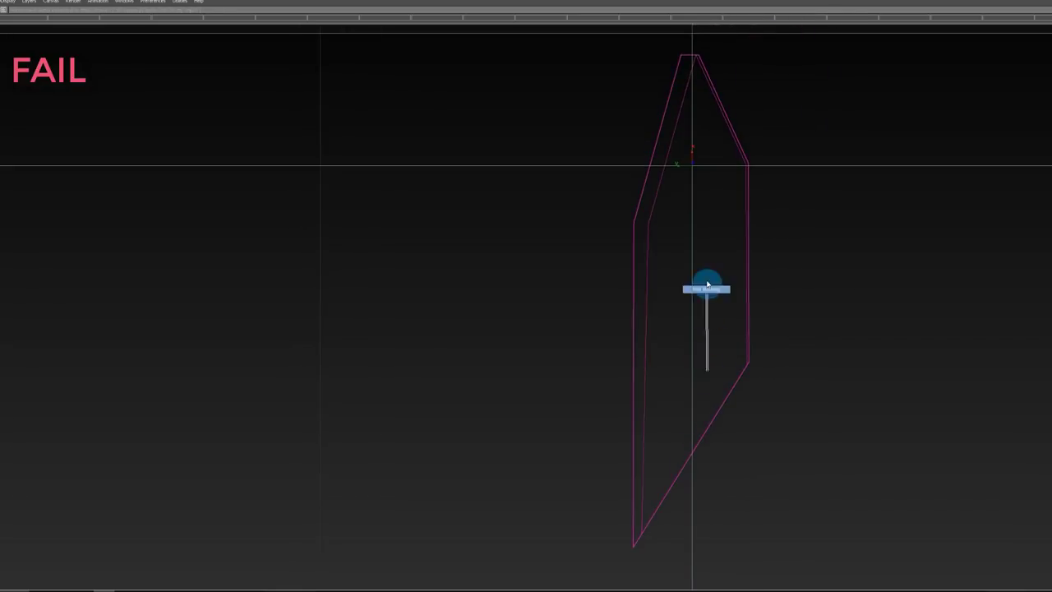
right_click_drag(654, 227, 568, 143, "alt+shift")
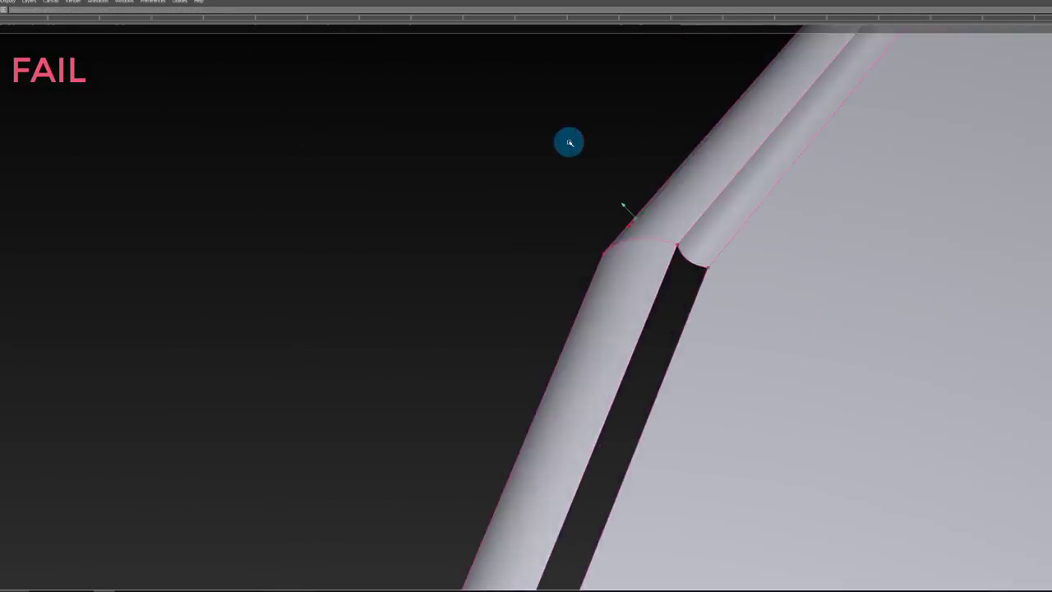
left_click_drag(568, 143, 589, 183, "alt+shift")
right_click_drag(665, 139, 649, 234, "alt+shift")
left_click_drag(649, 234, 699, 268, "alt+shift")
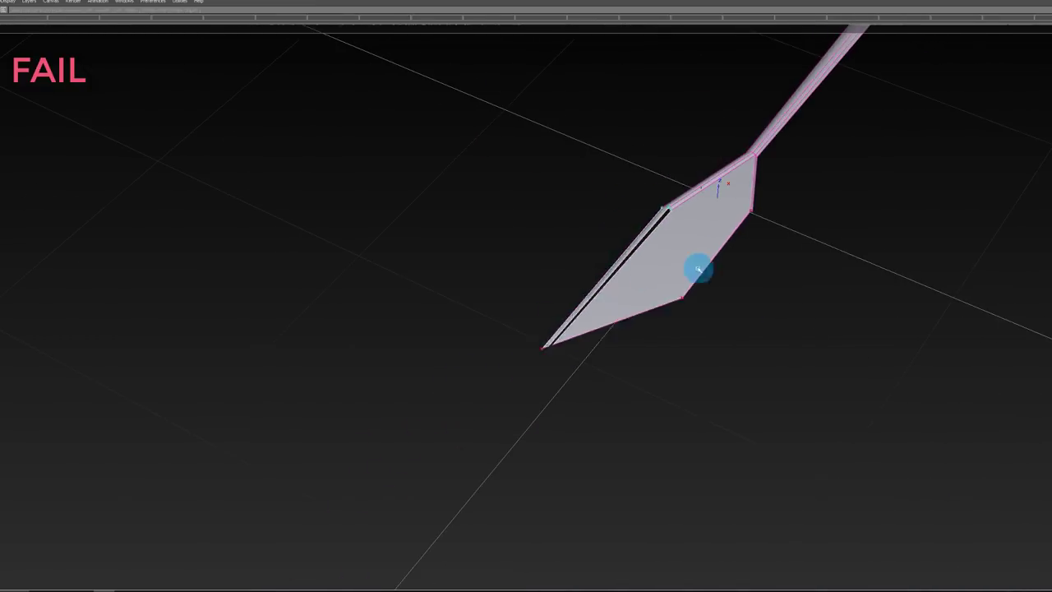
Step: Rebuild the strip along the lower neck edge as a flat surface from the handle joint to the blade corner
right_click_drag(747, 202, 768, 195, "alt+shift")
left_click_drag(768, 196, 799, 197, "alt+shift")
middle_click_drag(799, 198, 738, 234, "alt+shift")
right_click_drag(719, 136, 738, 152, "alt+shift")
left_click_drag(738, 152, 366, 262, "alt+shift")
right_click_drag(366, 261, 425, 174, "alt+shift")
left_click_drag(425, 173, 593, 121, "alt+shift")
left_click(549, 219)
right_click_drag(550, 218, 616, 191, "alt+shift")
middle_click_drag(618, 189, 579, 192)
left_click_drag(580, 192, 1027, 94, "alt+shift")
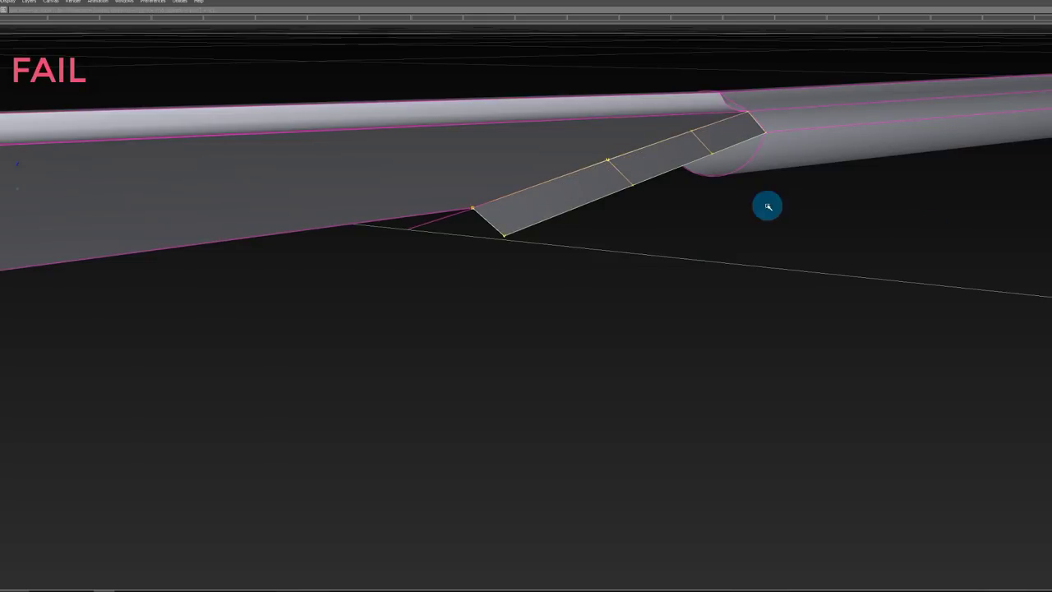
middle_click_drag(694, 212, 806, 213)
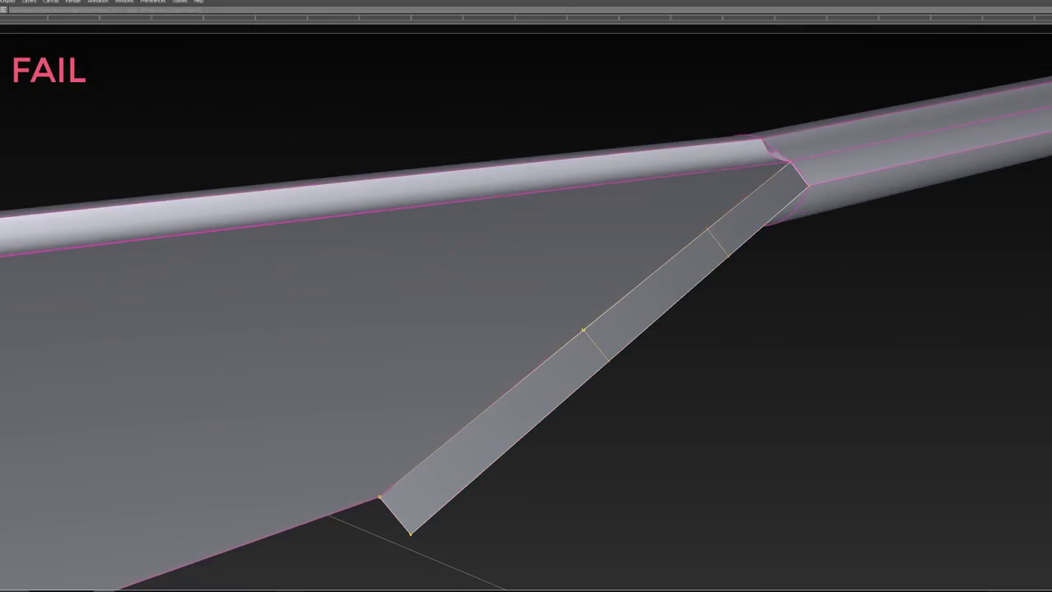
Step: Add a middle row of control points to the lower neck strip and move it outward to give the strip a curved cross-section
left_click_drag(760, 145, 760, 197, "ctrl+shift")
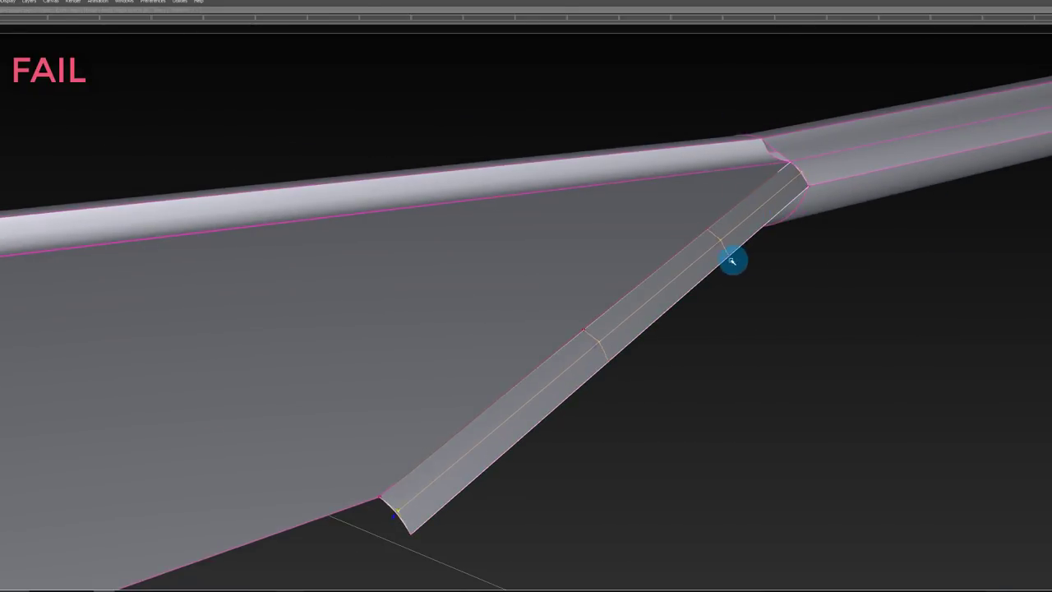
middle_click_drag(734, 253, 883, 247)
left_click_drag(882, 239, 664, 230, "alt+shift")
key("ctrl+z")
left_click(857, 278)
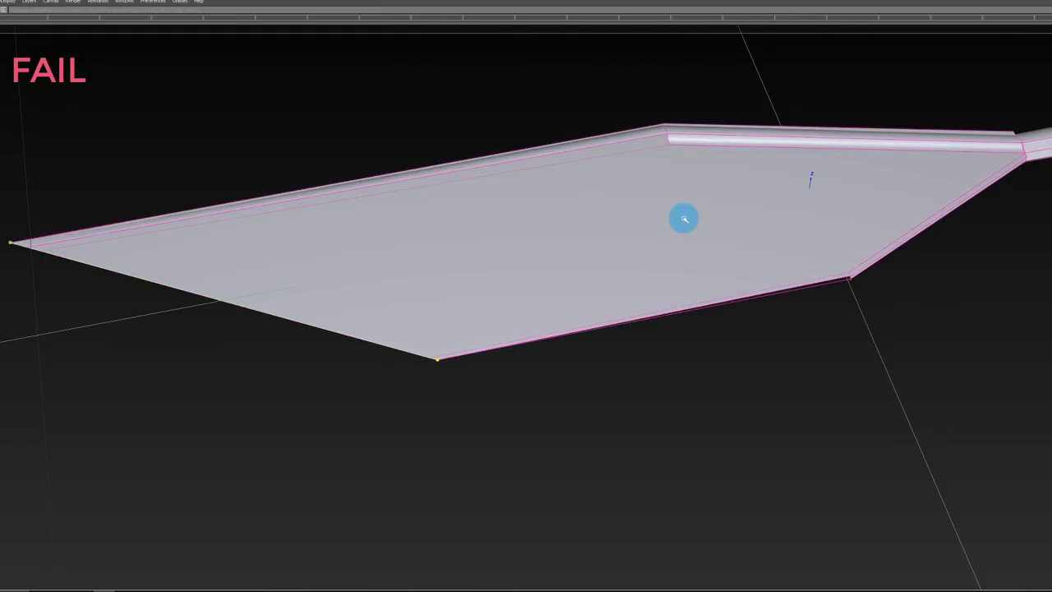
Step: Fill the gap along the blade's lower straight edge with a surface strip continuing from the lower neck strip
left_click_drag(605, 293, 680, 333, "alt+shift")
right_click_drag(681, 333, 902, 264, "alt+shift")
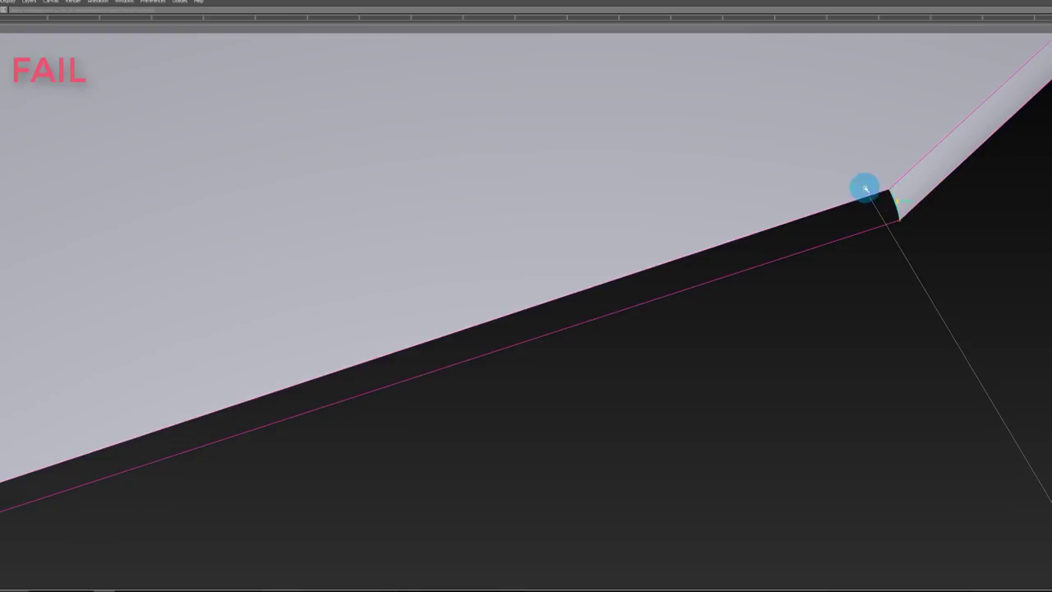
mouse_move(864, 188)
right_mouse_down("alt+shift")
mouse_move(688, 287)
mouse_move(712, 293)
mouse_move(759, 79)
mouse_move(761, 99)
right_mouse_up("alt+shift")
left_click_drag(761, 99, 771, 188, "ctrl+shift")
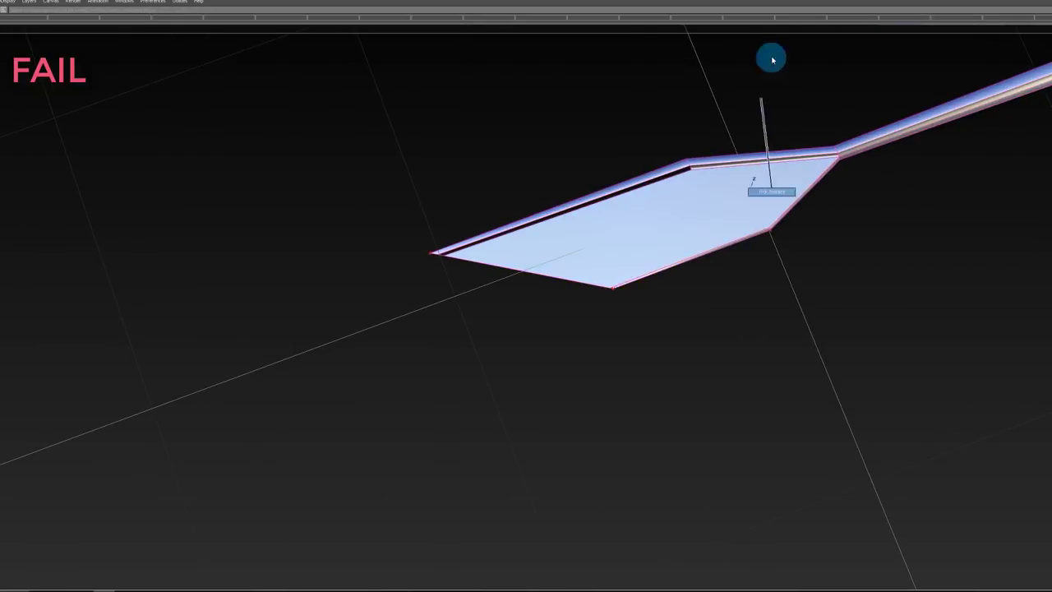
middle_click_drag(902, 95, 737, 230, "alt+shift")
mouse_move(702, 281)
left_mouse_down("alt+shift")
mouse_move(707, 310)
mouse_move(580, 190)
mouse_move(426, 252)
left_mouse_up("alt+shift")
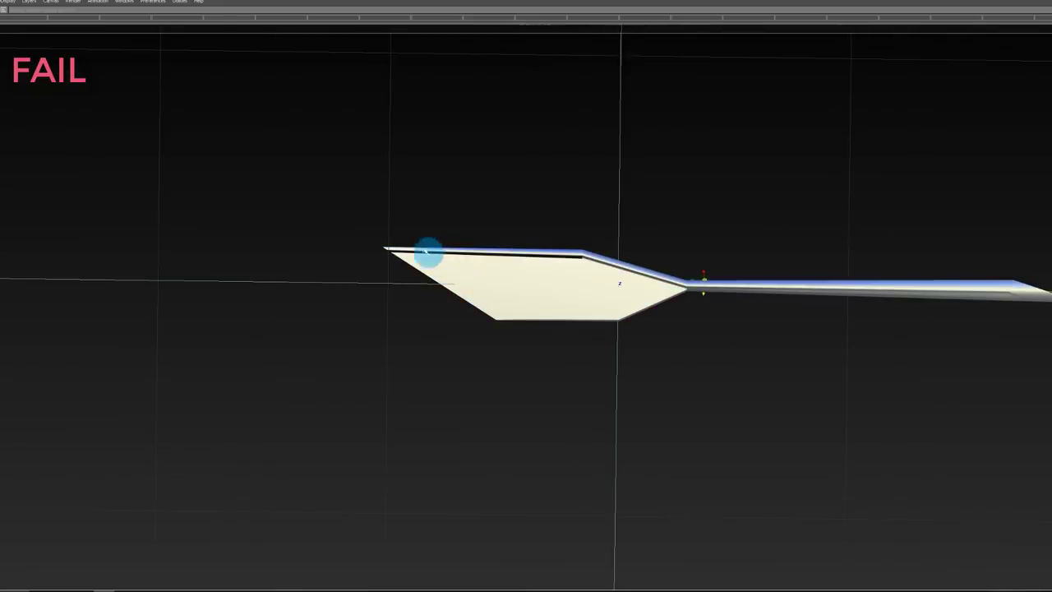
Step: Draw a new inner line on the blade along the upper neck and straight edges, slightly further in than the existing one
right_click_drag(424, 250, 545, 256, "alt+shift")
left_click_drag(545, 256, 909, 206, "alt+shift")
right_click_drag(909, 207, 1010, 162, "alt+shift")
left_click_drag(1010, 162, 868, 189, "alt+shift")
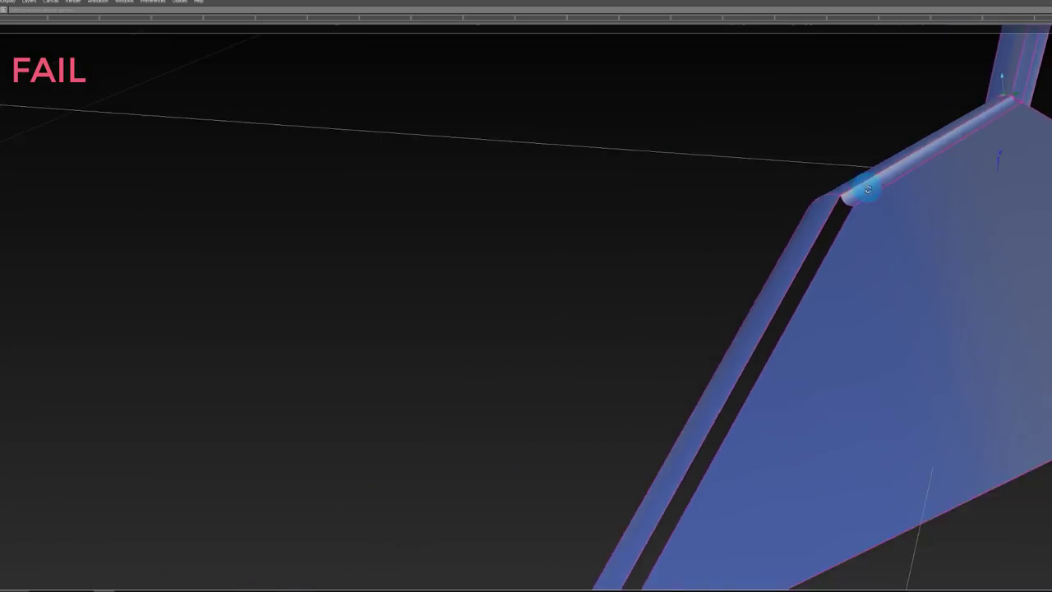
middle_click_drag(868, 190, 535, 299)
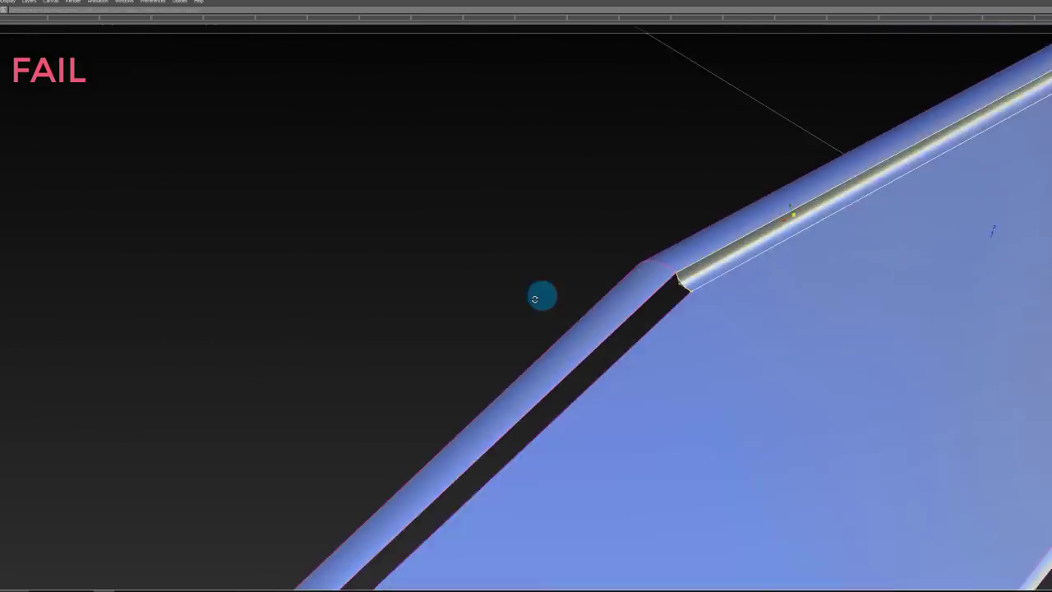
left_click_drag(534, 299, 892, 247, "alt+shift")
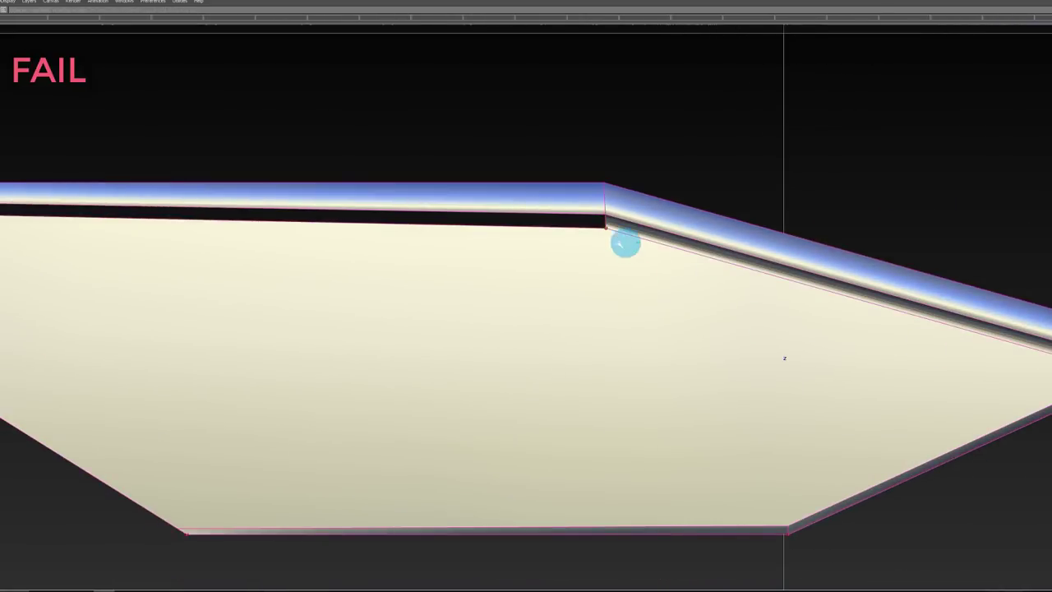
right_click_drag(607, 244, 597, 257, "alt+shift")
middle_click_drag(598, 257, 738, 258, "alt+shift")
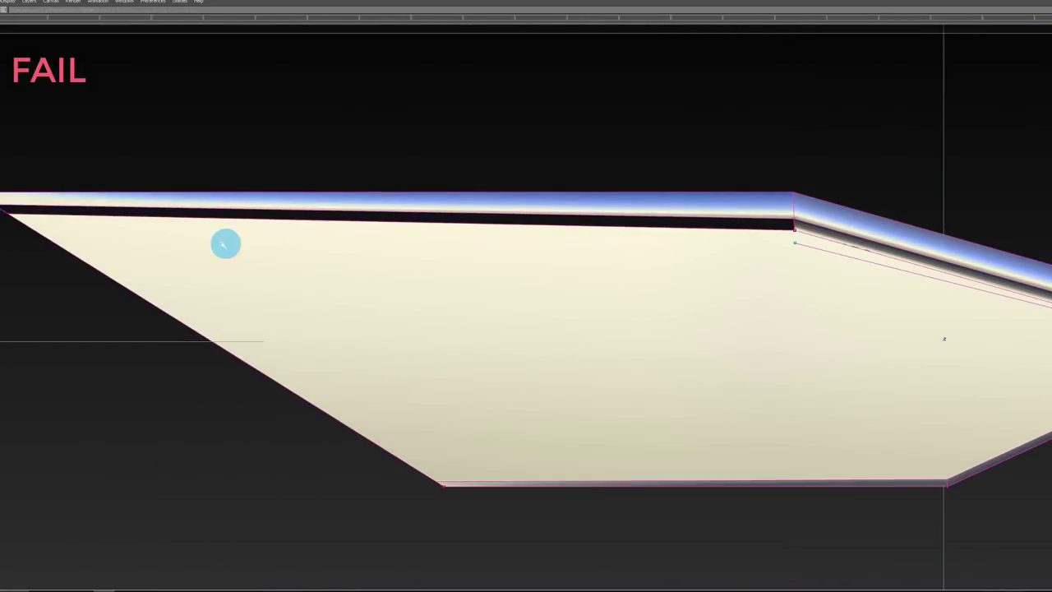
right_click_drag(737, 215, 695, 169, "alt+shift")
left_click_drag(695, 170, 684, 302, "ctrl+shift")
right_click_drag(872, 523, 861, 371, "alt+shift")
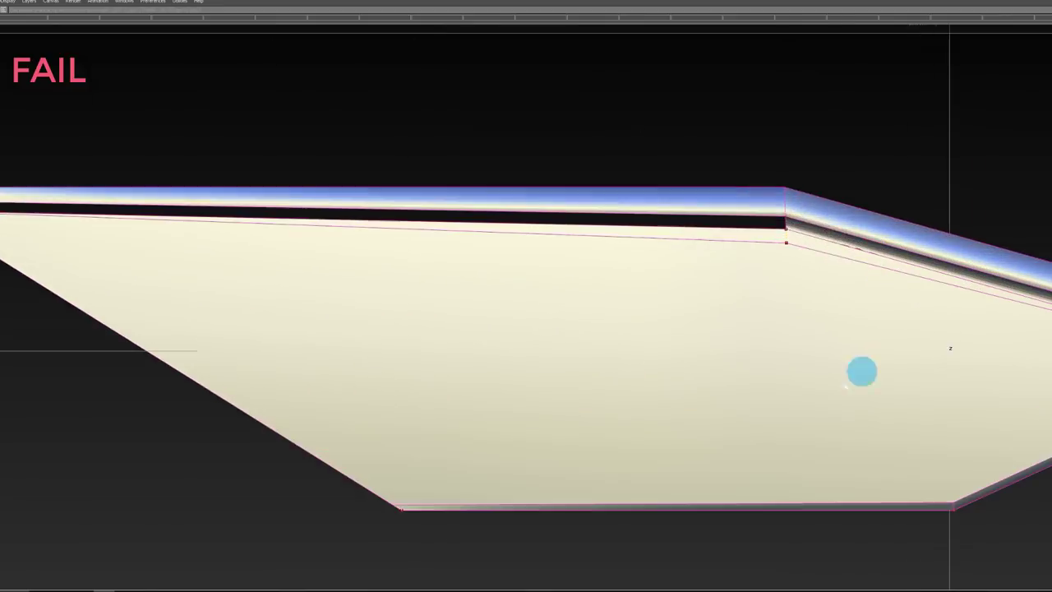
Step: Delete the old inner strip along the upper neck edge and trim the blade surface back to the new inner line
left_click(836, 240)
key("Delete")
key("Return")
left_click(800, 331)
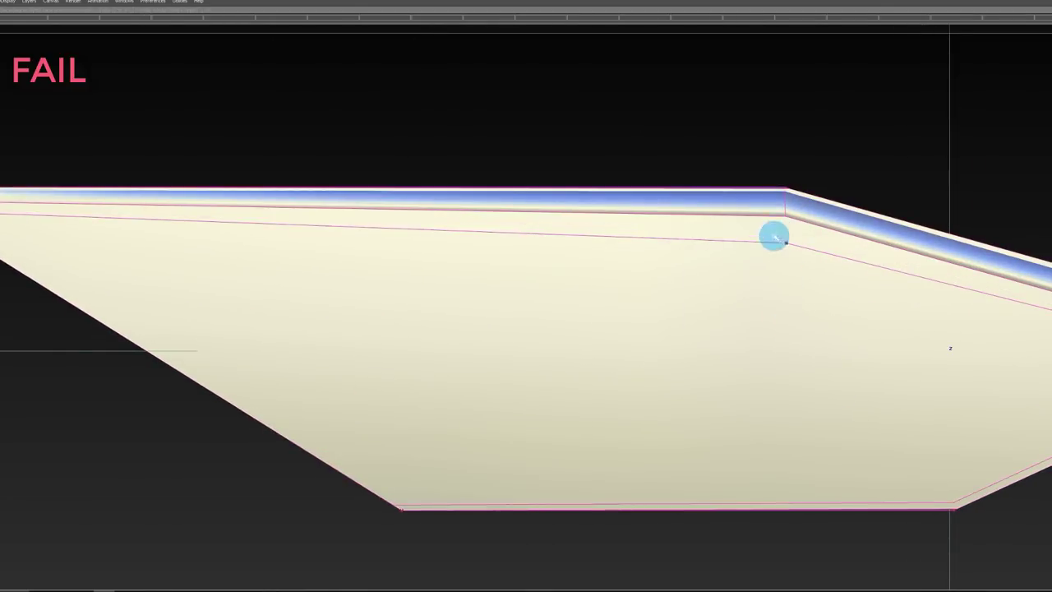
right_click_drag(747, 309, 832, 328, "alt+shift")
left_click_drag(597, 184, 705, 288)
left_click_drag(800, 326, 596, 222, "alt+shift")
right_click_drag(690, 288, 798, 333, "alt+shift")
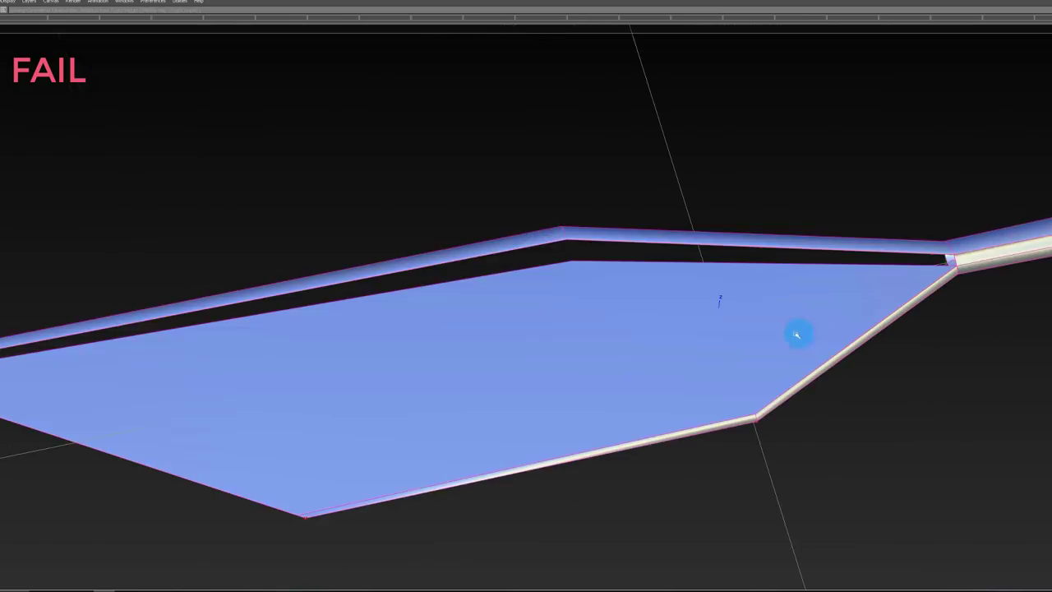
Step: Create a freeform blend between the curved strip and the blade along the straight upper edge, with its start set to Connect Ends
left_click_drag(740, 304, 624, 342, "alt+shift")
right_click_drag(624, 344, 605, 324, "alt+shift")
left_click_drag(606, 324, 590, 307, "alt+shift")
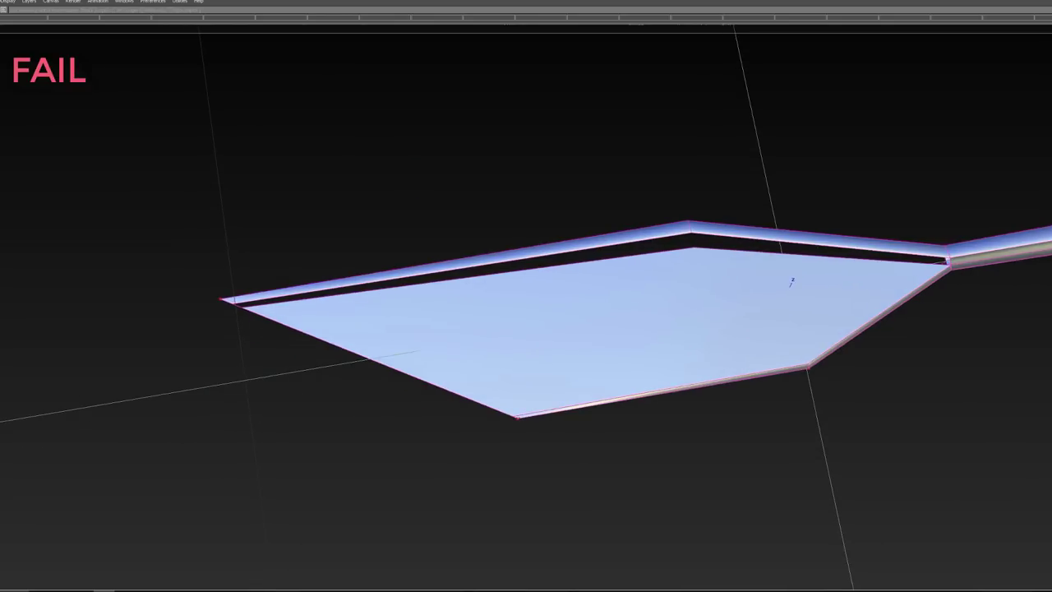
middle_click_drag(709, 215, 626, 306)
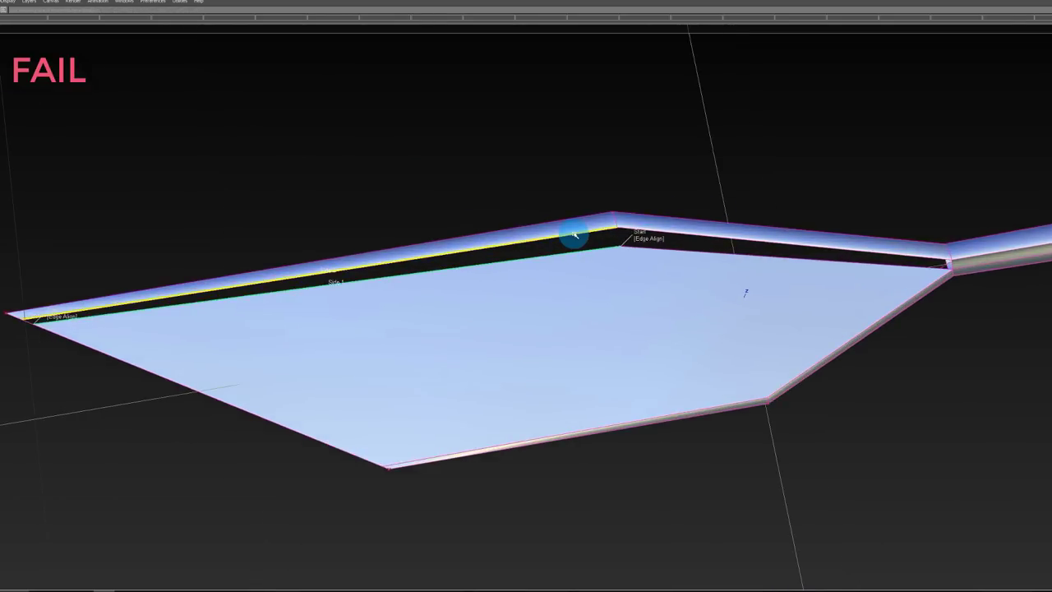
left_click(654, 245)
left_click_drag(653, 245, 629, 267, "alt+shift")
left_click(509, 242)
key("5")
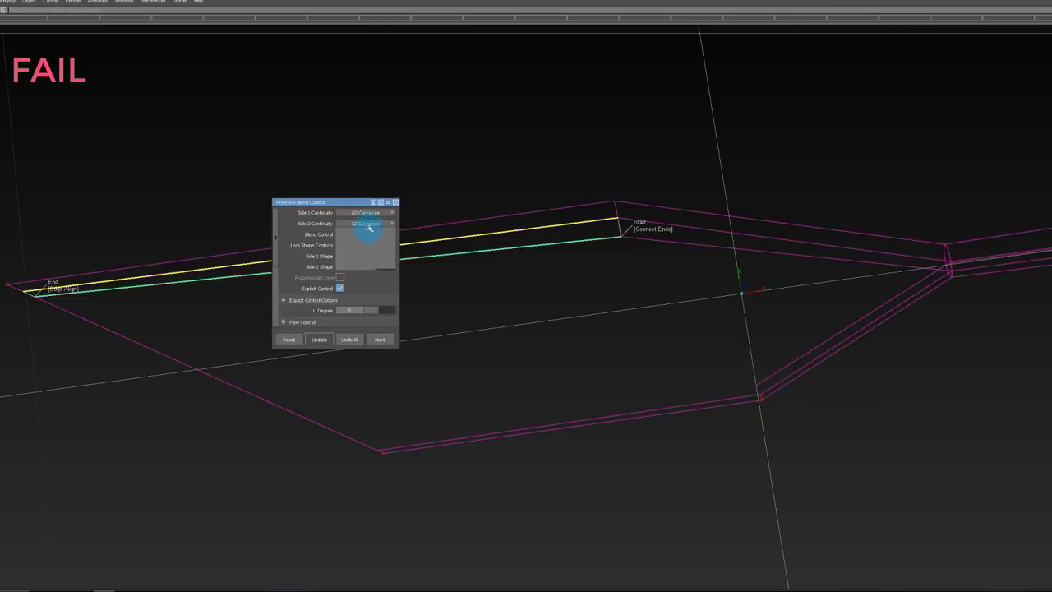
Step: Choose the Side 2 continuity for the straight upper edge's freeform blend and finish the blend surface
left_click(366, 228)
mouse_move(658, 239)
left_mouse_down("alt+shift")
mouse_move(759, 174)
mouse_move(752, 268)
mouse_move(649, 283)
left_mouse_up("alt+shift")
key("5")
right_click_drag(648, 283, 679, 269, "alt+shift")
left_click_drag(679, 269, 652, 247, "alt+shift")
key("6")
mouse_move(653, 247)
left_mouse_down("ctrl+shift")
mouse_move(616, 204)
mouse_move(582, 309)
mouse_move(803, 172)
mouse_move(698, 193)
left_mouse_up("ctrl+shift")
right_click_drag(698, 192, 901, 223, "alt+shift")
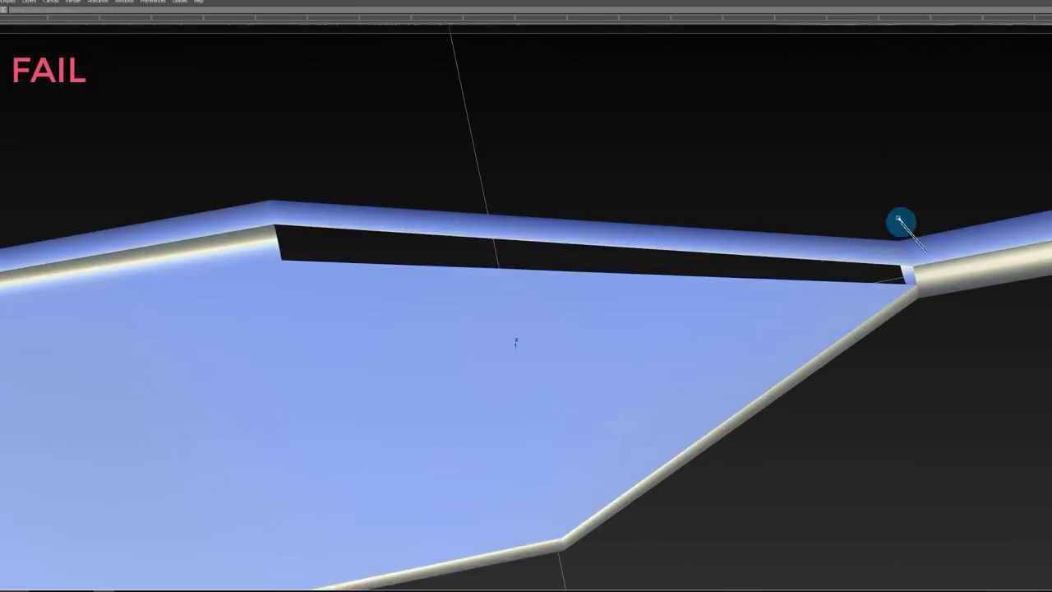
Step: Fill the remaining gap along the upper neck edge with a four-sided surface from the blend's end to the handle joint
left_click_drag(901, 223, 701, 291, "alt+shift")
right_click_drag(702, 291, 650, 284, "alt+shift")
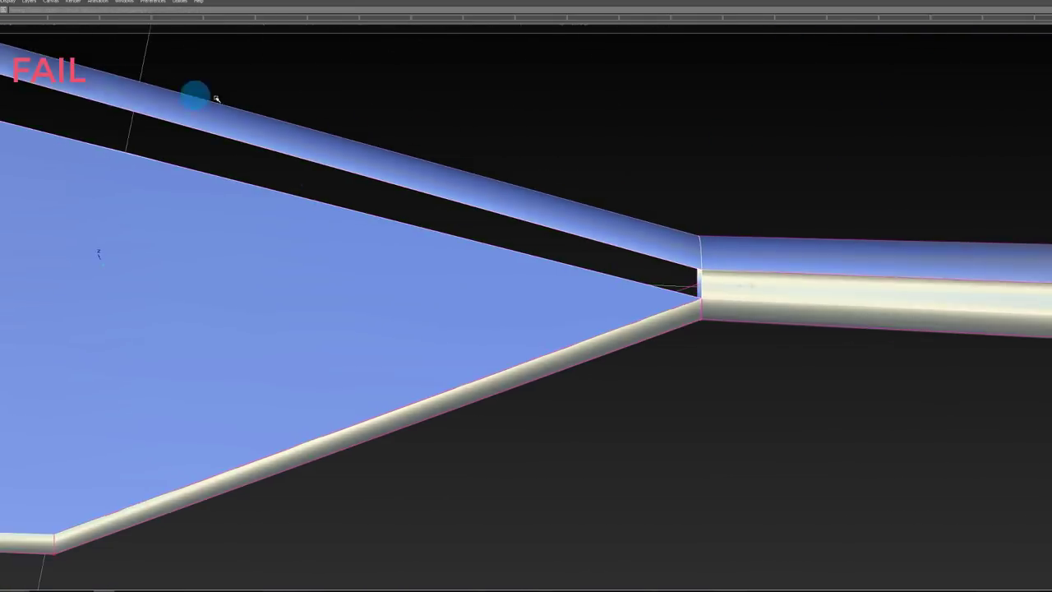
middle_click_drag(200, 96, 617, 134, "alt+shift")
left_click_drag(218, 88, 244, 100)
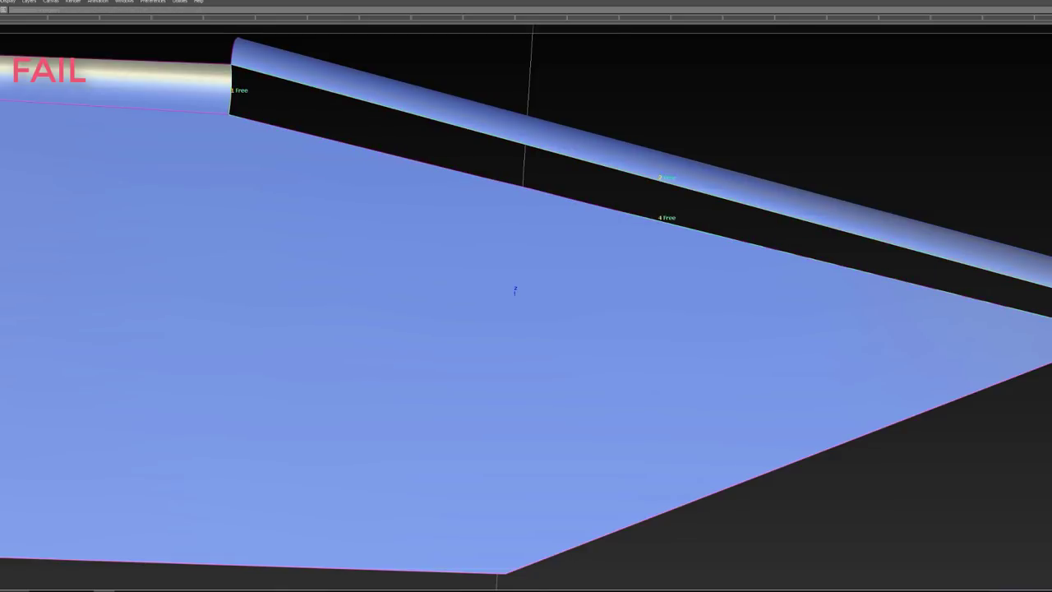
left_click_drag(667, 218, 600, 238, "alt+shift")
right_click_drag(599, 238, 526, 271, "alt+shift")
left_click_drag(892, 328, 913, 289, "alt+shift")
left_click_drag(715, 316, 655, 263, "alt+shift")
right_click_drag(655, 263, 662, 326, "alt+shift")
left_click_drag(663, 326, 695, 286, "alt+shift")
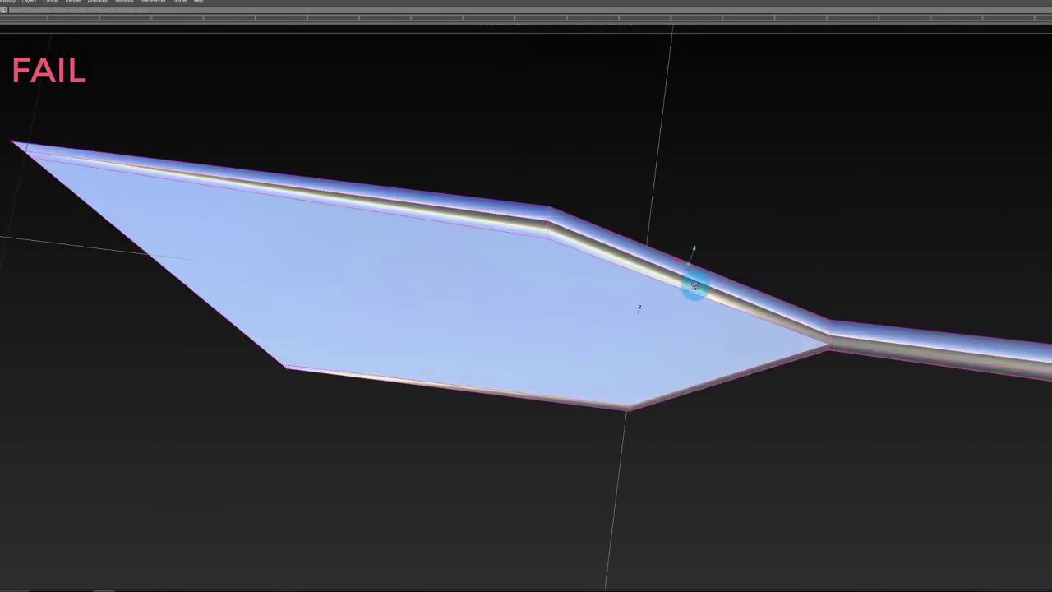
Step: Examine the closed upper and lower blade edges and the handle joint from several angles
middle_click_drag(694, 285, 624, 286)
middle_click_drag(621, 209, 605, 345)
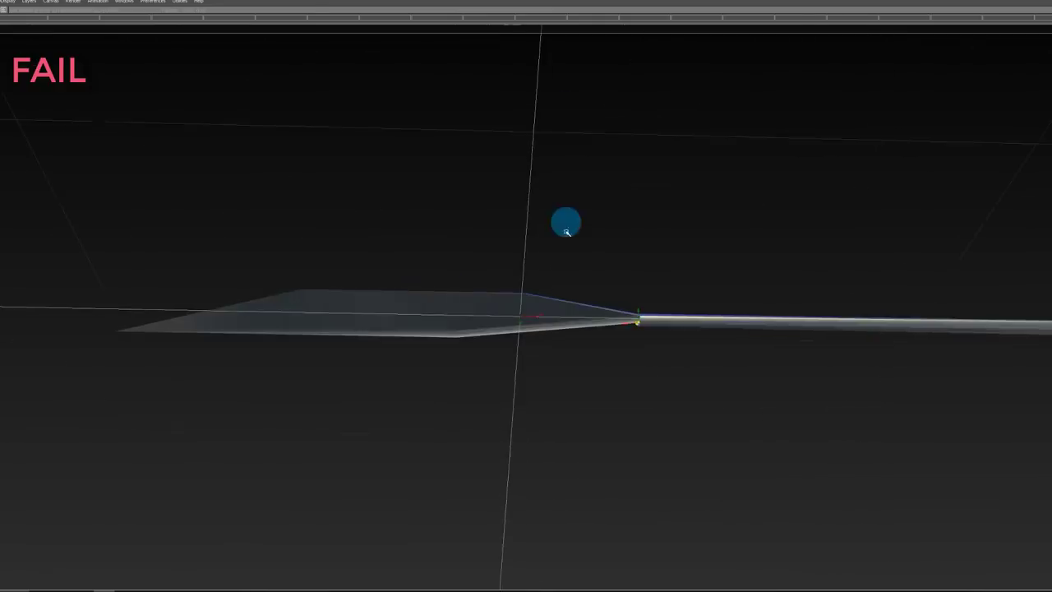
mouse_move(565, 232)
left_mouse_down("alt+shift")
mouse_move(564, 567)
mouse_move(616, 337)
mouse_move(650, 295)
mouse_move(426, 395)
left_mouse_up("alt+shift")
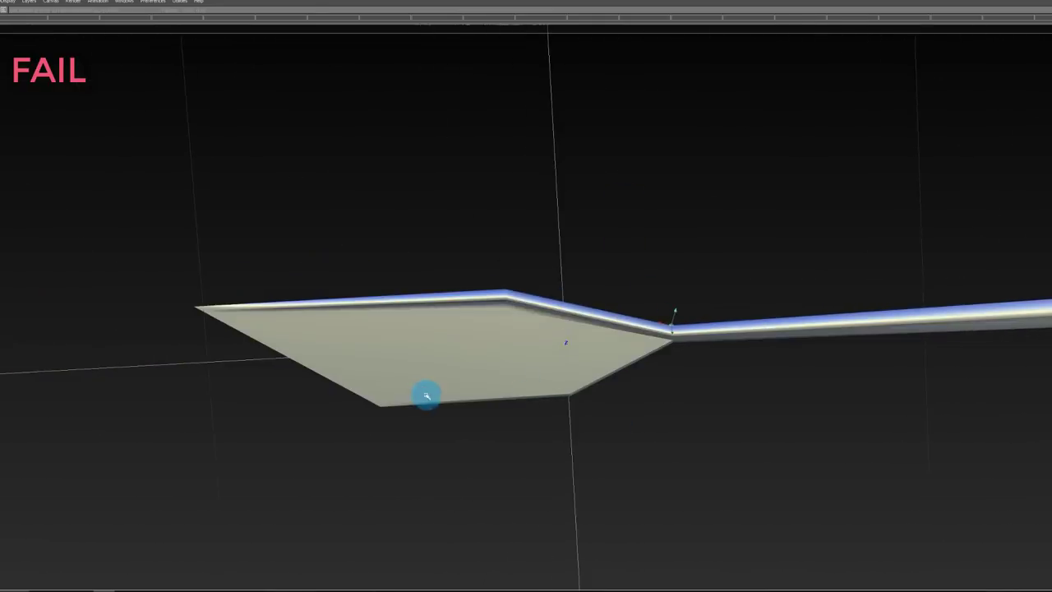
middle_click_drag(427, 396, 436, 146)
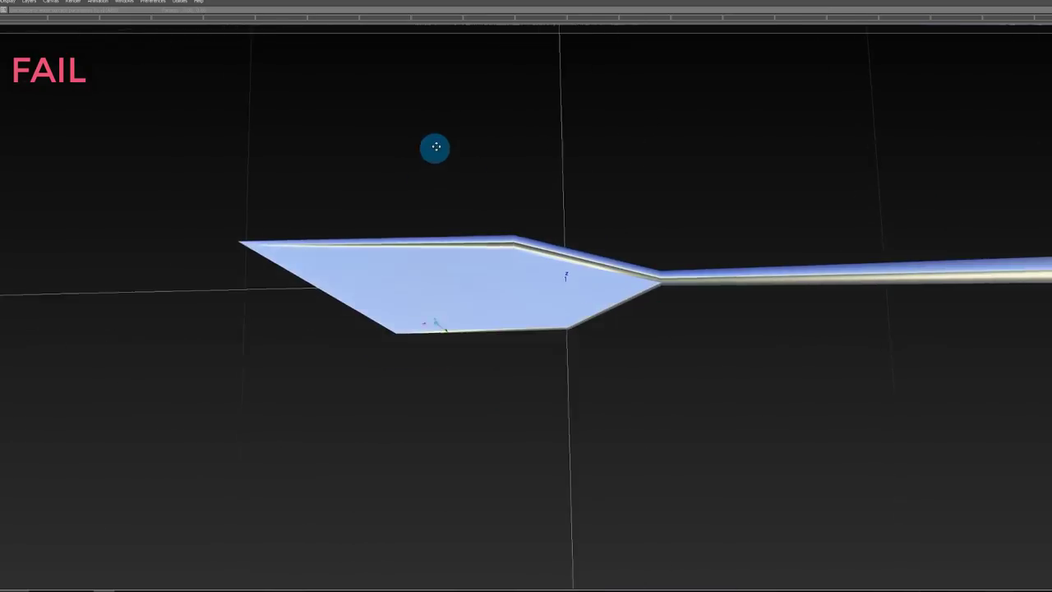
right_click_drag(437, 146, 563, 156, "alt+shift")
left_click_drag(564, 157, 692, 144, "alt+shift")
right_click_drag(691, 144, 618, 258, "alt+shift")
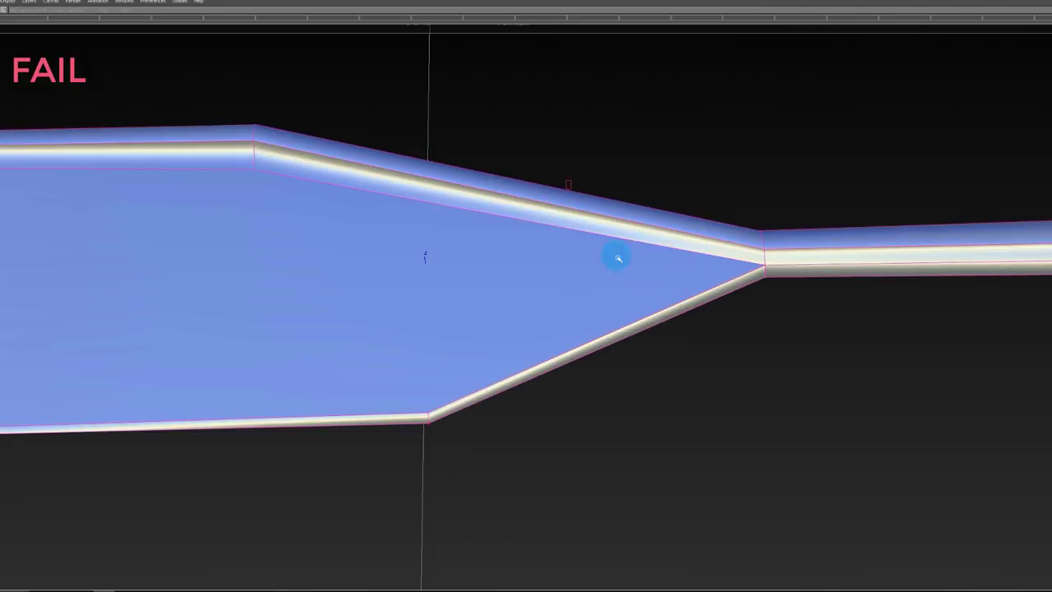
mouse_move(618, 258)
left_mouse_down("alt+shift")
mouse_move(612, 162)
mouse_move(615, 234)
mouse_move(699, 84)
mouse_move(108, 318)
mouse_move(571, 130)
mouse_move(235, 373)
left_mouse_up("alt+shift")
Step: Rebuild the inner upper neck strip with a short cross-section curve placed partway along it
left_click(615, 234)
left_click(196, 231)
mouse_move(477, 217)
left_mouse_down("alt+shift")
mouse_move(489, 279)
mouse_move(547, 164)
mouse_move(567, 330)
mouse_move(573, 219)
mouse_move(584, 237)
mouse_move(584, 219)
mouse_move(584, 267)
mouse_move(593, 157)
mouse_move(321, 107)
mouse_move(582, 270)
mouse_move(807, 256)
left_mouse_up("alt+shift")
mouse_move(808, 257)
middle_mouse_down()
mouse_move(690, 205)
mouse_move(672, 314)
mouse_move(605, 185)
mouse_move(930, 212)
mouse_move(383, 461)
mouse_move(617, 183)
mouse_move(677, 240)
mouse_move(564, 312)
mouse_move(571, 266)
mouse_move(353, 146)
mouse_move(662, 239)
mouse_move(505, 277)
mouse_move(519, 274)
mouse_move(432, 281)
middle_mouse_up()
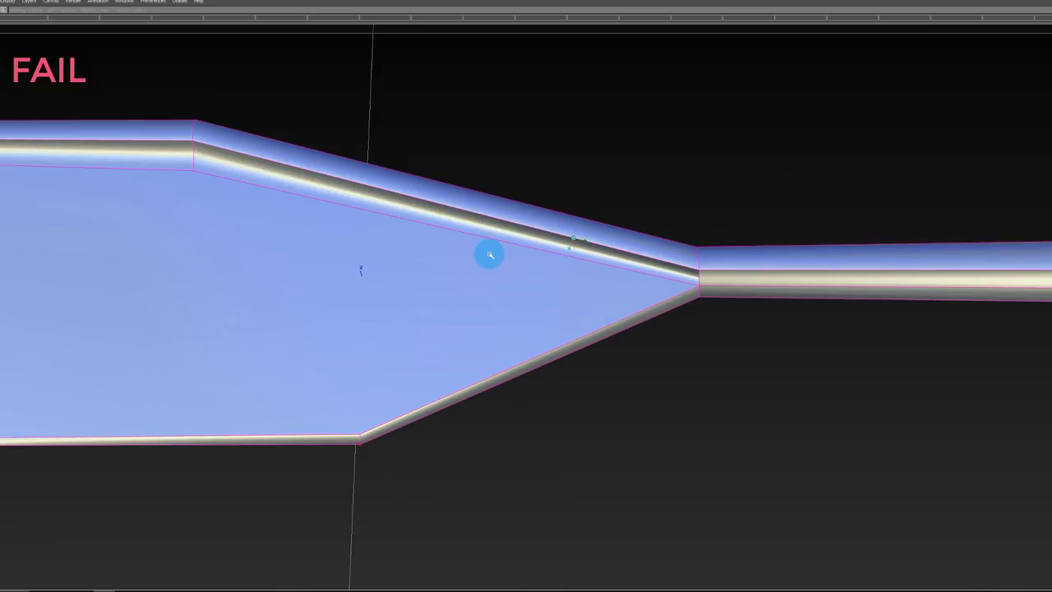
Step: Try to divide the blade with a straight line across it at the lower neck corner, separating the triangular neck part
mouse_move(289, 231)
left_mouse_down("alt+shift")
mouse_move(495, 305)
mouse_move(402, 125)
left_mouse_up("alt+shift")
key("1")
key("0")
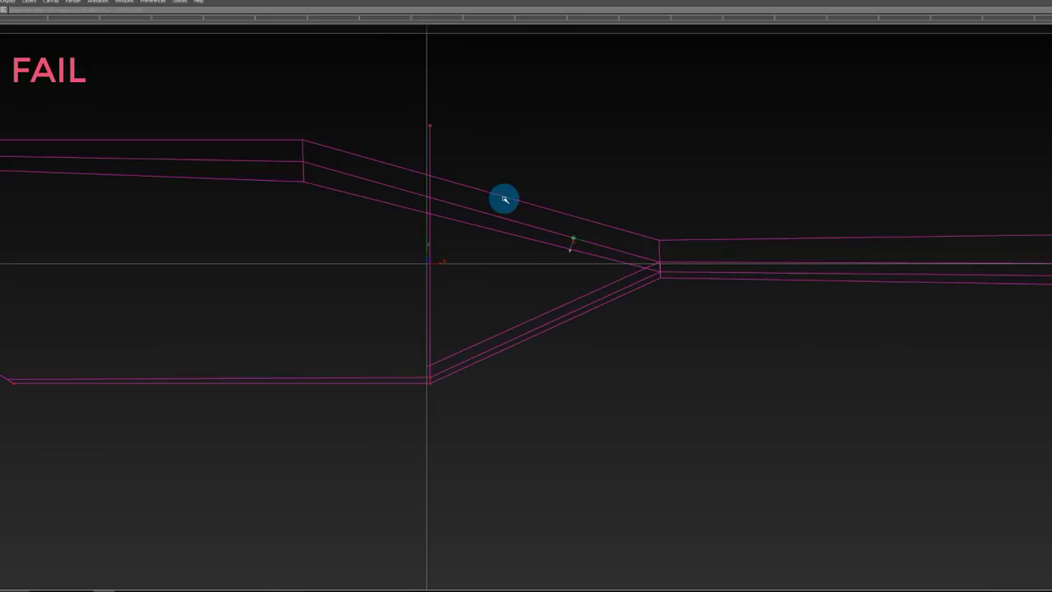
right_click_drag(502, 197, 495, 274, "alt+shift")
left_click_drag(453, 197, 452, 297, "ctrl+shift")
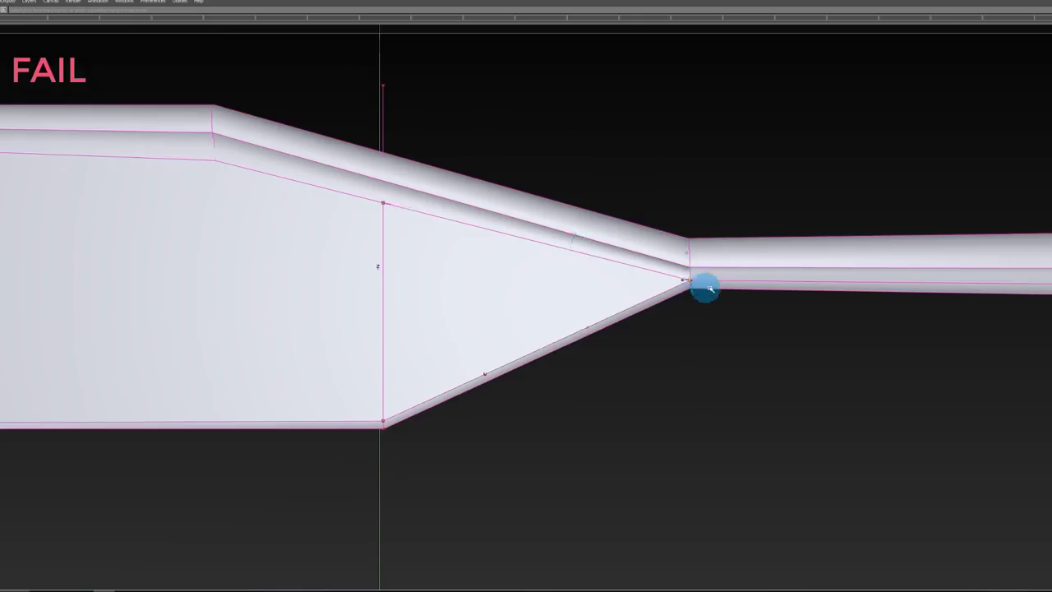
mouse_move(700, 287)
left_mouse_down("alt+shift")
mouse_move(627, 231)
mouse_move(508, 286)
mouse_move(535, 297)
left_mouse_up("alt+shift")
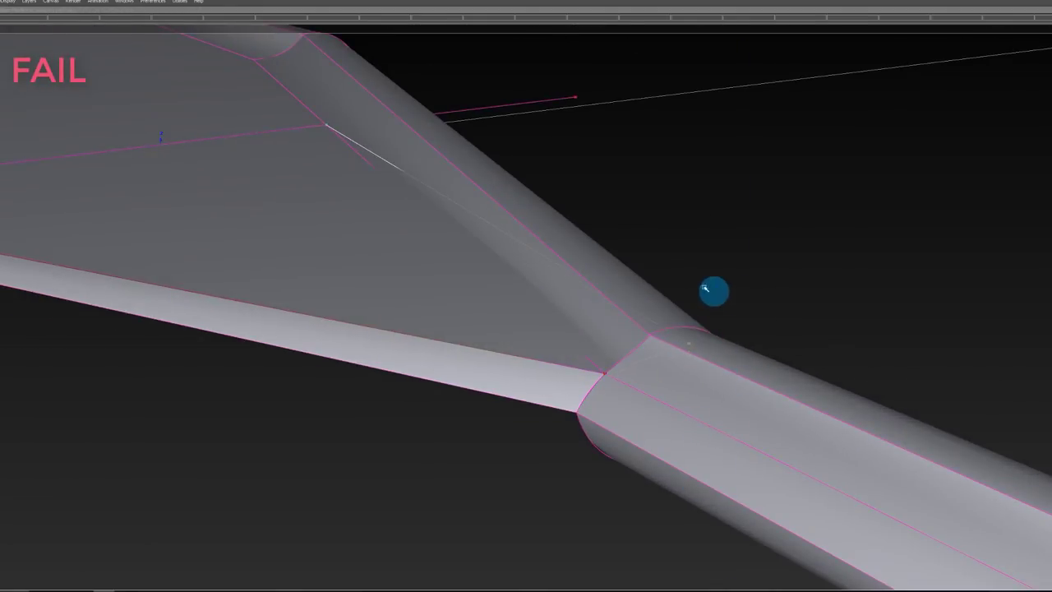
left_click_drag(575, 253, 585, 352, "alt+shift")
mouse_move(584, 351)
left_mouse_down("ctrl+shift")
mouse_move(585, 289)
mouse_move(602, 337)
left_mouse_up("ctrl+shift")
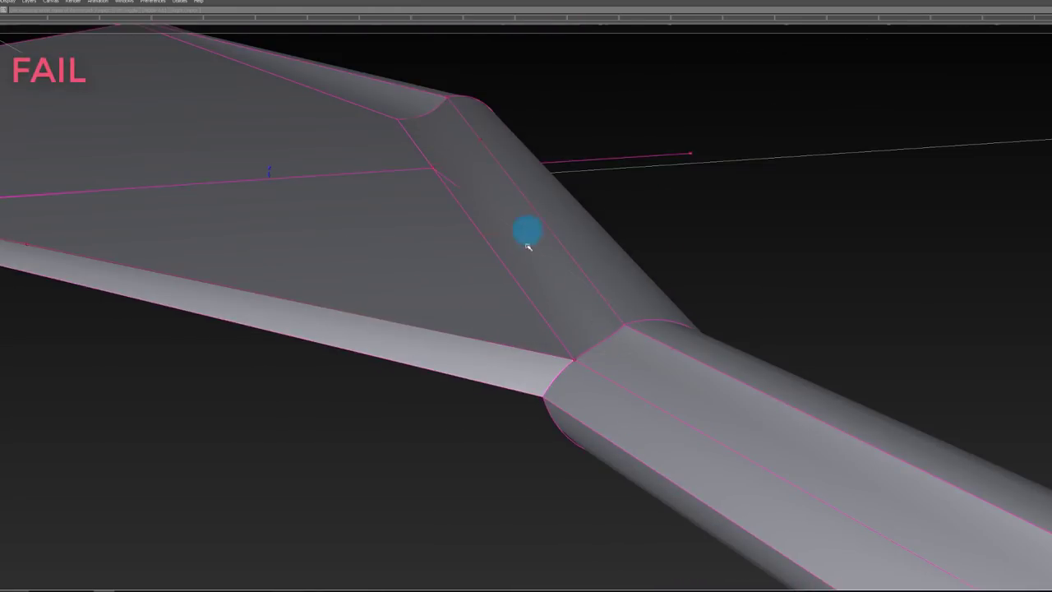
mouse_move(528, 245)
left_mouse_down("alt+shift")
mouse_move(512, 192)
mouse_move(460, 252)
mouse_move(362, 326)
left_mouse_up("alt+shift")
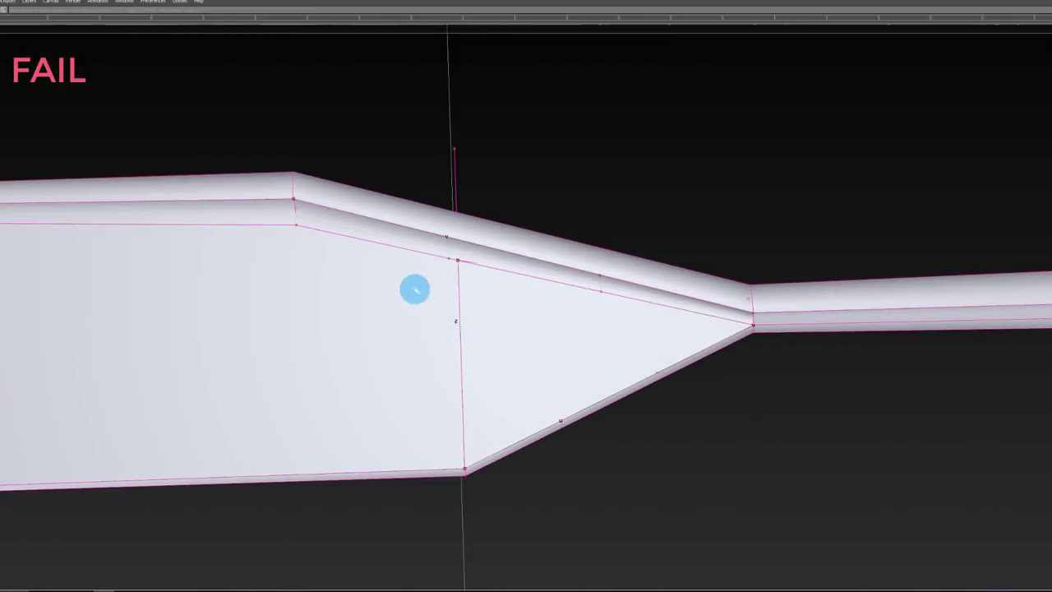
Step: Delete the straight dividing line across the blade at the lower neck corner
left_click(491, 319)
left_click(363, 399)
left_click(452, 239)
key("Delete")
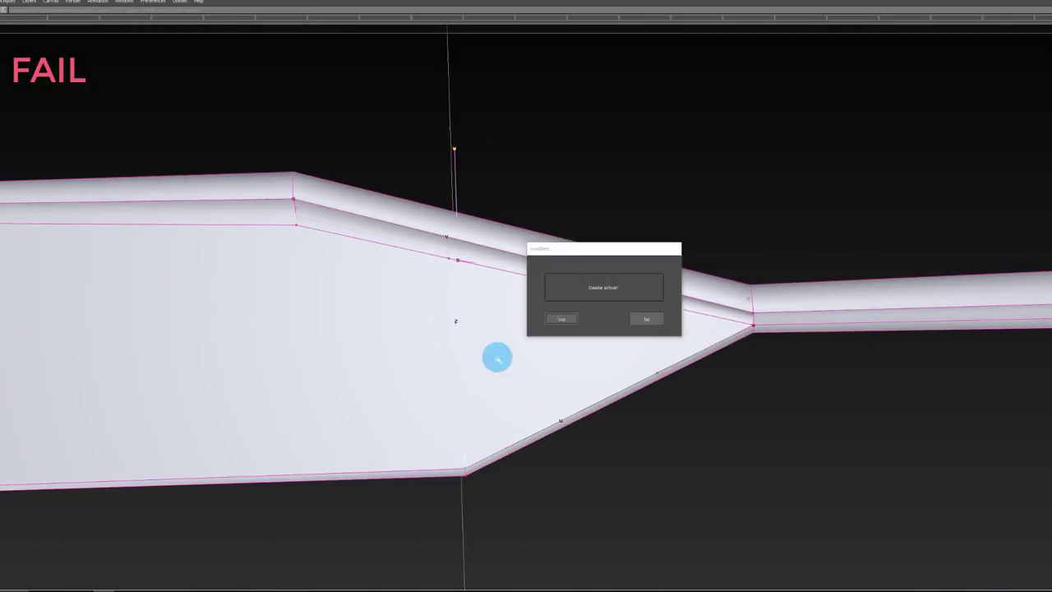
key("Return")
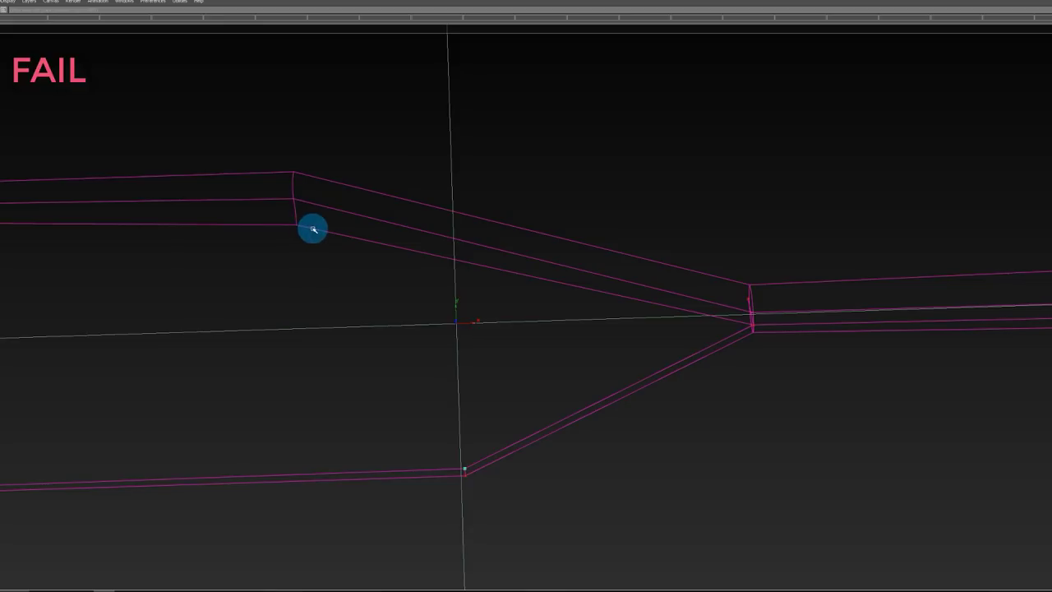
Step: Draw a diagonal line across the blade between the upper and lower neck corners and isolate the lines around the triangular neck area
left_click(751, 305)
left_click(367, 327)
key("alt+h")
left_click(518, 350)
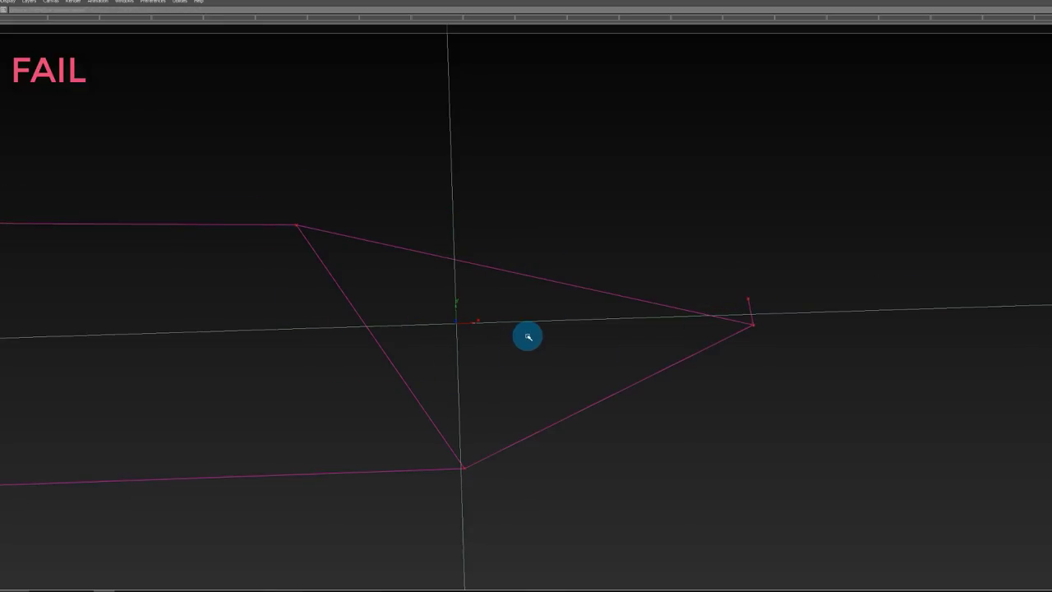
Step: Redraw the upper inner neck line from the blade corner to a higher point on the handle joint, and mark the joint's lower point
left_click_drag(533, 378, 529, 270, "ctrl+shift")
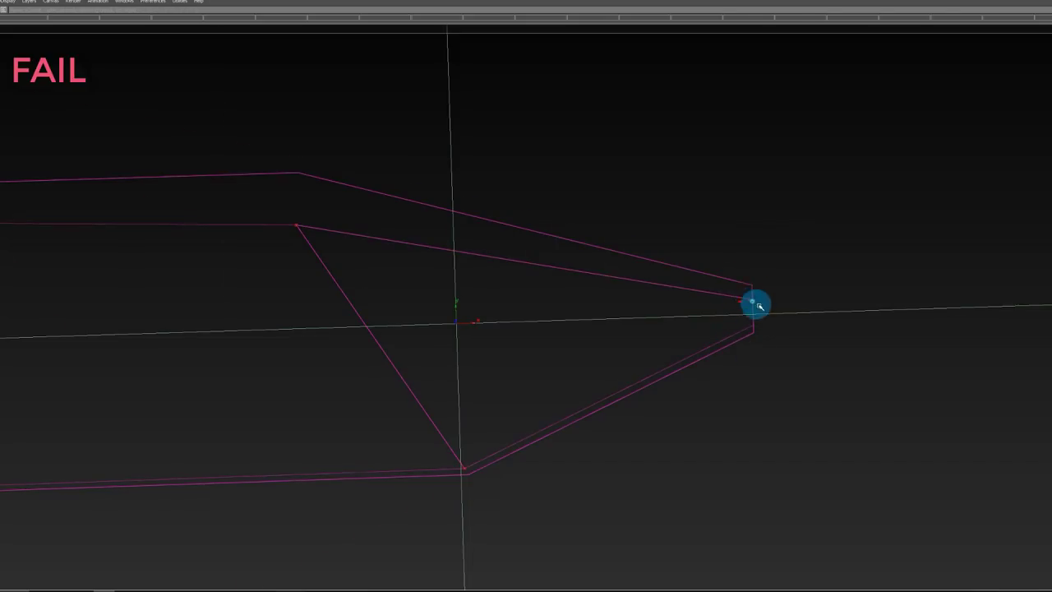
mouse_move(759, 306)
right_mouse_down("alt+shift")
mouse_move(830, 304)
mouse_move(690, 303)
mouse_move(758, 299)
right_mouse_up("alt+shift")
right_click_drag(849, 297, 836, 363, "alt+shift")
middle_click_drag(727, 363, 838, 363, "alt+shift")
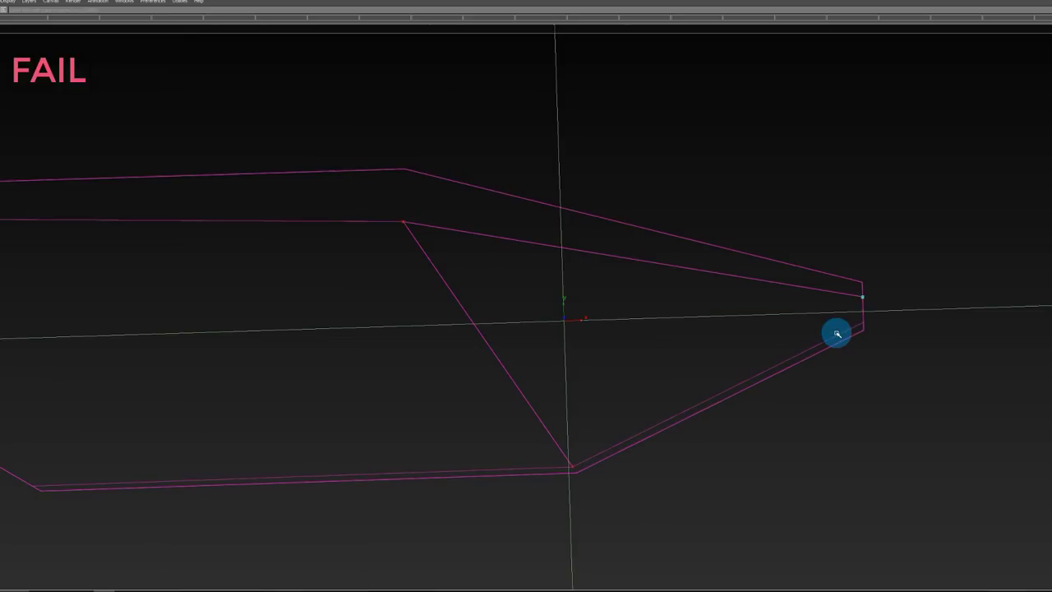
right_click_drag(751, 238, 752, 280, "alt+shift")
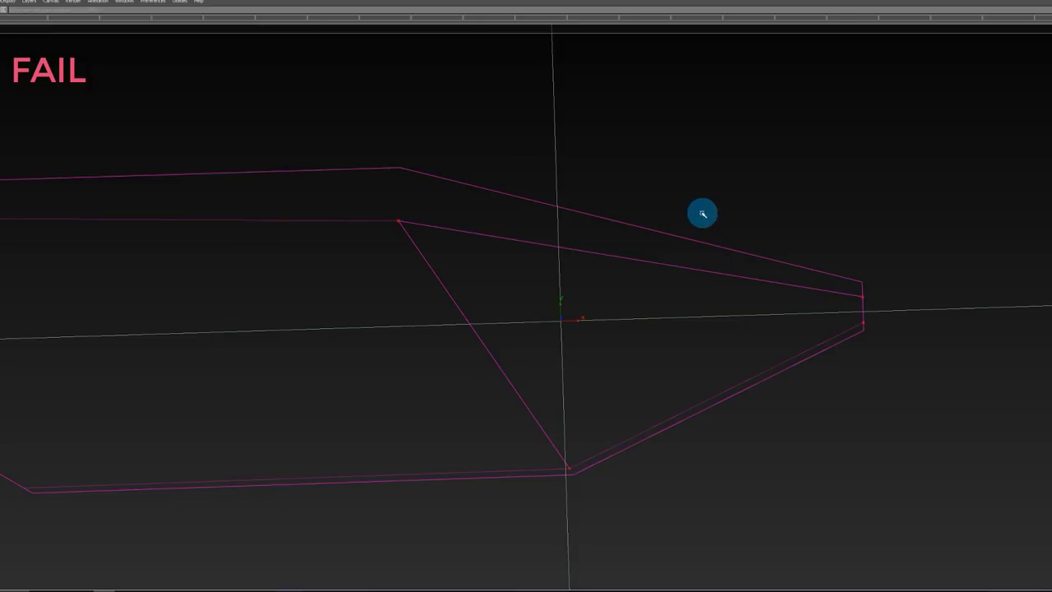
mouse_move(702, 214)
left_mouse_down("alt+shift")
mouse_move(687, 107)
mouse_move(694, 189)
left_mouse_up("alt+shift")
left_click_drag(721, 347, 720, 317, "ctrl+shift")
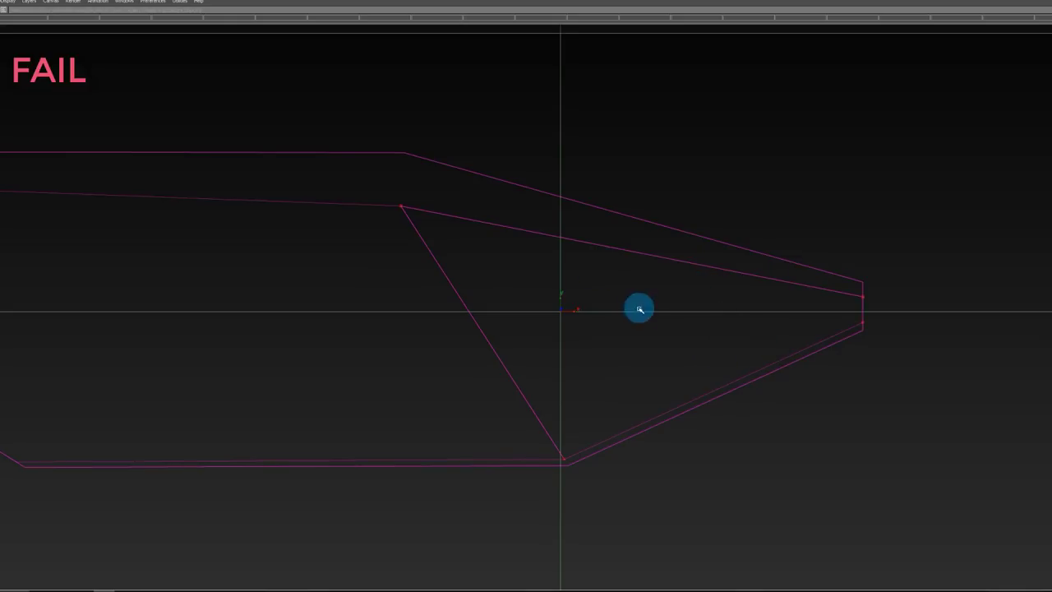
Step: Adjust the upper neck line's end point at the handle joint, check it against the surrounding surfaces, and undo the last two changes
left_click_drag(780, 324, 926, 277, "alt+shift")
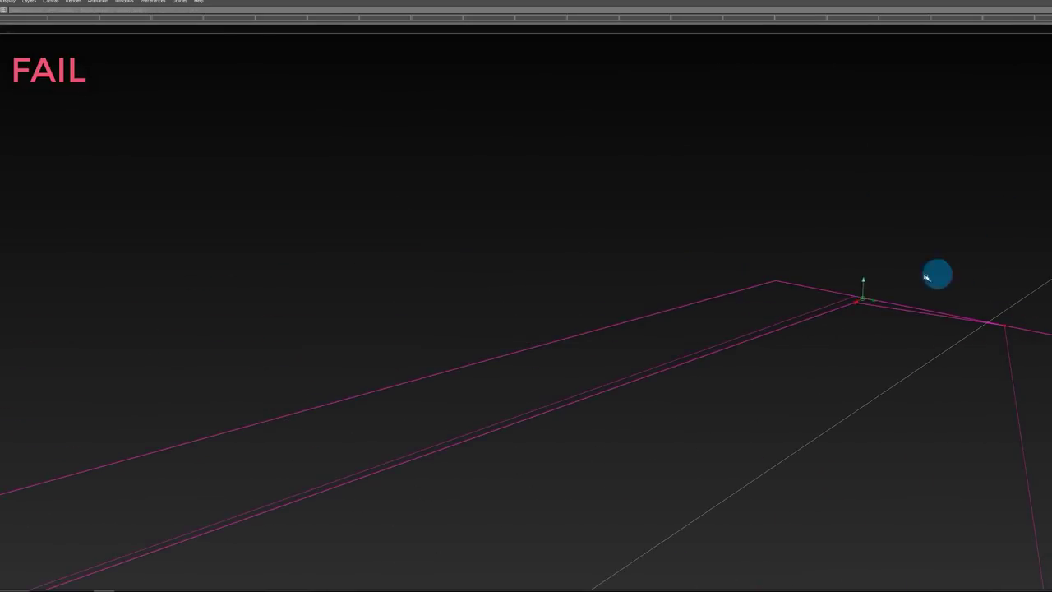
mouse_move(854, 302)
left_mouse_down()
mouse_move(888, 242)
mouse_move(761, 269)
left_mouse_up()
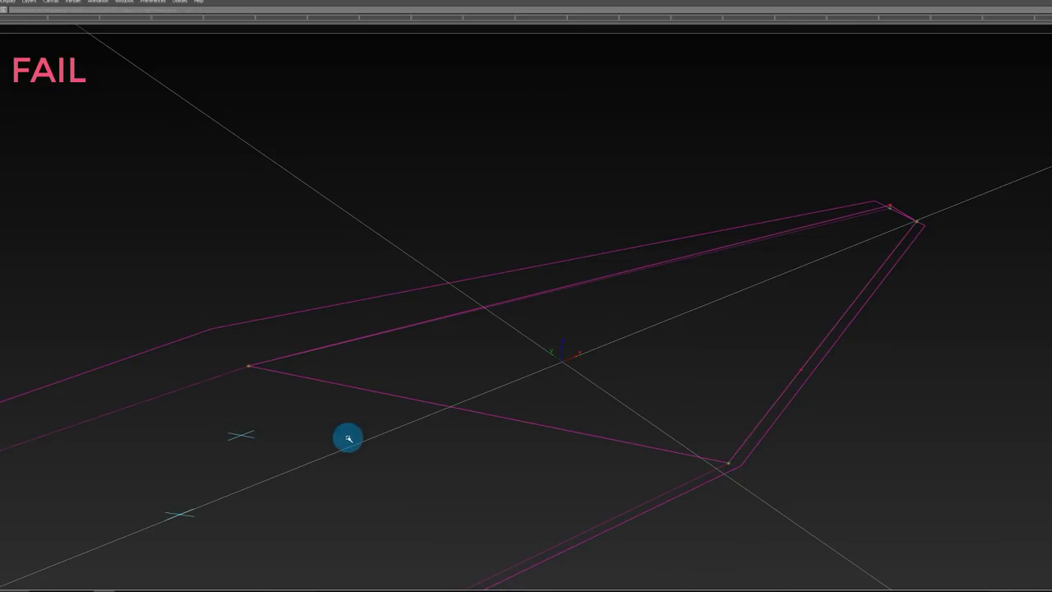
left_click_drag(768, 233, 785, 167, "alt+shift")
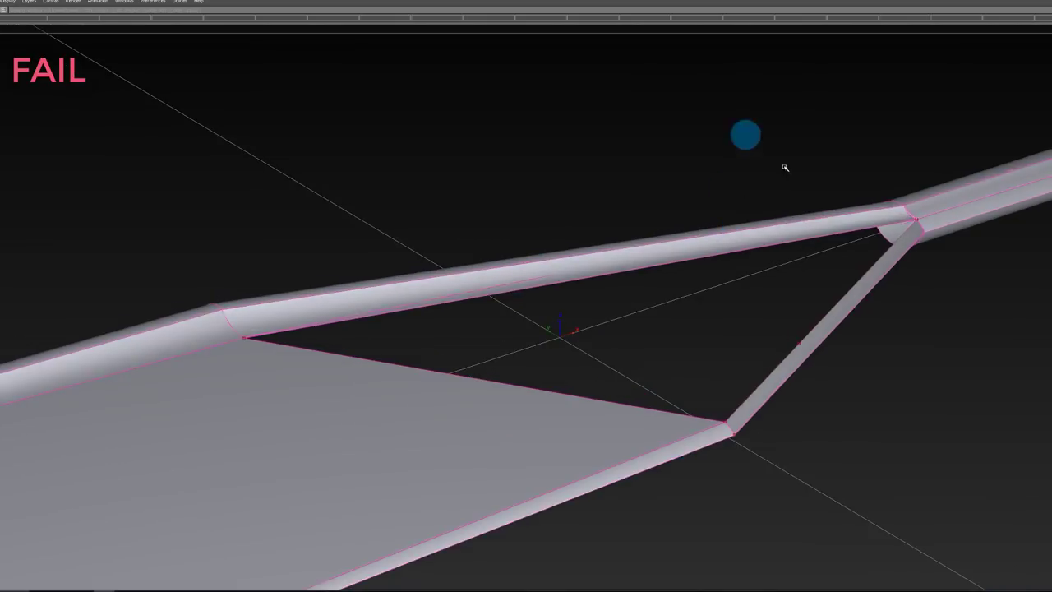
key("ctrl+z")
key("ctrl+z")
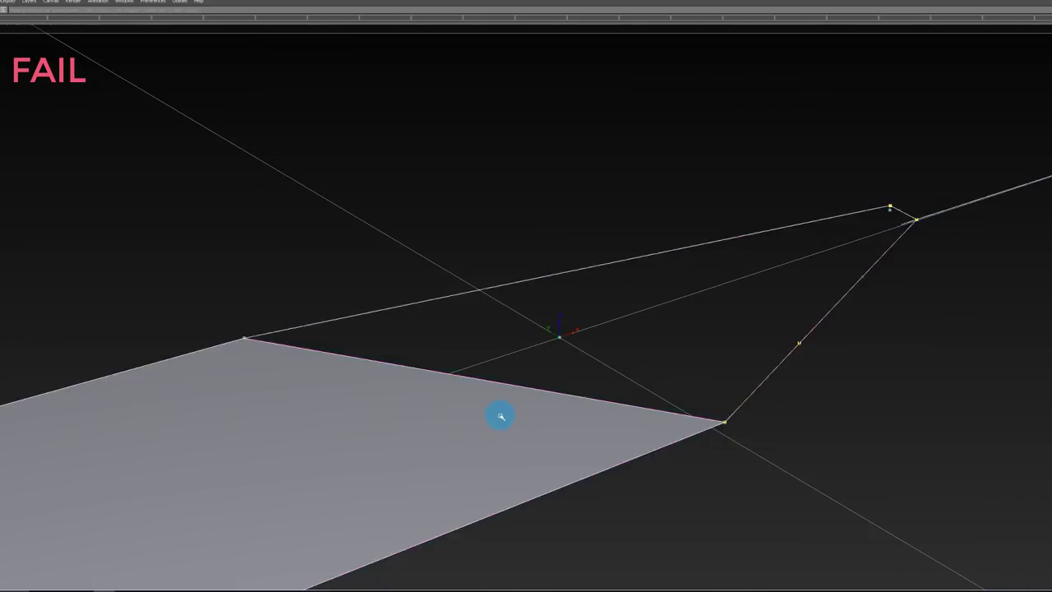
Step: Build a four-sided Square surface over the triangular neck area from the blade's diagonal edge, the upper and lower neck lines, and the short joint line
mouse_move(1051, 164)
left_mouse_down("alt+shift")
mouse_move(1051, 246)
mouse_move(987, 223)
left_mouse_up("alt+shift")
left_click_drag(975, 122, 1042, 210)
left_click(2, 1)
left_click(12, 33)
mouse_move(581, 99)
left_mouse_down("alt+shift")
mouse_move(792, 40)
mouse_move(742, 193)
left_mouse_up("alt+shift")
left_click(662, 364)
left_click(876, 209)
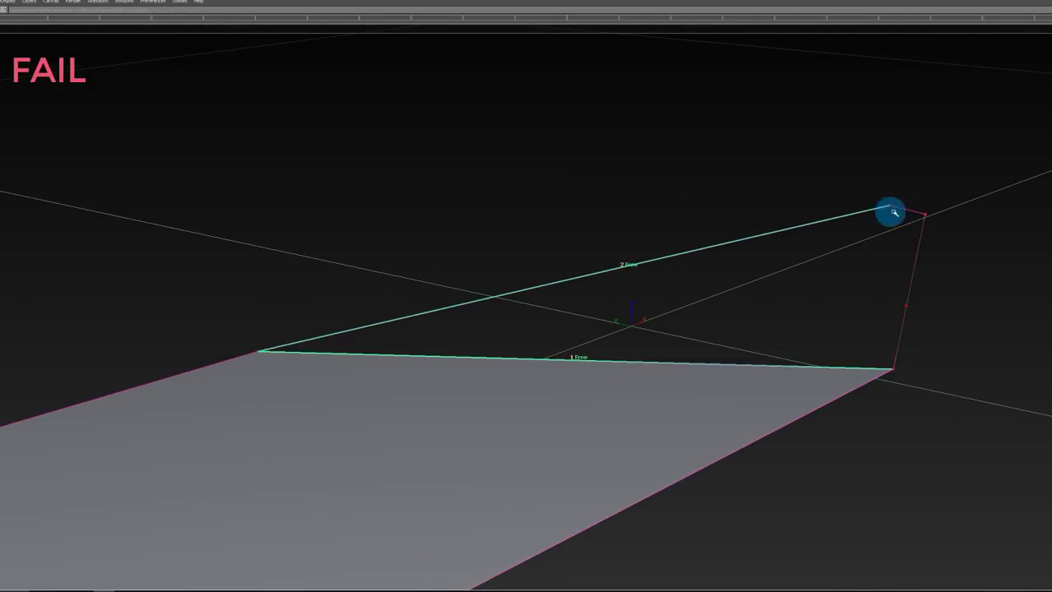
left_click(907, 211)
left_click(917, 256)
Step: Bring back the surrounding surfaces and set the neck surface's boundary with the blade to G2 Curvature
mouse_move(917, 256)
left_mouse_down("alt+shift")
mouse_move(939, 275)
mouse_move(753, 217)
left_mouse_up("alt+shift")
left_click_drag(825, 178, 635, 208, "alt+shift")
left_click_drag(635, 209, 636, 306, "ctrl+shift")
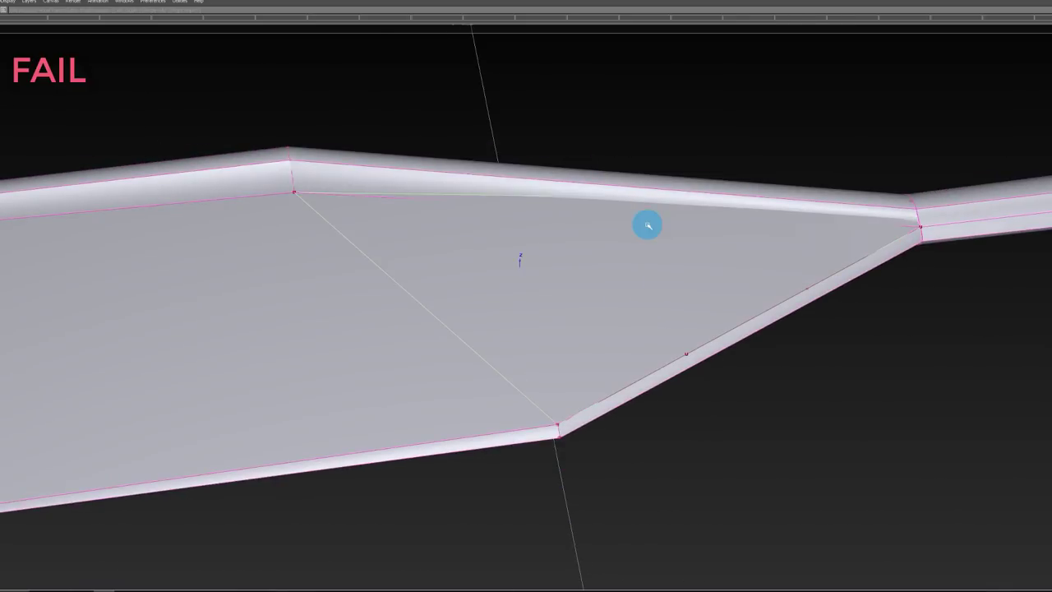
left_click_drag(648, 225, 622, 216, "alt+shift")
left_click(553, 183)
left_click_drag(554, 183, 592, 288, "alt+shift")
left_click(592, 289)
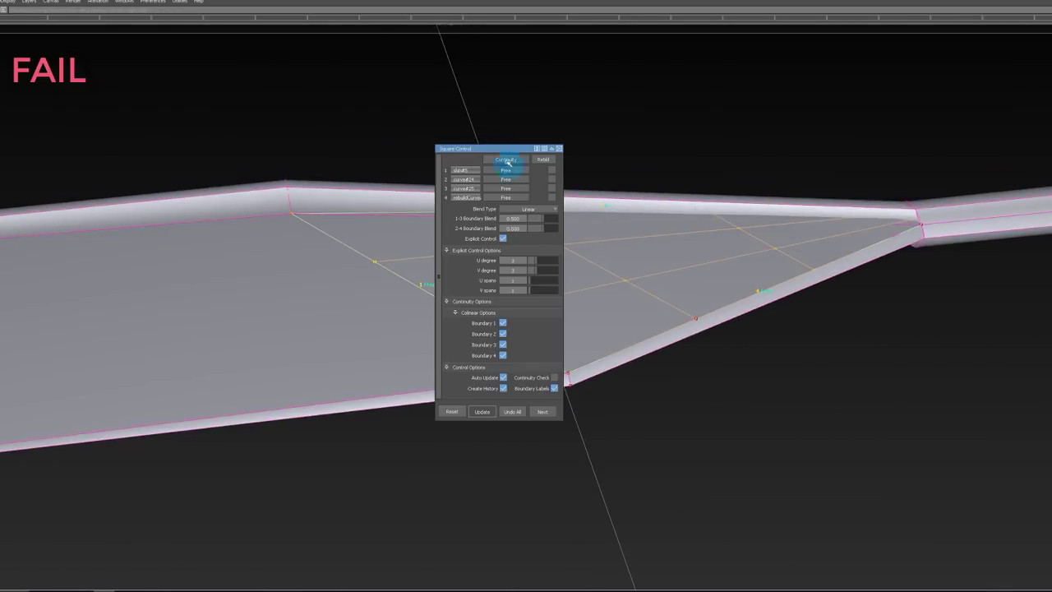
left_click_drag(516, 148, 784, 150)
left_click(783, 171)
left_click(782, 220)
Step: Turn off the colinear option for boundary 1 of the triangular neck surface
middle_click_drag(855, 271, 589, 272, "alt+shift")
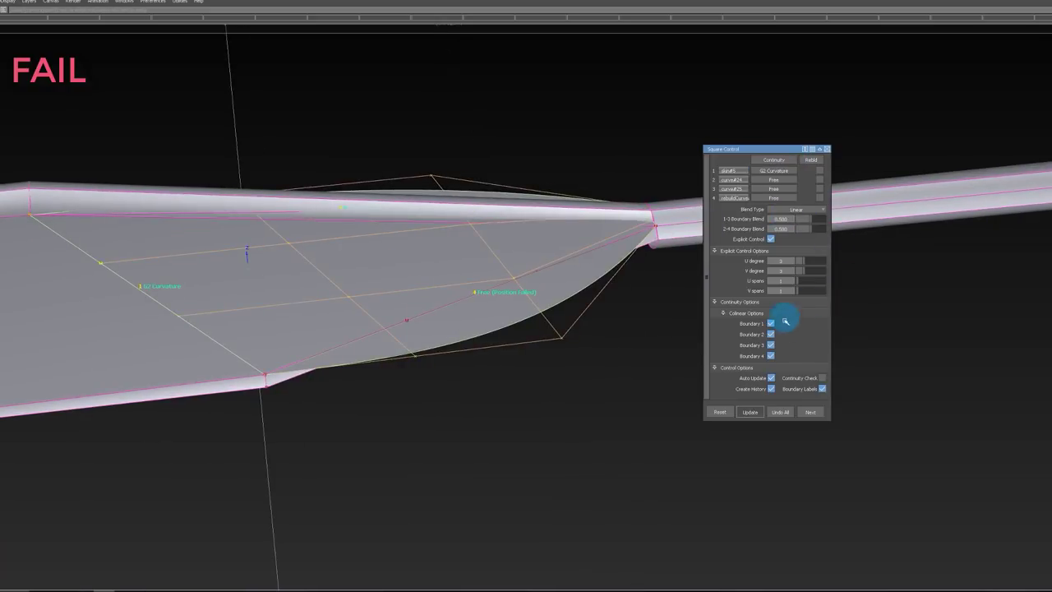
left_click(771, 323)
left_click_drag(593, 270, 575, 234, "alt+shift")
left_click(779, 179)
left_click(779, 200)
left_click(827, 149)
Step: Isolate the neck surface with the upper curved strip and align the strip with G2 projection, V degree 7 and position influence 0
left_click_drag(732, 183, 710, 234, "alt+shift")
middle_click_drag(711, 234, 670, 320)
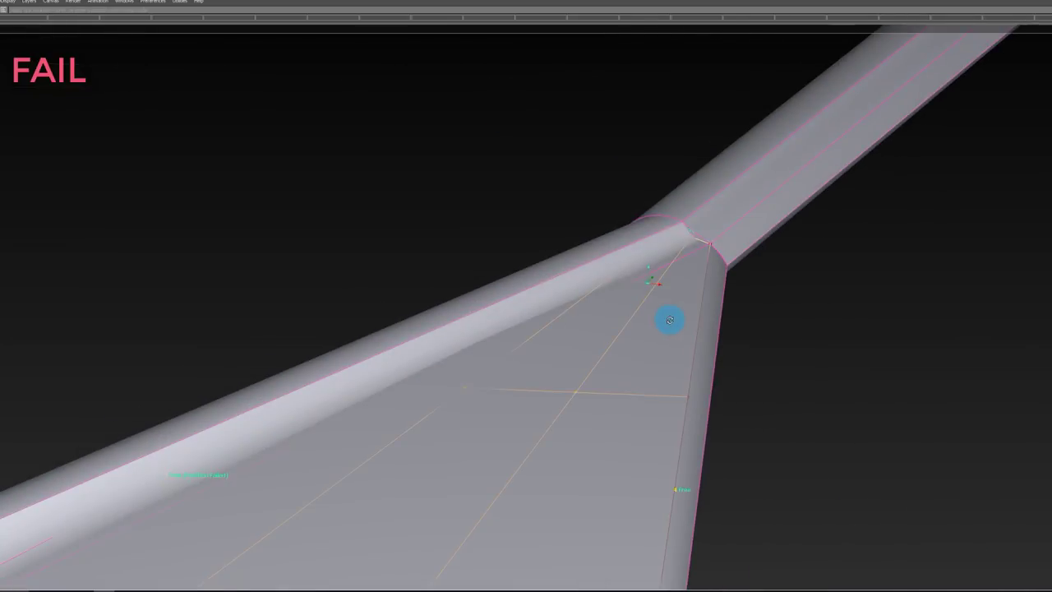
middle_click_drag(567, 173, 384, 328)
left_click_drag(579, 305, 582, 304, "alt+shift")
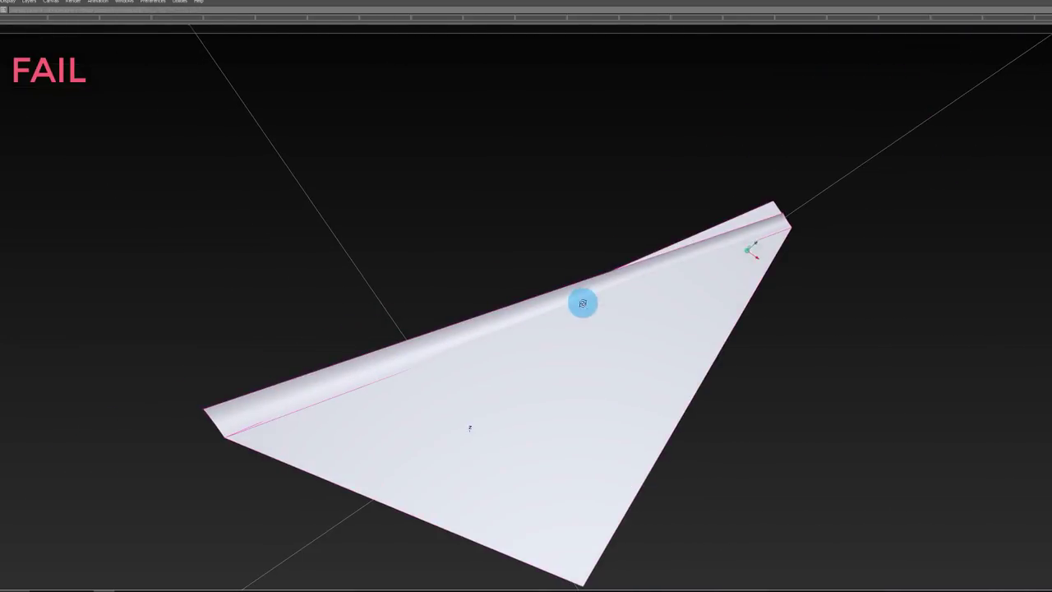
left_click(765, 236)
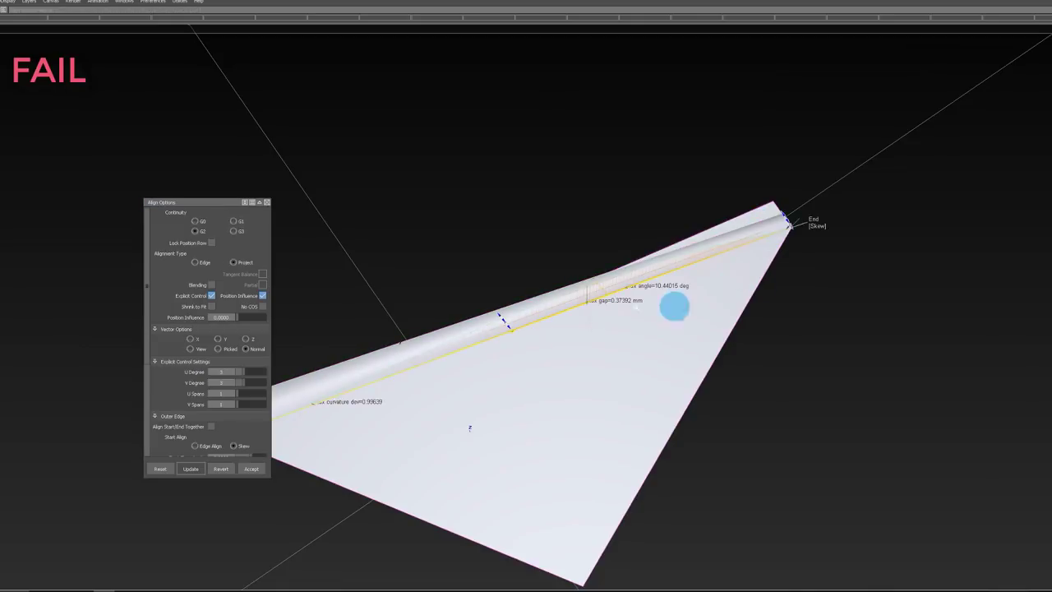
left_click_drag(247, 383, 257, 383)
left_click_drag(239, 317, 409, 317)
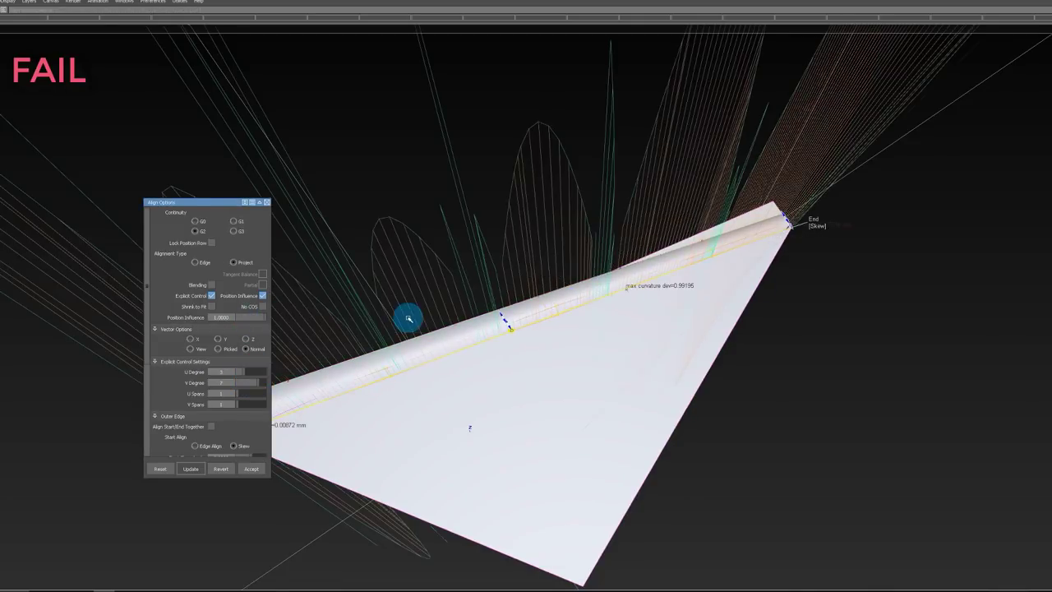
left_click_drag(261, 318, 236, 318)
Step: Set the V spans of the aligned upper strip to 5
left_click_drag(657, 246, 888, 82, "alt+shift")
left_click_drag(239, 405, 256, 402)
left_click_drag(427, 329, 437, 349, "alt+shift")
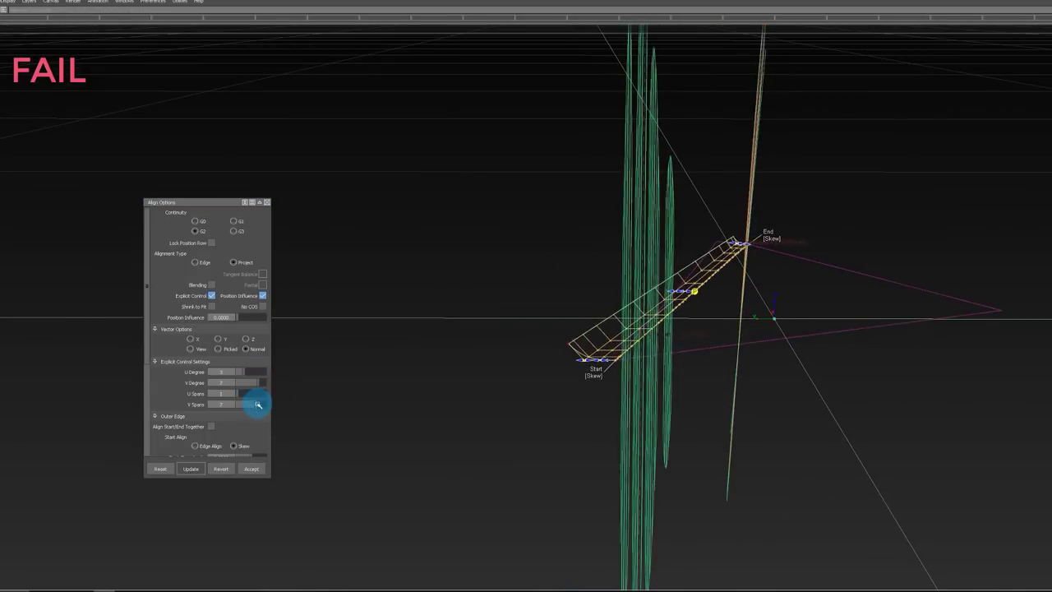
mouse_move(255, 404)
left_mouse_down()
mouse_move(268, 404)
mouse_move(252, 404)
left_mouse_up()
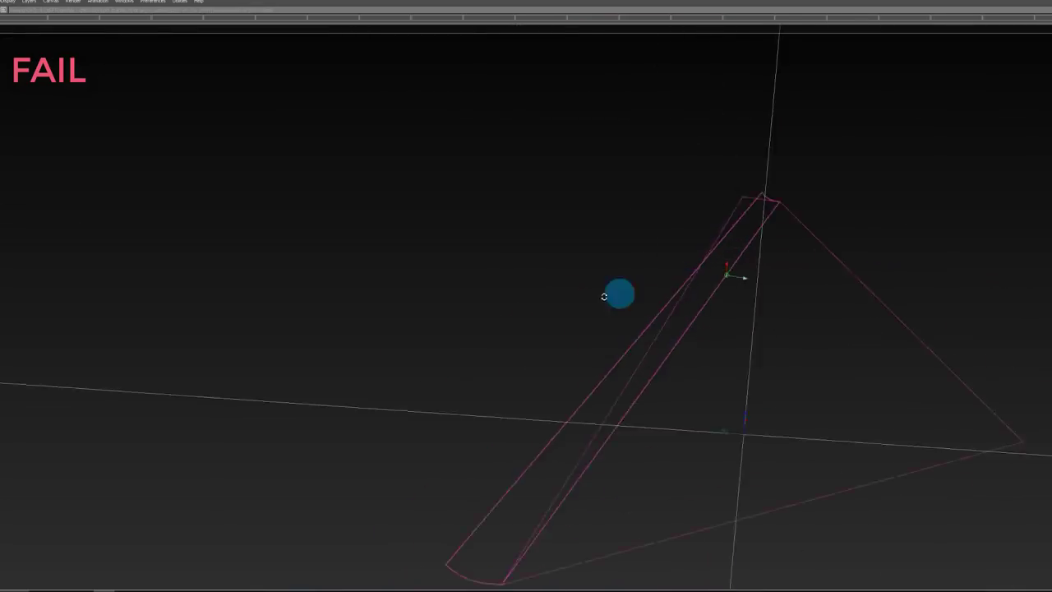
Step: Inspect the neck surface's control points, undo the last action, and examine the shaded join between strip, blade and handle
mouse_move(604, 296)
left_mouse_down("alt+shift")
mouse_move(473, 363)
mouse_move(739, 205)
mouse_move(856, 174)
mouse_move(822, 172)
mouse_move(803, 221)
mouse_move(482, 244)
mouse_move(766, 172)
mouse_move(709, 319)
mouse_move(457, 216)
mouse_move(518, 228)
mouse_move(308, 206)
mouse_move(455, 275)
left_mouse_up("alt+shift")
left_click(749, 229)
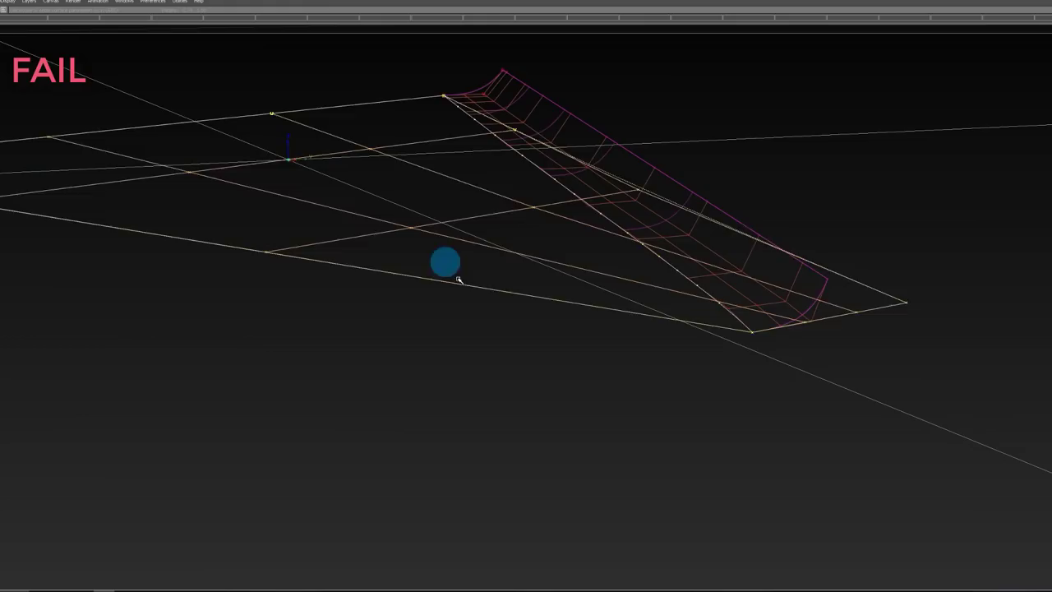
key("ctrl+z")
key("5")
mouse_move(477, 214)
left_mouse_down("alt+shift")
mouse_move(552, 312)
mouse_move(765, 232)
mouse_move(627, 282)
left_mouse_up("alt+shift")
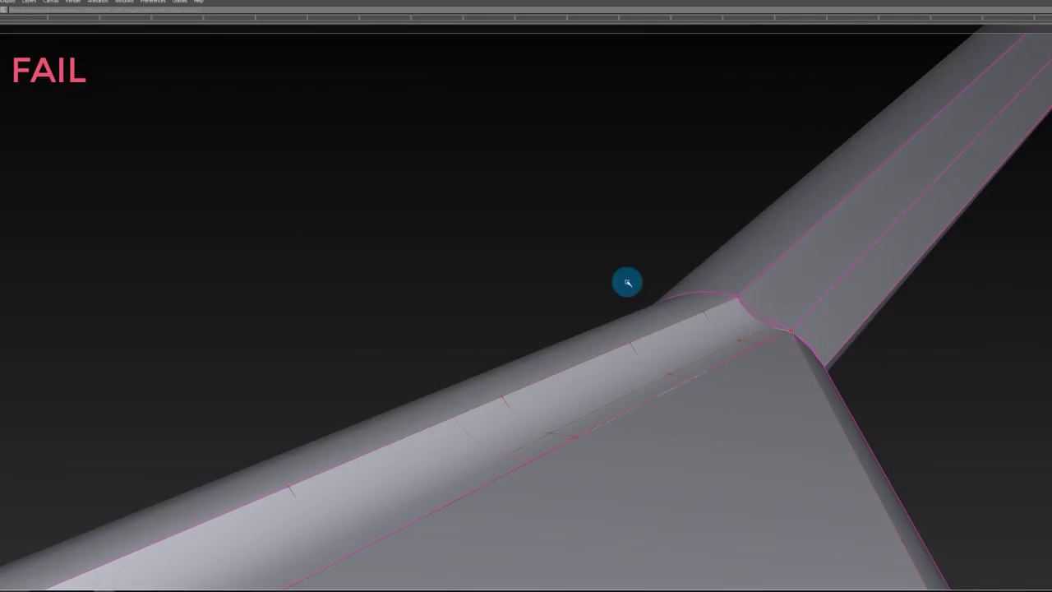
mouse_move(863, 298)
left_mouse_down("alt+shift")
mouse_move(913, 301)
mouse_move(934, 265)
mouse_move(914, 247)
left_mouse_up("alt+shift")
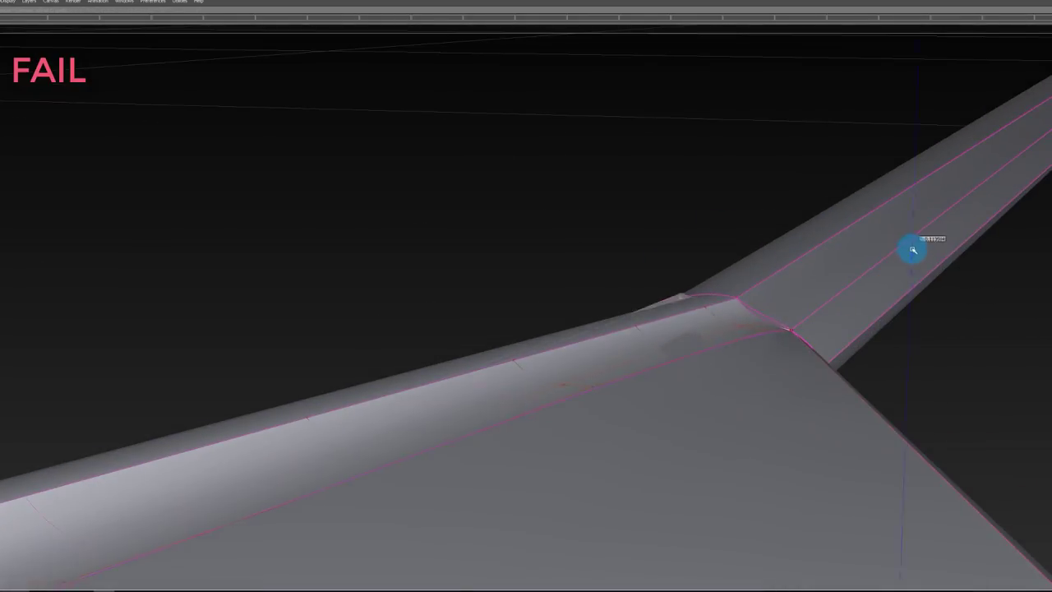
right_click_drag(912, 249, 817, 251, "alt+shift")
Step: Reopen the Square settings of the triangular neck surface and set its V degree to 5
left_click(751, 309)
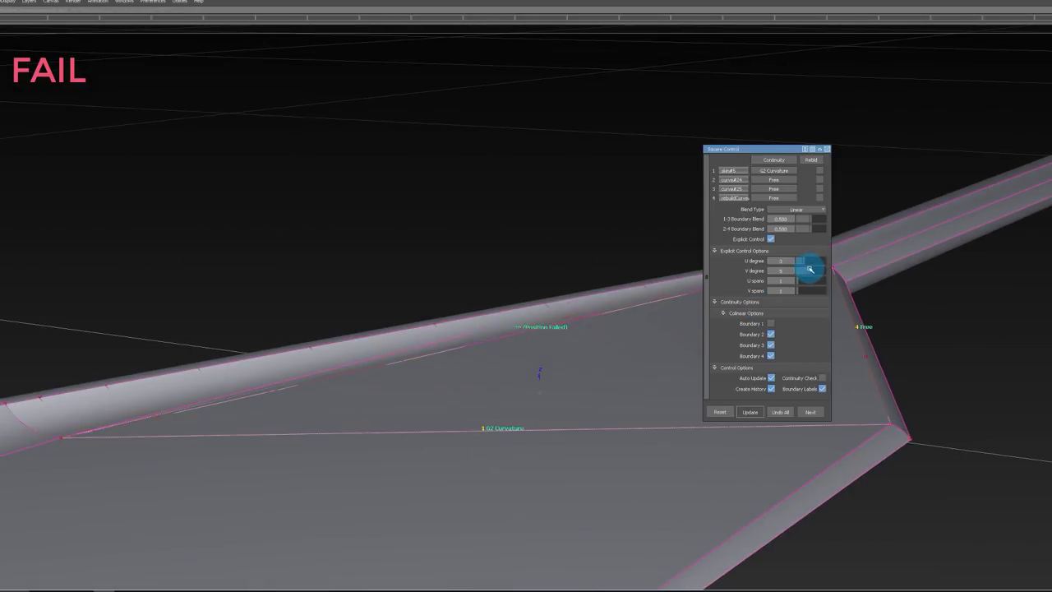
left_click_drag(647, 280, 810, 269, "alt")
left_click_drag(604, 272, 515, 305, "alt+shift")
right_click_drag(514, 305, 550, 277, "alt+shift")
left_click_drag(550, 277, 714, 263, "alt+shift")
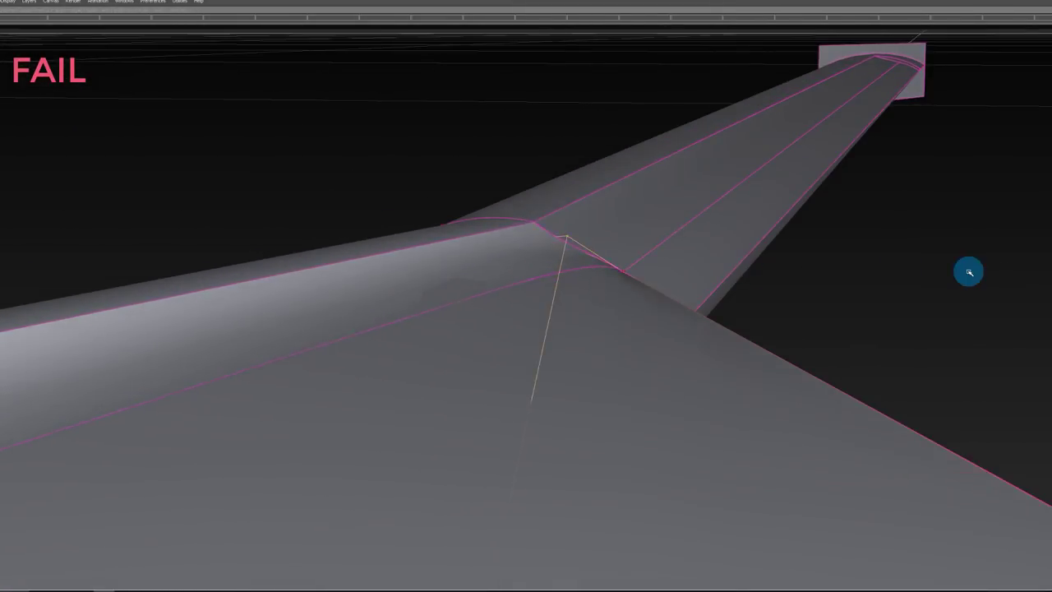
Step: Examine the neck surfaces and the upper strip around the handle joint from several angles
mouse_move(769, 193)
left_mouse_down("alt")
mouse_move(682, 143)
mouse_move(778, 145)
mouse_move(329, 164)
mouse_move(776, 169)
mouse_move(778, 197)
left_mouse_up("alt")
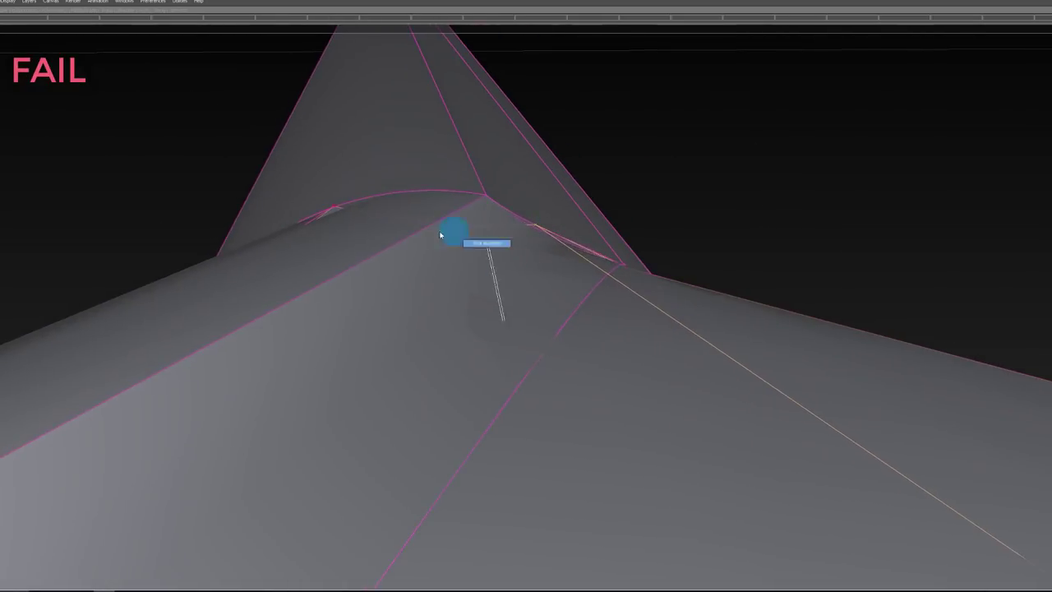
right_click_drag(789, 207, 636, 219, "alt")
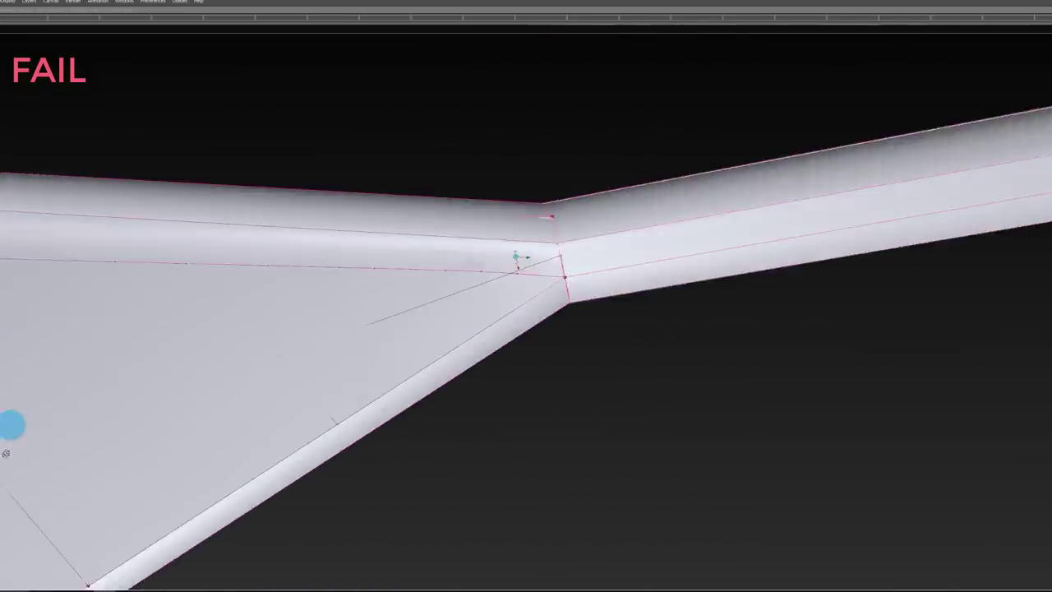
right_click_drag(9, 425, 377, 308, "alt")
left_click_drag(377, 308, 509, 292, "alt+shift")
left_click_drag(611, 223, 614, 426, "ctrl+shift")
mouse_move(361, 304)
left_mouse_down("alt+shift")
mouse_move(186, 222)
mouse_move(189, 146)
mouse_move(238, 209)
left_mouse_up("alt+shift")
right_click_drag(246, 222, 460, 215, "alt+shift")
left_click_drag(411, 274, 411, 289, "ctrl+shift")
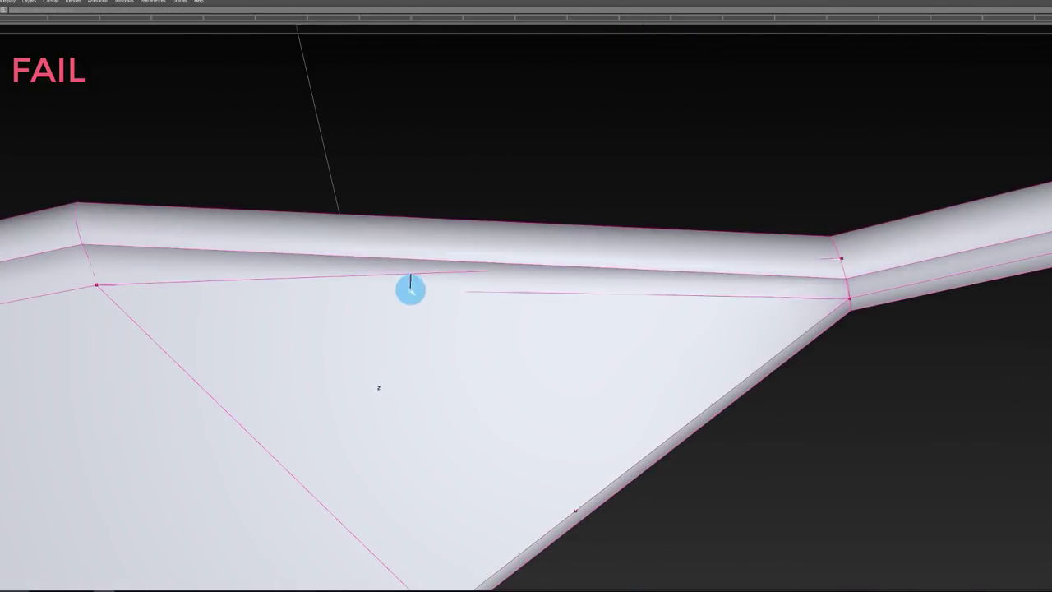
Step: Reopen the upper strip's Align settings in wireframe display and change the projection vector to Z
right_click_drag(405, 313, 419, 235, "alt")
key("4")
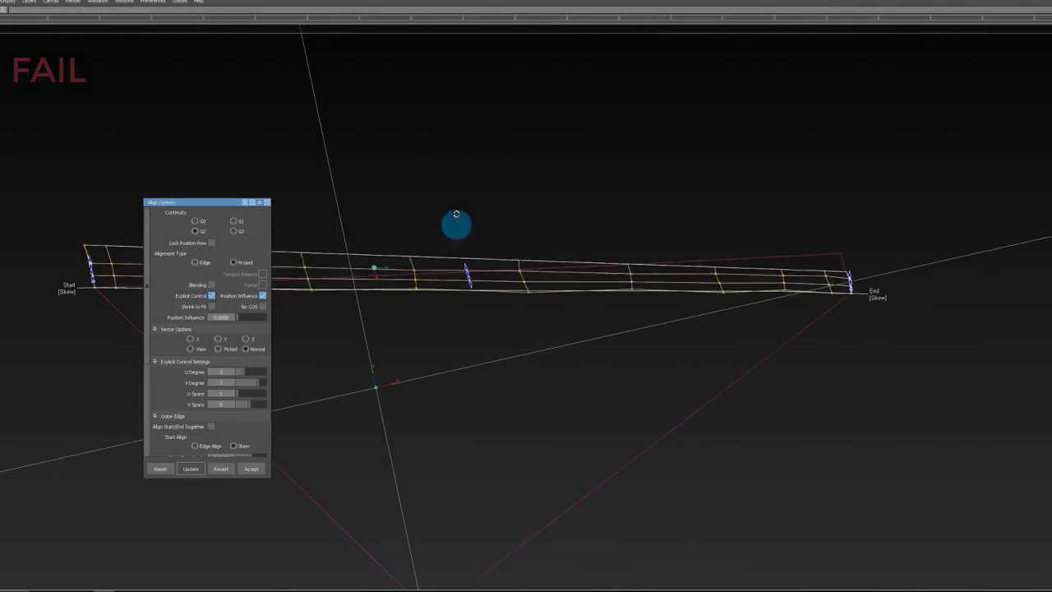
left_click_drag(490, 45, 822, 296, "alt+shift")
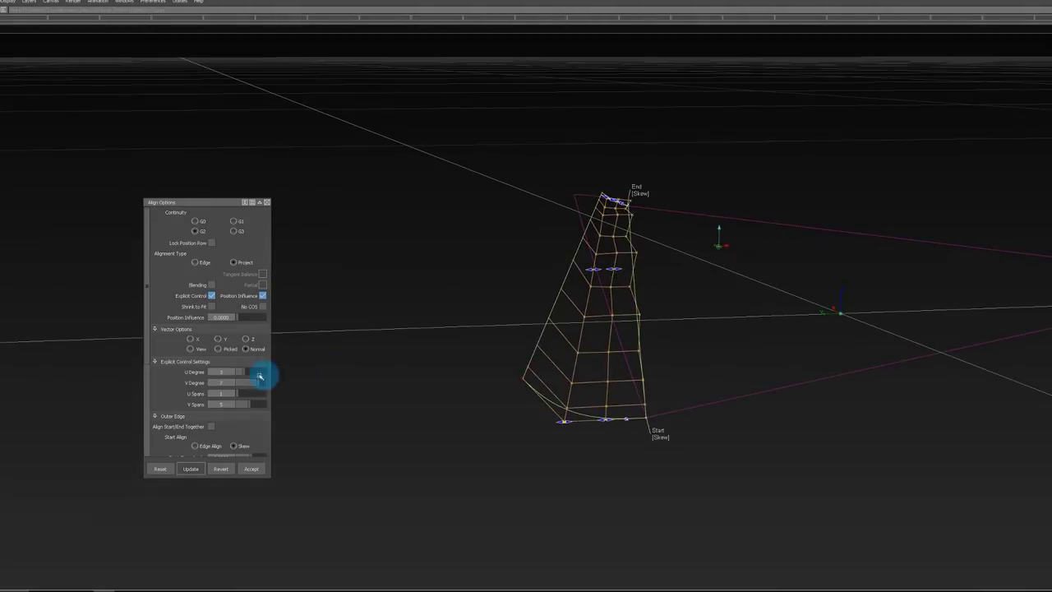
left_click(249, 338)
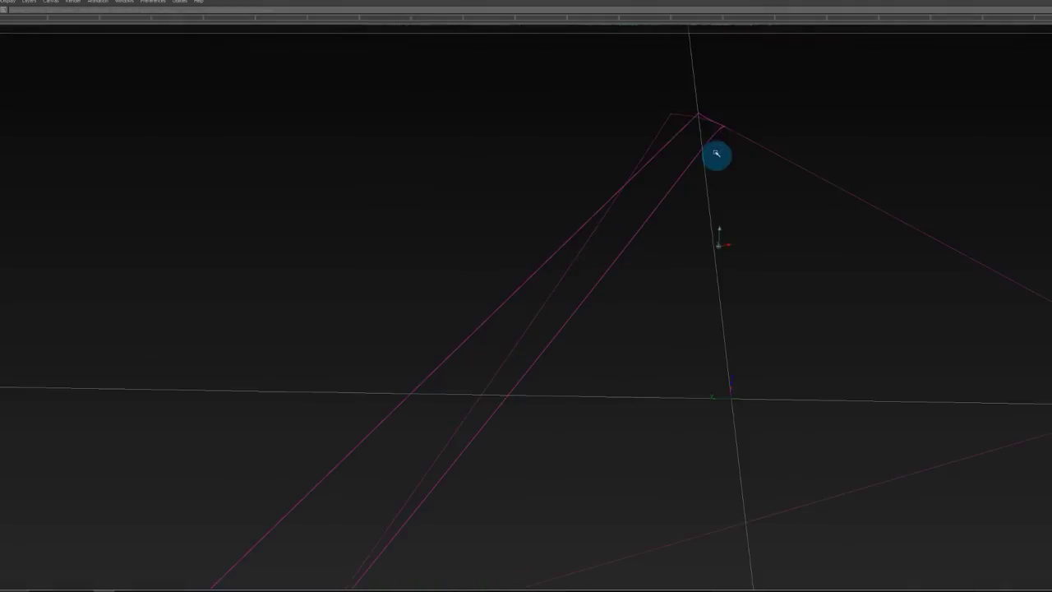
left_click_drag(714, 157, 657, 100, "alt")
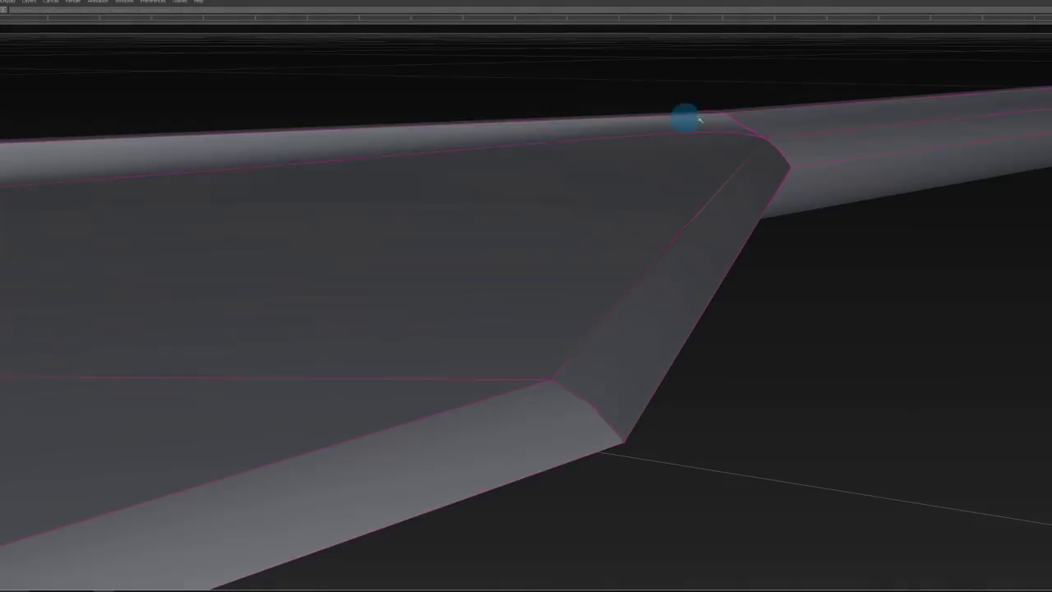
mouse_move(685, 115)
left_mouse_down("alt")
mouse_move(756, 117)
mouse_move(469, 227)
mouse_move(418, 356)
mouse_move(681, 200)
mouse_move(824, 159)
mouse_move(798, 176)
mouse_move(859, 140)
mouse_move(639, 169)
left_mouse_up("alt")
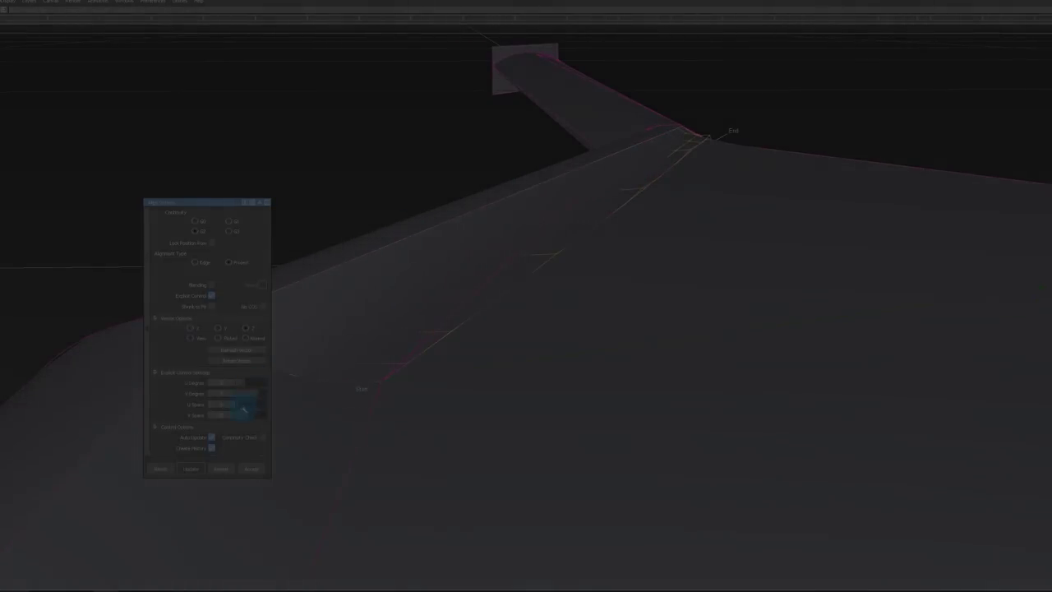
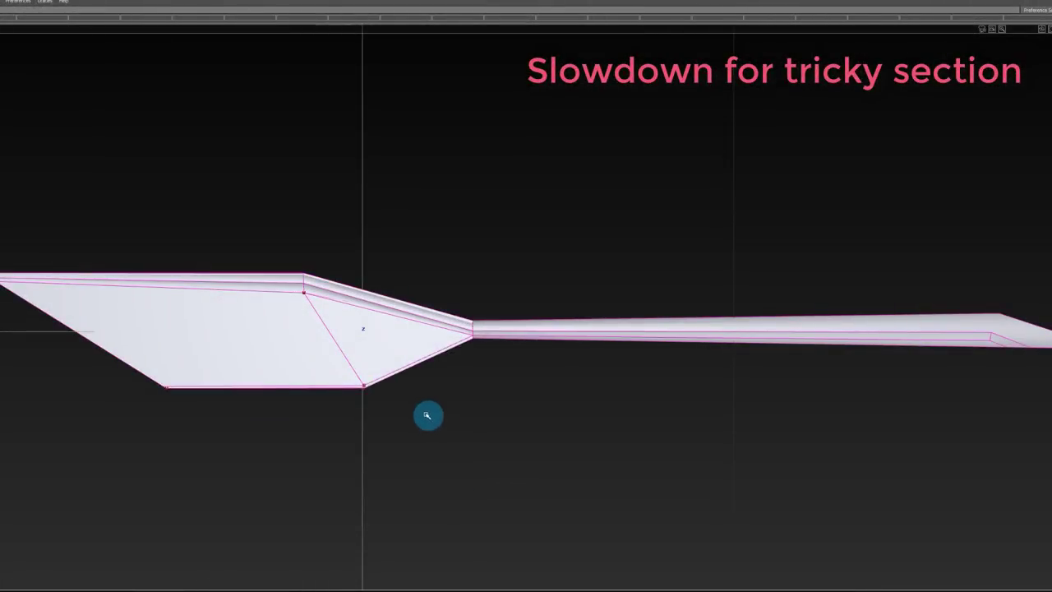
Step: Examine how the lower curved strip meets the blade and the handle at the neck joint
key("w")
left_click(425, 319)
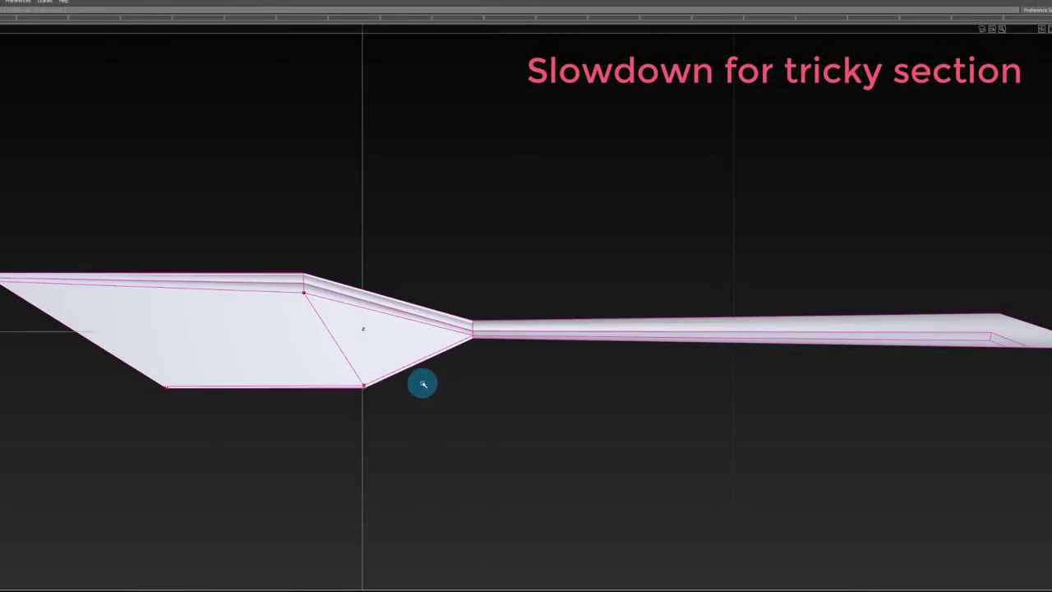
right_click_drag(408, 384, 531, 374, "alt")
middle_click_drag(744, 281, 374, 296, "alt")
right_click_drag(493, 177, 649, 187, "alt")
left_click_drag(485, 174, 352, 229, "alt")
middle_click_drag(351, 229, 222, 252)
left_click_drag(222, 252, 369, 215, "alt+shift")
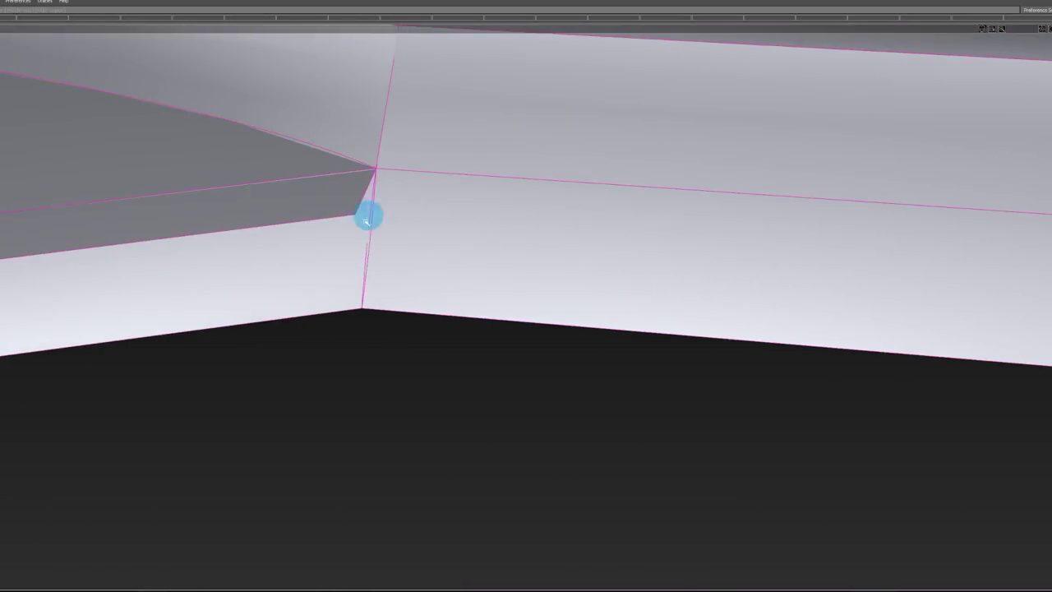
left_click(361, 239)
Step: Extrude the lower strip's end profile at the lower neck corner along the blade's lower edge to the far corner
middle_click_drag(368, 241, 502, 294)
left_click_drag(502, 295, 463, 456, "alt+shift")
left_click(461, 339)
middle_click_drag(462, 340, 319, 194)
left_click_drag(319, 195, 462, 200, "alt+shift")
left_click_drag(463, 206, 456, 323, "ctrl+shift")
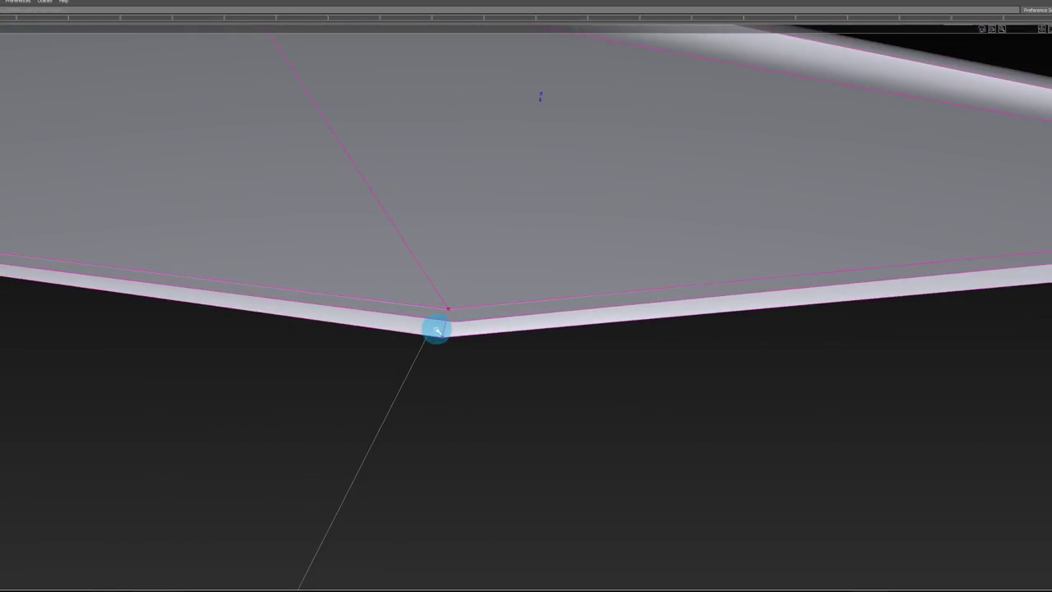
left_click(437, 329)
mouse_move(438, 330)
right_mouse_down("alt+shift")
mouse_move(460, 337)
mouse_move(443, 383)
right_mouse_up("alt+shift")
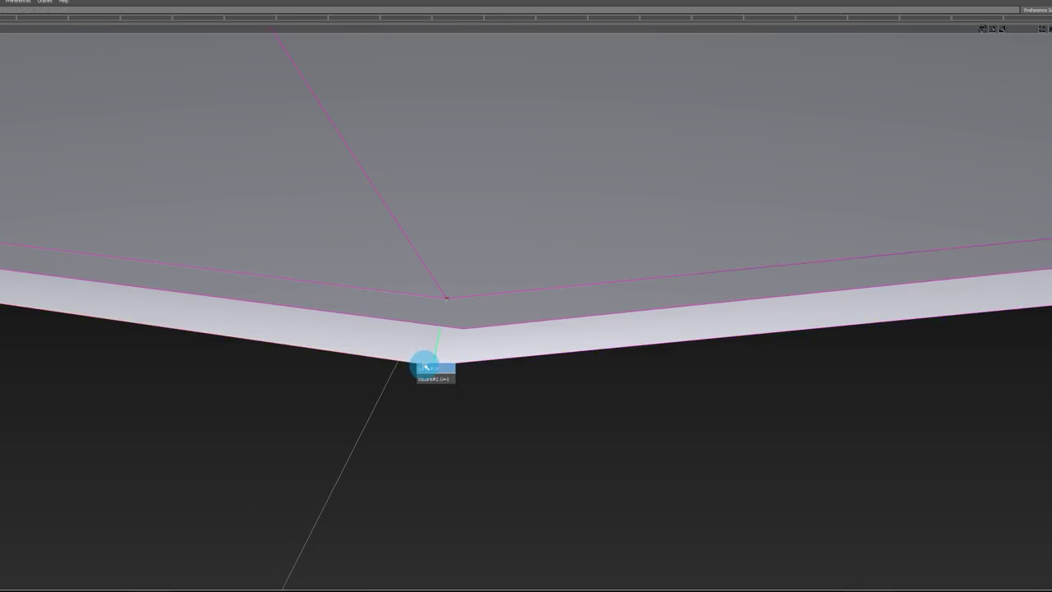
middle_click_drag(424, 365, 413, 329)
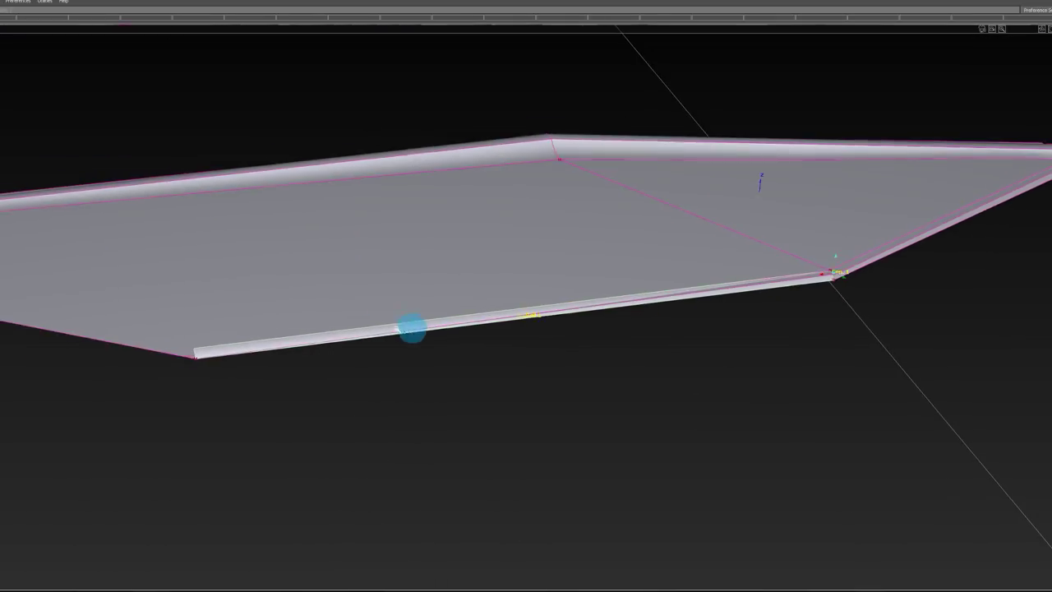
Step: Pull the upper corner of the extruded strip's far end back by about 0.5 mm, slanting its end edge
right_click_drag(209, 351, 235, 348, "alt+shift")
left_click_drag(235, 348, 195, 417, "alt+shift")
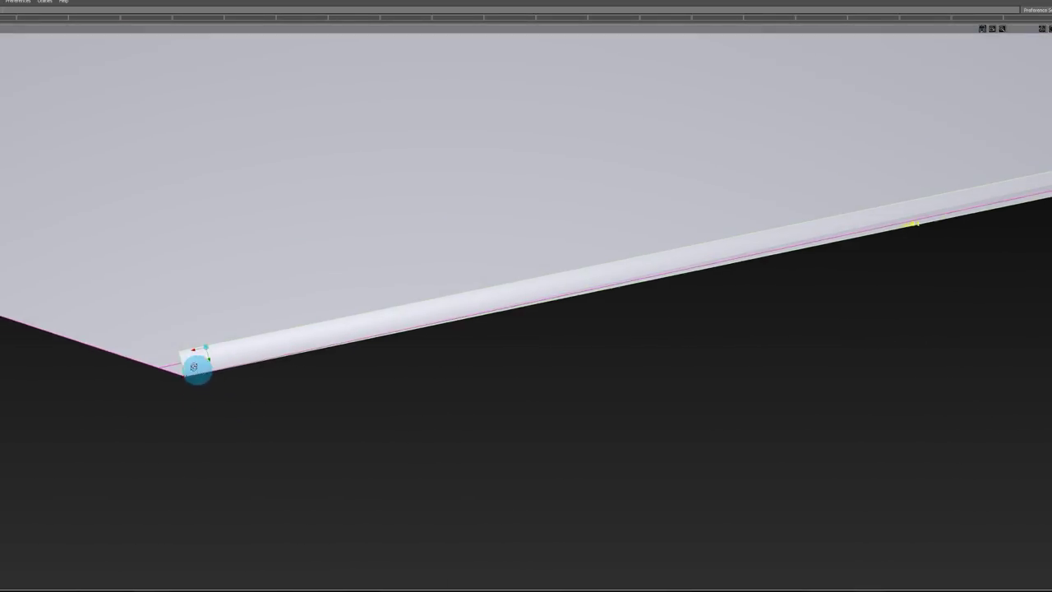
right_click_drag(198, 371, 217, 359, "alt+shift")
middle_click_drag(217, 359, 151, 350)
left_click_drag(185, 347, 184, 345, "ctrl+shift")
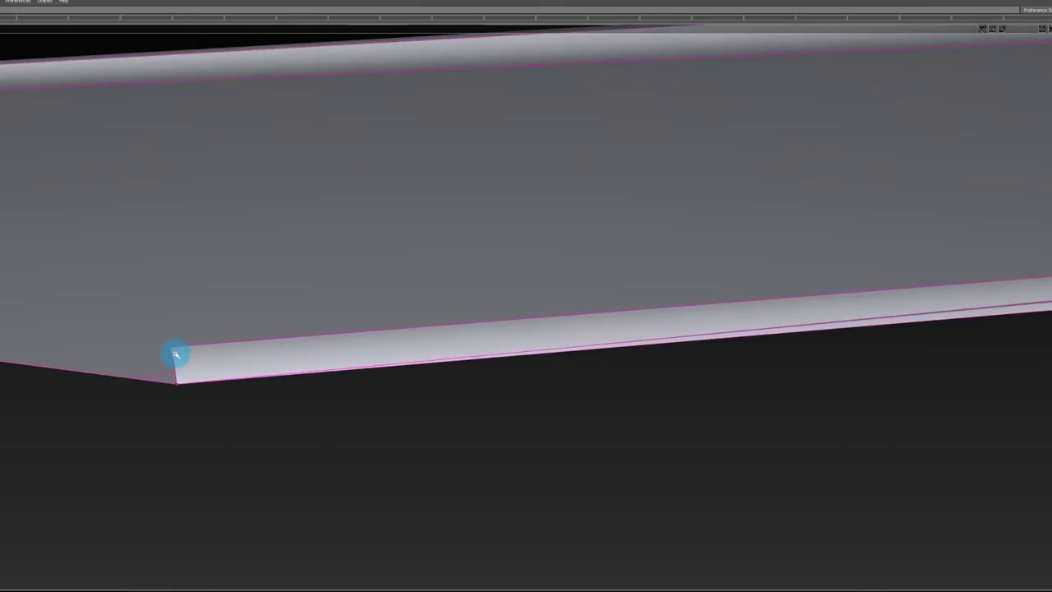
left_click(174, 354)
key("Return")
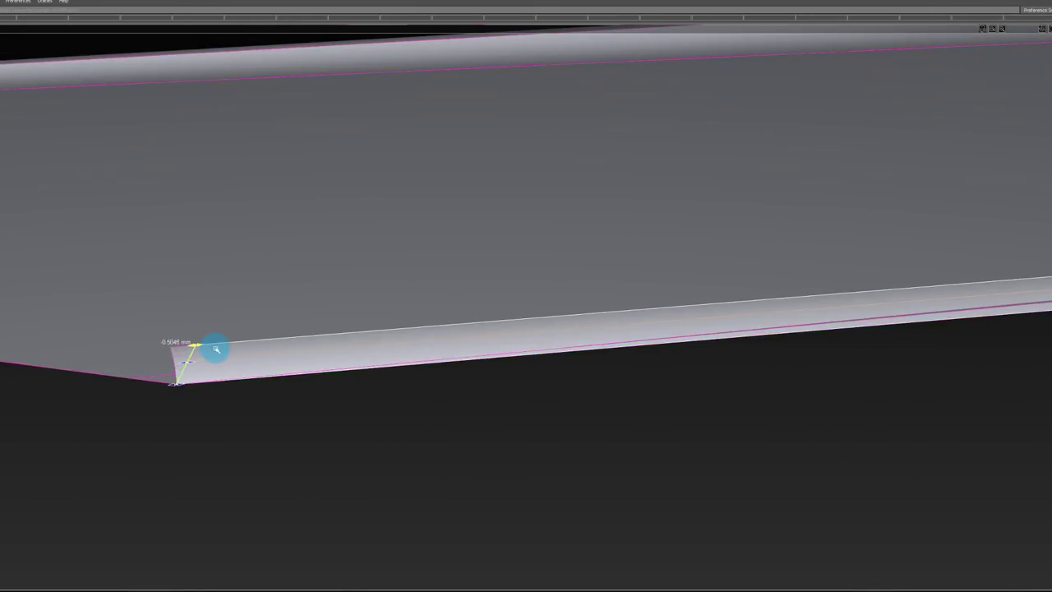
middle_click_drag(215, 349, 195, 486)
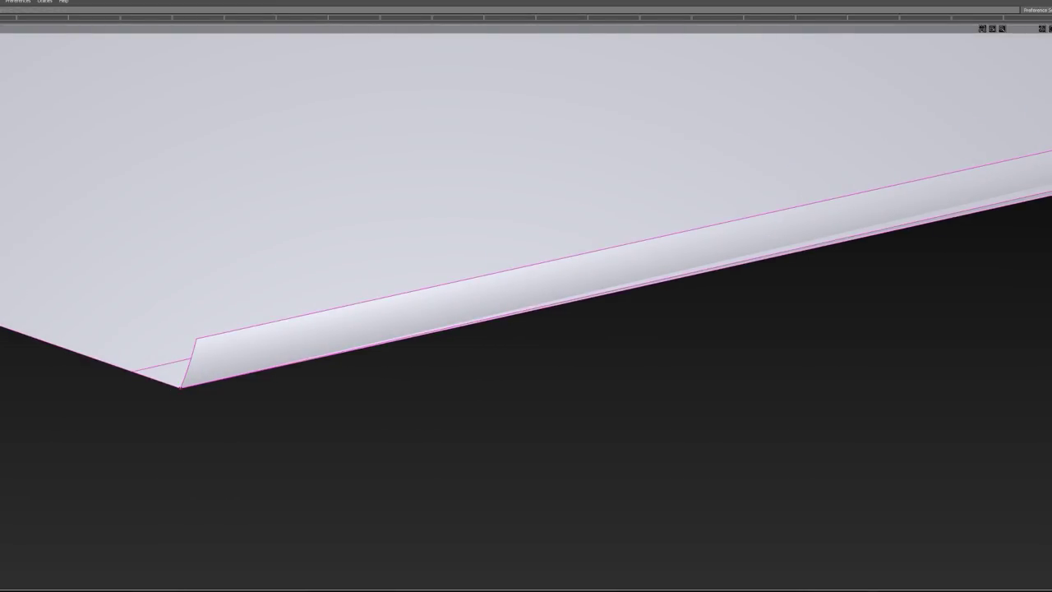
Step: Adjust the middle control points of the lower strip's far end to straighten its slanted end edge at the blade corner
left_click_drag(195, 486, 268, 361, "alt+shift")
right_click_drag(411, 268, 435, 257, "alt+shift")
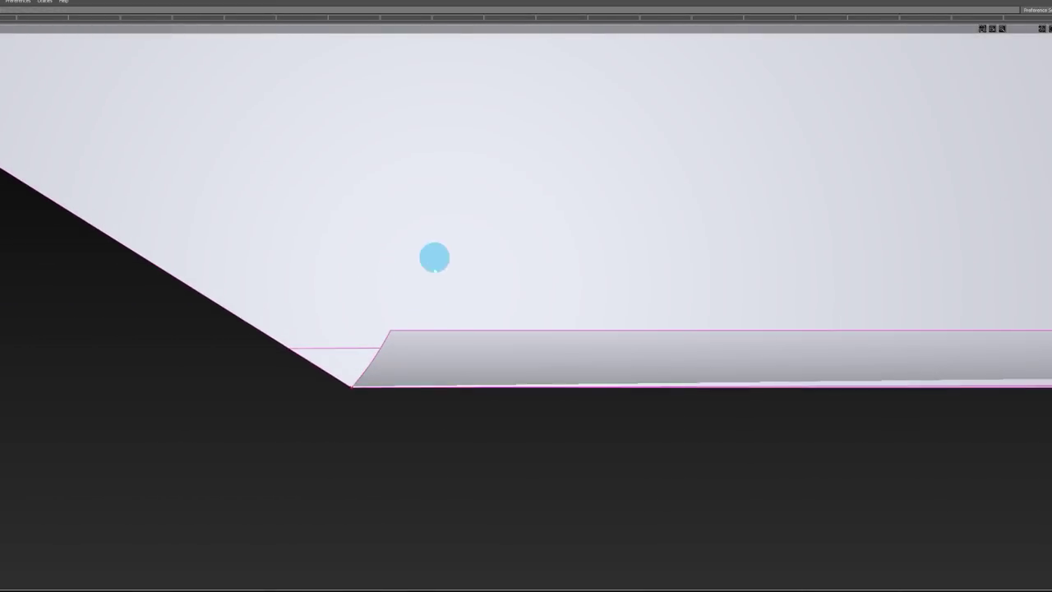
left_click(419, 349)
left_click_drag(420, 370, 418, 355, "ctrl+shift")
left_click_drag(308, 376, 425, 383, "ctrl+shift")
left_click(394, 372)
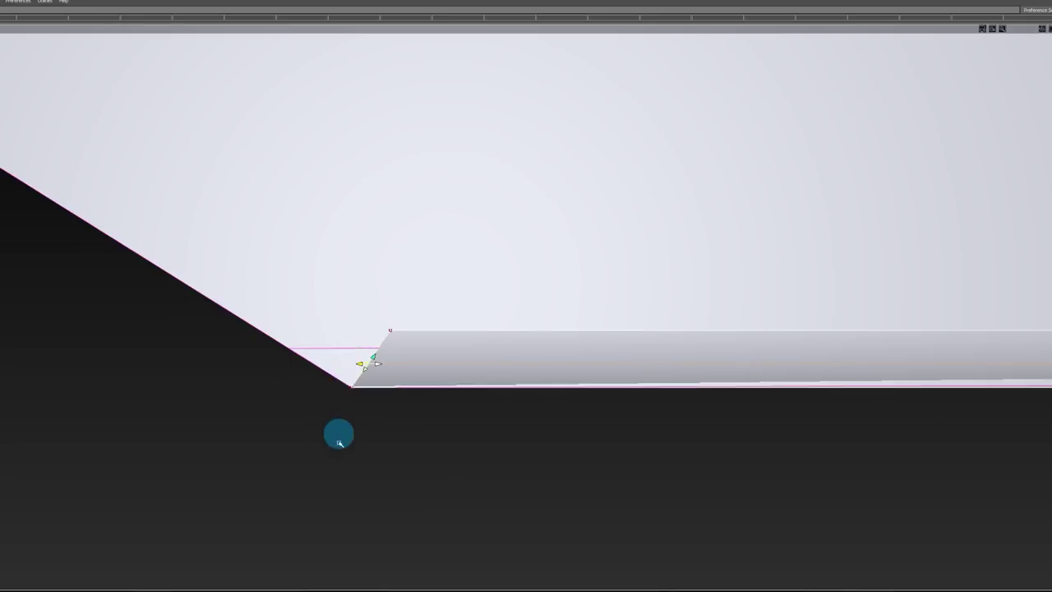
Step: Extrude the lower strip's end profile at the far corner along the blade's slanted front edge, past the upper tip
middle_click_drag(339, 436, 191, 243)
left_click(349, 296)
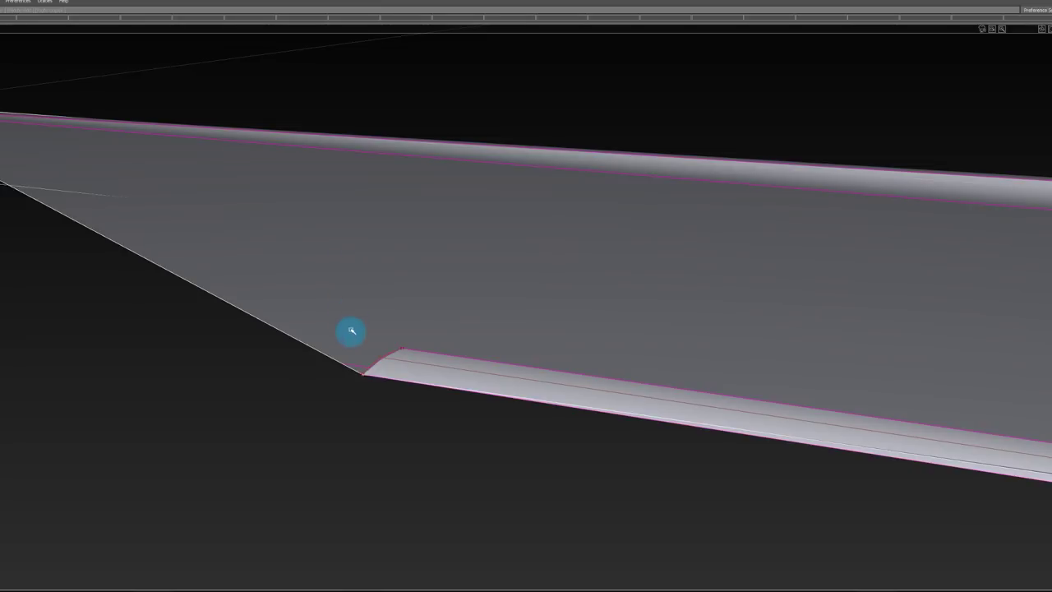
left_click_drag(351, 331, 351, 166, "ctrl+shift")
left_click(358, 279)
left_click(420, 358)
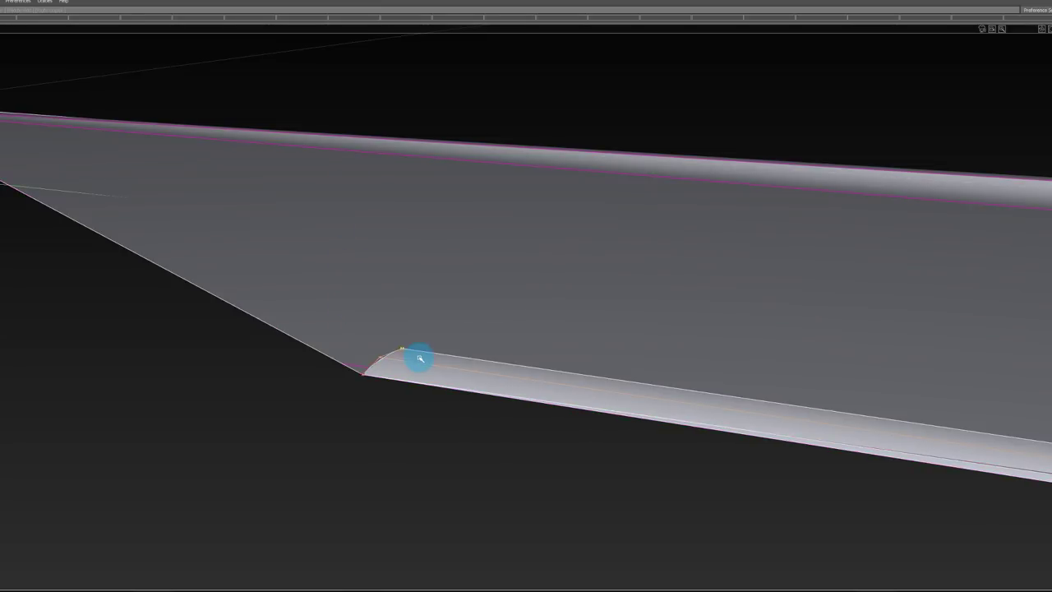
right_click_drag(419, 358, 425, 333, "ctrl+shift")
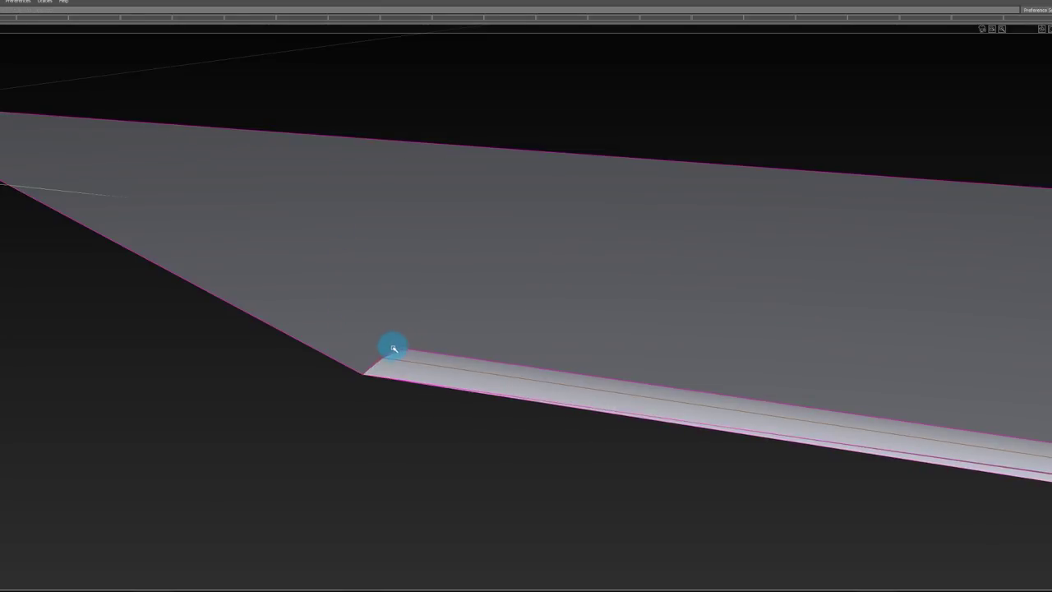
left_click(355, 369)
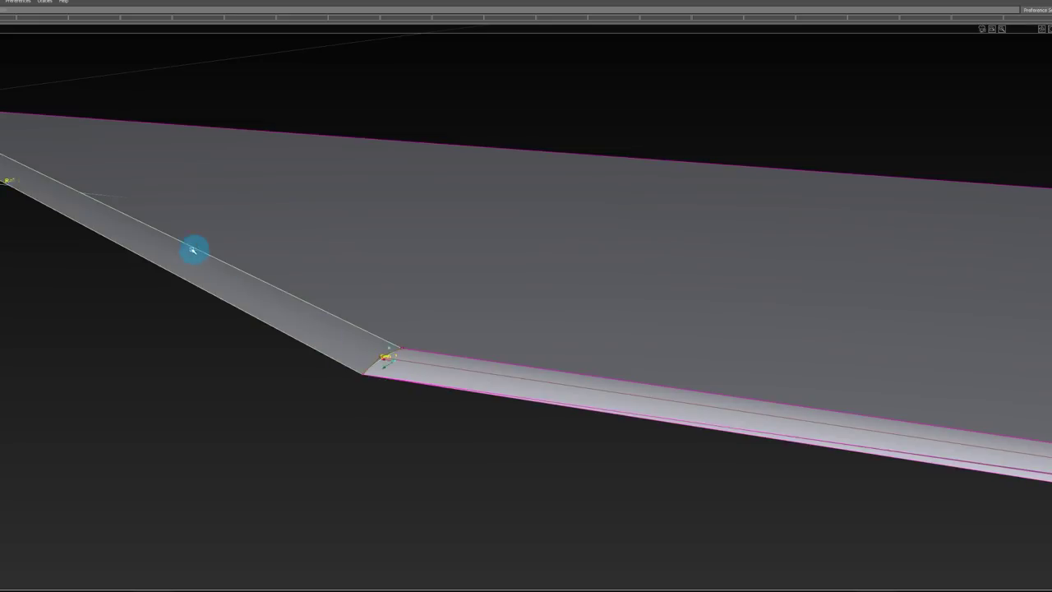
left_click_drag(194, 249, 201, 318, "alt+shift")
middle_click_drag(77, 111, 136, 219, "alt+shift")
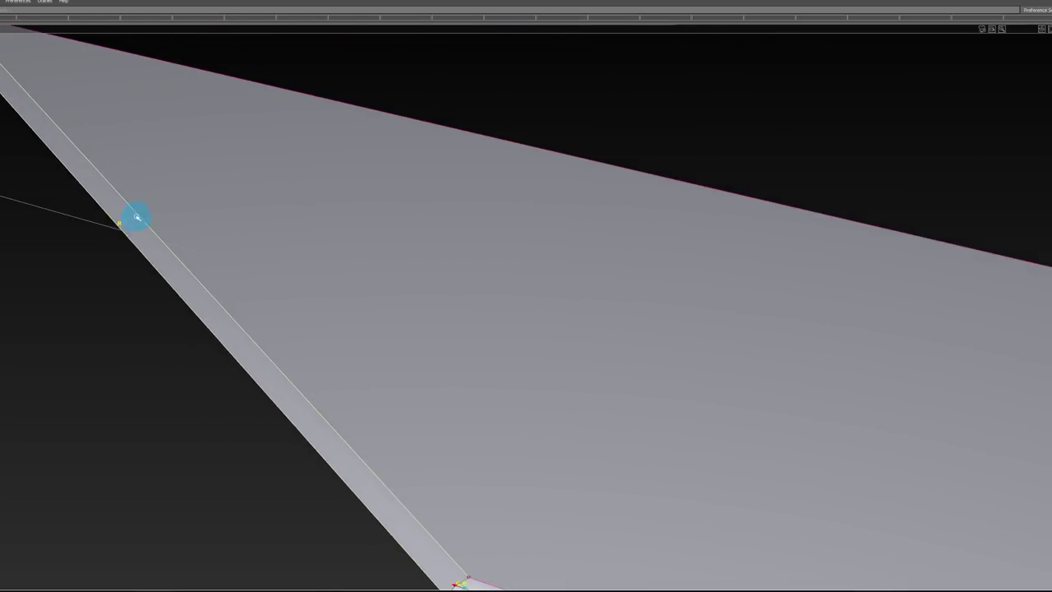
left_click_drag(137, 219, 411, 260, "alt+shift")
right_click_drag(411, 260, 507, 250, "alt+shift")
middle_click_drag(507, 250, 264, 216, "alt+shift")
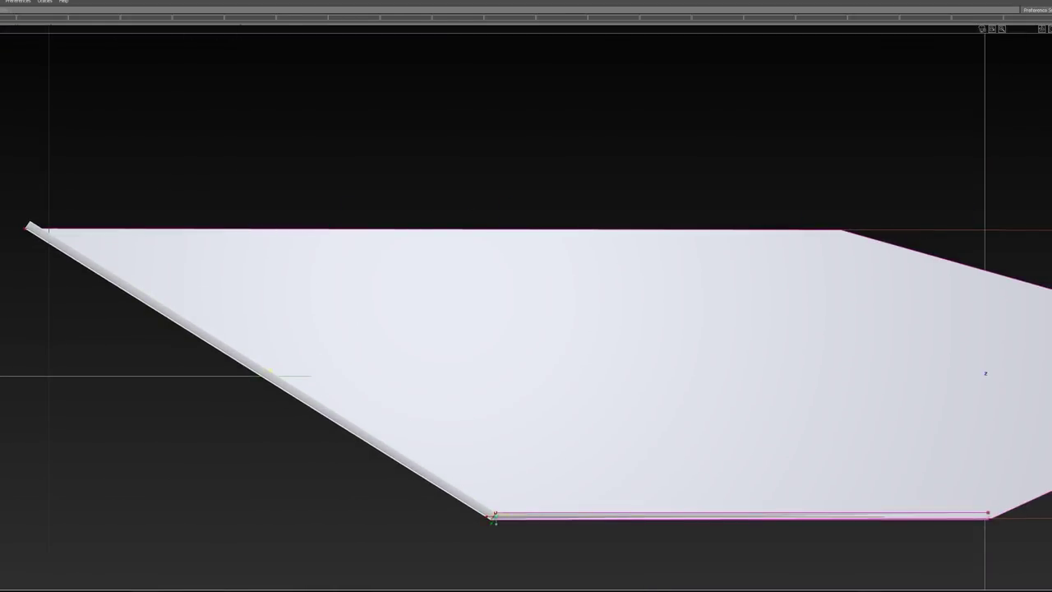
right_click_drag(395, 155, 444, 169, "alt+shift")
middle_click_drag(444, 170, 599, 167, "alt+shift")
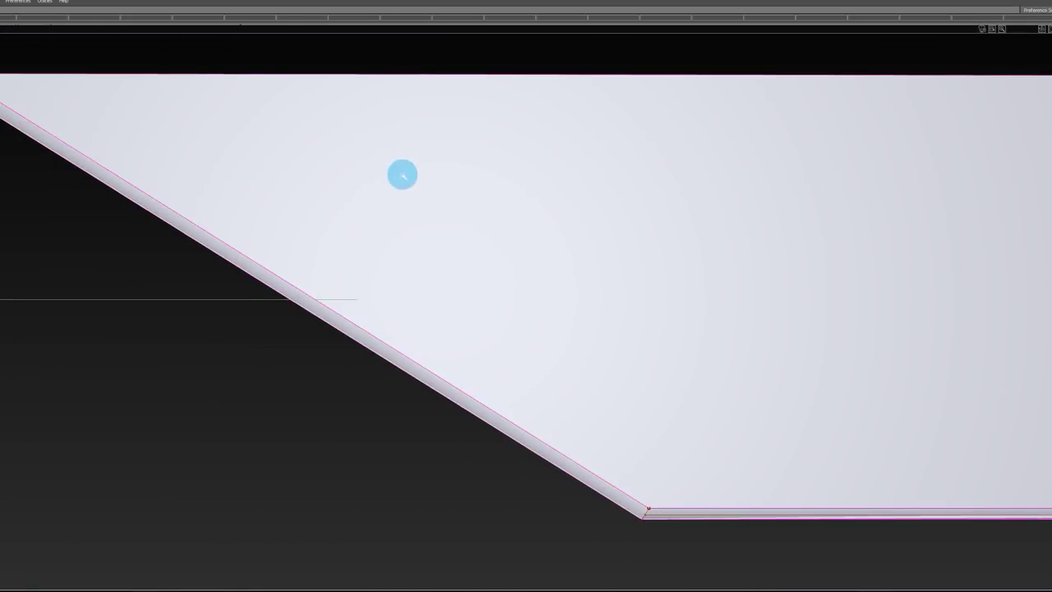
Step: Remove the front strip's construction history and slide its upper end corner until the end edge lies flush with the blade's upper edge
left_click_drag(743, 404, 744, 566, "ctrl+shift")
middle_click_drag(483, 283, 842, 359, "alt+shift")
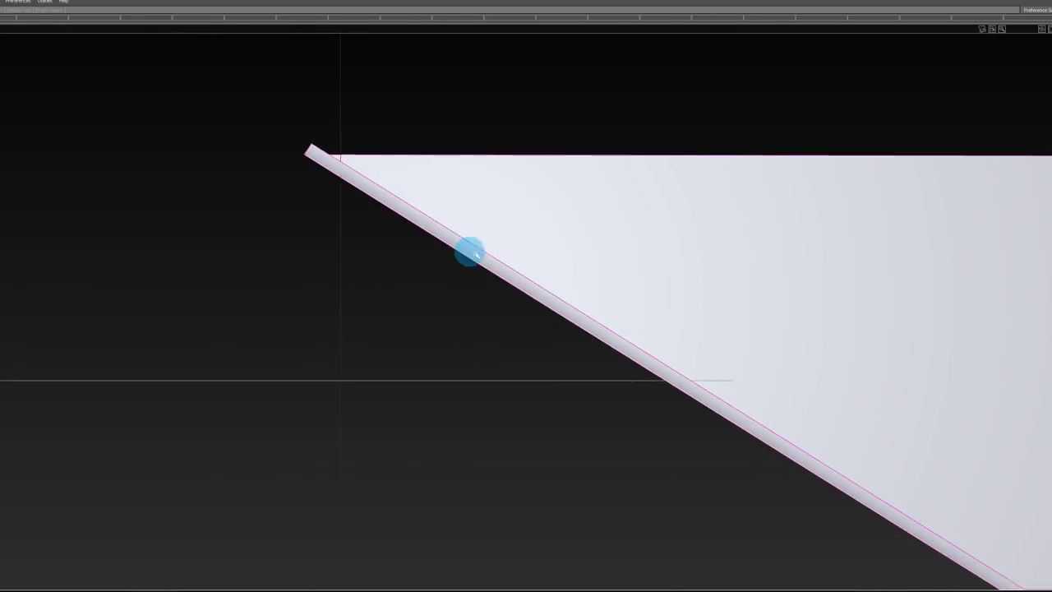
right_click_drag(469, 251, 505, 263, "alt+shift")
middle_click_drag(504, 263, 509, 362, "alt+shift")
left_click(254, 168)
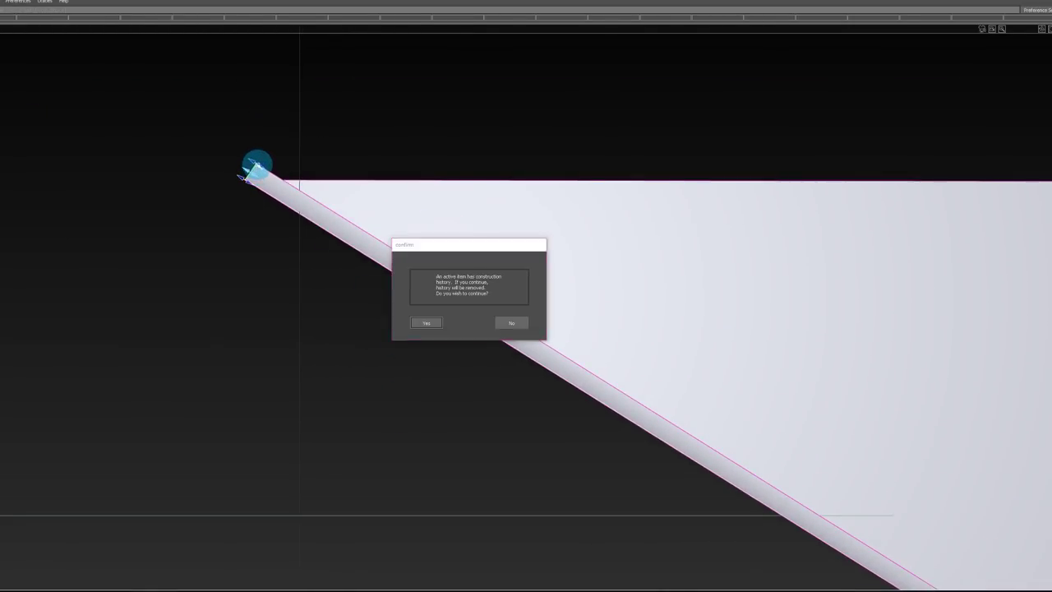
key("Return")
right_click_drag(257, 166, 325, 174, "alt+shift")
middle_click_drag(326, 175, 432, 268, "alt+shift")
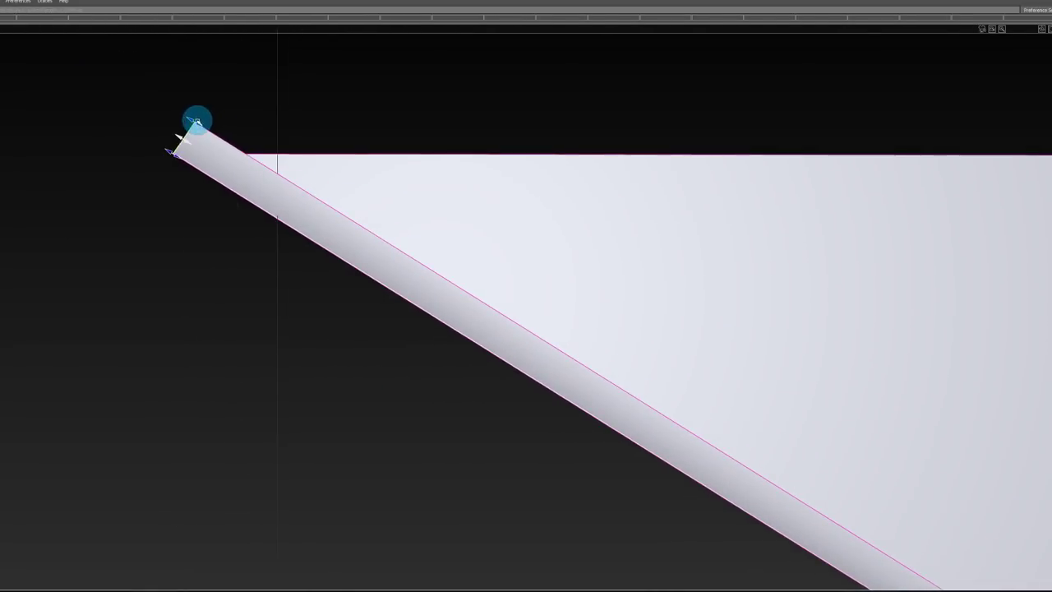
left_click_drag(196, 121, 208, 133)
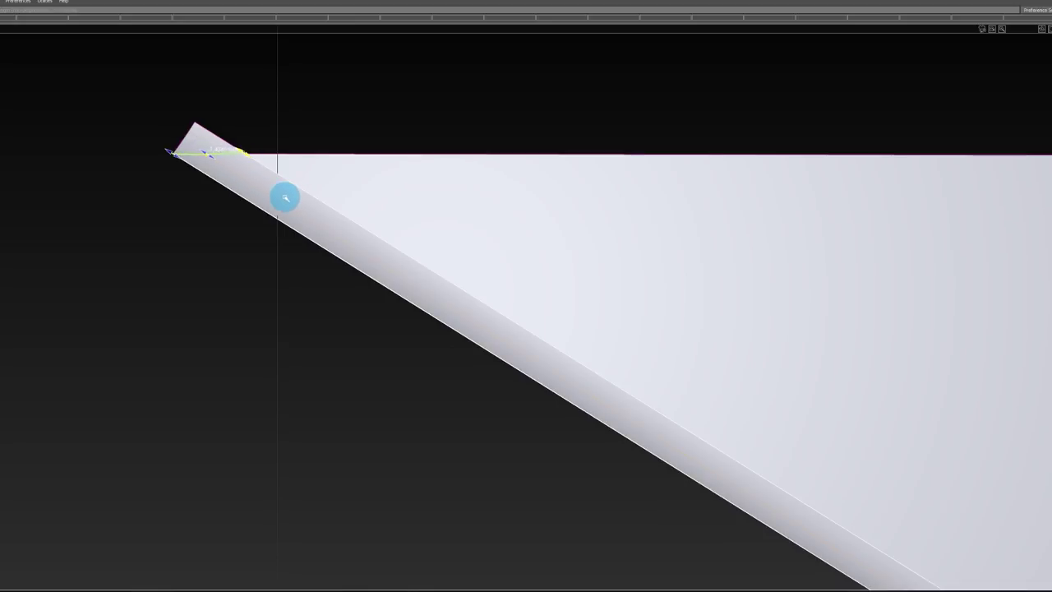
key("ctrl+z")
key("ctrl+z")
key("ctrl+z")
right_click_drag(286, 172, 286, 198, "alt+shift")
middle_click_drag(691, 203, 442, 180, "alt+shift")
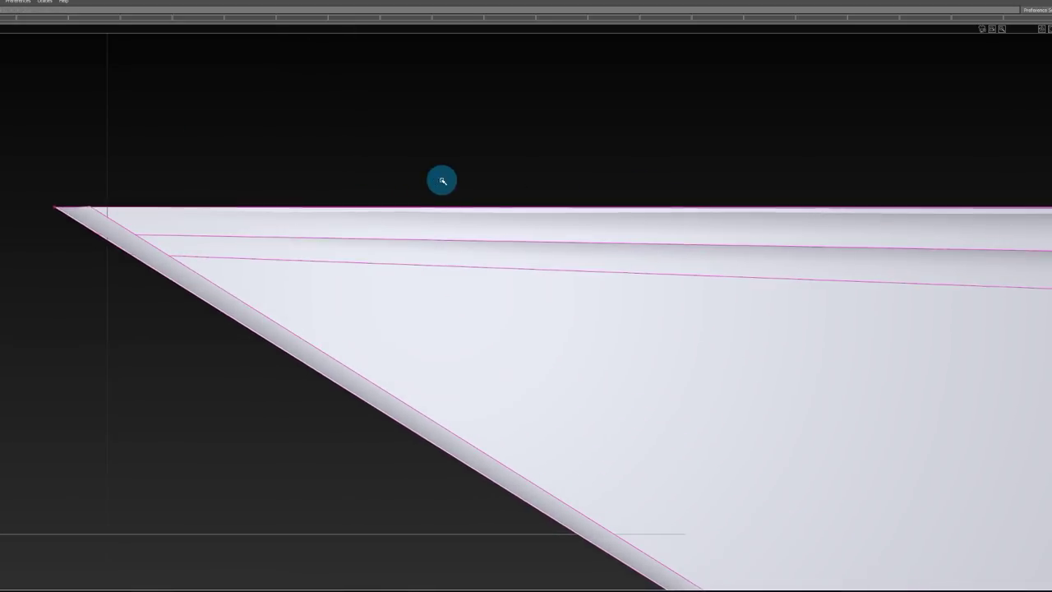
Step: Replace the old blade surface with a parallelogram panel spanned by the inner edges of the lower and front strips
key("2")
mouse_move(150, 246)
middle_mouse_down()
mouse_move(334, 112)
mouse_move(162, 202)
mouse_move(33, 126)
mouse_move(14, 131)
mouse_move(301, 314)
mouse_move(170, 250)
mouse_move(383, 350)
mouse_move(340, 301)
mouse_move(406, 240)
mouse_move(412, 199)
middle_mouse_up()
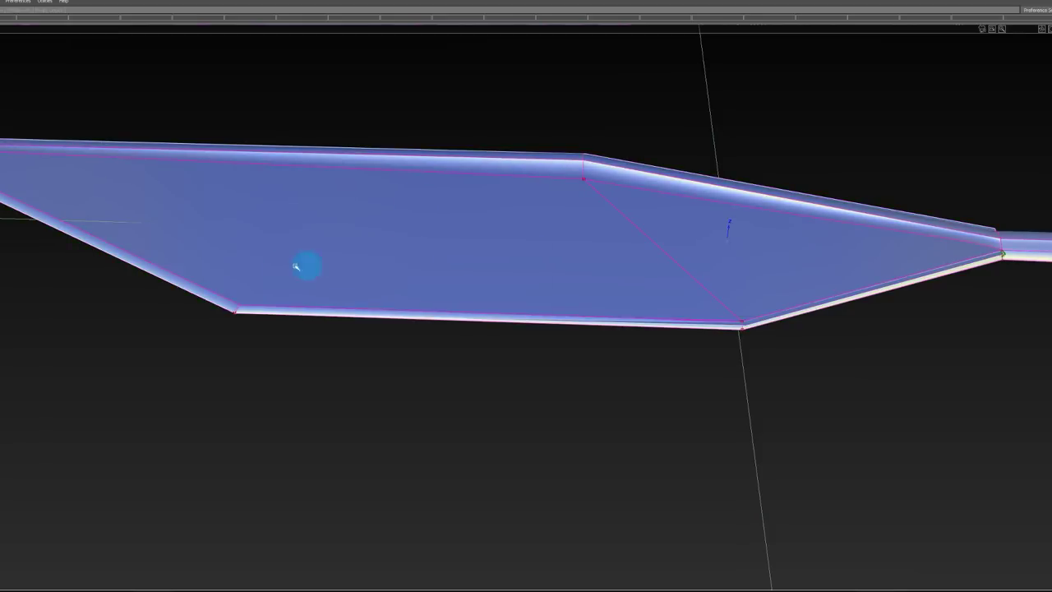
key("ctrl+z")
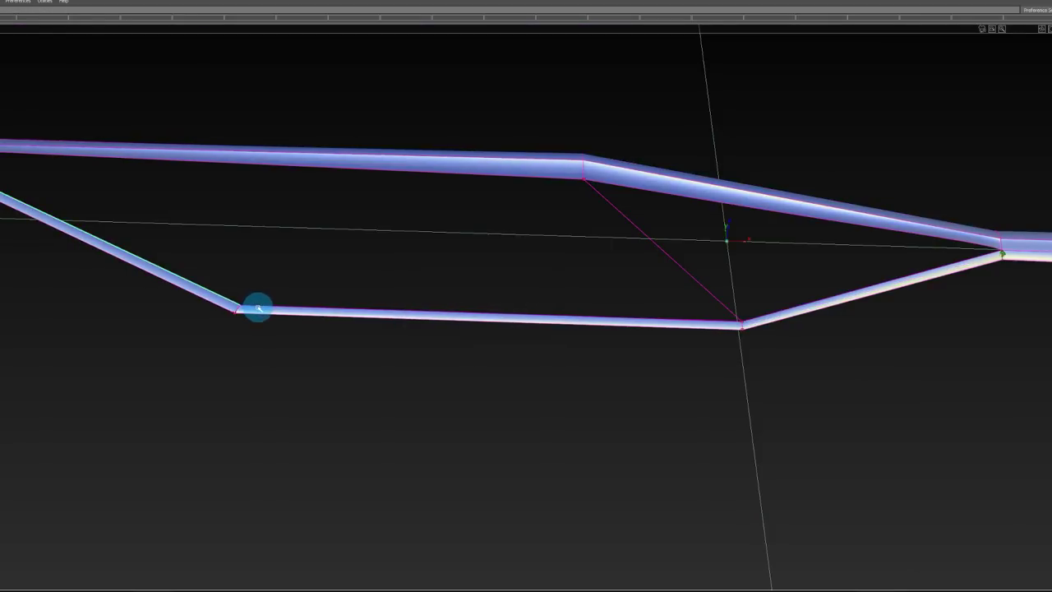
left_click_drag(593, 176, 623, 260, "alt+shift")
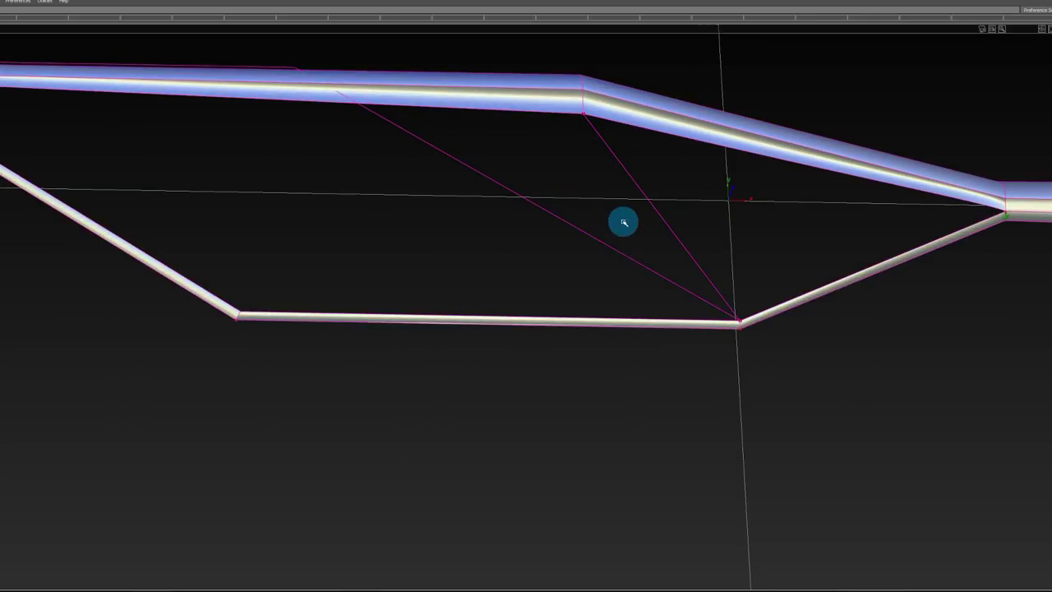
key("ctrl+z")
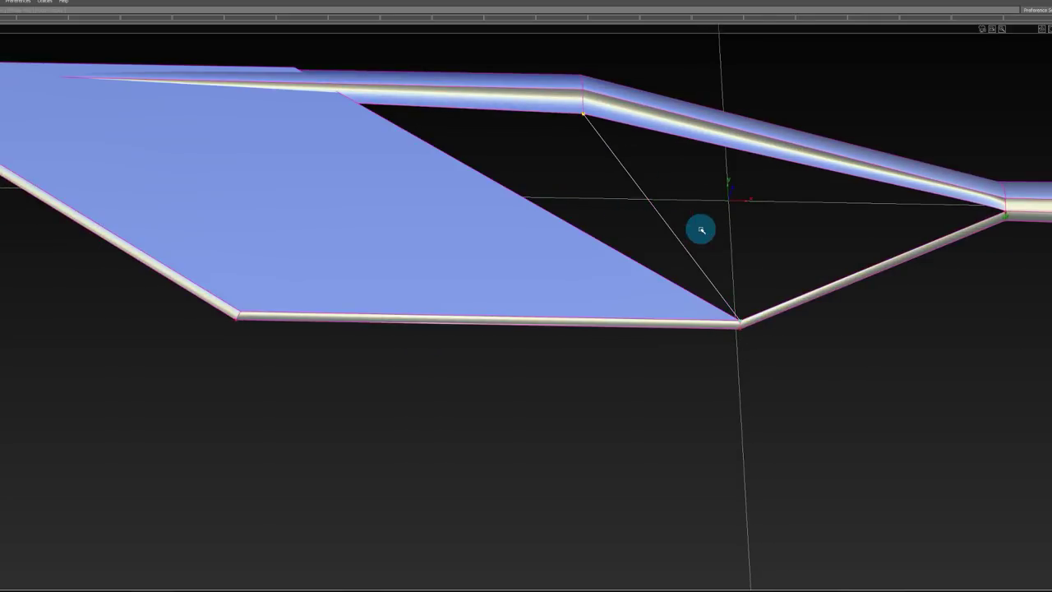
Step: Delete the diagonal line that joins the upper strip's bend to the lower neck corner
key("Delete")
key("Return")
left_click_drag(529, 195, 512, 254, "alt+shift")
middle_click_drag(511, 256, 427, 257, "alt+shift")
right_click_drag(427, 257, 425, 265, "alt+shift")
left_click_drag(425, 266, 425, 298, "alt+shift")
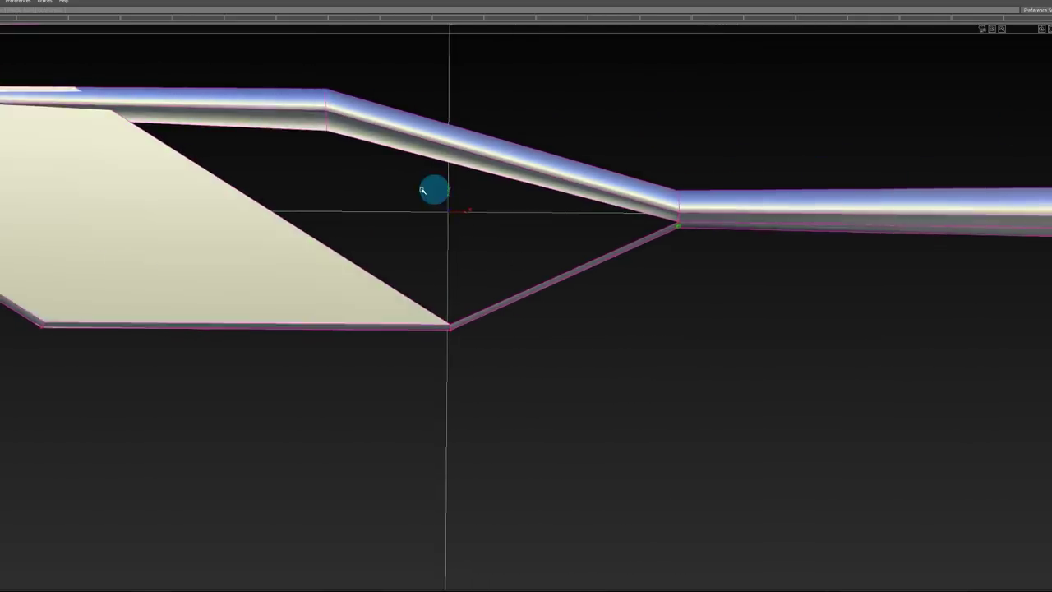
Step: Try to extend the new blade panel past the neck joint with a pointed lower corner
left_click_drag(363, 269, 1048, 281)
key("Return")
left_click_drag(671, 229, 728, 181, "alt+shift")
right_click_drag(728, 181, 628, 267, "alt+shift")
left_click_drag(628, 267, 747, 338, "alt+shift")
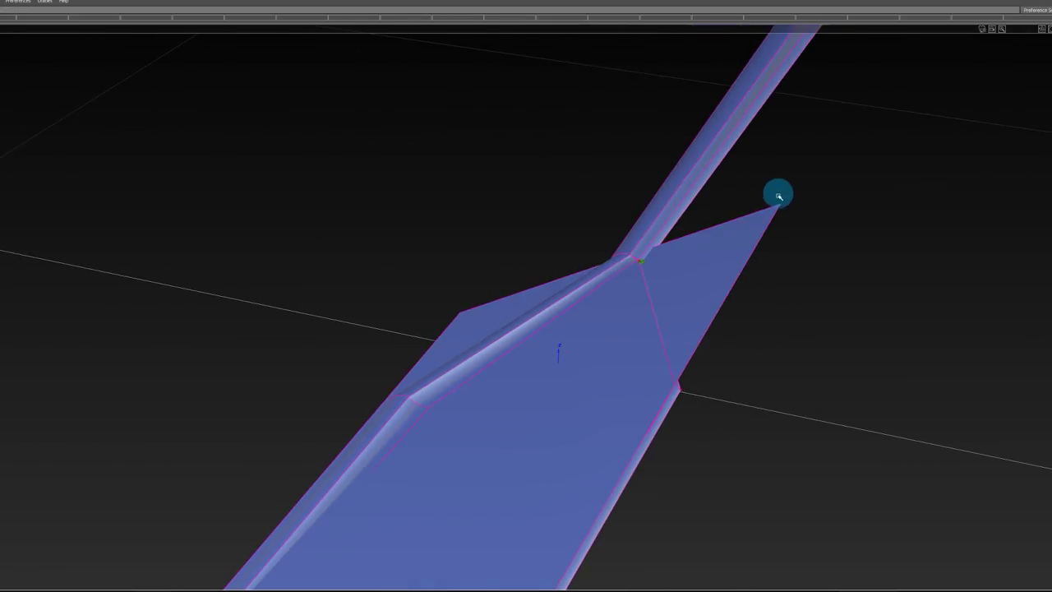
middle_click_drag(687, 386, 430, 321)
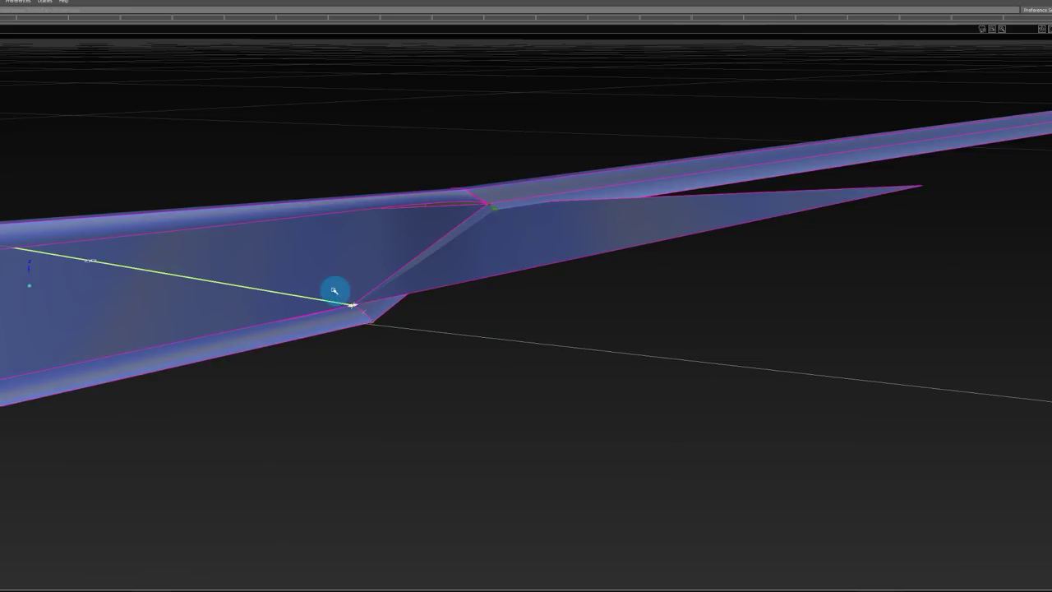
key("ctrl+z")
Step: Extend the blade panel's slanted end edge past the neck joint to cover the opening between the two strips
left_click_drag(331, 246, 263, 345, "alt+shift")
middle_click_drag(229, 329, 360, 305, "alt+shift")
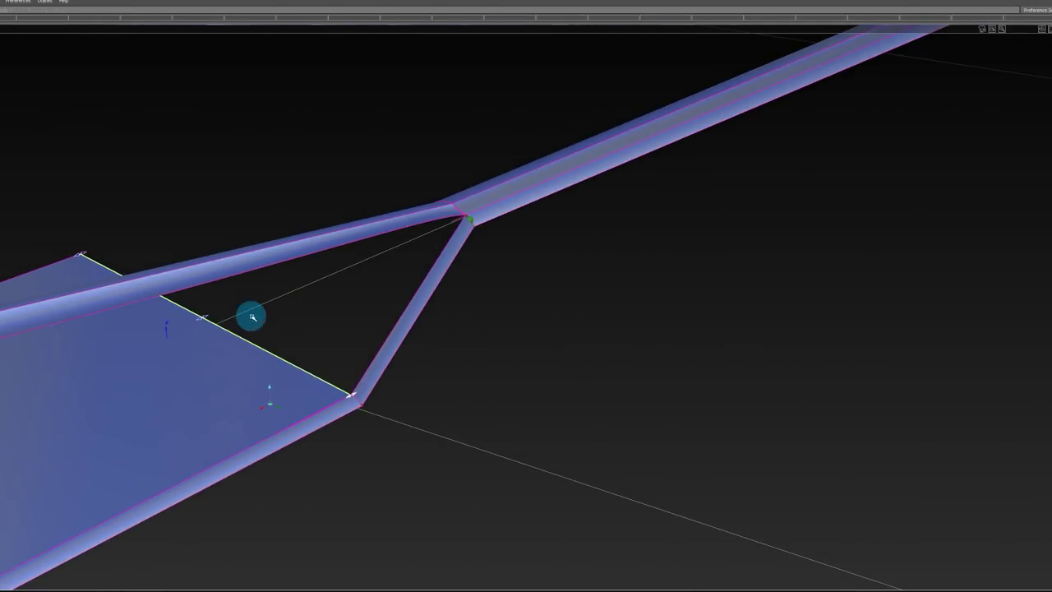
middle_click_drag(252, 317, 254, 285)
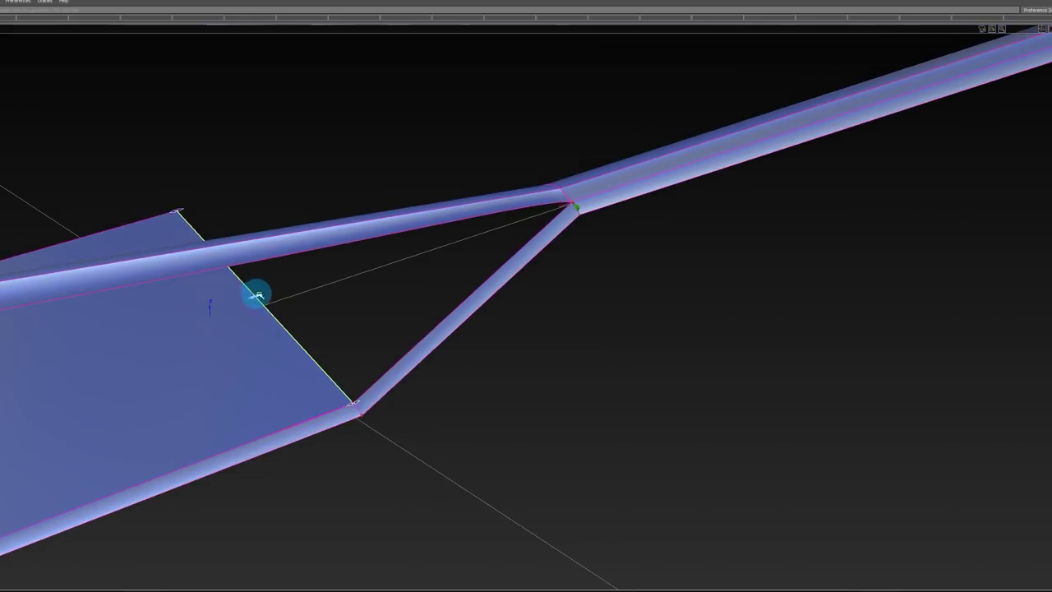
left_click_drag(951, 142, 914, 160)
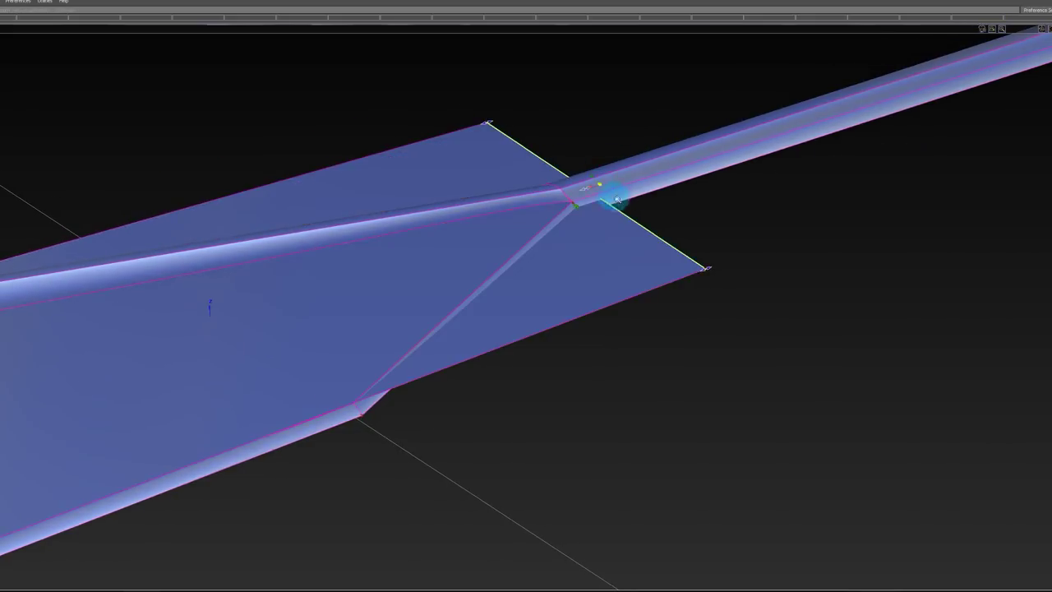
middle_click_drag(616, 200, 768, 229)
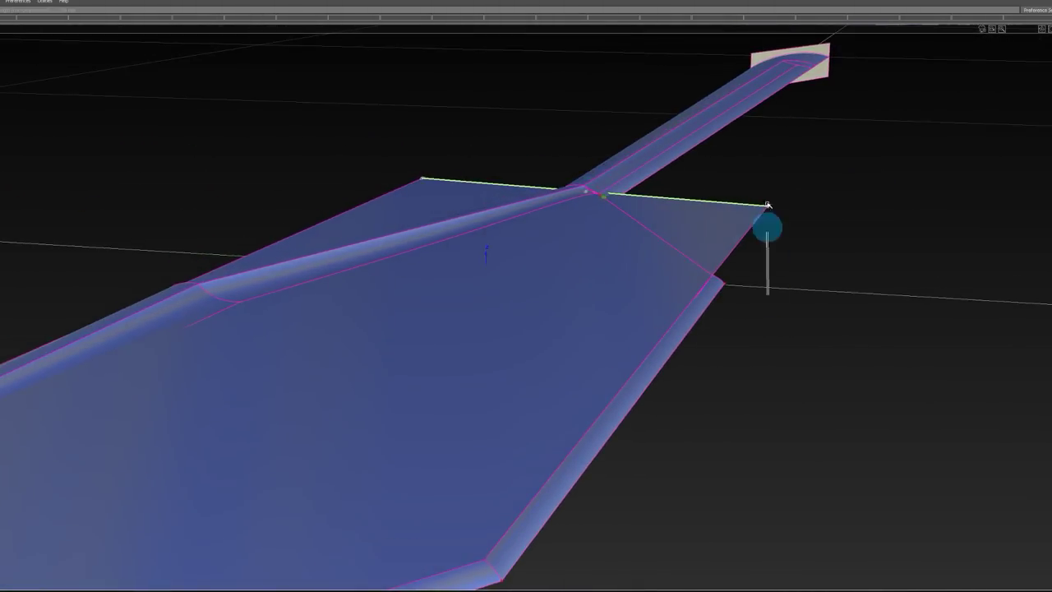
middle_click_drag(573, 158, 497, 143)
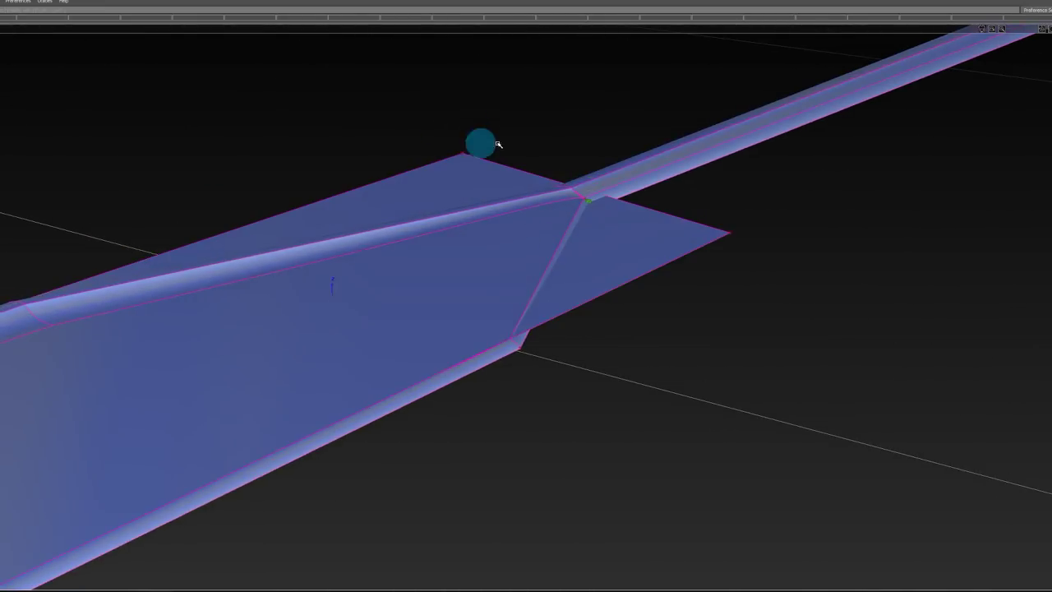
middle_click_drag(573, 186, 572, 146)
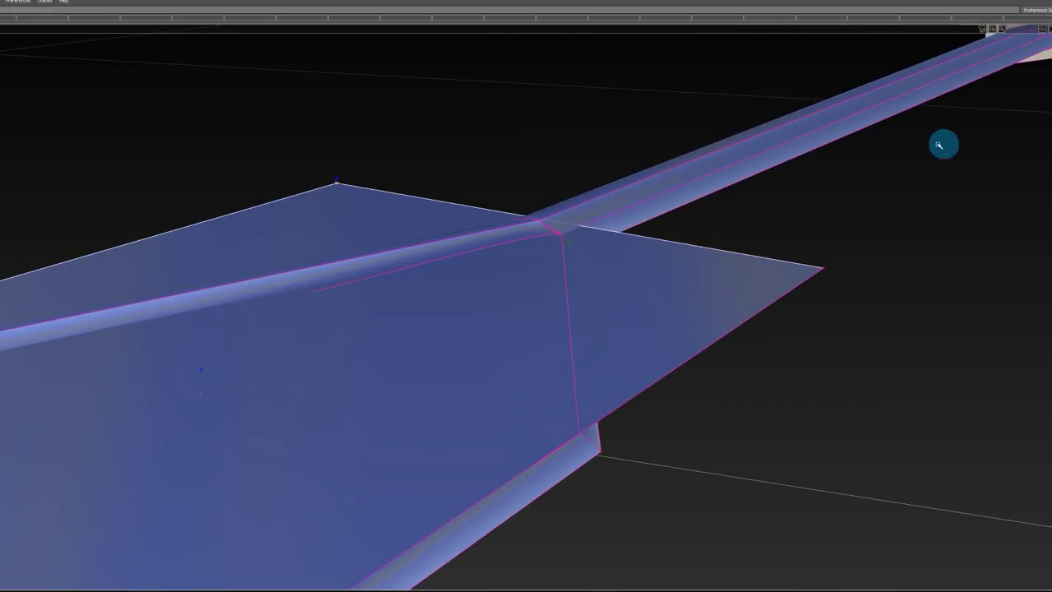
middle_click_drag(940, 147, 702, 376)
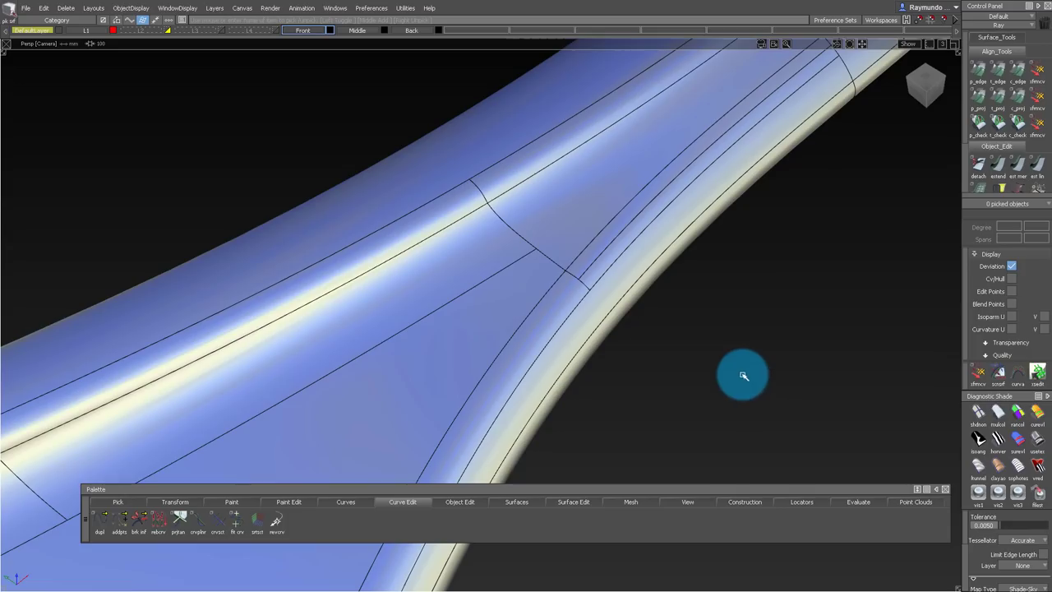
Step: Examine the patch layout of the rounded neck where the blade panel meets the upper and lower curved strips
middle_click_drag(740, 371, 530, 292)
left_click_drag(530, 291, 549, 311, "alt+shift")
middle_click_drag(549, 310, 505, 231, "alt+shift")
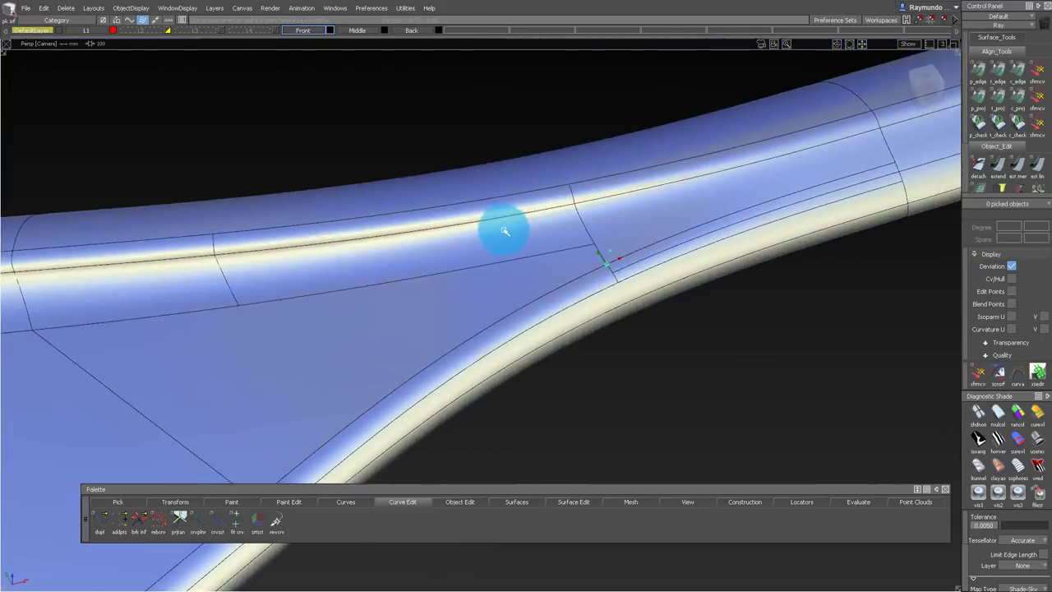
middle_click_drag(611, 241, 550, 290)
mouse_move(553, 196)
middle_mouse_down()
mouse_move(521, 324)
mouse_move(559, 286)
middle_mouse_up()
mouse_move(559, 286)
left_mouse_down("alt+shift")
mouse_move(563, 254)
mouse_move(635, 183)
left_mouse_up("alt+shift")
middle_click_drag(635, 183, 560, 217)
left_click_drag(608, 249, 529, 205, "alt+shift")
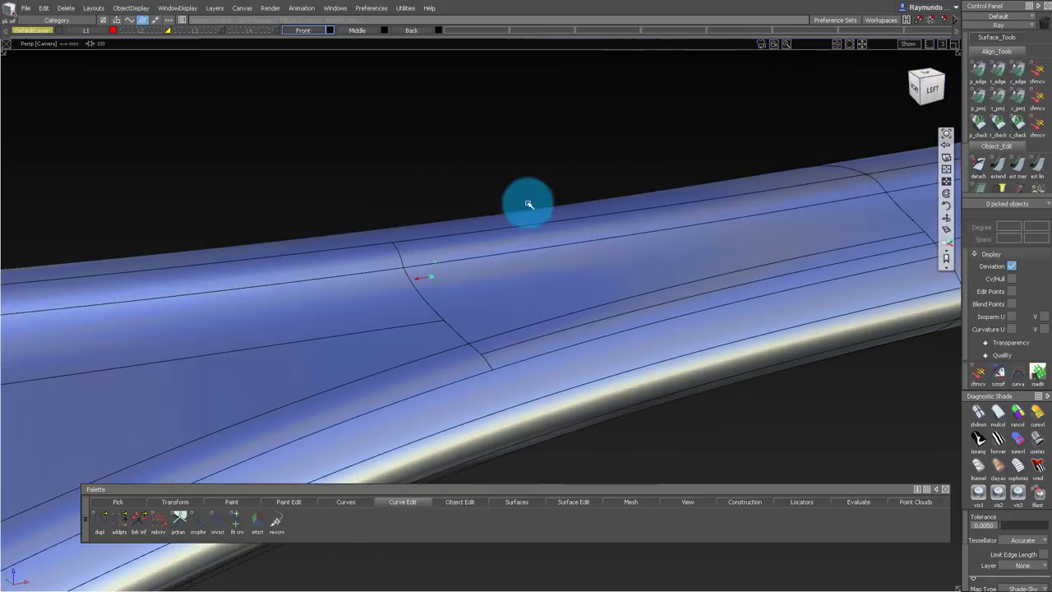
middle_click_drag(529, 205, 594, 225, "alt+shift")
left_click_drag(595, 225, 531, 433, "alt+shift")
right_click_drag(531, 433, 498, 352, "alt+shift")
Step: Check the shaded neck without surface edge lines, and show the edge lines again to inspect the handle patches
middle_click_drag(497, 351, 571, 247)
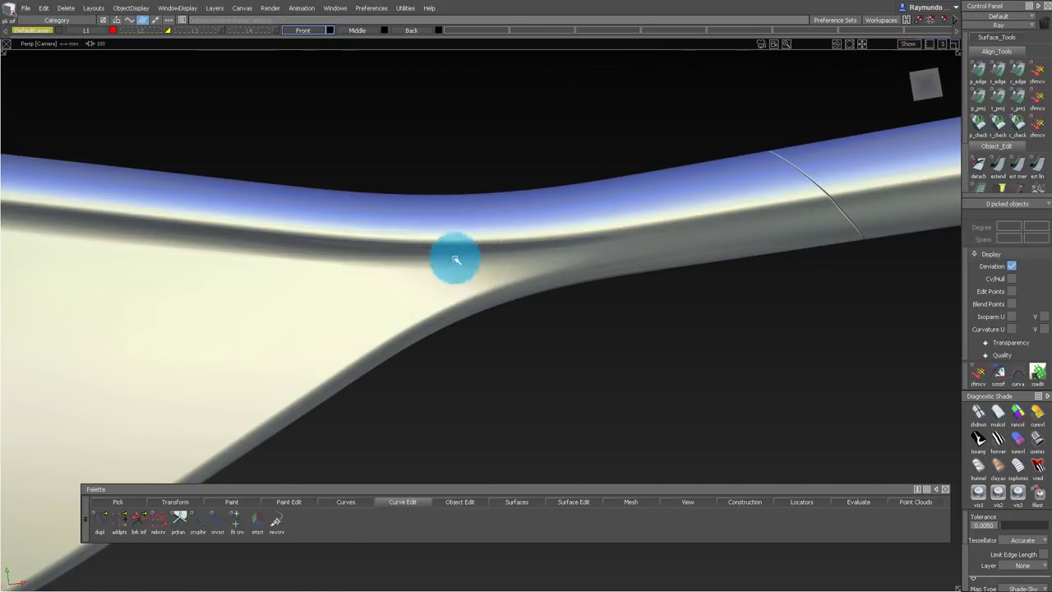
mouse_move(589, 285)
middle_mouse_down()
mouse_move(582, 197)
mouse_move(554, 247)
mouse_move(595, 249)
mouse_move(593, 270)
middle_mouse_up()
key("alt+m")
right_click_drag(526, 265, 463, 274, "alt+shift")
middle_click_drag(588, 245, 214, 326, "alt+shift")
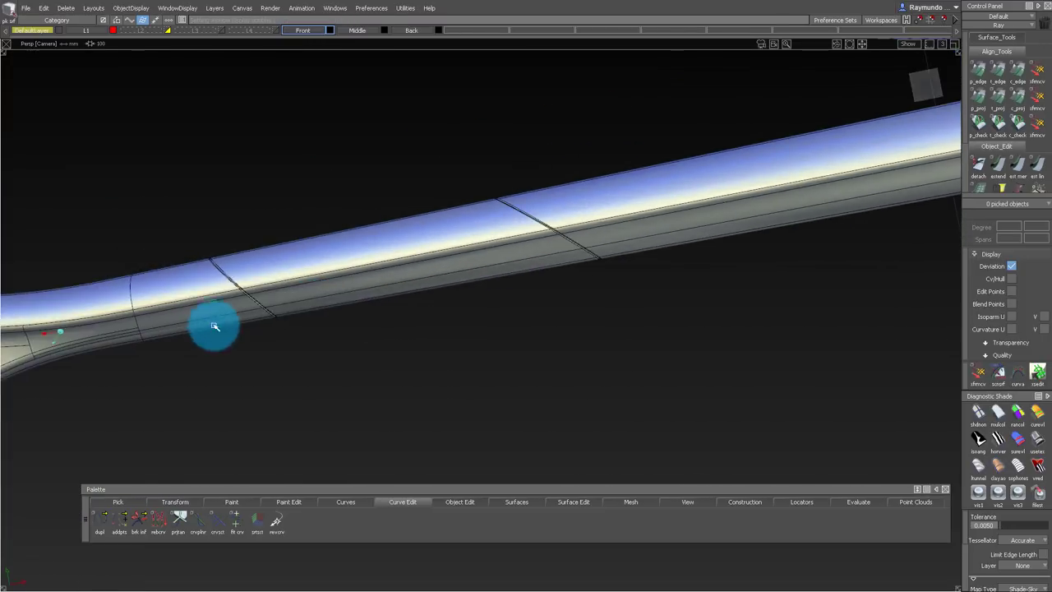
middle_click_drag(561, 303, 531, 263, "alt+shift")
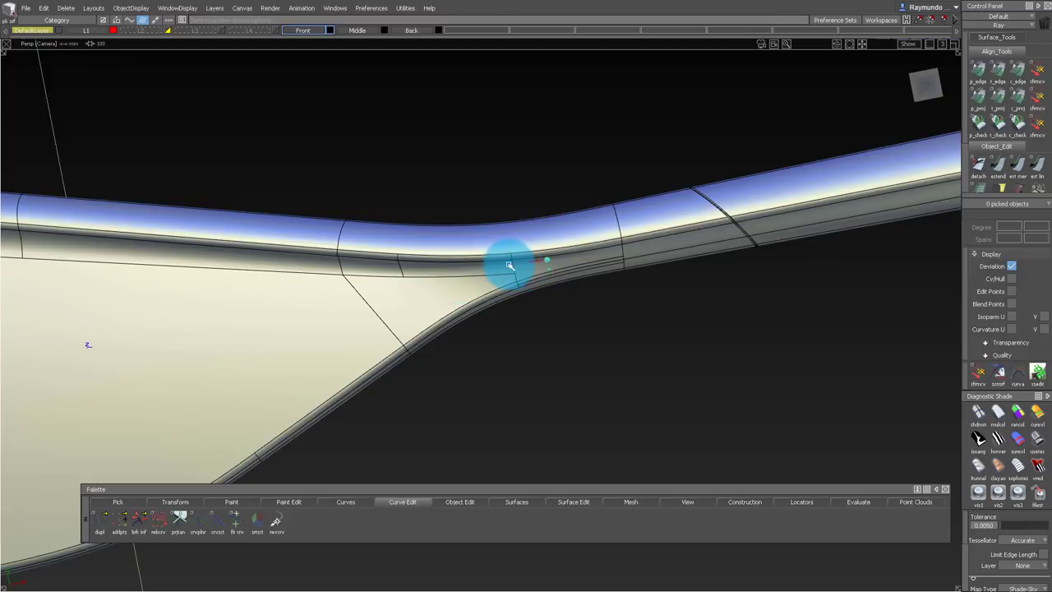
Step: Isolate the central transition patch at the neck between the two strips and display its control vertices
right_click_drag(509, 265, 582, 270, "alt+shift")
mouse_move(582, 270)
left_mouse_down("alt+shift")
mouse_move(566, 173)
mouse_move(683, 174)
mouse_move(353, 242)
left_mouse_up("alt+shift")
mouse_move(447, 217)
left_mouse_down("alt+shift")
mouse_move(470, 249)
mouse_move(479, 240)
left_mouse_up("alt+shift")
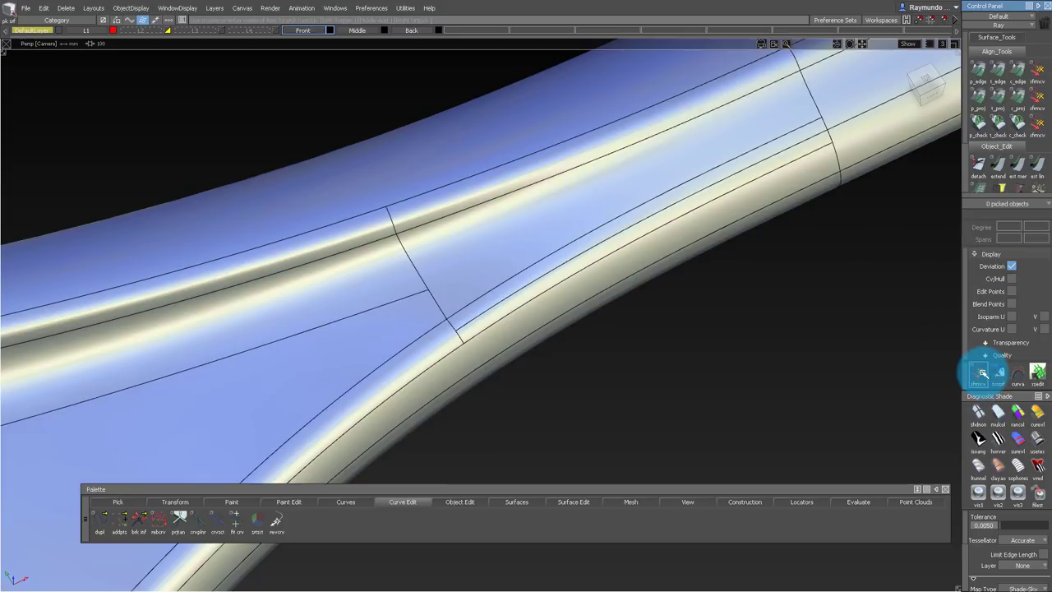
key("space")
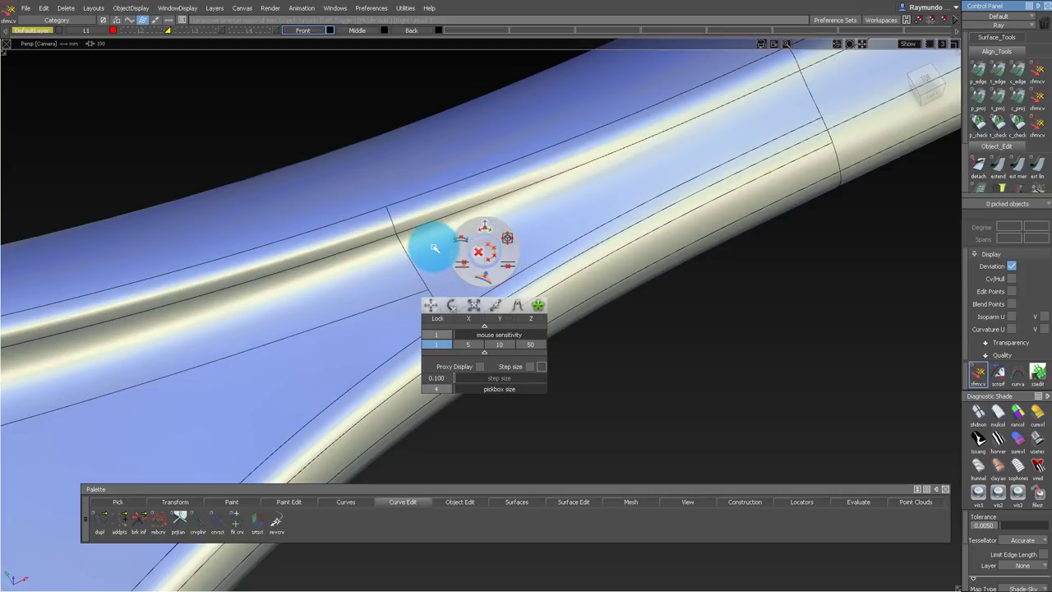
left_click_drag(436, 249, 505, 220, "ctrl+shift")
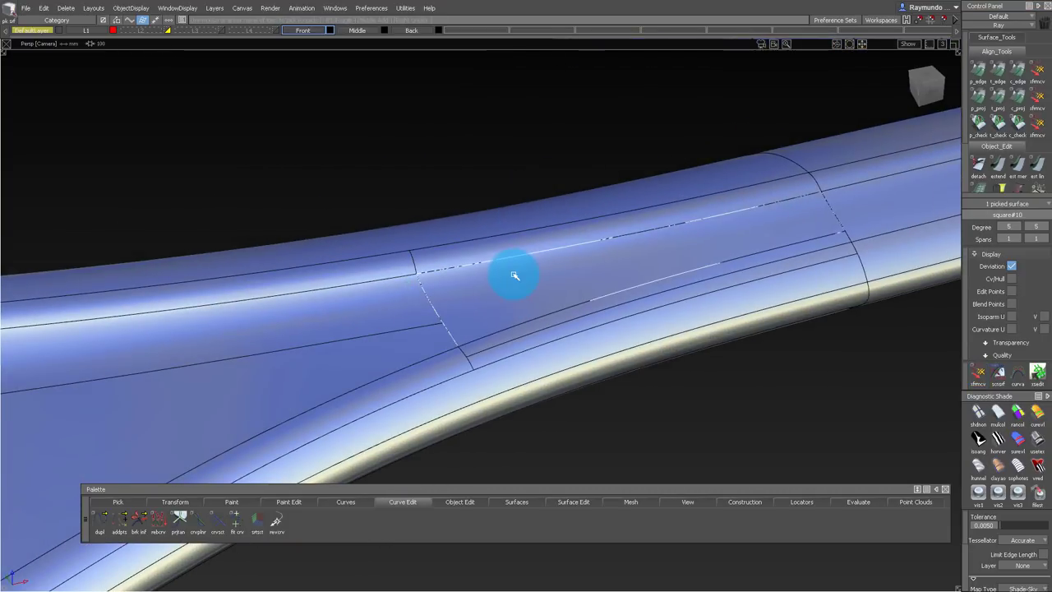
key("alt+h")
mouse_move(413, 295)
left_mouse_down("alt+shift")
mouse_move(532, 315)
mouse_move(559, 277)
mouse_move(556, 203)
mouse_move(564, 244)
mouse_move(660, 228)
mouse_move(557, 259)
mouse_move(557, 277)
left_mouse_up("alt+shift")
left_click(562, 260)
mouse_move(564, 258)
left_mouse_down("ctrl+shift")
mouse_move(563, 167)
mouse_move(601, 183)
mouse_move(639, 170)
mouse_move(576, 274)
mouse_move(577, 161)
left_mouse_up("ctrl+shift")
left_click_drag(559, 203, 515, 208, "alt+shift")
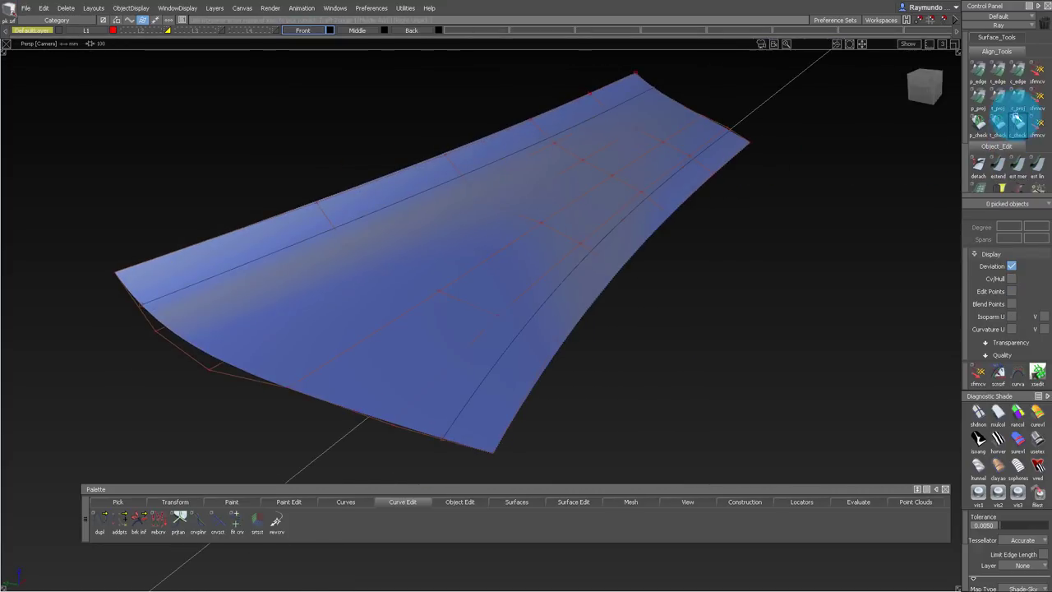
Step: Check the mode and mouse sensitivity settings of the Move CV preset
double_click(1039, 82)
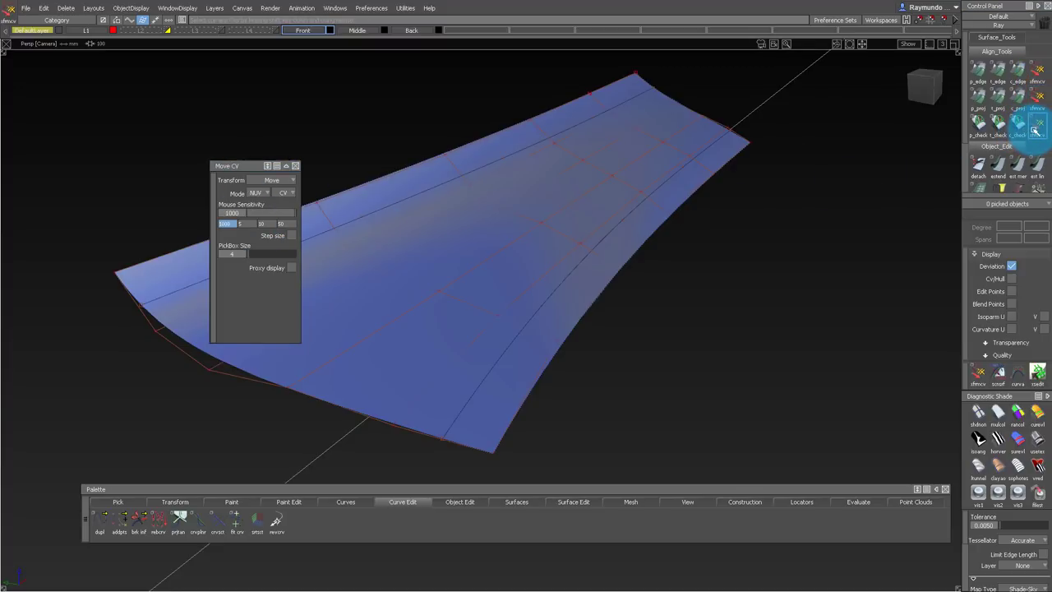
left_click(297, 166)
mouse_move(493, 194)
left_mouse_down("alt+shift")
mouse_move(514, 199)
mouse_move(526, 222)
mouse_move(509, 230)
mouse_move(544, 239)
left_mouse_up("alt+shift")
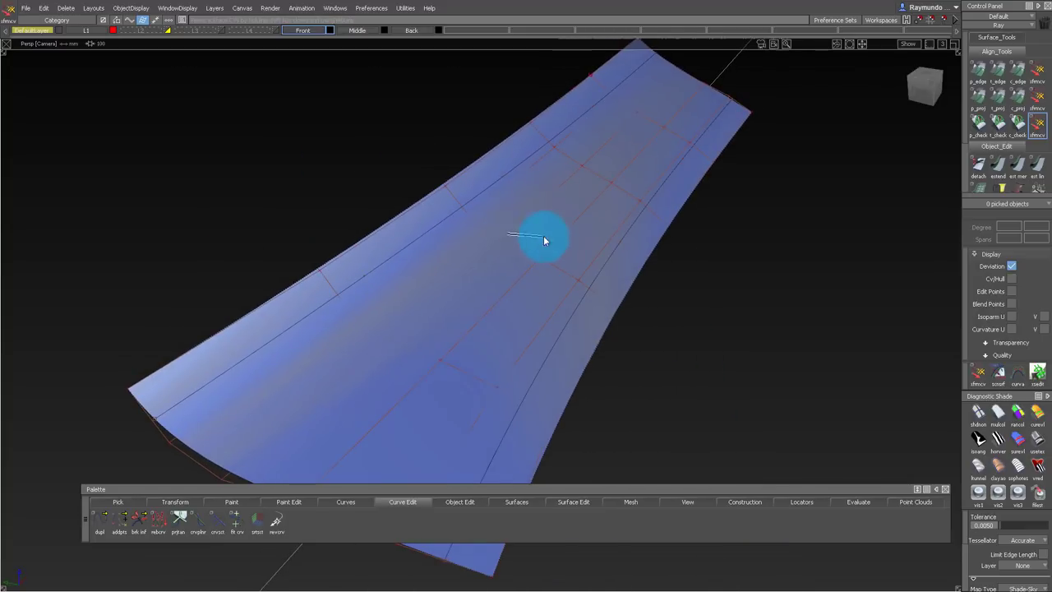
Step: Pick an interior control vertex of the isolated patch and compare the Move CV presets on it
left_click(497, 227)
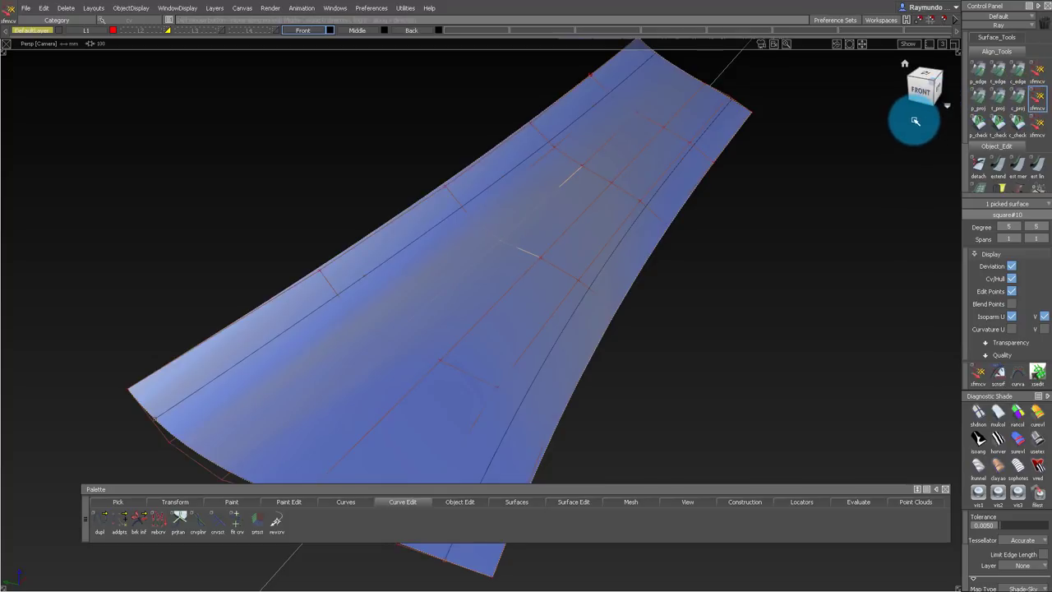
left_click(1038, 72)
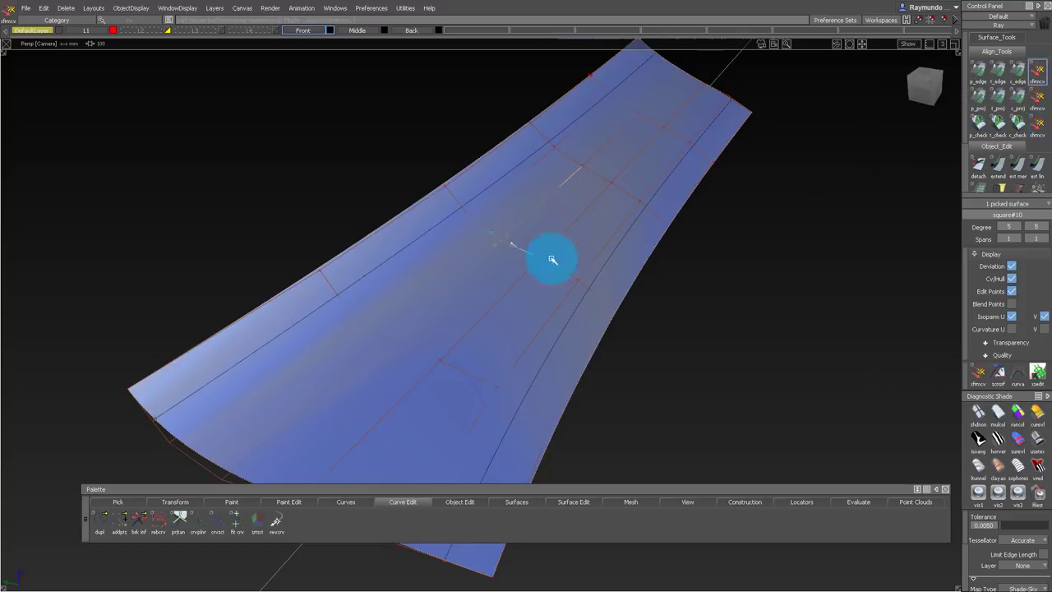
middle_click_drag(484, 270, 489, 226, "alt+shift")
left_click_drag(519, 189, 575, 162, "alt+shift")
right_click_drag(575, 162, 564, 181, "alt+shift")
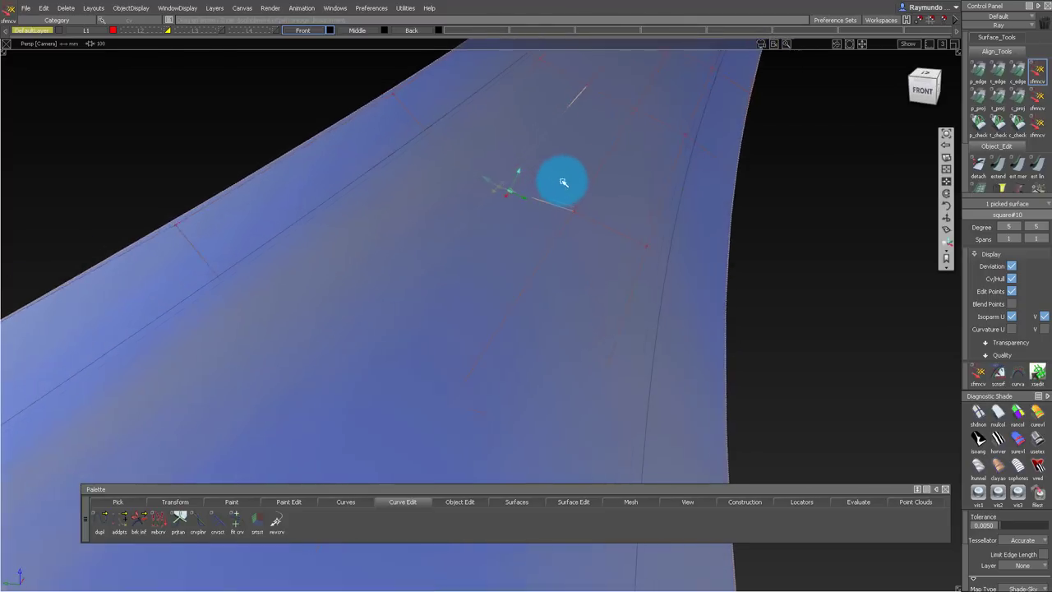
left_click(557, 179, "ctrl+shift")
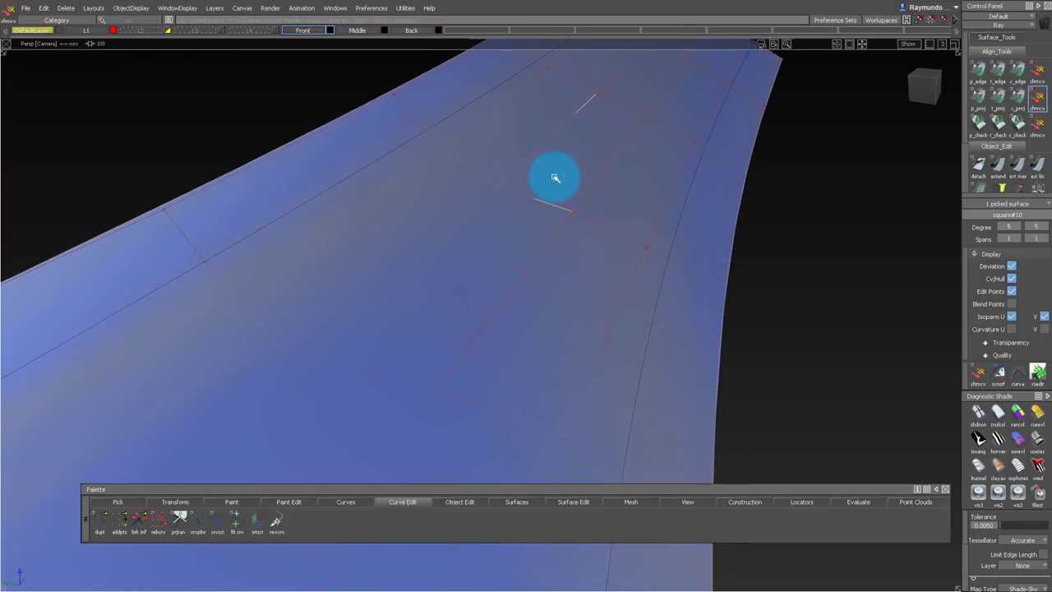
Step: Pick the control vertex just outside the patch's curved wide end and choose the NUV move mode for it
left_click_drag(555, 179, 448, 334, "alt+shift")
left_click_drag(397, 256, 404, 259, "ctrl+shift")
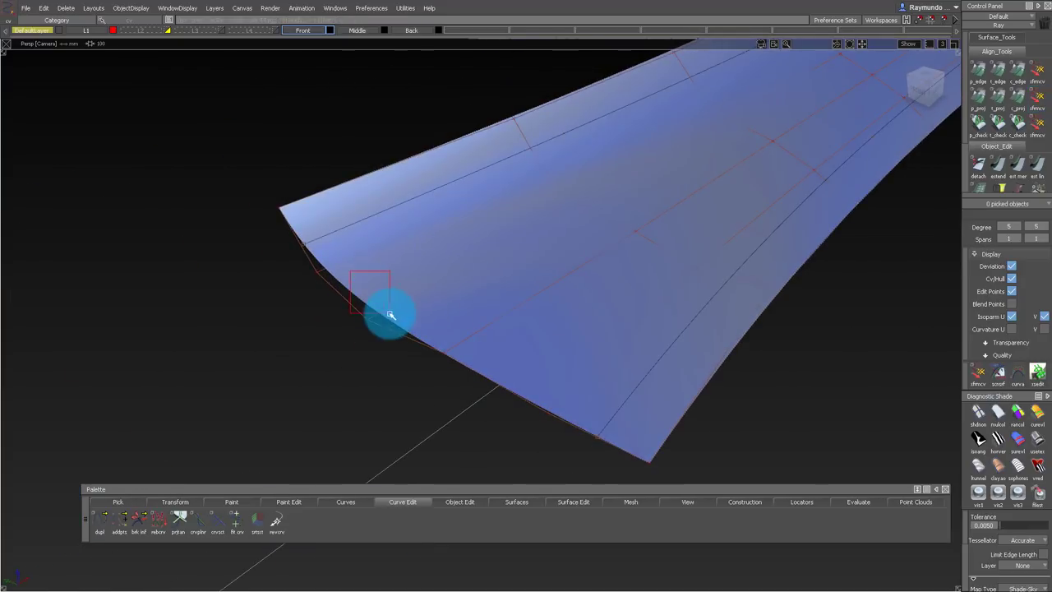
left_click_drag(389, 314, 390, 314)
left_click_drag(327, 300, 408, 330)
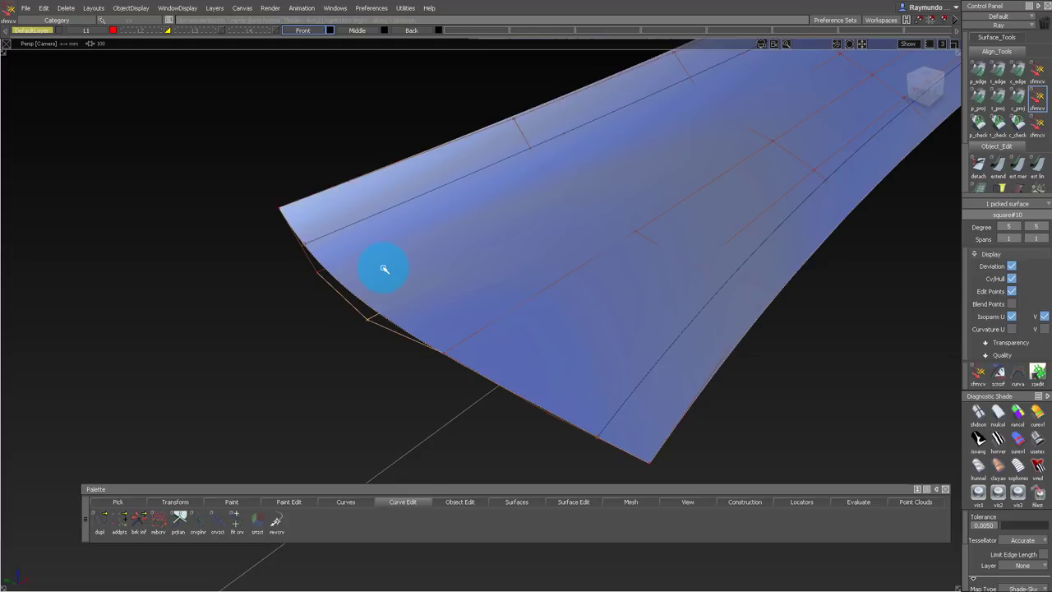
key("space")
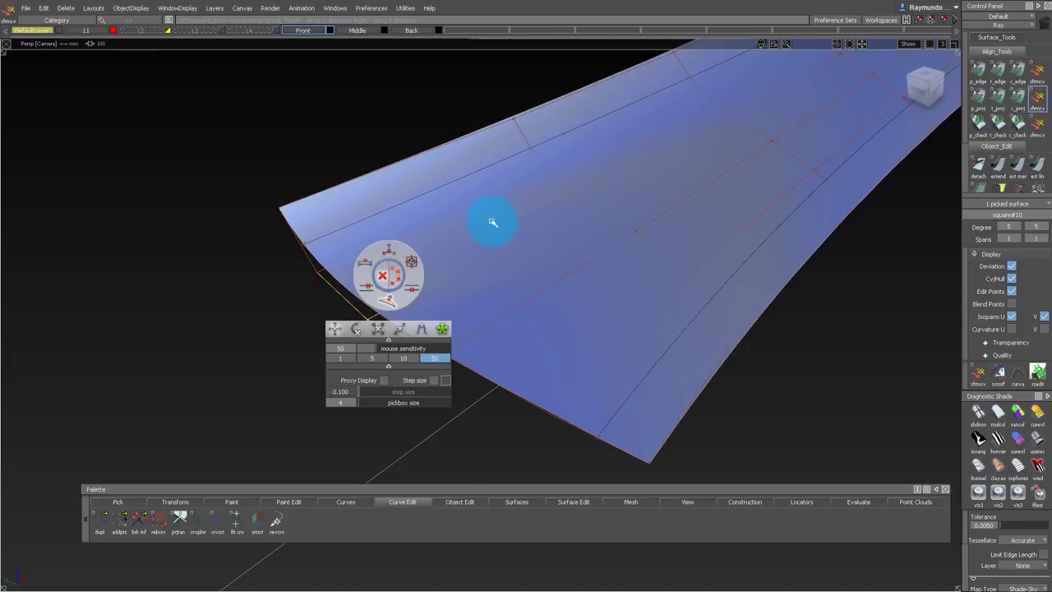
left_click(389, 301)
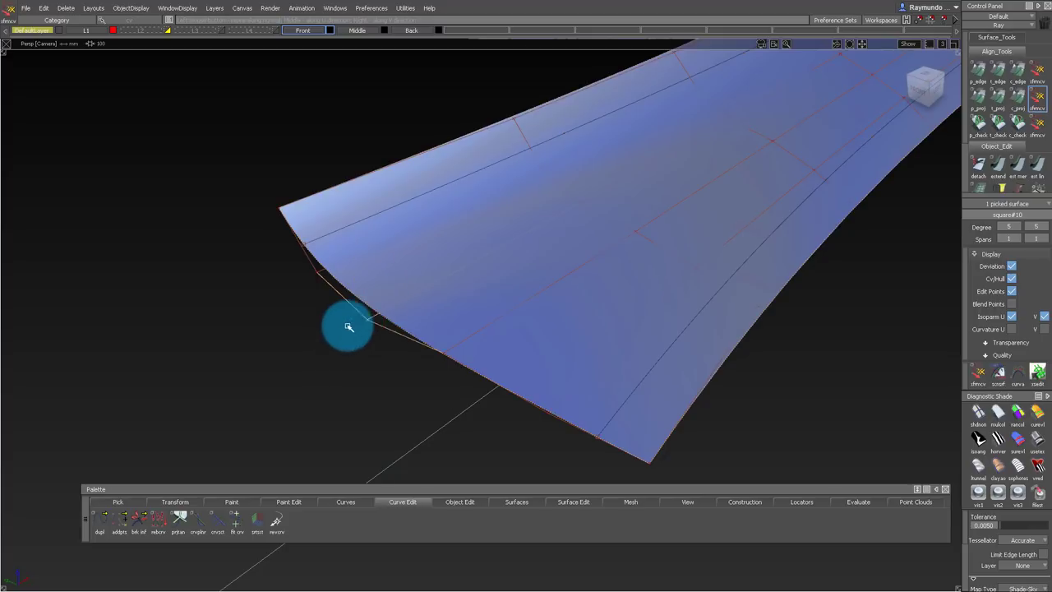
key("space")
left_click(357, 331)
left_click_drag(336, 330, 526, 291)
right_click(475, 293, "alt+shift")
right_click_drag(359, 309, 341, 315, "alt+shift")
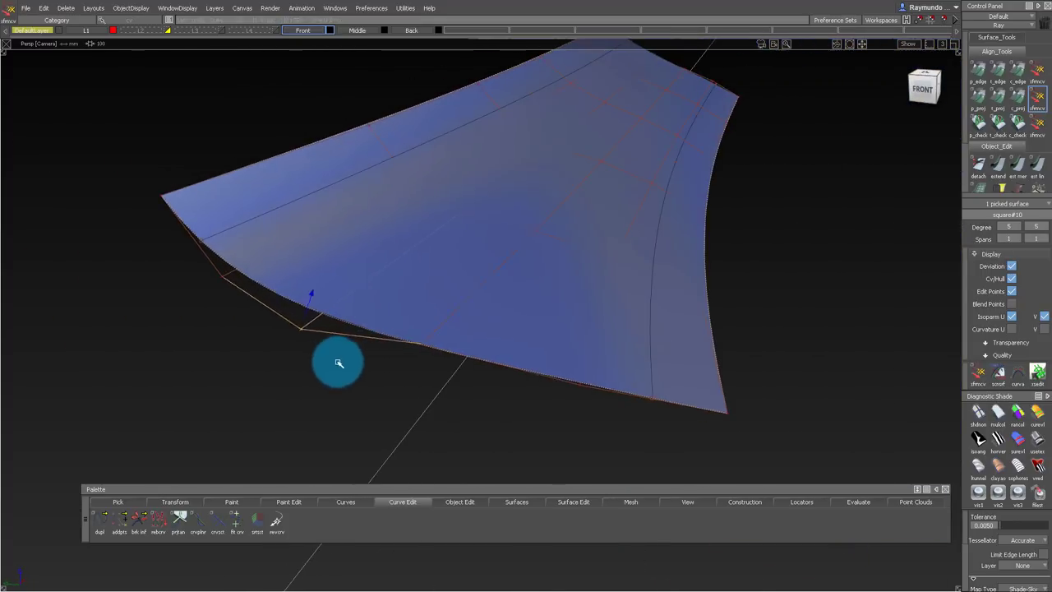
Step: Pick the third CV along the near edge of the isolated flared surface and fine-tune its position along the hull
mouse_move(338, 363)
left_mouse_down()
mouse_move(402, 363)
mouse_move(406, 350)
mouse_move(344, 357)
mouse_move(395, 359)
mouse_move(354, 363)
mouse_move(324, 340)
mouse_move(418, 254)
mouse_move(341, 302)
mouse_move(327, 294)
left_mouse_up()
left_click(341, 310)
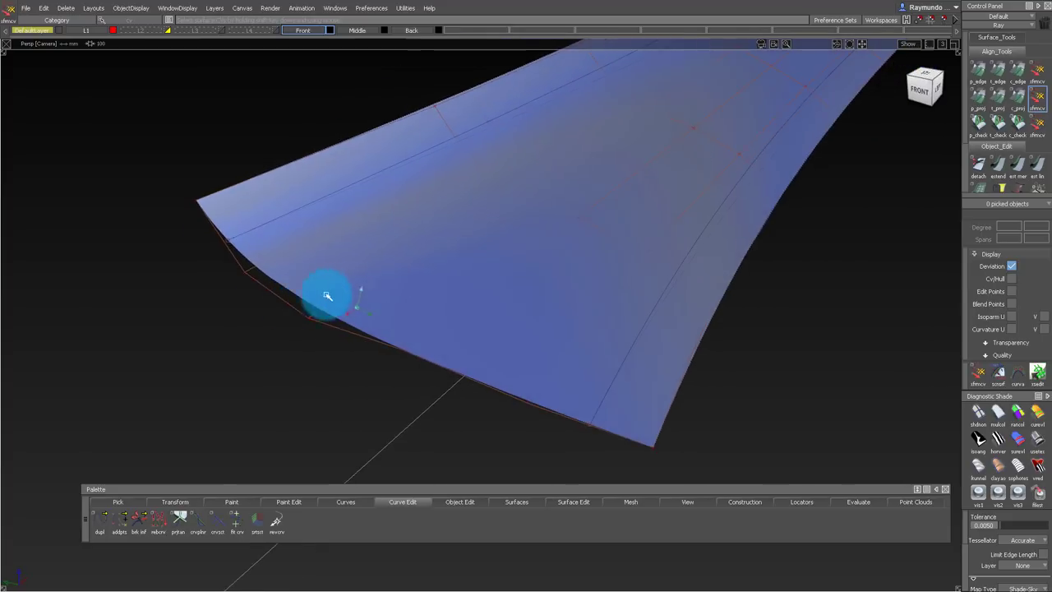
right_click_drag(326, 293, 380, 293, "alt+shift")
left_click_drag(381, 293, 514, 272, "alt+shift")
middle_click_drag(514, 272, 542, 274, "alt+shift")
left_click_drag(499, 297, 348, 296, "ctrl+shift")
left_click(352, 330)
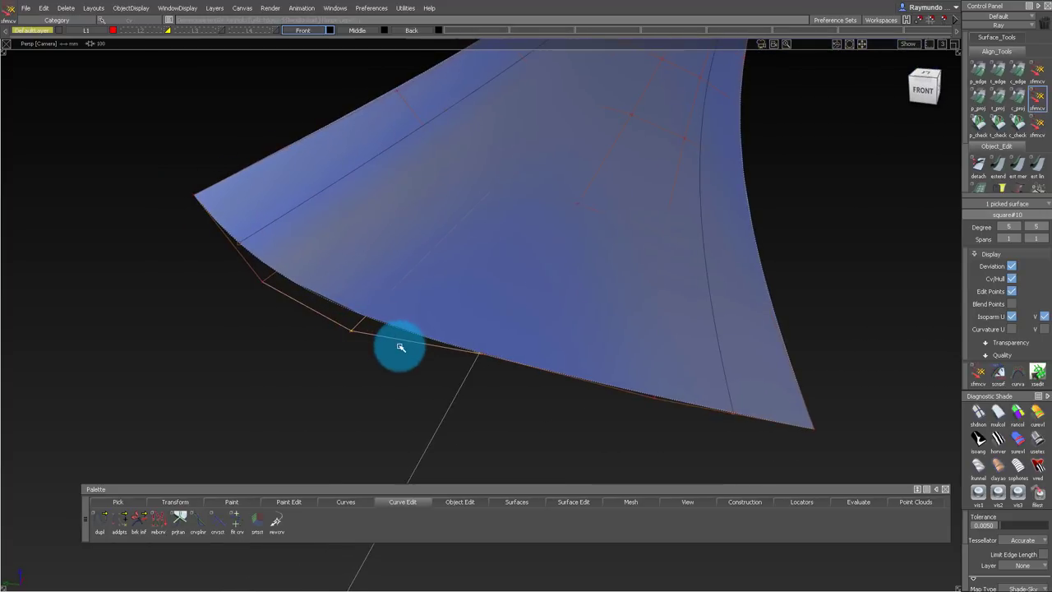
key("t")
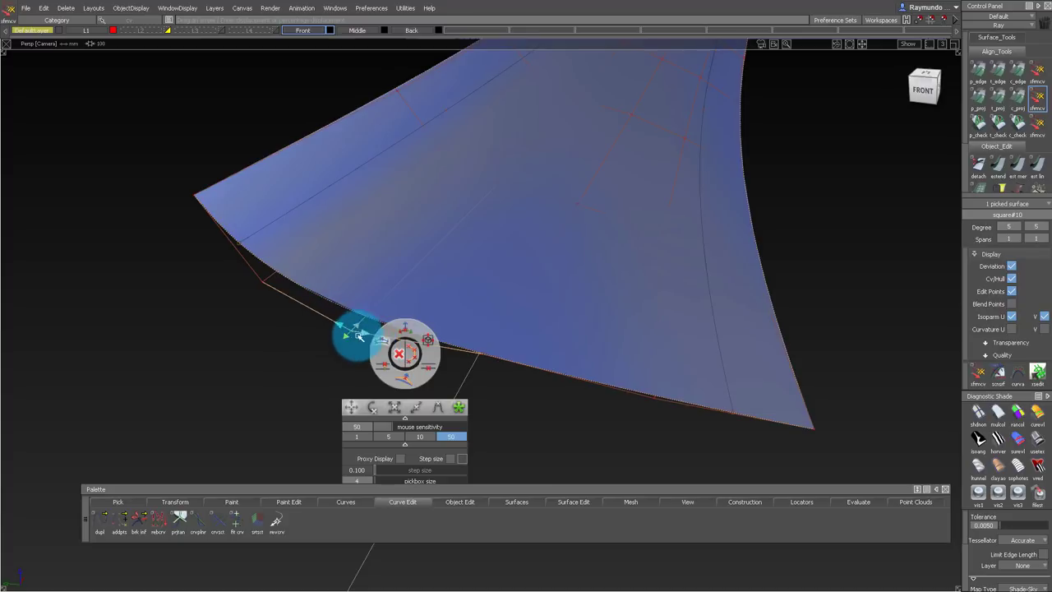
mouse_move(366, 332)
left_mouse_down()
mouse_move(956, 376)
mouse_move(91, 378)
mouse_move(349, 328)
left_mouse_up()
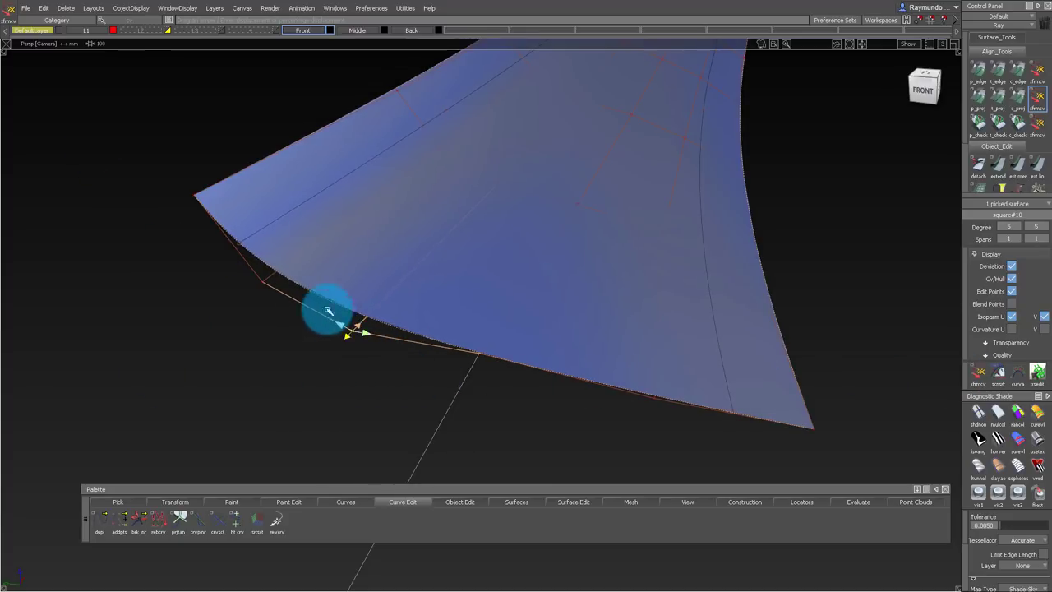
left_click_drag(413, 271, 357, 354, "alt+shift")
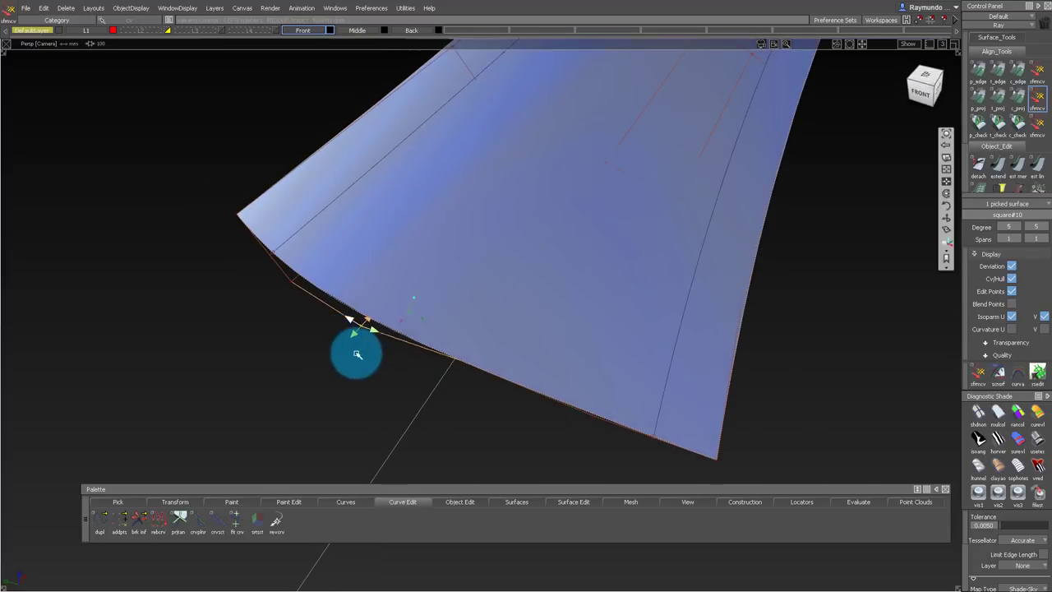
Step: Show all surfaces again, then isolate the flared surface together with its neighbour across the near edge
scroll(431, 279, "up", 3)
left_click(431, 279)
left_click_drag(431, 278, 365, 258, "alt+shift")
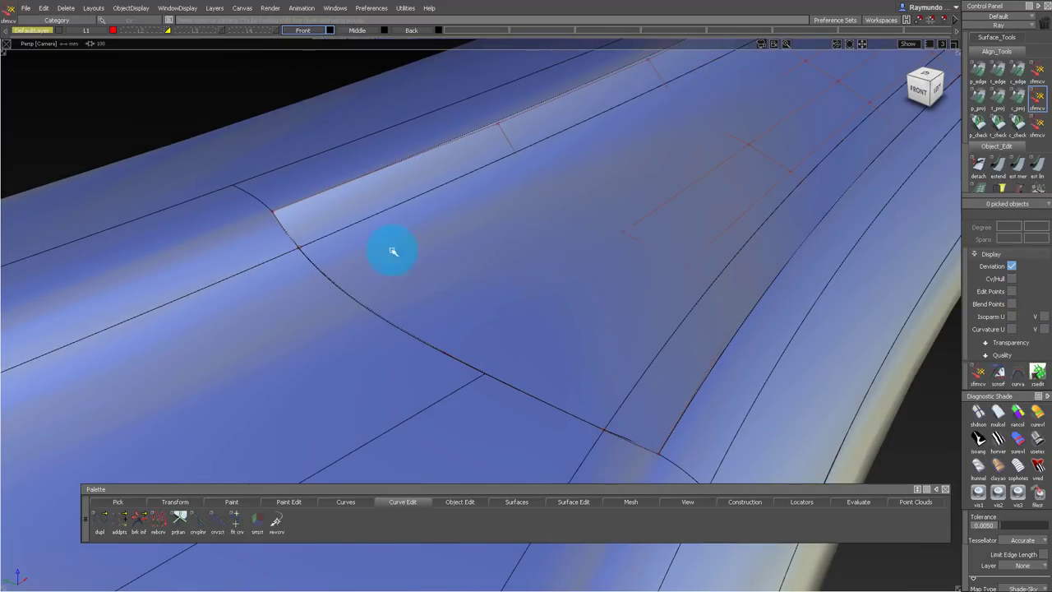
left_click(312, 345)
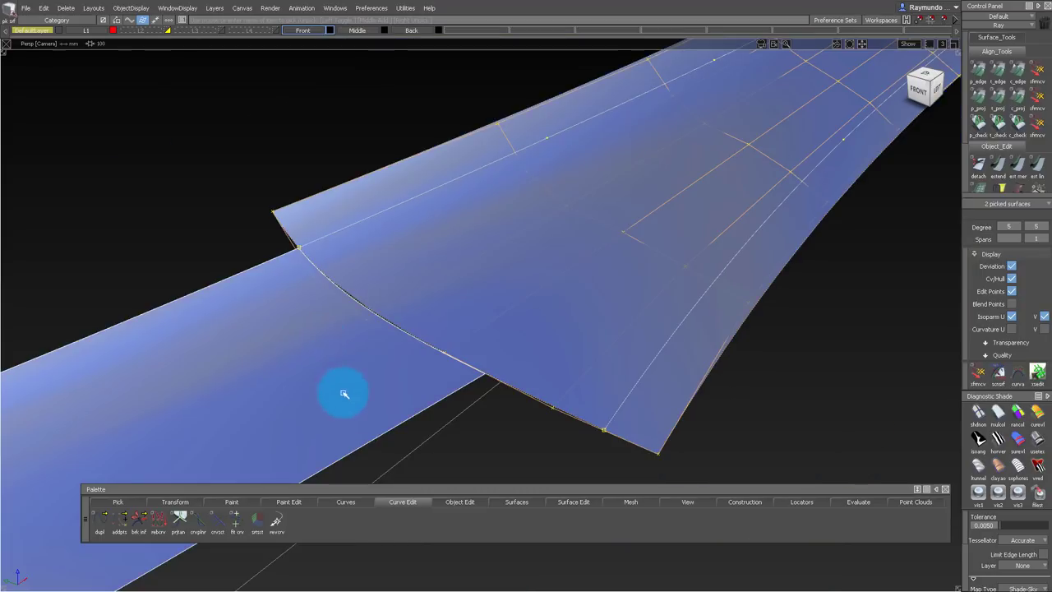
left_click(331, 305)
Step: In wireframe, move the neighbouring surface's second-row CV on the upper edge in Projected mode along the flared surface's edge direction
mouse_move(324, 348)
left_mouse_down("alt+shift")
mouse_move(367, 291)
mouse_move(471, 277)
mouse_move(474, 217)
left_mouse_up("alt+shift")
mouse_move(386, 217)
left_mouse_down("alt+shift")
mouse_move(279, 230)
mouse_move(345, 274)
left_mouse_up("alt+shift")
mouse_move(346, 275)
left_mouse_down("ctrl+shift")
mouse_move(346, 207)
mouse_move(425, 176)
mouse_move(373, 228)
mouse_move(364, 223)
mouse_move(378, 228)
mouse_move(356, 247)
left_mouse_up("ctrl+shift")
left_click(363, 285)
left_click_drag(363, 286, 463, 147, "alt+shift")
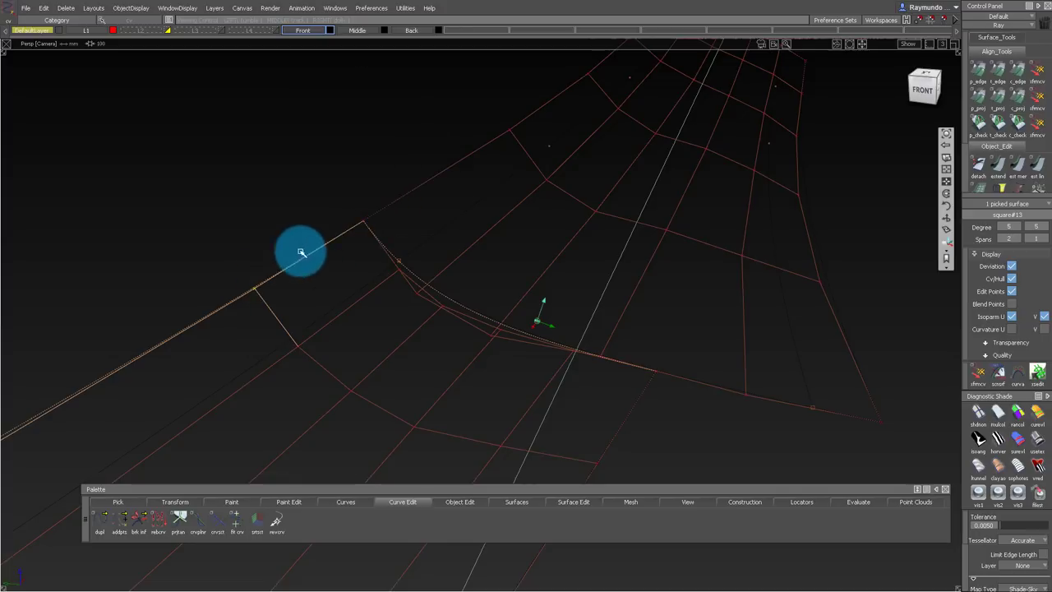
left_click_drag(376, 223, 389, 226, "alt+shift")
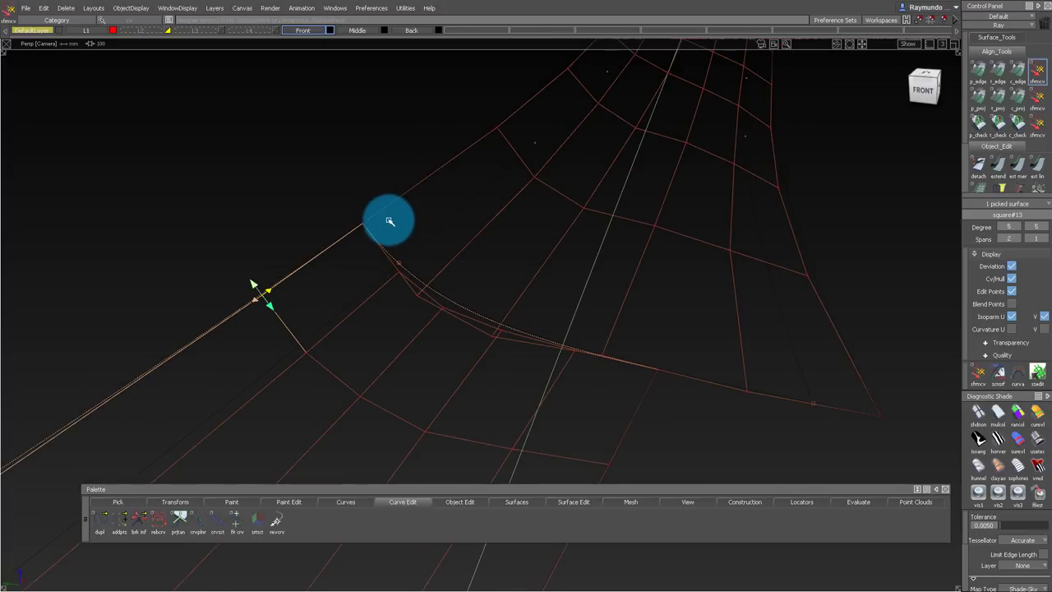
right_click(460, 206)
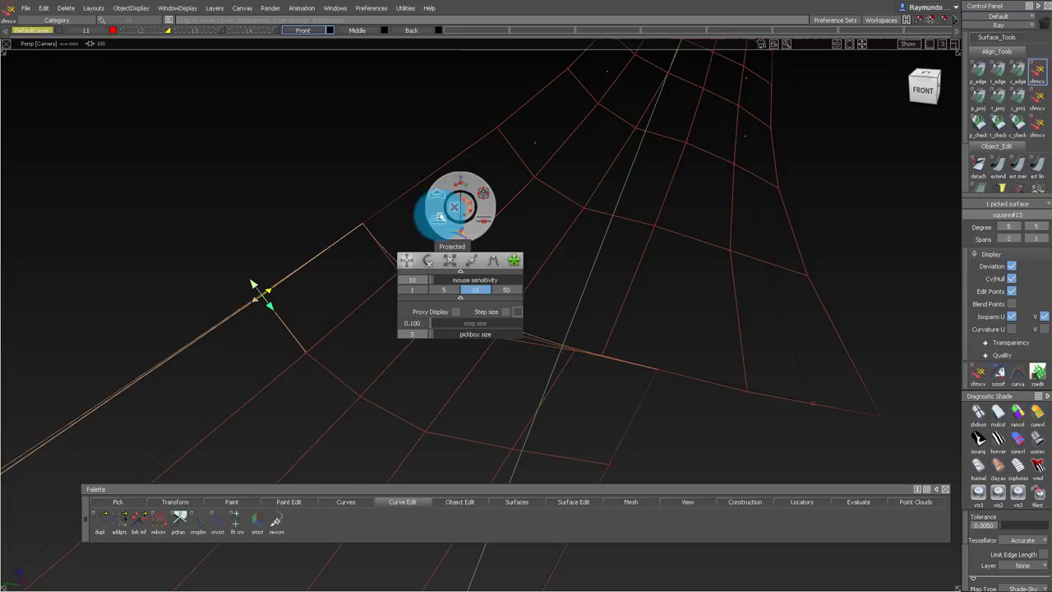
left_click(439, 216)
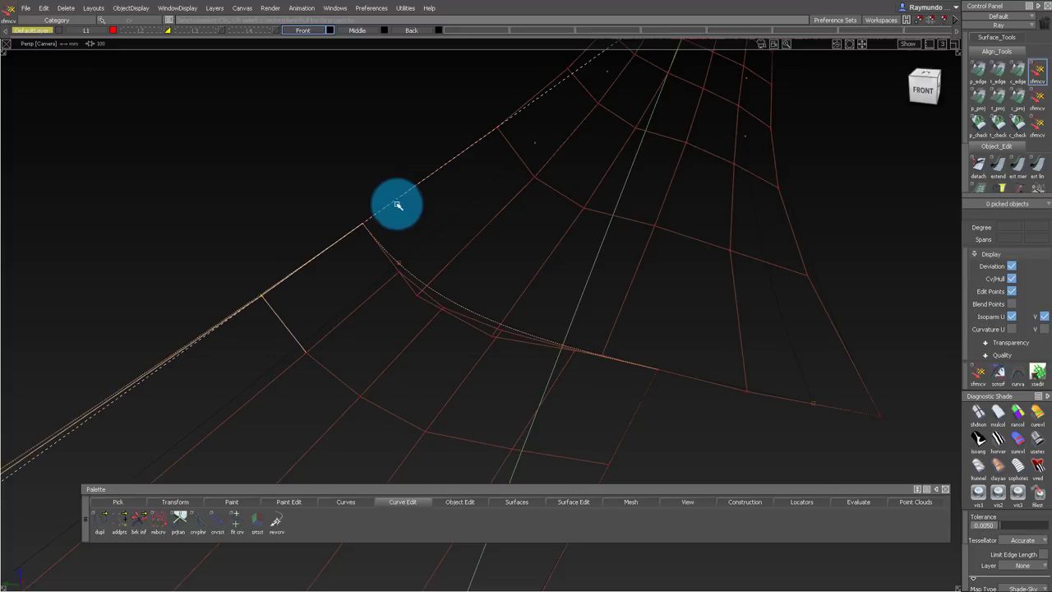
left_click_drag(397, 204, 440, 186)
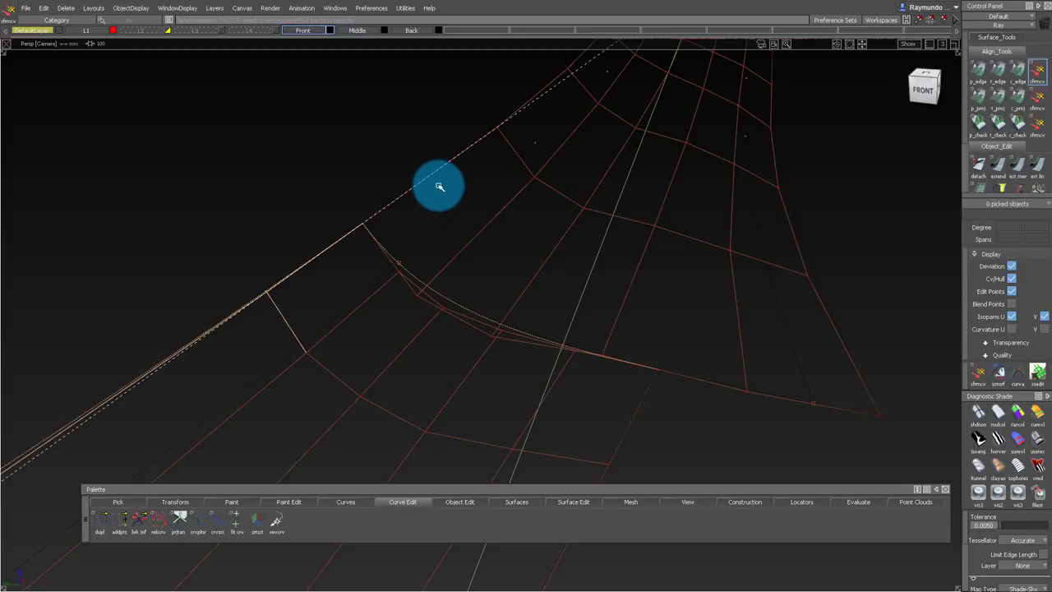
left_click(606, 271)
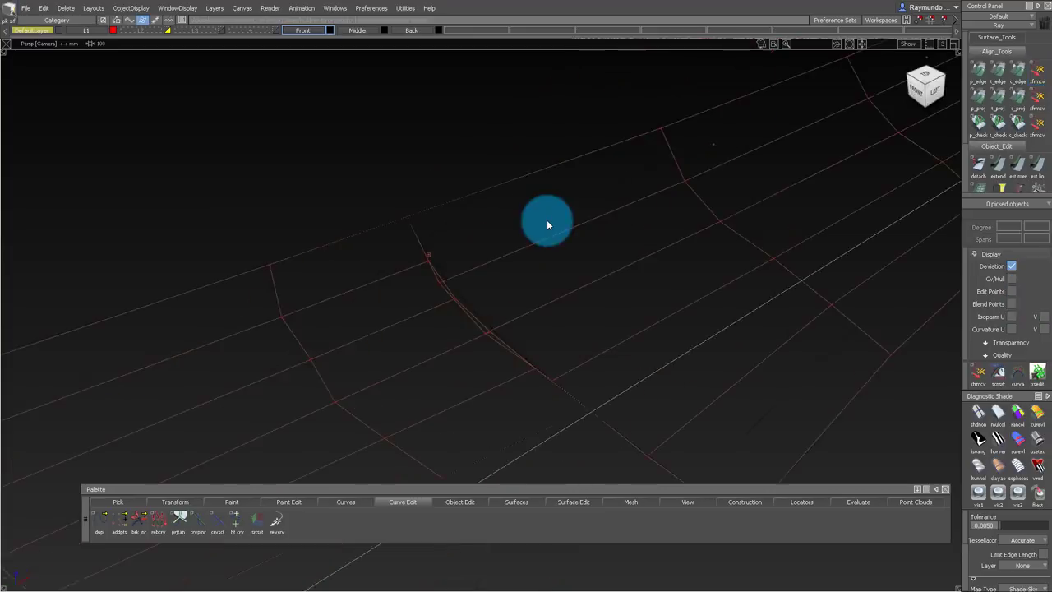
Step: Set CV transformation to Projected move and align the neighbour's upper-edge second-row CV with the flared surface's edge hull
left_click(405, 338)
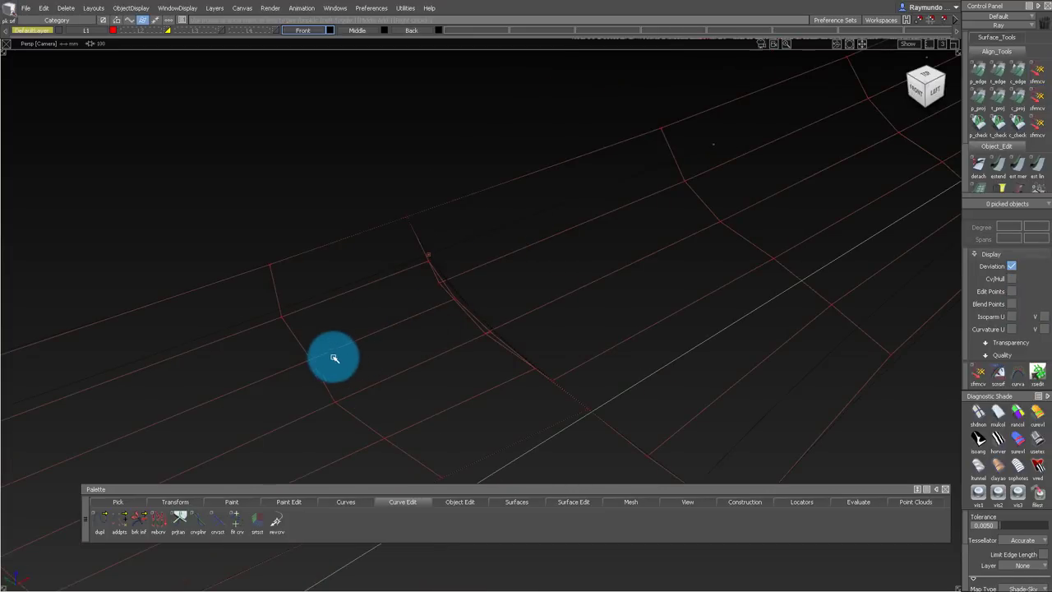
left_click_drag(321, 355, 350, 354)
left_click_drag(301, 336, 334, 372)
key("t")
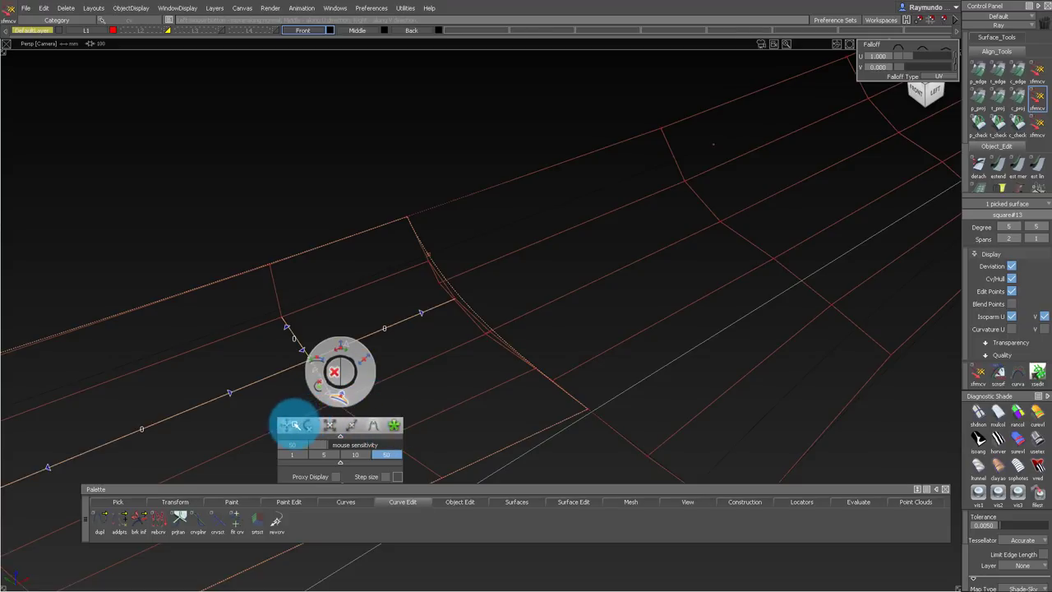
left_click(289, 424)
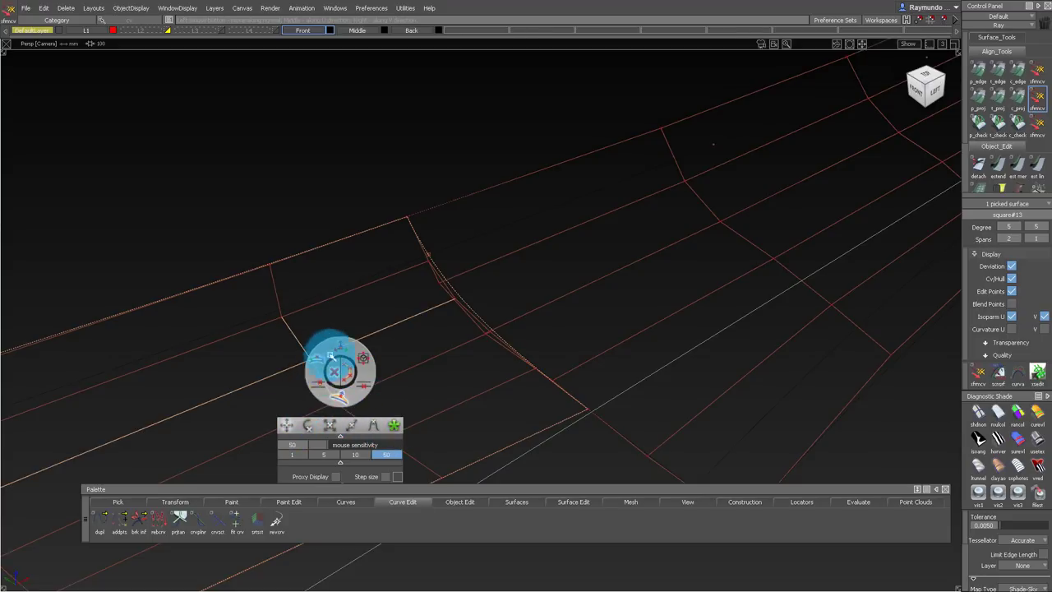
left_click(320, 384)
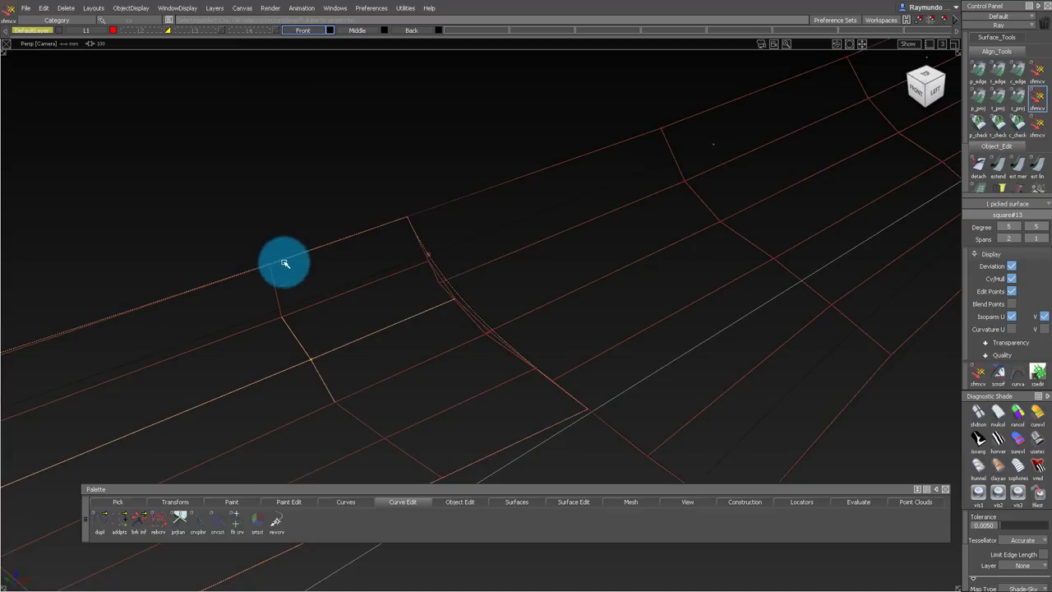
left_click_drag(272, 264, 424, 211)
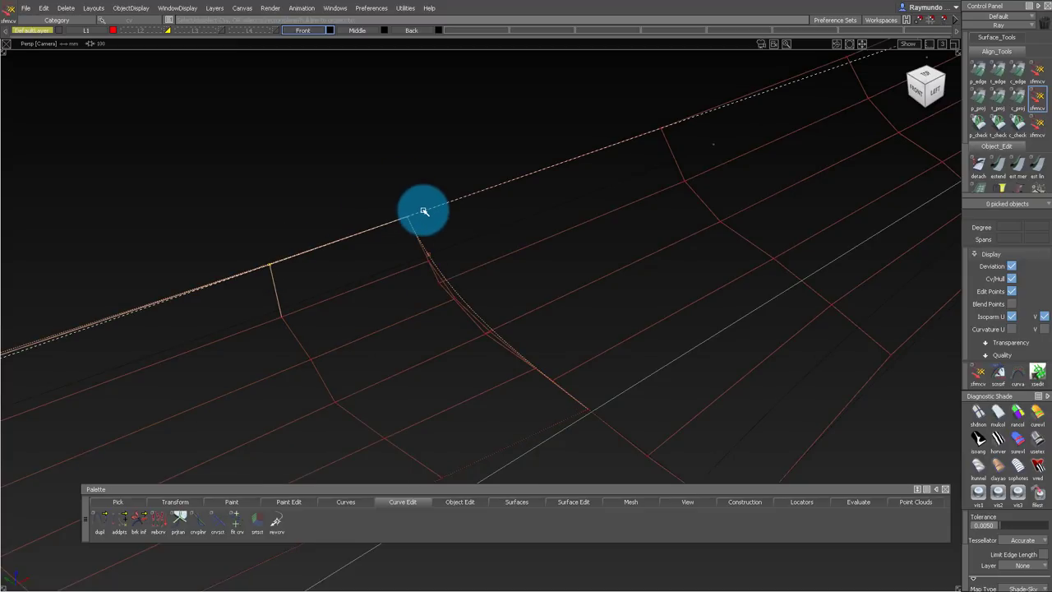
left_click_drag(449, 287, 503, 177, "alt+shift")
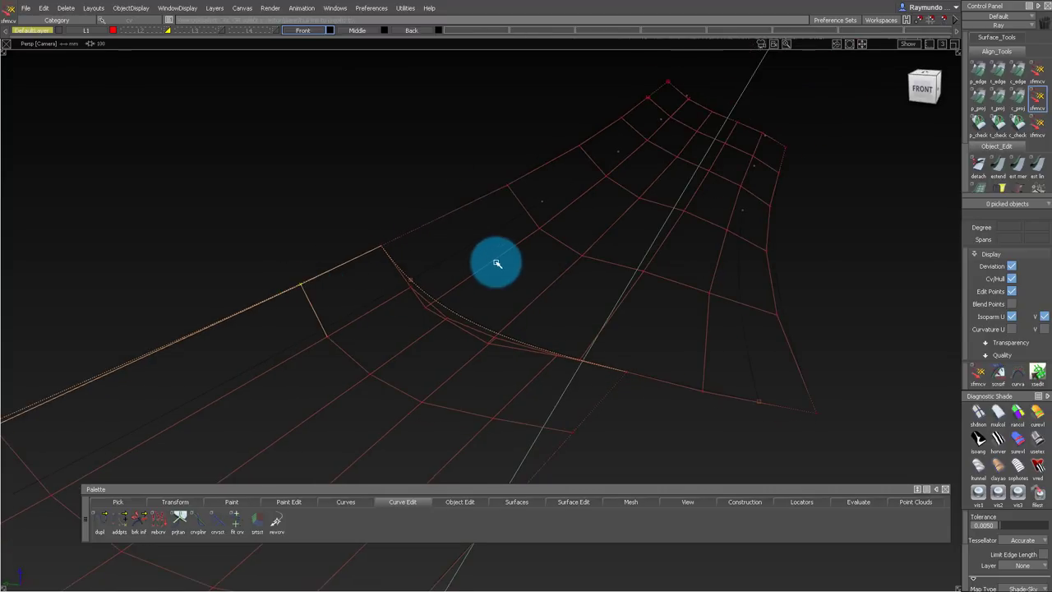
Step: Undo the last change and adjust the third CV in the neighbour's second row to follow the flared surface's hull
left_click_drag(503, 255, 323, 236)
key("ctrl+z")
middle_click_drag(409, 234, 307, 239, "alt+shift")
left_click_drag(308, 239, 304, 314, "alt+shift")
left_click(194, 271)
key("t")
left_click(272, 296)
left_click(308, 322)
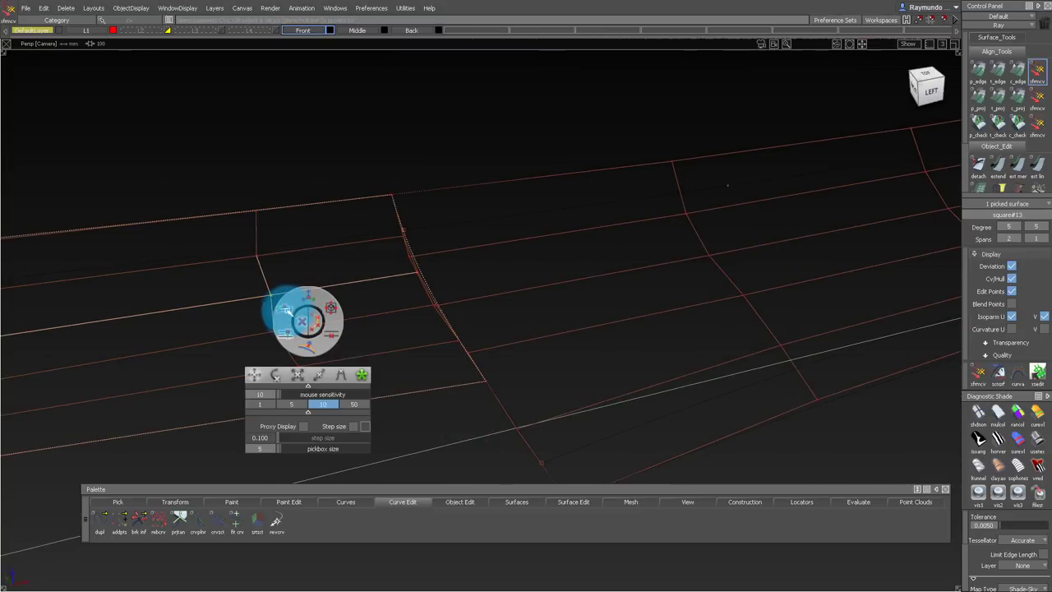
left_click_drag(254, 299, 272, 193)
left_click_drag(272, 193, 268, 214, "alt+shift")
Step: Adjust the second CV in the neighbour's second row, then clear the selection
left_click(220, 235)
left_click(283, 258)
mouse_move(258, 255)
left_mouse_down()
mouse_move(202, 260)
mouse_move(419, 195)
mouse_move(424, 172)
mouse_move(415, 291)
left_mouse_up()
left_click_drag(415, 290, 415, 129, "ctrl+shift")
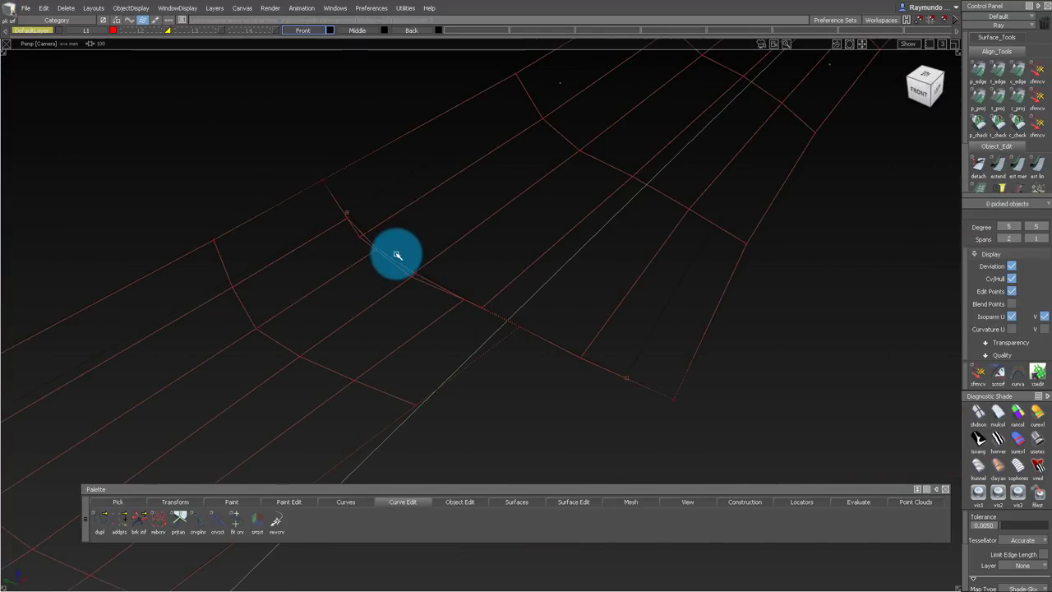
Step: Check positional continuity along the shared edge between the two surfaces
mouse_move(396, 258)
left_mouse_down("alt+shift")
mouse_move(423, 169)
mouse_move(381, 254)
mouse_move(347, 242)
mouse_move(428, 130)
left_mouse_up("alt+shift")
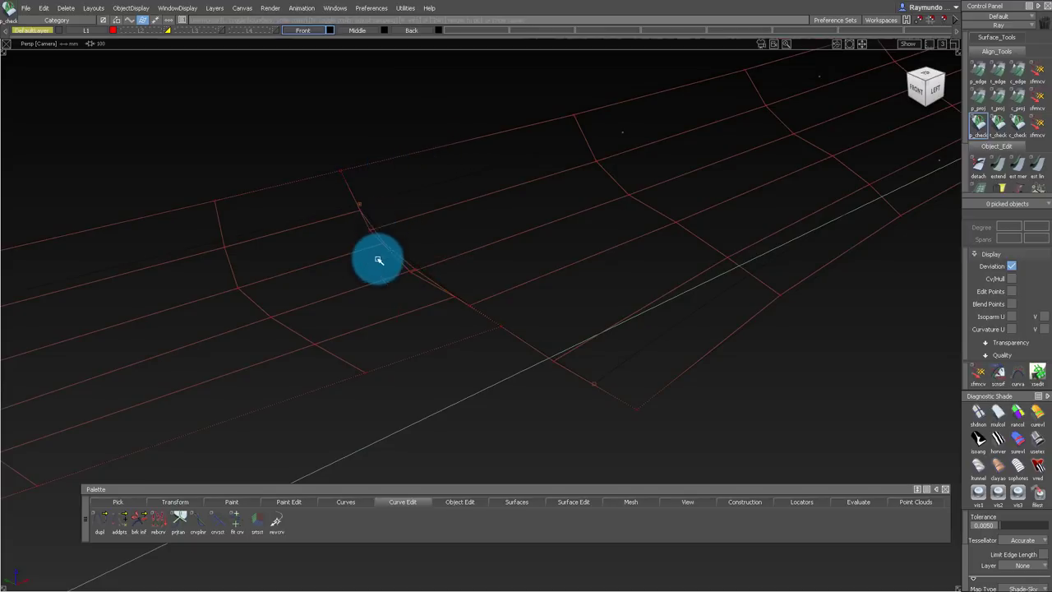
left_click(418, 241)
mouse_move(414, 291)
left_mouse_down("ctrl+shift")
mouse_move(467, 212)
mouse_move(416, 258)
left_mouse_up("ctrl+shift")
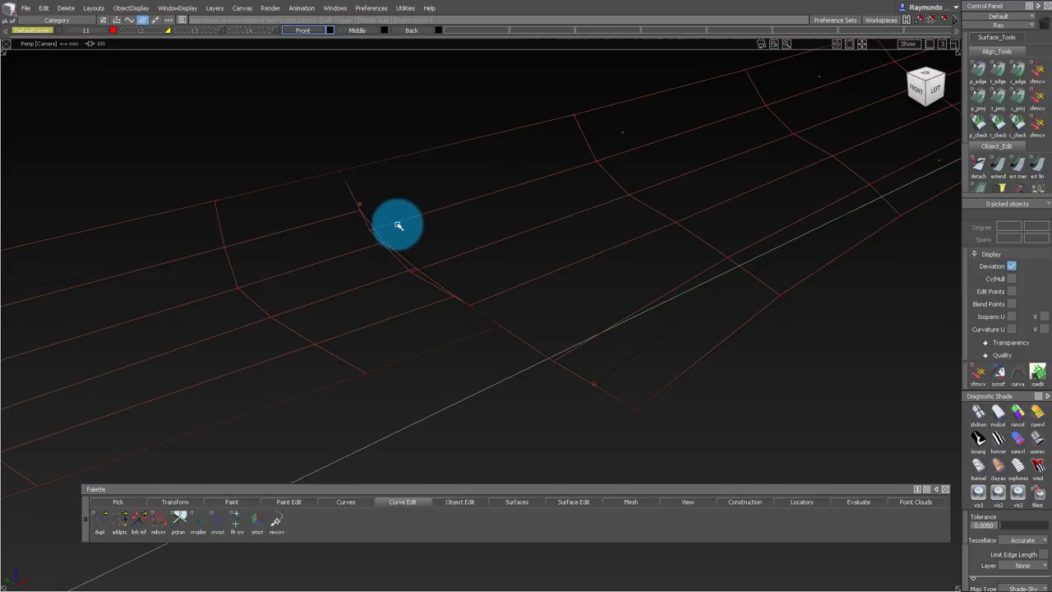
Step: Shade both surfaces and check tangent continuity along their shared edge
key("2")
key("3")
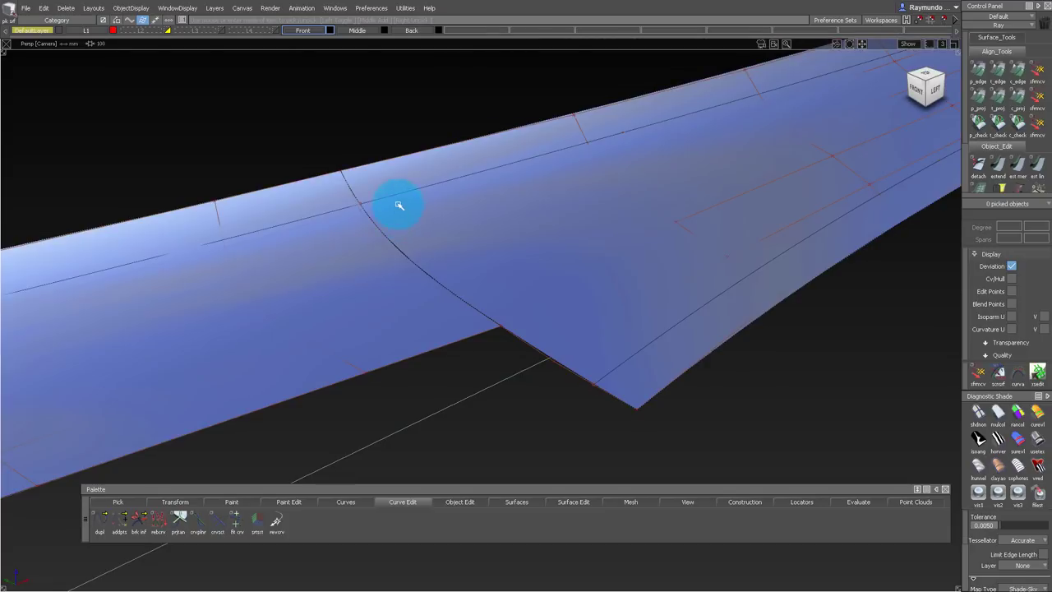
left_click_drag(393, 251, 344, 413, "alt+shift")
left_click_drag(267, 286, 512, 236)
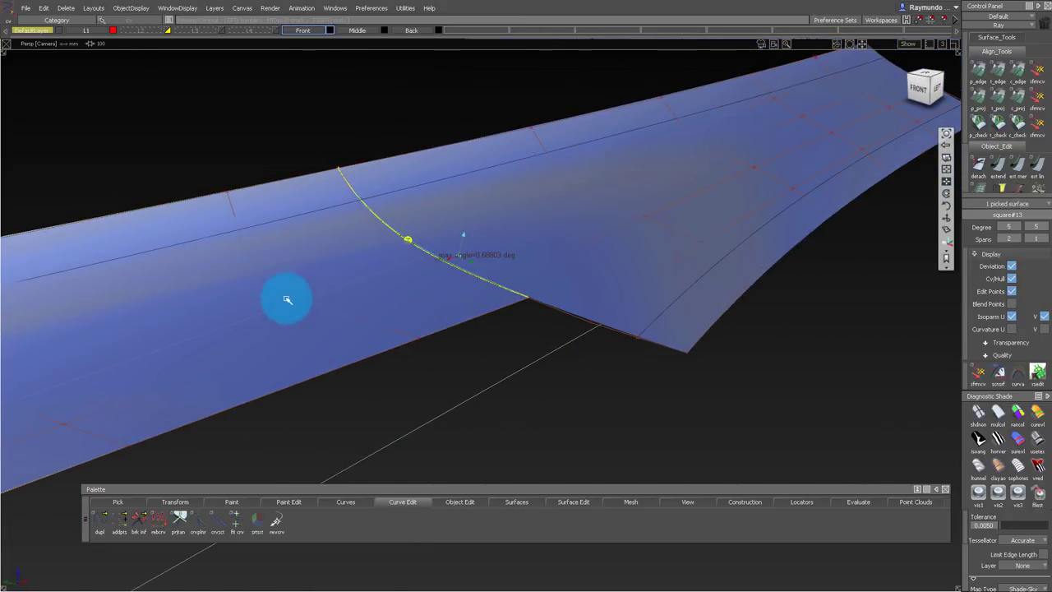
Step: Move the neighbour's second-row CVs towards its lower edge to reduce the tangent angle deviation, then clear the selection
key("t")
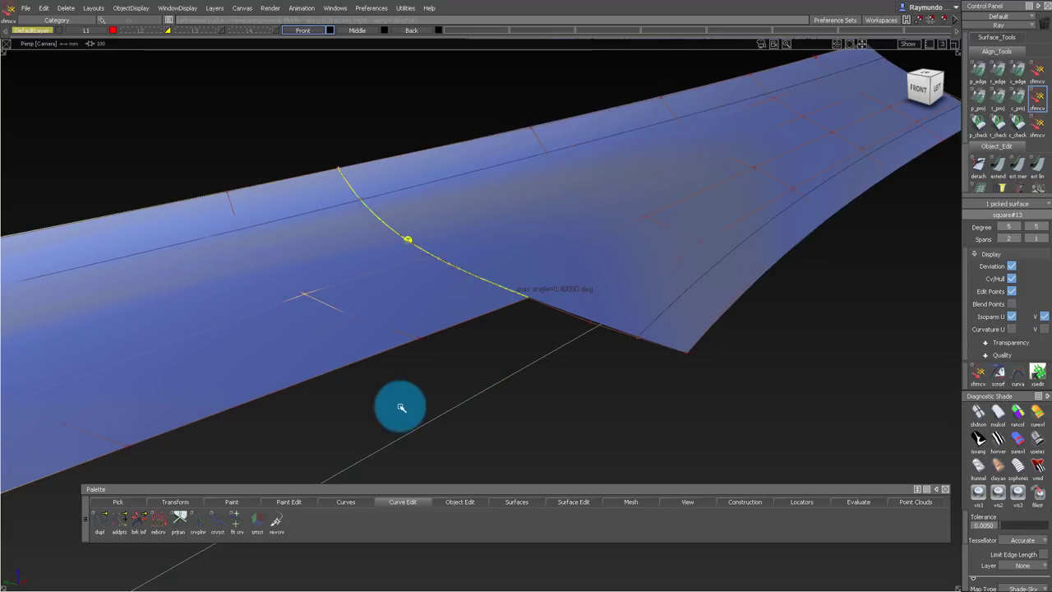
key("t")
left_click_drag(401, 323, 511, 362)
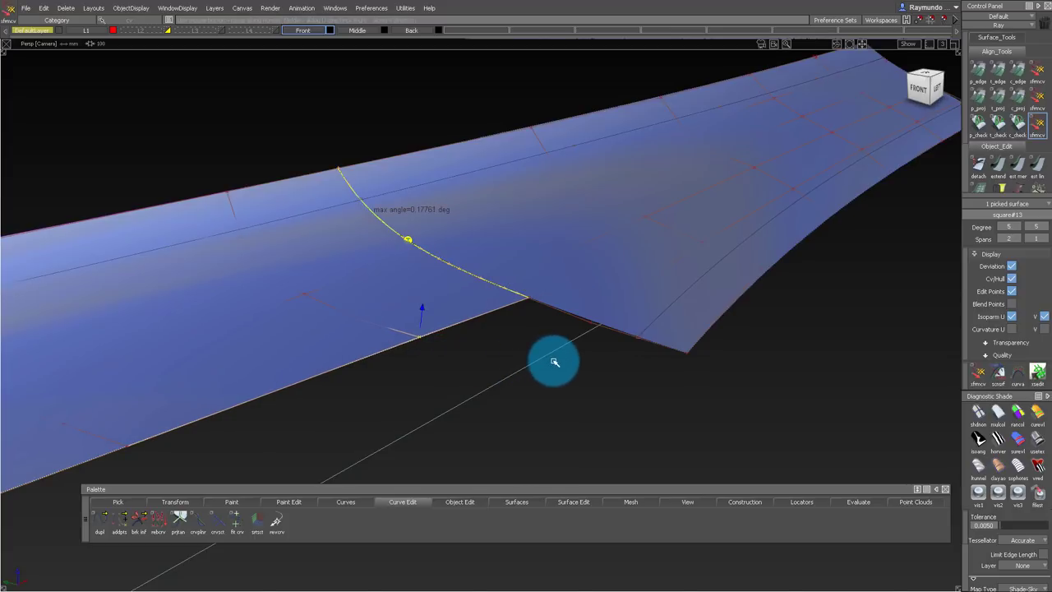
left_click_drag(474, 284, 470, 223, "alt+shift")
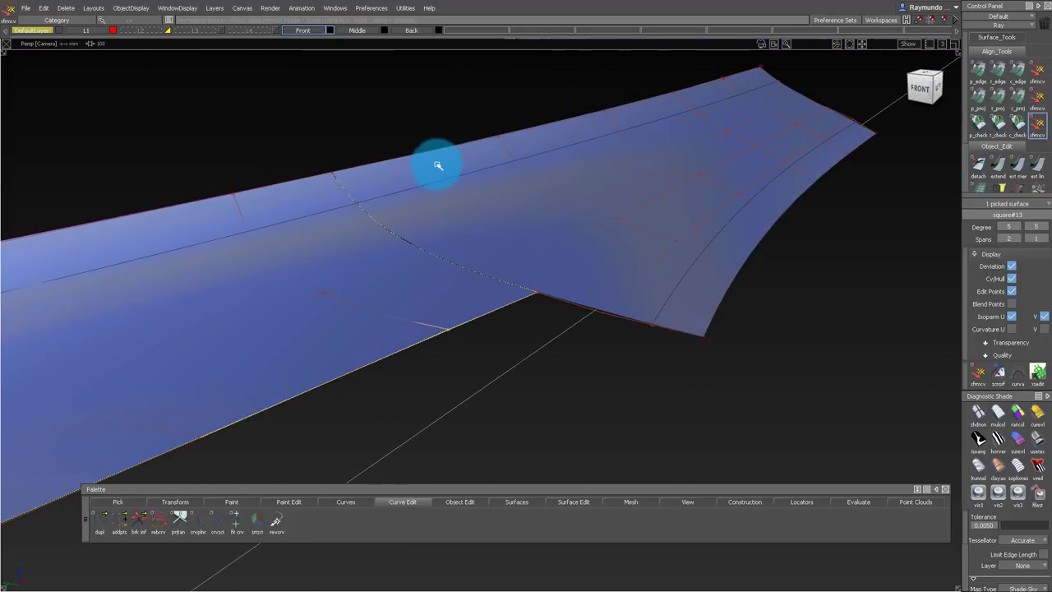
key("Escape")
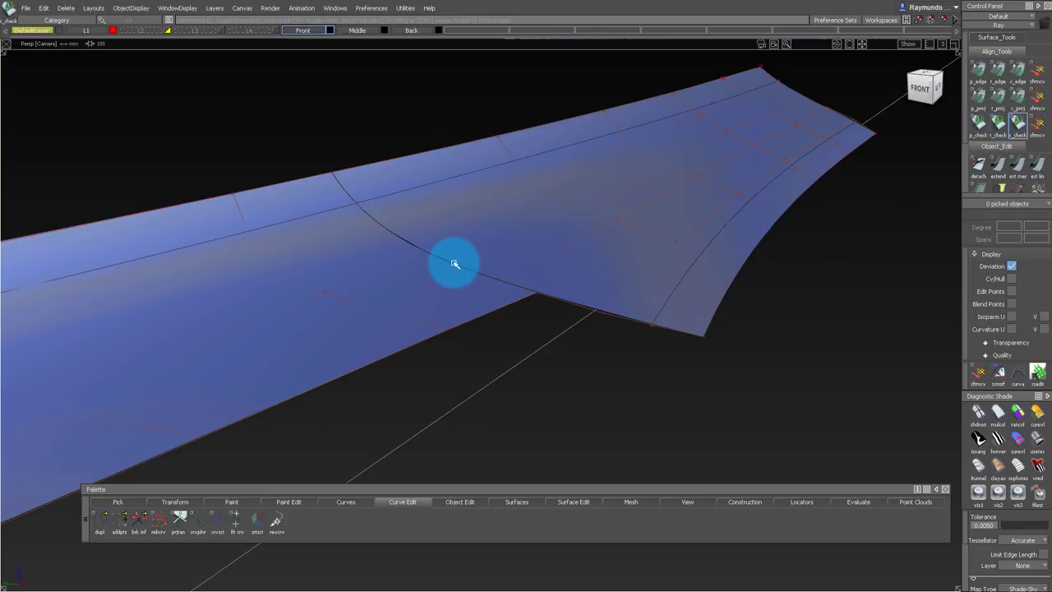
Step: Check curvature continuity along the shared edge between the two surfaces
middle_click_drag(348, 105, 398, 104)
mouse_move(398, 105)
left_mouse_down()
mouse_move(388, 99)
mouse_move(418, 113)
mouse_move(378, 168)
mouse_move(327, 175)
mouse_move(374, 153)
mouse_move(353, 253)
mouse_move(283, 234)
mouse_move(305, 191)
left_mouse_up()
left_click(254, 245)
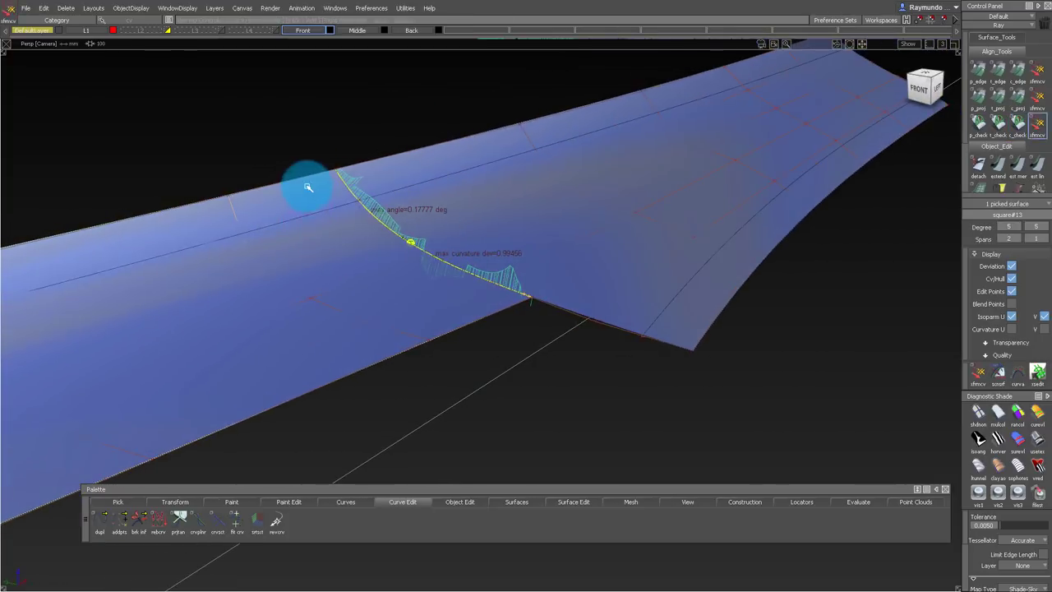
Step: Adjust the neighbour's second-row CV on the upper edge to reduce the angle and curvature deviation at the shared edge
key("space")
left_click(310, 219)
left_click_drag(315, 121, 337, 134)
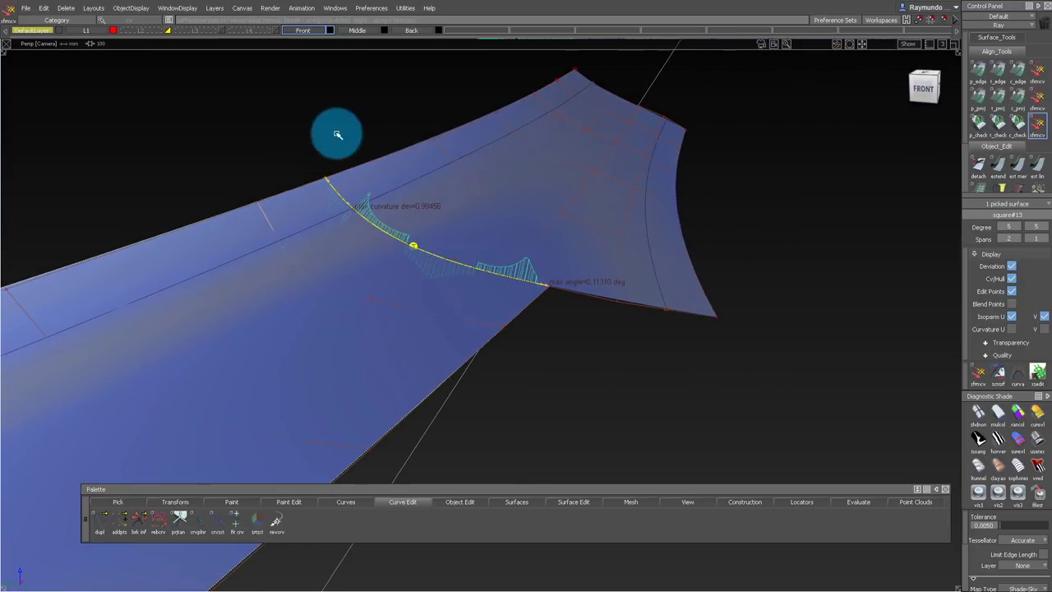
left_click_drag(201, 224, 225, 164)
left_click(274, 187)
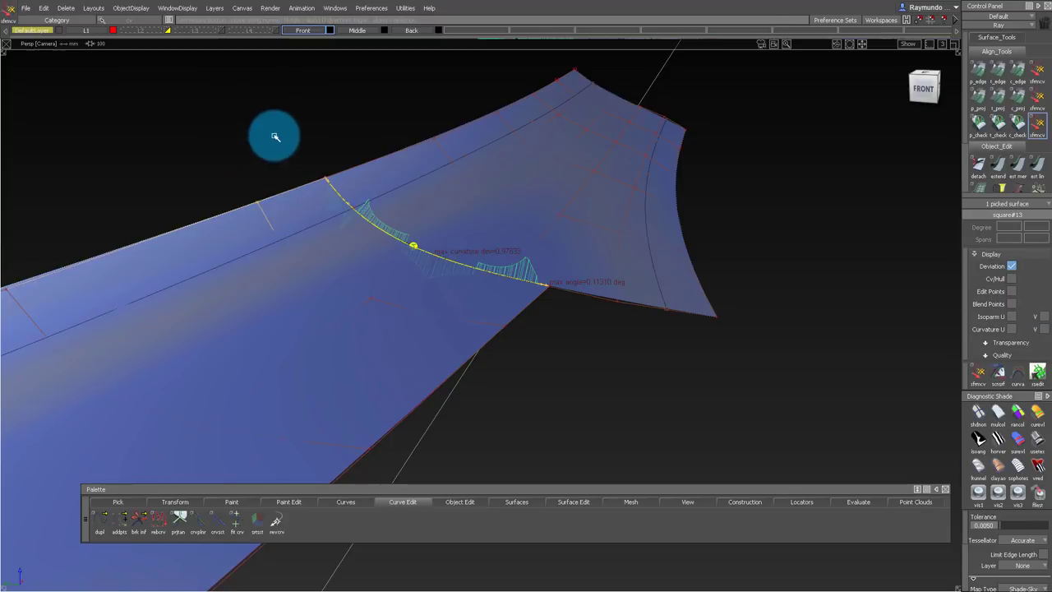
mouse_move(275, 137)
left_mouse_down()
mouse_move(293, 143)
mouse_move(276, 156)
left_mouse_up()
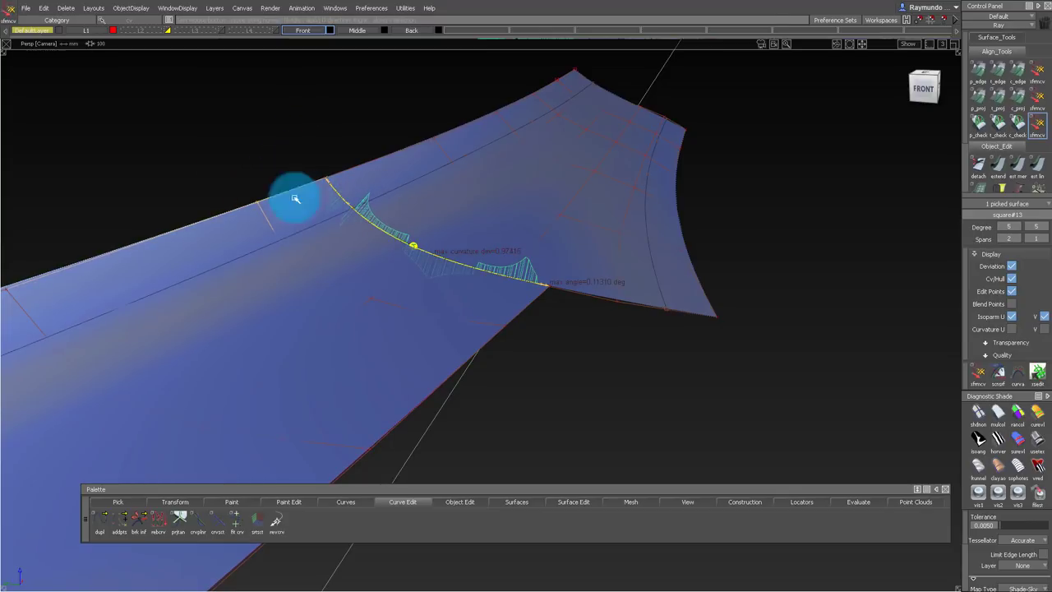
Step: Move the neighbour's interior second-row CV along its normal to refine the match at the shared edge, then clear the selection
left_click_drag(318, 244, 394, 262, "ctrl+shift")
left_click(401, 318)
left_click_drag(394, 320, 361, 319)
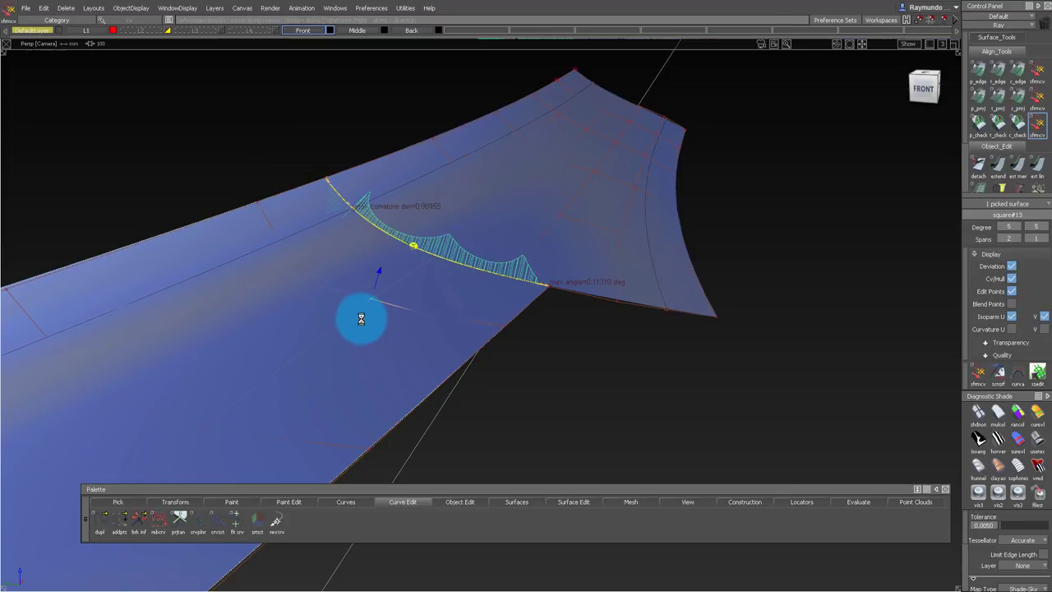
left_click_drag(293, 306, 293, 272, "ctrl+shift")
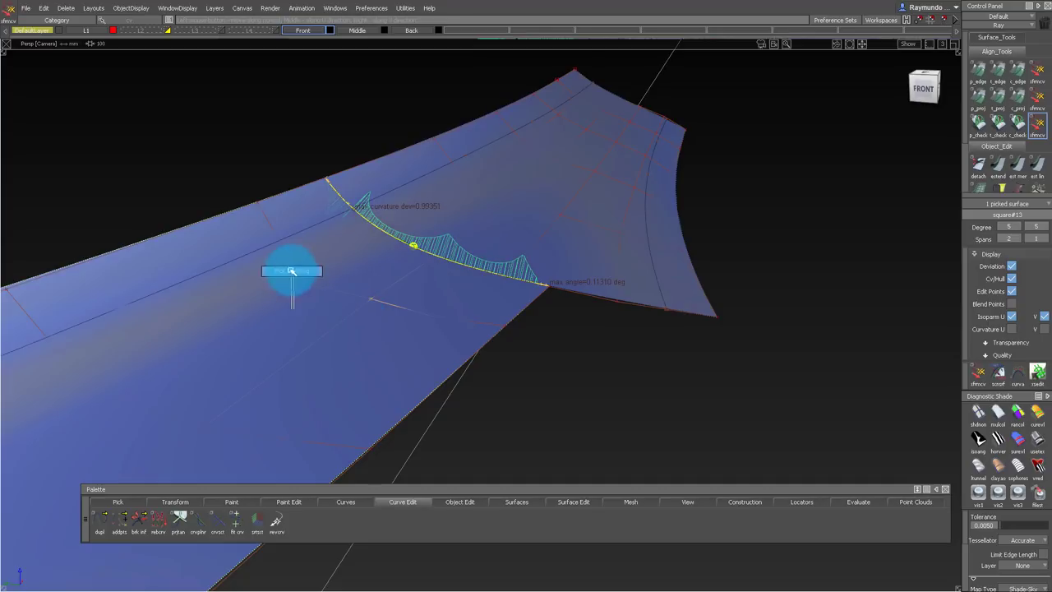
Step: Adjust the neighbour's second-row CV on the lower edge to remove the remaining tangent angle deviation
mouse_move(385, 284)
left_mouse_down("alt+shift")
mouse_move(362, 295)
mouse_move(401, 316)
left_mouse_up("alt+shift")
left_click_drag(406, 318, 405, 285, "ctrl+shift")
mouse_move(511, 314)
left_mouse_down("ctrl+shift")
mouse_move(523, 337)
mouse_move(571, 335)
mouse_move(542, 336)
left_mouse_up("ctrl+shift")
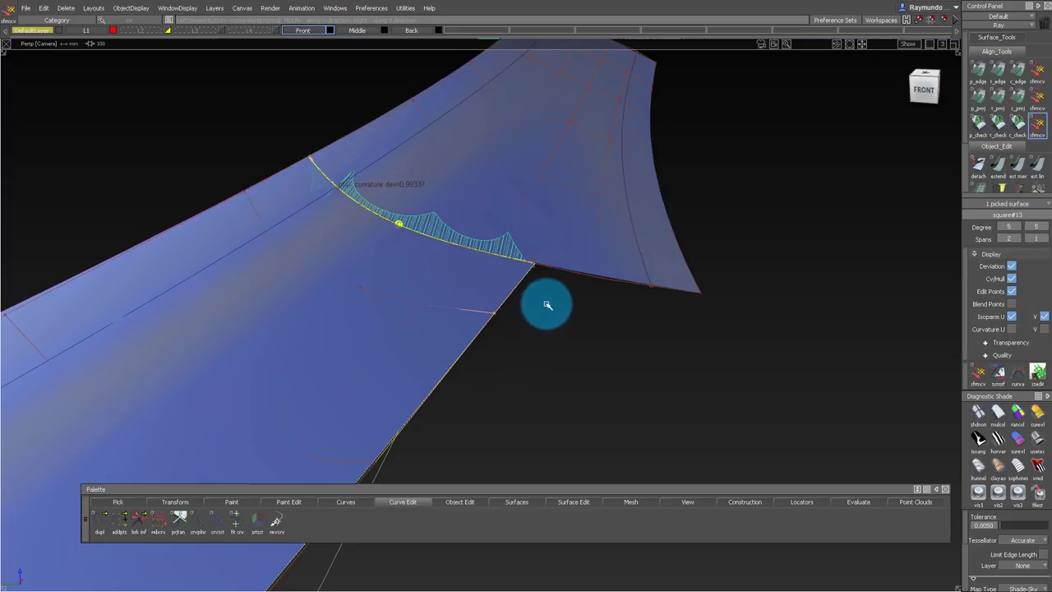
left_click_drag(397, 234, 397, 275, "alt+shift")
middle_click_drag(408, 278, 429, 244, "alt+shift")
left_click_drag(430, 244, 433, 267, "alt+shift")
middle_click_drag(433, 267, 511, 230, "alt+shift")
left_click_drag(511, 230, 503, 271, "alt+shift")
Step: Move the neighbour's third-row CVs towards the lower edge along their normals to flatten the curvature comb there
left_click_drag(458, 383, 410, 315, "ctrl+shift")
left_click(444, 365)
mouse_move(510, 358)
right_mouse_down()
mouse_move(535, 354)
mouse_move(485, 355)
right_mouse_up()
left_click_drag(485, 355, 1042, 360)
mouse_move(470, 346)
left_mouse_down()
mouse_move(352, 371)
mouse_move(736, 403)
mouse_move(981, 404)
left_mouse_up()
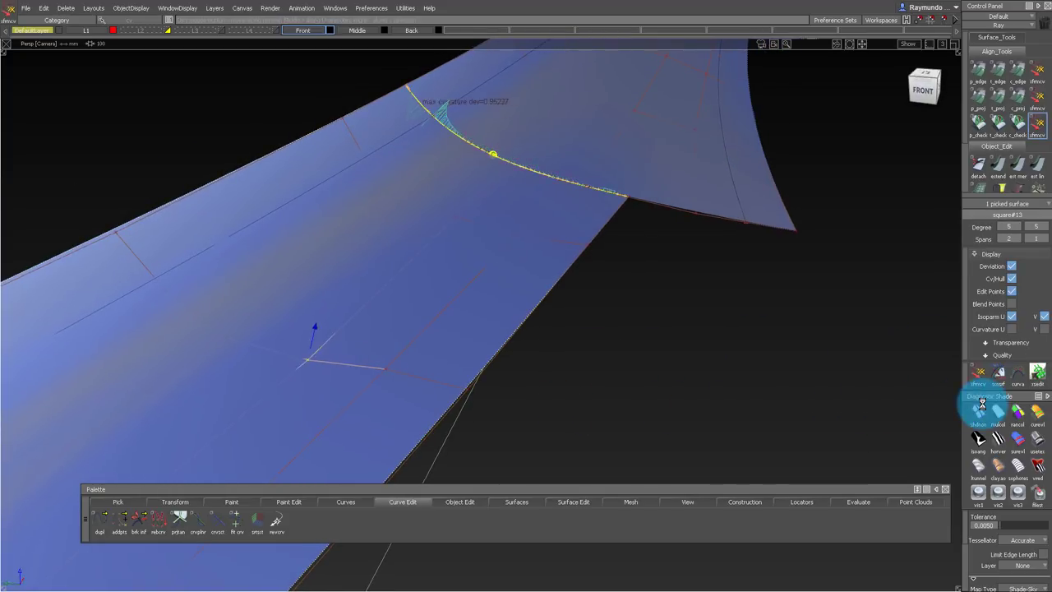
Step: Move the interior third-row CV nearest the upper edge along its normal to lower the curvature deviation
left_click_drag(244, 376, 164, 399, "alt+shift")
left_click_drag(154, 387, 156, 277, "ctrl+shift")
middle_click_drag(123, 316, 211, 318, "alt+shift")
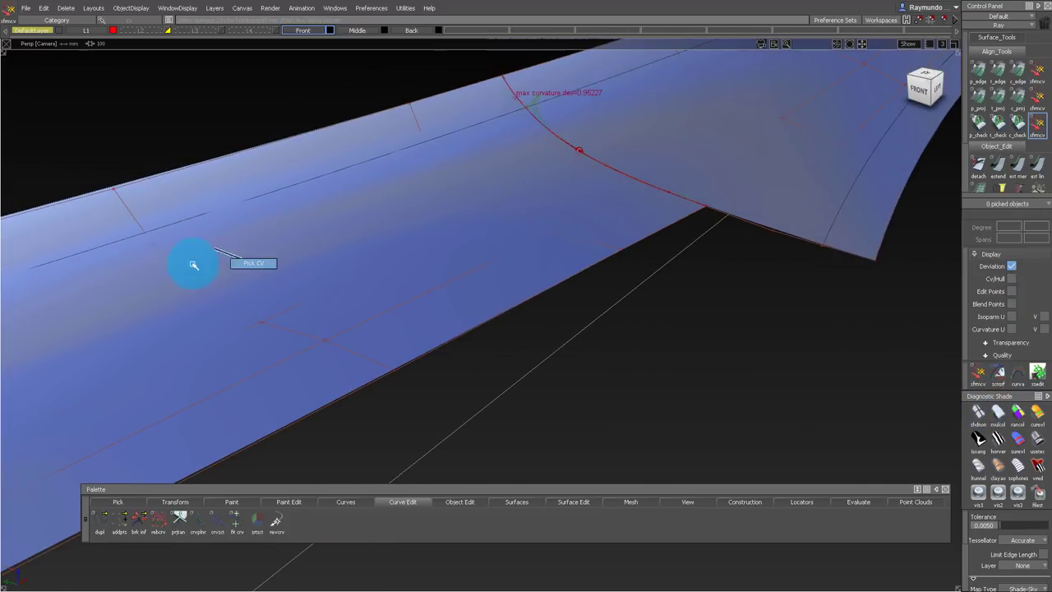
left_click_drag(231, 300, 265, 258, "alt+shift")
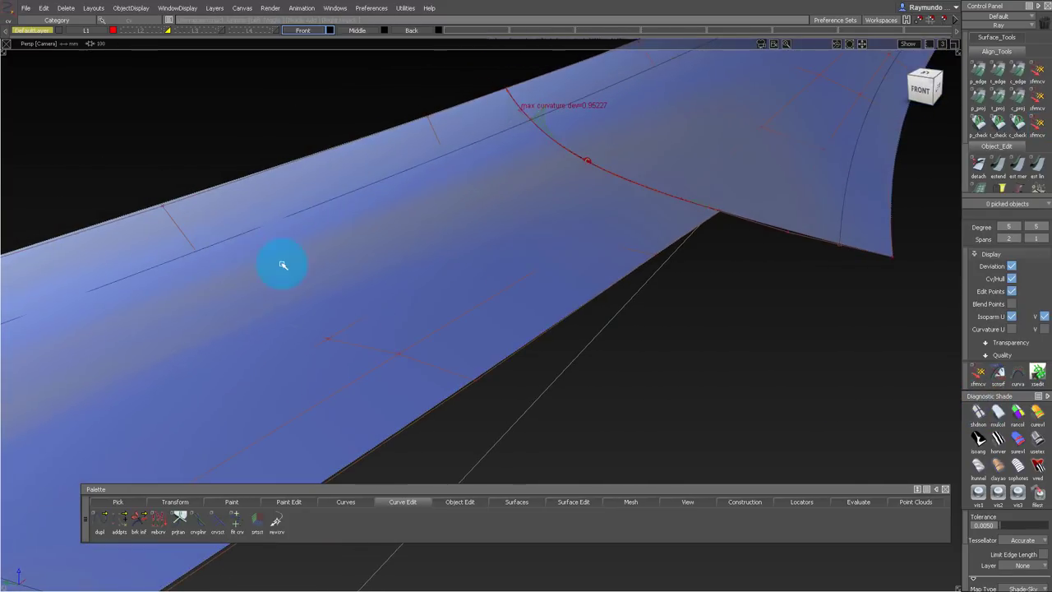
left_click(174, 224)
left_click_drag(409, 253, 592, 252)
left_click_drag(271, 254, 339, 266, "alt+shift")
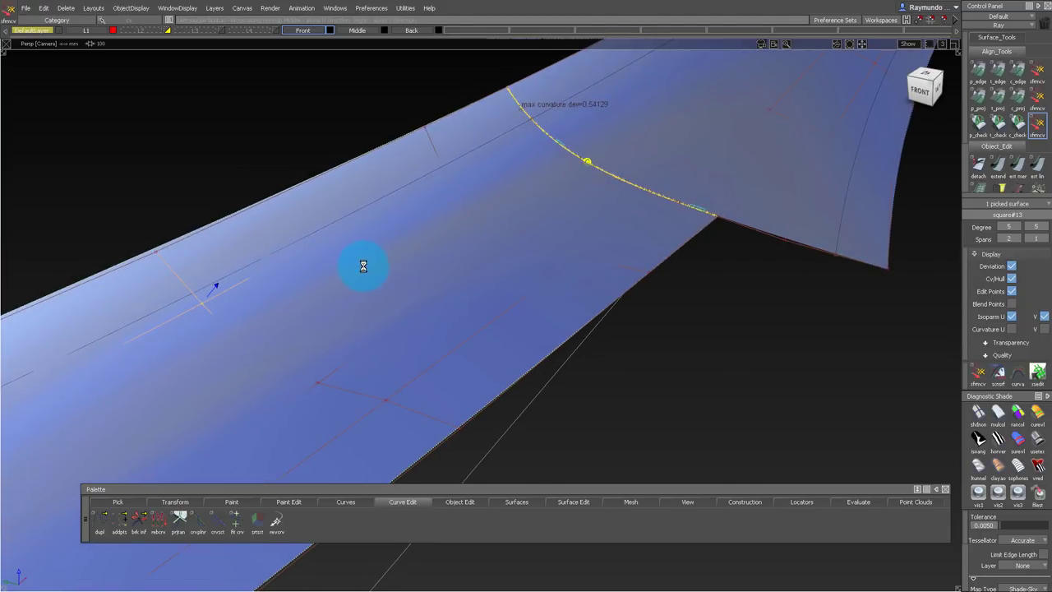
Step: Move the third-row CV on the upper edge along its normal, then fine-tune the third-row CV near the lower edge
mouse_move(123, 241)
left_mouse_down()
mouse_move(152, 275)
mouse_move(178, 268)
left_mouse_up()
left_click_drag(204, 240, 251, 241)
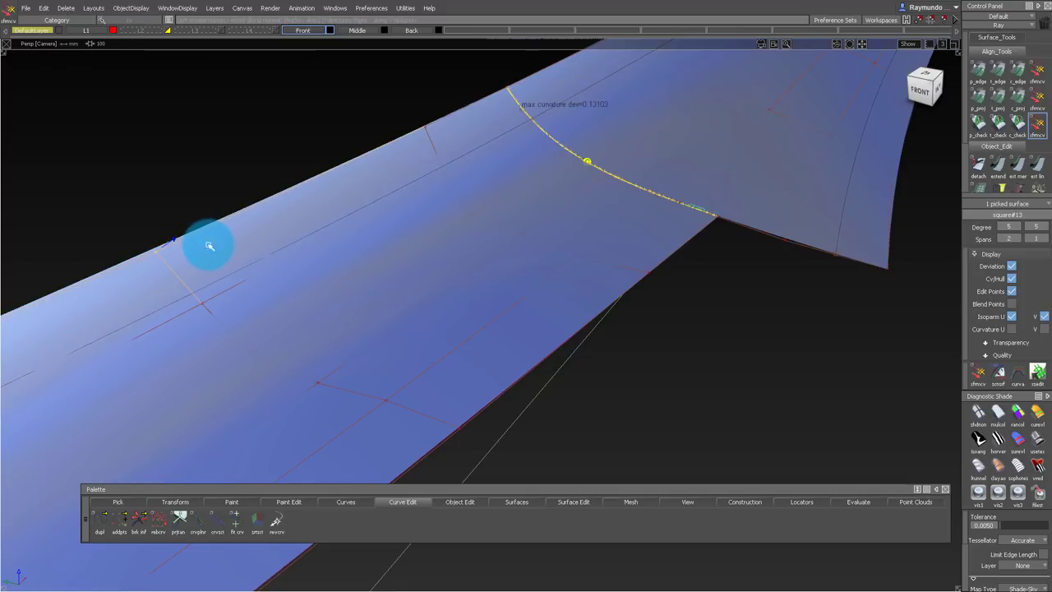
left_click_drag(479, 444, 507, 456, "ctrl+shift")
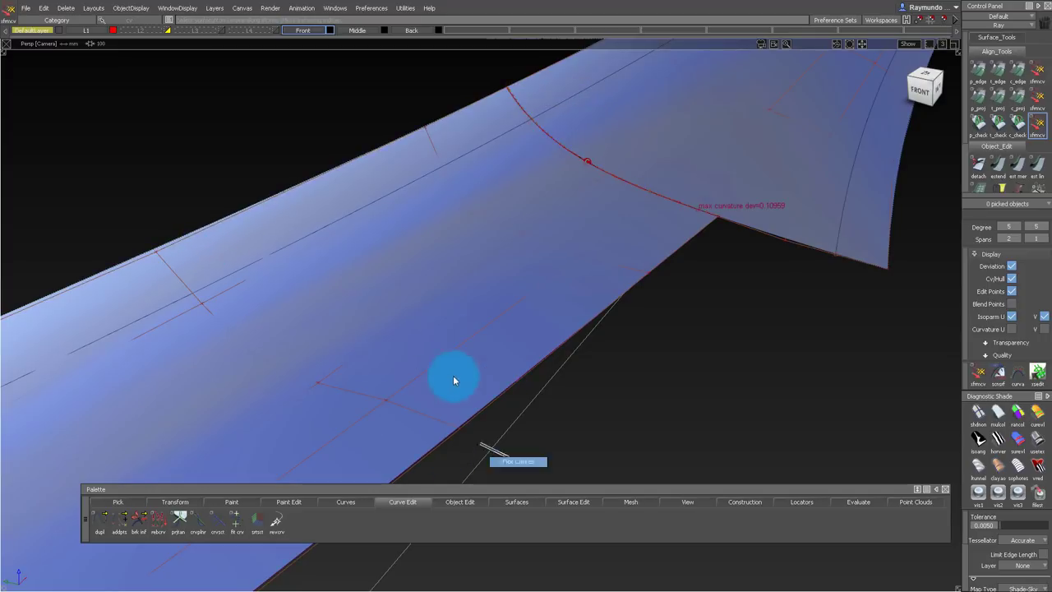
left_click(423, 415)
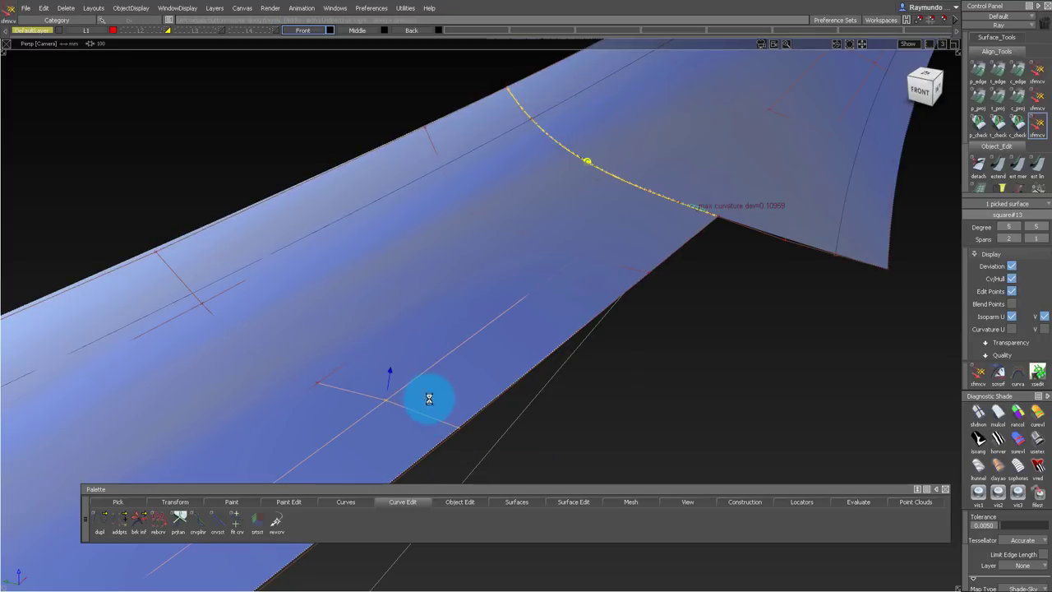
Step: Slide the third-row CV on the upper edge along the hull to reduce the curvature deviation, then return to normal-direction movement
left_click_drag(196, 350, 218, 258, "ctrl+shift")
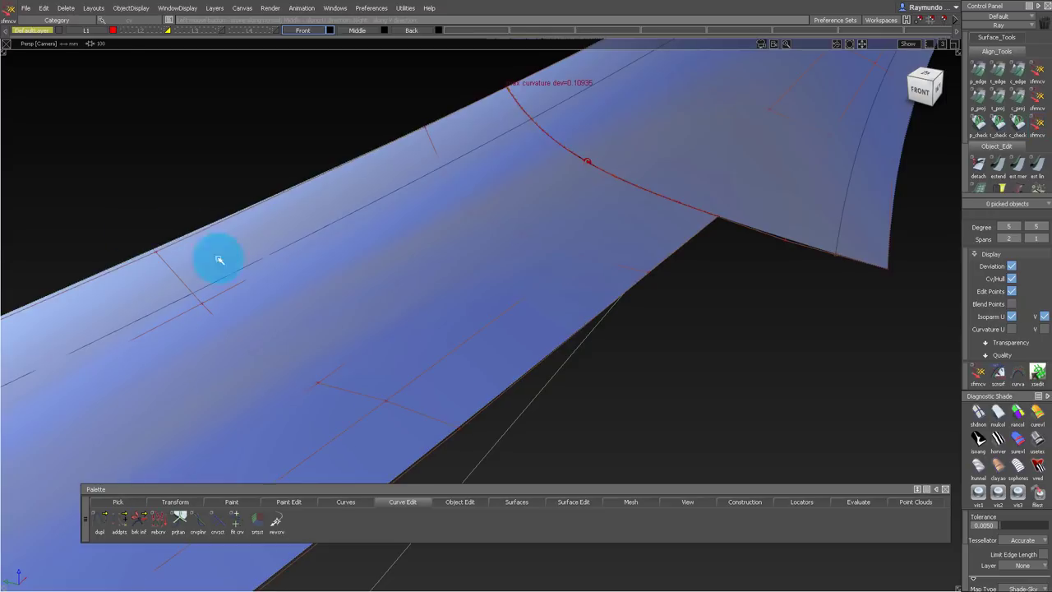
left_click(180, 274)
left_click_drag(515, 116, 473, 113, "alt+shift")
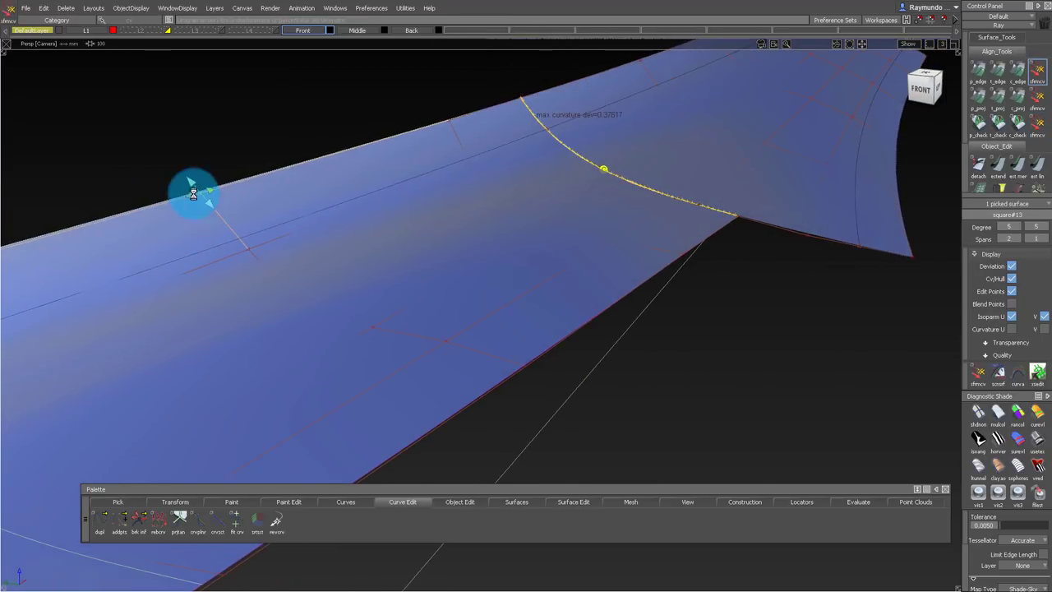
left_click_drag(193, 194, 216, 206)
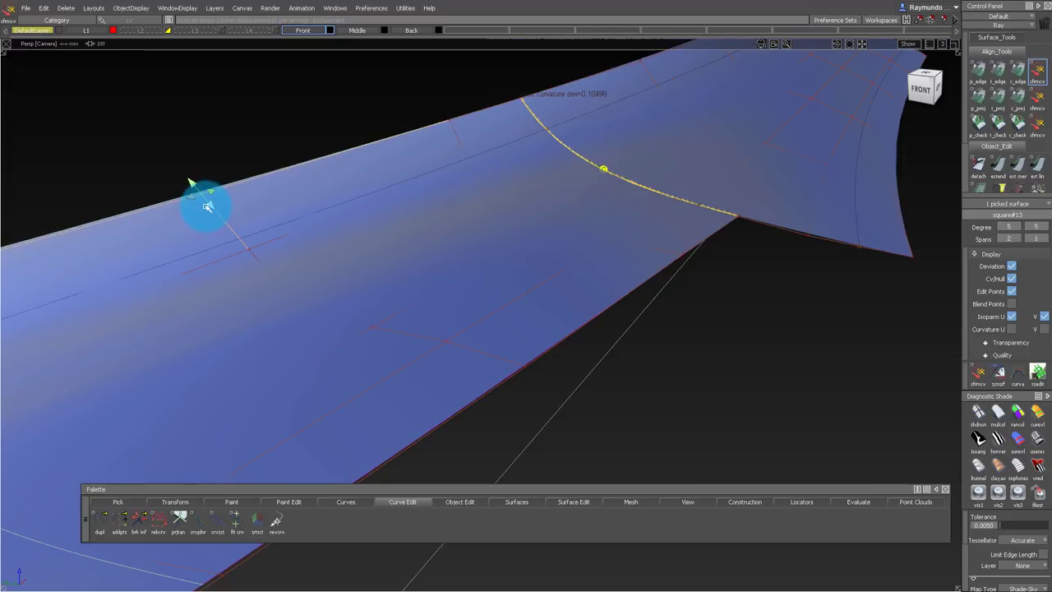
key("space")
left_click(226, 240)
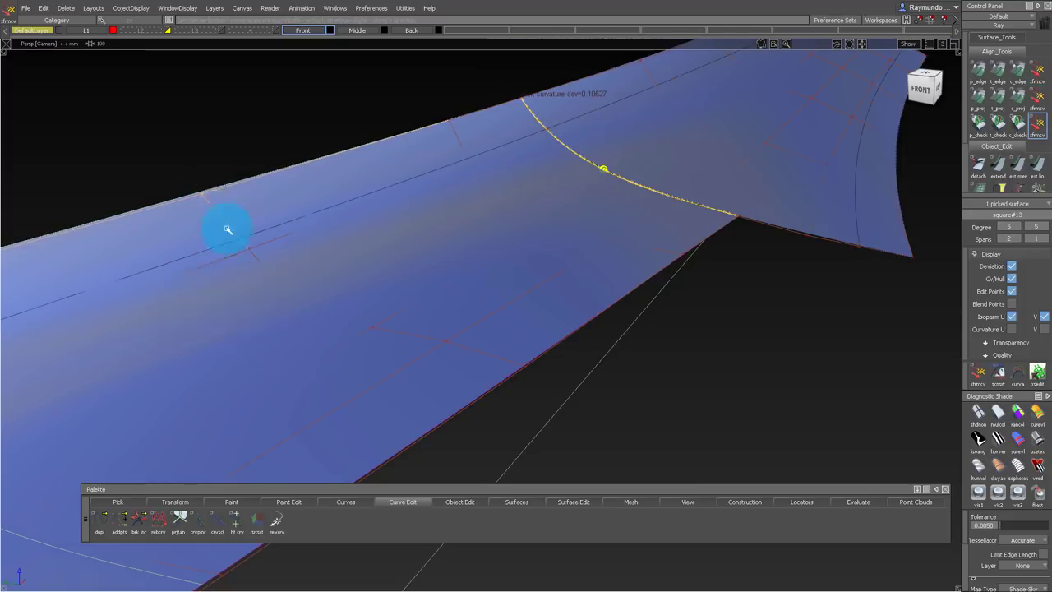
Step: Try to fine-tune the third-row CV on the upper edge along its normal
left_click_drag(179, 258, 186, 282, "ctrl+shift")
left_click(275, 204)
mouse_move(279, 217)
left_mouse_down("ctrl+shift")
mouse_move(276, 187)
mouse_move(214, 135)
left_mouse_up("ctrl+shift")
left_click_drag(213, 134, 258, 213)
left_click_drag(171, 174, 238, 212)
Step: Adjust the mouse sensitivity for finer moves and nudge the interior third-row CV along its normal, then clear the selection
right_click(240, 220)
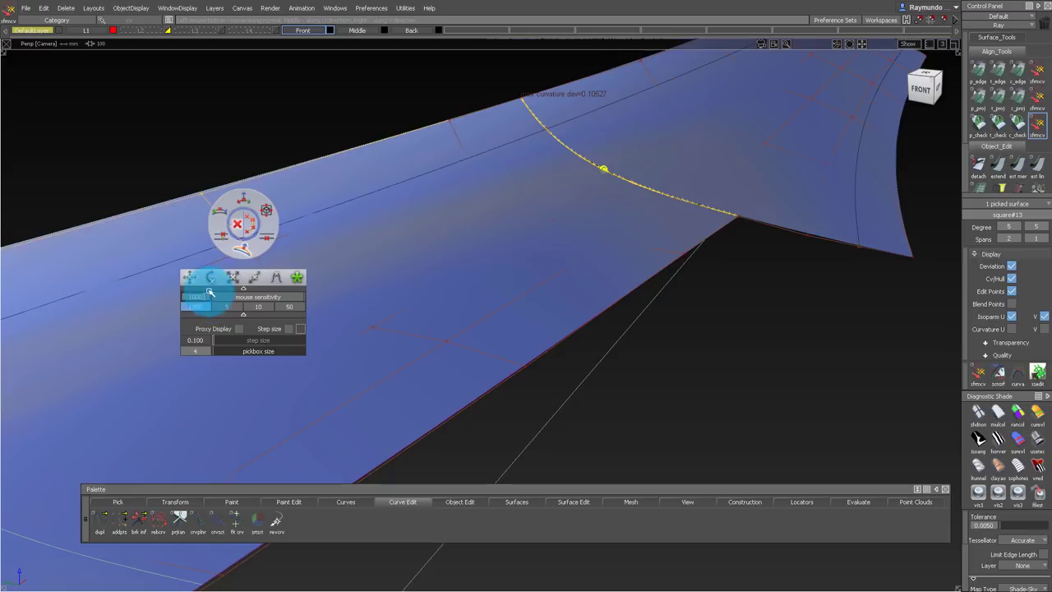
left_click(204, 200)
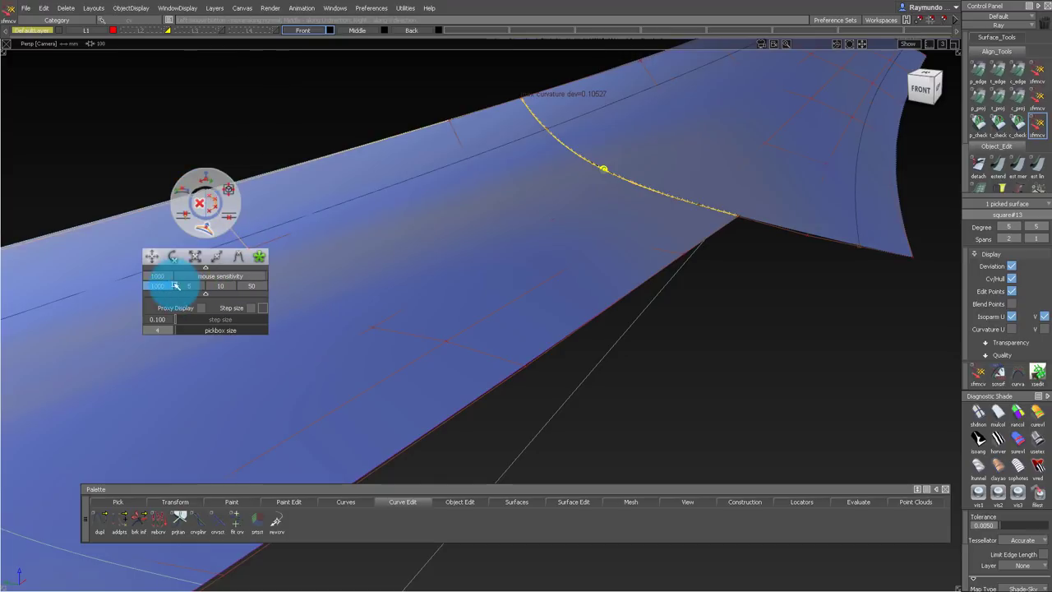
left_click(174, 248)
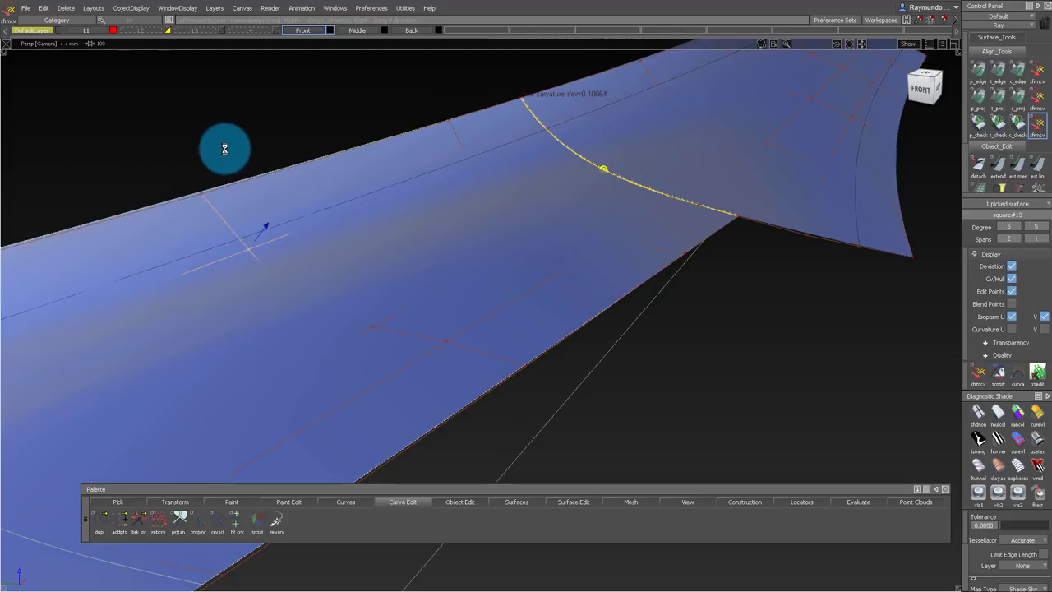
left_click_drag(224, 149, 140, 174)
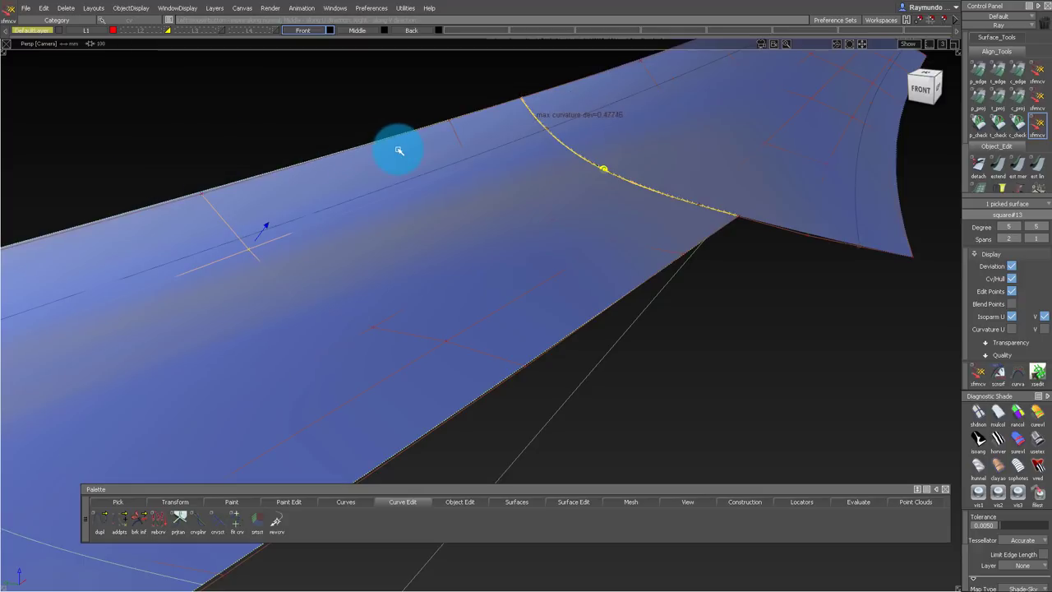
left_click(211, 205)
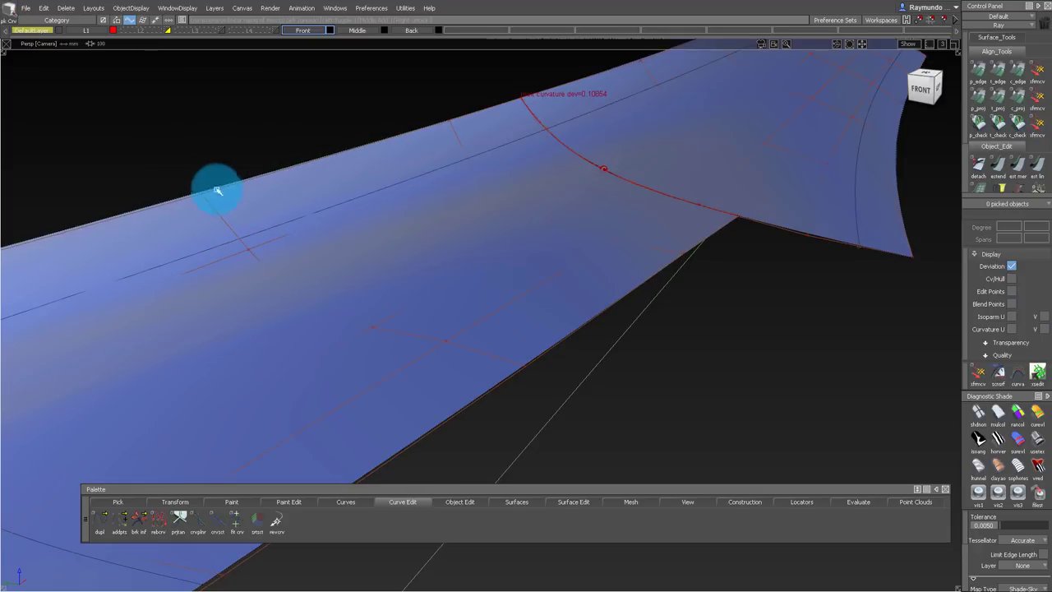
Step: Fine-tune the third-row CV on the upper edge along the hull and its normal until the curvature check is within tolerance
left_click(220, 209)
left_click_drag(252, 138, 216, 148)
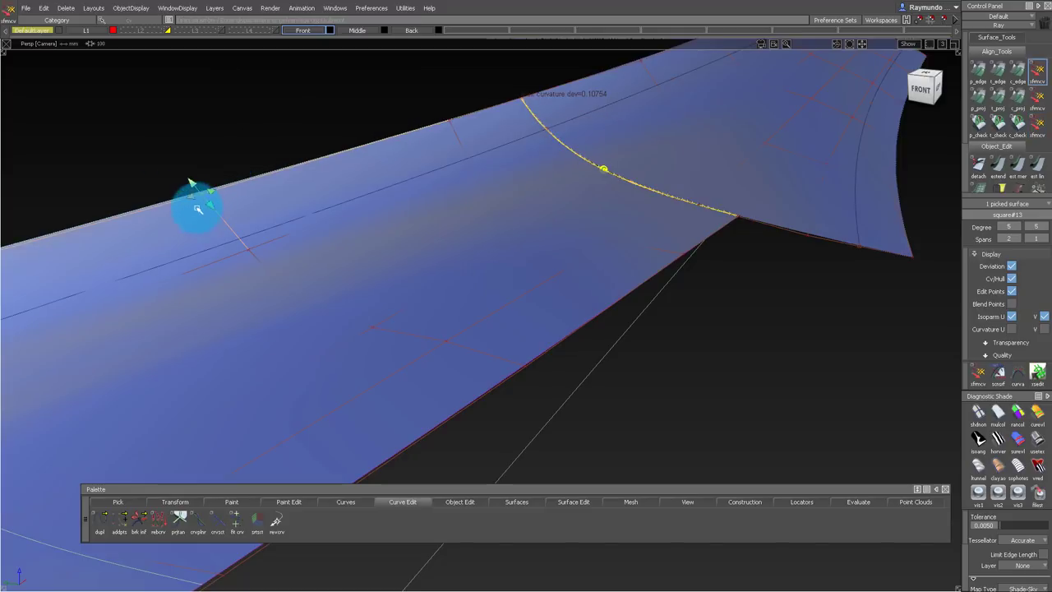
left_click_drag(208, 206, 177, 199)
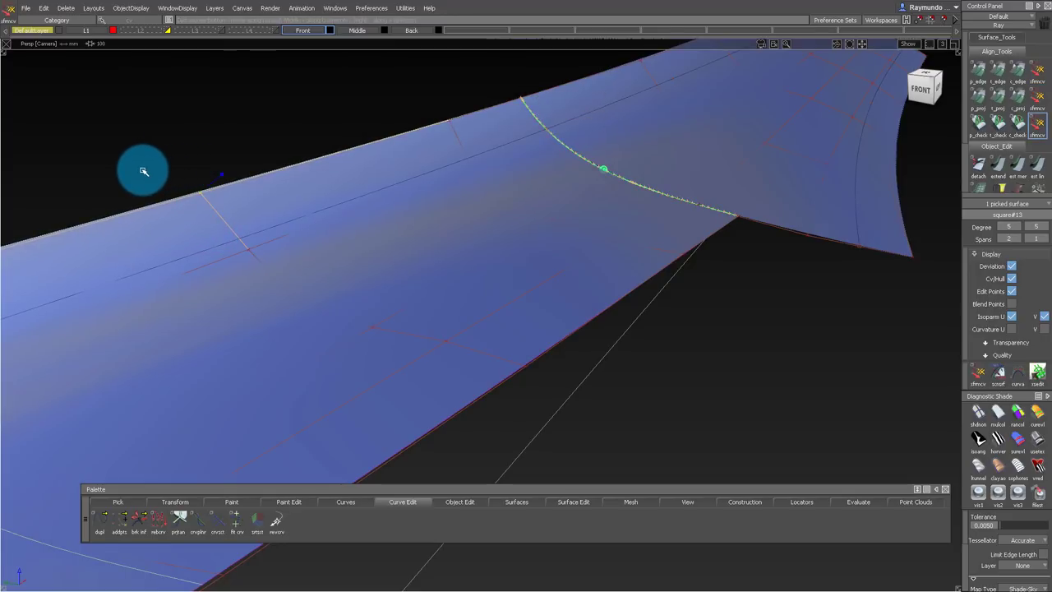
Step: Clear the CV selection and remove the curvature check from the shared edge
middle_click_drag(163, 168, 190, 195, "alt+shift")
left_click_drag(190, 195, 153, 264, "alt+shift")
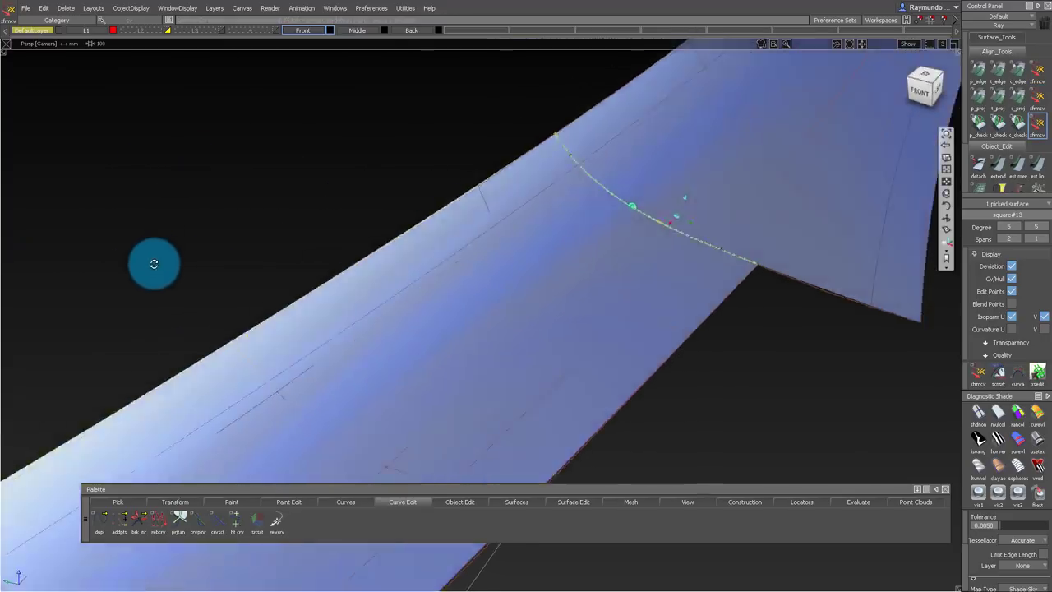
right_click_drag(251, 231, 235, 241, "alt+shift")
left_click_drag(236, 241, 503, 197, "alt+shift")
left_click_drag(502, 141, 461, 108, "ctrl+shift")
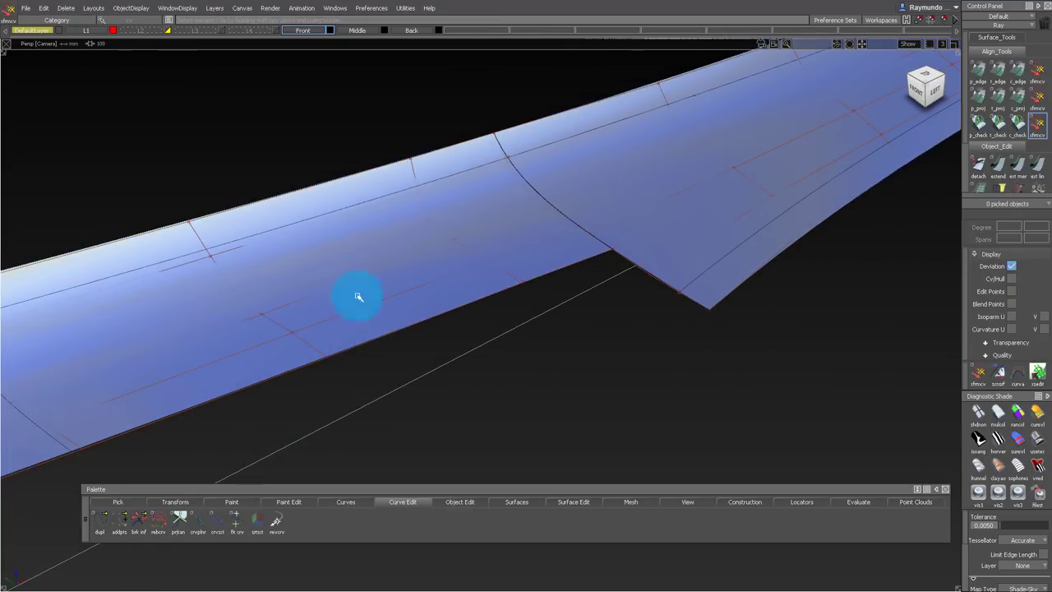
key("space")
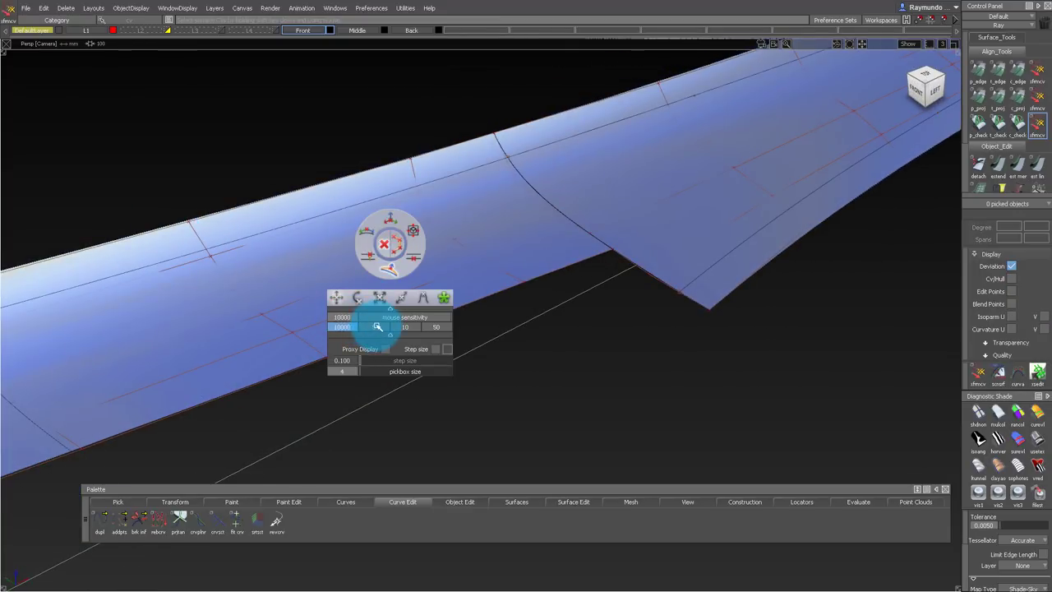
left_click(210, 256)
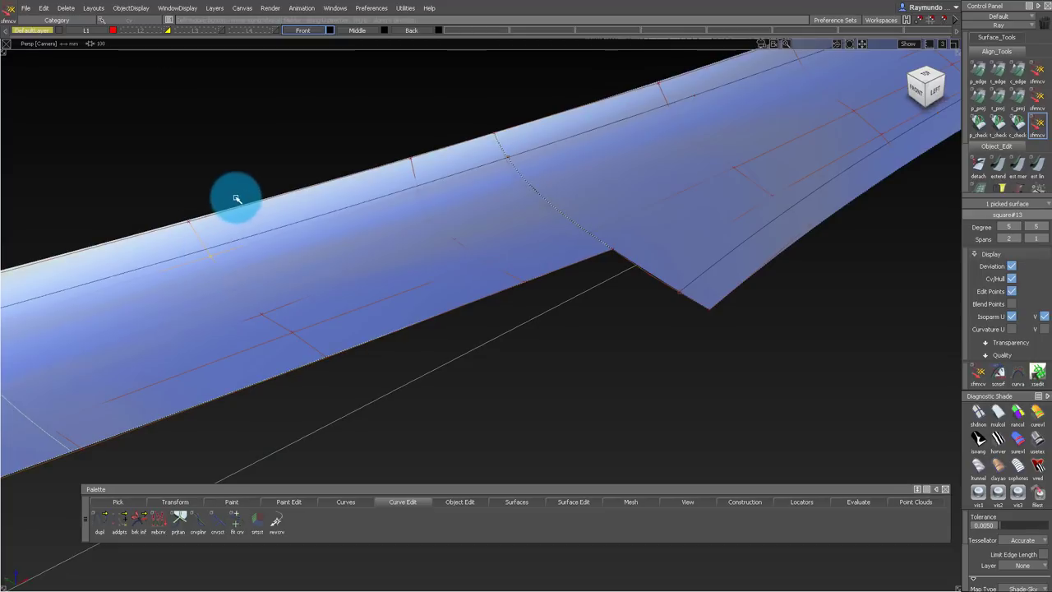
key("space")
left_click(241, 250)
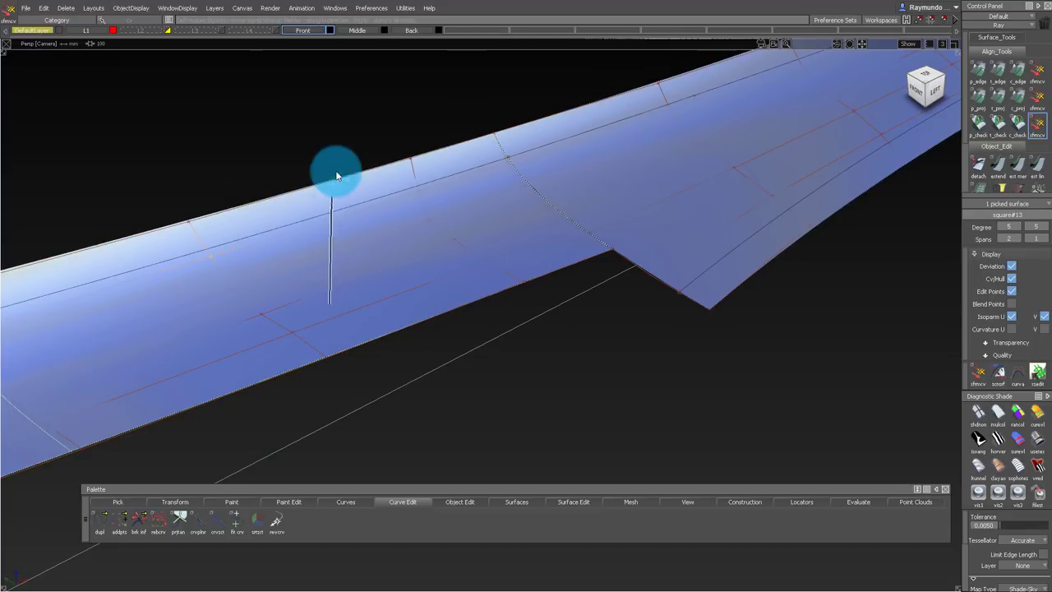
left_click_drag(336, 174, 336, 171, "ctrl+shift")
Step: Turn off the CV and hull display on both aligned surfaces
mouse_move(336, 171)
left_mouse_down("alt+shift")
mouse_move(336, 148)
mouse_move(323, 196)
left_mouse_up("alt+shift")
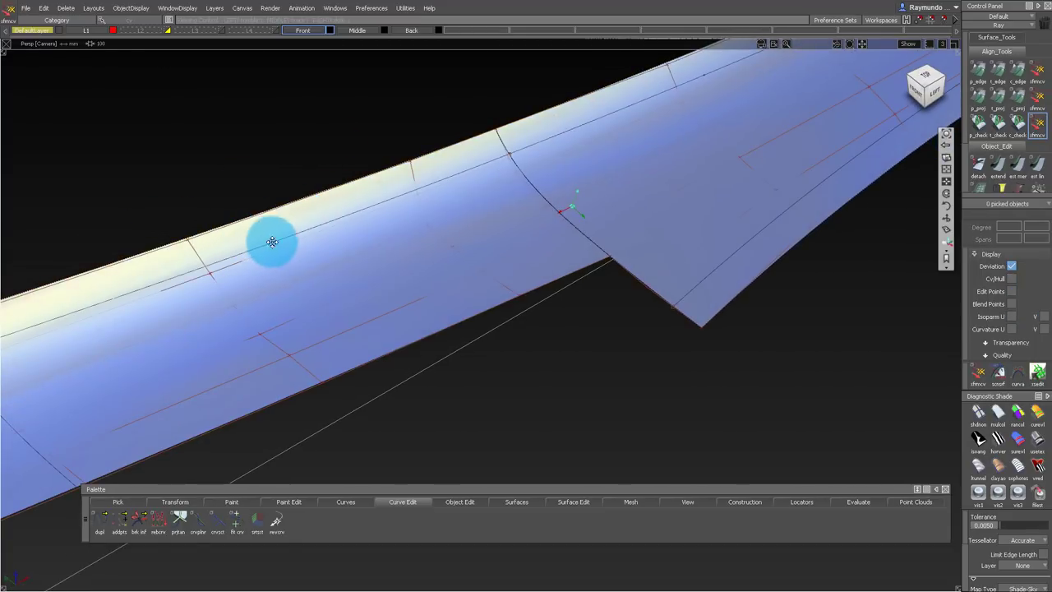
mouse_move(272, 242)
left_mouse_down("alt+shift")
mouse_move(296, 274)
mouse_move(416, 285)
mouse_move(475, 167)
left_mouse_up("alt+shift")
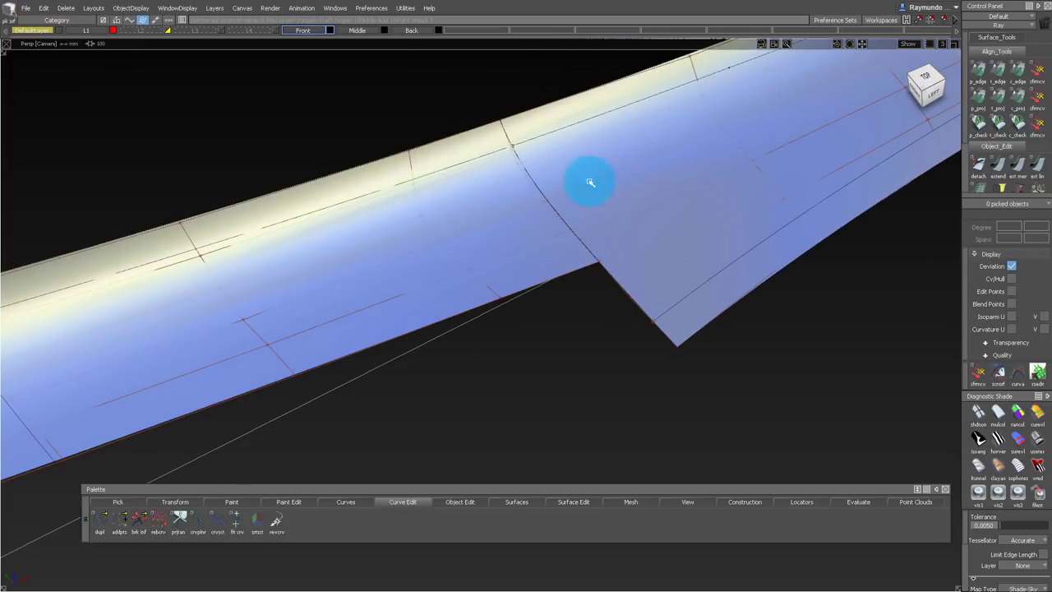
mouse_move(590, 181)
left_mouse_down("alt+shift")
mouse_move(617, 276)
mouse_move(530, 244)
mouse_move(453, 265)
mouse_move(448, 336)
mouse_move(404, 186)
mouse_move(411, 209)
mouse_move(422, 206)
mouse_move(406, 242)
mouse_move(460, 223)
mouse_move(491, 245)
mouse_move(568, 200)
mouse_move(484, 218)
mouse_move(471, 181)
mouse_move(449, 235)
mouse_move(496, 138)
left_mouse_up("alt+shift")
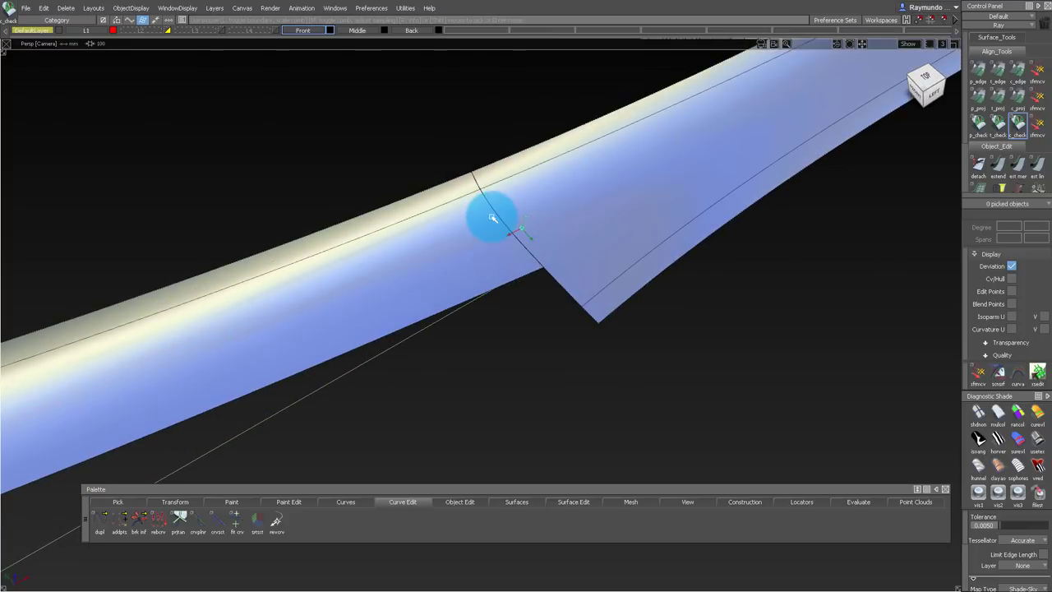
mouse_move(493, 218)
left_mouse_down("alt+shift")
mouse_move(554, 172)
mouse_move(507, 223)
mouse_move(460, 173)
left_mouse_up("alt+shift")
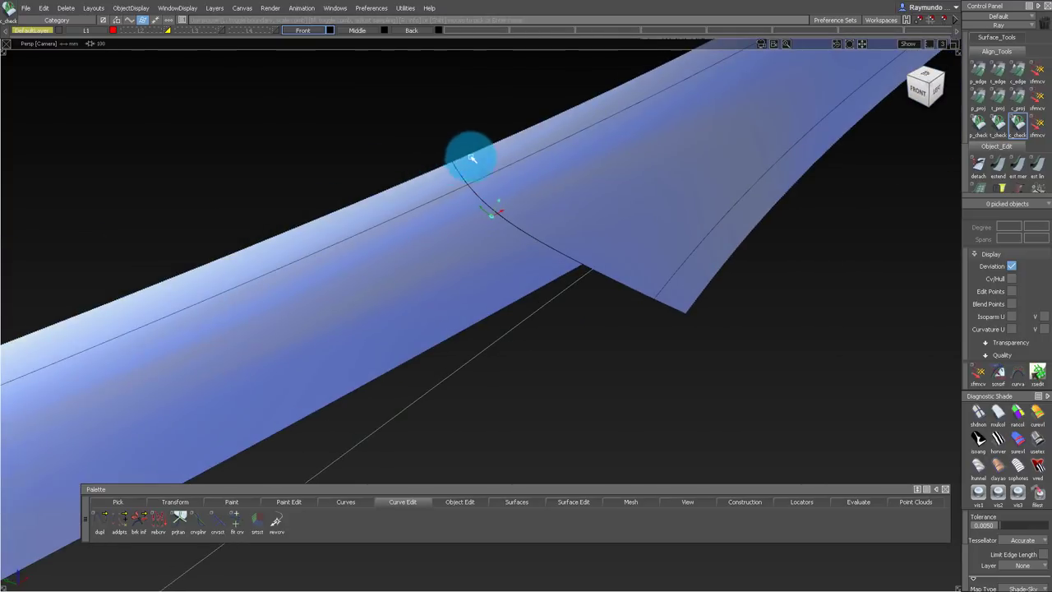
Step: Show the model's remaining surfaces and examine the shading across the aligned joint
mouse_move(469, 160)
left_mouse_down("alt+shift")
mouse_move(443, 284)
mouse_move(327, 301)
mouse_move(392, 319)
mouse_move(418, 206)
mouse_move(399, 212)
mouse_move(403, 187)
mouse_move(439, 165)
mouse_move(435, 148)
mouse_move(663, 106)
mouse_move(501, 181)
mouse_move(571, 156)
mouse_move(694, 67)
left_mouse_up("alt+shift")
mouse_move(635, 122)
left_mouse_down("alt+shift")
mouse_move(289, 188)
mouse_move(228, 291)
mouse_move(417, 246)
left_mouse_up("alt+shift")
right_click_drag(418, 245, 401, 258, "alt+shift")
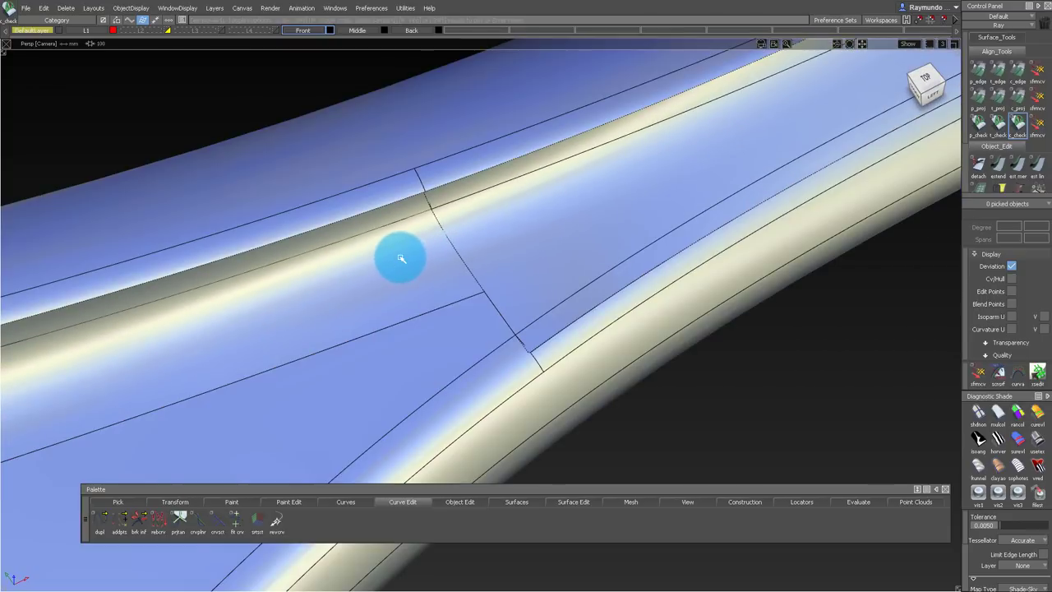
right_click_drag(560, 188, 447, 237, "alt+shift")
left_click_drag(446, 237, 415, 167, "alt+shift")
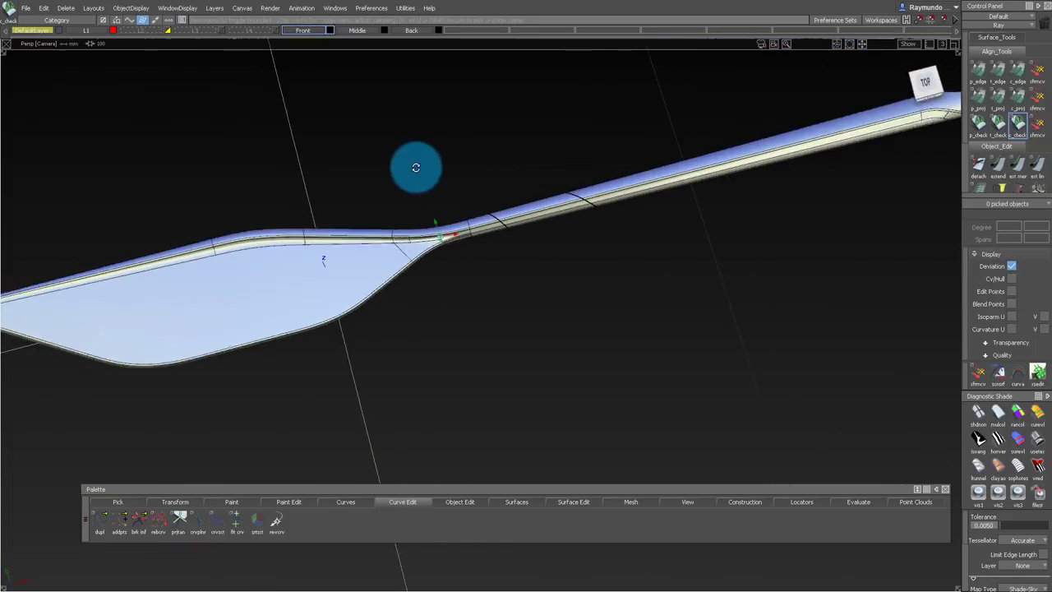
right_click_drag(416, 167, 392, 180, "alt+shift")
right_click_drag(562, 218, 621, 224, "alt+shift")
Step: Examine the shading flow along the model's long narrow section and its transition into the neighbouring surfaces
middle_click_drag(509, 197, 75, 291, "alt+shift")
right_click_drag(771, 169, 891, 182, "alt+shift")
left_click_drag(891, 183, 895, 82, "alt+shift")
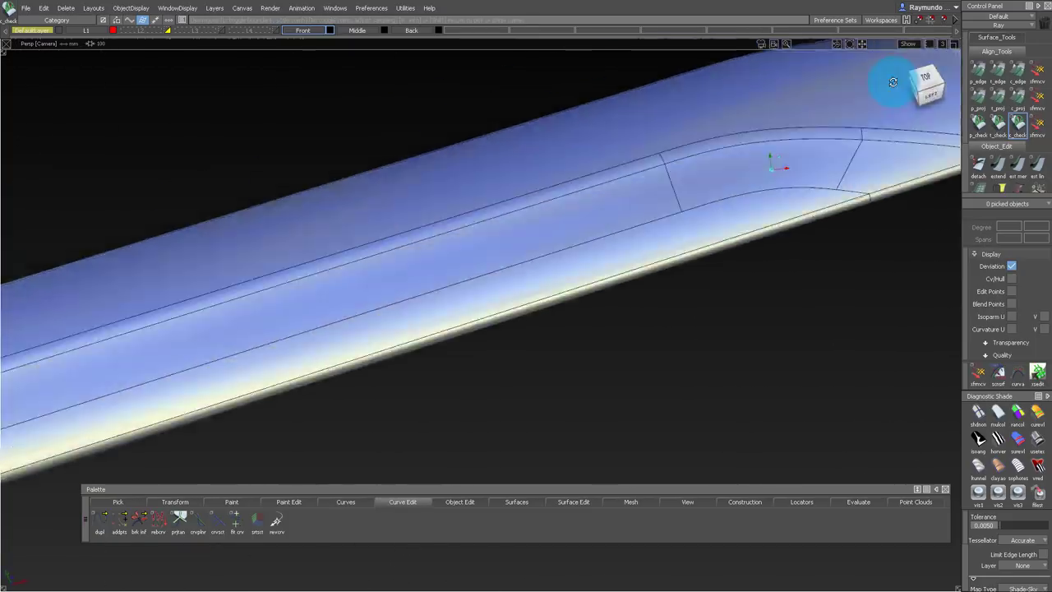
middle_click_drag(794, 107, 646, 118, "alt+shift")
left_click_drag(646, 117, 666, 169, "alt+shift")
right_click_drag(666, 170, 616, 174, "alt+shift")
middle_click_drag(617, 174, 584, 176, "alt+shift")
mouse_move(583, 176)
left_mouse_down("alt+shift")
mouse_move(576, 207)
mouse_move(603, 94)
mouse_move(569, 166)
left_mouse_up("alt+shift")
middle_click_drag(494, 197, 662, 127, "alt+shift")
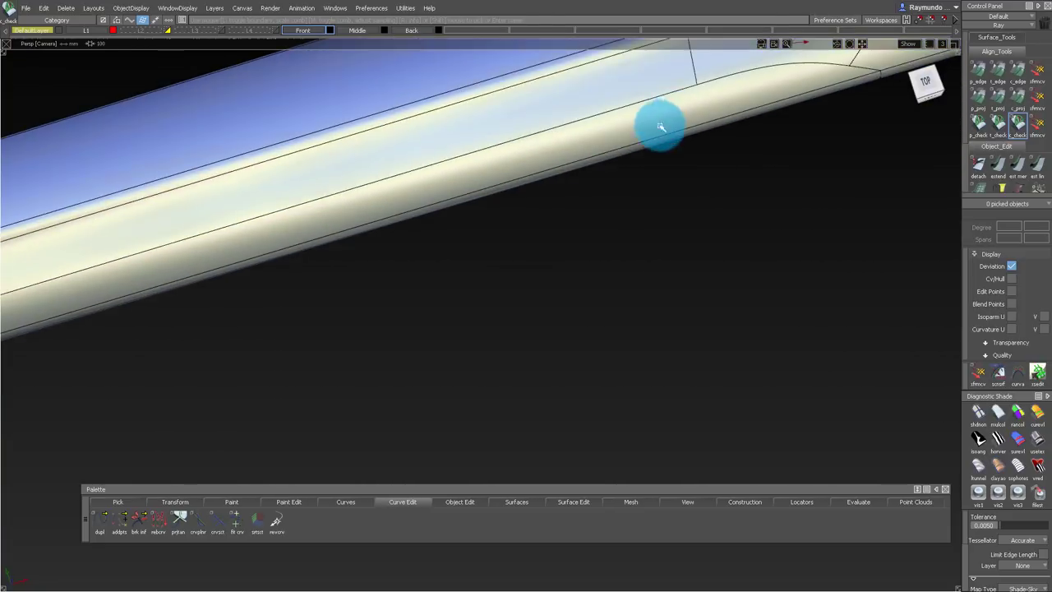
right_click_drag(662, 126, 585, 145, "alt+shift")
middle_click_drag(585, 145, 562, 198, "alt+shift")
middle_click_drag(619, 155, 669, 151, "alt+shift")
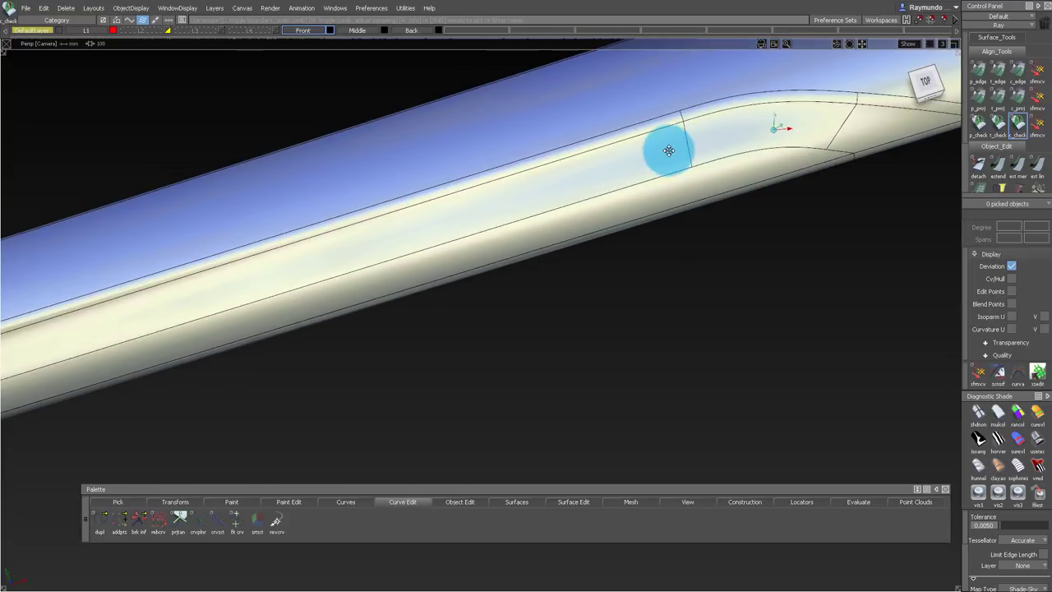
Step: Examine the shading flow along the handle and over the whole spatula, then the neck where the blade meets the handle
right_click_drag(669, 151, 588, 169, "alt+shift")
middle_click_drag(715, 161, 808, 125, "alt+shift")
mouse_move(808, 125)
right_mouse_down("alt+shift")
mouse_move(484, 178)
mouse_move(328, 246)
right_mouse_up("alt+shift")
middle_click_drag(246, 353, 410, 310, "alt+shift")
mouse_move(410, 309)
left_mouse_down("alt+shift")
mouse_move(485, 228)
mouse_move(469, 205)
mouse_move(432, 238)
mouse_move(425, 192)
mouse_move(411, 227)
left_mouse_up("alt+shift")
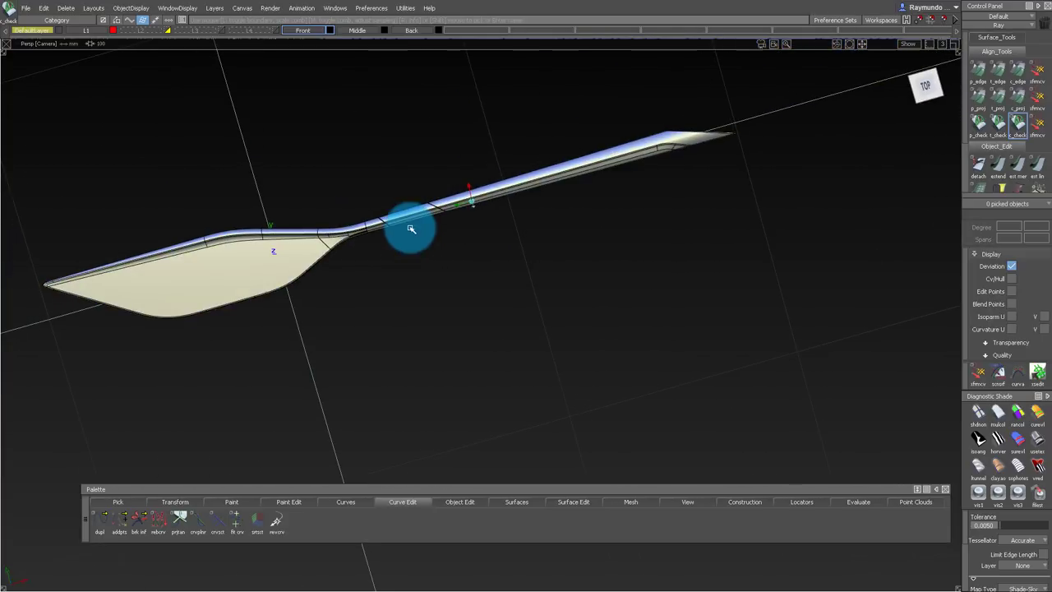
right_click_drag(424, 225, 669, 223, "alt+shift")
middle_click_drag(669, 223, 868, 216, "alt+shift")
left_click(396, 260, "alt+shift")
right_click_drag(386, 261, 439, 261, "alt+shift")
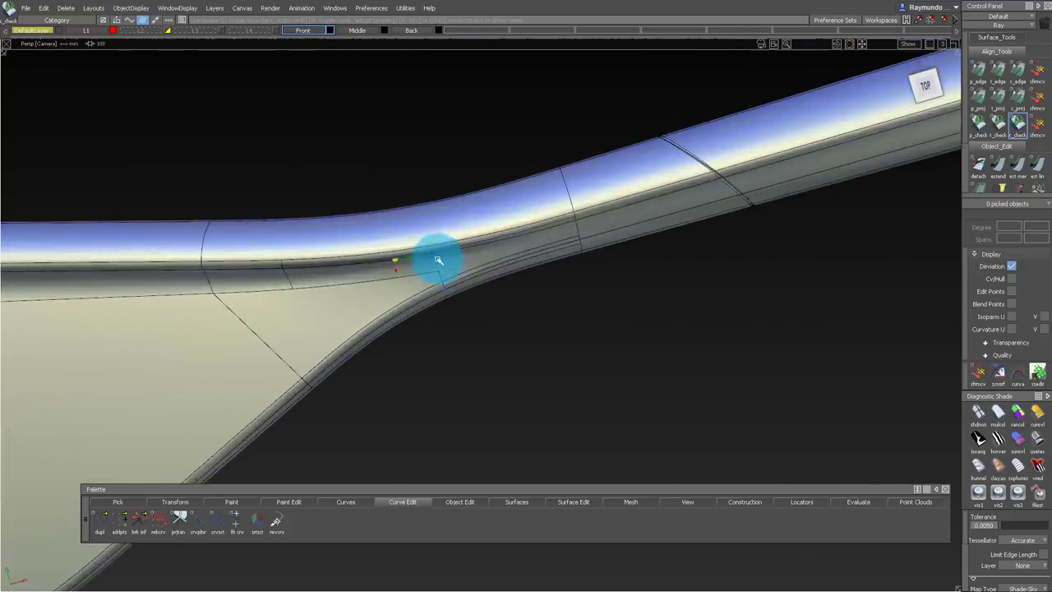
Step: Examine the gap and fillet surfaces where the blade narrows into the handle
left_click_drag(438, 261, 472, 185, "alt+shift")
right_click_drag(419, 201, 466, 206, "alt+shift")
middle_click_drag(421, 261, 463, 229, "alt+shift")
right_click_drag(463, 228, 427, 243, "alt+shift")
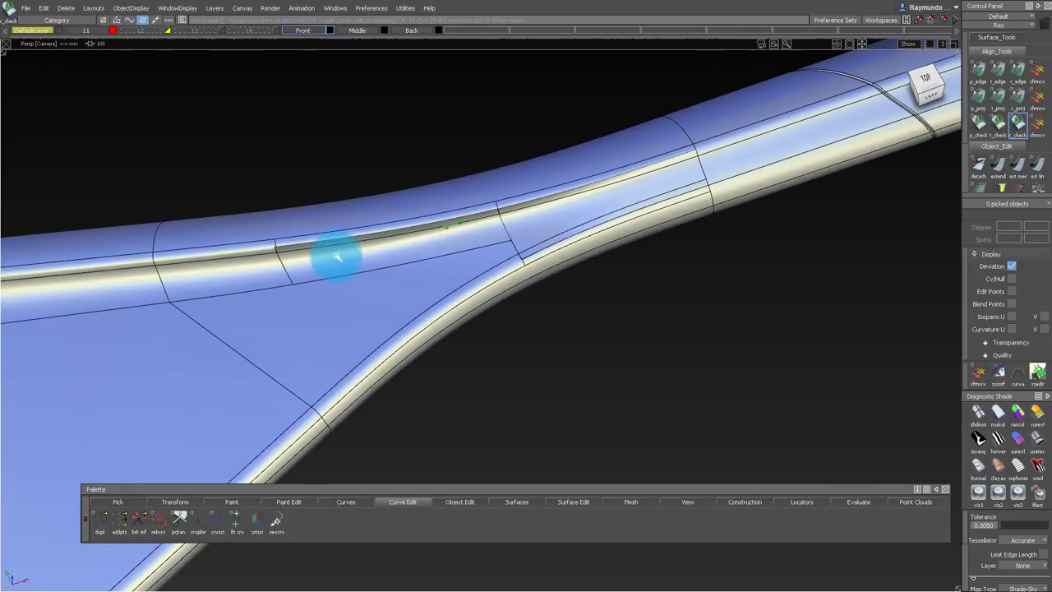
middle_click_drag(349, 286, 408, 256, "alt+shift")
right_click_drag(408, 255, 370, 263, "alt+shift")
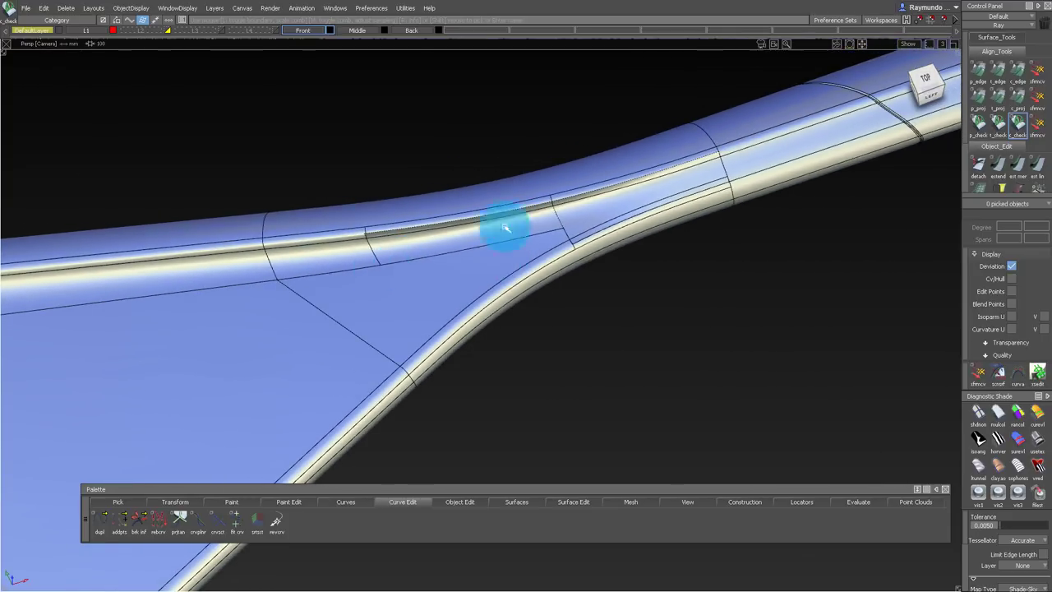
left_click(507, 223, "alt+shift")
right_click_drag(509, 223, 538, 234, "alt+shift")
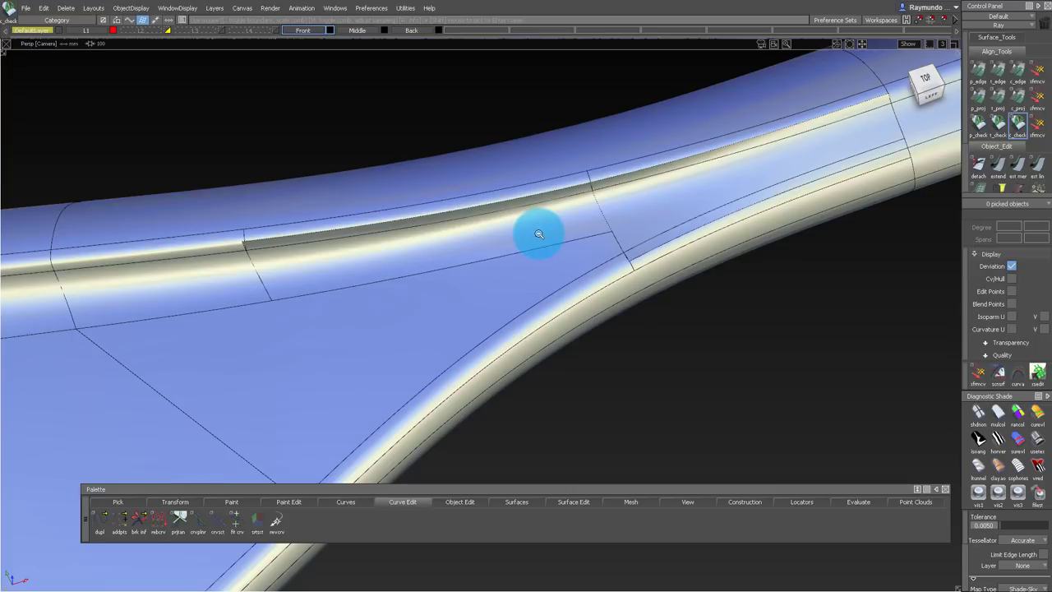
right_click_drag(539, 234, 498, 219, "alt+shift")
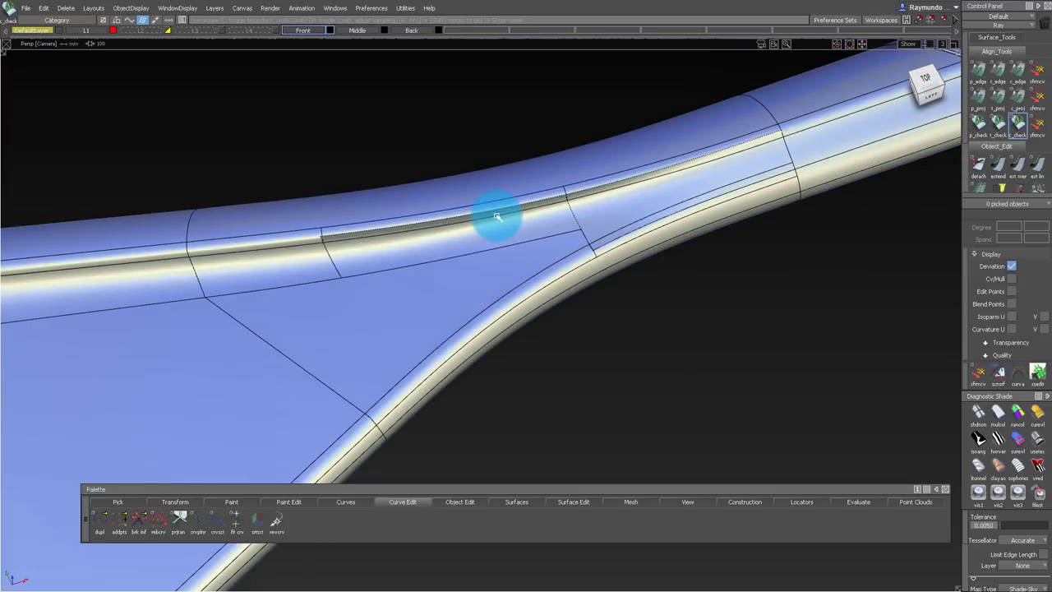
mouse_move(410, 221)
left_mouse_down("alt+shift")
mouse_move(395, 235)
mouse_move(552, 214)
mouse_move(383, 219)
mouse_move(414, 218)
mouse_move(420, 261)
mouse_move(469, 223)
left_mouse_up("alt+shift")
left_click(650, 177, "alt+shift")
right_click_drag(657, 182, 752, 109, "alt+shift")
left_click_drag(752, 109, 697, 84, "alt+shift")
Step: Hide the surface boundary lines and inspect the plain shading around the blade-to-handle transition
left_click_drag(697, 84, 561, 204, "ctrl+shift")
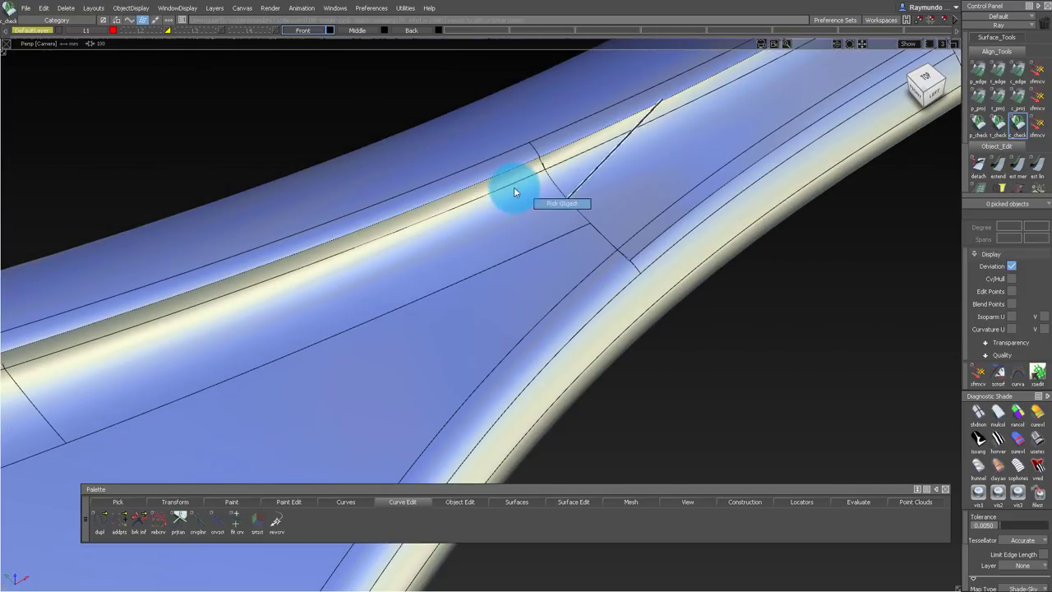
right_click_drag(531, 202, 533, 127, "ctrl+shift")
right_click_drag(551, 256, 551, 160, "ctrl+shift")
left_click_drag(550, 159, 533, 222, "ctrl+shift")
left_click_drag(533, 221, 465, 279, "alt+shift")
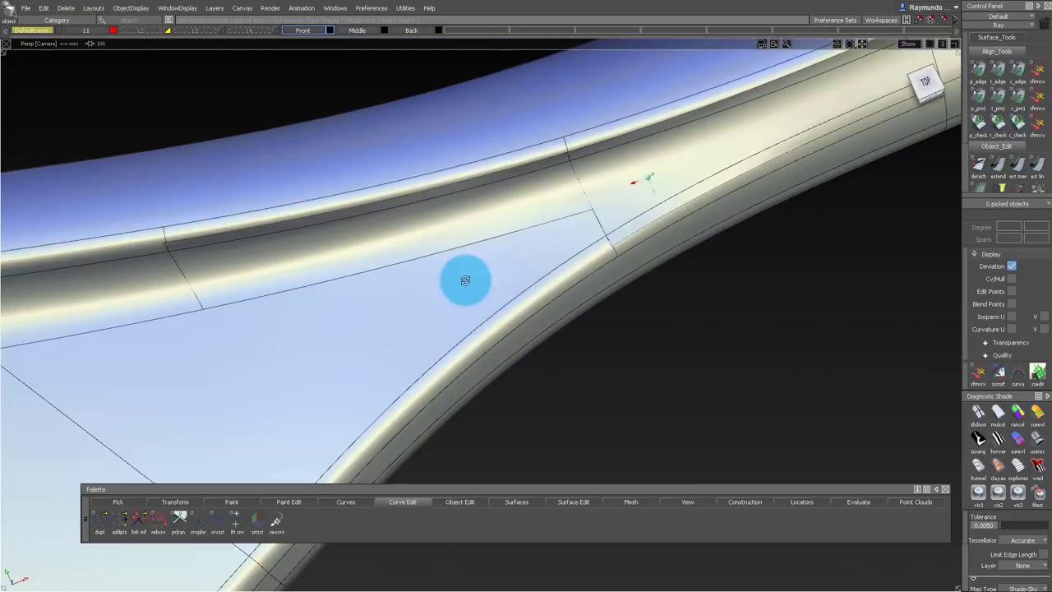
right_click_drag(466, 280, 469, 281, "alt+shift")
left_click_drag(469, 282, 507, 260, "alt+shift")
right_click_drag(507, 260, 665, 280, "alt+shift")
left_click_drag(665, 280, 448, 287, "alt+shift")
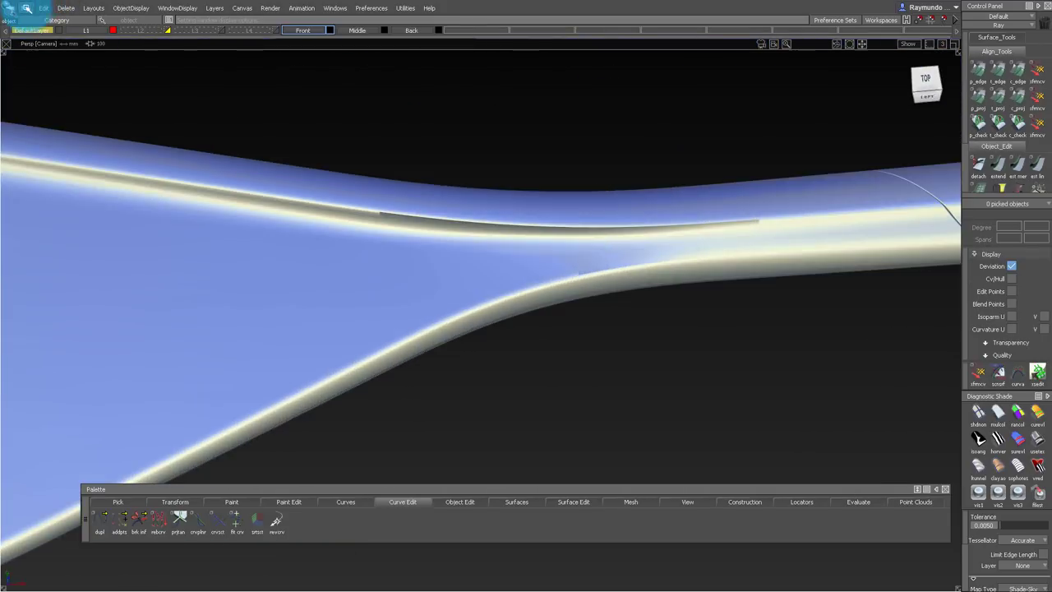
Step: Open the recent file Spatula.wire
left_click(27, 8)
mouse_move(49, 48)
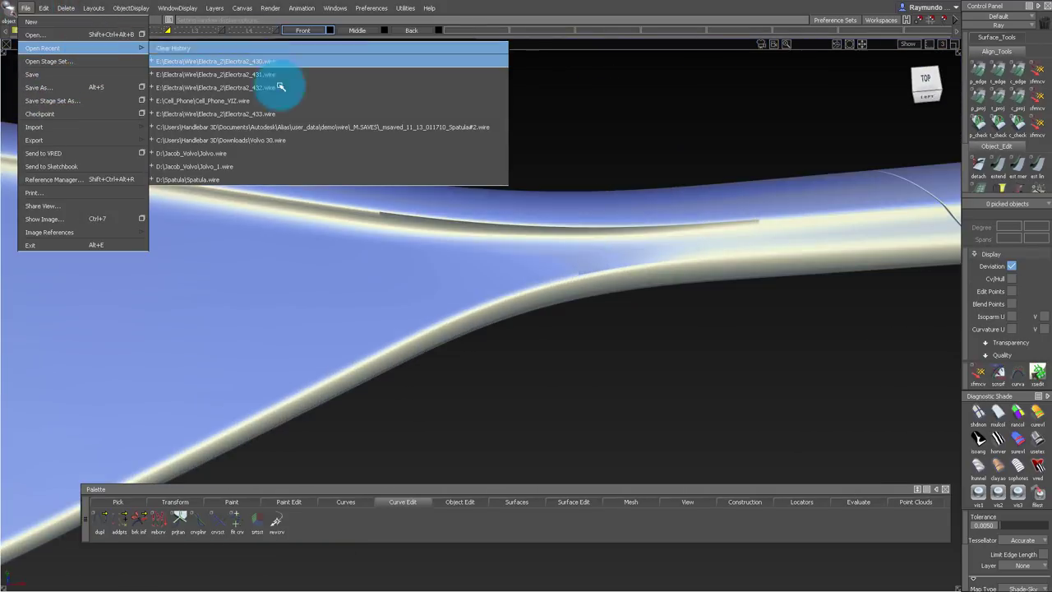
left_click(265, 180)
left_click(383, 351)
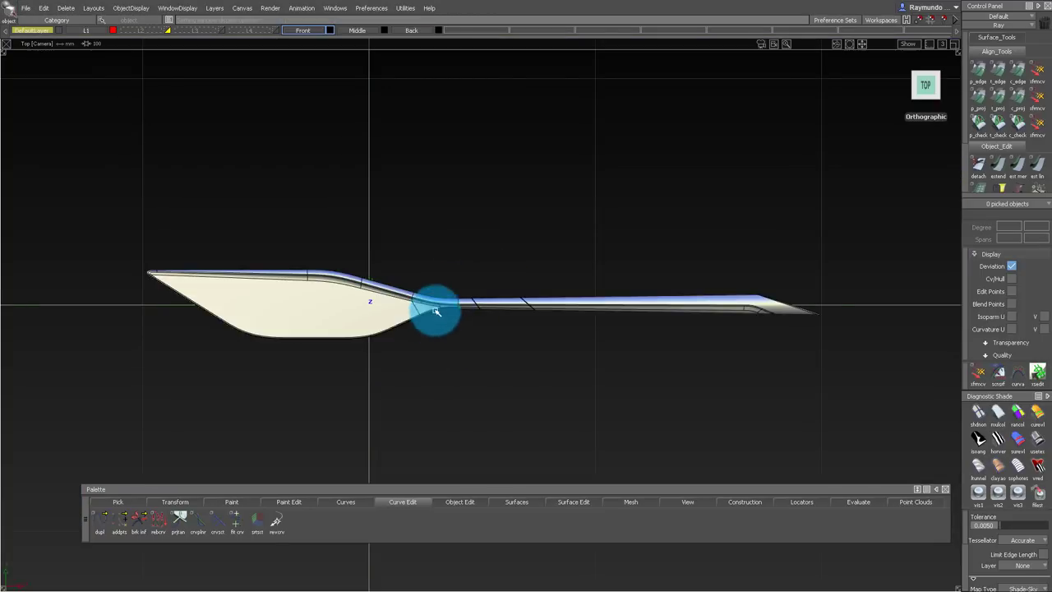
Step: Hide the boundary lines of the opened spatula and examine the shading at its blade-to-handle transition
right_click_drag(436, 310, 529, 306, "alt+shift")
left_click_drag(529, 306, 489, 295, "alt+shift")
right_click_drag(489, 295, 485, 223, "alt+shift")
left_click_drag(486, 223, 371, 286, "alt+shift")
middle_click_drag(372, 286, 439, 291, "alt+shift")
left_click_drag(439, 291, 451, 265, "alt+shift")
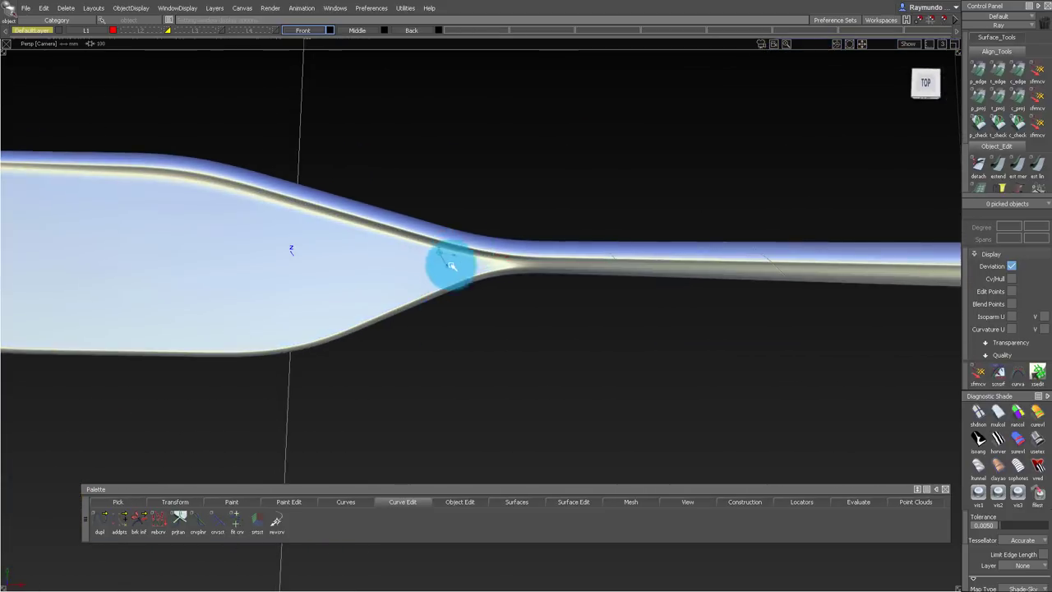
right_click_drag(452, 265, 504, 178, "alt+shift")
left_click_drag(504, 178, 513, 274, "alt+shift")
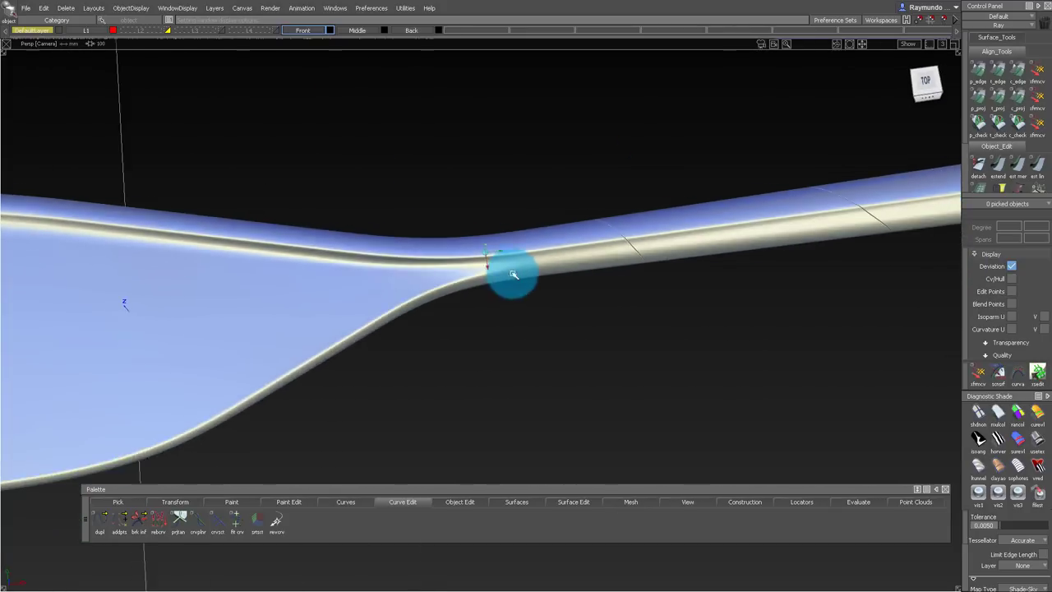
left_click_drag(425, 274, 381, 306, "alt+shift")
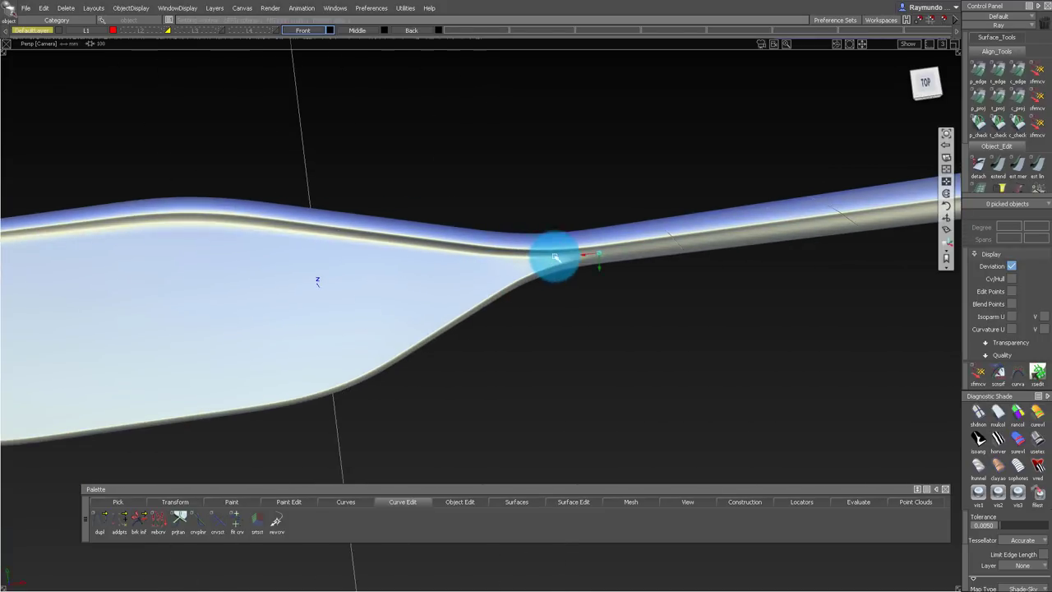
Step: Examine the shading across the spatula's blade and along its rounded rim
mouse_move(556, 257)
left_mouse_down("alt+shift")
mouse_move(614, 261)
mouse_move(616, 150)
mouse_move(488, 293)
mouse_move(490, 364)
mouse_move(630, 264)
mouse_move(674, 270)
mouse_move(500, 211)
mouse_move(575, 219)
mouse_move(441, 305)
mouse_move(505, 301)
mouse_move(353, 258)
mouse_move(435, 261)
left_mouse_up("alt+shift")
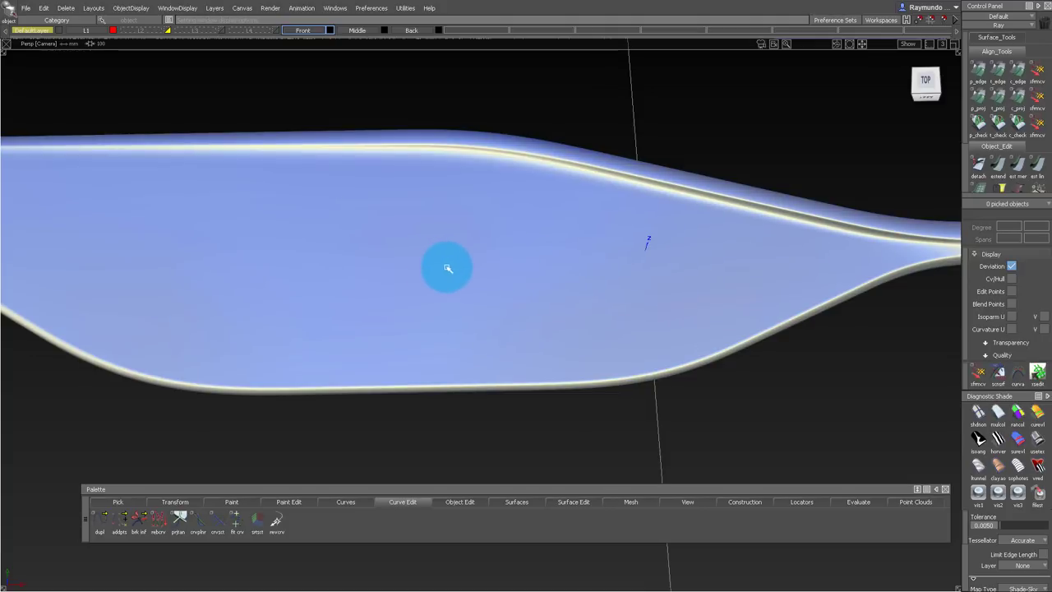
middle_click_drag(448, 261, 474, 265, "alt+shift")
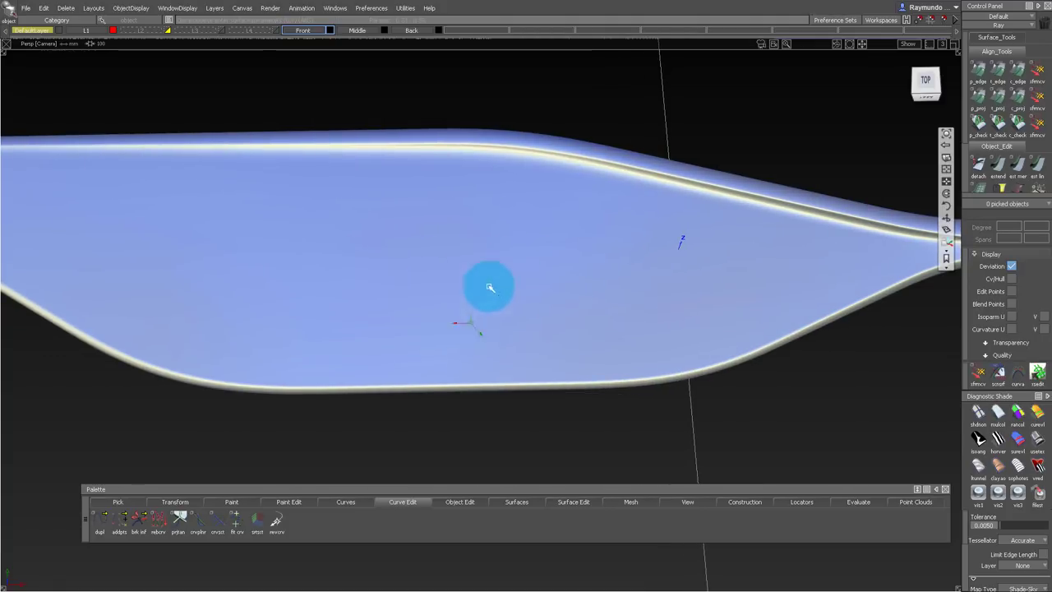
mouse_move(490, 287)
left_mouse_down("alt+shift")
mouse_move(535, 233)
mouse_move(502, 242)
mouse_move(550, 244)
mouse_move(547, 288)
mouse_move(546, 230)
left_mouse_up("alt+shift")
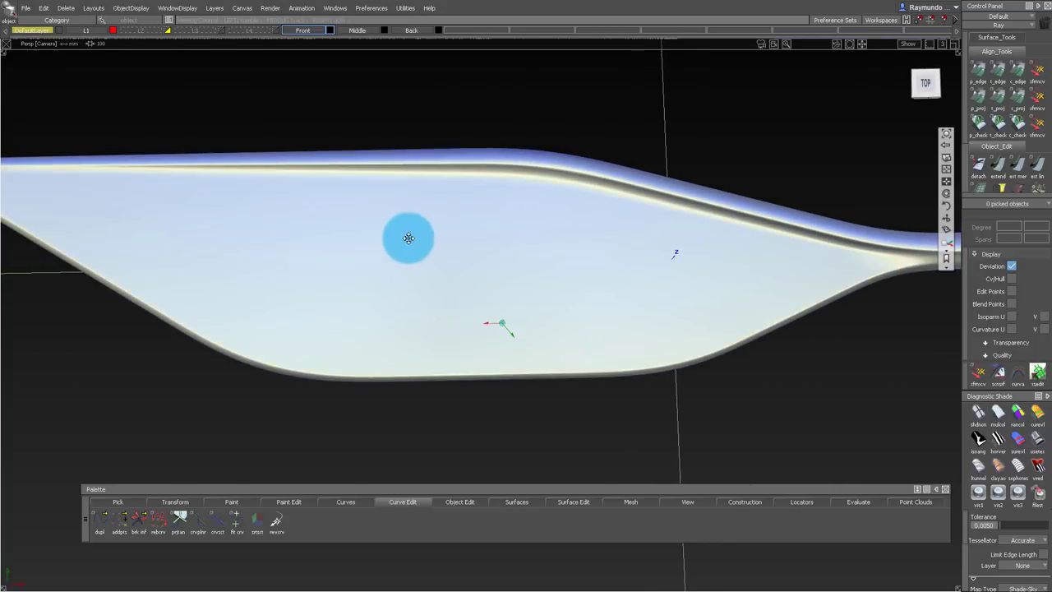
middle_click_drag(409, 236, 463, 240, "alt+shift")
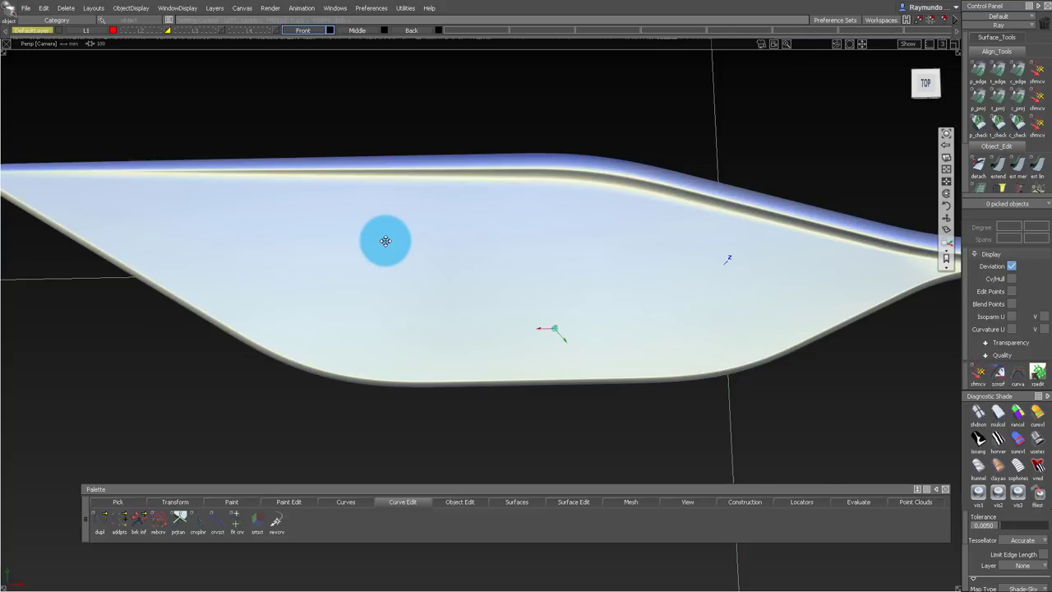
middle_click_drag(386, 241, 568, 245, "alt+shift")
middle_click_drag(615, 244, 498, 235, "alt+shift")
mouse_move(442, 346)
left_mouse_down("alt+shift")
mouse_move(468, 366)
mouse_move(482, 249)
mouse_move(472, 266)
mouse_move(724, 350)
mouse_move(399, 336)
mouse_move(669, 295)
left_mouse_up("alt+shift")
middle_click_drag(777, 242, 544, 244, "alt+shift")
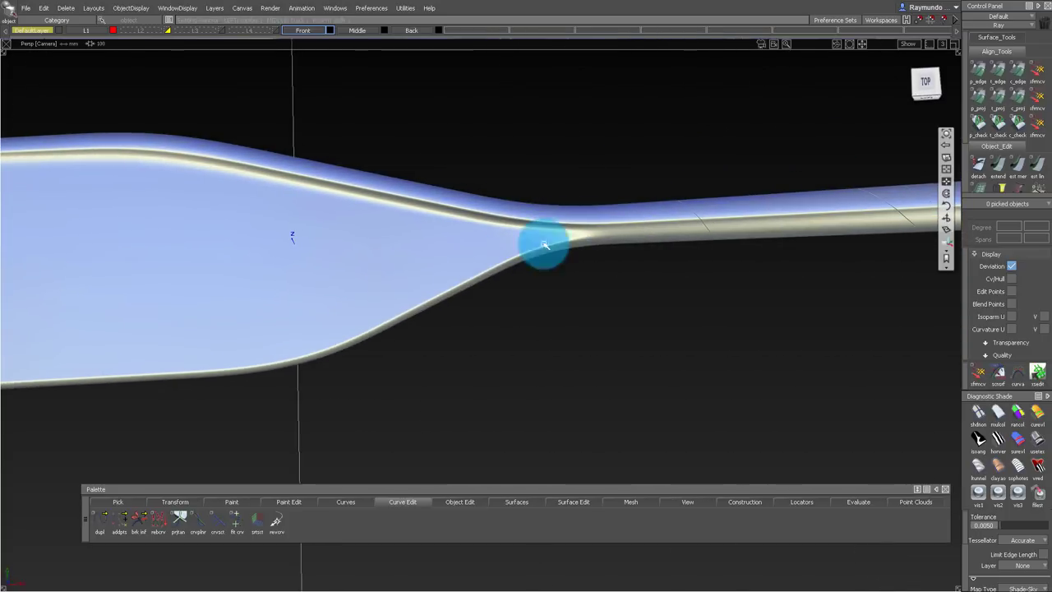
Step: Examine the highlights flowing from the blade's rim through the neck into the handle
right_click_drag(567, 241, 622, 227, "alt+shift")
mouse_move(622, 228)
left_mouse_down("alt+shift")
mouse_move(635, 261)
mouse_move(641, 165)
mouse_move(630, 287)
mouse_move(639, 227)
mouse_move(674, 195)
left_mouse_up("alt+shift")
right_click_drag(674, 195, 655, 204, "alt+shift")
middle_click_drag(594, 205, 503, 204, "alt+shift")
right_click_drag(503, 204, 472, 220, "alt+shift")
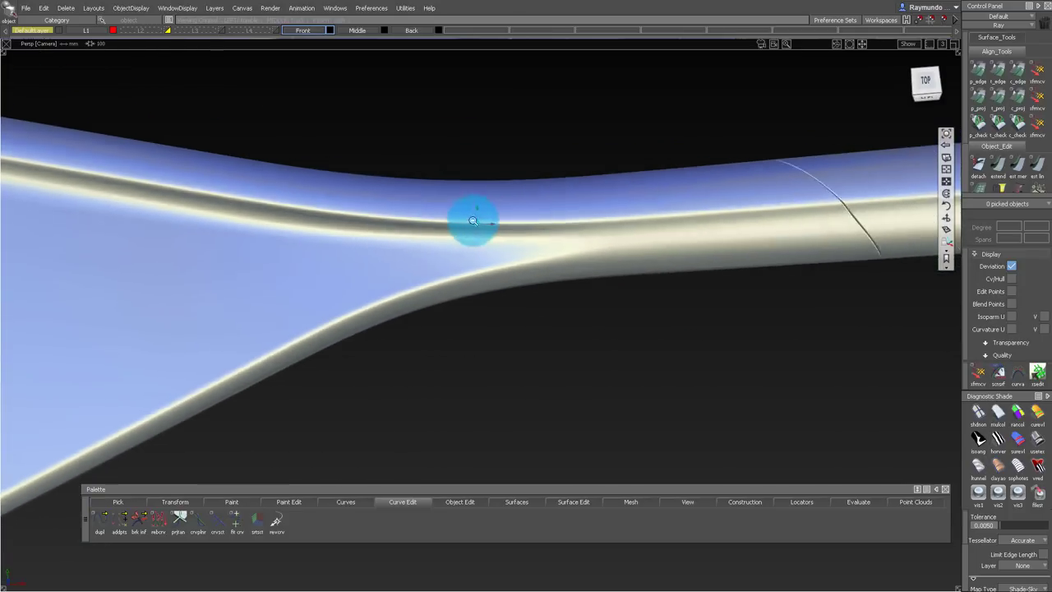
mouse_move(471, 220)
left_mouse_down("alt+shift")
mouse_move(464, 315)
mouse_move(467, 241)
mouse_move(456, 228)
mouse_move(486, 228)
mouse_move(469, 294)
mouse_move(423, 221)
mouse_move(412, 227)
left_mouse_up("alt+shift")
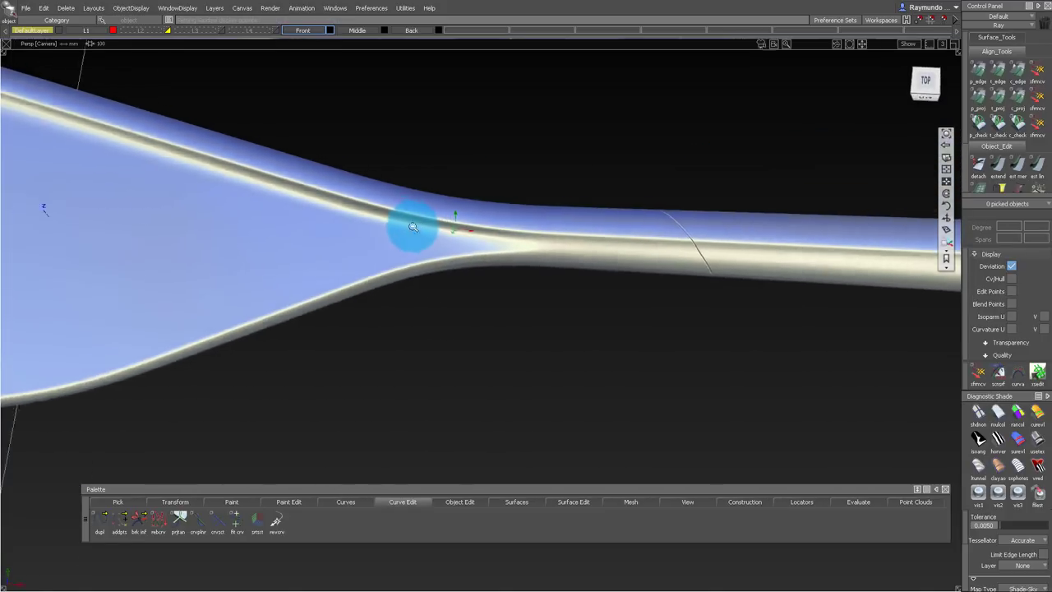
right_click_drag(413, 227, 397, 237, "alt+shift")
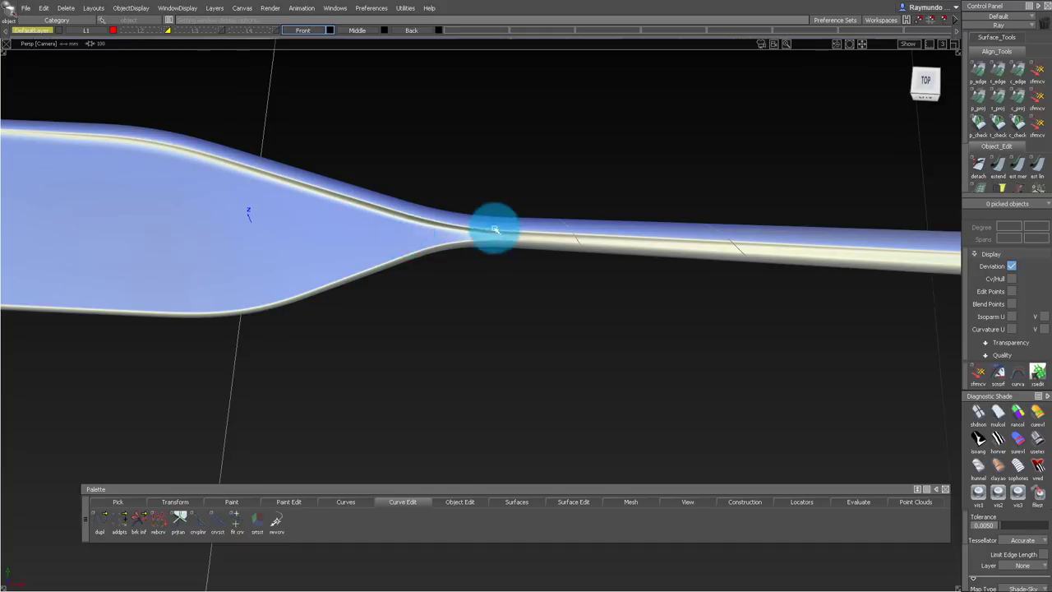
right_click_drag(507, 233, 580, 233, "alt+shift")
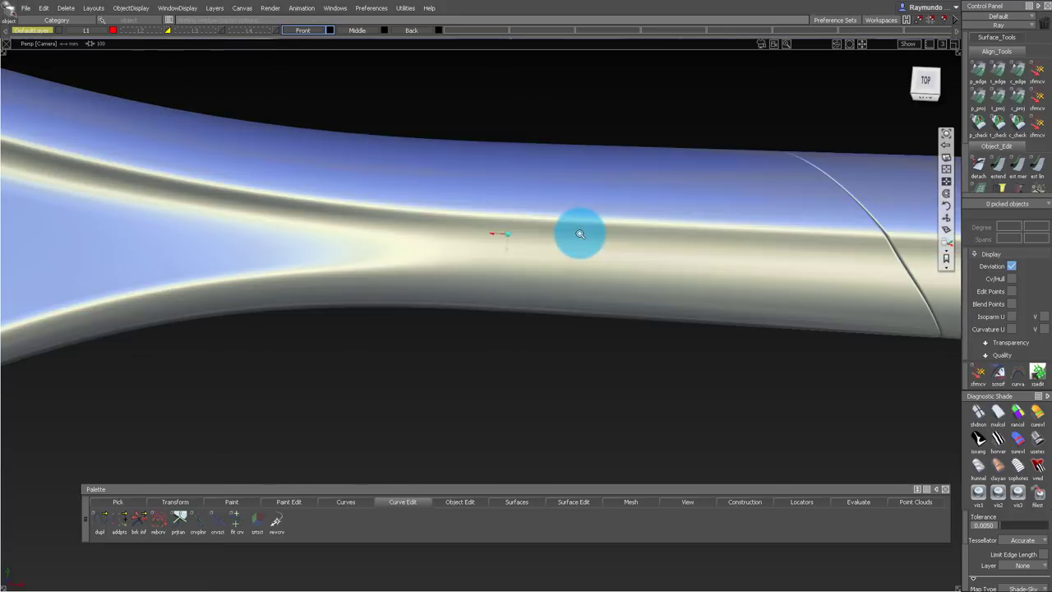
Step: Show the surface boundary lines and pick the transition surface at the neck
left_click(499, 252)
right_click_drag(538, 269, 519, 277, "alt+shift")
middle_click_drag(512, 273, 561, 252, "alt+shift")
left_click_drag(562, 252, 557, 261, "alt+shift")
left_click(502, 223, "alt+shift")
right_click_drag(502, 224, 552, 233, "alt+shift")
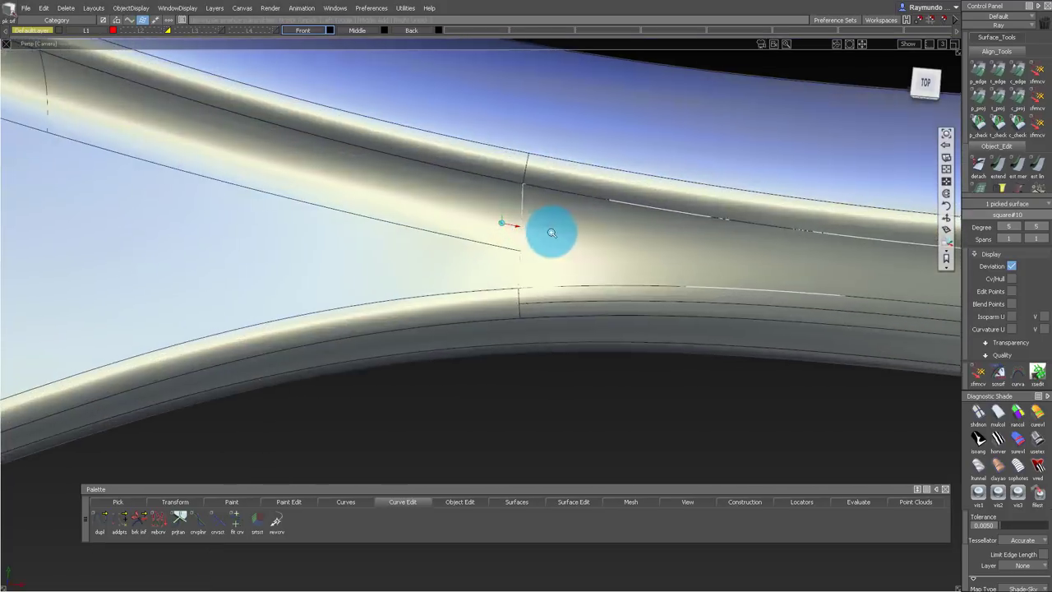
left_click_drag(551, 232, 528, 294, "alt+shift")
right_click_drag(529, 293, 484, 305, "alt+shift")
left_click_drag(484, 305, 483, 368, "alt+shift")
Step: Clear the pick and check curvature continuity along the shared edges of the concave fillet surface at the neck
left_click(488, 204)
left_click_drag(488, 205, 495, 223, "alt+shift")
right_click_drag(494, 224, 538, 226, "alt+shift")
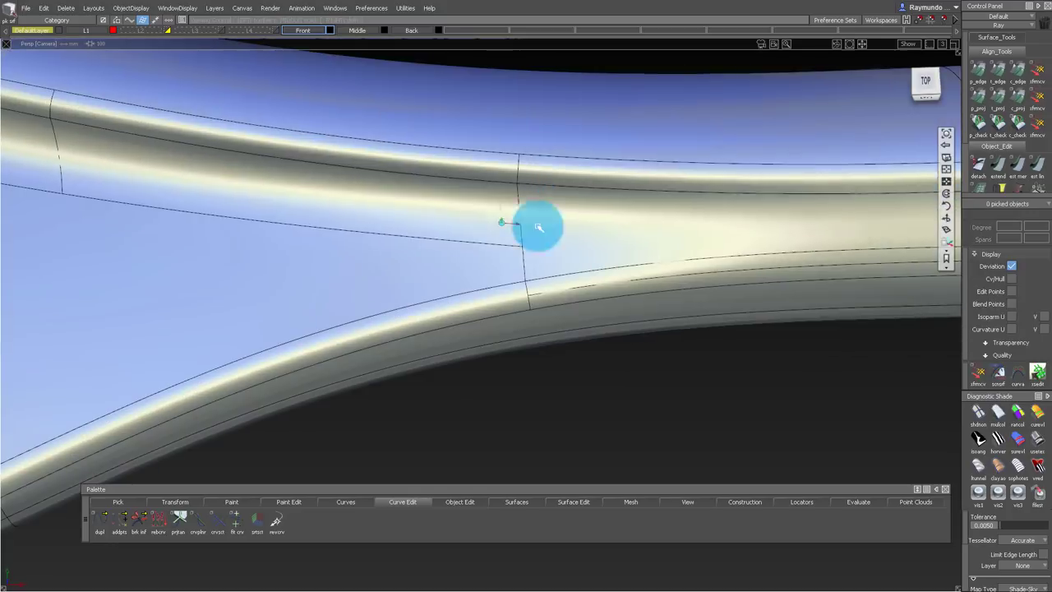
left_click_drag(507, 213, 519, 218, "alt+shift")
right_click_drag(518, 219, 538, 221, "alt+shift")
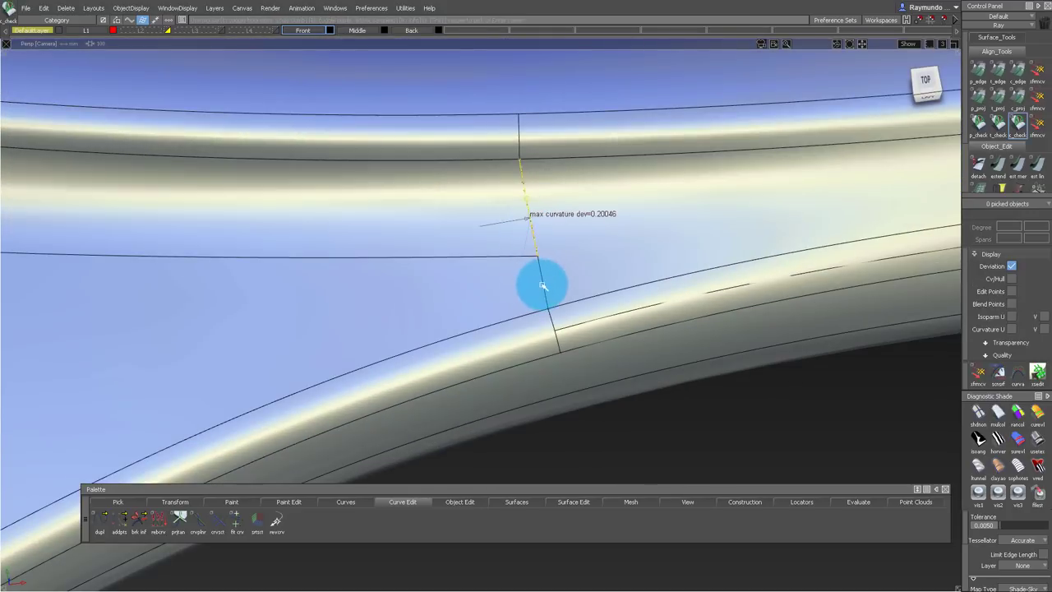
left_click_drag(535, 280, 444, 215, "alt+shift")
Step: Pick the concave fillet surface on the blade side of the checked edge and display its CVs and hulls
left_click(457, 242)
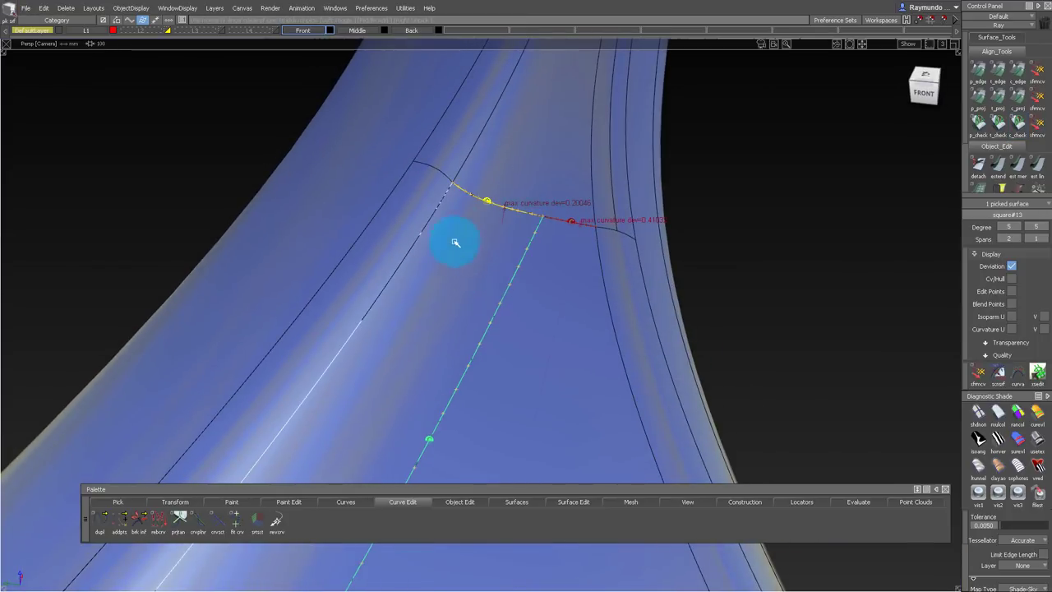
right_click_drag(456, 244, 460, 345, "ctrl+shift")
left_click_drag(460, 325, 436, 285, "ctrl+shift")
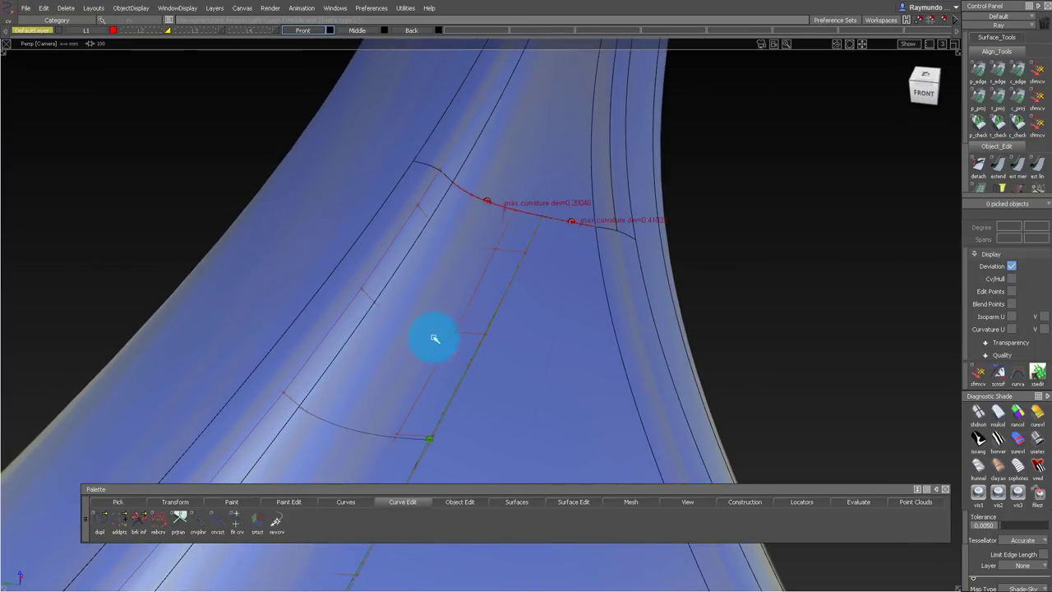
Step: Move a single interior CV of the fillet surface to bring the curvature at the neck's shared edge within tolerance
left_click_drag(436, 338, 475, 327)
middle_click_drag(481, 342, 483, 375, "ctrl+shift")
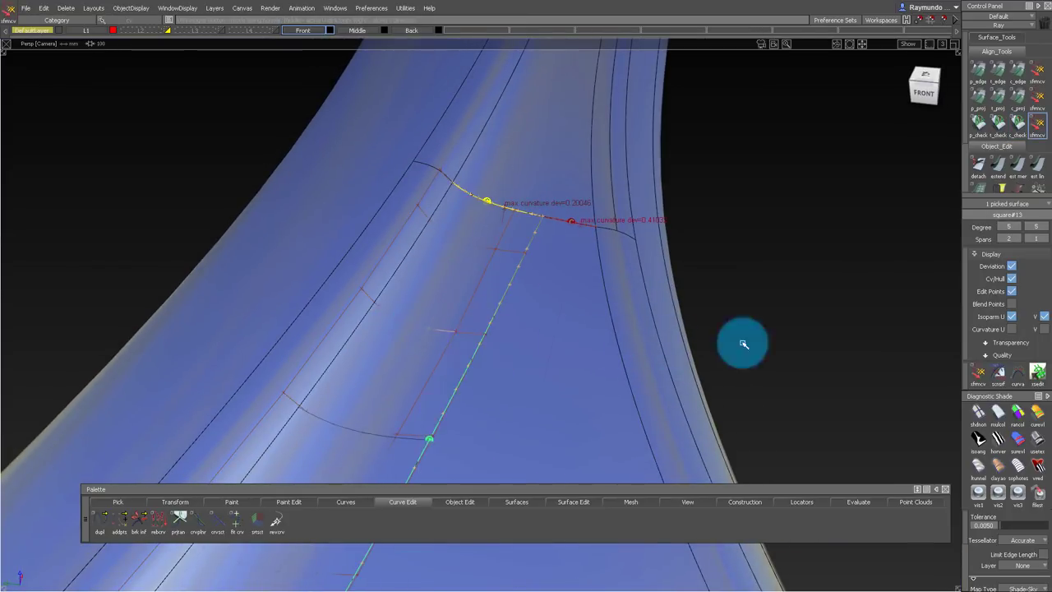
left_click_drag(764, 344, 385, 373)
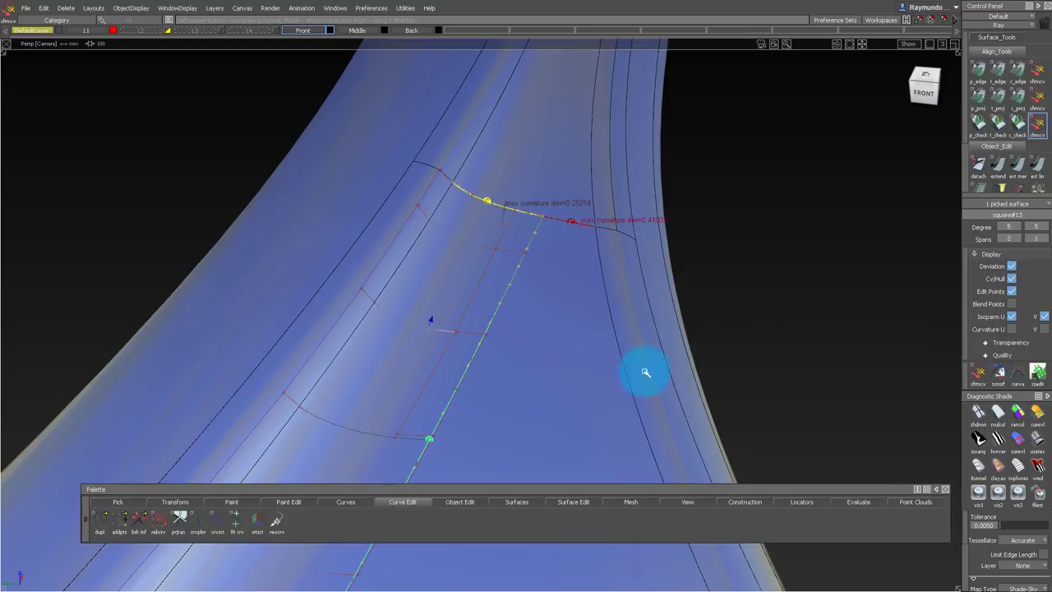
left_click_drag(645, 373, 1051, 371)
middle_click_drag(789, 370, 733, 331, "alt+shift")
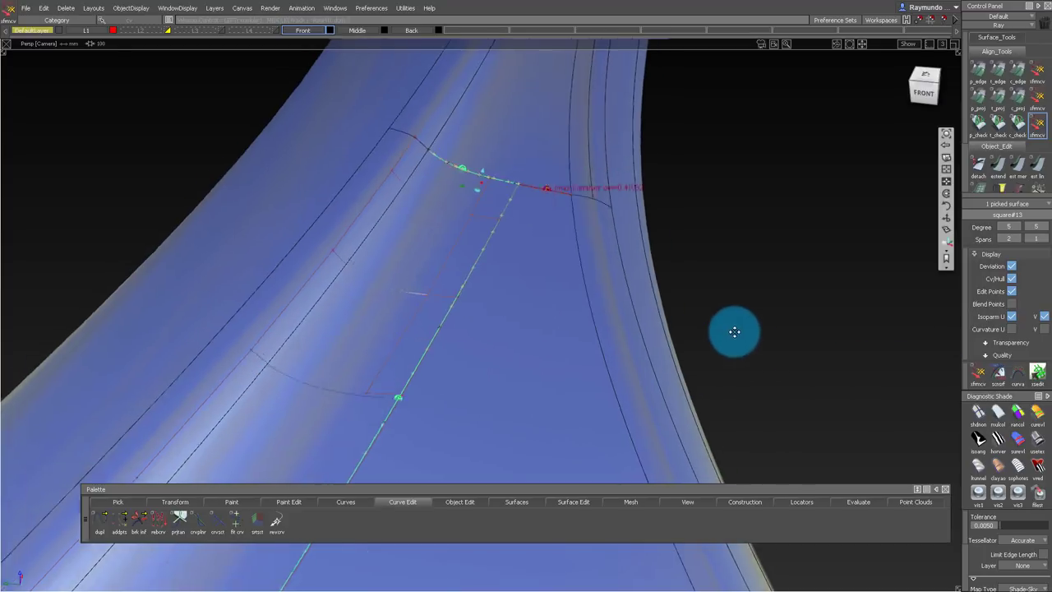
right_click_drag(733, 331, 704, 363, "alt+shift")
mouse_move(558, 197)
left_mouse_down("alt+shift")
mouse_move(589, 147)
mouse_move(561, 184)
mouse_move(535, 188)
mouse_move(526, 174)
mouse_move(402, 360)
mouse_move(402, 301)
mouse_move(453, 337)
mouse_move(498, 300)
mouse_move(503, 264)
mouse_move(491, 328)
left_mouse_up("alt+shift")
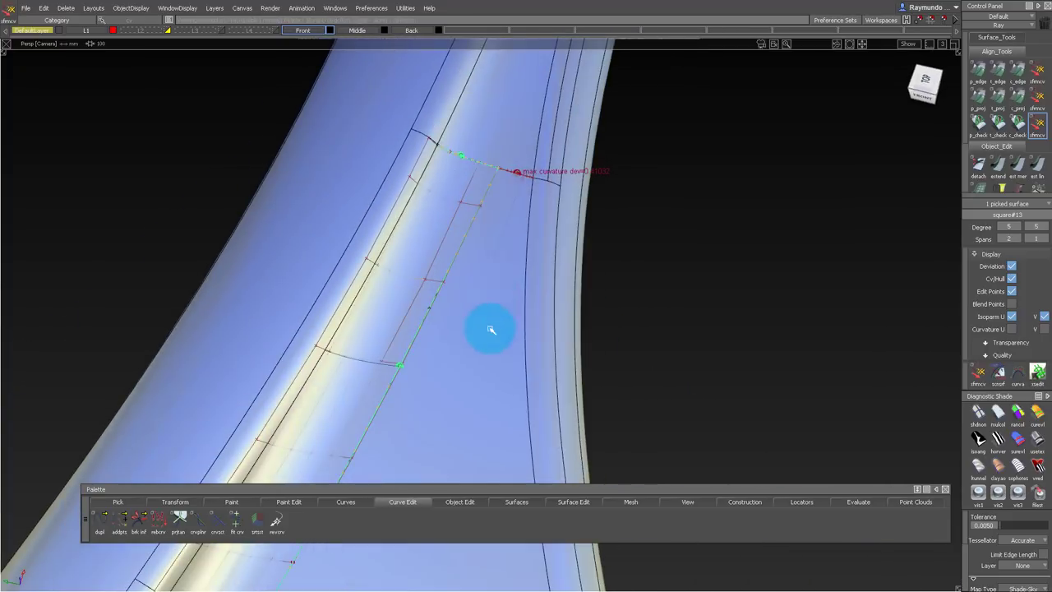
Step: Clear the pick, hide the boundary lines and CVs, and inspect the shading over the adjusted neck
left_click_drag(516, 145, 468, 94, "ctrl+shift")
mouse_move(463, 178)
left_mouse_down("alt+shift")
mouse_move(434, 321)
mouse_move(301, 200)
left_mouse_up("alt+shift")
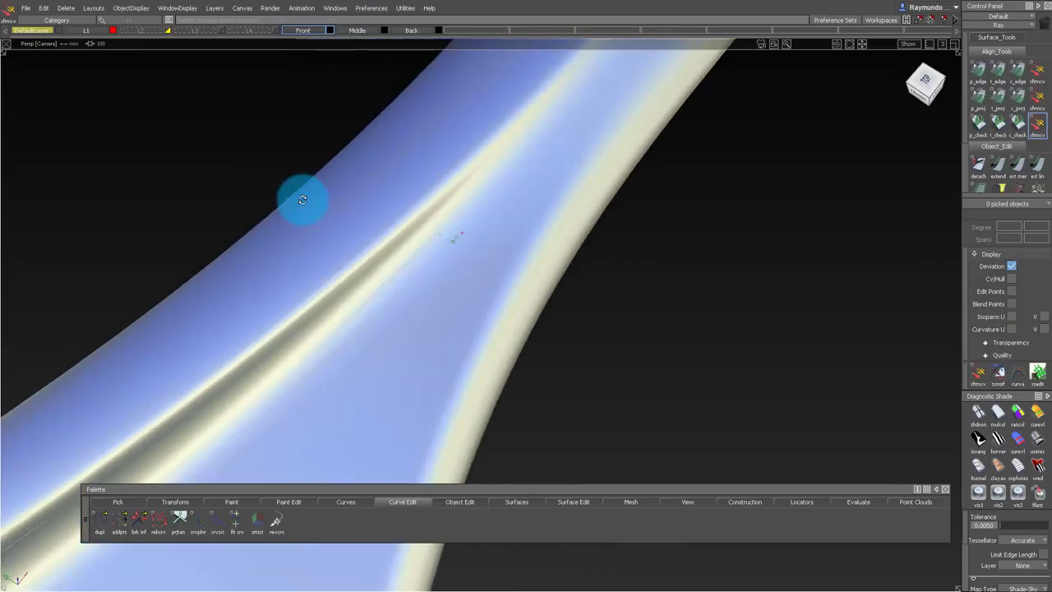
right_click_drag(301, 199, 253, 268, "alt+shift")
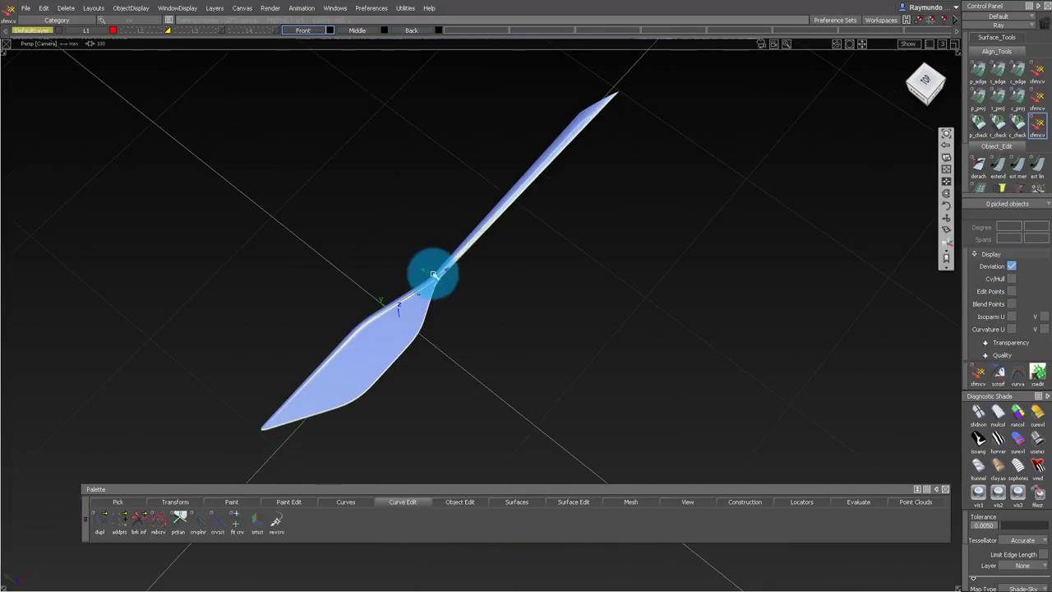
Step: Show the boundary lines and CVs again around the spatula's neck, viewed from the front
right_click_drag(435, 275, 509, 244, "alt+shift")
left_click_drag(509, 244, 467, 200, "ctrl+shift")
left_click_drag(467, 199, 446, 296, "alt+shift")
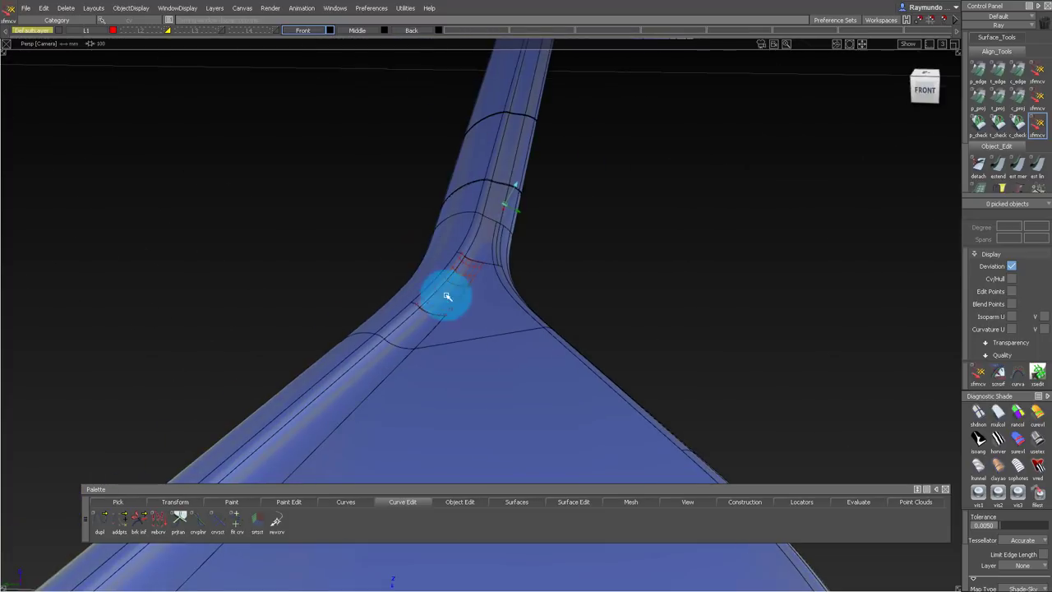
Step: Activate the Move CV tool for the fillet surface's CVs at the neck, review its options, and close the options window
right_click_drag(446, 296, 466, 310, "alt+shift")
left_click_drag(465, 310, 458, 232, "alt+shift")
left_click_drag(449, 280, 413, 329, "ctrl+shift")
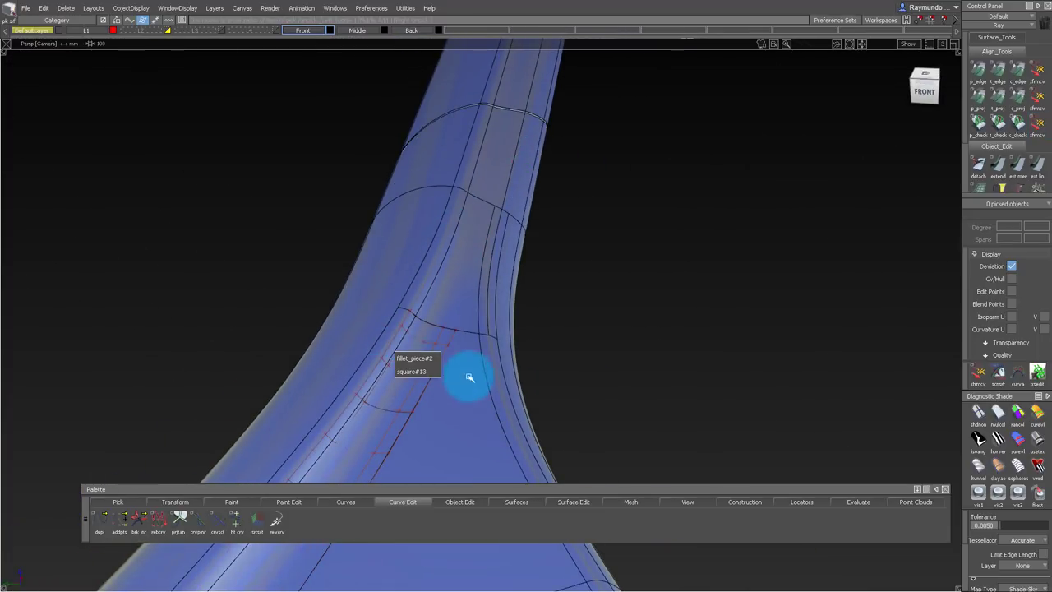
left_click(978, 375)
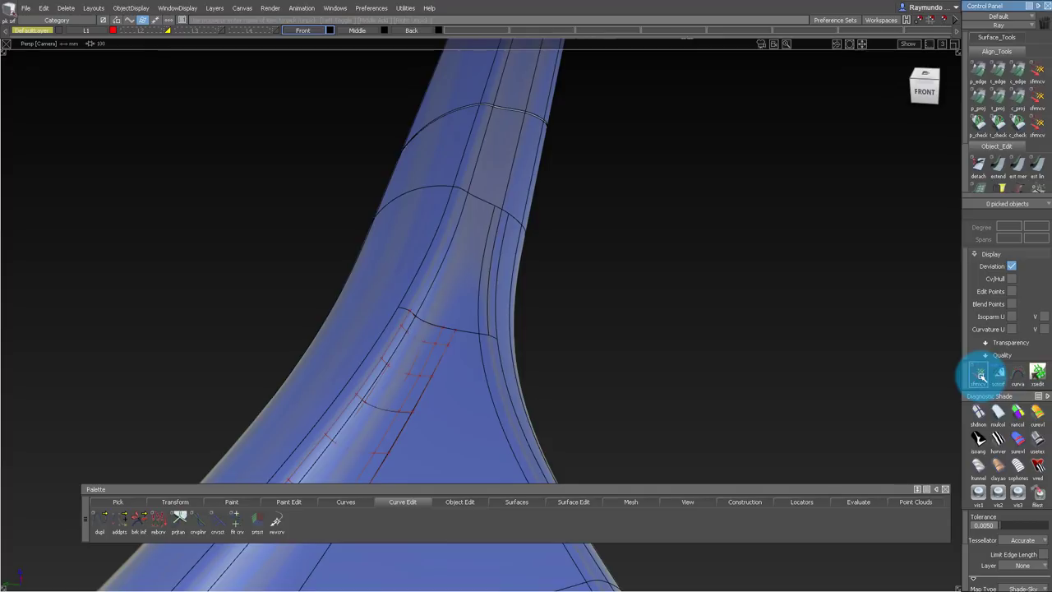
double_click(980, 376)
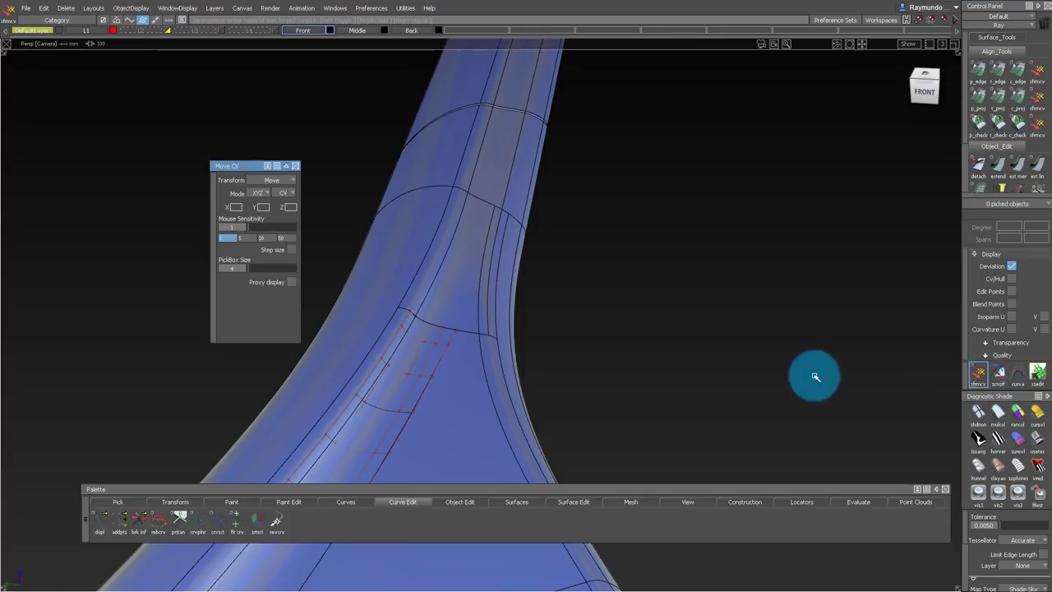
left_click(296, 166)
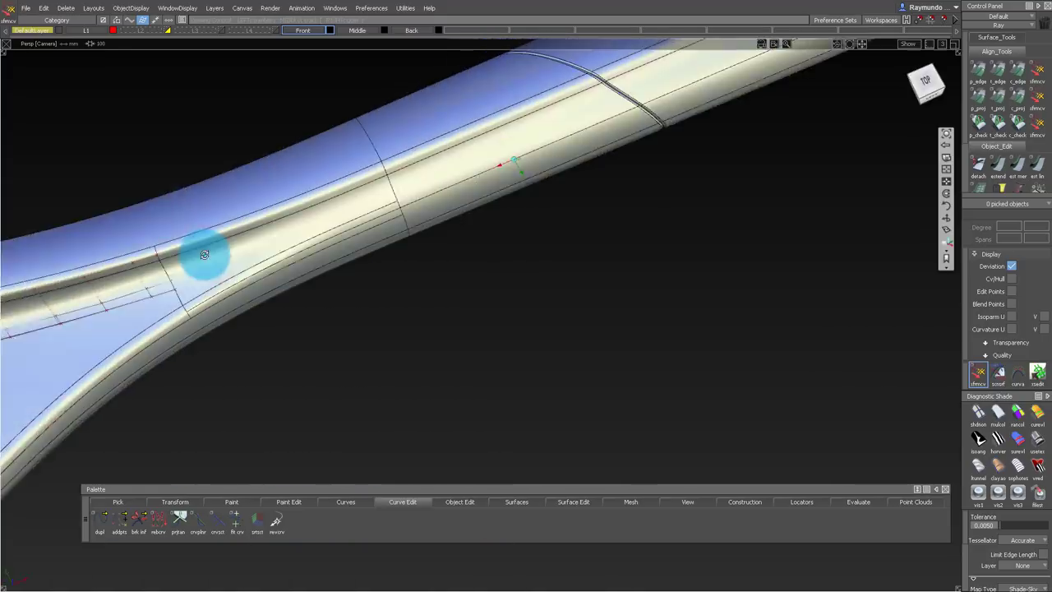
Step: Hide the CVs and hulls displayed on the fillet surface at the neck
left_click_drag(204, 255, 373, 238, "alt+shift")
middle_click_drag(373, 238, 604, 223, "alt+shift")
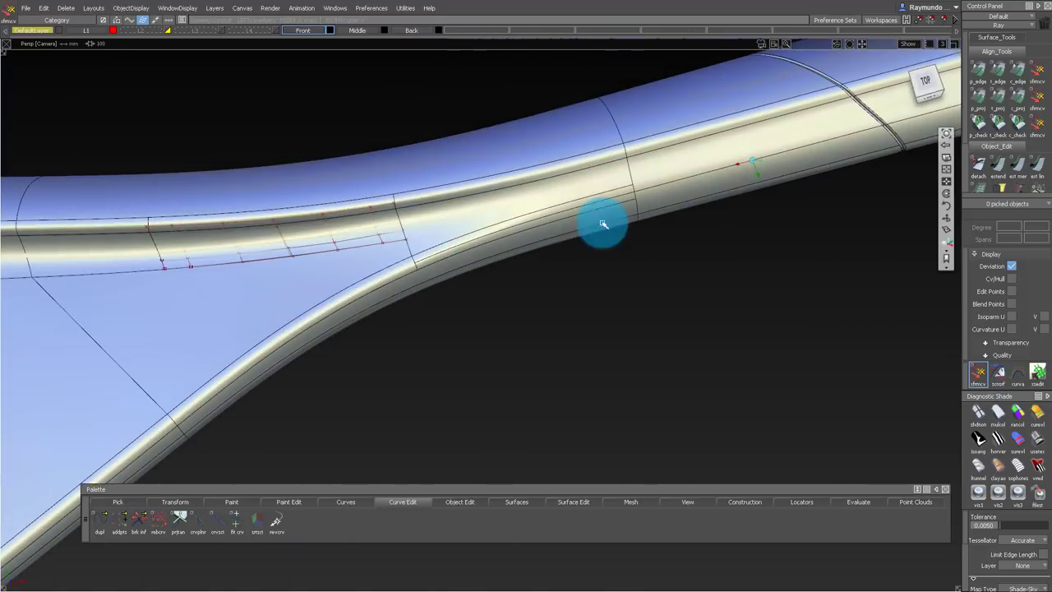
left_click_drag(319, 99, 442, 337)
left_click_drag(441, 352, 442, 176, "ctrl+shift")
Step: Inspect the shading across the blade-to-handle transition with the surface boundary lines hidden and shown
right_click_drag(443, 205, 389, 319, "alt+shift")
middle_click_drag(389, 319, 542, 282, "alt+shift")
left_click_drag(543, 282, 688, 267, "alt+shift")
middle_click_drag(688, 267, 535, 265, "alt+shift")
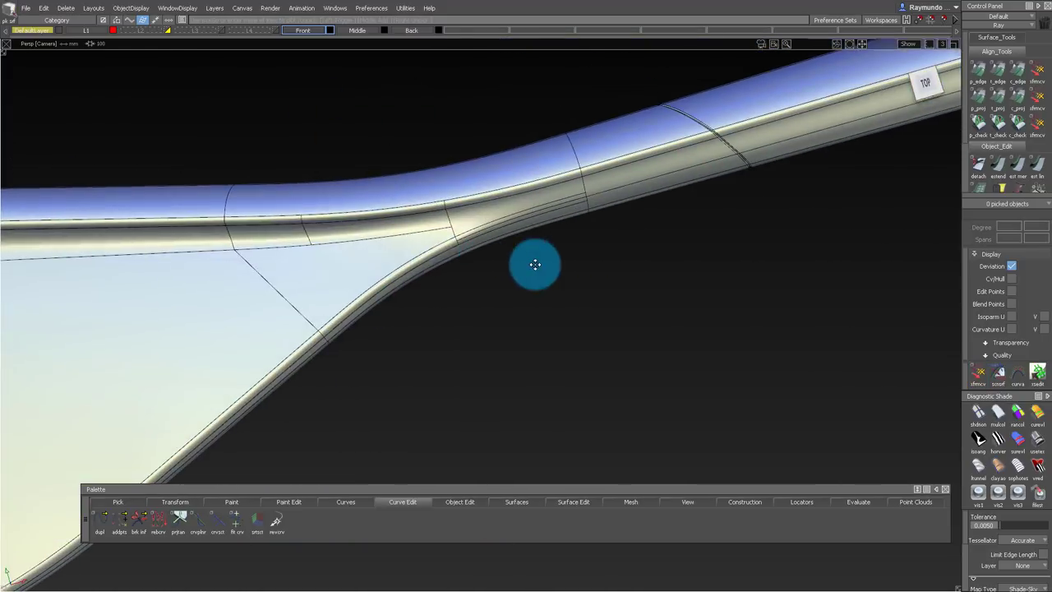
right_click_drag(535, 265, 484, 202, "ctrl+shift")
middle_click_drag(484, 202, 435, 203, "alt+shift")
left_click_drag(435, 203, 430, 245, "alt+shift")
right_click_drag(429, 245, 428, 257, "alt+shift")
left_click_drag(475, 239, 582, 227, "alt+shift")
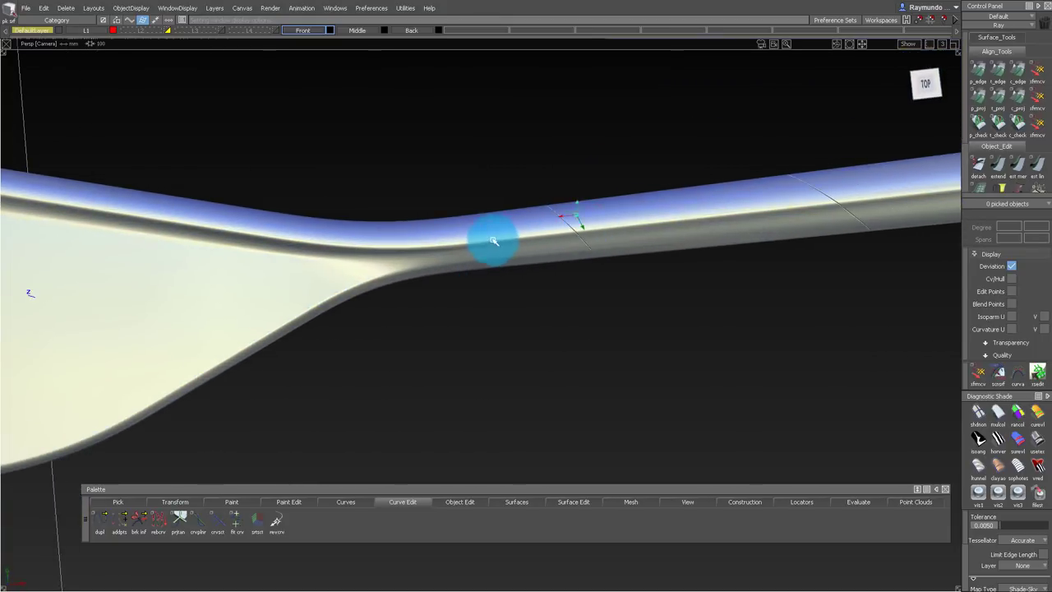
mouse_move(493, 240)
left_mouse_down("alt+shift")
mouse_move(521, 235)
mouse_move(521, 145)
mouse_move(513, 264)
mouse_move(540, 244)
mouse_move(538, 122)
mouse_move(547, 241)
mouse_move(622, 244)
mouse_move(590, 252)
mouse_move(583, 286)
mouse_move(566, 241)
mouse_move(709, 254)
mouse_move(357, 244)
mouse_move(387, 284)
mouse_move(641, 288)
mouse_move(582, 199)
left_mouse_up("alt+shift")
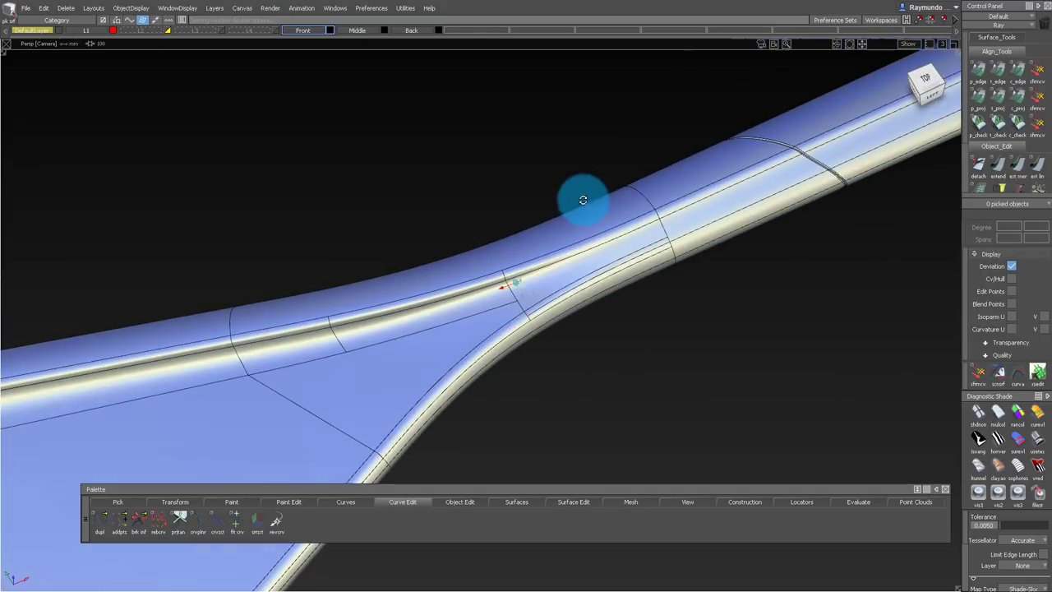
Step: Pick the neck transition surface together with the adjoining fillet and flat blade surfaces to point them out, and clear the pick
left_click(538, 294)
left_click(314, 345)
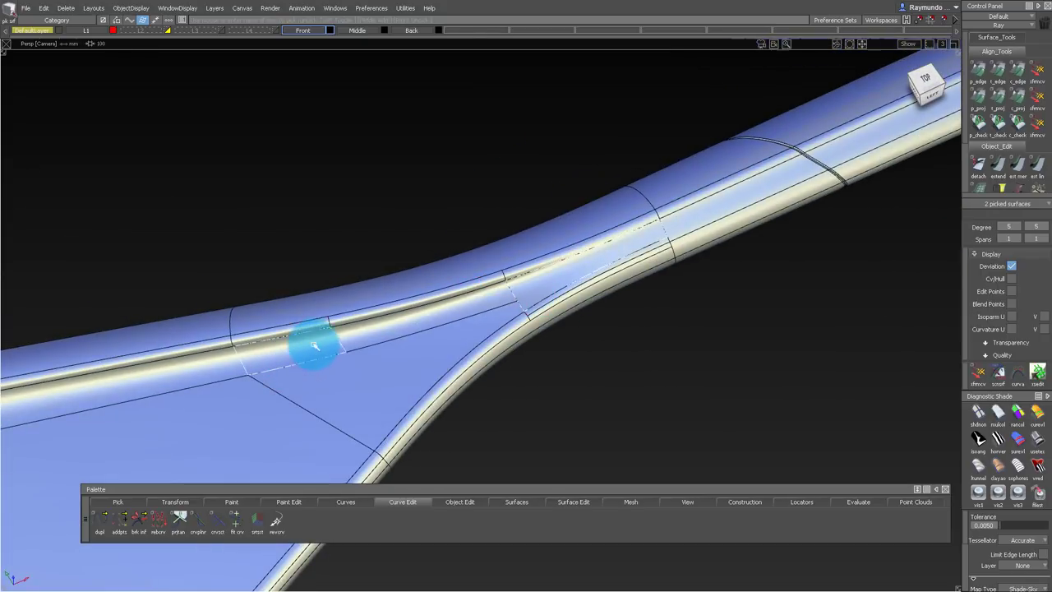
left_click(378, 378)
right_click_drag(411, 375, 414, 288, "ctrl+shift")
right_click_drag(552, 282, 582, 292, "alt+shift")
mouse_move(582, 291)
left_mouse_down("alt+shift")
mouse_move(417, 206)
mouse_move(616, 202)
mouse_move(610, 172)
left_mouse_up("alt+shift")
right_click_drag(612, 326, 611, 289, "ctrl+shift")
left_click_drag(610, 289, 608, 246, "ctrl+shift")
Step: Examine the patch layout of the blade and neck from above and from oblique angles
left_click_drag(608, 246, 377, 296, "alt+shift")
right_click_drag(415, 289, 519, 291, "alt+shift")
left_click_drag(518, 290, 475, 194, "alt+shift")
mouse_move(475, 194)
right_mouse_down("alt+shift")
mouse_move(493, 189)
mouse_move(462, 195)
right_mouse_up("alt+shift")
left_click_drag(462, 196, 381, 340, "alt+shift")
right_click_drag(380, 340, 397, 346, "alt+shift")
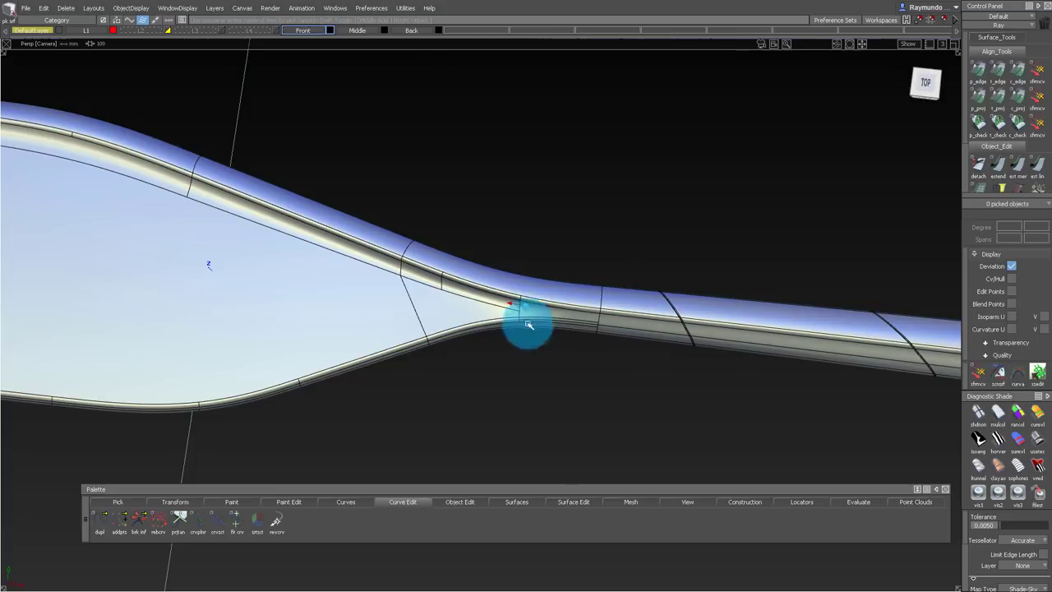
left_click_drag(529, 325, 603, 292, "alt+shift")
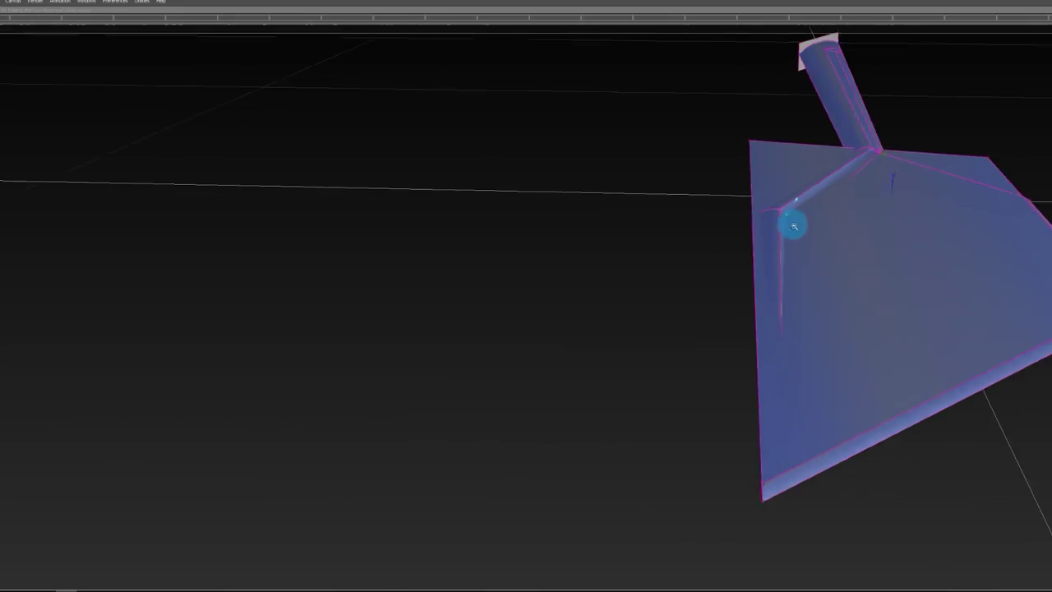
Step: Examine the coarse primary surfaces of the angular blade model, including the oversized flat blade surface and its side flanges
left_click_drag(794, 225, 830, 237, "alt+shift")
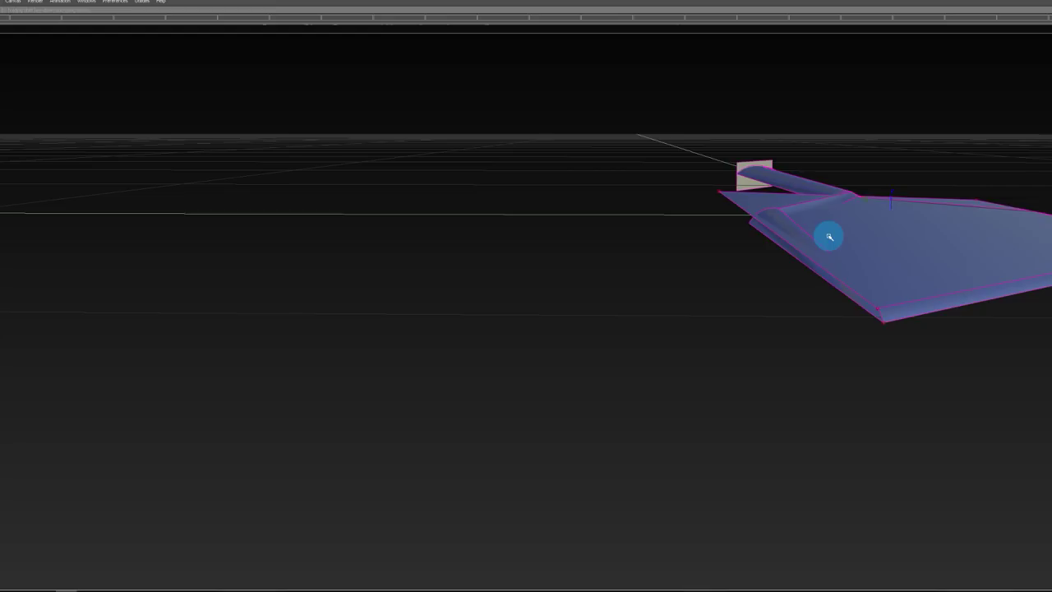
left_click_drag(891, 322, 976, 250, "alt+shift")
middle_click_drag(976, 250, 675, 249, "alt+shift")
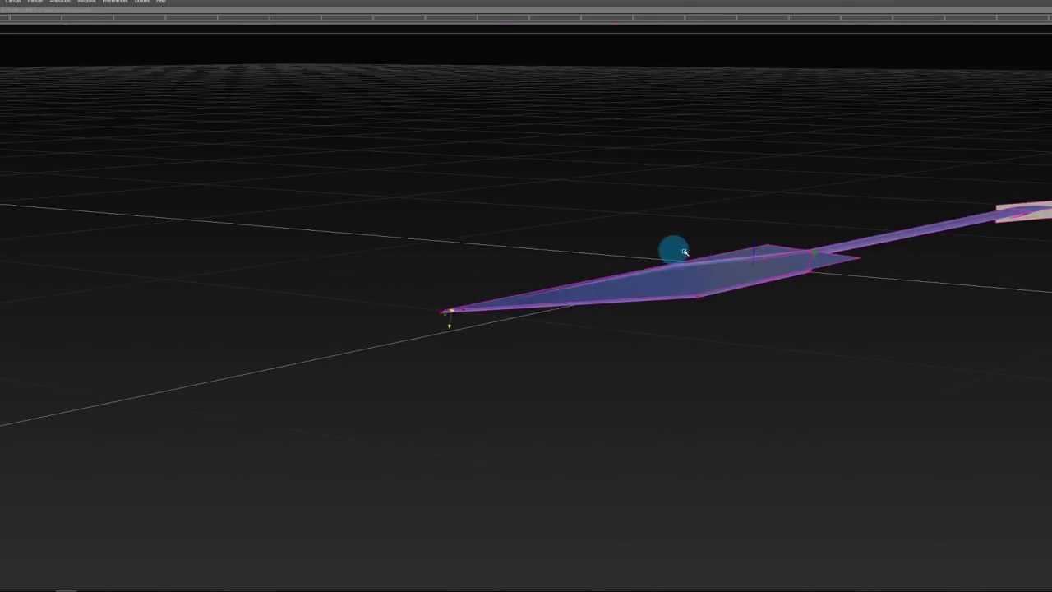
left_click_drag(675, 250, 623, 288, "alt+shift")
right_click_drag(775, 280, 813, 296, "alt+shift")
mouse_move(813, 296)
left_mouse_down("alt+shift")
mouse_move(638, 420)
mouse_move(749, 437)
left_mouse_up("alt+shift")
left_click_drag(817, 346, 781, 296, "ctrl+shift")
right_click_drag(782, 295, 759, 414, "alt+shift")
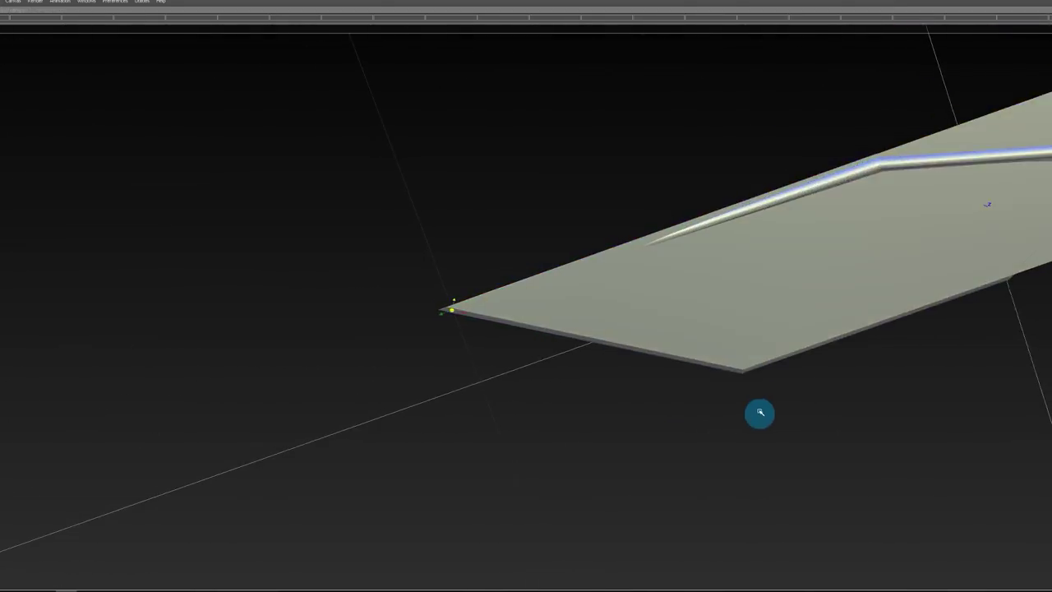
left_click_drag(759, 414, 611, 327, "alt+shift")
middle_click_drag(793, 336, 634, 314, "alt+shift")
right_click_drag(635, 313, 660, 343, "alt+shift")
mouse_move(660, 343)
left_mouse_down("alt+shift")
mouse_move(652, 378)
mouse_move(651, 275)
mouse_move(657, 538)
mouse_move(665, 238)
mouse_move(666, 366)
left_mouse_up("alt+shift")
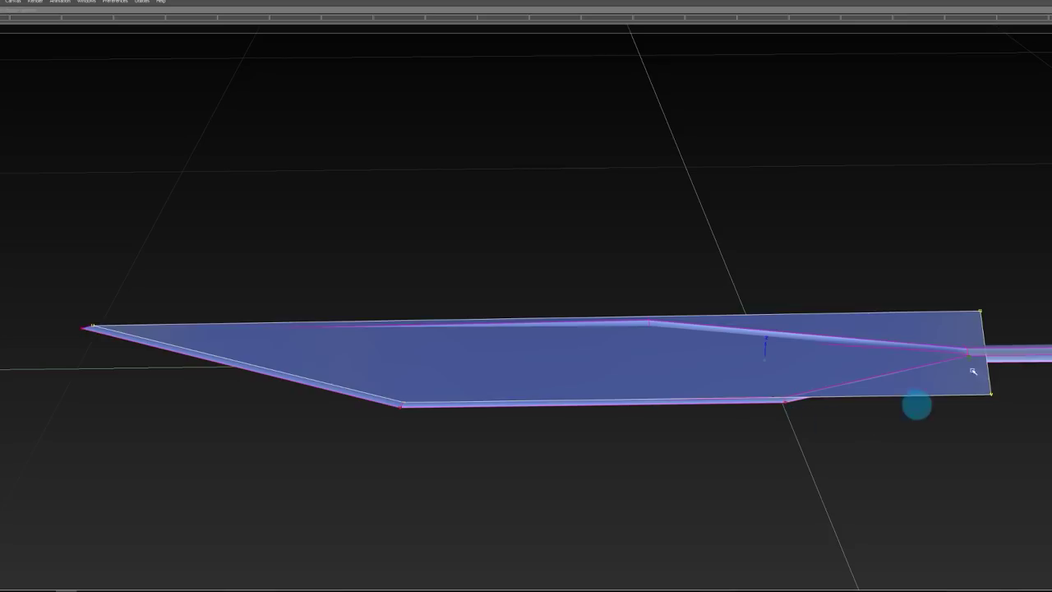
Step: Replace the blade model's coloured diagnostic shading with a neutral shade, and turn shading off to leave the wireframe from above
key("F6")
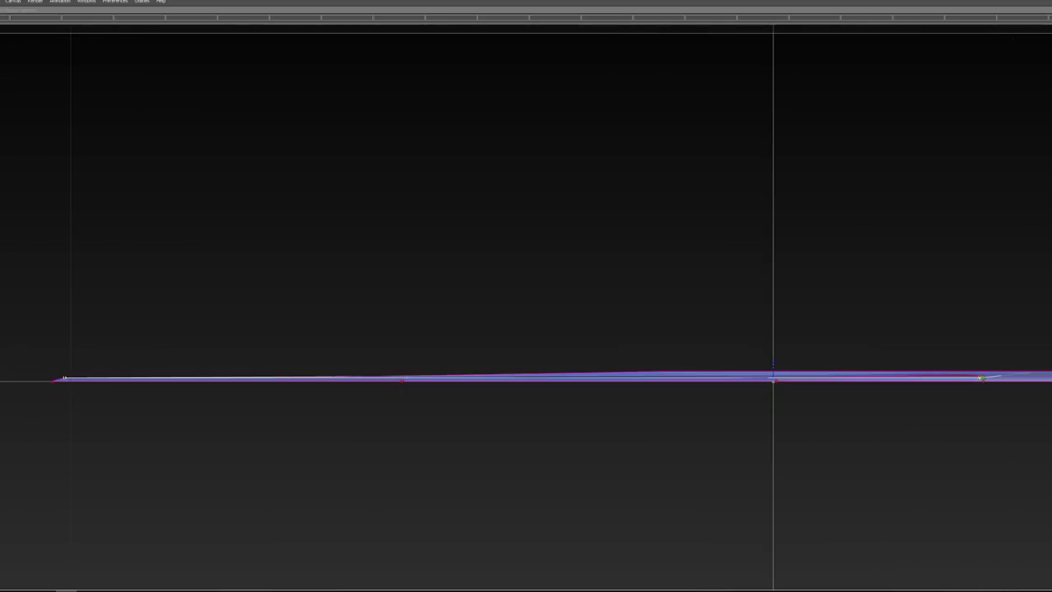
left_click_drag(874, 144, 860, 321, "alt+shift")
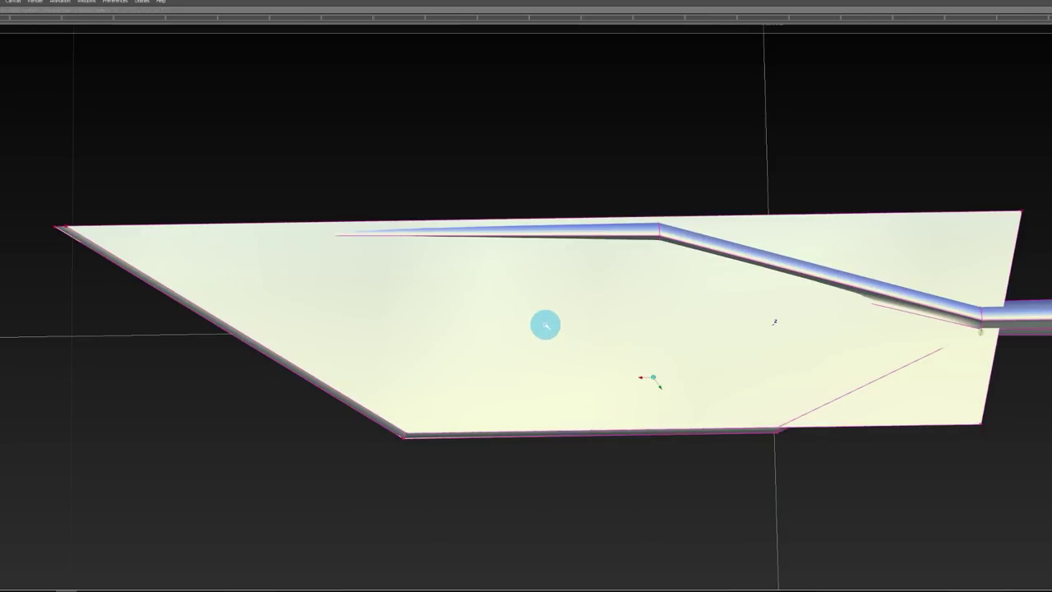
middle_click_drag(545, 326, 554, 327, "alt+shift")
key("1")
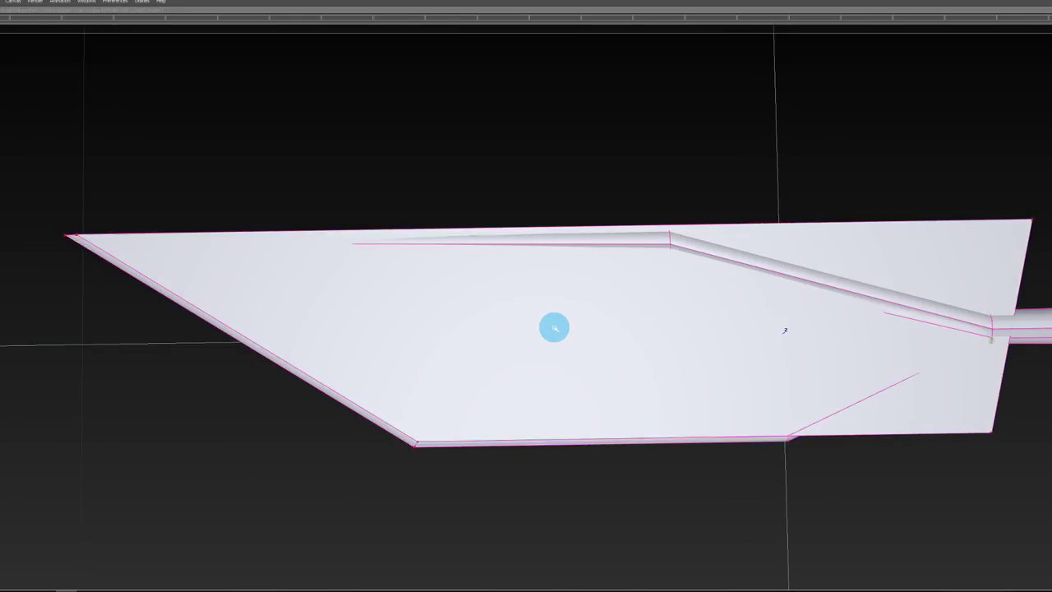
key("F3")
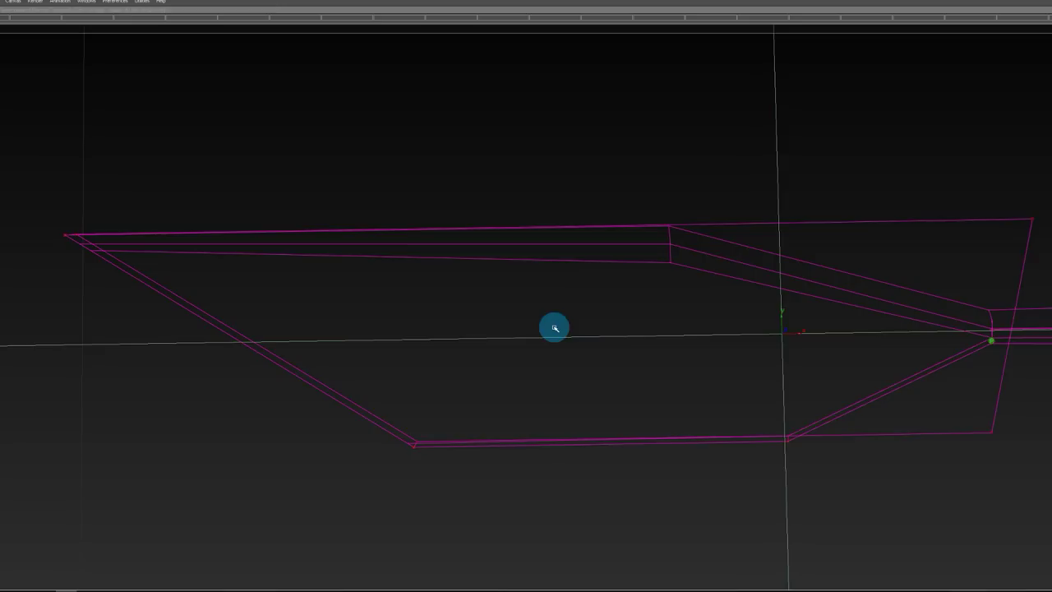
Step: Project the inner edges of the surrounding flange surfaces onto the flat blade surface and clear the pick
left_click(555, 328)
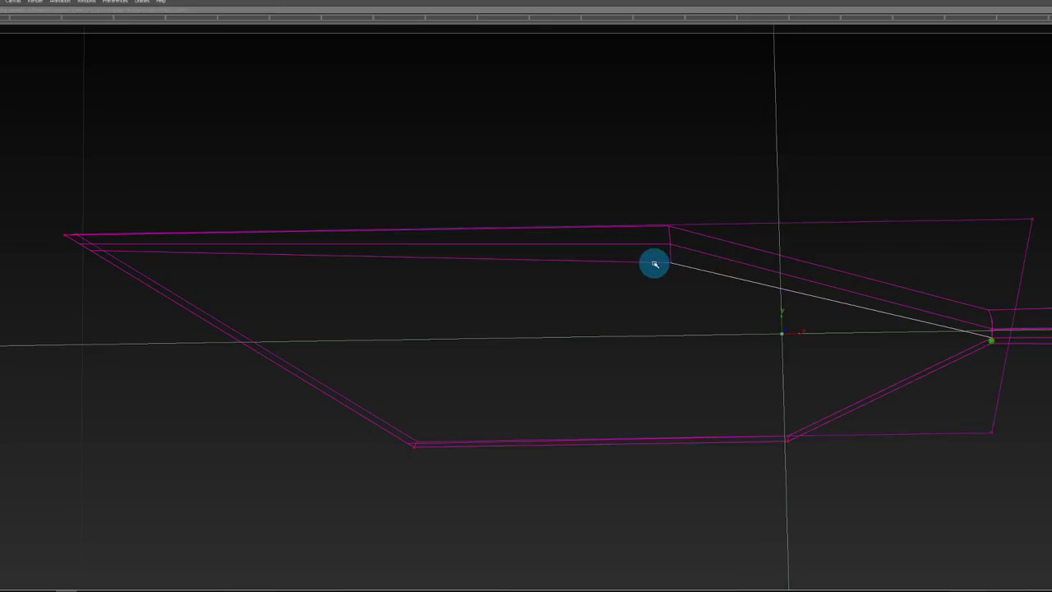
left_click_drag(650, 226, 650, 334, "ctrl+shift")
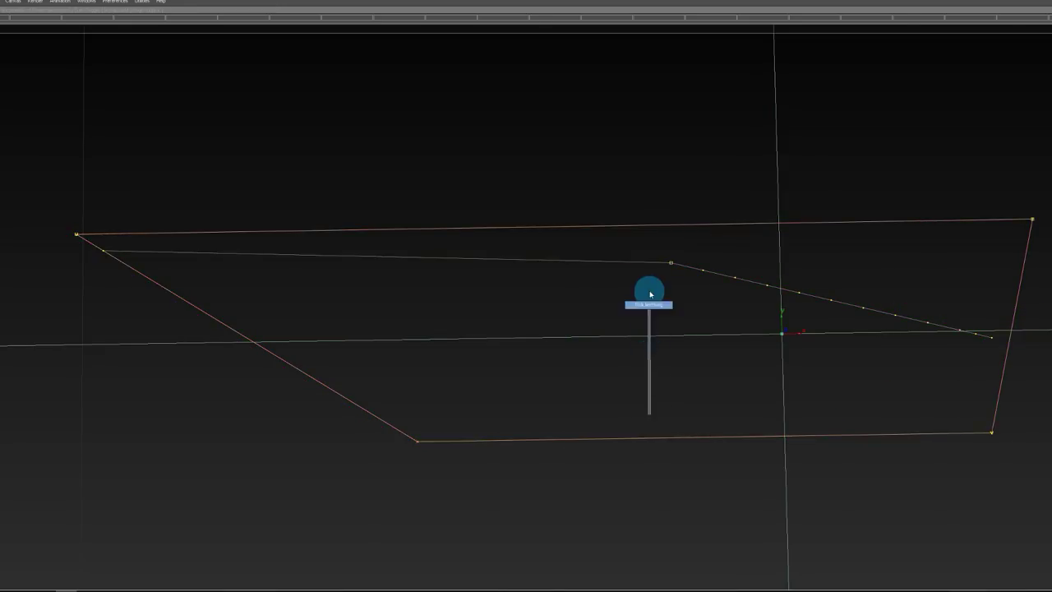
left_click_drag(650, 294, 650, 292, "ctrl+shift")
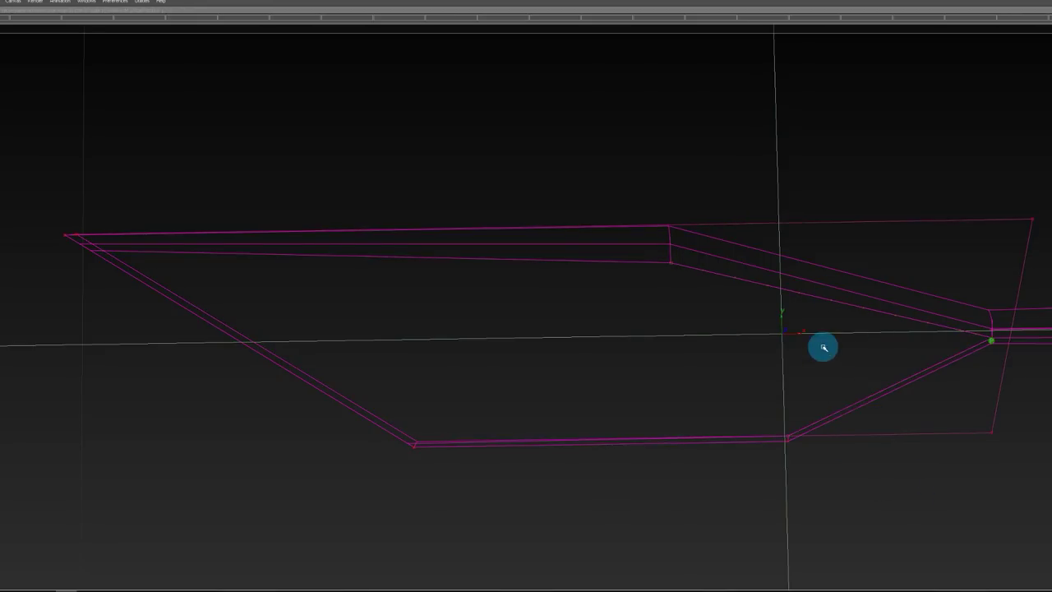
Step: Isolate the flat blade surface, trim it to the projected outline, and delete its construction history
left_click_drag(813, 376, 808, 520, "ctrl+shift")
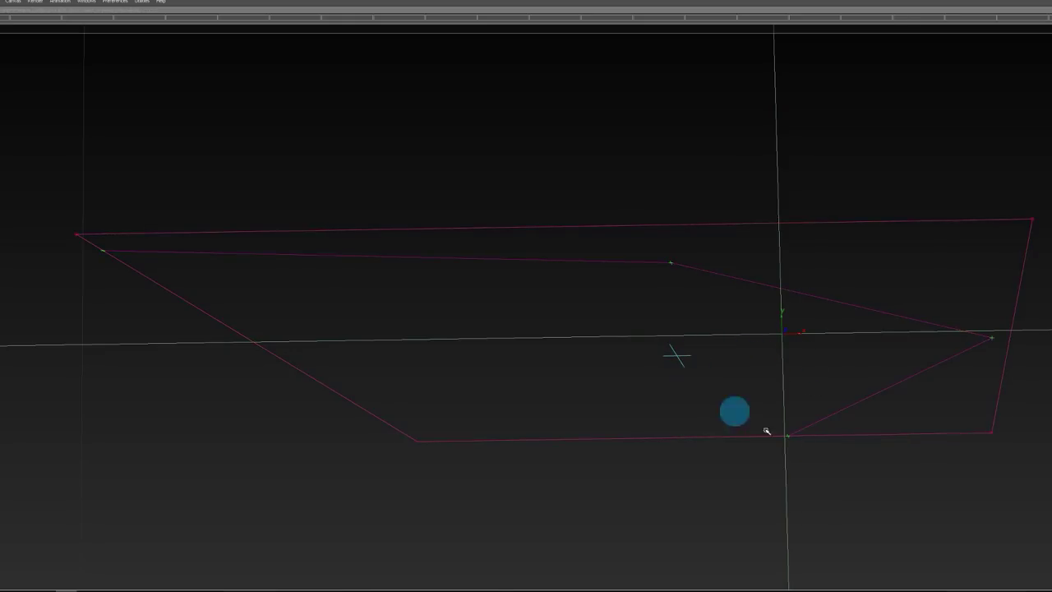
left_click(762, 345)
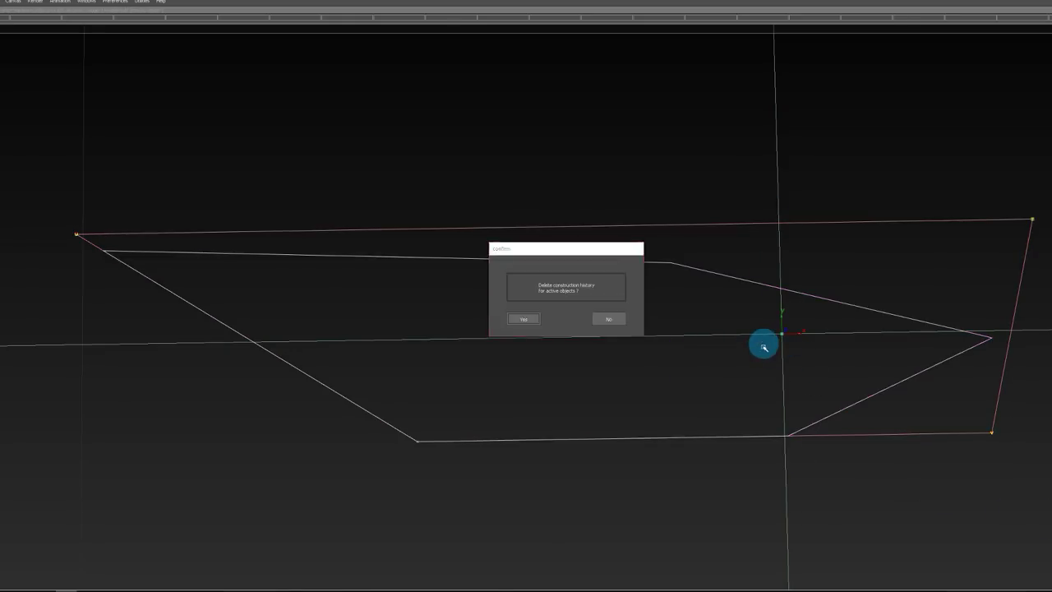
key("Return")
left_click_drag(627, 96, 748, 213)
left_click_drag(748, 413, 748, 264, "ctrl+shift")
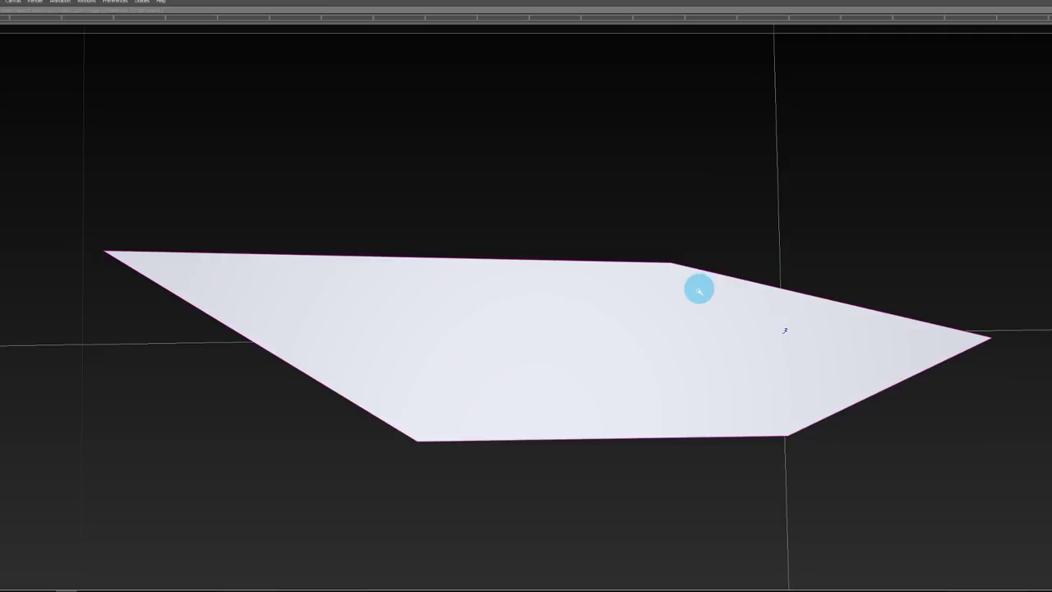
Step: Delete the outer curved side surface running along the long edge of the blade
left_click_drag(718, 380, 824, 289, "alt+shift")
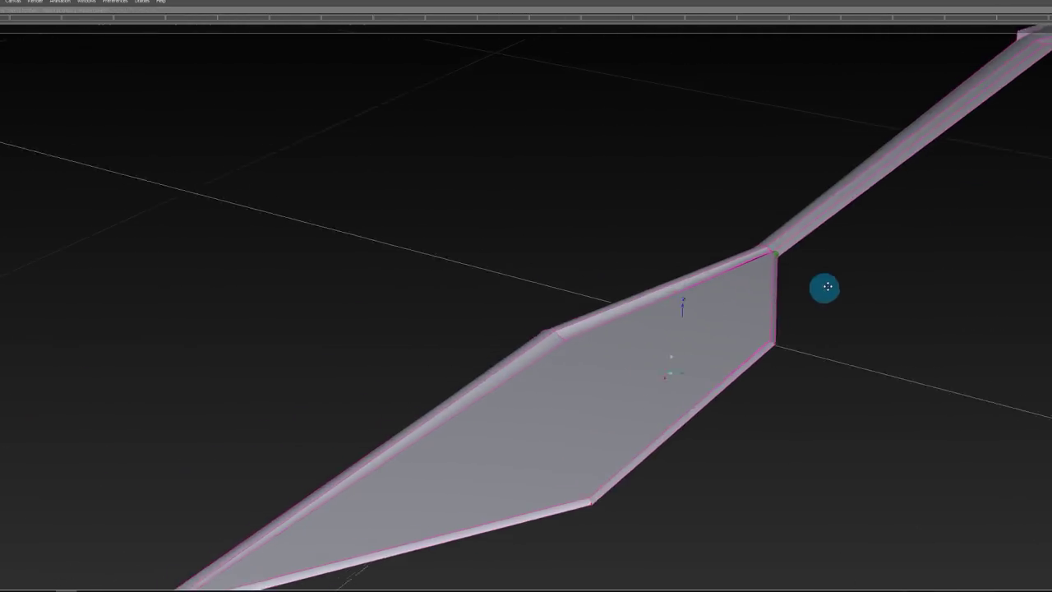
middle_click_drag(824, 288, 867, 328, "alt+shift")
mouse_move(867, 328)
left_mouse_down("alt+shift")
mouse_move(935, 292)
mouse_move(1051, 256)
mouse_move(835, 245)
mouse_move(793, 269)
mouse_move(795, 399)
left_mouse_up("alt+shift")
left_click(737, 458, "alt+shift")
mouse_move(738, 460)
left_mouse_down("alt+shift")
mouse_move(749, 488)
mouse_move(677, 491)
mouse_move(740, 412)
mouse_move(730, 397)
mouse_move(706, 394)
left_mouse_up("alt+shift")
left_click_drag(495, 364, 1011, 378, "alt+shift")
mouse_move(496, 376)
middle_mouse_down("alt+shift")
mouse_move(704, 376)
mouse_move(747, 397)
middle_mouse_up("alt+shift")
left_click_drag(179, 380, 225, 477, "alt+shift")
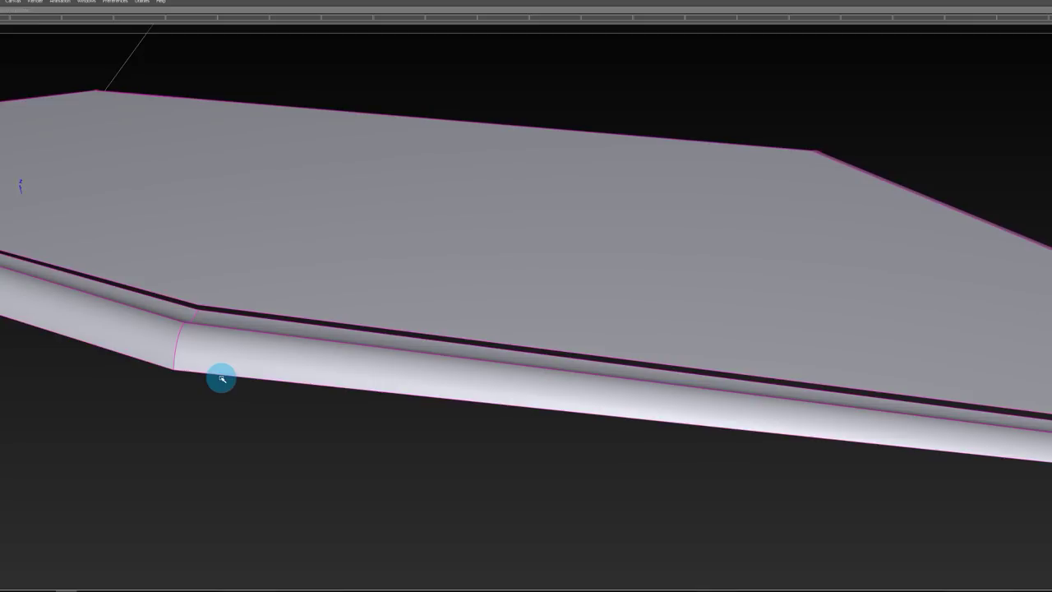
left_click(208, 351)
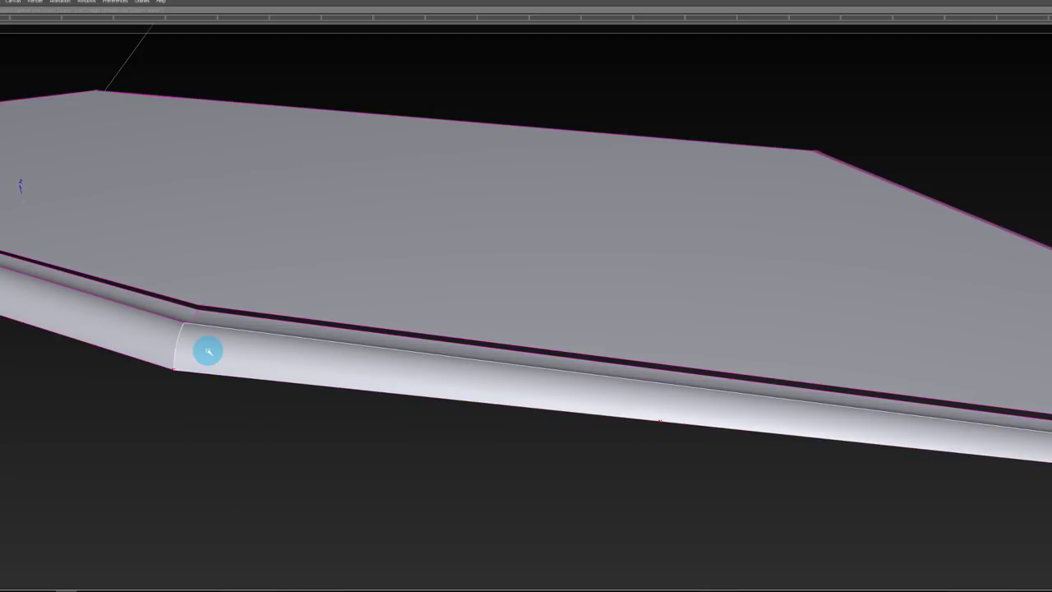
key("Delete")
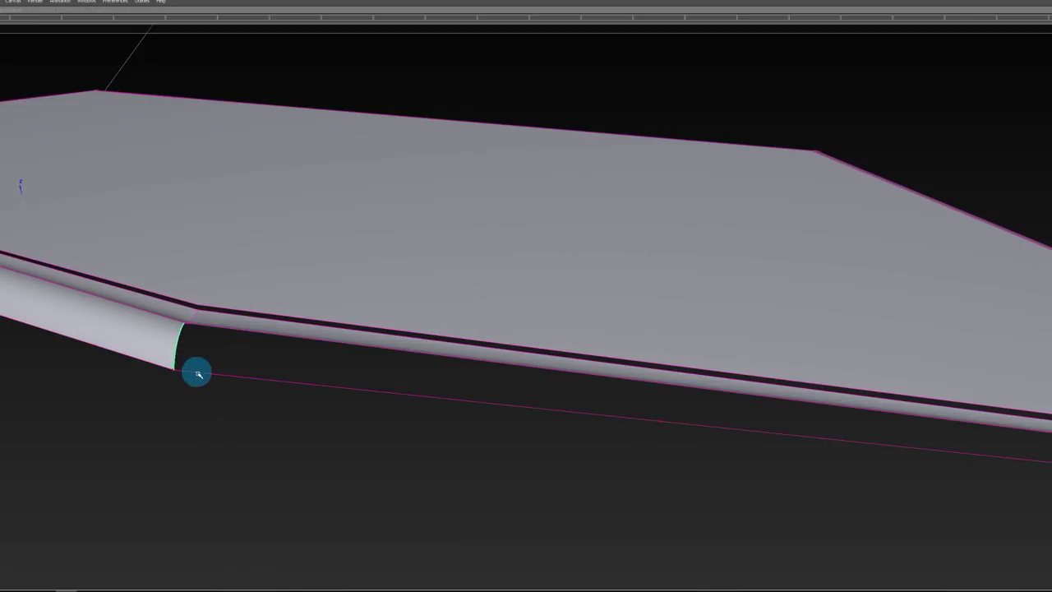
Step: Rebuild the deleted side surface by sweeping the neighbouring side surface's end edge along the remaining boundary curve to the blade tip
left_click(198, 374)
left_click_drag(278, 355, 277, 424, "ctrl+shift")
right_click_drag(420, 366, 326, 373, "alt+shift")
mouse_move(327, 373)
left_mouse_down("alt+shift")
mouse_move(742, 475)
mouse_move(829, 399)
left_mouse_up("alt+shift")
middle_click_drag(829, 400, 470, 403, "alt+shift")
middle_click_drag(786, 438, 635, 312)
left_click_drag(542, 330, 376, 270, "alt+shift")
middle_click_drag(376, 269, 218, 270, "alt")
left_click_drag(218, 270, 392, 328, "alt+shift")
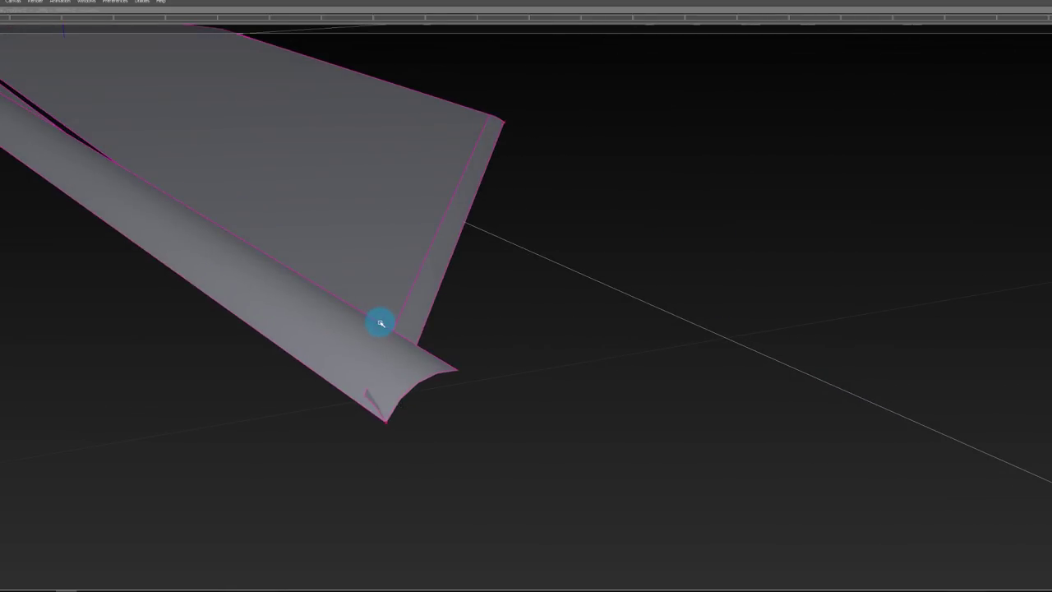
Step: Pick the rebuilt side surface's inner edge at the blade tip and pull it back, exposing the flange beside the flat blade surface
left_click(381, 323)
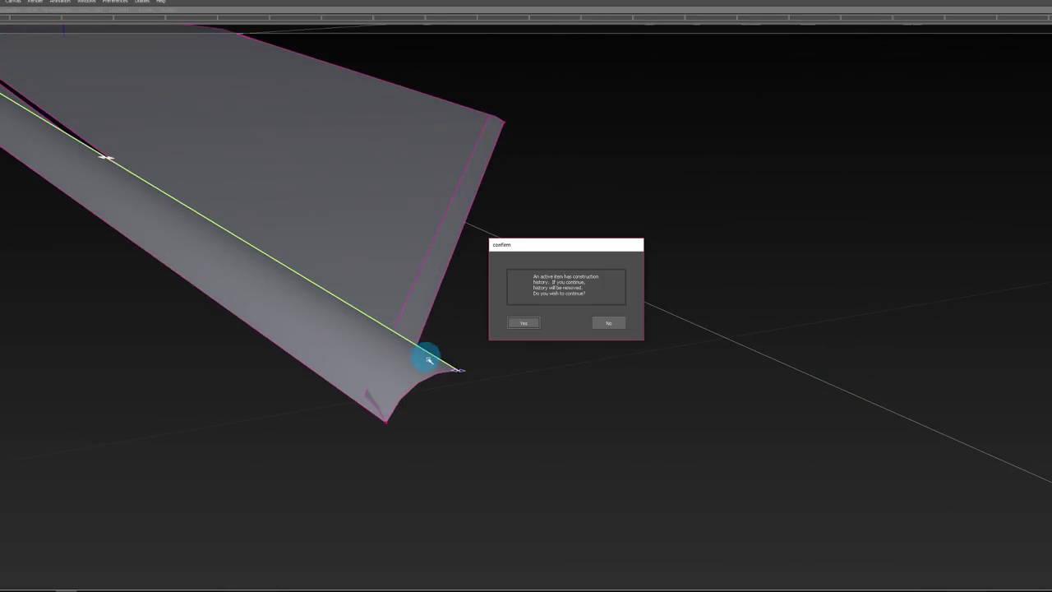
left_click(613, 323)
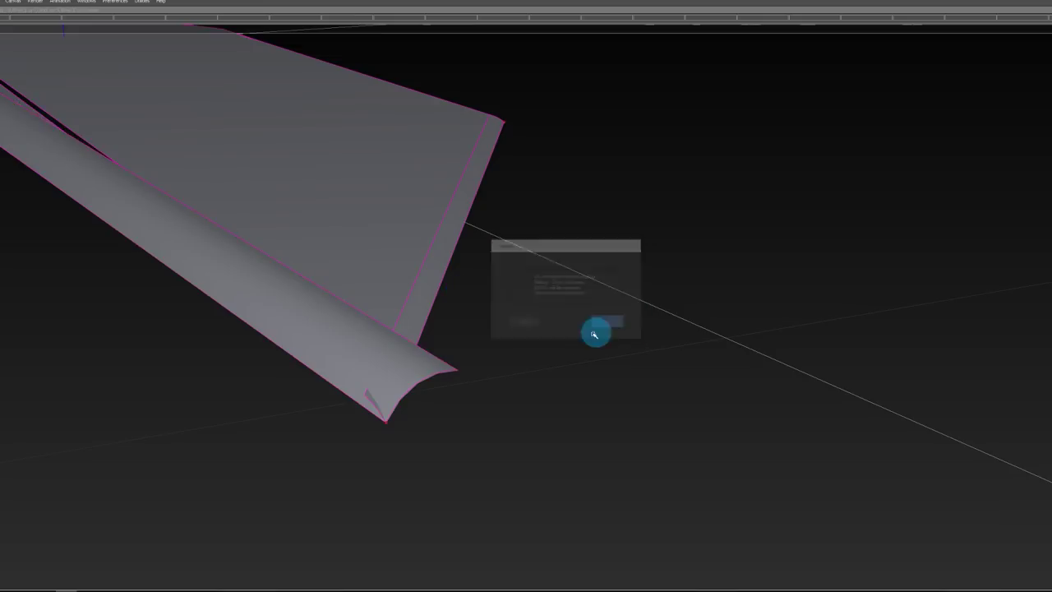
left_click_drag(593, 333, 524, 484, "alt+shift")
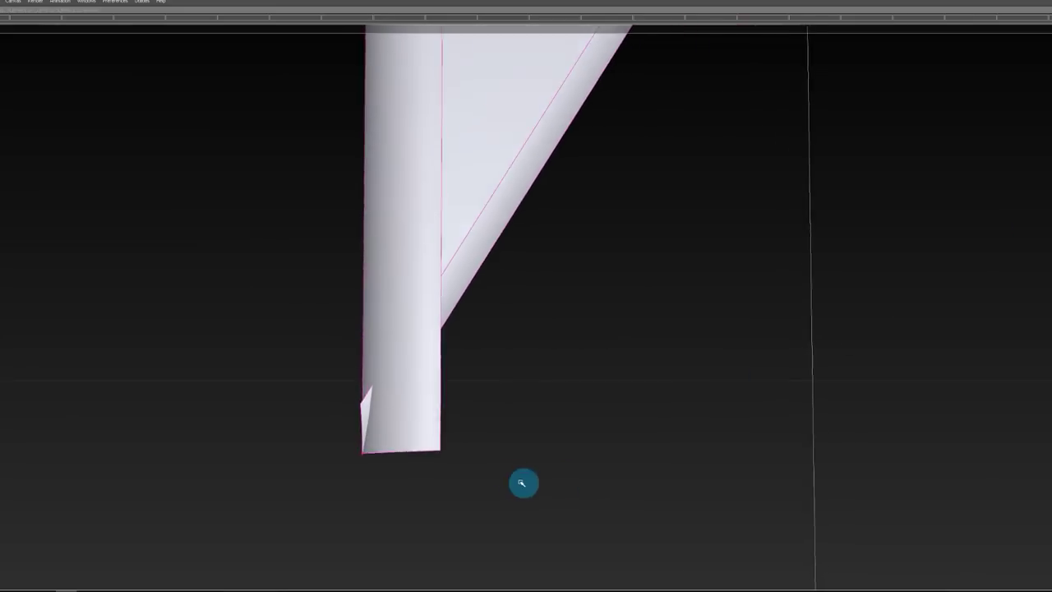
left_click(441, 423)
key("Return")
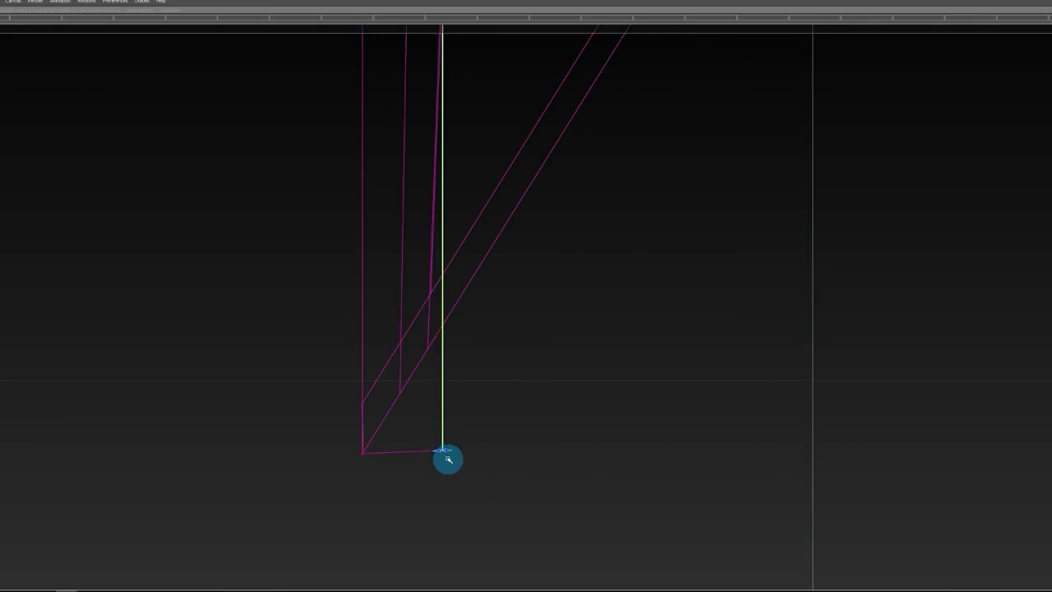
left_click_drag(446, 451, 313, 454)
middle_click_drag(369, 388, 387, 425, "alt+shift")
mouse_move(388, 419)
left_mouse_down("ctrl+shift")
mouse_move(397, 326)
mouse_move(397, 419)
left_mouse_up("ctrl+shift")
middle_click_drag(401, 428, 309, 346, "alt")
left_click_drag(310, 346, 347, 383, "alt+shift")
right_click_drag(347, 383, 402, 418, "alt+shift")
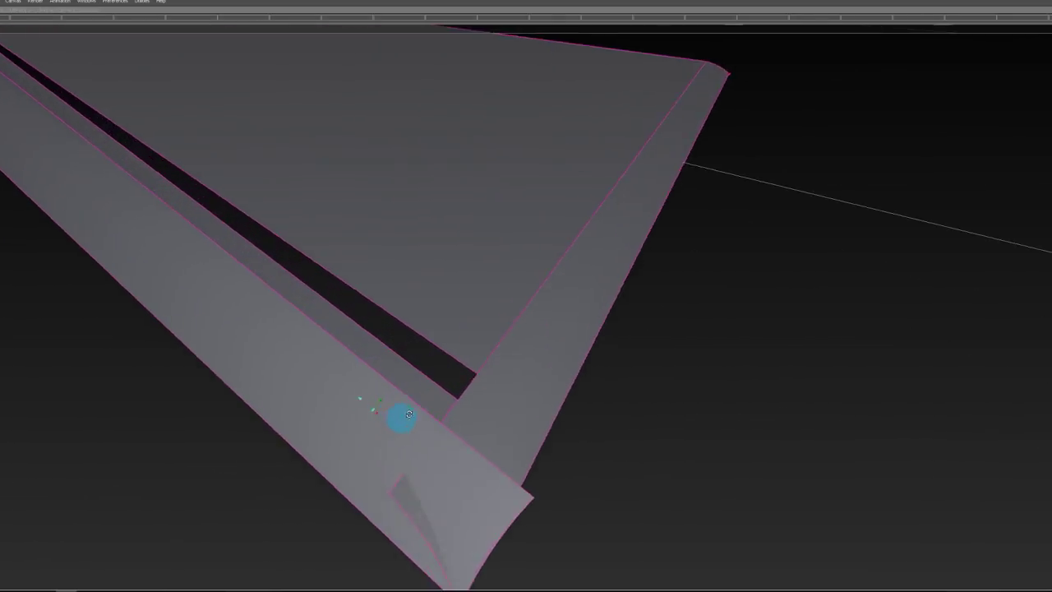
Step: Lower the rebuilt side surface's inner edge at the blade tip and inspect its fit against the flange
left_click_drag(402, 418, 446, 438, "alt+shift")
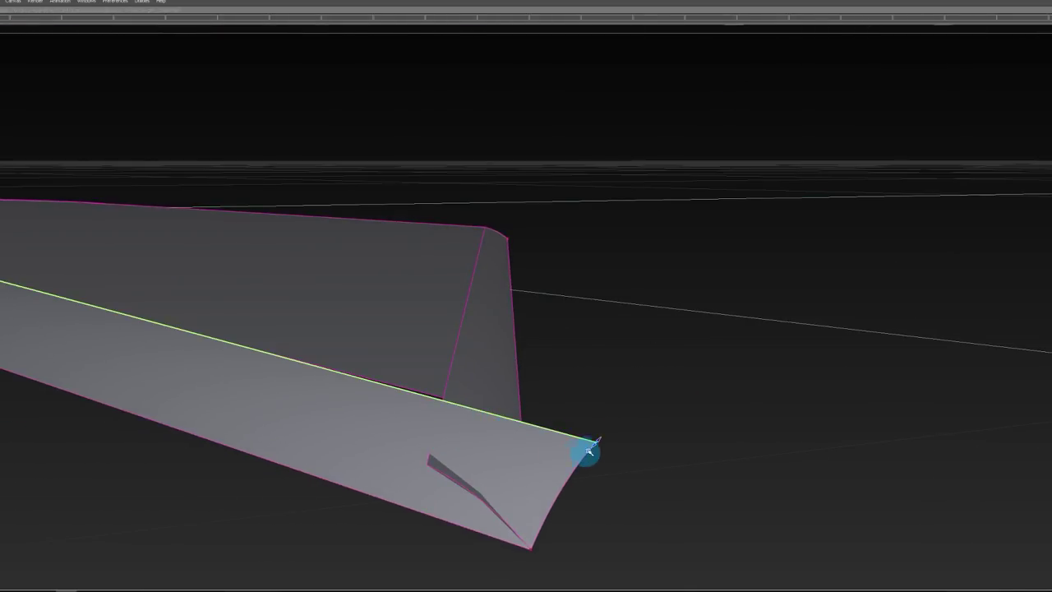
left_click_drag(589, 451, 560, 493)
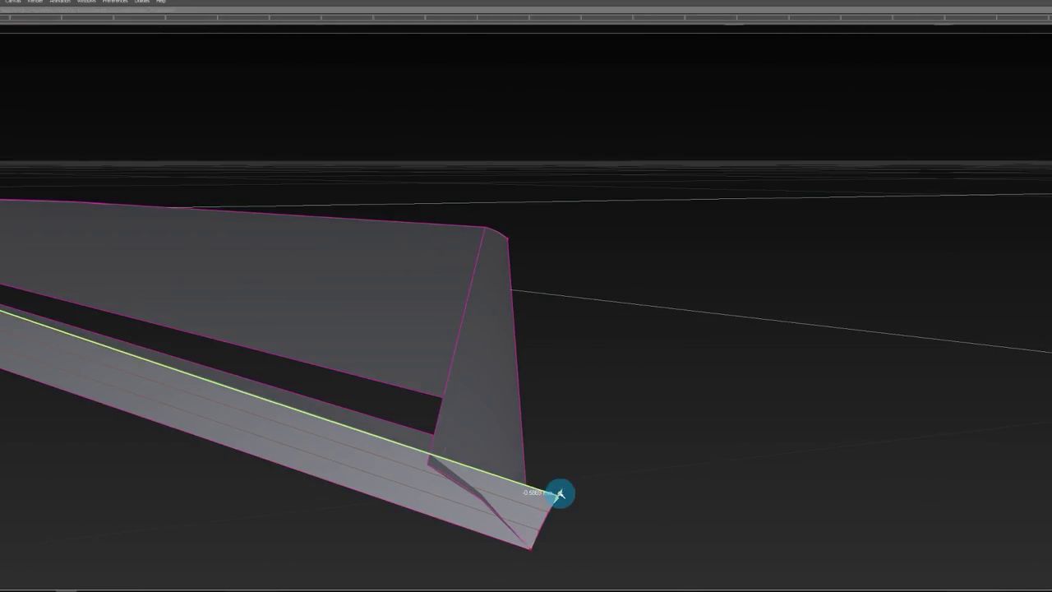
middle_click_drag(559, 346, 373, 432, "alt")
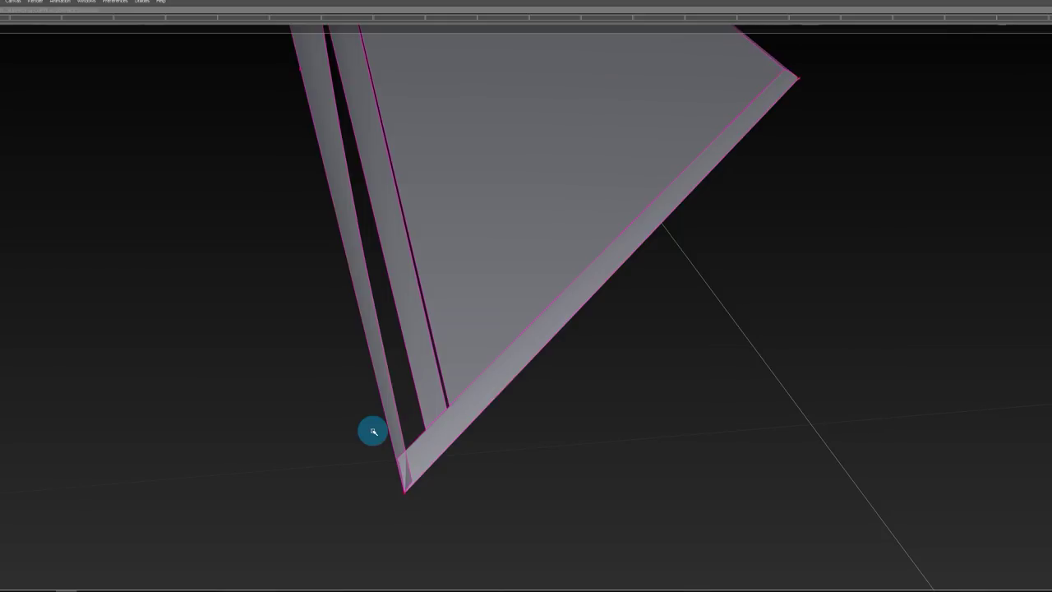
middle_click_drag(373, 431, 440, 359, "alt")
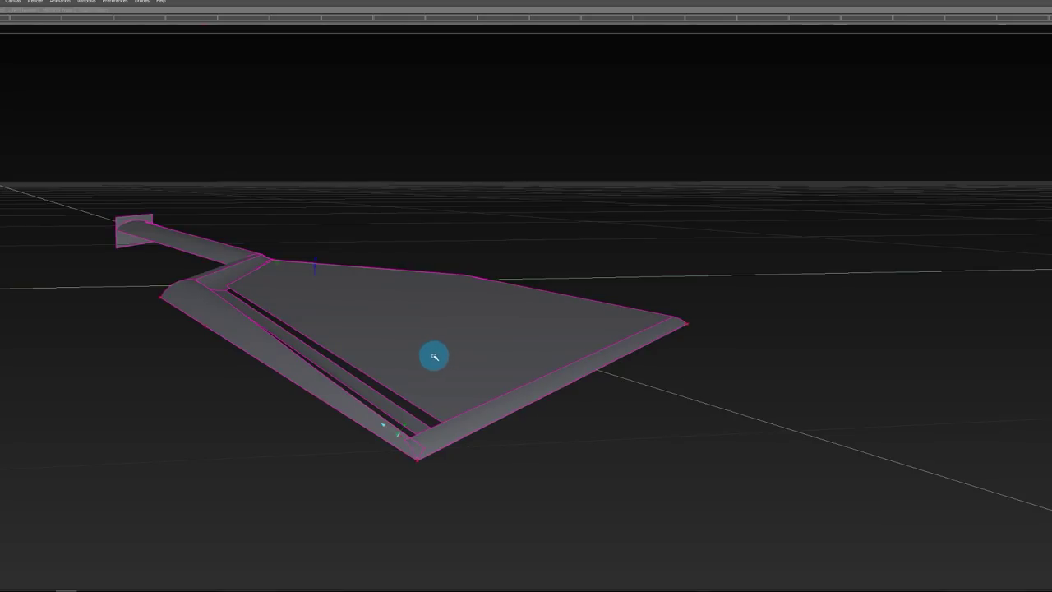
left_click_drag(435, 357, 440, 456, "alt+shift")
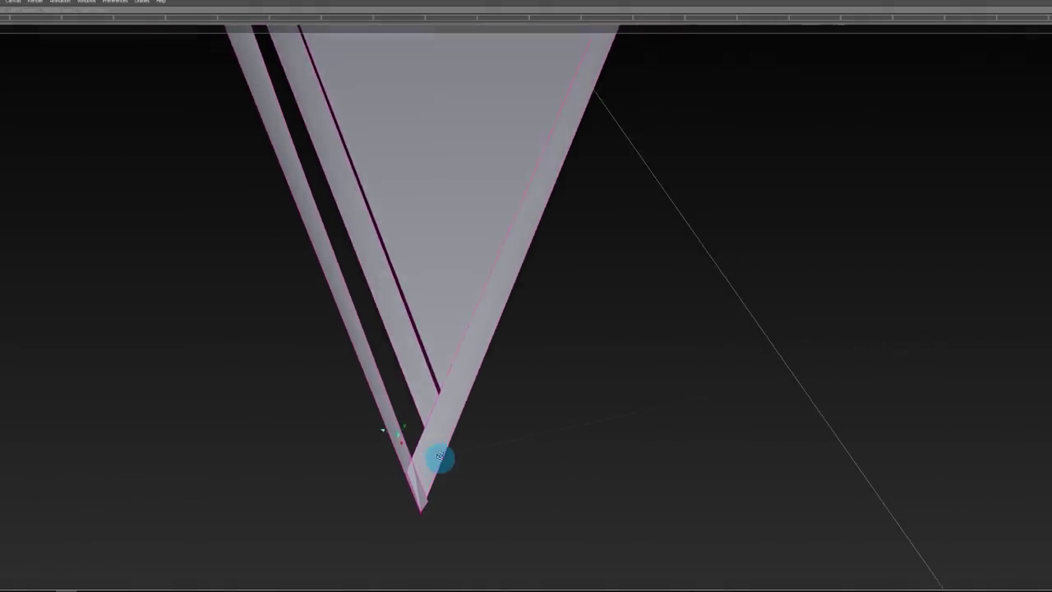
middle_click_drag(439, 458, 376, 435, "alt")
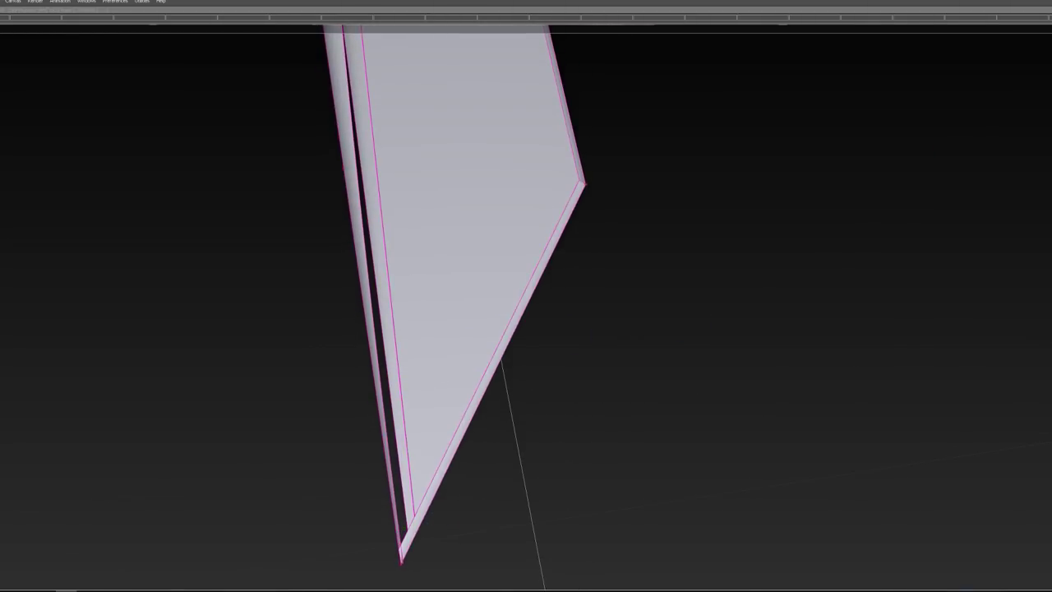
Step: In the top view, shift the side surface's inner edge toward the flange to narrow the gap between them
left_click(1044, 107)
left_click(1044, 91)
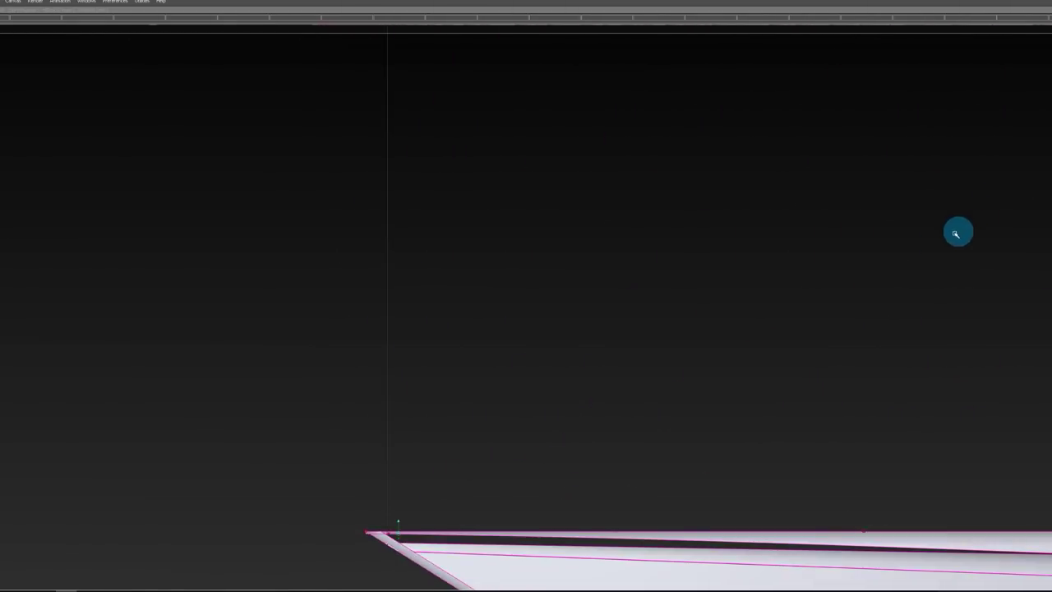
middle_click_drag(904, 236, 684, 76)
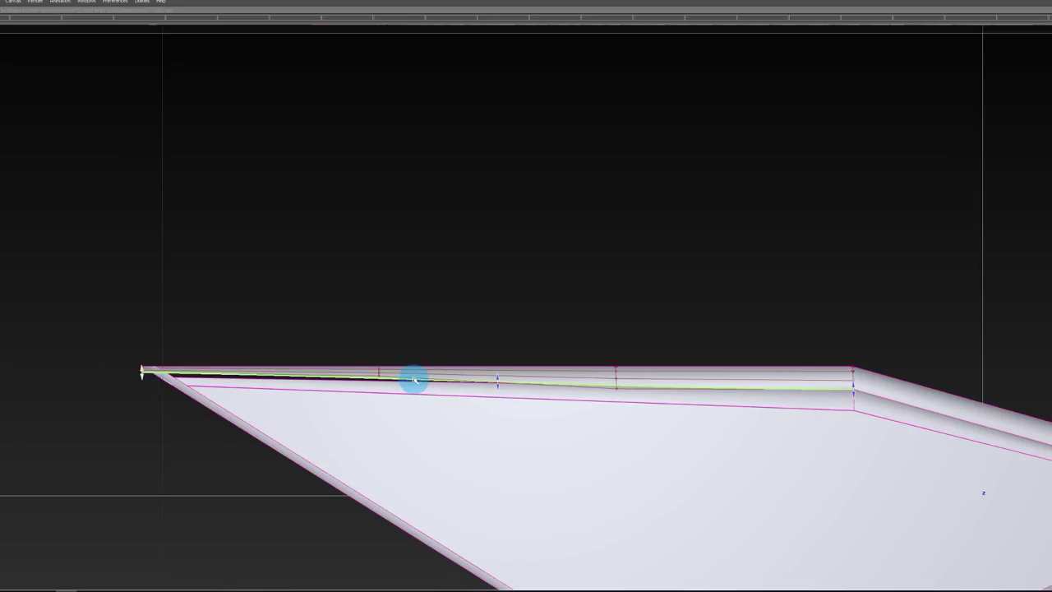
left_click(418, 230)
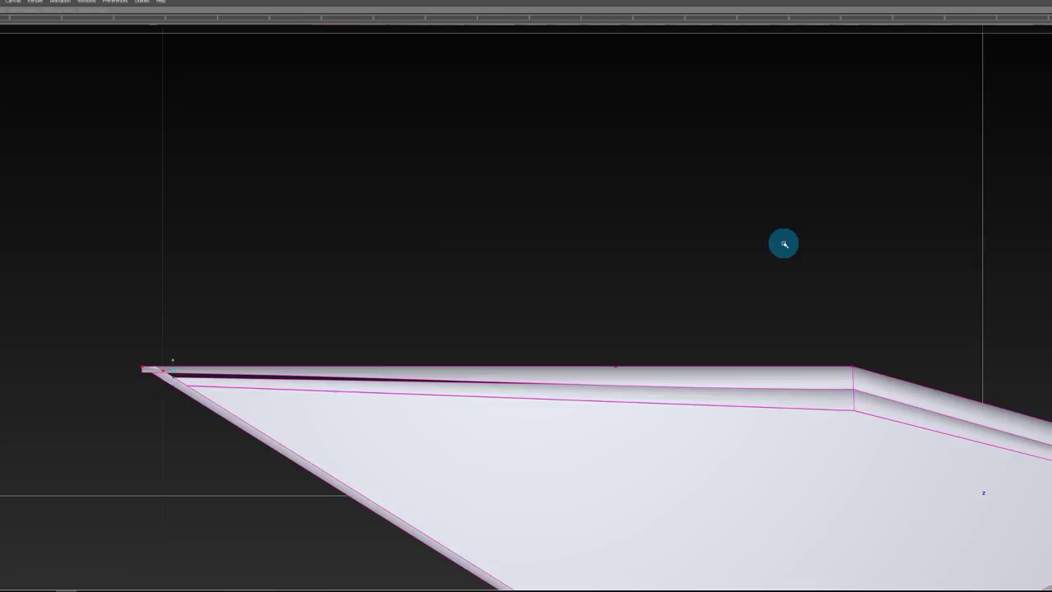
middle_click_drag(784, 244, 765, 221, "alt+shift")
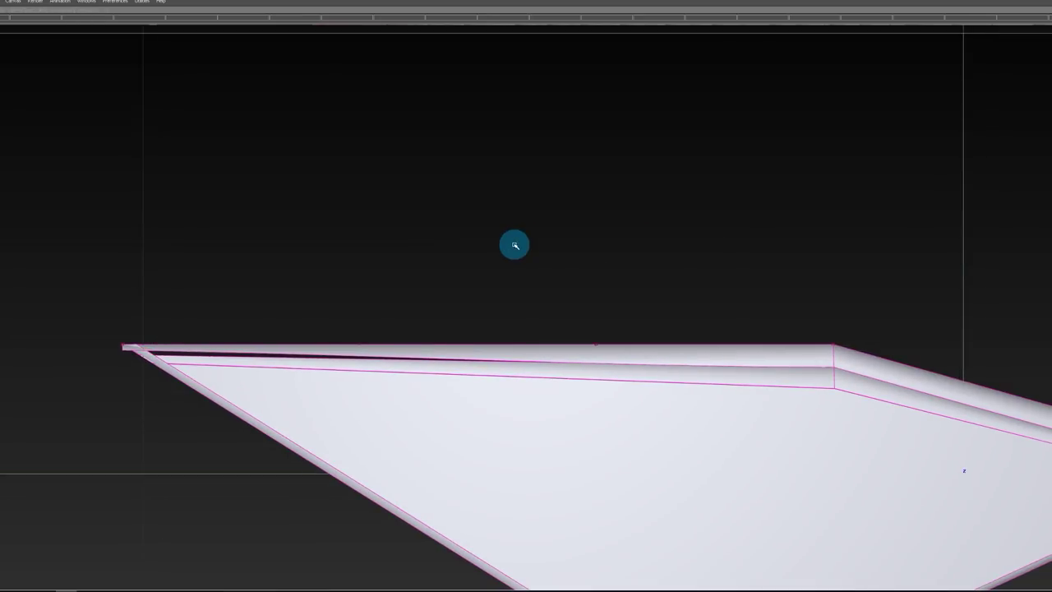
middle_click_drag(567, 275, 427, 250, "alt+shift")
right_click_drag(427, 251, 411, 265, "alt+shift")
middle_click_drag(408, 266, 572, 254, "alt+shift")
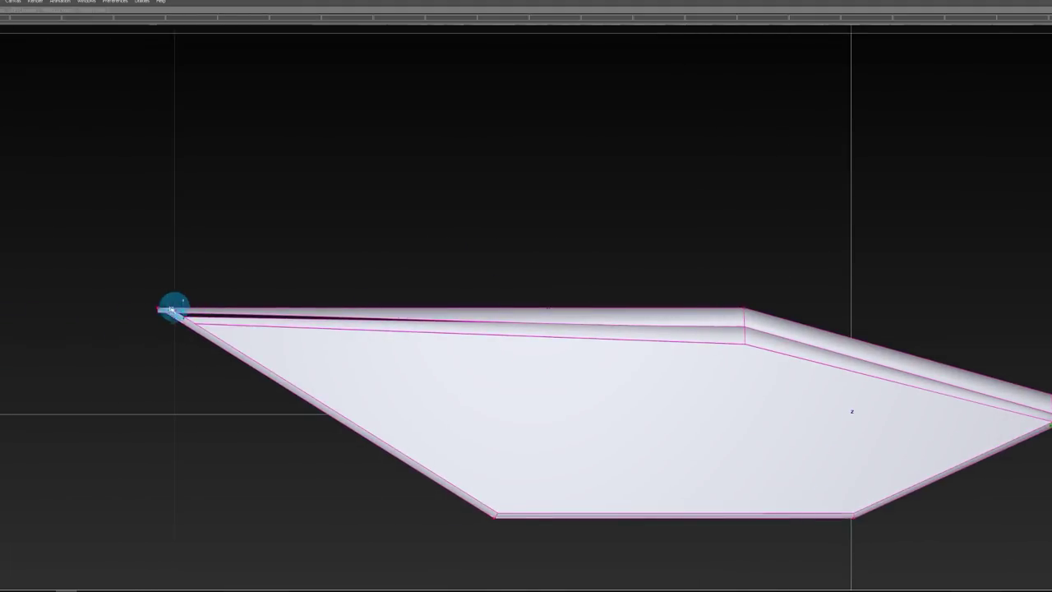
Step: Examine the opposite side surface and its join with the flat blade surface from the far corner to the handle
right_click_drag(170, 310, 362, 333, "alt+shift")
left_click_drag(362, 333, 95, 340, "alt+shift")
right_click_drag(92, 344, 119, 347, "alt+shift")
mouse_move(119, 347)
left_mouse_down("alt+shift")
mouse_move(141, 326)
mouse_move(197, 329)
mouse_move(196, 338)
mouse_move(103, 343)
left_mouse_up("alt+shift")
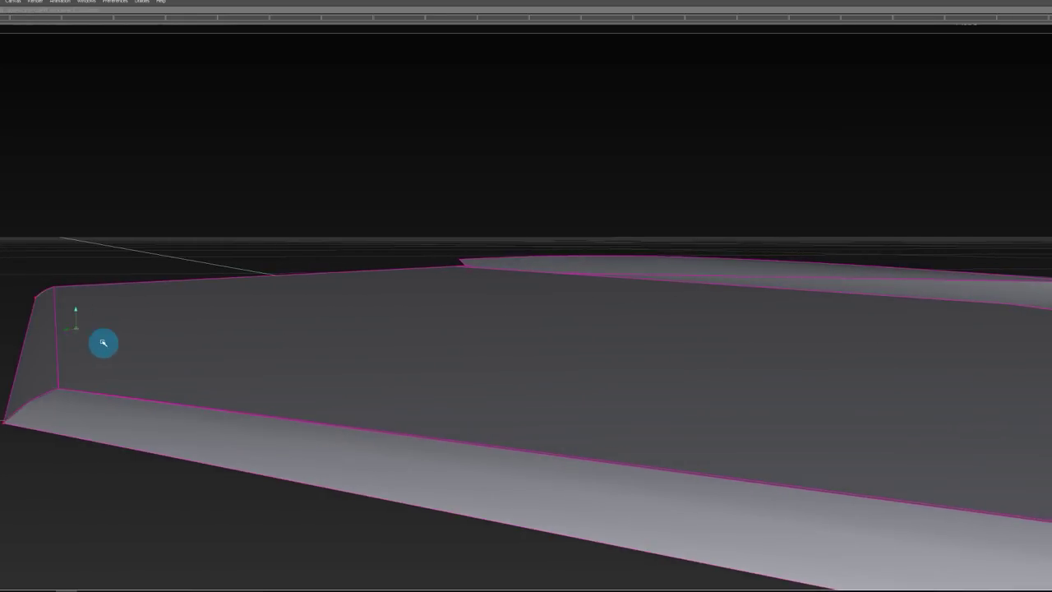
right_click_drag(104, 408, 98, 414, "alt+shift")
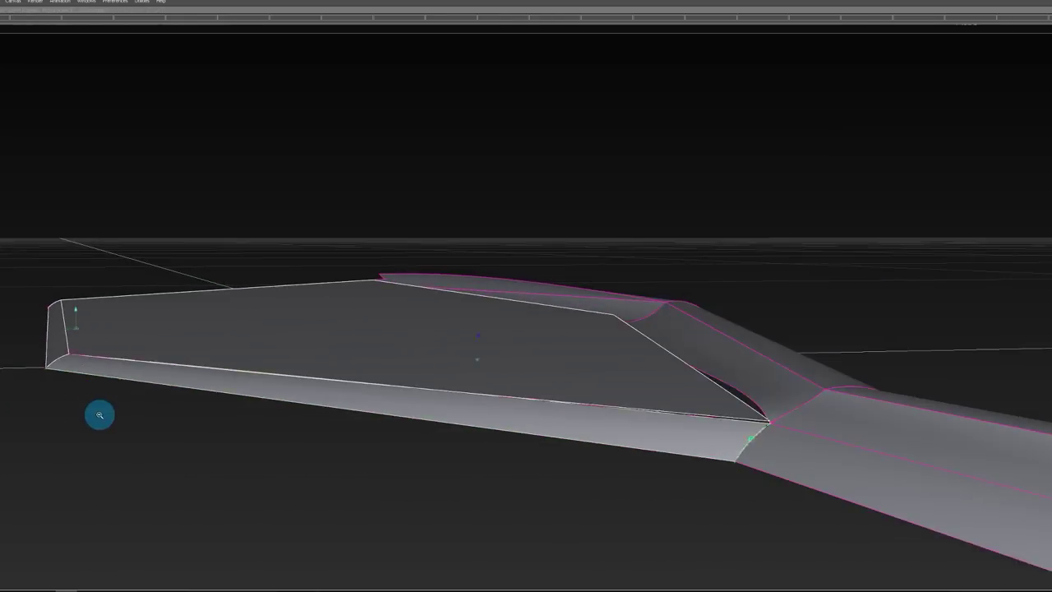
left_click_drag(98, 415, 146, 414, "alt+shift")
left_click_drag(503, 447, 557, 370, "ctrl+shift")
left_click(644, 423)
right_click_drag(644, 423, 671, 447, "alt+shift")
left_click_drag(670, 446, 670, 418, "alt+shift")
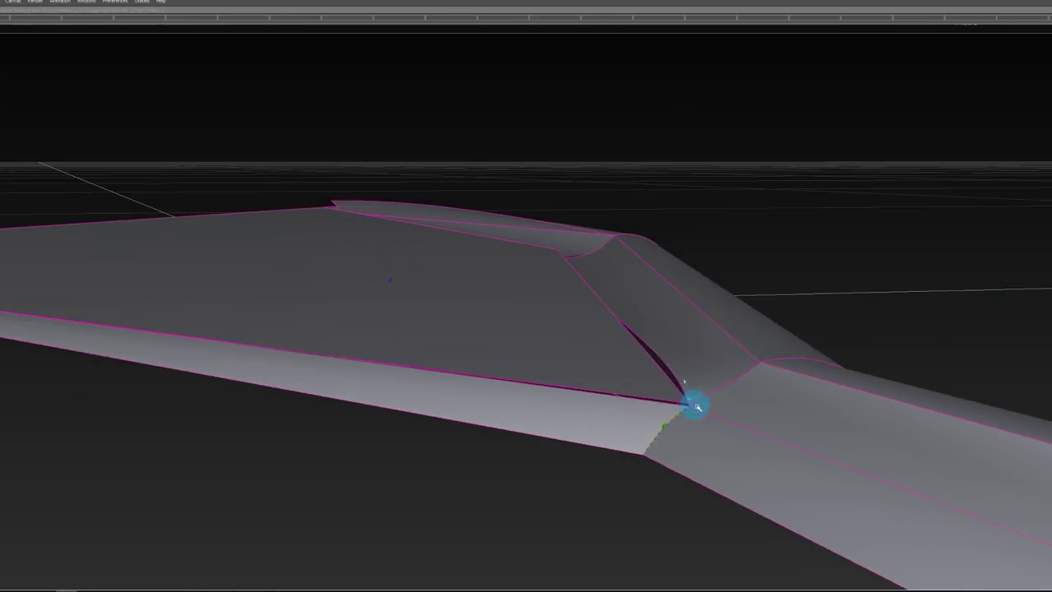
left_click(692, 404, "alt+shift")
right_click_drag(695, 406, 719, 409, "alt+shift")
mouse_move(719, 408)
left_mouse_down("alt+shift")
mouse_move(704, 378)
mouse_move(587, 419)
mouse_move(484, 419)
mouse_move(521, 419)
left_mouse_up("alt+shift")
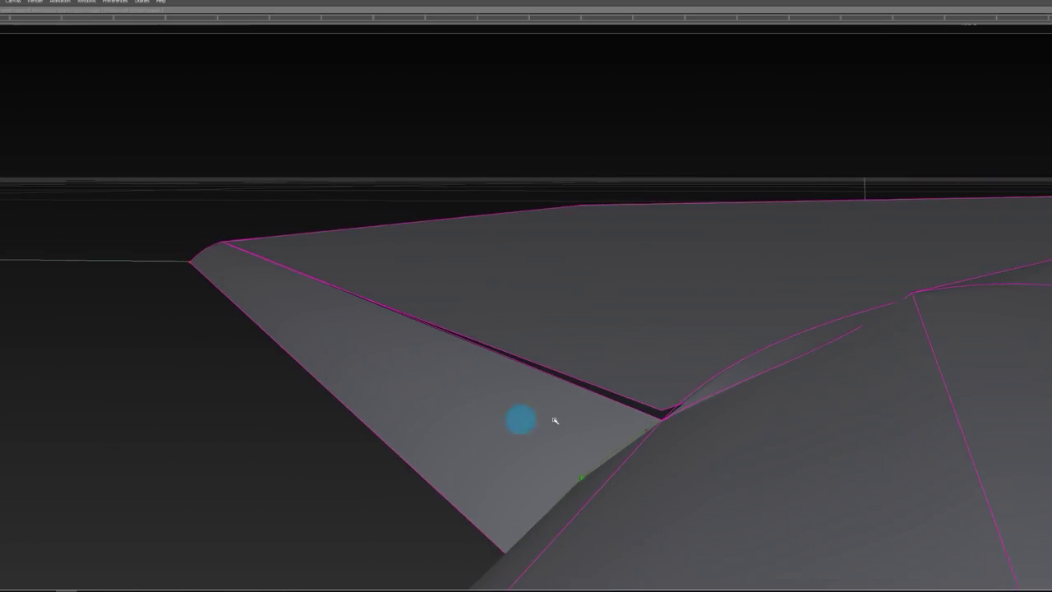
Step: Pick the flat blade surface and examine the corner where it meets the side surface and the handle
left_click_drag(666, 287, 666, 285, "ctrl+shift")
left_click_drag(666, 285, 671, 329, "alt+shift")
right_click_drag(671, 329, 630, 332, "alt+shift")
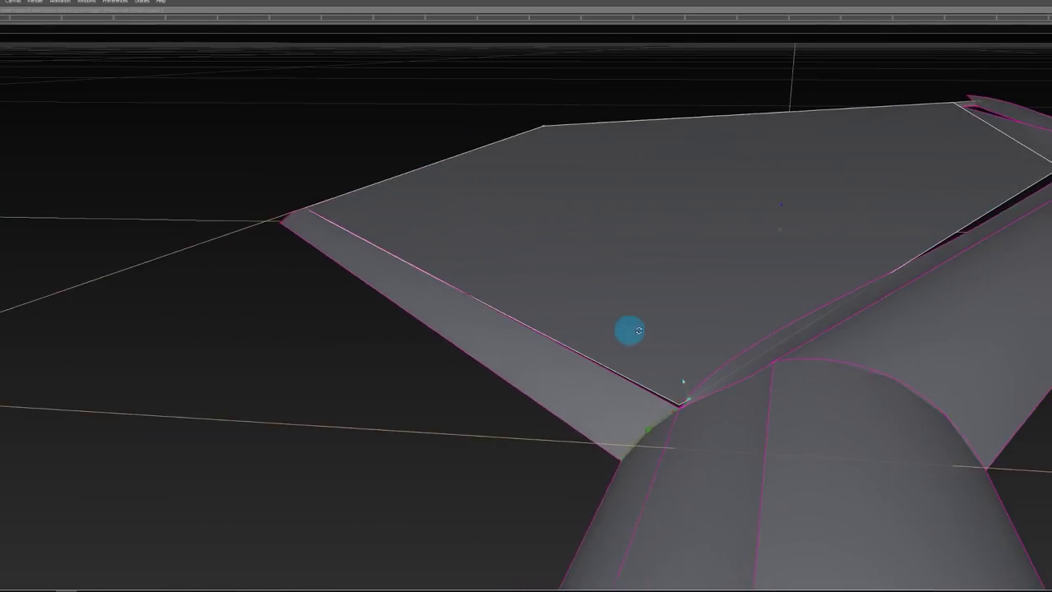
left_click_drag(630, 332, 639, 336, "alt+shift")
middle_click_drag(639, 336, 587, 307, "alt+shift")
left_click_drag(586, 307, 1025, 360, "alt")
left_click_drag(1030, 397, 1051, 398, "alt+shift")
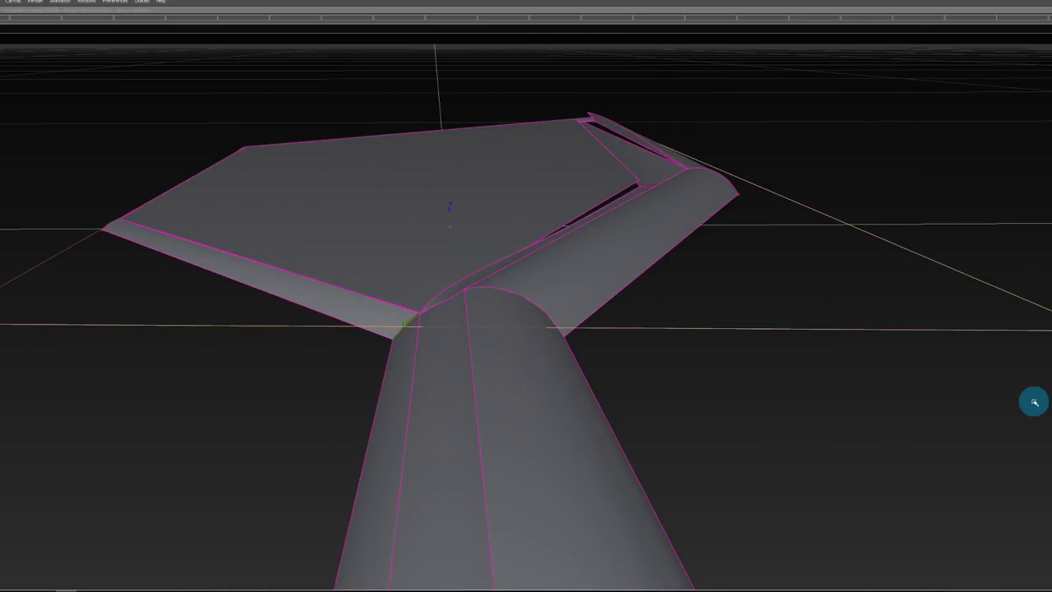
left_click_drag(418, 326, 430, 333, "alt+shift")
right_click_drag(430, 334, 444, 337, "alt+shift")
left_click_drag(443, 337, 438, 288, "alt+shift")
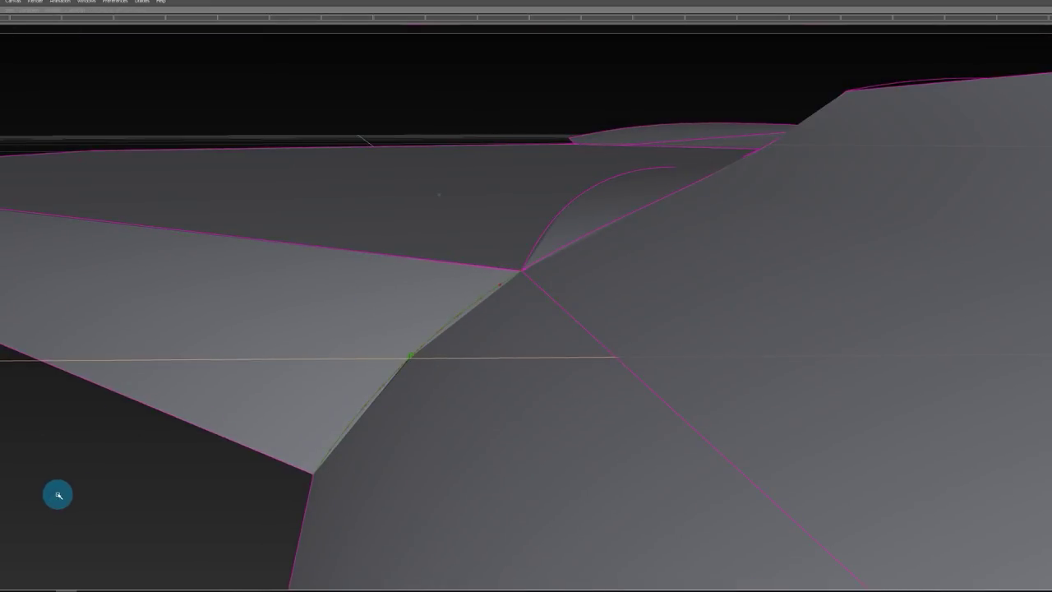
right_click_drag(316, 376, 211, 380, "alt+shift")
left_click_drag(211, 381, 208, 420, "alt+shift")
right_click_drag(345, 220, 300, 230, "alt+shift")
middle_click_drag(300, 230, 287, 336, "alt+shift")
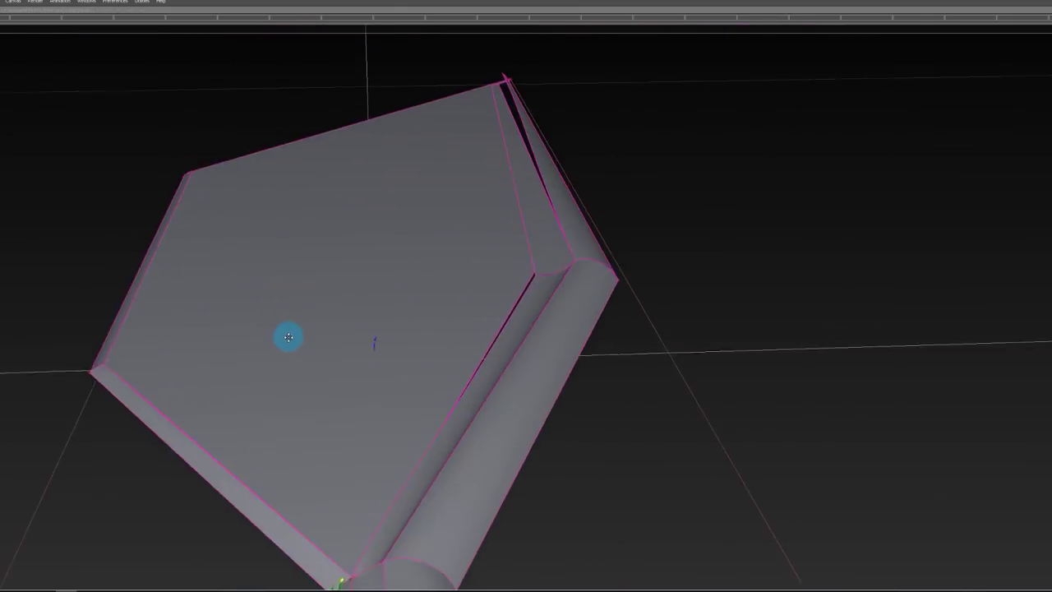
Step: Examine the flange along the handle-side edge and its alignment with the flat blade surface, then the blade tip
left_click_drag(287, 336, 380, 138, "alt+shift")
left_click_drag(596, 518, 596, 519, "ctrl+shift")
left_click_drag(581, 249, 658, 365, "alt+shift")
right_click_drag(657, 364, 739, 337, "alt+shift")
left_click_drag(739, 337, 781, 432, "alt+shift")
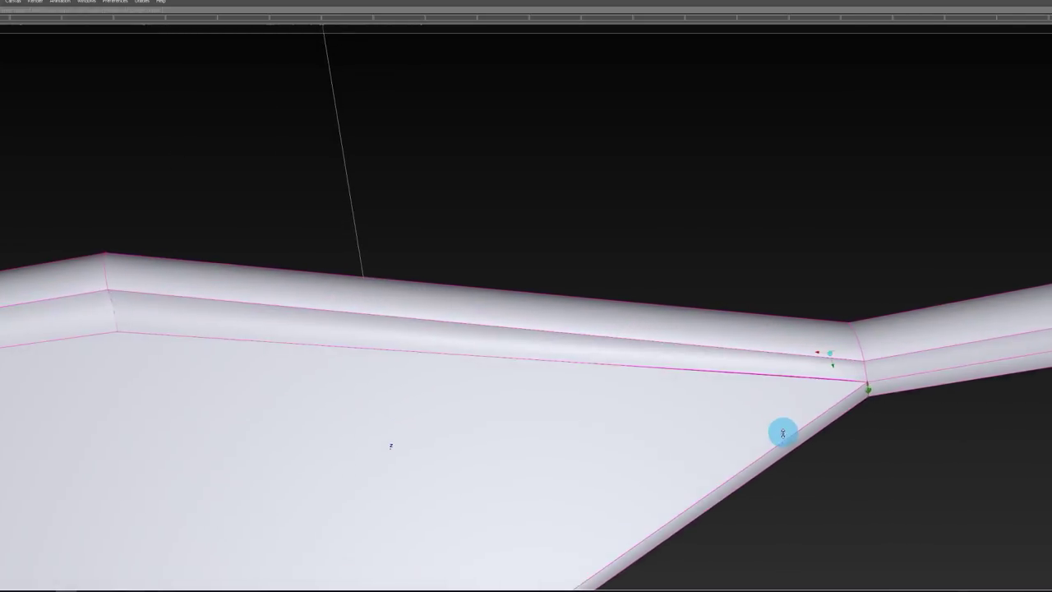
right_click_drag(782, 433, 759, 406, "alt+shift")
middle_click_drag(758, 406, 806, 392, "alt+shift")
left_click(779, 345, "alt+shift")
right_click_drag(781, 345, 798, 403, "alt+shift")
left_click_drag(798, 404, 679, 282, "alt+shift")
right_click_drag(679, 282, 679, 313, "alt+shift")
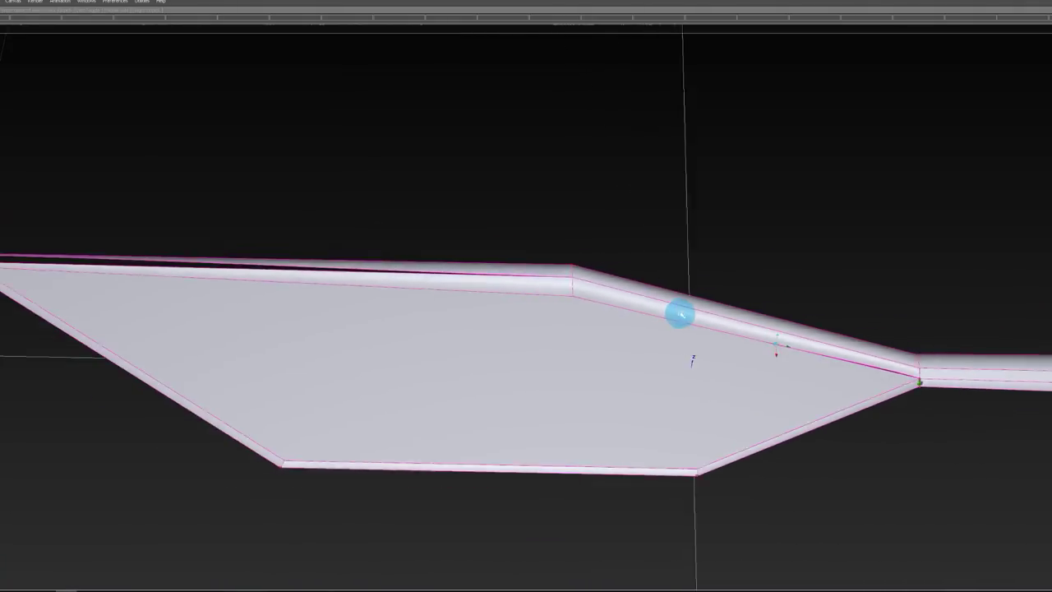
mouse_move(678, 312)
left_mouse_down("alt+shift")
mouse_move(669, 410)
mouse_move(664, 281)
mouse_move(672, 411)
mouse_move(887, 226)
mouse_move(726, 249)
mouse_move(420, 254)
mouse_move(767, 275)
mouse_move(557, 407)
mouse_move(616, 300)
mouse_move(529, 292)
mouse_move(517, 304)
mouse_move(486, 284)
mouse_move(505, 287)
left_mouse_up("alt+shift")
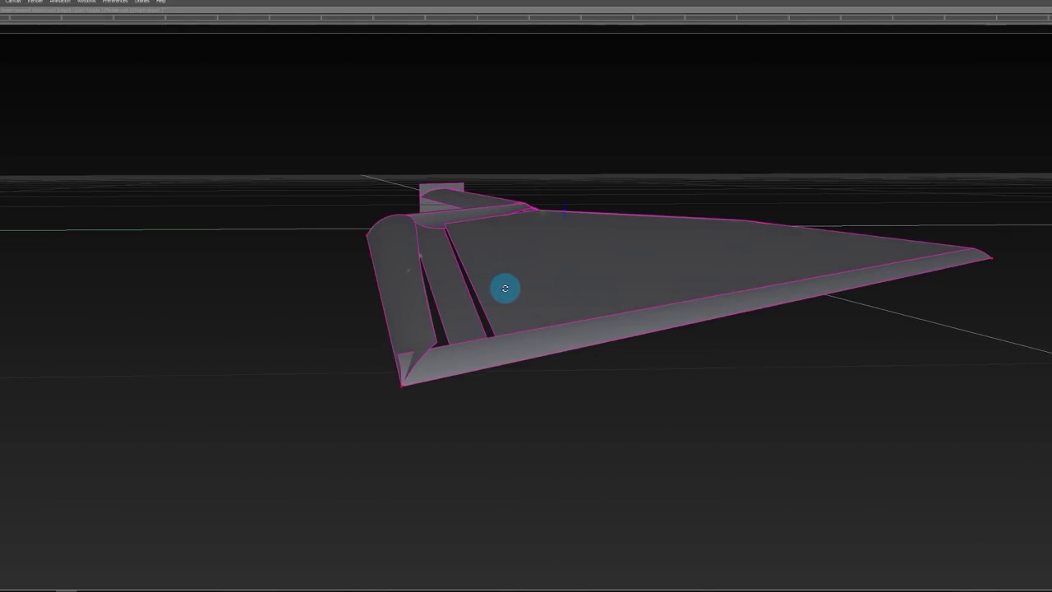
Step: Display the control vertices of the outer side surface along the blade's long edge, then delete that surface
right_click_drag(432, 220, 431, 218, "ctrl+shift")
left_click_drag(435, 219, 543, 261, "alt+shift")
right_click_drag(543, 261, 503, 260, "alt+shift")
left_click_drag(503, 260, 427, 239, "alt+shift")
left_click_drag(427, 240, 443, 385, "ctrl+shift")
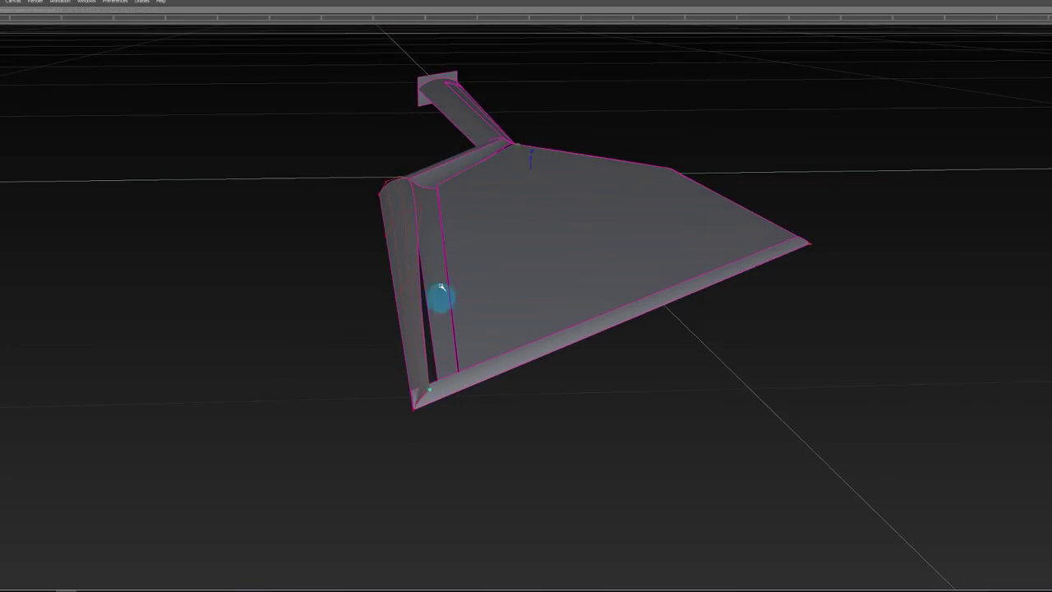
right_click_drag(436, 156, 433, 64, "alt")
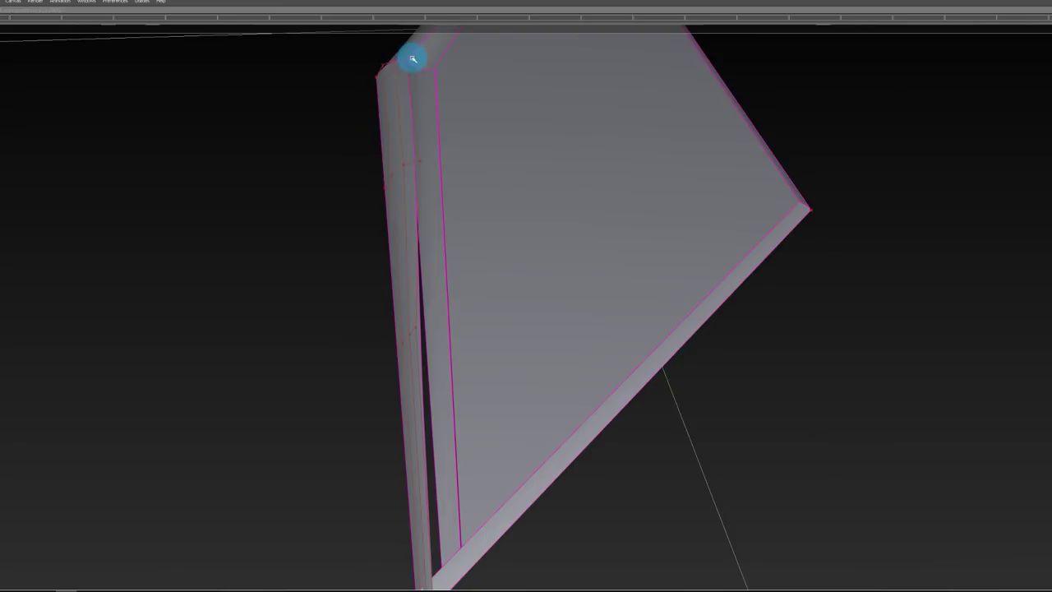
left_click_drag(397, 97, 404, 91, "alt+shift")
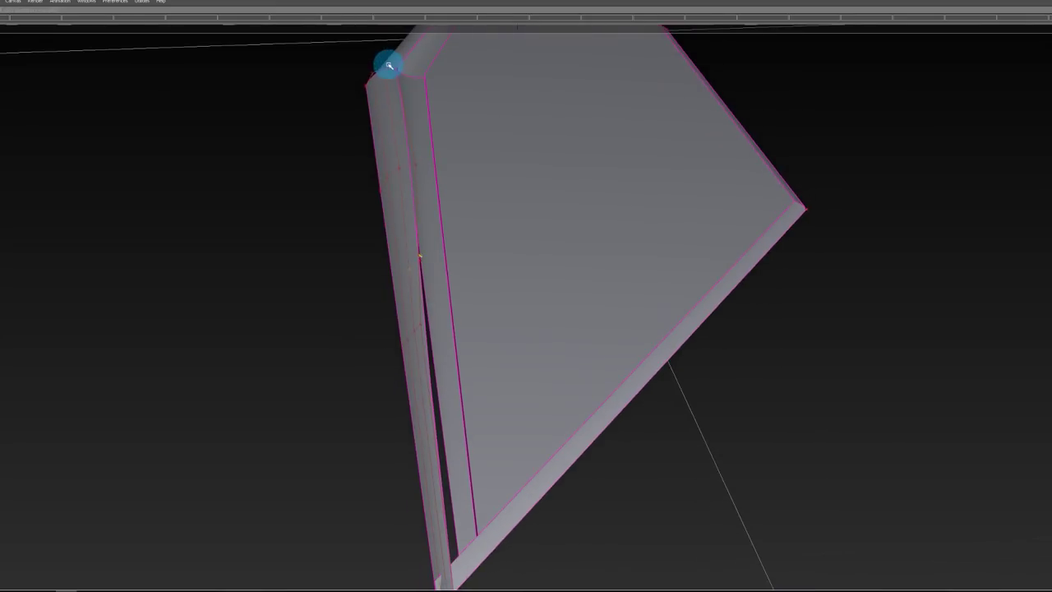
left_click(389, 133)
left_click_drag(466, 271, 468, 378, "alt+shift")
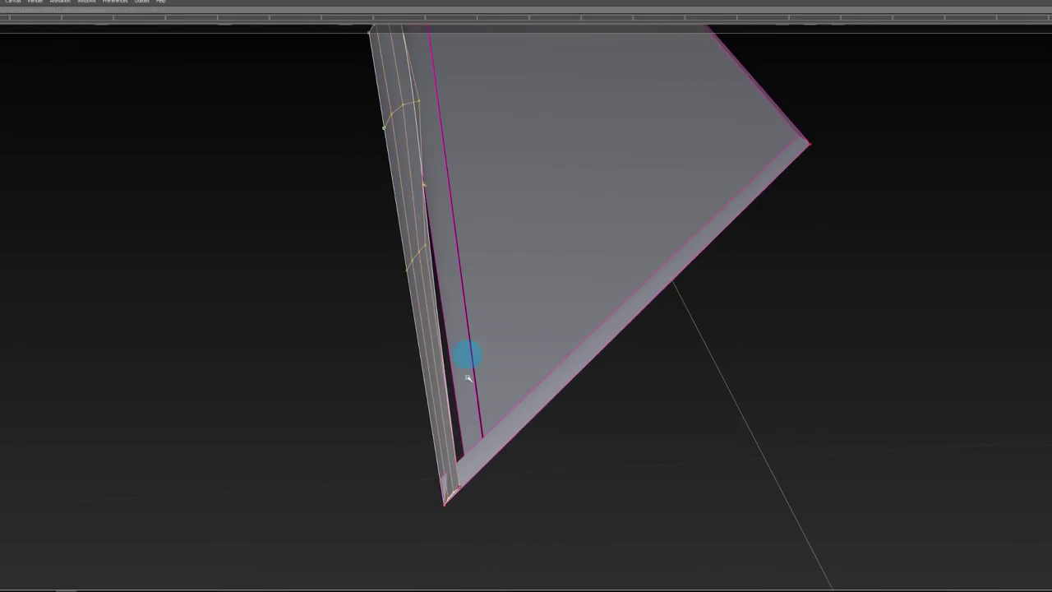
left_click_drag(463, 499, 458, 497, "ctrl+shift")
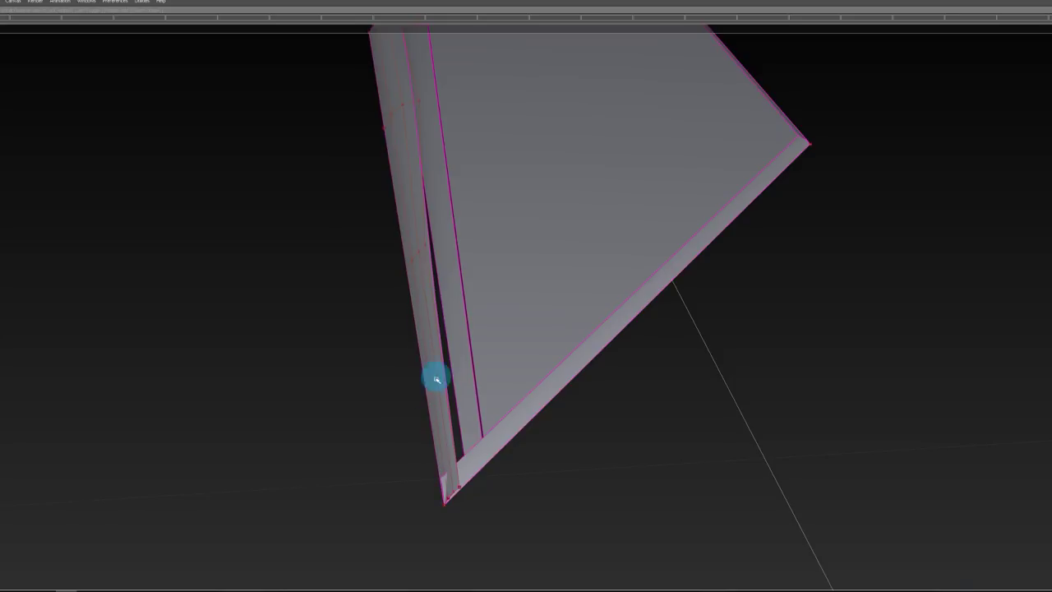
key("Delete")
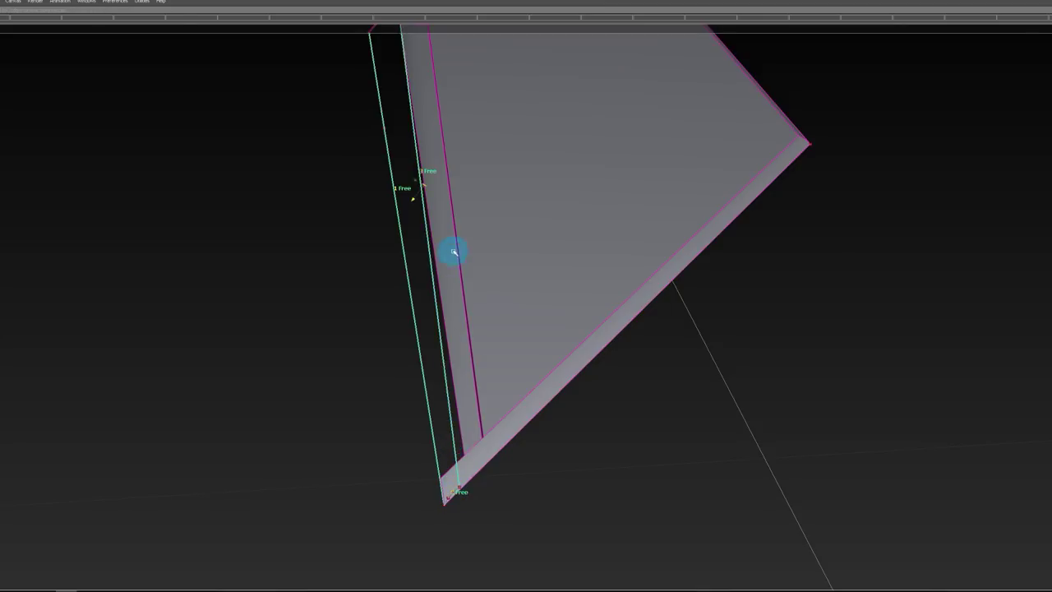
Step: Rebuild the side surface as a four-sided boundary surface between the lengthwise curves, the tip curve and the neighbouring surface's end edge
left_click_drag(453, 253, 426, 253, "alt+shift")
left_click_drag(403, 197, 494, 214, "alt+shift")
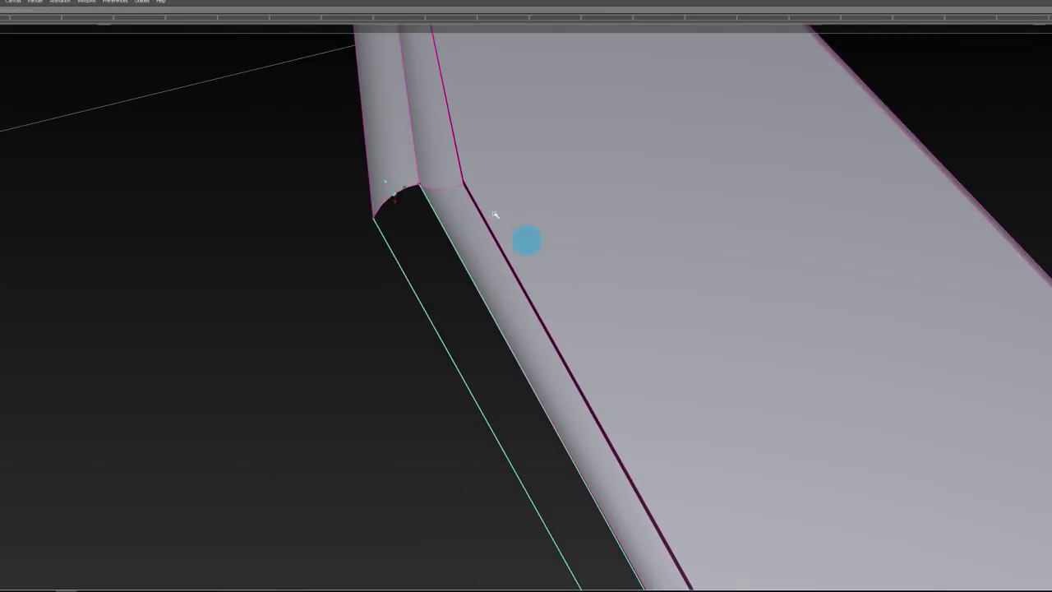
left_click(405, 190)
right_click_drag(439, 214, 465, 225, "alt+shift")
left_click_drag(465, 225, 367, 130, "alt+shift")
right_click_drag(472, 314, 512, 350, "alt+shift")
left_click_drag(512, 351, 470, 322, "alt+shift")
right_click_drag(469, 321, 444, 326, "alt+shift")
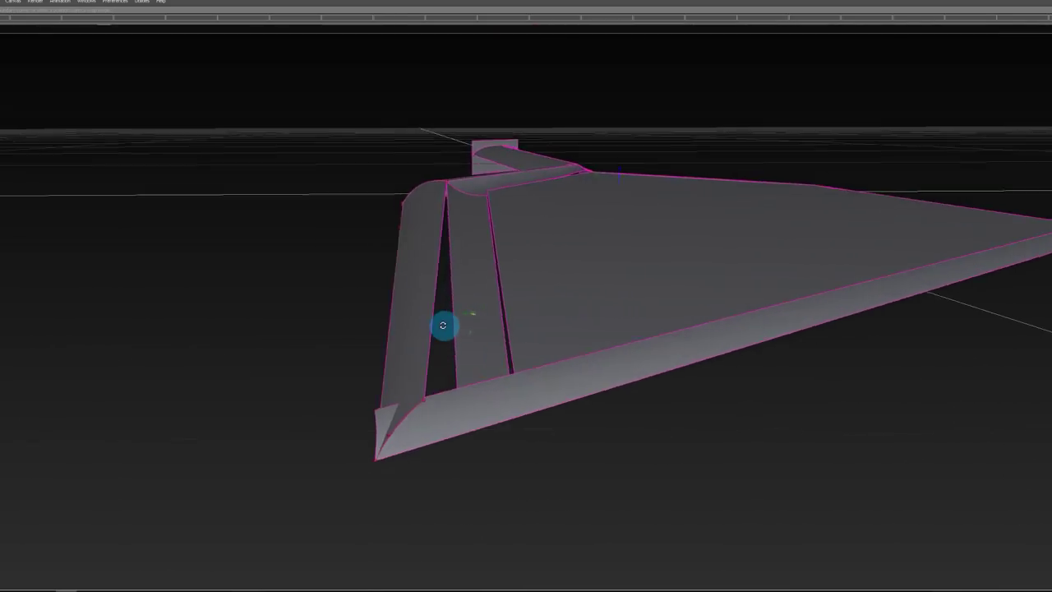
left_click_drag(444, 326, 417, 278, "alt+shift")
Step: Pull the inner end of the tip curve and the lengthwise curve meeting it outward, extending the side surface past the flange at the blade tip
middle_click_drag(425, 240, 463, 321)
right_click_drag(462, 321, 461, 336, "alt+shift")
left_click_drag(461, 336, 498, 407, "alt+shift")
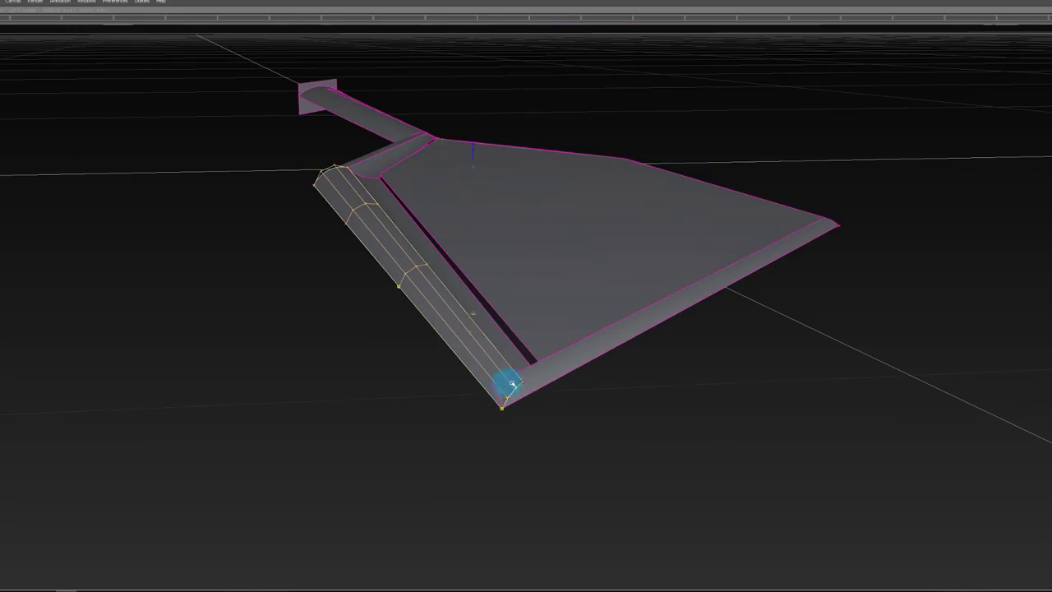
right_click_drag(504, 381, 537, 383, "alt+shift")
left_click_drag(538, 383, 491, 423, "alt+shift")
middle_click_drag(491, 422, 552, 435)
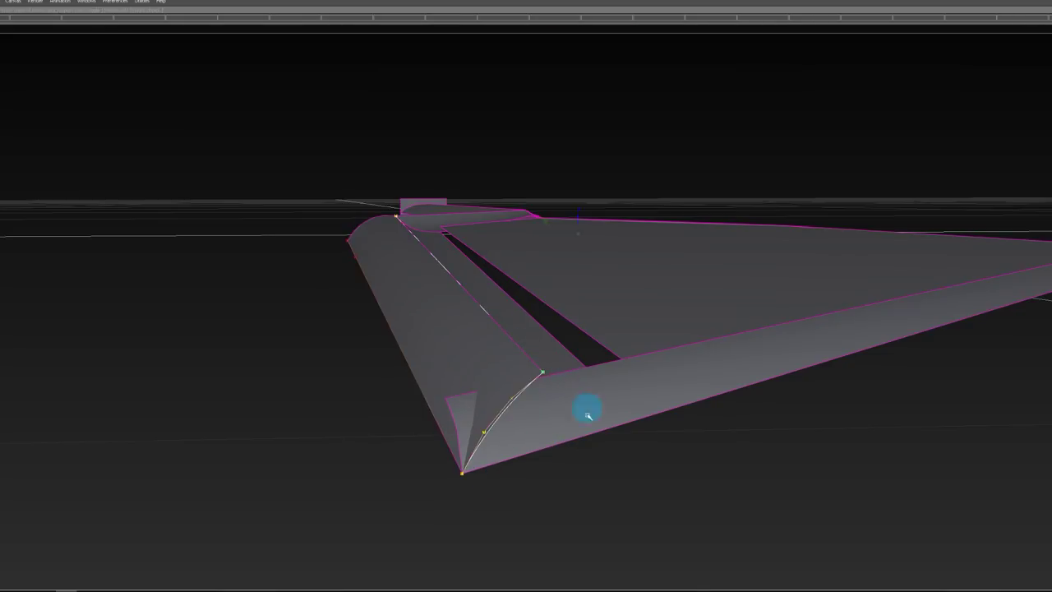
left_click_drag(516, 391, 537, 406)
left_click_drag(513, 345, 629, 381)
left_click_drag(629, 381, 629, 408, "alt+shift")
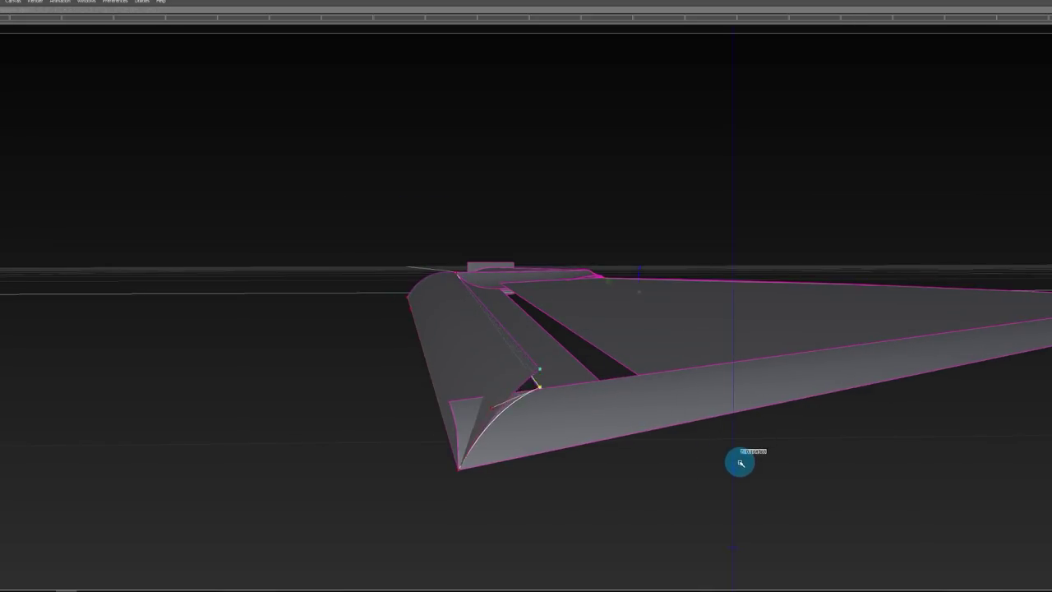
middle_click_drag(725, 465, 689, 466)
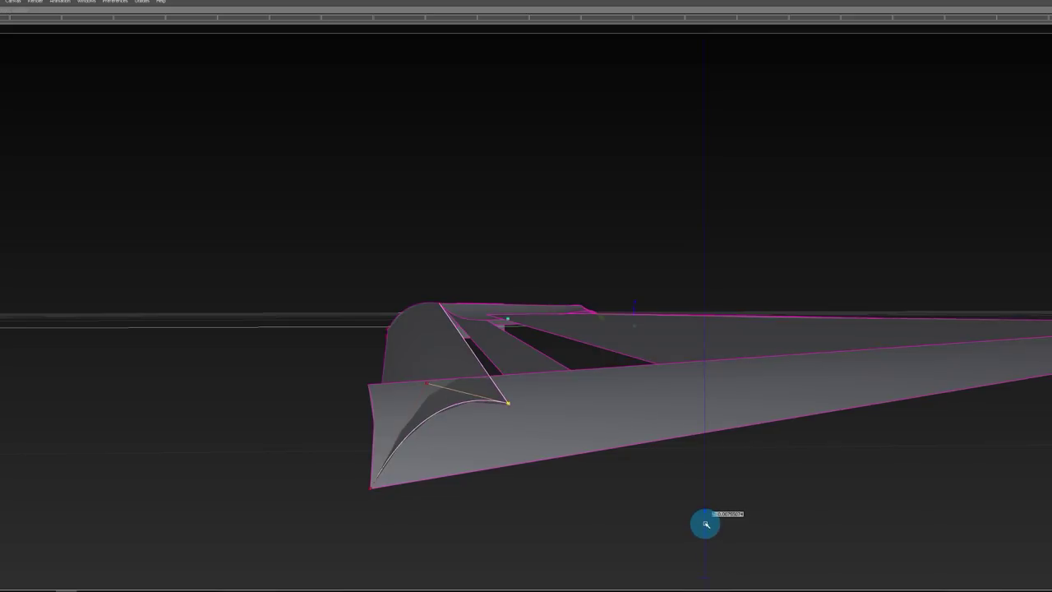
left_click_drag(706, 502, 699, 576, "alt+shift")
right_click_drag(699, 576, 682, 369, "alt+shift")
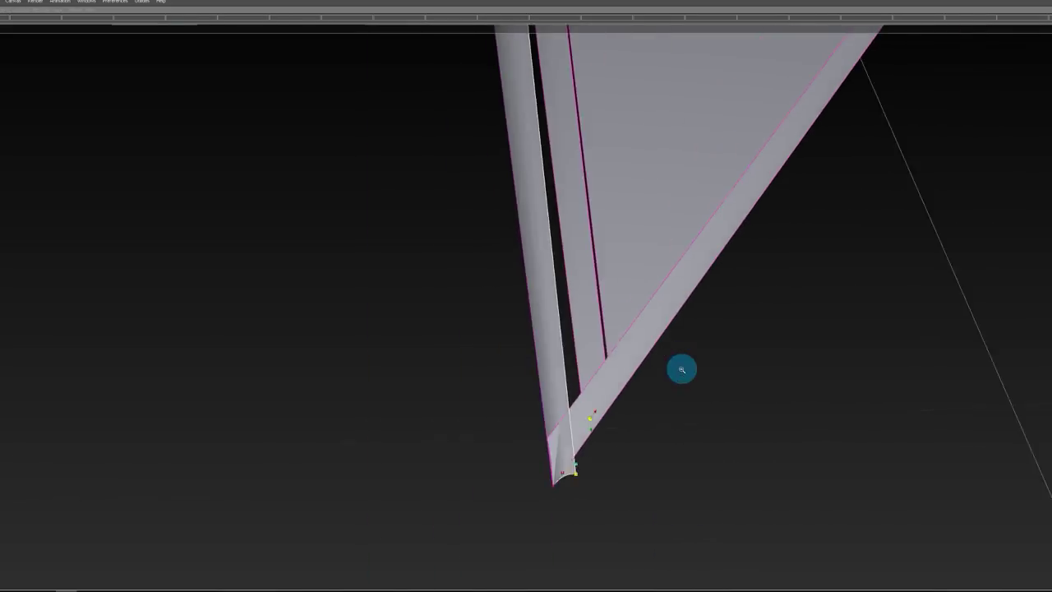
Step: Check the extended tip curve and its alignment with the outer side surface from above and at a low angle
left_click_drag(681, 369, 680, 373, "alt+shift")
right_click_drag(582, 423, 612, 497, "alt+shift")
left_click_drag(612, 496, 778, 331, "alt+shift")
right_click_drag(778, 331, 663, 415, "alt+shift")
left_click_drag(685, 376, 683, 377)
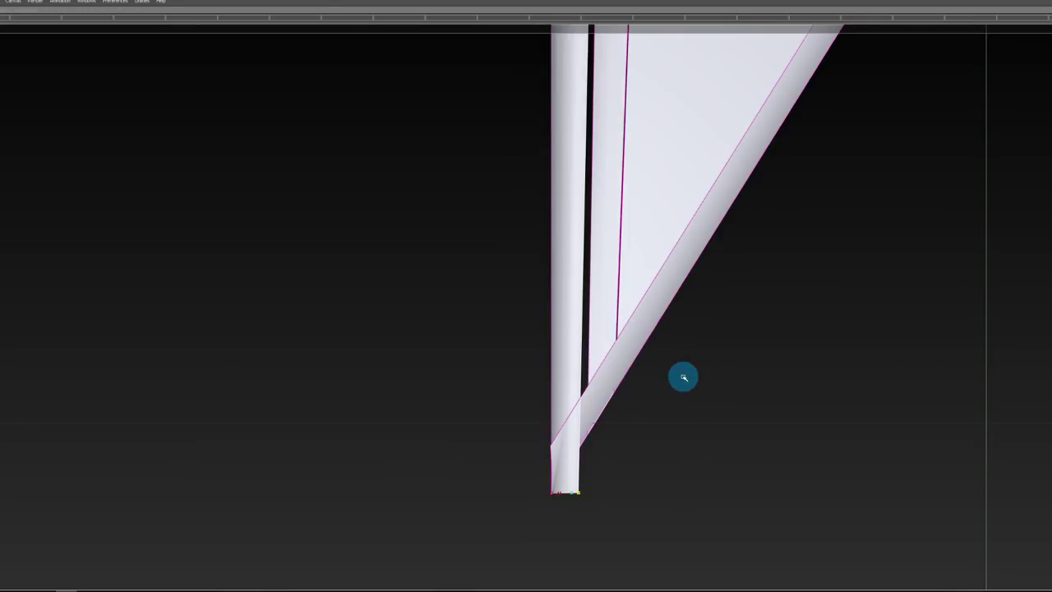
left_click(550, 444)
middle_click_drag(552, 444, 580, 239)
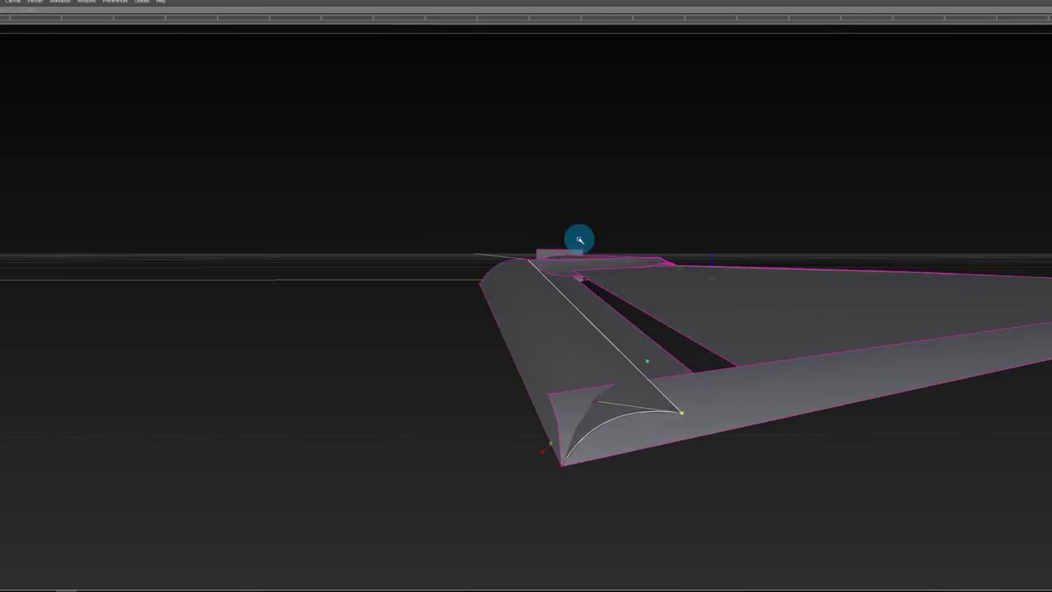
Step: Adjust a middle control vertex of the tip curve to refine the arc at the side surface's end
left_click_drag(404, 416, 598, 425, "alt+shift")
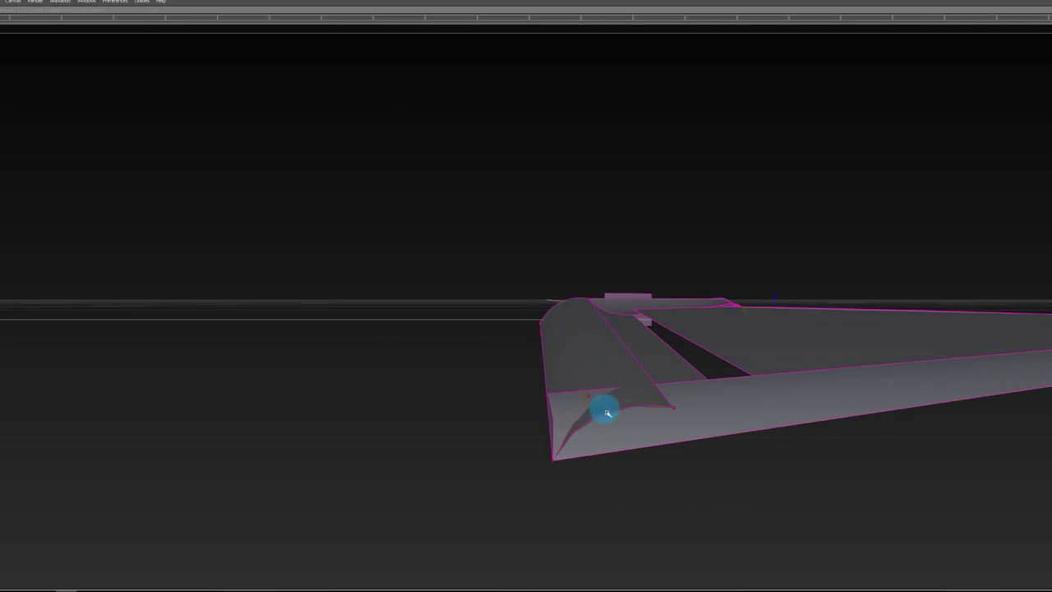
left_click_drag(582, 466, 787, 486, "alt+shift")
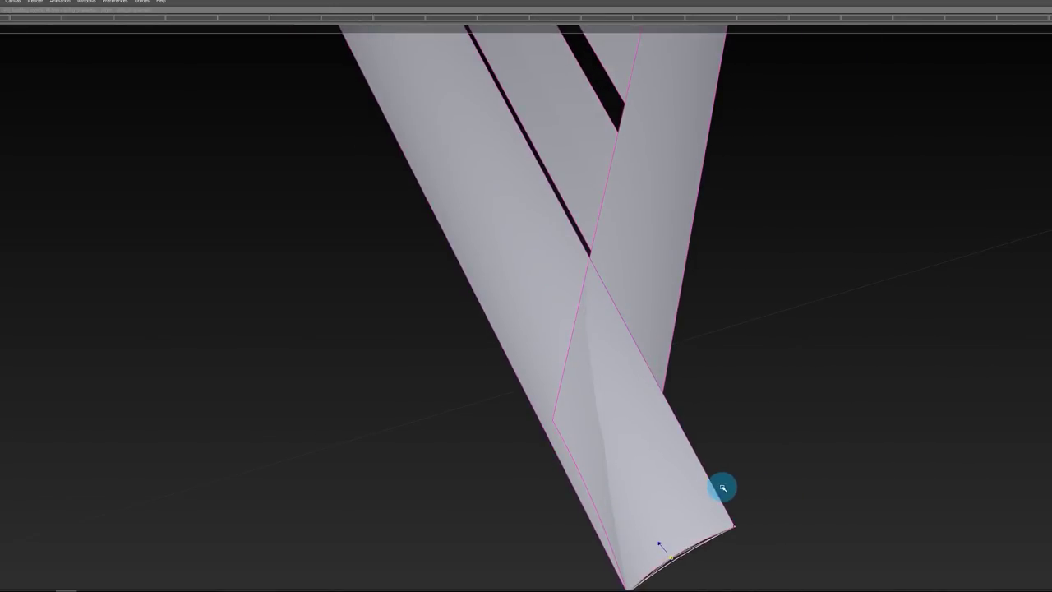
left_click_drag(723, 488, 722, 416, "alt+shift")
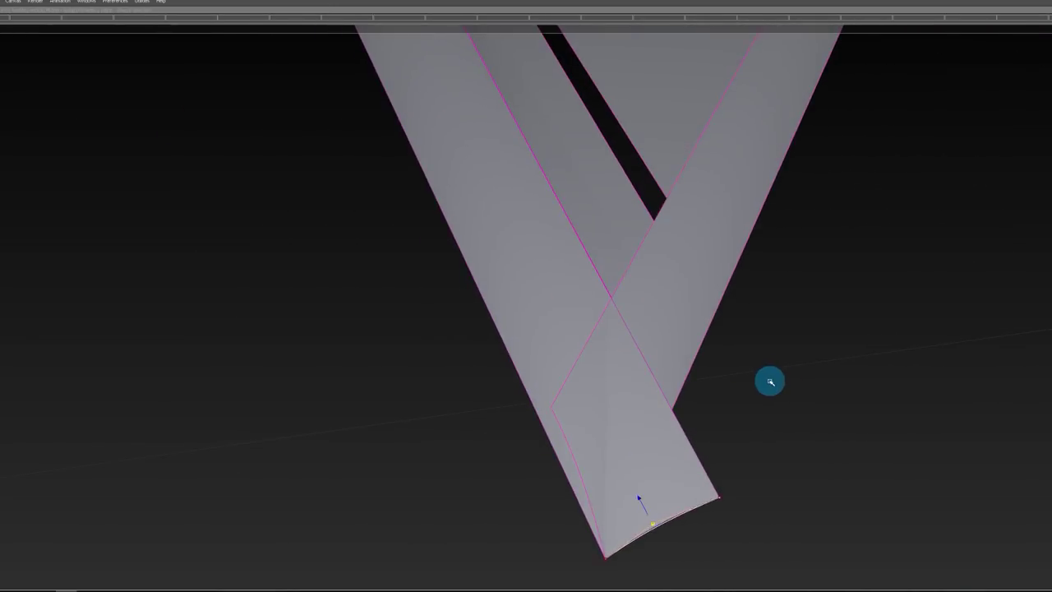
left_click_drag(771, 382, 636, 448, "alt+shift")
left_click_drag(579, 363, 582, 445, "alt+shift")
left_click_drag(1043, 361, 412, 226, "alt+shift")
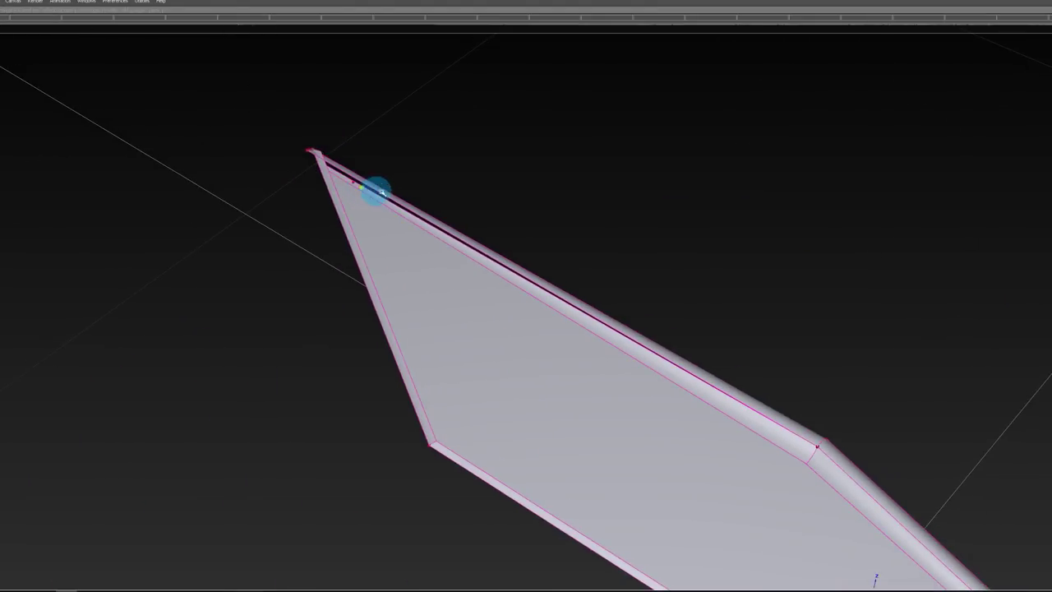
Step: Remove the inner flange surface between the side surface and the flat blade surface along the blade's long edge
right_click_drag(381, 192, 476, 214, "alt+shift")
left_click_drag(477, 214, 670, 328, "alt+shift")
right_click_drag(178, 177, 230, 189, "alt+shift")
left_click_drag(230, 189, 211, 47, "alt+shift")
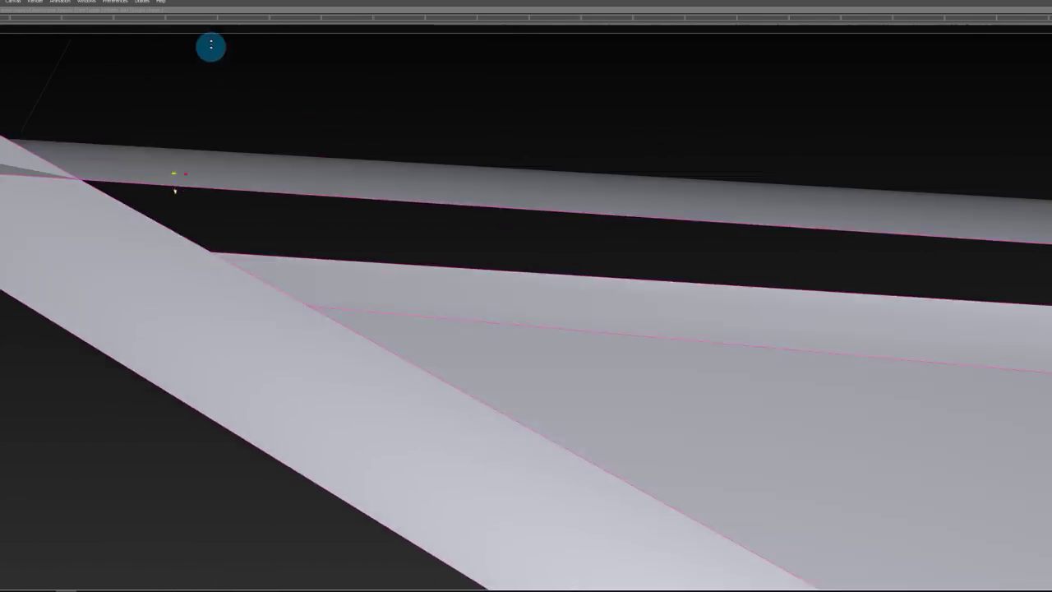
right_click_drag(210, 46, 241, 139, "alt+shift")
left_click_drag(241, 139, 712, 280, "alt+shift")
middle_click_drag(712, 280, 601, 364, "alt+shift")
middle_click_drag(908, 370, 874, 368, "alt+shift")
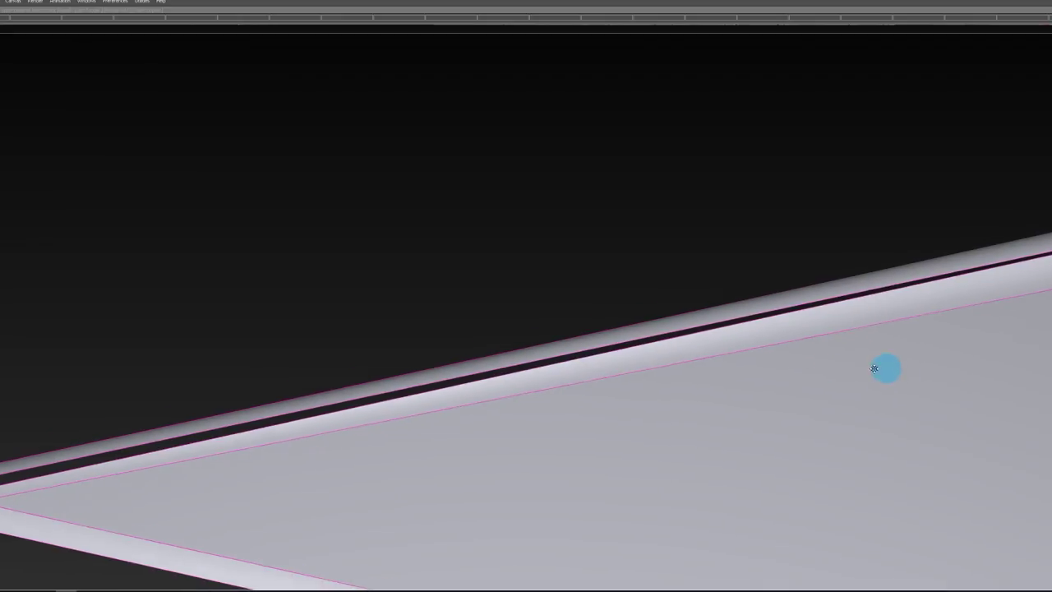
left_click_drag(875, 369, 879, 261, "alt+shift")
key("ctrl+z")
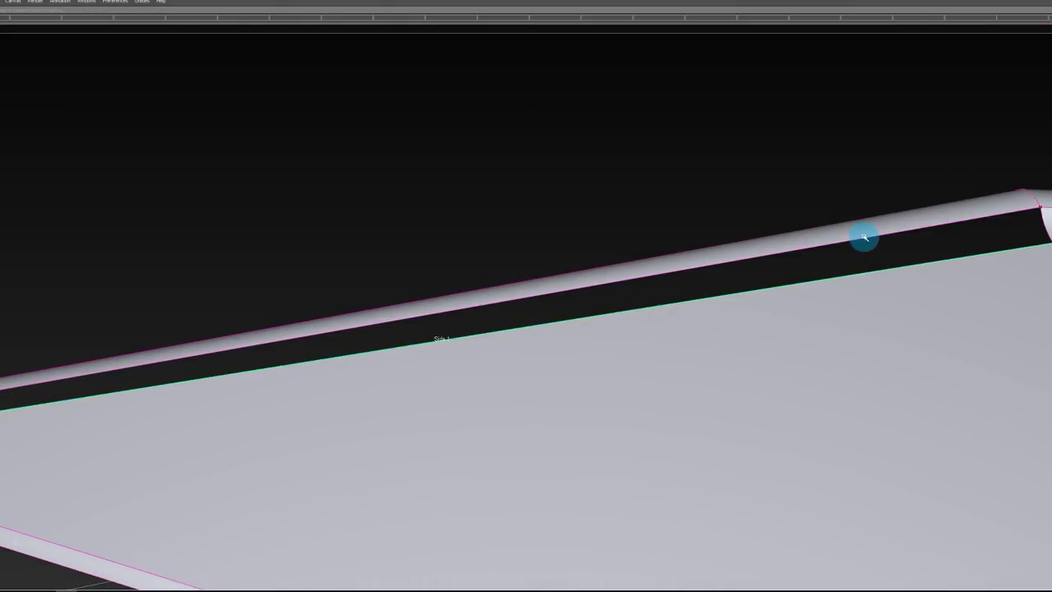
Step: Build a freeform blend between the flat blade surface's long edge and the side surface's edge, with Connect Ends at the start
left_click(904, 249)
left_click_drag(906, 247, 840, 327, "alt+shift")
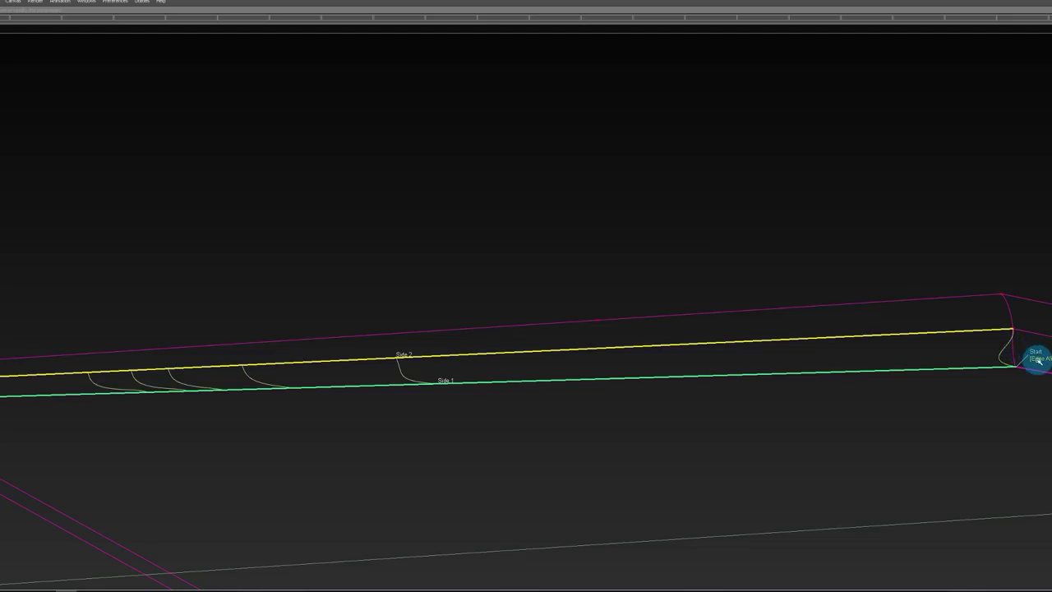
left_click_drag(1037, 359, 832, 359)
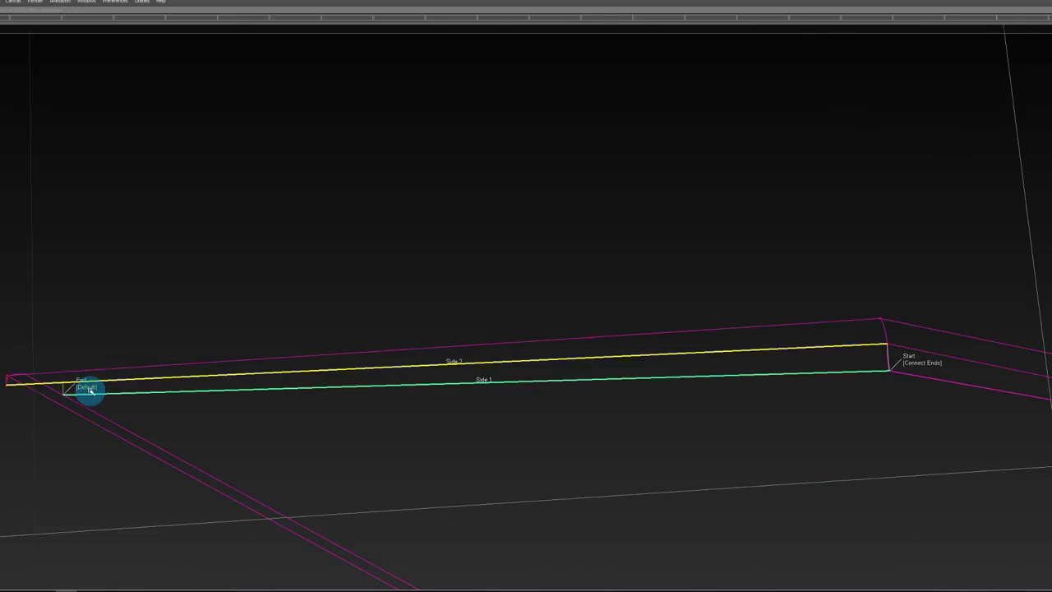
right_click_drag(107, 399, 128, 404, "alt+shift")
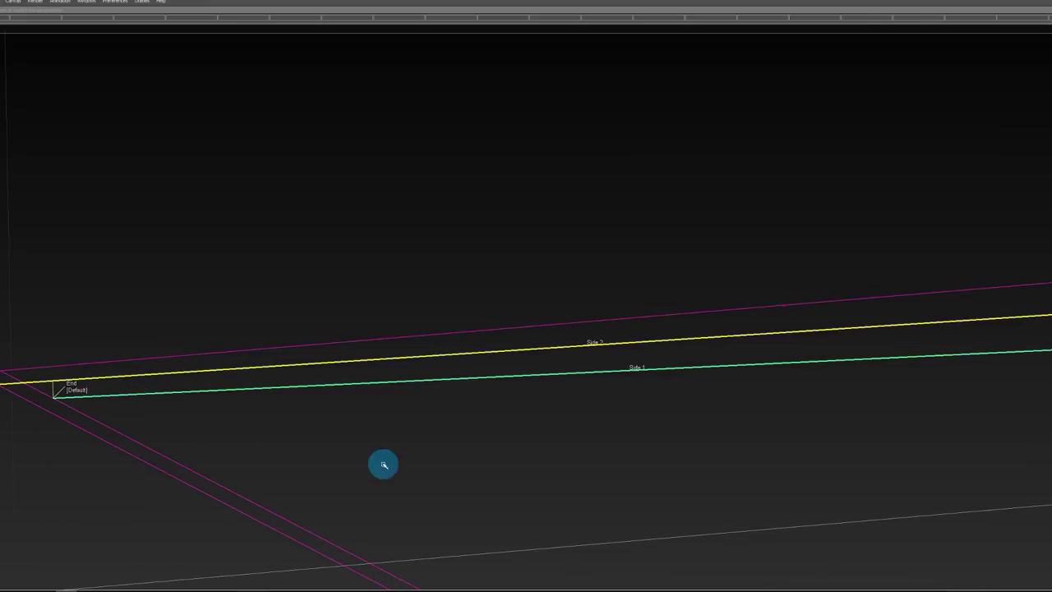
right_click_drag(435, 326, 585, 338, "alt+shift")
left_click_drag(585, 337, 803, 160)
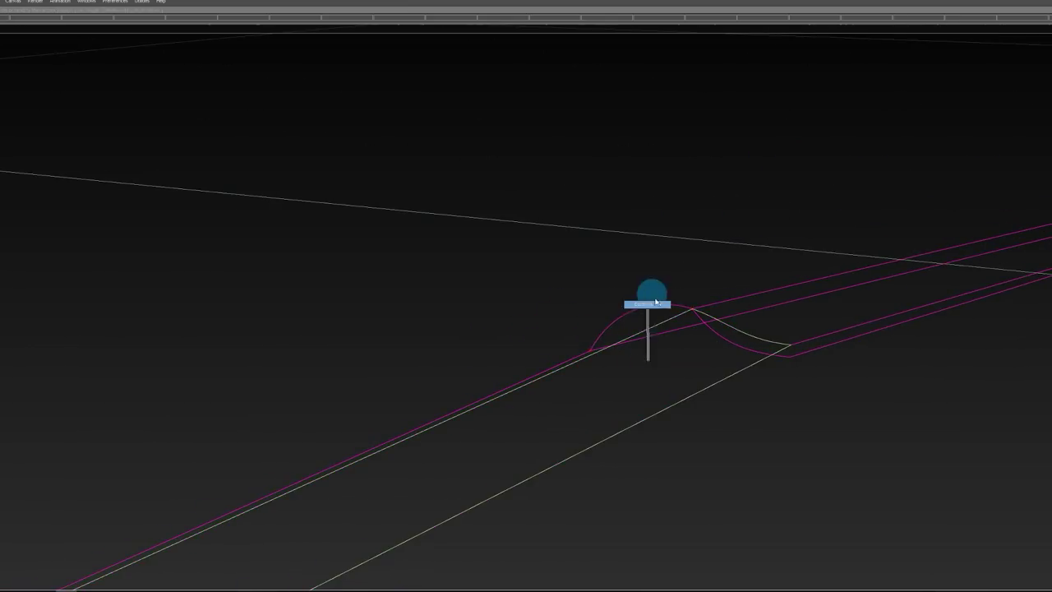
Step: Open the freeform blend's control options, change the Side 2 continuity and accept the surface
left_click_drag(655, 301, 652, 293, "ctrl+shift")
left_click(661, 371)
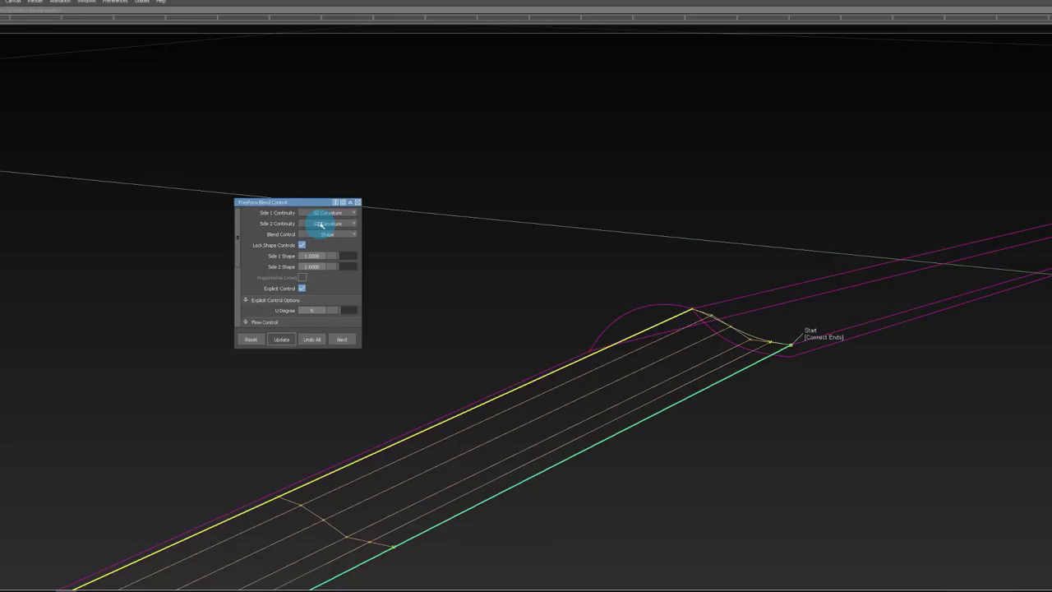
left_click(320, 225)
left_click(320, 225)
left_click_drag(640, 426, 515, 405, "ctrl+shift")
Step: Apply diagnostic shading and examine the new flange blend along the blade's long edge
key("5")
right_click_drag(813, 277, 740, 345, "alt+shift")
mouse_move(740, 345)
left_mouse_down("alt+shift")
mouse_move(706, 439)
mouse_move(567, 333)
left_mouse_up("alt+shift")
right_click_drag(566, 333, 541, 324, "alt+shift")
left_click_drag(543, 324, 543, 342, "alt+shift")
key("6")
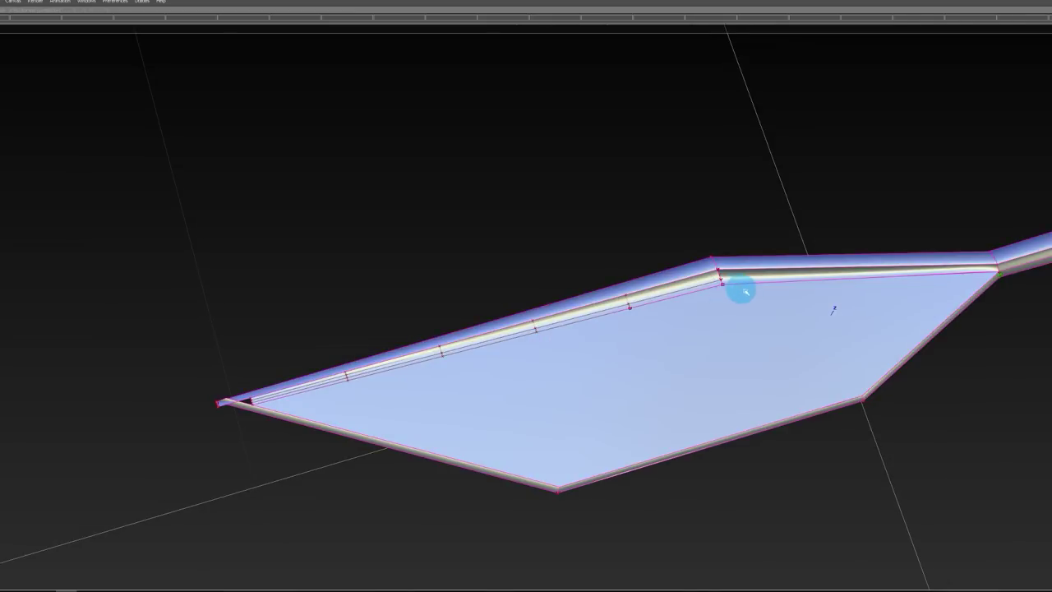
left_click_drag(741, 276, 727, 228, "alt+shift")
left_click_drag(797, 413, 812, 307, "ctrl+shift")
right_click_drag(762, 252, 730, 263, "alt+shift")
mouse_move(730, 263)
left_mouse_down("alt+shift")
mouse_move(688, 219)
mouse_move(564, 275)
left_mouse_up("alt+shift")
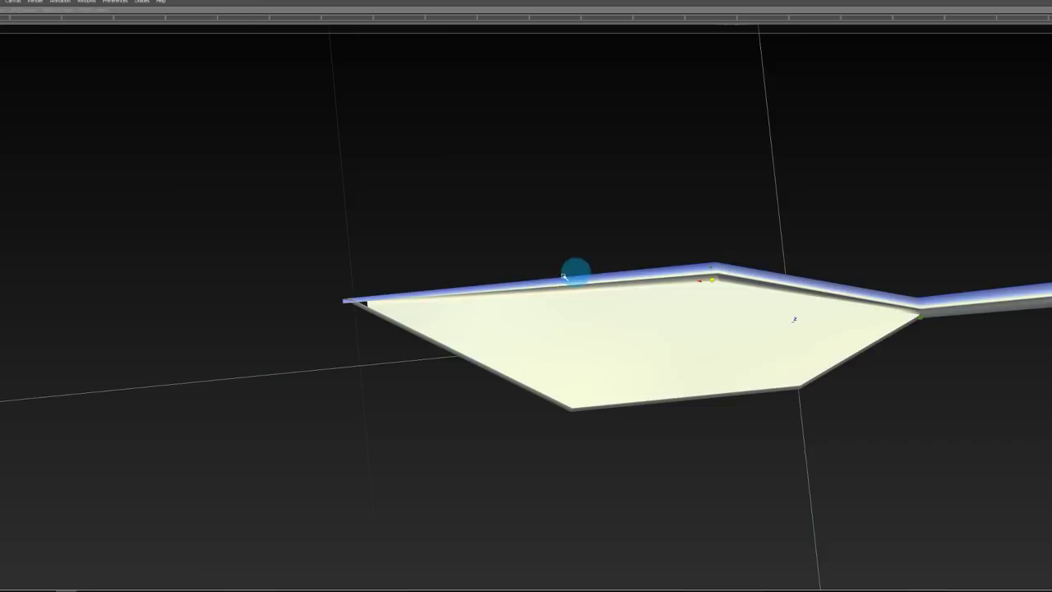
Step: Examine the shaded highlights across the whole blade, from the blade tip to the handle
left_click(353, 303)
right_click_drag(367, 303, 387, 299, "alt+shift")
left_click_drag(387, 299, 387, 243, "alt+shift")
right_click_drag(386, 244, 374, 257, "alt+shift")
left_click_drag(374, 256, 474, 313, "alt+shift")
right_click_drag(476, 313, 461, 319, "alt+shift")
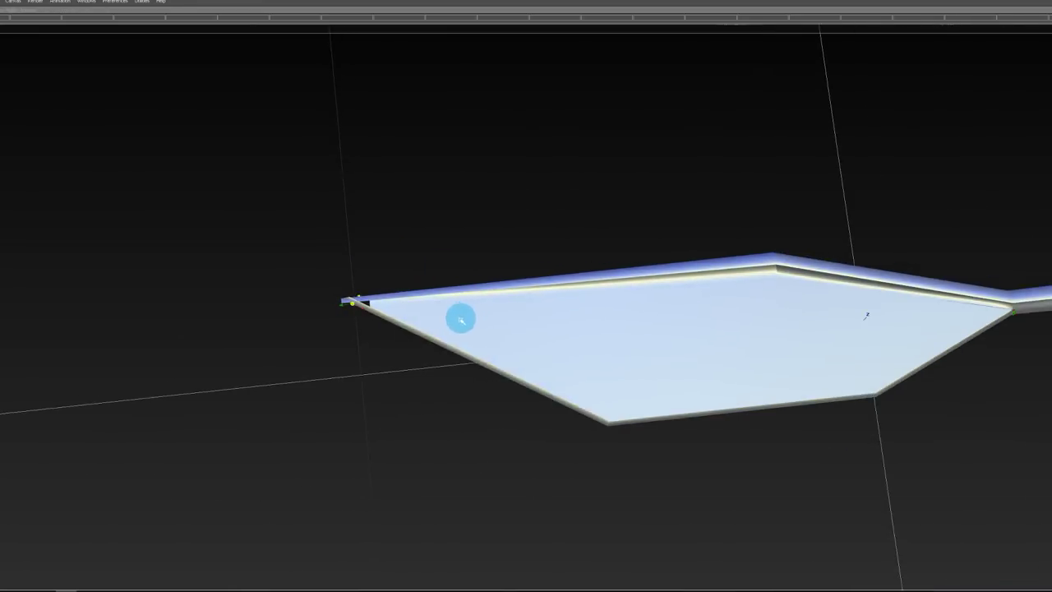
mouse_move(461, 318)
left_mouse_down("alt+shift")
mouse_move(436, 359)
mouse_move(436, 311)
left_mouse_up("alt+shift")
left_click_drag(659, 316, 723, 307, "alt+shift")
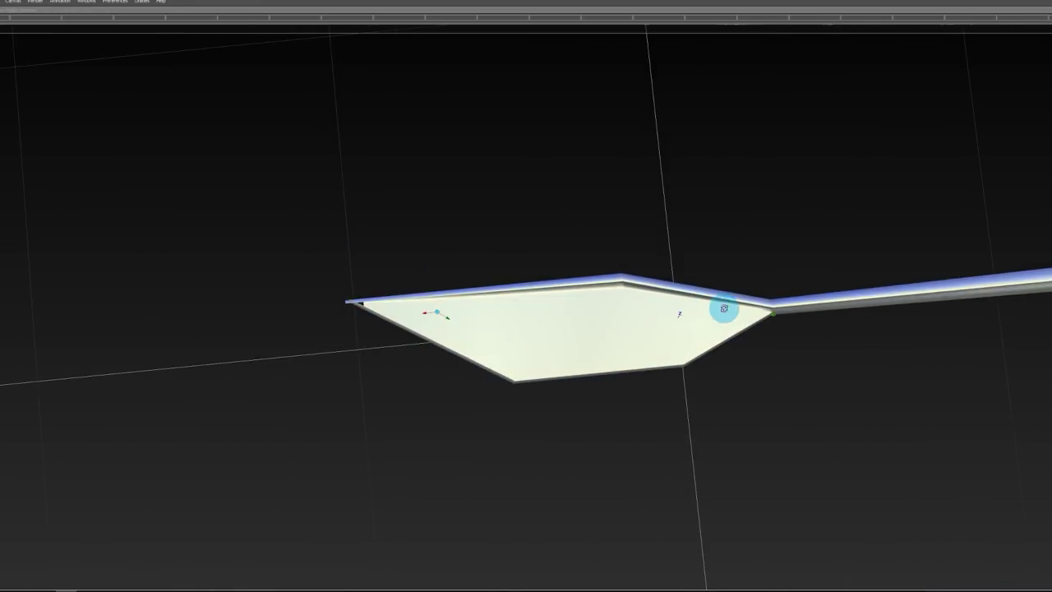
right_click_drag(723, 308, 784, 303, "alt+shift")
left_click_drag(784, 303, 802, 297, "alt+shift")
Step: Remove the flange surface along the short angled edge between the blade's bend and the handle
left_click(958, 295)
right_click_drag(961, 293, 1032, 222, "alt+shift")
mouse_move(1033, 219)
left_mouse_down("alt+shift")
mouse_move(825, 170)
mouse_move(789, 184)
mouse_move(770, 259)
left_mouse_up("alt+shift")
left_click(435, 251, "alt+shift")
left_click_drag(435, 250, 450, 168, "alt+shift")
mouse_move(955, 274)
left_mouse_down("alt+shift")
mouse_move(977, 230)
mouse_move(921, 290)
left_mouse_up("alt+shift")
key("ctrl+z")
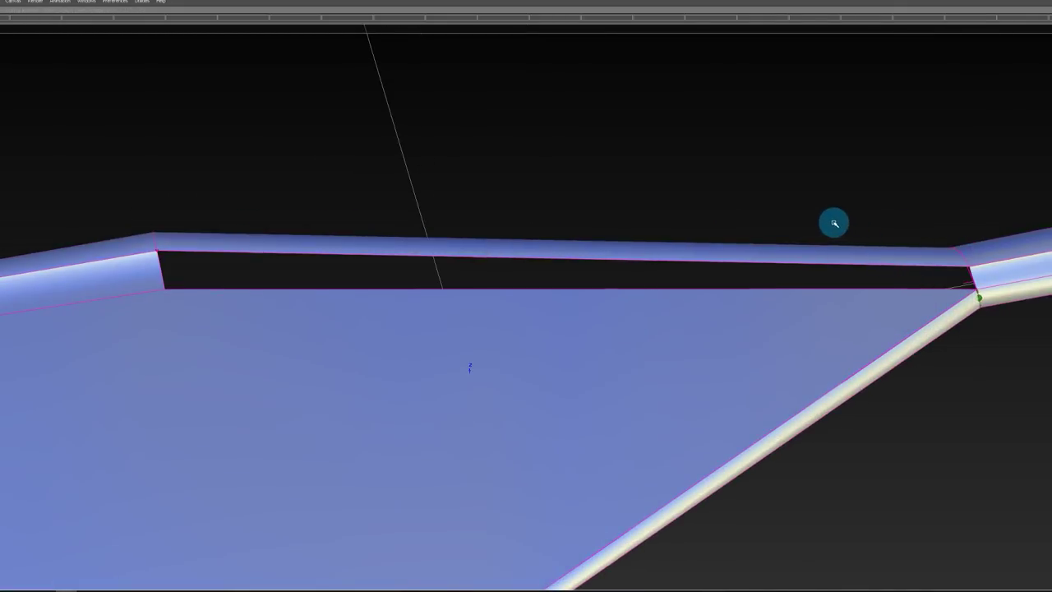
Step: Build a freeform blend between the flat surface and the side surface along the angled handle-side edge, with Connect Ends at its bend end
mouse_move(834, 223)
left_mouse_down("alt+shift")
mouse_move(820, 328)
mouse_move(792, 207)
left_mouse_up("alt+shift")
mouse_move(973, 281)
right_mouse_down("alt+shift")
mouse_move(1027, 287)
mouse_move(1005, 304)
right_mouse_up("alt+shift")
left_click_drag(1005, 303, 880, 293, "alt+shift")
mouse_move(881, 293)
left_mouse_down("ctrl+shift")
mouse_move(813, 228)
mouse_move(754, 293)
left_mouse_up("ctrl+shift")
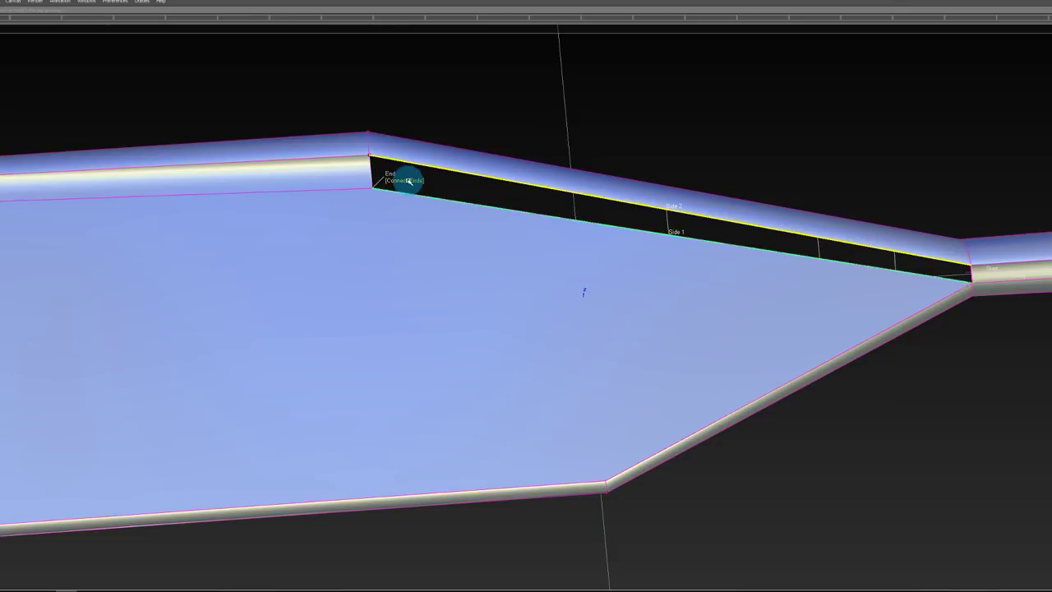
Step: Set the handle-side blend's Side 2 continuity to G0 Position, keeping Side 1 at G2 Curvature
left_click_drag(570, 218, 570, 215, "ctrl+shift")
left_click_drag(708, 213, 607, 213, "ctrl+shift")
left_click(608, 218)
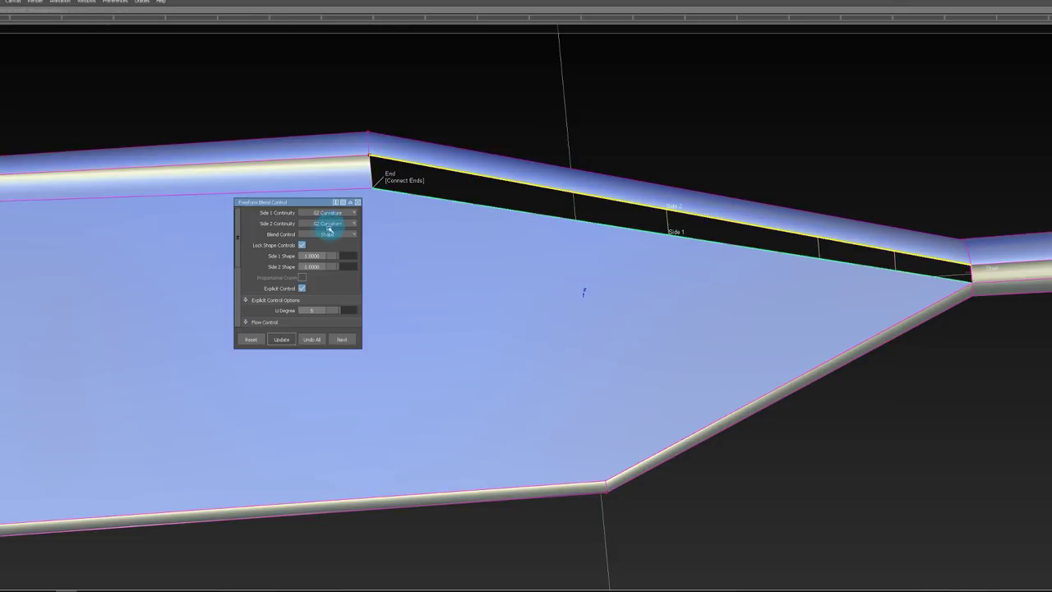
left_click(325, 232)
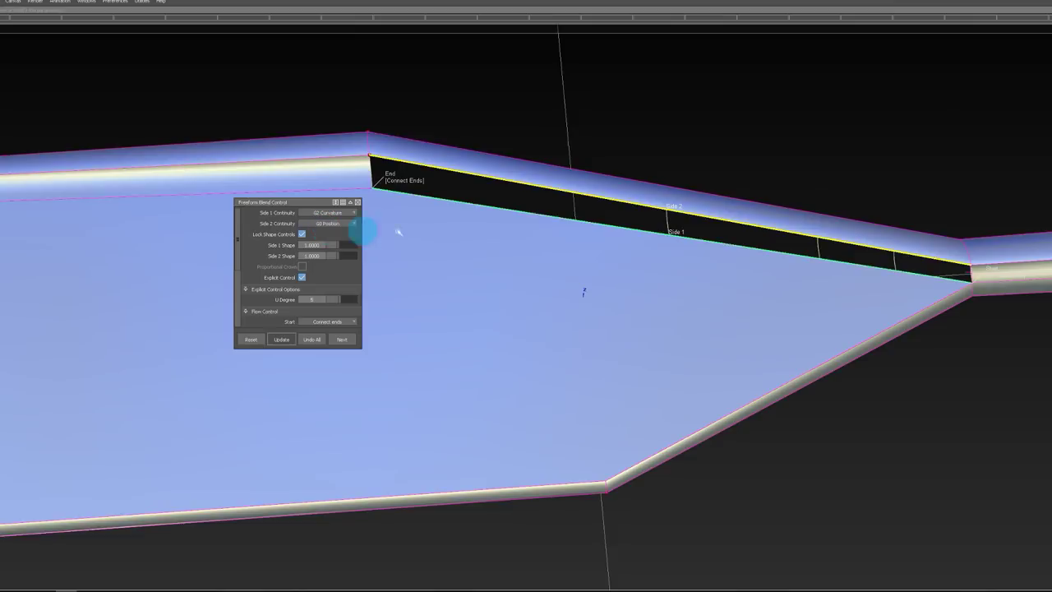
left_click_drag(714, 213, 714, 214, "ctrl+shift")
Step: Examine the shaded highlights on the new handle-side blend and its corner at the handle
right_click_drag(681, 234, 701, 229, "alt+shift")
mouse_move(702, 230)
left_mouse_down("alt+shift")
mouse_move(820, 169)
mouse_move(1035, 110)
mouse_move(942, 172)
mouse_move(904, 272)
mouse_move(939, 252)
mouse_move(943, 223)
mouse_move(805, 321)
mouse_move(625, 404)
left_mouse_up("alt+shift")
left_click_drag(907, 148, 1044, 378)
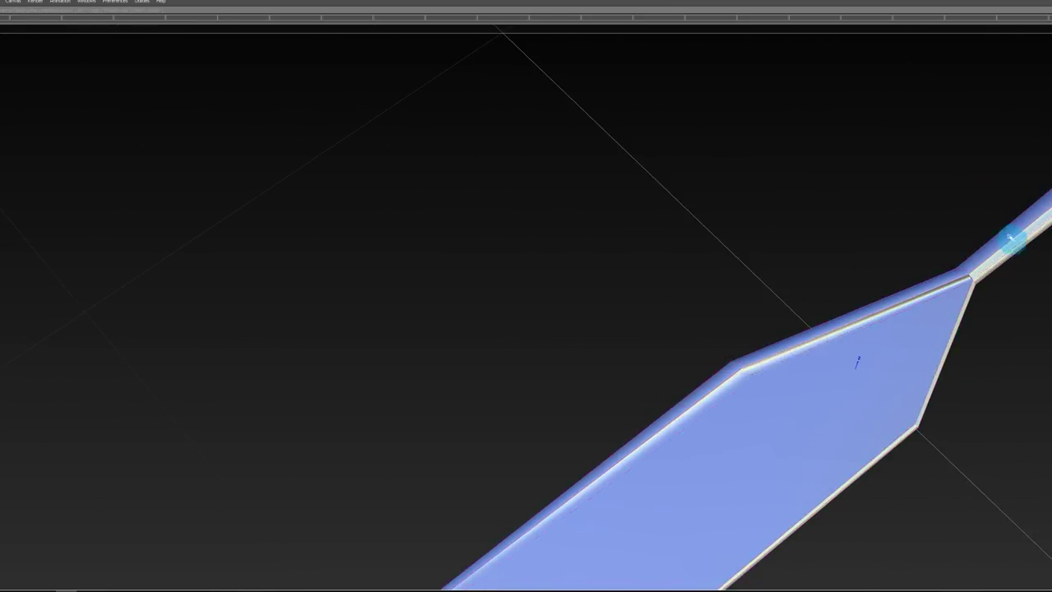
left_click_drag(1010, 238, 994, 271, "alt+shift")
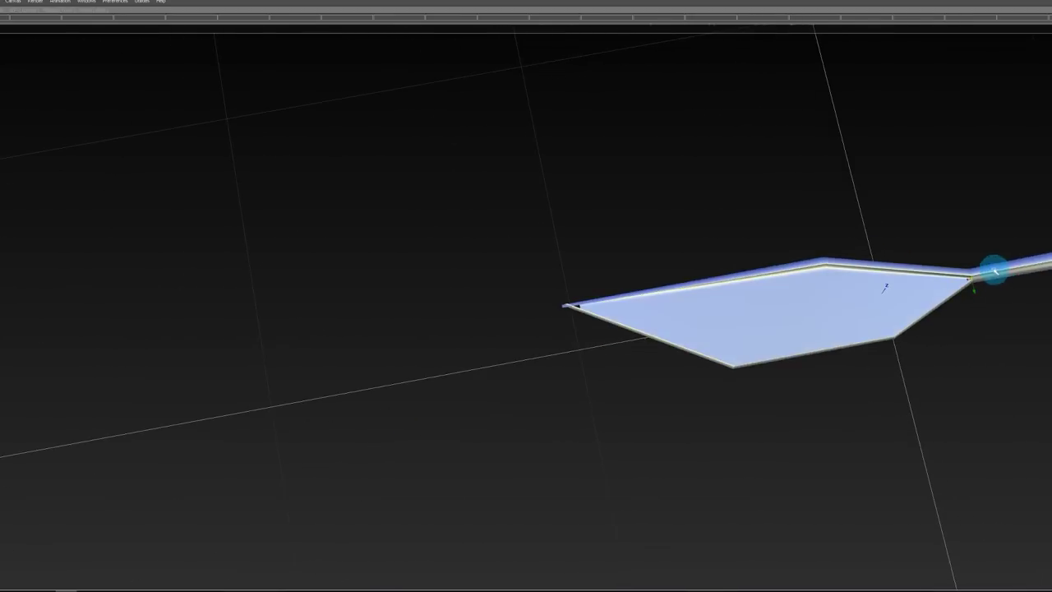
right_click_drag(995, 271, 1019, 277, "alt+shift")
left_click_drag(1019, 277, 864, 257, "alt+shift")
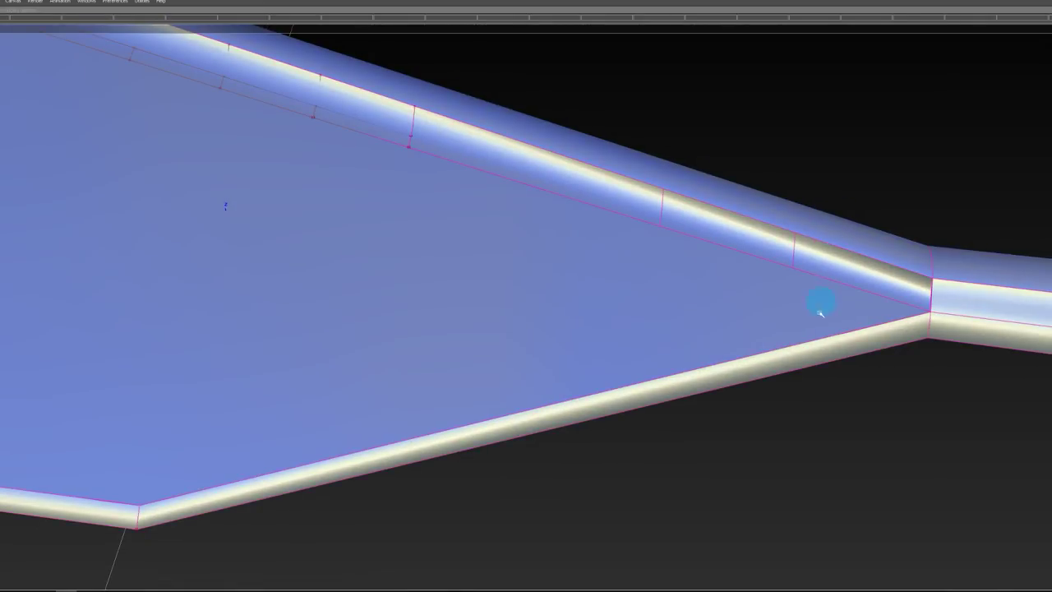
Step: Display the flat blade surface's control vertices and examine its boundary with the blend near the handle
right_click_drag(785, 232, 805, 258, "alt+shift")
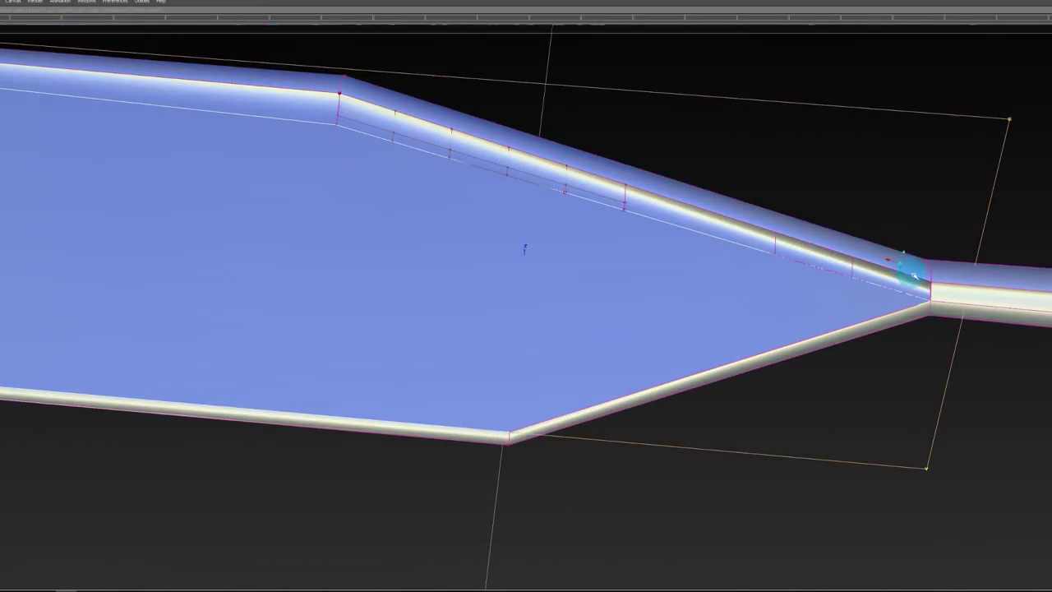
mouse_move(906, 265)
left_mouse_down("alt+shift")
mouse_move(791, 152)
mouse_move(655, 137)
mouse_move(638, 123)
mouse_move(888, 124)
mouse_move(952, 268)
mouse_move(986, 307)
left_mouse_up("alt+shift")
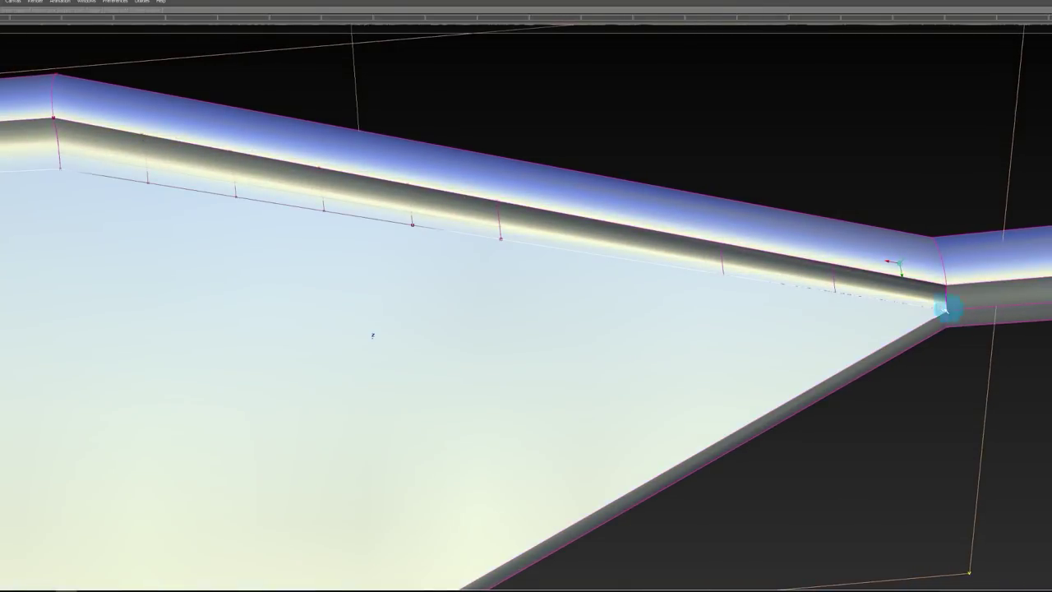
right_click_drag(946, 307, 997, 292, "alt+shift")
mouse_move(997, 292)
left_mouse_down("alt+shift")
mouse_move(953, 218)
mouse_move(911, 189)
mouse_move(1048, 231)
mouse_move(872, 339)
mouse_move(703, 363)
mouse_move(686, 406)
mouse_move(669, 388)
mouse_move(669, 278)
left_mouse_up("alt+shift")
right_click_drag(669, 278, 644, 342, "alt+shift")
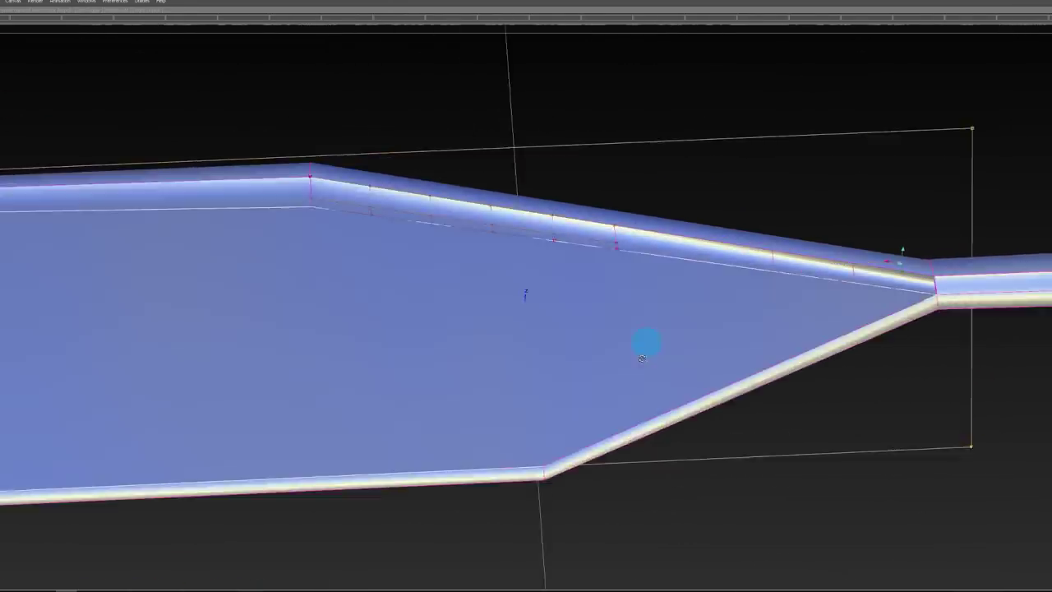
left_click_drag(644, 342, 866, 272, "alt+shift")
mouse_move(866, 272)
middle_mouse_down("alt+shift")
mouse_move(773, 283)
mouse_move(773, 295)
middle_mouse_up("alt+shift")
Step: Select the blade surfaces that meet around the handle-side corner
left_click_drag(784, 312, 786, 122, "ctrl+shift")
left_click_drag(589, 99, 728, 310)
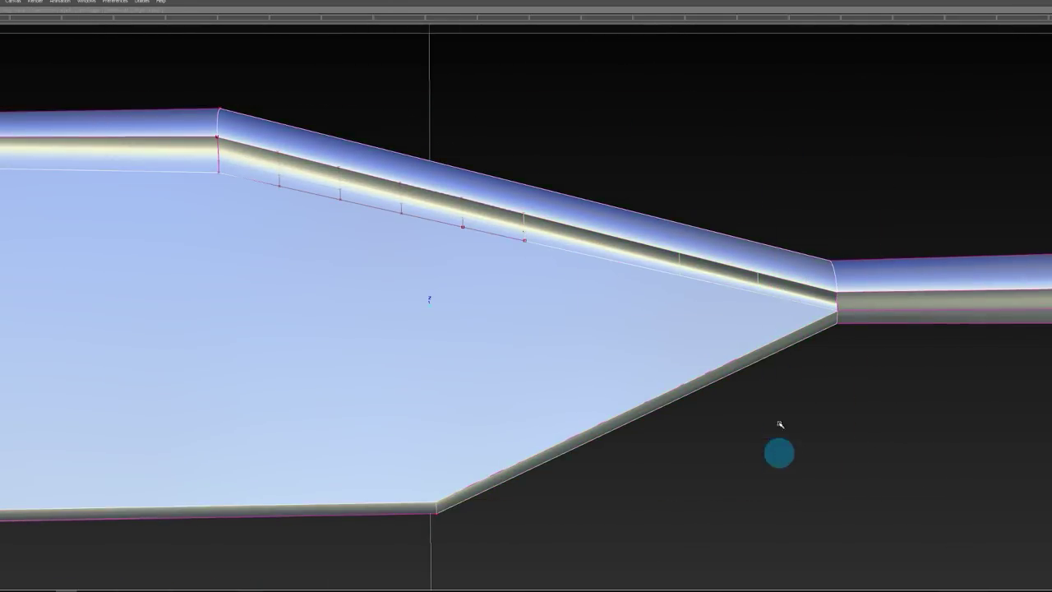
left_click_drag(735, 157, 637, 280, "ctrl+shift")
left_click_drag(564, 476, 563, 478, "ctrl+shift")
Step: Examine the blade's handle-side corner and the open gap at its tip in the shaded perspective view
mouse_move(666, 263)
right_mouse_down("alt+shift")
mouse_move(594, 270)
mouse_move(559, 287)
right_mouse_up("alt+shift")
mouse_move(559, 288)
left_mouse_down("alt+shift")
mouse_move(575, 395)
mouse_move(567, 275)
left_mouse_up("alt+shift")
middle_click_drag(567, 275, 857, 270, "alt+shift")
left_click_drag(857, 271, 847, 300, "alt+shift")
right_click_drag(371, 239, 448, 246, "alt+shift")
left_click_drag(448, 246, 441, 334, "alt+shift")
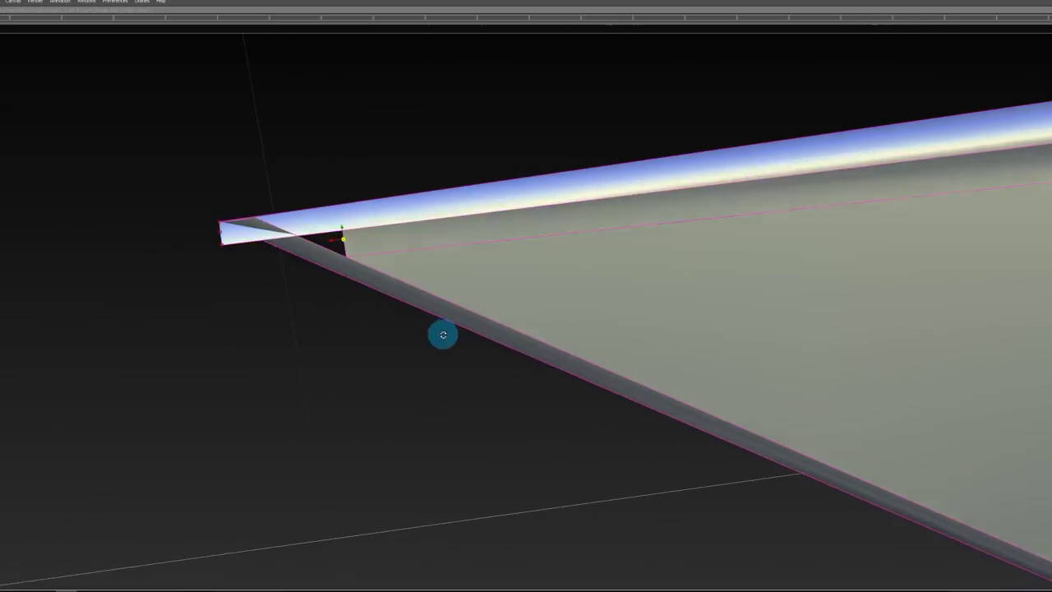
right_click_drag(442, 333, 414, 312, "alt+shift")
left_click_drag(761, 239, 771, 448, "alt+shift")
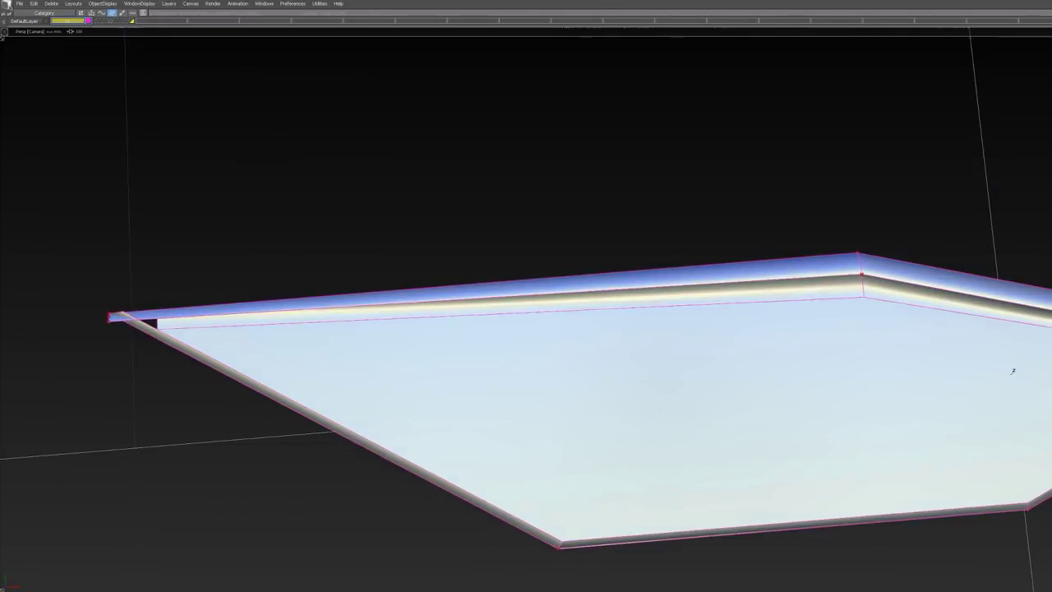
Step: Check the whole blade and its handle junction in the top view and save the model
key("F5")
right_click_drag(492, 259, 624, 295, "alt+shift")
middle_click_drag(519, 276, 310, 277, "alt+shift")
right_click_drag(310, 277, 148, 275, "alt+shift")
middle_click_drag(684, 278, 503, 278, "alt+shift")
right_click_drag(504, 265, 493, 264, "alt+shift")
middle_click_drag(855, 265, 761, 222, "alt+shift")
right_click_drag(761, 222, 715, 217, "alt+shift")
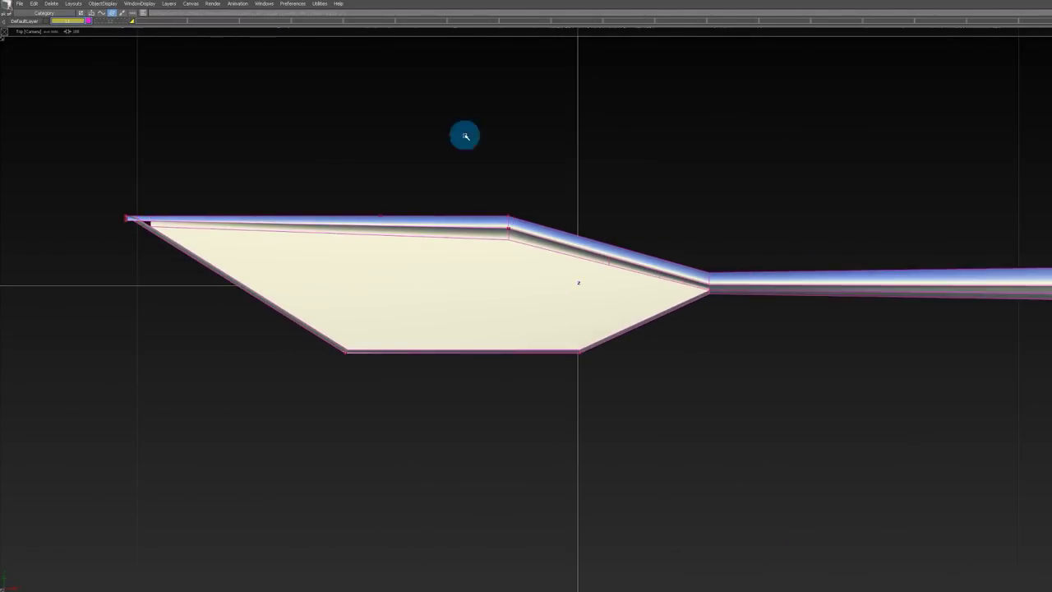
left_click(20, 5)
left_click(43, 56)
Step: Inspect the highlights along the blade edges, corners and handle from several angles
right_click_drag(714, 288, 909, 296, "alt+shift")
left_click_drag(854, 286, 793, 326, "alt+shift")
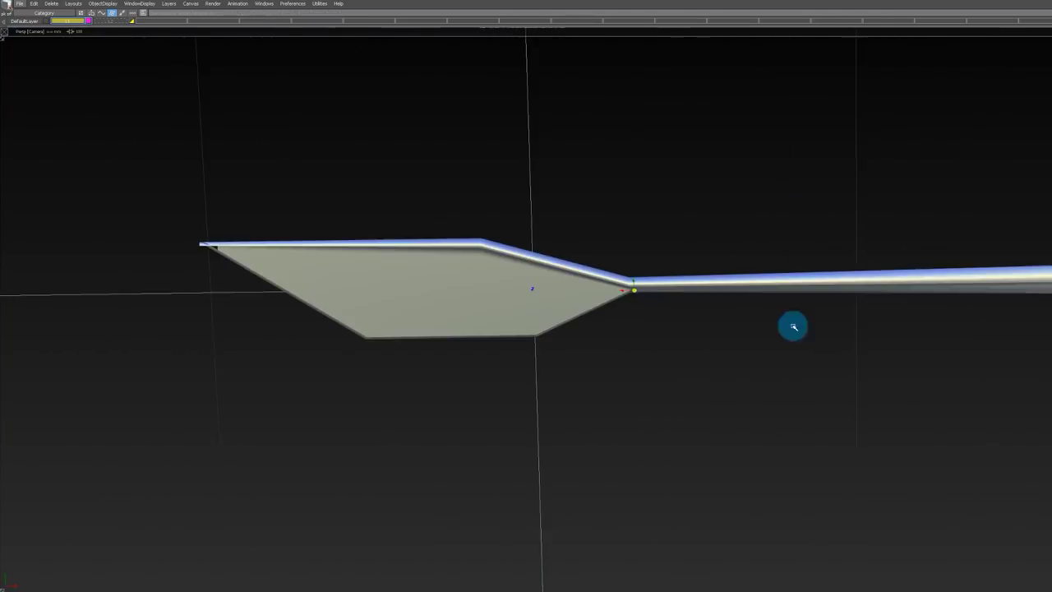
left_click(1050, 246, "alt+shift")
right_click_drag(609, 178, 671, 175, "alt+shift")
middle_click_drag(672, 175, 714, 140, "alt+shift")
right_click_drag(713, 139, 591, 246, "alt+shift")
middle_click_drag(591, 247, 632, 214, "alt+shift")
right_click_drag(632, 213, 329, 271, "alt+shift")
middle_click_drag(329, 271, 528, 263, "alt+shift")
right_click_drag(529, 263, 888, 263, "alt+shift")
mouse_move(887, 263)
middle_mouse_down("alt+shift")
mouse_move(803, 291)
mouse_move(577, 233)
middle_mouse_up("alt+shift")
right_click_drag(578, 233, 740, 346, "alt+shift")
mouse_move(746, 417)
left_mouse_down("ctrl+shift")
mouse_move(755, 308)
mouse_move(732, 286)
mouse_move(813, 93)
mouse_move(835, 205)
mouse_move(890, 242)
left_mouse_up("ctrl+shift")
left_click(885, 293)
right_click_drag(886, 294, 870, 311, "alt+shift")
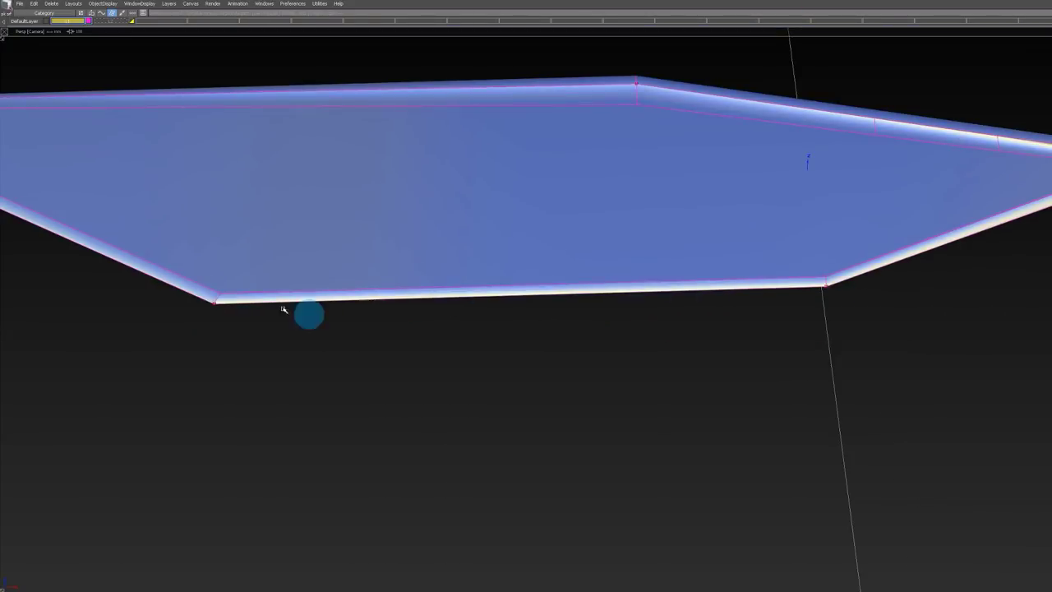
mouse_move(283, 310)
left_mouse_down("alt+shift")
mouse_move(254, 28)
mouse_move(235, 312)
left_mouse_up("alt+shift")
middle_click_drag(101, 129, 457, 153, "alt+shift")
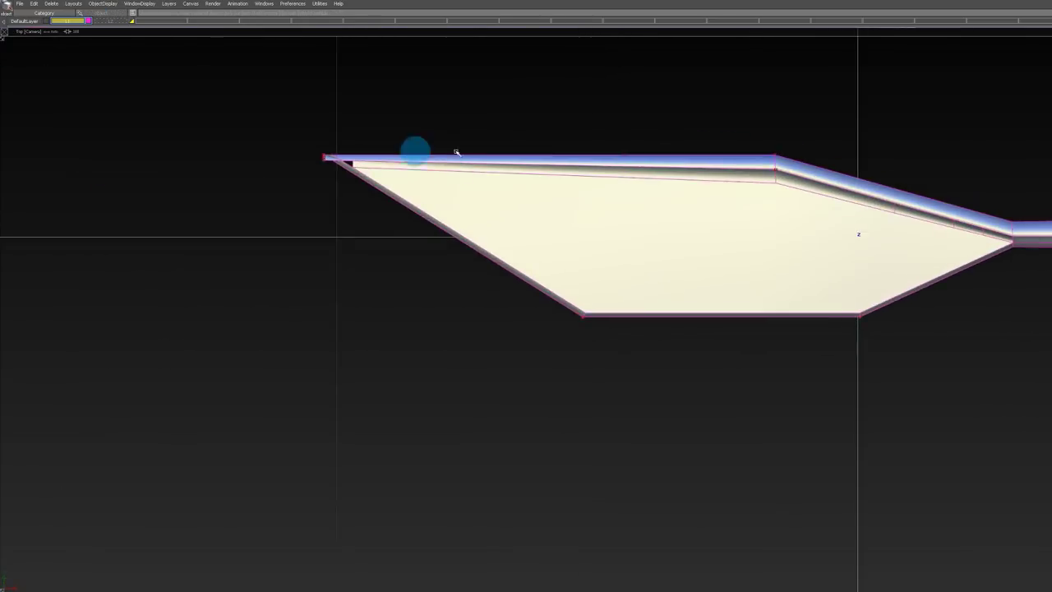
Step: Shorten the sloped lower edge surface and the handle's lower side surface back from their shared corner
right_click_drag(457, 153, 592, 279, "alt+shift")
middle_click_drag(915, 175, 606, 121, "alt+shift")
right_click_drag(613, 287, 716, 281, "alt+shift")
left_click(742, 297)
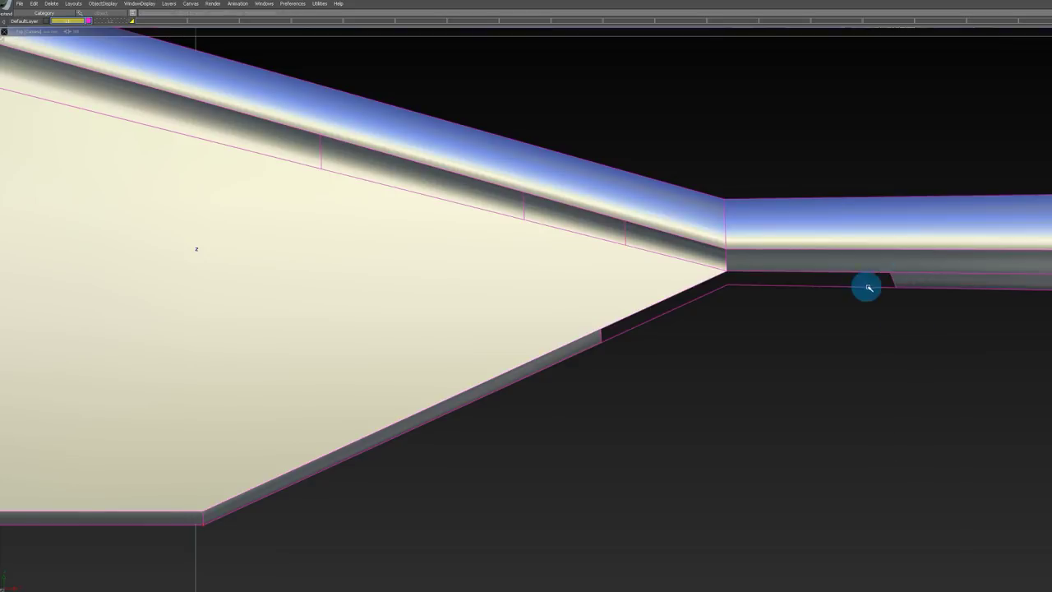
Step: Isolate the two shortened surfaces at the handle and bridge their gap with two blend curves
left_click(602, 338)
key("alt+h")
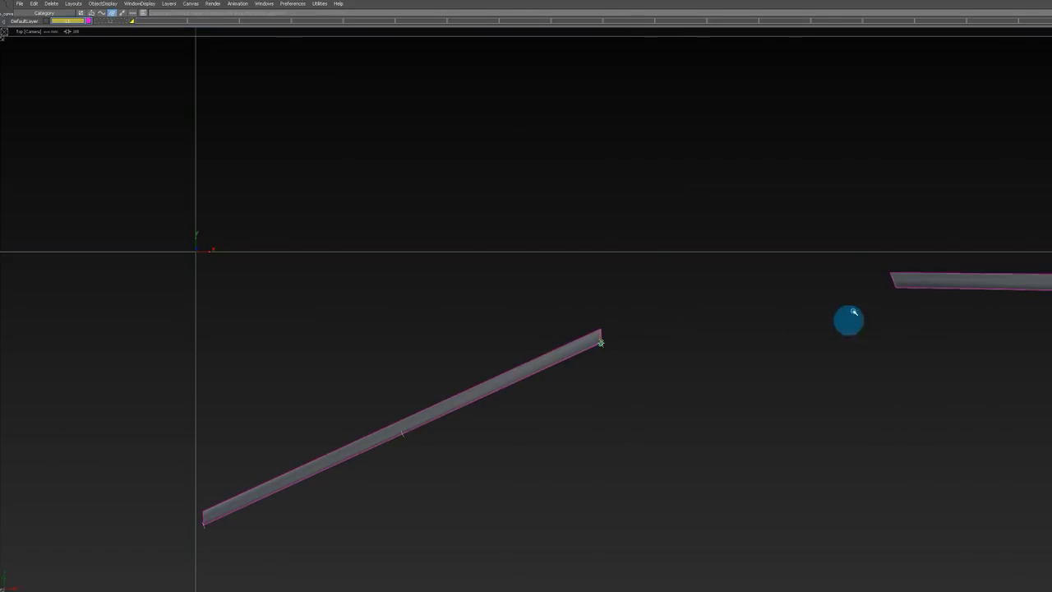
right_click_drag(826, 247, 859, 250, "alt+shift")
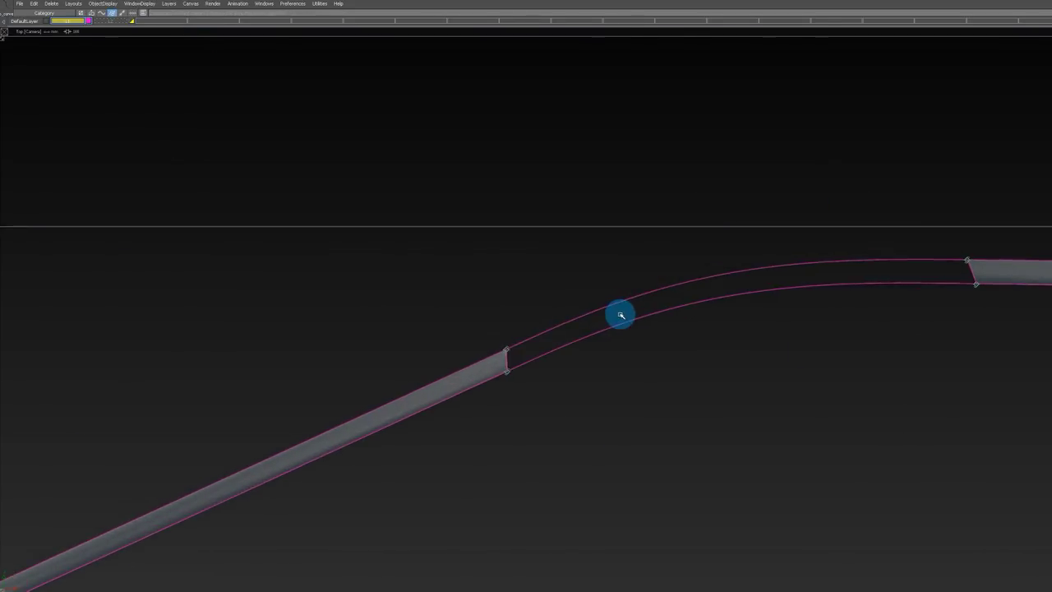
Step: Adjust the handle gap so its ends run squarely across the edge strips, keeping the two blend curves isolated with them
key("alt+v")
right_click_drag(619, 315, 587, 318, "alt+shift")
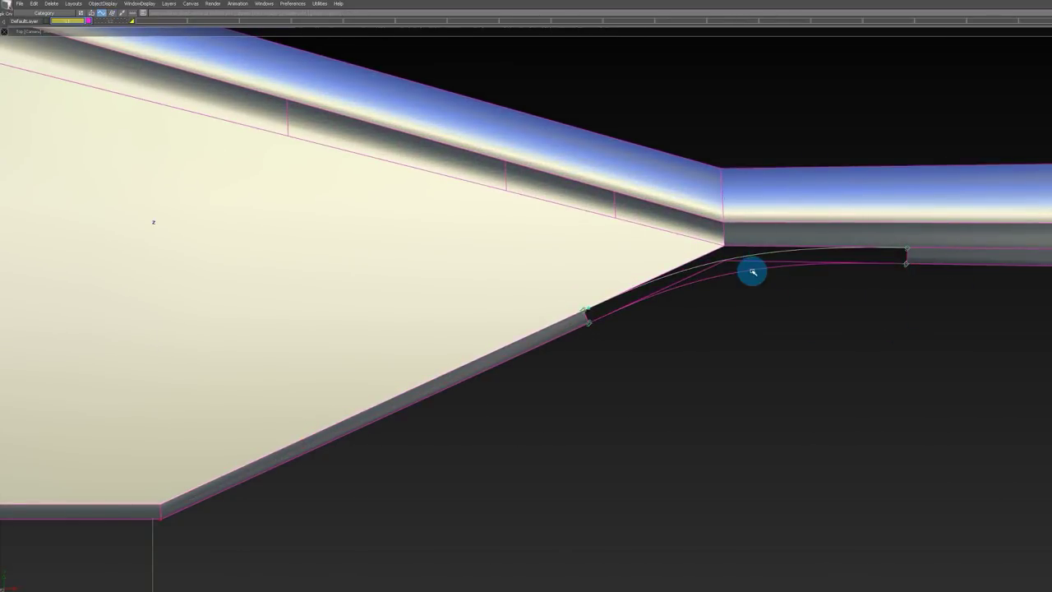
left_click(561, 322)
key("alt+h")
left_click(509, 347)
left_click(916, 255)
right_click_drag(756, 287, 617, 331, "alt+shift")
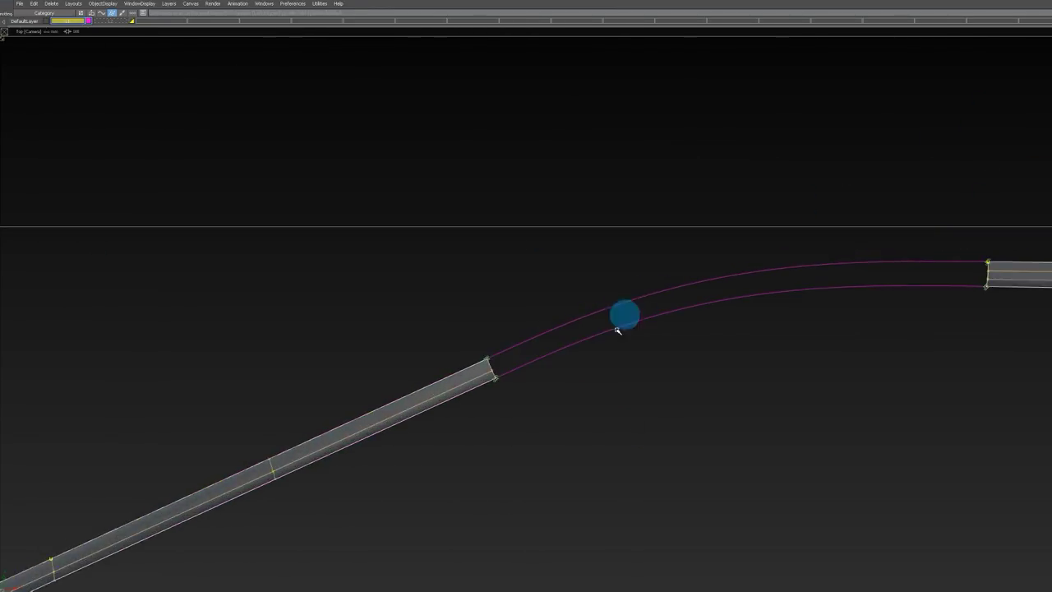
Step: Build a Square surface across the handle gap with adjusted explicit degrees and G2 Curvature continuity at the blade-edge end
left_click(496, 374)
left_click(962, 286)
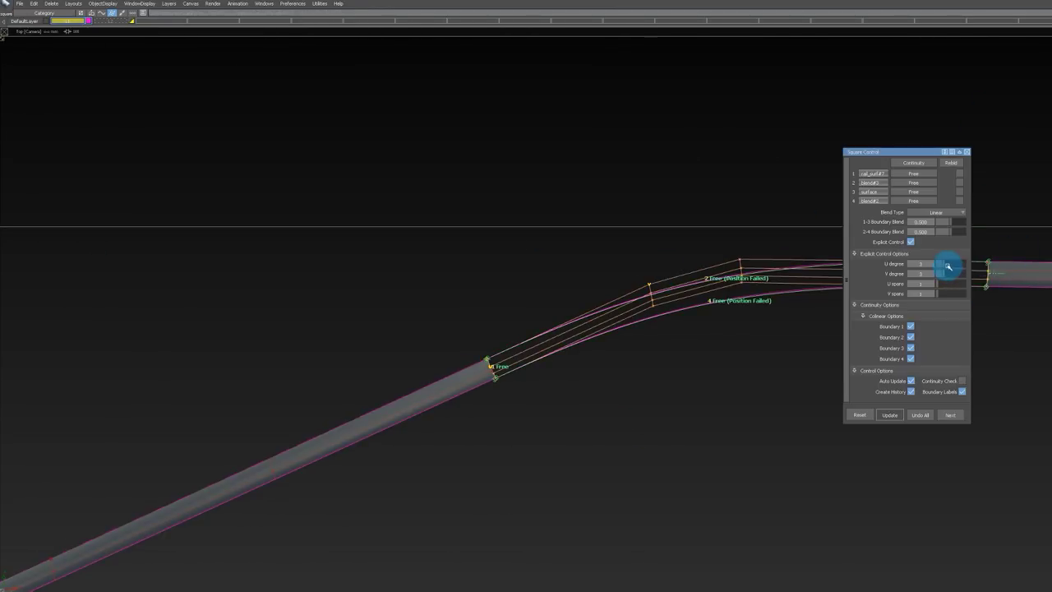
left_click(947, 265)
left_click(947, 273)
left_click(944, 264)
left_click_drag(925, 152, 1051, 152)
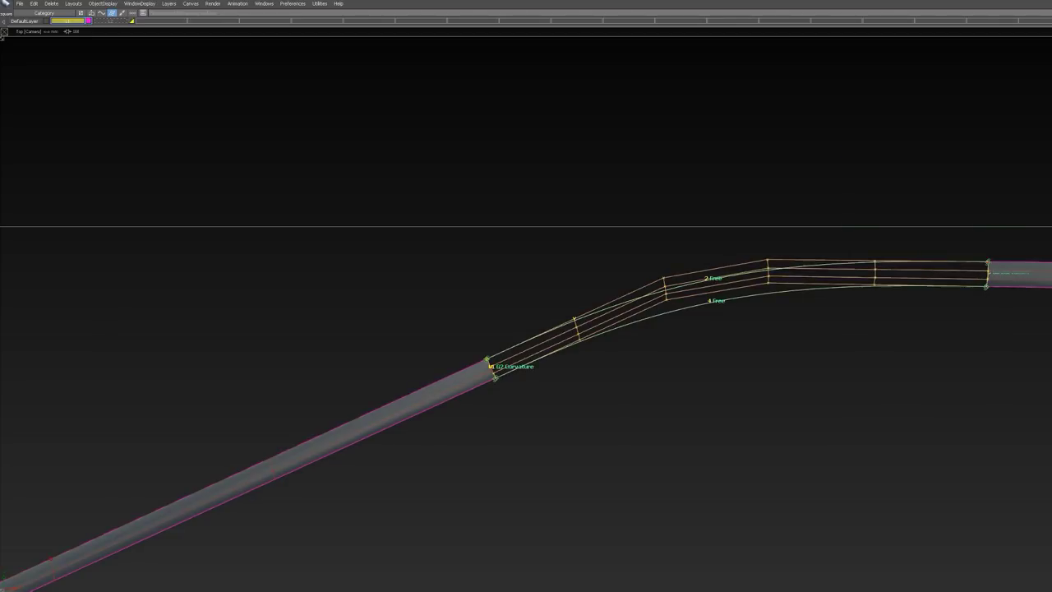
left_click(887, 185)
left_click(857, 282)
Step: Shorten the straight lower edge surface back from its corner with the sloped handle-side edge
mouse_move(910, 225)
right_mouse_down("alt+shift")
mouse_move(880, 255)
mouse_move(815, 277)
mouse_move(748, 354)
mouse_move(637, 386)
right_mouse_up("alt+shift")
key("alt+h")
middle_click_drag(637, 387, 732, 383, "alt+shift")
left_click_drag(770, 251, 909, 448)
right_click_drag(782, 380, 762, 416, "alt+shift")
right_click_drag(692, 359, 715, 378, "alt+shift")
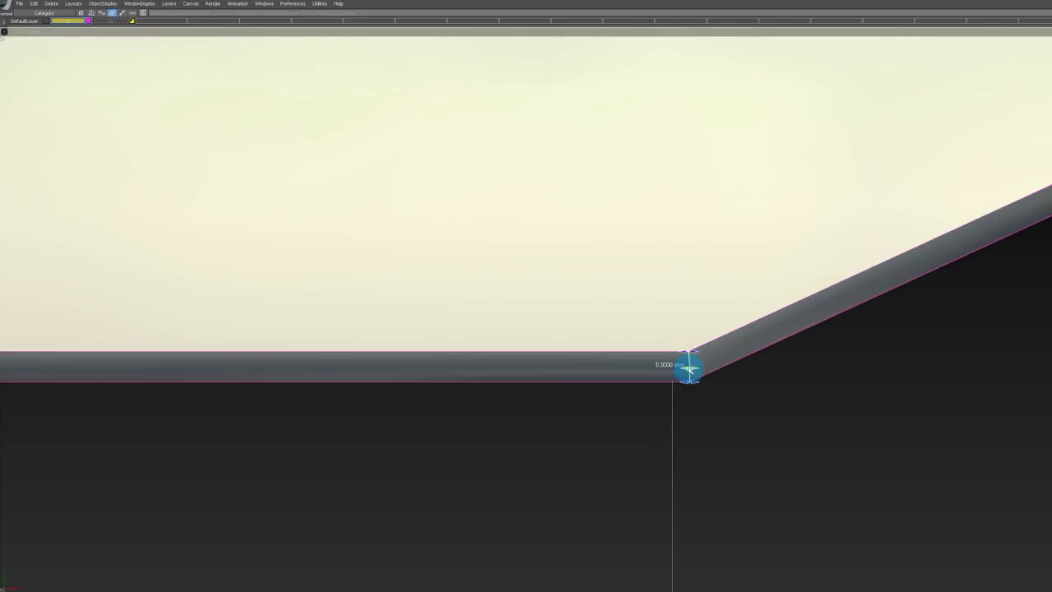
left_click_drag(689, 369, 378, 369)
right_click_drag(855, 359, 644, 384, "alt+shift")
middle_click_drag(644, 384, 591, 410, "alt+shift")
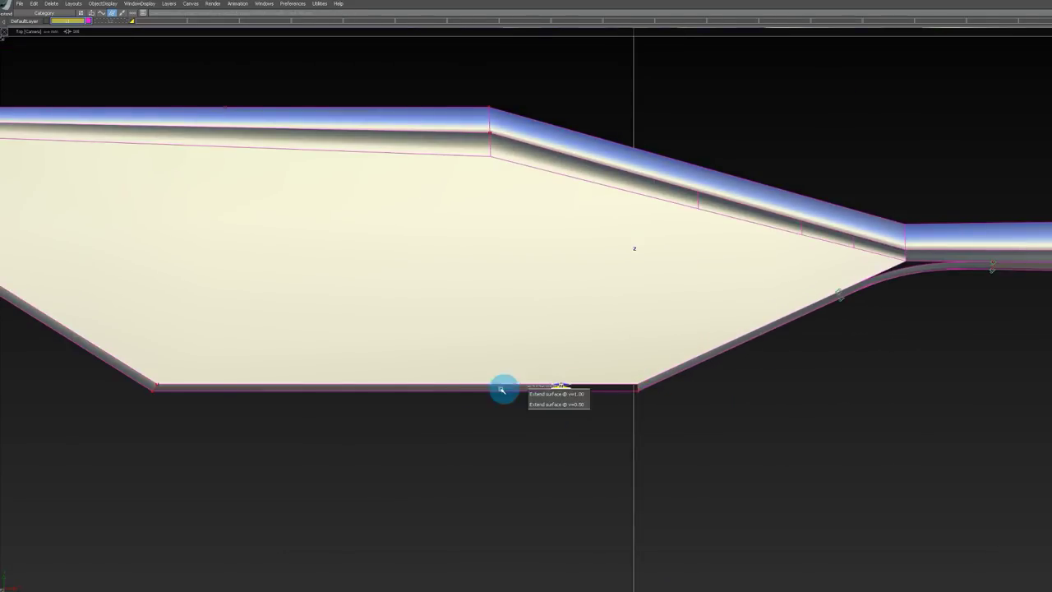
right_click_drag(512, 413, 592, 393, "alt+shift")
left_click_drag(521, 389, 380, 390)
Step: Shorten the sloped handle-side edge surface back from the same lower corner to open a gap for rounding
right_click_drag(764, 400, 699, 395, "alt+shift")
mouse_move(672, 374)
left_mouse_down()
mouse_move(781, 386)
mouse_move(854, 376)
left_mouse_up()
right_click_drag(809, 297, 775, 238, "alt+shift")
Step: Create a new layer, assign the handle-corner blend curves to it, and make DefaultLayer the active layer
left_click(168, 4)
left_click(172, 14)
right_click_drag(526, 189, 409, 174, "alt+shift")
left_click_drag(409, 174, 1051, 555)
left_click(156, 20)
left_click(156, 32)
left_click(25, 21)
right_click_drag(587, 249, 530, 362, "alt+shift")
Step: Isolate the straight and sloped edge surfaces and create two blend curves across the lower corner gap
left_click(527, 386)
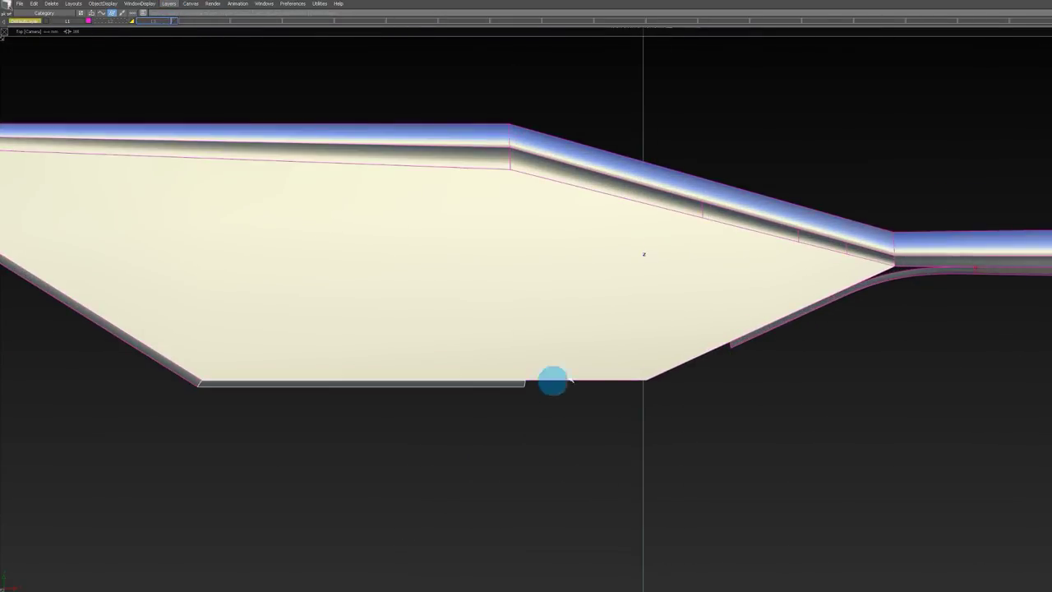
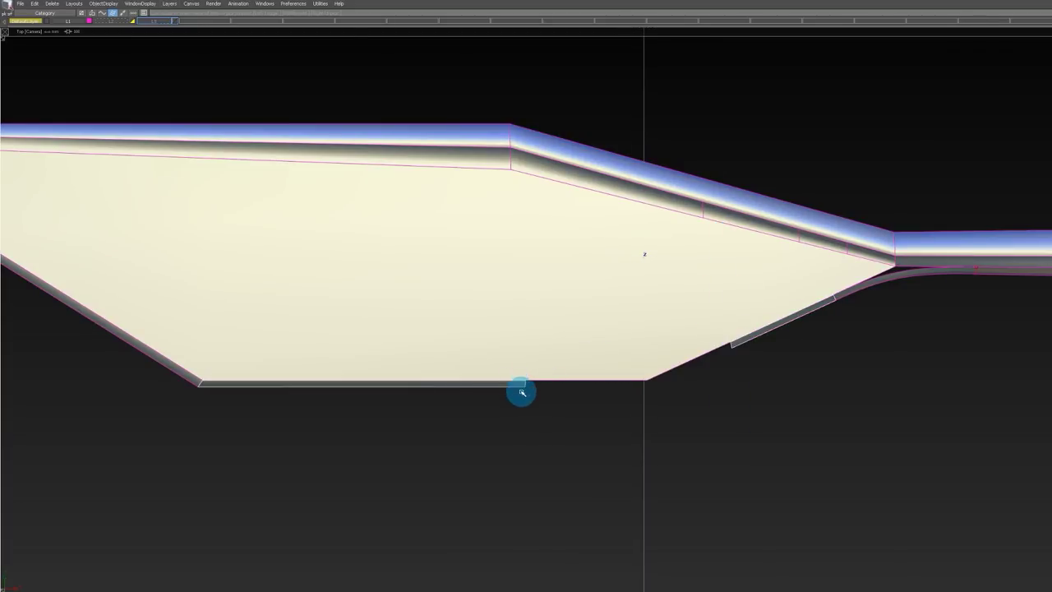
key("alt+h")
left_click(732, 346)
right_click_drag(731, 345, 711, 416, "alt+shift")
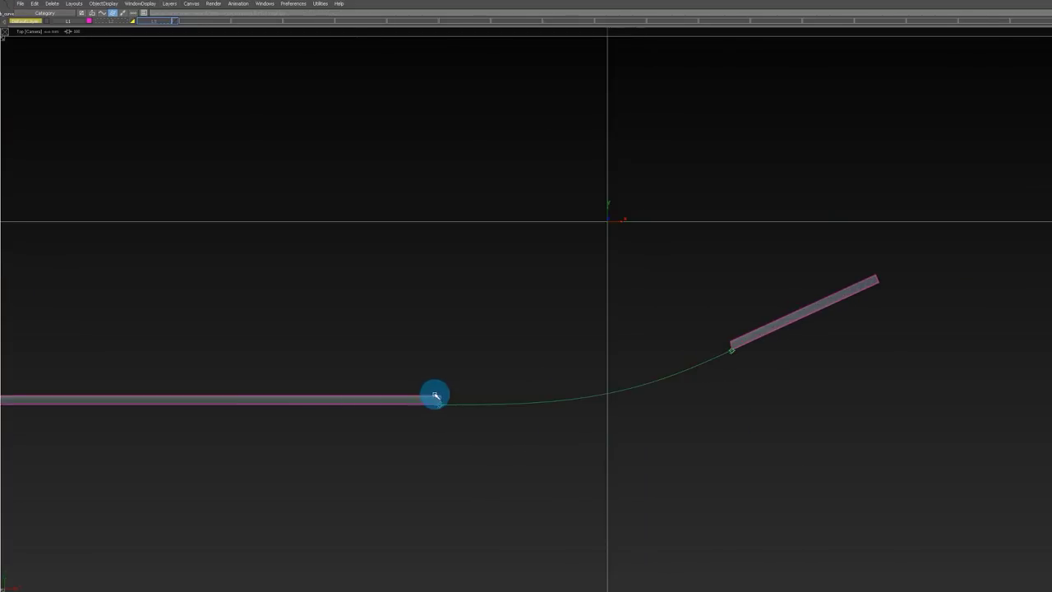
left_click(731, 342)
right_click_drag(729, 343, 555, 394, "alt+shift")
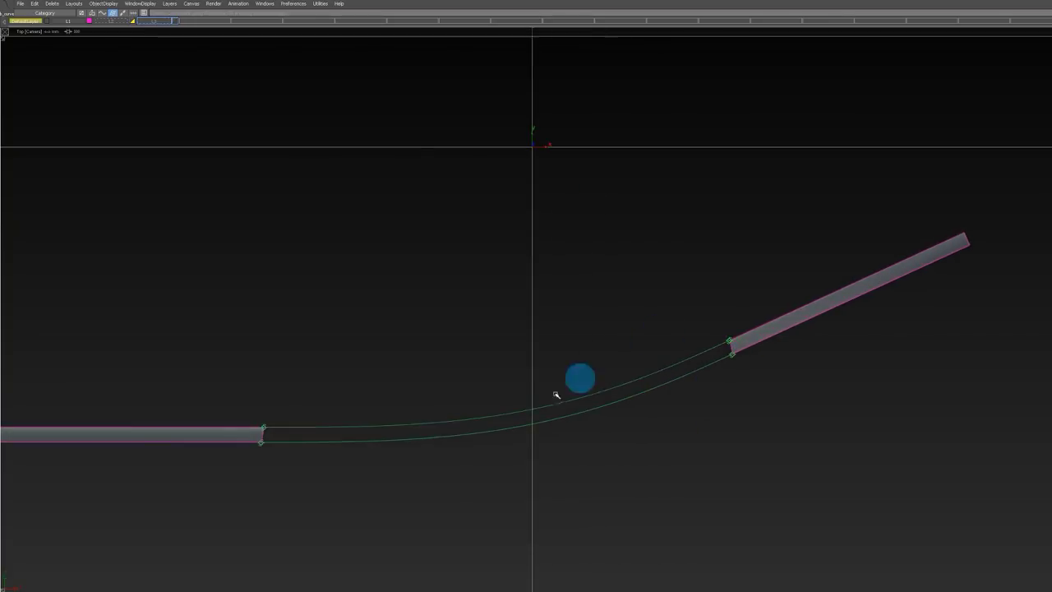
Step: Build a Square surface between the lower corner's blend curves and surface ends, and redisplay the whole model
left_click(720, 354)
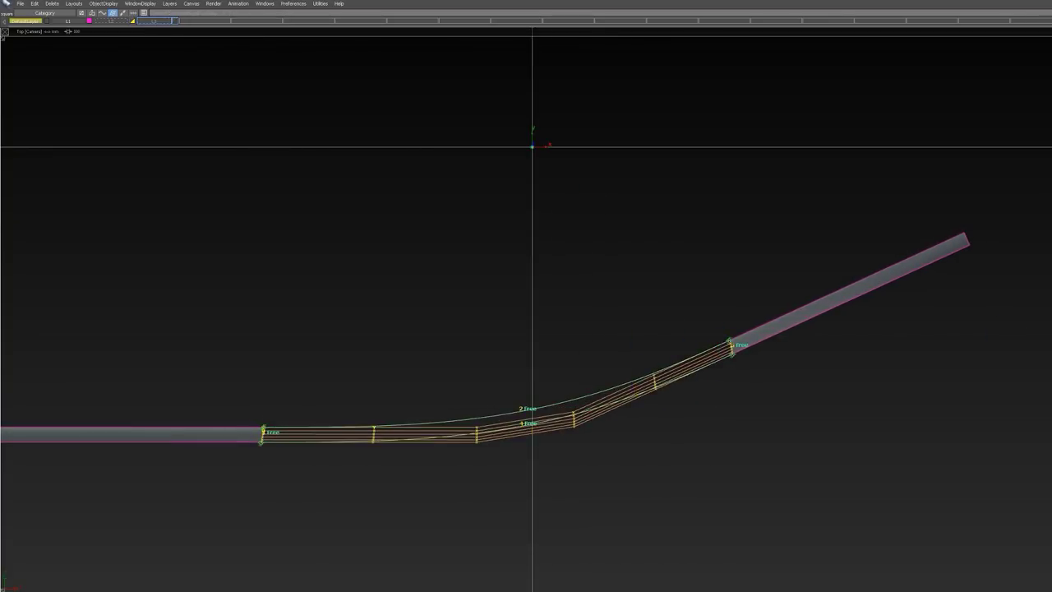
left_click_drag(655, 233, 733, 431)
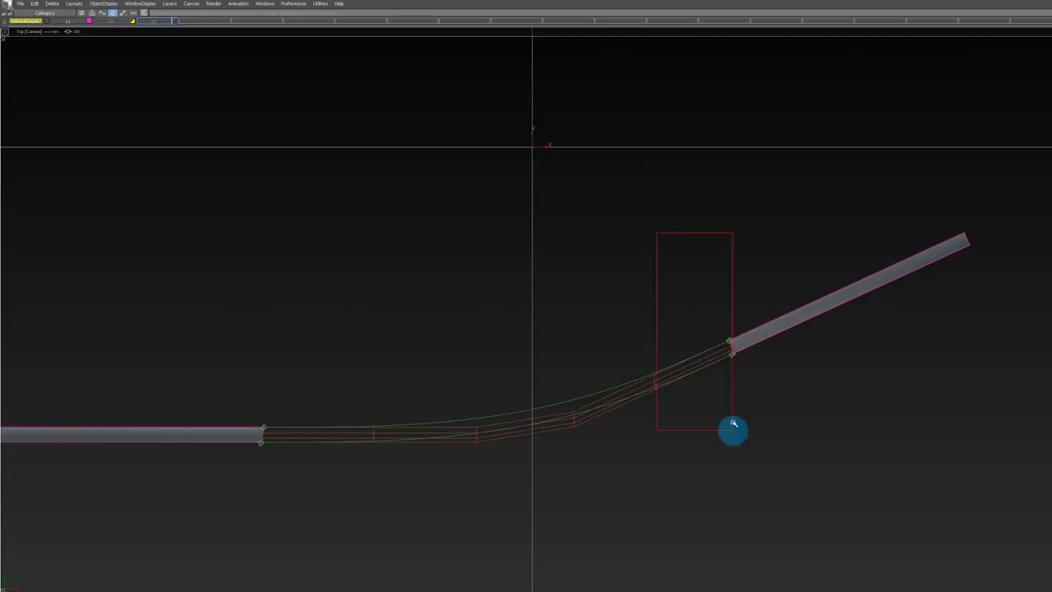
mouse_move(733, 431)
right_mouse_down("ctrl+shift")
mouse_move(732, 286)
mouse_move(618, 374)
right_mouse_up("ctrl+shift")
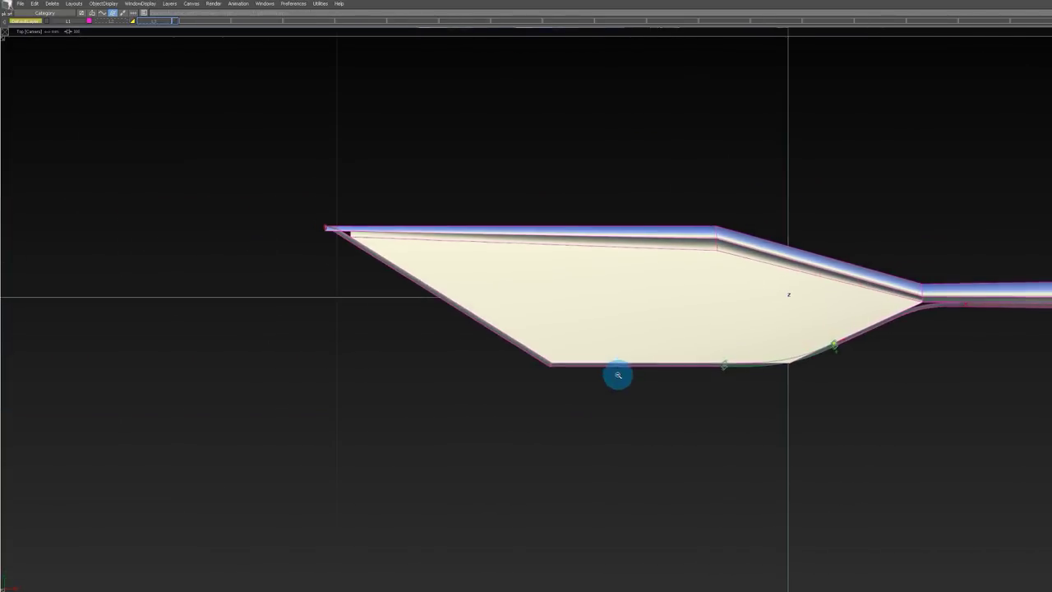
Step: Examine the rounded lower corner and the curved transition from the blade edge into the handle
right_click_drag(724, 366, 815, 372, "alt+shift")
middle_click_drag(581, 381, 500, 387, "alt+shift")
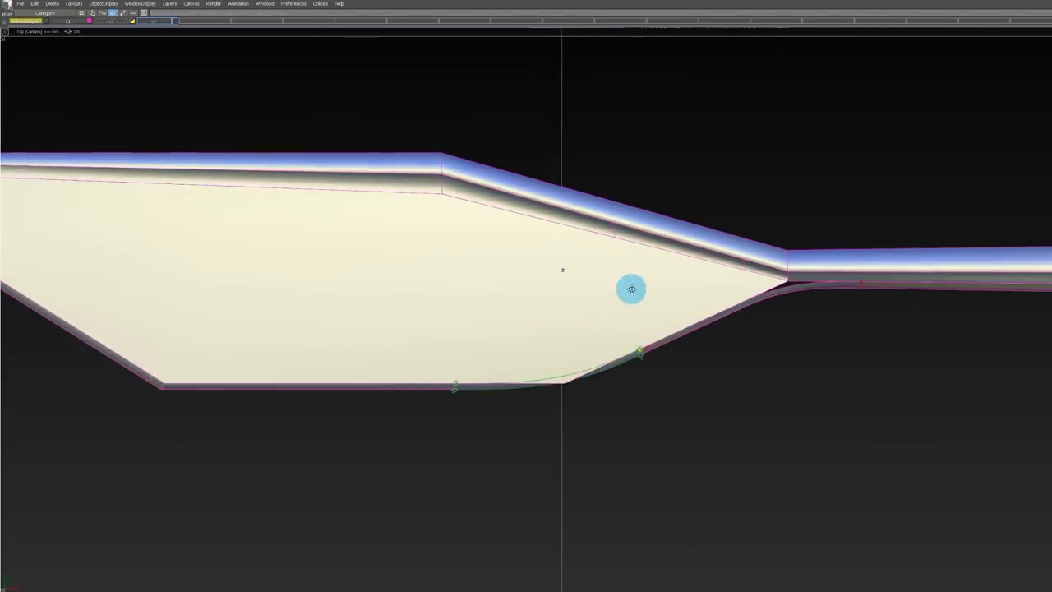
right_click_drag(632, 289, 543, 305, "alt+shift")
middle_click_drag(542, 304, 761, 315, "alt+shift")
right_click_drag(761, 315, 815, 351, "alt+shift")
middle_click_drag(815, 351, 492, 314, "alt+shift")
right_click_drag(492, 314, 852, 310, "alt+shift")
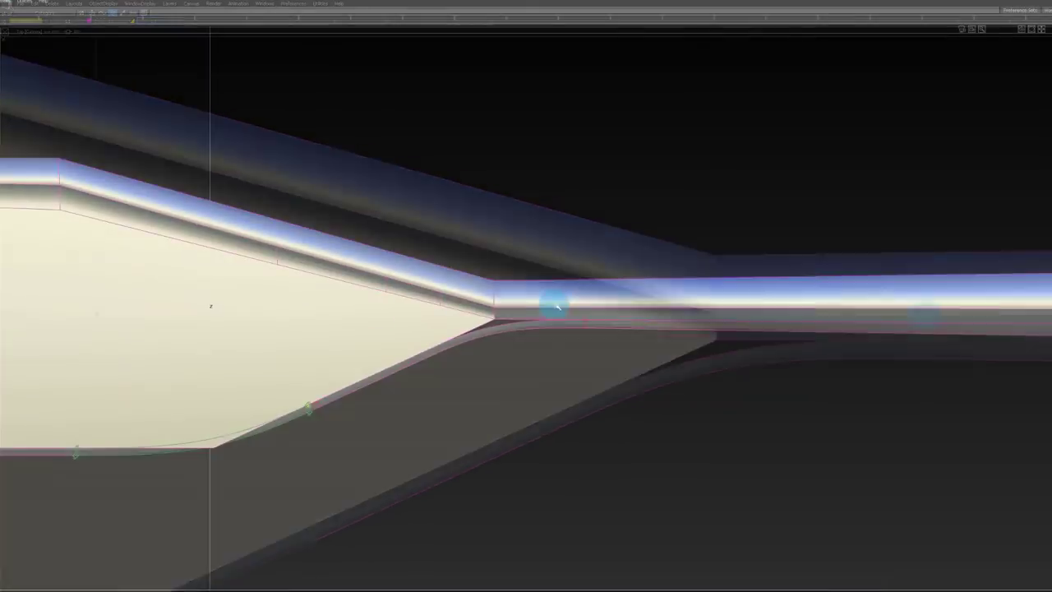
right_click_drag(551, 305, 567, 326, "alt+shift")
middle_click_drag(336, 336, 579, 298, "alt+shift")
right_click_drag(526, 304, 313, 355, "alt+shift")
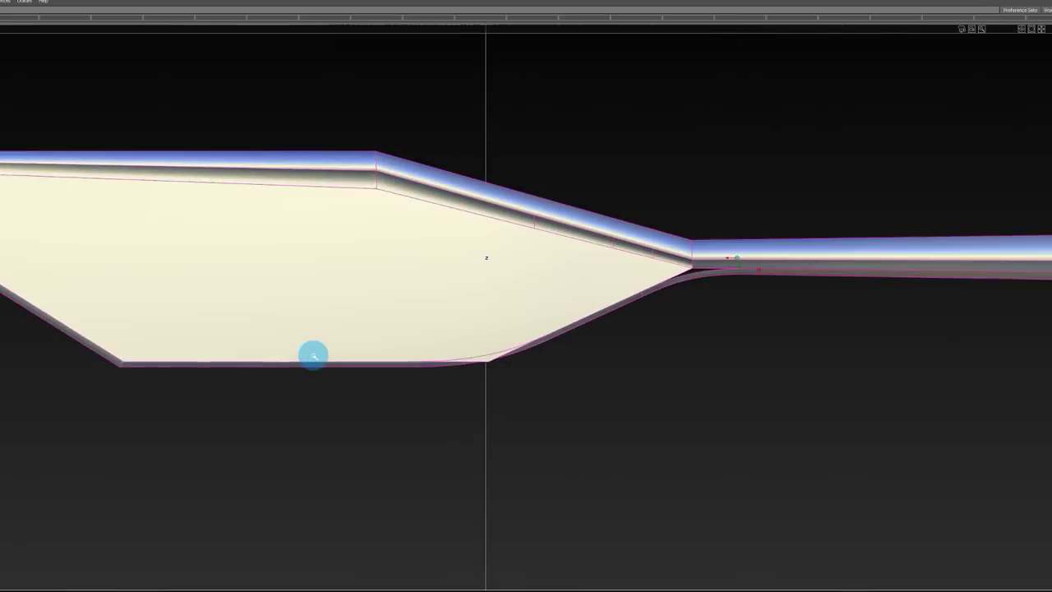
Step: Shorten the sloped tip-side edge surface and the straight lower edge surface back from their shared corner
middle_click_drag(365, 163, 475, 229, "alt+shift")
right_click_drag(236, 434, 324, 435, "alt+shift")
middle_click_drag(339, 362, 356, 329, "alt+shift")
left_click(248, 392)
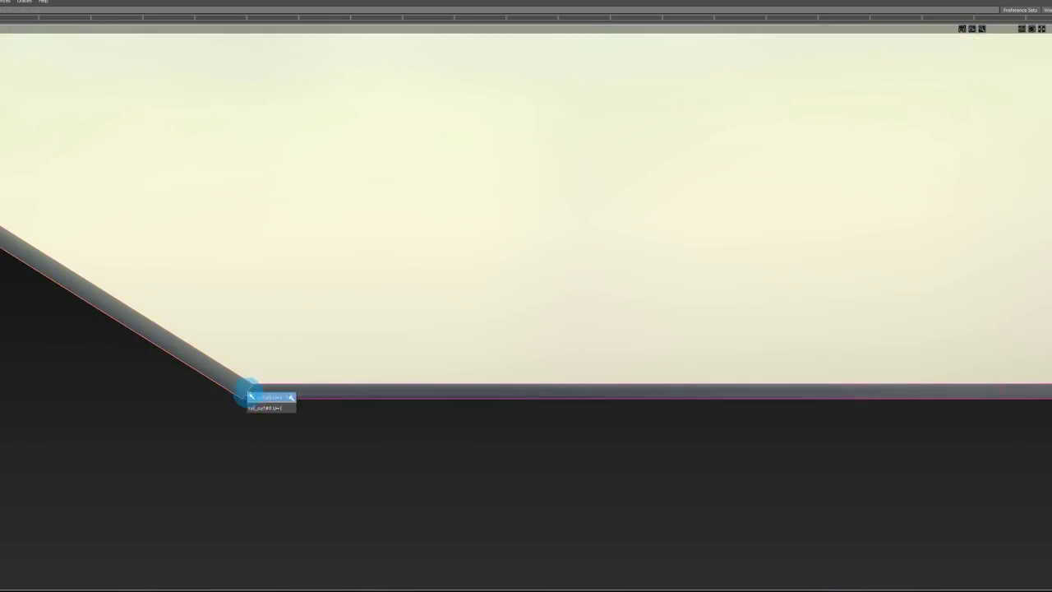
left_click(255, 399)
right_click_drag(196, 470, 109, 494, "alt+shift")
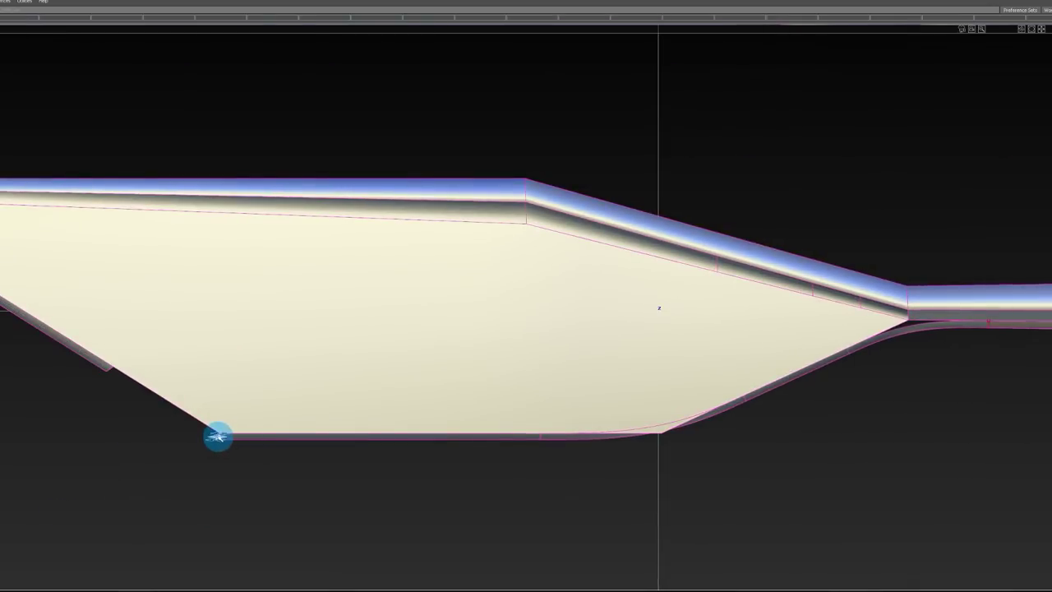
left_click_drag(218, 437, 353, 444)
Step: Create two blend curves across the tip-side lower corner gap and isolate them with the adjoining edge surfaces
mouse_move(498, 318)
right_mouse_down("alt+shift")
mouse_move(222, 387)
mouse_move(493, 386)
right_mouse_up("alt+shift")
left_click_drag(122, 446, 122, 340, "ctrl+shift")
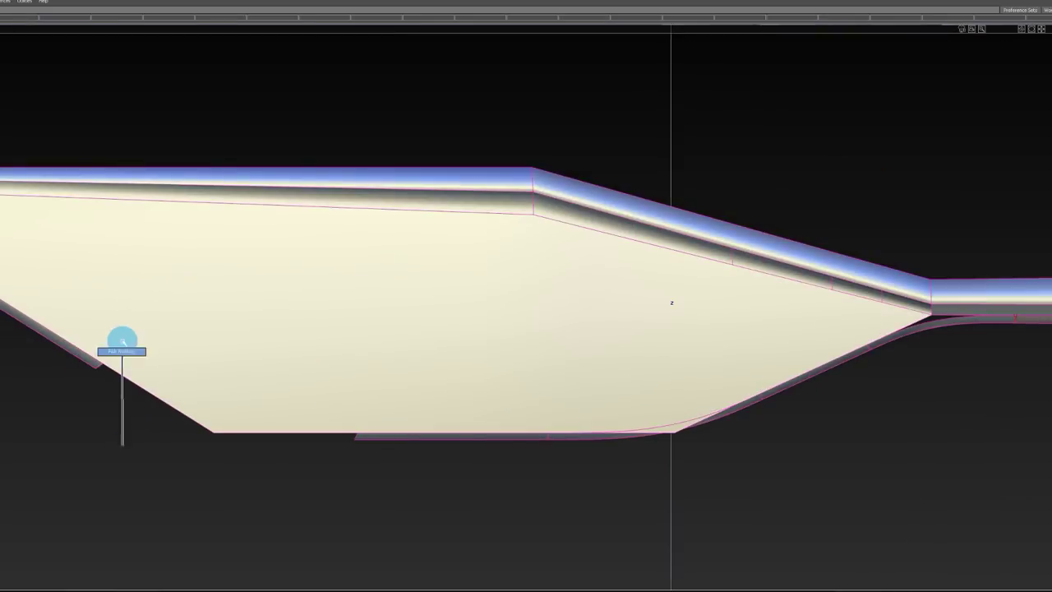
left_click(84, 362)
left_click(371, 443)
left_click_drag(354, 437, 360, 438)
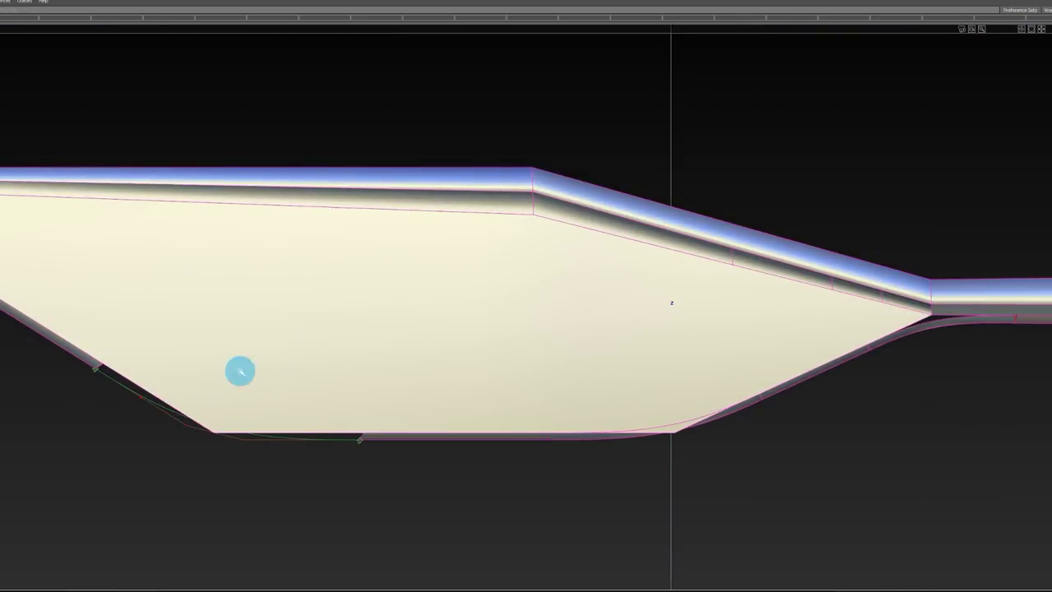
left_click(432, 438)
left_click_drag(296, 271, 329, 383, "ctrl+shift")
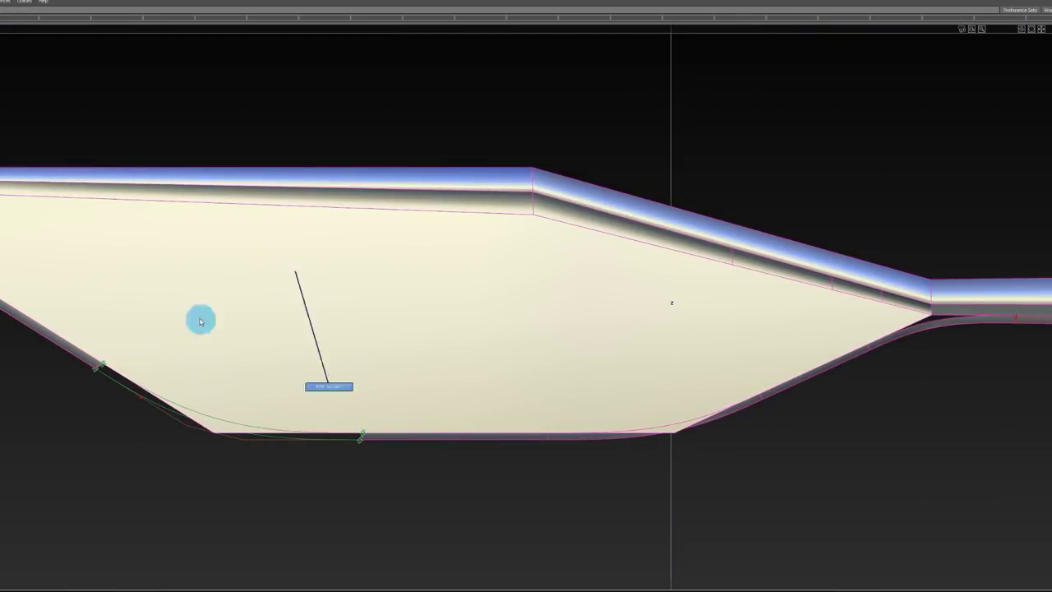
left_click(55, 345)
right_click_drag(146, 378, 418, 407, "alt+shift")
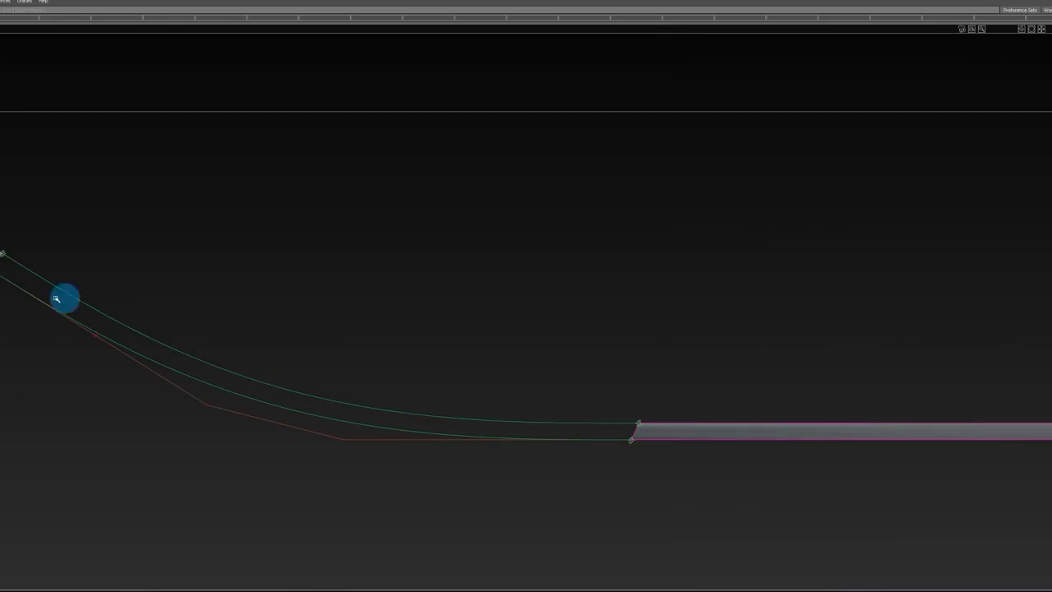
Step: Build a Square surface across the tip-side corner with boundaries 1 and 3 set to G2 Curvature
left_click(3, 265)
left_click(247, 396)
left_click(259, 376)
left_click_drag(652, 422, 652, 393, "ctrl+shift")
left_click(932, 240)
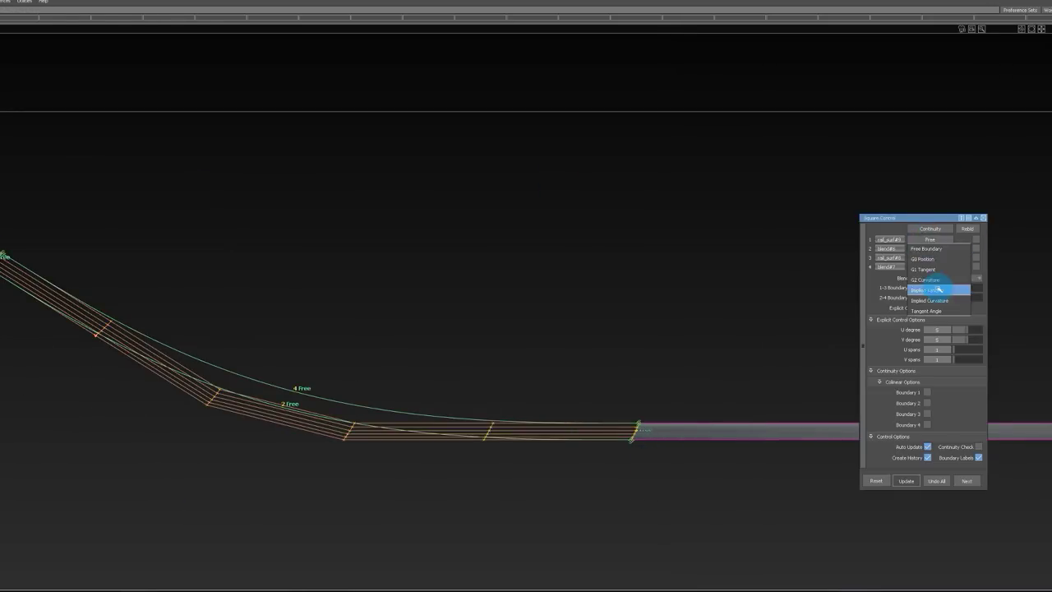
left_click(939, 282)
left_click(934, 258)
left_click(937, 299)
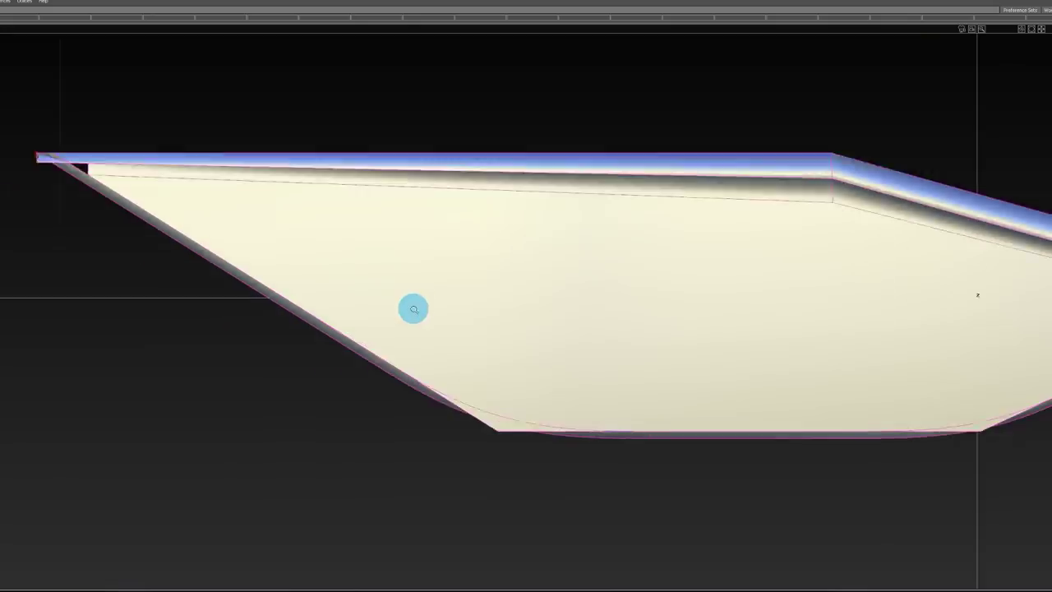
Step: Examine the rounded tip-side corner, the upper blend along the blade, and the junction with the handle
mouse_move(414, 309)
right_mouse_down("alt+shift")
mouse_move(237, 336)
mouse_move(493, 374)
right_mouse_up("alt+shift")
middle_click_drag(190, 257, 75, 266, "alt+shift")
right_click_drag(75, 265, 309, 404, "alt+shift")
right_click_drag(32, 260, 47, 263, "alt+shift")
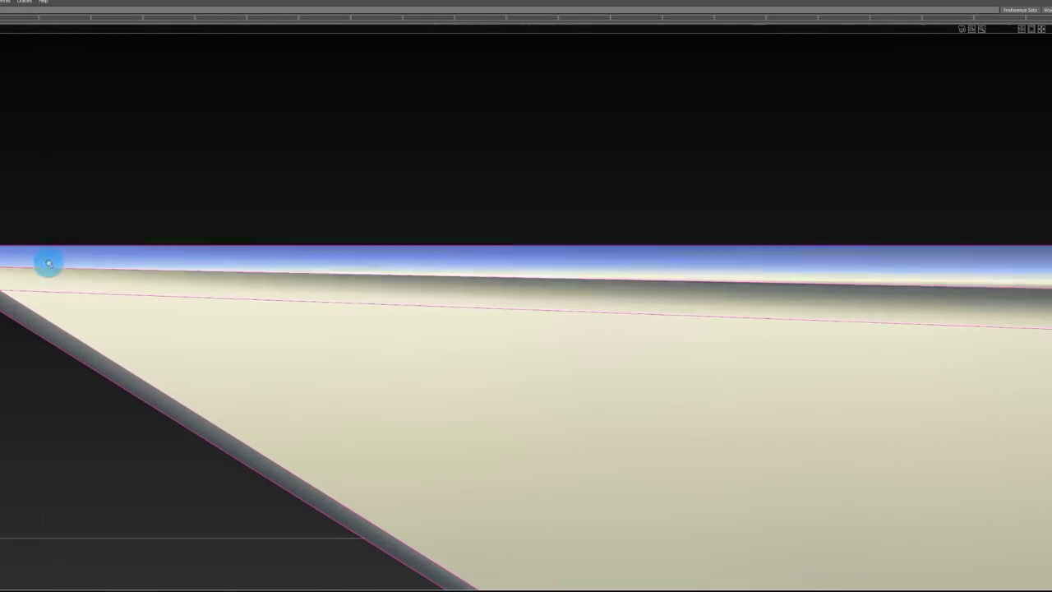
middle_click_drag(46, 263, 173, 314, "alt+shift")
right_click_drag(173, 313, 91, 311, "alt+shift")
middle_click_drag(740, 329, 270, 348, "alt+shift")
right_click_drag(271, 348, 444, 338, "alt+shift")
middle_click_drag(444, 338, 183, 255, "alt+shift")
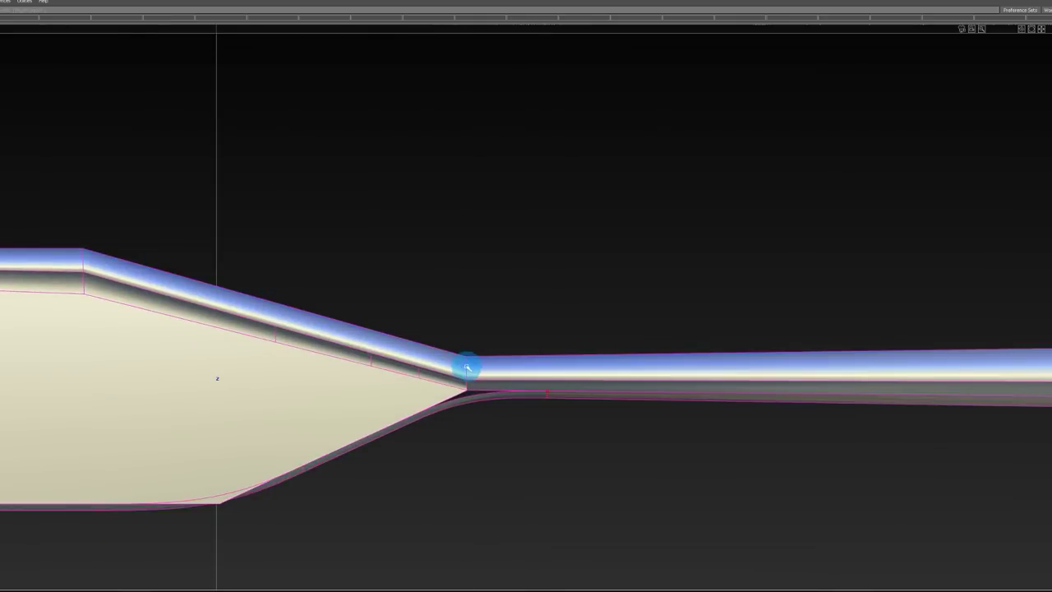
left_click(465, 367)
left_click_drag(350, 329, 258, 318)
key("ctrl+z")
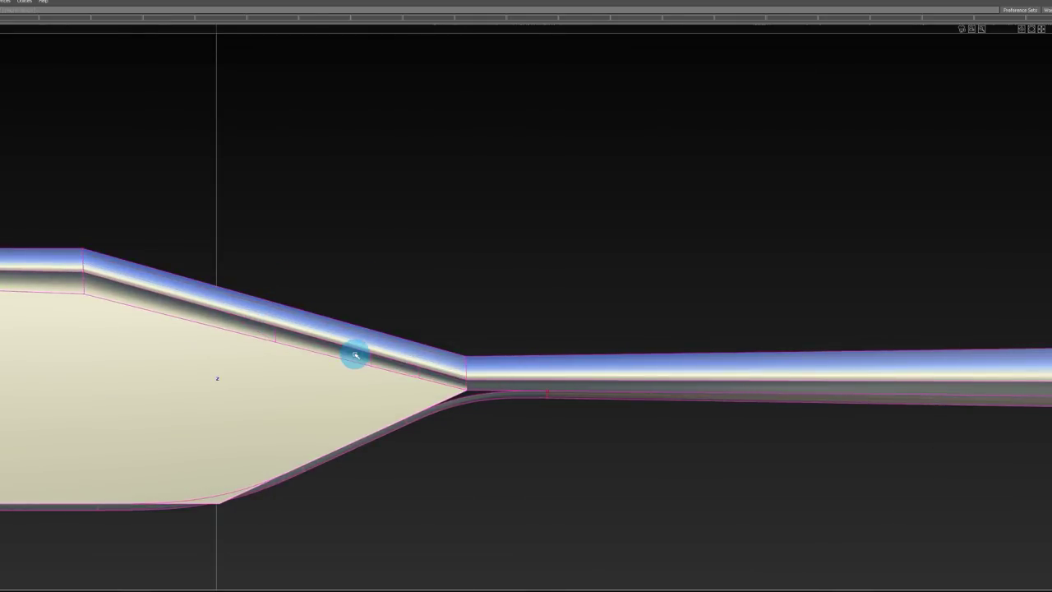
Step: Change the freeform blend strip beneath the handle-side sloped edge surface to the Single surface type
left_click(325, 353)
left_click_drag(120, 249, 123, 307)
left_click(206, 268)
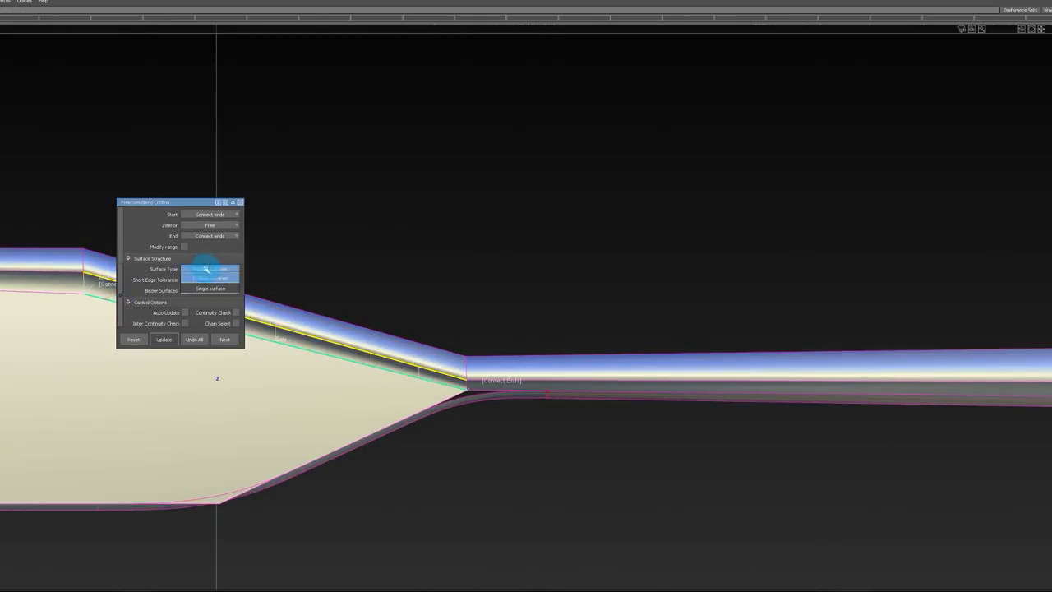
left_click(209, 289)
left_click_drag(382, 412, 394, 270, "ctrl+shift")
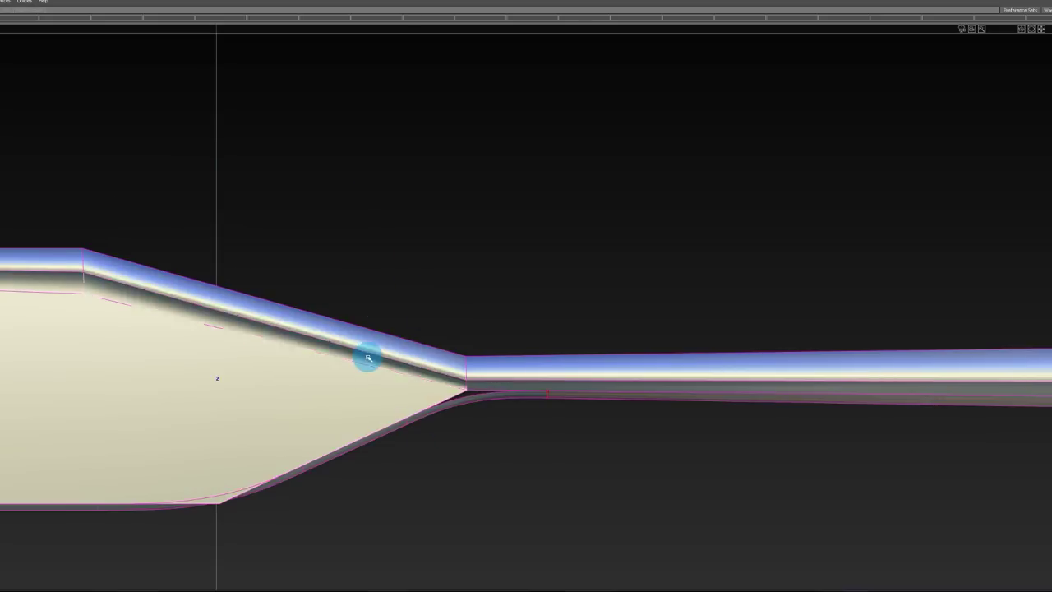
Step: Shorten the upper sloped blade surface and the handle edge surface back from their shared corner at the junction
left_click_drag(479, 328, 329, 283)
left_click_drag(478, 369, 619, 378)
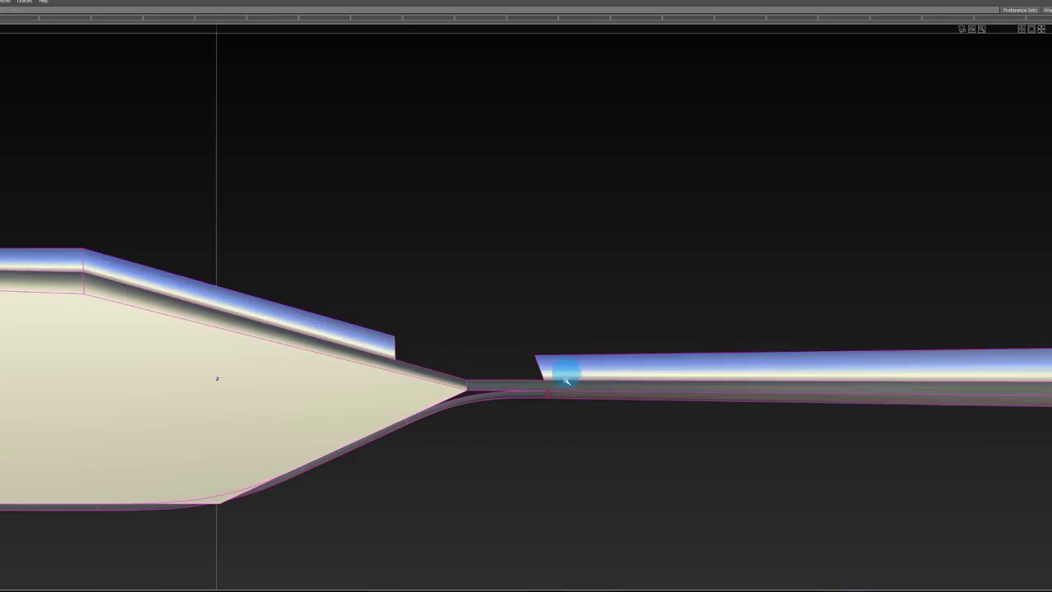
right_click_drag(566, 375, 491, 311, "alt+shift")
left_click(492, 386)
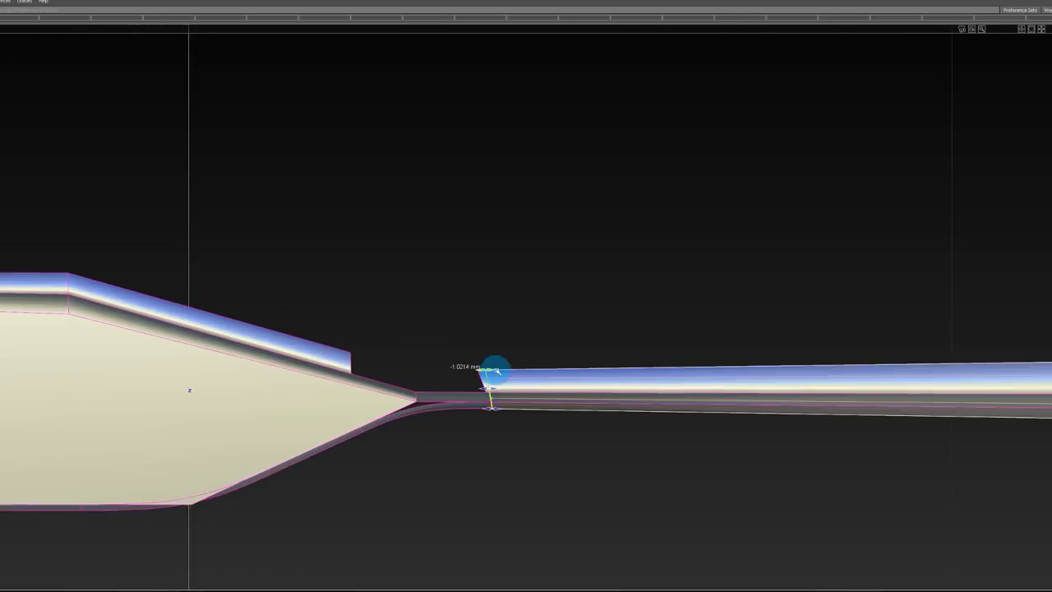
left_click_drag(496, 371, 500, 390)
left_click(322, 360)
left_click_drag(411, 418, 412, 294, "ctrl+shift")
left_click_drag(521, 446, 521, 400, "ctrl+shift")
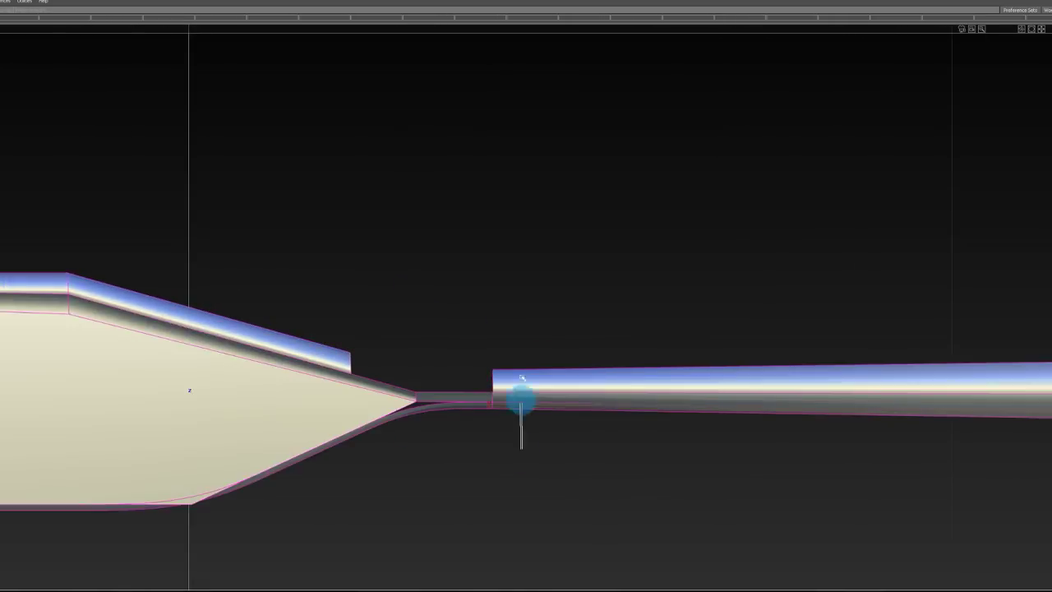
Step: Examine the boundaries of the handle edge surface and its neighbouring strips at the handle's far end
middle_click_drag(750, 526, 383, 526, "alt+shift")
left_click(390, 351)
middle_click_drag(749, 367, 540, 359, "alt+shift")
key("1")
key("1")
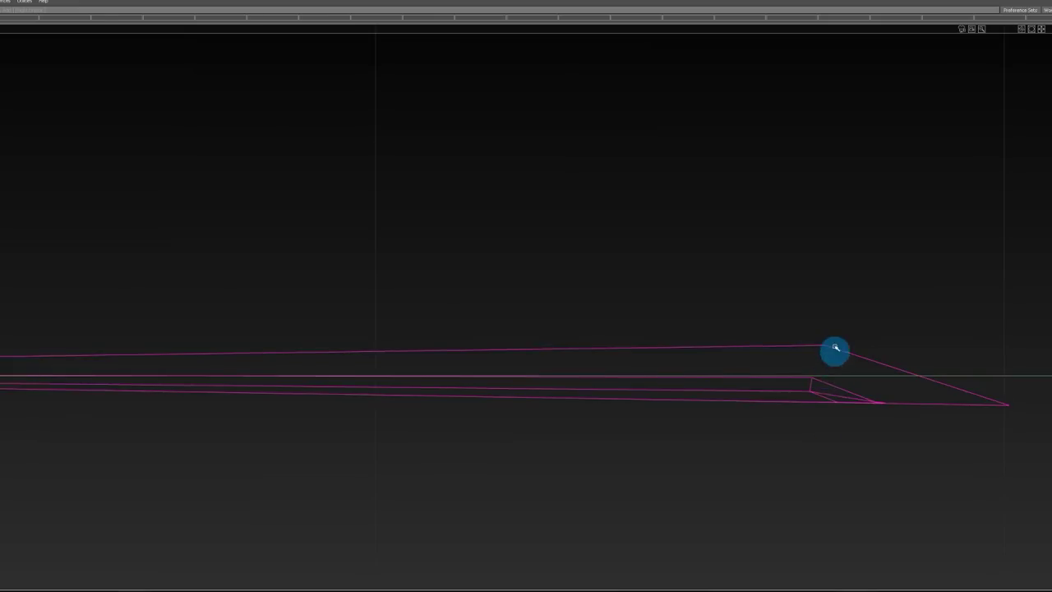
left_click(834, 350)
left_click(816, 400)
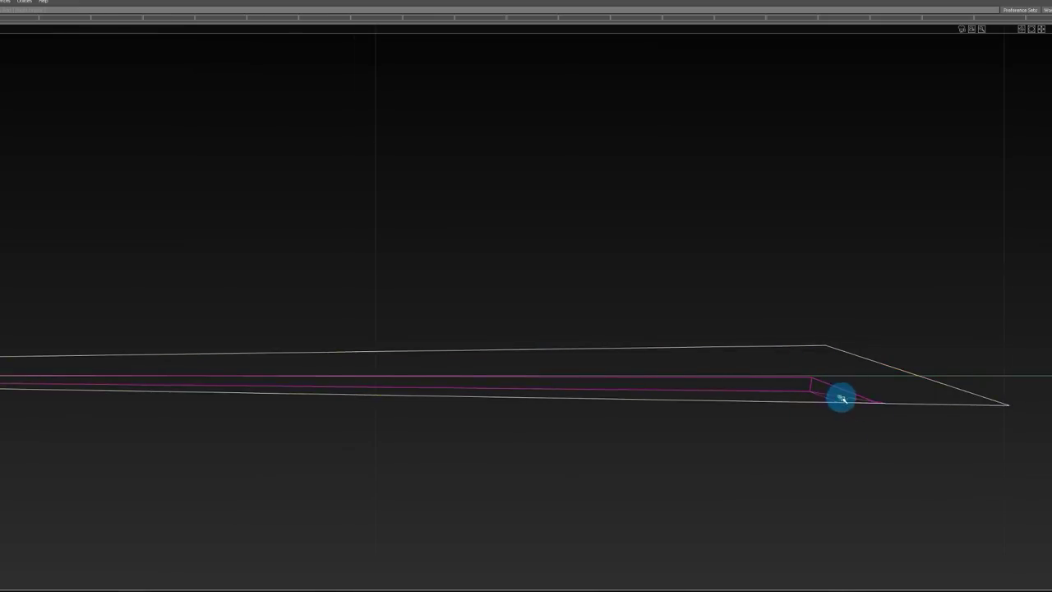
scroll(822, 400, "down", 2)
Step: Extend the full handle edge surface back toward the blade junction and view its far end in perspective
left_click_drag(722, 398, 609, 393, "ctrl+shift")
left_click(232, 376)
left_click(193, 382)
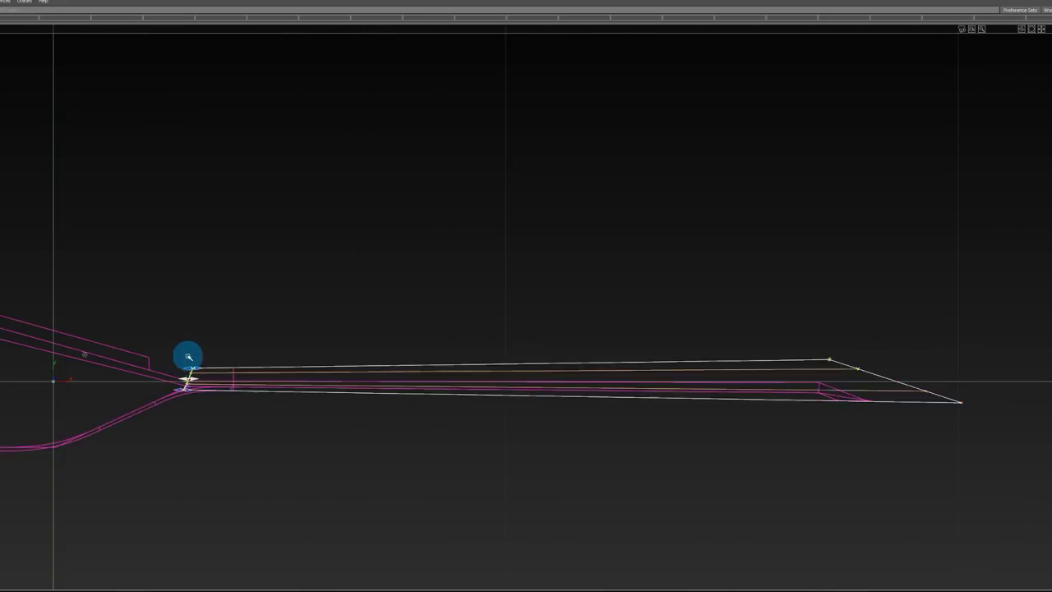
left_click_drag(188, 356, 196, 292, "ctrl+shift")
key("1")
key("1")
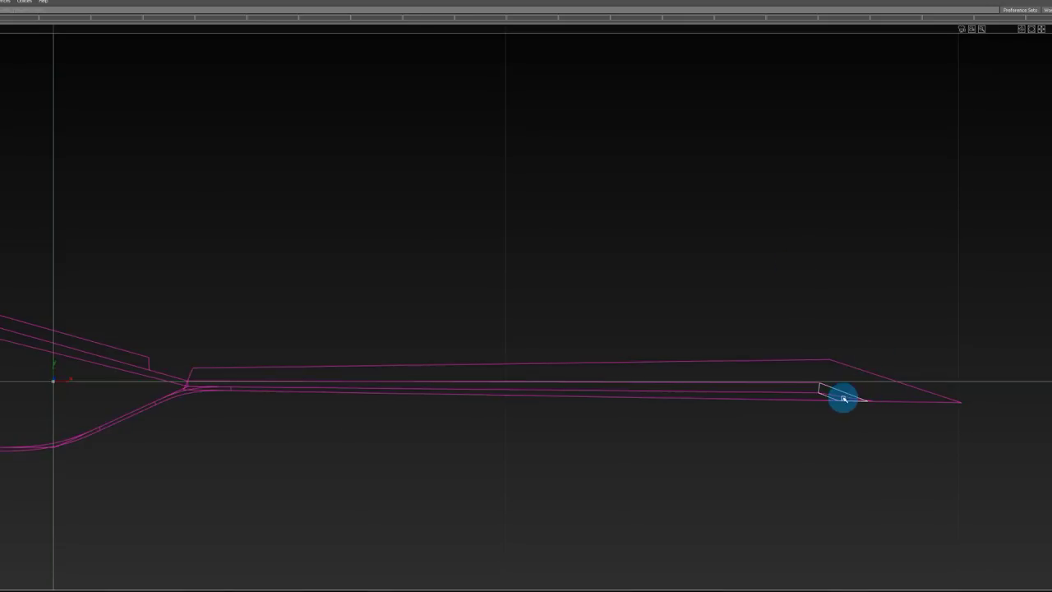
left_click_drag(842, 408, 834, 461, "alt+shift")
left_click_drag(834, 461, 816, 396, "ctrl+shift")
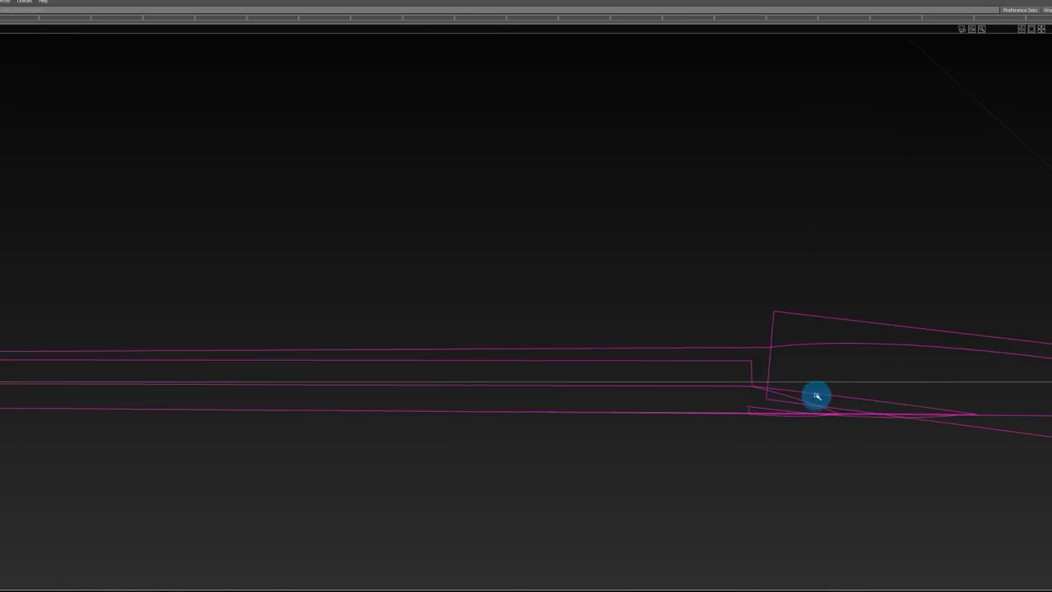
right_click_drag(766, 411, 690, 411, "alt+shift")
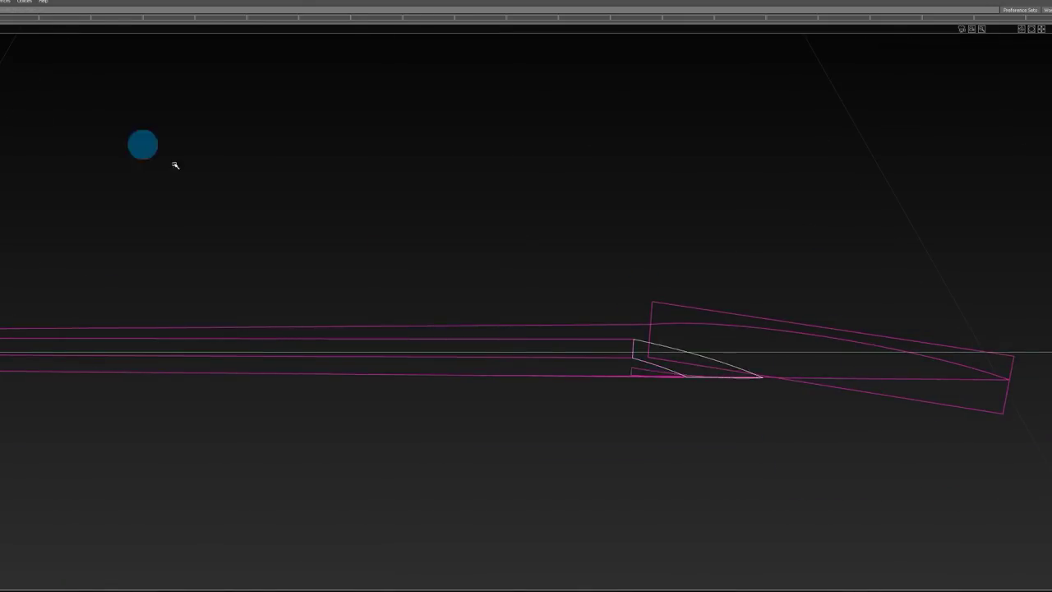
Step: Shorten the handle edge surface to a straight end near the blade junction and trim it back to its upper strip
key("F5")
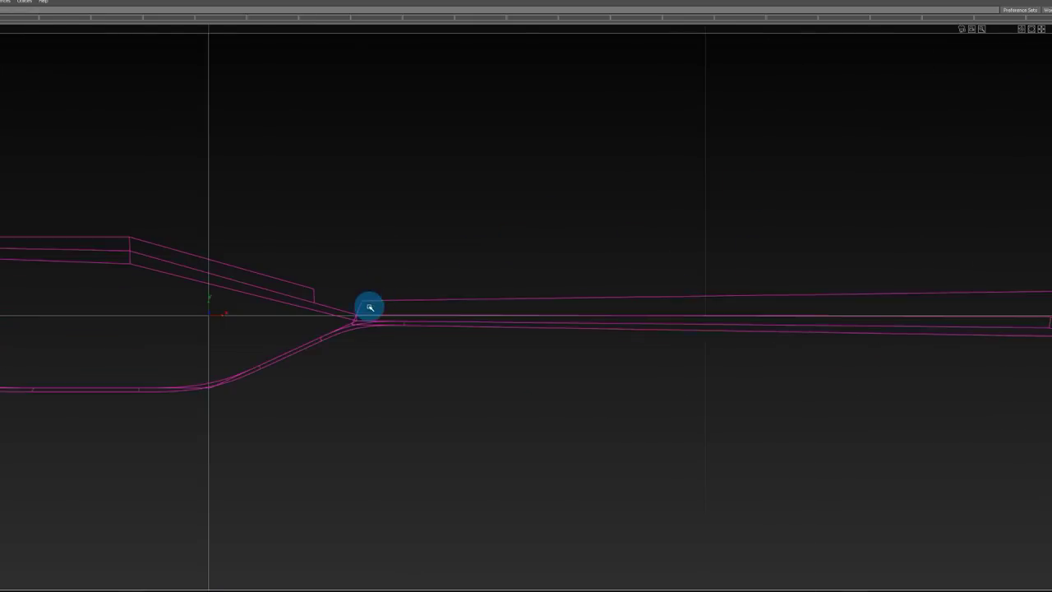
left_click(368, 307)
left_click(551, 193)
right_click_drag(551, 193, 740, 214, "alt+shift")
left_click(373, 369)
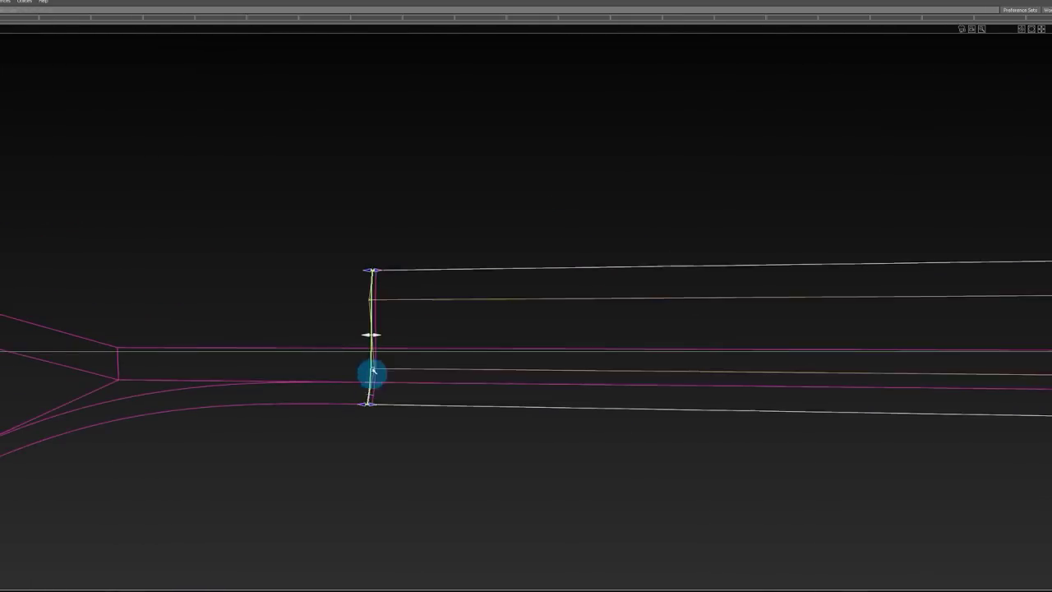
left_click(410, 231)
right_click_drag(830, 305, 683, 305, "alt+shift")
key("5")
middle_click_drag(986, 305, 493, 283, "alt+shift")
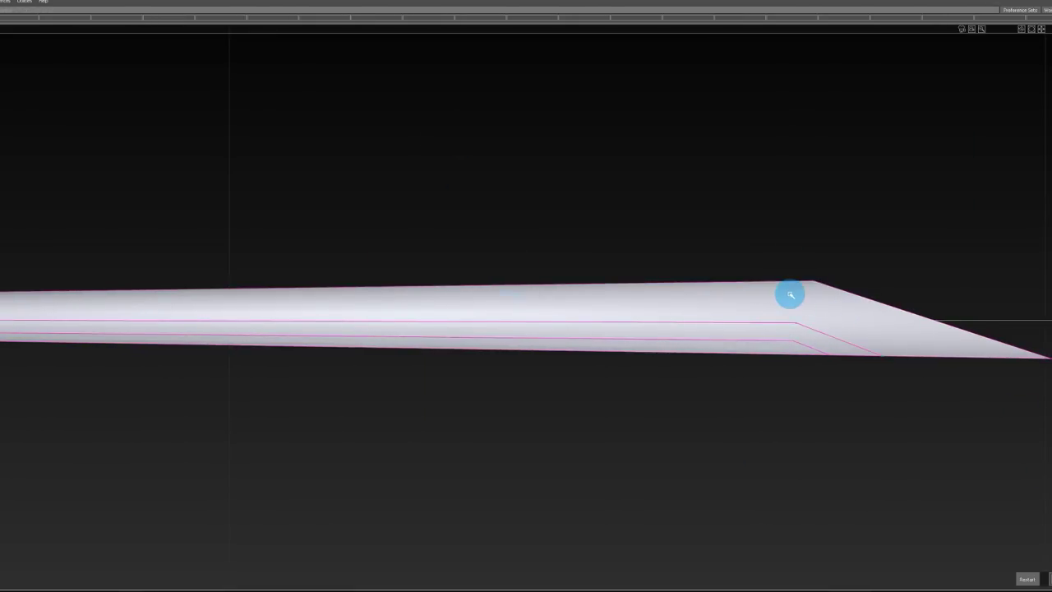
right_click_drag(829, 266, 637, 298, "alt+shift")
middle_click_drag(534, 297, 953, 304, "alt+shift")
right_click_drag(403, 310, 621, 310, "alt+shift")
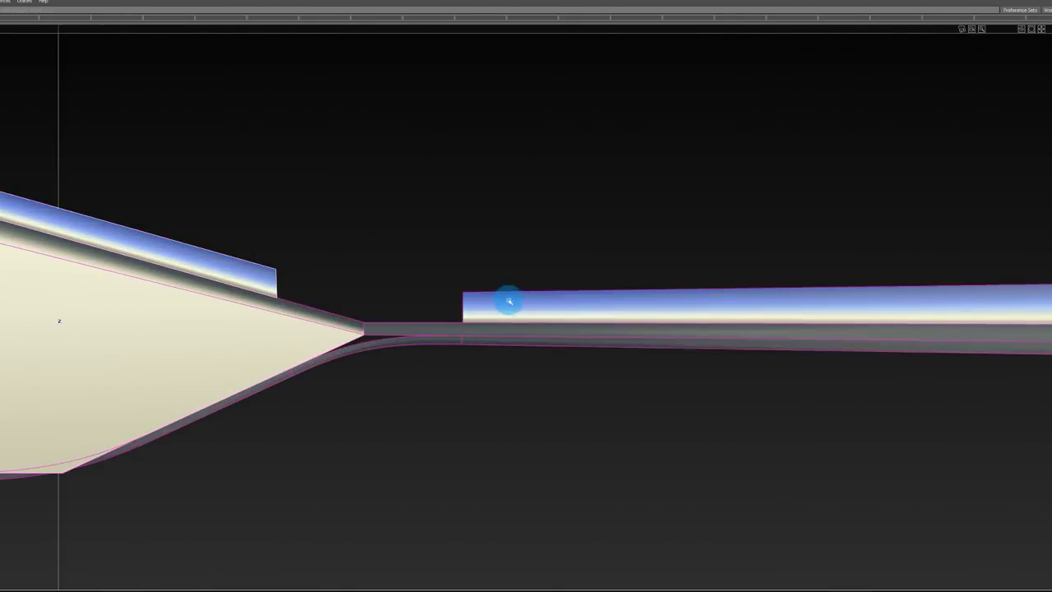
Step: Bridge the isolated sloped and handle edge surfaces with two blend curves and angle the sloped surface's end square to its length
left_click(509, 301)
key("alt+h")
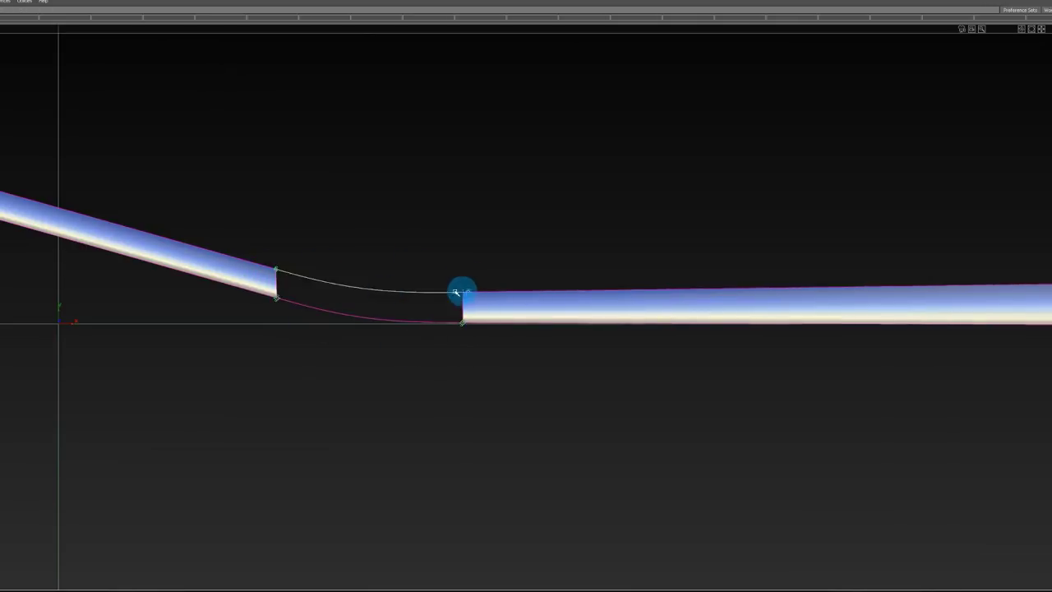
left_click_drag(371, 185, 378, 224, "ctrl+shift")
right_click_drag(169, 274, 239, 276, "alt+shift")
left_click_drag(201, 276, 196, 294)
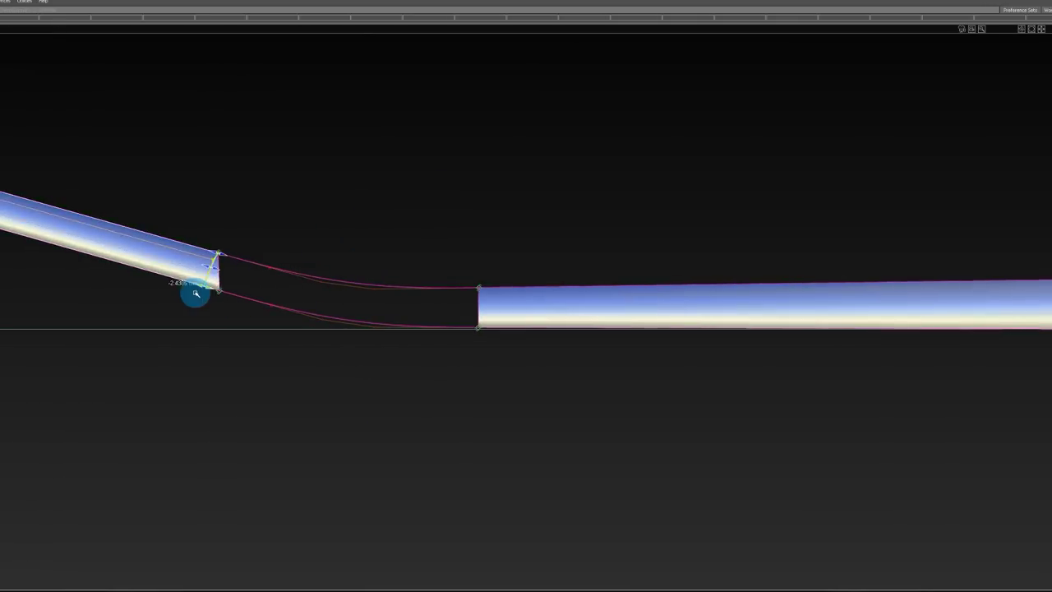
Step: Build a Square surface across the junction gap with boundaries 1 and 3 set to G2 Curvature and U degree 3
left_click(266, 265)
left_click(481, 307)
left_click(398, 327)
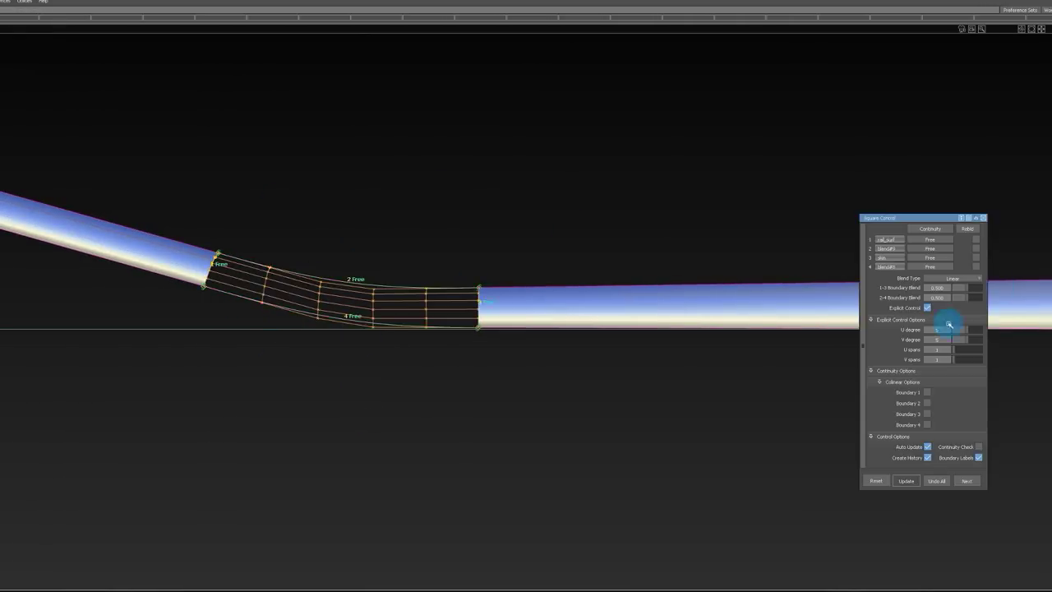
left_click_drag(946, 240, 947, 277)
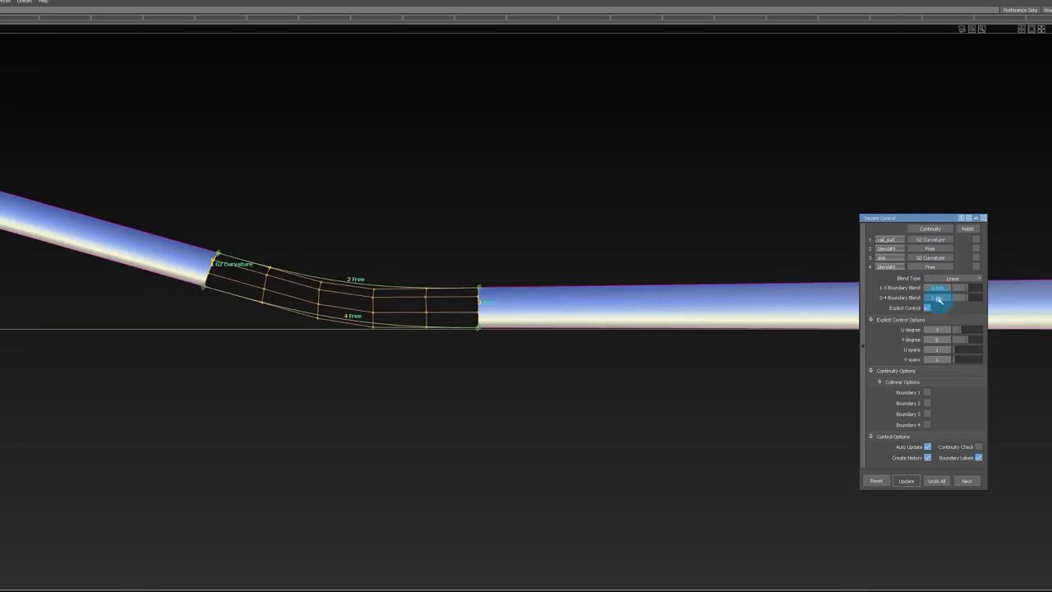
left_click(501, 366)
left_click_drag(282, 320, 283, 325, "ctrl+shift")
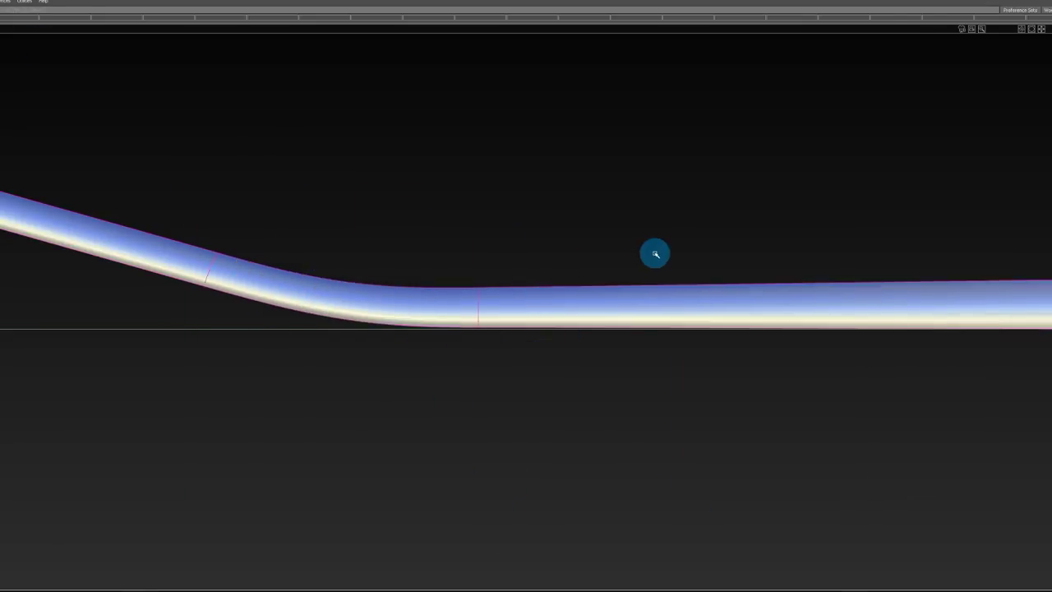
Step: Shorten the straight upper edge surface and the adjoining sloped edge surface back from the blade's upper corner
mouse_move(655, 254)
left_mouse_down("alt+shift")
mouse_move(771, 263)
mouse_move(288, 282)
mouse_move(352, 299)
left_mouse_up("alt+shift")
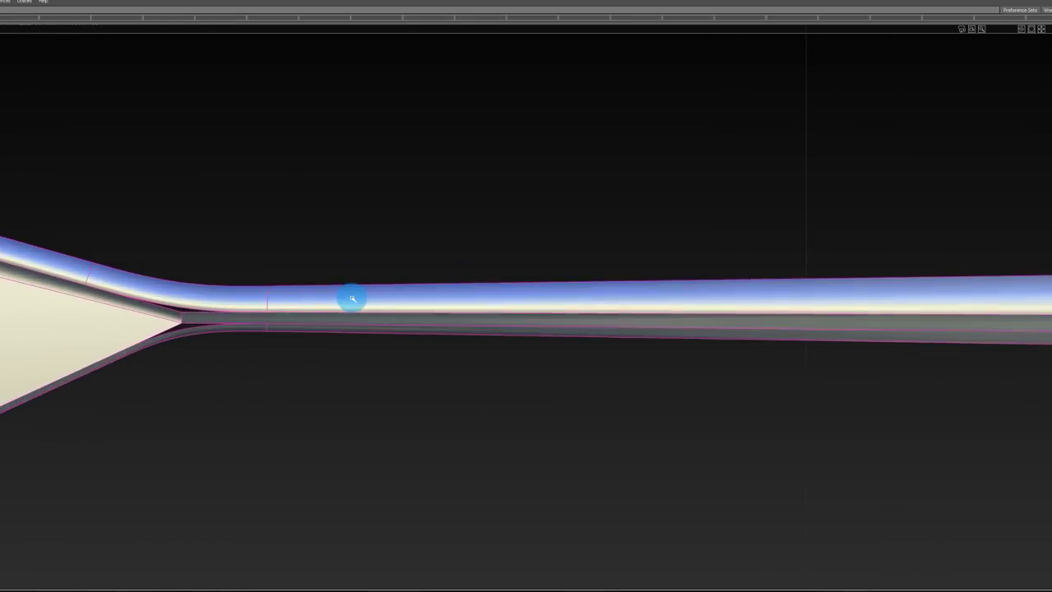
mouse_move(352, 299)
right_mouse_down("alt+shift")
mouse_move(140, 326)
mouse_move(0, 267)
mouse_move(406, 331)
right_mouse_up("alt+shift")
left_click_drag(406, 330, 354, 285, "ctrl+shift")
middle_click_drag(359, 290, 558, 338, "alt+shift")
right_click_drag(157, 313, 498, 254, "alt+shift")
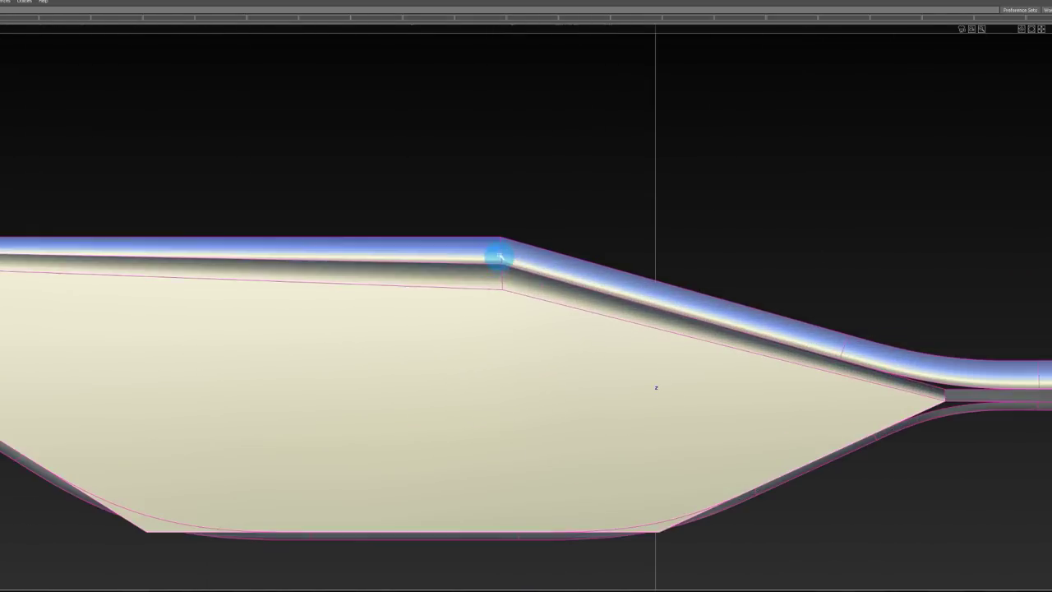
left_click(498, 253)
left_click_drag(510, 222, 755, 299)
left_click_drag(495, 251, 246, 267)
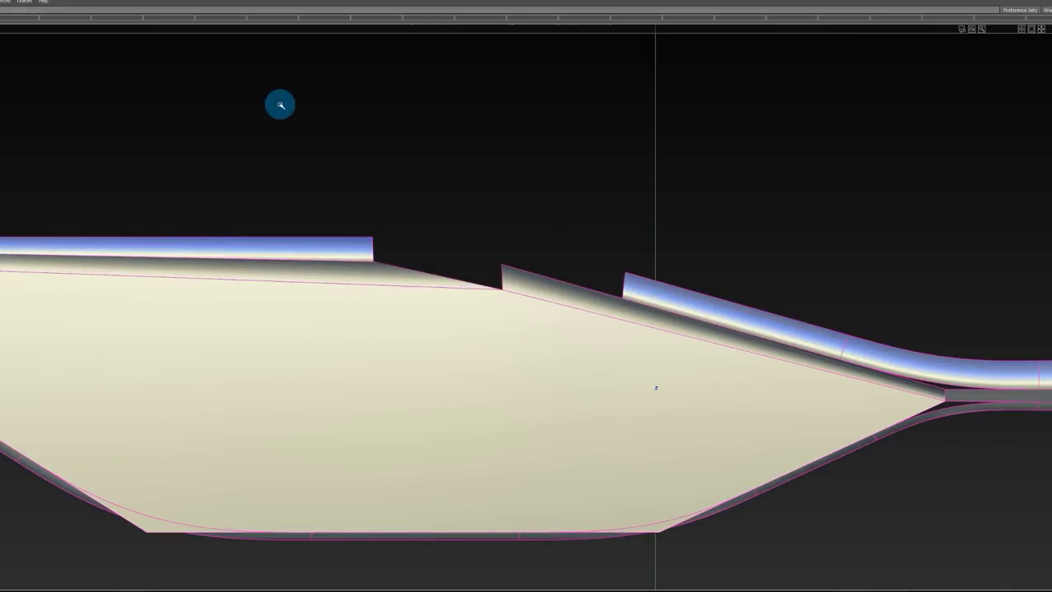
key("ctrl+z")
left_click_drag(498, 251, 277, 259)
middle_click_drag(432, 354, 383, 355, "alt+shift")
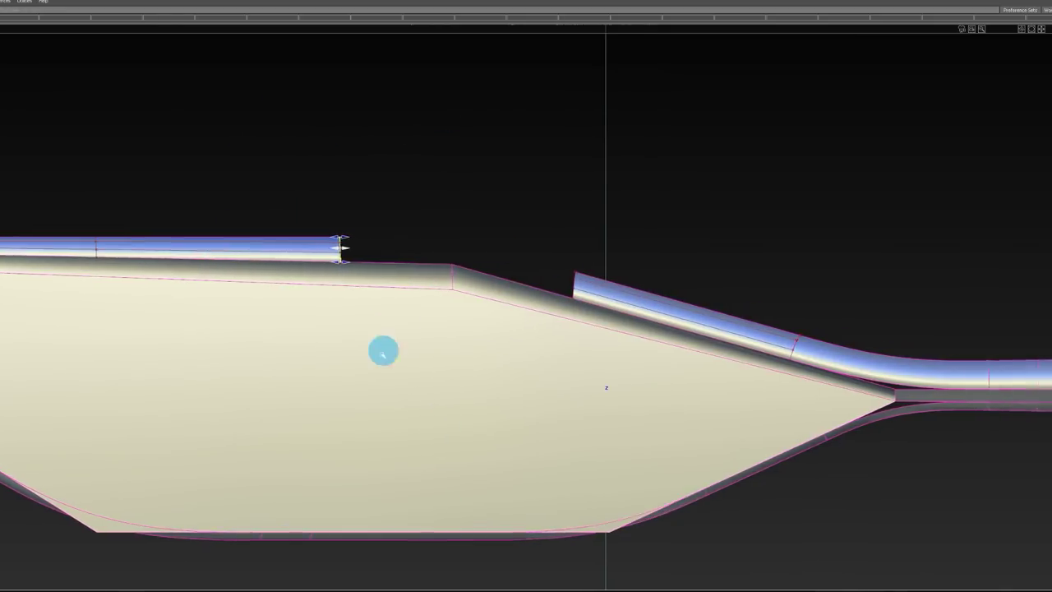
left_click(613, 285)
left_click_drag(383, 417, 378, 275, "ctrl+shift")
Step: Shorten the straight upper edge surface and the lower sloped edge surface back from the blade's pointed tip
right_click_drag(411, 299, 328, 298, "alt+shift")
middle_click_drag(328, 298, 592, 298, "alt+shift")
right_click_drag(592, 298, 707, 298, "alt+shift")
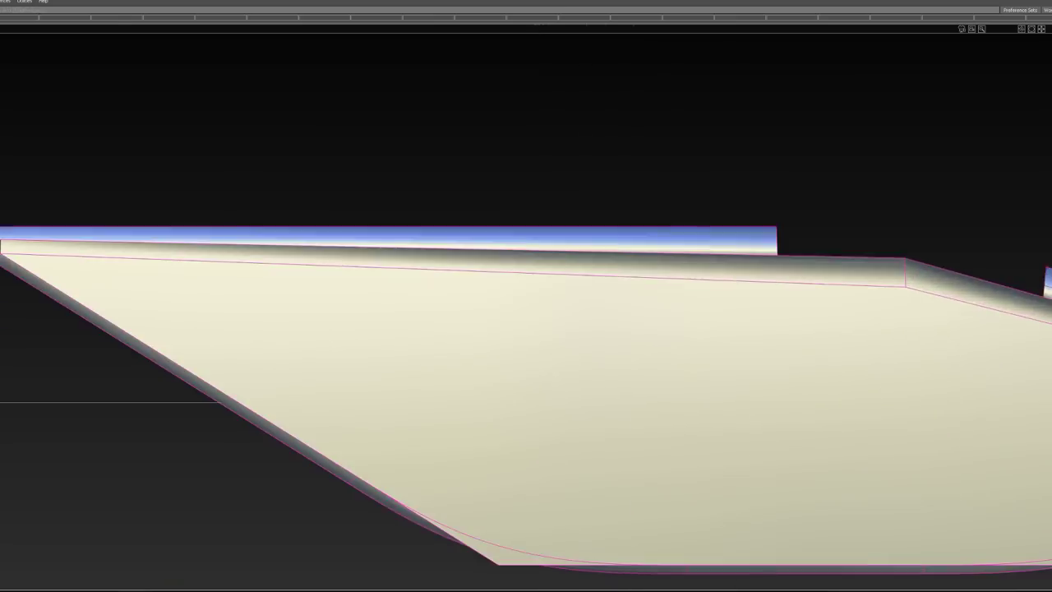
left_click(11, 235)
left_click_drag(30, 275, 61, 238)
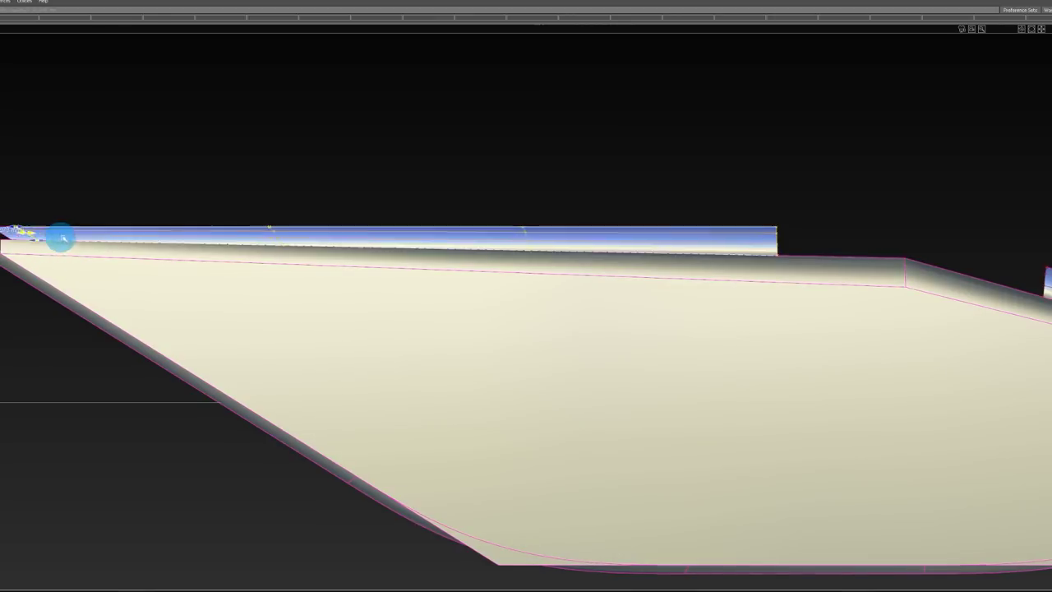
left_click(25, 279)
left_click_drag(115, 387, 115, 195, "ctrl+shift")
Step: Isolate the two edge surfaces at the pointed tip and connect them with an outer and an inner blend curve
left_click(105, 232)
left_click(98, 327)
key("alt+h")
left_click_drag(297, 458, 303, 235, "ctrl+shift")
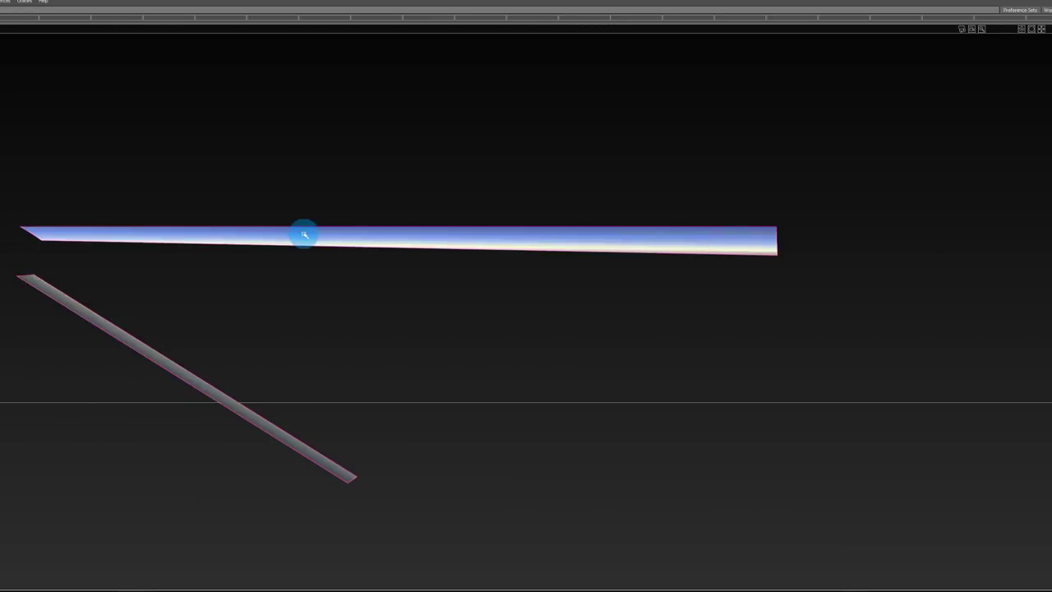
key("4")
right_click_drag(16, 268, 112, 268, "alt+shift")
middle_click_drag(112, 268, 405, 272, "alt+shift")
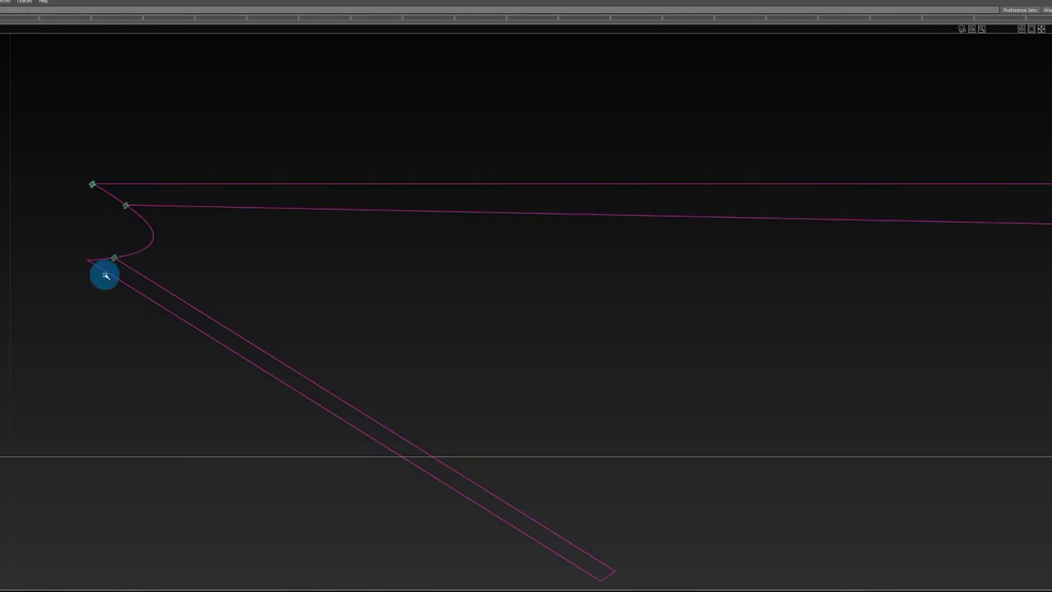
middle_click_drag(28, 240, 50, 204, "ctrl+shift")
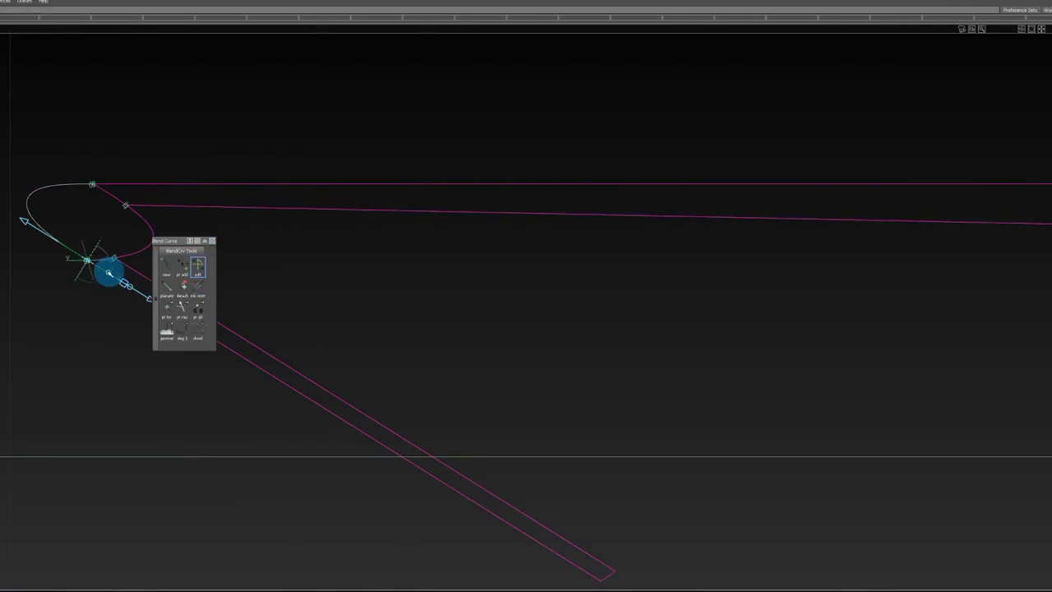
left_click_drag(126, 199, 127, 197, "ctrl+shift")
mouse_move(126, 197)
middle_mouse_down("alt+shift")
mouse_move(0, 200)
mouse_move(169, 237)
middle_mouse_up("alt+shift")
left_click(211, 241)
Step: Adjust the end edges of both tip surfaces so each runs more squarely across its strip
left_click_drag(160, 243, 173, 236)
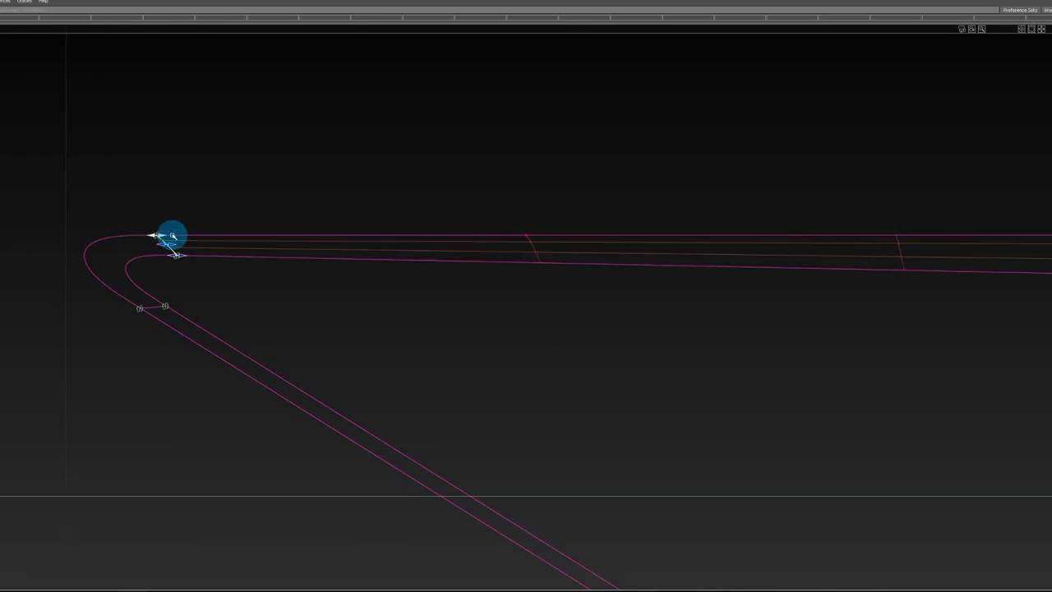
left_click(149, 310)
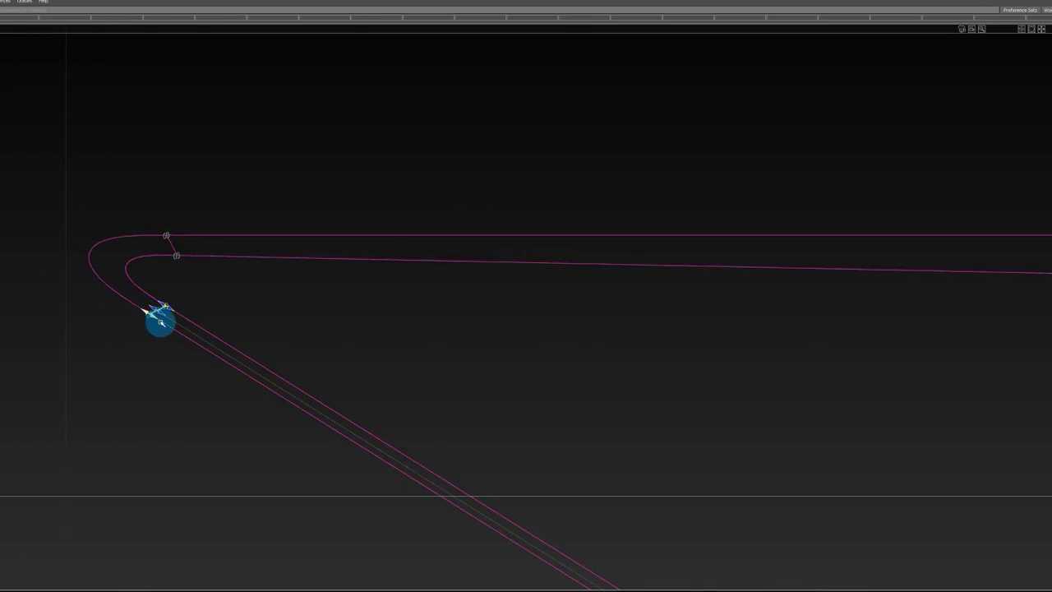
right_click_drag(163, 176, 226, 275, "alt+shift")
left_click_drag(129, 304, 120, 306)
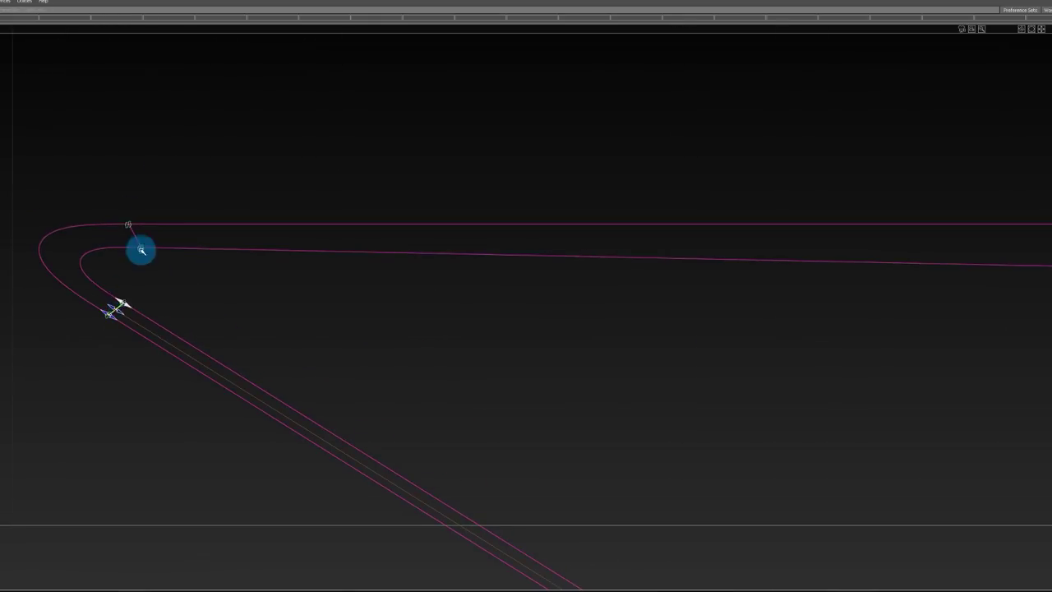
left_click_drag(140, 248, 133, 246)
right_click_drag(138, 213, 258, 259, "alt+shift")
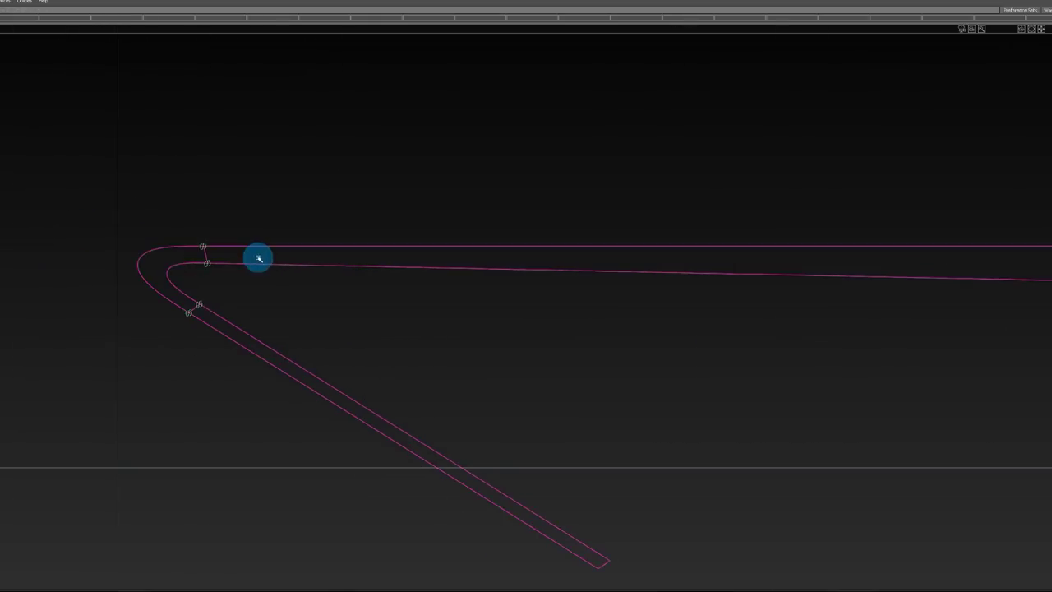
Step: Adjust the end tension of the inner and outer blend curves at the blade's pointed tip to refine the rounding
left_click_drag(188, 242, 0, 243)
left_click(207, 263)
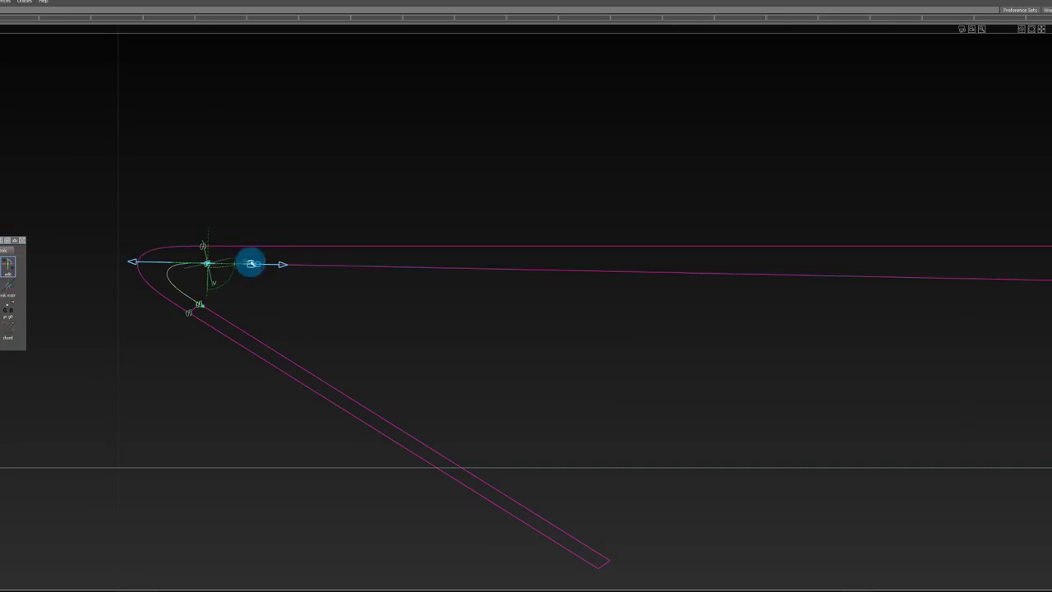
left_click(392, 261)
right_click_drag(360, 169, 370, 207, "alt+shift")
left_click(129, 224)
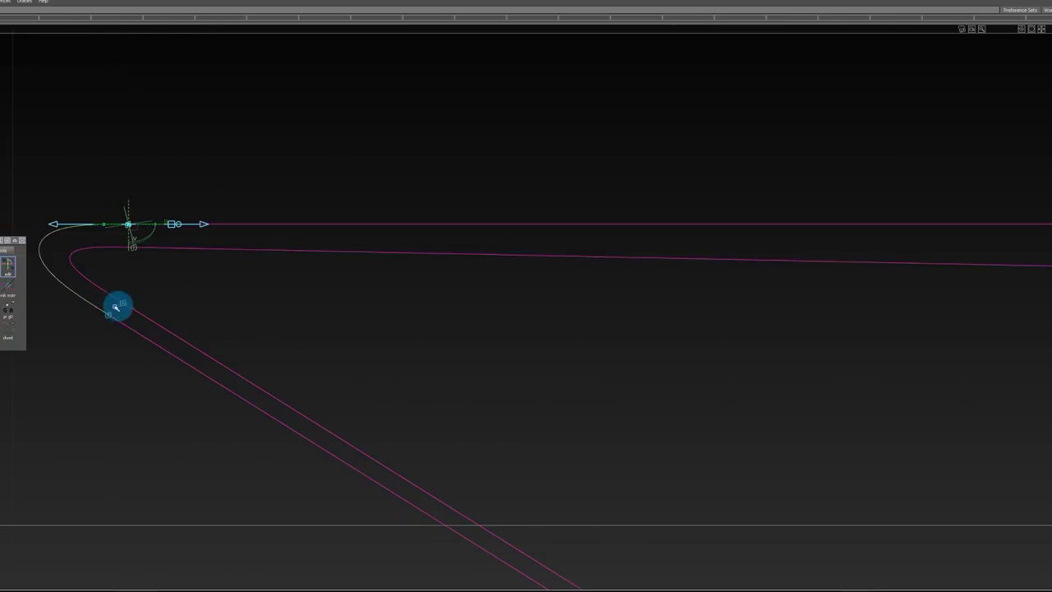
left_click_drag(172, 222, 180, 223)
middle_click_drag(224, 244, 282, 244, "alt+shift")
left_click(282, 244)
right_click_drag(196, 212, 212, 214, "alt+shift")
middle_click_drag(212, 213, 299, 217, "alt+shift")
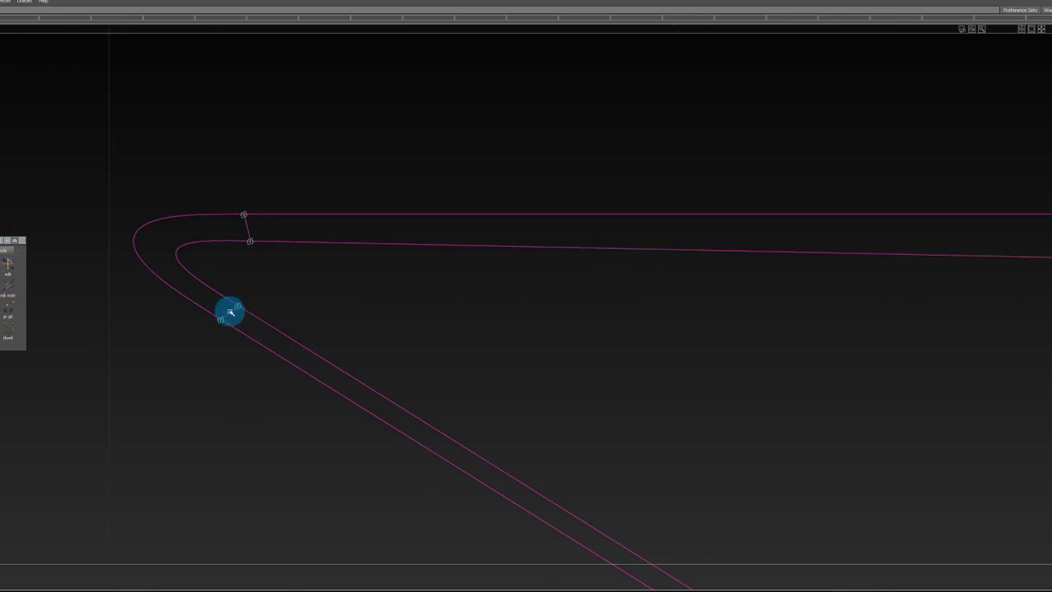
Step: Fill the gap between the tip's two blend curves with a square surface, using G2 Curvature on both end boundaries, and display the full shaded model
left_click(930, 240)
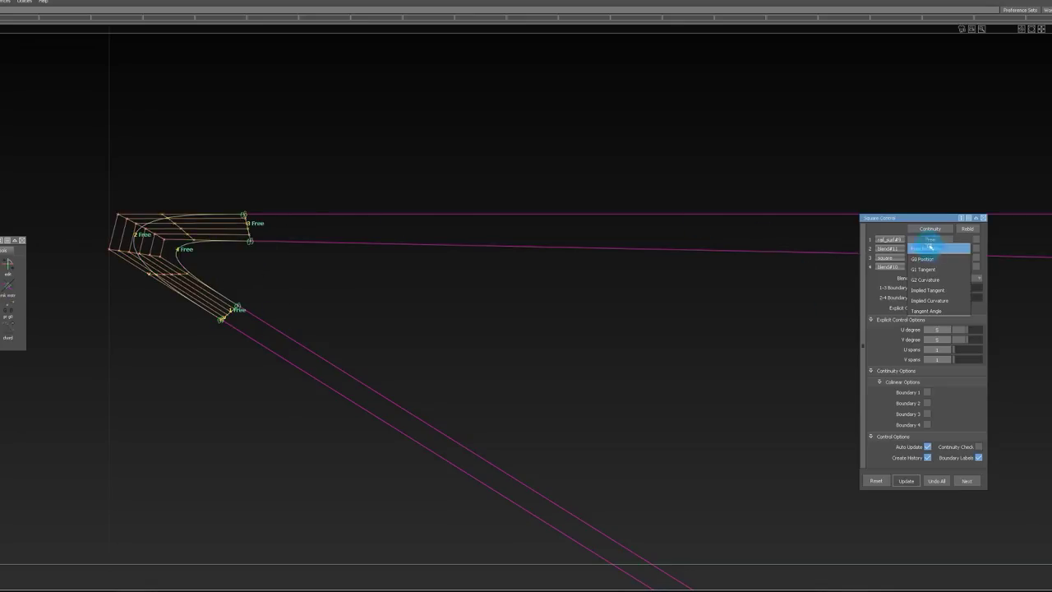
left_click(934, 281)
left_click(928, 258)
left_click(935, 287)
left_click(934, 258)
left_click(938, 299)
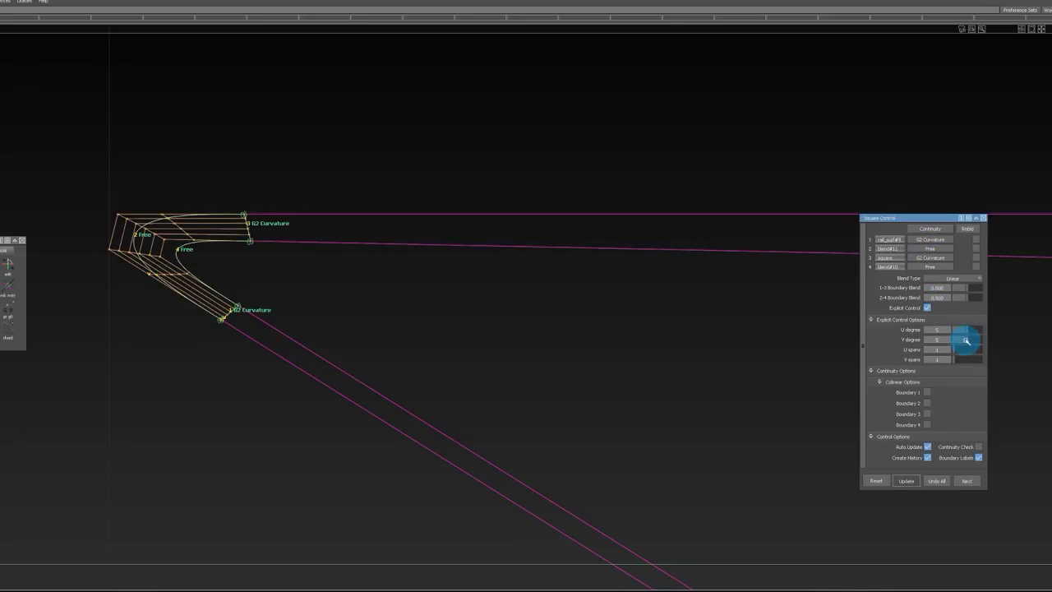
left_click_drag(965, 340, 960, 330)
left_click_drag(445, 293, 424, 138, "ctrl+shift")
key("5")
Step: Shorten the two inner edge surfaces beside the blade's upper corner so their ends line up with the outer edge surfaces
right_click_drag(455, 277, 293, 230, "alt+shift")
middle_click_drag(293, 230, 264, 182, "alt+shift")
mouse_move(456, 195)
right_mouse_down("alt+shift")
mouse_move(487, 196)
mouse_move(493, 219)
mouse_move(475, 219)
right_mouse_up("alt+shift")
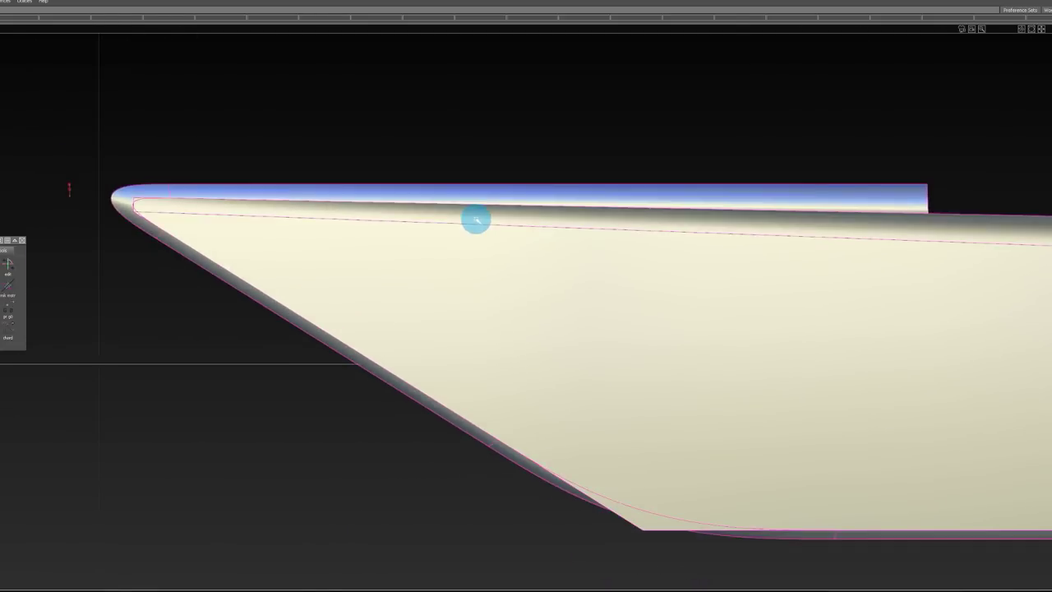
middle_click_drag(679, 241, 475, 262, "alt+shift")
left_click_drag(495, 234, 602, 289)
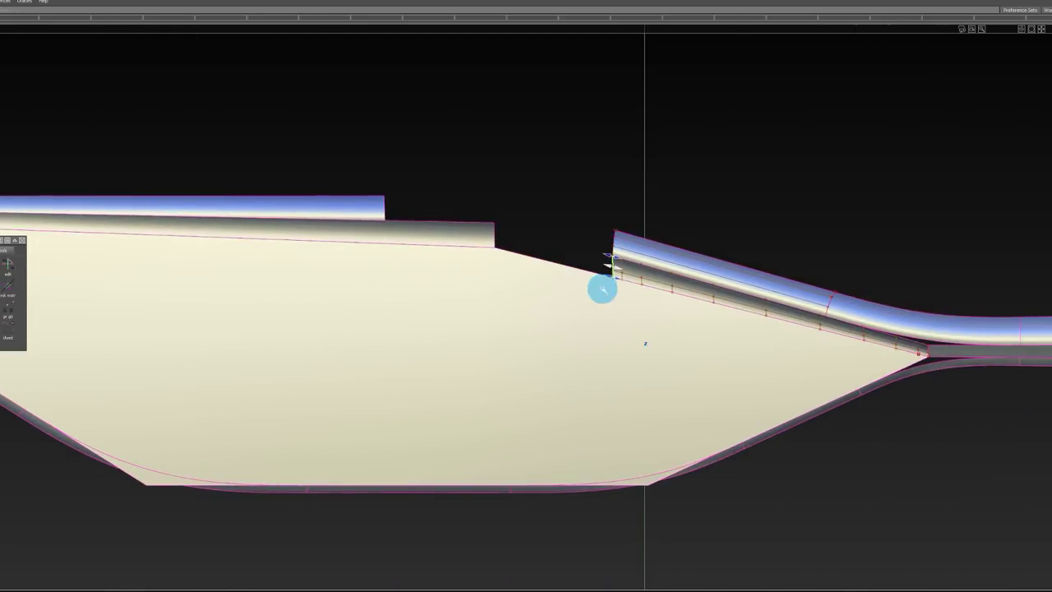
left_click(384, 220)
right_click_drag(495, 198, 473, 197, "alt+shift")
middle_click_drag(472, 196, 353, 197, "alt+shift")
right_click_drag(428, 202, 530, 214, "alt+shift")
left_click(549, 244)
left_click_drag(549, 258, 538, 263)
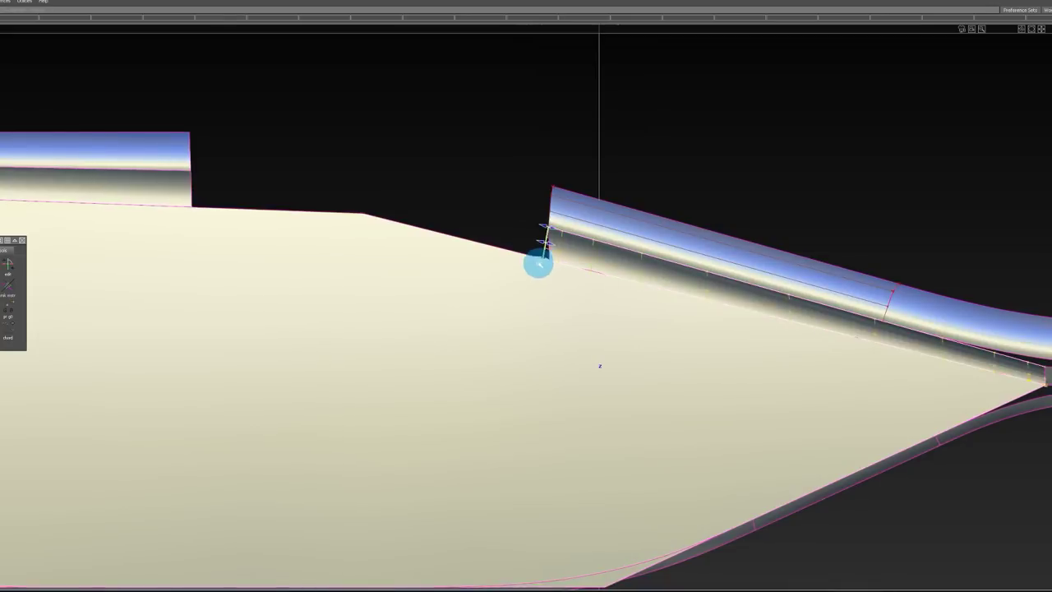
Step: Isolate the edge surfaces beside the upper corner and bridge the gap with three blend curves
right_click_drag(534, 259, 481, 259, "alt+shift")
right_click_drag(474, 207, 392, 180, "alt+shift")
left_click_drag(392, 180, 422, 297, "alt+shift")
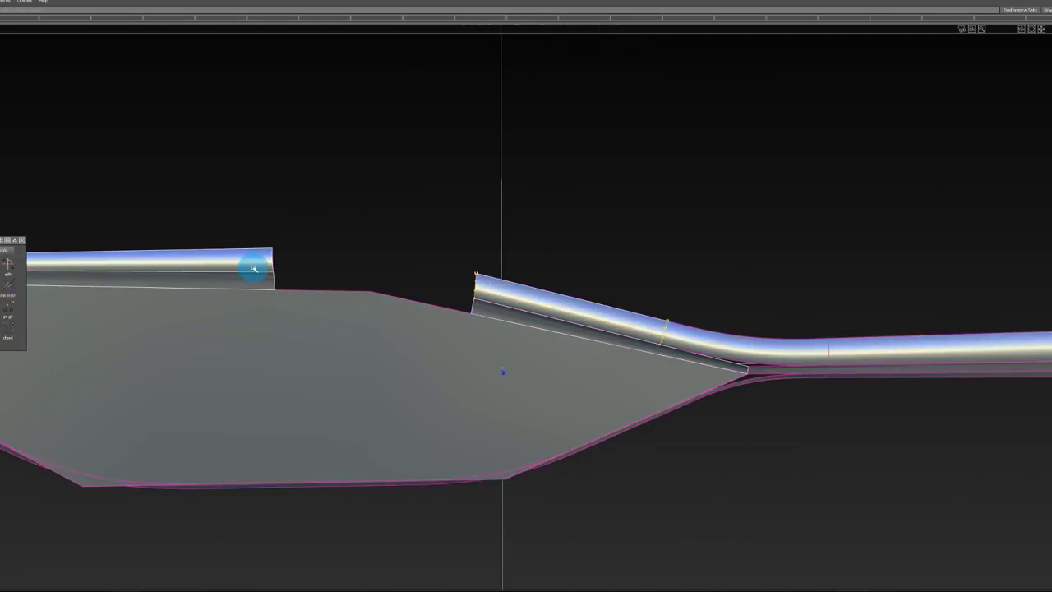
left_click_drag(254, 268, 286, 314, "alt+shift")
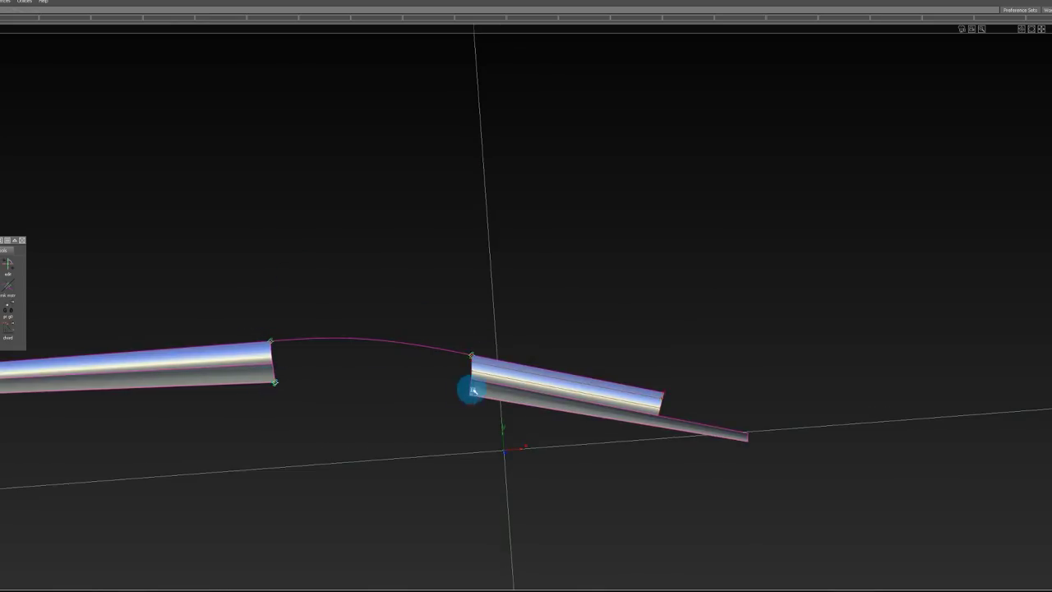
left_click_drag(409, 378, 310, 335, "alt+shift")
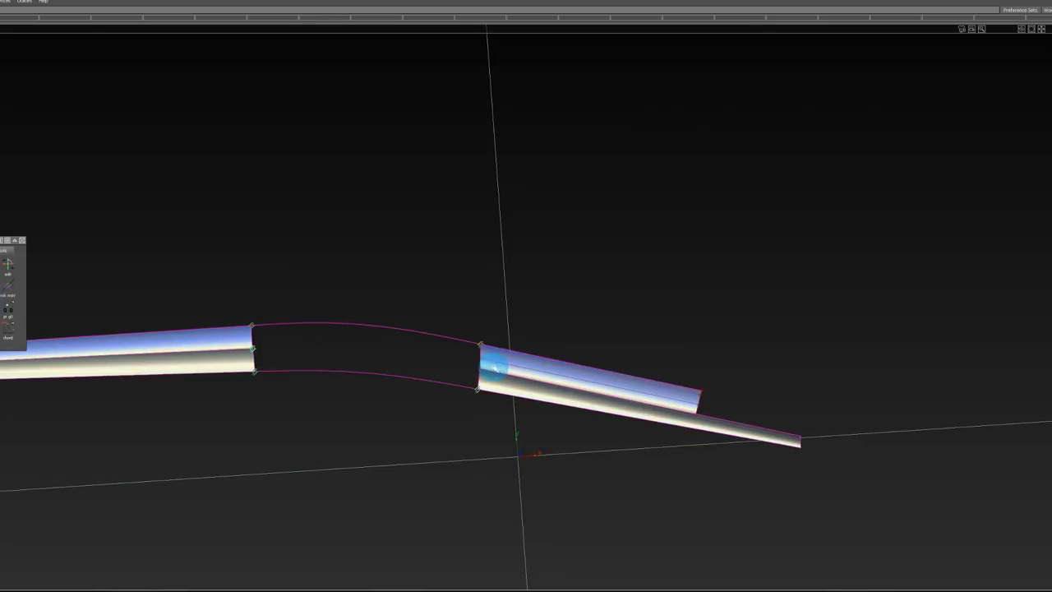
right_click_drag(449, 337, 445, 295, "alt+shift")
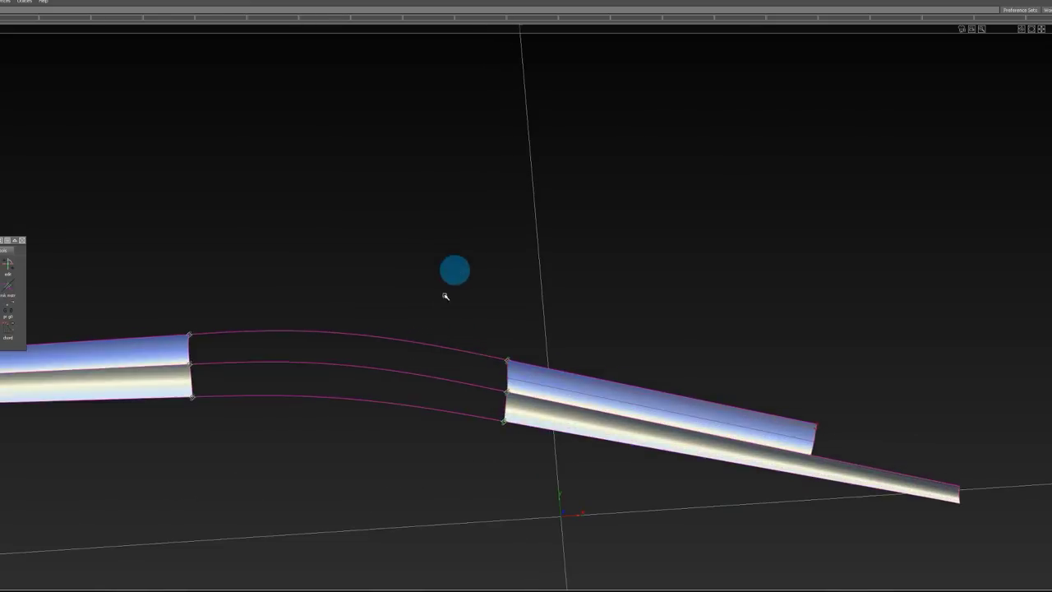
Step: Fill the lower strip of the upper-corner gap with a square surface: G2 Curvature ends, U degree 3, V degree 5, boundaries 1 and 3 collinear
left_click(498, 406)
left_click(936, 239)
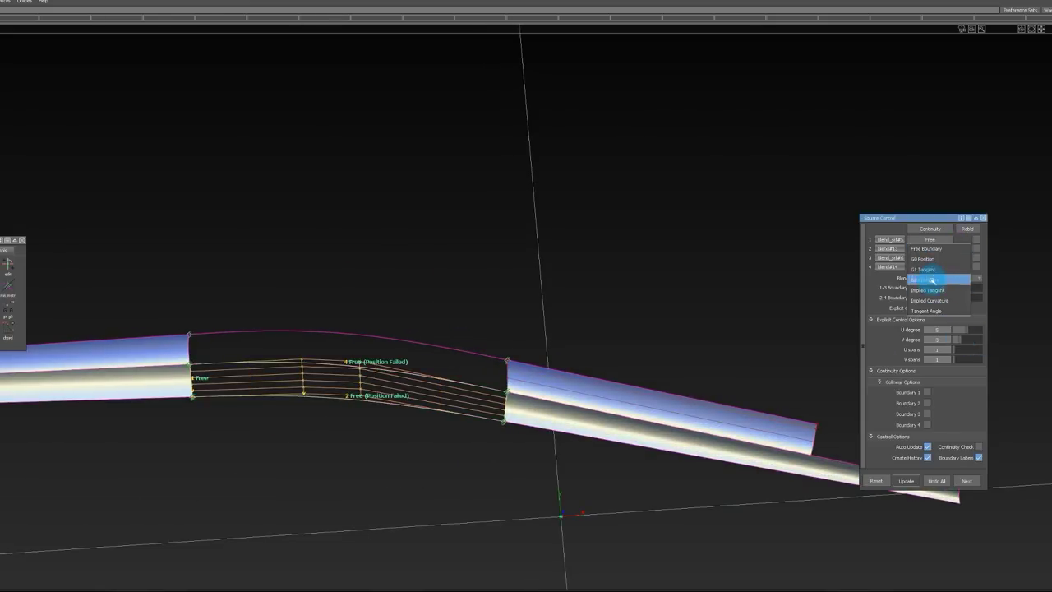
left_click(931, 280)
left_click(934, 257)
left_click(937, 299)
left_click(961, 331)
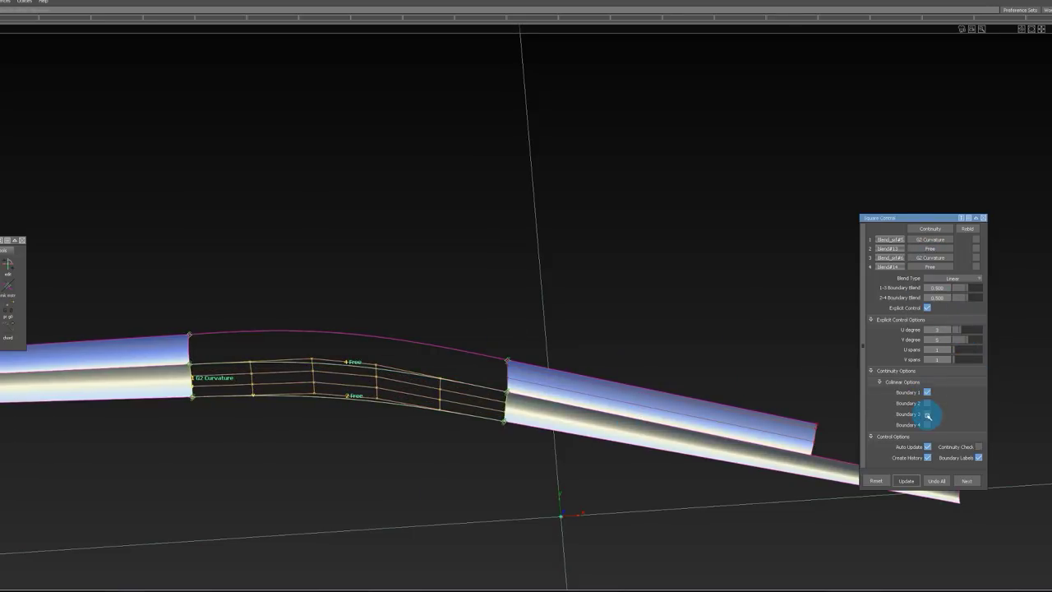
left_click(928, 415)
key("F2")
key("F1")
left_click_drag(563, 420, 502, 290, "ctrl+shift")
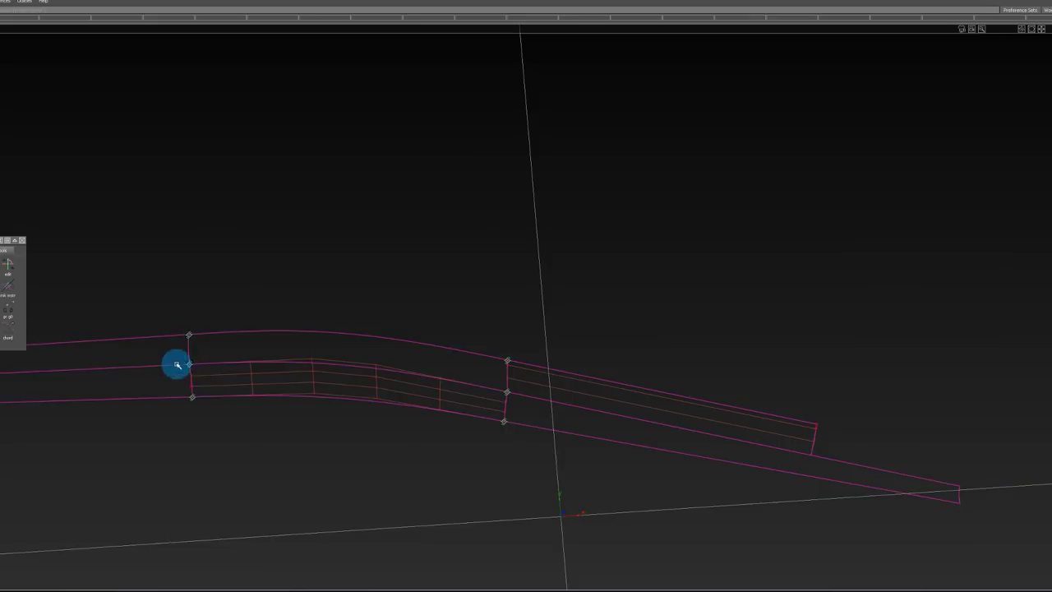
Step: Isolate the upper strip at the corner and span its gap with a square surface between the two blend curves
left_click(566, 386)
left_click(370, 335)
left_click(422, 382)
left_click(189, 349)
left_click(345, 332)
left_click(353, 368)
left_click(513, 374)
left_click_drag(502, 422, 442, 335, "ctrl+shift")
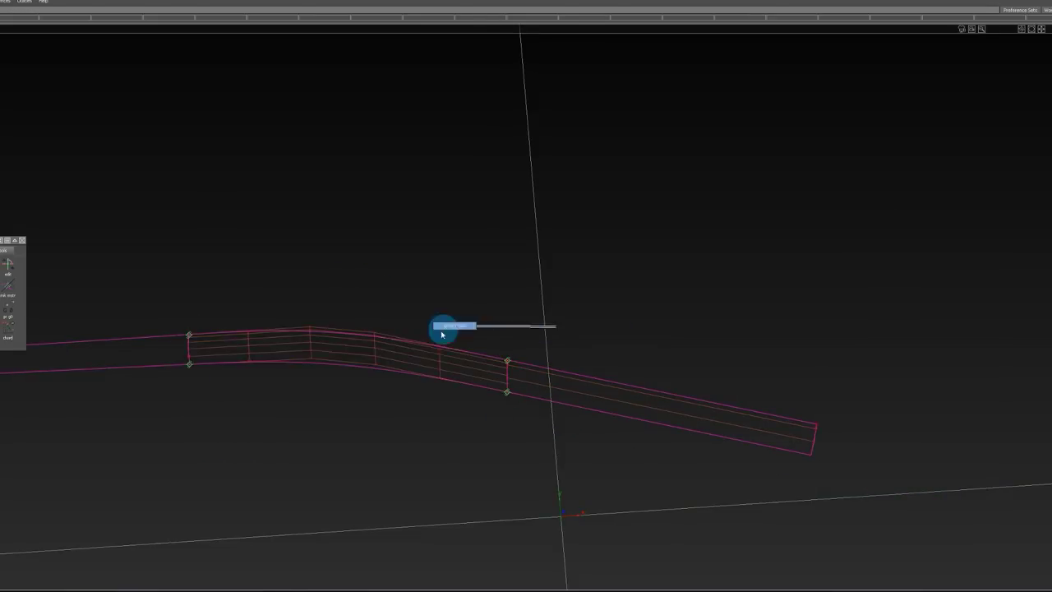
Step: Give the upper strip's square surface G2 Curvature ends, U degree 3, V degree 5 and collinear boundaries 1 and 3, and show the whole model
left_click(440, 352)
left_click(932, 258)
left_click(932, 298)
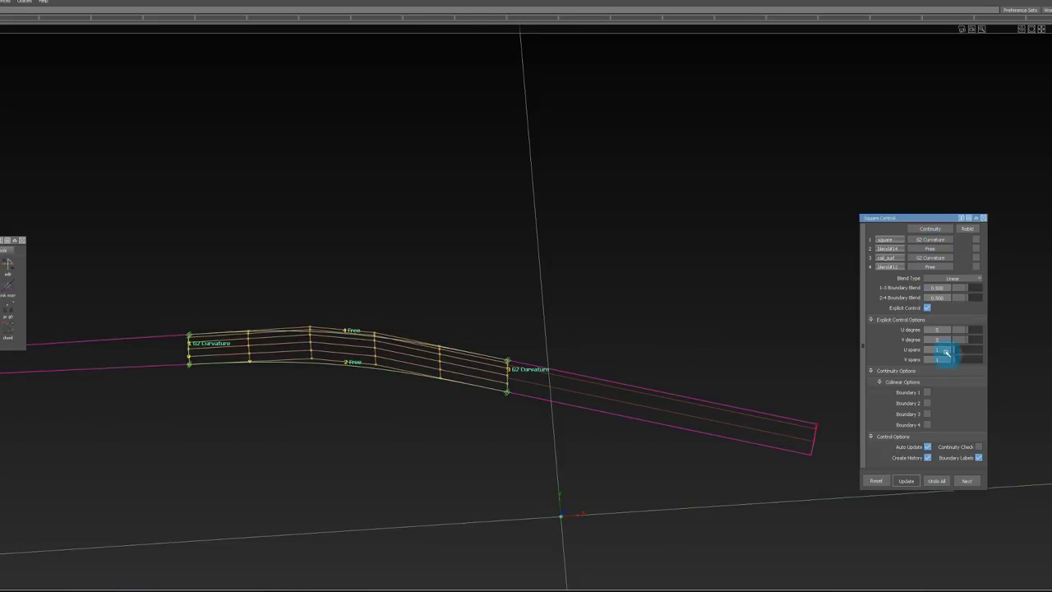
left_click(962, 329)
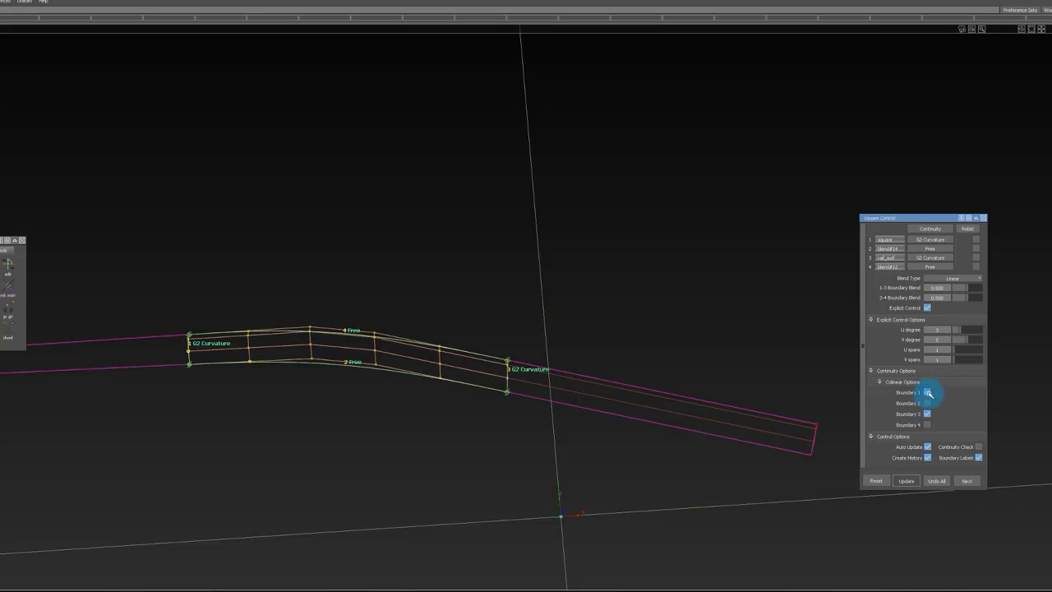
left_click(337, 236)
right_click_drag(403, 228, 391, 218, "alt+shift")
left_click_drag(498, 334, 498, 517, "ctrl+shift")
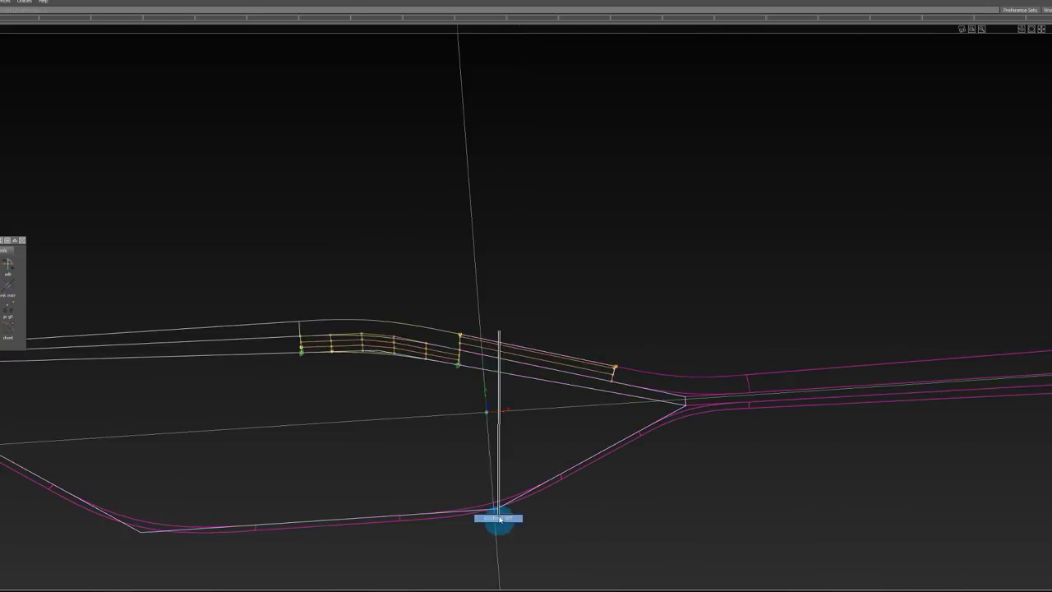
Step: Shorten the long inner edge surface and the adjoining triangular surface back from the sharp corner at the handle's end
middle_click_drag(484, 274, 609, 294, "alt+shift")
middle_click_drag(744, 339, 348, 331, "alt+shift")
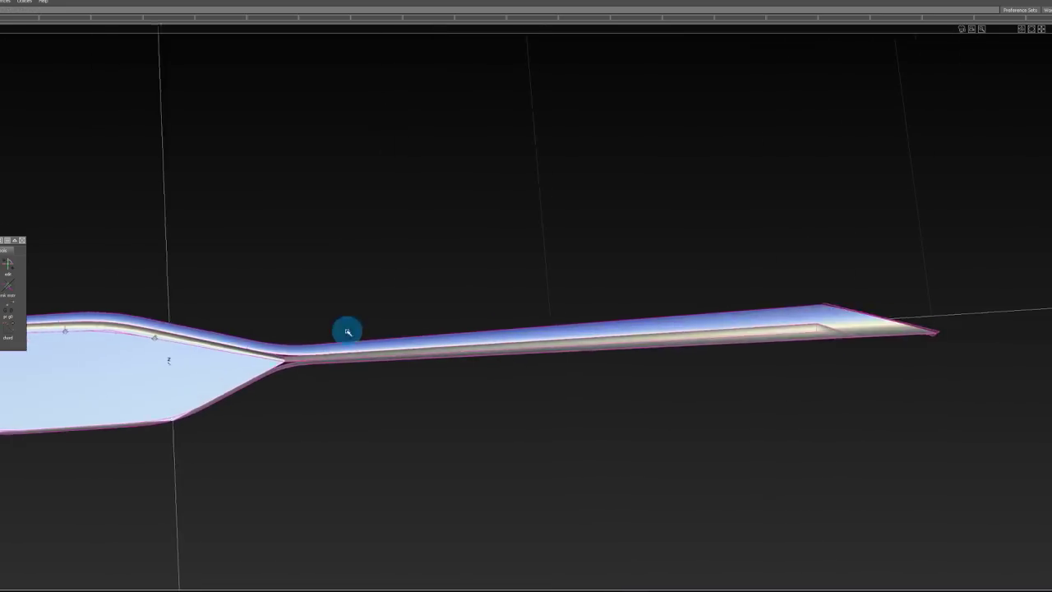
mouse_move(817, 329)
right_mouse_down("alt+shift")
mouse_move(864, 341)
mouse_move(836, 330)
right_mouse_up("alt+shift")
right_click_drag(781, 293, 818, 307, "alt+shift")
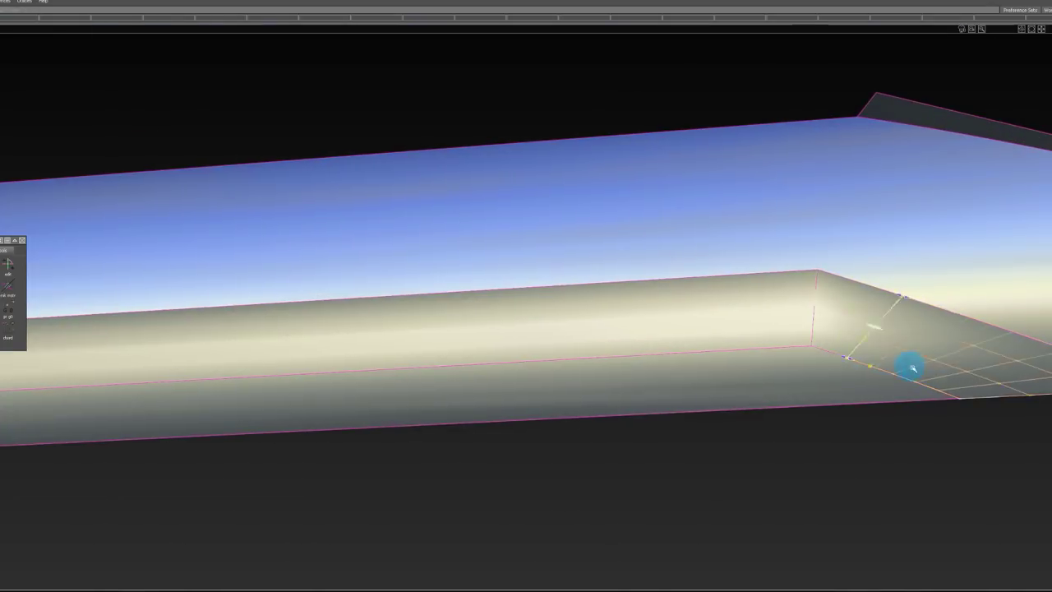
mouse_move(853, 247)
left_mouse_down("ctrl+shift")
mouse_move(852, 317)
mouse_move(884, 370)
left_mouse_up("ctrl+shift")
left_click(830, 325)
left_click(812, 335)
left_click_drag(805, 334, 622, 330)
middle_click_drag(809, 334, 581, 302, "alt+shift")
left_click(699, 333)
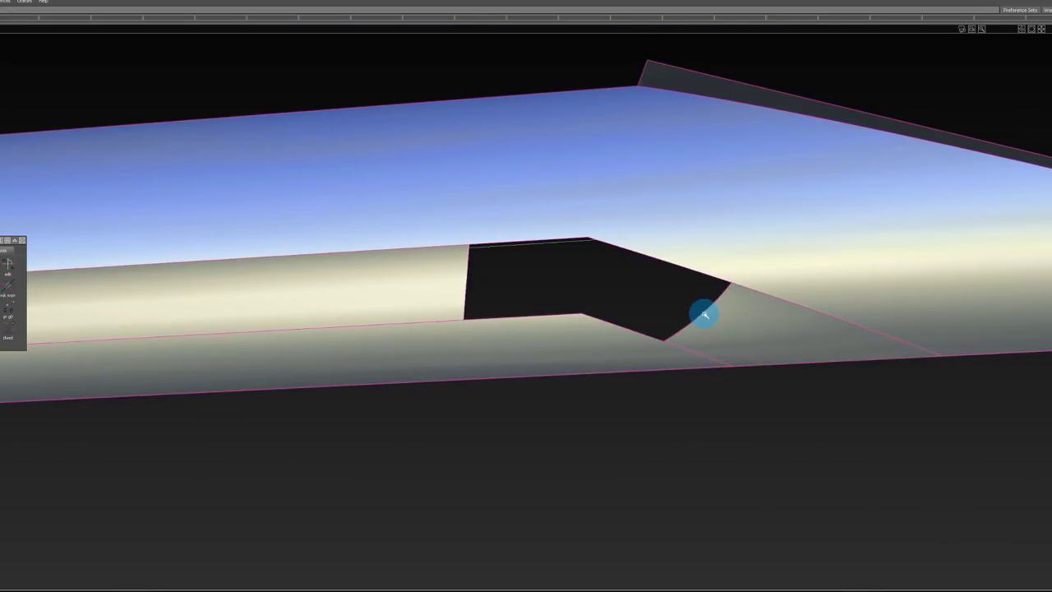
Step: Align the triangular surface's lower edge to the adjoining handle surface with partial G2 continuity, explicit control and a skewed start
left_click(704, 314)
left_click(702, 357)
left_click(702, 360)
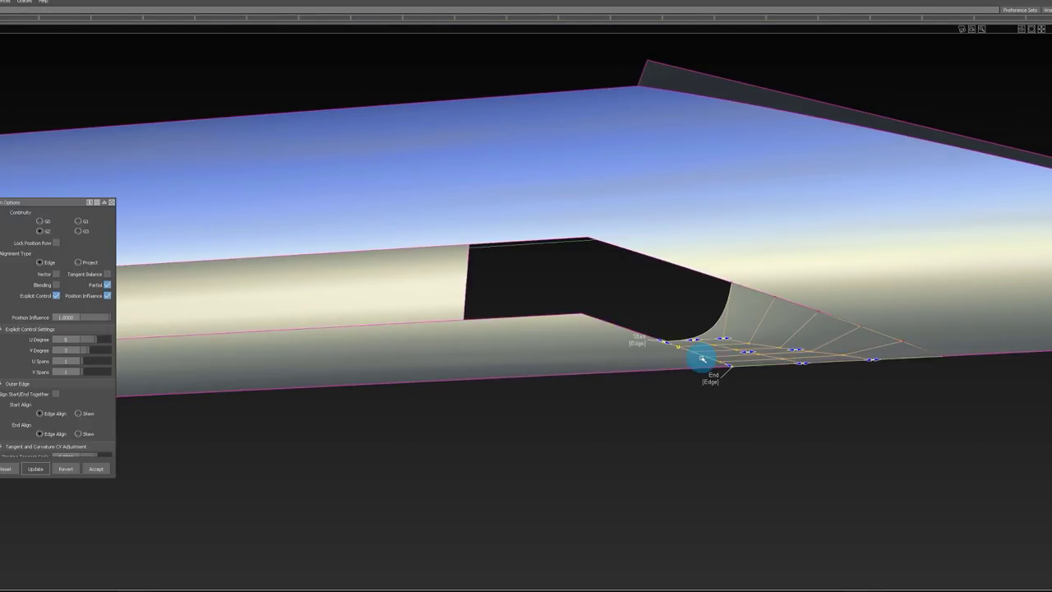
left_click(641, 350)
left_click(696, 355)
Step: Isolate both handle-end surfaces and join them with two blend curves and a square surface with G2 Curvature ends and collinear boundaries 1 and 3
left_click(457, 280)
left_click_drag(491, 386, 491, 295, "ctrl+shift")
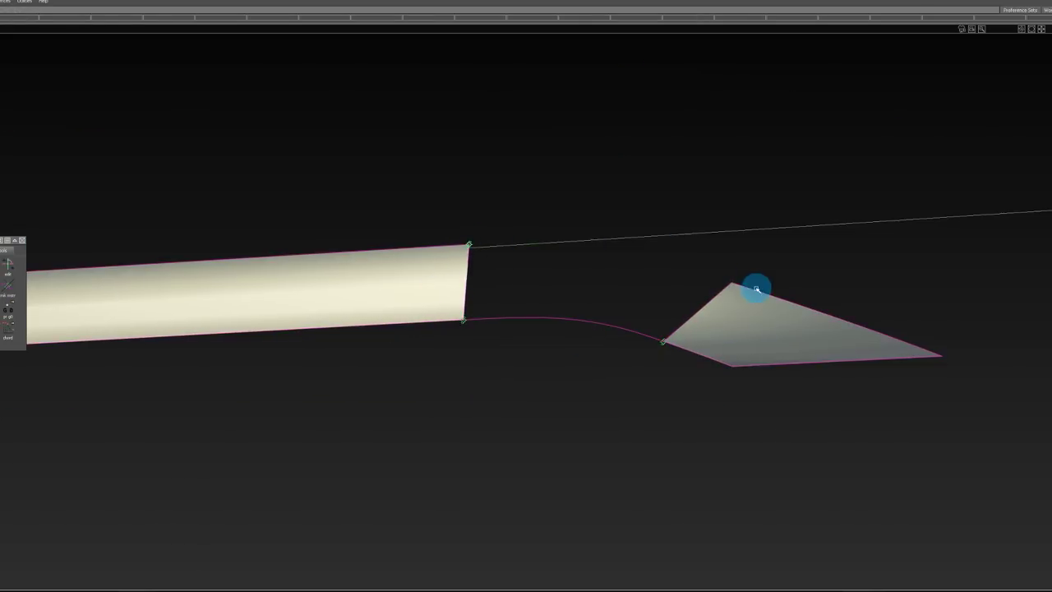
left_click(675, 265)
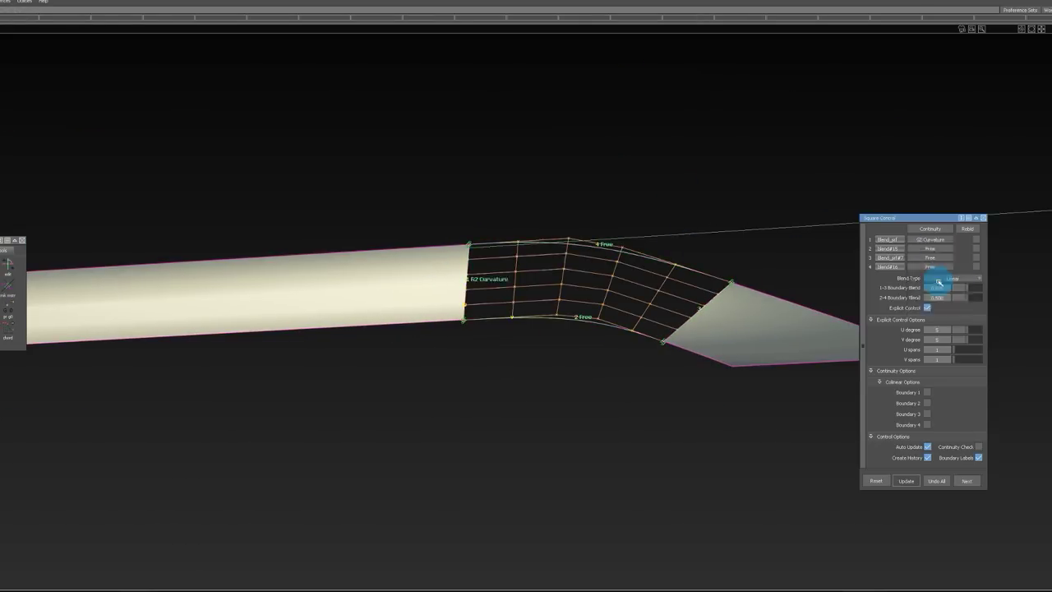
left_click(929, 259)
left_click(933, 299)
left_click(928, 417)
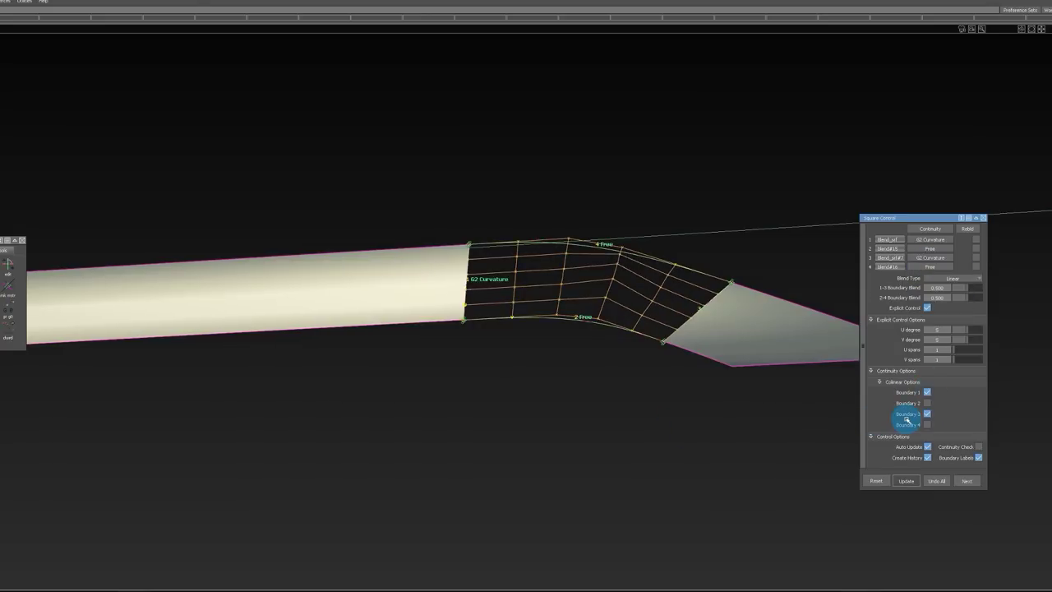
key("F5")
Step: Shift the triangular surface's inner control points beside the seam to match the flow of the new corner surface
middle_click_drag(832, 350, 738, 345, "alt+shift")
left_click_drag(674, 329, 674, 282, "ctrl+shift")
mouse_move(678, 243)
right_mouse_down("alt+shift")
mouse_move(682, 315)
mouse_move(663, 363)
right_mouse_up("alt+shift")
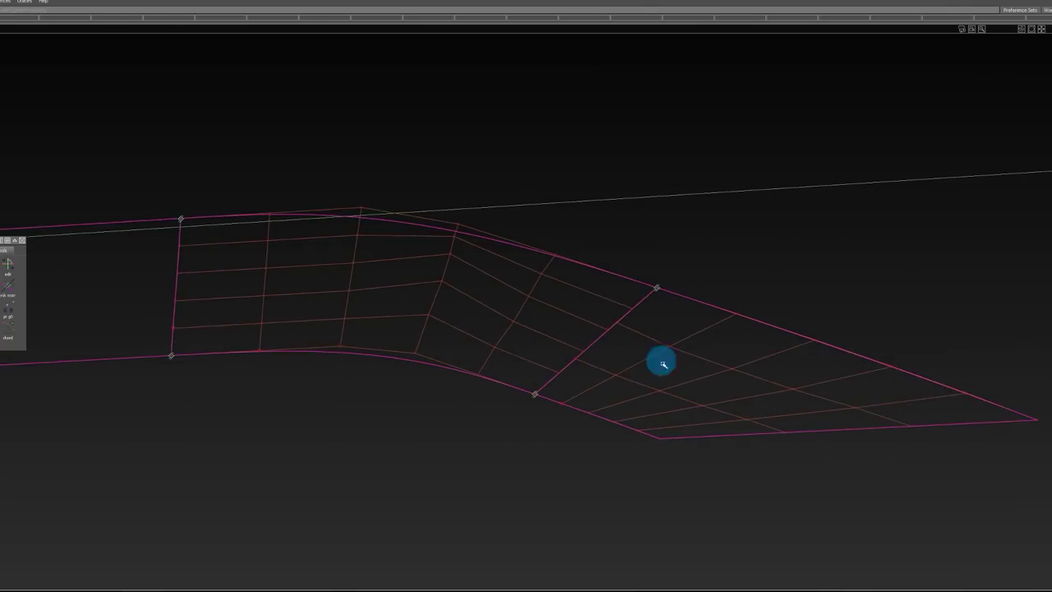
left_click(632, 383)
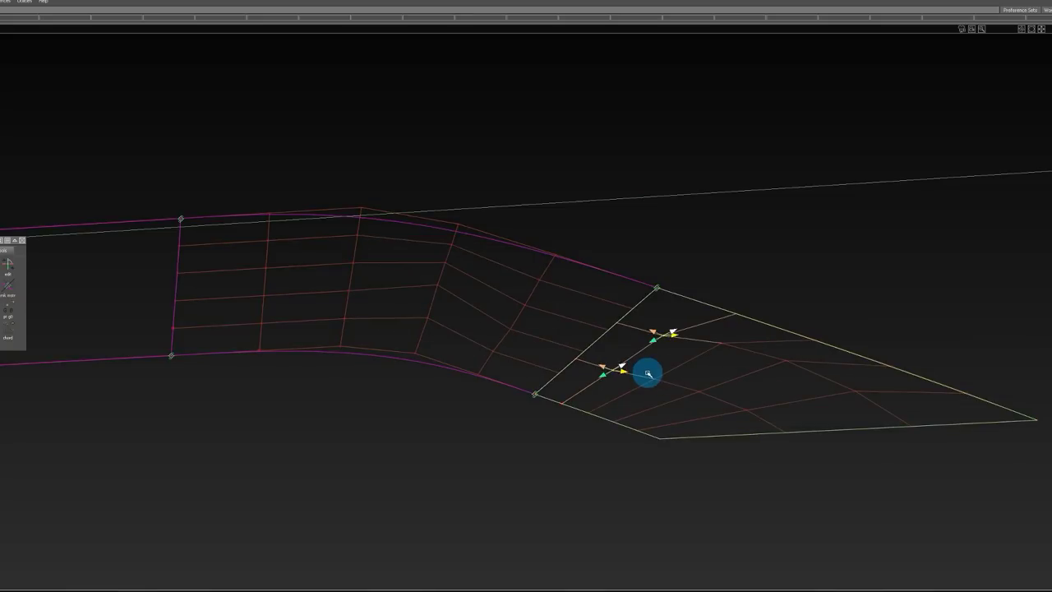
Step: Reshape the triangular surface's inner hulls and planarize the control row next to the seam with Hull Planarize
left_click_drag(677, 436, 682, 361, "ctrl+shift")
middle_click_drag(692, 319, 604, 315, "alt+shift")
left_click(618, 347)
left_click_drag(616, 337, 608, 343)
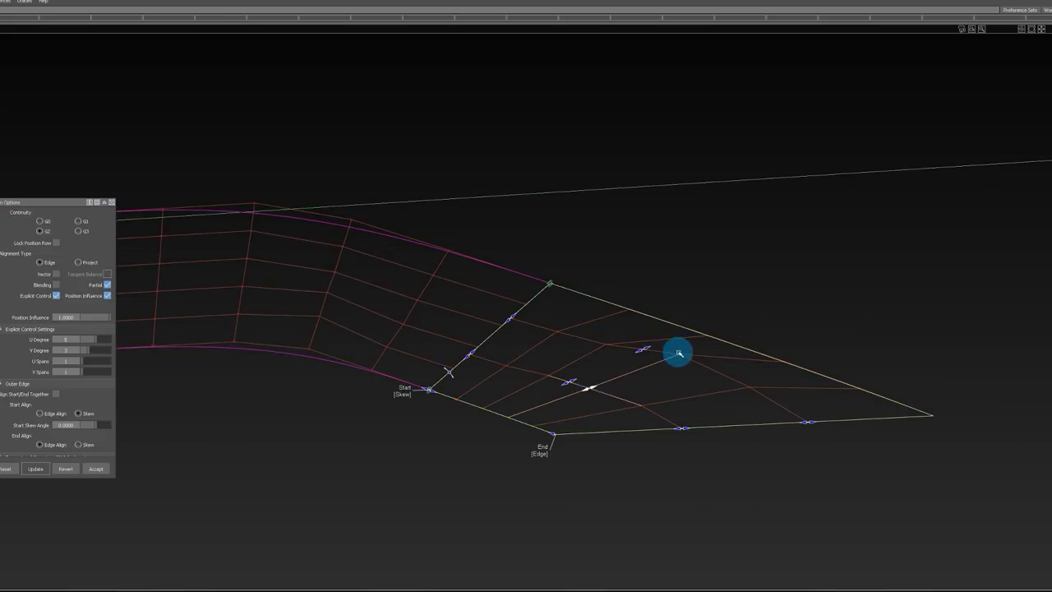
left_click_drag(680, 353, 785, 314)
left_click(543, 339)
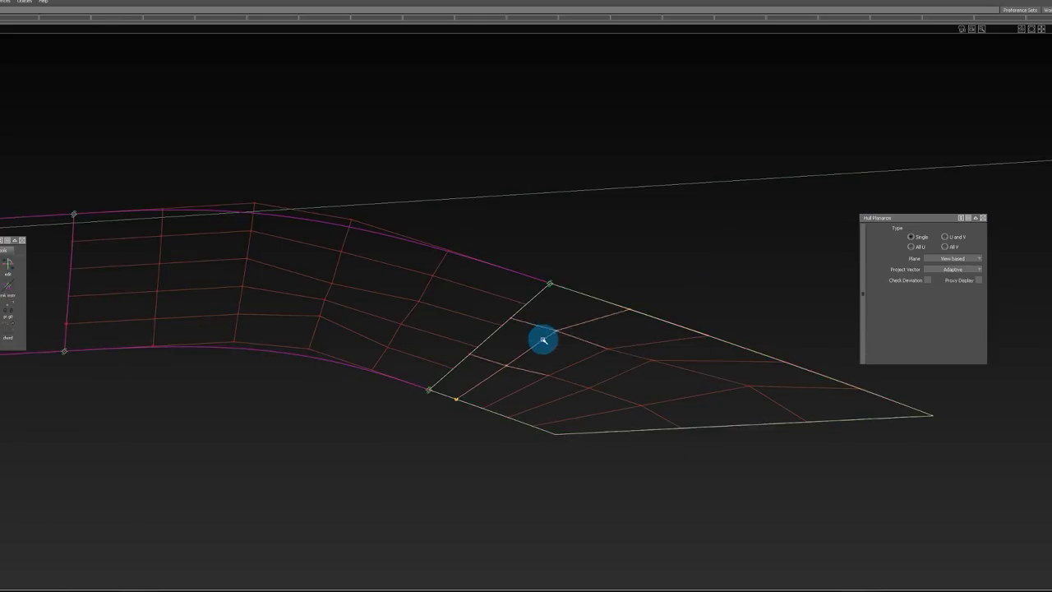
Step: Move the triangular surface's individual inner control points to space its control rows more evenly
left_click_drag(681, 322, 680, 459, "ctrl+shift")
left_click(535, 350)
left_click_drag(539, 346, 635, 448)
right_click_drag(635, 448, 781, 374, "alt+shift")
middle_click_drag(781, 373, 497, 344, "alt+shift")
left_click_drag(583, 354, 628, 355)
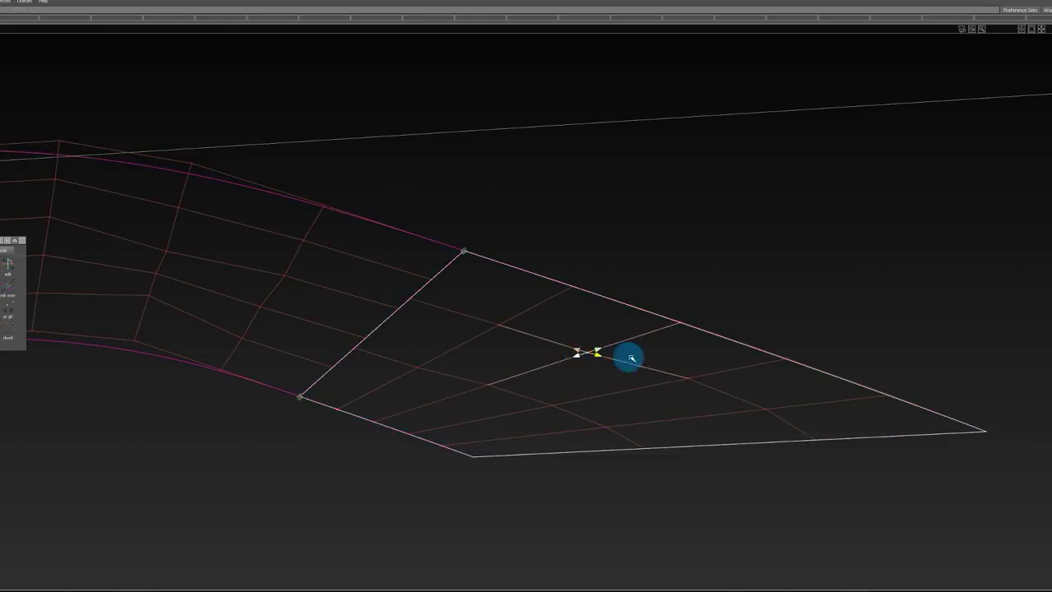
Step: Align the corner surface's end to the triangular surface with G2 edge continuity and explicit control, reducing the degree across the strip
left_click_drag(535, 353, 535, 420, "ctrl+shift")
middle_click_drag(399, 335, 458, 333, "alt+shift")
left_click(444, 328)
left_click(93, 351)
left_click_drag(93, 351, 96, 343)
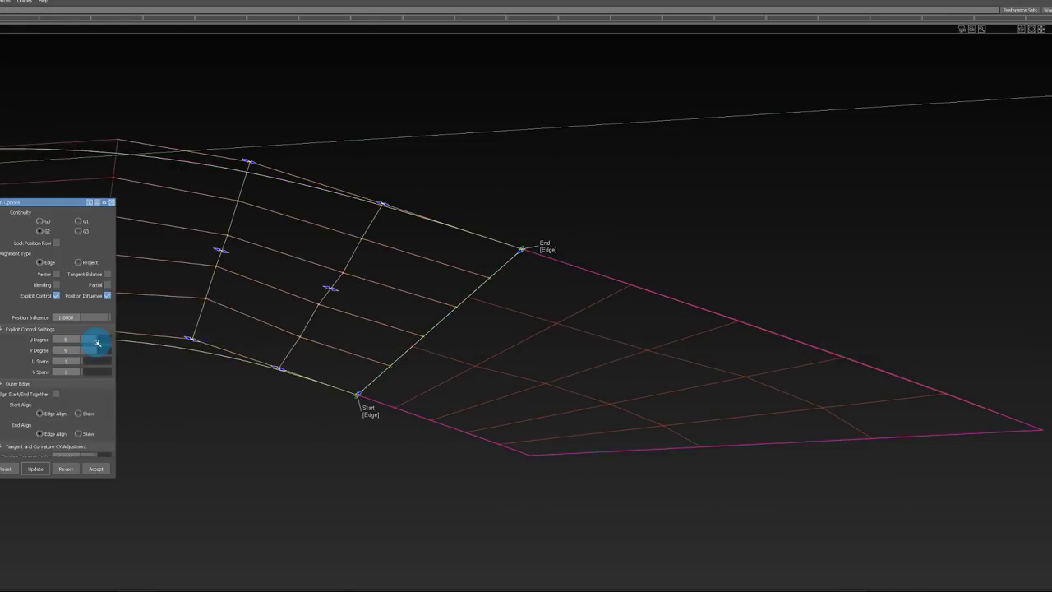
Step: Fine-tune the triangular surface's control point beside the seam and show the complete shaded handle end
right_click_drag(534, 353, 488, 345, "alt+shift")
middle_click_drag(488, 345, 700, 348, "alt+shift")
left_click_drag(699, 348, 699, 411, "ctrl+shift")
left_click_drag(688, 321, 720, 349)
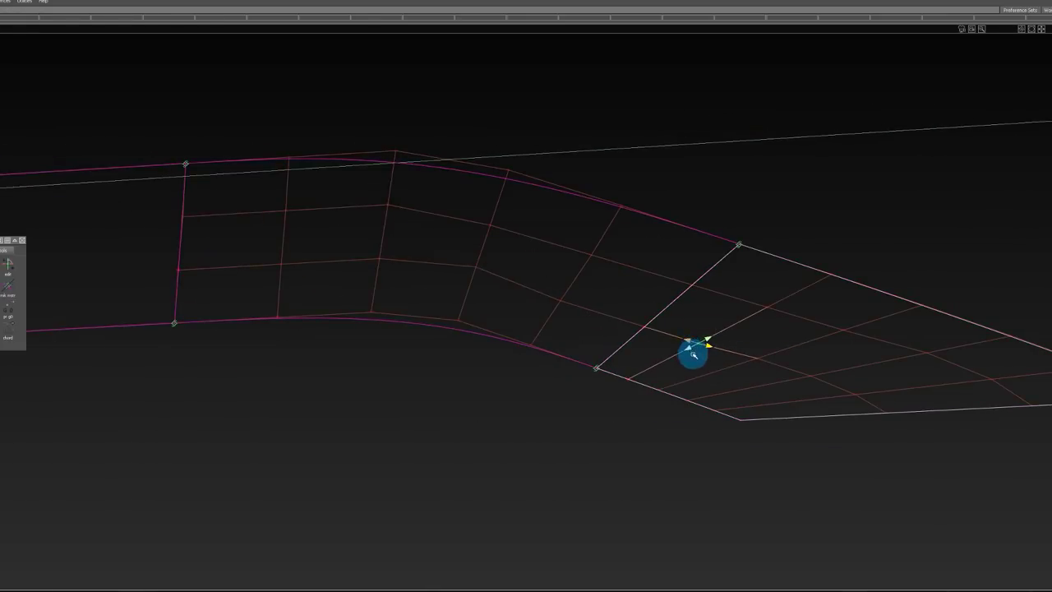
mouse_move(773, 322)
right_mouse_down("alt+shift")
mouse_move(451, 298)
mouse_move(567, 282)
right_mouse_up("alt+shift")
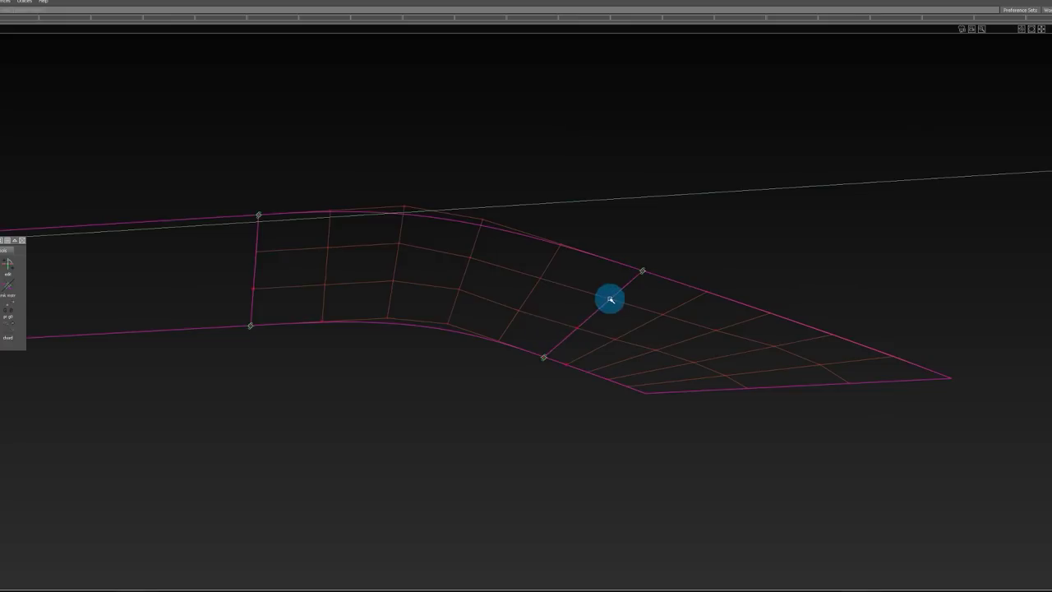
left_click(620, 307)
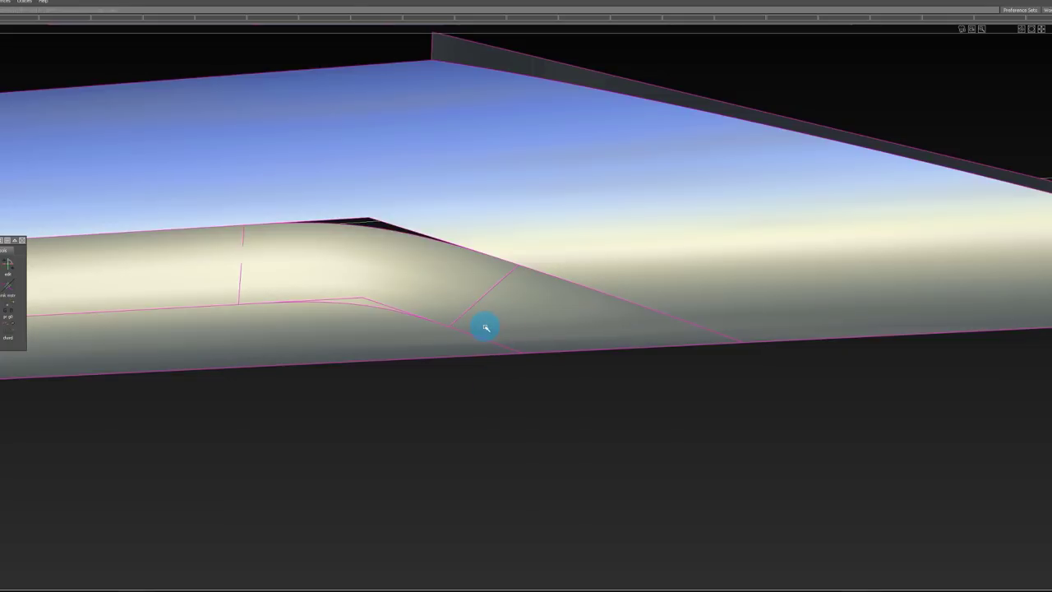
Step: Check the corner surface's control points at the handle end and orient the model to a straight-on side view of the whole spatula
left_click(454, 350)
left_click_drag(514, 261, 505, 306, "ctrl+shift")
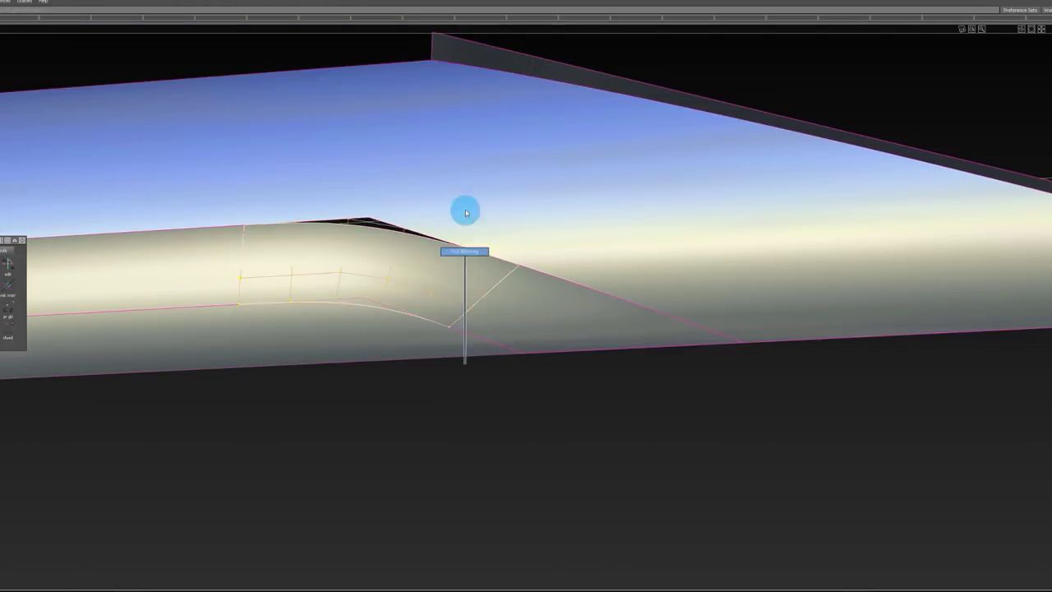
right_click_drag(492, 406, 521, 213, "alt+shift")
left_click_drag(521, 214, 688, 276, "alt+shift")
right_click_drag(689, 276, 631, 282, "alt+shift")
left_click_drag(631, 282, 1049, 127, "alt+shift")
left_click(1050, 128)
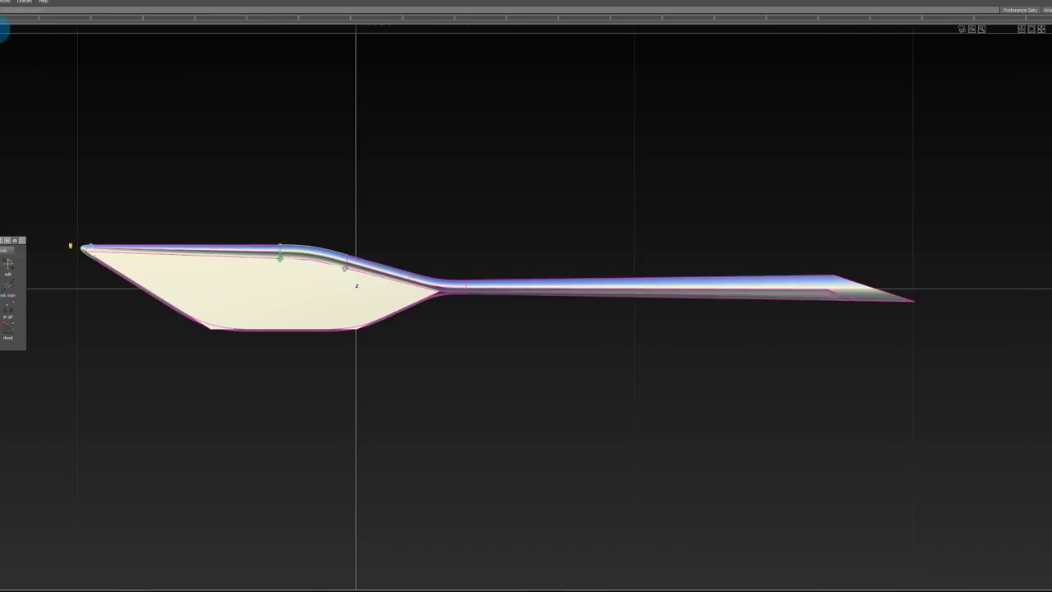
Step: Trim the flat blade face to the inner edges of the rounded border surfaces, removing the sharp corners along its outline
right_click_drag(186, 231, 813, 334, "alt+shift")
scroll(636, 215, "up", 2)
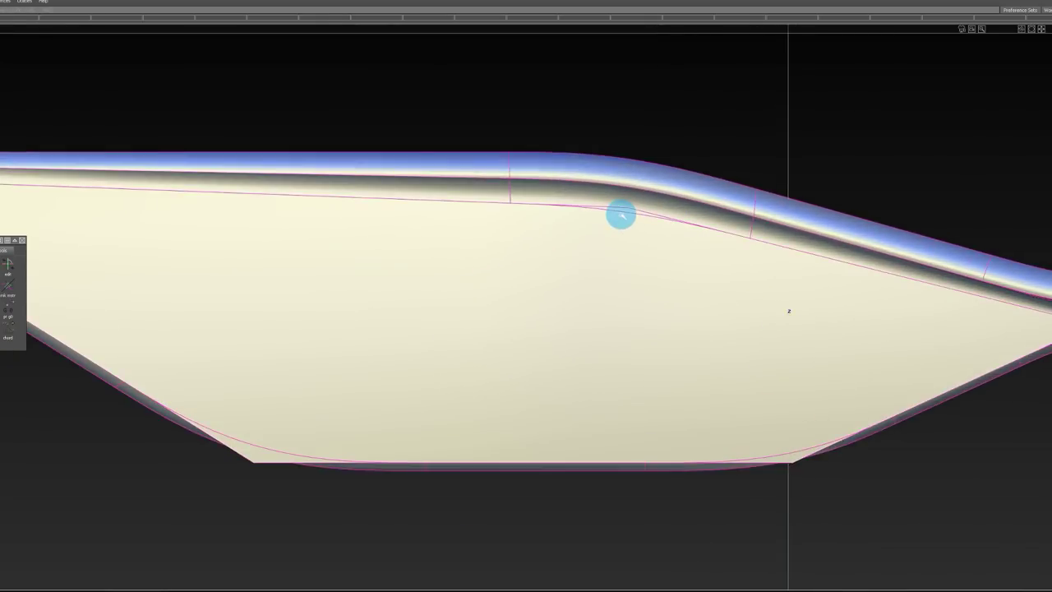
left_click(621, 213)
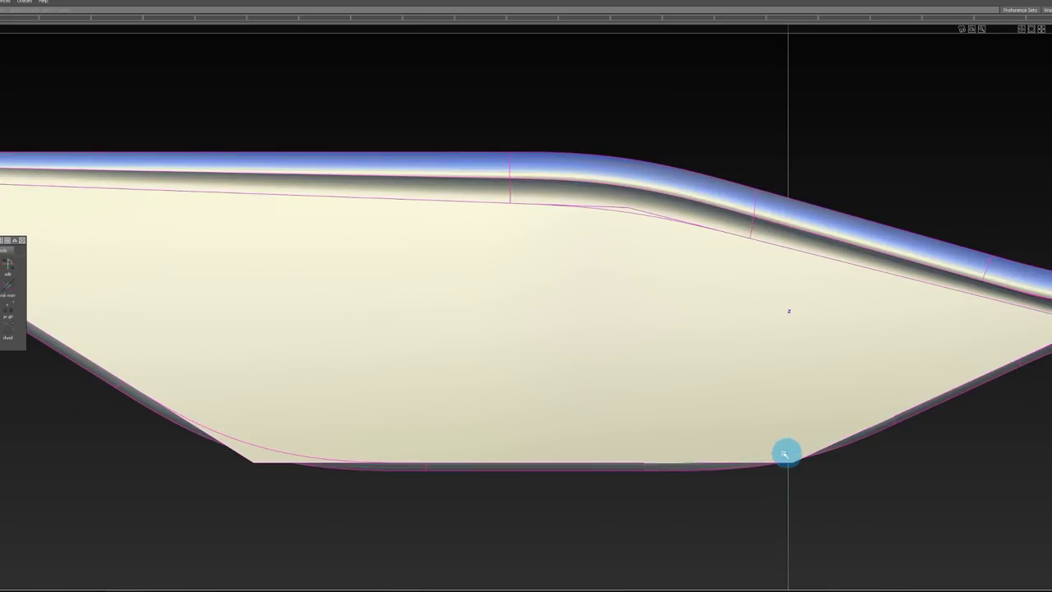
middle_click_drag(338, 408, 616, 444, "alt+shift")
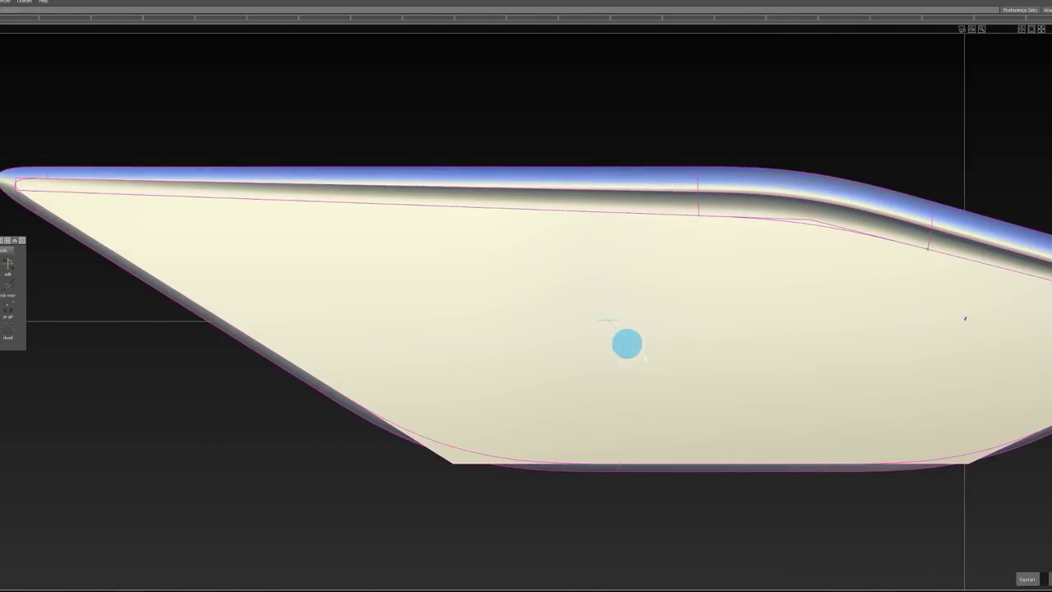
right_click_drag(874, 264, 442, 246, "alt+shift")
right_click_drag(186, 187, 234, 226, "alt+shift")
middle_click_drag(863, 239, 461, 244, "alt+shift")
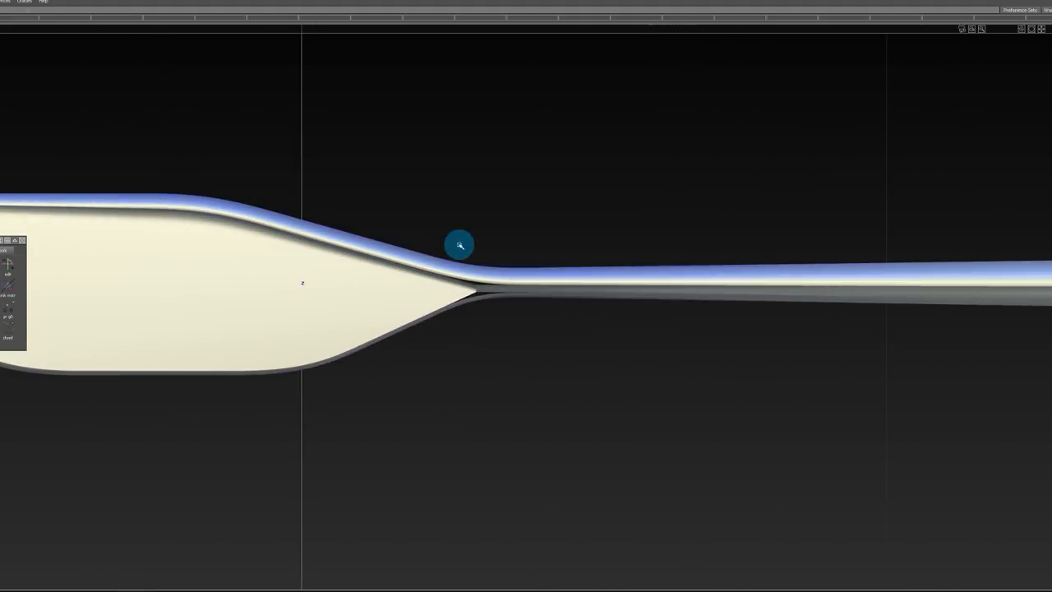
Step: Retrim the large handle surface at the handle end along the corner surface's rounded edge and check the result in wireframe
middle_click_drag(1019, 247, 580, 252, "alt+shift")
right_click_drag(701, 312, 893, 284, "alt+shift")
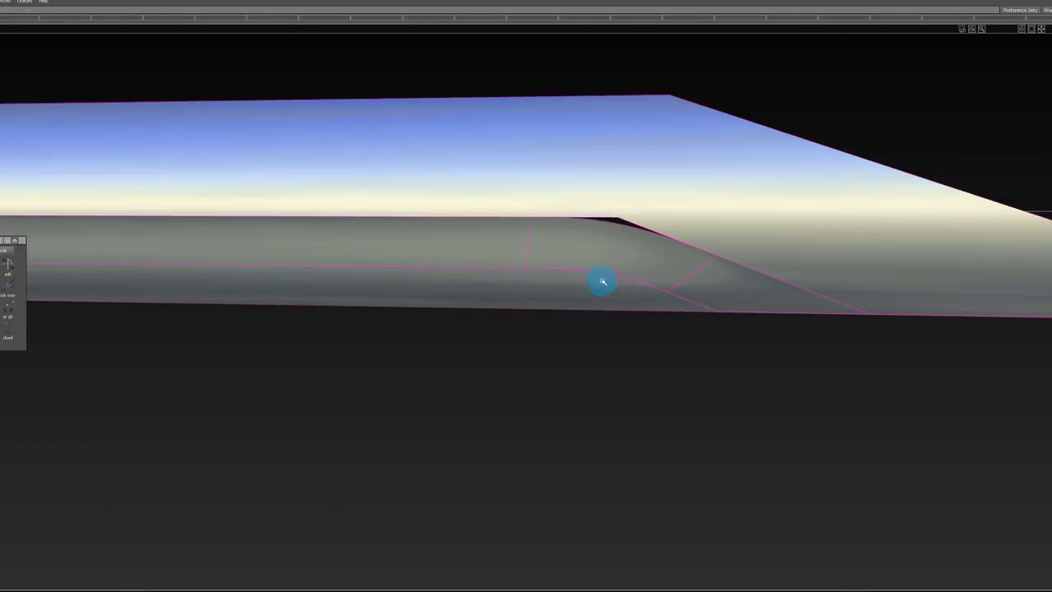
left_click(603, 282)
left_click_drag(603, 260, 592, 355, "ctrl+shift")
left_click(606, 271)
left_click_drag(709, 300, 652, 216, "ctrl+shift")
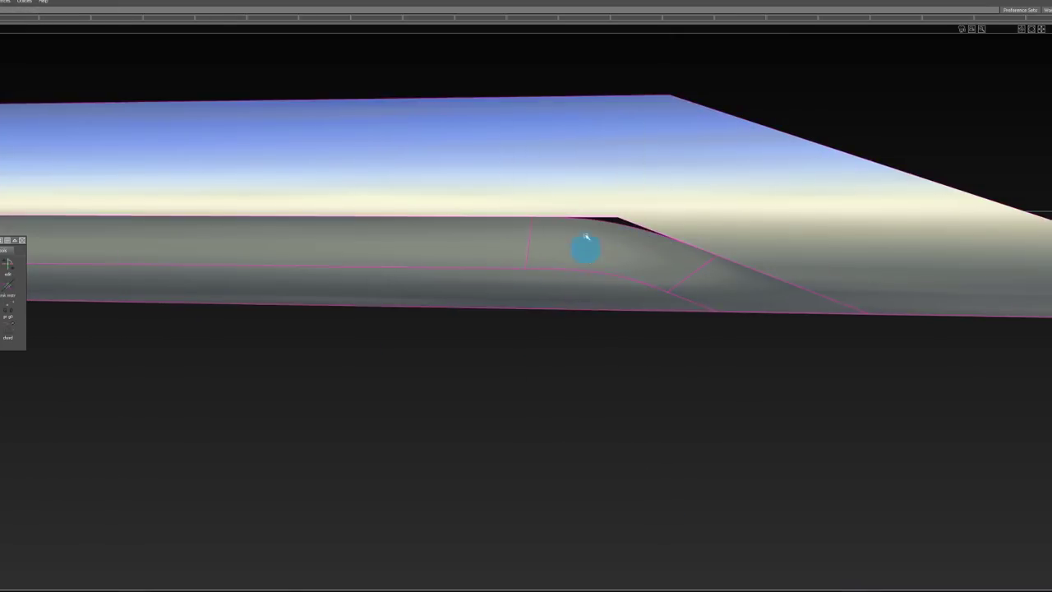
left_click(638, 267)
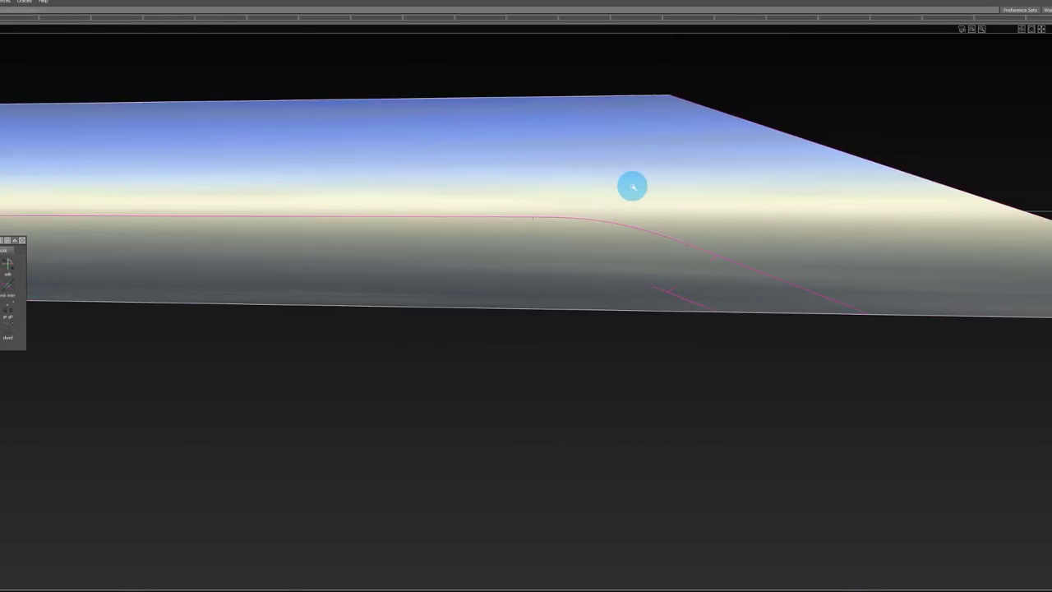
key("grave")
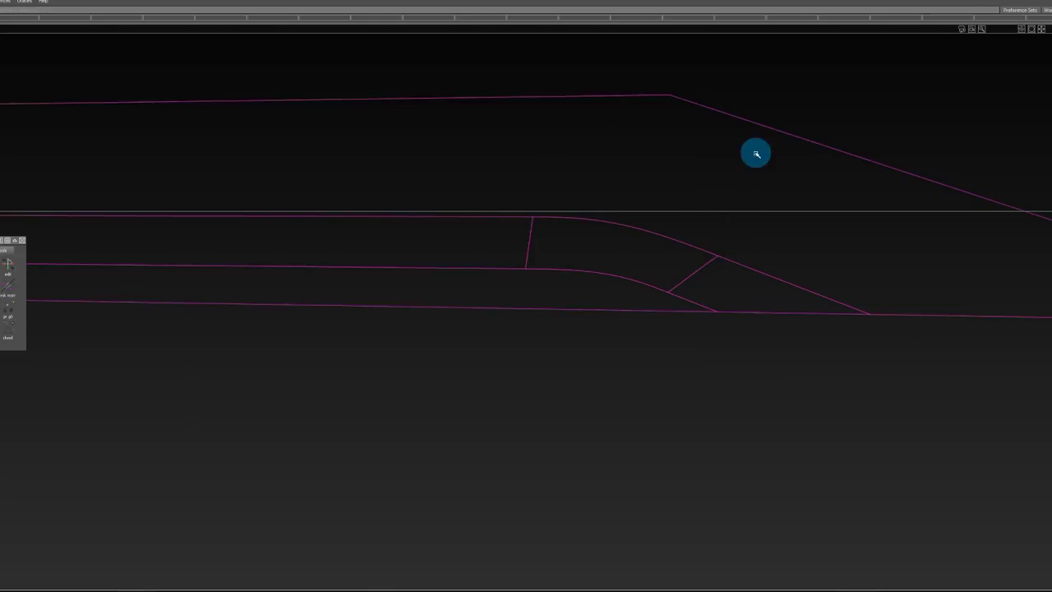
key("grave")
Step: Inspect the shaded blade outline, its rounded tip and the transition from blade to handle
right_click_drag(756, 153, 573, 222, "alt+shift")
mouse_move(573, 222)
middle_mouse_down("alt+shift")
mouse_move(649, 193)
mouse_move(698, 197)
middle_mouse_up("alt+shift")
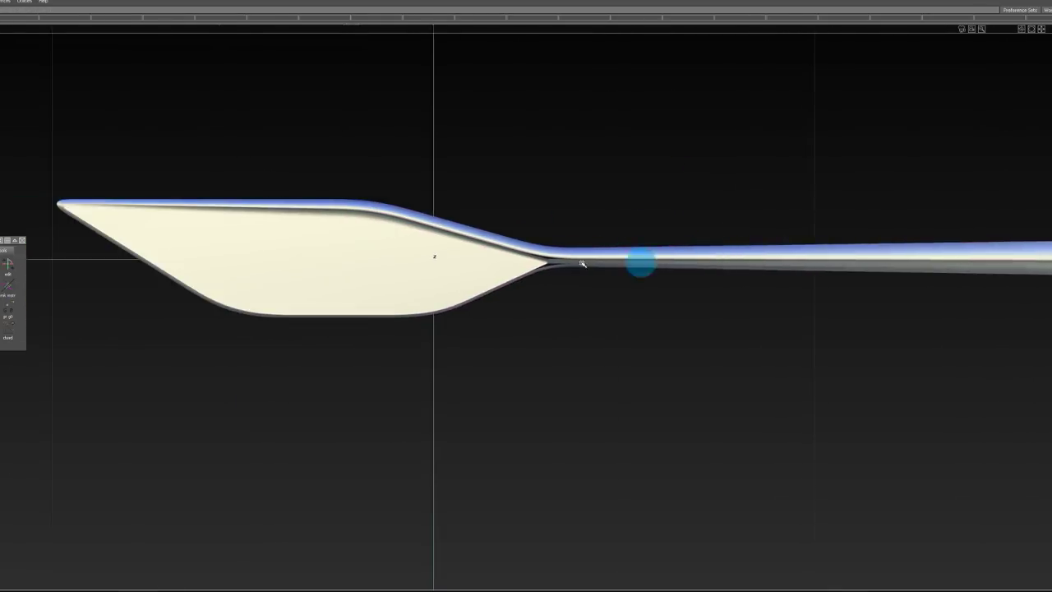
right_click_drag(582, 264, 641, 262, "alt+shift")
middle_click_drag(176, 285, 793, 284, "alt+shift")
middle_click_drag(66, 181, 118, 181, "alt+shift")
right_click_drag(118, 181, 253, 191, "alt+shift")
right_click_drag(253, 192, 221, 167, "ctrl+shift")
right_click_drag(216, 177, 238, 217, "alt+shift")
right_click_drag(363, 217, 304, 191, "alt+shift")
middle_click_drag(217, 191, 193, 191, "alt+shift")
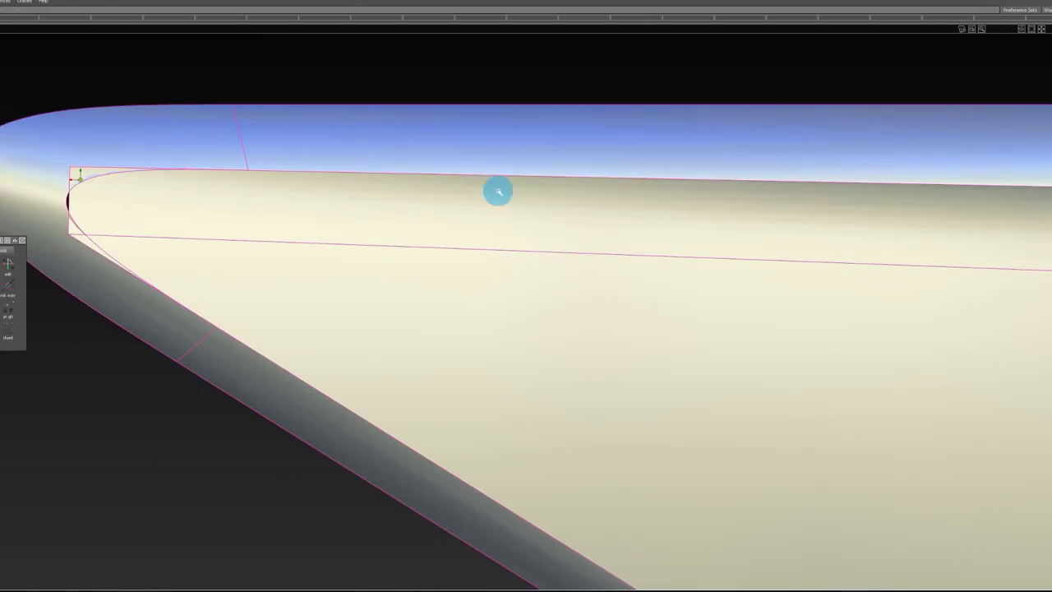
right_click_drag(498, 190, 318, 213, "alt+shift")
middle_click_drag(681, 221, 395, 212, "alt+shift")
right_click_drag(395, 212, 576, 234, "alt+shift")
middle_click_drag(742, 235, 493, 235, "alt+shift")
right_click_drag(494, 235, 543, 267, "alt+shift")
right_click_drag(532, 189, 386, 222, "alt+shift")
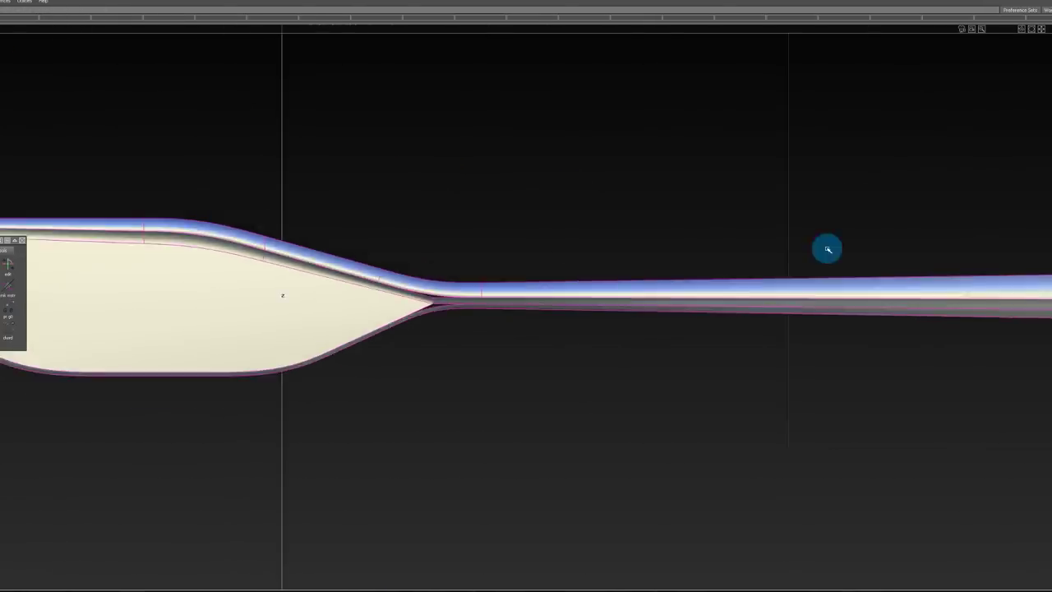
Step: Cut back the inner edge strips on the handle and blade sides to the end seams of the rounded transition surface
mouse_move(828, 249)
left_mouse_down("alt+shift")
mouse_move(648, 285)
mouse_move(698, 184)
mouse_move(514, 148)
mouse_move(521, 268)
mouse_move(594, 301)
mouse_move(488, 225)
mouse_move(446, 242)
mouse_move(590, 178)
mouse_move(698, 167)
mouse_move(672, 139)
mouse_move(794, 265)
mouse_move(580, 319)
mouse_move(495, 318)
left_mouse_up("alt+shift")
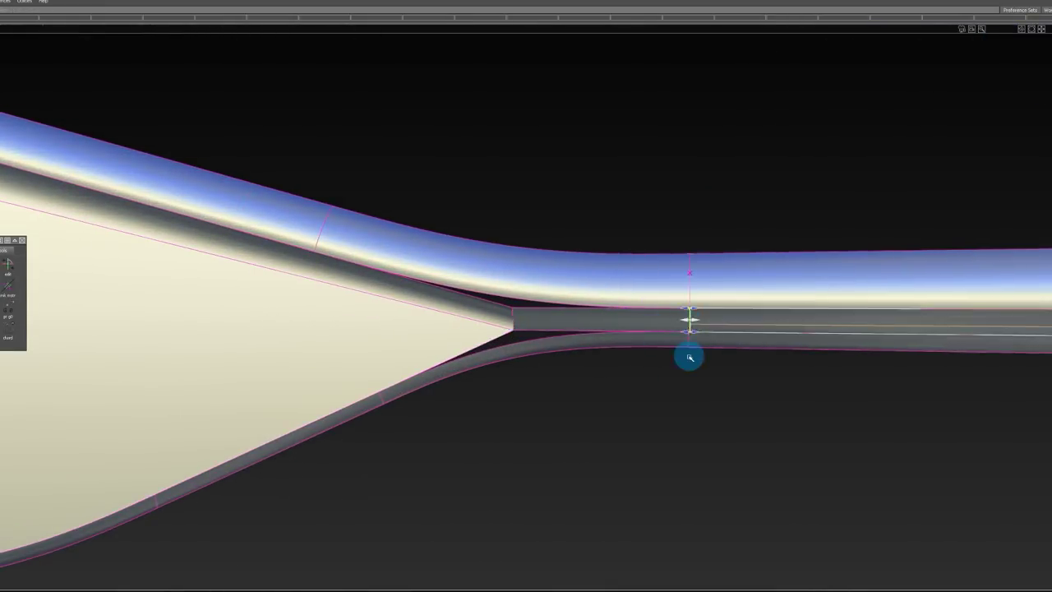
right_click_drag(645, 375, 456, 335, "alt+shift")
left_click_drag(494, 260, 710, 226, "alt")
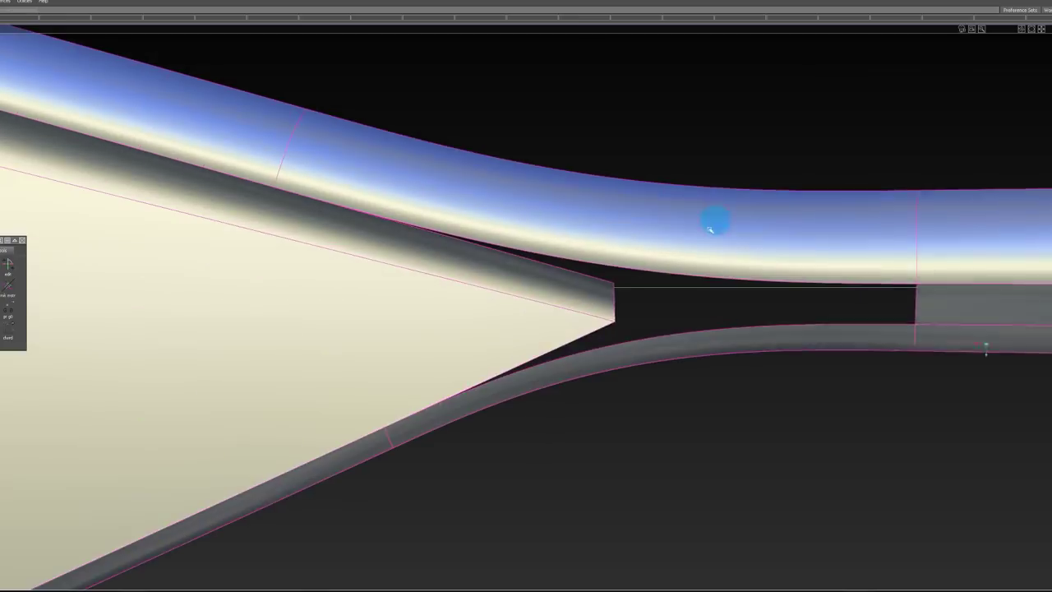
left_click(275, 182)
right_click_drag(279, 180, 378, 237, "alt+shift")
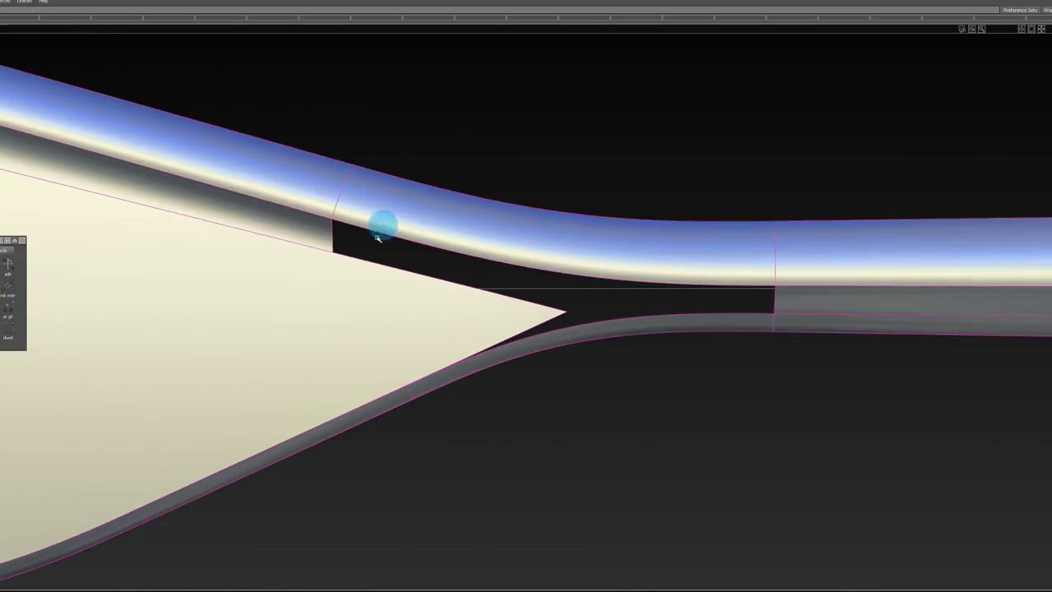
Step: Bridge the gap between the two inner strips with a Square surface using G2 curvature at both ends and explicit control
left_click(701, 243)
key("alt+h")
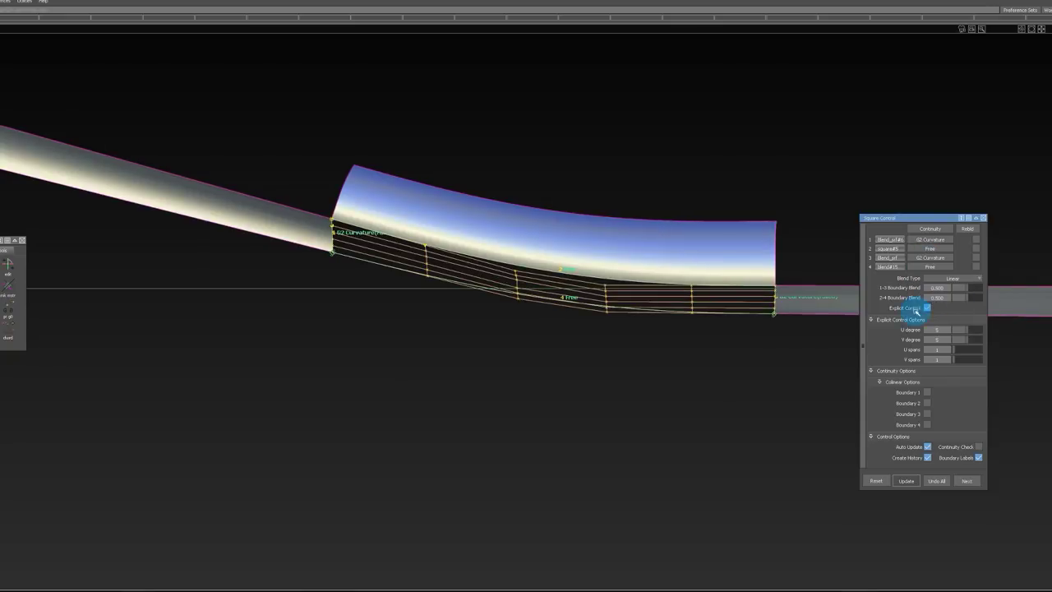
mouse_move(674, 230)
left_mouse_down("alt+shift")
mouse_move(727, 24)
mouse_move(456, 286)
mouse_move(502, 254)
mouse_move(477, 213)
mouse_move(505, 465)
left_mouse_up("alt+shift")
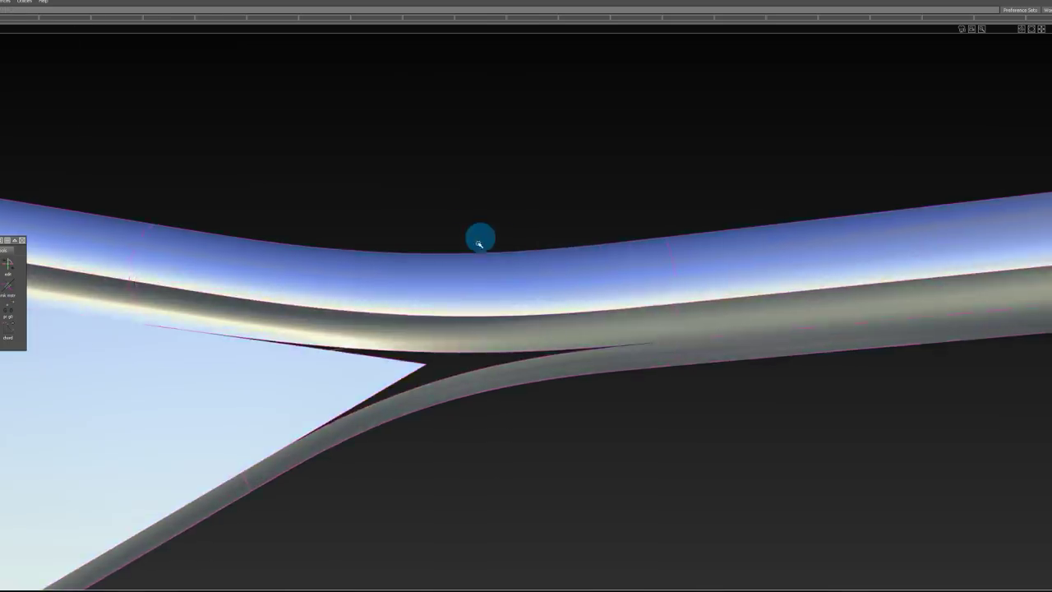
Step: Try to pick the straight edge and both flange edges of the triangular gap as boundaries for a Square surface
mouse_move(480, 239)
left_mouse_down("alt+shift")
mouse_move(435, 162)
mouse_move(435, 231)
mouse_move(456, 216)
mouse_move(462, 272)
mouse_move(446, 300)
mouse_move(529, 106)
mouse_move(592, 223)
mouse_move(578, 160)
mouse_move(406, 288)
left_mouse_up("alt+shift")
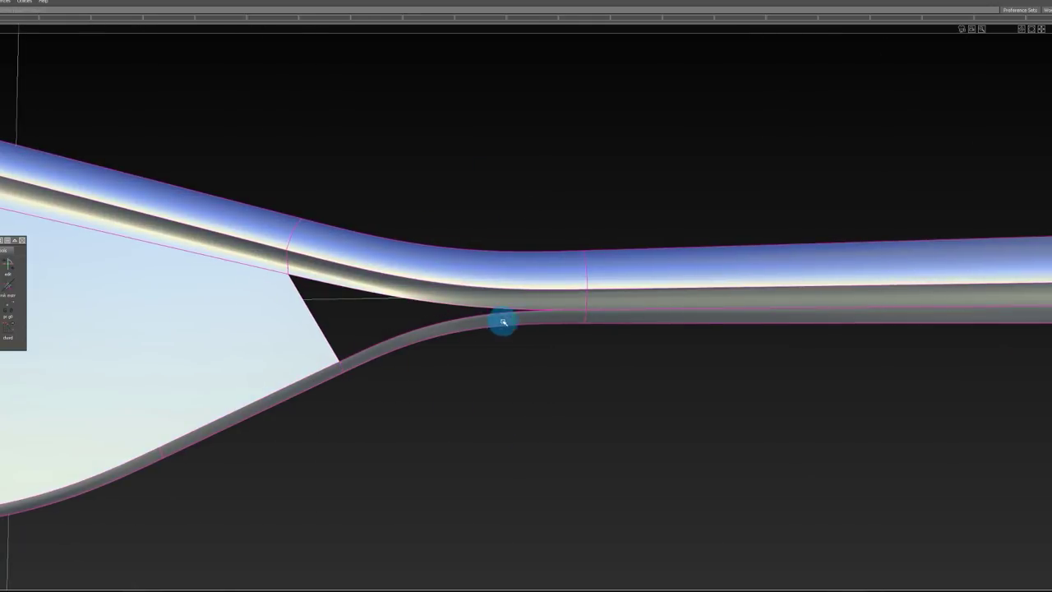
mouse_move(504, 321)
left_mouse_down("alt+shift")
mouse_move(510, 355)
mouse_move(507, 320)
left_mouse_up("alt+shift")
right_click_drag(507, 320, 437, 317, "alt+shift")
mouse_move(437, 318)
left_mouse_down("alt+shift")
mouse_move(504, 327)
mouse_move(649, 235)
mouse_move(375, 346)
mouse_move(286, 346)
mouse_move(298, 345)
mouse_move(284, 332)
mouse_move(293, 303)
mouse_move(389, 349)
left_mouse_up("alt+shift")
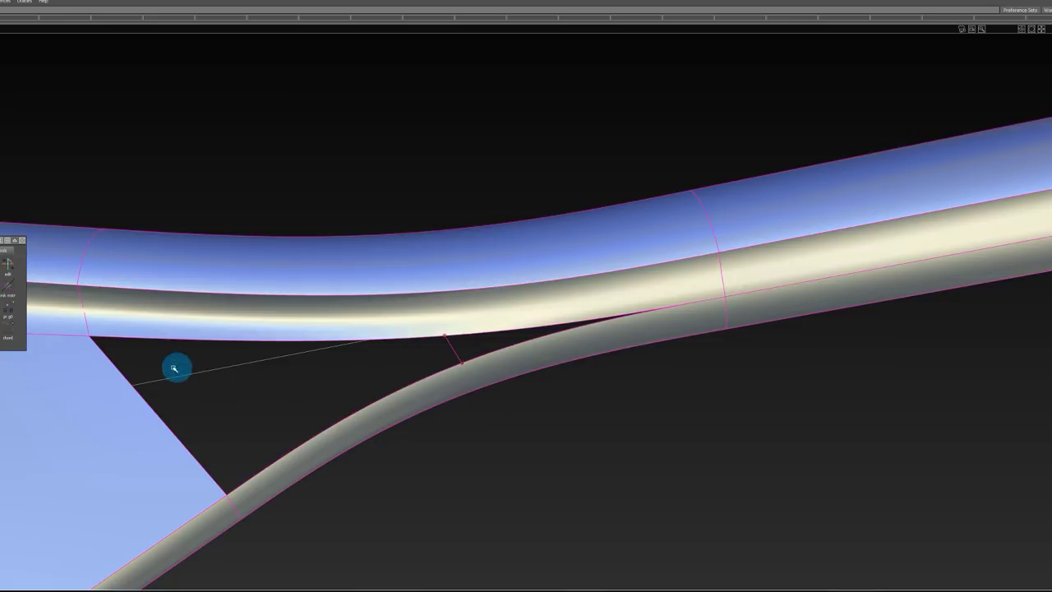
left_click(121, 384)
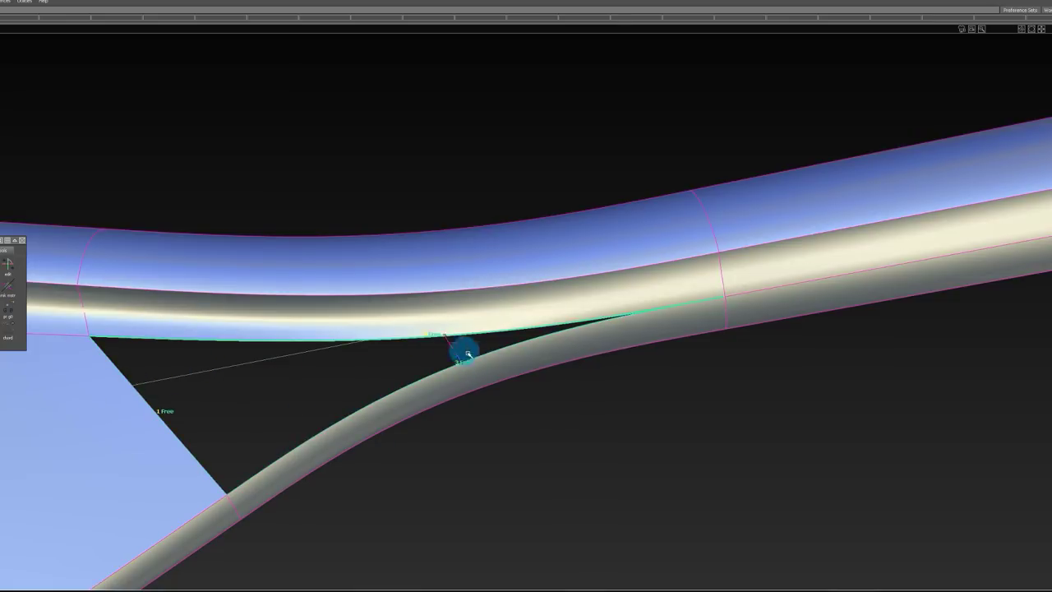
right_click_drag(237, 495, 573, 374, "alt+shift")
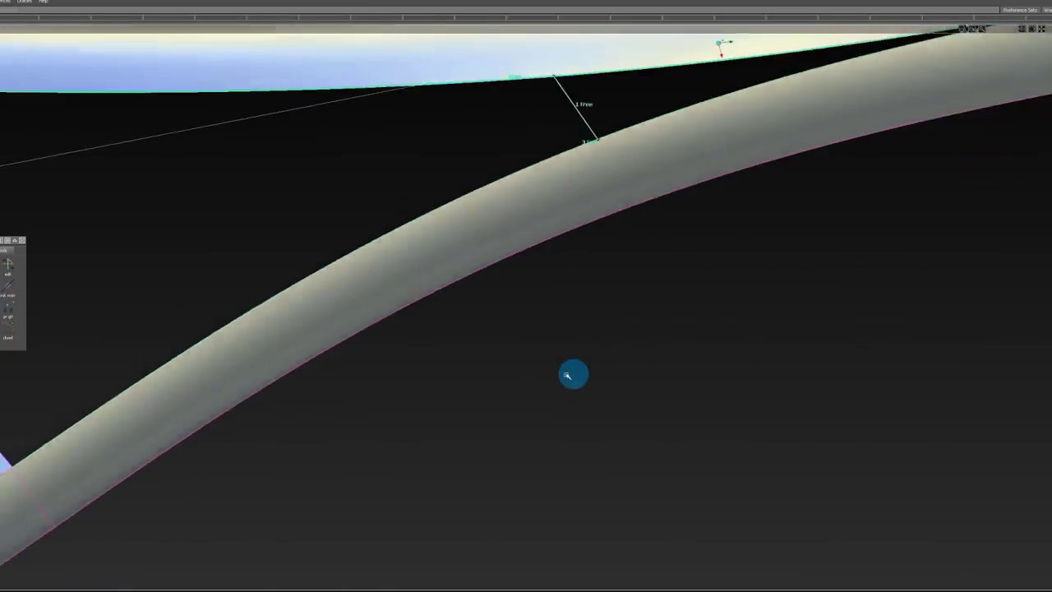
Step: Edit the lower flange segment's Square surface, using G2 Curvature at both ends, free long sides and collinear control on all four boundaries
middle_click_drag(573, 373, 967, 537, "alt+shift")
left_click_drag(427, 460, 375, 509, "alt+shift")
right_click_drag(376, 510, 392, 390, "alt+shift")
left_click(392, 390)
left_click(429, 359)
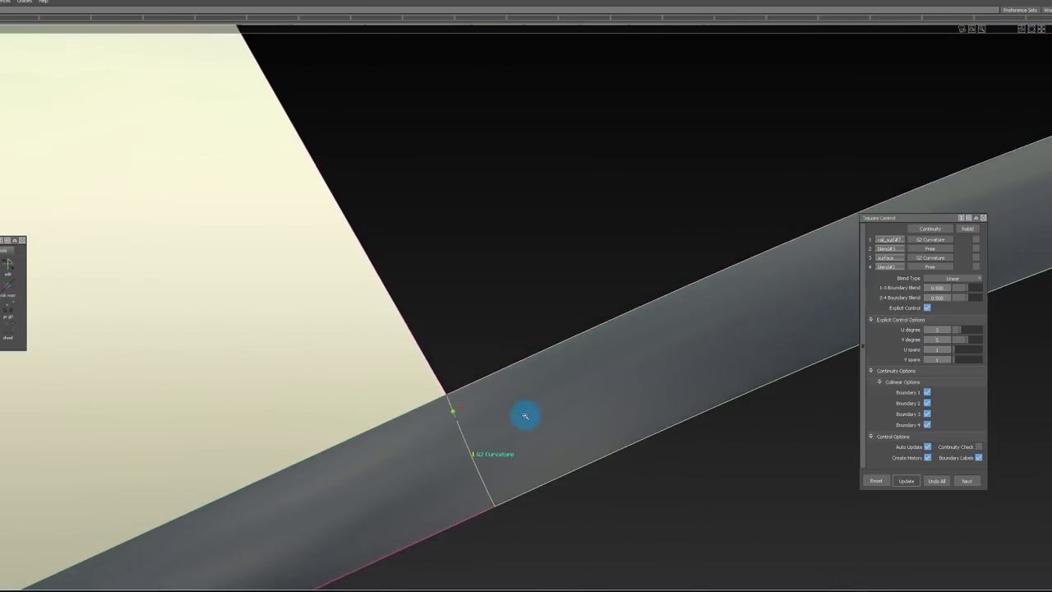
Step: Align the upper flange's inner surface to its neighbour along the short seam at the gap's corner, using G2 edge alignment with explicit control
mouse_move(526, 416)
left_mouse_down("alt+shift")
mouse_move(380, 359)
mouse_move(616, 322)
mouse_move(524, 174)
left_mouse_up("alt+shift")
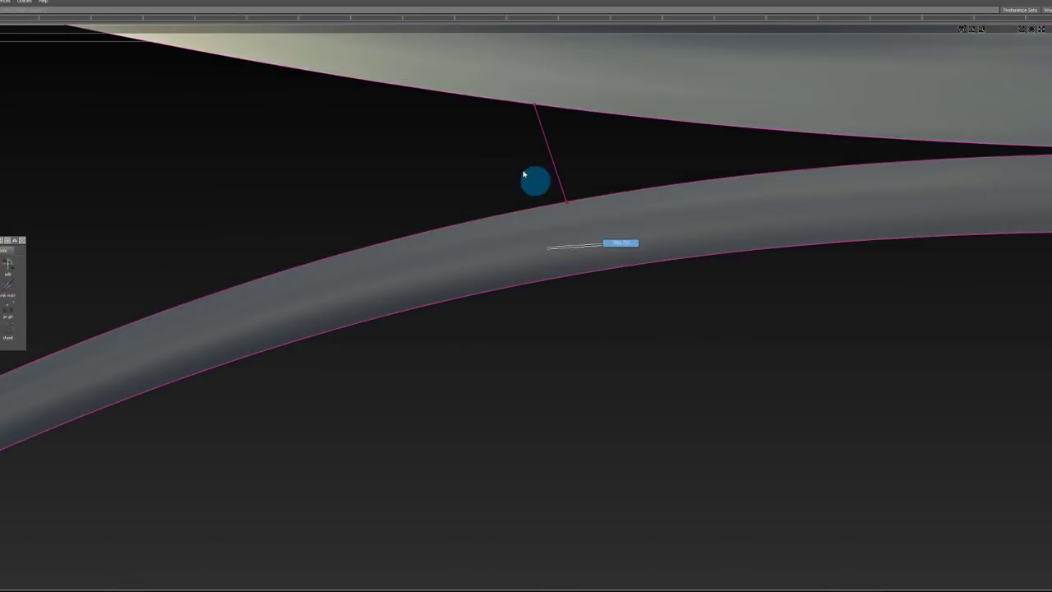
right_click_drag(574, 209, 393, 200, "alt+shift")
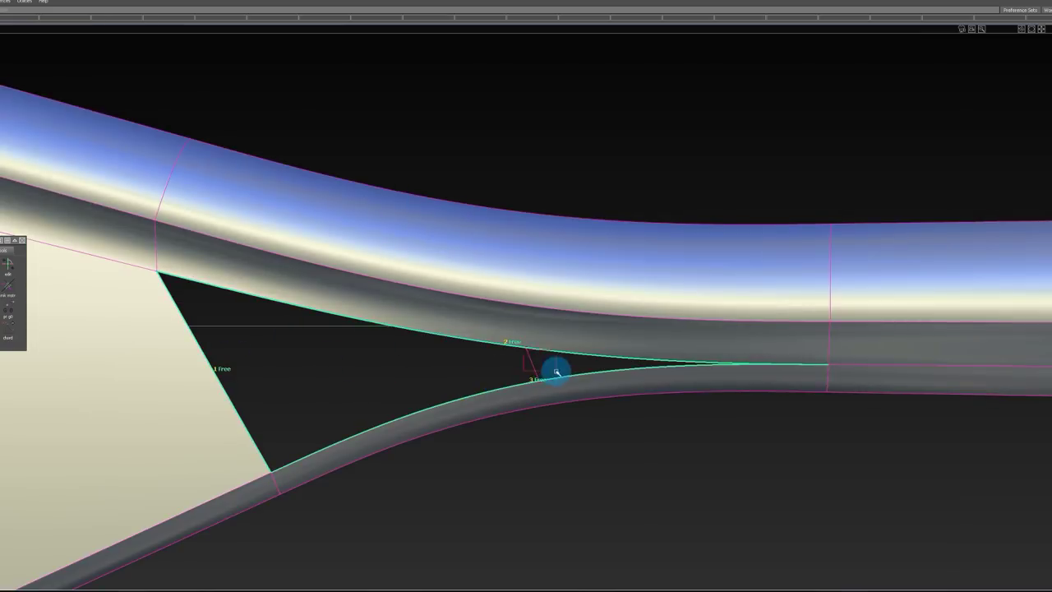
middle_click_drag(140, 284, 423, 306, "alt+shift")
right_click_drag(424, 305, 510, 291, "alt+shift")
middle_click_drag(195, 312, 274, 269, "alt+shift")
left_click_drag(274, 269, 266, 228, "ctrl+shift")
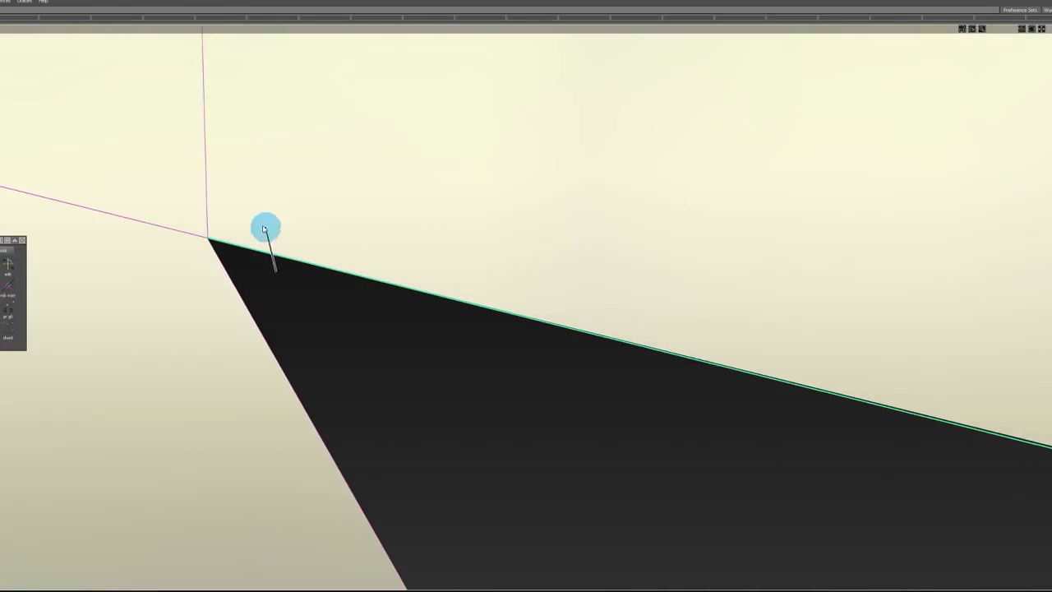
left_click(190, 239)
right_click_drag(190, 239, 385, 284, "alt+shift")
left_click(384, 285)
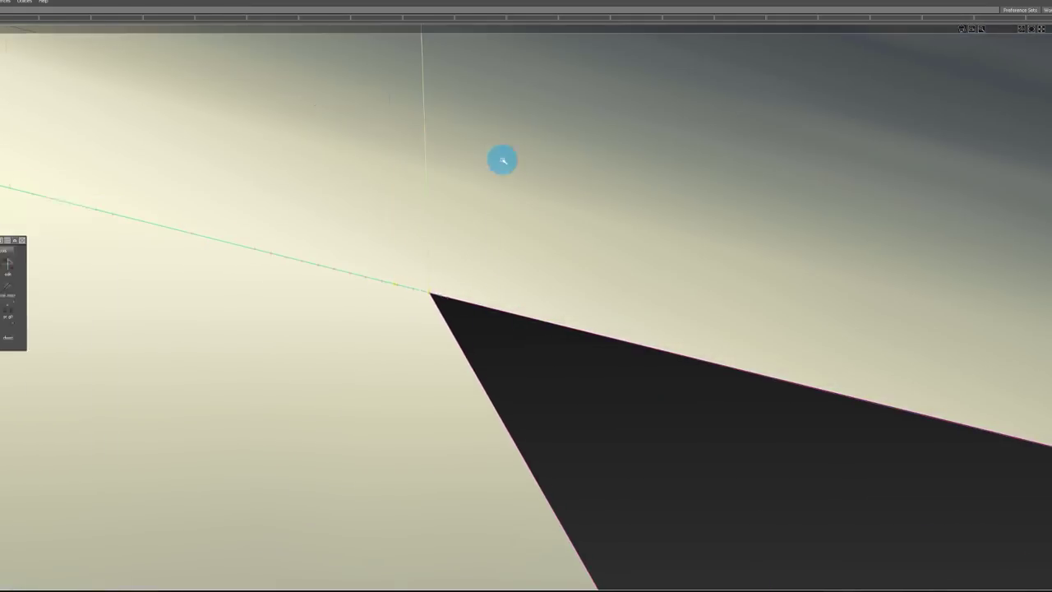
right_click_drag(502, 160, 441, 272, "alt+shift")
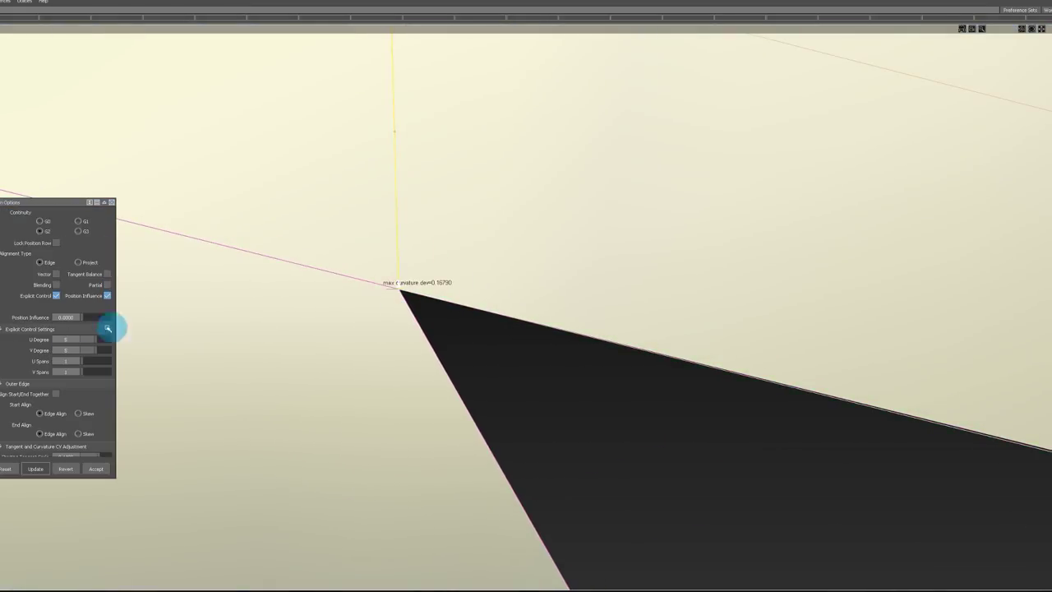
right_click_drag(452, 315, 353, 275, "alt+shift")
left_click_drag(442, 235, 404, 188, "ctrl+shift")
Step: Build a Square surface over the triangular gap from the flange edges, straight edge and closing curve, with G2 Curvature along the straight edge
mouse_move(612, 427)
right_mouse_down("alt+shift")
mouse_move(549, 420)
mouse_move(412, 250)
right_mouse_up("alt+shift")
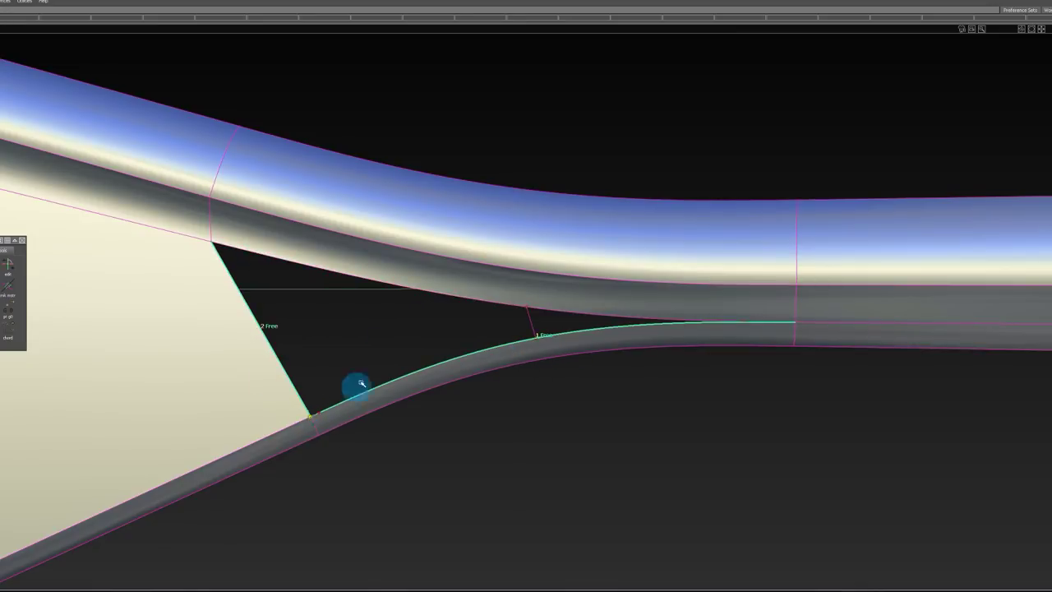
left_click_drag(468, 362, 442, 329, "alt+shift")
left_click_drag(494, 222, 498, 188, "alt+shift")
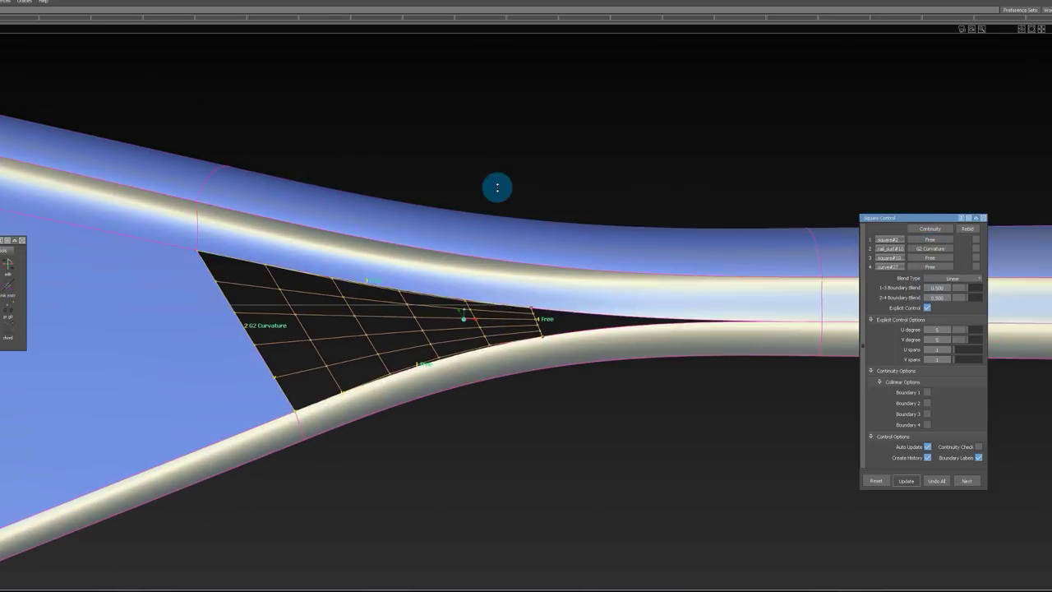
left_click_drag(520, 312, 794, 233, "alt+shift")
left_click(929, 266)
Step: Finish the triangular fill surface and examine its highlights where it meets the upper and lower flanges
mouse_move(637, 273)
left_mouse_down("alt+shift")
mouse_move(608, 270)
mouse_move(584, 164)
mouse_move(606, 230)
left_mouse_up("alt+shift")
mouse_move(606, 230)
left_mouse_down("ctrl+shift")
mouse_move(552, 183)
mouse_move(226, 260)
mouse_move(169, 289)
mouse_move(305, 317)
mouse_move(498, 247)
mouse_move(493, 269)
mouse_move(444, 296)
mouse_move(472, 284)
left_mouse_up("ctrl+shift")
right_click_drag(472, 284, 448, 258, "alt+shift")
left_click_drag(447, 258, 487, 299, "alt+shift")
right_click_drag(373, 299, 391, 333, "alt+shift")
middle_click_drag(390, 333, 458, 289, "alt+shift")
mouse_move(457, 289)
right_mouse_down("alt+shift")
mouse_move(397, 320)
mouse_move(461, 288)
right_mouse_up("alt+shift")
mouse_move(460, 288)
left_mouse_down("alt+shift")
mouse_move(506, 224)
mouse_move(556, 96)
mouse_move(484, 126)
mouse_move(458, 274)
left_mouse_up("alt+shift")
left_click(459, 275)
left_click_drag(452, 210, 496, 232, "alt+shift")
left_click(927, 296)
mouse_move(450, 190)
left_mouse_down("alt+shift")
mouse_move(441, 221)
mouse_move(466, 192)
mouse_move(428, 181)
mouse_move(432, 205)
mouse_move(496, 186)
mouse_move(315, 261)
mouse_move(427, 178)
mouse_move(446, 183)
mouse_move(354, 192)
mouse_move(383, 110)
mouse_move(82, 363)
mouse_move(419, 395)
mouse_move(505, 216)
mouse_move(441, 172)
mouse_move(443, 215)
mouse_move(471, 235)
mouse_move(465, 206)
mouse_move(543, 268)
mouse_move(452, 265)
mouse_move(493, 292)
left_mouse_up("alt+shift")
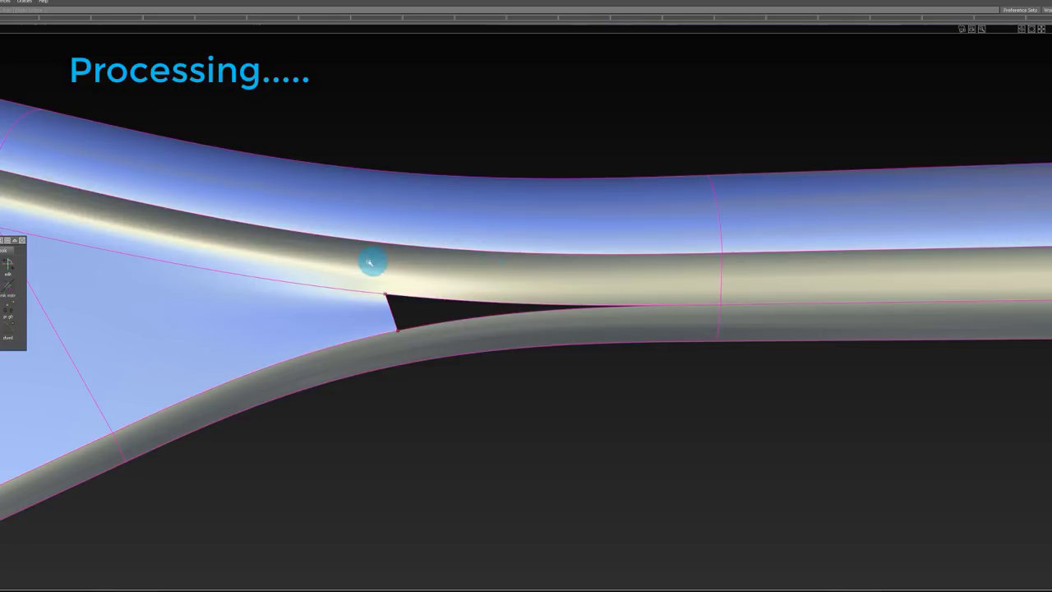
Step: Cut the upper flange's inner surface back to the fill's narrow end and remove the remaining section up to the next seam
mouse_move(370, 261)
left_mouse_down("alt+shift")
mouse_move(383, 270)
mouse_move(501, 239)
mouse_move(538, 270)
mouse_move(513, 264)
mouse_move(547, 313)
mouse_move(545, 242)
mouse_move(562, 298)
mouse_move(582, 289)
mouse_move(540, 275)
left_mouse_up("alt+shift")
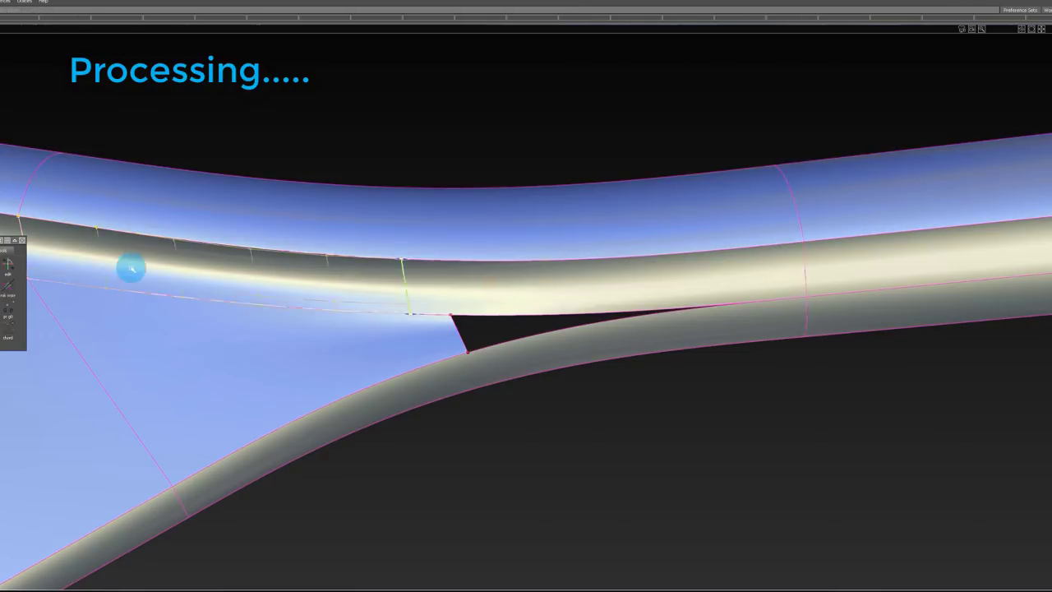
mouse_move(411, 287)
left_mouse_down("alt+shift")
mouse_move(550, 275)
mouse_move(667, 241)
mouse_move(557, 394)
mouse_move(444, 289)
mouse_move(426, 256)
left_mouse_up("alt+shift")
right_click_drag(426, 257, 536, 258, "alt+shift")
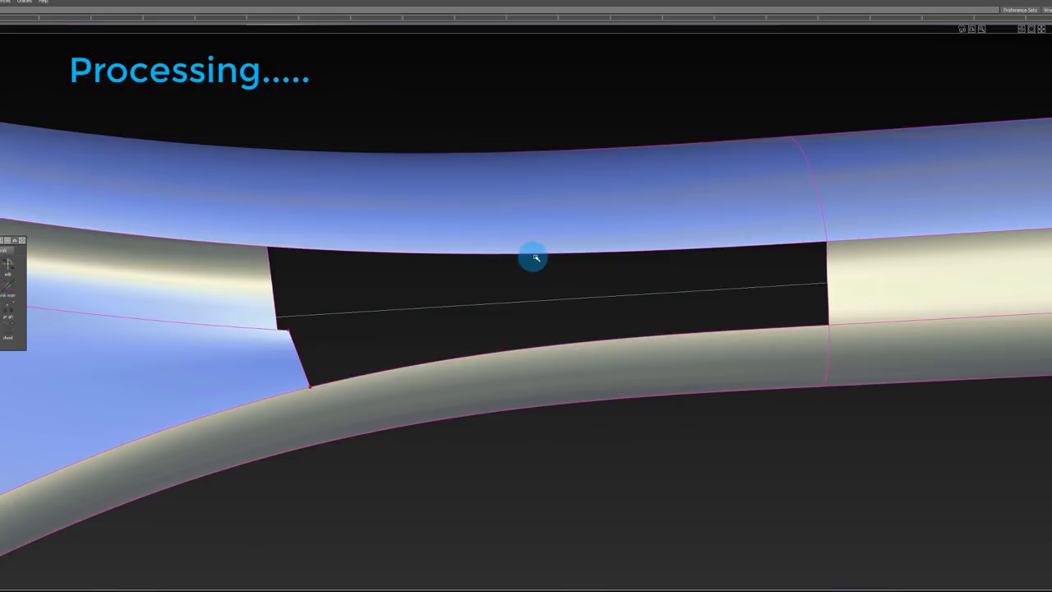
Step: Try a freeform blend between the upper and lower flange edges, with G2 Curvature on both sides and Connect Ends at both ends
left_click(541, 345)
left_click_drag(541, 345, 552, 275, "alt+shift")
mouse_move(770, 222)
left_mouse_down("alt+shift")
mouse_move(494, 247)
mouse_move(63, 239)
left_mouse_up("alt+shift")
left_click(23, 173)
left_click_drag(262, 196, 238, 215, "alt+shift")
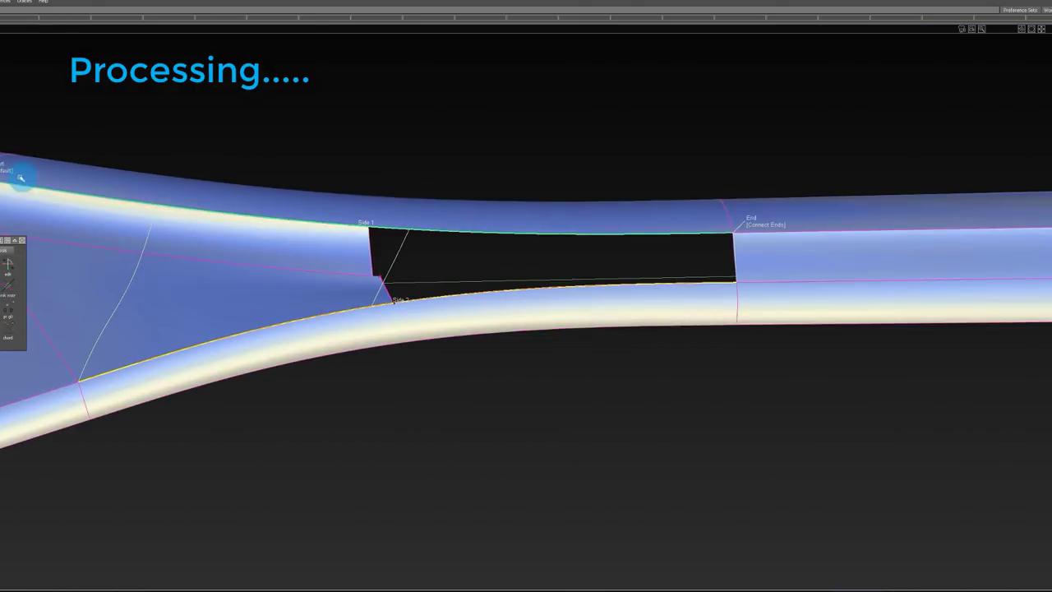
left_click_drag(333, 191, 358, 205, "alt+shift")
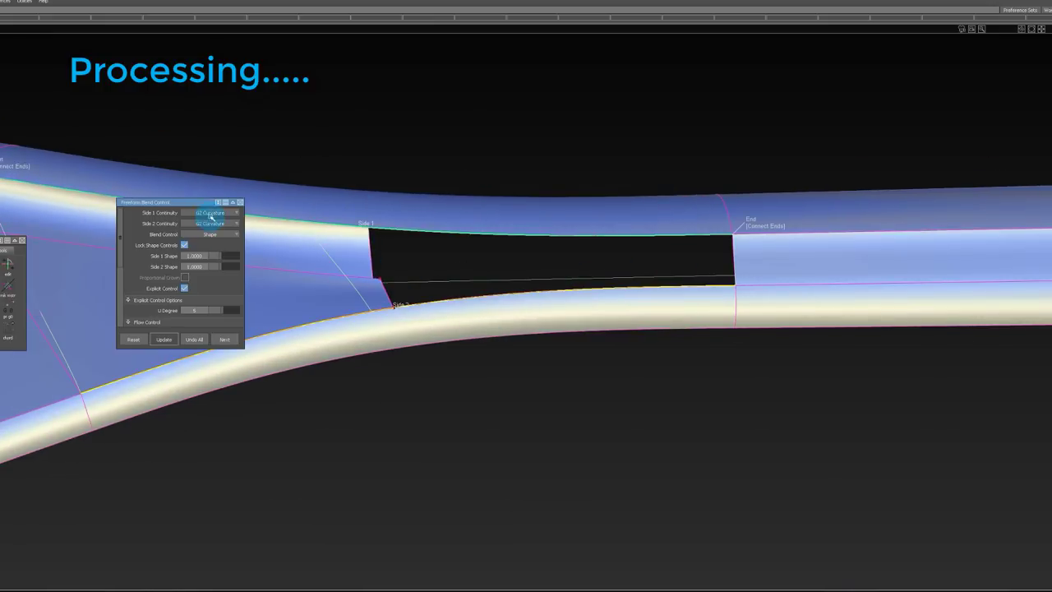
left_click_drag(516, 241, 535, 277, "alt+shift")
Step: Cut back the outer upper and lower flange surfaces along a line just beyond the fill's narrow end
middle_click_drag(535, 276, 662, 266, "alt+shift")
mouse_move(662, 265)
left_mouse_down("alt+shift")
mouse_move(658, 227)
mouse_move(656, 245)
left_mouse_up("alt+shift")
left_click_drag(655, 246, 698, 277, "alt+shift")
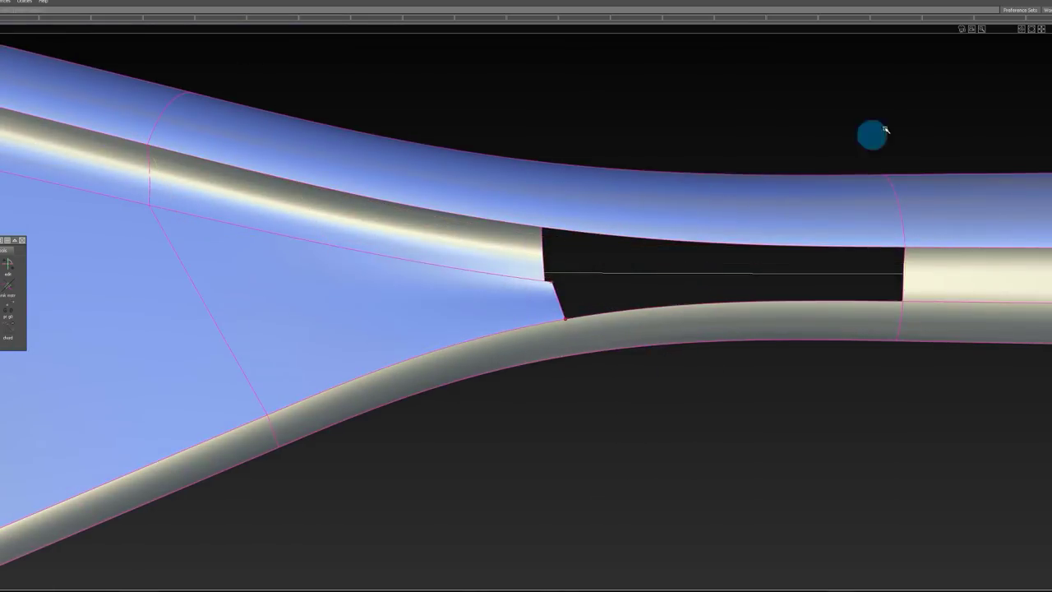
left_click_drag(885, 130, 605, 148, "alt+shift")
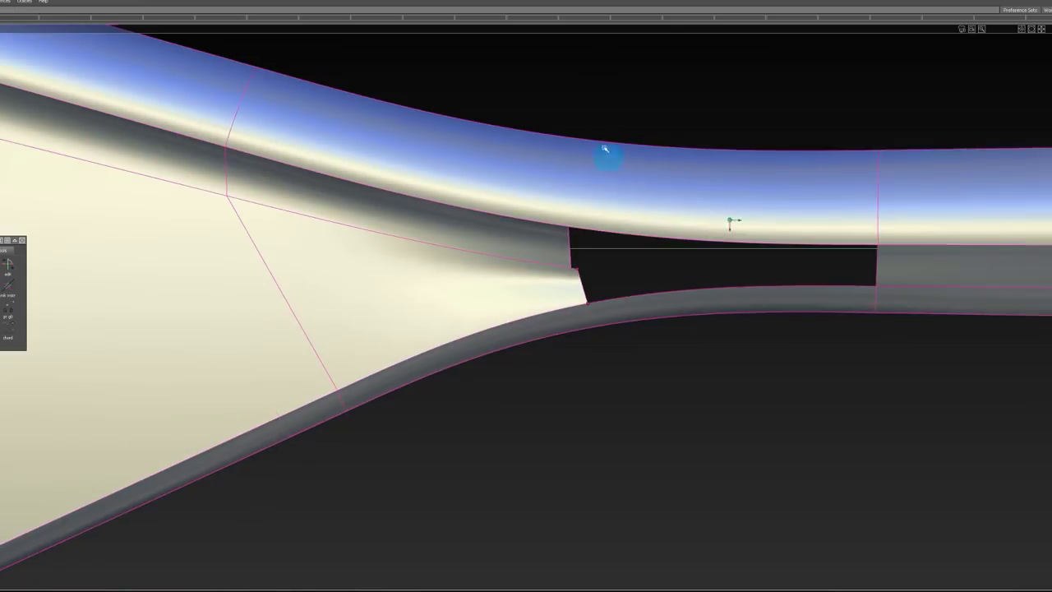
left_click(712, 187)
mouse_move(732, 284)
left_mouse_down("alt+shift")
mouse_move(733, 227)
mouse_move(665, 208)
mouse_move(679, 172)
mouse_move(660, 230)
mouse_move(631, 236)
left_mouse_up("alt+shift")
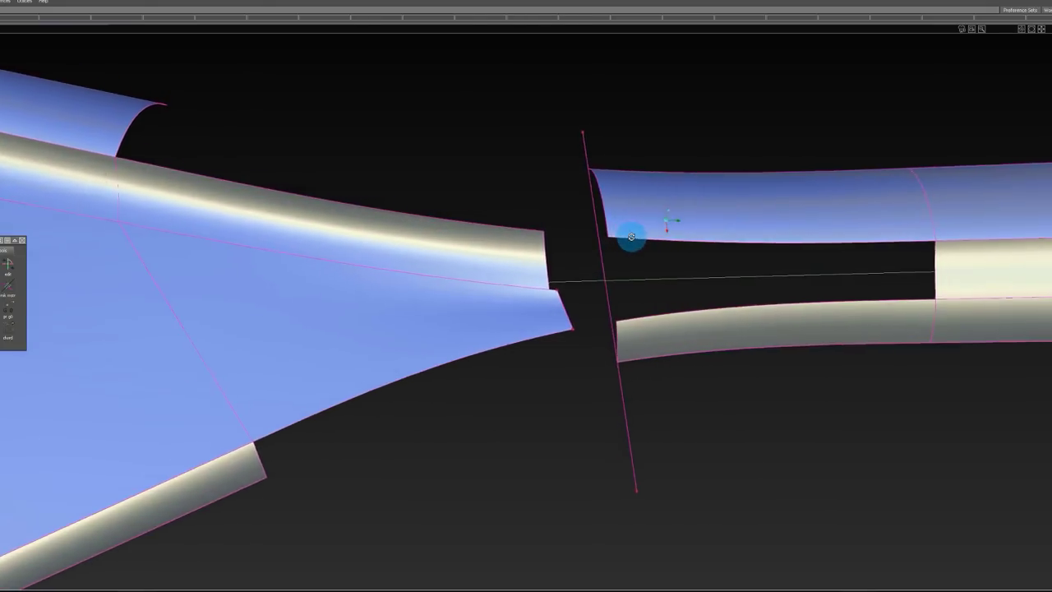
left_click_drag(575, 349, 579, 344, "alt+shift")
Step: Create a slightly bowed blend curve joining the cut corners of the upper and lower flange surfaces
left_click_drag(579, 343, 602, 148, "ctrl+shift")
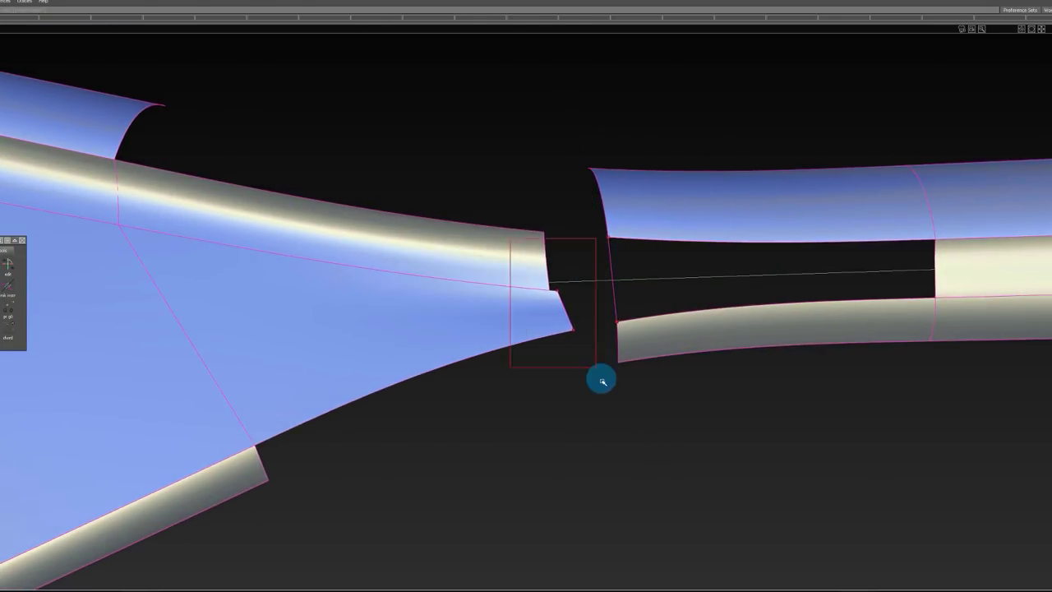
left_click_drag(603, 381, 604, 383)
right_click_drag(612, 263, 655, 230, "alt+shift")
left_click_drag(655, 230, 718, 222, "alt+shift")
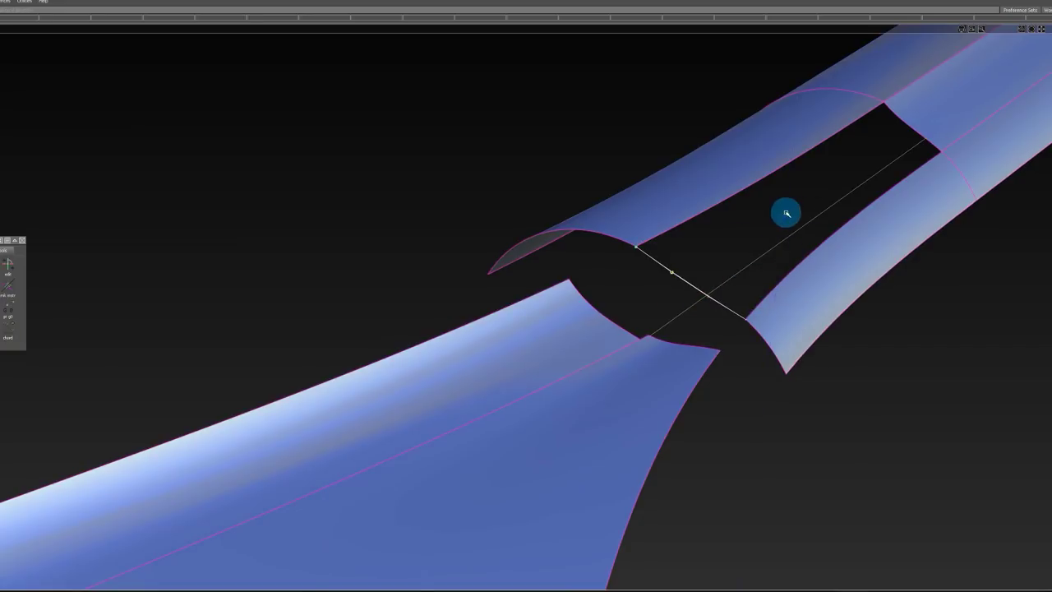
left_click_drag(883, 203, 752, 189, "alt+shift")
Step: Fill the opening beyond the blend curve with a Square surface using U degree 3, V degree 5, and G2 Curvature with collinear control on boundary 3
left_click(659, 262)
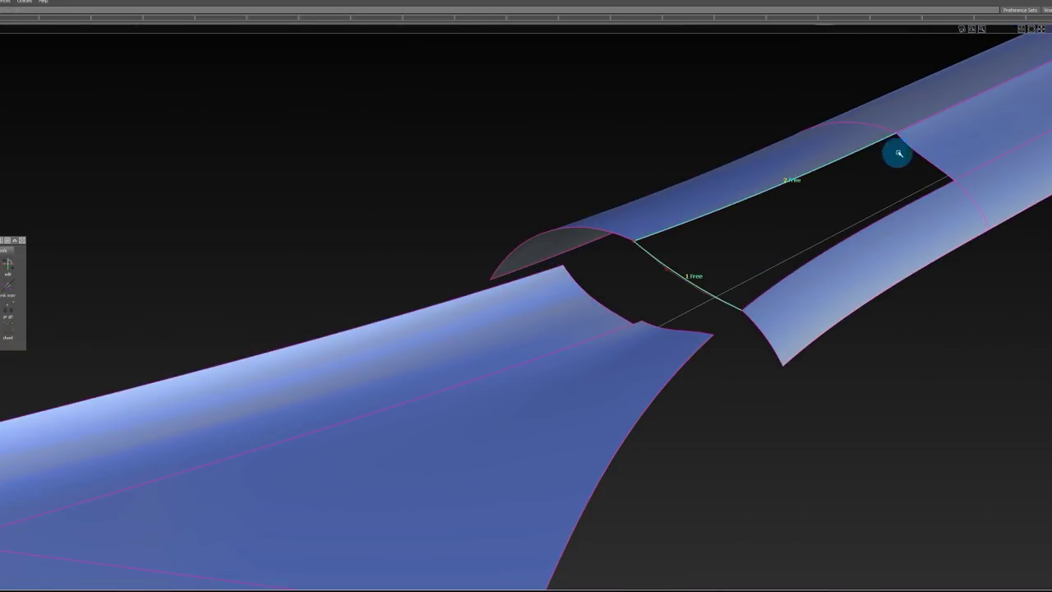
left_click_drag(915, 140, 637, 256, "alt+shift")
left_click(637, 256)
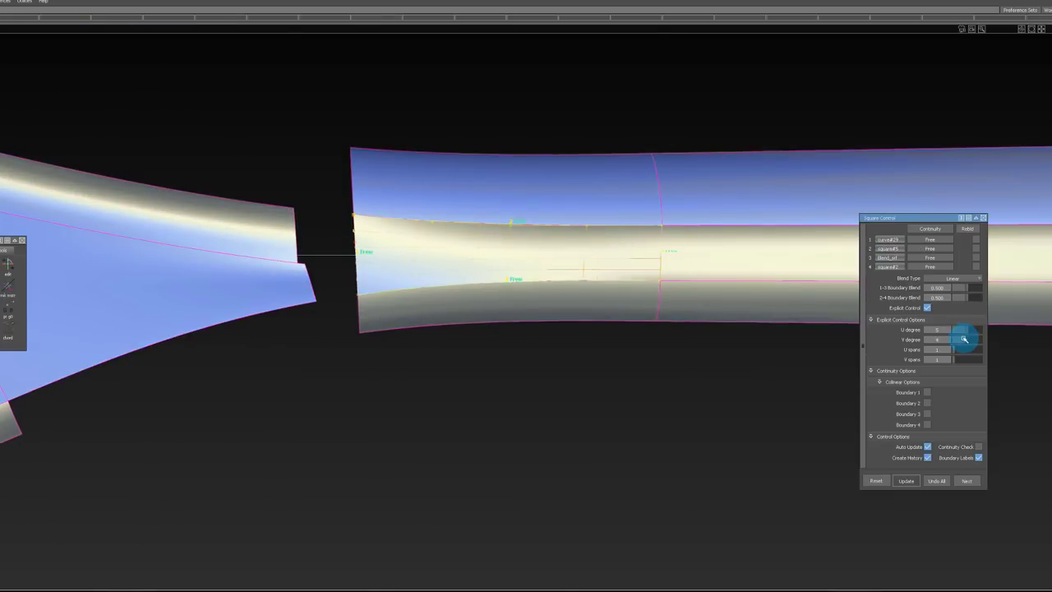
key("5")
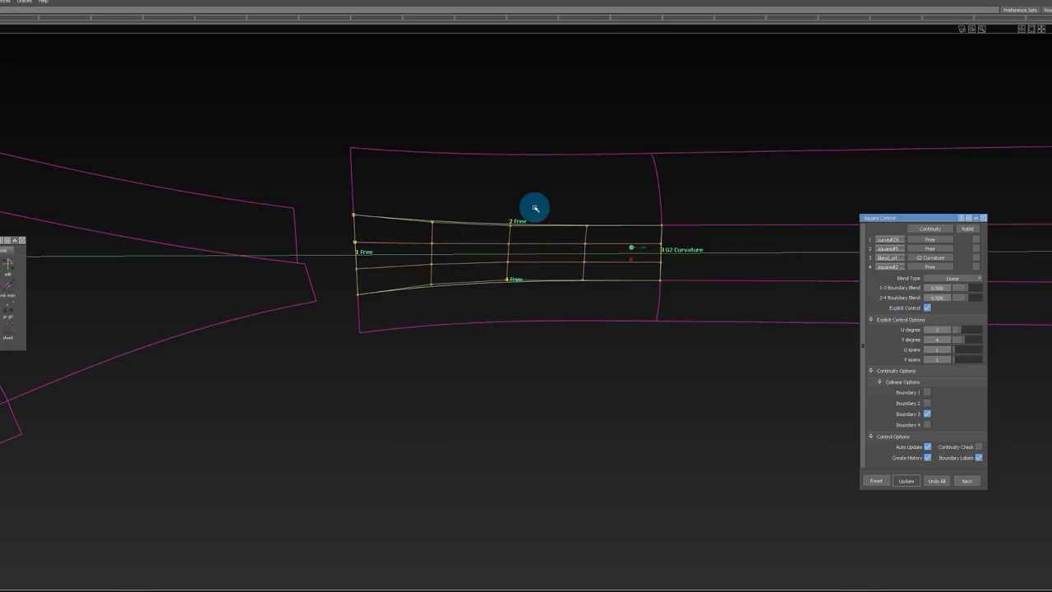
left_click_drag(535, 208, 699, 243, "alt+shift")
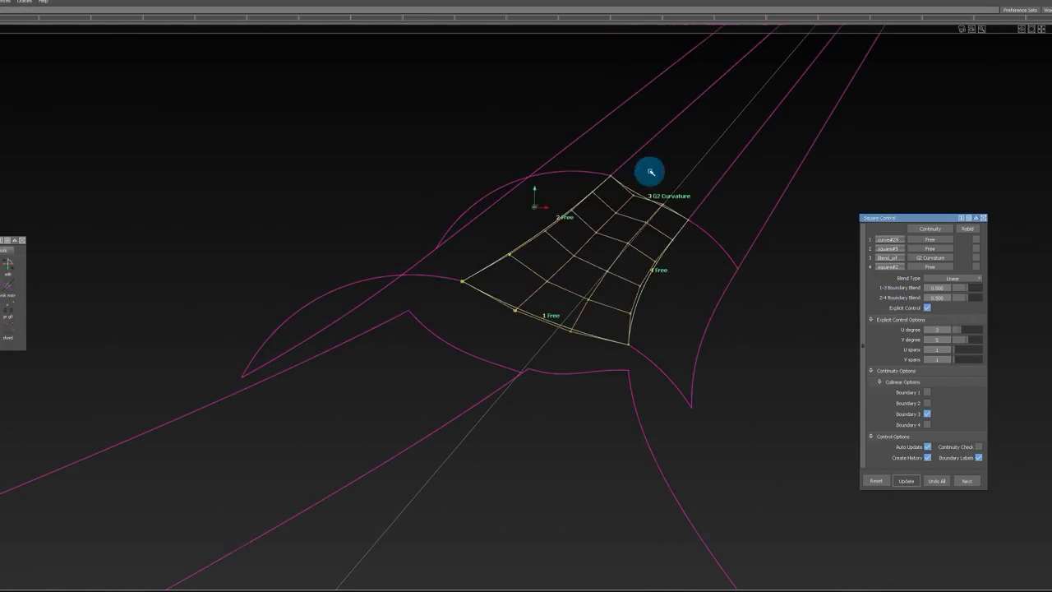
left_click_drag(650, 172, 692, 151, "alt+shift")
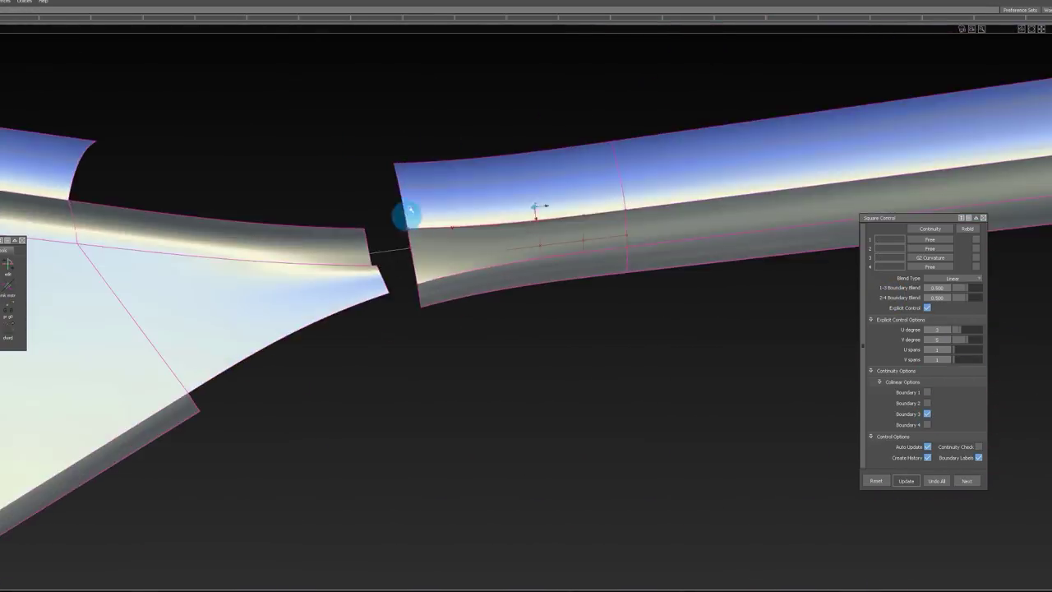
mouse_move(406, 214)
left_mouse_down("alt+shift")
mouse_move(545, 214)
mouse_move(417, 215)
left_mouse_up("alt+shift")
right_click_drag(417, 215, 458, 244, "alt+shift")
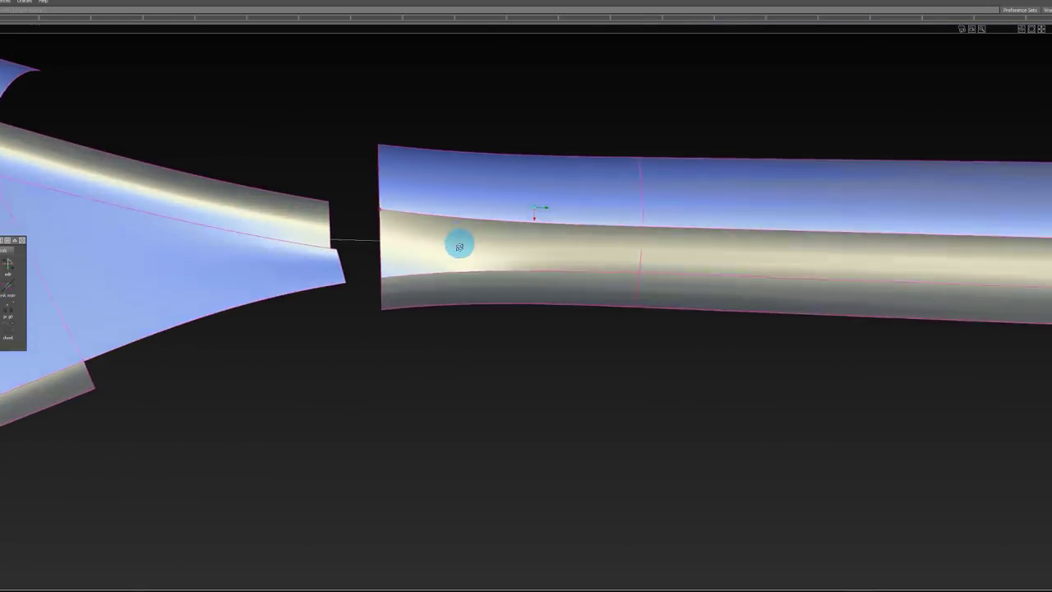
Step: Adjust the blend curve's points to refine the open end of the new Square surface
mouse_move(458, 244)
left_mouse_down("alt+shift")
mouse_move(404, 244)
mouse_move(514, 184)
mouse_move(593, 163)
mouse_move(493, 235)
mouse_move(435, 223)
mouse_move(448, 298)
mouse_move(730, 261)
mouse_move(609, 270)
mouse_move(610, 284)
left_mouse_up("alt+shift")
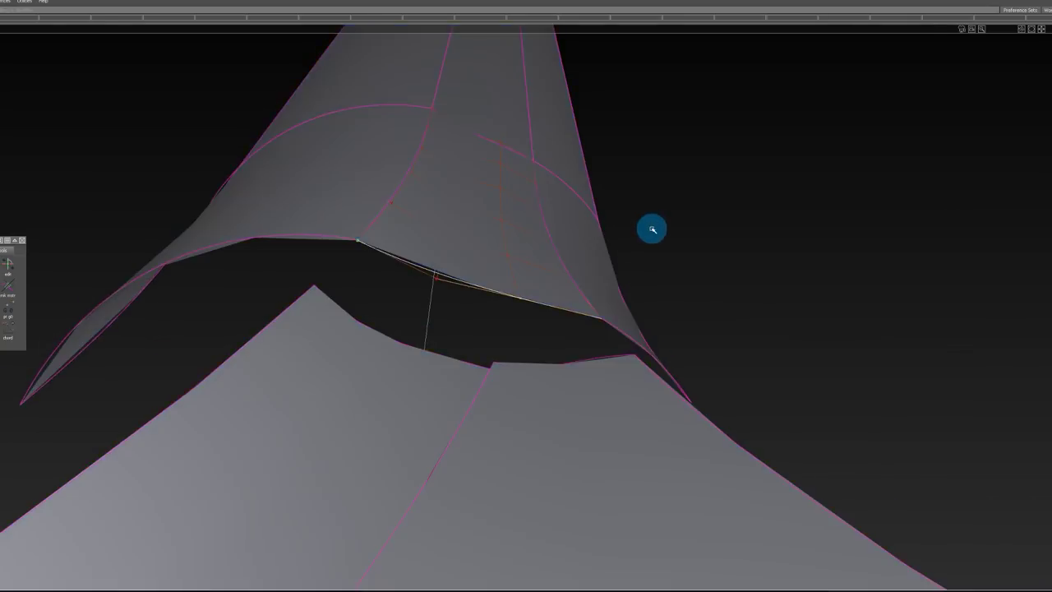
mouse_move(652, 230)
left_mouse_down("alt+shift")
mouse_move(691, 188)
mouse_move(743, 205)
left_mouse_up("alt+shift")
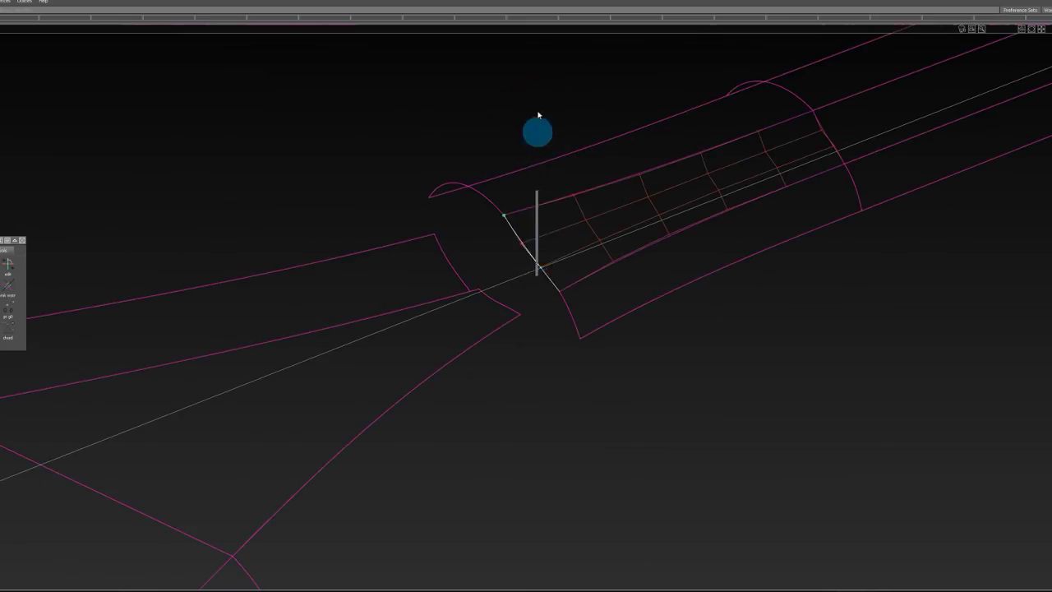
left_click_drag(539, 115, 539, 107, "ctrl+shift")
left_click_drag(663, 170, 606, 246, "alt+shift")
middle_click_drag(605, 247, 535, 296, "alt+shift")
Step: Restore the outer lower and upper flange surfaces to their full length across the gap
left_click_drag(589, 188, 580, 263, "ctrl+shift")
scroll(575, 259, "up", 3)
left_click(567, 265)
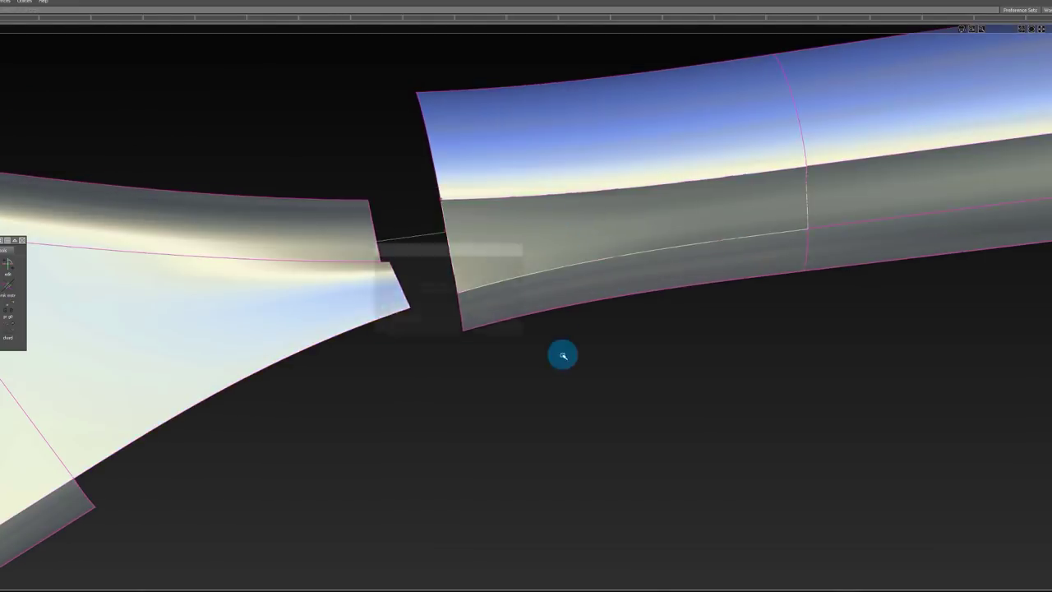
left_click_drag(563, 355, 551, 172, "alt+shift")
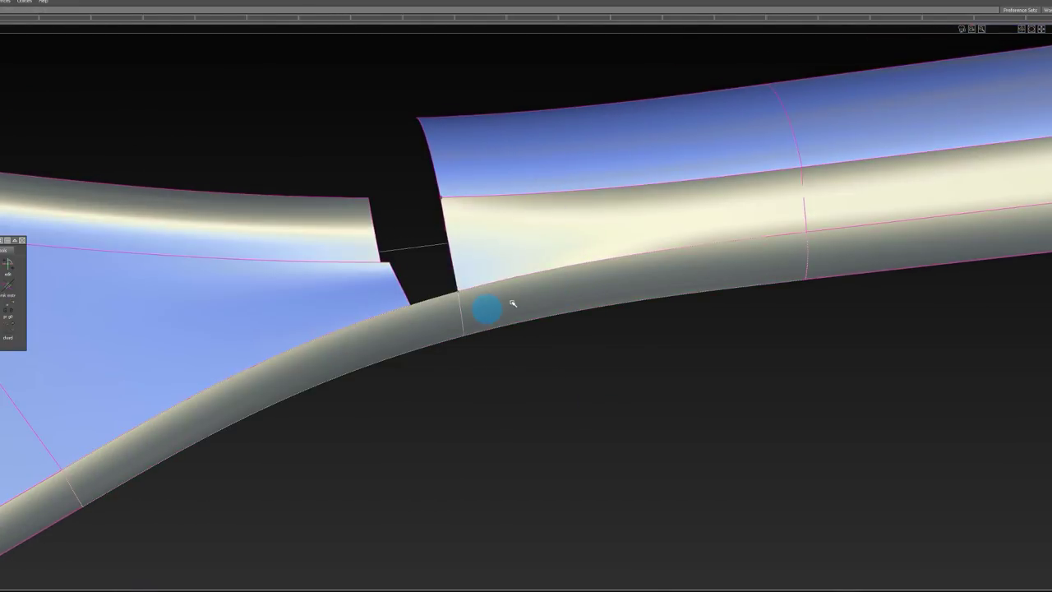
left_click(497, 199)
left_click_drag(465, 243, 545, 227, "ctrl+shift")
right_click_drag(545, 227, 536, 307, "alt+shift")
right_click_drag(557, 271, 575, 282, "alt+shift")
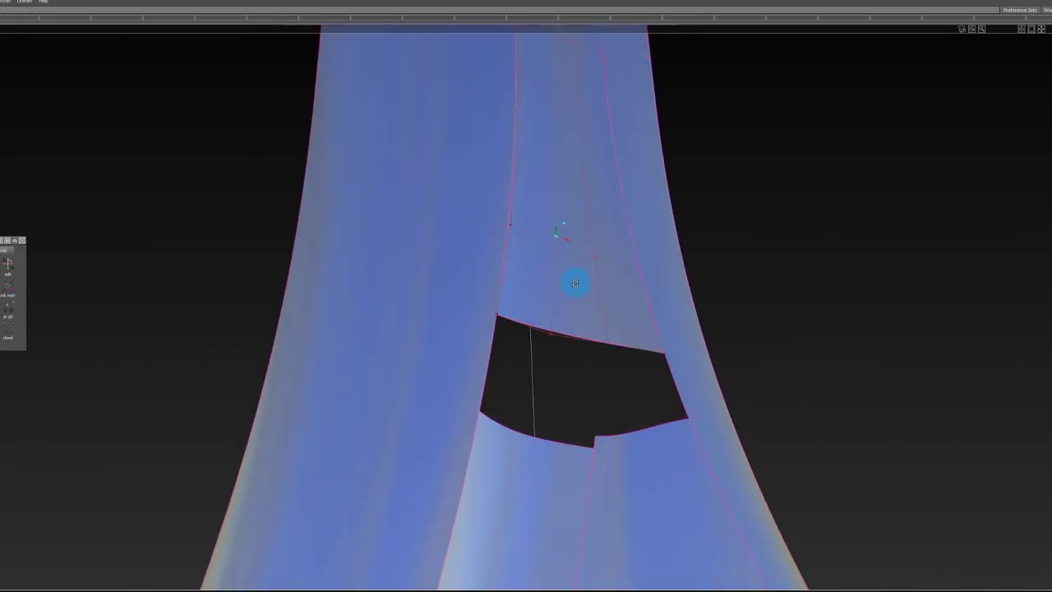
left_click_drag(575, 282, 545, 383, "alt+shift")
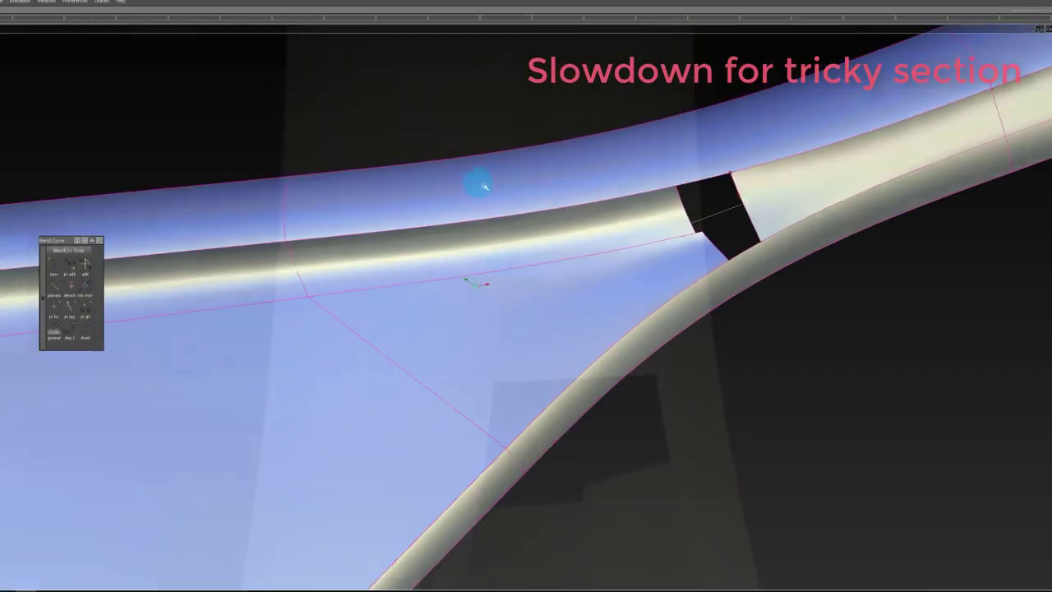
mouse_move(482, 181)
left_mouse_down("alt+shift")
mouse_move(477, 244)
mouse_move(484, 216)
mouse_move(434, 183)
mouse_move(439, 204)
left_mouse_up("alt+shift")
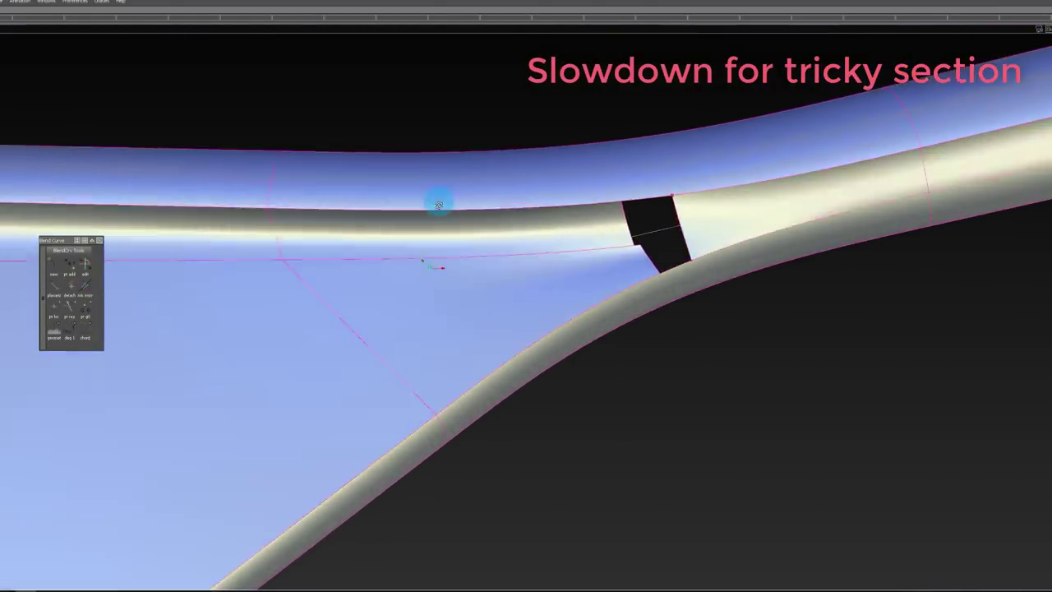
Step: Examine the gap between the open end of the Square surface and the flange and fill surfaces from several angles
right_click_drag(439, 204, 468, 227, "alt+shift")
mouse_move(664, 231)
right_mouse_down("alt+shift")
mouse_move(676, 230)
mouse_move(642, 286)
mouse_move(576, 261)
right_mouse_up("alt+shift")
left_click_drag(576, 262, 542, 200, "alt+shift")
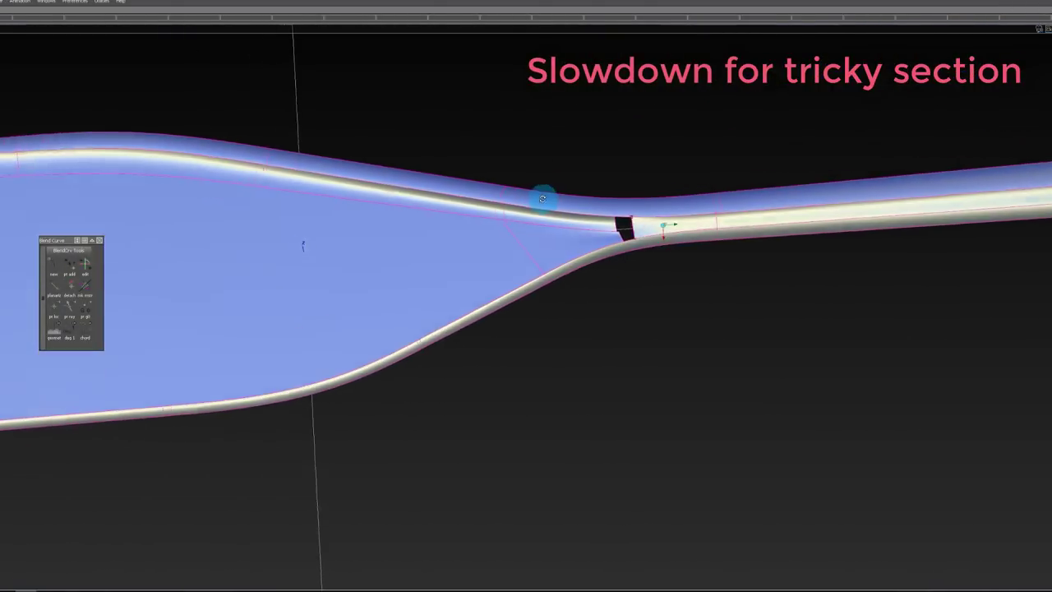
right_click_drag(543, 201, 578, 225, "alt+shift")
left_click_drag(578, 225, 651, 161, "alt+shift")
right_click_drag(651, 161, 690, 147, "alt+shift")
left_click_drag(633, 235, 653, 284, "alt+shift")
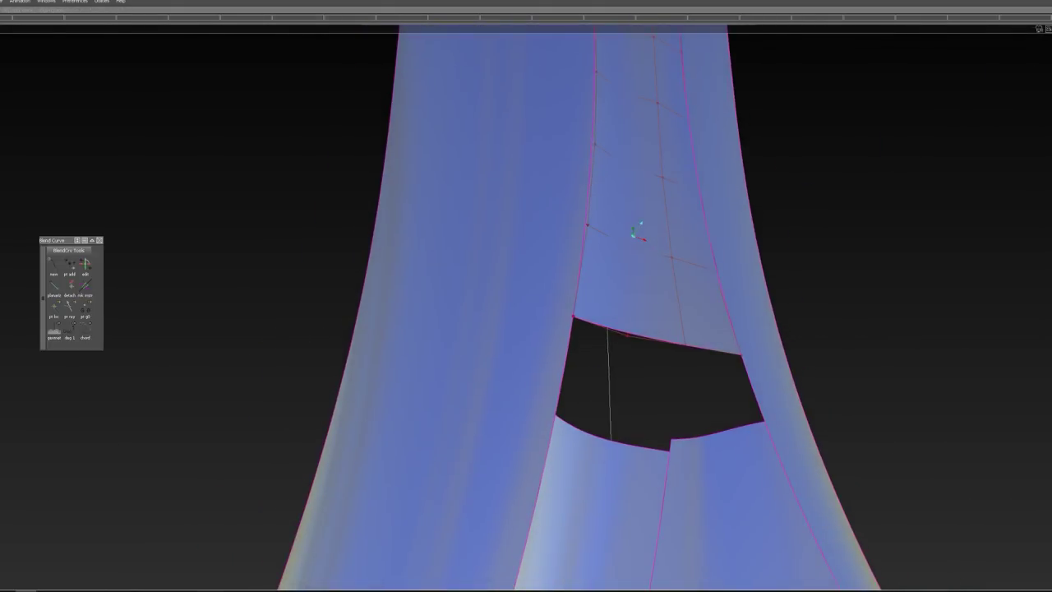
left_click_drag(580, 328, 556, 409, "alt+shift")
left_click_drag(608, 361, 649, 394)
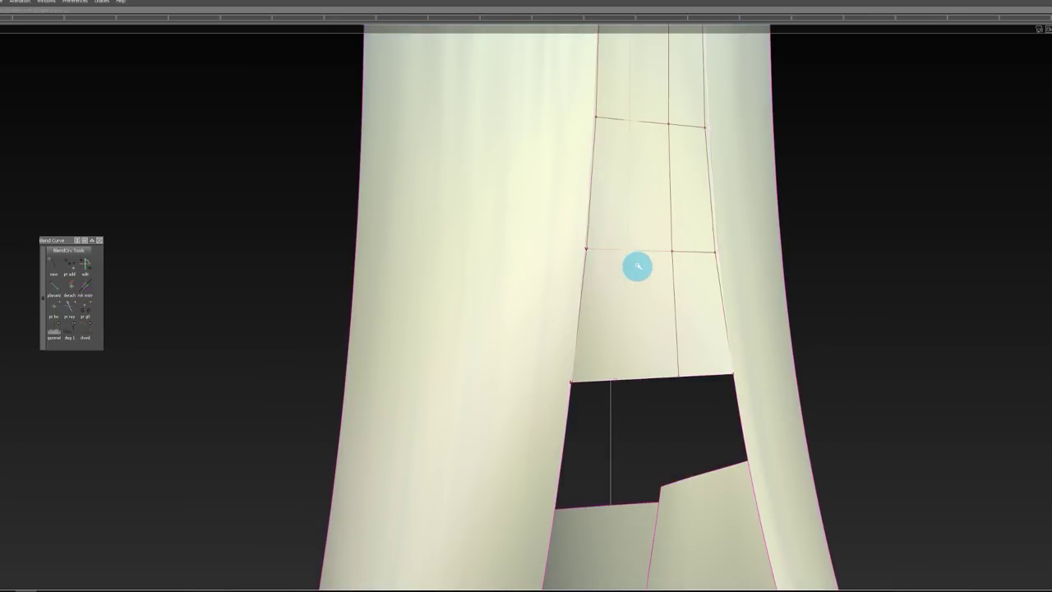
mouse_move(597, 240)
left_mouse_down("alt+shift")
mouse_move(570, 301)
mouse_move(573, 71)
mouse_move(563, 355)
mouse_move(584, 287)
mouse_move(488, 270)
mouse_move(500, 241)
mouse_move(406, 291)
mouse_move(364, 340)
mouse_move(523, 211)
mouse_move(511, 160)
mouse_move(558, 331)
left_mouse_up("alt+shift")
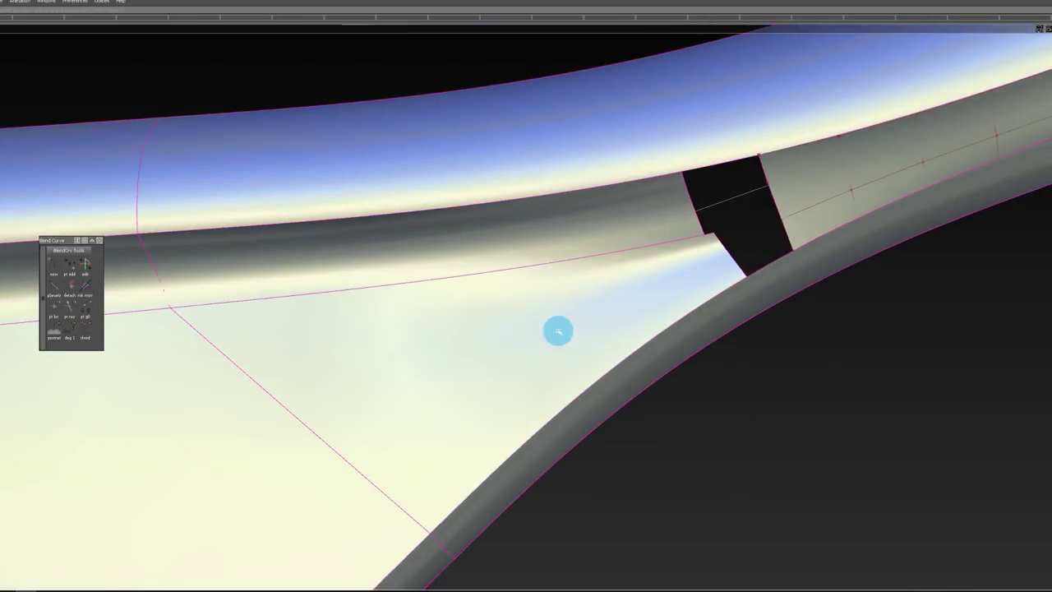
Step: Pick and delete the triangular fill surface between the inner upper flange strip and the lower flange
mouse_move(563, 247)
left_mouse_down("alt+shift")
mouse_move(564, 73)
mouse_move(556, 105)
mouse_move(545, 80)
mouse_move(515, 206)
mouse_move(490, 239)
mouse_move(505, 237)
mouse_move(484, 127)
mouse_move(488, 205)
mouse_move(538, 192)
mouse_move(534, 289)
left_mouse_up("alt+shift")
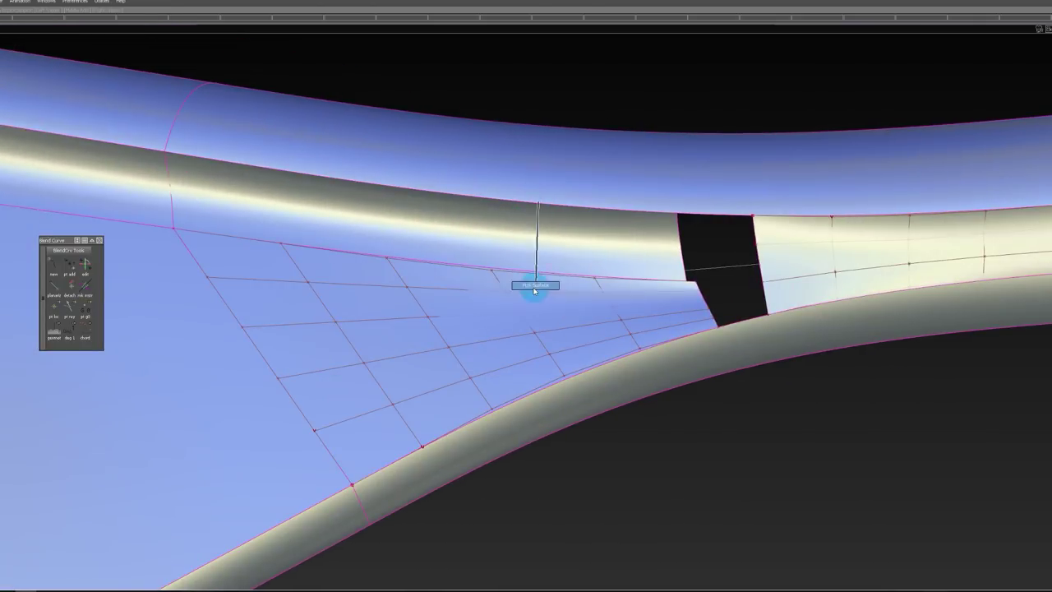
mouse_move(601, 231)
left_mouse_down("alt+shift")
mouse_move(387, 301)
mouse_move(331, 278)
mouse_move(354, 273)
left_mouse_up("alt+shift")
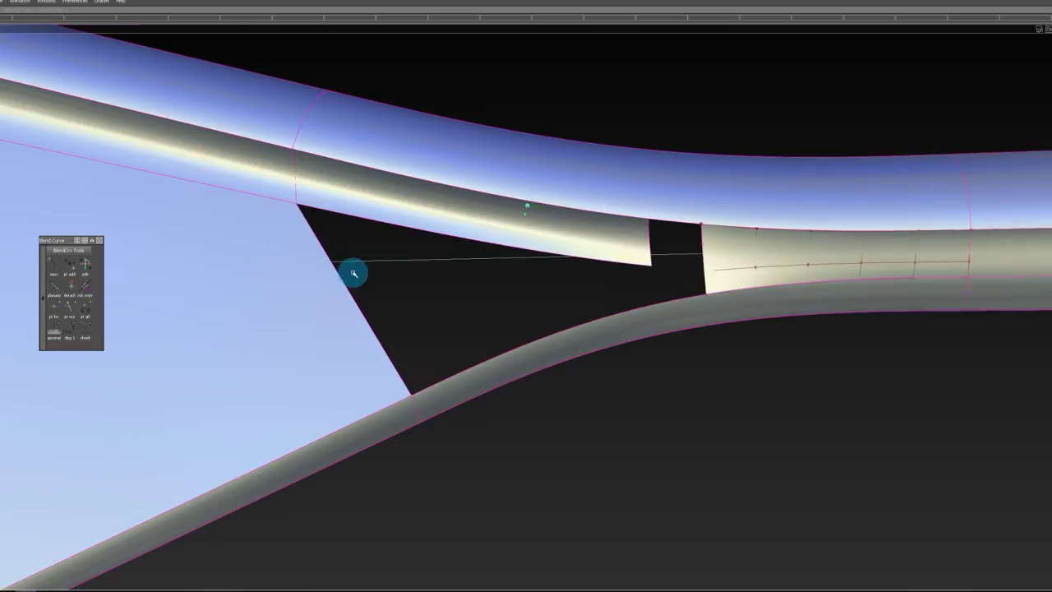
left_click_drag(527, 233, 499, 290, "alt+shift")
Step: Extend the inner upper flange strip across the gap until its end meets the Square surface's open edge
mouse_move(625, 272)
left_mouse_down("alt+shift")
mouse_move(599, 139)
mouse_move(681, 173)
mouse_move(618, 246)
left_mouse_up("alt+shift")
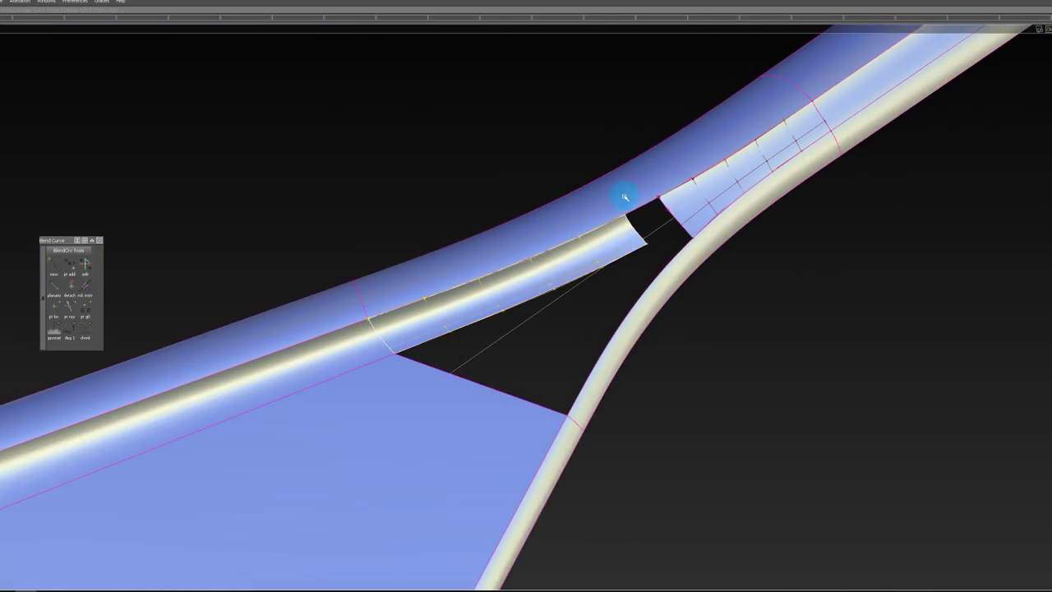
mouse_move(624, 197)
left_mouse_down("alt+shift")
mouse_move(646, 181)
mouse_move(850, 132)
mouse_move(736, 162)
mouse_move(777, 178)
mouse_move(764, 291)
mouse_move(576, 303)
mouse_move(444, 225)
mouse_move(404, 327)
mouse_move(419, 336)
left_mouse_up("alt+shift")
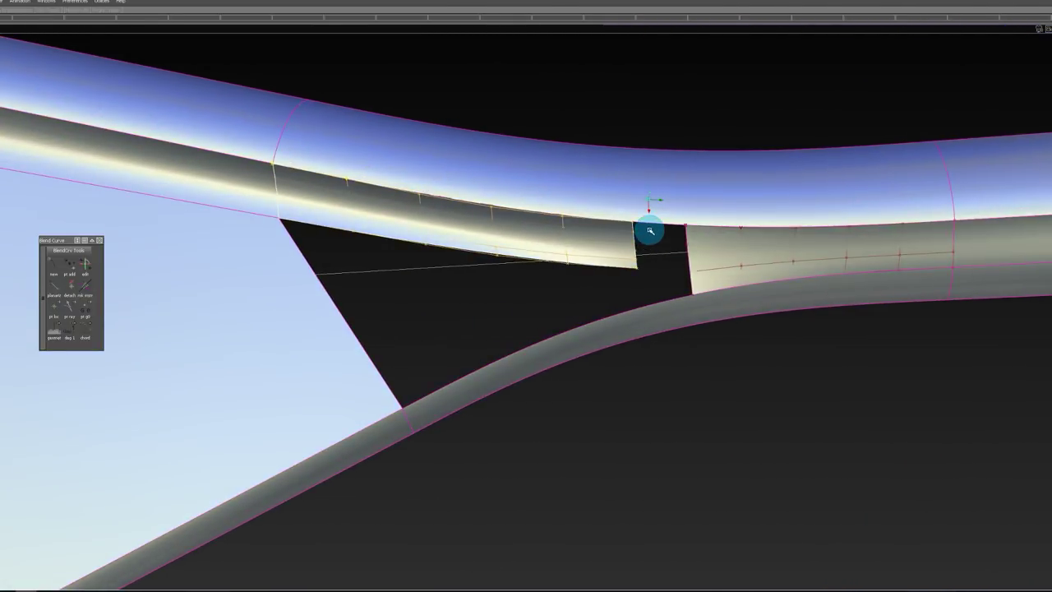
mouse_move(650, 231)
left_mouse_down("alt+shift")
mouse_move(633, 239)
mouse_move(625, 277)
mouse_move(698, 252)
mouse_move(634, 260)
left_mouse_up("alt+shift")
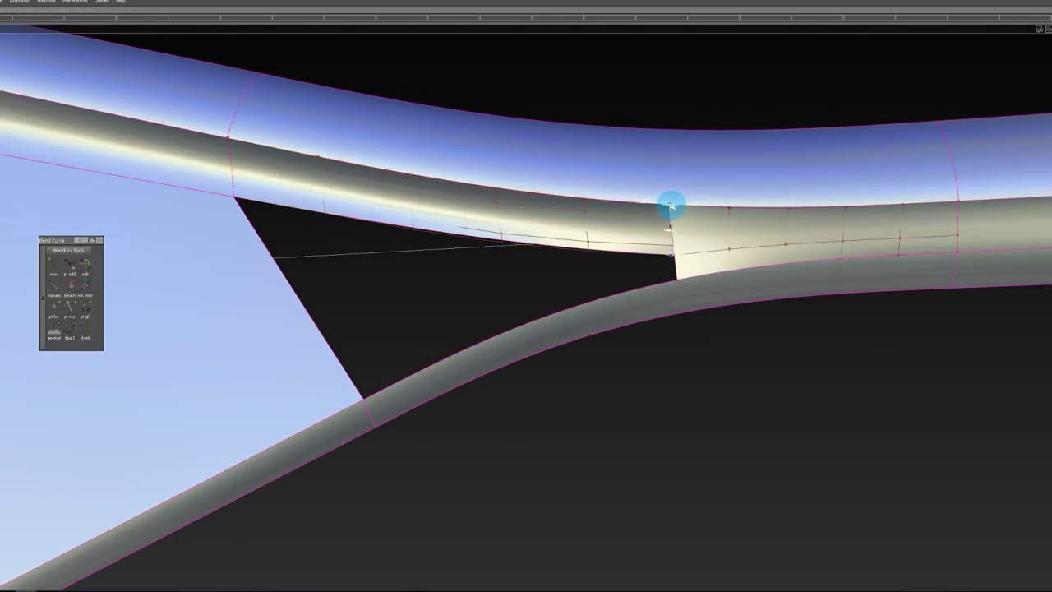
mouse_move(671, 206)
left_mouse_down("alt+shift")
mouse_move(688, 246)
mouse_move(648, 171)
mouse_move(636, 229)
left_mouse_up("alt+shift")
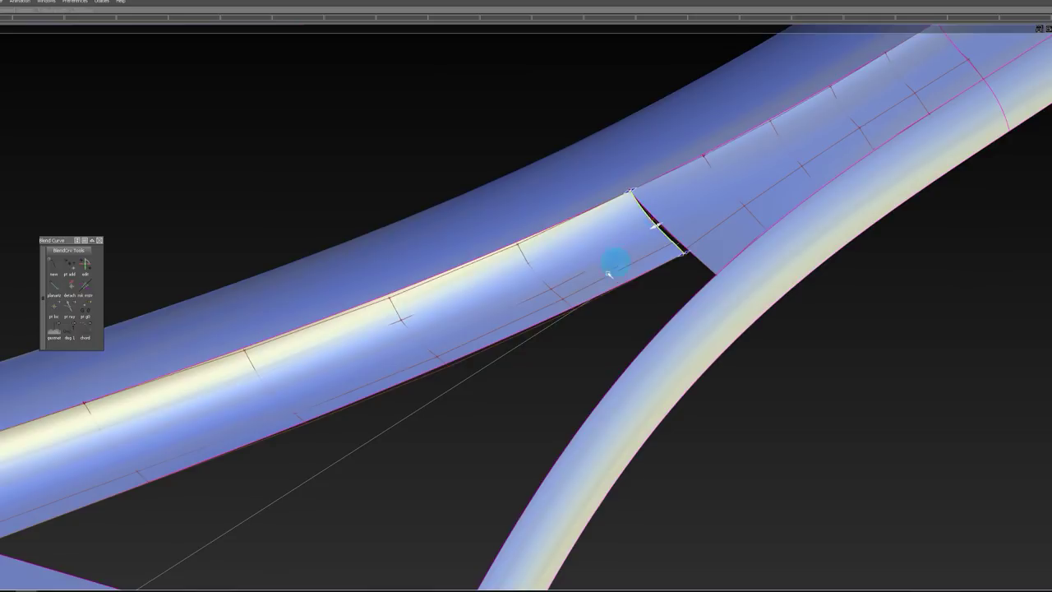
Step: Align the flange strip's end to the Square surface edge with G2 continuity, Partial, Explicit Control, Start Edge Align and End Skew
left_click_drag(609, 274, 631, 231, "alt+shift")
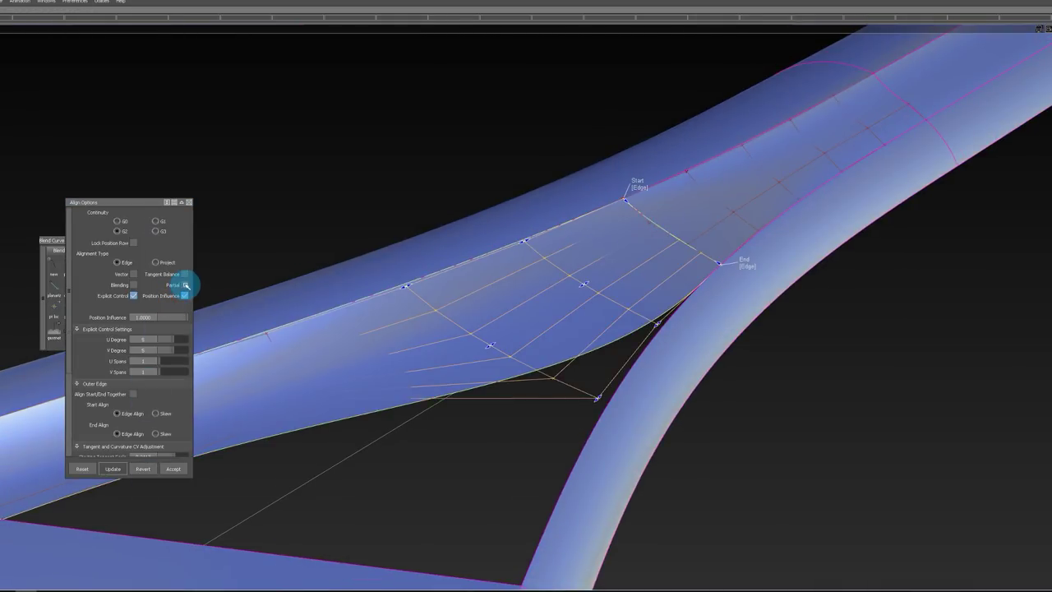
left_click_drag(516, 210, 664, 301, "alt+shift")
right_click_drag(664, 301, 679, 277, "alt+shift")
left_click_drag(678, 277, 686, 230, "alt+shift")
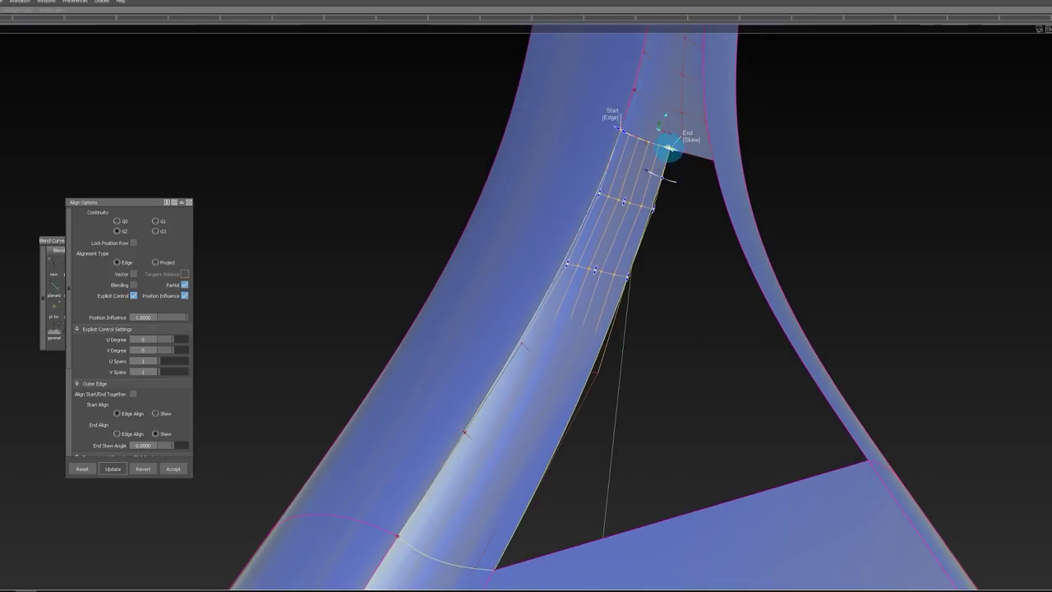
mouse_move(671, 147)
left_mouse_down("alt+shift")
mouse_move(688, 152)
mouse_move(763, 94)
mouse_move(709, 106)
mouse_move(683, 138)
left_mouse_up("alt+shift")
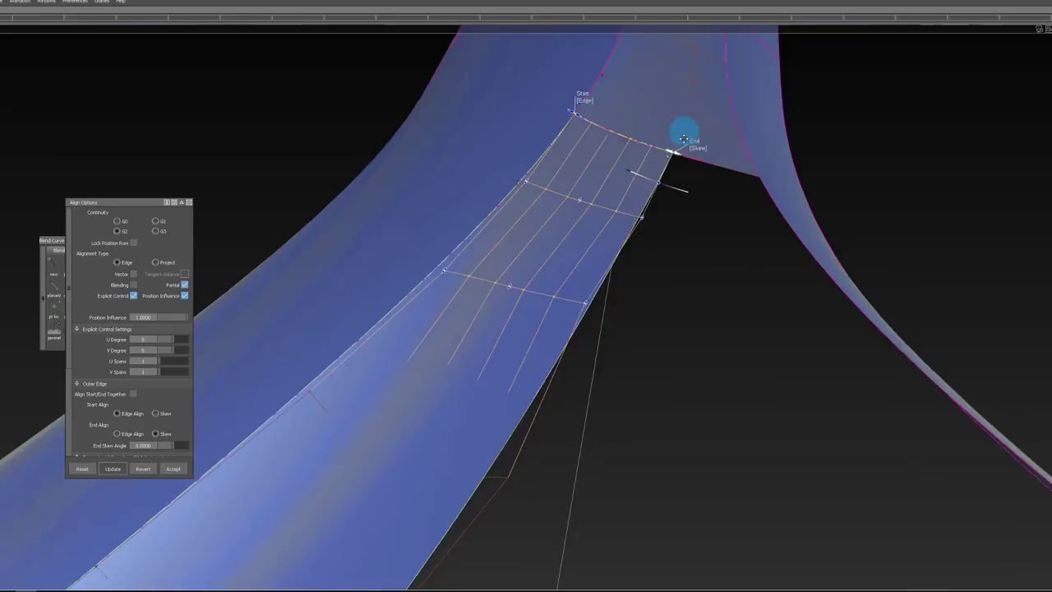
middle_click_drag(684, 138, 686, 206, "alt+shift")
mouse_move(685, 205)
left_mouse_down("alt+shift")
mouse_move(636, 106)
mouse_move(685, 209)
left_mouse_up("alt+shift")
right_click_drag(686, 209, 710, 207, "alt+shift")
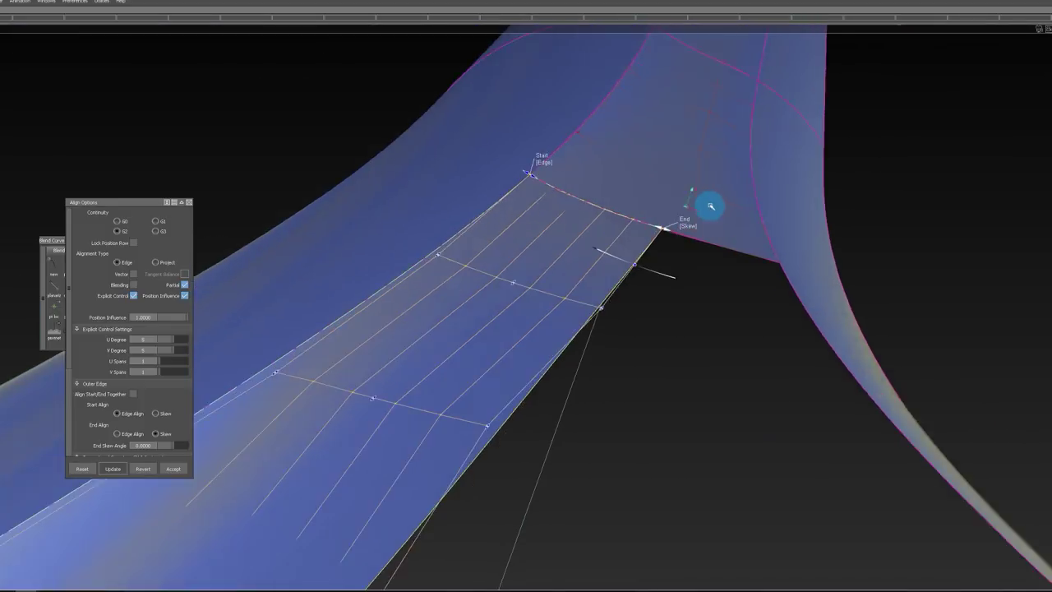
left_click_drag(710, 206, 718, 293, "alt+shift")
Step: Select the Square surface's control points near its open edge and adjust them to smooth the junction with the aligned strip
mouse_move(719, 292)
left_mouse_down("ctrl+shift")
mouse_move(697, 233)
mouse_move(705, 251)
mouse_move(739, 239)
left_mouse_up("ctrl+shift")
left_click(697, 232)
right_click_drag(740, 238, 724, 248, "alt+shift")
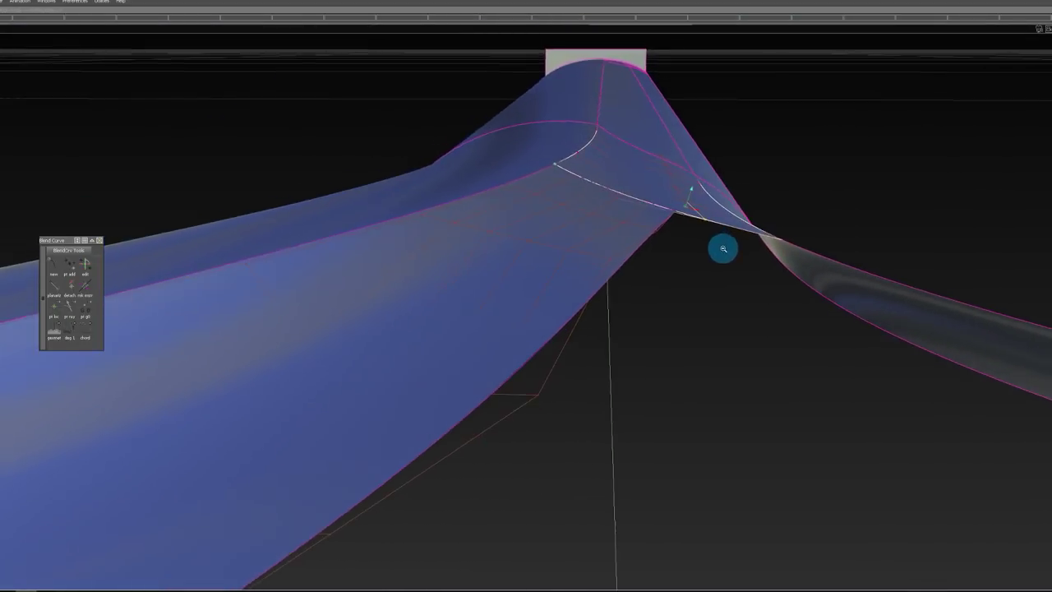
left_click_drag(723, 248, 729, 270, "alt+shift")
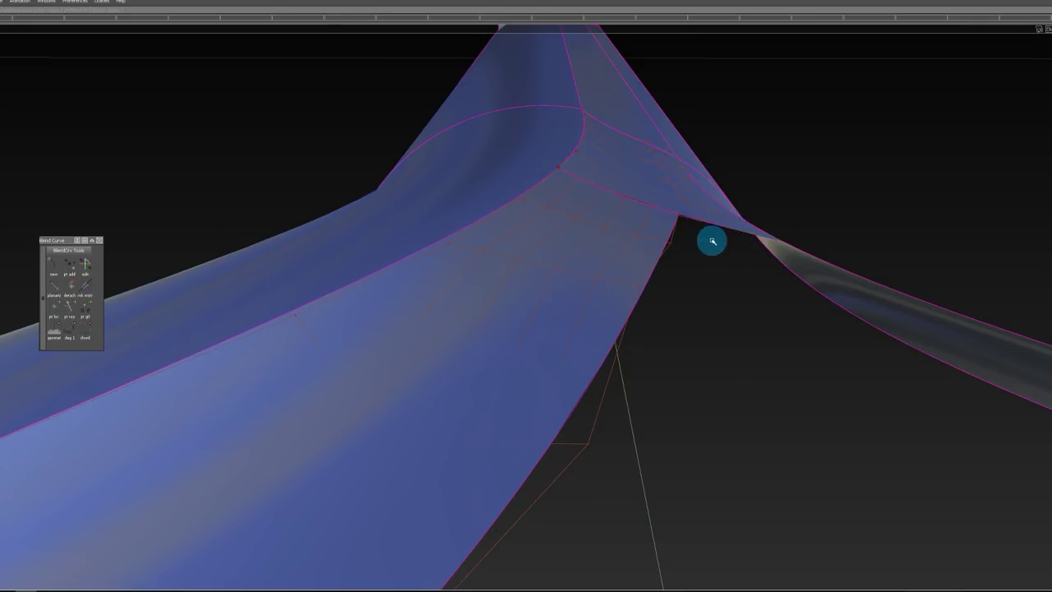
mouse_move(711, 240)
left_mouse_down("alt+shift")
mouse_move(693, 247)
mouse_move(707, 252)
mouse_move(731, 229)
mouse_move(713, 237)
mouse_move(791, 226)
mouse_move(765, 254)
mouse_move(725, 260)
mouse_move(696, 241)
left_mouse_up("alt+shift")
left_click(690, 221)
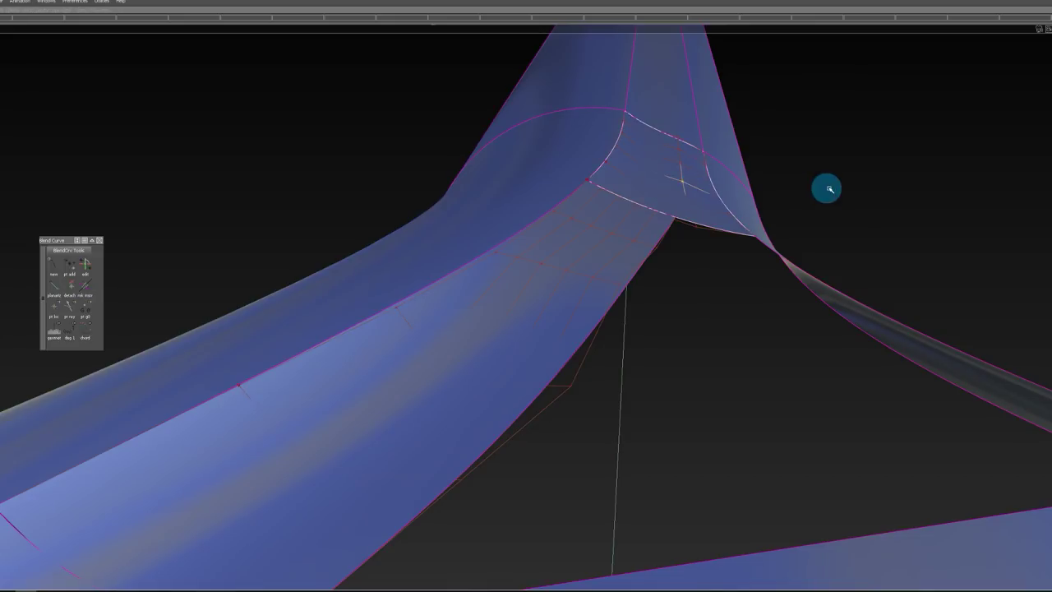
left_click(690, 226)
left_click_drag(695, 231, 800, 247, "alt+shift")
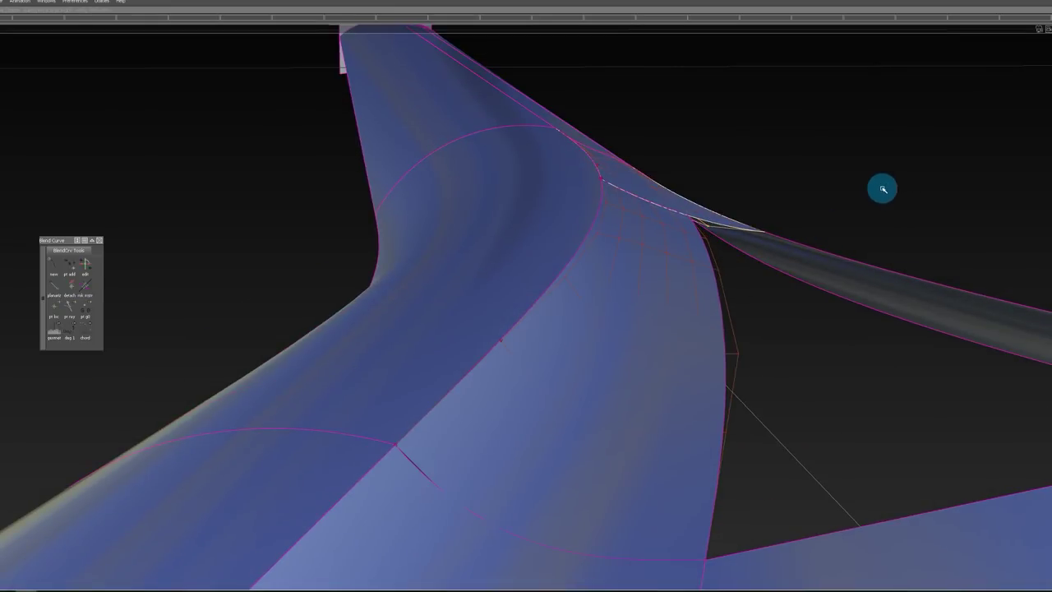
Step: Refine the Square surface's control point just behind the shared edge, comparing the shading from both sides of the junction
left_click_drag(815, 187, 464, 295, "alt")
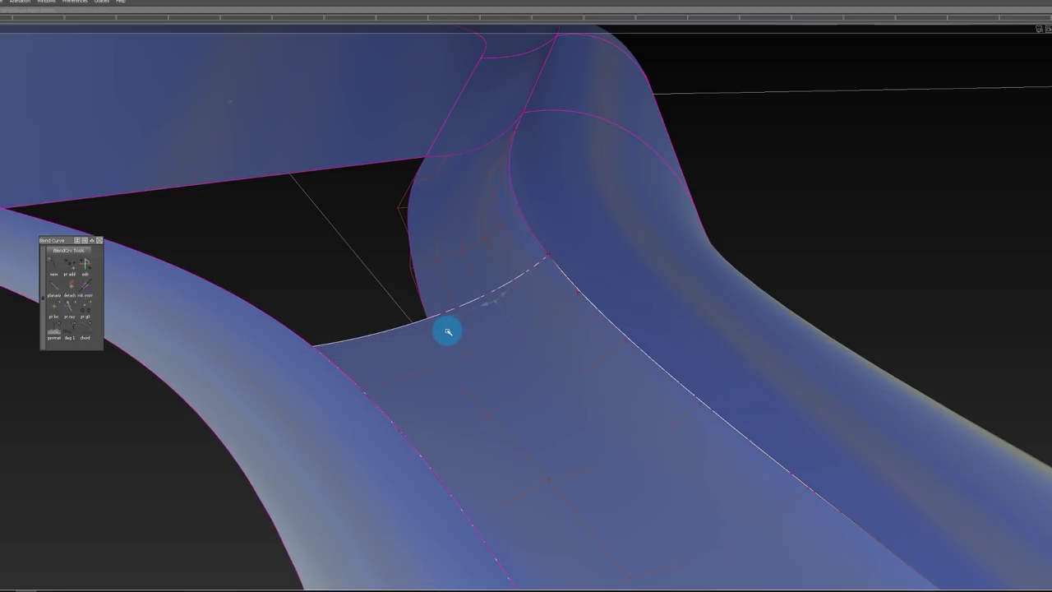
left_click_drag(473, 359, 449, 301, "alt")
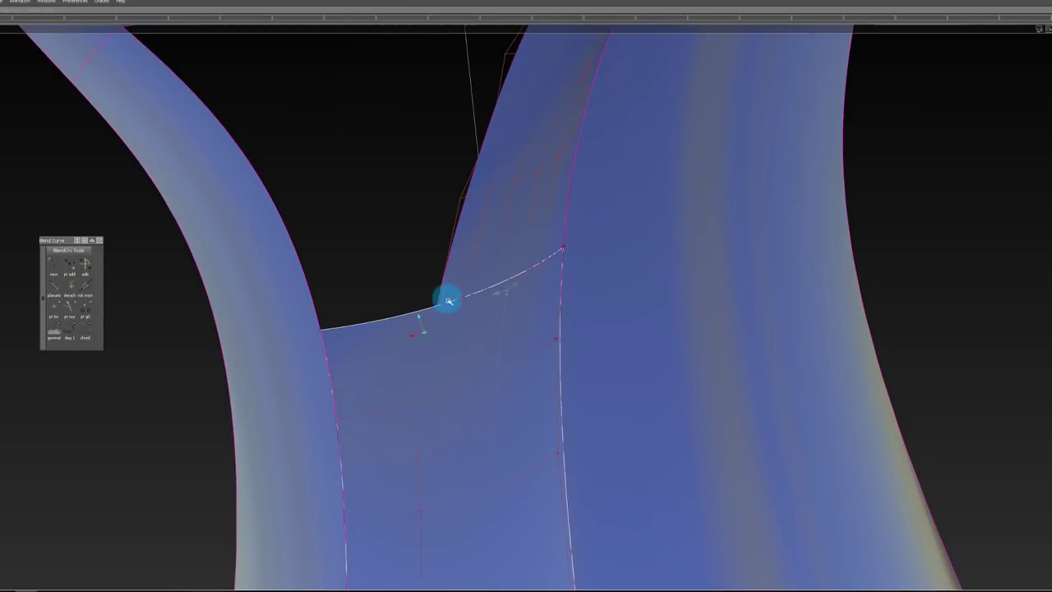
left_click(485, 249)
mouse_move(517, 237)
left_mouse_down("ctrl+shift")
mouse_move(439, 249)
mouse_move(411, 192)
mouse_move(430, 222)
mouse_move(400, 208)
mouse_move(415, 212)
mouse_move(427, 164)
mouse_move(403, 160)
mouse_move(430, 151)
mouse_move(481, 164)
mouse_move(871, 169)
mouse_move(863, 123)
mouse_move(879, 141)
mouse_move(1010, 171)
mouse_move(1015, 205)
mouse_move(846, 188)
mouse_move(880, 184)
mouse_move(855, 174)
left_mouse_up("ctrl+shift")
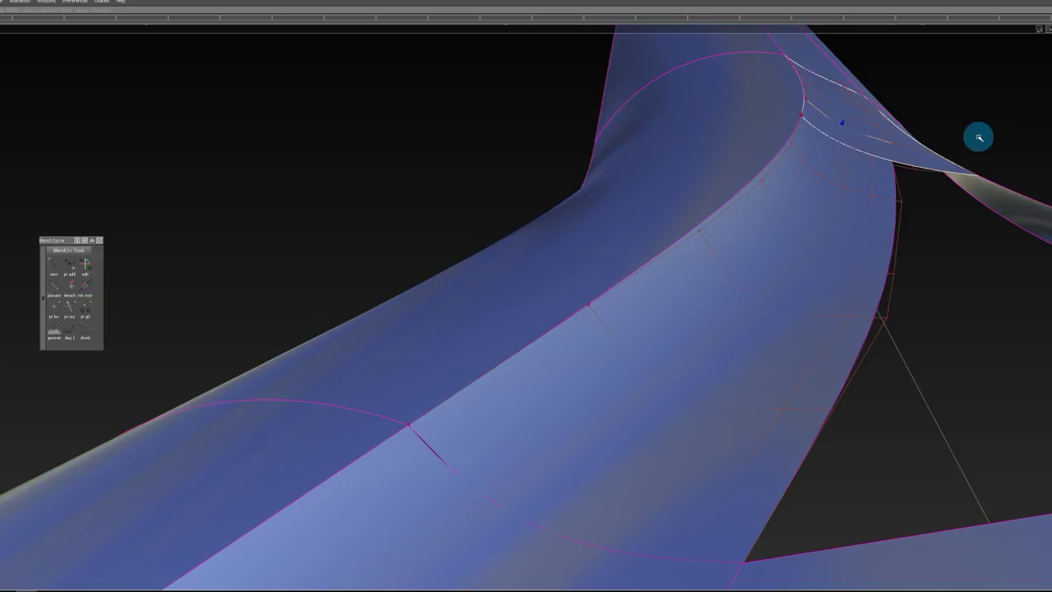
mouse_move(829, 128)
left_mouse_down("alt")
mouse_move(850, 140)
mouse_move(844, 122)
left_mouse_up("alt")
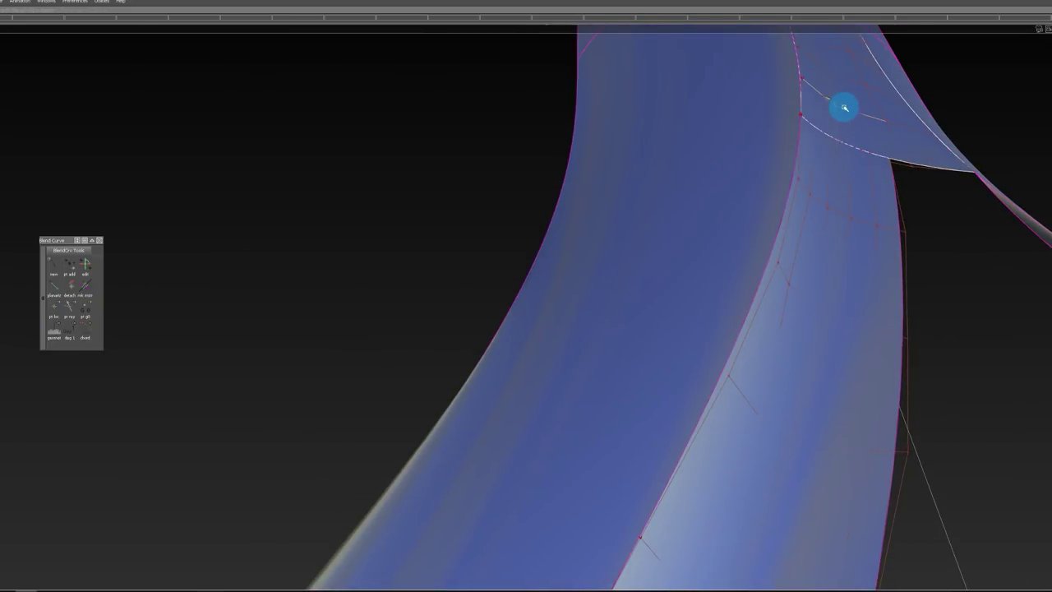
left_click_drag(990, 117, 950, 112, "alt+shift")
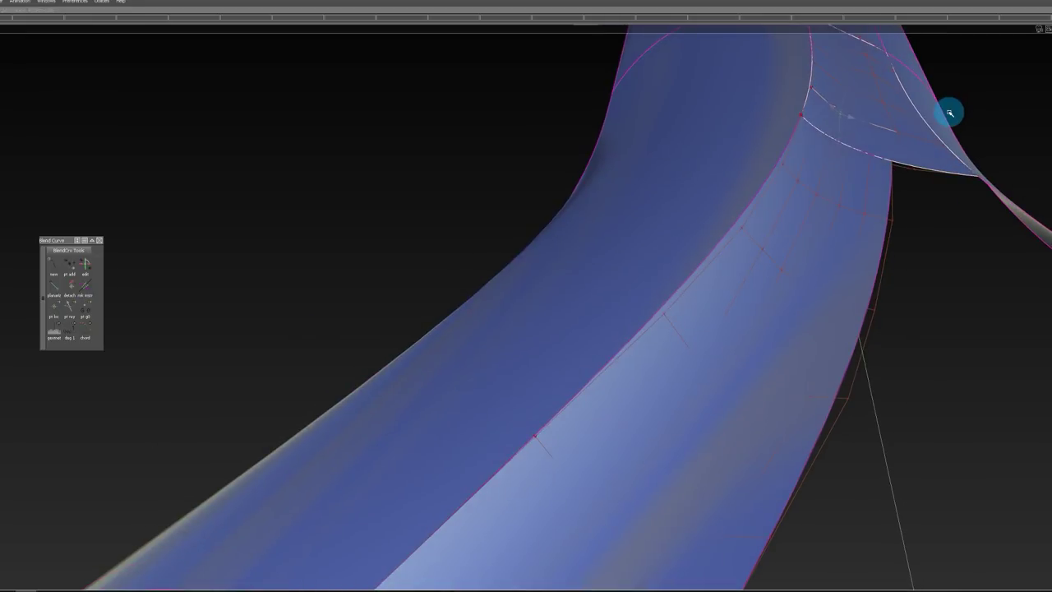
Step: Show the model as wireframe and adjust the middle control points in the Square surface's first two rows
key("1")
key("1")
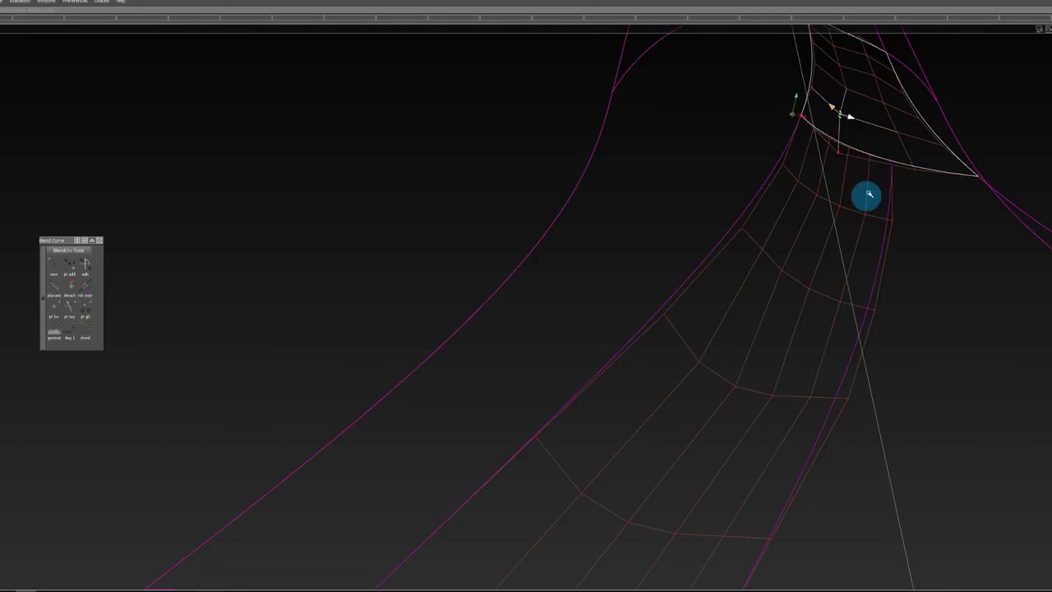
left_click_drag(868, 194, 825, 200, "alt")
middle_click_drag(825, 199, 607, 225, "alt+shift")
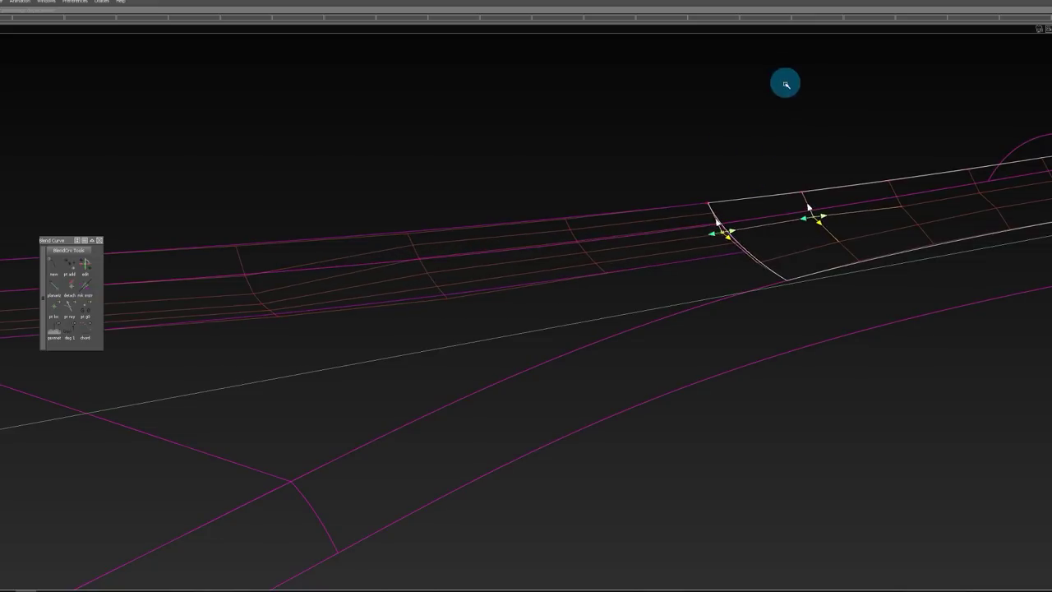
left_click_drag(723, 294, 593, 266, "alt+shift")
middle_click_drag(594, 265, 870, 266, "alt+shift")
Step: Edit the flange strip's alignment, setting U Degree to 3 and Position Influence to 0
left_click(235, 175)
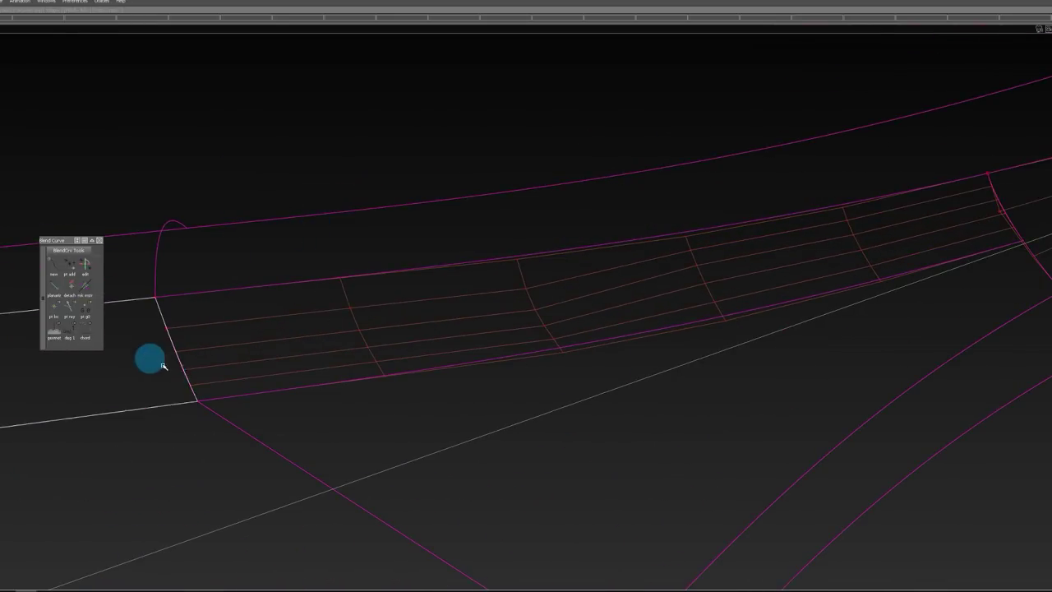
left_click(425, 304)
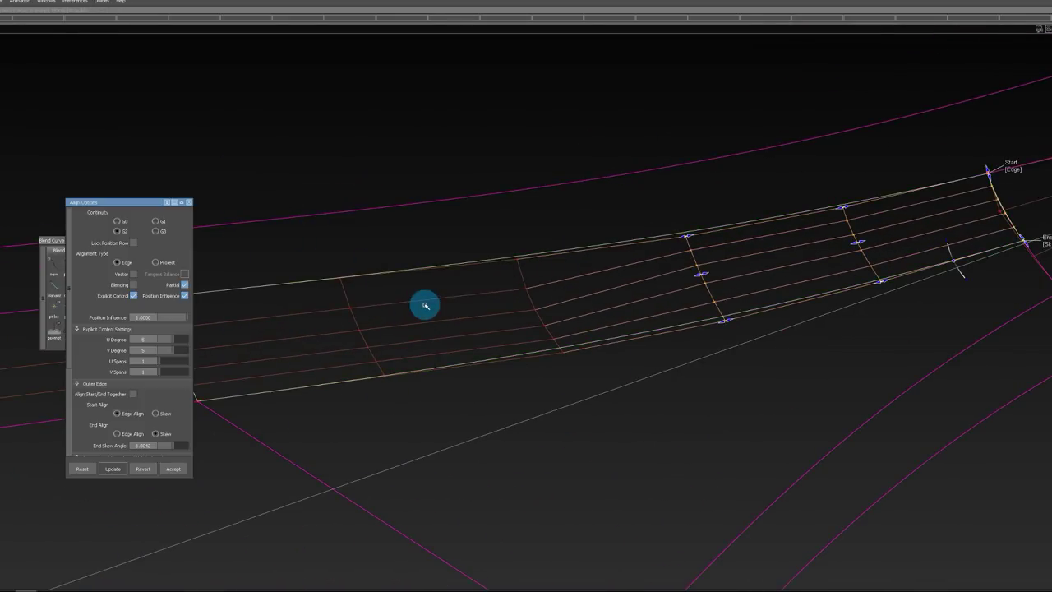
middle_click_drag(412, 313, 571, 307, "alt+shift")
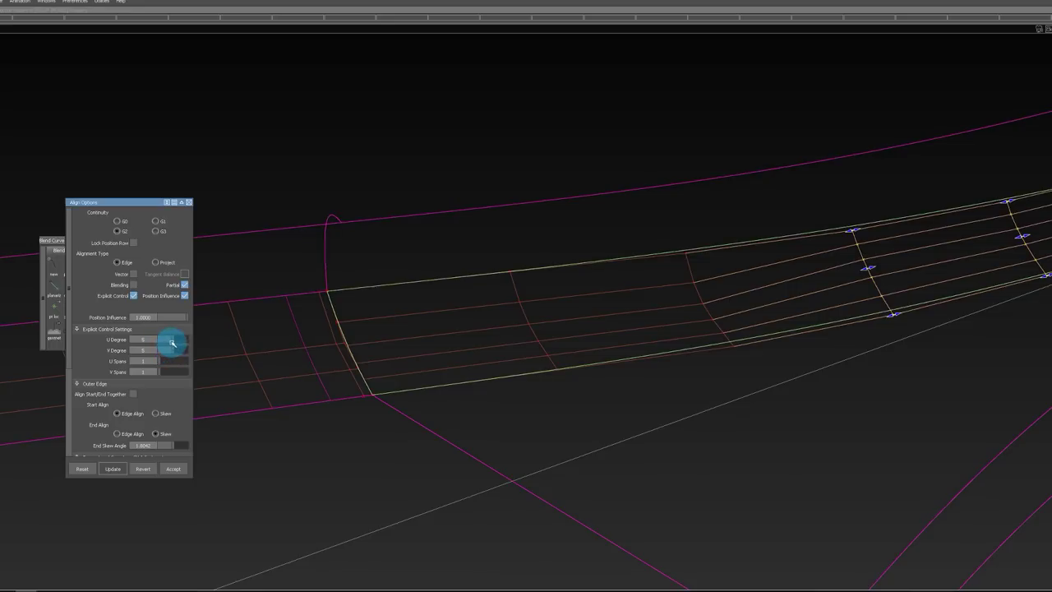
left_click_drag(521, 342, 946, 154, "alt")
right_click_drag(942, 153, 940, 141, "alt+shift")
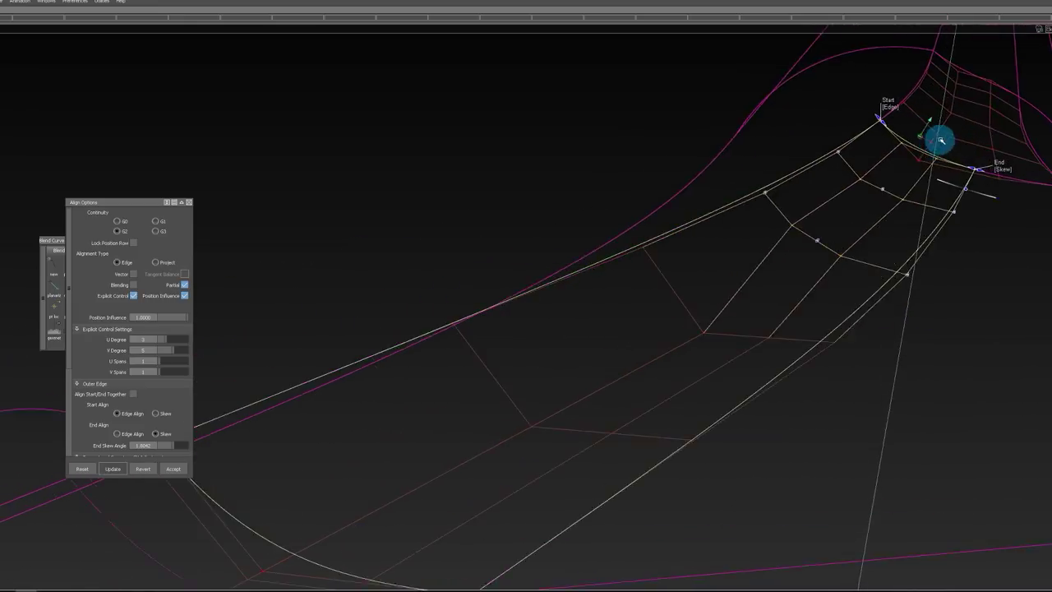
left_click_drag(939, 141, 943, 167, "alt+shift")
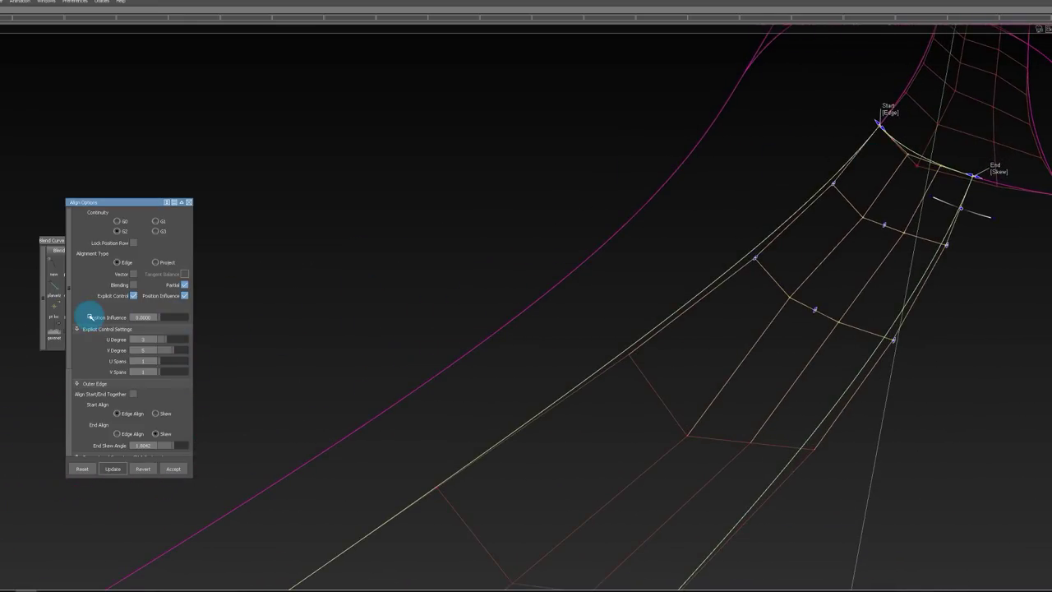
left_click_drag(860, 309, 850, 277, "alt")
key("Escape")
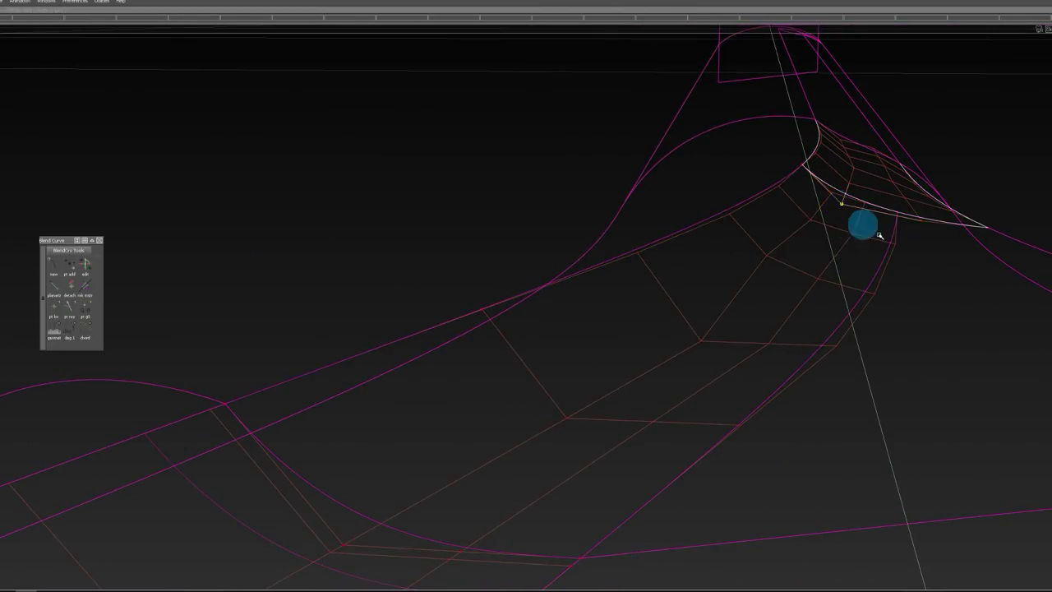
Step: Reposition the Square surface's control points beside the shared edge to even out the hull flow into the flange strip
left_click_drag(919, 298, 653, 292, "alt")
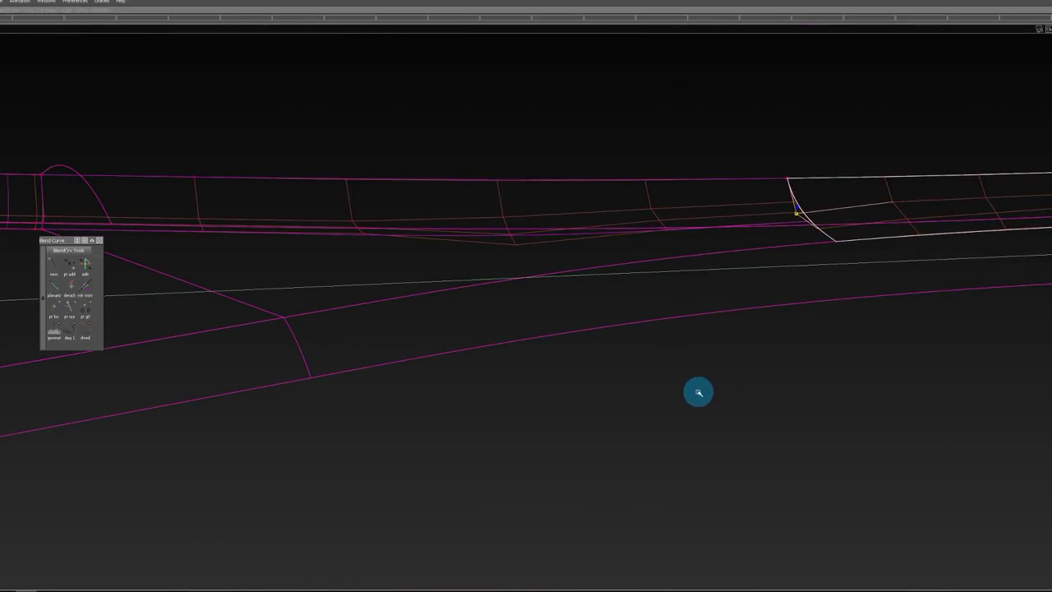
left_click_drag(938, 336, 773, 280, "alt")
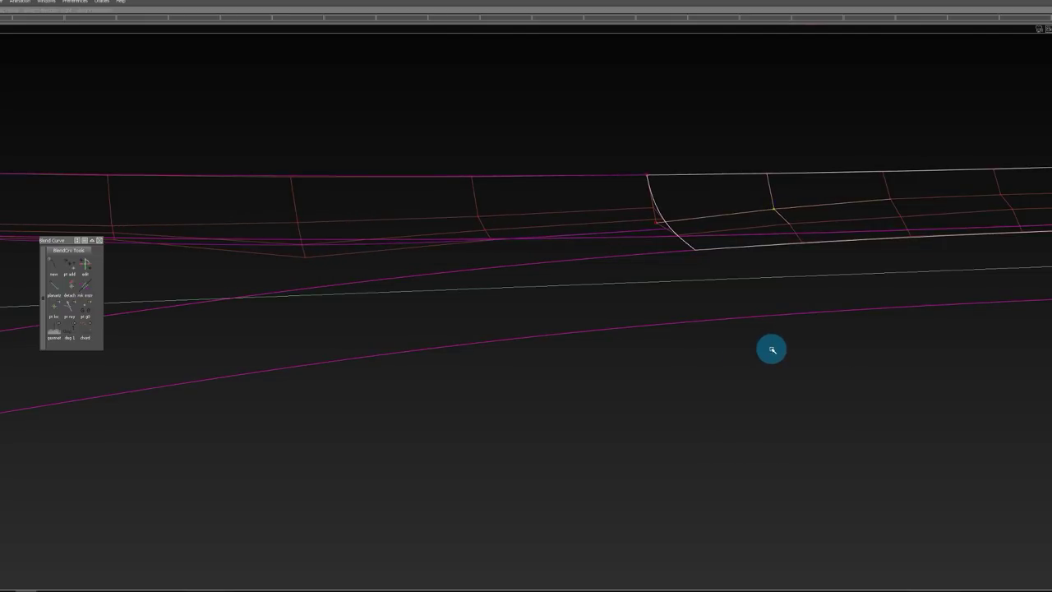
left_click_drag(782, 352, 709, 427, "alt+shift")
left_click_drag(722, 217, 673, 240, "alt")
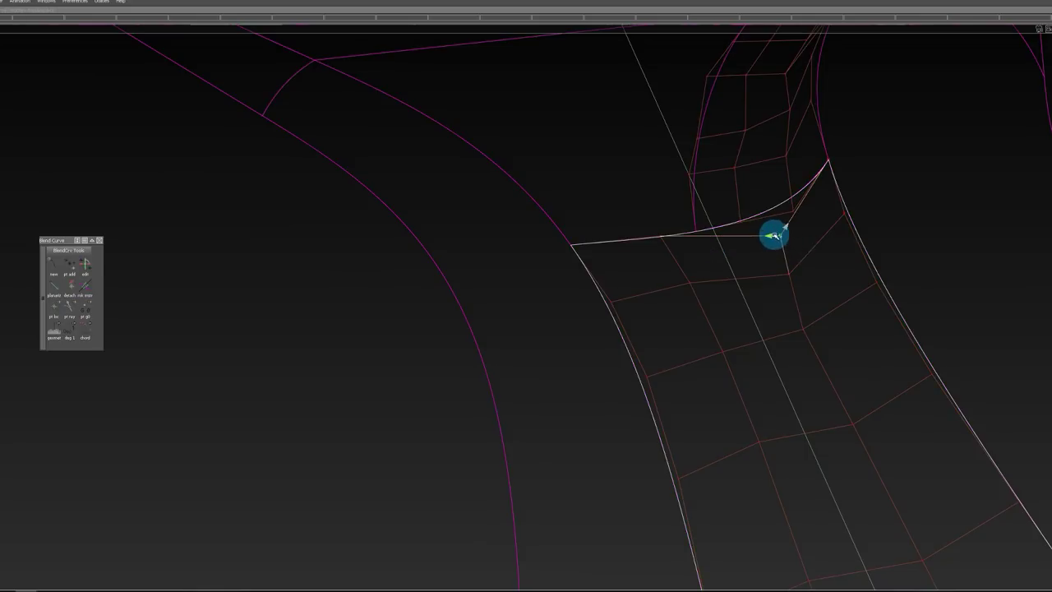
left_click_drag(700, 279, 663, 262, "alt")
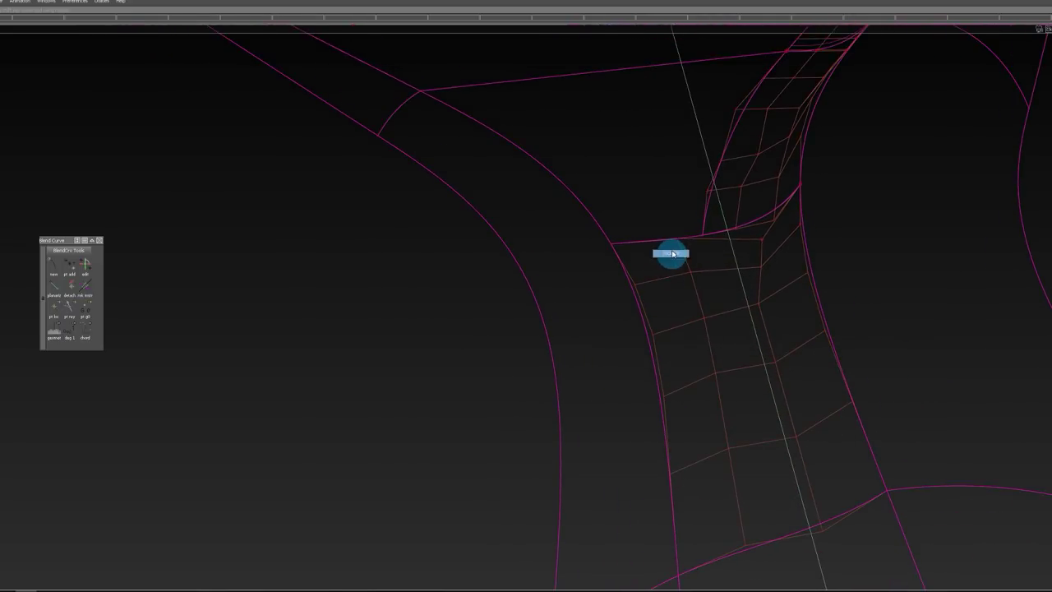
Step: Examine the Square surface's hull flow in wireframe and the flange shading around the open tapering gap in shaded display
left_click_drag(693, 227, 721, 207, "alt")
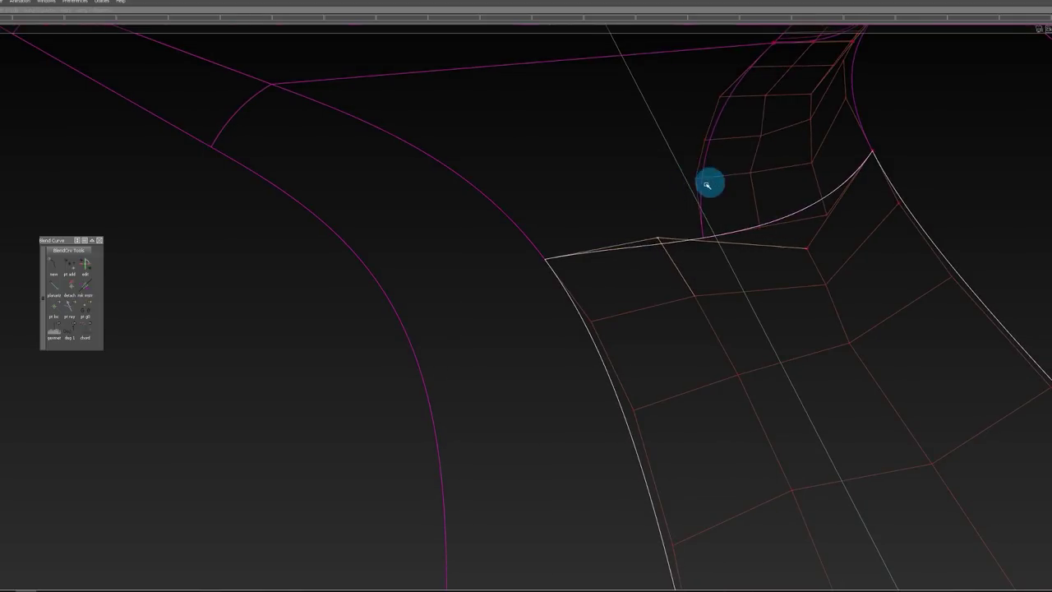
left_click_drag(707, 185, 571, 185, "alt")
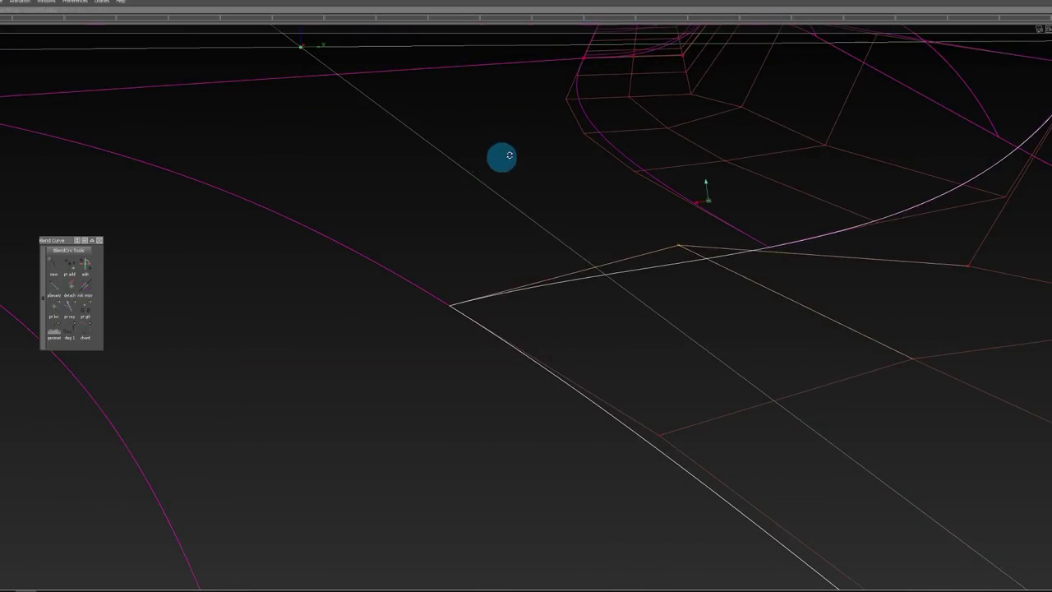
left_click_drag(503, 157, 647, 264, "alt")
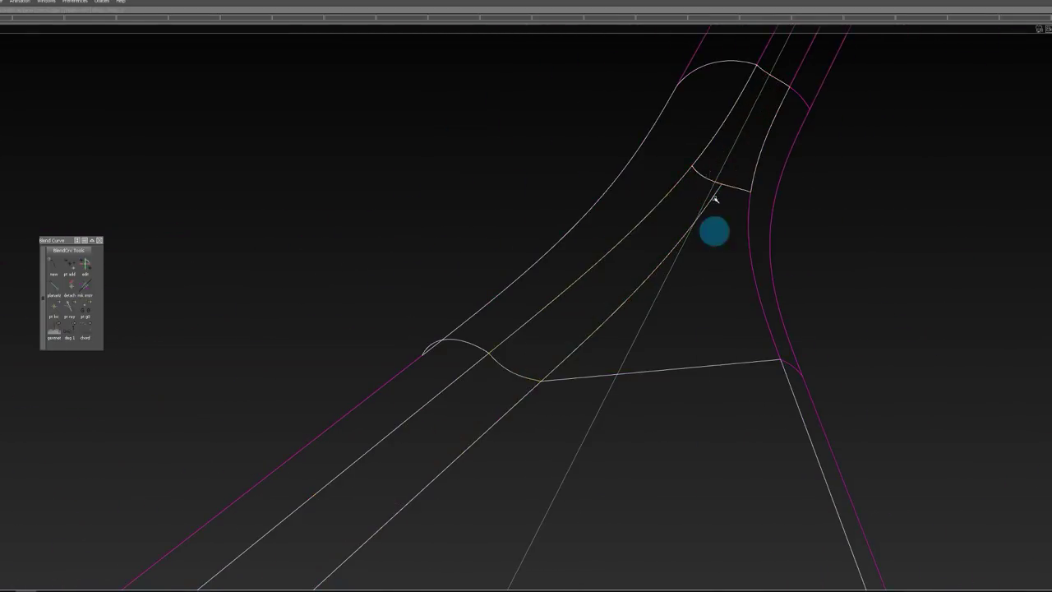
mouse_move(780, 113)
left_mouse_down("alt+shift")
mouse_move(747, 159)
mouse_move(480, 289)
mouse_move(416, 180)
mouse_move(422, 145)
left_mouse_up("alt+shift")
right_click_drag(422, 145, 447, 185, "alt+shift")
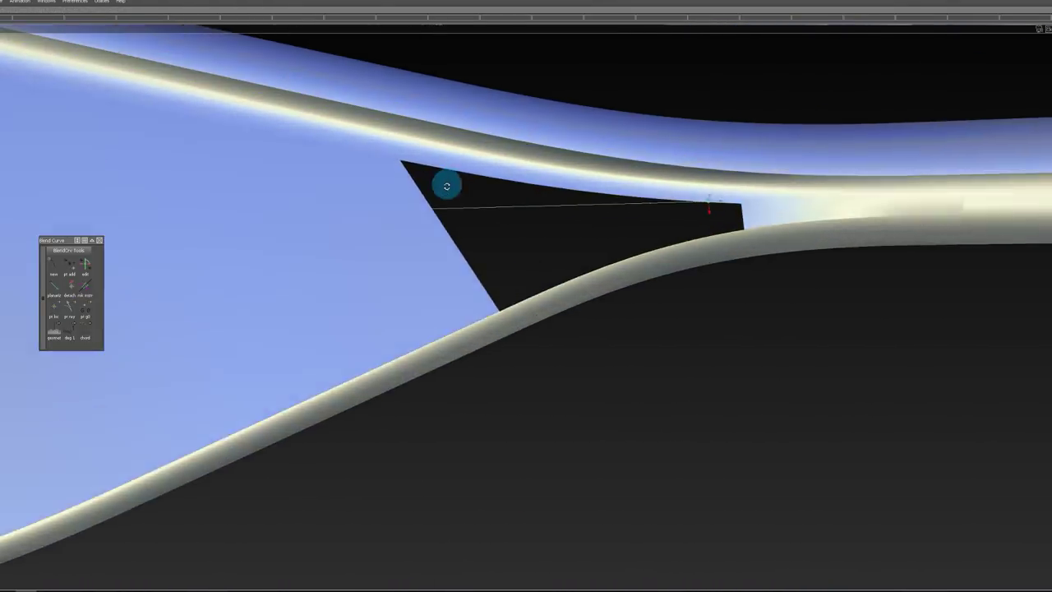
left_click_drag(446, 185, 563, 184, "alt+shift")
middle_click_drag(931, 188, 806, 187, "alt+shift")
right_click_drag(805, 187, 932, 217, "alt+shift")
middle_click_drag(1051, 207, 1002, 205, "alt+shift")
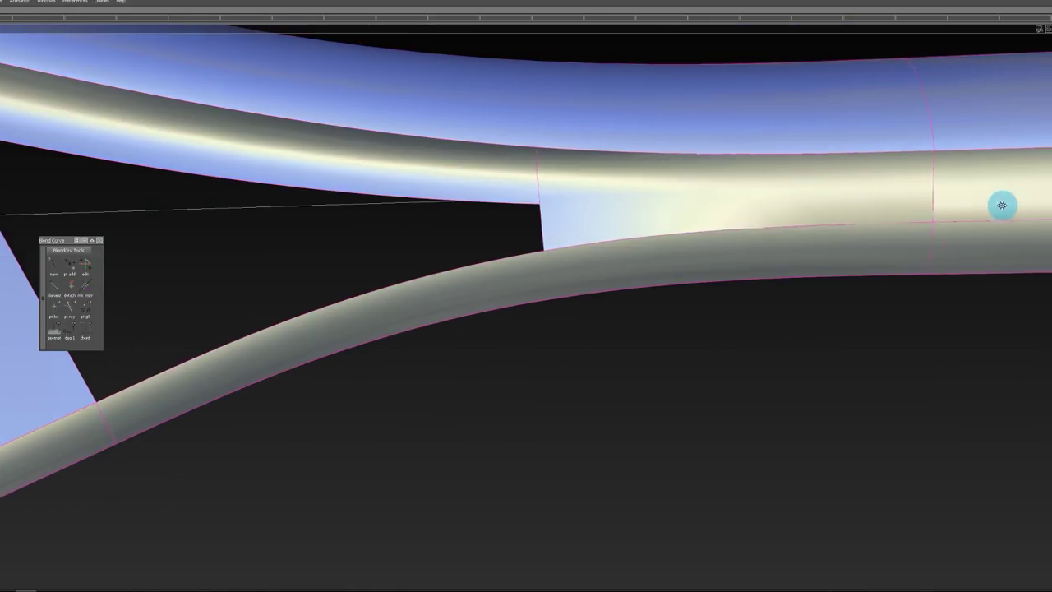
left_click_drag(930, 203, 460, 167, "alt")
right_click_drag(461, 167, 486, 178, "alt+shift")
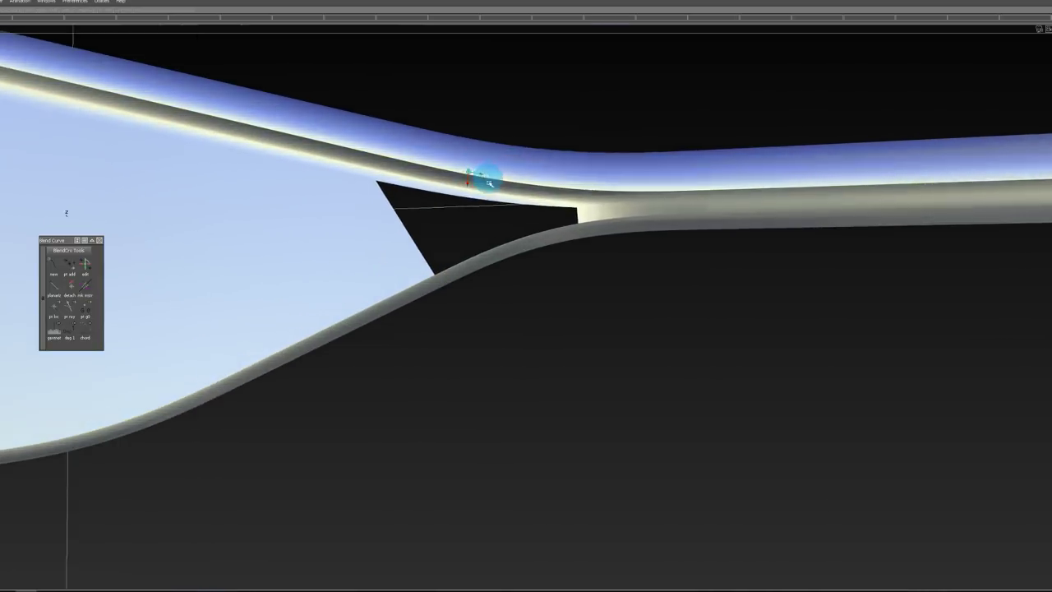
Step: Fill the open tapering gap with a four-sided Square surface bounded by the main surface, both flange strips and the merged end surface
left_click_drag(486, 178, 498, 198, "alt+shift")
right_click_drag(499, 197, 498, 174, "alt+shift")
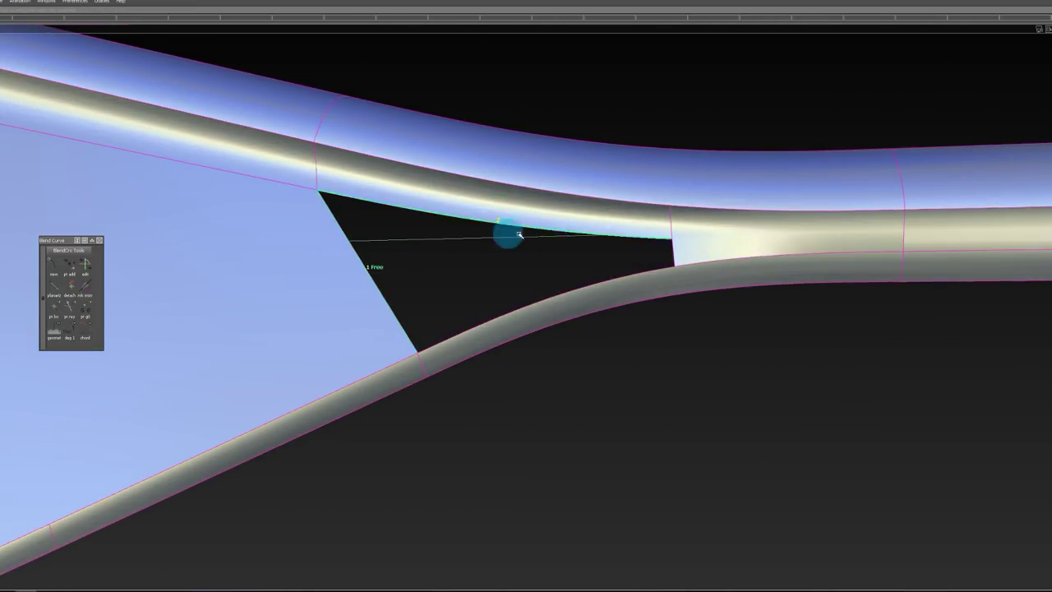
left_click_drag(654, 288, 622, 272, "alt+shift")
left_click_drag(622, 272, 622, 213, "ctrl+shift")
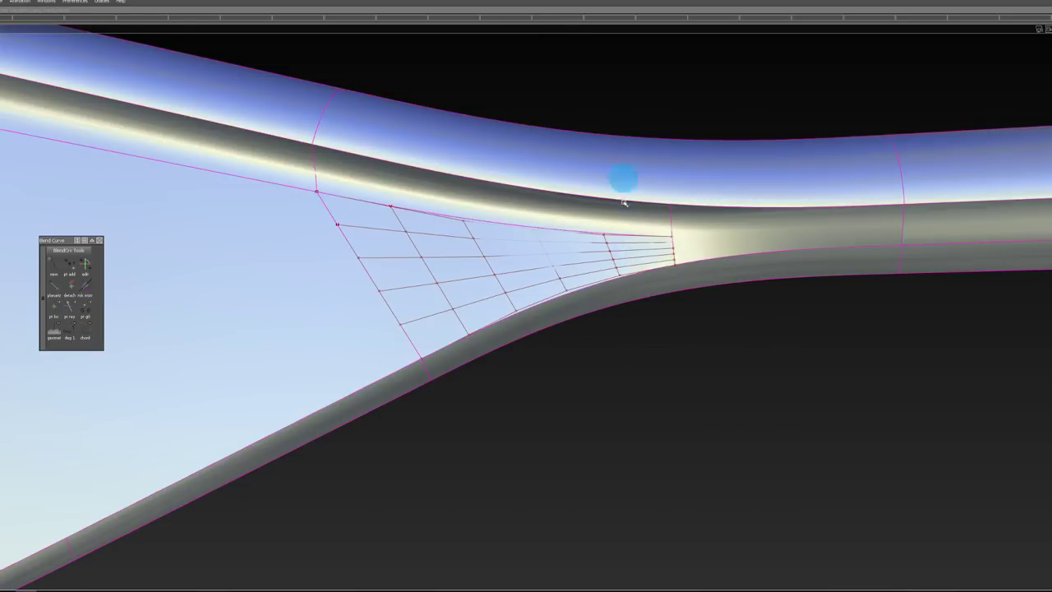
mouse_move(713, 252)
right_mouse_down("alt+shift")
mouse_move(647, 252)
mouse_move(699, 262)
right_mouse_up("alt+shift")
left_click_drag(698, 262, 740, 251, "alt+shift")
Step: Set the Square fill's boundary 3, at the narrow end of the gap, to G2 Curvature
left_click_drag(744, 246, 895, 198, "ctrl+shift")
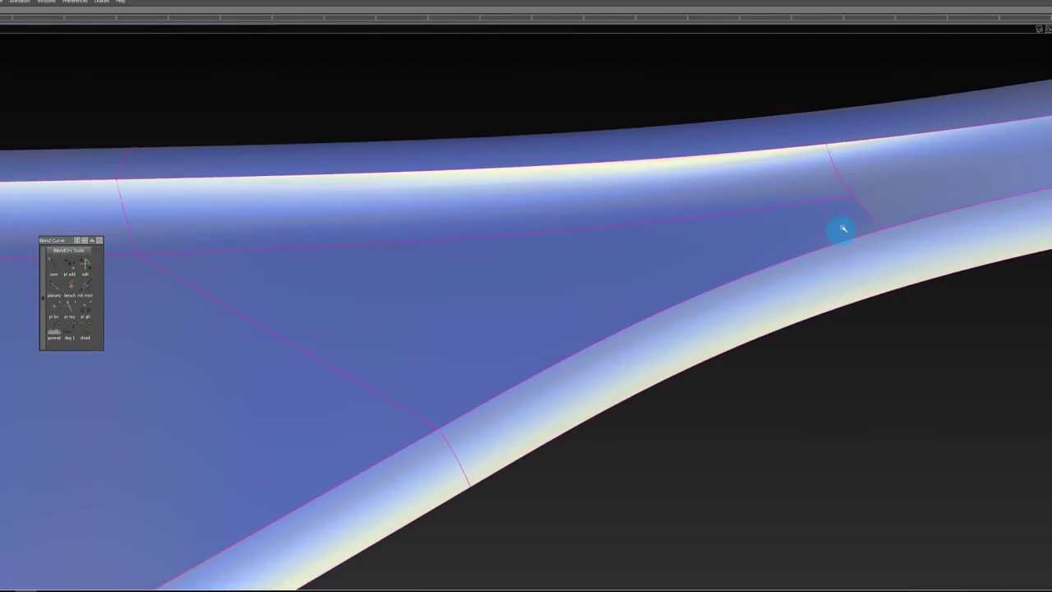
left_click_drag(843, 229, 863, 253, "alt")
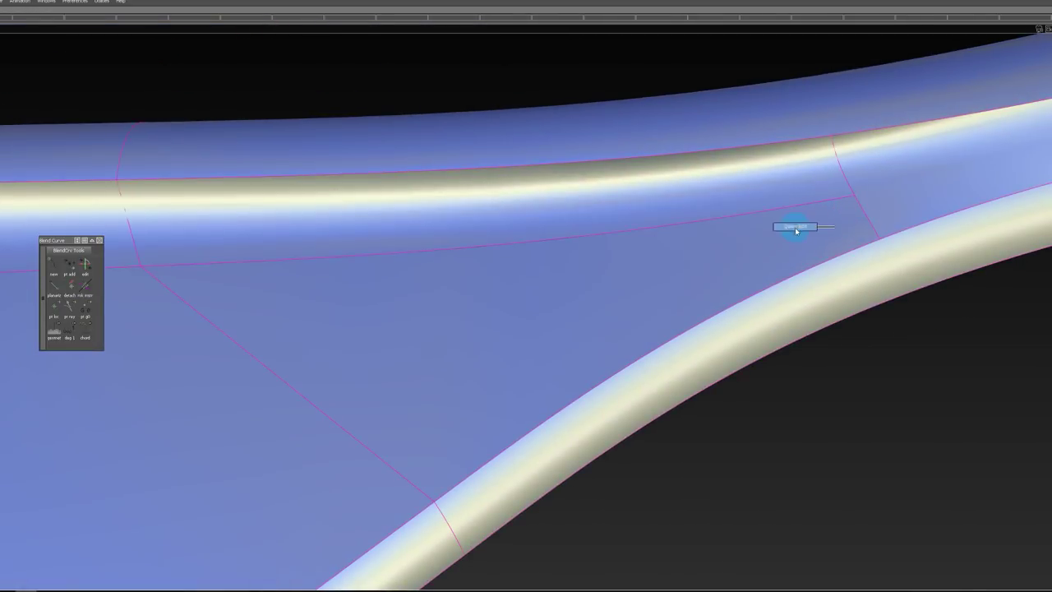
left_click_drag(795, 231, 796, 230, "ctrl+shift")
left_click(805, 230)
right_click_drag(808, 231, 744, 230, "alt+shift")
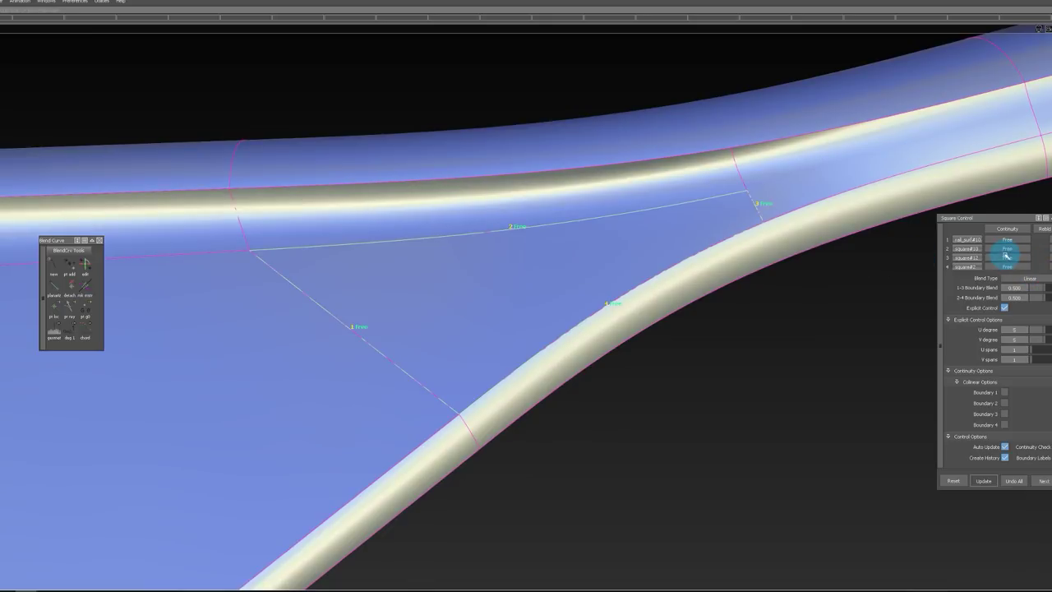
mouse_move(845, 244)
left_mouse_down("alt")
mouse_move(740, 230)
mouse_move(791, 254)
left_mouse_up("alt")
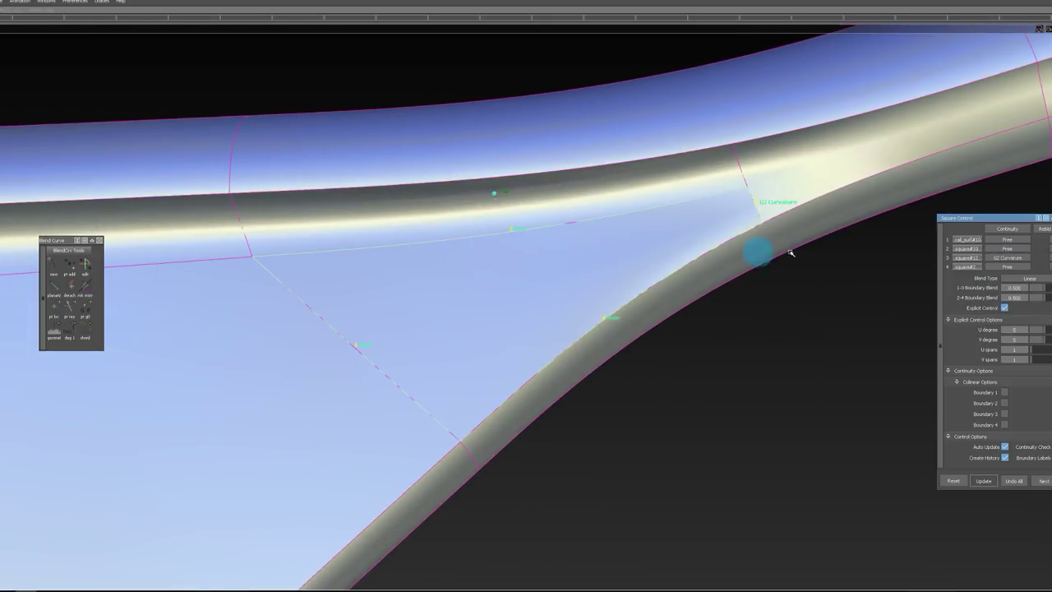
Step: Examine the shading across the filled gap and the merged flange junction from several angles
mouse_move(693, 239)
left_mouse_down("alt+shift")
mouse_move(685, 256)
mouse_move(630, 191)
mouse_move(608, 231)
left_mouse_up("alt+shift")
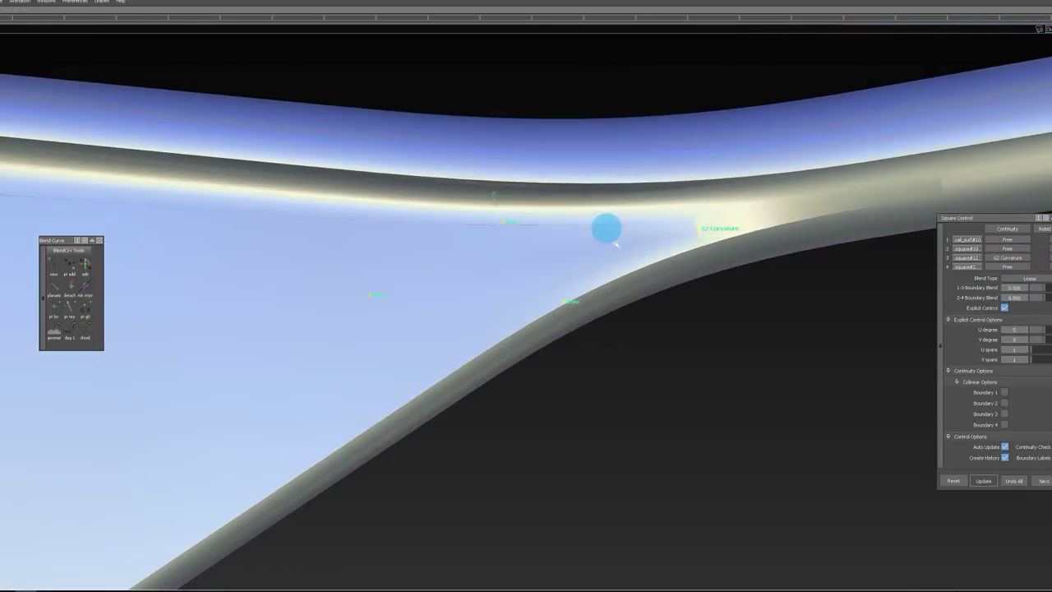
left_click_drag(628, 137, 710, 232, "alt+shift")
right_click_drag(713, 237, 720, 235, "alt+shift")
mouse_move(805, 256)
left_mouse_down("ctrl+shift")
mouse_move(826, 259)
mouse_move(826, 216)
left_mouse_up("ctrl+shift")
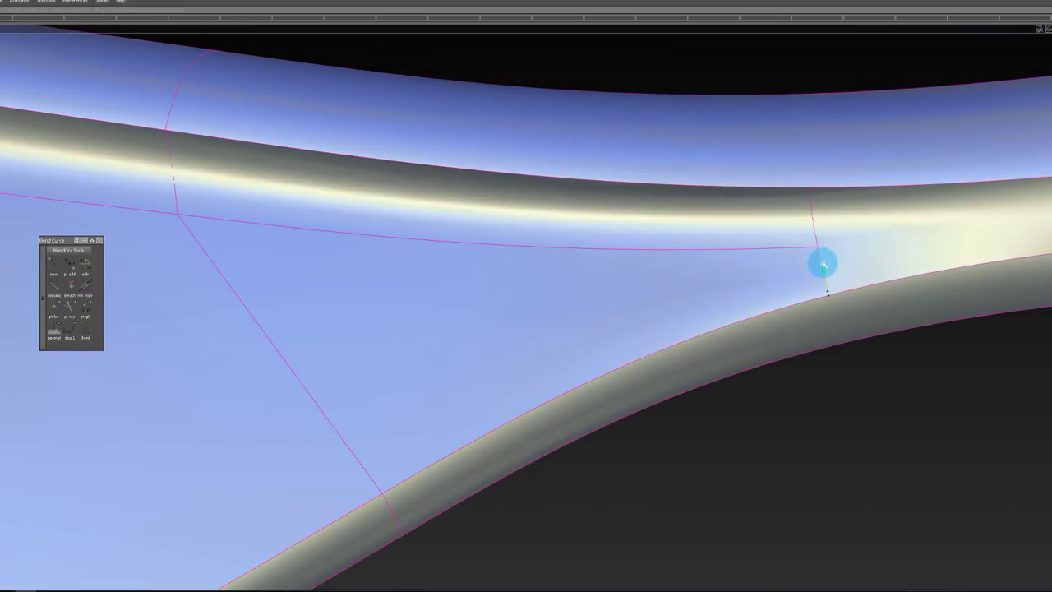
mouse_move(824, 264)
left_mouse_down("alt+shift")
mouse_move(842, 263)
mouse_move(836, 207)
mouse_move(844, 261)
left_mouse_up("alt+shift")
left_click_drag(845, 264, 851, 209, "ctrl+shift")
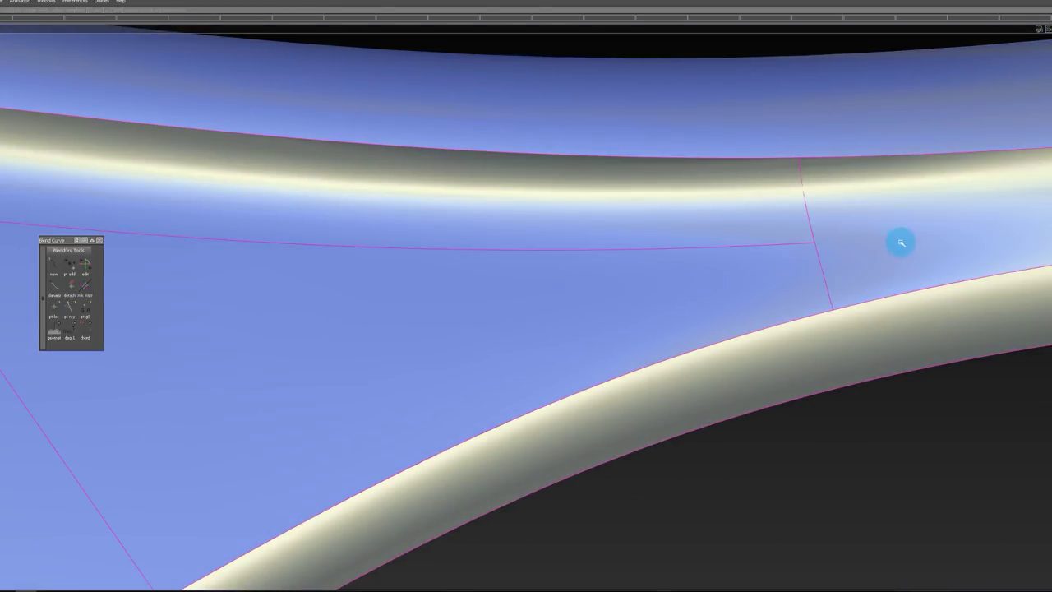
left_click_drag(900, 242, 901, 315, "alt+shift")
mouse_move(857, 258)
left_mouse_down("alt+shift")
mouse_move(834, 328)
mouse_move(842, 247)
mouse_move(760, 338)
left_mouse_up("alt+shift")
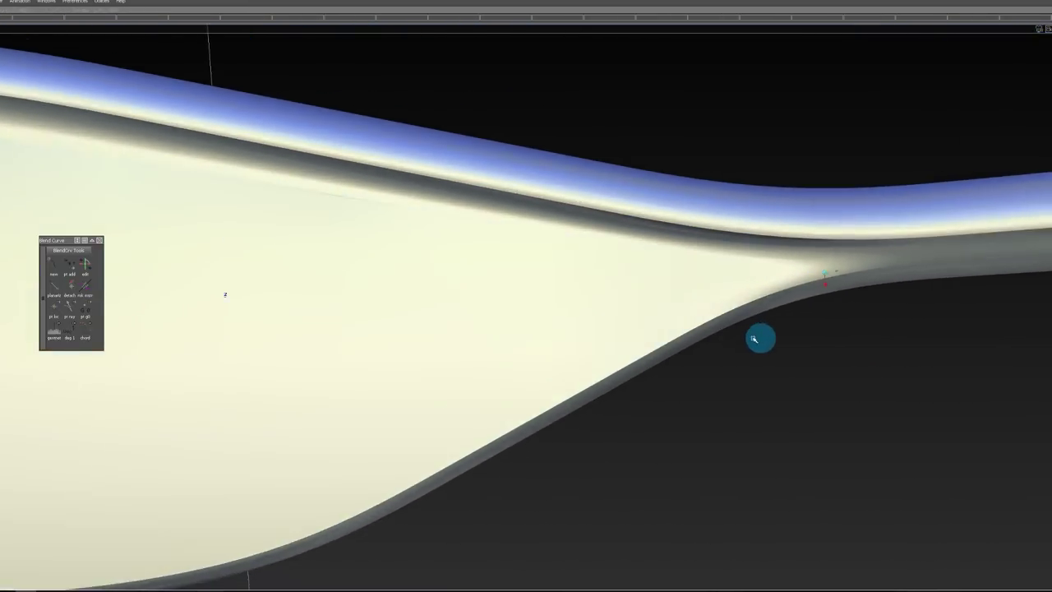
right_click_drag(761, 339, 641, 336, "alt+shift")
left_click_drag(641, 336, 622, 305, "alt+shift")
mouse_move(622, 305)
right_mouse_down("alt+shift")
mouse_move(665, 345)
mouse_move(534, 336)
mouse_move(655, 263)
mouse_move(688, 291)
mouse_move(604, 293)
mouse_move(603, 164)
mouse_move(610, 251)
mouse_move(540, 258)
mouse_move(642, 289)
right_mouse_up("alt+shift")
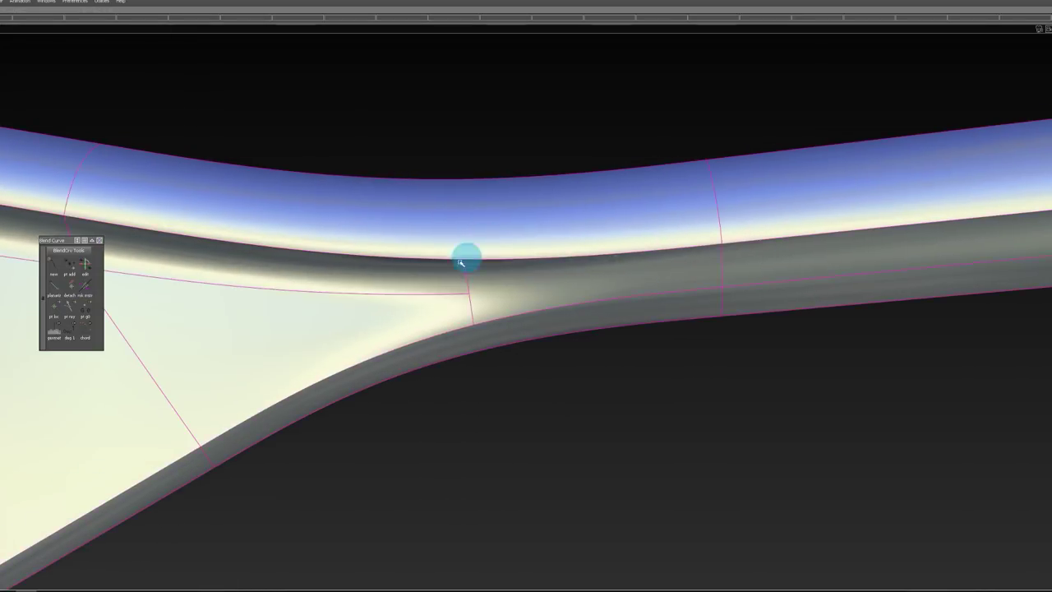
right_click_drag(464, 261, 482, 263, "alt+shift")
mouse_move(481, 263)
left_mouse_down("alt+shift")
mouse_move(534, 214)
mouse_move(505, 306)
left_mouse_up("alt+shift")
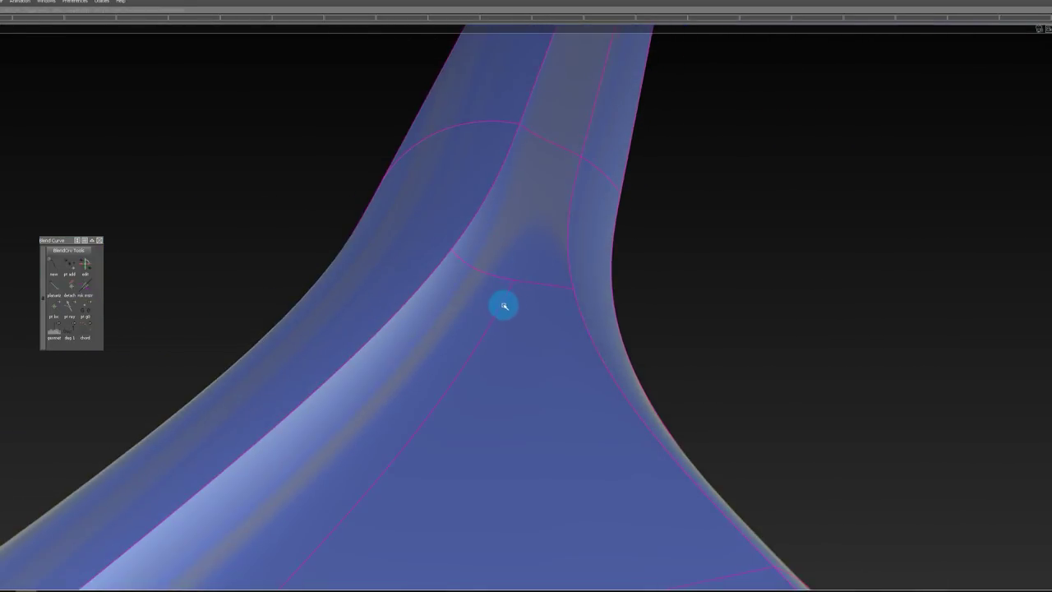
Step: Check surface continuity across the fill's narrow end and align the flange strip's short edge there at G2 with Position Influence 0
left_click(503, 306)
middle_click_drag(503, 306, 548, 284, "alt+shift")
mouse_move(549, 284)
left_mouse_down("alt+shift")
mouse_move(597, 244)
mouse_move(583, 277)
mouse_move(560, 287)
left_mouse_up("alt+shift")
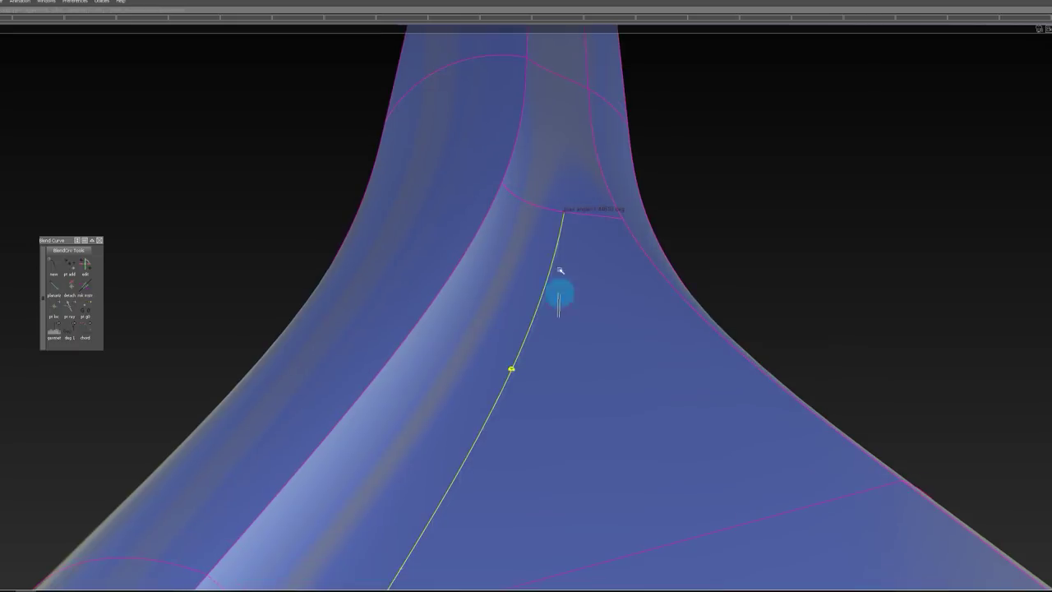
right_click_drag(588, 213, 675, 233, "alt")
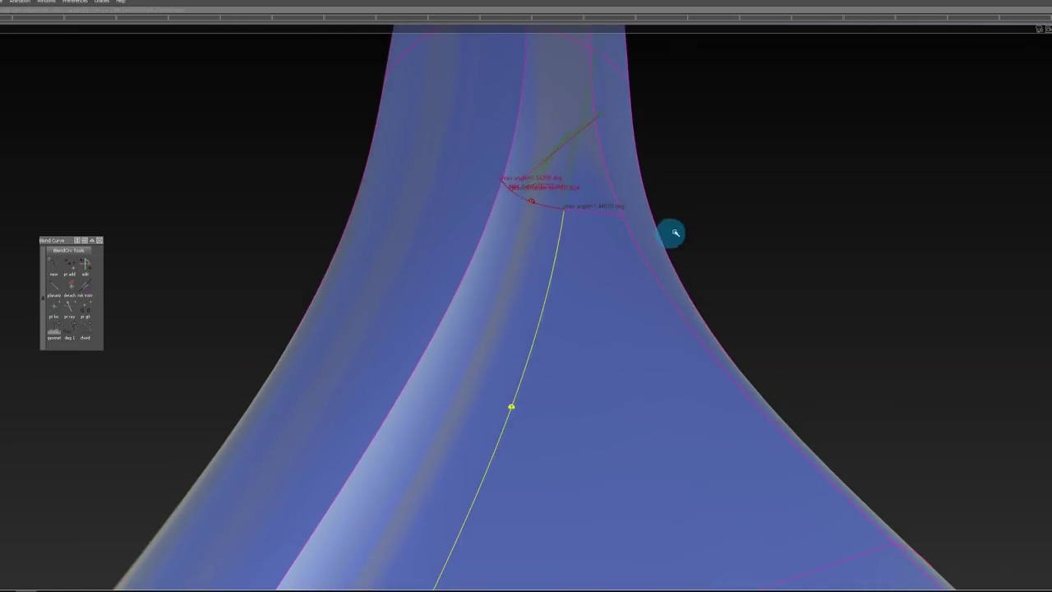
left_click(530, 223)
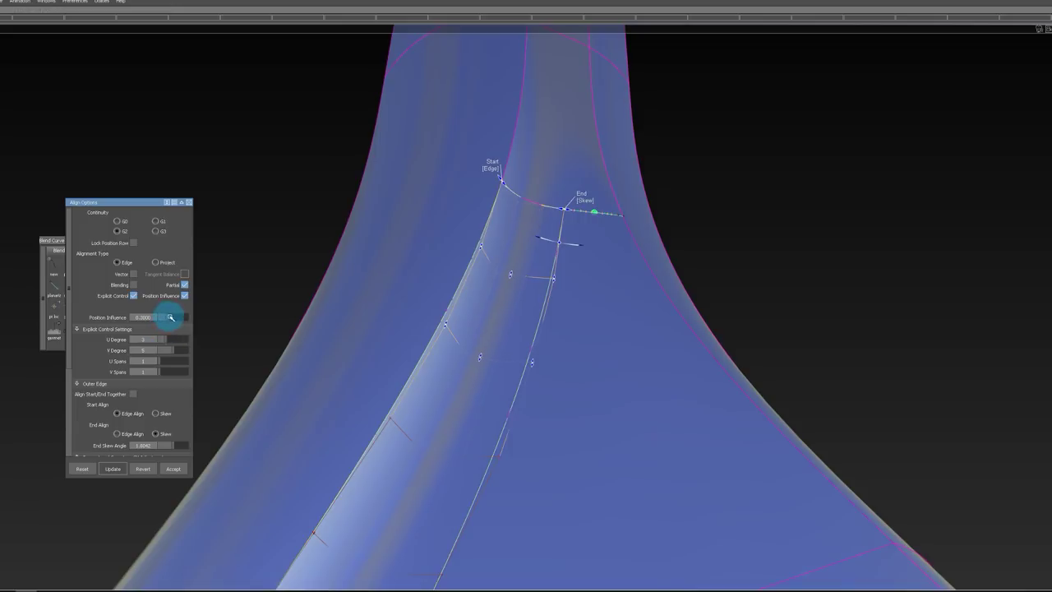
key("Escape")
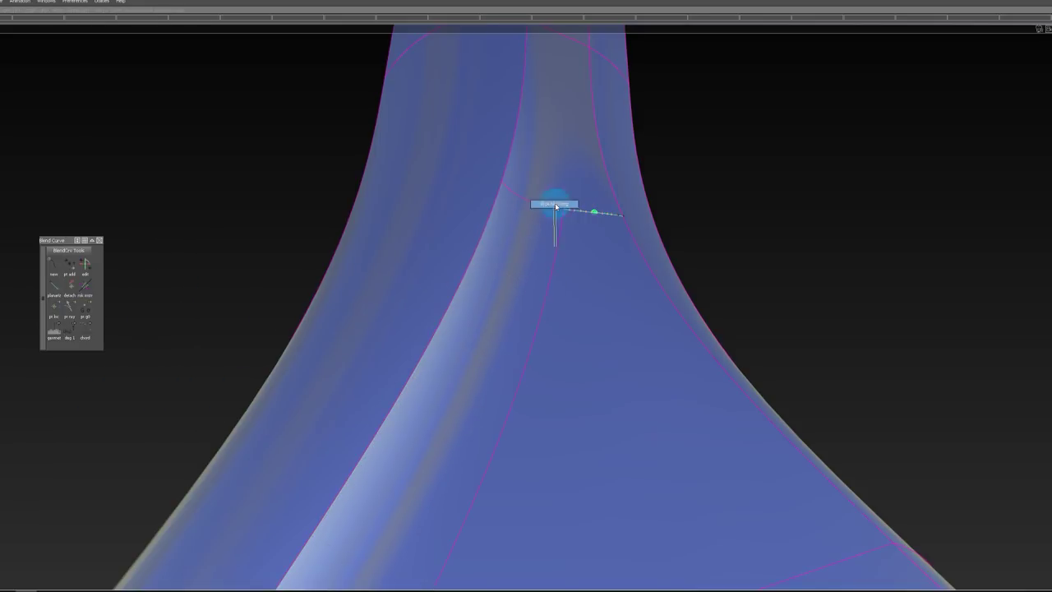
left_click_drag(547, 206, 544, 363, "alt")
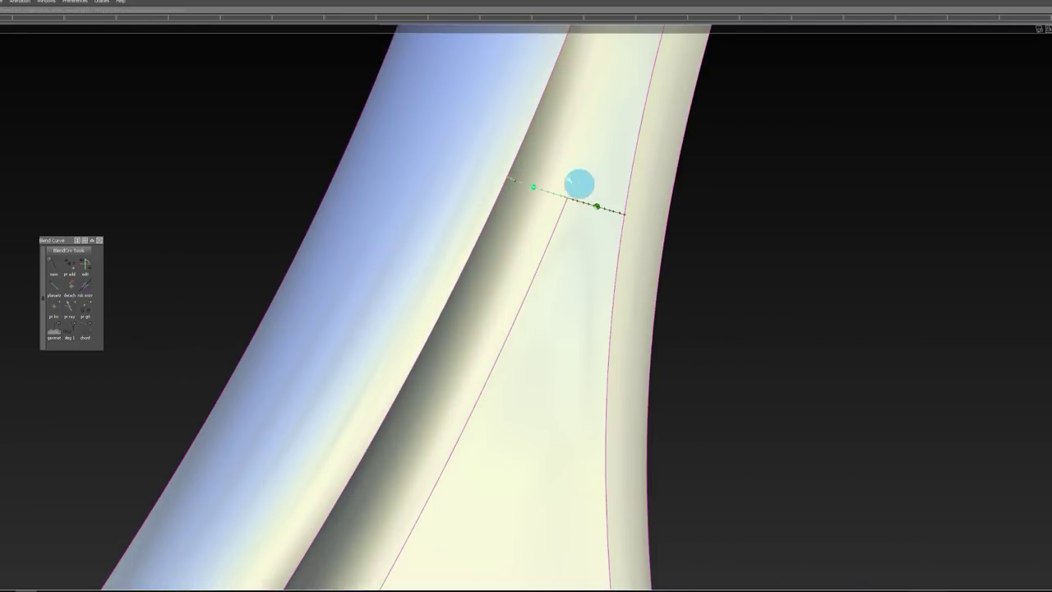
Step: Check surface continuity along the long edge between the flange strip and the Square fill, reviewing the strip's control points
left_click_drag(597, 133, 186, 212, "alt")
right_click_drag(627, 173, 681, 202, "alt+shift")
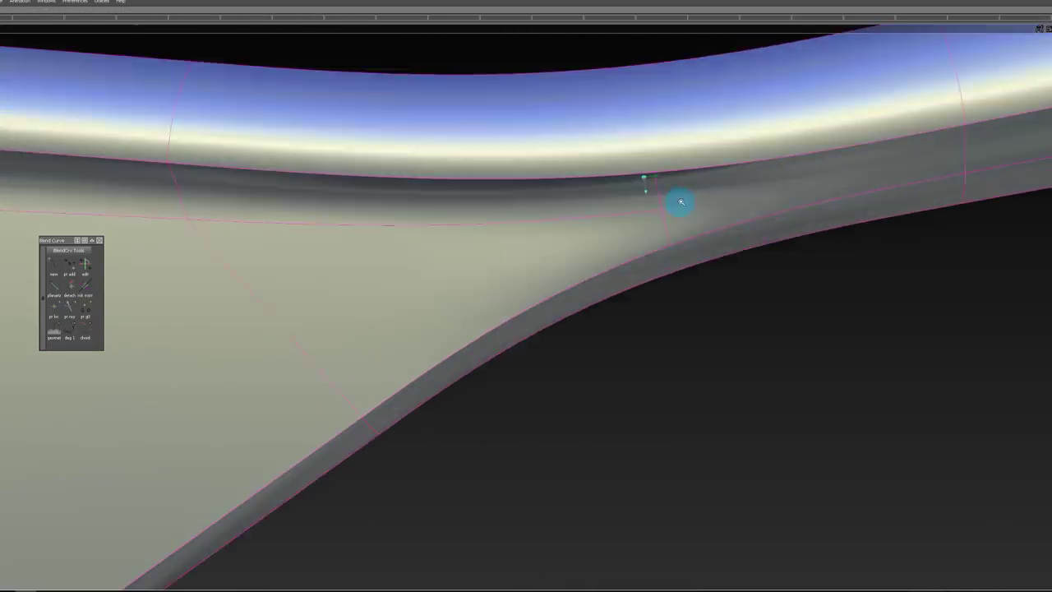
left_click_drag(682, 203, 762, 186, "alt+shift")
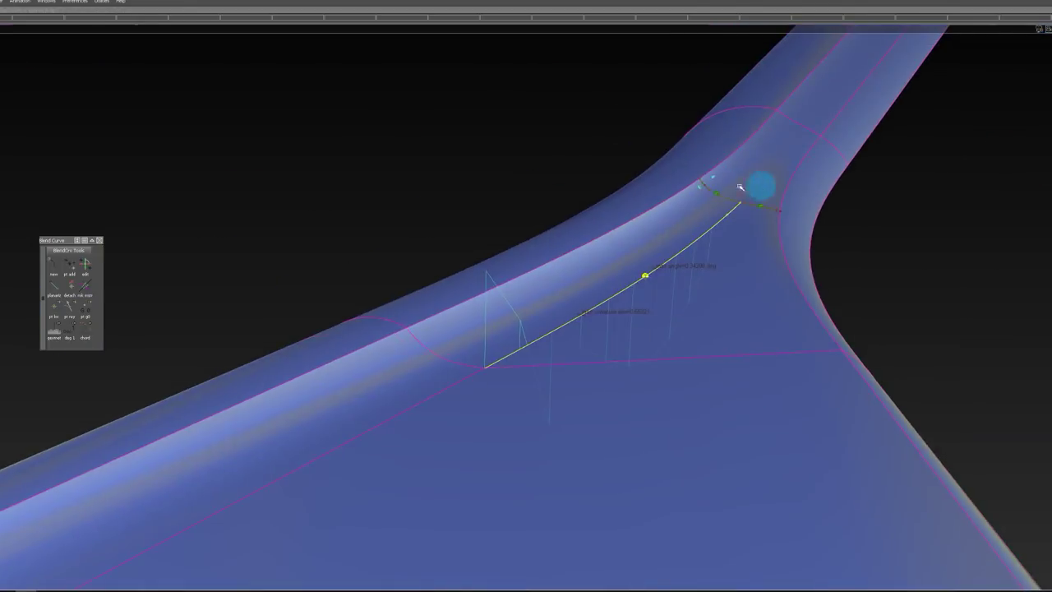
right_click_drag(730, 196, 809, 171, "alt+shift")
left_click_drag(809, 171, 686, 197, "alt+shift")
right_click_drag(687, 198, 710, 196, "alt+shift")
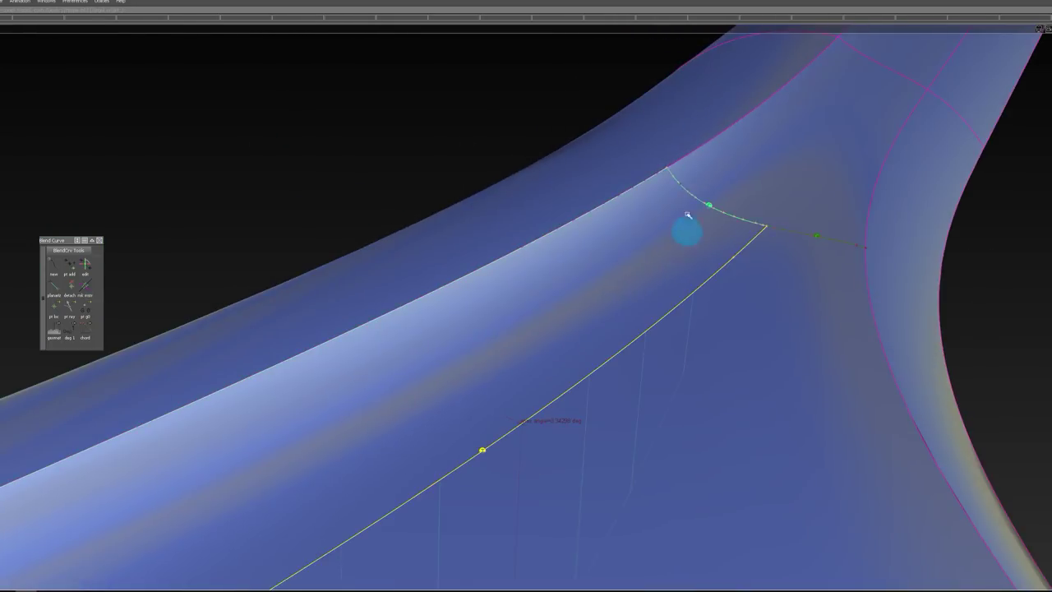
left_click_drag(687, 232, 744, 304, "alt")
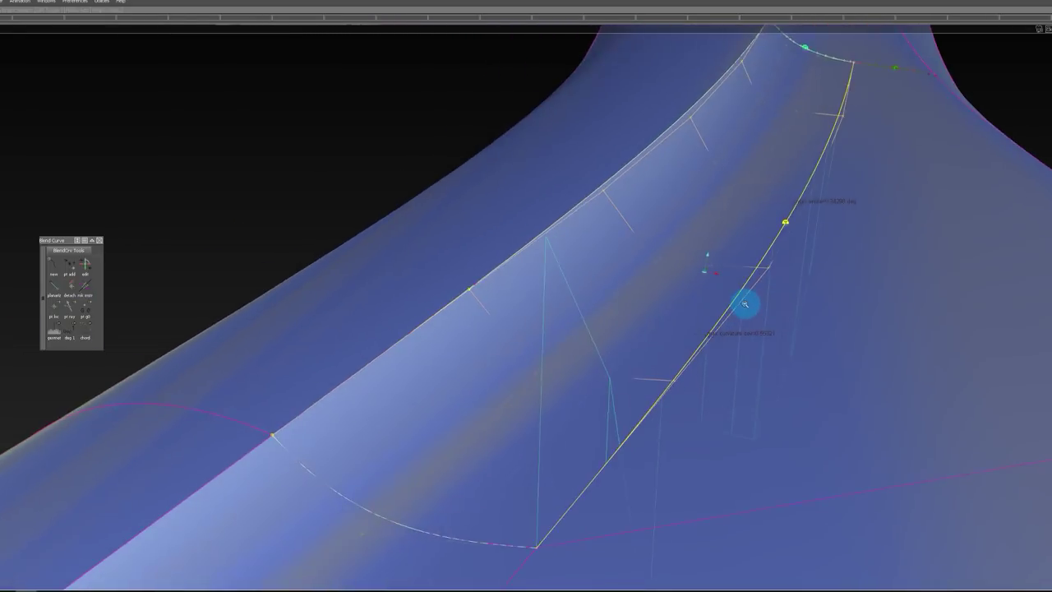
right_click_drag(744, 304, 618, 342, "alt+shift")
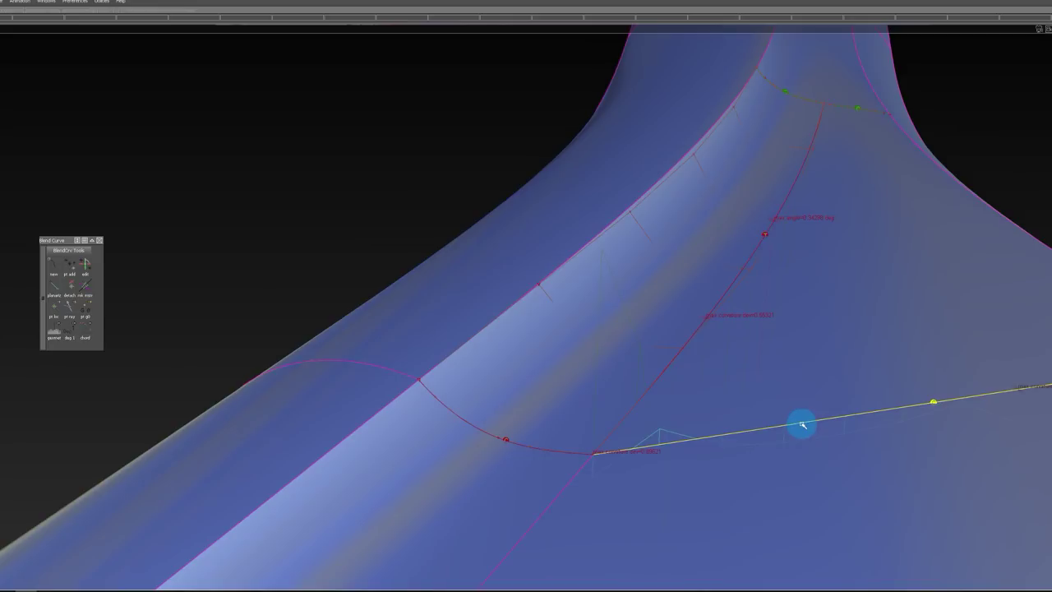
Step: Set the Square fill's boundary 1, shared with the large main surface, to G2 Curvature
right_click_drag(838, 383, 834, 411, "alt+shift")
left_click(795, 327)
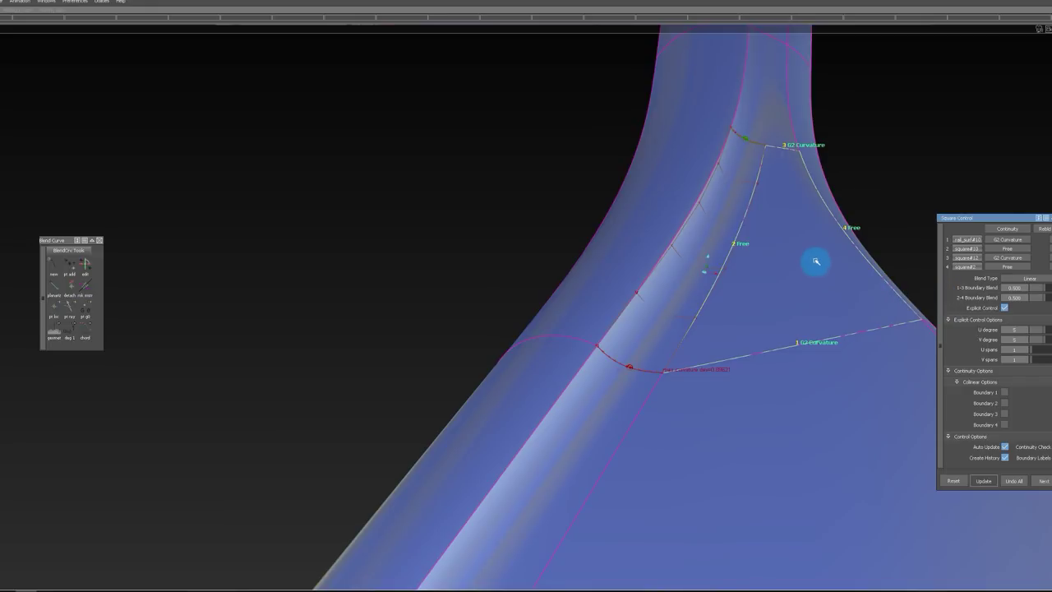
left_click_drag(816, 261, 854, 224, "alt")
Step: Align the flange strip's wide end to the neighbouring strip at G2 with U Degree 3, Position Influence 1 and edge-aligned ends
left_click_drag(848, 174, 605, 358, "alt")
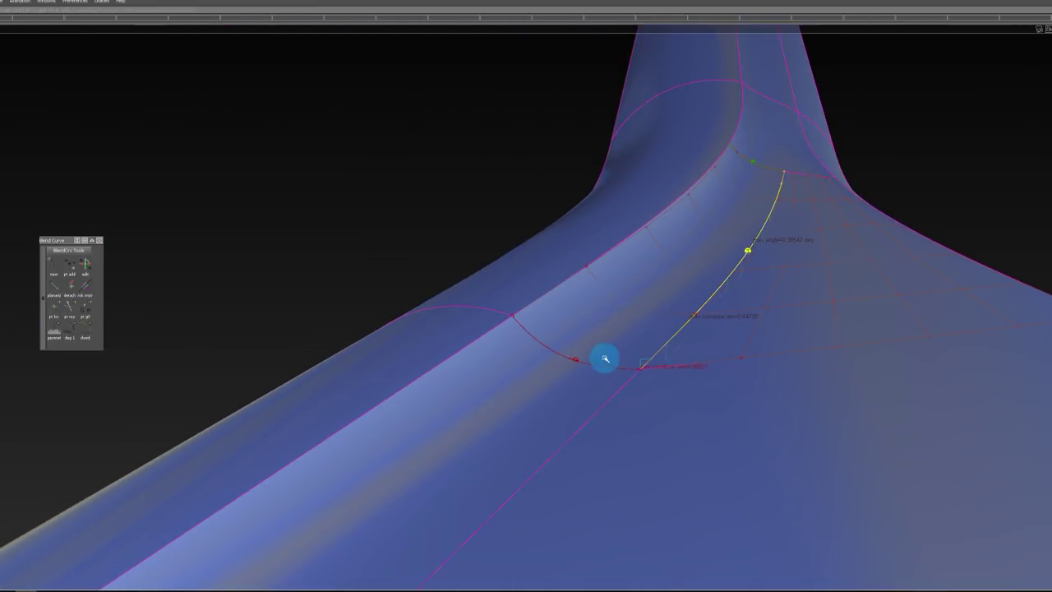
left_click(590, 378)
left_click(578, 360)
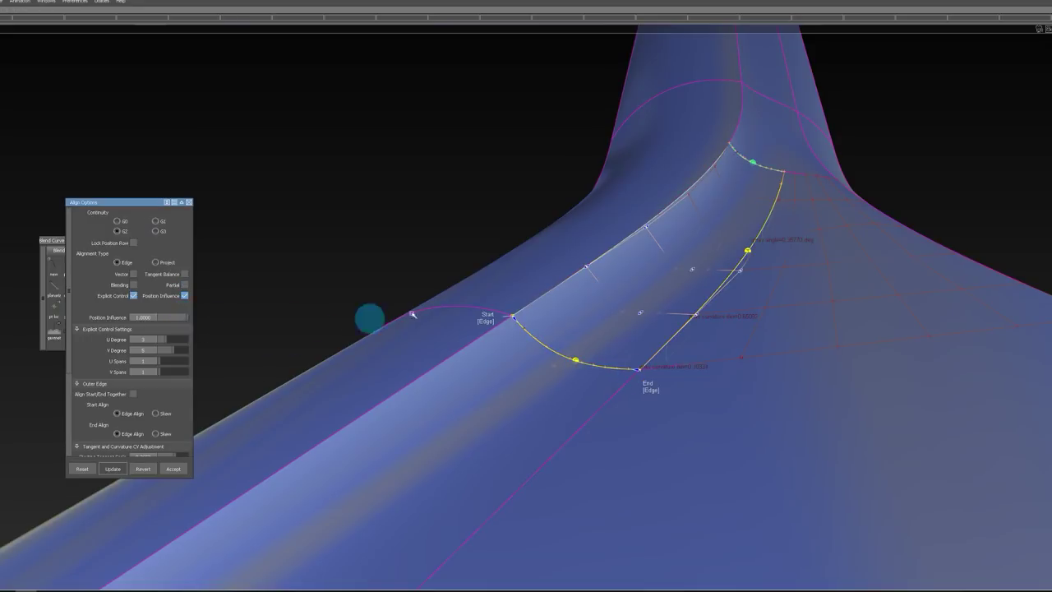
left_click_drag(414, 315, 601, 338, "alt+shift")
Step: Show the neighbouring flange strip's control points and check its continuity with the large main surface
left_click_drag(618, 294, 613, 428, "ctrl+shift")
left_click_drag(637, 372, 638, 344, "ctrl+shift")
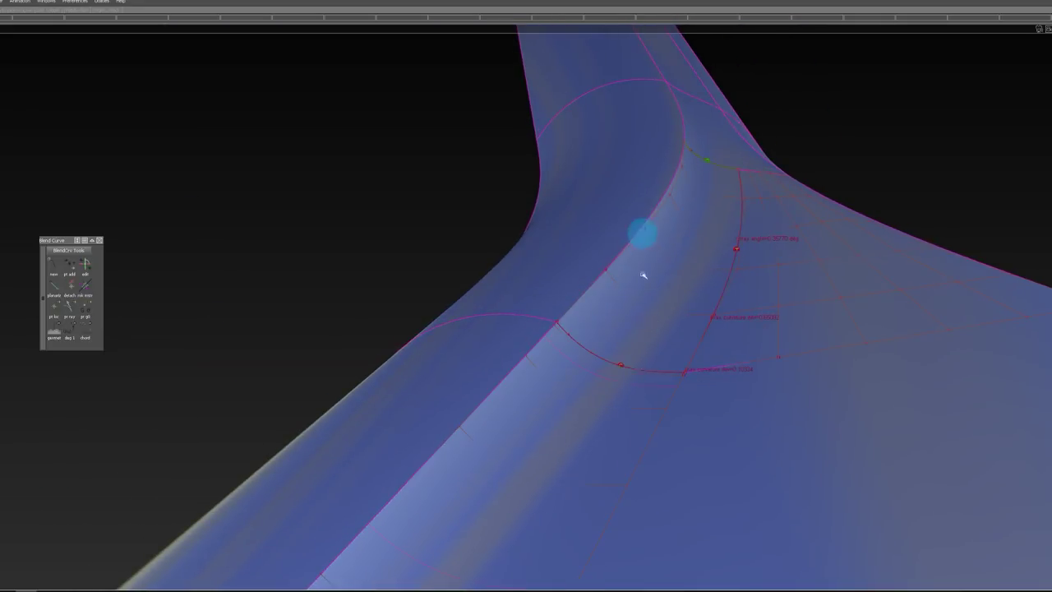
left_click_drag(707, 196, 535, 195, "alt+shift")
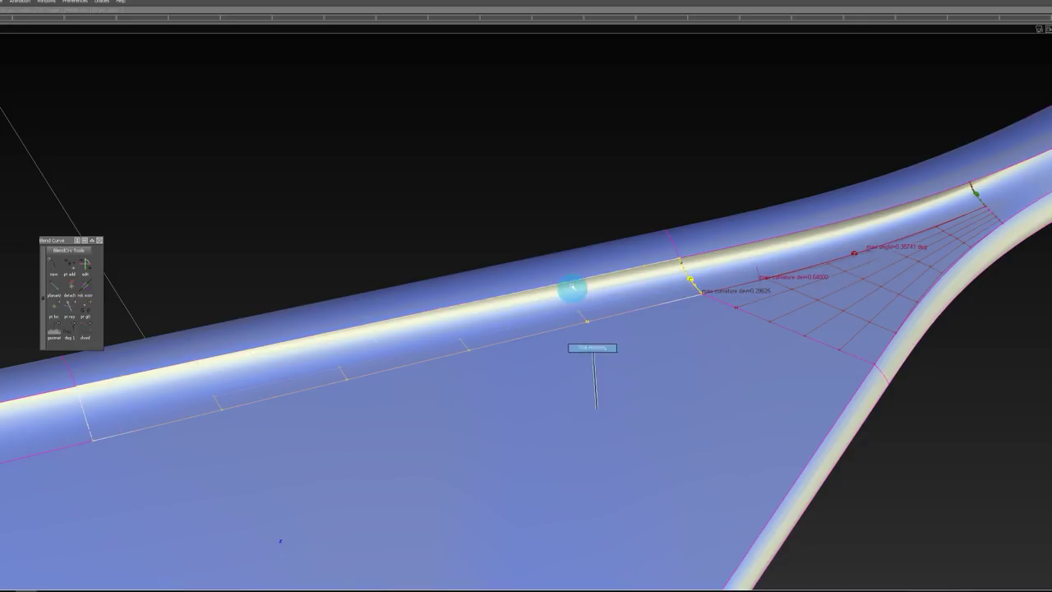
left_click_drag(572, 287, 685, 202, "alt+shift")
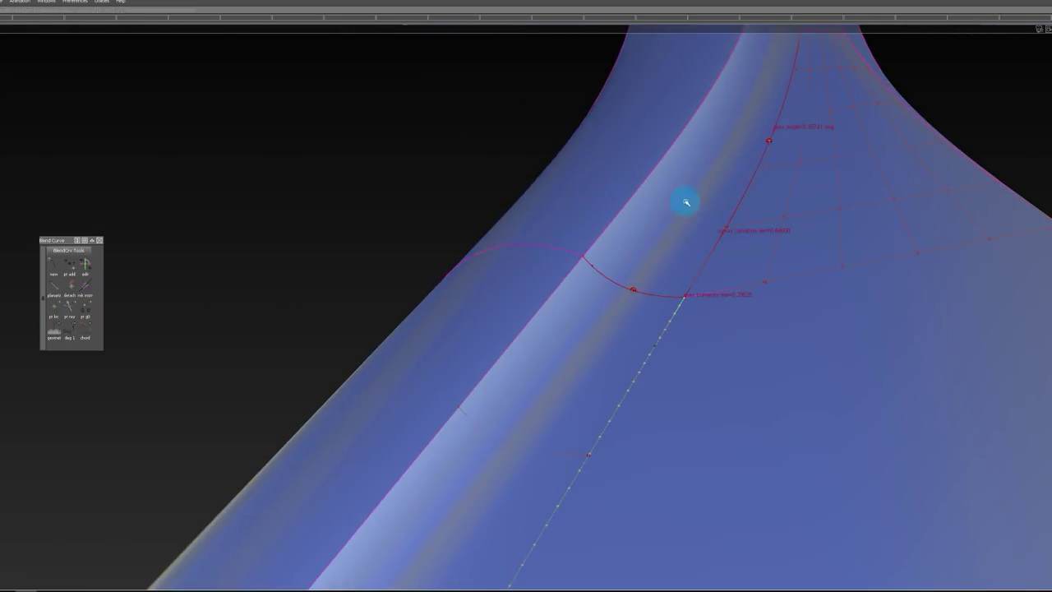
Step: Isolate the two adjoining flange strips and the large main surface by hiding all other surfaces
left_click(692, 263)
left_click(631, 355)
key("alt+h")
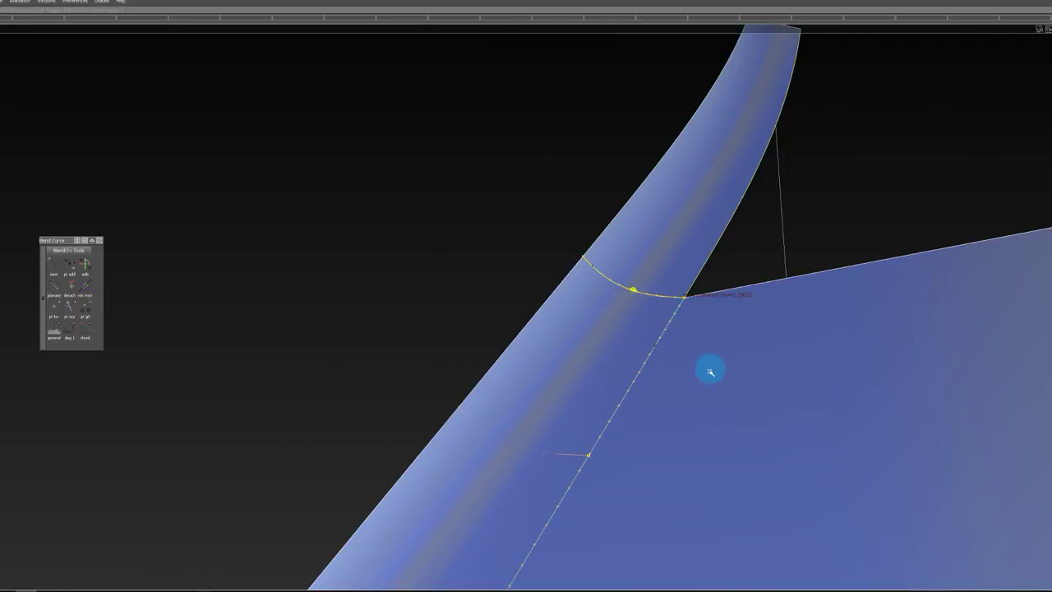
Step: Adjust the control point on the short flange strip's gap-side edge, close to its junction with the neighbouring strip
left_click_drag(663, 358, 714, 327, "alt+shift")
left_click_drag(714, 327, 704, 216, "ctrl+shift")
left_click(695, 262)
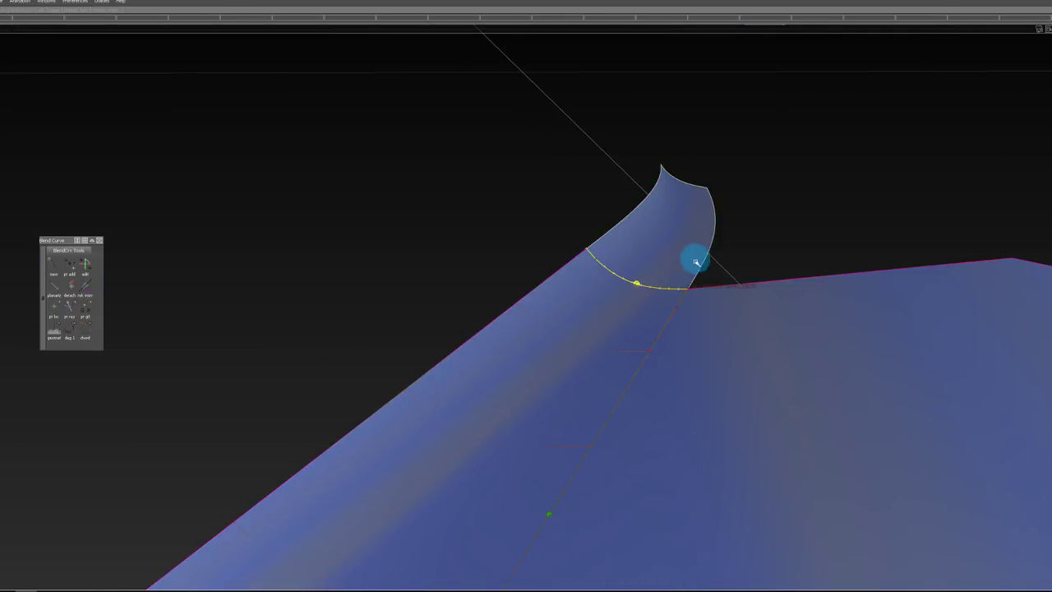
left_click_drag(703, 257, 751, 244, "alt+shift")
left_click(754, 243)
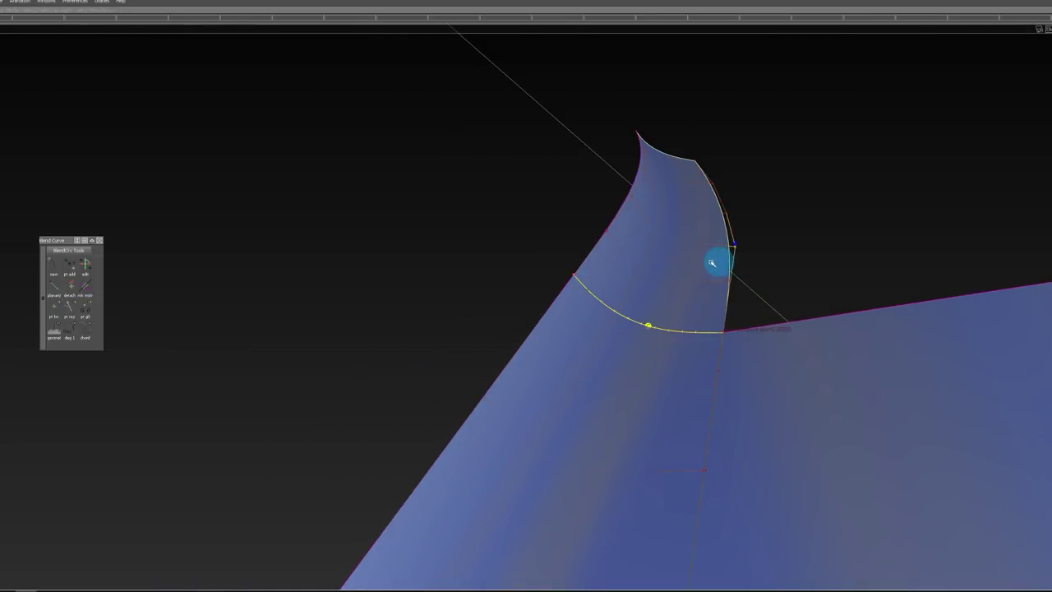
left_click_drag(791, 260, 974, 261)
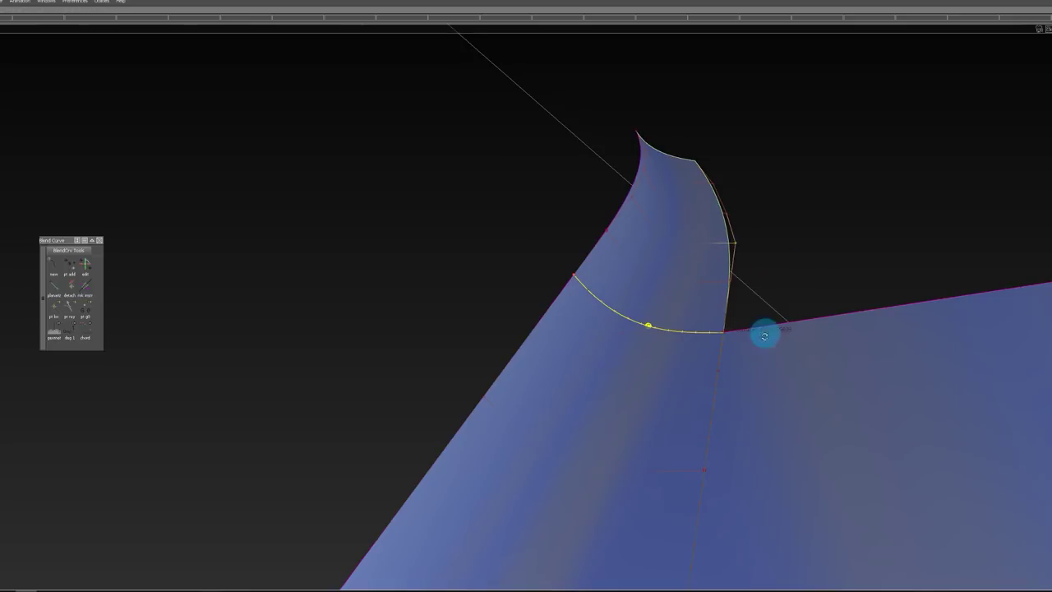
Step: Display the flange strips in wireframe and slide the short strip's gap-side edge control point to refine its hull
left_click_drag(765, 336, 312, 429, "alt+shift")
middle_click_drag(516, 261, 564, 263, "alt+shift")
key("F2")
key("F1")
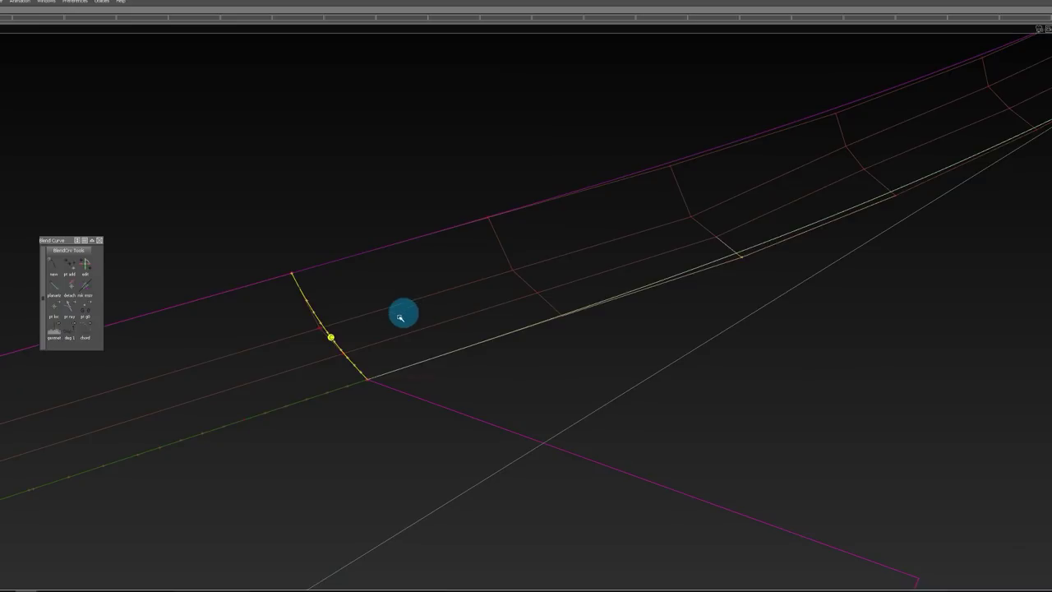
left_click_drag(393, 323, 761, 176, "alt+shift")
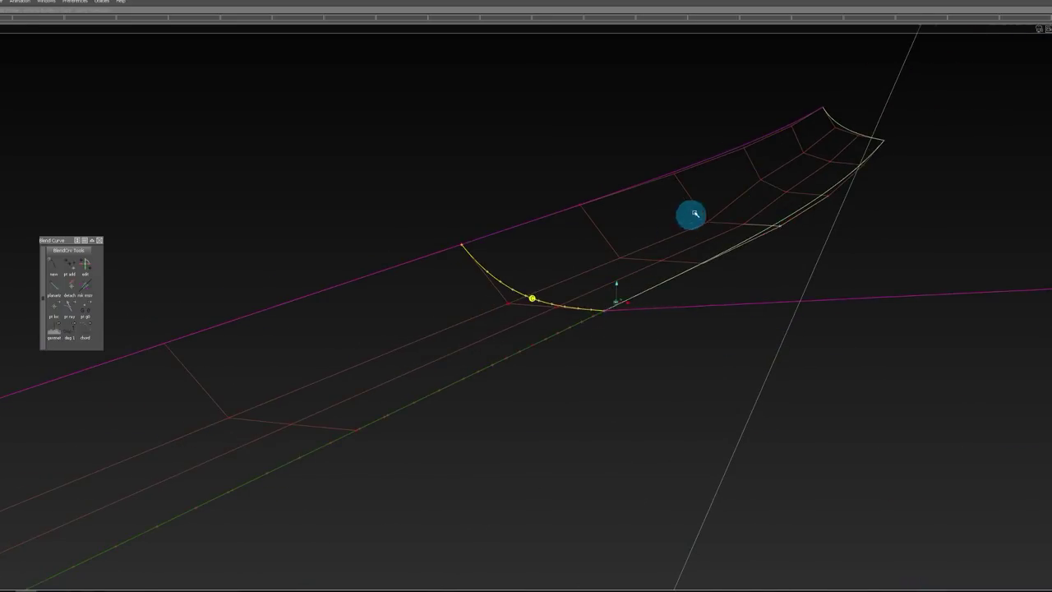
mouse_move(695, 214)
left_mouse_down("alt+shift")
mouse_move(752, 202)
mouse_move(693, 230)
mouse_move(749, 222)
mouse_move(702, 221)
mouse_move(732, 206)
left_mouse_up("alt+shift")
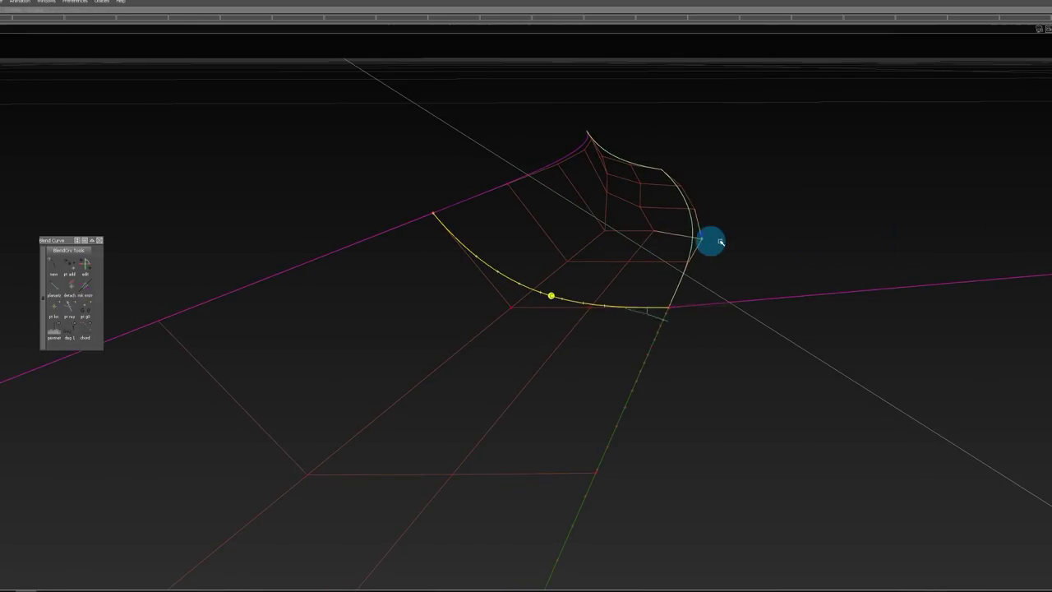
left_click_drag(735, 247, 637, 270, "alt")
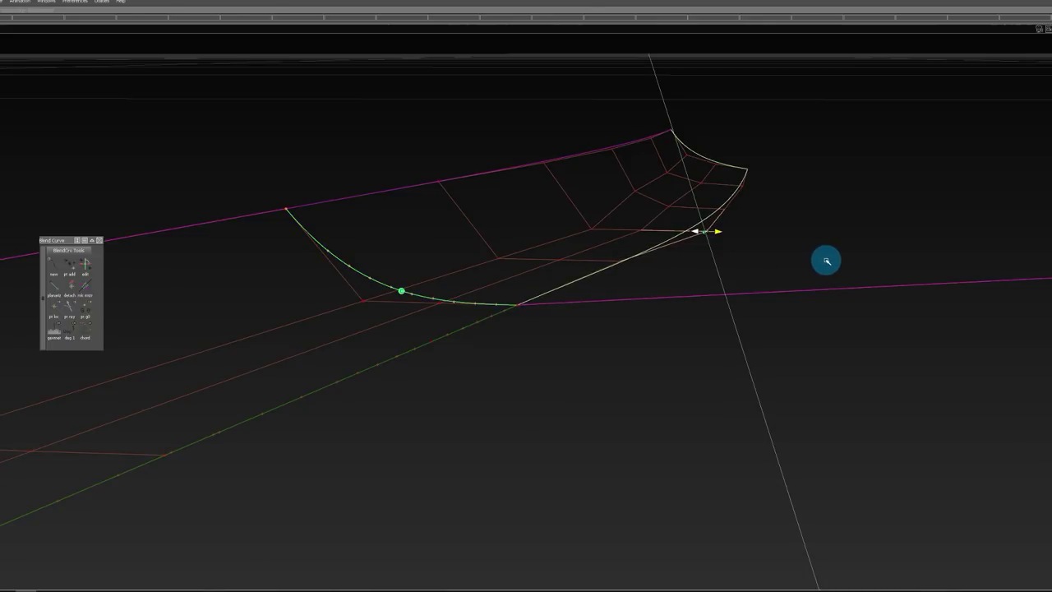
left_click(672, 223)
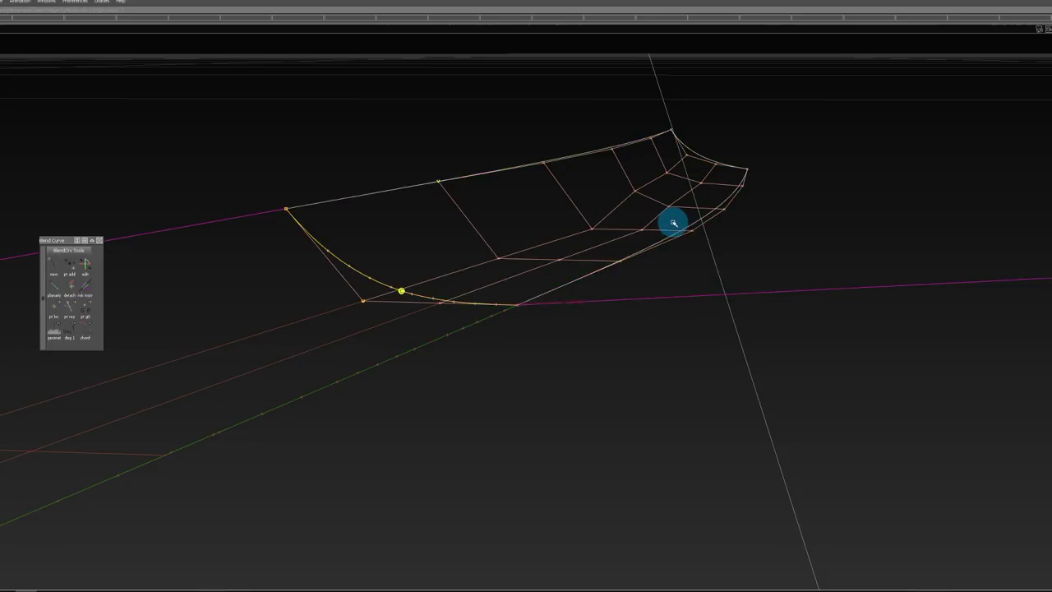
left_click_drag(672, 225, 674, 287, "ctrl+shift")
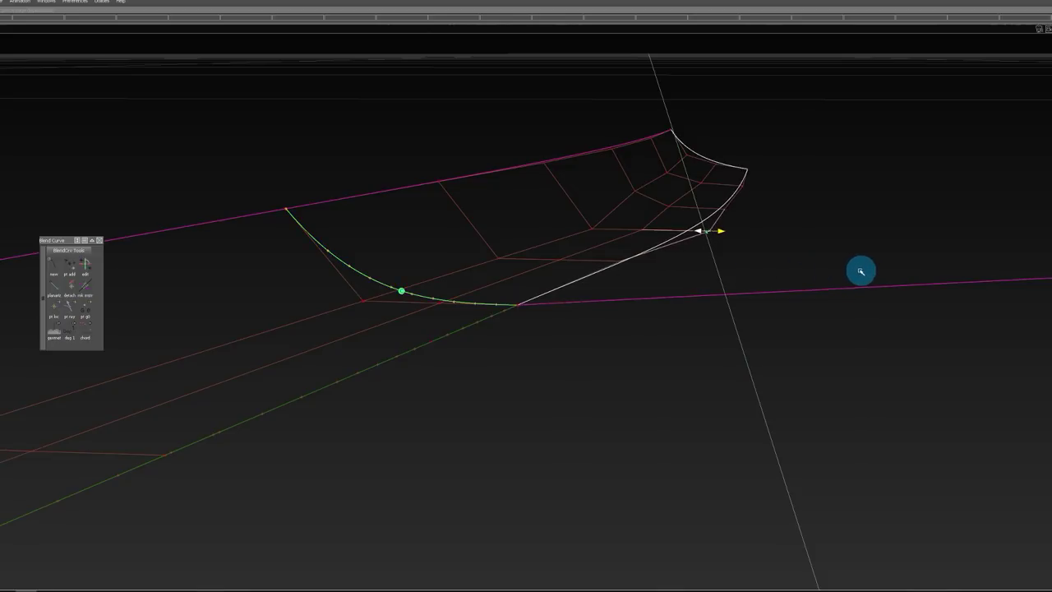
Step: Hide the flange strips' control points and bring back all the surfaces in shaded display
left_click_drag(820, 237, 623, 82, "alt+shift")
left_click_drag(587, 319, 612, 332)
key("h")
left_click_drag(613, 305, 613, 207, "ctrl+shift")
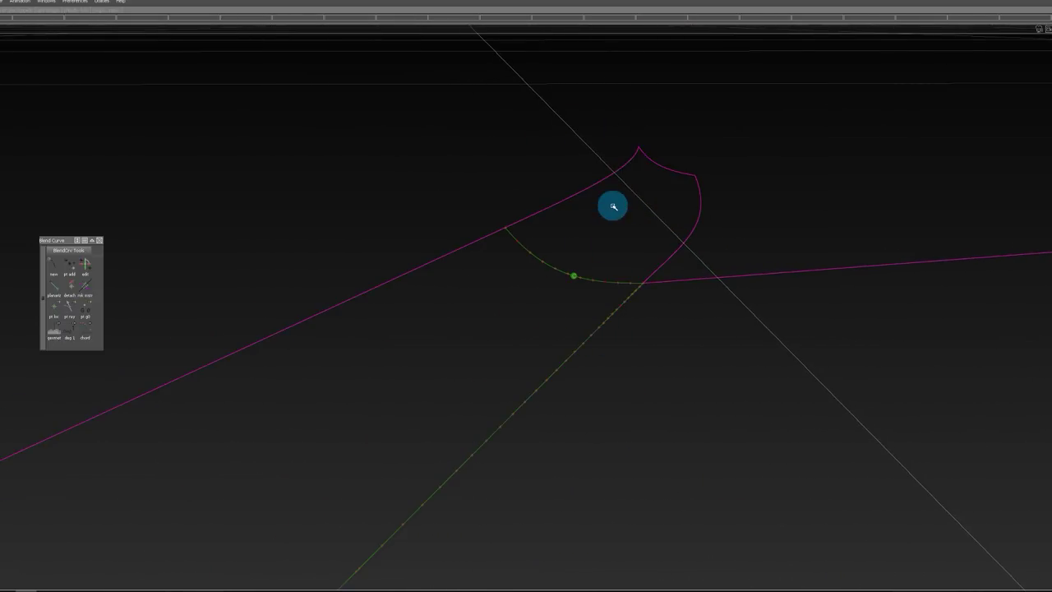
key("5")
key("v")
left_click_drag(712, 135, 785, 171, "alt+shift")
left_click_drag(699, 249, 846, 180, "ctrl+shift")
Step: Move the short flange strip's interior control point beside the fill boundary to remove the angle deviation along that edge
left_click(684, 195)
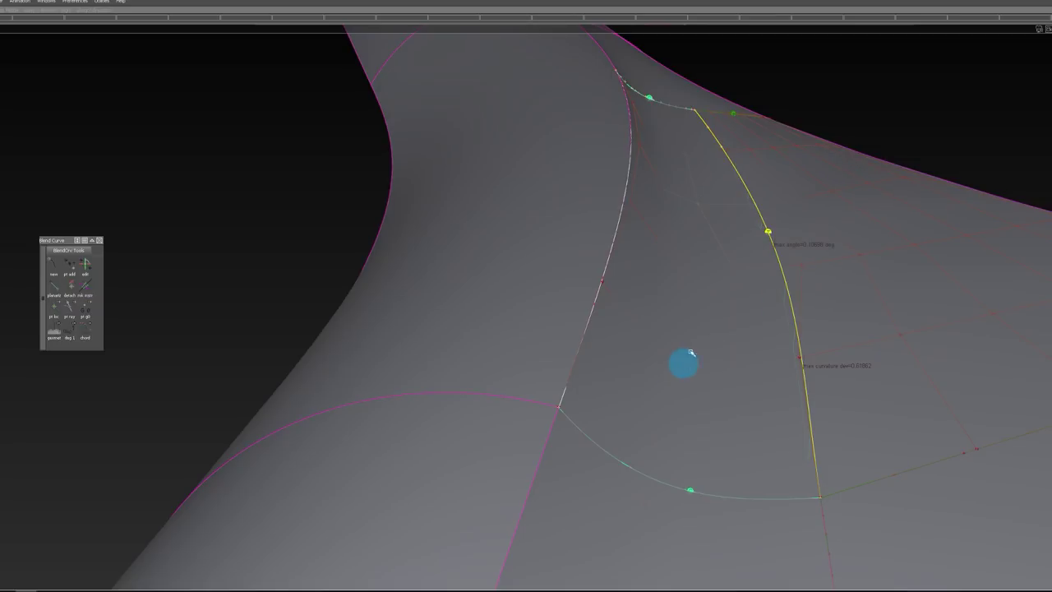
left_click_drag(702, 232, 703, 276, "ctrl+shift")
left_click(812, 375)
left_click(729, 282)
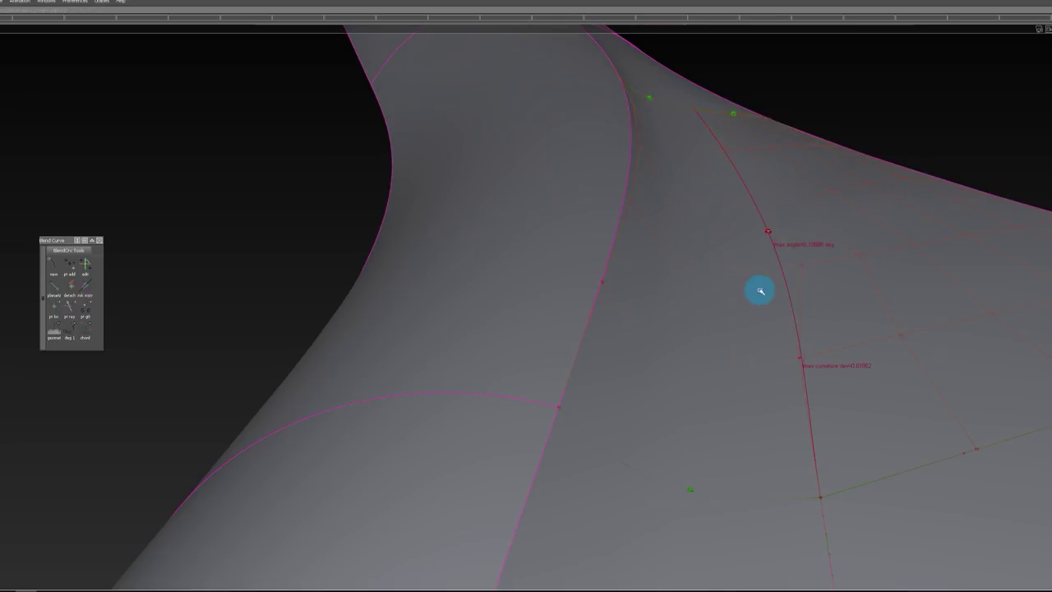
left_click(761, 291)
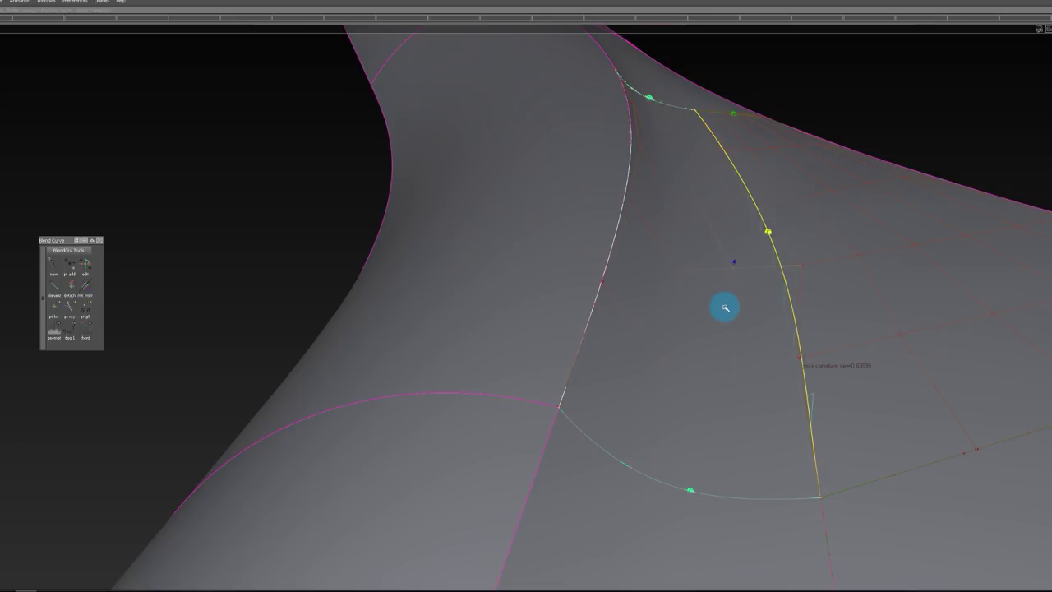
left_click(680, 274)
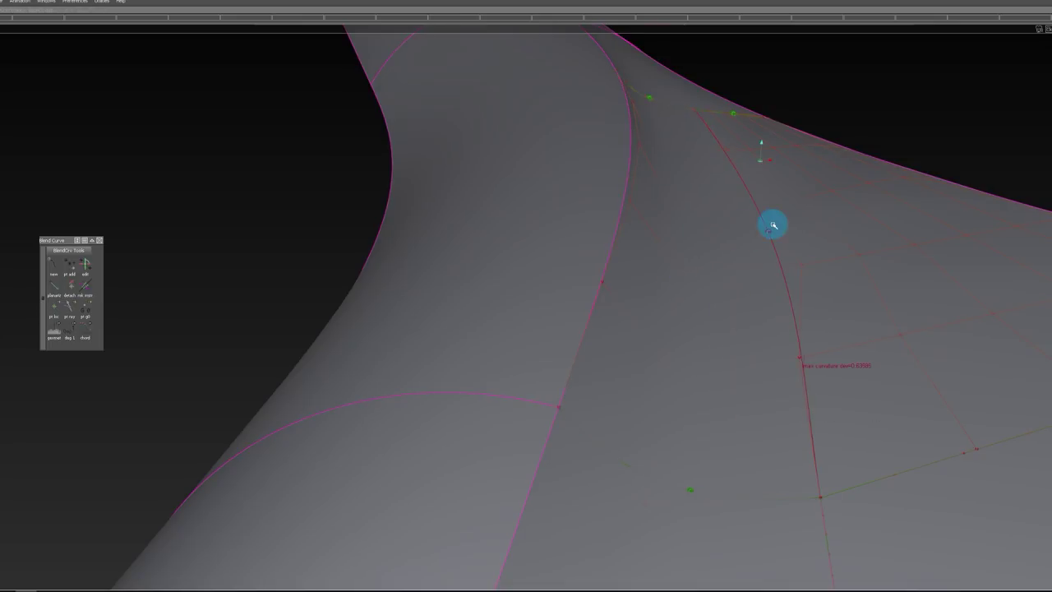
Step: Move the flange strip's interior control point nearer its wide end to reduce the curvature deviation along the fill boundary
left_click_drag(772, 225, 700, 222, "alt+shift")
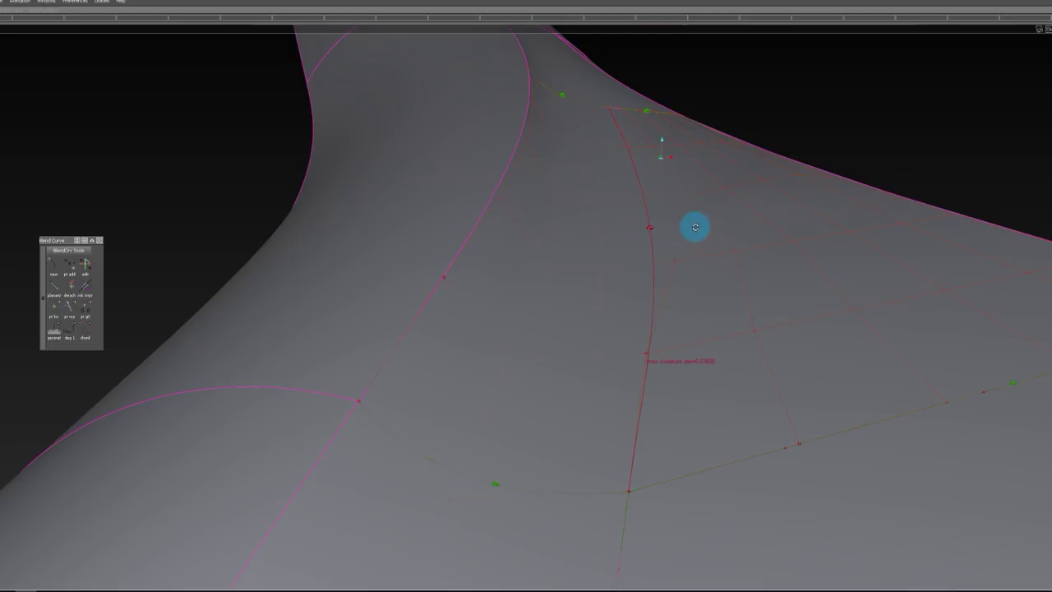
left_click_drag(693, 225, 636, 285, "alt")
left_click(538, 334)
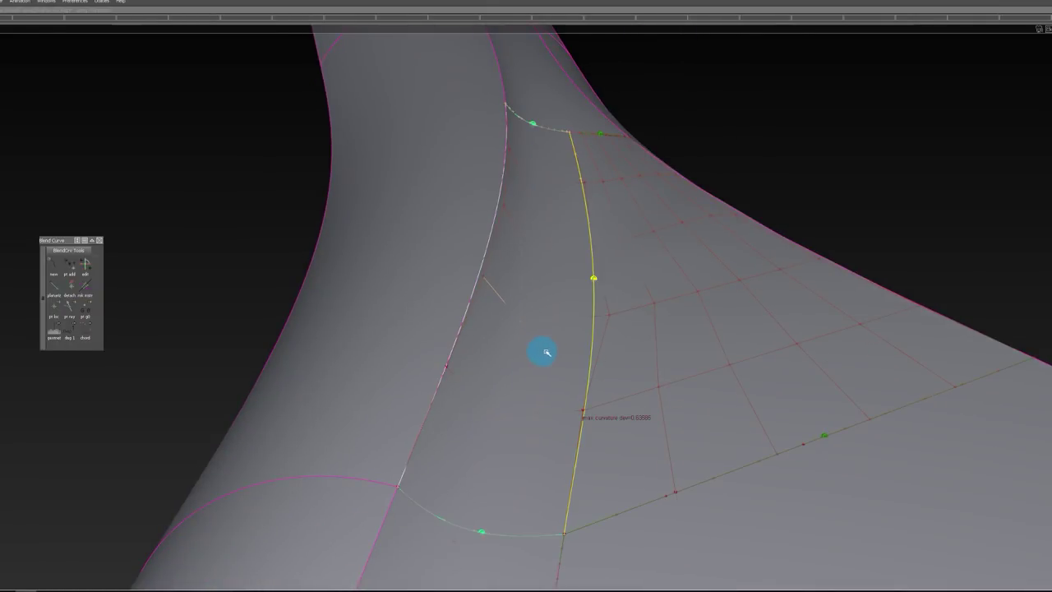
middle_click_drag(666, 363, 682, 341, "alt+shift")
left_click_drag(564, 393, 563, 341, "ctrl+shift")
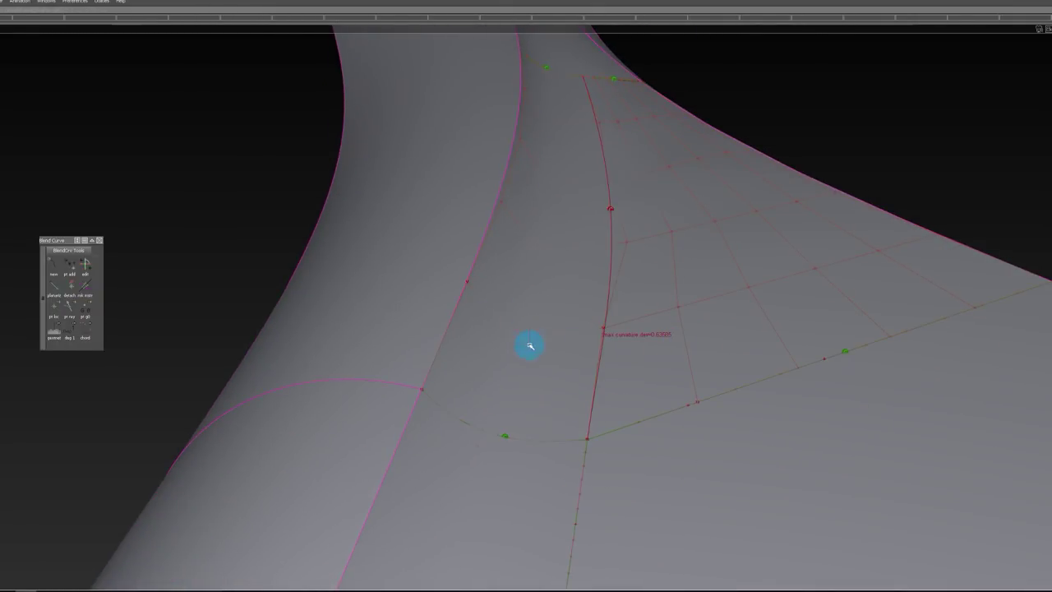
left_click(530, 346)
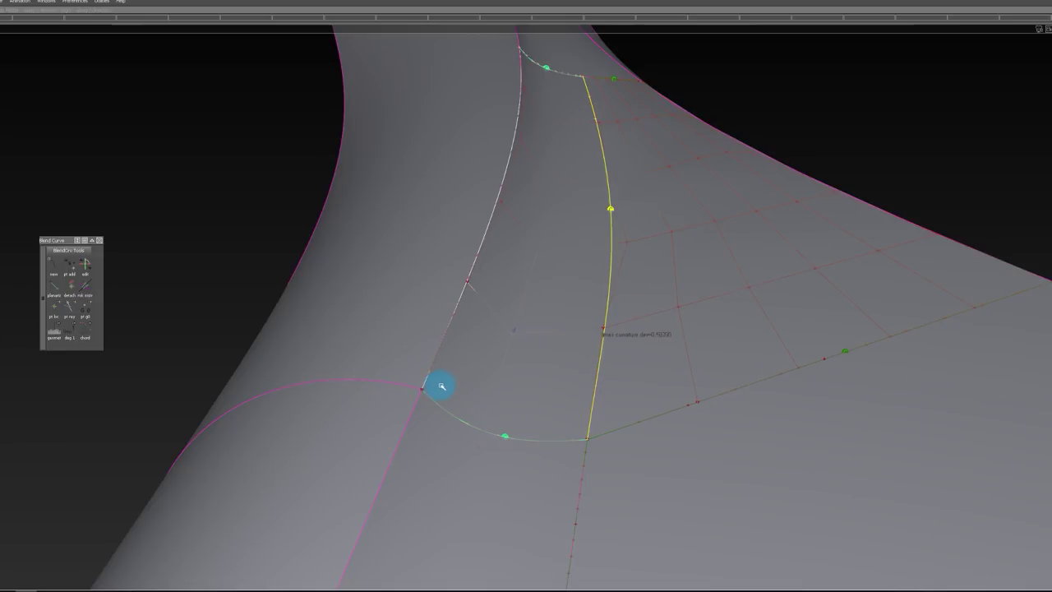
left_click_drag(565, 373, 400, 364, "alt+shift")
left_click_drag(553, 308, 640, 263, "alt+shift")
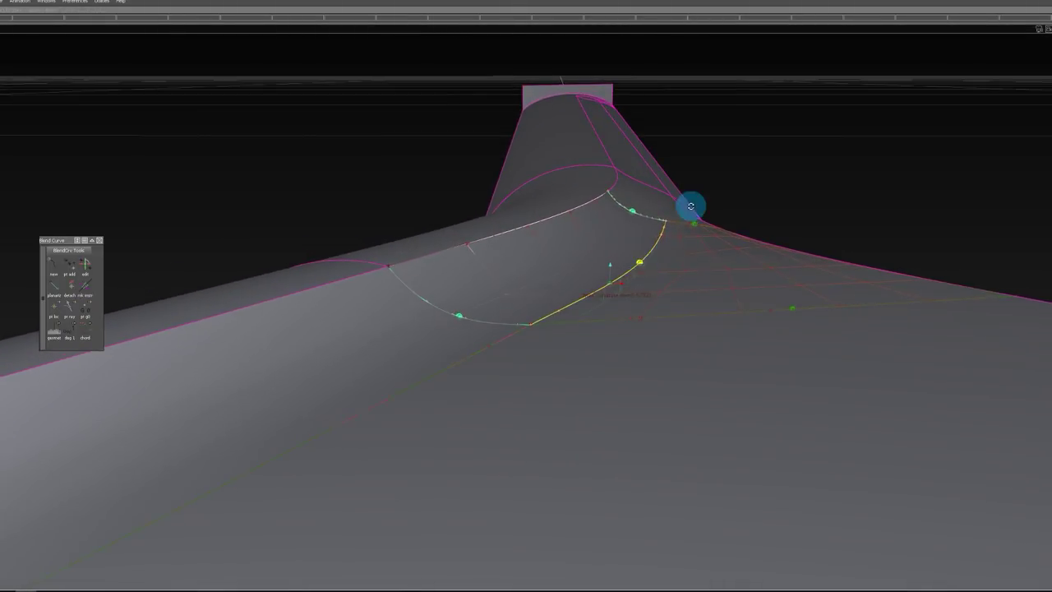
left_click_drag(690, 207, 524, 198, "alt+shift")
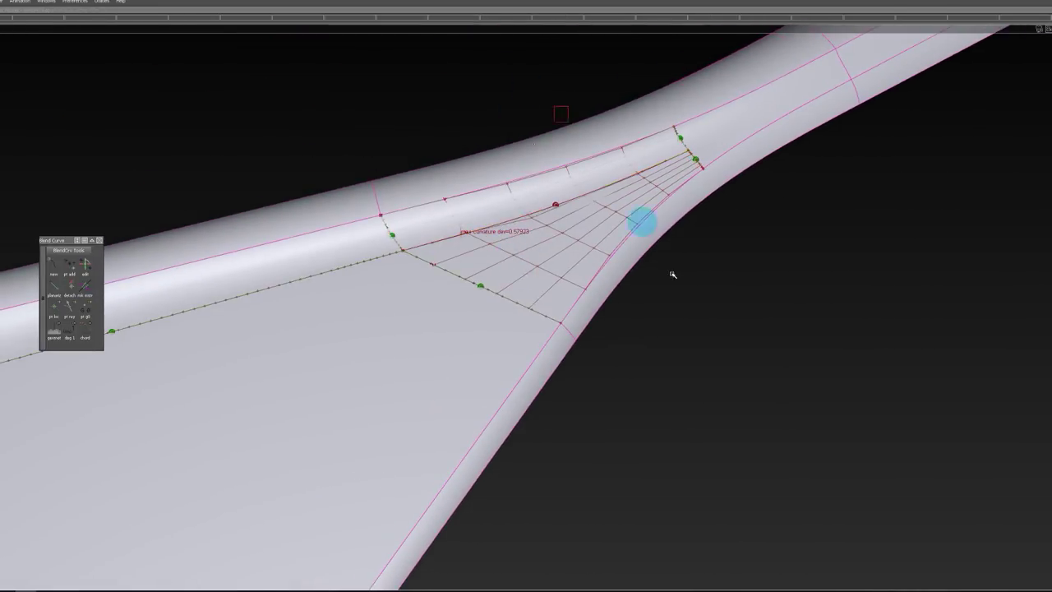
Step: Examine the shaded highlights across the flange, gap fill and handle transition from several angles with the control points hidden
mouse_move(673, 274)
left_mouse_down()
mouse_move(754, 293)
mouse_move(768, 251)
left_mouse_up()
key("5")
right_click_drag(703, 177, 666, 122, "alt+shift")
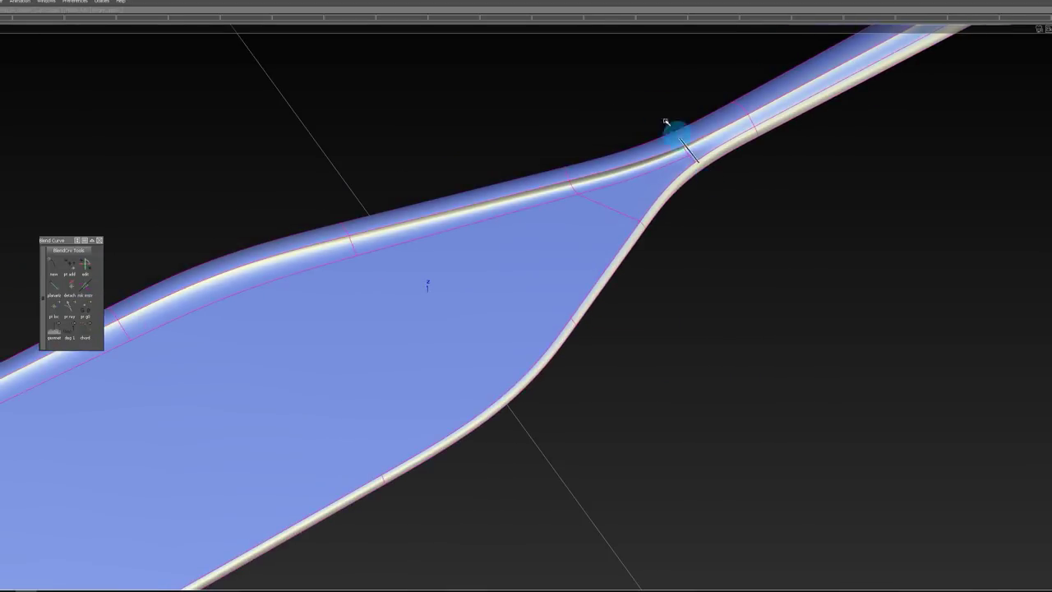
left_click_drag(666, 122, 698, 143, "alt+shift")
middle_click_drag(744, 161, 641, 202, "alt+shift")
right_click_drag(641, 201, 663, 107, "alt+shift")
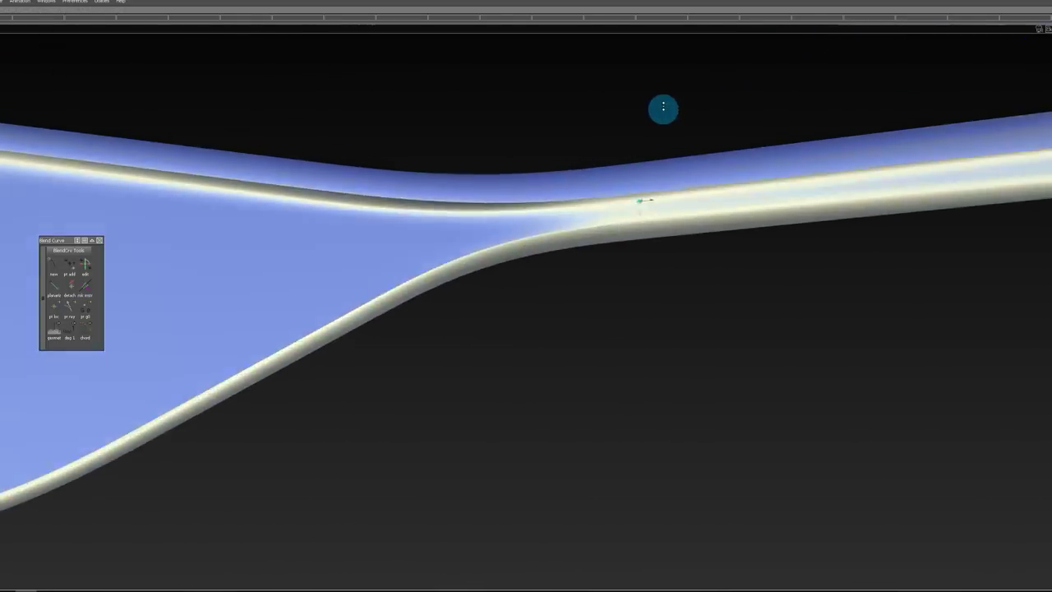
left_click_drag(664, 110, 498, 277, "alt")
right_click_drag(498, 277, 477, 285, "alt+shift")
left_click_drag(477, 285, 484, 155, "alt+shift")
right_click_drag(484, 155, 512, 115, "alt+shift")
left_click_drag(512, 115, 570, 192, "alt+shift")
right_click_drag(569, 192, 547, 154, "ctrl+shift")
left_click_drag(567, 197, 995, 178, "alt+shift")
right_click_drag(510, 271, 566, 254, "alt+shift")
left_click_drag(566, 254, 773, 197, "alt+shift")
right_click_drag(773, 198, 612, 166, "alt+shift")
mouse_move(612, 167)
left_mouse_down("alt+shift")
mouse_move(673, 108)
mouse_move(627, 117)
mouse_move(636, 94)
mouse_move(636, 106)
mouse_move(597, 131)
mouse_move(621, 149)
mouse_move(619, 161)
left_mouse_up("alt+shift")
mouse_move(620, 163)
left_mouse_down("alt+shift")
mouse_move(634, 169)
mouse_move(674, 120)
mouse_move(701, 113)
mouse_move(680, 152)
mouse_move(594, 155)
mouse_move(603, 173)
mouse_move(634, 145)
mouse_move(698, 134)
left_mouse_up("alt+shift")
Step: Undo the last edit and isolate the long transition strip with its control points shown
left_click_drag(760, 158, 717, 153, "alt")
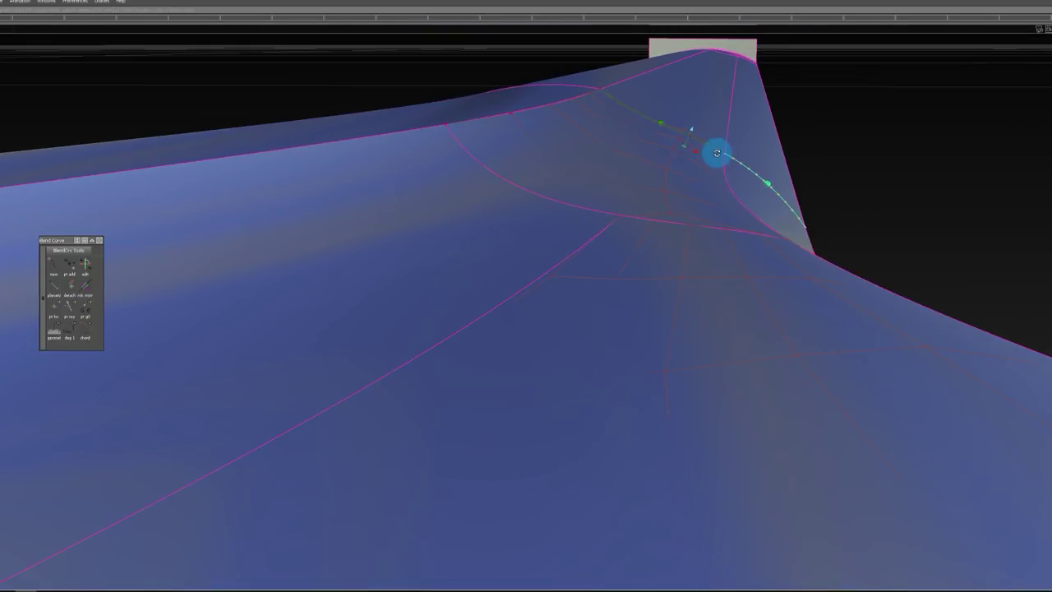
left_click_drag(705, 94, 669, 229, "alt")
key("ctrl+z")
left_click_drag(601, 214, 620, 195, "alt")
left_click(578, 210)
left_click_drag(591, 228, 599, 283, "alt+shift")
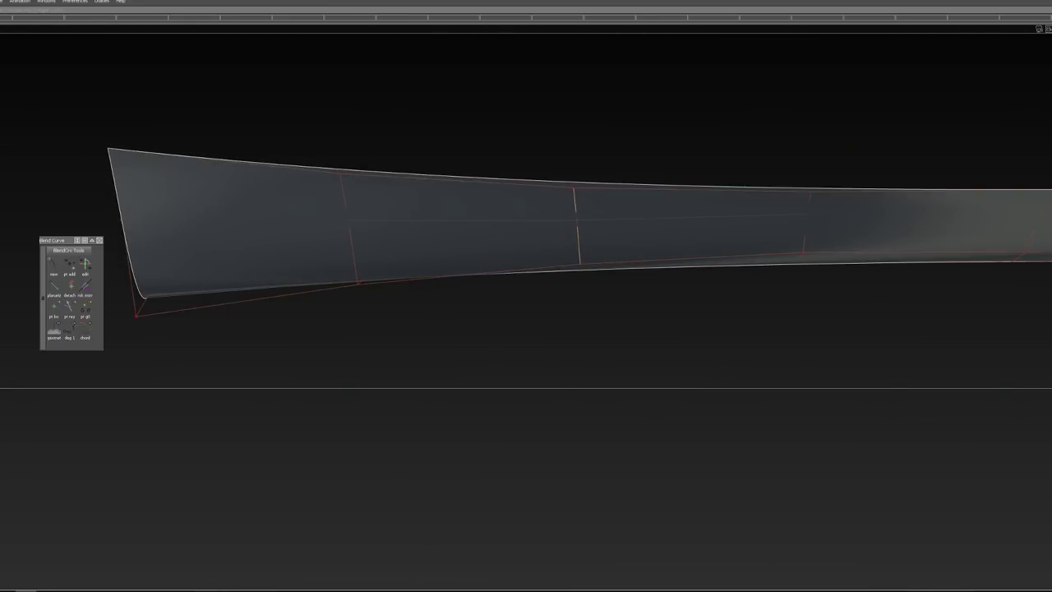
Step: Move two neighbouring control points in the isolated strip's lower interior row vertically to even out the hull line
left_click_drag(765, 575, 778, 303, "alt+shift")
right_click_drag(777, 302, 980, 301)
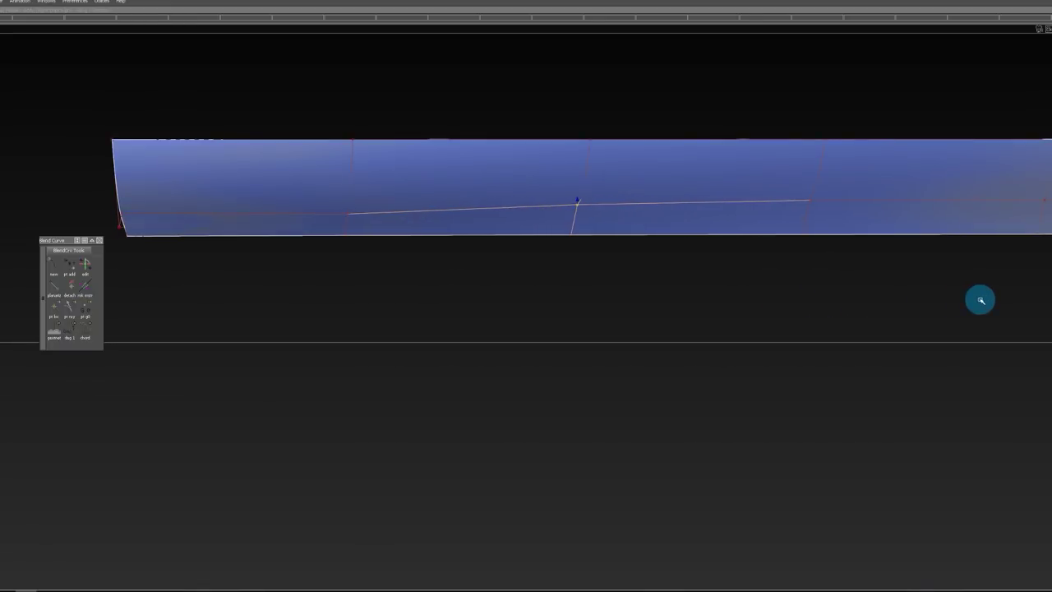
middle_click_drag(496, 267, 511, 300, "alt+shift")
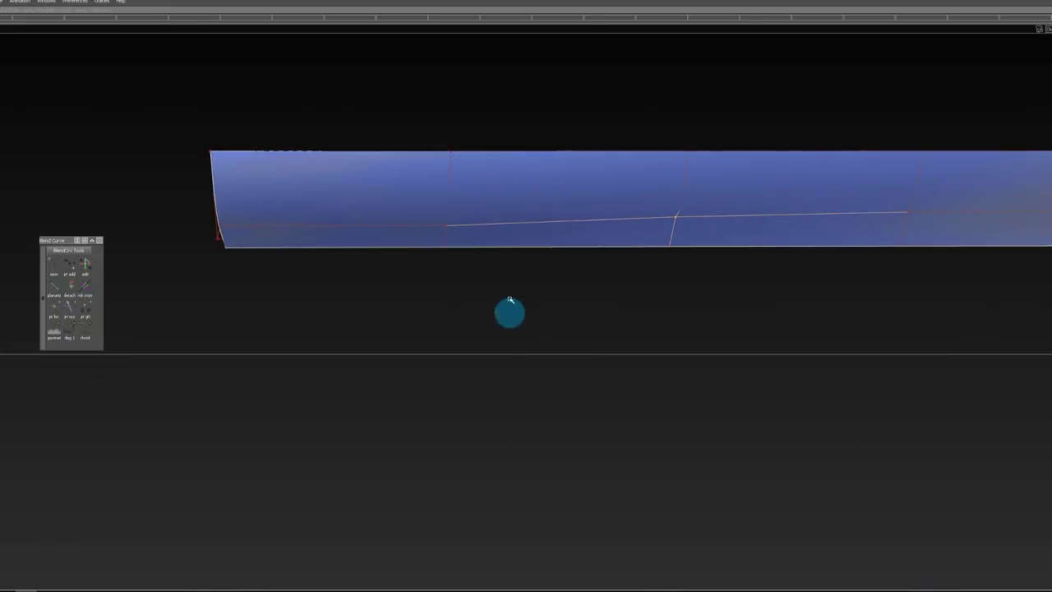
left_click(446, 224)
right_click_drag(527, 312, 556, 315)
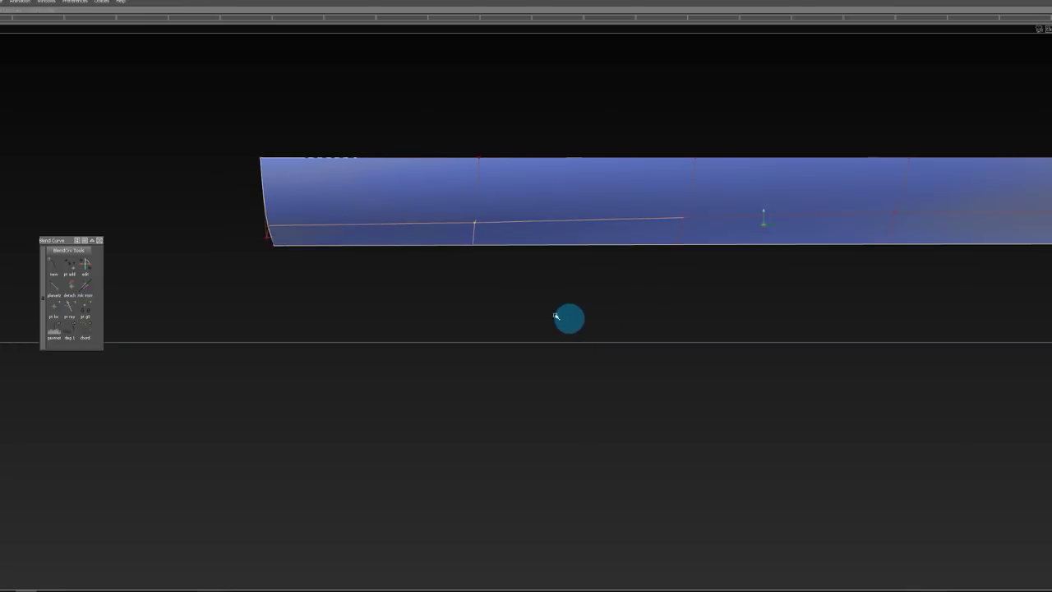
Step: Bring back the surrounding surfaces and examine the highlight flow where the flange strips merge into the handle
left_click_drag(556, 316, 885, 127, "alt")
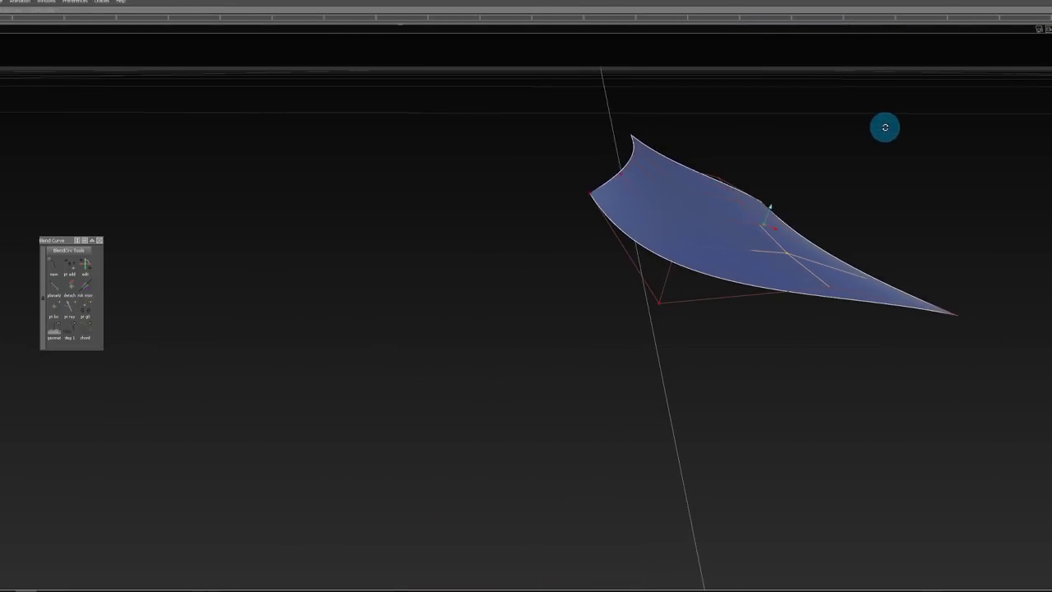
right_click_drag(885, 128, 781, 266, "alt")
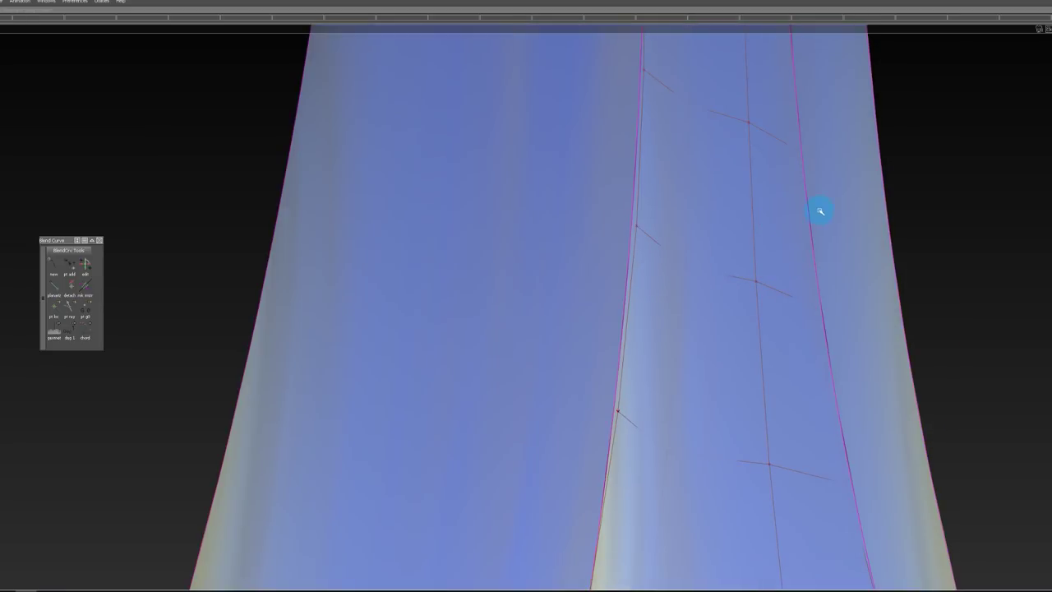
mouse_move(789, 215)
left_mouse_down("alt+shift")
mouse_move(765, 106)
mouse_move(656, 104)
mouse_move(721, 142)
mouse_move(763, 122)
mouse_move(743, 218)
mouse_move(674, 321)
mouse_move(574, 353)
mouse_move(498, 453)
mouse_move(557, 293)
mouse_move(407, 461)
mouse_move(438, 269)
left_mouse_up("alt+shift")
left_click_drag(401, 300, 352, 338, "alt+shift")
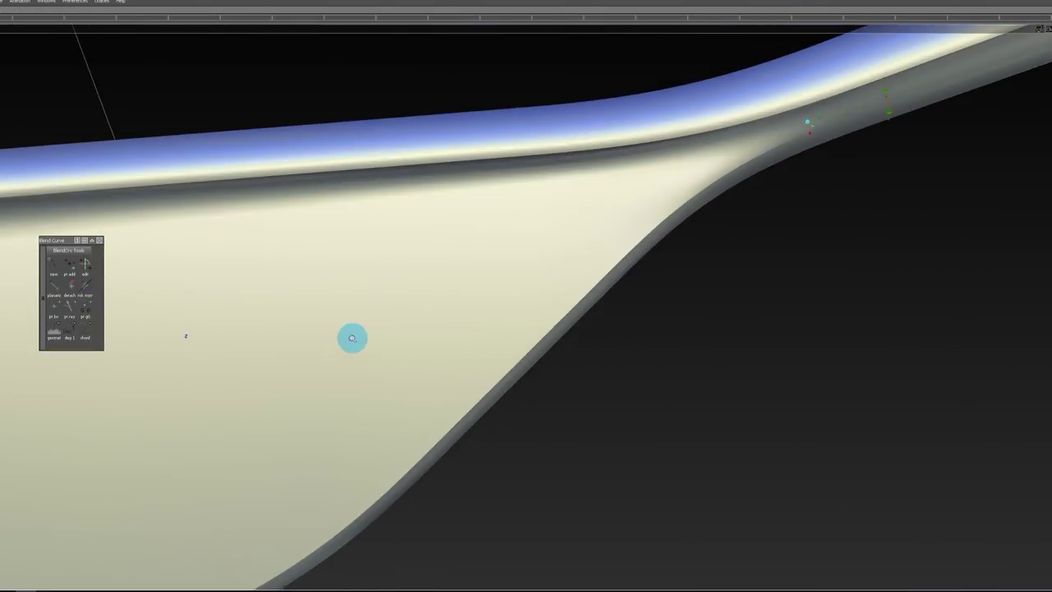
middle_click_drag(587, 253, 415, 279, "alt+shift")
left_click_drag(416, 280, 406, 221, "alt+shift")
left_click_drag(469, 162, 453, 144, "ctrl+shift")
left_click_drag(543, 162, 592, 115, "alt")
Step: Align the gap fill's narrow end to the handle-side strip at G2 with Edge type, Partial, Explicit Control and Position Influence 1
left_click(601, 134)
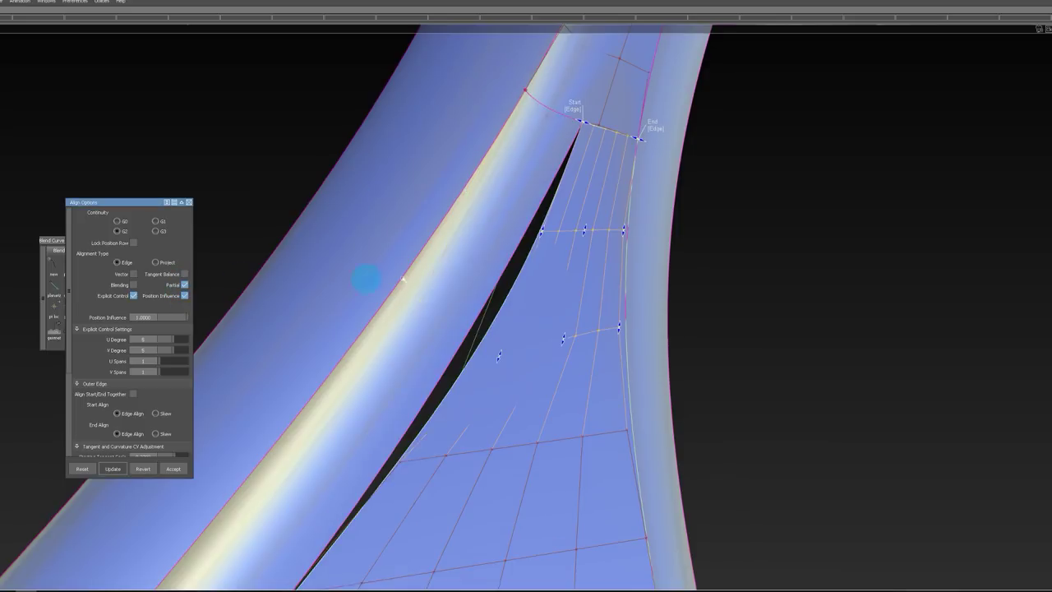
left_click_drag(404, 279, 606, 99, "alt+shift")
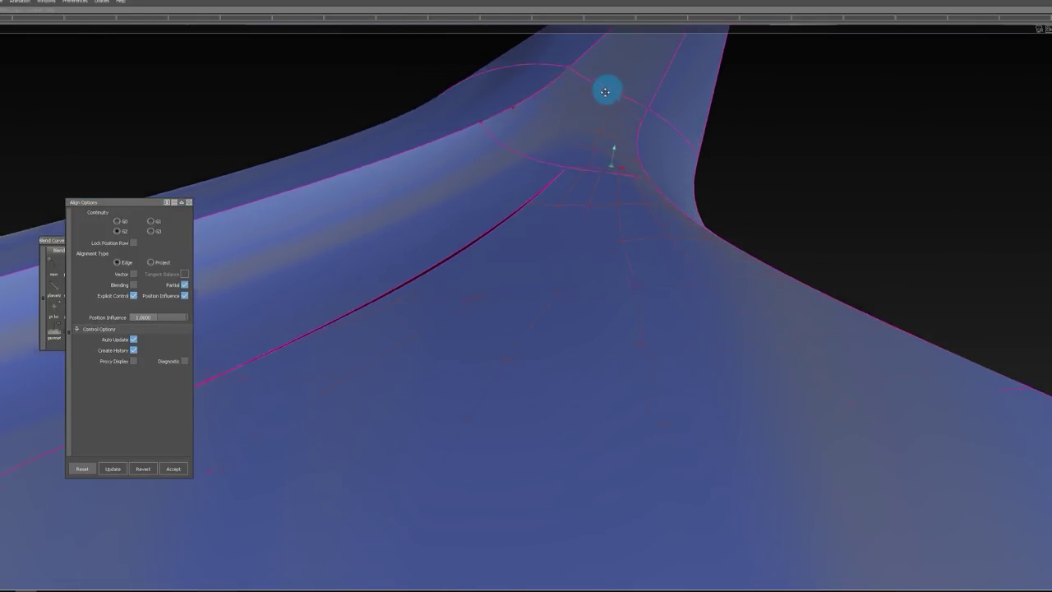
left_click_drag(608, 90, 480, 82, "alt")
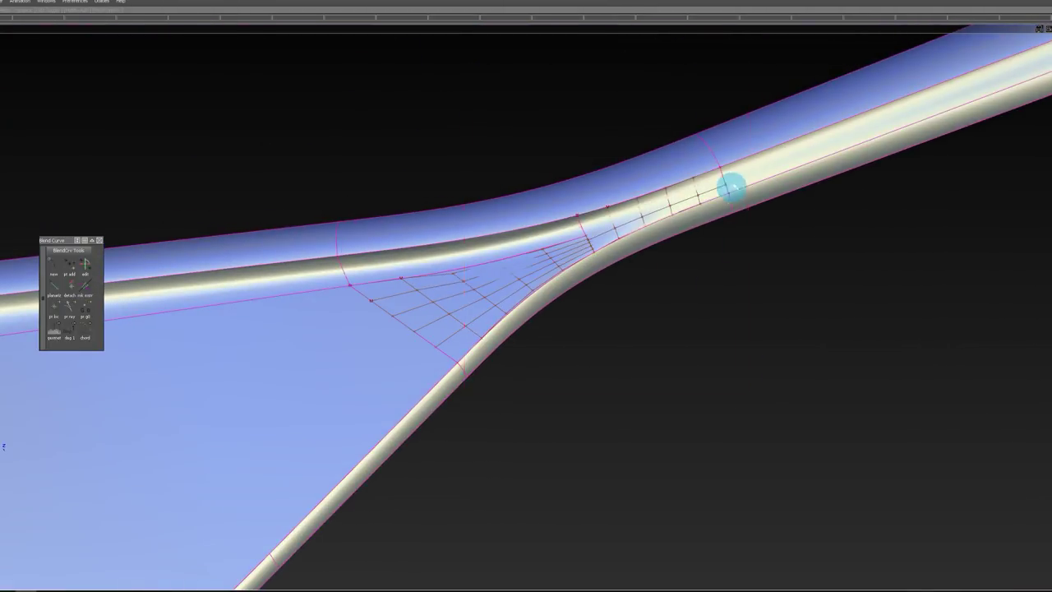
Step: Review the highlights over the whole blade and its transition into the handle
left_click_drag(747, 281, 632, 346, "alt")
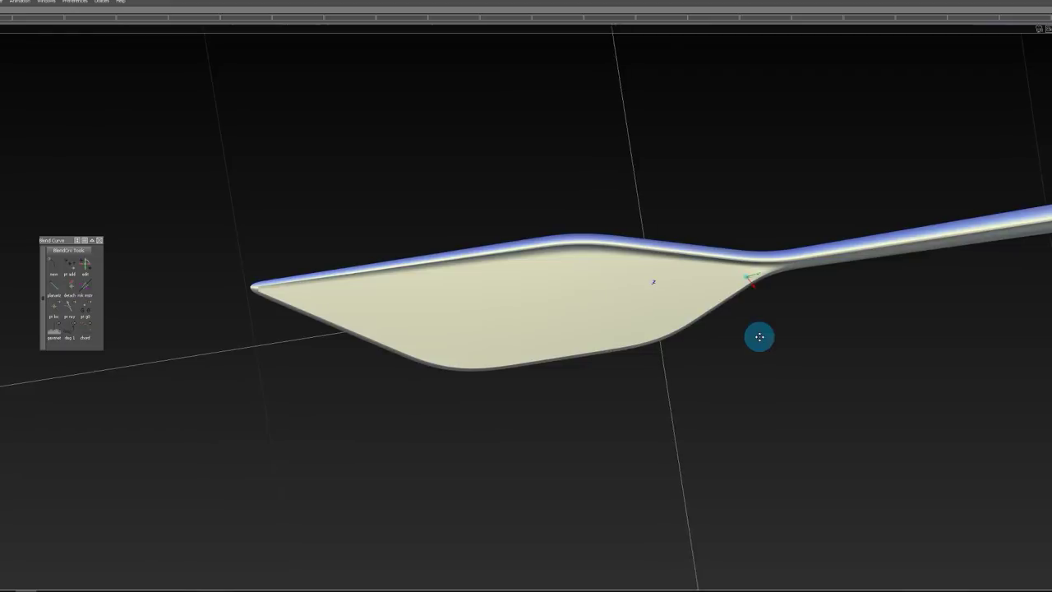
right_click_drag(783, 256, 808, 221, "alt+shift")
mouse_move(808, 221)
left_mouse_down("alt+shift")
mouse_move(809, 120)
mouse_move(797, 245)
left_mouse_up("alt+shift")
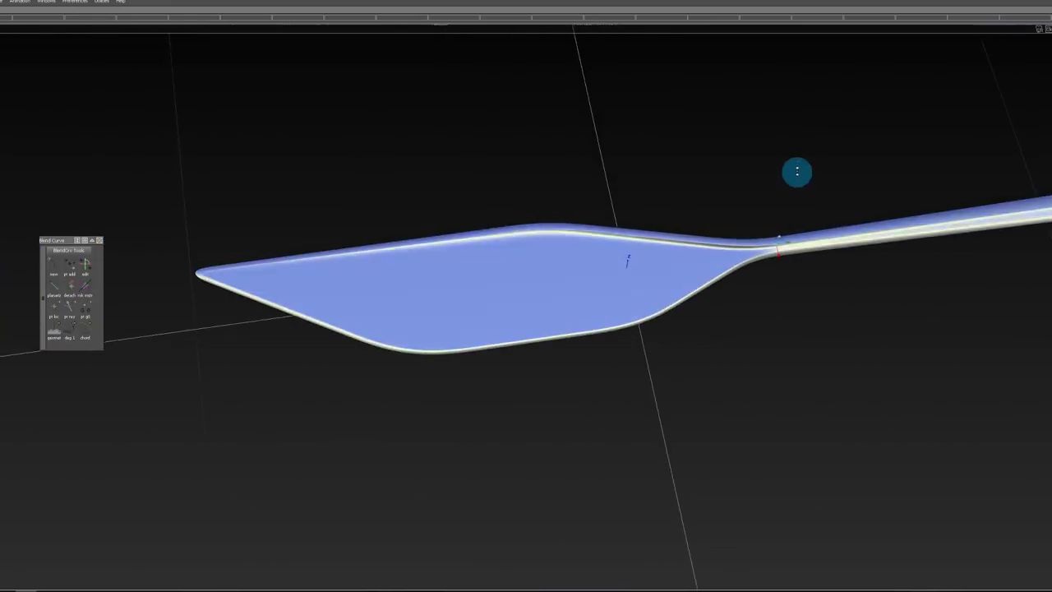
Step: Examine the highlight flow along the flange, neck and handle while turning the paddle through several viewing angles
left_click_drag(798, 91, 1036, 181, "alt+shift")
middle_click_drag(928, 185, 852, 189, "alt+shift")
left_click_drag(851, 189, 844, 298, "alt+shift")
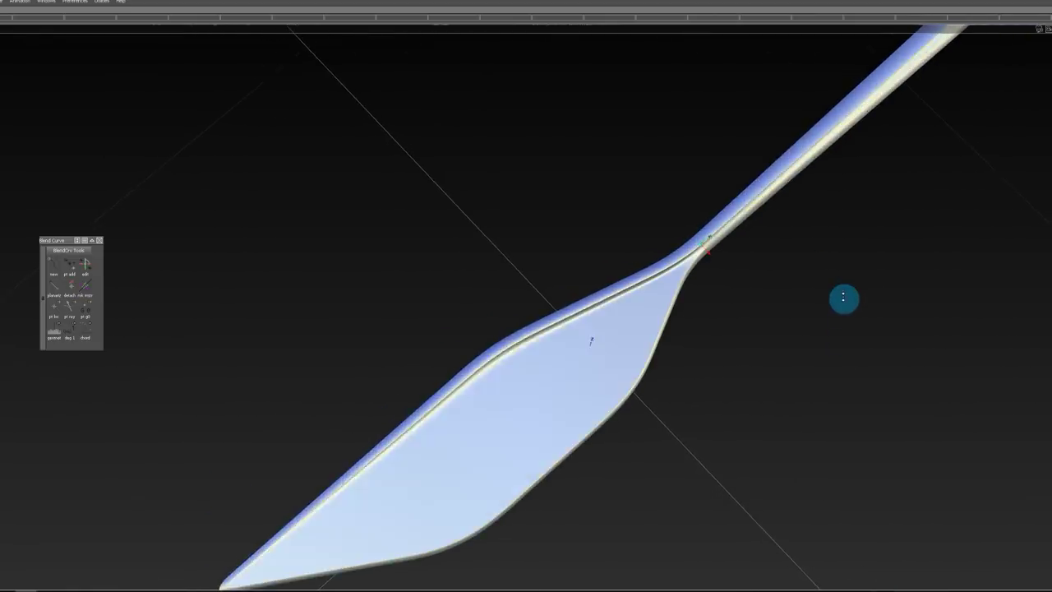
middle_click_drag(855, 194, 604, 403, "alt+shift")
right_click_drag(865, 94, 881, 107, "alt+shift")
left_click_drag(881, 107, 835, 79, "alt+shift")
right_click_drag(835, 79, 493, 304, "alt+shift")
middle_click_drag(493, 304, 723, 140, "alt+shift")
left_click_drag(567, 206, 520, 263, "alt+shift")
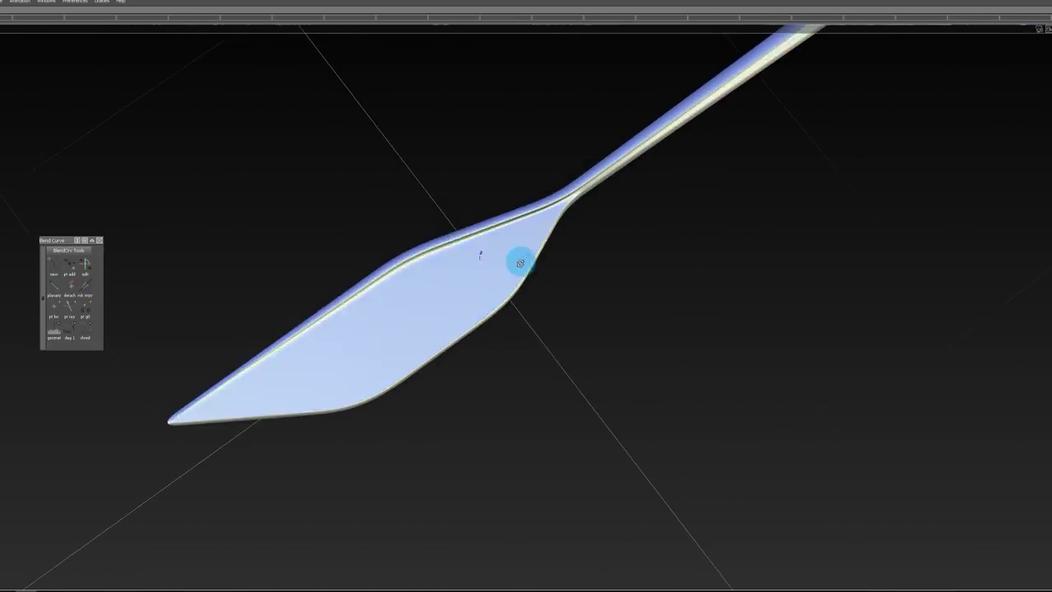
mouse_move(424, 322)
left_mouse_down("alt+shift")
mouse_move(423, 355)
mouse_move(423, 169)
mouse_move(382, 275)
mouse_move(559, 296)
mouse_move(348, 287)
left_mouse_up("alt+shift")
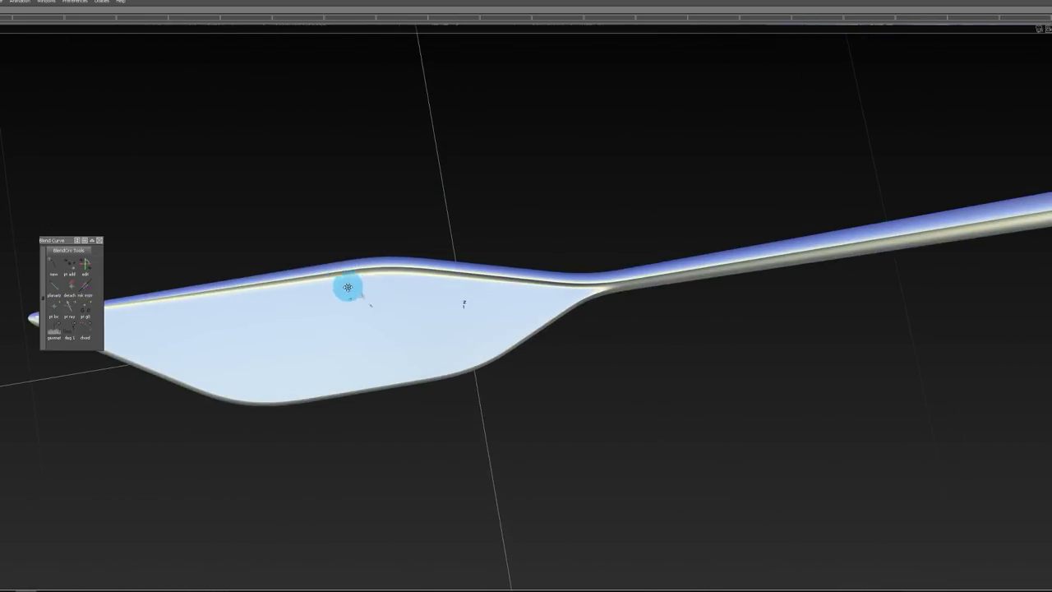
left_click_drag(631, 277, 700, 351, "alt")
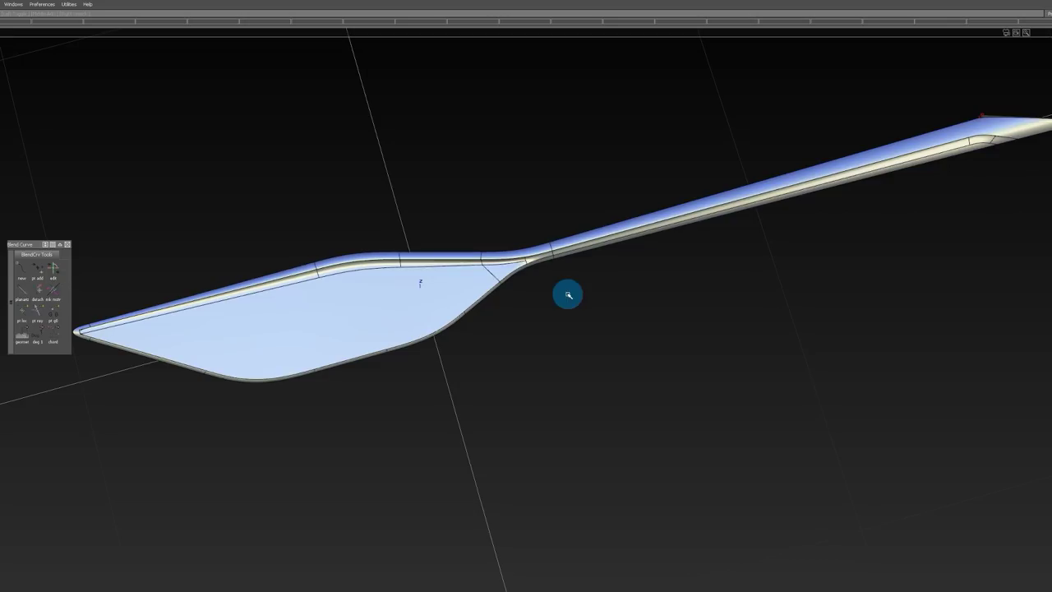
mouse_move(634, 194)
left_mouse_down("alt")
mouse_move(605, 270)
mouse_move(538, 188)
mouse_move(647, 339)
mouse_move(521, 370)
mouse_move(208, 346)
left_mouse_up("alt")
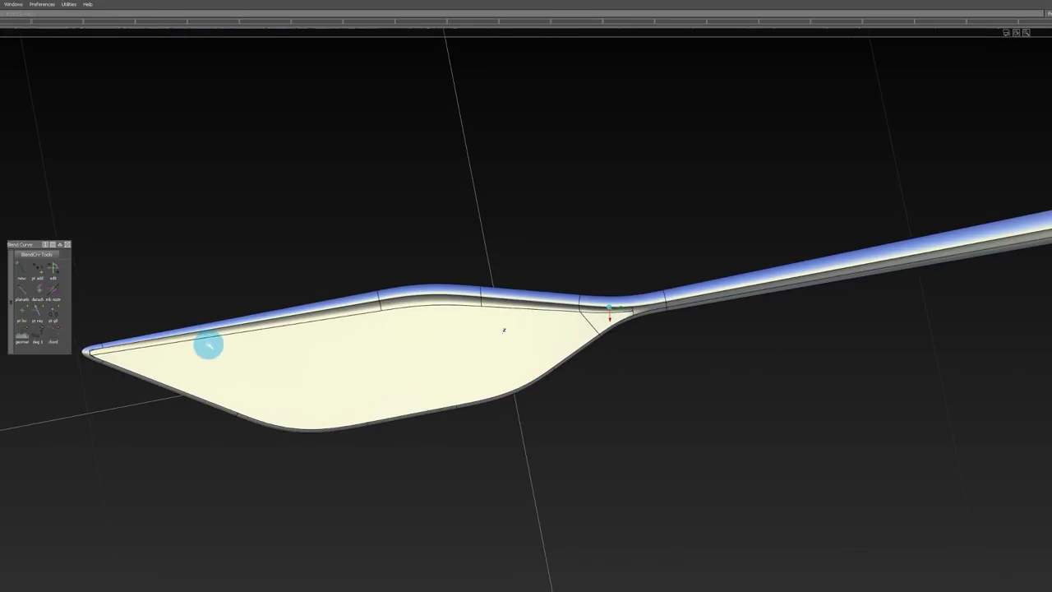
right_click_drag(403, 305, 321, 324, "alt+shift")
left_click_drag(322, 324, 678, 225, "alt+shift")
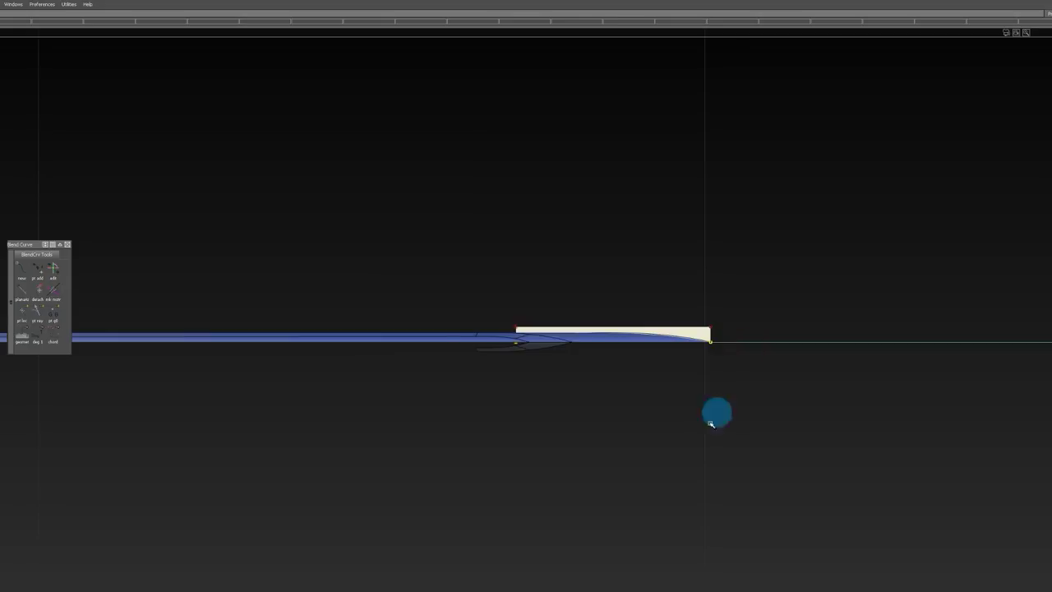
Step: Delete the old fill surface in the tapering gap at the handle, keeping the cross curve at its wide end
mouse_move(583, 294)
left_mouse_down("alt+shift")
mouse_move(458, 329)
mouse_move(601, 171)
mouse_move(751, 254)
mouse_move(539, 322)
mouse_move(474, 315)
mouse_move(424, 356)
mouse_move(501, 312)
mouse_move(509, 336)
mouse_move(548, 334)
mouse_move(507, 338)
mouse_move(512, 408)
mouse_move(475, 313)
mouse_move(403, 322)
mouse_move(369, 280)
mouse_move(503, 248)
mouse_move(550, 337)
left_mouse_up("alt+shift")
key("Return")
left_click_drag(587, 416, 558, 237, "ctrl+shift")
right_click_drag(558, 237, 523, 309, "alt+shift")
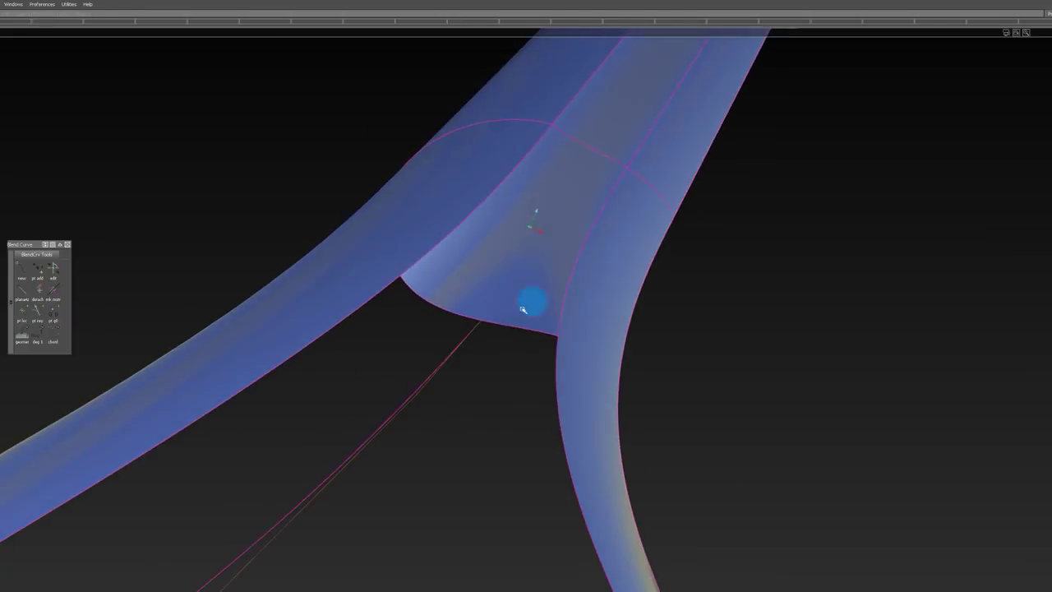
left_click(539, 190)
key("Delete")
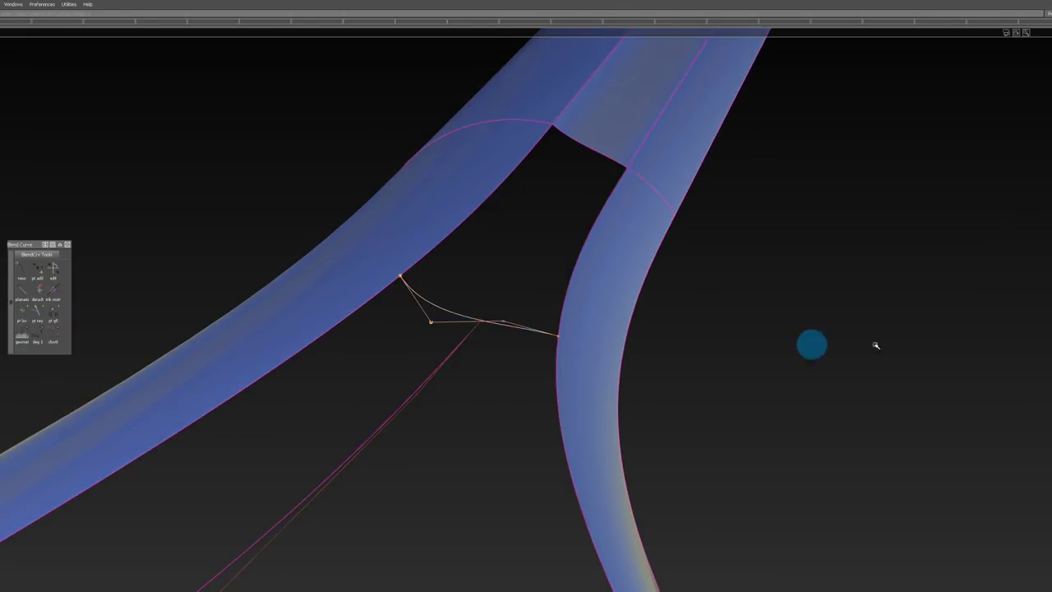
Step: Align the lengthwise gap curve's blade-side end at G2 with UV type, Explicit Control and Position Influence
left_click_drag(738, 291, 16, 550, "alt+shift")
middle_click_drag(17, 550, 373, 435, "alt+shift")
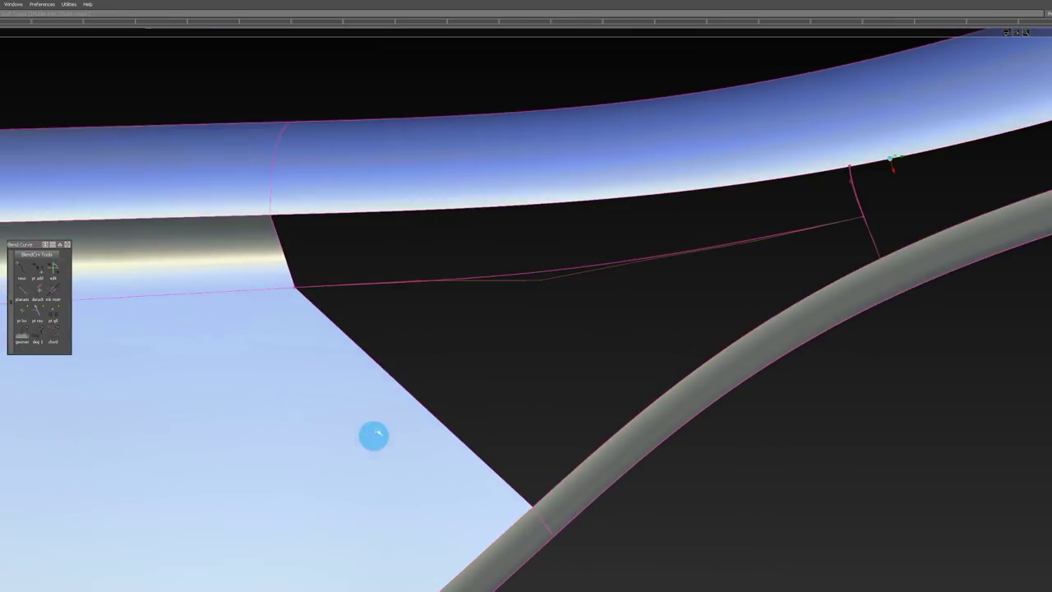
left_click_drag(373, 435, 383, 92, "alt+shift")
middle_click_drag(383, 92, 489, 259, "alt+shift")
left_click_drag(586, 294, 639, 369)
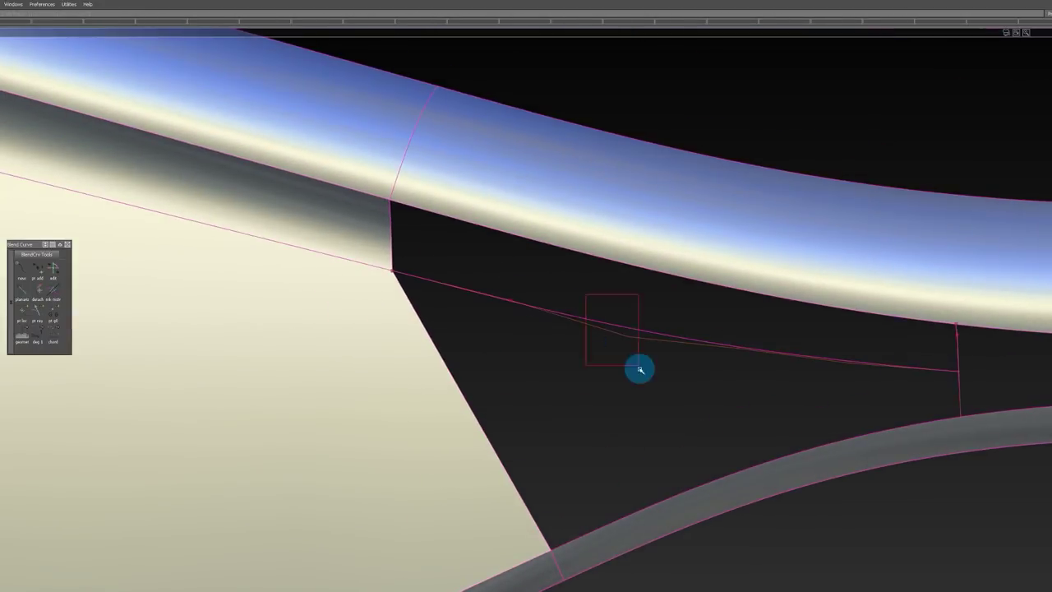
left_click(405, 272)
left_click(385, 276)
right_click_drag(362, 255, 529, 252, "alt+shift")
left_click_drag(386, 230, 402, 246, "alt+shift")
left_click(446, 300)
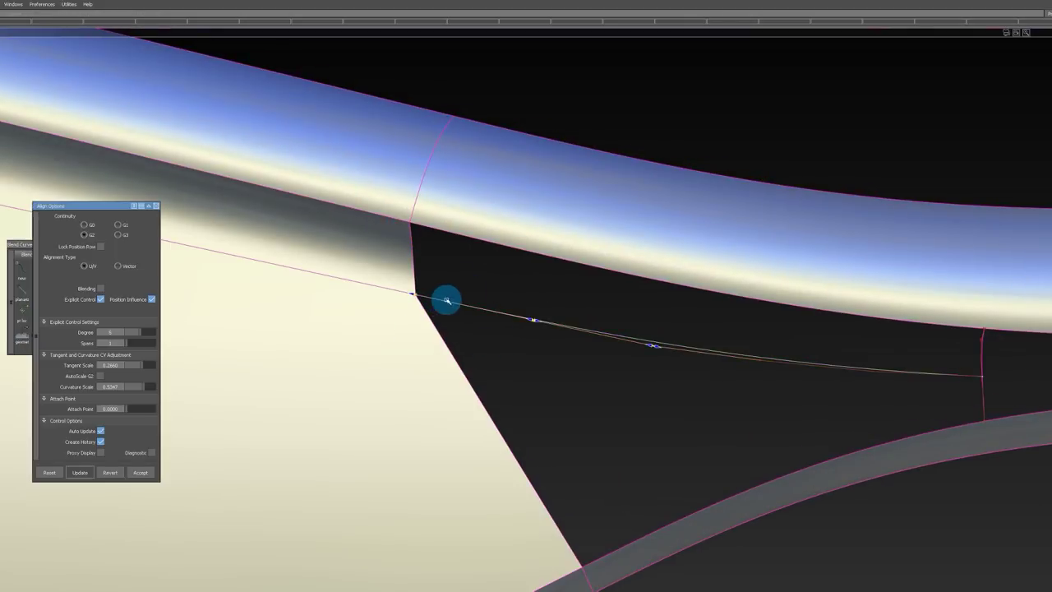
right_click_drag(625, 265, 564, 277, "alt+shift")
left_click_drag(563, 277, 545, 124, "alt+shift")
right_click_drag(563, 150, 853, 352, "alt+shift")
left_click_drag(853, 351, 852, 290, "ctrl+shift")
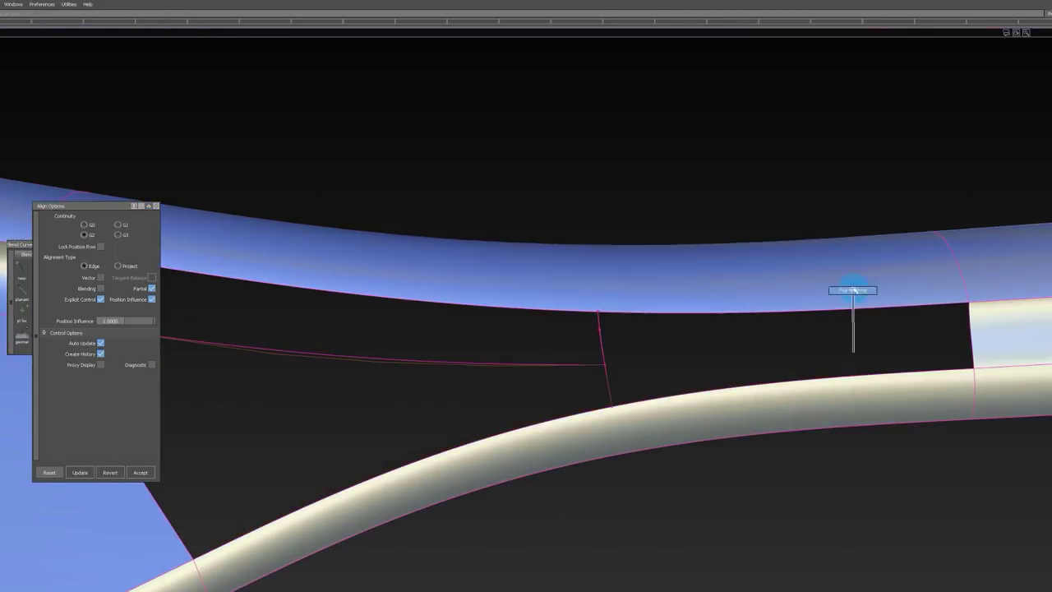
Step: Build a square surface between the handle strip and the cross curve with G2 Curvature at the handle and the other boundaries Free
right_click_drag(1020, 367, 650, 348, "alt+shift")
middle_click_drag(650, 348, 479, 319, "alt+shift")
left_click_drag(479, 319, 600, 265, "alt+shift")
right_click_drag(600, 265, 543, 265, "alt+shift")
middle_click_drag(542, 265, 627, 293, "alt+shift")
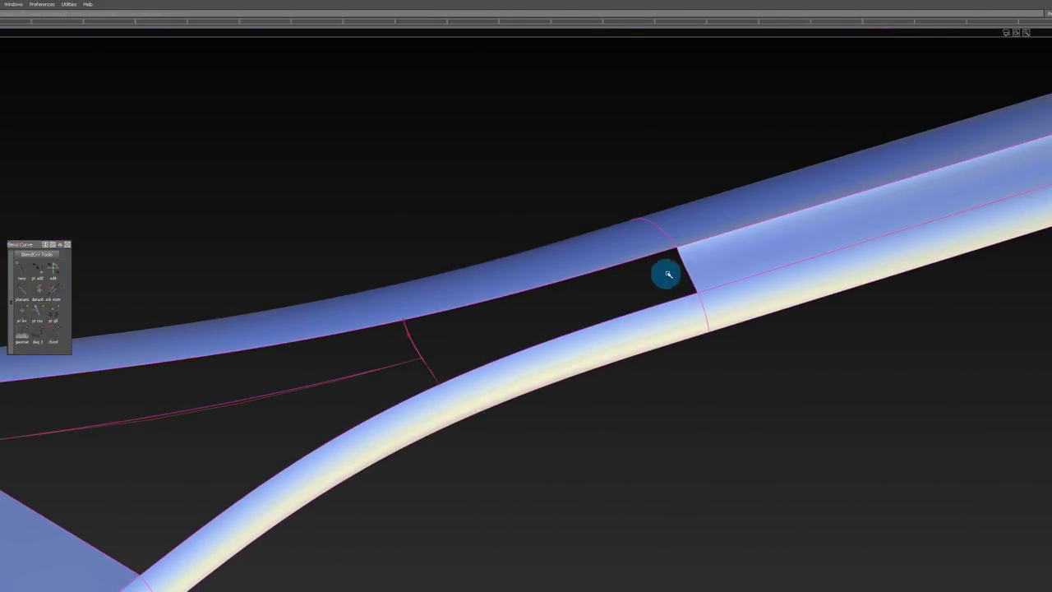
left_click_drag(536, 358, 650, 265, "alt+shift")
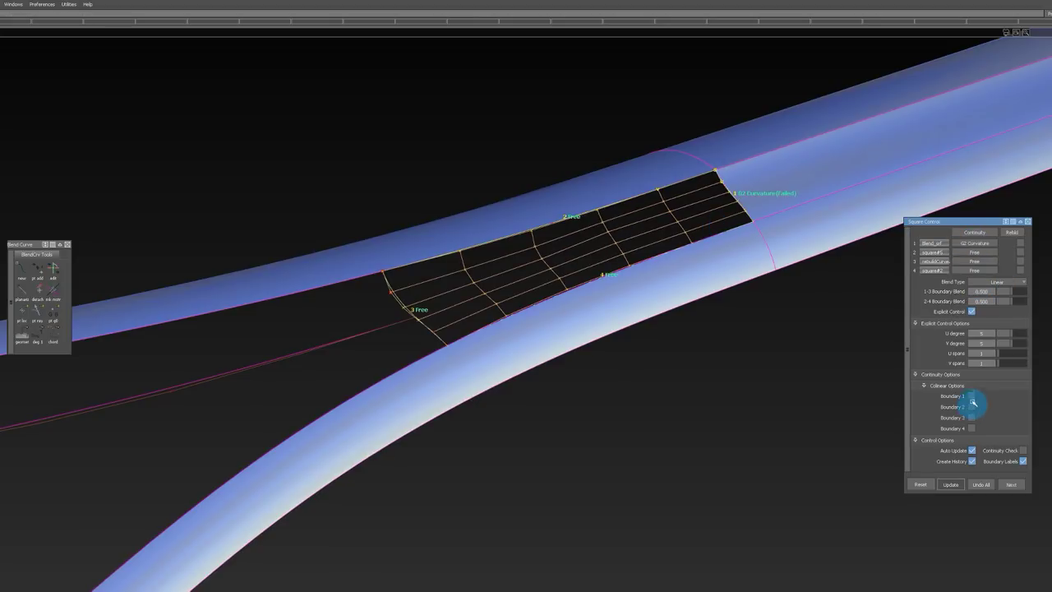
Step: Align the lengthwise curve's handle-side end to the cross curve at G0 with Explicit Control and Position Influence
left_click_drag(541, 217, 543, 416, "alt+shift")
key("a")
left_click(542, 392)
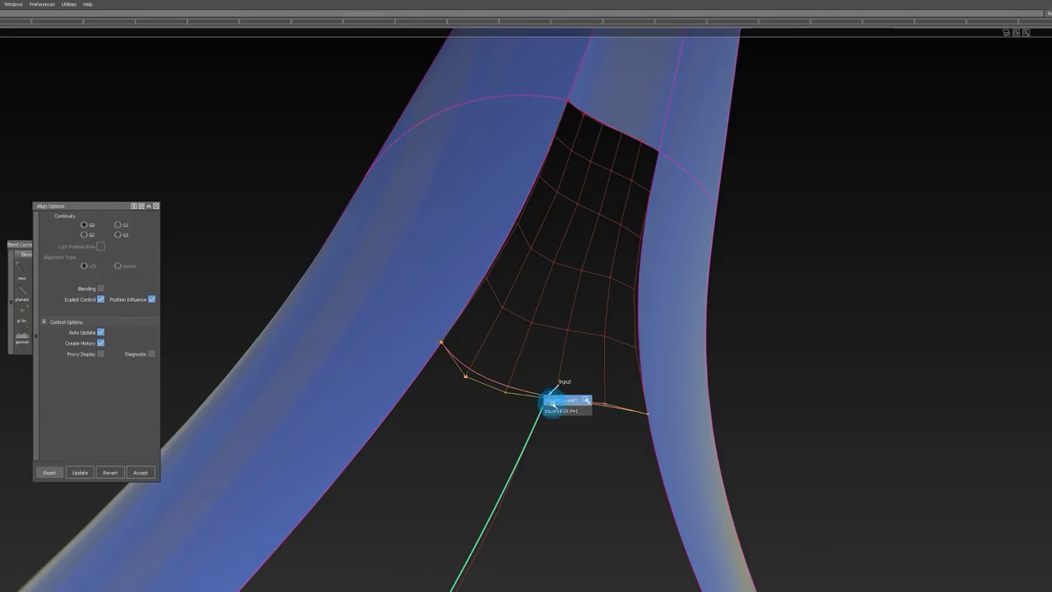
right_click_drag(561, 399, 584, 338, "alt+shift")
left_click_drag(584, 338, 585, 293, "alt+shift")
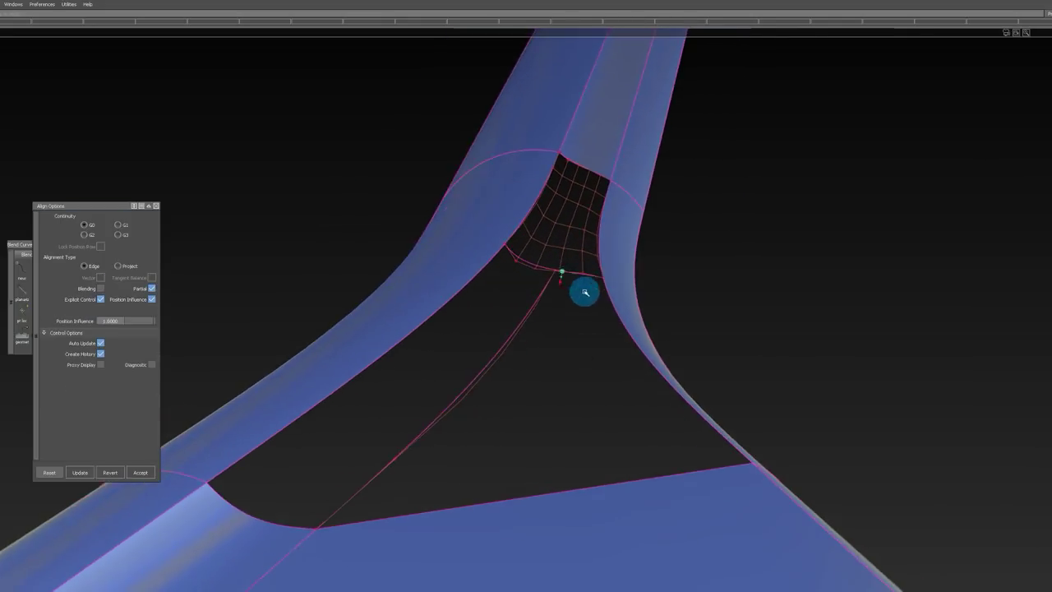
Step: Build a second square surface from the blade edge to the cross curve with G2 Curvature at the blade and the other boundaries Free
middle_click_drag(420, 472, 454, 426, "alt+shift")
key("s")
left_click(610, 436)
left_click(465, 378)
left_click_drag(477, 370, 626, 321, "alt+shift")
left_click(602, 256)
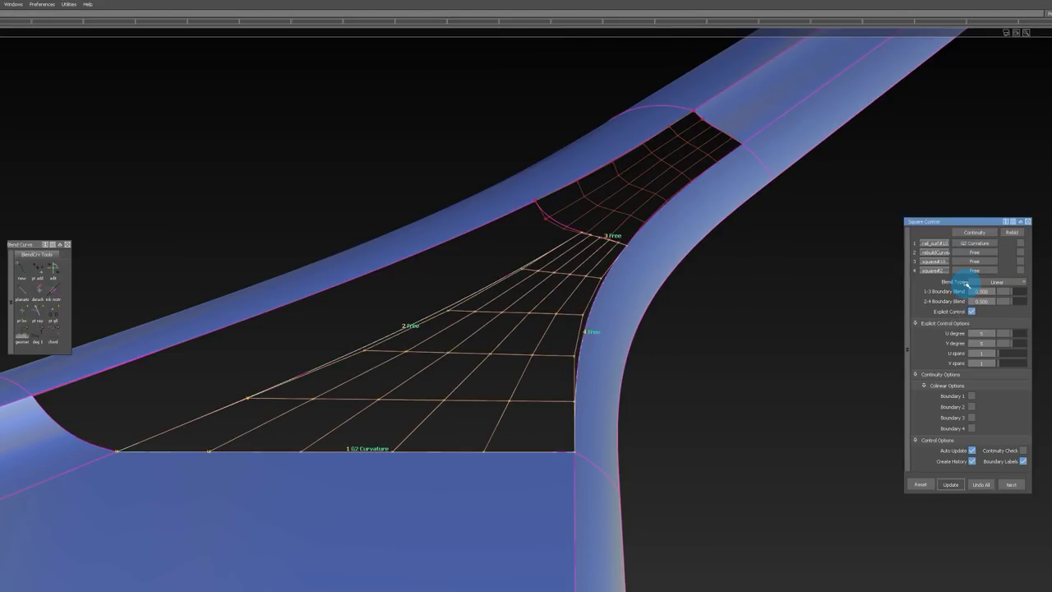
Step: Isolate the handle-side square, add a lengthwise guide curve through it and bring back the surrounding surfaces
left_click_drag(431, 302, 600, 160, "alt+shift")
left_click_drag(600, 160, 603, 240, "alt+shift")
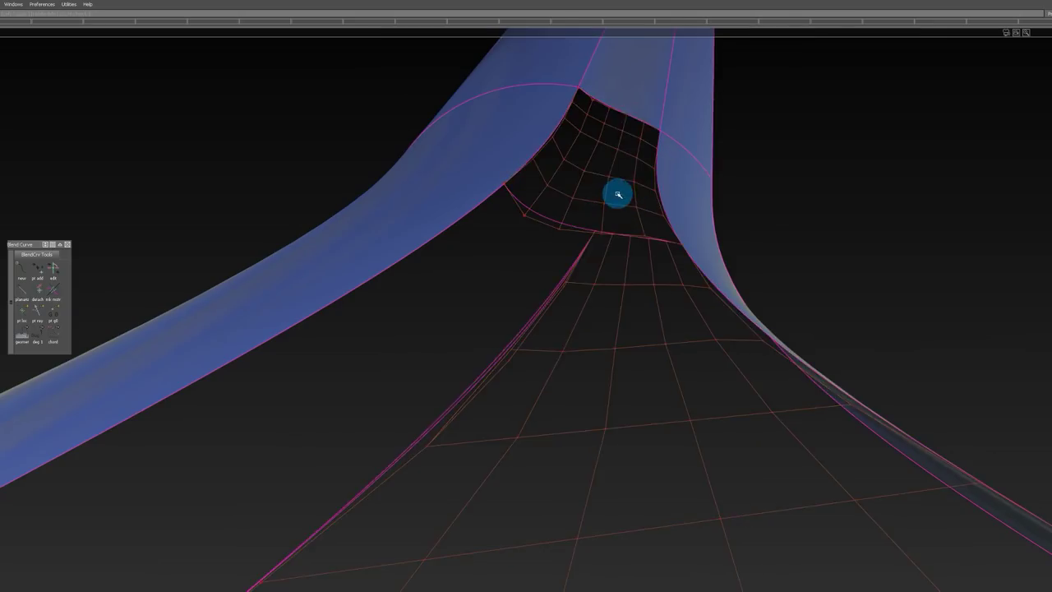
left_click(588, 218)
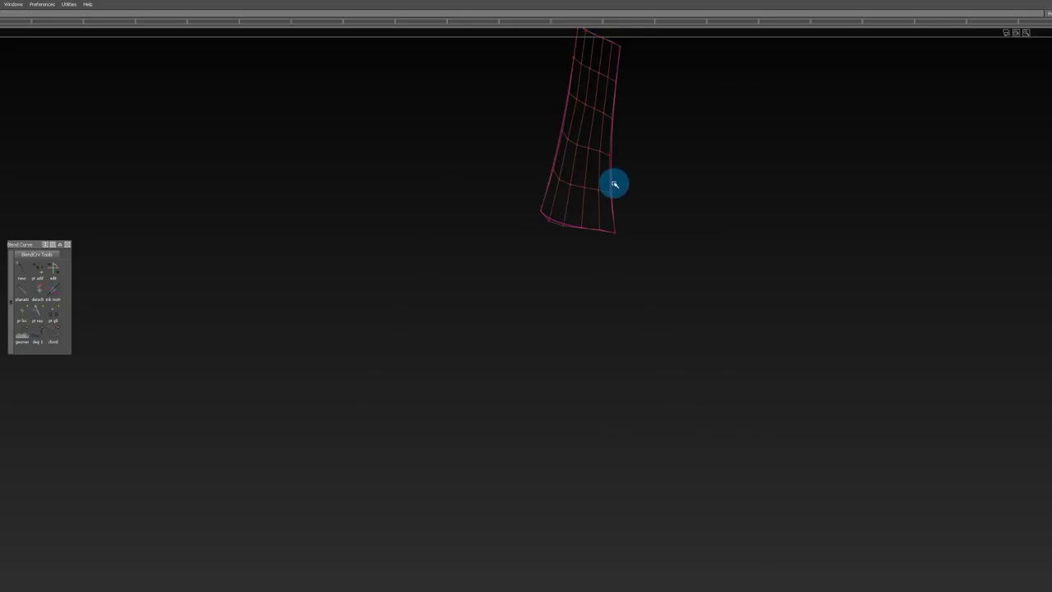
left_click_drag(615, 184, 574, 259, "ctrl+shift")
Step: Align the lengthwise curve's handle-side end to the guide curve at G2 and adjust its tangent control point
left_click(573, 240)
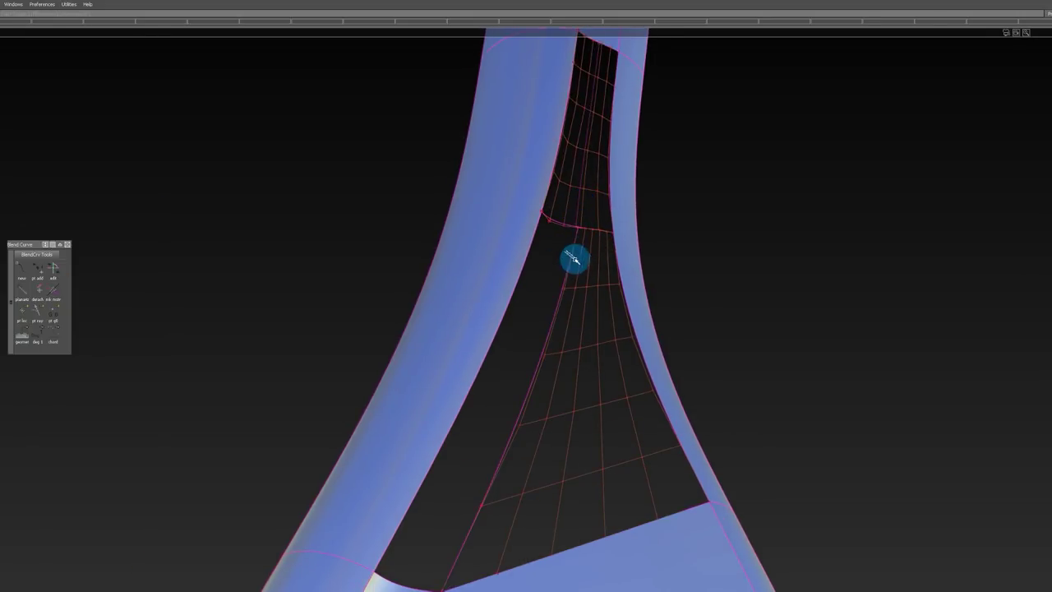
left_click(570, 234)
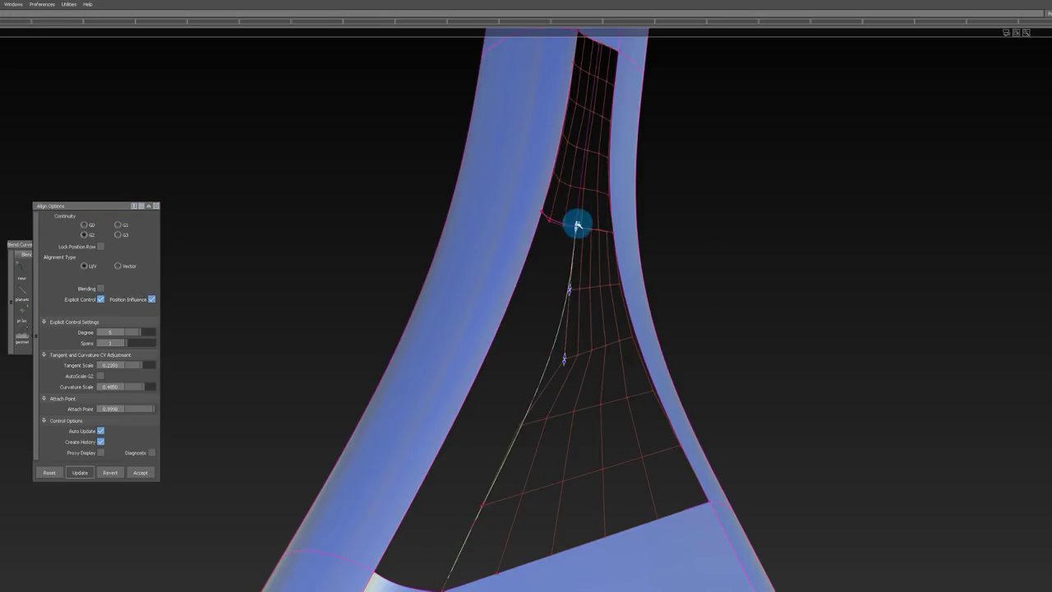
left_click_drag(570, 290, 570, 286)
right_click_drag(569, 286, 594, 195, "alt+shift")
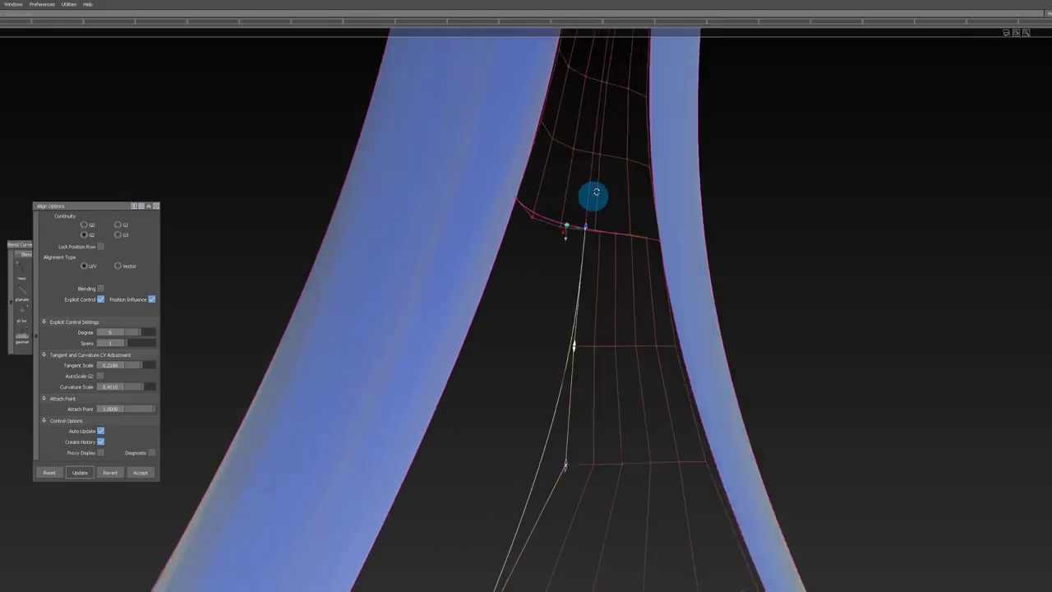
left_click_drag(594, 195, 576, 119, "alt+shift")
right_click_drag(576, 118, 578, 256, "alt+shift")
left_click_drag(578, 257, 596, 119, "alt+shift")
left_click_drag(596, 119, 552, 181, "ctrl+shift")
right_click_drag(552, 180, 546, 203, "alt+shift")
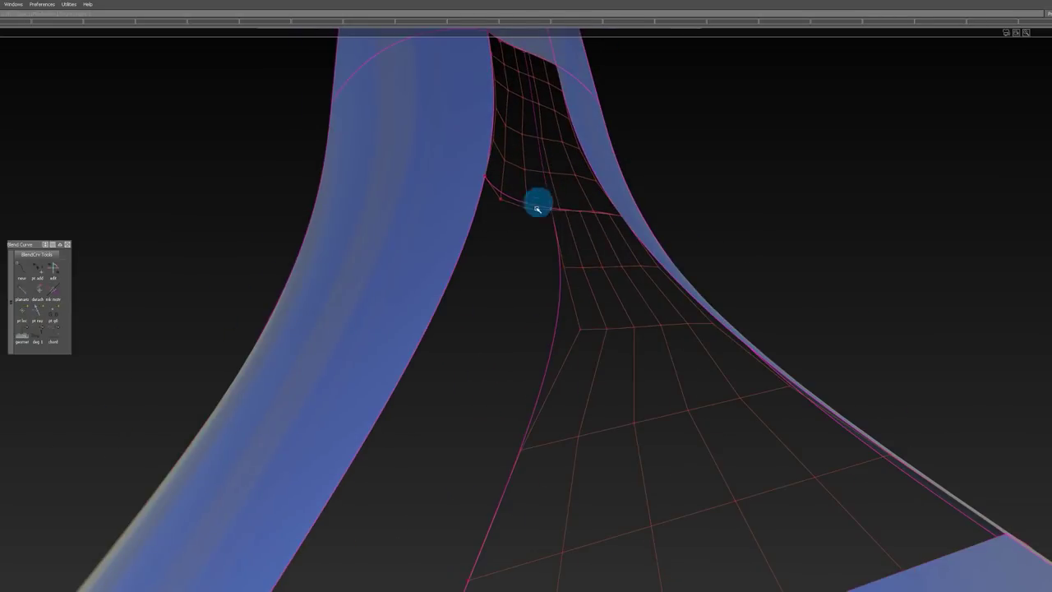
Step: Try to set the blade-side square's cross-curve boundary to G2 Curvature
mouse_move(537, 208)
left_mouse_down("alt+shift")
mouse_move(580, 160)
mouse_move(517, 225)
mouse_move(519, 201)
left_mouse_up("alt+shift")
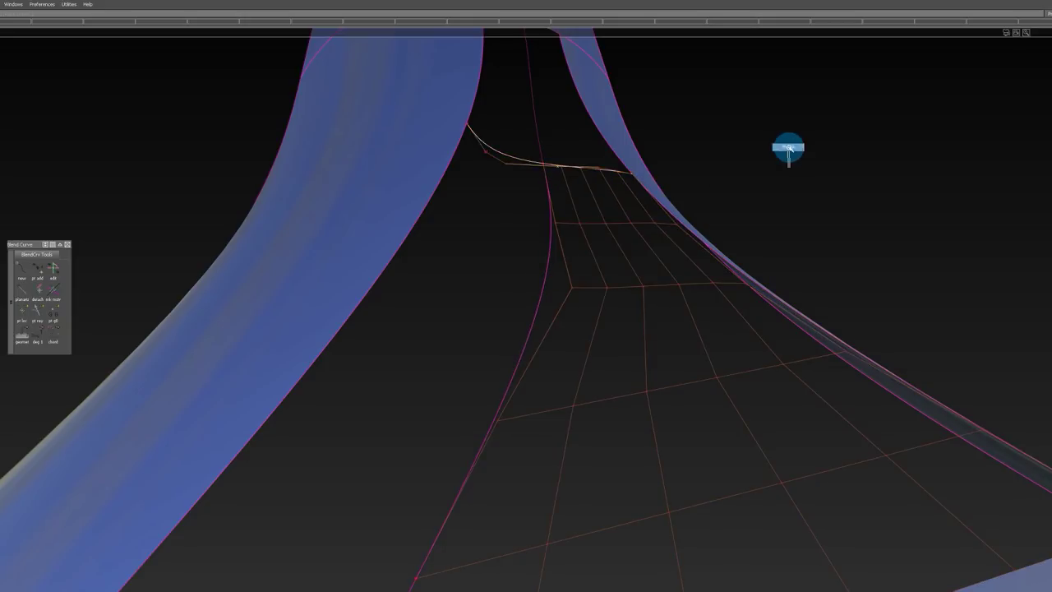
mouse_move(764, 155)
left_mouse_down("alt+shift")
mouse_move(683, 170)
mouse_move(773, 126)
mouse_move(724, 164)
left_mouse_up("alt+shift")
left_click_drag(569, 260, 582, 163, "ctrl+shift")
left_click_drag(670, 150, 636, 146, "alt+shift")
left_click_drag(636, 146, 636, 346, "ctrl+shift")
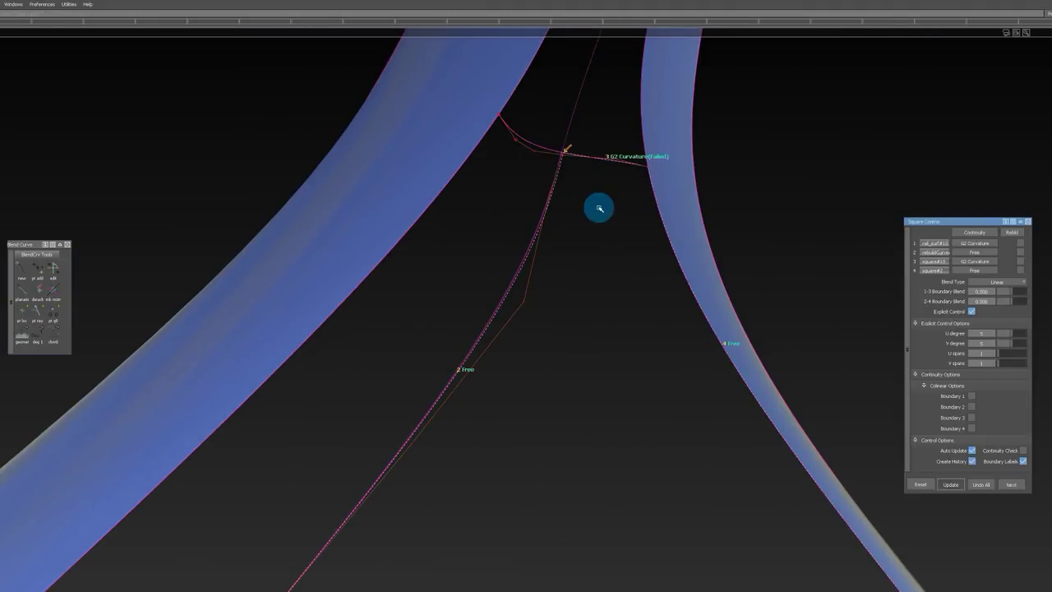
mouse_move(606, 197)
left_mouse_down("alt+shift")
mouse_move(601, 92)
mouse_move(646, 123)
mouse_move(613, 171)
mouse_move(609, 157)
mouse_move(534, 135)
mouse_move(631, 174)
left_mouse_up("alt+shift")
key("ctrl+z")
Step: Rebuild the blade-side square with G2 Curvature on boundaries 1 and 3, the remaining boundaries Free and Boundary 3 collinear
left_click(632, 147)
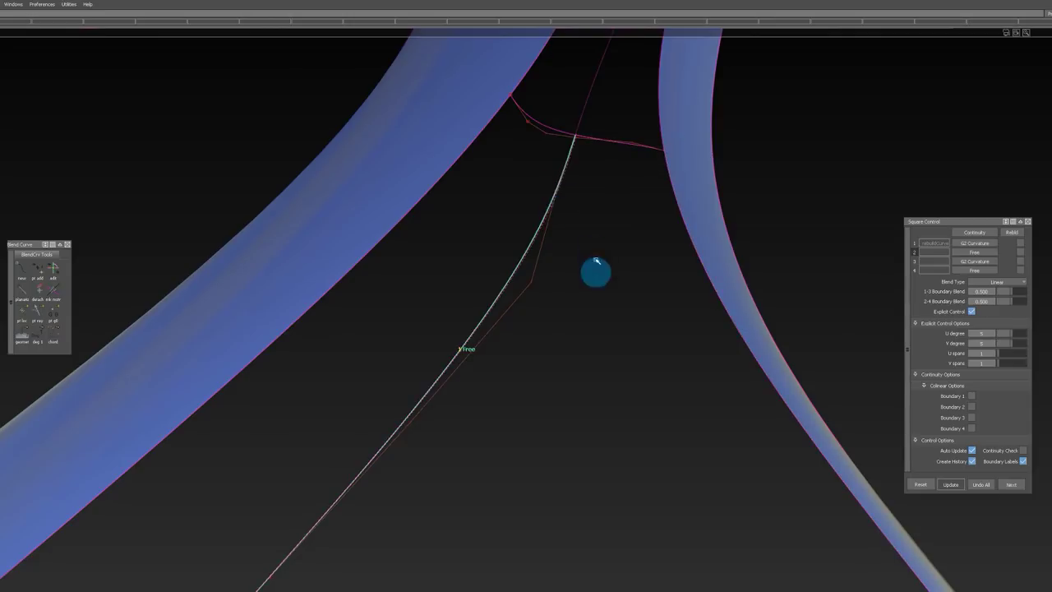
left_click_drag(597, 262, 852, 239, "alt+shift")
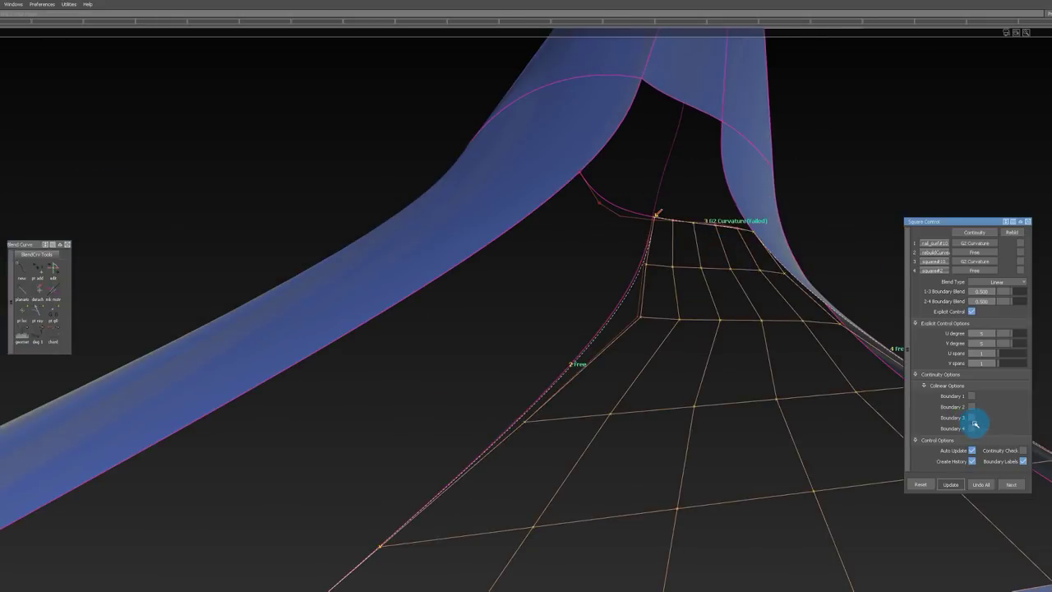
Step: Adjust the cross curve's control point near the flange and set the handle-side square to collinear Boundary 1 and 2-4 Boundary Blend 0.7
left_click_drag(668, 178, 603, 219, "alt+shift")
left_click(550, 169)
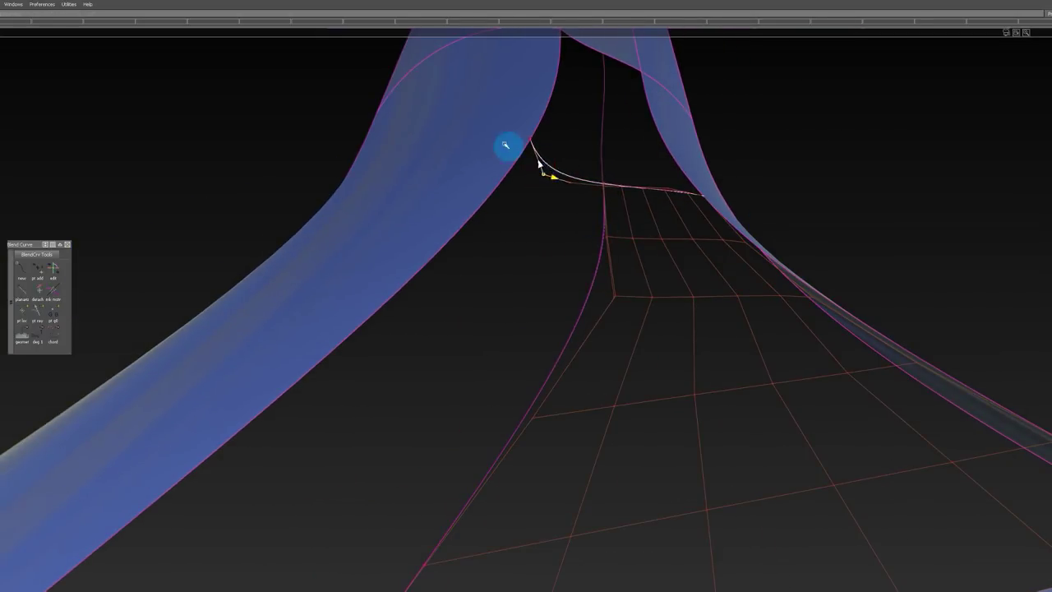
left_click(603, 145)
left_click_drag(603, 142, 538, 124, "alt+shift")
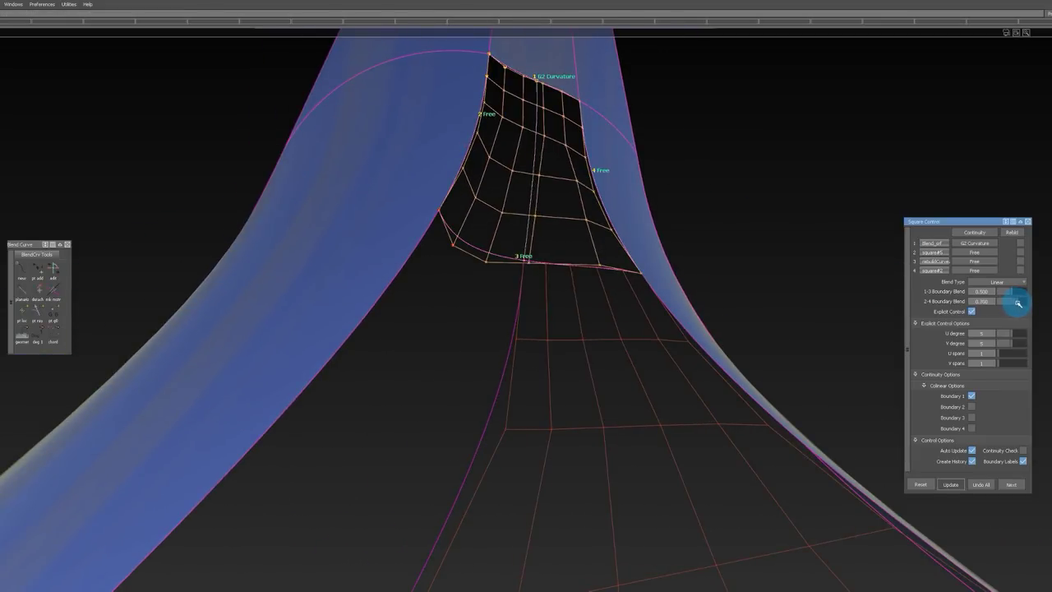
Step: Slide the cross curve's control point on the blade-side square's end along its hull and check the shaded highlights
left_click_drag(635, 230, 646, 179, "alt+shift")
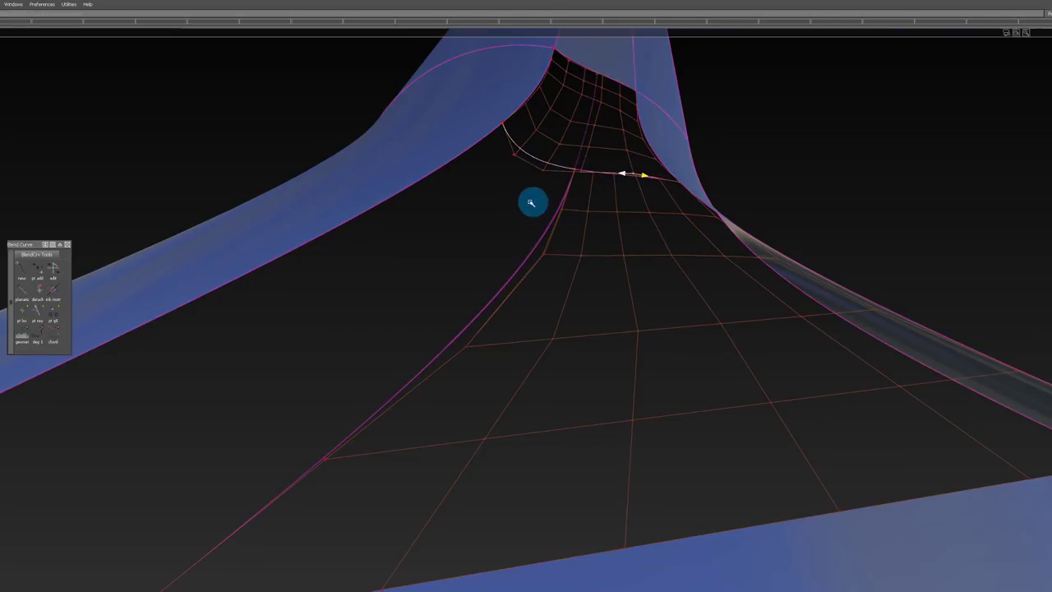
left_click_drag(531, 203, 684, 289, "alt+shift")
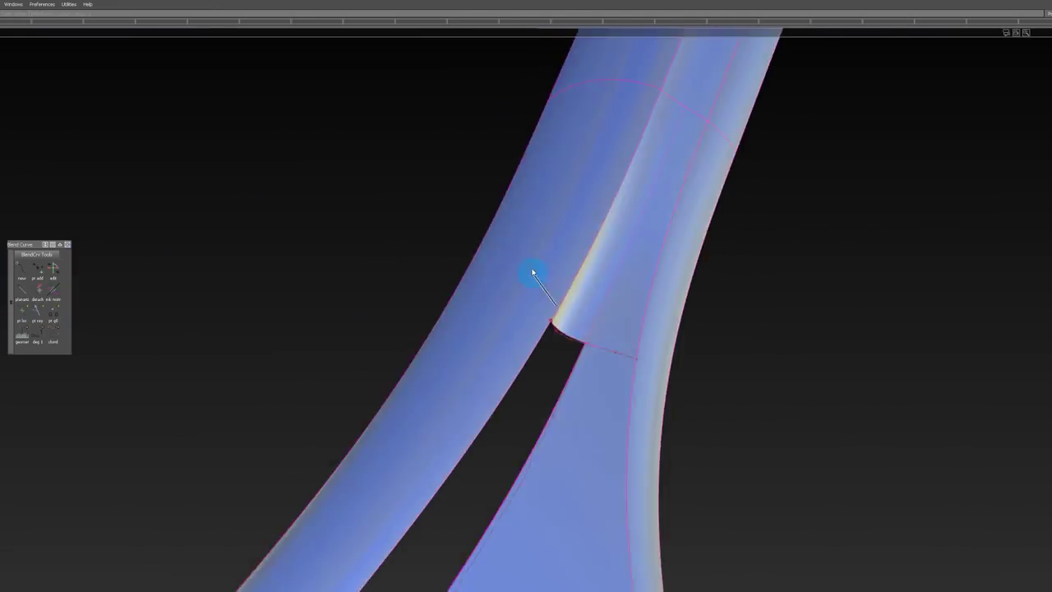
mouse_move(533, 272)
left_mouse_down("alt+shift")
mouse_move(457, 320)
mouse_move(521, 276)
left_mouse_up("alt+shift")
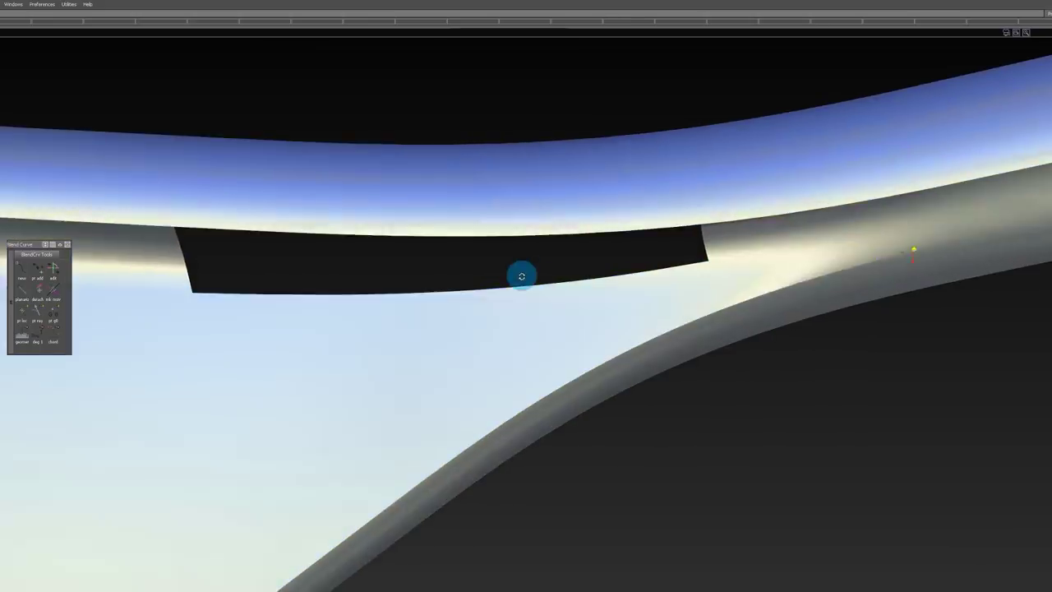
Step: Open the blade-side square's settings and inspect its G2 transition into the handle-side surface from several angles
left_click_drag(715, 293, 720, 319, "alt+shift")
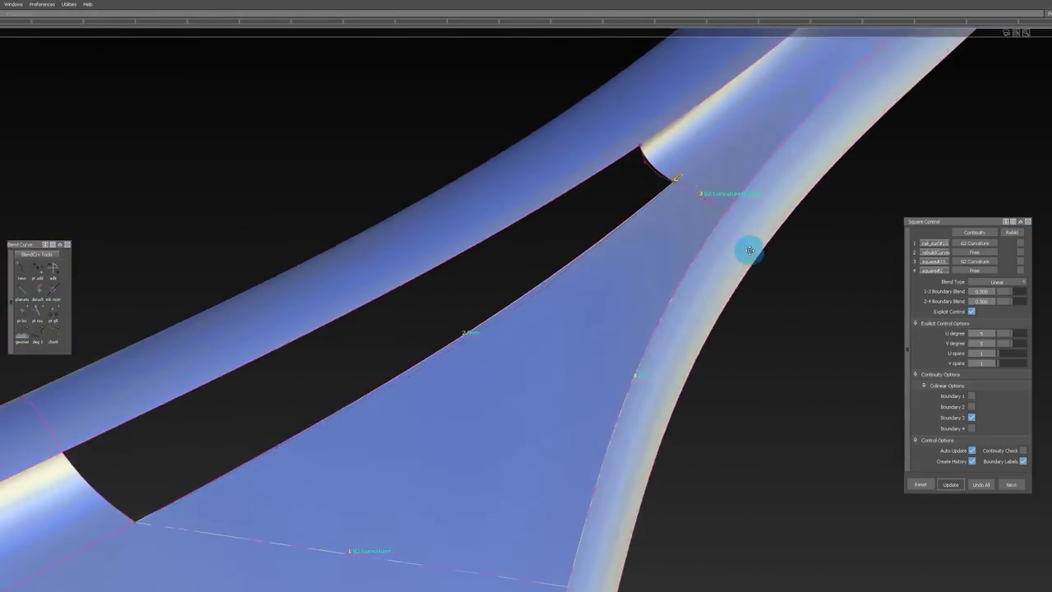
left_click_drag(748, 251, 681, 170, "alt+shift")
right_click_drag(681, 171, 709, 218, "alt+shift")
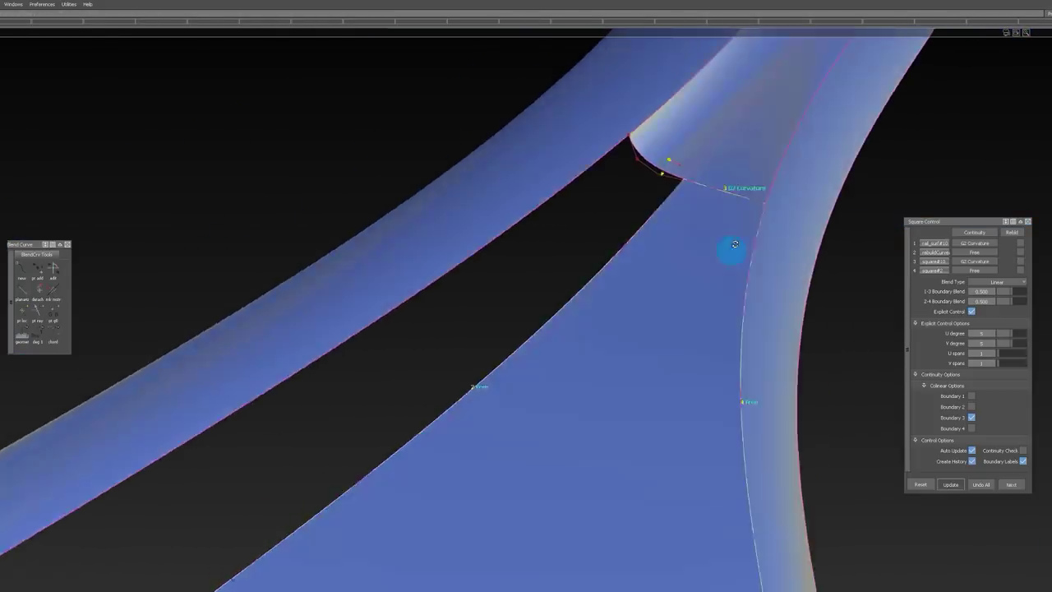
left_click_drag(732, 246, 401, 216, "alt+shift")
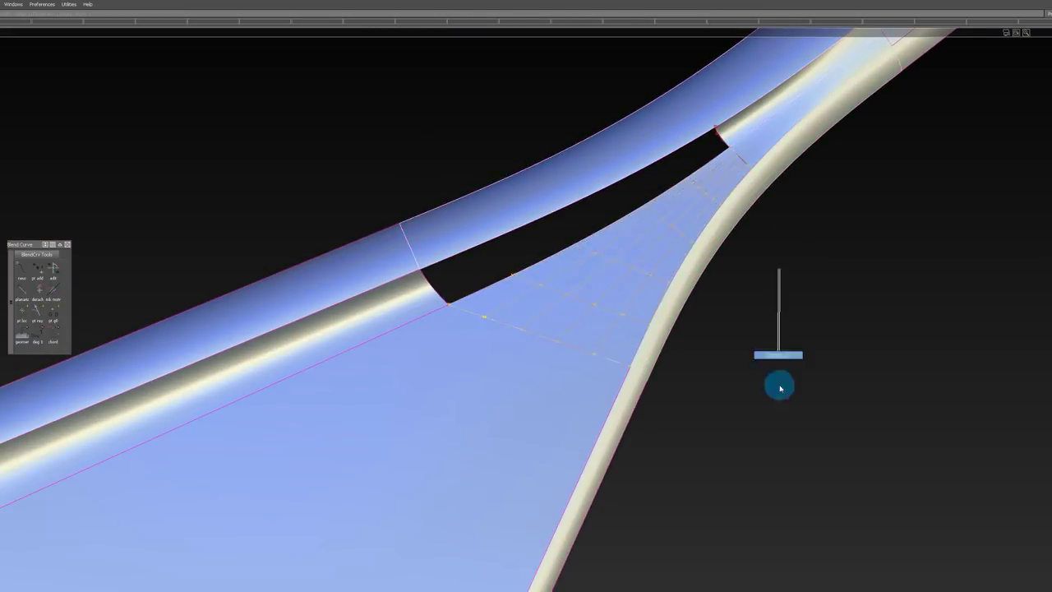
Step: Isolate the surfaces around the open strip beside the wide blade-side square and build a four-boundary Square surface across the gap
left_click_drag(777, 383, 591, 147, "alt+shift")
left_click(304, 322)
key("alt+h")
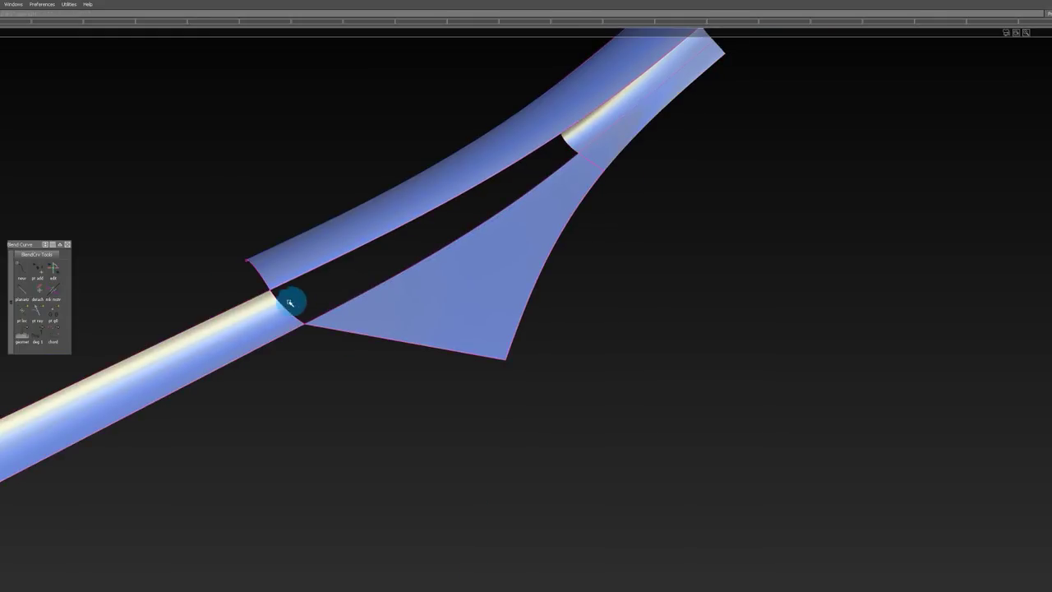
right_click_drag(546, 128, 568, 153, "alt+shift")
left_click(569, 152)
left_click_drag(568, 153, 660, 137, "alt+shift")
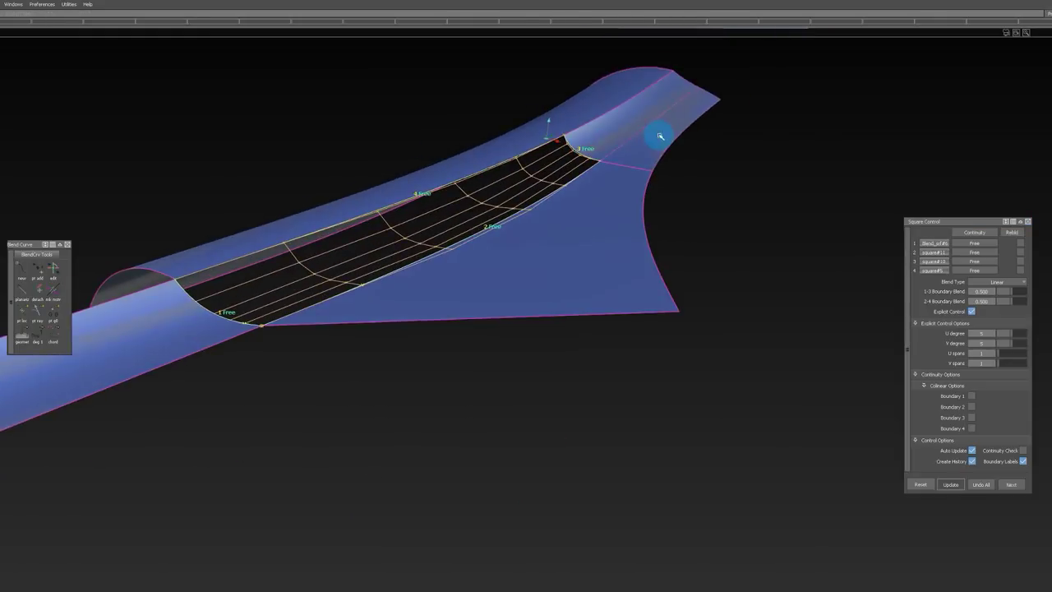
Step: Set boundaries 1, 2 and 3 of the gap square to G2 Curvature and make Boundary 1 and Boundary 3 collinear
left_click(982, 261)
left_click(988, 302)
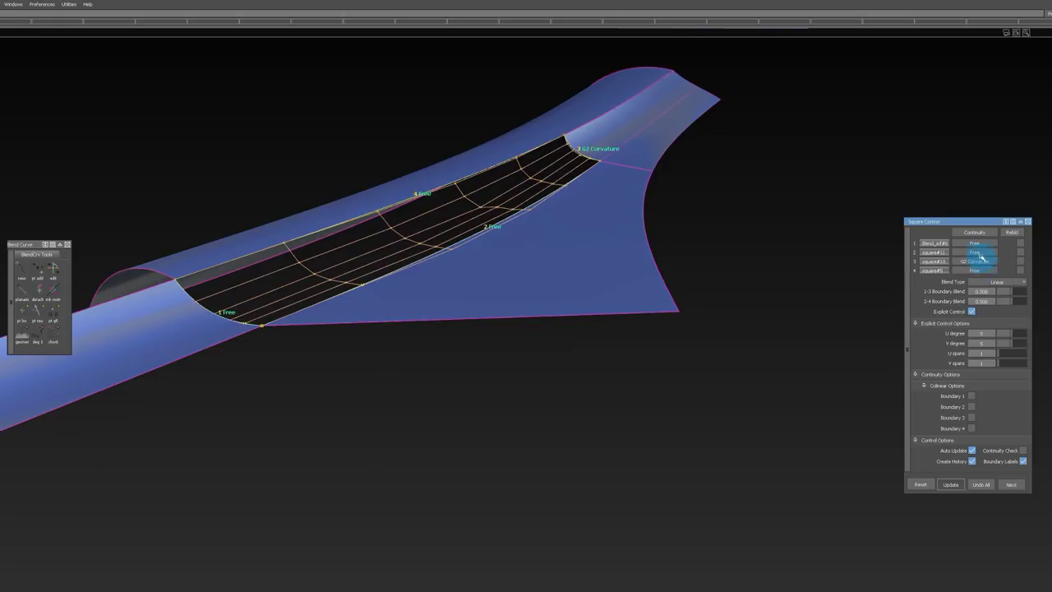
left_click(975, 243)
left_click(974, 285)
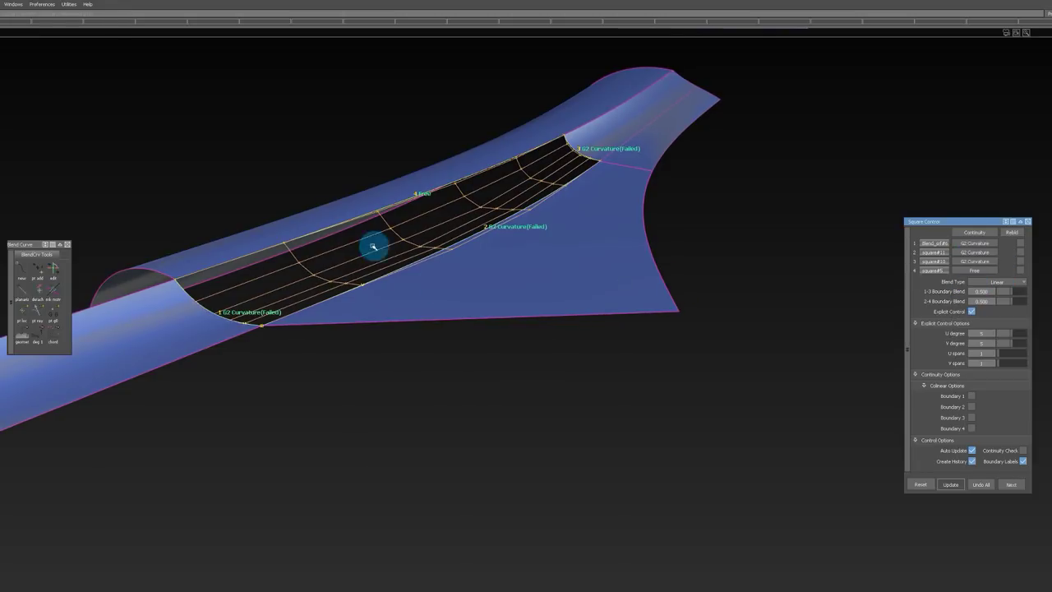
left_click_drag(373, 245, 625, 275, "alt+shift")
left_click(972, 395)
left_click_drag(548, 306, 625, 116, "alt+shift")
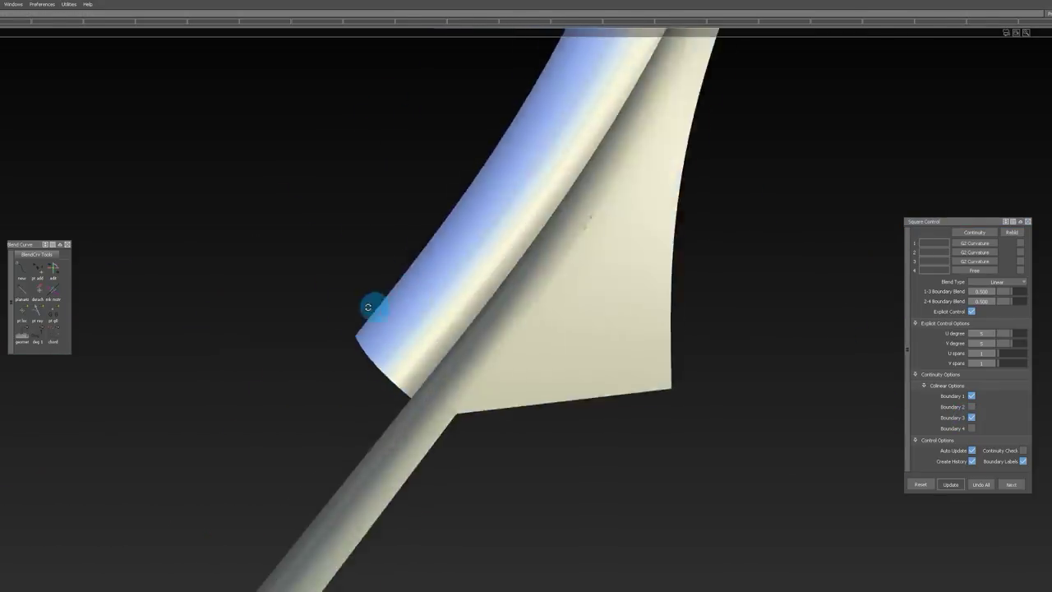
Step: Inspect the shaded gap square and check surface continuity along its shared edge with the blade-side square
mouse_move(371, 304)
left_mouse_down("alt+shift")
mouse_move(409, 231)
mouse_move(507, 244)
mouse_move(348, 292)
mouse_move(303, 239)
mouse_move(336, 303)
mouse_move(573, 217)
left_mouse_up("alt+shift")
right_click_drag(573, 216, 700, 259, "alt+shift")
left_click_drag(700, 260, 674, 174, "alt+shift")
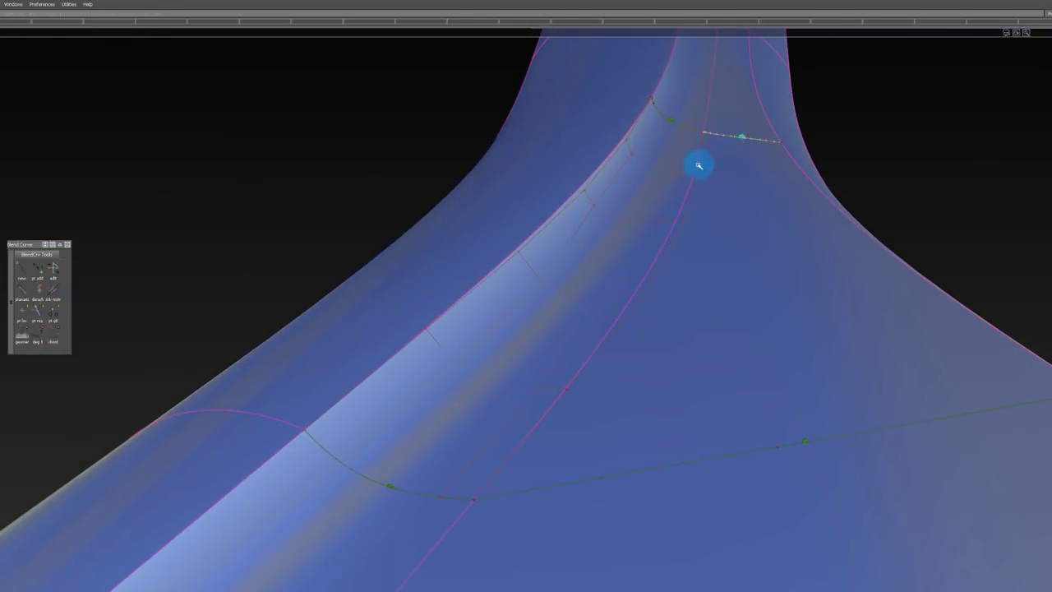
left_click(699, 166)
left_click_drag(699, 166, 699, 139, "alt+shift")
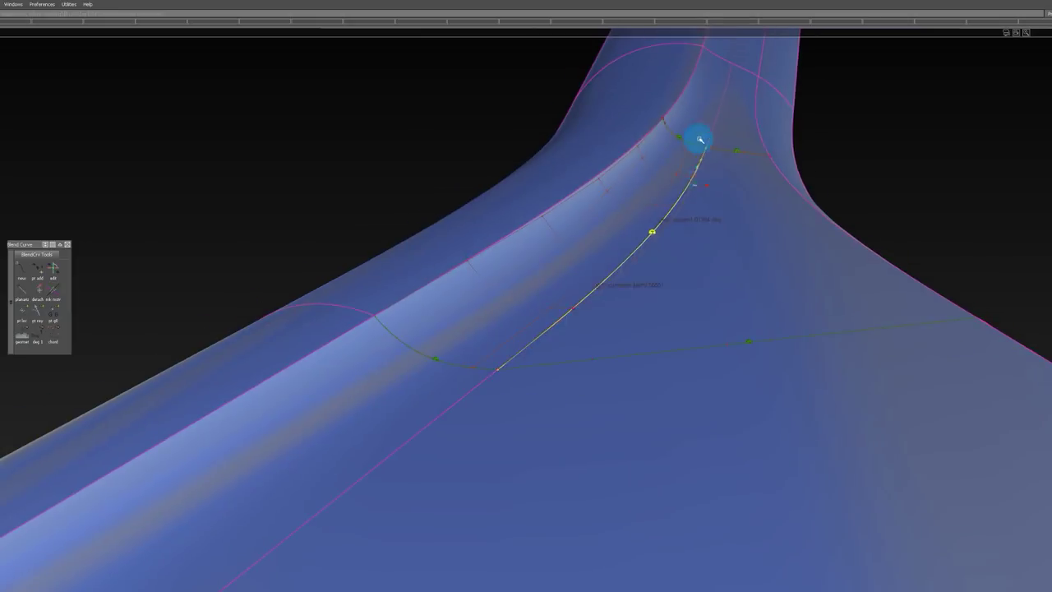
mouse_move(453, 410)
left_mouse_down("alt+shift")
mouse_move(564, 340)
mouse_move(385, 282)
mouse_move(535, 252)
mouse_move(714, 122)
mouse_move(644, 172)
mouse_move(763, 155)
mouse_move(751, 150)
mouse_move(447, 279)
mouse_move(509, 241)
mouse_move(562, 261)
mouse_move(406, 247)
mouse_move(608, 214)
mouse_move(640, 263)
left_mouse_up("alt+shift")
left_click_drag(645, 288, 645, 151, "ctrl+shift")
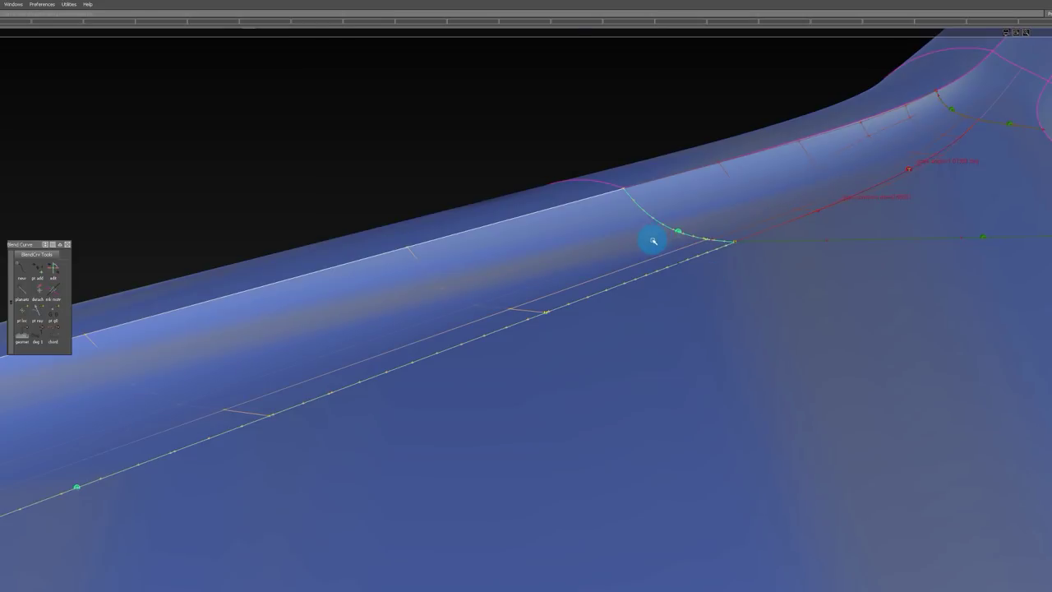
Step: Check continuity along the neighbouring strip's long edge and the gap square's end seam, with shading turned off
left_click_drag(653, 240, 679, 245, "alt+shift")
left_click_drag(679, 245, 679, 185, "ctrl+shift")
left_click(704, 216)
left_click_drag(643, 277, 644, 225, "ctrl+shift")
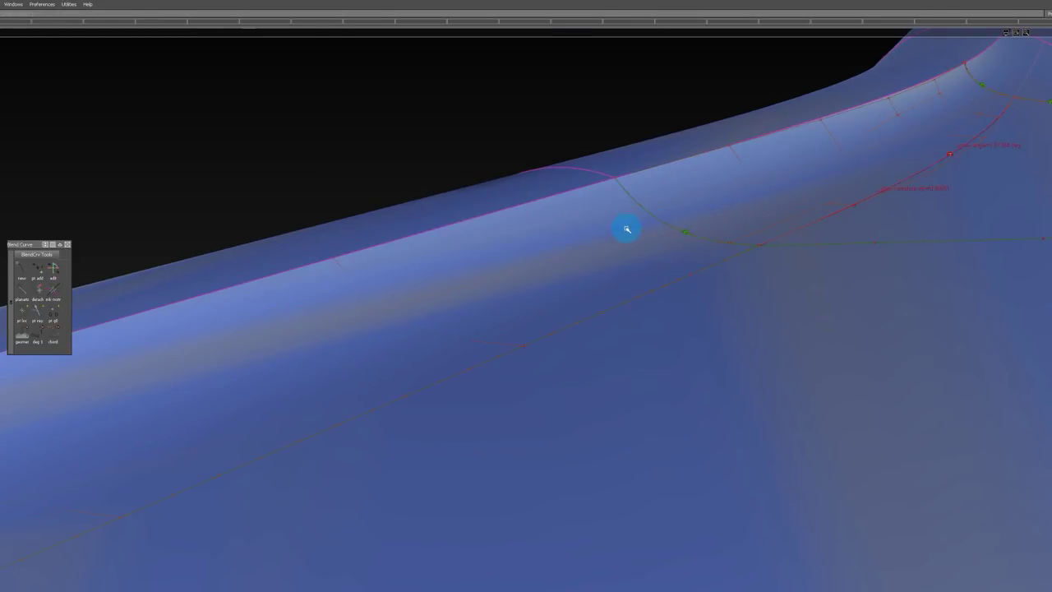
key("2")
key("1")
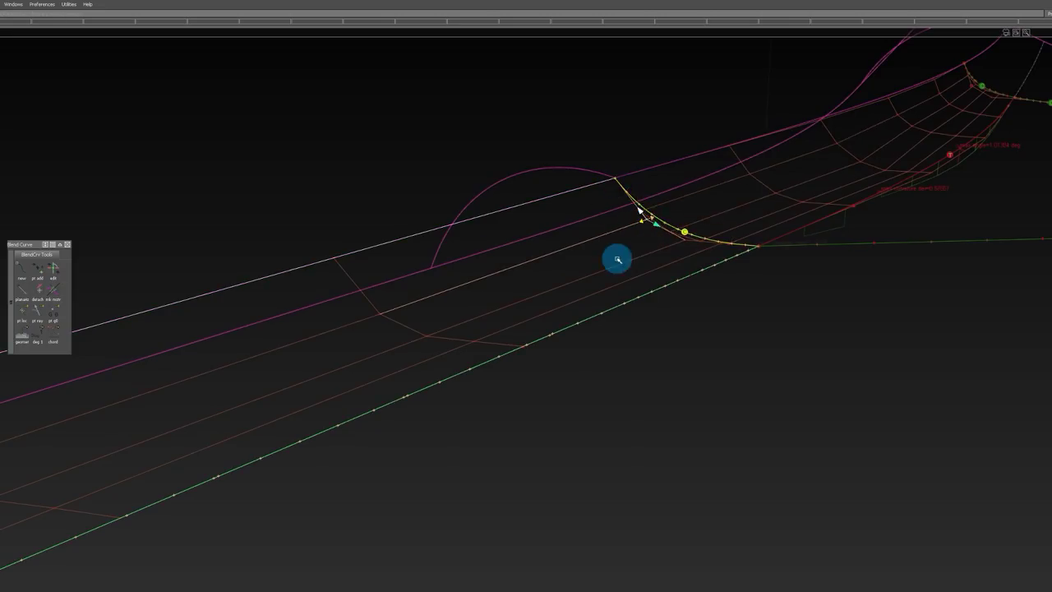
Step: Reopen the gap square's continuity and collinear settings and examine its control hull beside the blade-side square
left_click_drag(364, 299, 604, 310, "alt+shift")
right_click_drag(604, 311, 632, 294, "alt+shift")
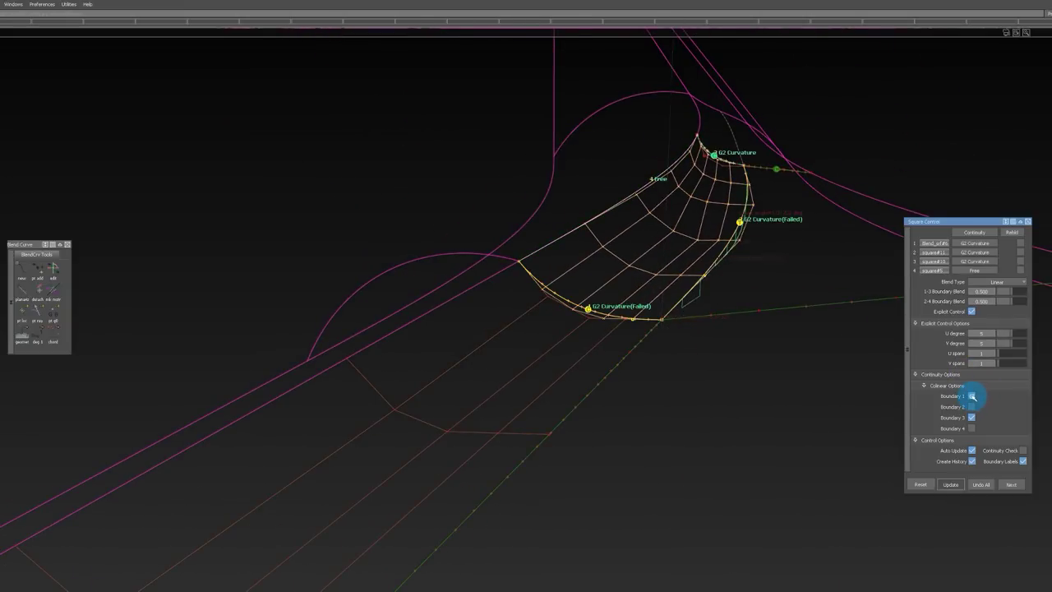
left_click_drag(682, 288, 619, 192, "alt+shift")
left_click_drag(620, 192, 623, 209, "alt+shift")
left_click_drag(622, 209, 563, 270, "alt+shift")
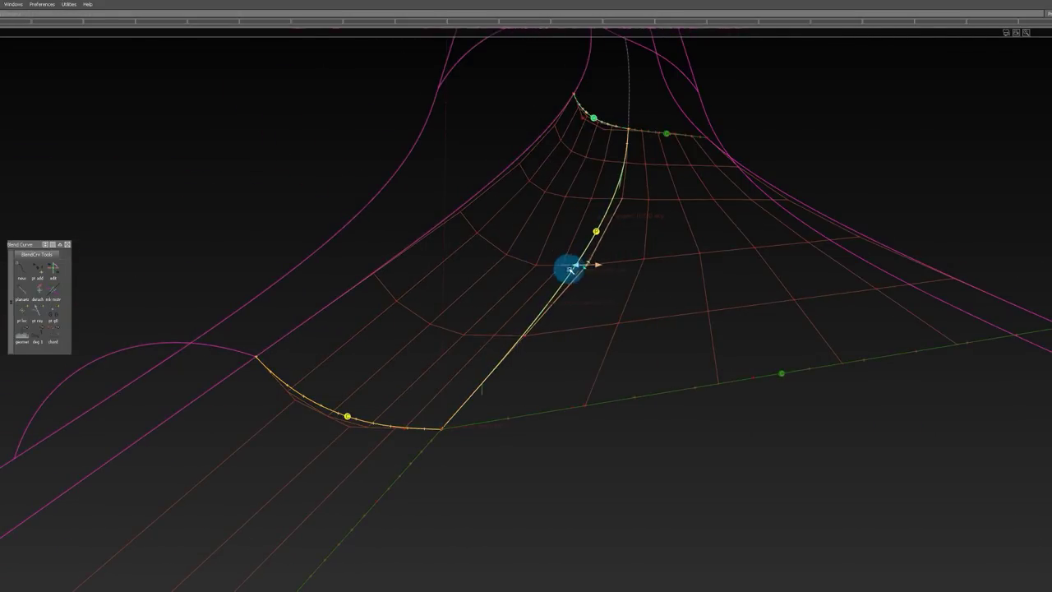
left_click_drag(558, 261, 556, 316, "alt+shift")
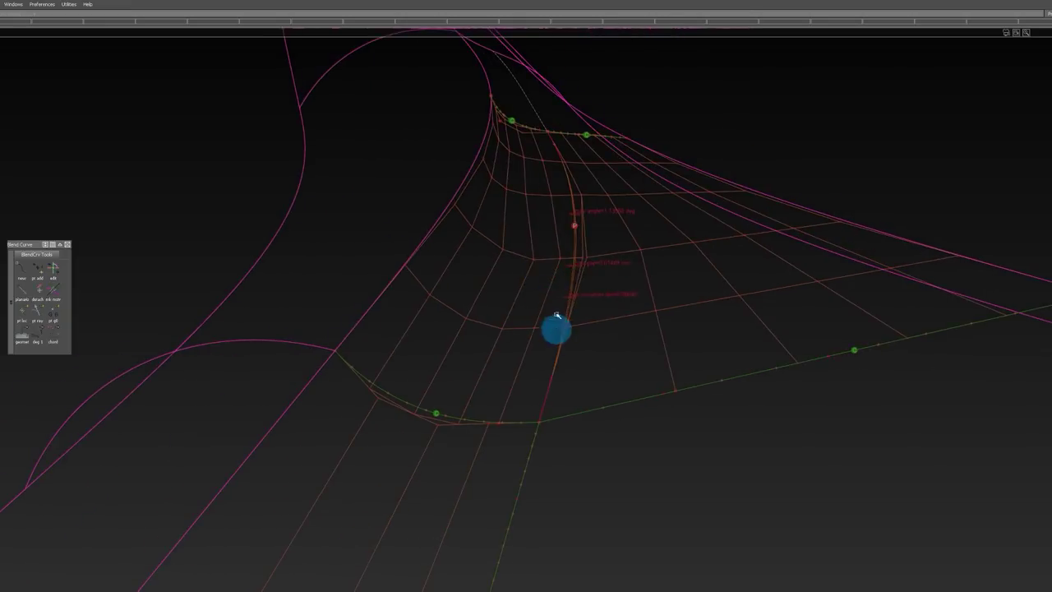
Step: Clear the existing continuity checks and recheck only the seam between the gap square and the blade-side square
left_click_drag(623, 270, 605, 223, "ctrl+shift")
left_click(570, 301)
left_click(588, 307)
left_click_drag(594, 360, 577, 236, "ctrl+shift")
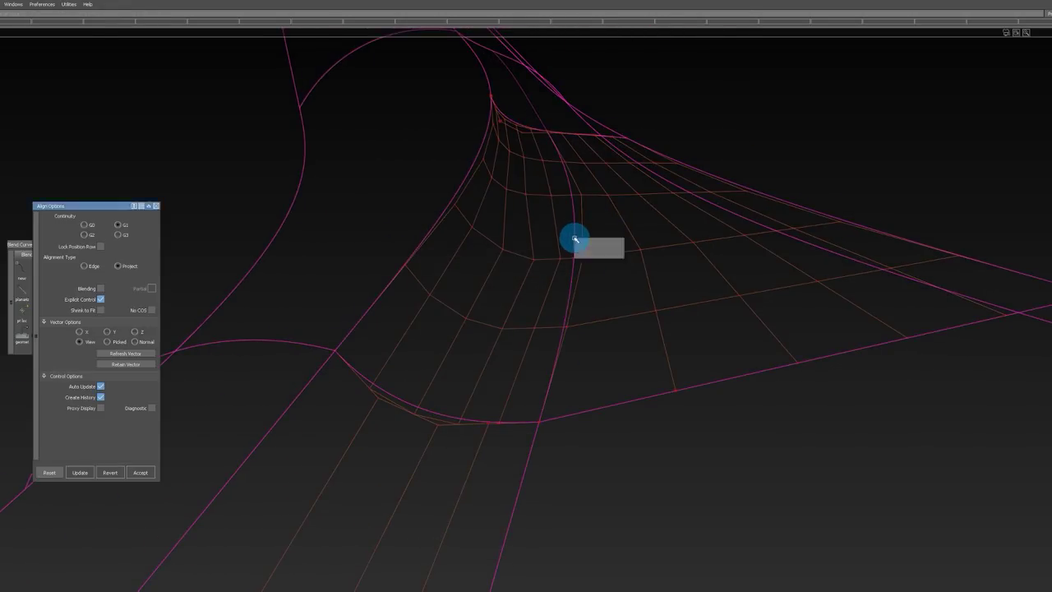
left_click(587, 246)
left_click_drag(530, 270, 527, 182, "ctrl+shift")
left_click(578, 215)
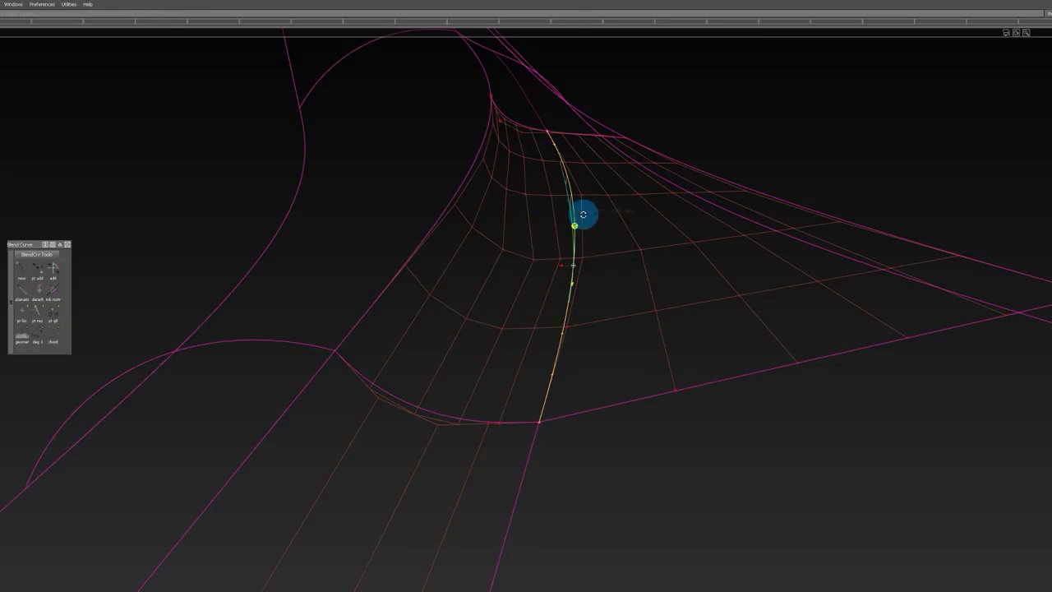
Step: Check the edges at the narrow handle end and adjust the blade-side square's control points near the seam along its hull
left_click_drag(583, 213, 508, 165, "alt+shift")
left_click(512, 64)
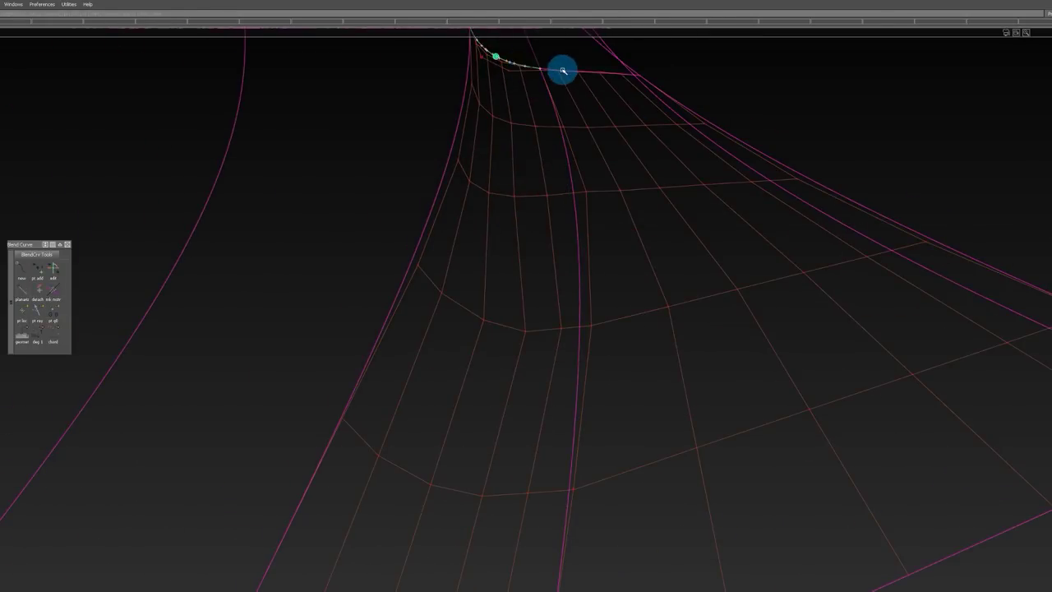
left_click_drag(563, 71, 486, 278, "alt+shift")
right_click_drag(515, 305, 499, 316)
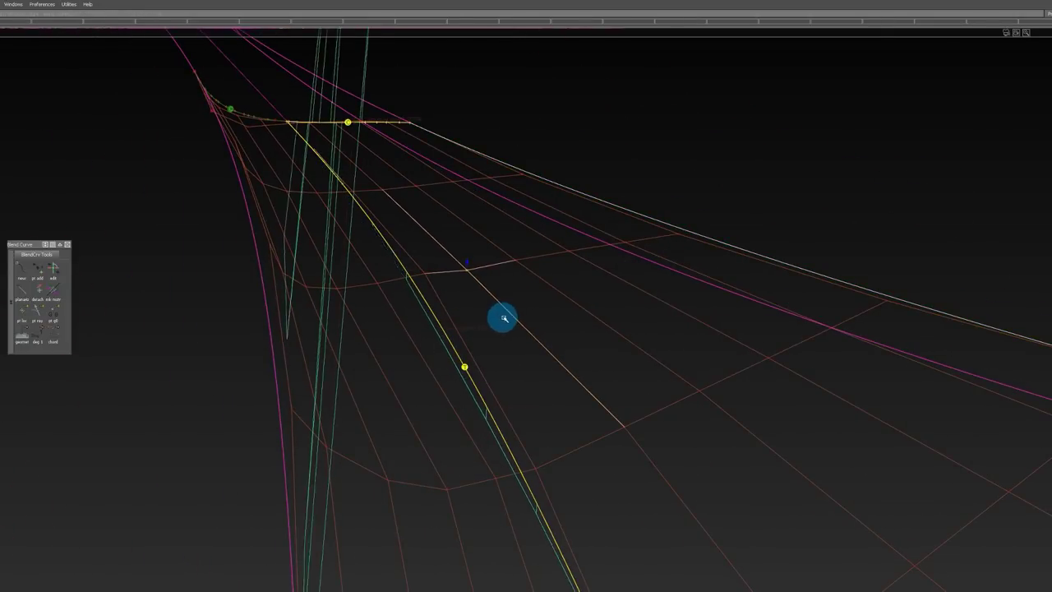
left_click_drag(510, 316, 454, 265, "alt+shift")
left_click_drag(455, 265, 446, 282, "ctrl+shift")
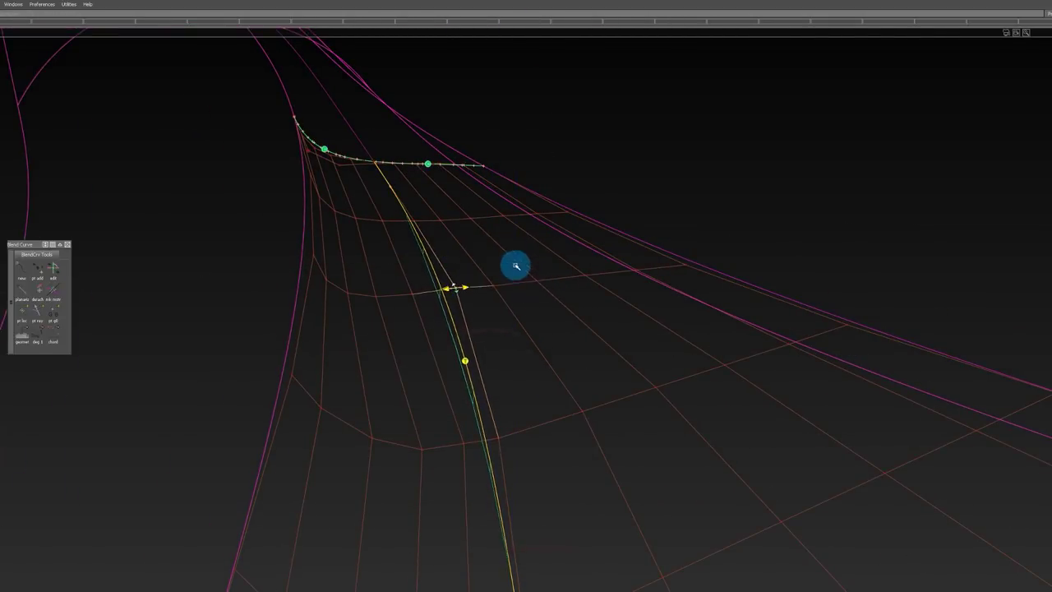
left_click_drag(518, 267, 533, 283, "ctrl+shift")
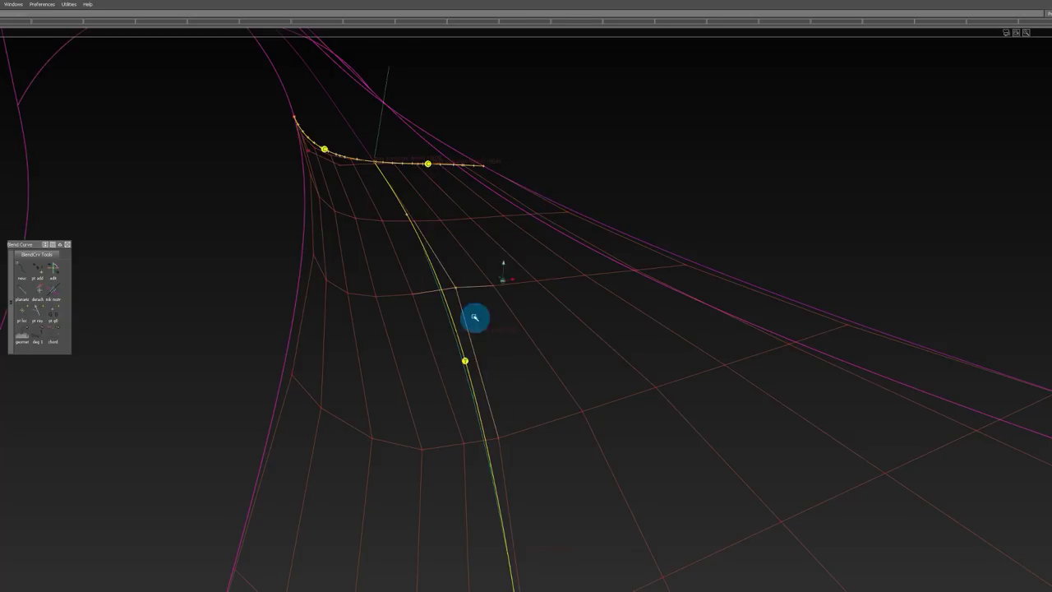
Step: Try to align the blade-side square to the gap square by edge, switching the continuity from G2 to G1
left_click_drag(474, 318, 394, 276, "alt+shift")
left_click_drag(402, 288, 460, 346, "ctrl+shift")
left_click(423, 348)
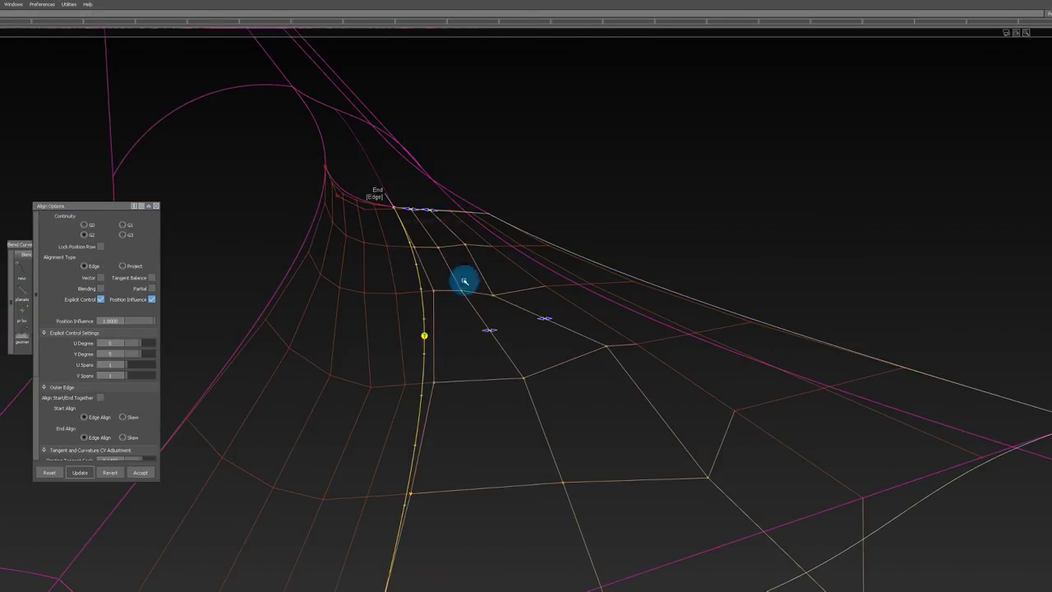
right_click_drag(339, 240, 292, 305, "alt+shift")
left_click(125, 224)
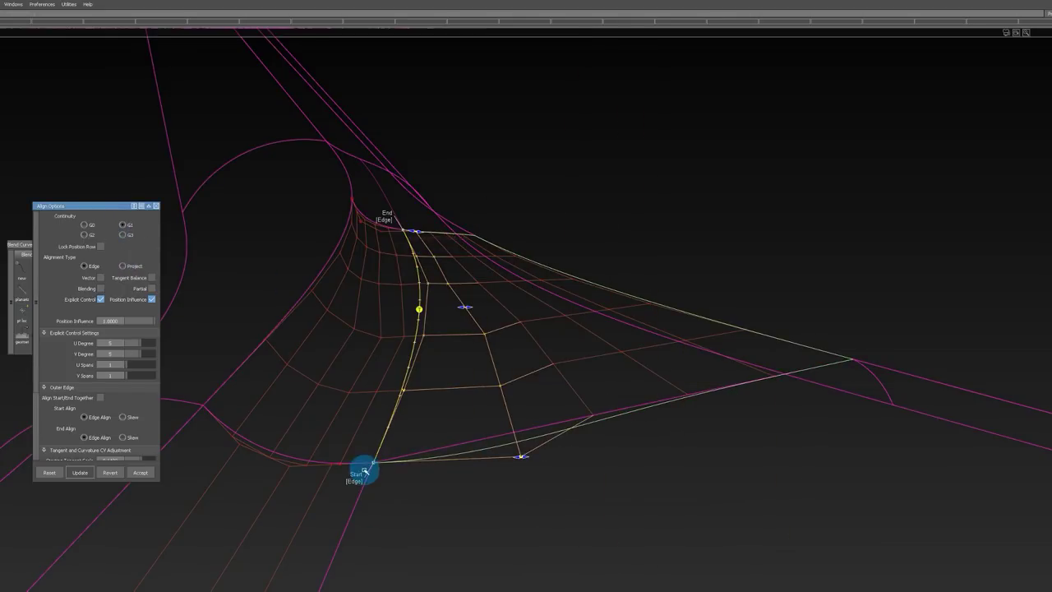
left_click(107, 471)
Step: Check continuity along the blade-side square's seam, its wide end and its narrow handle end
left_click(386, 421)
left_click_drag(382, 414, 354, 427, "alt+shift")
left_click(420, 432)
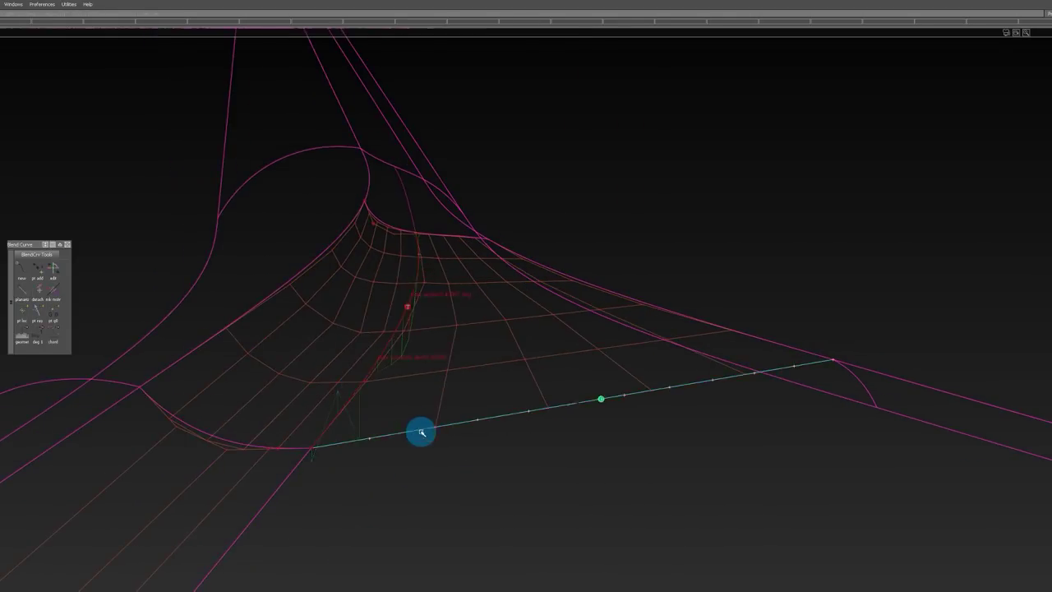
left_click_drag(420, 431, 374, 464, "alt+shift")
left_click(484, 220)
left_click_drag(484, 222, 477, 195, "alt+shift")
Step: Align the blade-side square's narrow end to the handle-side surface with partial G2 continuity and Explicit Control
left_click(477, 194)
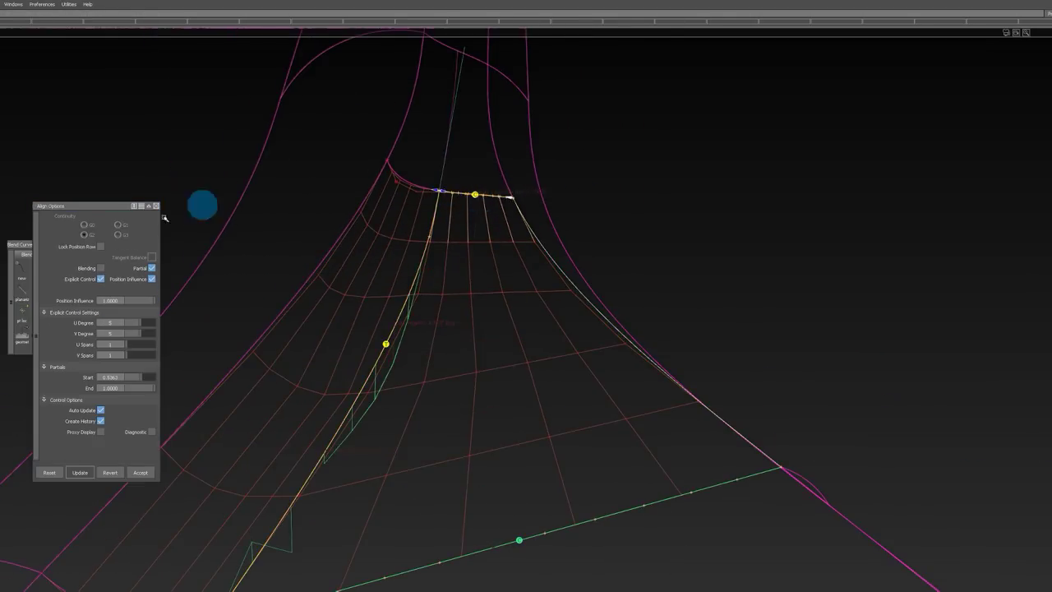
left_click_drag(151, 301, 283, 301)
left_click_drag(498, 413, 497, 223, "ctrl+shift")
right_click_drag(497, 224, 483, 289, "alt+shift")
left_click(483, 289)
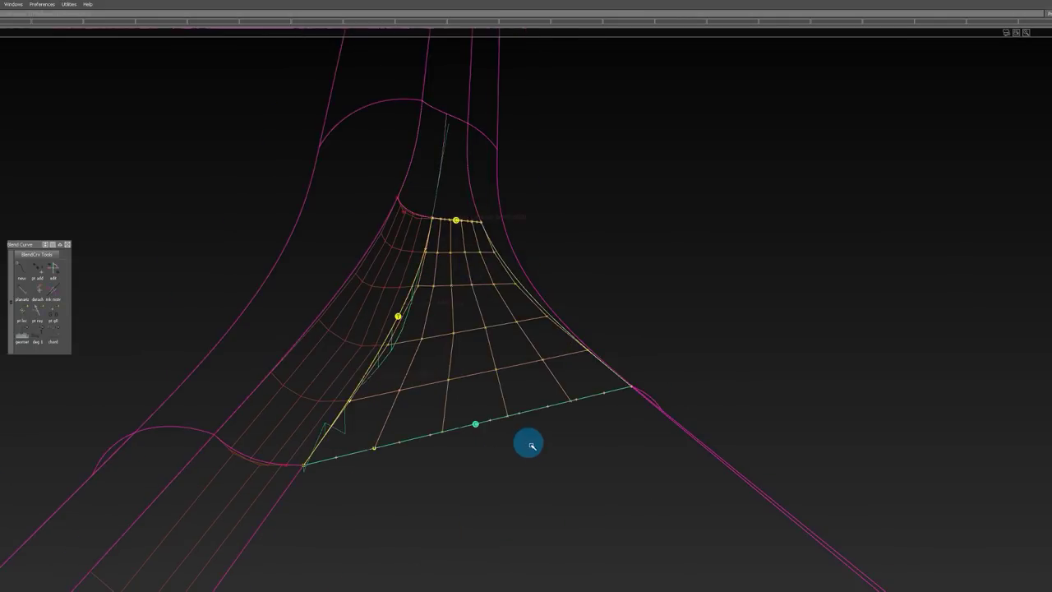
Step: Isolate the blade-side square with its handle-side neighbours to inspect the hull flow, and show the hidden surfaces again
left_click(526, 445)
left_click_drag(514, 448, 501, 299, "ctrl+shift")
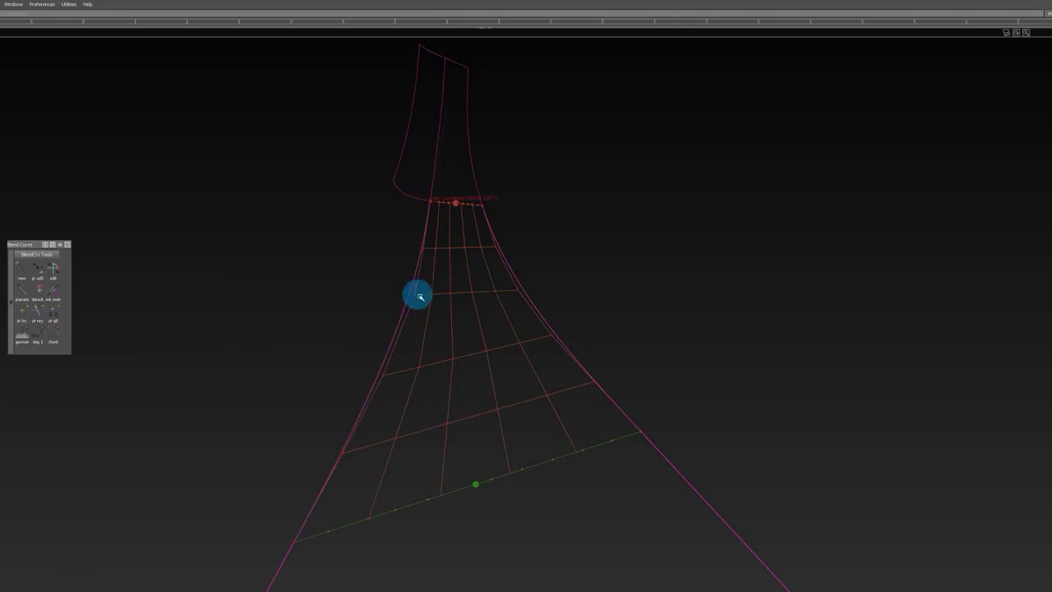
left_click_drag(284, 327, 309, 312, "alt+shift")
left_click_drag(309, 312, 338, 289, "ctrl+shift")
left_click(274, 389)
left_click_drag(346, 385, 427, 167, "ctrl+shift")
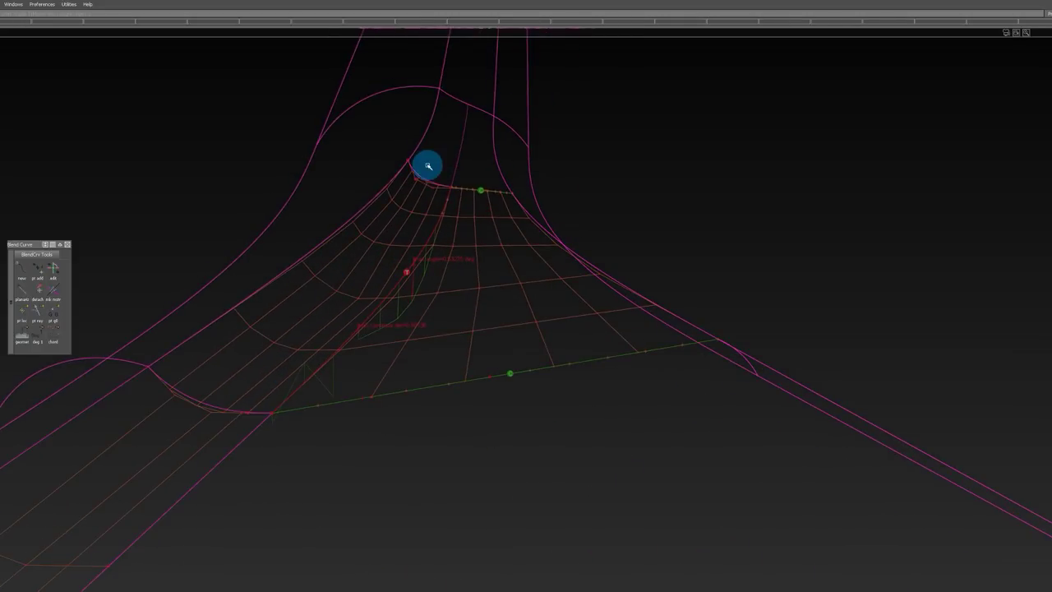
Step: Align the gap square's seam edge to the blade-side square with G1 Edge alignment and a U degree of 4
left_click(321, 341)
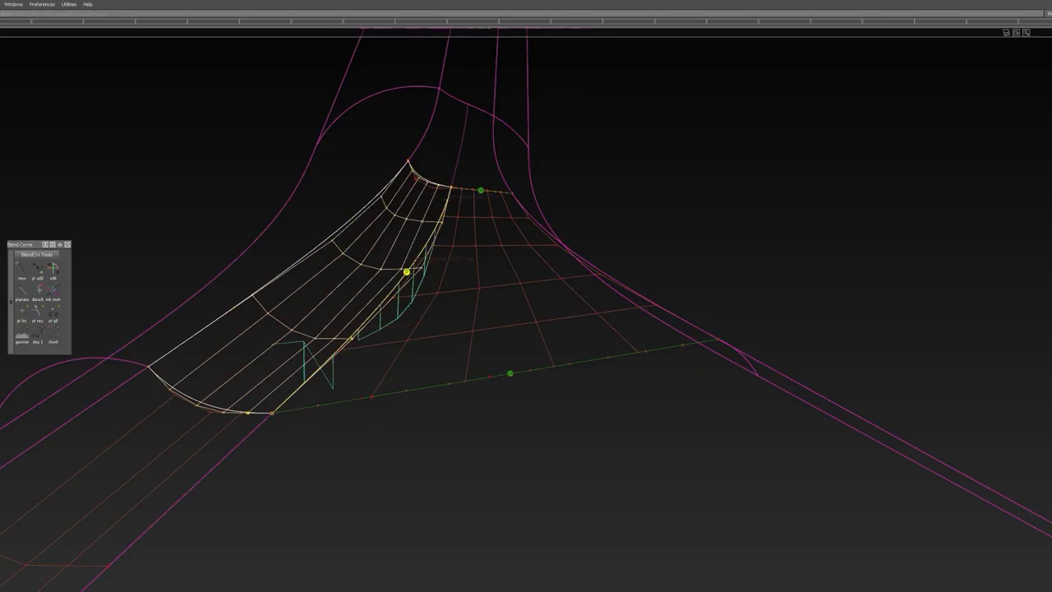
left_click_drag(243, 382, 393, 444, "alt+shift")
left_click_drag(393, 444, 429, 389, "ctrl+shift")
left_click(425, 388)
left_click(430, 438)
left_click(110, 472)
left_click(424, 321)
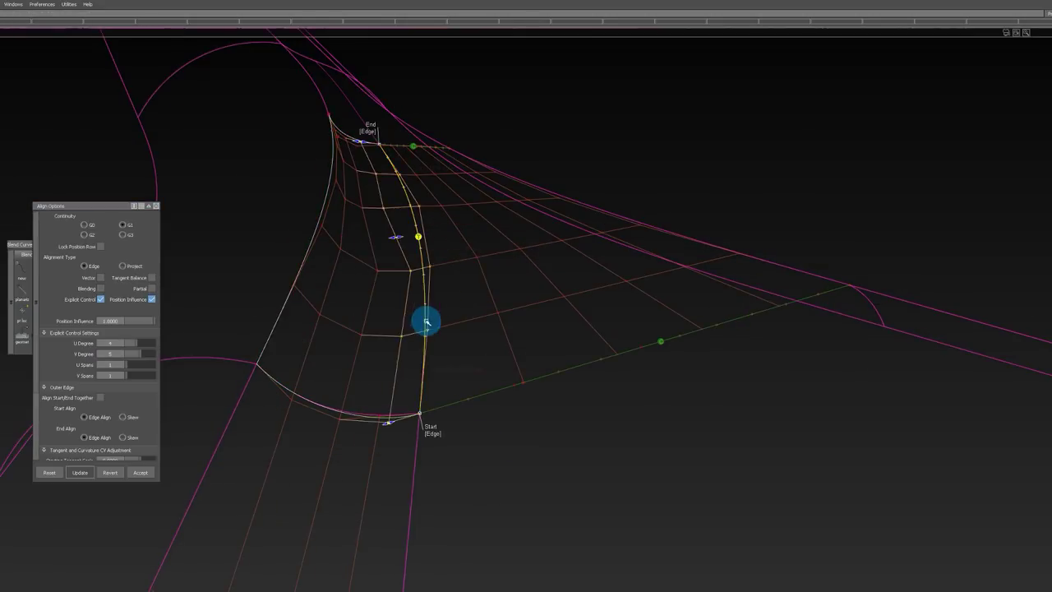
left_click(436, 427)
Step: Check curvature at the gap square's narrow end and fine-tune the control point next to the seam near that end
left_click_drag(467, 189, 404, 137, "alt+shift")
left_click_drag(404, 137, 452, 171, "ctrl+shift")
left_click_drag(452, 171, 532, 273)
left_click(446, 209)
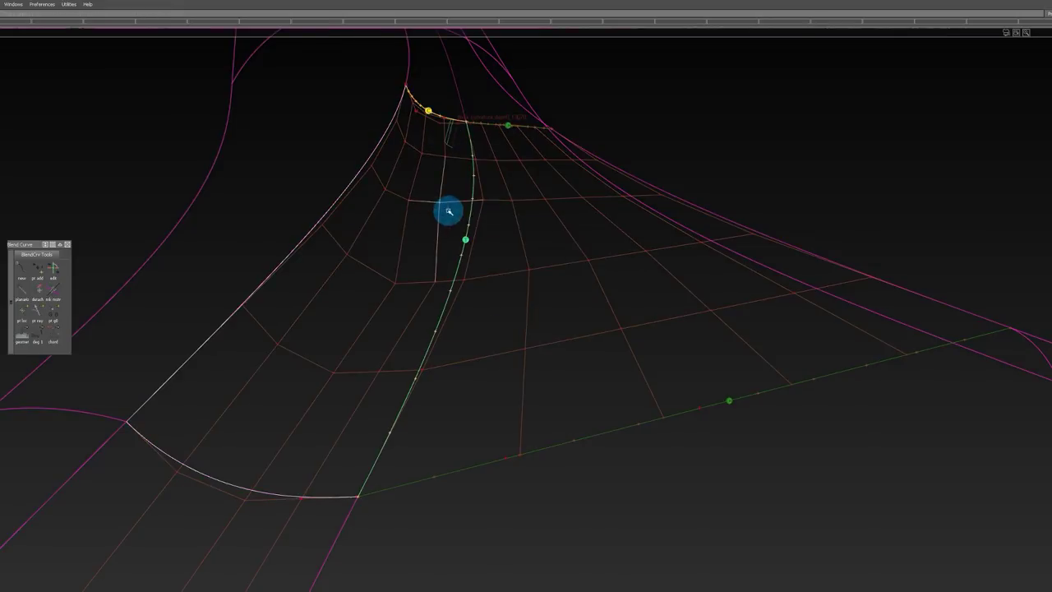
left_click(518, 206)
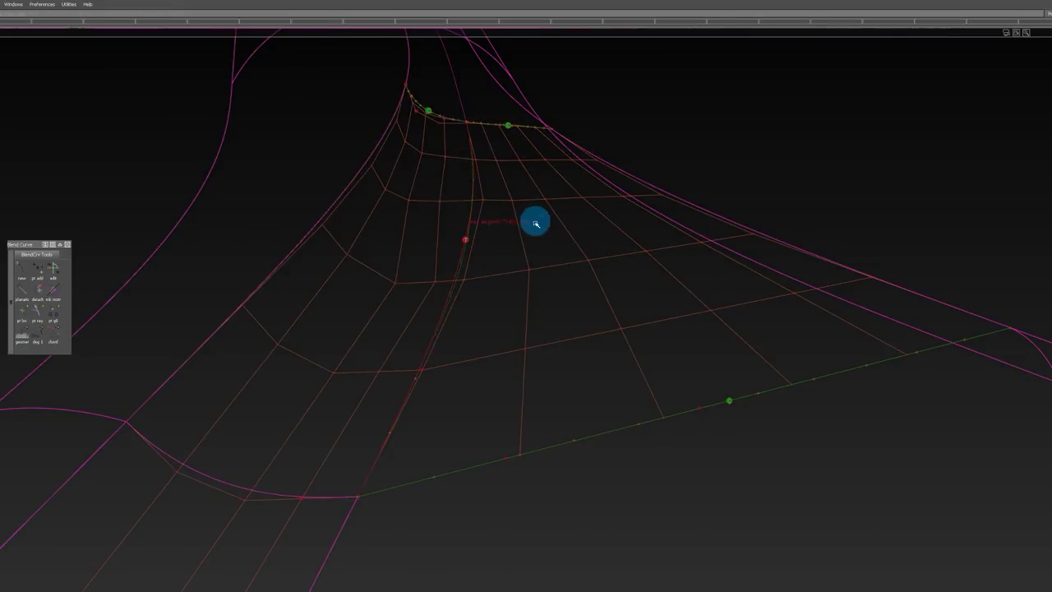
left_click_drag(331, 238, 529, 214, "alt+shift")
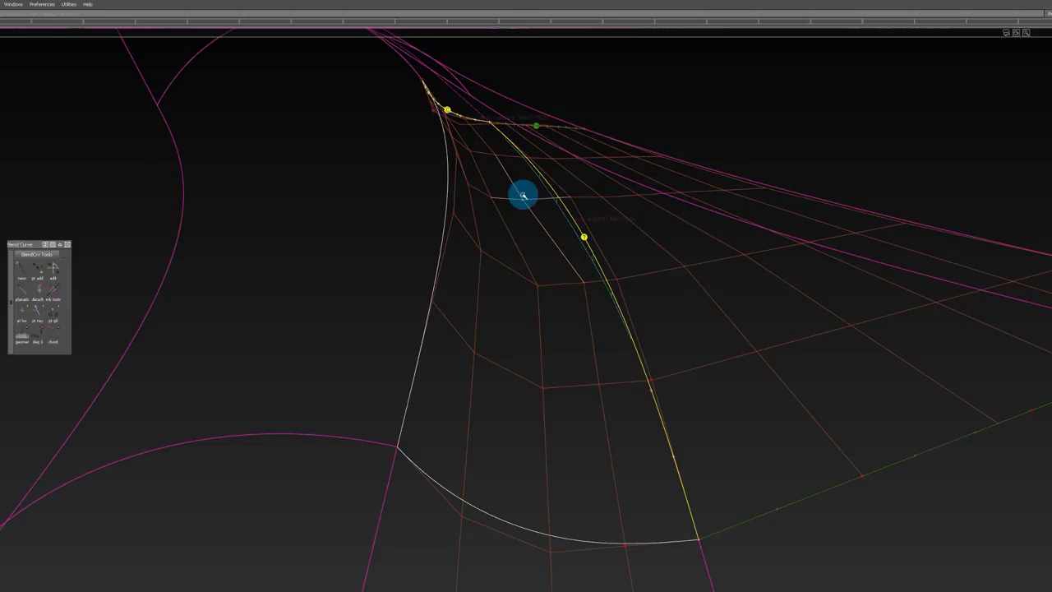
key("space")
mouse_move(541, 238)
left_mouse_down("alt+shift")
mouse_move(509, 174)
mouse_move(538, 217)
left_mouse_up("alt+shift")
left_click(585, 291)
left_click_drag(697, 313, 535, 169, "alt+shift")
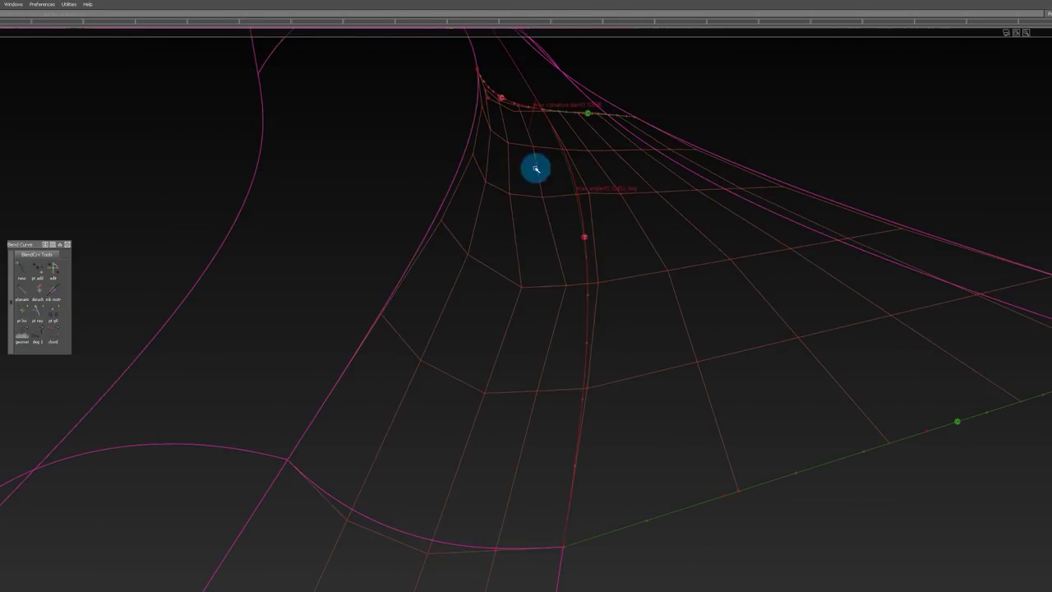
Step: Raise the gap square to 2 V spans along the seam and set its Start Align to Skew
left_click(548, 251)
key("Return")
left_click(571, 282)
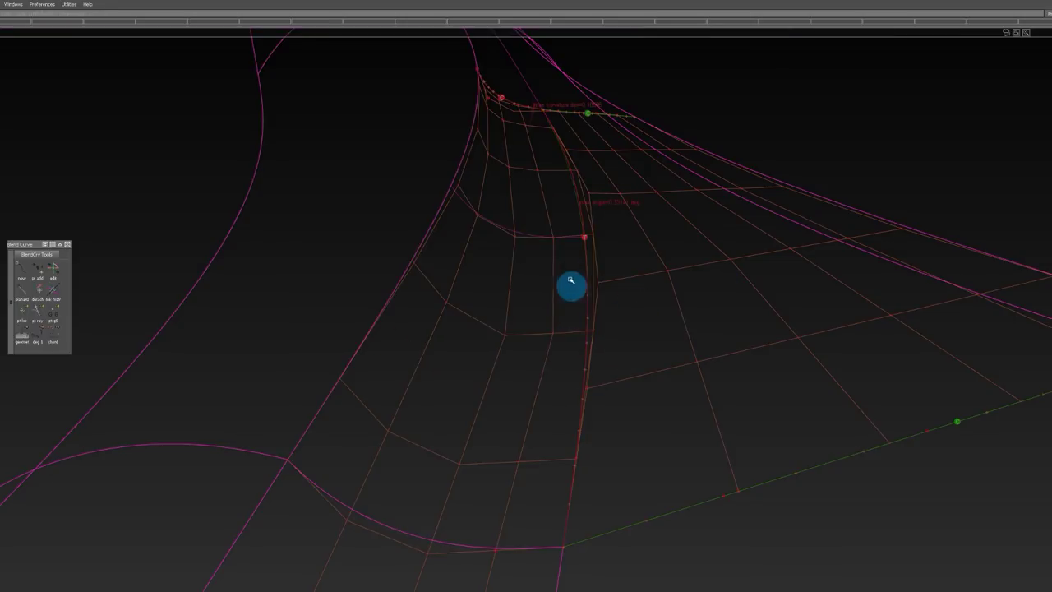
left_click_drag(580, 288, 557, 273, "alt+shift")
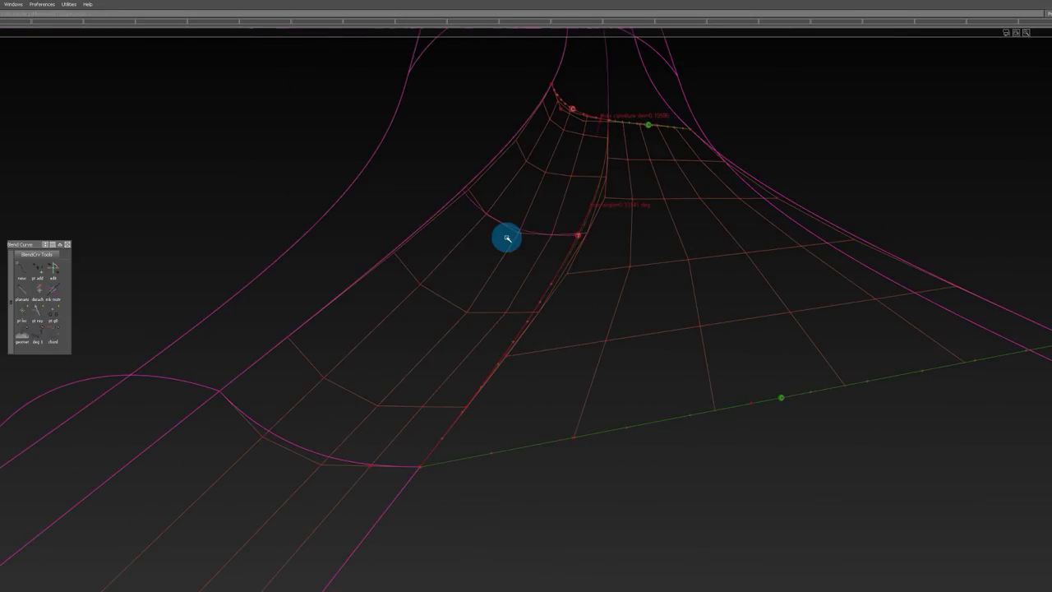
left_click(581, 233)
left_click(397, 488)
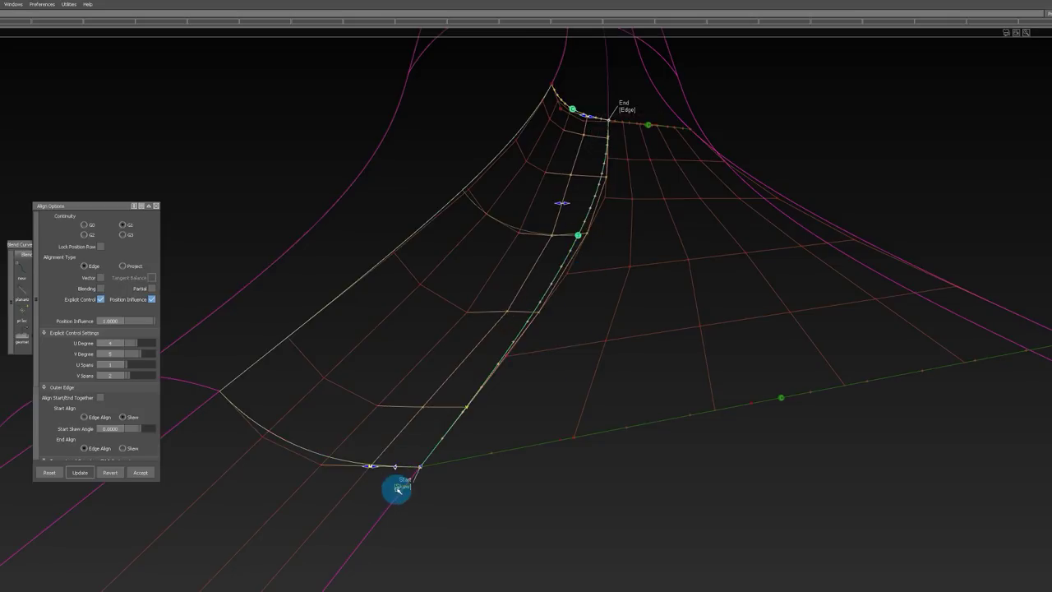
Step: Review the gap square's hulls and check the curvature along its seam with the blade-side square
left_click_drag(619, 252, 618, 326, "alt+shift")
key("space")
left_click(393, 500)
left_click_drag(552, 355, 559, 332, "alt+shift")
left_click_drag(560, 332, 514, 288, "ctrl+shift")
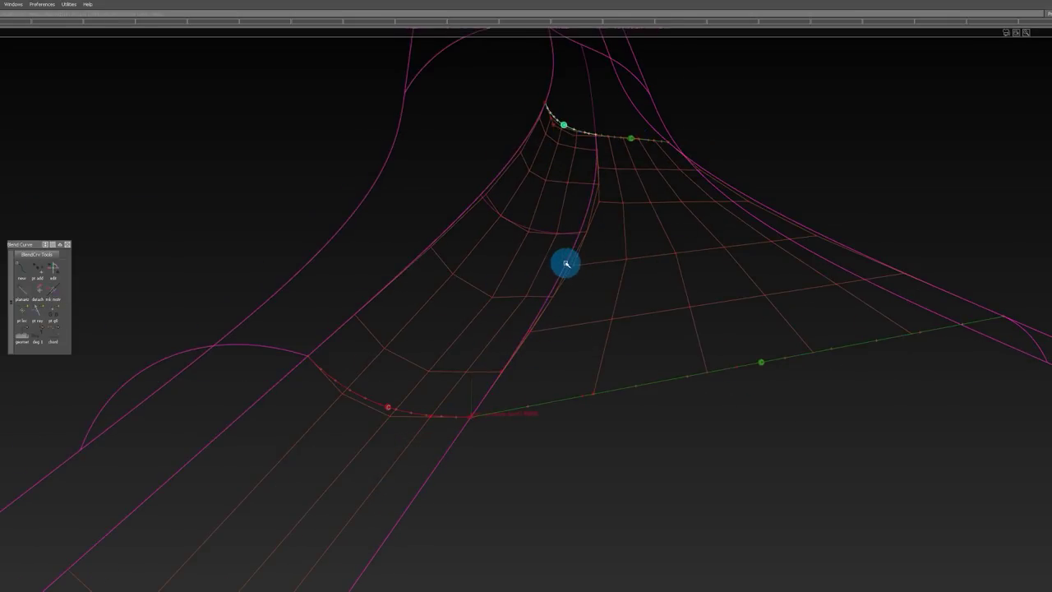
left_click_drag(579, 218, 695, 364, "alt+shift")
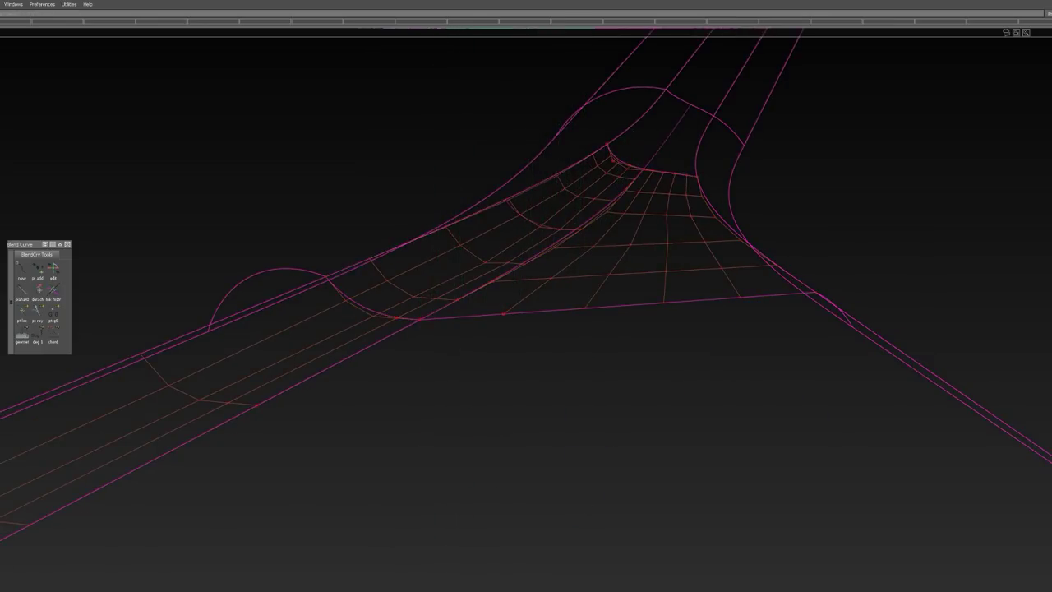
left_click(477, 297)
middle_click_drag(540, 356, 895, 270)
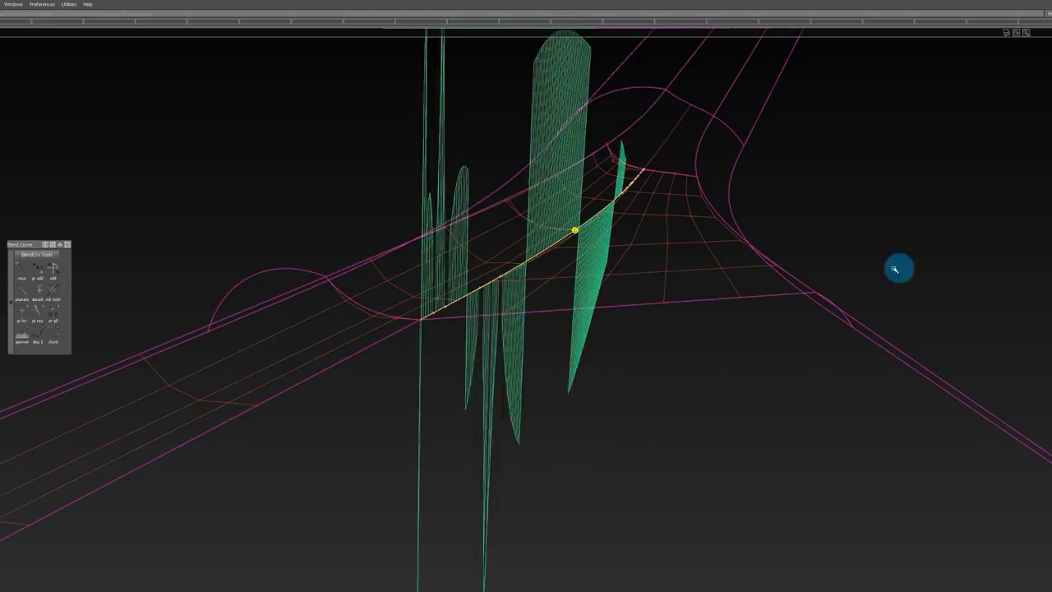
right_click_drag(895, 269, 462, 297)
Step: Try G2 continuity with 3 V spans on the gap square's seam alignment
left_click_drag(784, 256, 484, 318, "alt+shift")
left_click(499, 289)
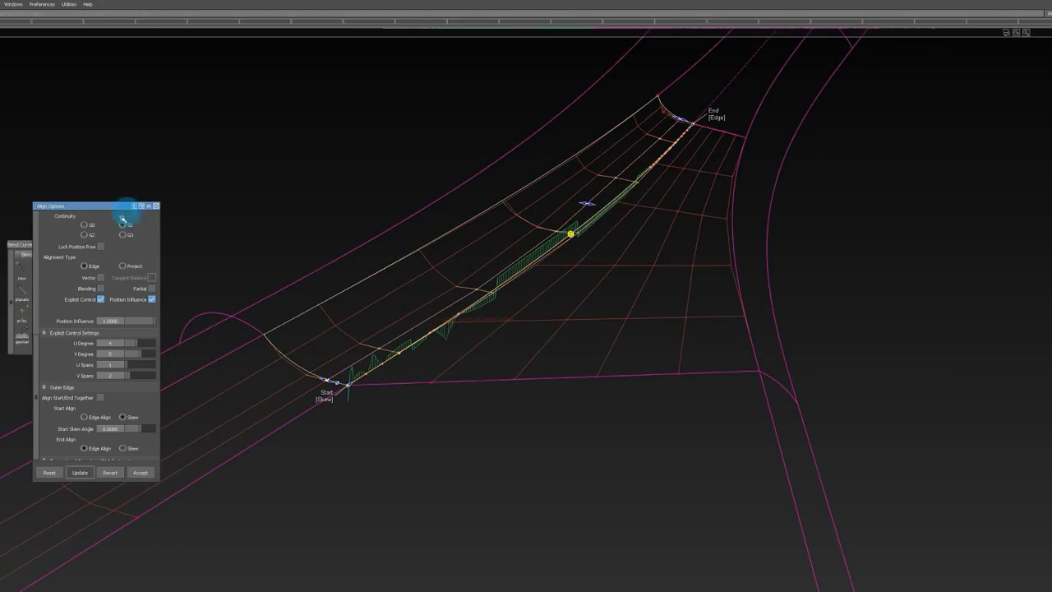
left_click_drag(247, 219, 401, 217, "alt+shift")
left_click(432, 354)
left_click_drag(431, 354, 401, 313, "alt+shift")
left_click(136, 376)
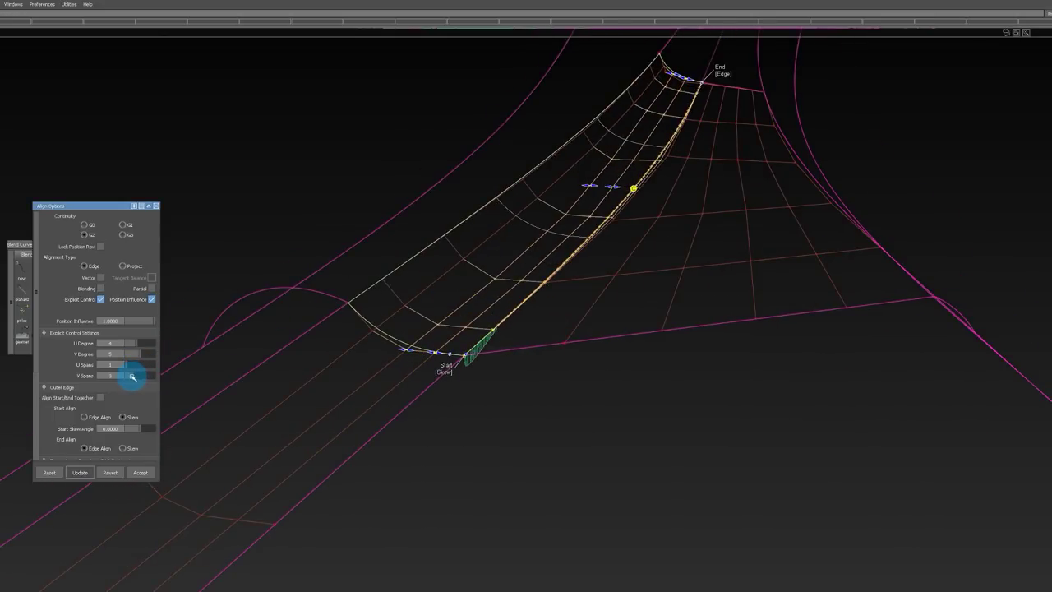
left_click_drag(480, 346, 491, 274, "alt+shift")
key("ctrl+z")
key("ctrl+z")
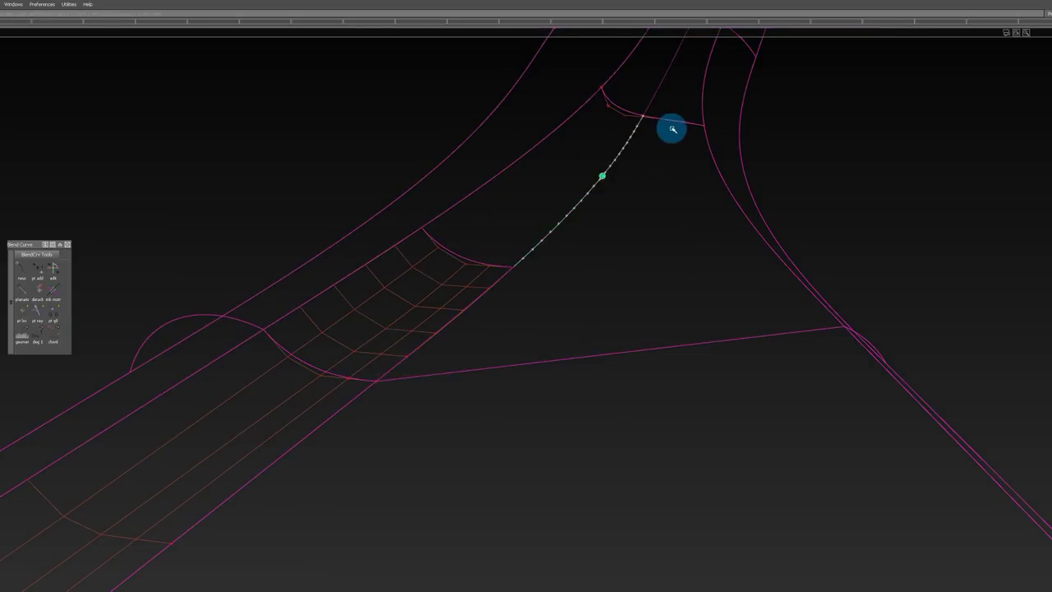
Step: Fine-tune the control points near the narrow end of the shorter gap square, along the edge opposite the seam
right_click_drag(590, 112, 616, 125, "alt+shift")
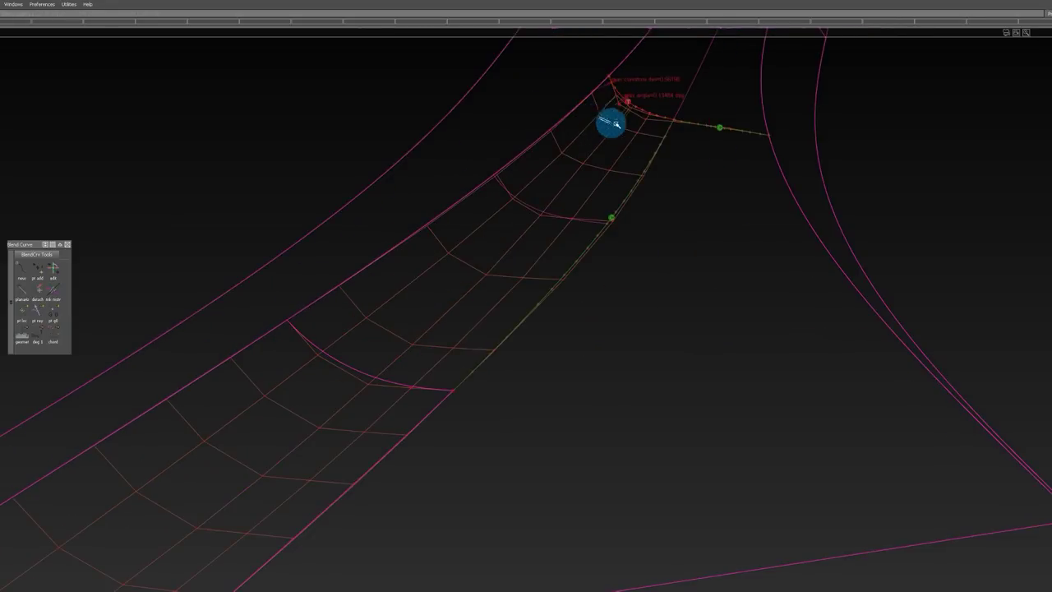
left_click(549, 132)
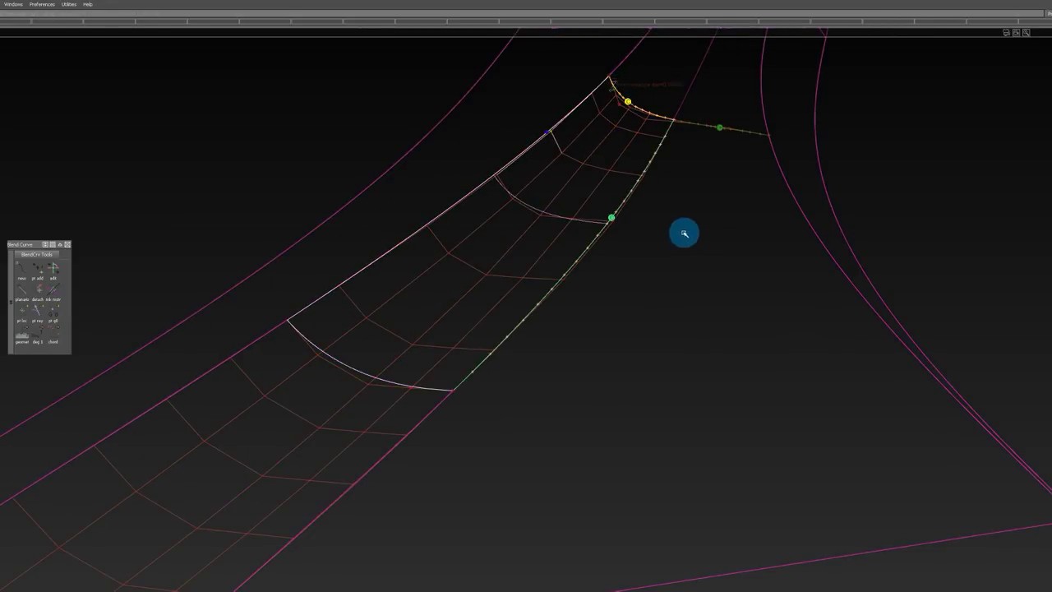
left_click_drag(585, 191, 570, 231, "alt+shift")
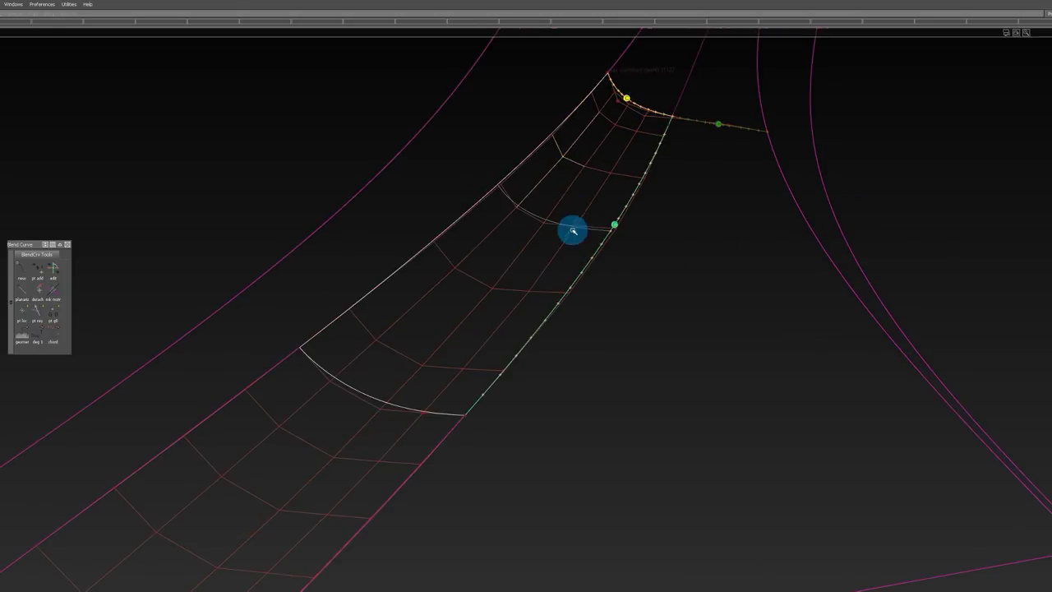
left_click(549, 136)
left_click_drag(700, 236, 625, 257, "alt+shift")
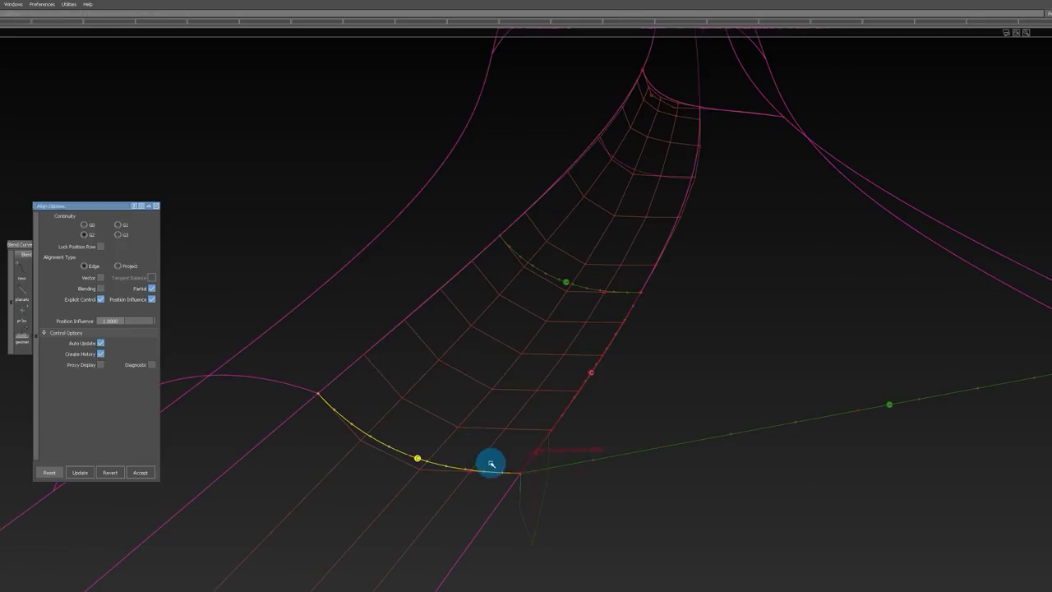
Step: Align the lower gap square's wide end to its neighbour with G2 Edge alignment, U degree 4, V degree 5 and Start Align Skew
left_click(493, 465)
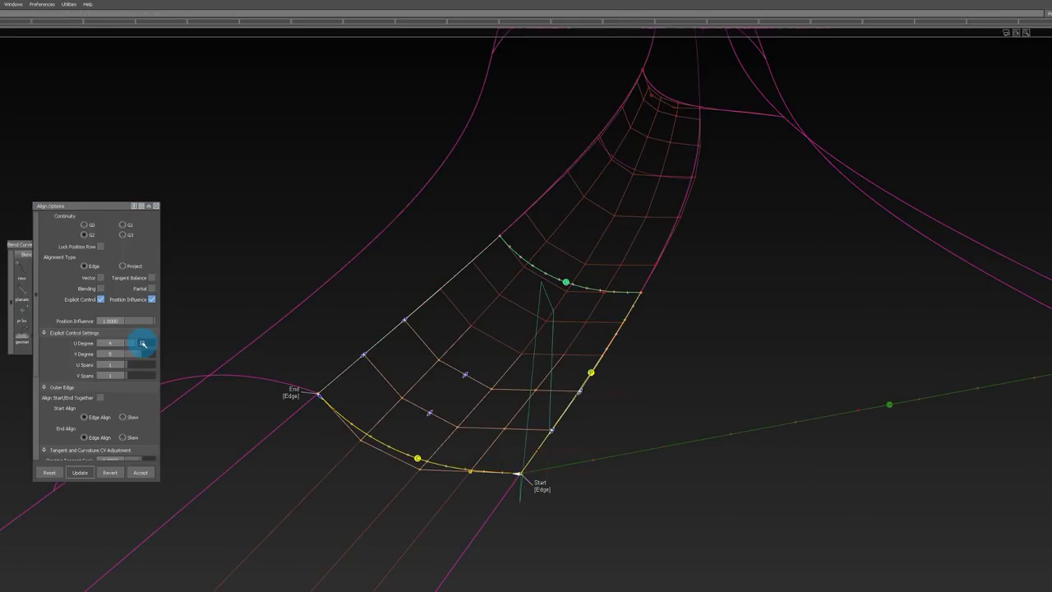
left_click(539, 486)
right_click_drag(552, 434, 512, 391, "alt+shift")
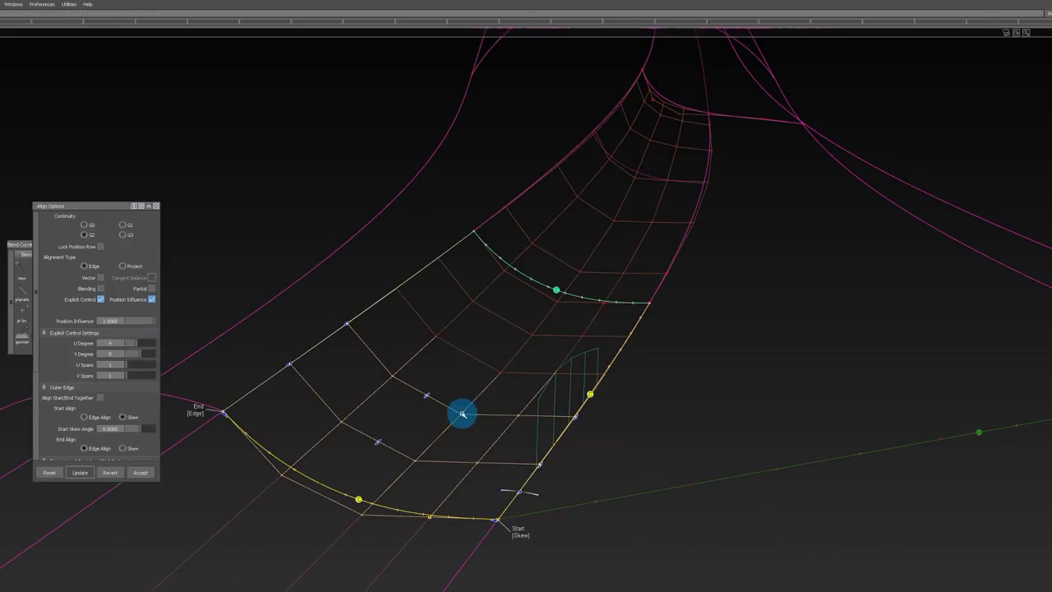
left_click_drag(493, 471, 448, 456, "ctrl+shift")
left_click_drag(505, 399, 480, 380, "ctrl+shift")
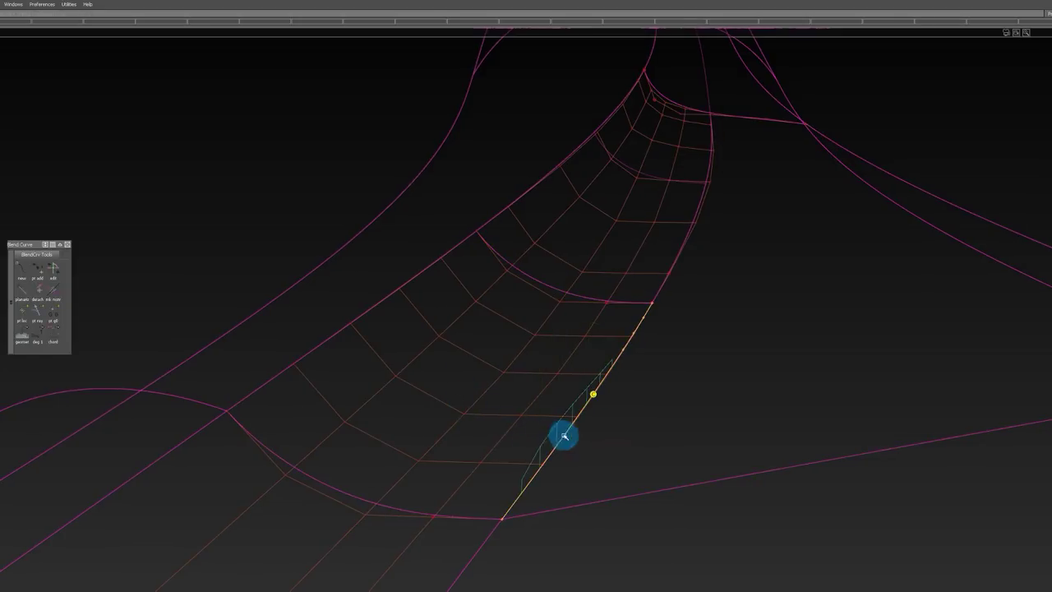
Step: Fine-tune the lower gap square's interior control point on the third hull row from its wide end
left_click(463, 420)
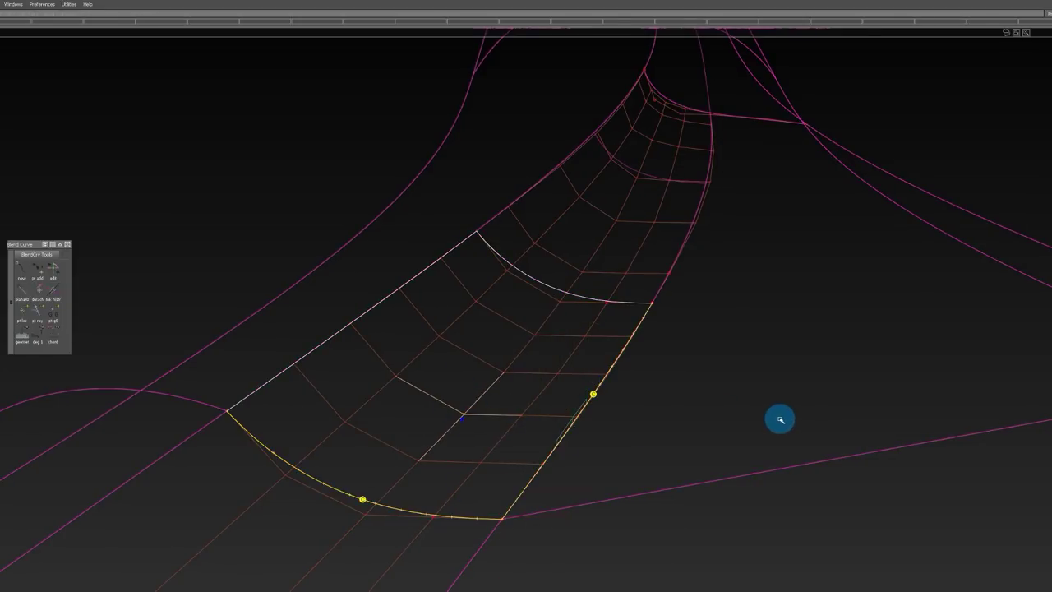
left_click_drag(482, 436, 410, 362, "alt+shift")
left_click_drag(452, 372, 454, 340, "ctrl+shift")
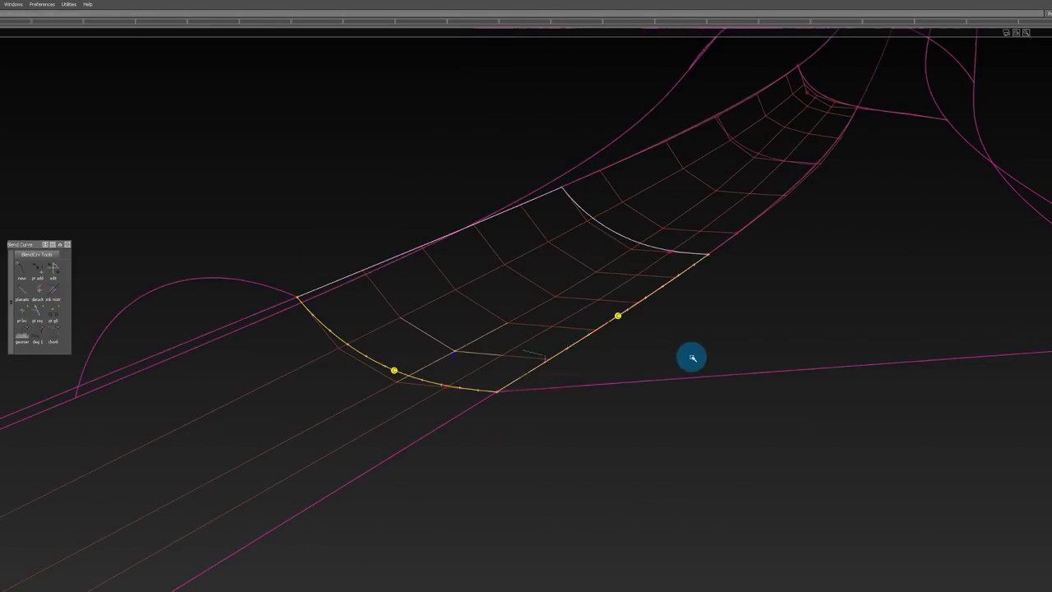
mouse_move(683, 357)
left_mouse_down("alt+shift")
mouse_move(650, 366)
mouse_move(679, 453)
left_mouse_up("alt+shift")
left_click_drag(561, 228, 501, 294, "ctrl+shift")
mouse_move(530, 411)
left_mouse_down("ctrl+shift")
mouse_move(530, 553)
mouse_move(672, 329)
mouse_move(522, 135)
left_mouse_up("ctrl+shift")
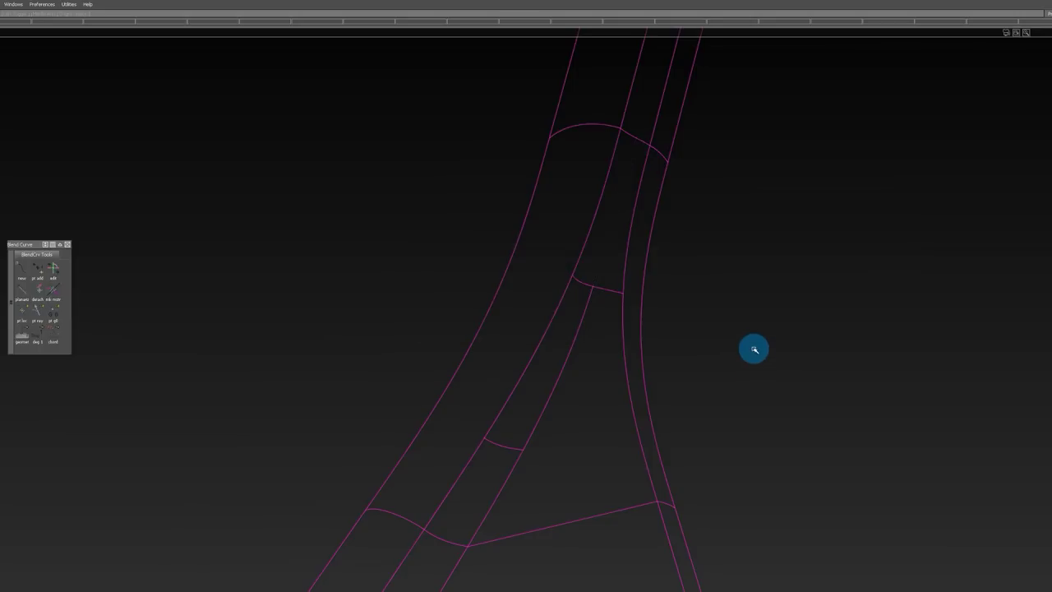
Step: Take the gap squares out of the shaded model and inspect the narrow-end square's hulls and highlights
mouse_move(743, 345)
left_mouse_down("ctrl+shift")
mouse_move(704, 301)
mouse_move(648, 355)
mouse_move(396, 450)
mouse_move(533, 227)
mouse_move(496, 263)
mouse_move(519, 172)
mouse_move(420, 353)
mouse_move(388, 359)
mouse_move(359, 416)
mouse_move(378, 307)
mouse_move(387, 518)
mouse_move(729, 215)
mouse_move(564, 279)
mouse_move(548, 253)
mouse_move(623, 227)
mouse_move(677, 225)
mouse_move(585, 332)
mouse_move(627, 249)
mouse_move(617, 216)
mouse_move(603, 238)
mouse_move(580, 241)
mouse_move(617, 254)
mouse_move(605, 242)
mouse_move(582, 244)
mouse_move(599, 268)
mouse_move(585, 342)
mouse_move(397, 530)
left_mouse_up("ctrl+shift")
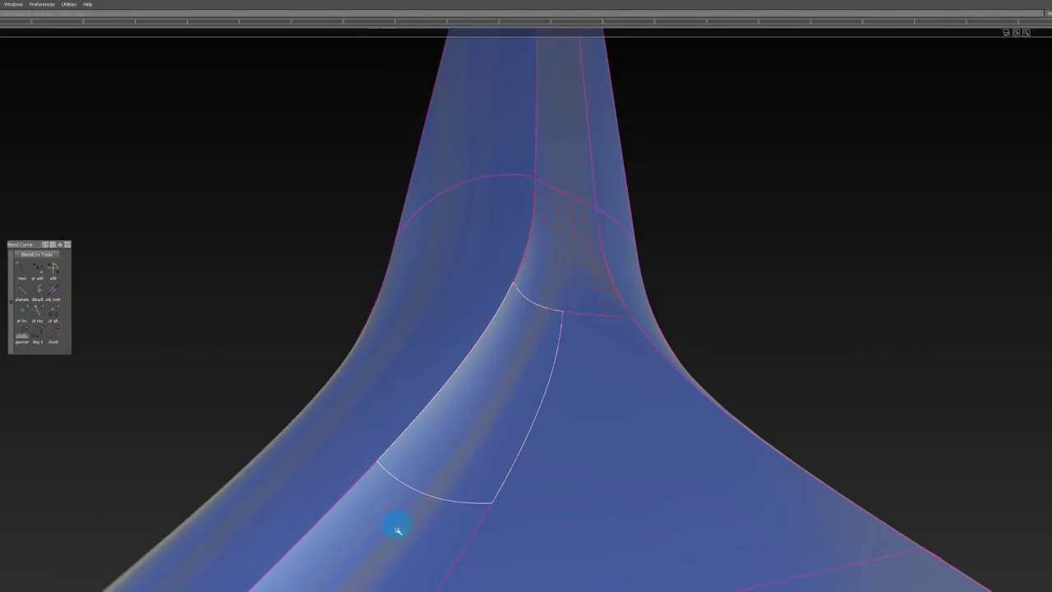
left_click_drag(583, 289, 515, 239, "alt+shift")
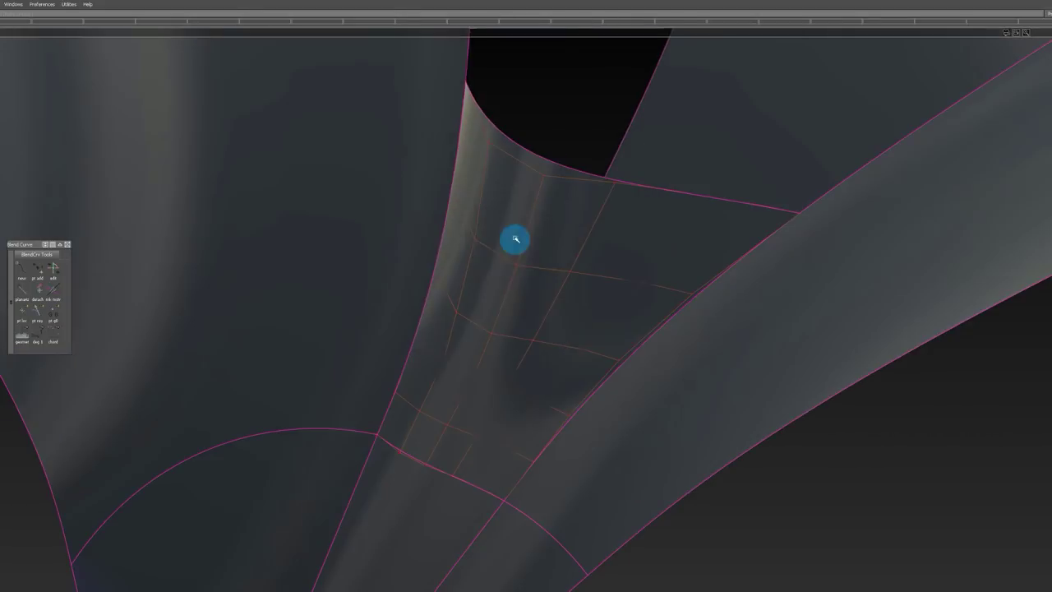
mouse_move(504, 335)
left_mouse_down("alt+shift")
mouse_move(623, 233)
mouse_move(624, 259)
mouse_move(533, 274)
mouse_move(537, 312)
mouse_move(632, 274)
left_mouse_up("alt+shift")
left_click_drag(632, 274, 632, 411, "ctrl+shift")
Step: Reshape the narrow-end square's open end edge and isolate the square to inspect its hull flow
left_click(593, 319)
left_click_drag(592, 319, 568, 345, "alt+shift")
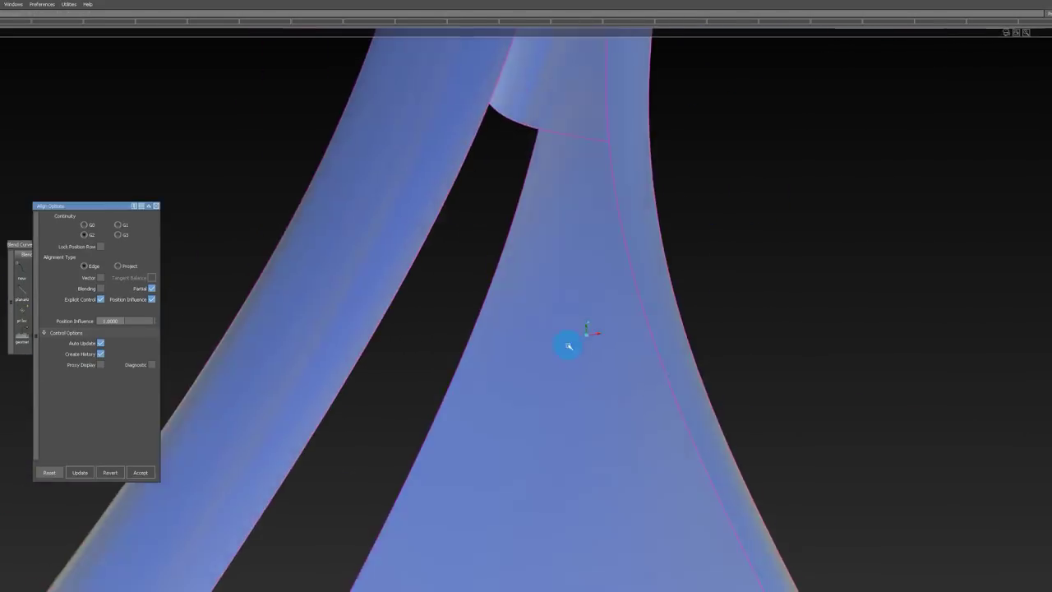
left_click(585, 432)
left_click_drag(584, 433, 527, 348, "alt+shift")
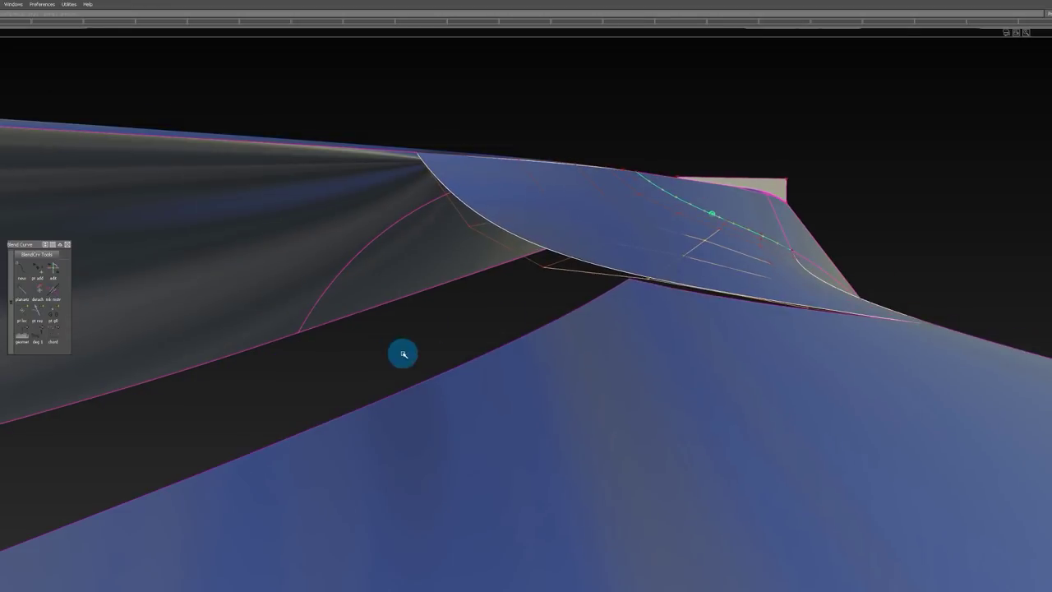
mouse_move(714, 290)
left_mouse_down("alt+shift")
mouse_move(777, 223)
mouse_move(714, 275)
mouse_move(730, 269)
mouse_move(727, 294)
left_mouse_up("alt+shift")
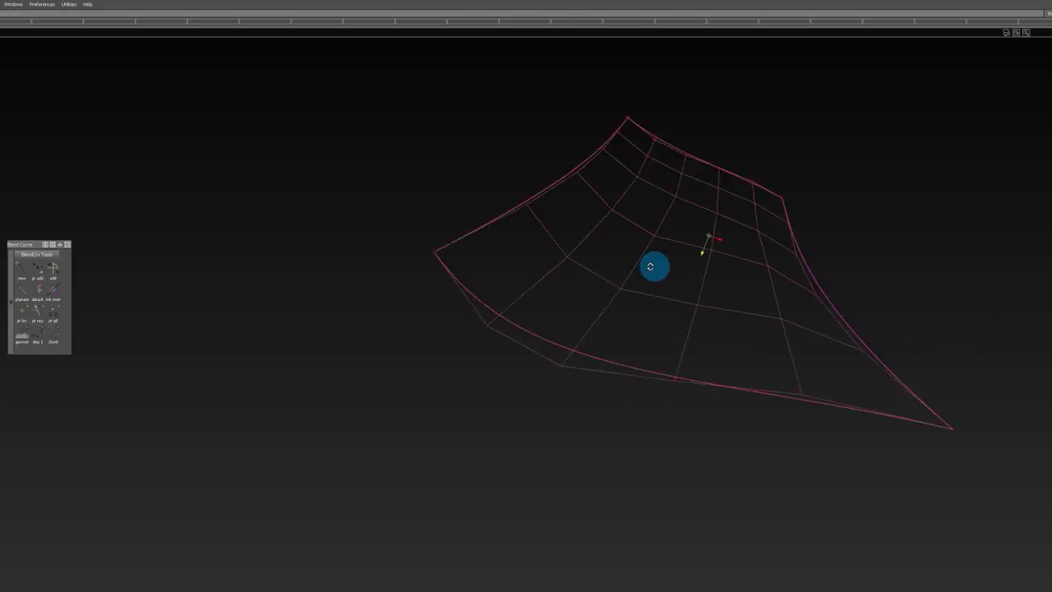
right_click_drag(770, 205, 683, 197, "alt+shift")
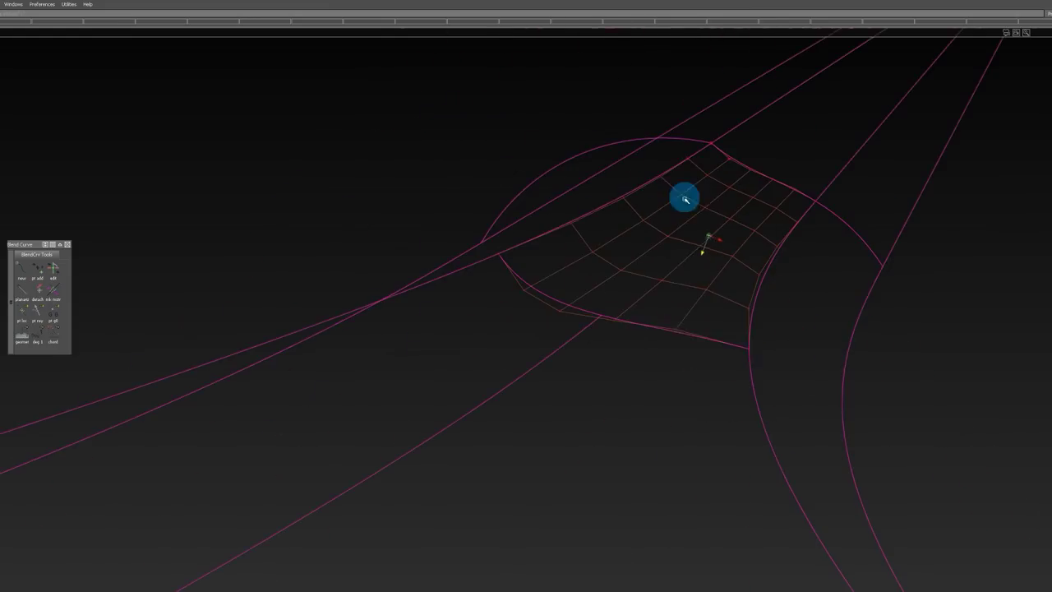
Step: Align the blade-side square to the narrow-end square with partial G2, U and V degree 5, and slide a control point along the shared edge
left_click_drag(684, 197, 746, 321, "alt+shift")
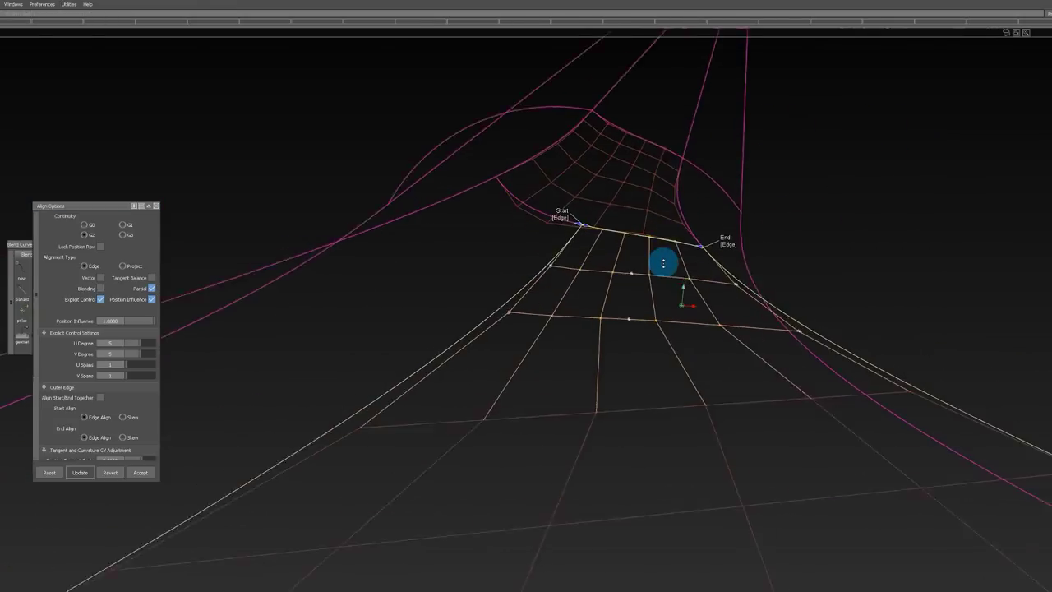
left_click_drag(664, 263, 645, 231, "alt+shift")
left_click(565, 232)
left_click_drag(645, 231, 643, 230, "ctrl+shift")
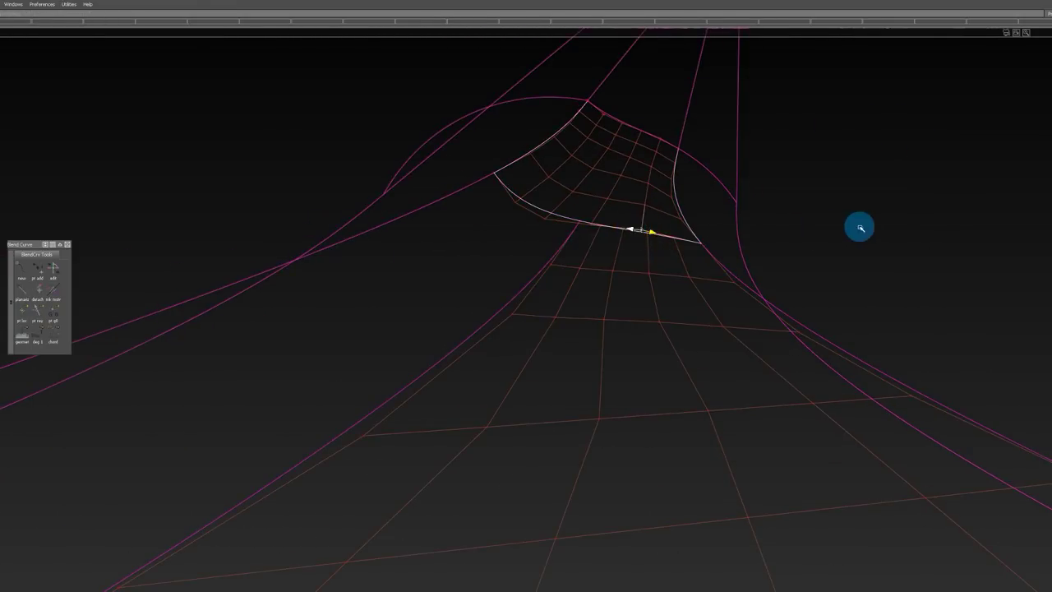
Step: Refine the narrow-end square's control points at the shared edge so its hull lines flow into the blade-side square
left_click_drag(920, 235, 836, 234, "alt+shift")
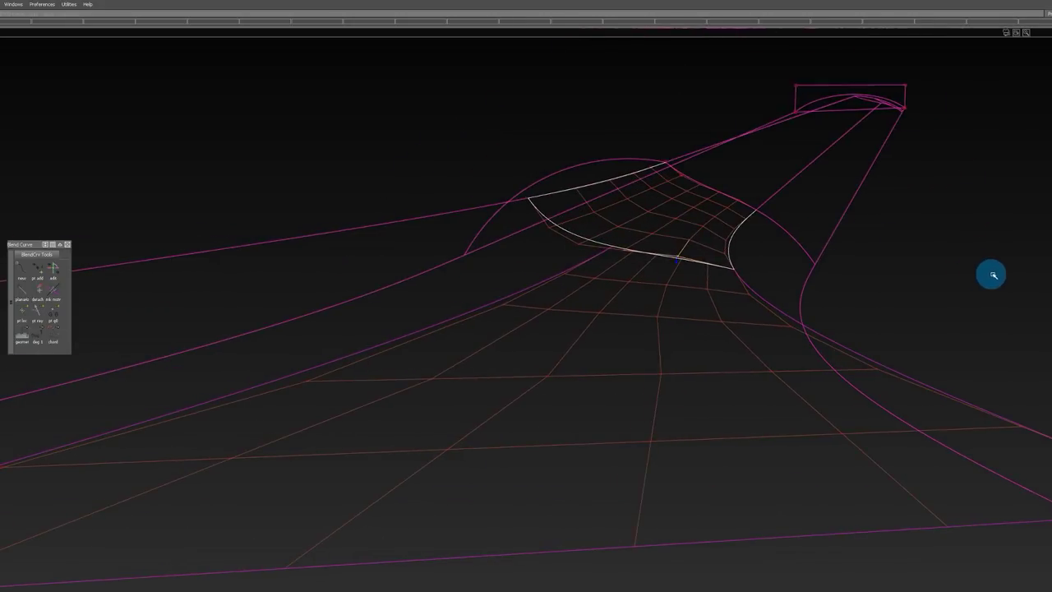
left_click_drag(992, 275, 1019, 243, "alt+shift")
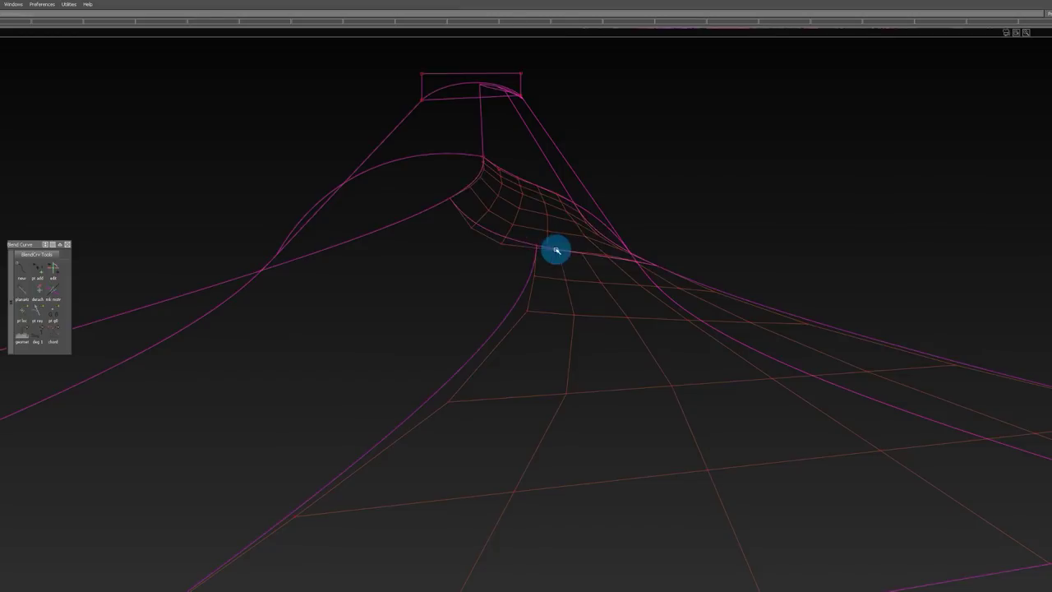
left_click_drag(557, 250, 556, 266, "alt+shift")
left_click(549, 228)
left_click_drag(736, 239, 733, 195, "alt+shift")
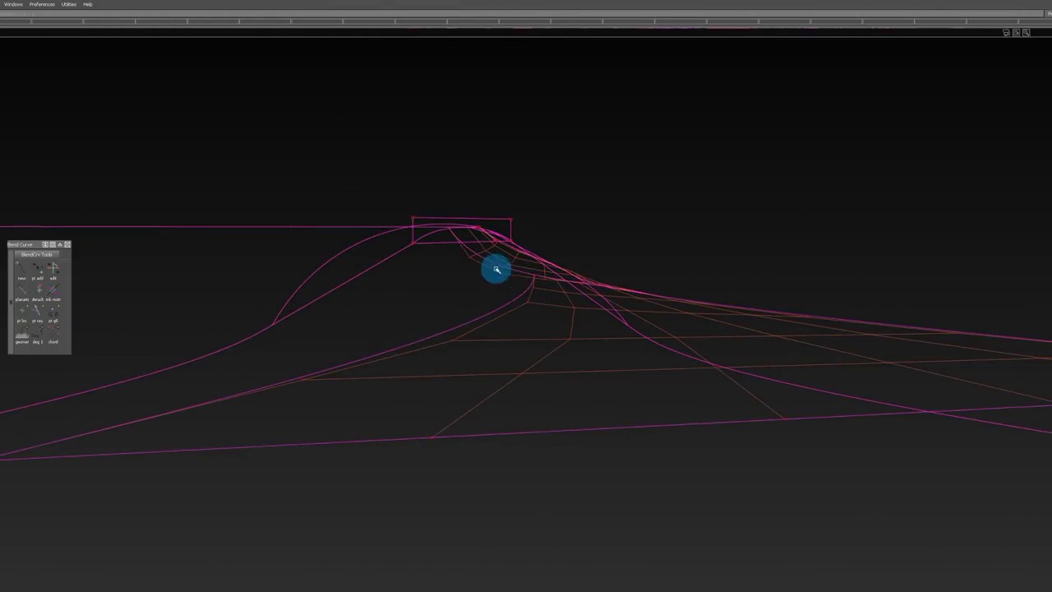
Step: Check the shaded highlights around the open gap and set the blade-side square's alignment to Start Align Skew with an angle of -4
mouse_move(832, 186)
left_mouse_down("alt+shift")
mouse_move(708, 189)
mouse_move(729, 210)
mouse_move(712, 235)
left_mouse_up("alt+shift")
key("5")
right_click_drag(712, 236, 630, 120, "alt+shift")
left_click_drag(769, 253, 523, 248, "alt+shift")
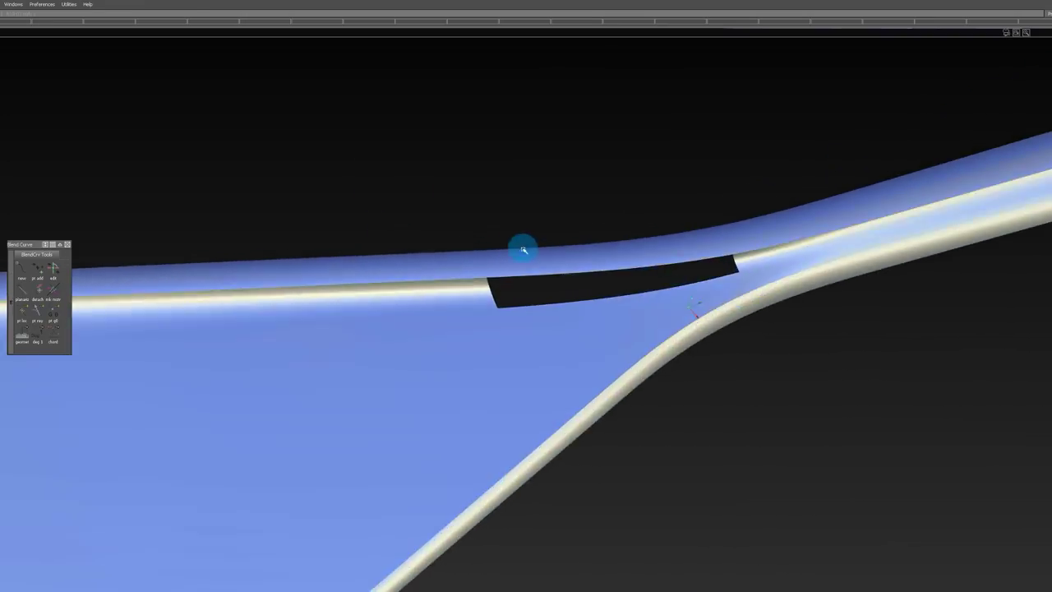
right_click_drag(524, 247, 778, 259, "alt+shift")
left_click(778, 259)
left_click_drag(786, 260, 741, 369, "alt+shift")
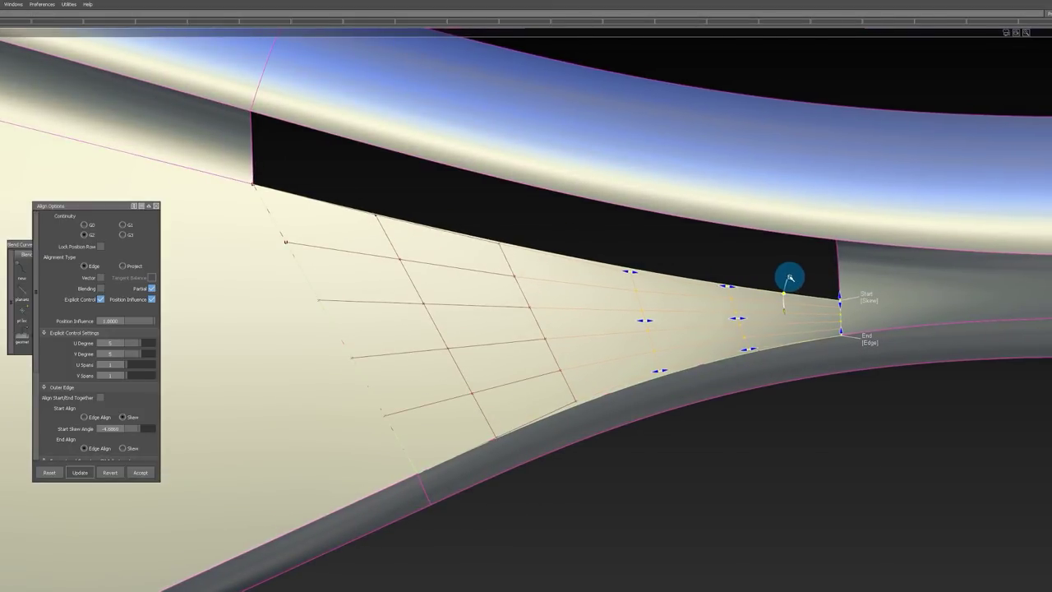
Step: Fine-tune the narrow-end square's control point beside the blade-side square's corner and check the shaded transition from both sides
left_click_drag(790, 277, 665, 249, "alt+shift")
left_click_drag(658, 291, 689, 300, "ctrl+shift")
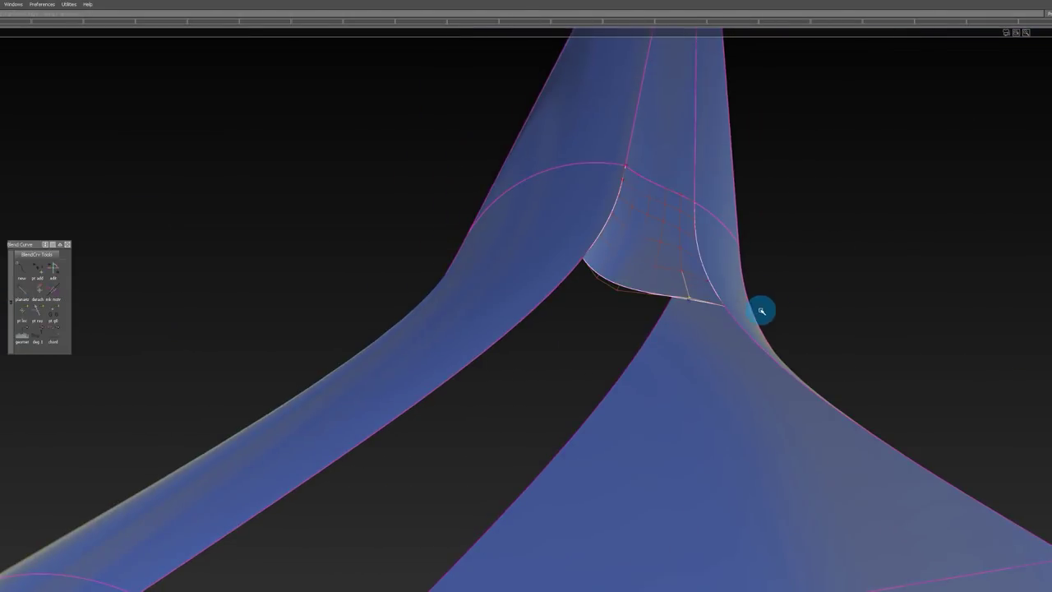
left_click_drag(728, 364, 661, 294, "alt")
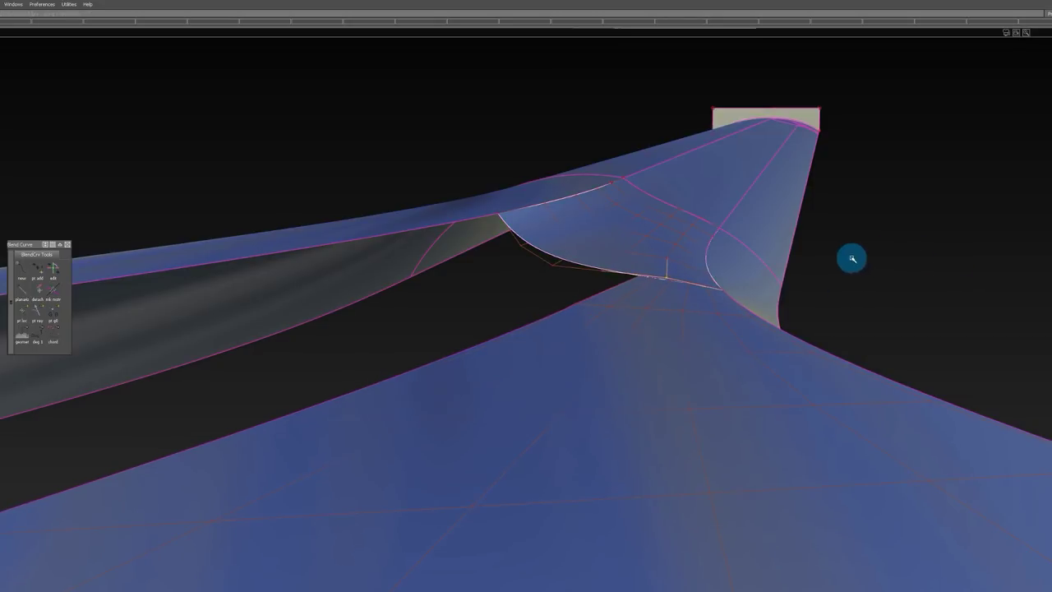
mouse_move(852, 259)
left_mouse_down("alt")
mouse_move(751, 270)
mouse_move(862, 268)
left_mouse_up("alt")
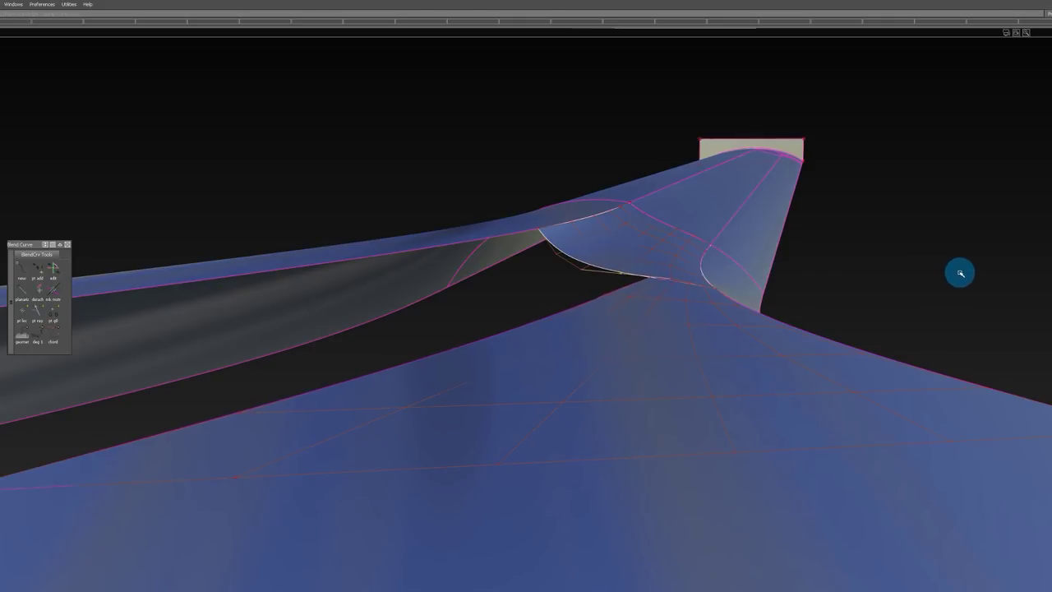
left_click_drag(960, 273, 516, 277, "alt")
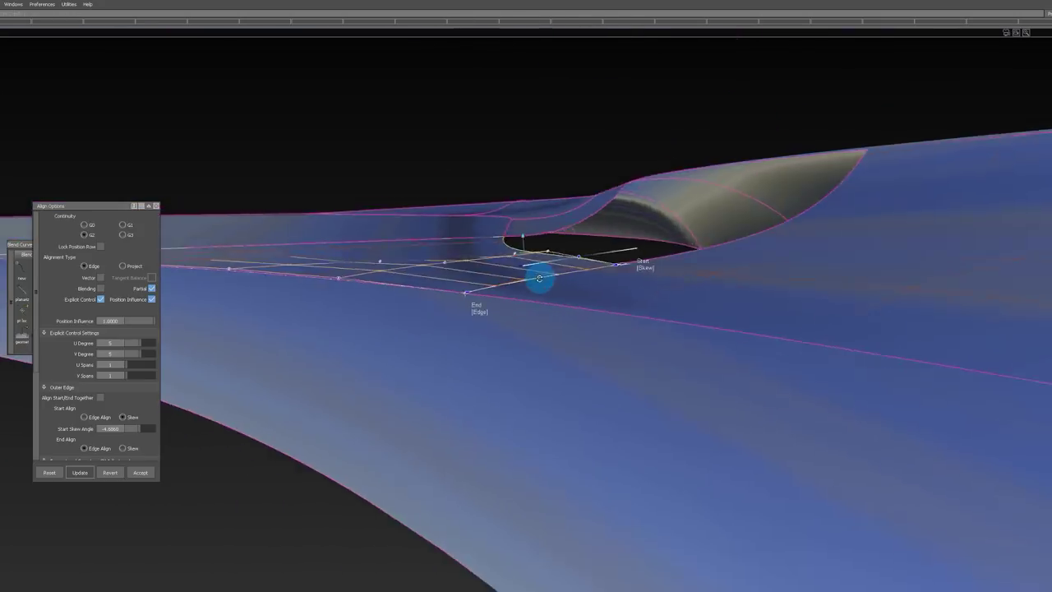
left_click_drag(540, 277, 973, 320, "alt")
right_click_drag(972, 319, 718, 239, "alt+shift")
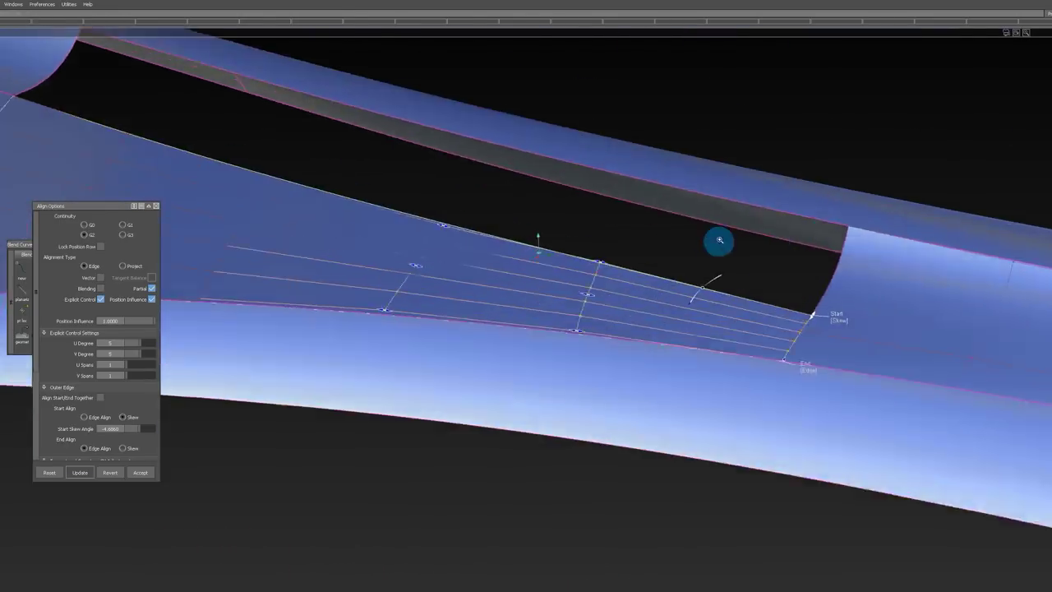
left_click_drag(718, 239, 566, 367, "alt+shift")
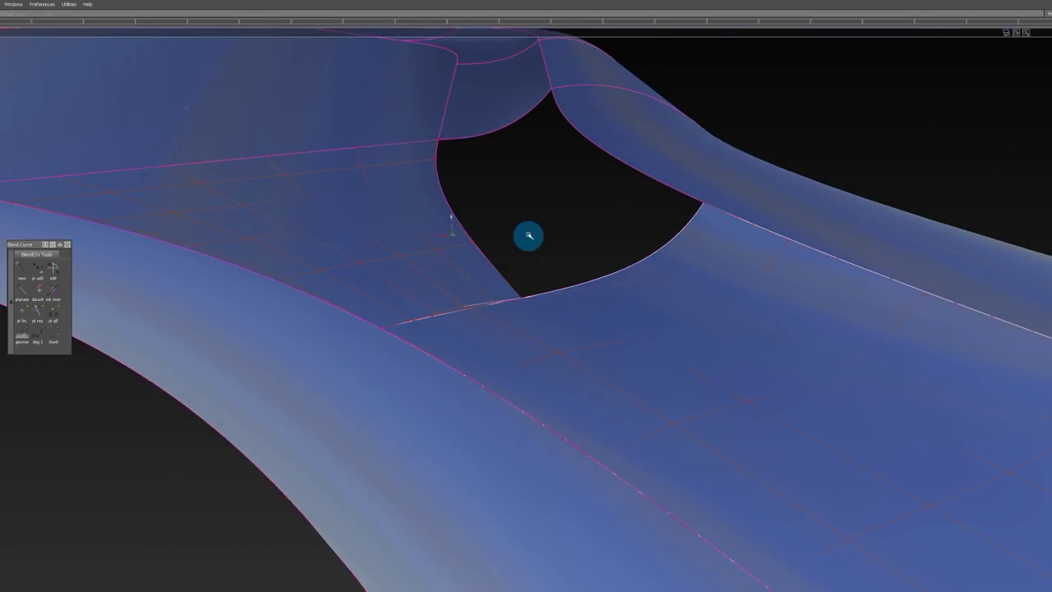
Step: Build a square surface from the four edges around the open gap between the flange side and the blade-side square
left_click_drag(529, 236, 557, 203, "alt+shift")
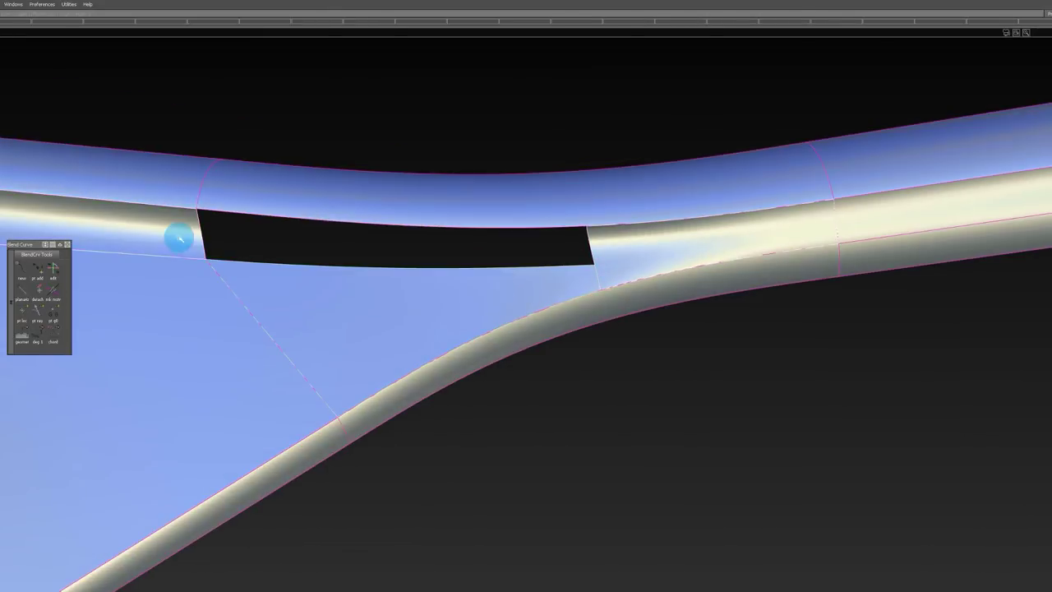
right_click_drag(179, 238, 249, 323, "ctrl+shift")
left_click_drag(249, 322, 263, 263, "ctrl+shift")
right_click_drag(263, 263, 268, 357, "ctrl+shift")
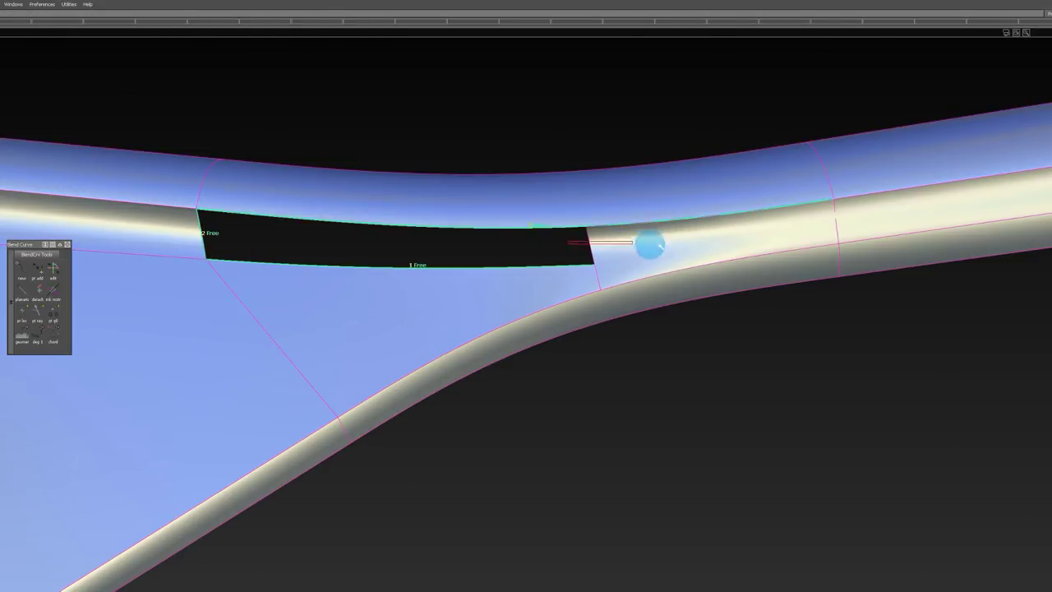
left_click_drag(649, 244, 547, 307, "alt")
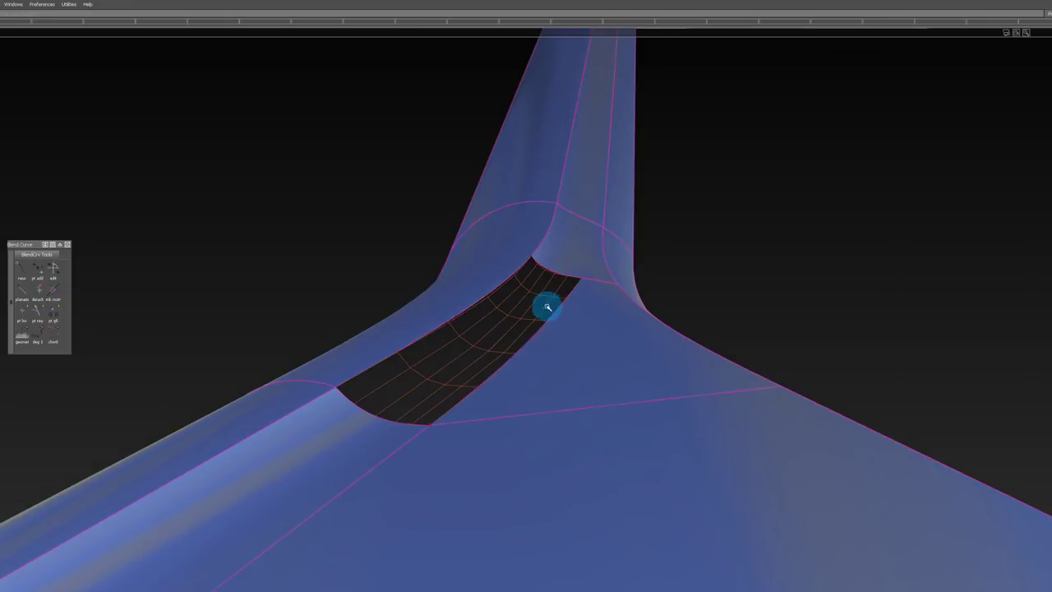
left_click(547, 308)
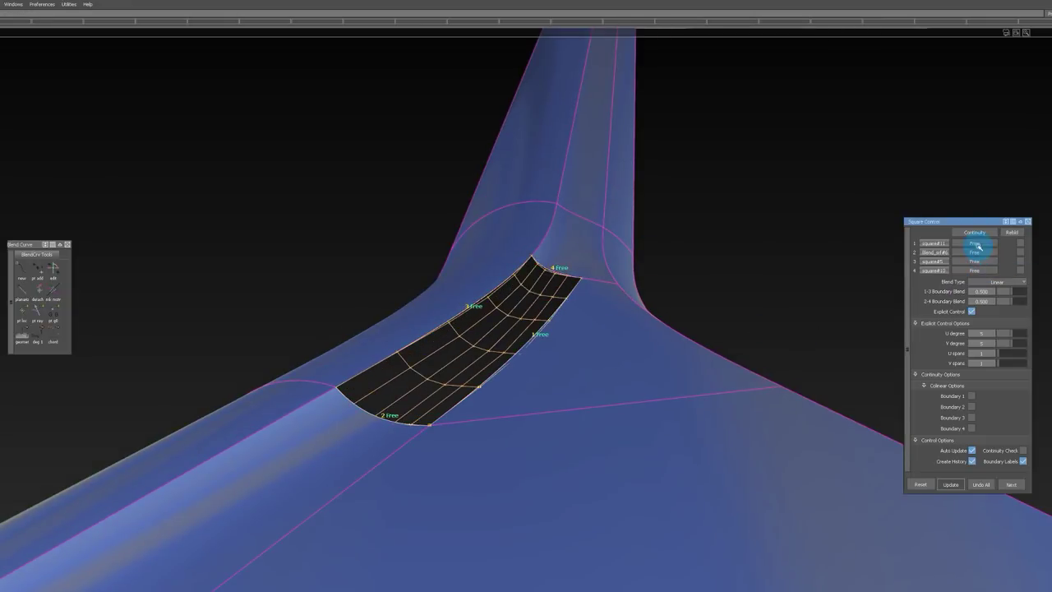
Step: Set the gap square's boundaries 1, 2 and 4 to G2 Curvature, keep boundary 3 Free, and make boundaries 2 and 4 collinear
left_click_drag(510, 337, 534, 358, "alt+shift")
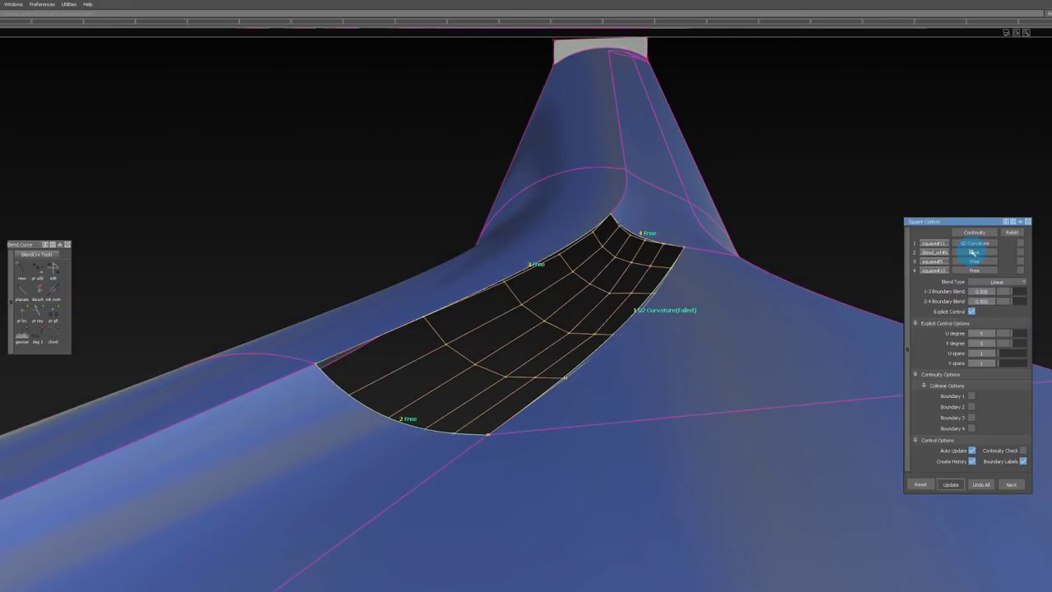
left_click(984, 310)
left_click_drag(636, 250, 559, 364, "alt+shift")
left_click(665, 268)
left_click_drag(559, 364, 599, 325, "alt+shift")
left_click(603, 314)
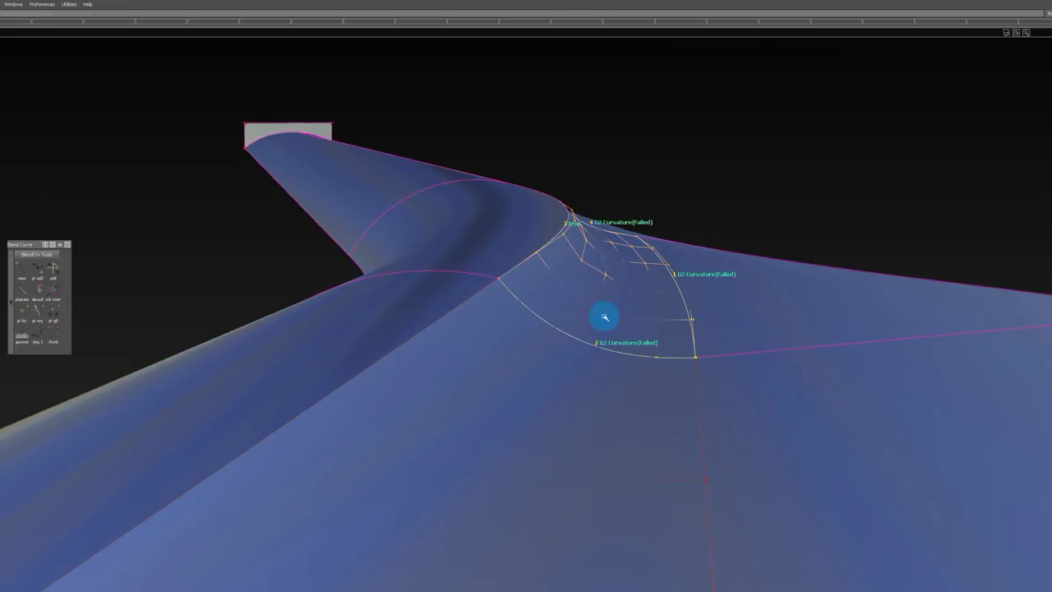
left_click_drag(697, 220, 623, 253, "alt+shift")
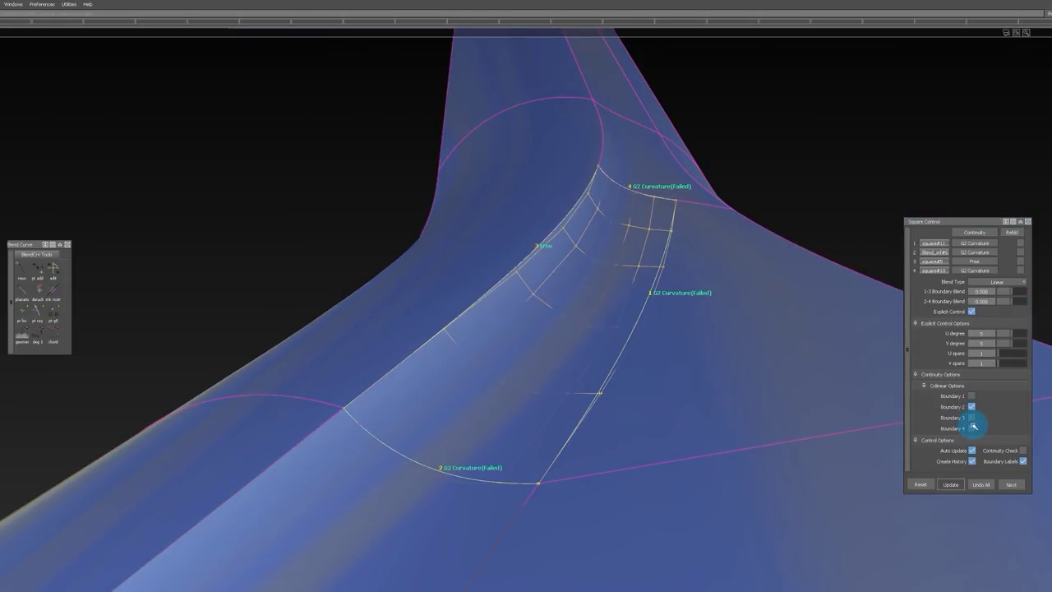
Step: Adjust the narrow-end square's control points beside the edge it shares with the new gap square
left_click_drag(618, 82, 673, 214, "alt")
left_click_drag(739, 226, 707, 231, "alt+shift")
left_click_drag(707, 230, 707, 289, "ctrl+shift")
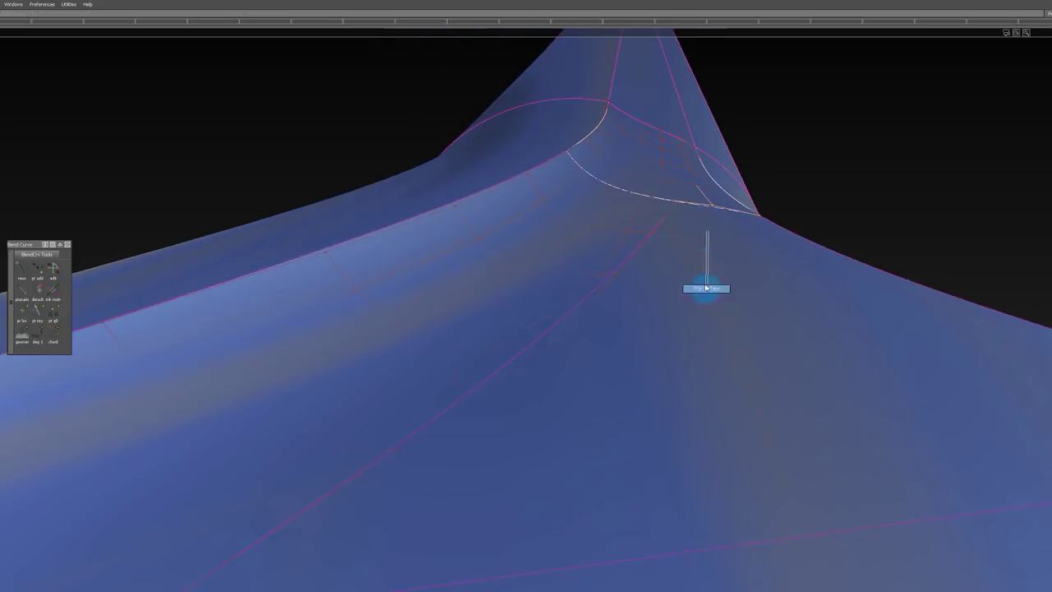
left_click(728, 230)
mouse_move(728, 230)
left_mouse_down("alt+shift")
mouse_move(693, 195)
mouse_move(743, 216)
left_mouse_up("alt+shift")
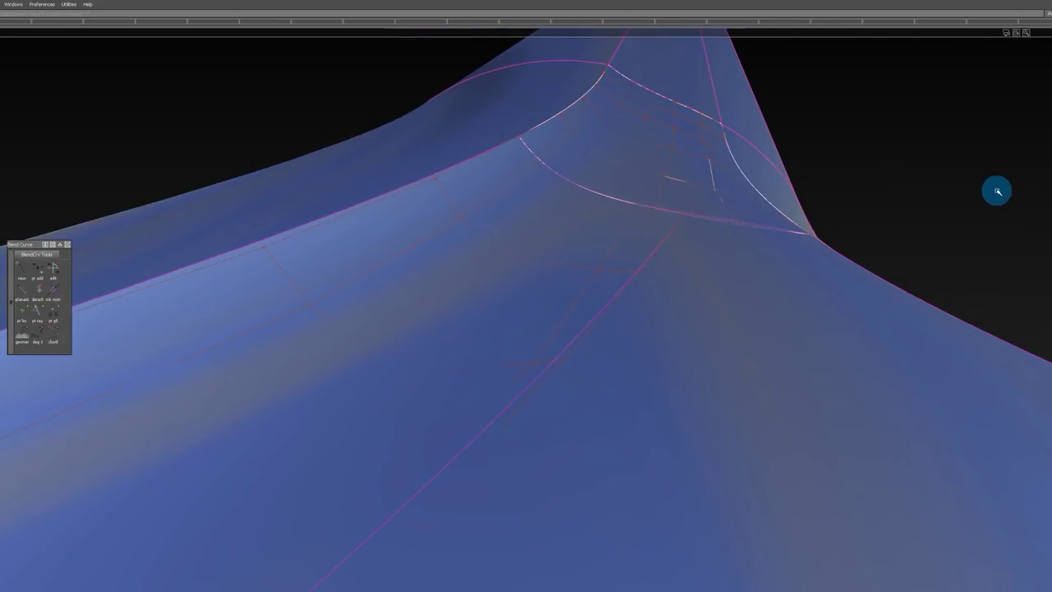
Step: Examine the shaded highlights across the filled gap and narrow-end square from several angles
left_click_drag(978, 163, 736, 189, "alt+shift")
right_click_drag(736, 189, 640, 210, "alt+shift")
left_click_drag(641, 210, 624, 158, "alt")
left_click(618, 195)
mouse_move(625, 158)
right_mouse_down("alt+shift")
mouse_move(650, 169)
mouse_move(627, 156)
right_mouse_up("alt+shift")
left_click_drag(627, 155, 618, 274, "alt+shift")
right_click_drag(618, 274, 803, 252, "alt+shift")
left_click_drag(803, 252, 664, 204, "alt+shift")
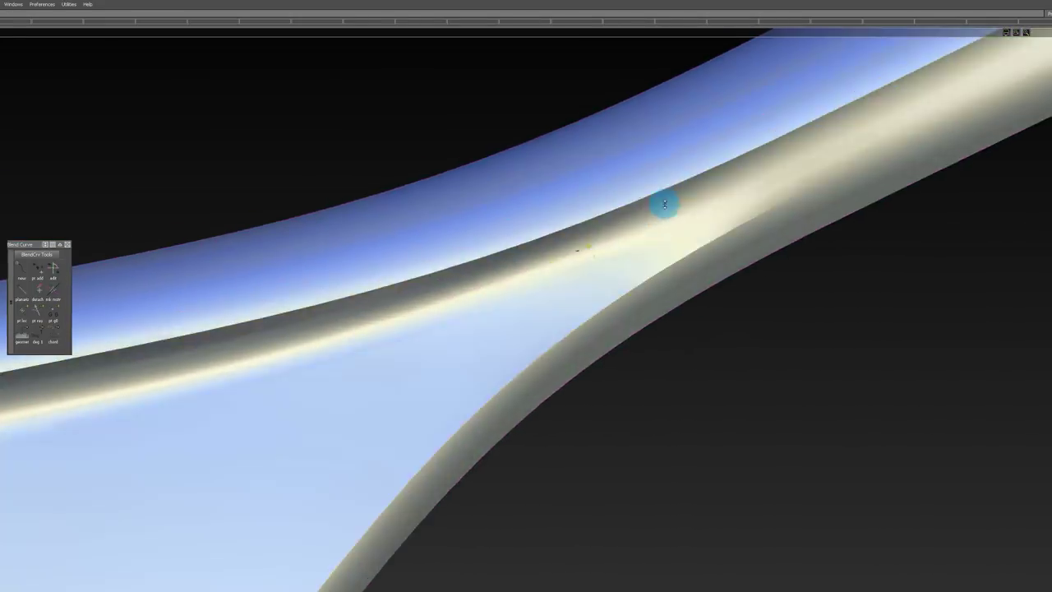
right_click_drag(664, 205, 573, 180, "alt+shift")
left_click_drag(574, 180, 519, 272, "alt+shift")
right_click_drag(519, 272, 583, 262, "alt+shift")
Step: Set the gap square to 3 U spans and turn off its collinear options for boundaries 2 and 4
left_click(584, 261)
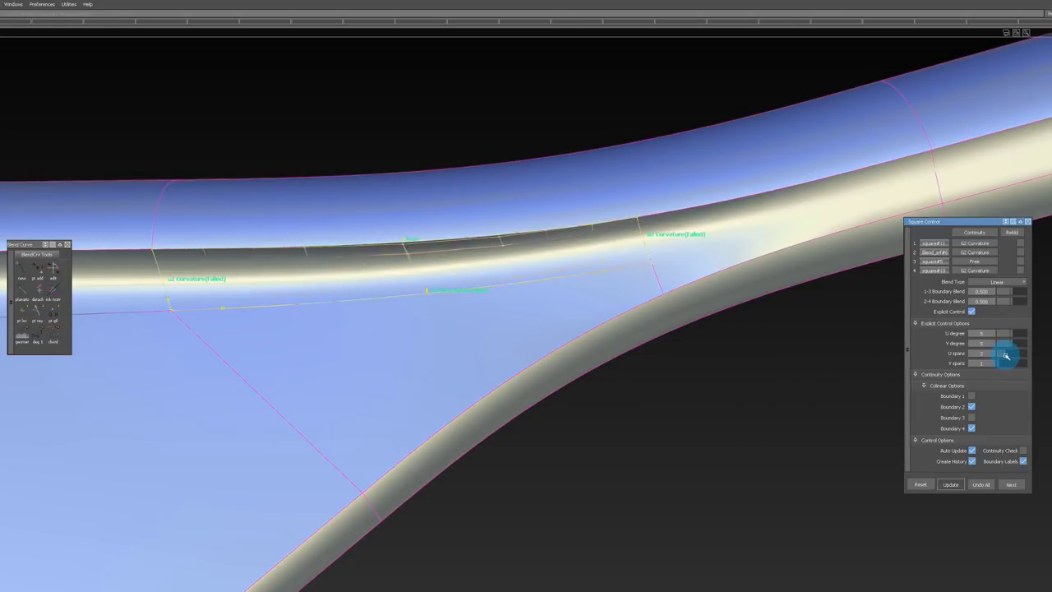
left_click_drag(723, 218, 538, 355, "alt+shift")
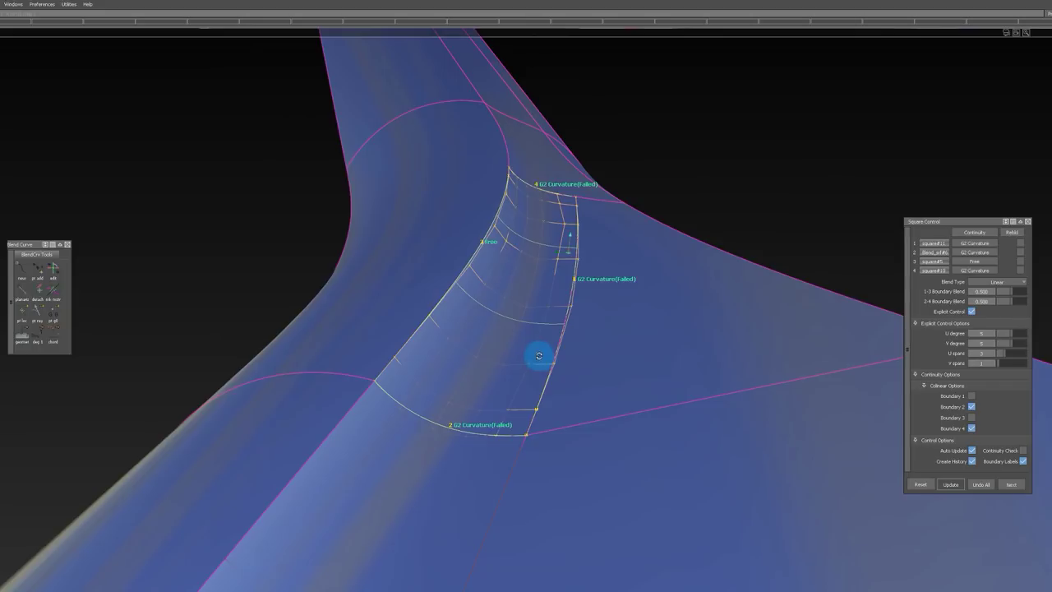
left_click_drag(970, 406, 972, 406, "alt+shift")
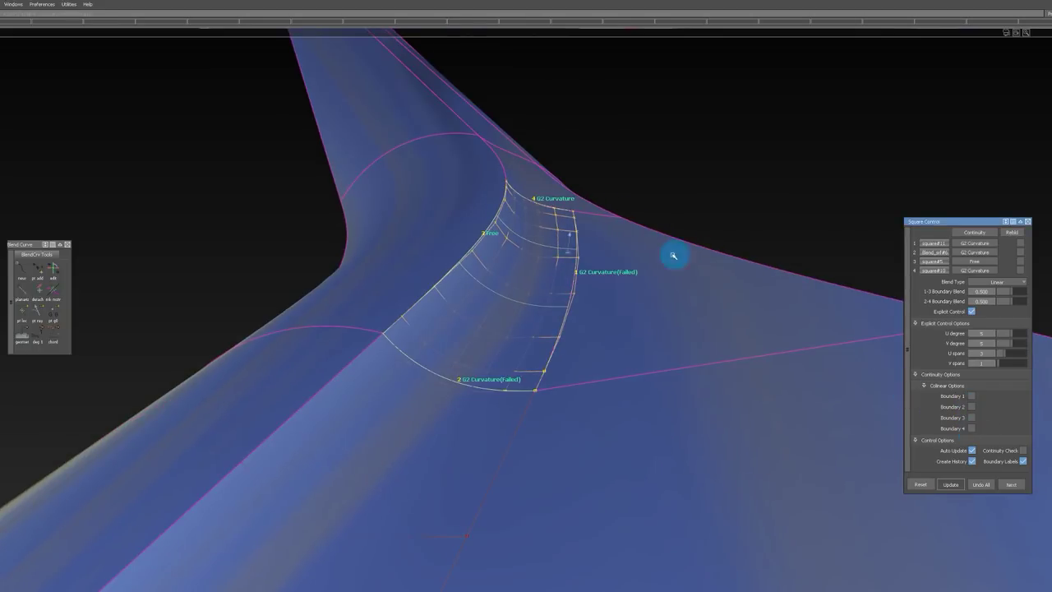
left_click_drag(674, 256, 623, 357, "alt+shift")
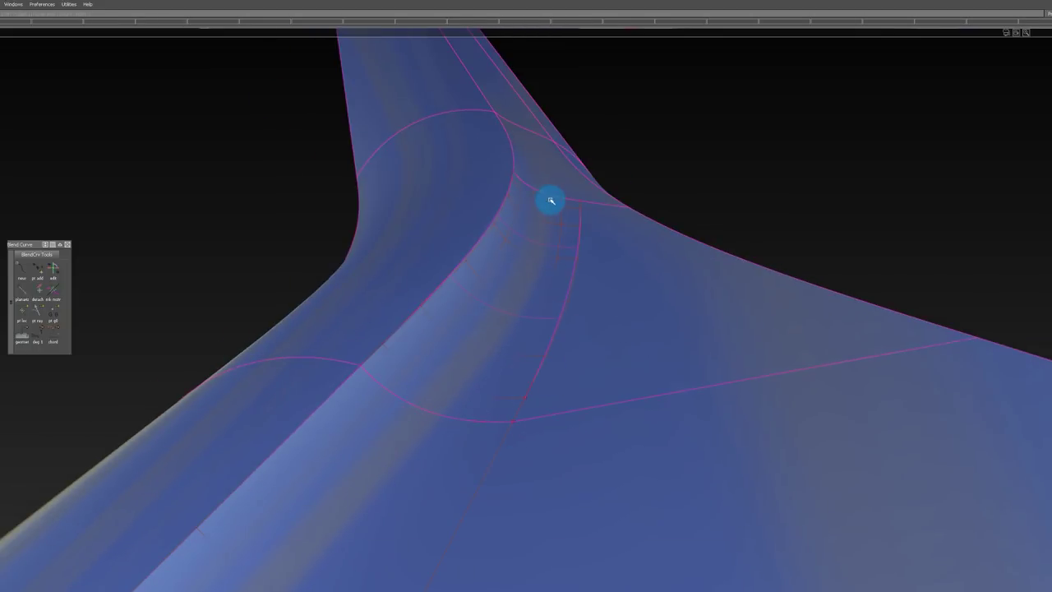
Step: Detach the gap square at its span line and align the handle-side piece to the blade-side square with partial G2 and Start Align Skew
left_click(548, 324)
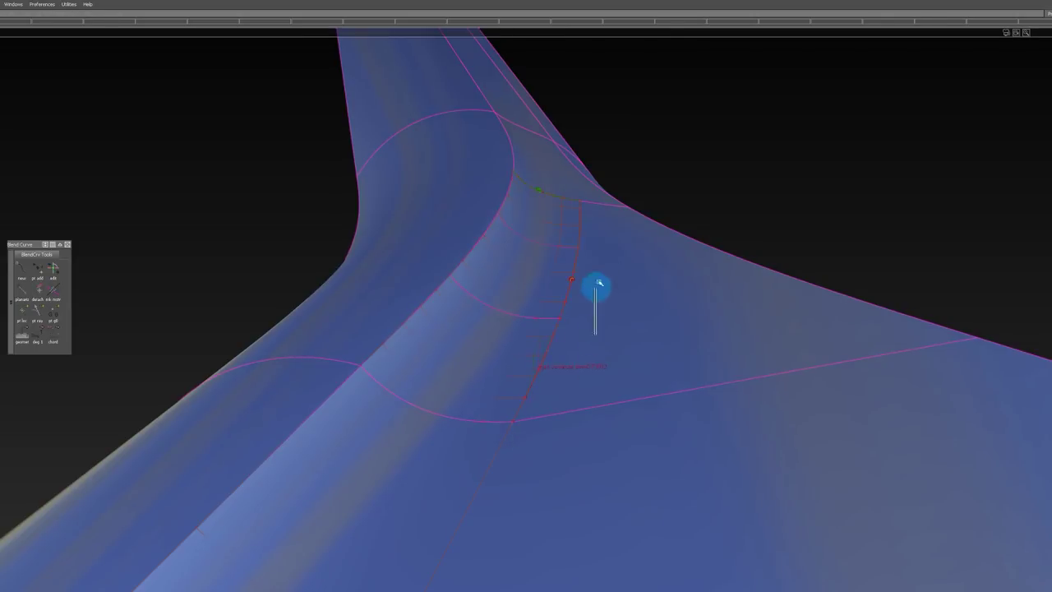
right_click_drag(571, 216, 522, 240, "alt+shift")
left_click_drag(522, 240, 582, 243, "alt+shift")
left_click(597, 250)
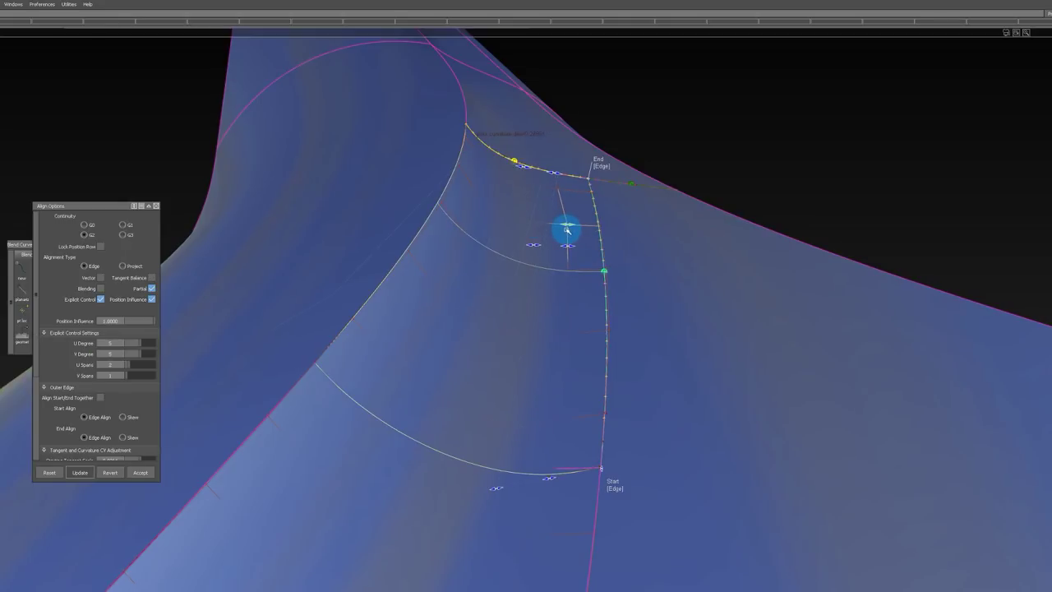
mouse_move(566, 229)
left_mouse_down("alt+shift")
mouse_move(510, 235)
mouse_move(657, 178)
mouse_move(592, 213)
mouse_move(551, 356)
mouse_move(556, 439)
mouse_move(573, 110)
mouse_move(578, 215)
left_mouse_up("alt+shift")
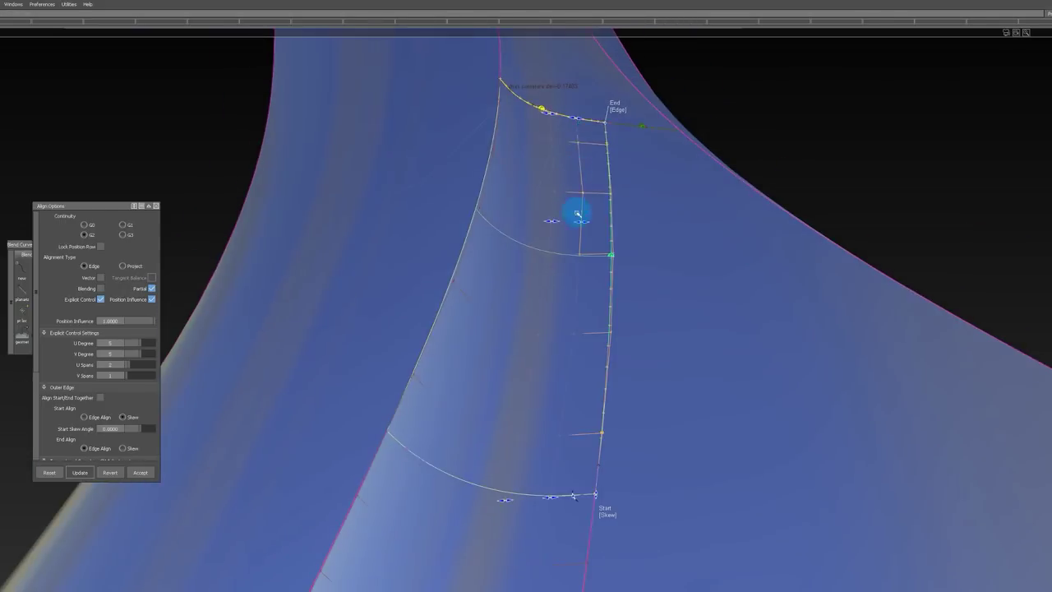
key("ctrl+h")
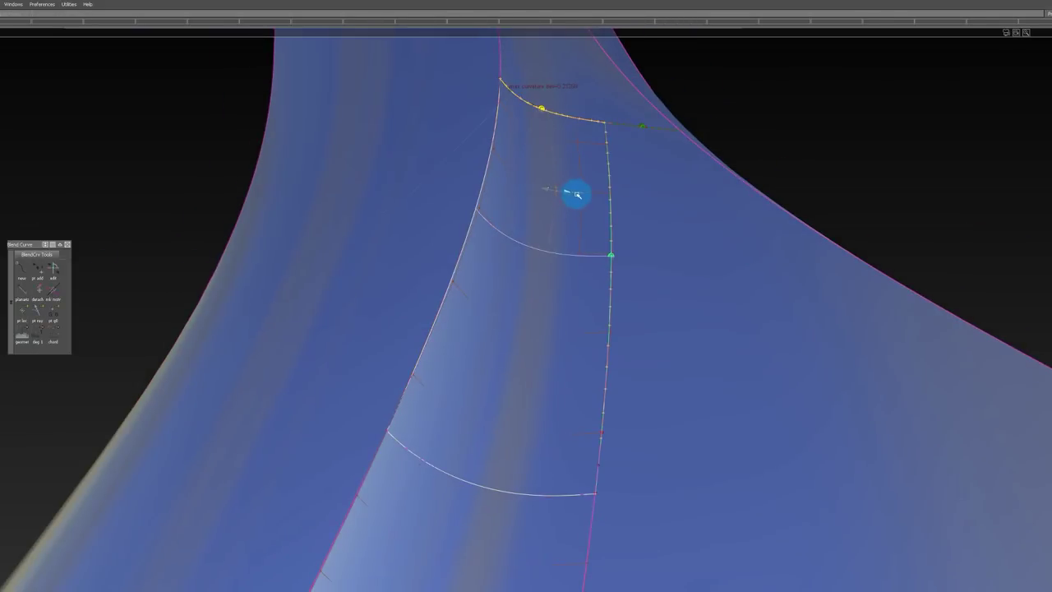
Step: Align the remaining gap piece to the blade-side square with partial G2, U and V degree 5 and single spans
left_click_drag(559, 190, 497, 244, "alt")
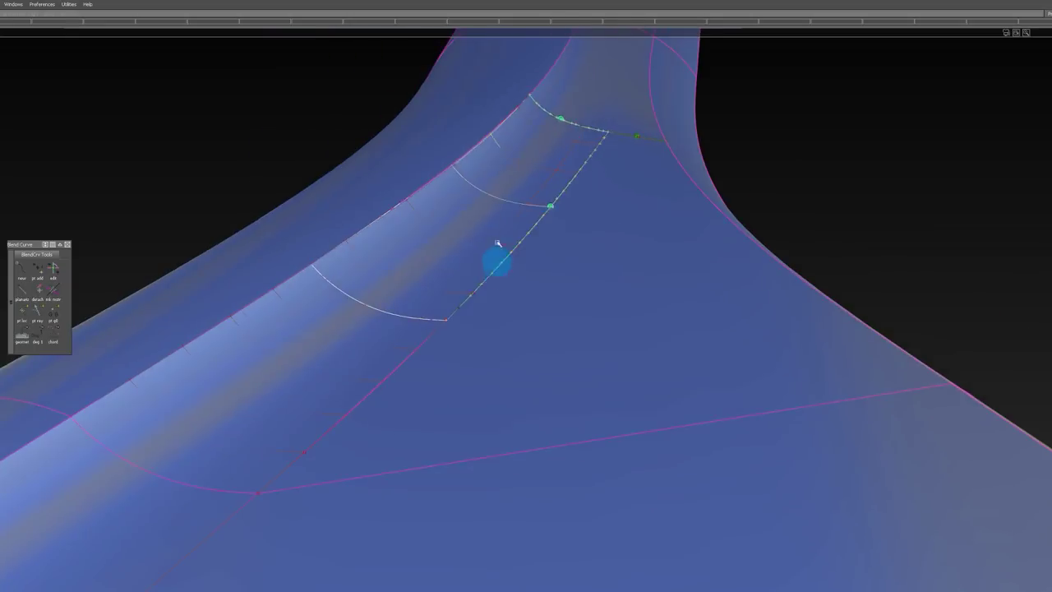
left_click_drag(504, 209, 460, 305, "alt")
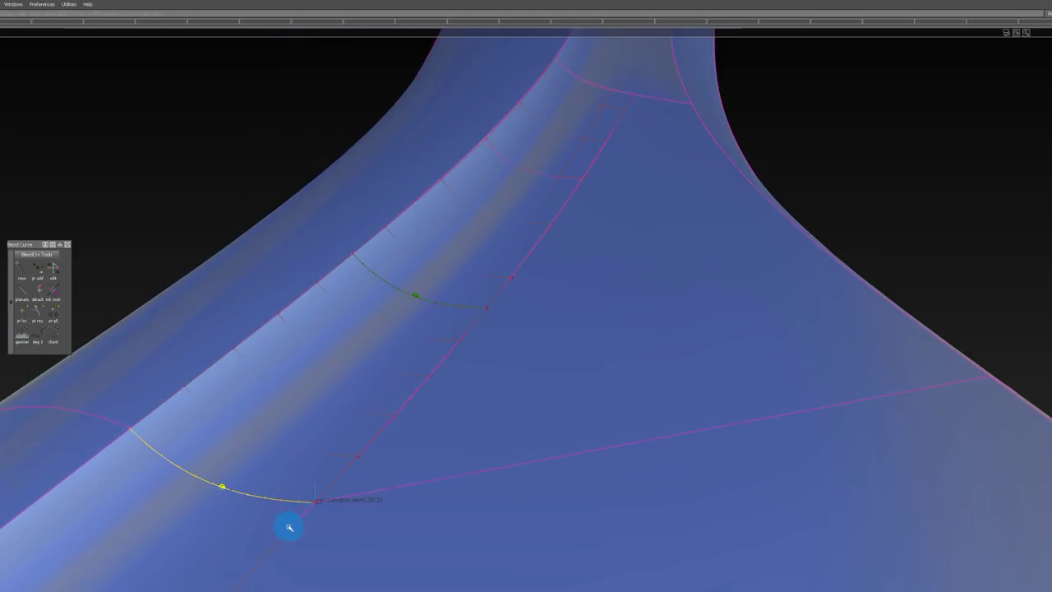
left_click(413, 485)
middle_click_drag(414, 485, 559, 399, "alt+shift")
left_click(554, 319)
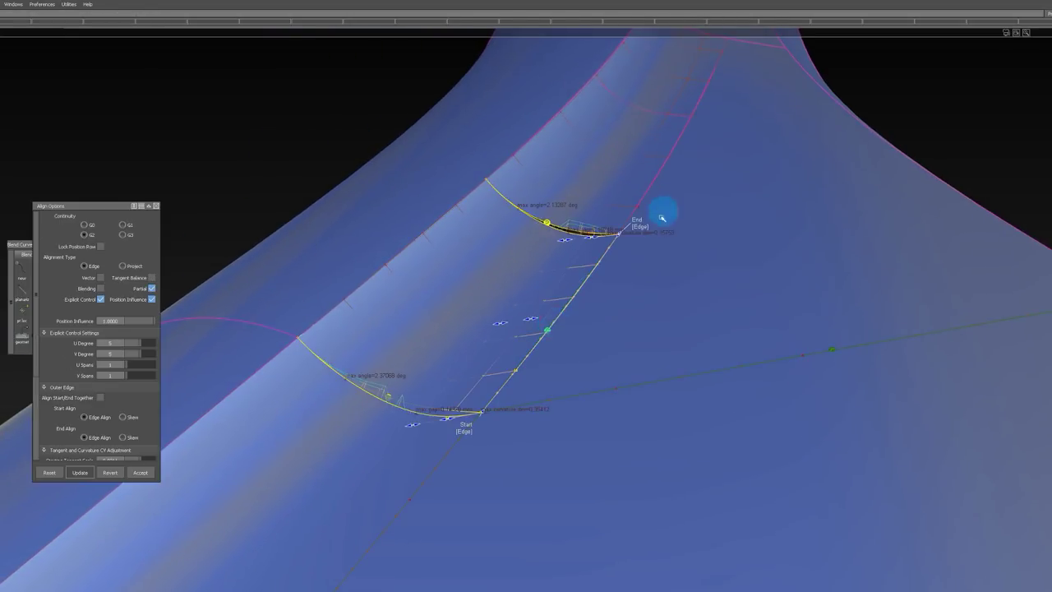
left_click_drag(479, 333, 580, 228, "alt")
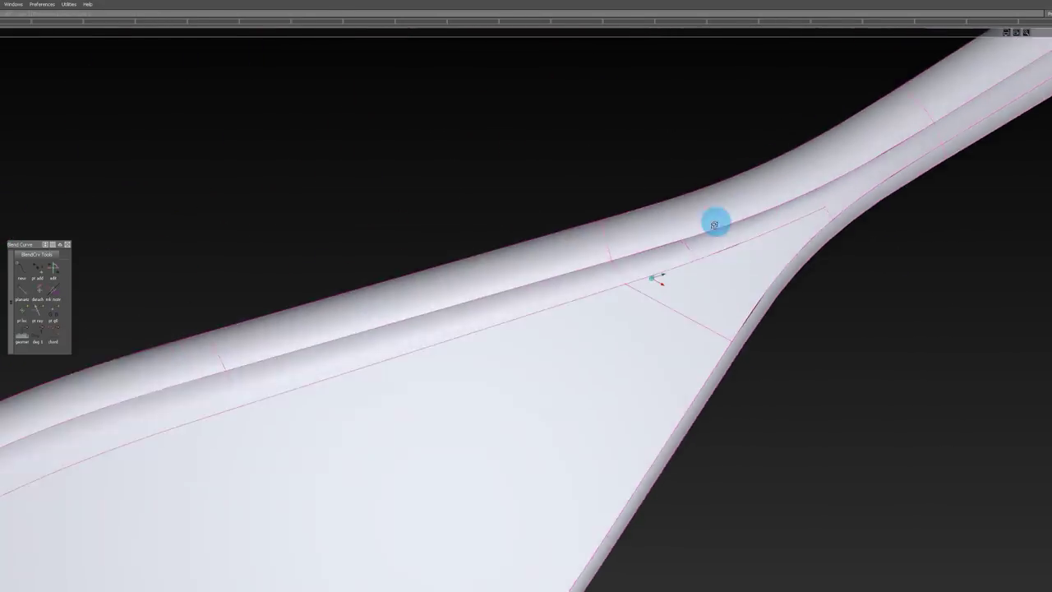
Step: Inspect the shaded highlights along the blade, the neck transition and the full handle
mouse_move(710, 222)
left_mouse_down("alt")
mouse_move(704, 263)
mouse_move(592, 197)
mouse_move(387, 141)
mouse_move(461, 246)
left_mouse_up("alt")
mouse_move(847, 298)
right_mouse_down("alt+shift")
mouse_move(747, 305)
mouse_move(350, 280)
right_mouse_up("alt+shift")
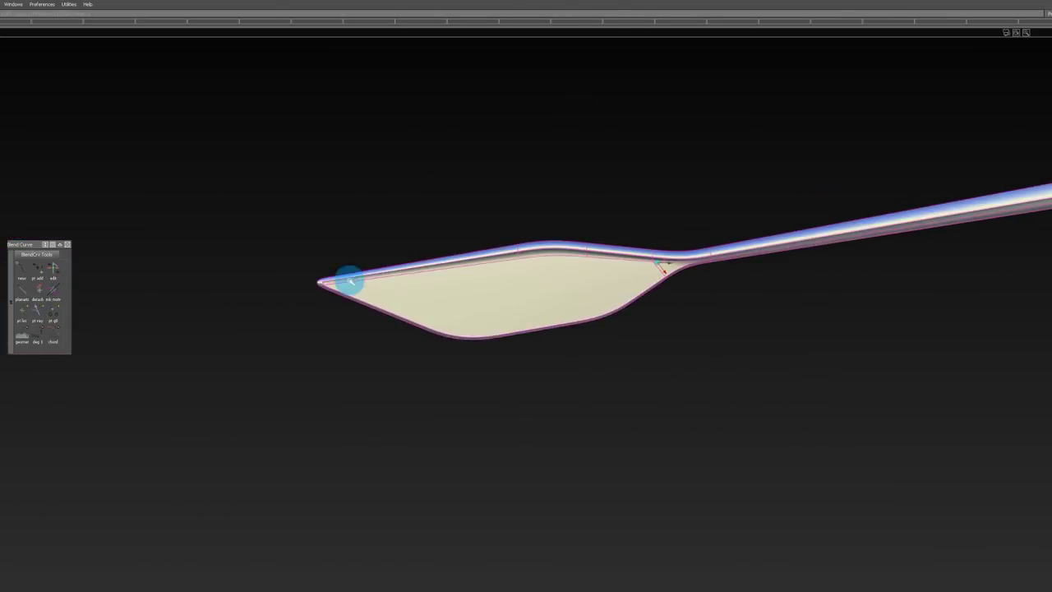
right_click_drag(840, 259, 610, 263, "alt+shift")
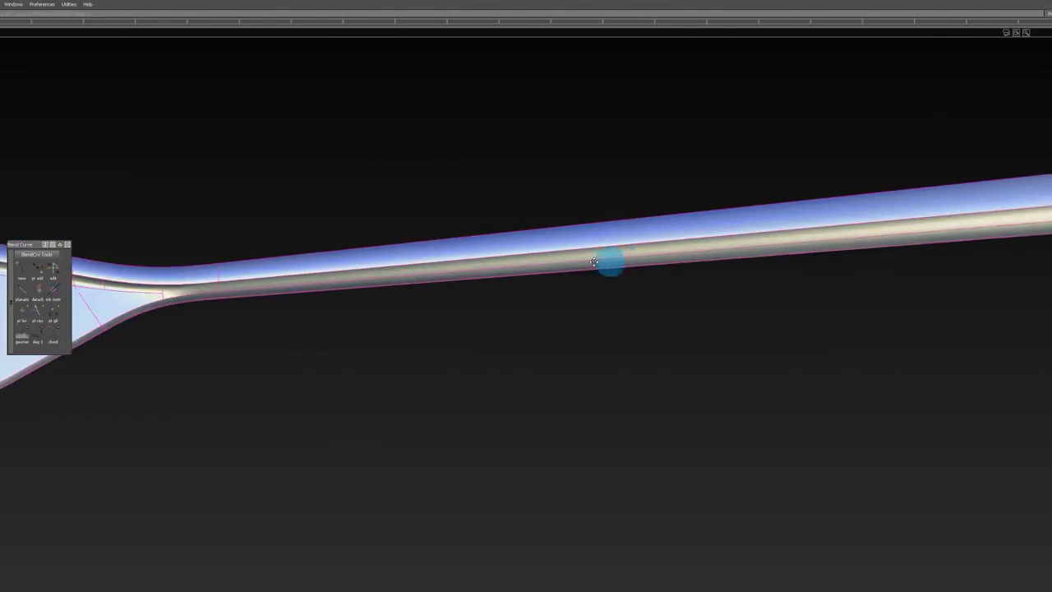
middle_click_drag(329, 265, 987, 263, "alt+shift")
left_click_drag(188, 271, 442, 324, "alt")
right_click_drag(443, 324, 758, 305, "alt+shift")
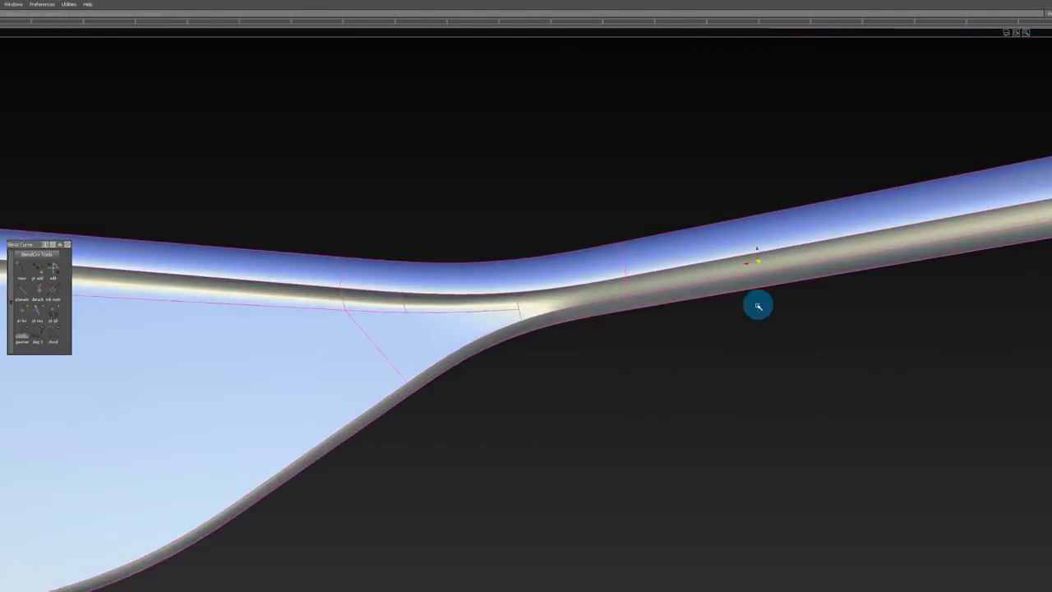
middle_click_drag(758, 305, 662, 319, "alt+shift")
right_click_drag(662, 320, 736, 226, "alt+shift")
mouse_move(736, 226)
left_mouse_down("alt+shift")
mouse_move(761, 303)
mouse_move(768, 265)
left_mouse_up("alt+shift")
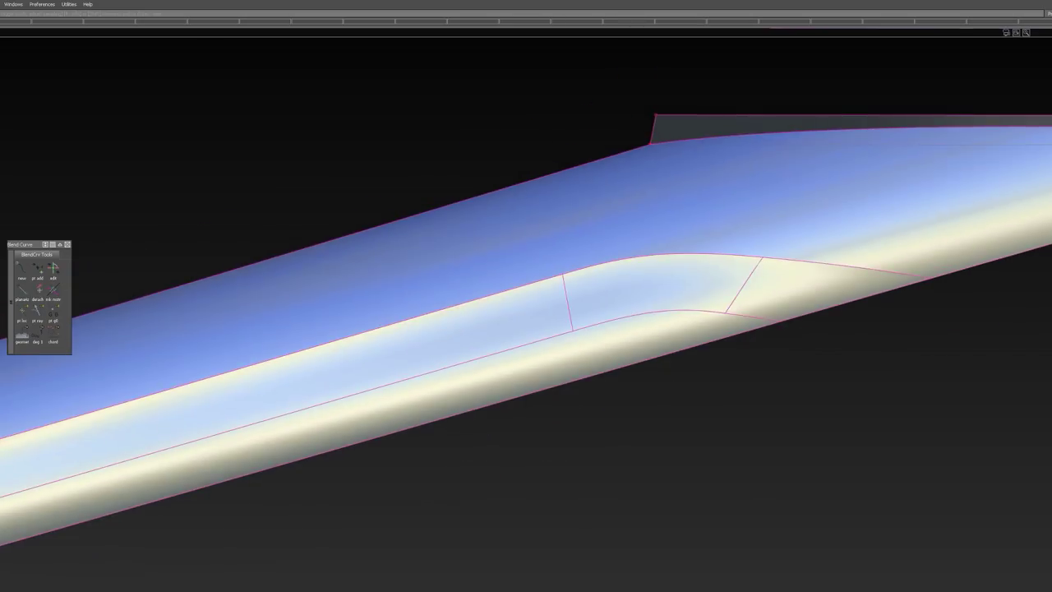
left_click_drag(542, 143, 807, 184, "alt+shift")
right_click_drag(808, 183, 754, 274, "alt+shift")
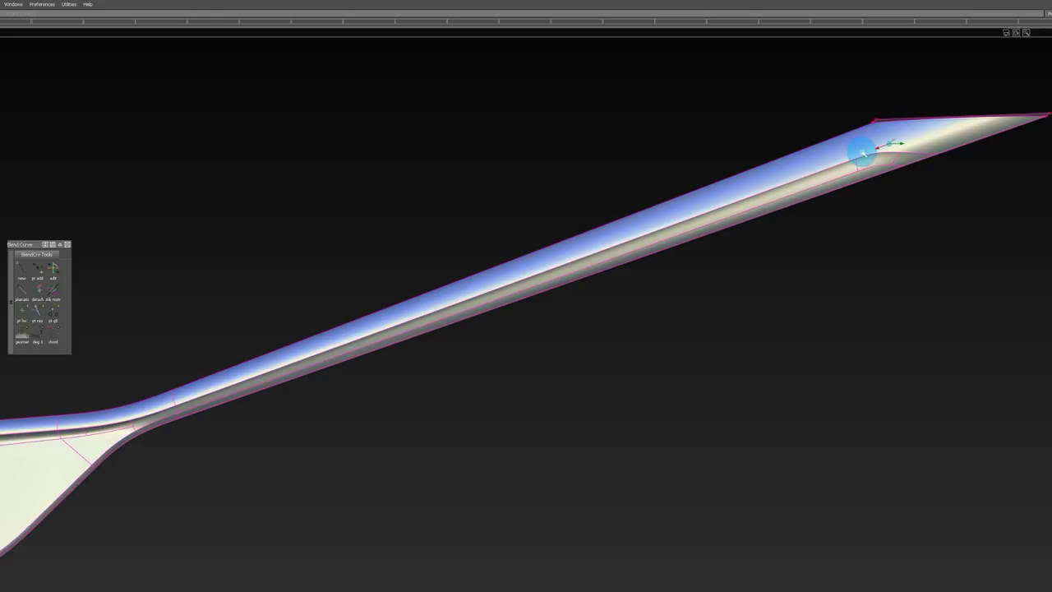
mouse_move(882, 118)
left_mouse_down("alt")
mouse_move(883, 194)
mouse_move(883, 96)
mouse_move(882, 202)
mouse_move(881, 127)
left_mouse_up("alt")
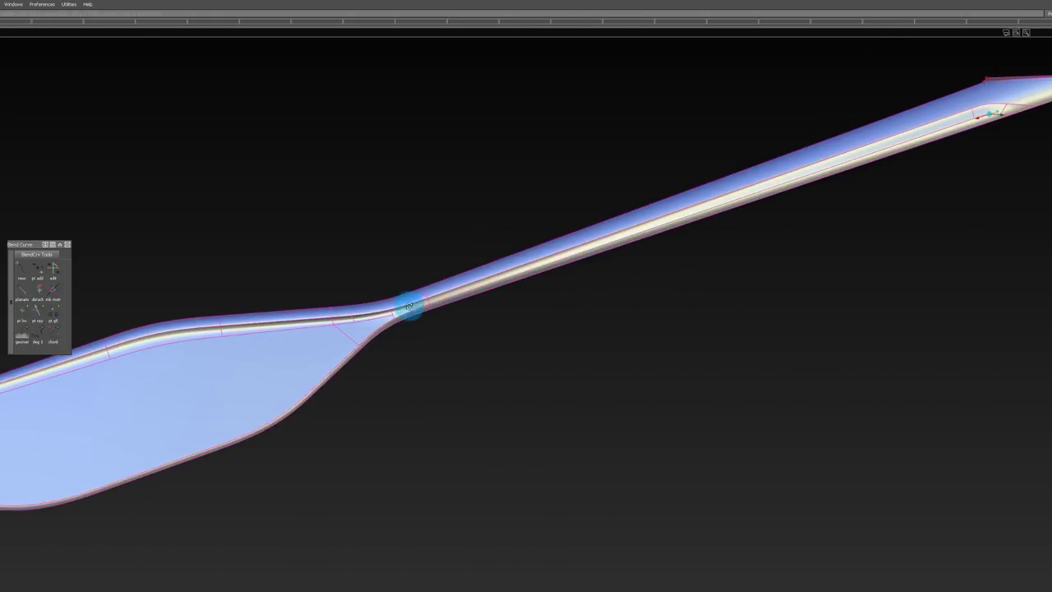
mouse_move(409, 305)
right_mouse_down("alt+shift")
mouse_move(503, 272)
mouse_move(298, 311)
right_mouse_up("alt+shift")
Step: Fillet the upper crease through the neck transition with a Chord type G2 Curvature fillet and a chordal length of 0.5
mouse_move(312, 307)
left_mouse_down("alt")
mouse_move(336, 295)
mouse_move(308, 323)
left_mouse_up("alt")
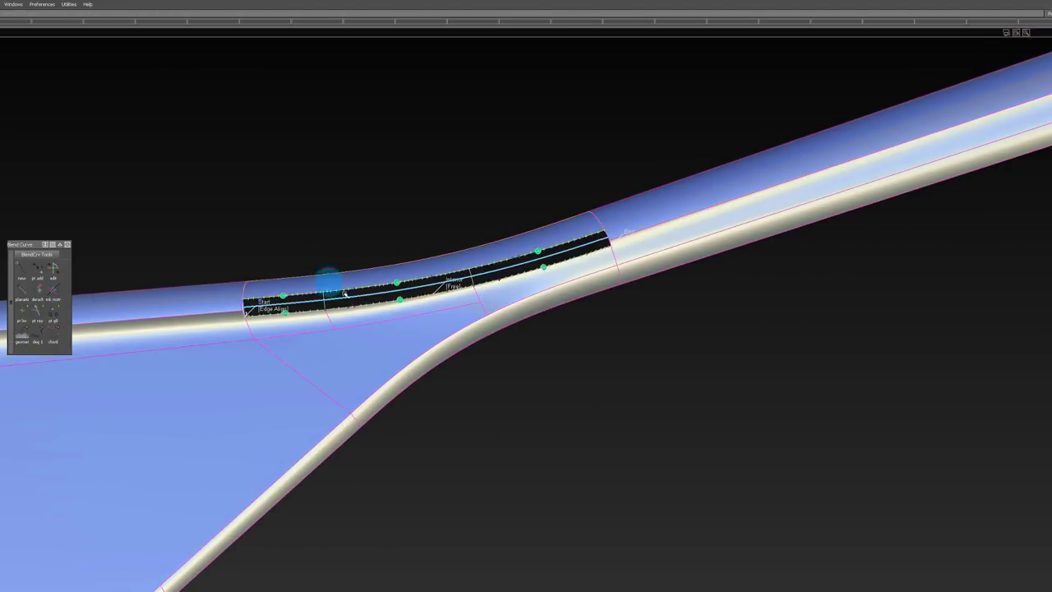
left_click_drag(533, 310, 362, 308, "alt")
left_click_drag(342, 123, 268, 213, "alt+shift")
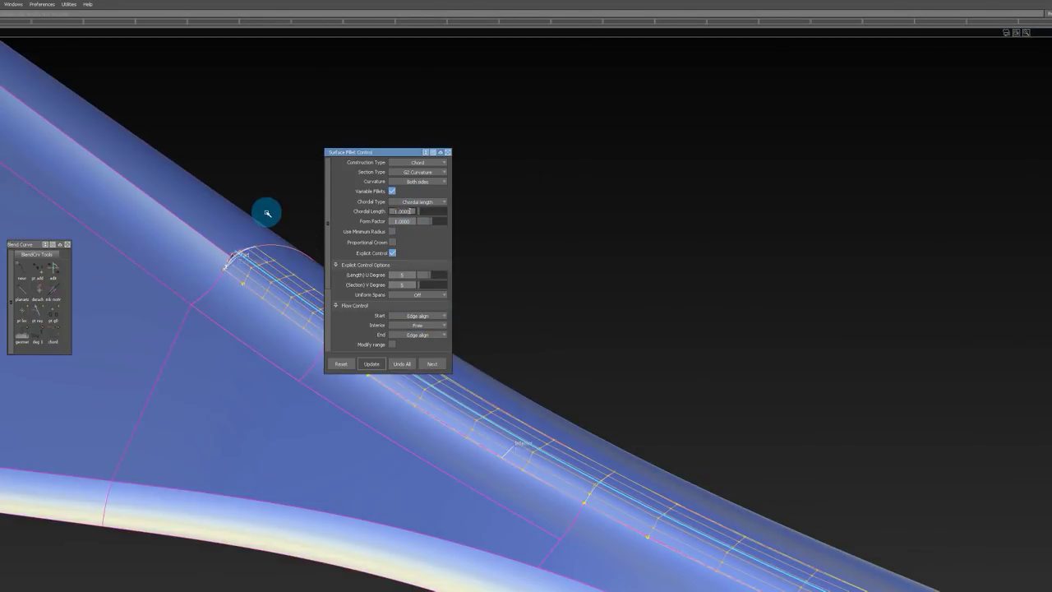
key("Return")
left_click(448, 152)
Step: Fillet the neck's lower crease between the blade-side surfaces and the lower edge band with G2 Curvature and chordal length 0.5
right_click_drag(493, 173, 439, 190, "alt+shift")
left_click_drag(439, 190, 520, 198, "alt+shift")
left_click_drag(550, 367, 358, 288, "alt+shift")
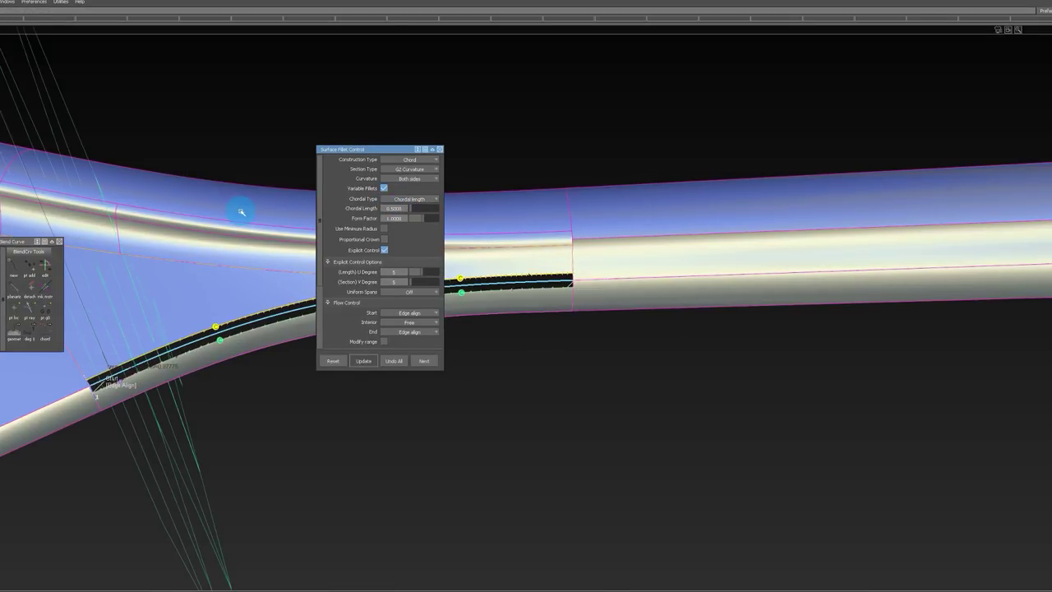
left_click(441, 149)
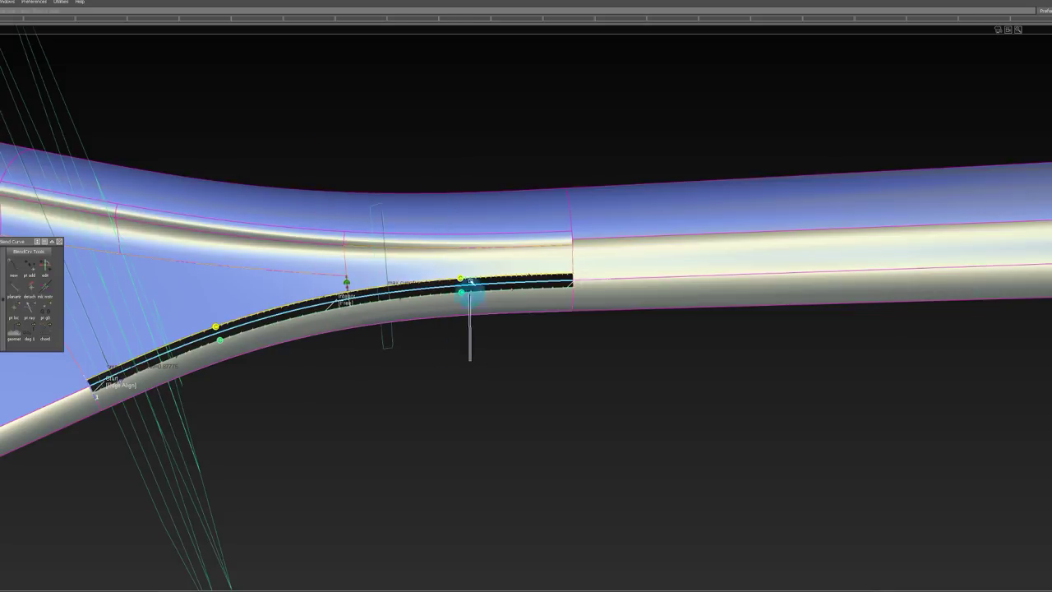
mouse_move(498, 220)
left_mouse_down("alt+shift")
mouse_move(519, 291)
mouse_move(549, 301)
mouse_move(488, 294)
mouse_move(488, 208)
mouse_move(501, 312)
mouse_move(527, 315)
left_mouse_up("alt+shift")
Step: Fillet the handle's upper crease from the neck junction to the handle end with G2 Curvature and a chordal length of 0.5
left_click_drag(737, 291, 676, 235, "ctrl+shift")
mouse_move(676, 247)
left_mouse_down("alt+shift")
mouse_move(674, 291)
mouse_move(413, 323)
mouse_move(416, 199)
mouse_move(414, 252)
mouse_move(484, 277)
mouse_move(374, 281)
left_mouse_up("alt+shift")
middle_click_drag(374, 282, 182, 284, "alt+shift")
middle_click_drag(822, 286, 605, 290, "alt+shift")
right_click_drag(782, 315, 829, 325, "alt+shift")
left_click_drag(828, 325, 657, 356, "alt+shift")
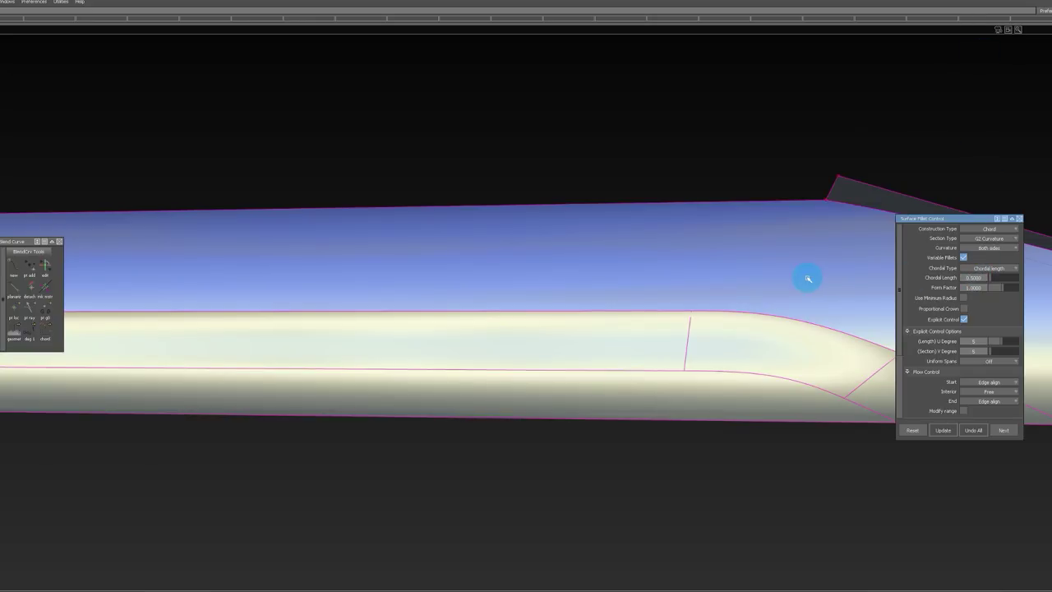
left_click(1022, 219)
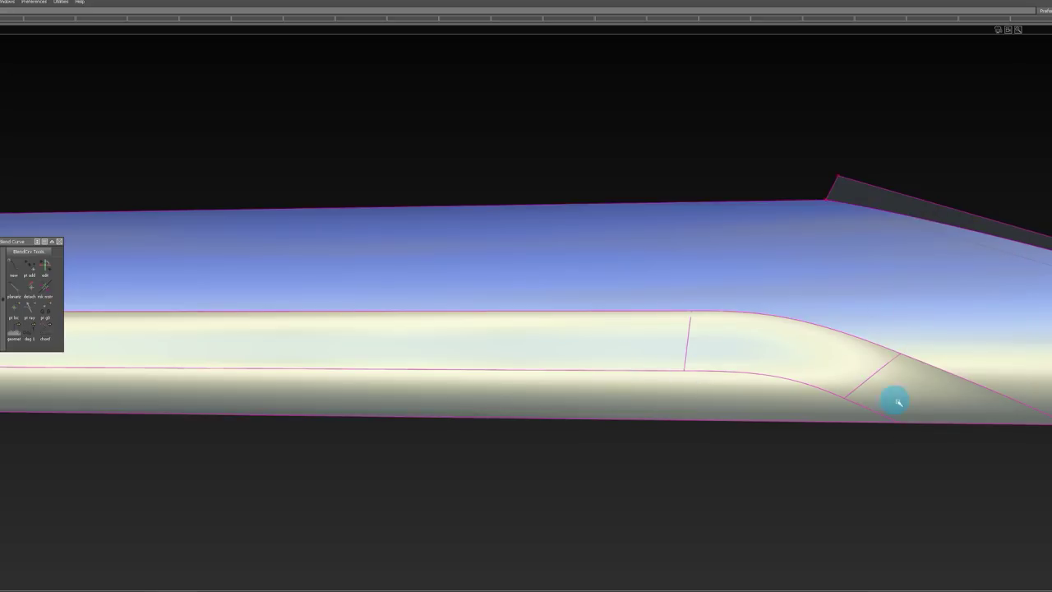
left_click(906, 322)
right_click_drag(366, 177, 312, 185, "alt+shift")
middle_click_drag(314, 185, 721, 185, "alt+shift")
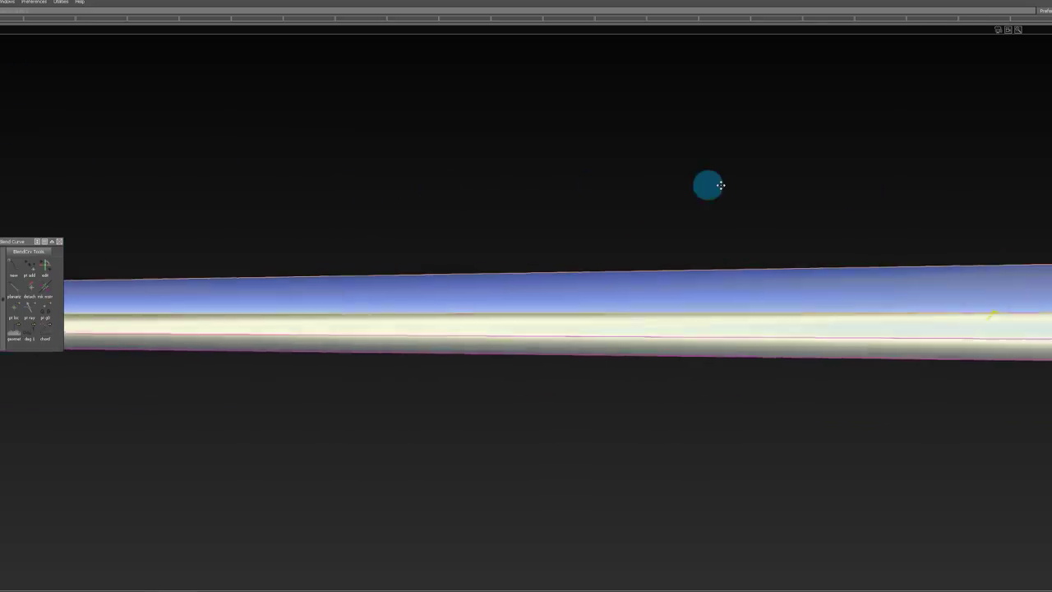
right_click_drag(720, 185, 613, 190, "alt+shift")
middle_click_drag(613, 190, 466, 194, "alt+shift")
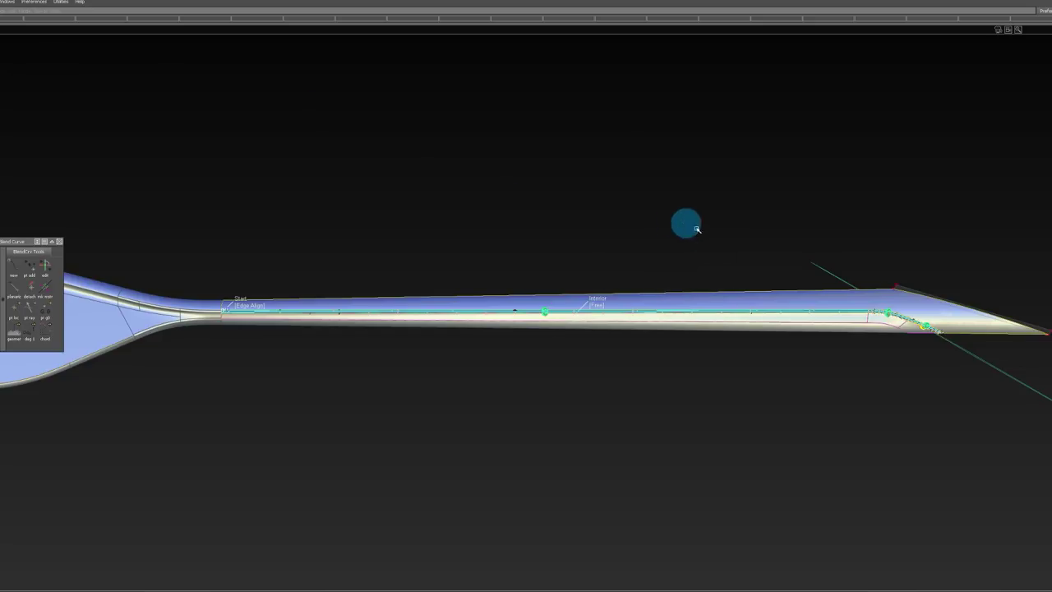
left_click(921, 323)
left_click_drag(870, 312, 869, 261, "ctrl+shift")
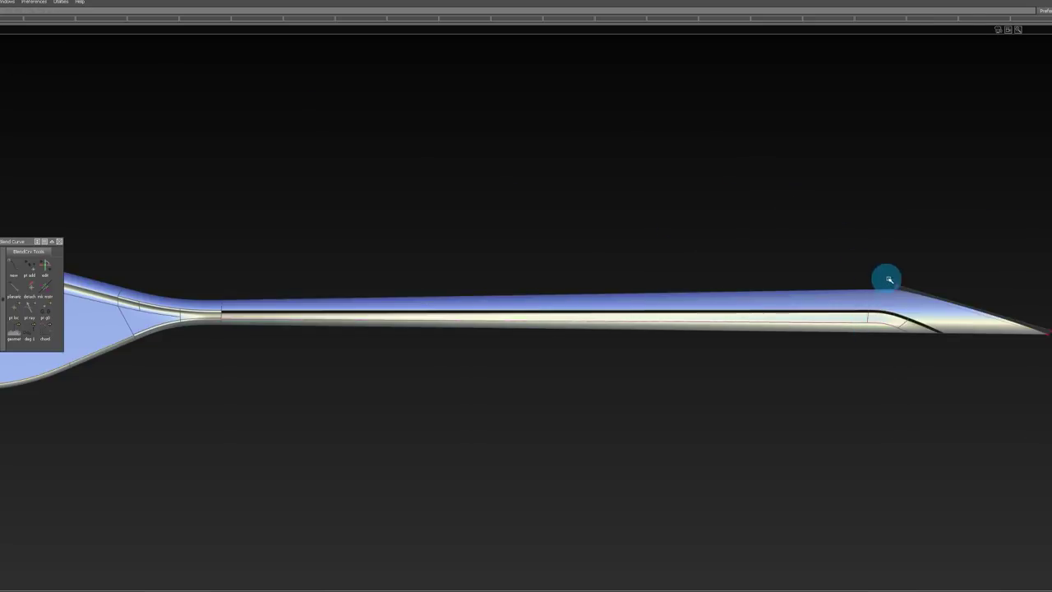
Step: Inspect the shaded highlights on the new fillet at the handle end and where the handle meets the neck
middle_click_drag(925, 345, 876, 301, "alt+shift")
scroll(888, 283, "up", 5)
left_click_drag(895, 274, 755, 293, "alt+shift")
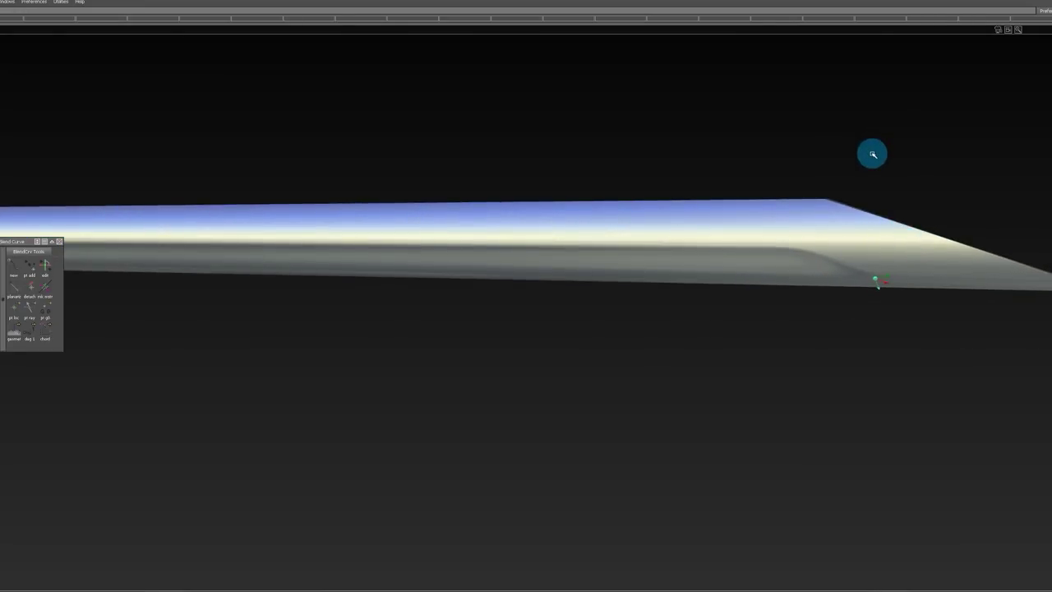
mouse_move(872, 168)
left_mouse_down("alt+shift")
mouse_move(839, 247)
mouse_move(819, 148)
mouse_move(839, 240)
mouse_move(888, 184)
mouse_move(890, 216)
left_mouse_up("alt+shift")
right_click_drag(890, 216, 848, 177, "ctrl+shift")
middle_click_drag(845, 189, 969, 198, "alt+shift")
left_click_drag(969, 198, 377, 255, "alt+shift")
left_click(536, 296, "alt+shift")
mouse_move(537, 296)
right_mouse_down("alt+shift")
mouse_move(587, 293)
mouse_move(611, 338)
right_mouse_up("alt+shift")
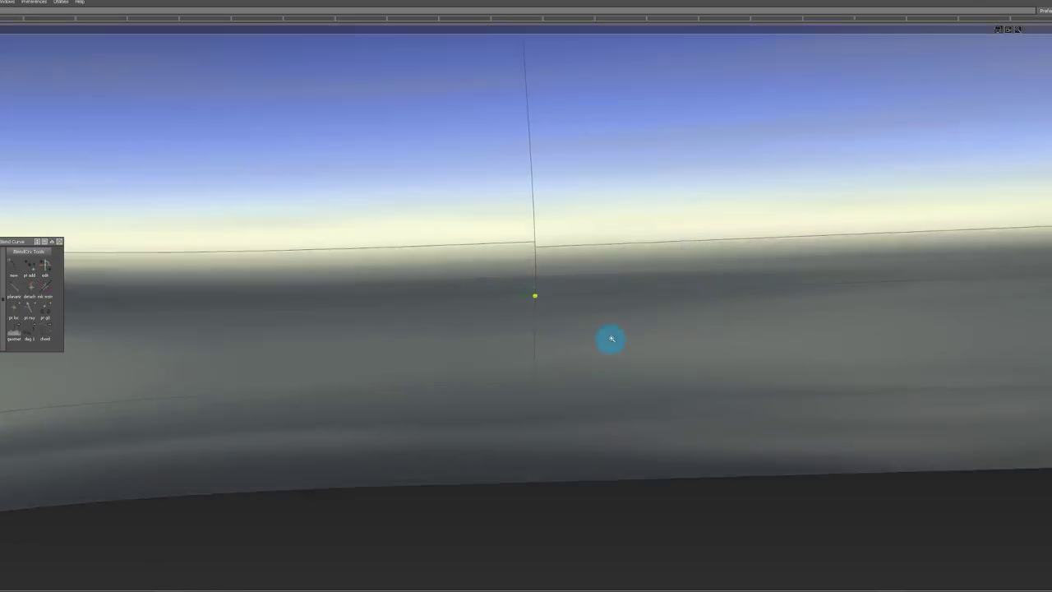
mouse_move(611, 338)
left_mouse_down("alt+shift")
mouse_move(562, 178)
mouse_move(596, 194)
left_mouse_up("alt+shift")
left_click_drag(662, 193, 572, 356, "alt+shift")
right_click_drag(573, 357, 556, 270, "alt+shift")
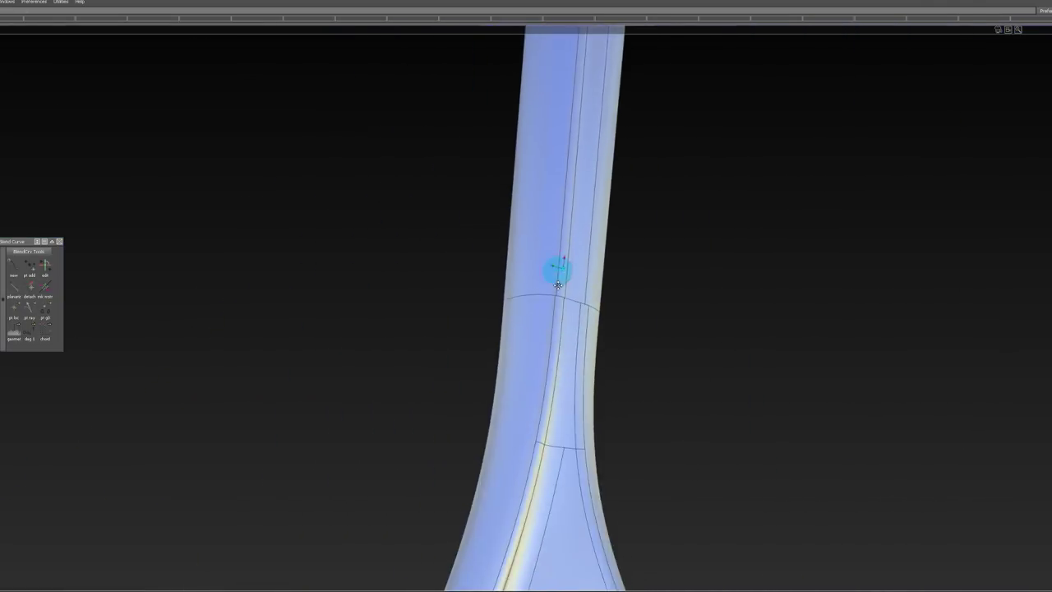
Step: Try to align the end of the handle's upper fillet to the neck fillet with partial G2 edge alignment, then revert it
middle_click_drag(556, 271, 567, 509, "alt+shift")
mouse_move(559, 232)
middle_mouse_down("alt+shift")
mouse_move(479, 411)
mouse_move(479, 26)
mouse_move(470, 288)
middle_mouse_up("alt+shift")
mouse_move(469, 288)
left_mouse_down("alt+shift")
mouse_move(428, 290)
mouse_move(466, 298)
mouse_move(472, 206)
mouse_move(345, 221)
mouse_move(320, 274)
mouse_move(357, 298)
mouse_move(435, 235)
mouse_move(564, 175)
mouse_move(439, 291)
mouse_move(456, 345)
left_mouse_up("alt+shift")
right_click_drag(456, 345, 463, 337, "alt+shift")
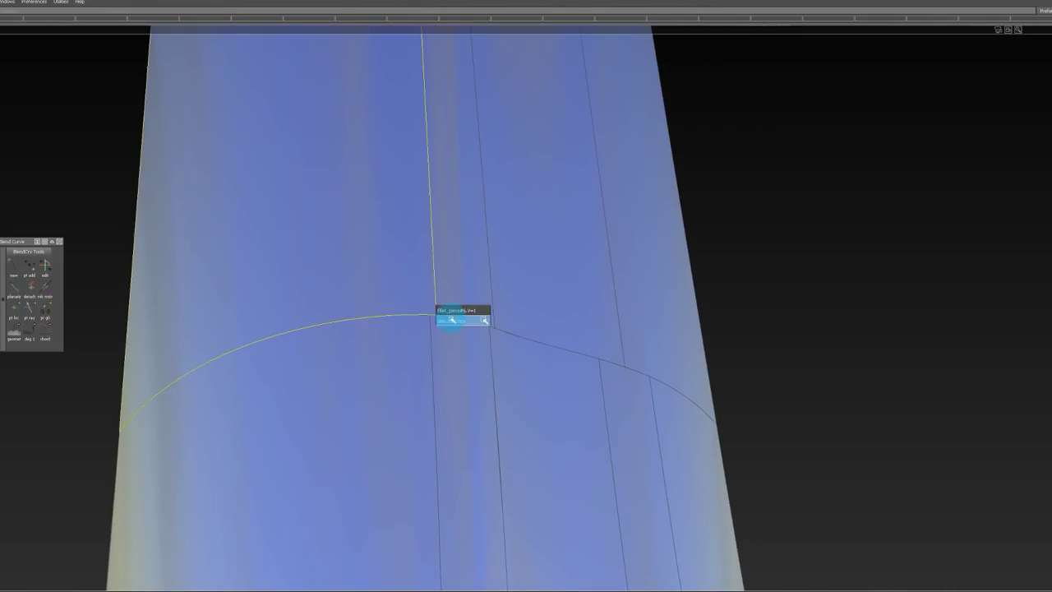
right_click_drag(497, 224, 481, 233, "alt+shift")
middle_click_drag(482, 232, 475, 291, "alt+shift")
mouse_move(475, 292)
right_mouse_down("alt+shift")
mouse_move(449, 298)
mouse_move(472, 295)
right_mouse_up("alt+shift")
left_click_drag(473, 296, 433, 278, "alt+shift")
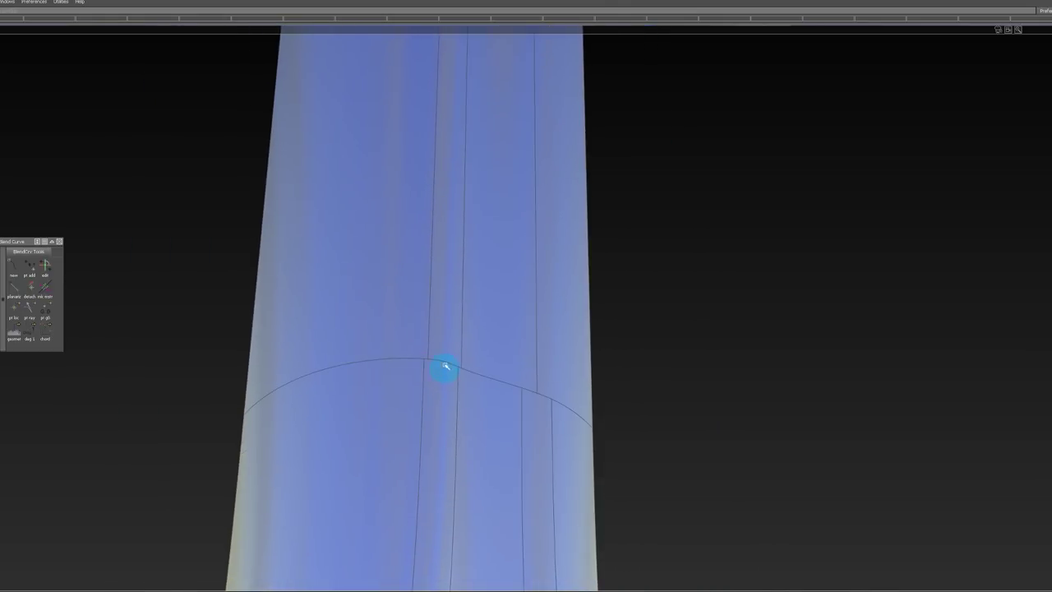
left_click(444, 358)
key("Return")
left_click(443, 363)
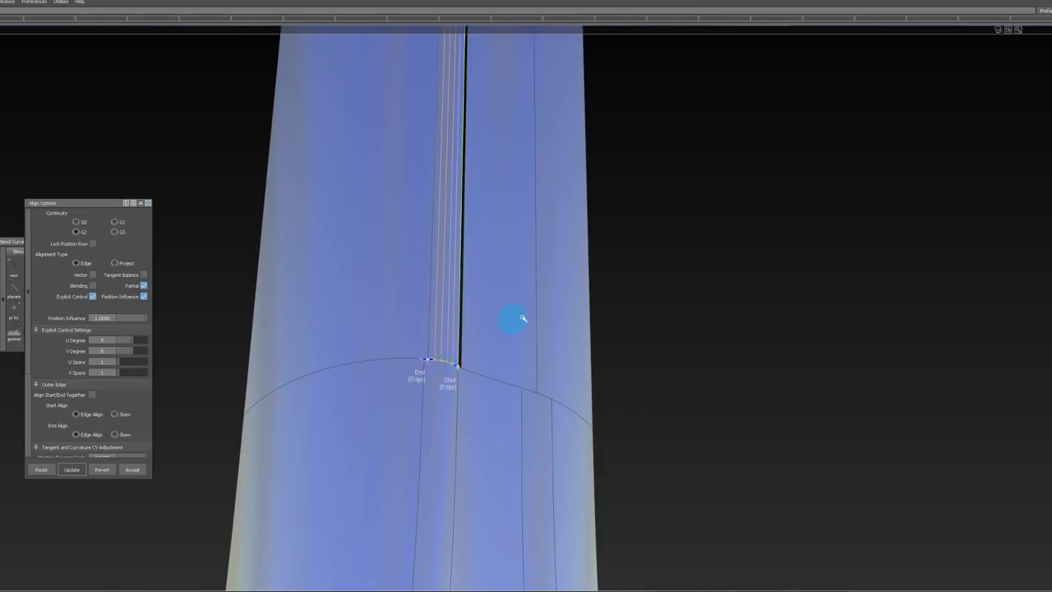
right_click_drag(522, 318, 475, 346, "alt+shift")
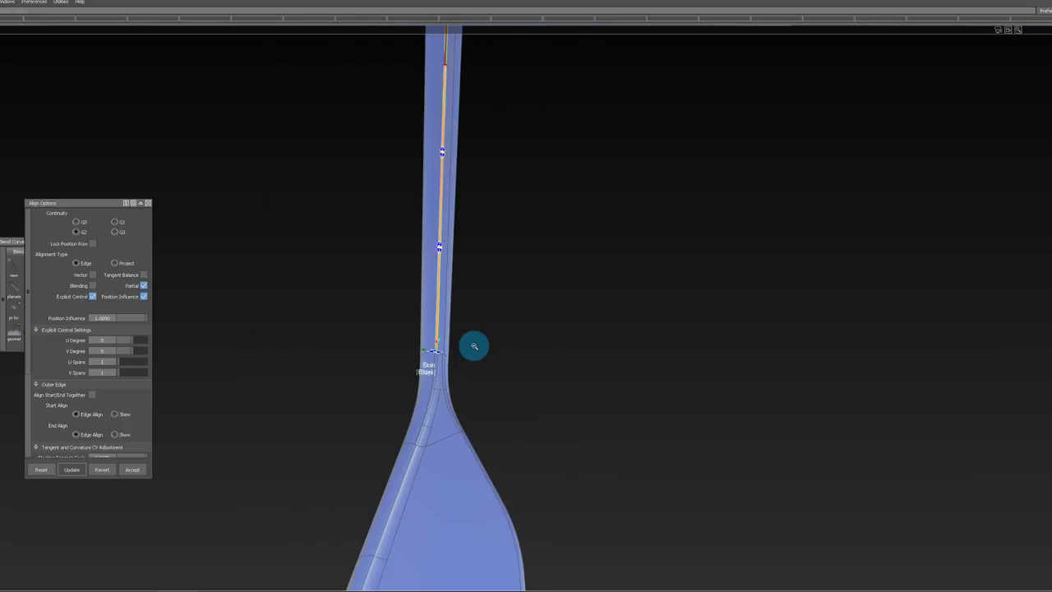
left_click(102, 469)
Step: Try to align the neck's upper fillet to the handle fillet's end with partial G2 edge alignment and single spans
right_click_drag(431, 360, 498, 354, "alt+shift")
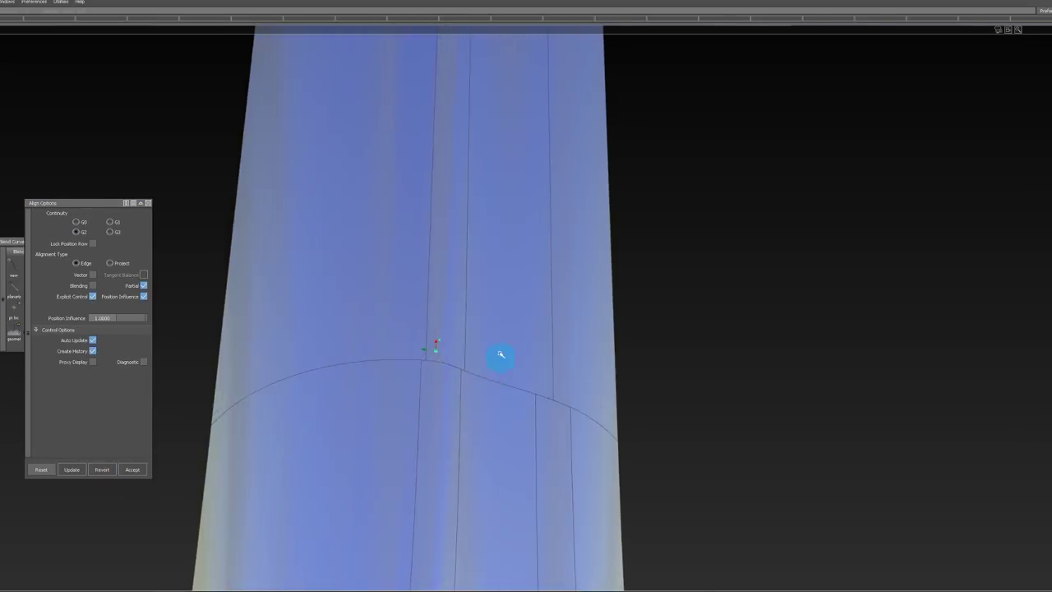
middle_click_drag(498, 354, 477, 325, "alt+shift")
left_click(420, 338)
key("Return")
left_click(423, 332)
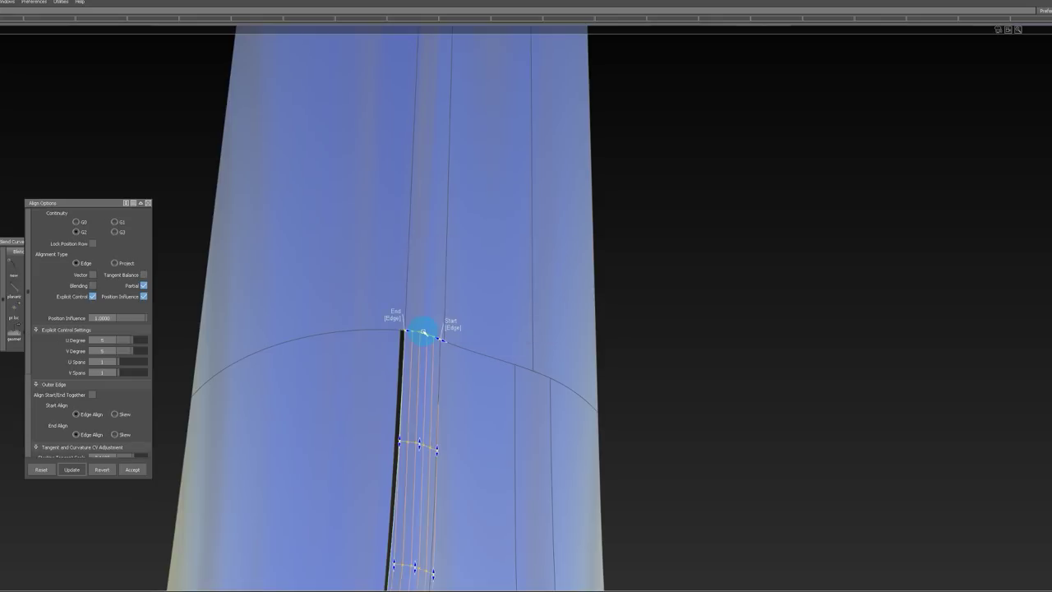
right_click_drag(433, 332, 430, 331, "alt+shift")
middle_click_drag(430, 332, 436, 190, "alt+shift")
Step: Examine the aligned neck fillet along its adjoining surfaces and undo its alignment
left_click_drag(438, 141, 501, 156)
right_click_drag(500, 157, 498, 196, "alt+shift")
left_click_drag(498, 195, 400, 195, "alt+shift")
middle_click_drag(399, 195, 402, 218, "alt+shift")
mouse_move(401, 217)
left_mouse_down("ctrl+shift")
mouse_move(404, 127)
mouse_move(477, 339)
left_mouse_up("ctrl+shift")
key("Return")
left_click(437, 192)
right_click_drag(438, 192, 433, 190, "alt+shift")
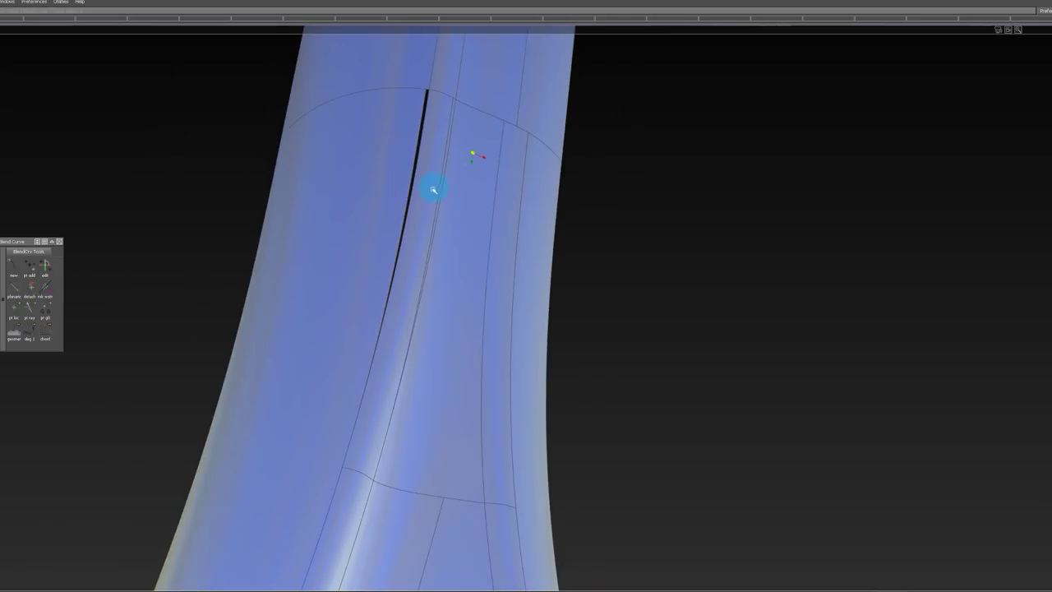
key("ctrl+z")
Step: Untrim the neck side surface next to the upper fillet
left_click(448, 214)
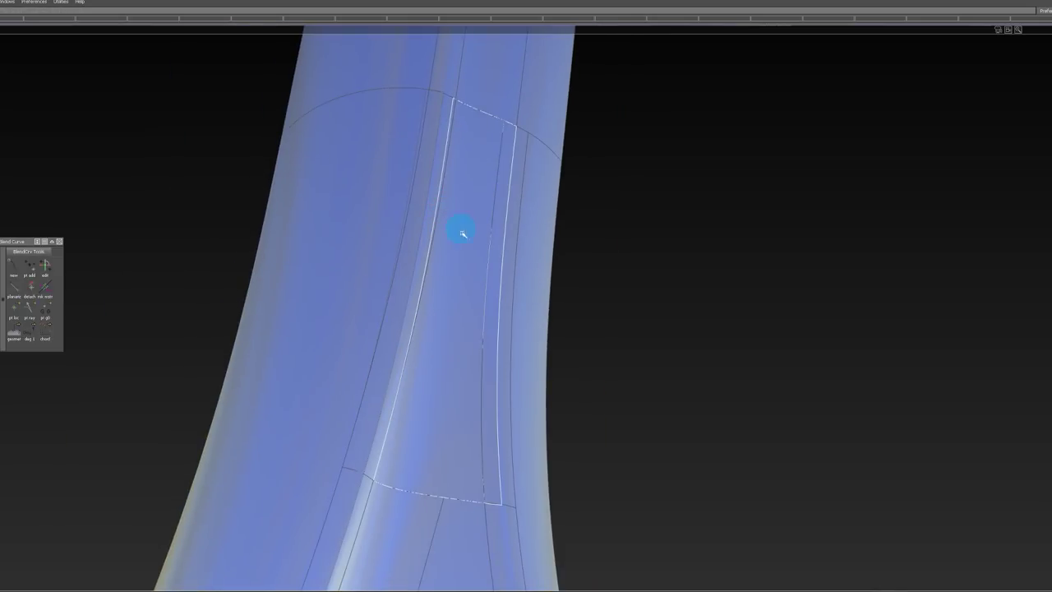
left_click_drag(465, 233, 447, 176, "ctrl+shift")
left_click(470, 185)
left_click(465, 183)
key("Delete")
key("Return")
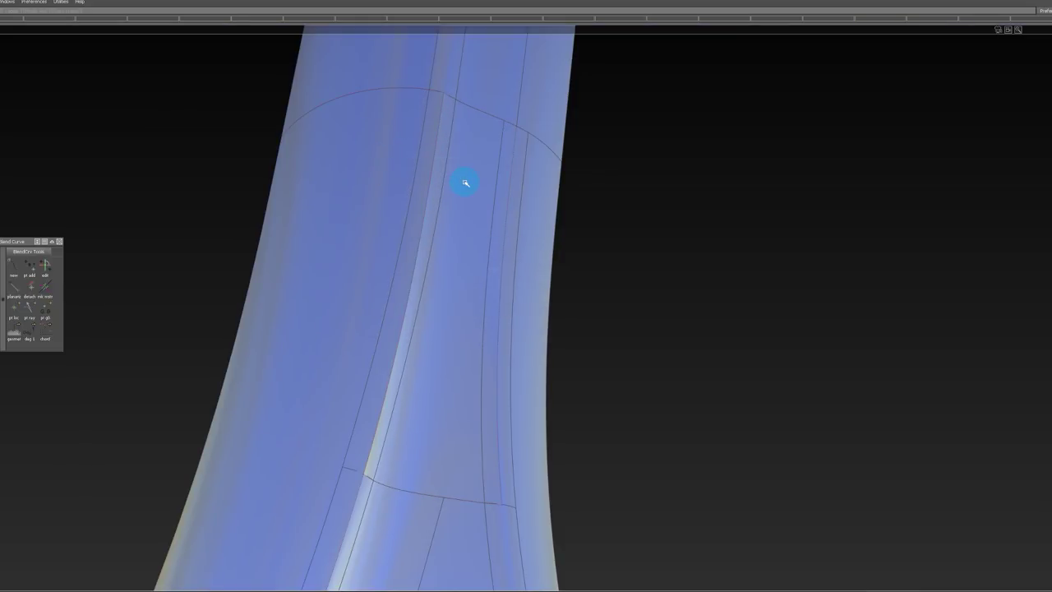
Step: Align the upper neck fillet's inner edge to the untrimmed side surface using Project alignment with G1 continuity
key("a")
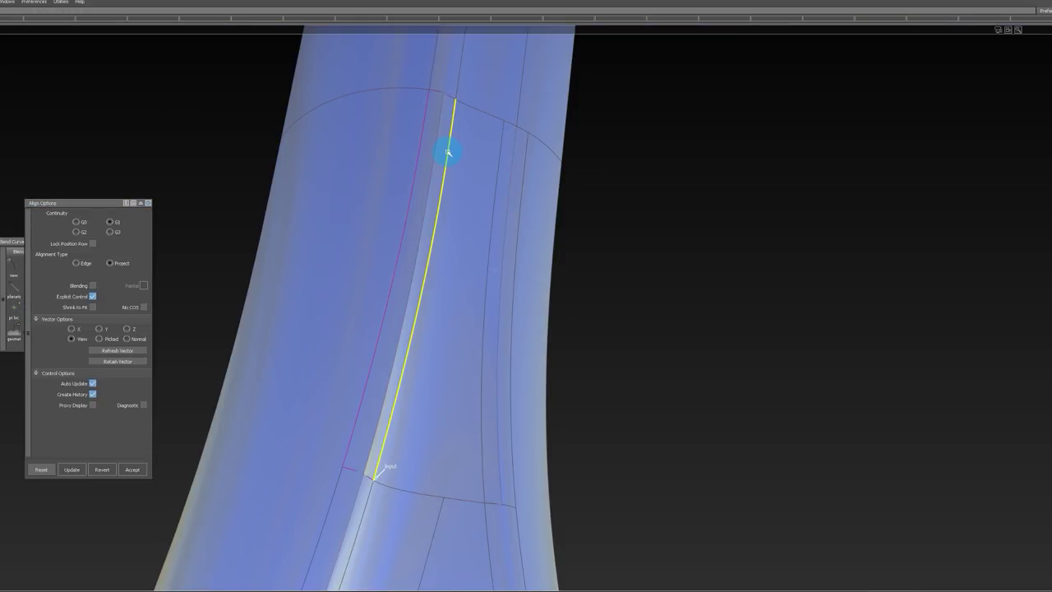
left_click(447, 150)
key("a")
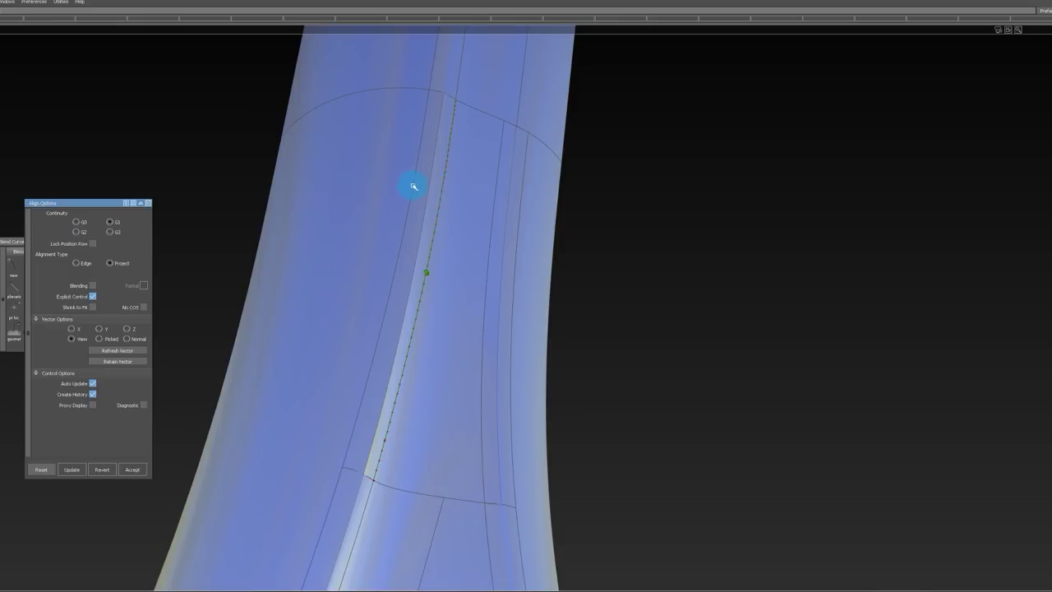
left_click(413, 187)
key("a")
Step: Delete the construction history of the fillets and surfaces in the neck transition
mouse_move(368, 153)
left_mouse_down("ctrl+shift")
mouse_move(368, 230)
mouse_move(511, 421)
left_mouse_up("ctrl+shift")
key("ctrl+h")
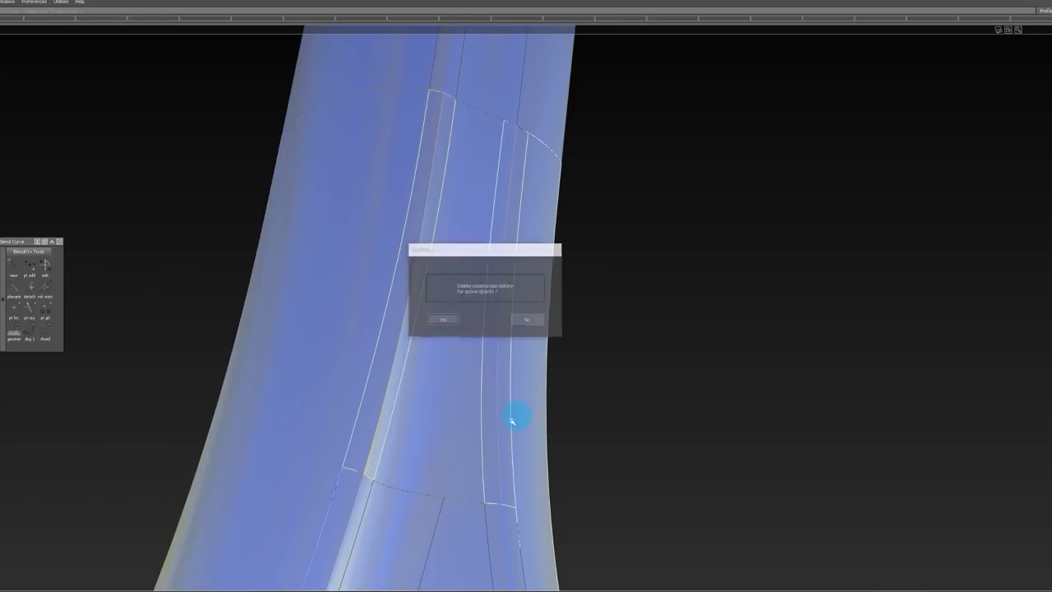
key("Return")
Step: Trim the neck side surface back to the inner edge of the upper fillet
left_click_drag(405, 277, 327, 278, "ctrl+shift")
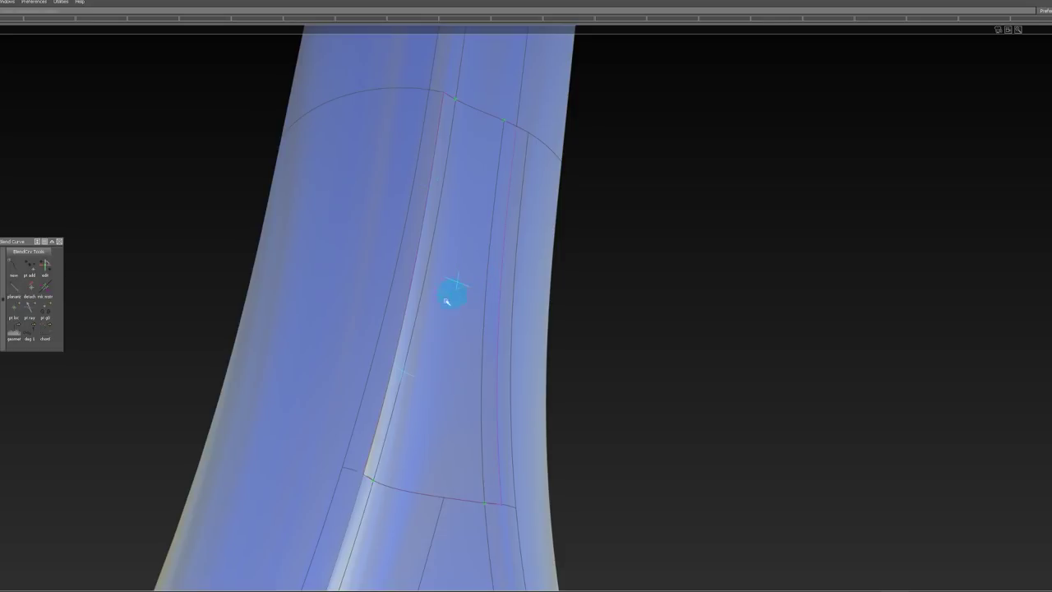
key("space")
right_click_drag(493, 277, 484, 290, "alt+shift")
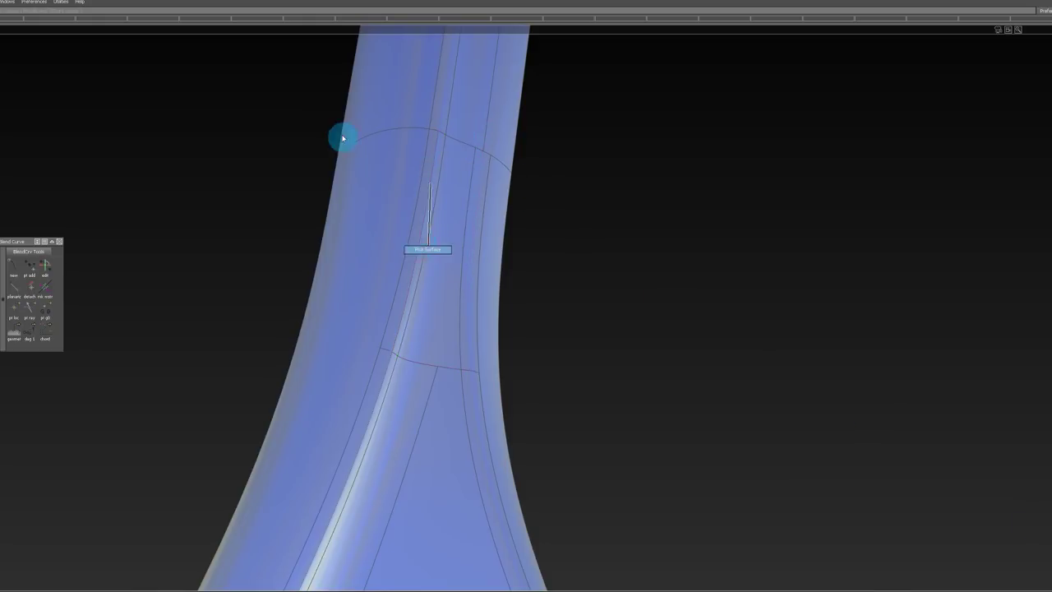
left_click_drag(343, 138, 546, 420)
mouse_move(469, 411)
left_mouse_down("ctrl+shift")
mouse_move(450, 211)
mouse_move(448, 336)
left_mouse_up("ctrl+shift")
mouse_move(378, 212)
left_mouse_down()
mouse_move(485, 410)
mouse_move(451, 188)
left_mouse_up()
left_click_drag(451, 207, 449, 303, "ctrl+shift")
left_click(445, 302)
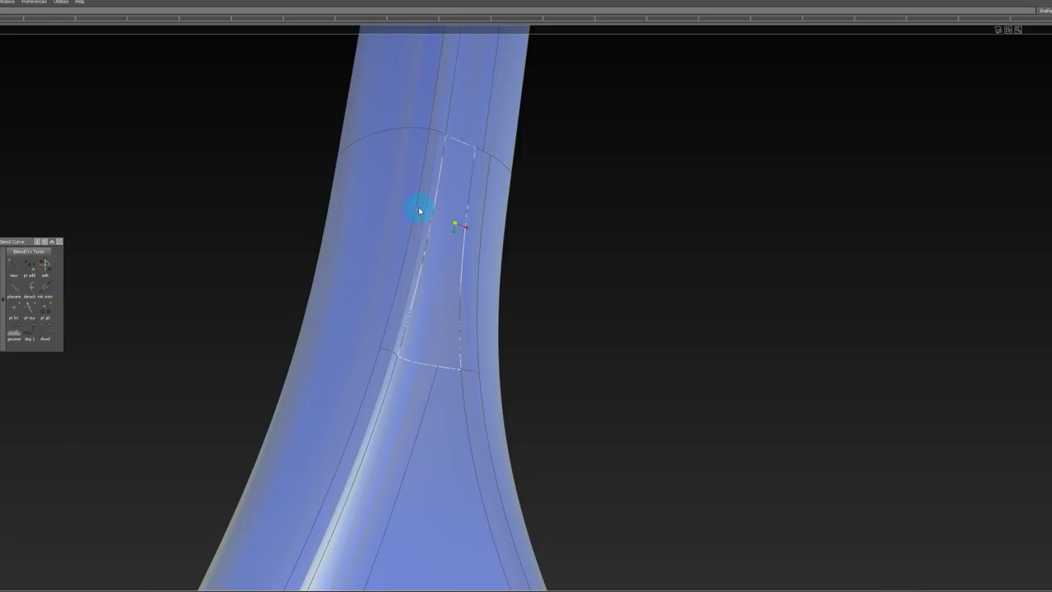
left_click_drag(371, 227, 371, 333, "ctrl+shift")
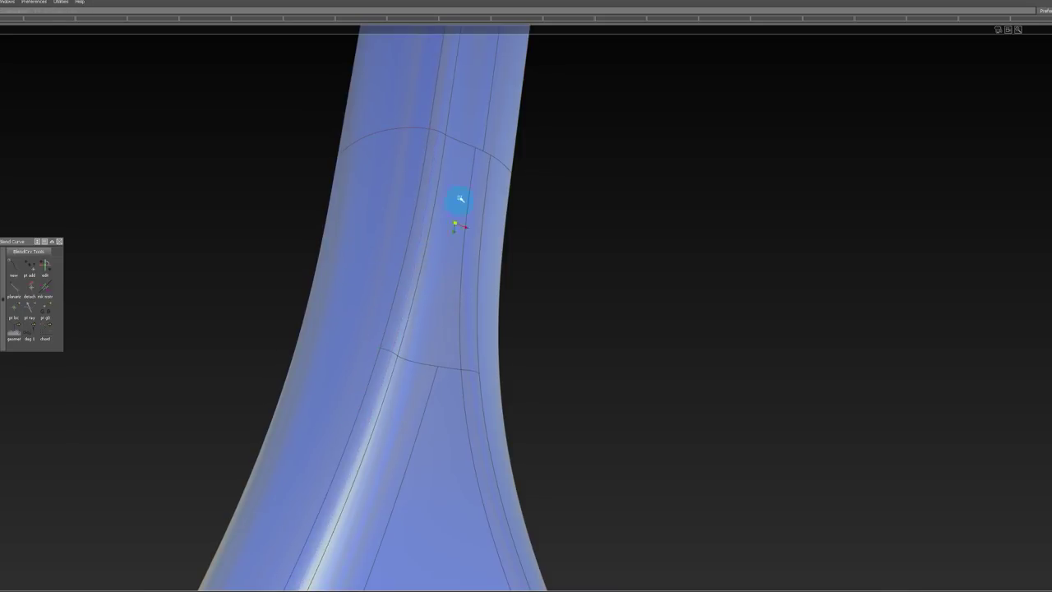
Step: Inspect the neck highlights and check the surface continuity across the junction between neck and handle
left_click_drag(461, 202, 452, 223, "alt+shift")
left_click_drag(451, 223, 425, 191, "ctrl+shift")
mouse_move(427, 201)
left_mouse_down("alt+shift")
mouse_move(434, 296)
mouse_move(378, 212)
mouse_move(282, 192)
mouse_move(328, 235)
mouse_move(325, 171)
left_mouse_up("alt+shift")
left_click_drag(490, 150, 472, 124, "ctrl+shift")
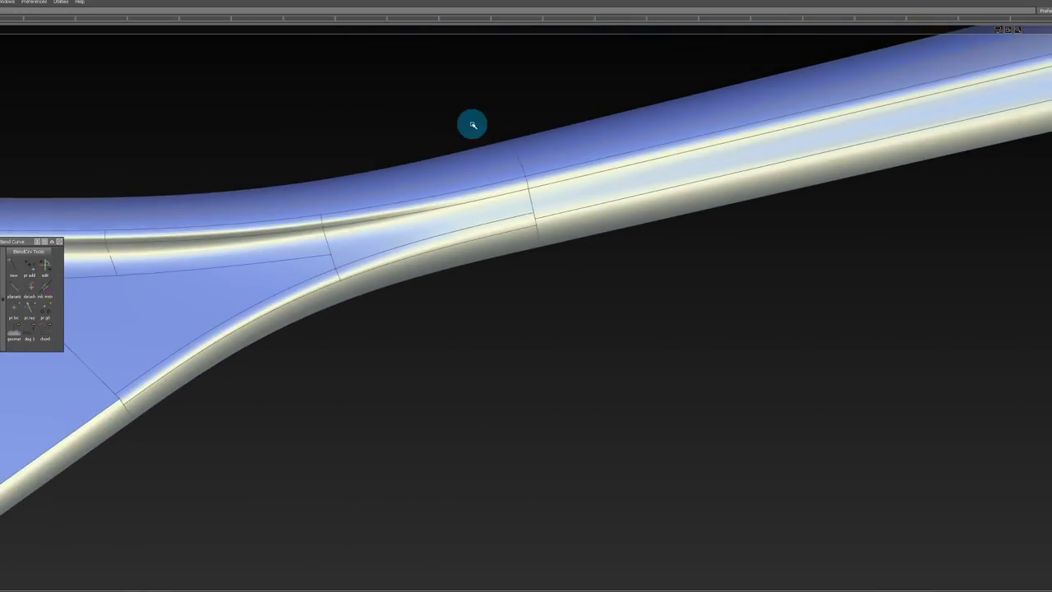
middle_click_drag(540, 172, 533, 196, "alt+shift")
right_click_drag(532, 196, 557, 196, "alt+shift")
left_click_drag(556, 197, 655, 273, "alt+shift")
left_click_drag(664, 309, 606, 286, "alt+shift")
left_click(667, 329)
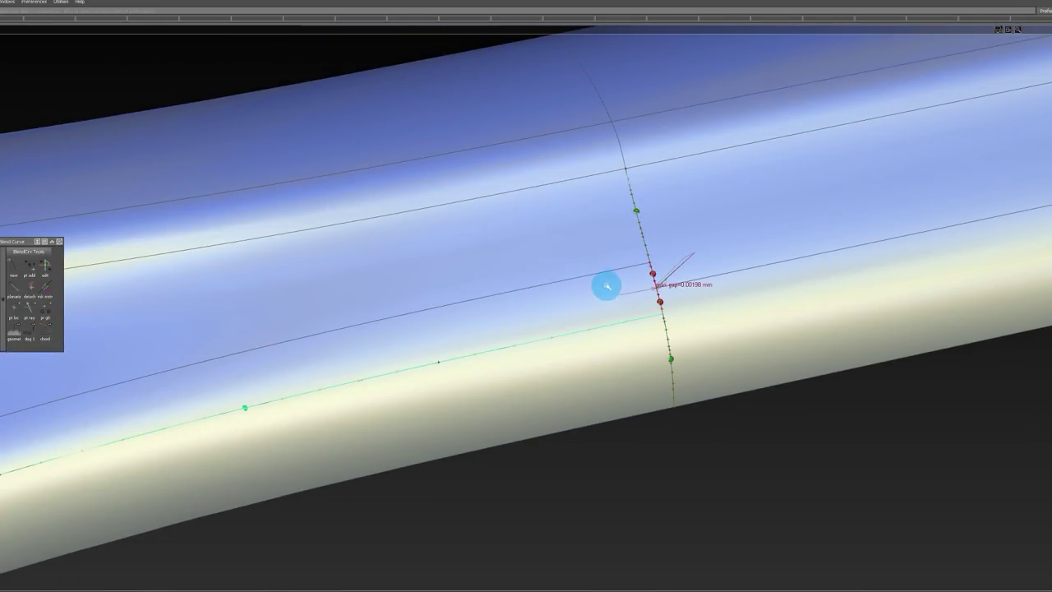
Step: Try to align the neck's lower fillet to the adjoining side surface with partial G2 and skewed ends, then revert it
left_click(608, 272)
right_click_drag(658, 263, 735, 252, "alt+shift")
left_click_drag(735, 252, 351, 322, "alt+shift")
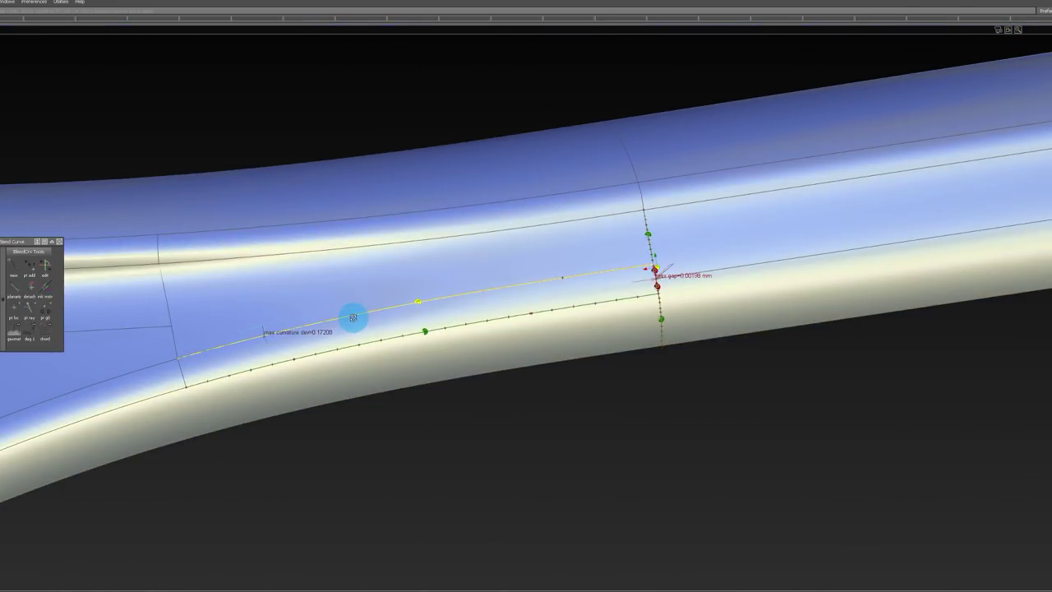
left_click(365, 315)
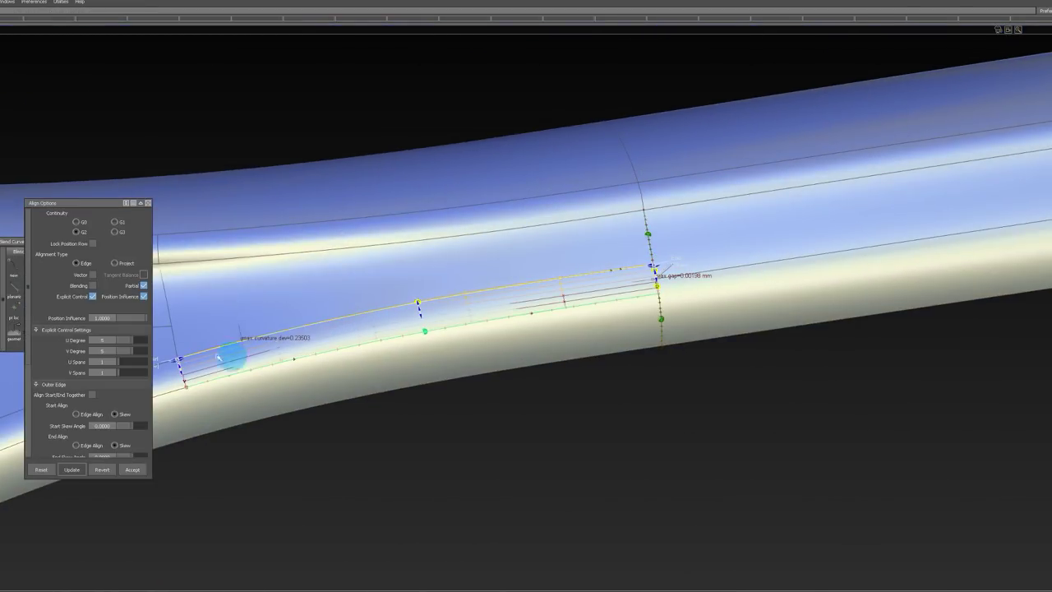
left_click(108, 471)
Step: Examine the edges where the neck's lower fillet meets the handle's side and lower surfaces
right_click_drag(666, 282, 705, 281, "alt+shift")
left_click_drag(704, 281, 660, 267, "alt+shift")
right_click_drag(659, 267, 664, 289, "alt+shift")
mouse_move(665, 289)
left_mouse_down("alt+shift")
mouse_move(667, 337)
mouse_move(658, 298)
left_mouse_up("alt+shift")
right_click_drag(608, 269, 634, 265, "alt+shift")
left_click_drag(634, 265, 641, 200, "alt+shift")
right_click_drag(641, 199, 598, 234, "alt+shift")
left_click(638, 209)
left_click(653, 293)
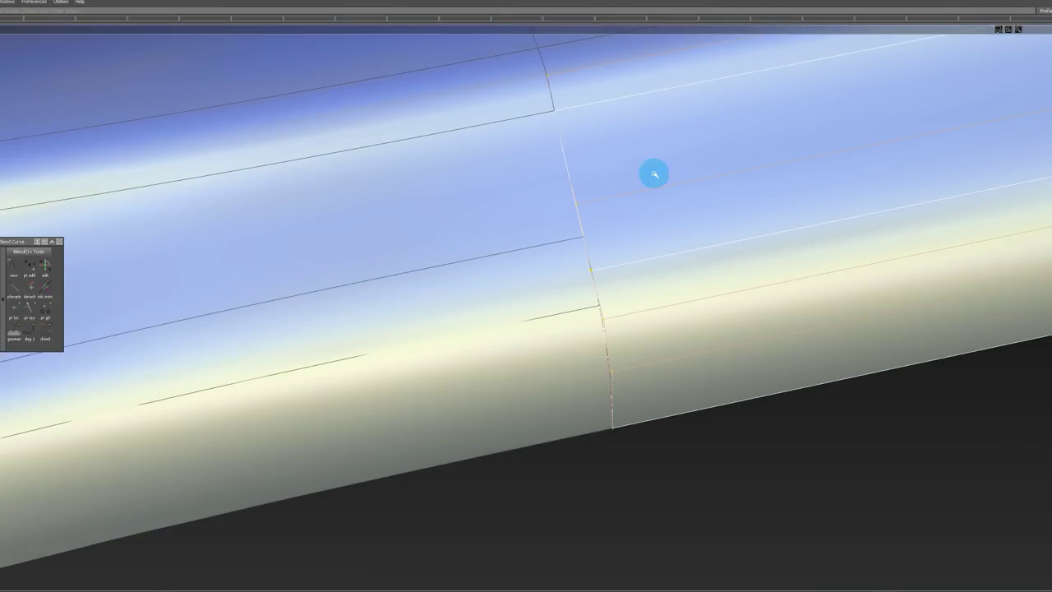
right_click_drag(654, 173, 648, 240, "alt+shift")
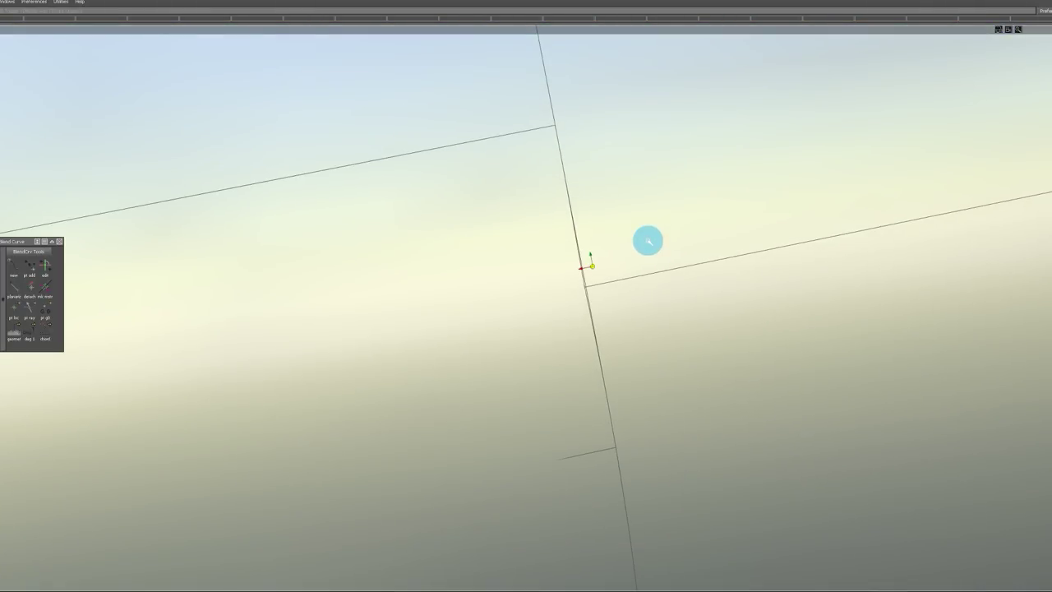
left_click(648, 241)
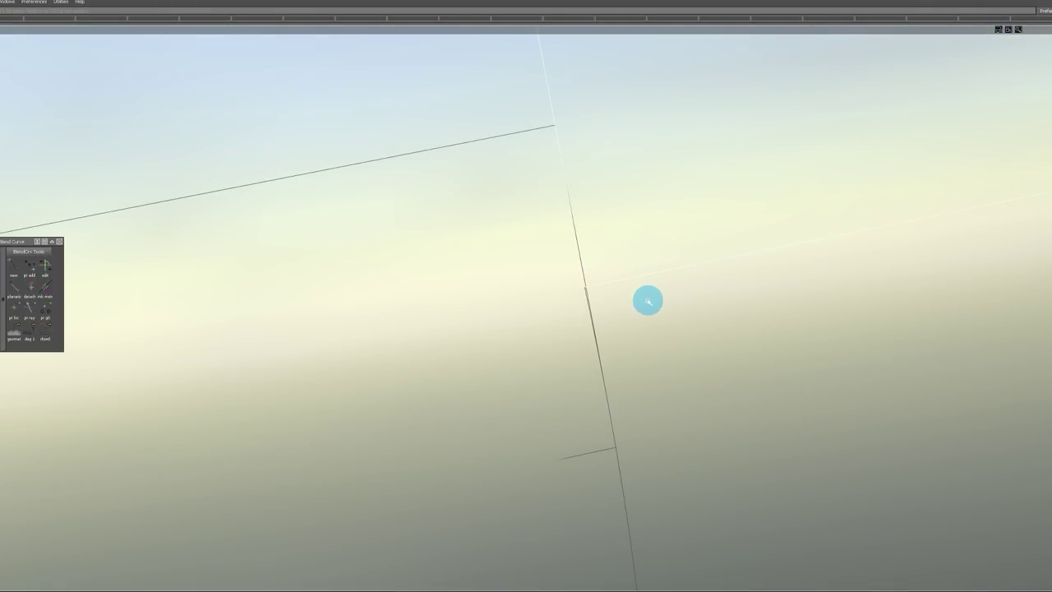
left_click(648, 301)
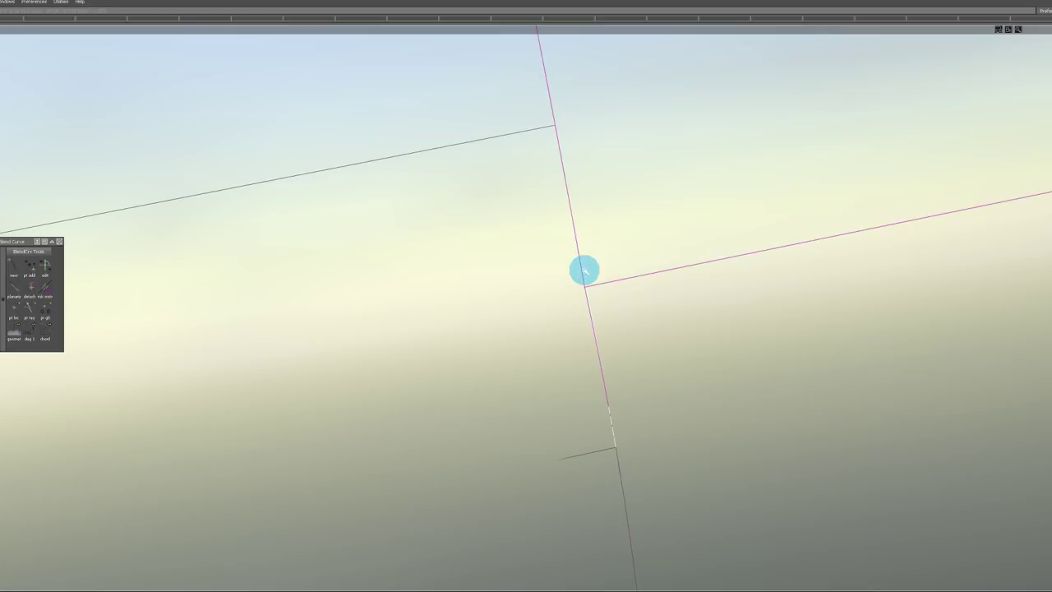
Step: Check the gap and curvature deviation between the lower neck fillet's end and the adjoining handle surfaces
left_click_drag(617, 208, 618, 233, "ctrl+shift")
mouse_move(538, 204)
left_mouse_down()
mouse_move(676, 432)
mouse_move(724, 239)
mouse_move(723, 185)
left_mouse_up()
left_click(723, 179)
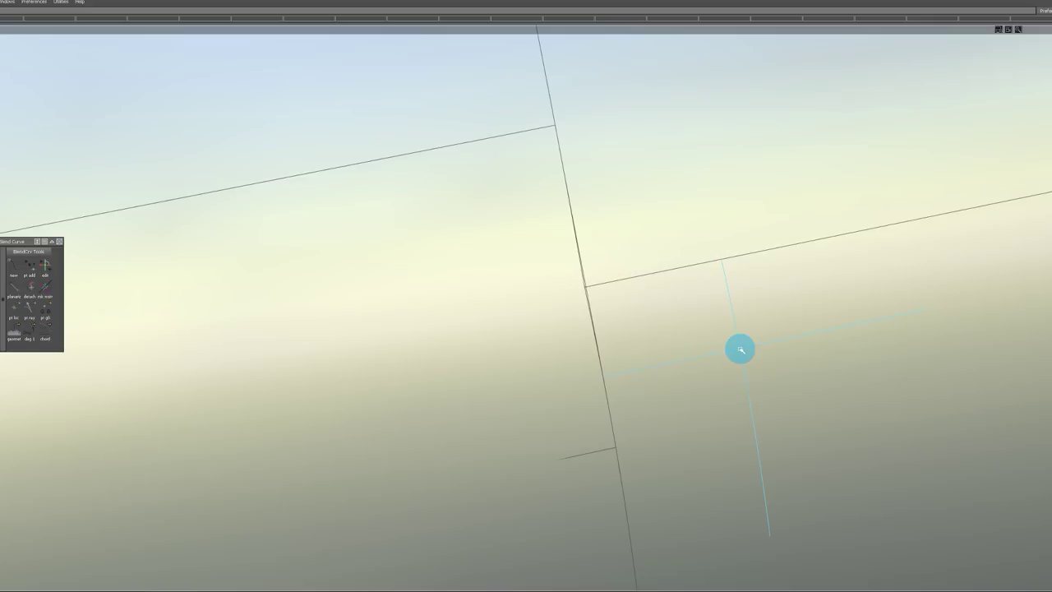
left_click(740, 345)
right_click_drag(799, 295, 779, 332, "alt+shift")
left_click(597, 326)
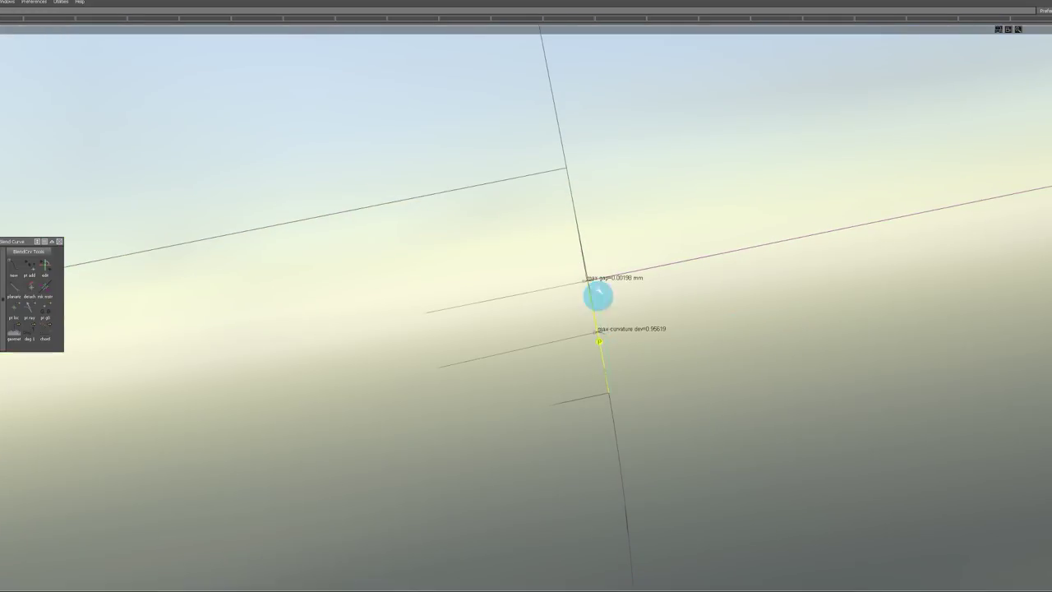
left_click(581, 254)
Step: Untrim the handle's side surface beside the neck junction
left_click_drag(716, 283, 680, 203, "ctrl+shift")
right_click_drag(679, 203, 639, 274, "alt+shift")
left_click(632, 257)
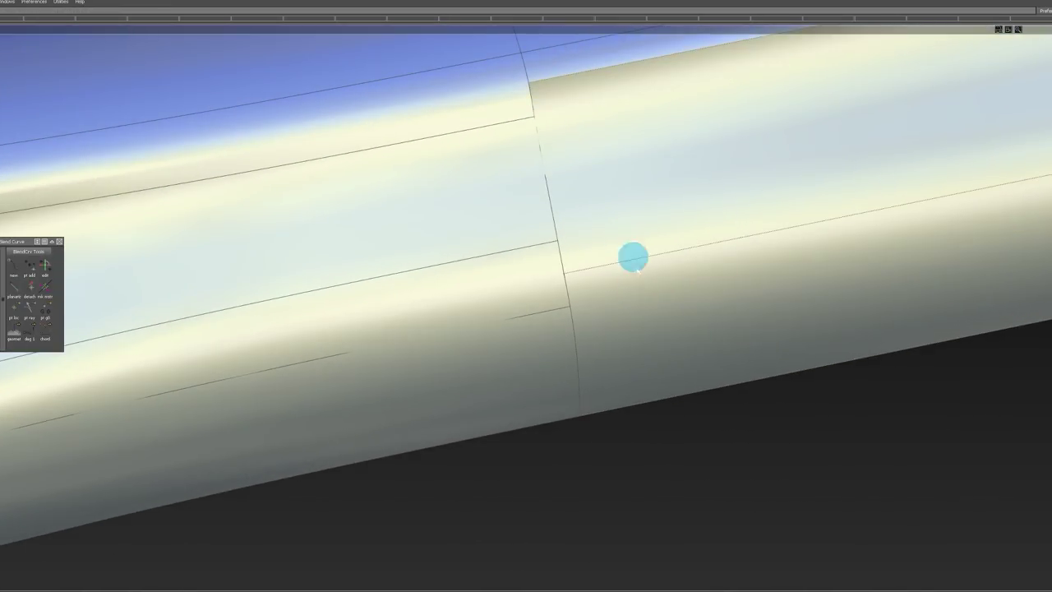
Step: Try deleting the untrimmed side surface of the handle beside the neck junction, including its construction history, and undo the deletion
left_click_drag(619, 296, 554, 244, "ctrl+shift")
left_click(620, 306)
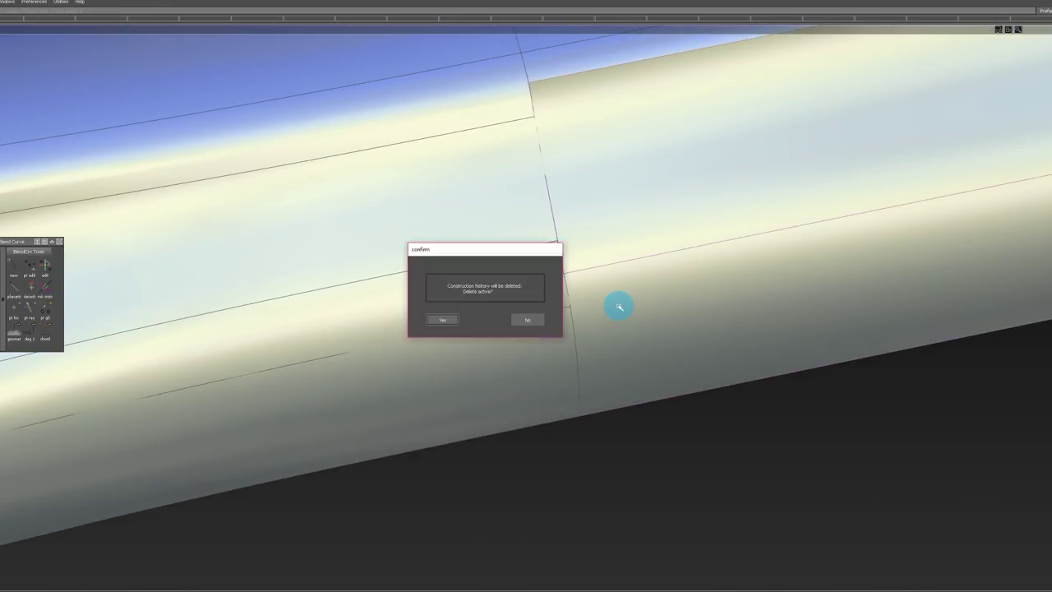
key("Return")
key("Delete")
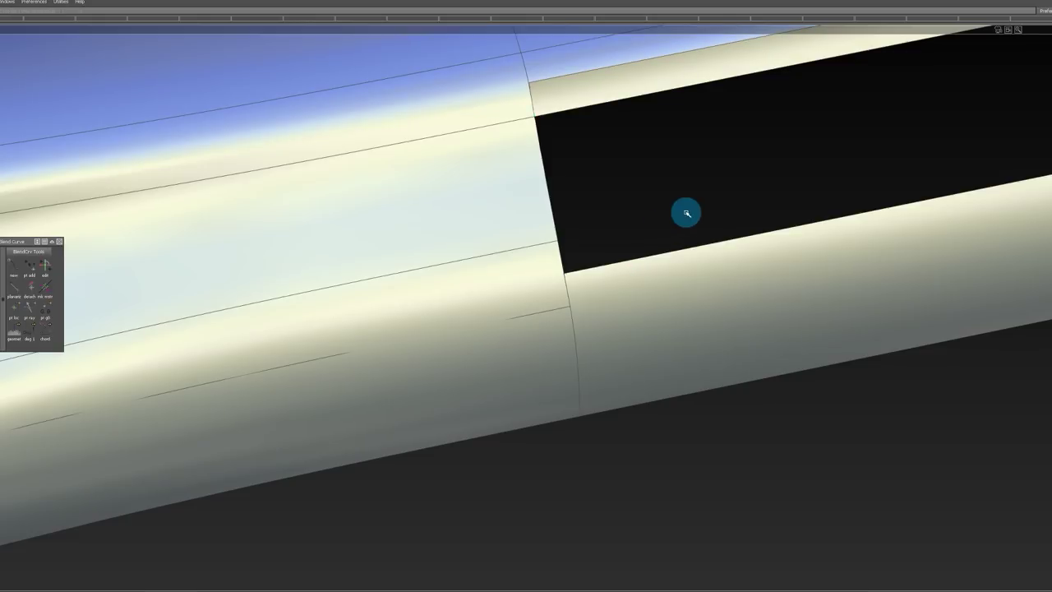
key("ctrl+z")
Step: Examine from several angles how the neck's lower fillet edges line up with the handle's side and lower surface edges
right_click_drag(930, 255, 863, 295, "alt+shift")
middle_click_drag(863, 294, 665, 294, "alt+shift")
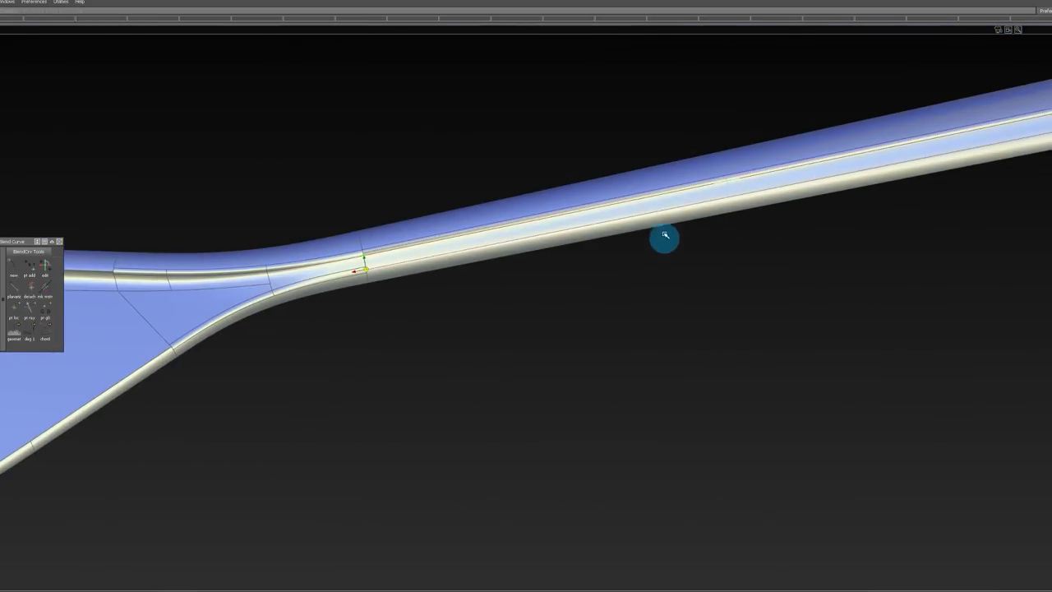
left_click(729, 194)
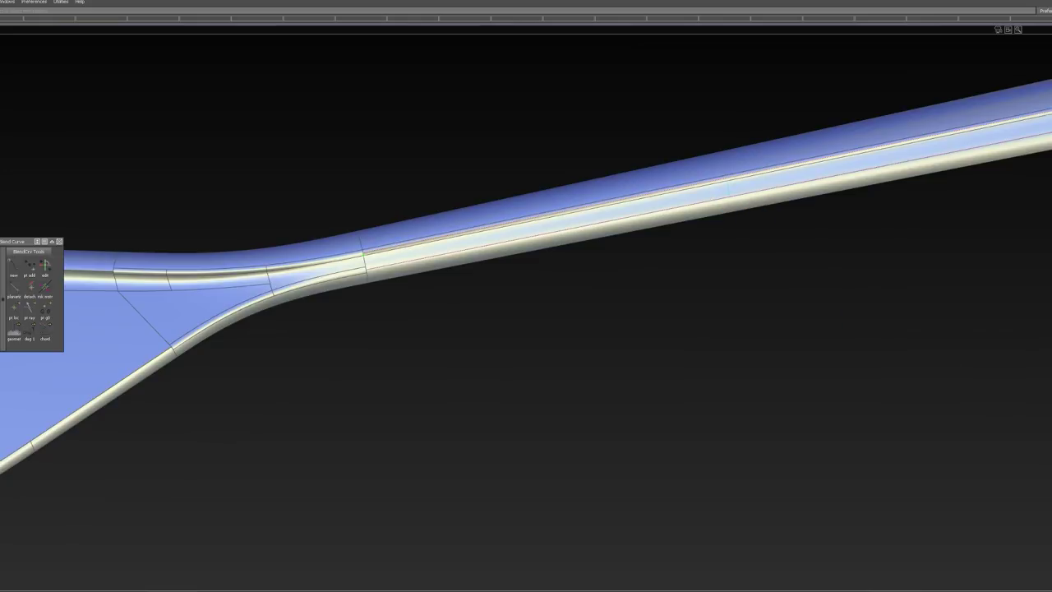
left_click_drag(613, 228, 493, 267, "alt+shift")
left_click_drag(326, 276, 310, 124, "alt+shift")
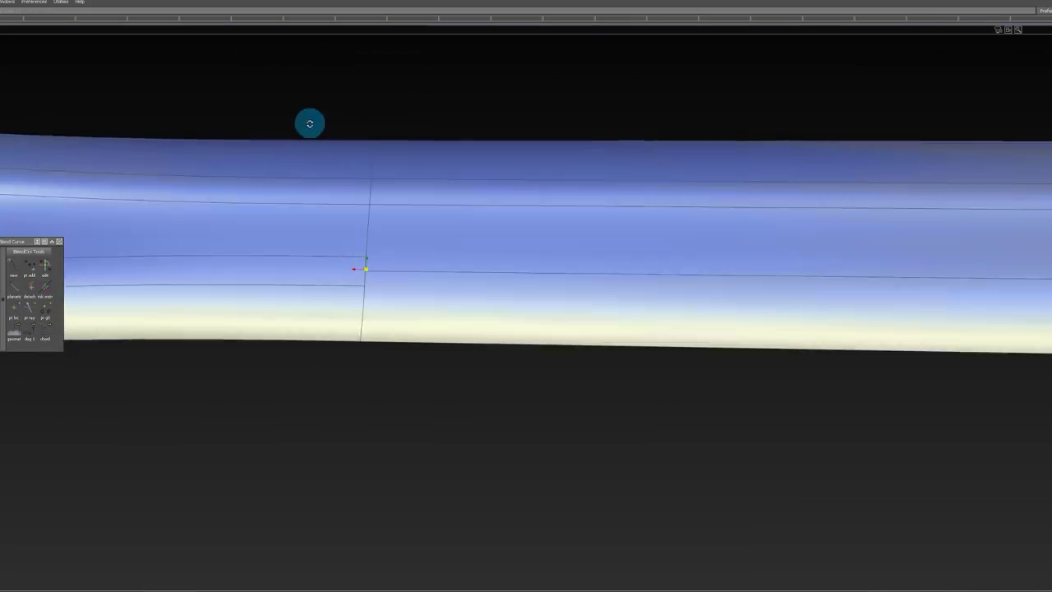
right_click_drag(310, 124, 323, 165, "alt+shift")
middle_click_drag(323, 165, 415, 165, "alt+shift")
right_click_drag(415, 164, 656, 250)
left_click_drag(690, 244, 689, 242, "alt+shift")
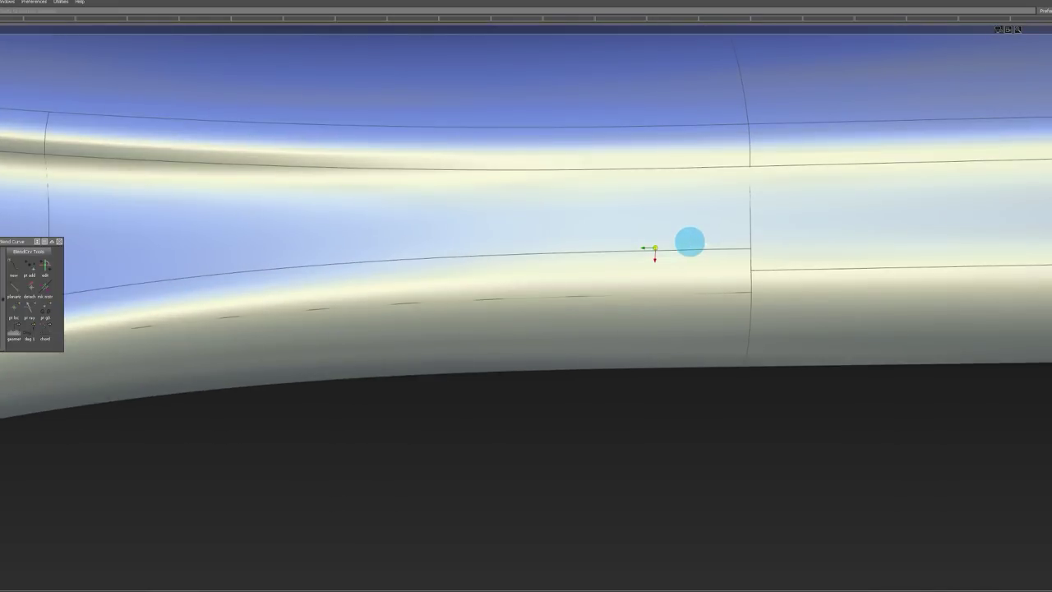
left_click_drag(782, 267, 742, 207, "alt+shift")
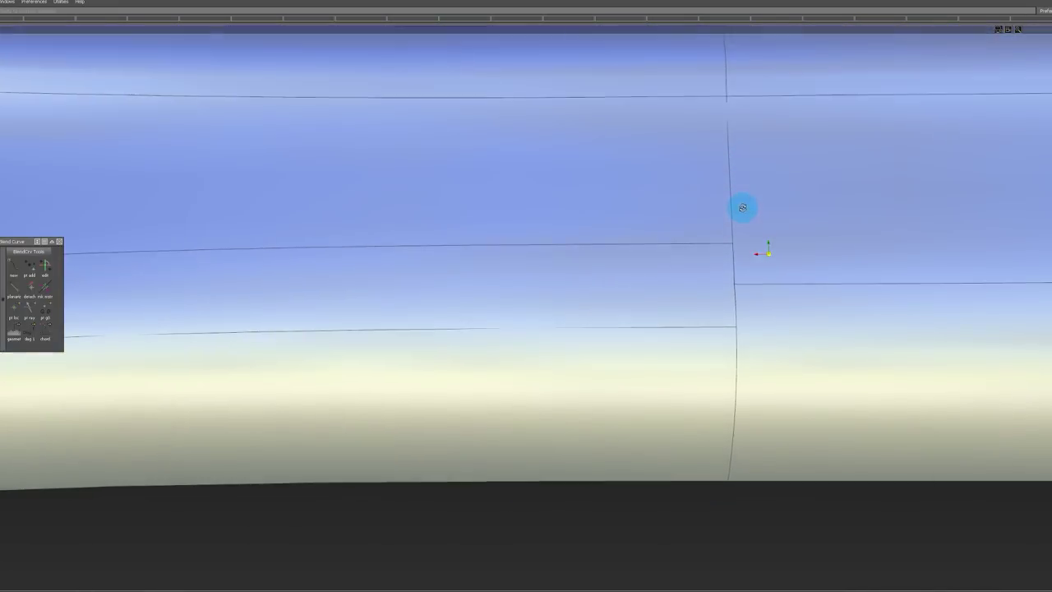
Step: Detach the neck's lower fillet lengthwise into two strips, in line with the handle's lower side edge
left_click_drag(728, 250, 714, 260, "alt+shift")
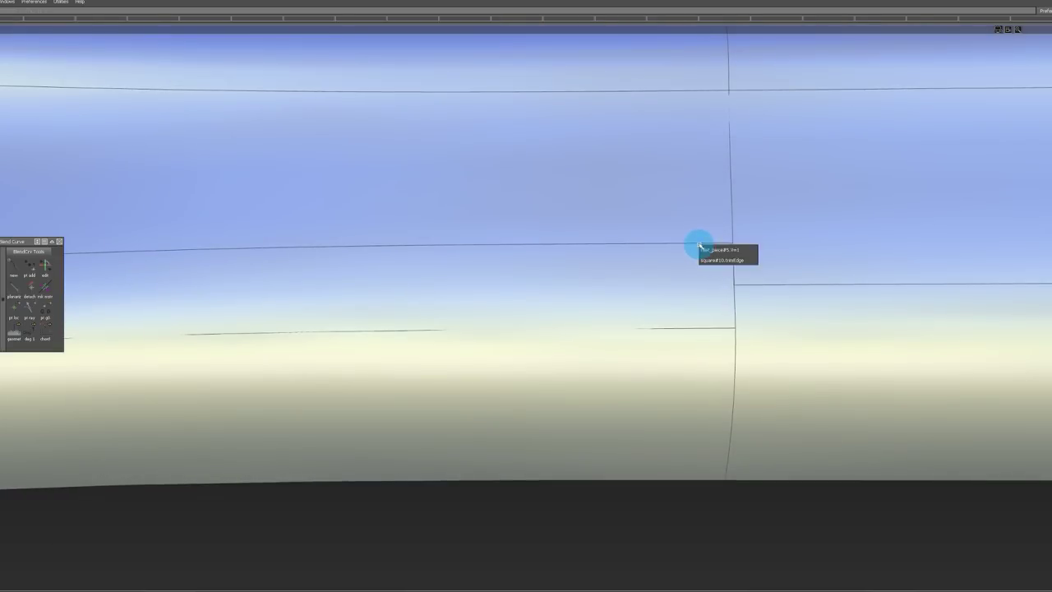
left_click(713, 249)
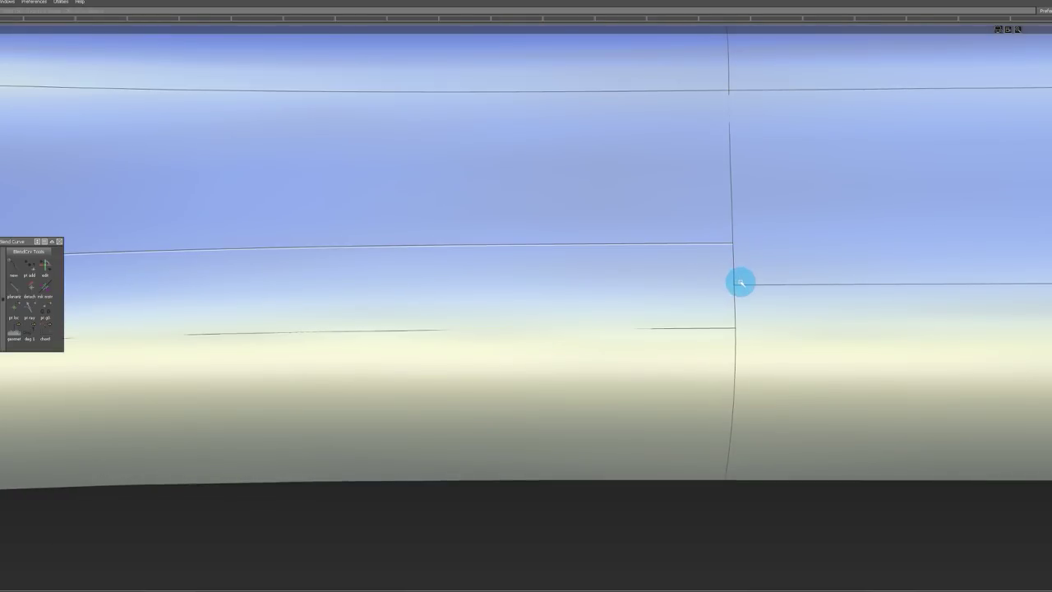
left_click(750, 289)
left_click_drag(724, 341, 723, 219, "ctrl+shift")
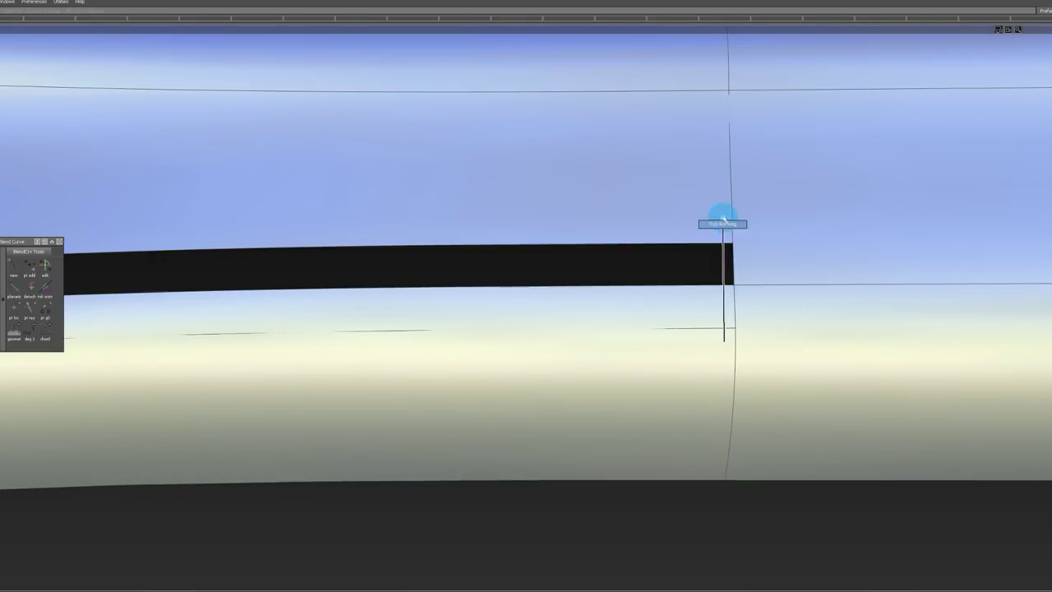
Step: Align the ends of the two fillet strips to the adjoining handle surfaces using partial G0 edge alignment, and check their curvature continuity
left_click(730, 269)
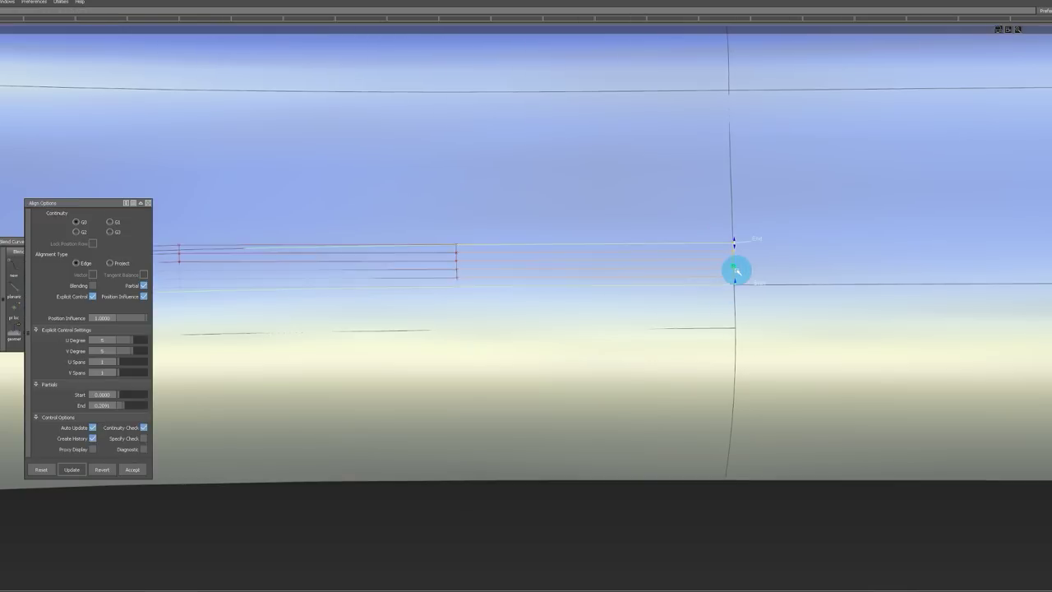
left_click_drag(734, 342, 731, 305, "ctrl+shift")
left_click(737, 303)
left_click_drag(748, 342, 782, 252, "ctrl+shift")
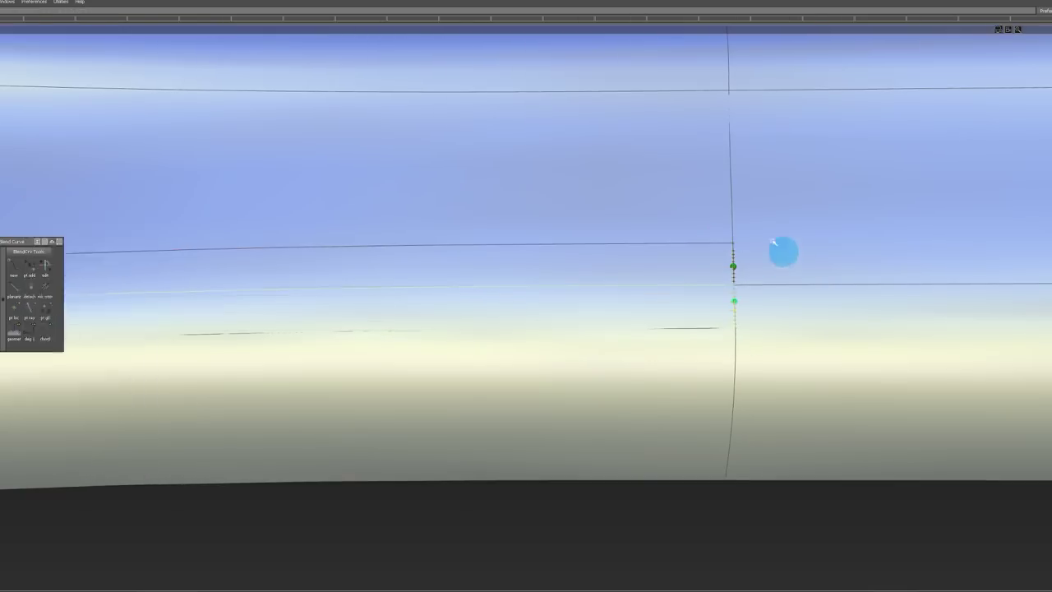
left_click(734, 308)
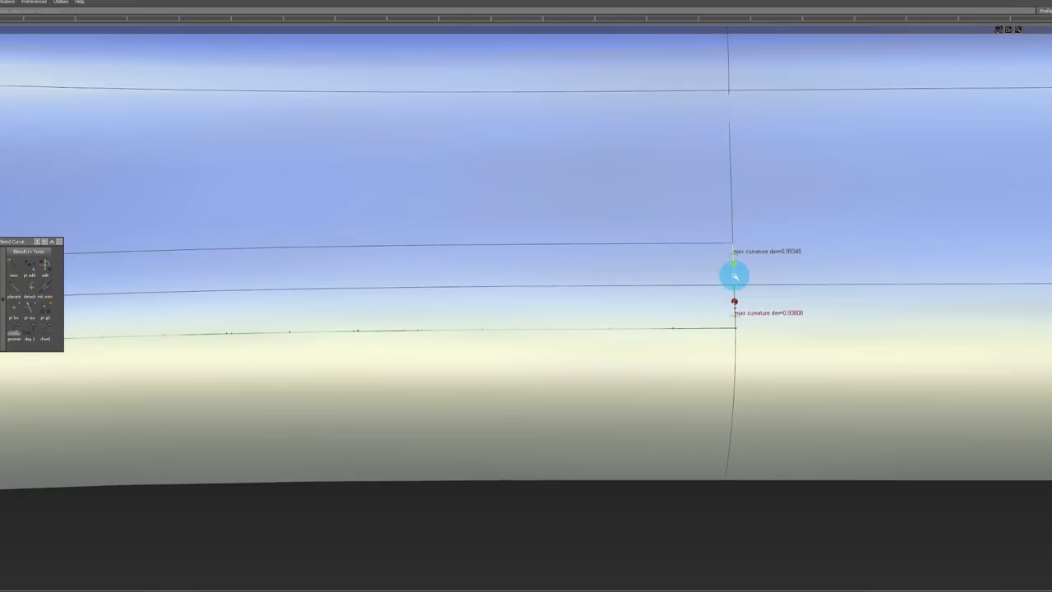
Step: Check the curvature continuity along the upper edge of the narrow lower fillet strip on the neck transition and zoom into its worst deviation
left_click(719, 243)
left_click(717, 284)
middle_click_drag(721, 244, 731, 247, "alt+shift")
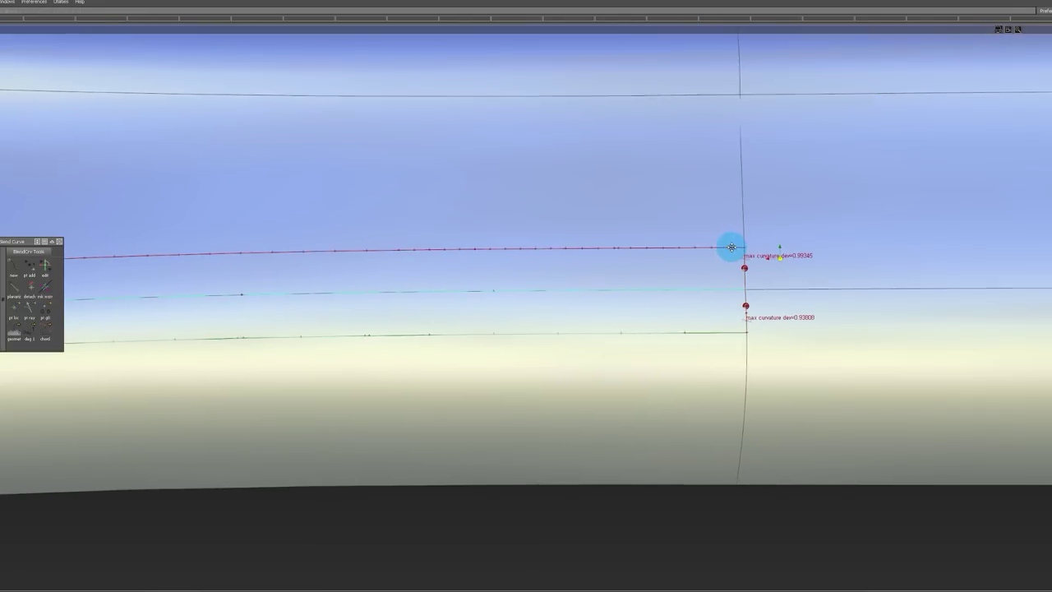
right_click_drag(713, 247, 688, 244, "alt+shift")
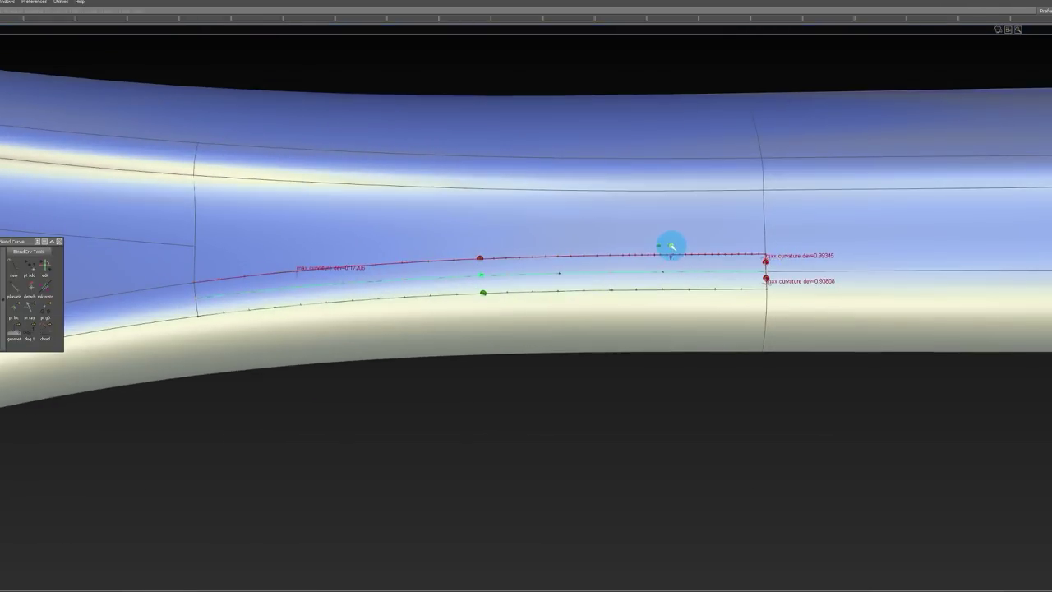
left_click(670, 246, "alt+shift")
right_click_drag(294, 279, 345, 291, "alt+shift")
left_click(304, 294)
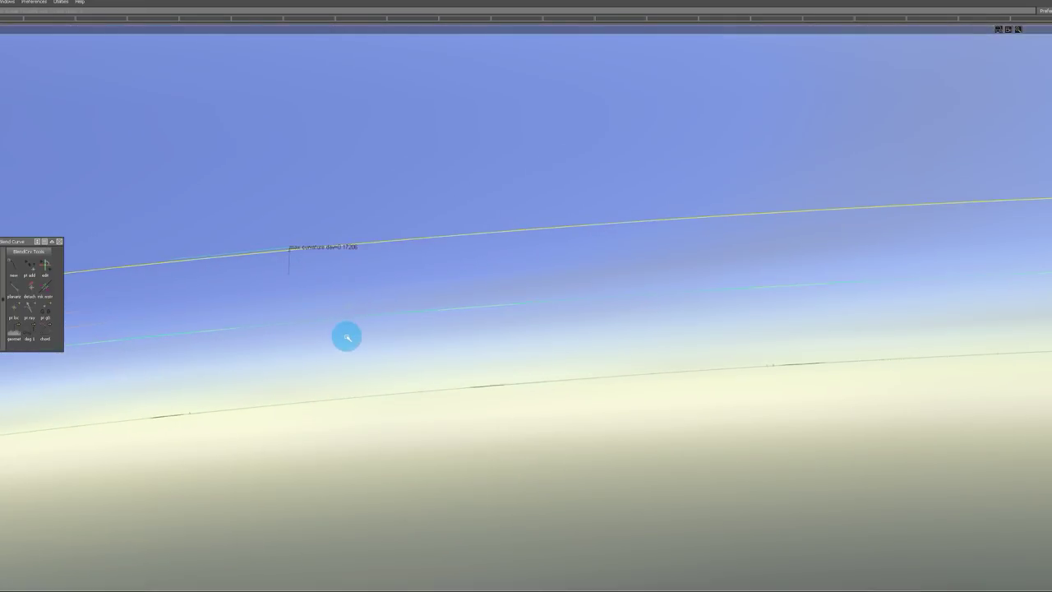
Step: Turn off the diagnostic shading and inspect the control points and hulls of the narrow fillet surface
key("2")
key("1")
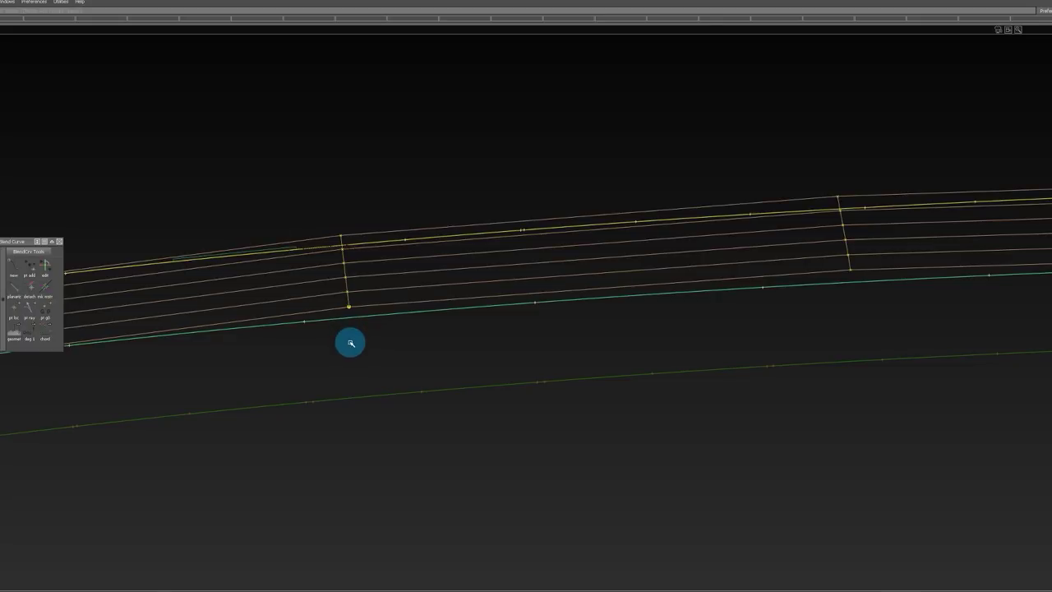
left_click_drag(350, 341, 345, 282, "ctrl+shift")
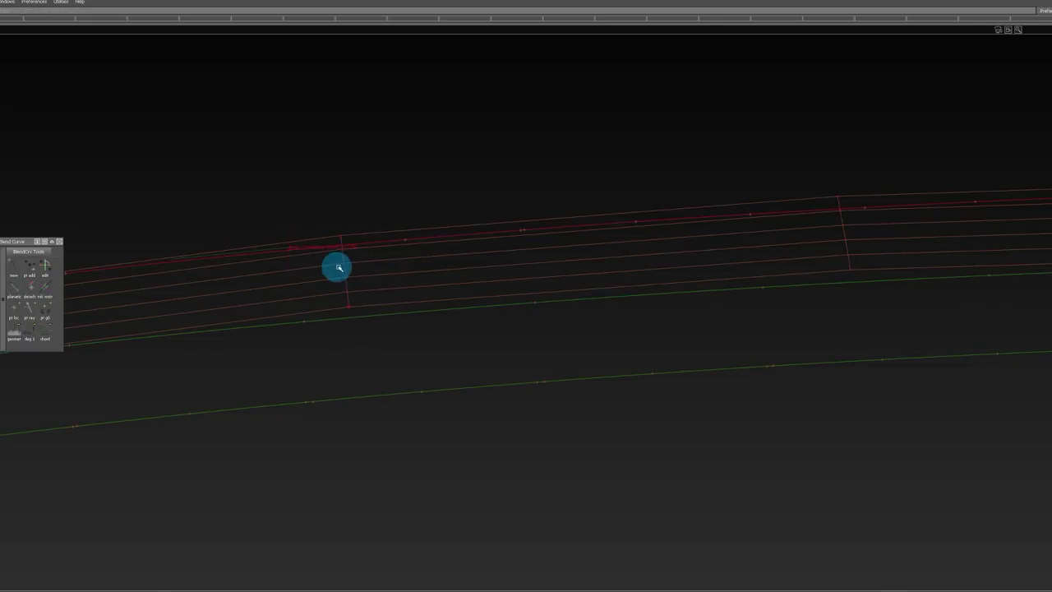
left_click(349, 266)
left_click_drag(406, 272, 419, 275)
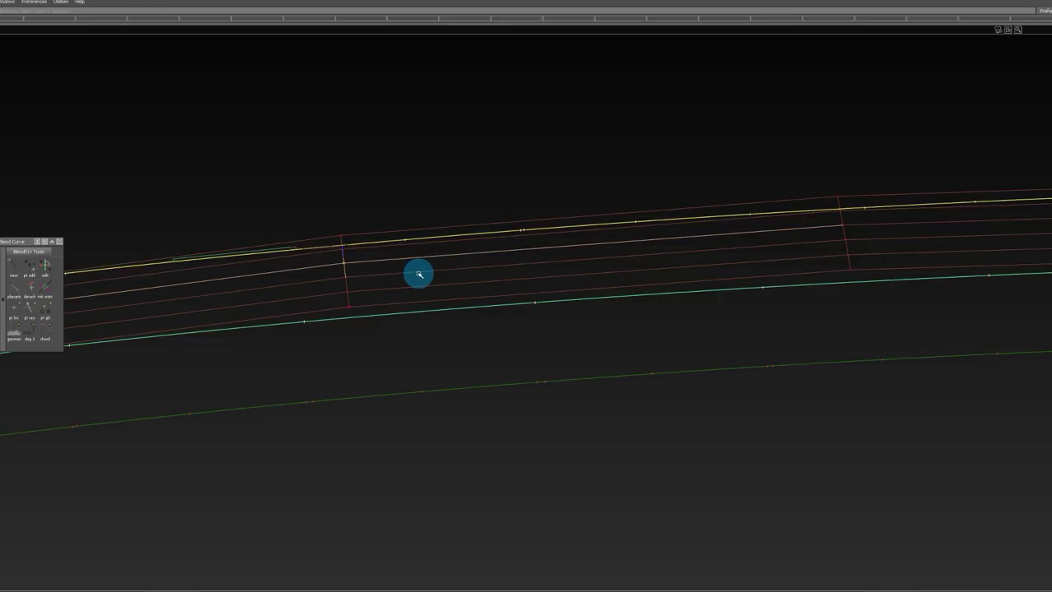
right_click_drag(419, 274, 418, 291, "alt+shift")
middle_click_drag(419, 291, 373, 301, "alt+shift")
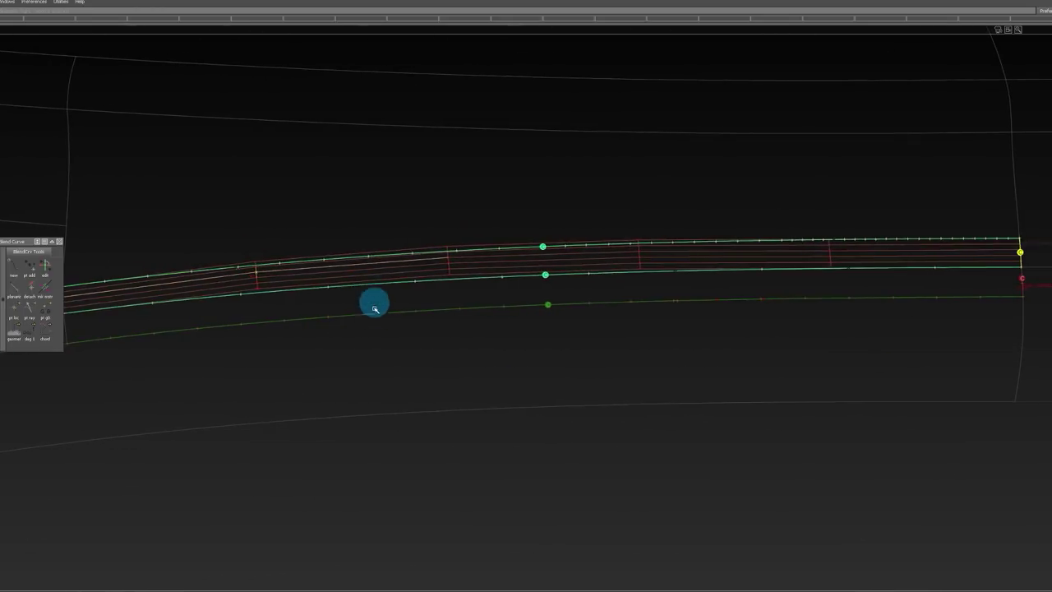
Step: Pick the curvature deviation locators around the fillet strips and remove them
left_click_drag(373, 301, 374, 176, "ctrl+shift")
left_click(625, 300)
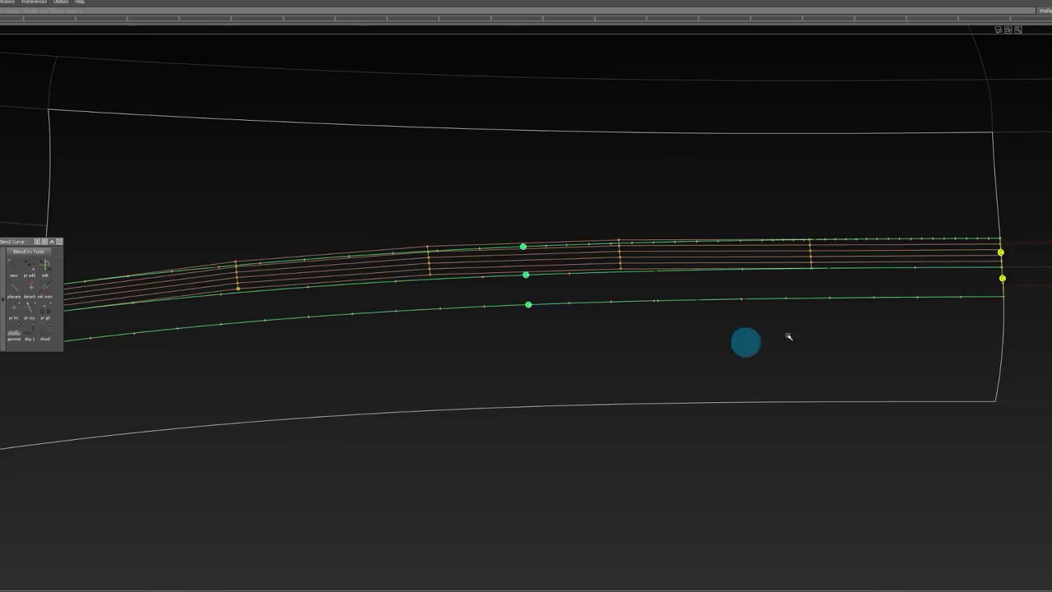
middle_click_drag(1000, 239, 795, 239, "alt+shift")
left_click_drag(647, 349, 646, 288, "ctrl+shift")
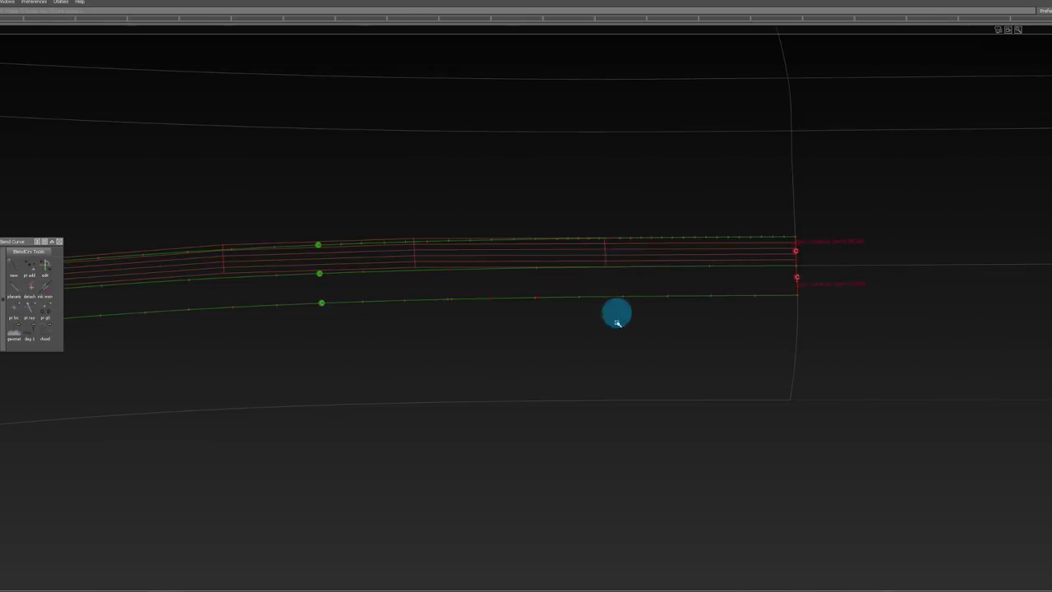
left_click(532, 269)
left_click(528, 319)
left_click_drag(599, 413, 601, 248, "ctrl+shift")
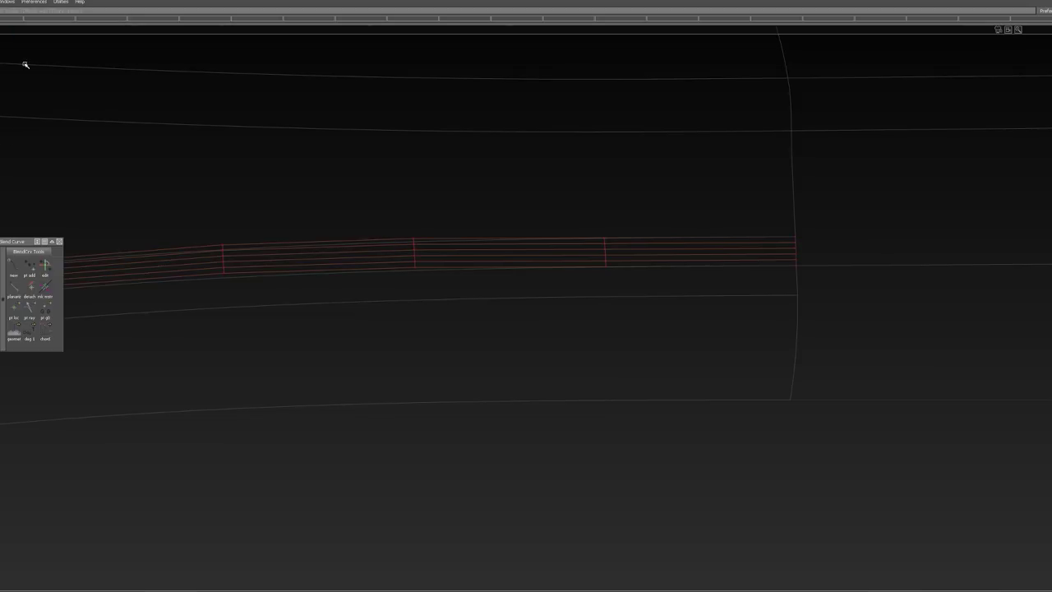
Step: Hide the remaining control points and hulls, clear the locators at the handle joint, and restore the diagnostic shading
right_click_drag(384, 105, 376, 114, "alt+shift")
middle_click_drag(376, 114, 415, 102, "alt+shift")
left_click_drag(439, 130, 439, 266, "ctrl+shift")
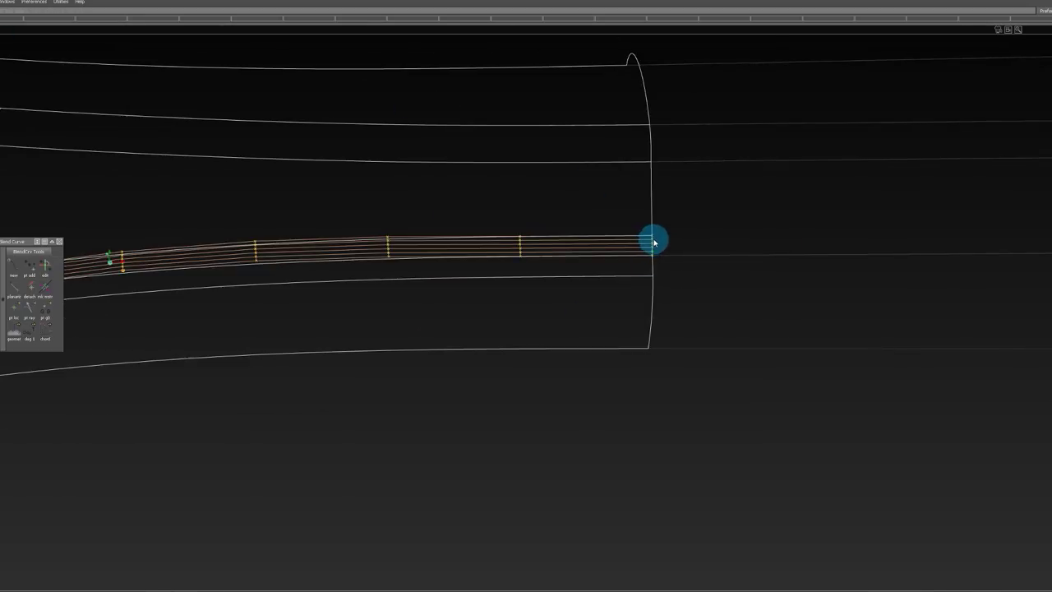
mouse_move(654, 242)
left_mouse_down("ctrl+shift")
mouse_move(655, 325)
mouse_move(654, 247)
left_mouse_up("ctrl+shift")
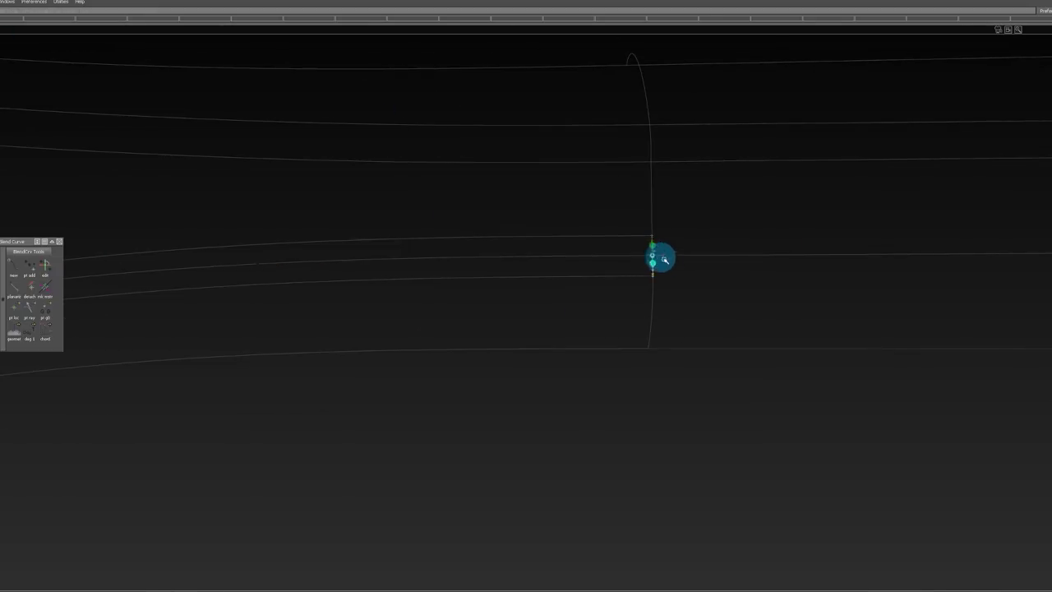
right_click_drag(664, 258, 689, 262, "alt+shift")
key("F5")
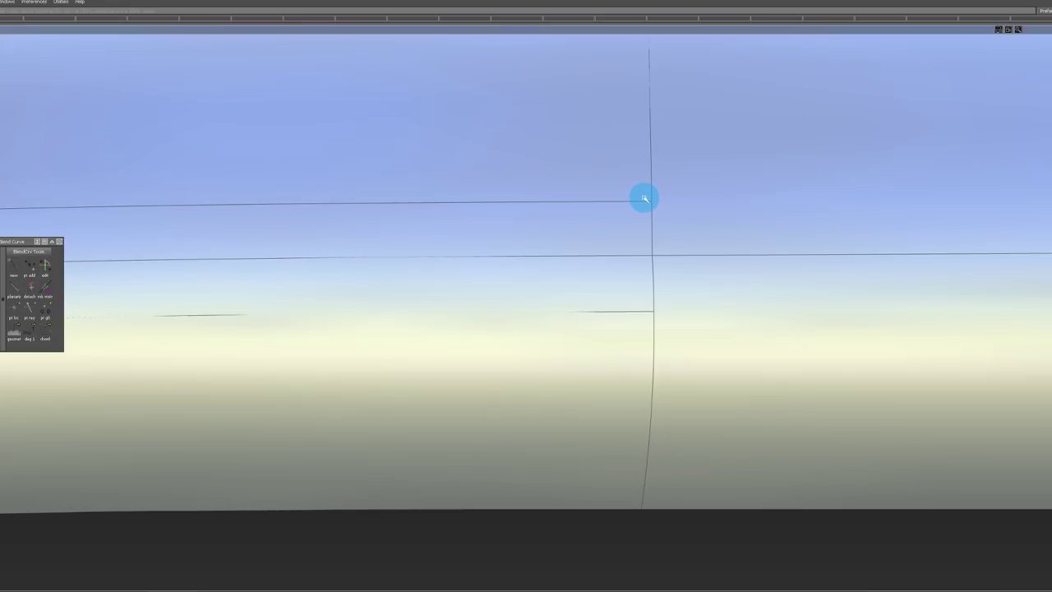
Step: Examine the highlight flow across the neck transition from several viewing angles
right_click_drag(645, 198, 623, 220, "alt+shift")
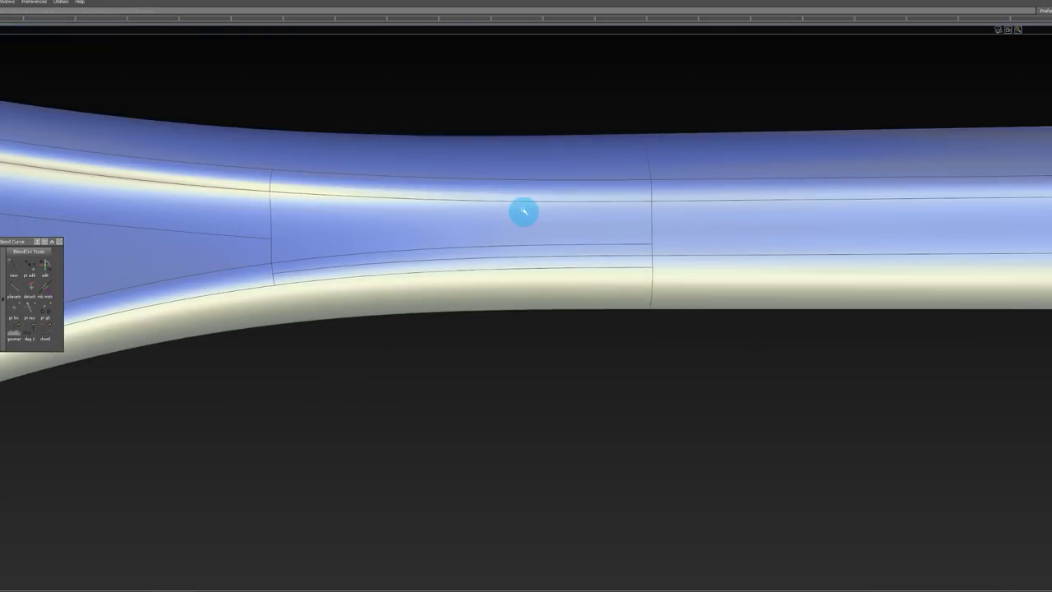
left_click_drag(430, 170, 427, 230, "alt+shift")
key("alt+m")
mouse_move(437, 179)
left_mouse_down("alt+shift")
mouse_move(434, 227)
mouse_move(441, 162)
mouse_move(425, 126)
mouse_move(437, 82)
mouse_move(443, 135)
left_mouse_up("alt+shift")
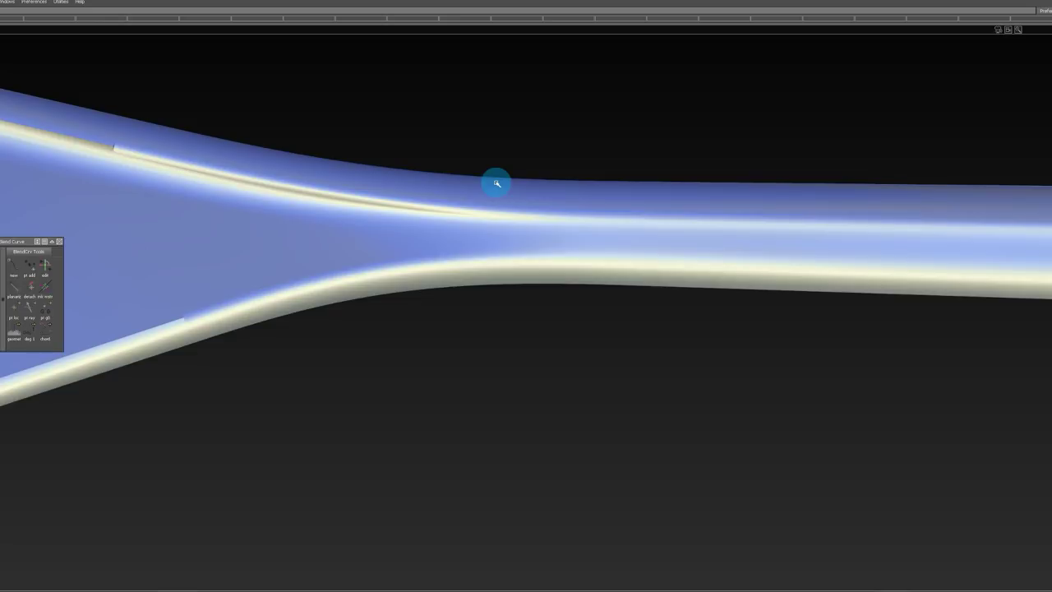
mouse_move(496, 183)
middle_mouse_down()
mouse_move(477, 167)
mouse_move(471, 254)
mouse_move(629, 286)
mouse_move(474, 269)
middle_mouse_up()
left_click_drag(473, 270, 457, 212, "alt+shift")
left_click_drag(457, 212, 400, 175, "ctrl+shift")
left_click_drag(400, 175, 361, 244, "alt+shift")
left_click(327, 218, "alt+shift")
right_click_drag(361, 244, 426, 253, "alt+shift")
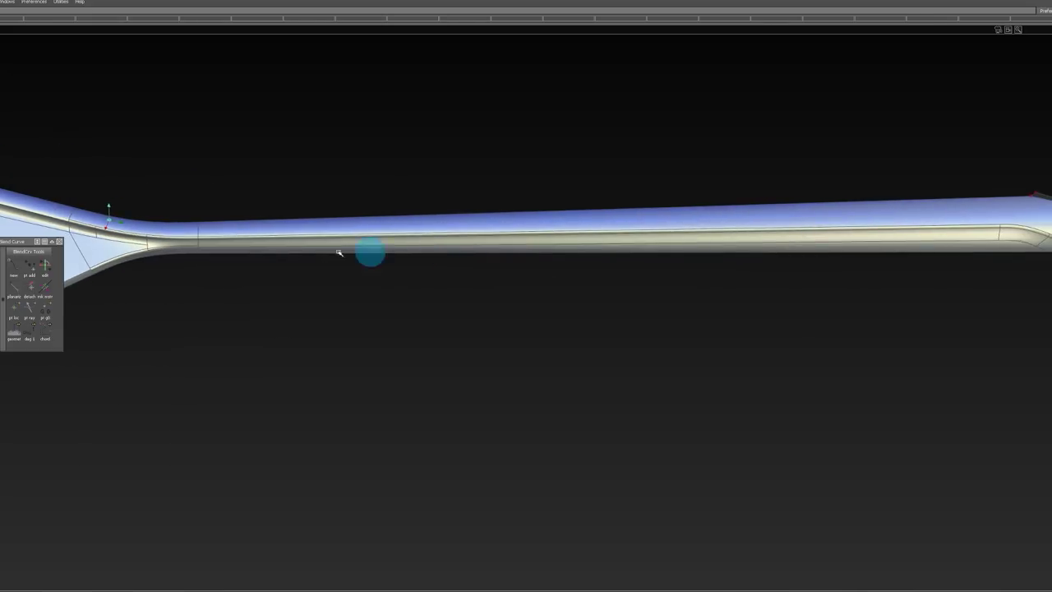
Step: Inspect the lower fillet strips where the neck blends into the handle
left_click(213, 245, "alt+shift")
right_click_drag(217, 247, 99, 205, "alt+shift")
middle_click_drag(291, 188, 488, 189, "alt+shift")
mouse_move(457, 220)
left_mouse_down("ctrl+shift")
mouse_move(493, 253)
mouse_move(453, 238)
left_mouse_up("ctrl+shift")
left_click(443, 309)
left_click(463, 331)
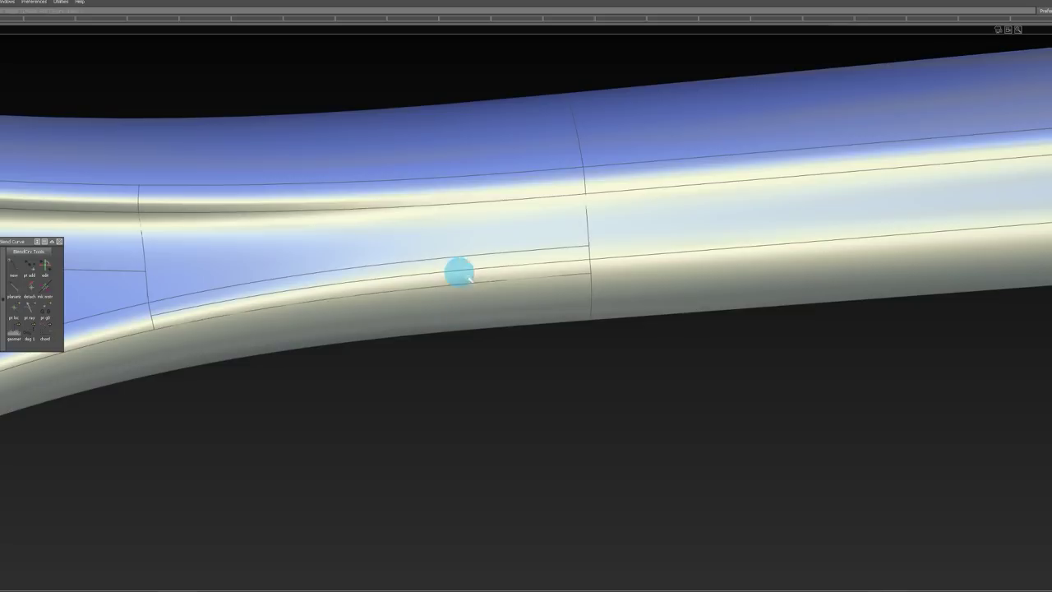
left_click(475, 270)
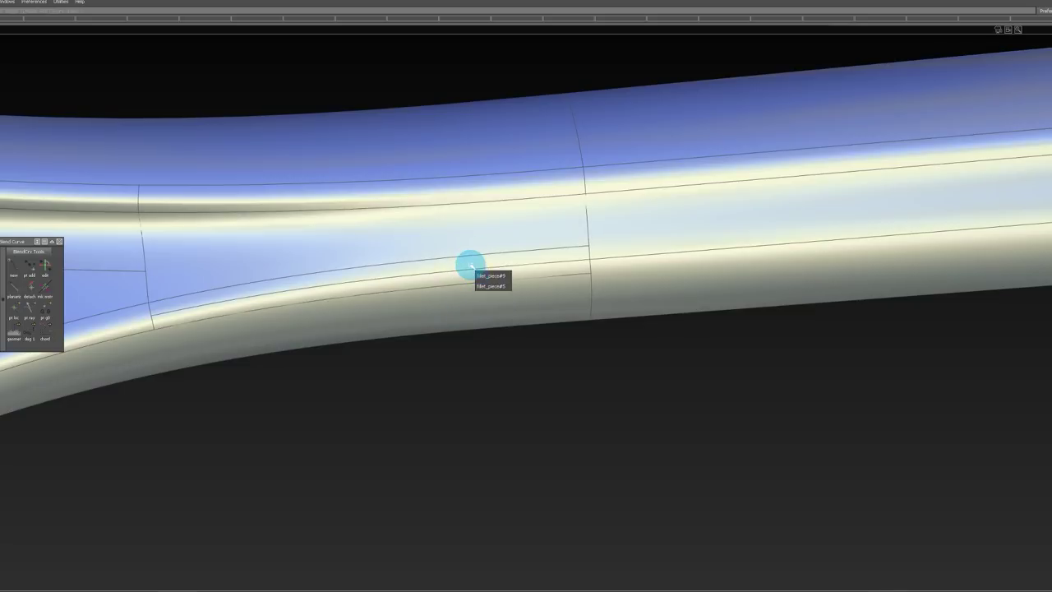
left_click(471, 266)
right_click_drag(464, 219, 472, 190, "alt+shift")
left_click_drag(471, 189, 471, 240, "alt+shift")
right_click_drag(434, 185, 414, 199, "alt+shift")
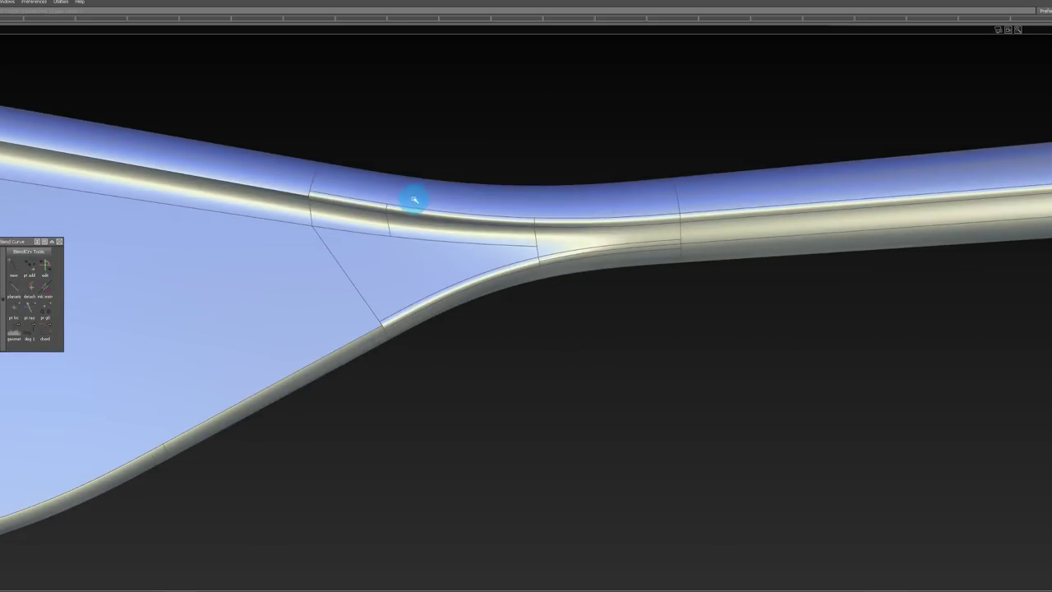
Step: Review the reflections along the full length of the handle up to its end
middle_click_drag(633, 207, 507, 205, "alt+shift")
mouse_move(507, 205)
left_mouse_down("alt+shift")
mouse_move(524, 190)
mouse_move(531, 252)
mouse_move(524, 178)
left_mouse_up("alt+shift")
left_click(552, 197, "alt+shift")
middle_click_drag(559, 215, 740, 221, "alt+shift")
right_click_drag(693, 220, 683, 257, "alt+shift")
middle_click_drag(683, 256, 345, 258, "alt+shift")
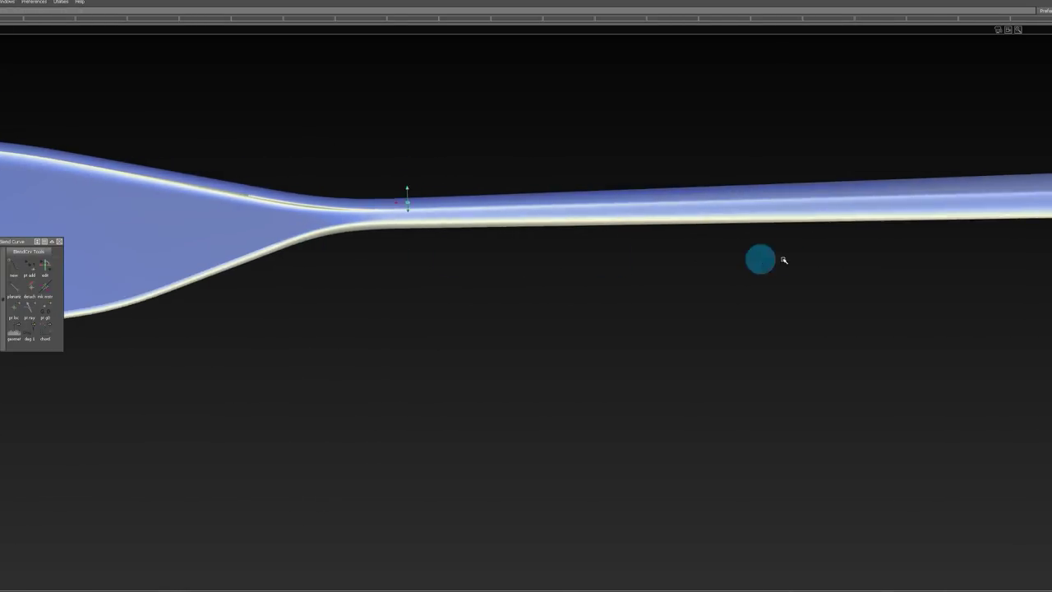
mouse_move(809, 261)
middle_mouse_down("alt+shift")
mouse_move(349, 260)
mouse_move(657, 256)
middle_mouse_up("alt+shift")
mouse_move(882, 202)
left_mouse_down("alt+shift")
mouse_move(942, 493)
mouse_move(885, 203)
left_mouse_up("alt+shift")
right_click_drag(860, 134, 858, 135, "ctrl+shift")
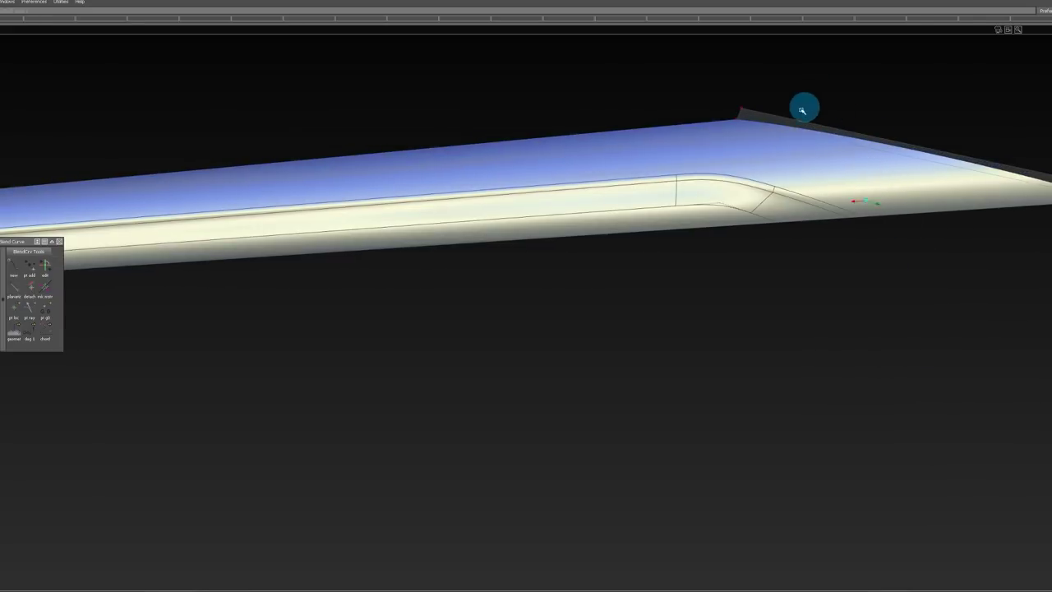
right_click_drag(806, 107, 846, 130, "alt+shift")
left_click_drag(505, 189, 504, 226, "alt+shift")
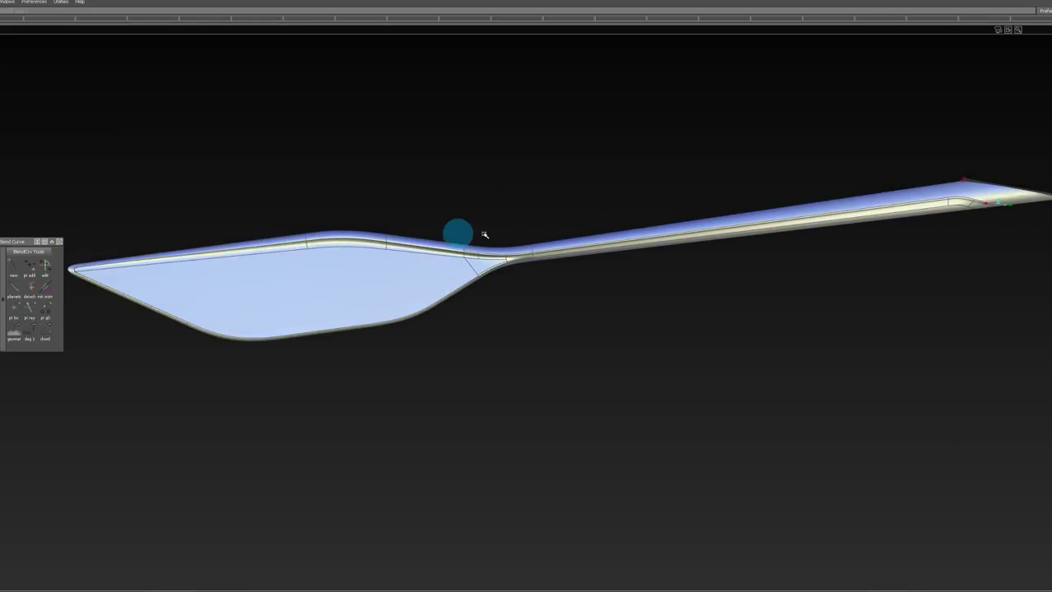
Step: Examine the recess corner and its edge fillets near the far end of the handle
right_click_drag(969, 203, 1037, 179, "alt+shift")
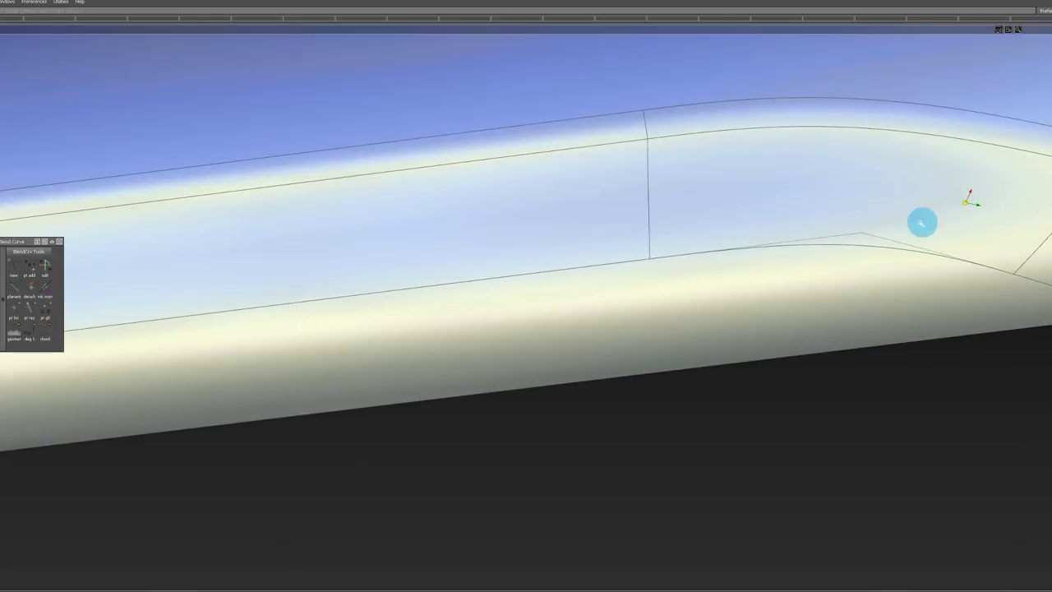
middle_click_drag(920, 223, 852, 221, "alt+shift")
left_click_drag(810, 198, 804, 297, "ctrl+shift")
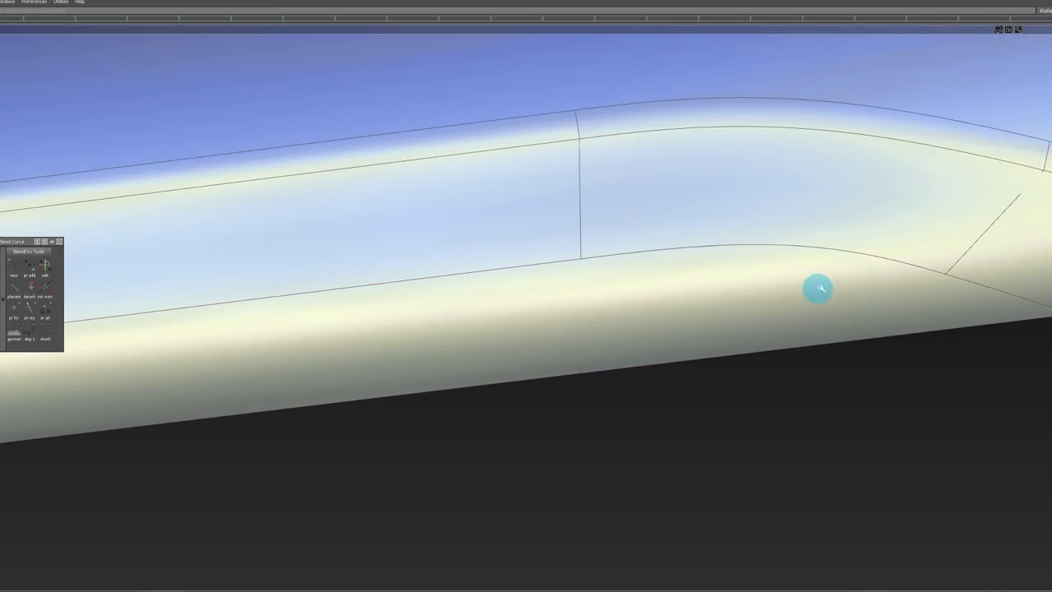
right_click_drag(817, 288, 808, 329, "alt+shift")
left_click_drag(808, 329, 649, 275, "ctrl+shift")
right_click_drag(648, 275, 660, 294, "alt+shift")
middle_click_drag(660, 294, 578, 278, "alt+shift")
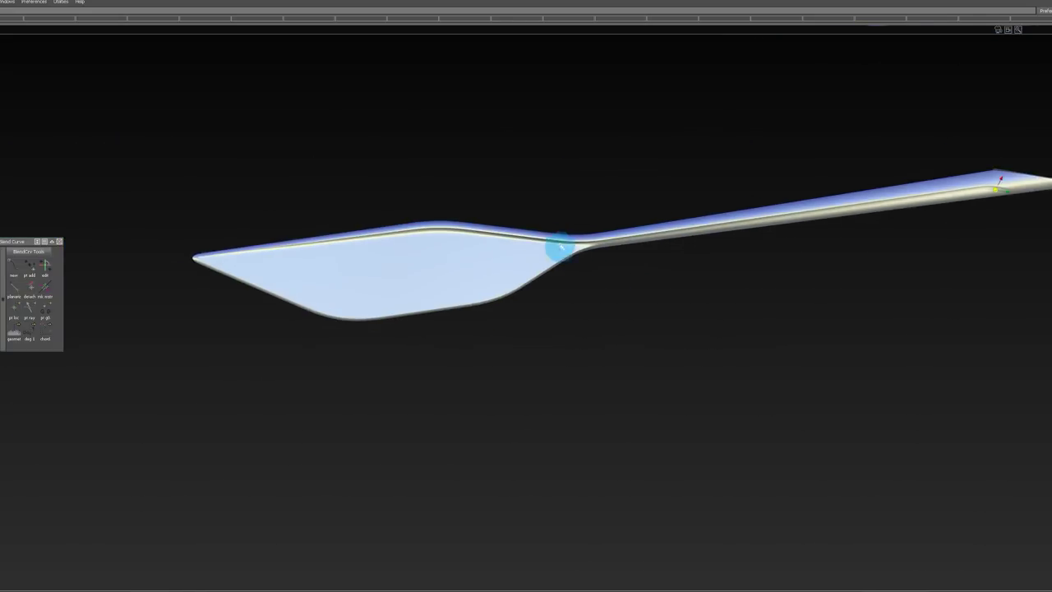
Step: Inspect the highlights from the neck along the rim and flat face of the wide head to its pointed tip
right_click_drag(580, 247, 638, 242, "alt+shift")
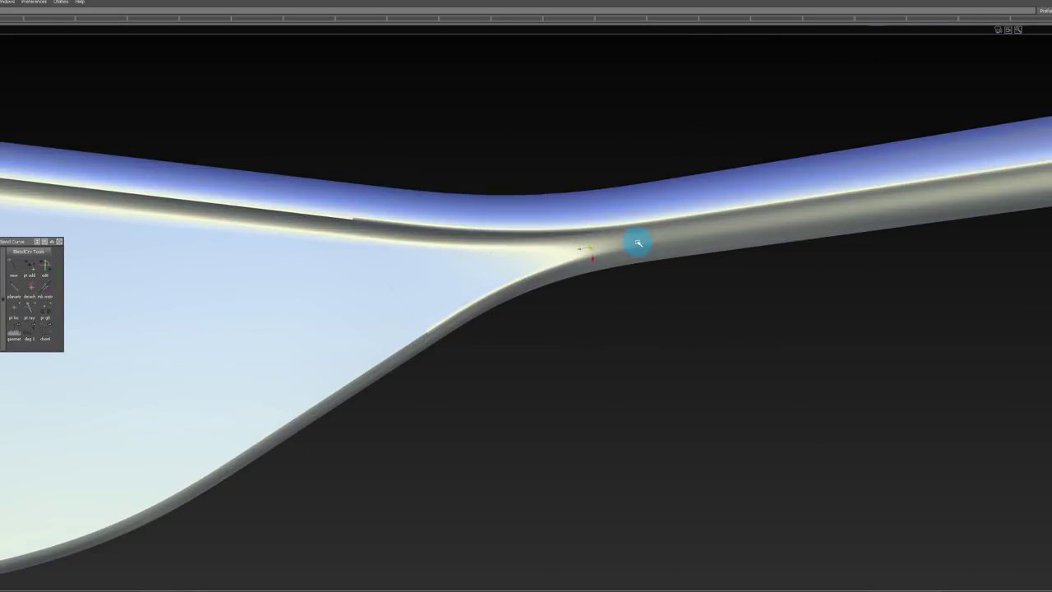
left_click_drag(534, 248, 535, 239, "alt+shift")
right_click_drag(535, 239, 452, 263, "alt+shift")
middle_click_drag(452, 271, 599, 261, "alt+shift")
left_click_drag(606, 223, 552, 224, "ctrl+shift")
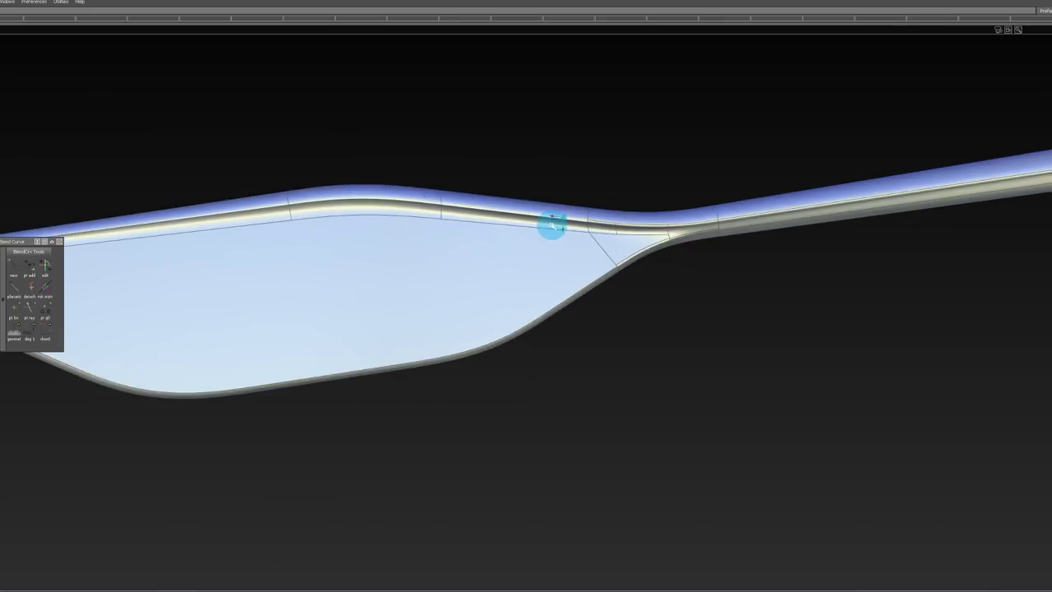
middle_click_drag(553, 224, 789, 235, "alt+shift")
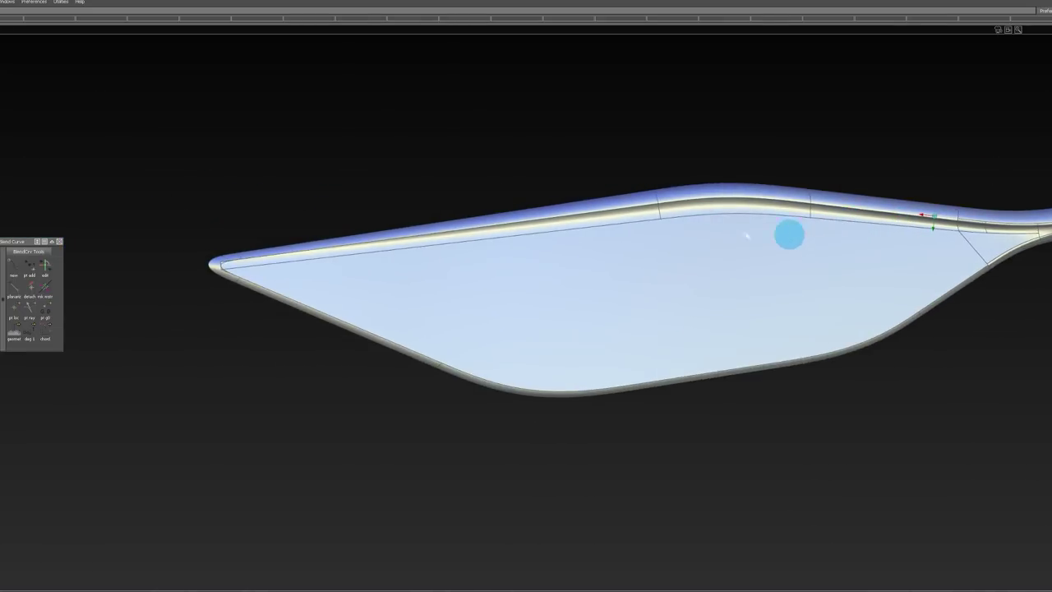
right_click_drag(258, 268, 265, 277, "alt+shift")
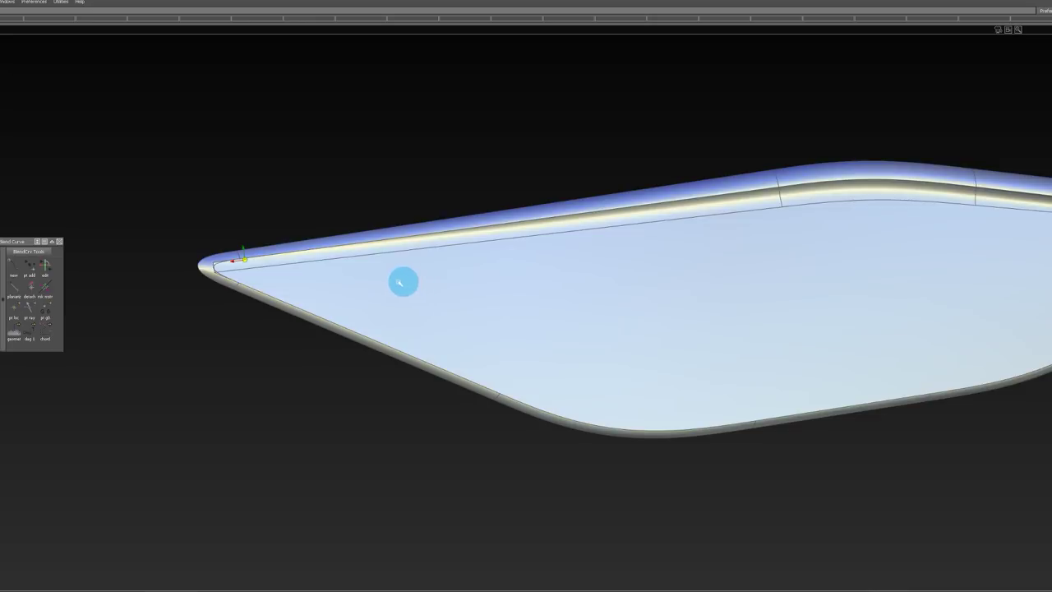
middle_click_drag(402, 282, 119, 329, "alt+shift")
middle_click_drag(523, 296, 270, 283, "alt+shift")
left_click_drag(269, 284, 610, 297, "alt+shift")
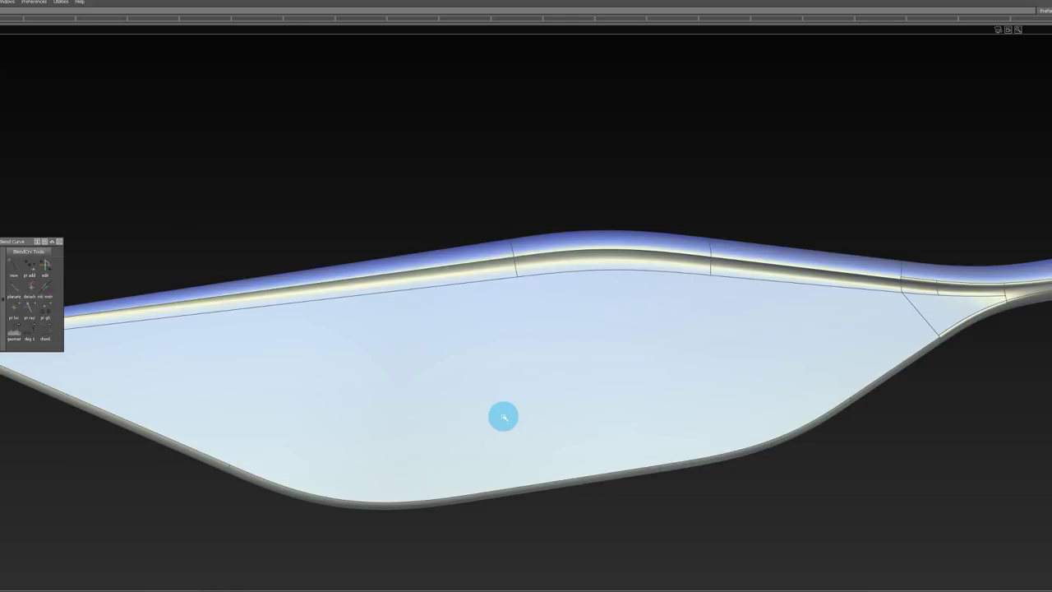
Step: Start a surface fillet from the head's flat face and upper inner strips to the upper outer rim surfaces
left_click(874, 327)
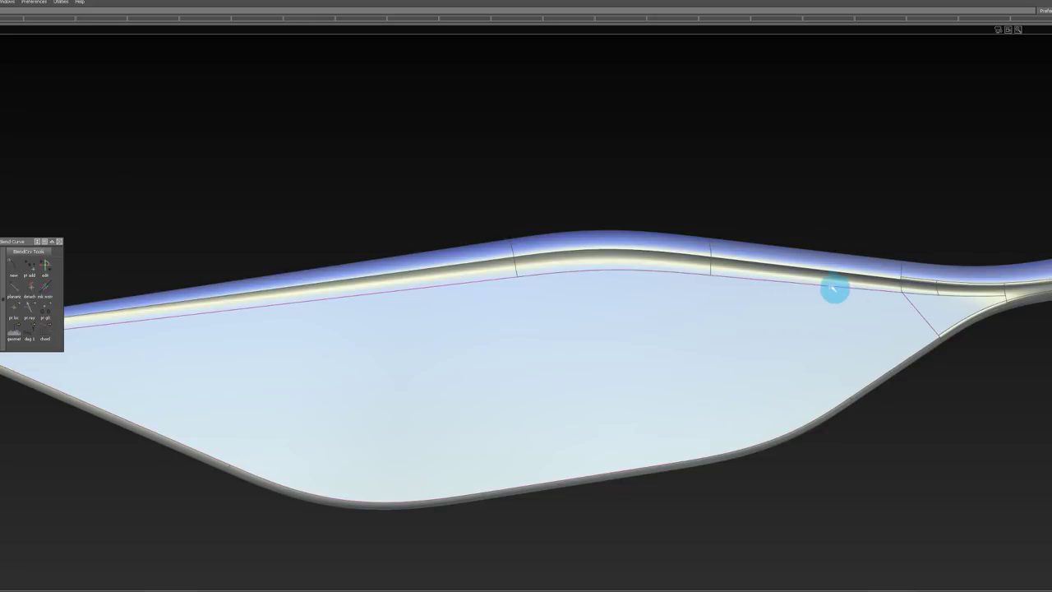
left_click(803, 275)
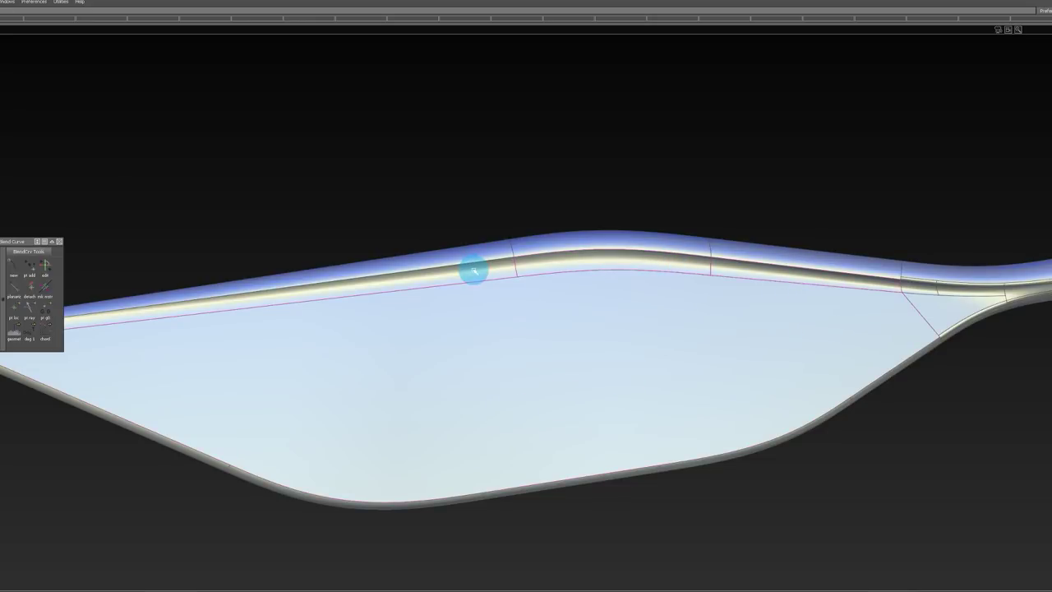
middle_click_drag(441, 302, 384, 301, "alt+shift")
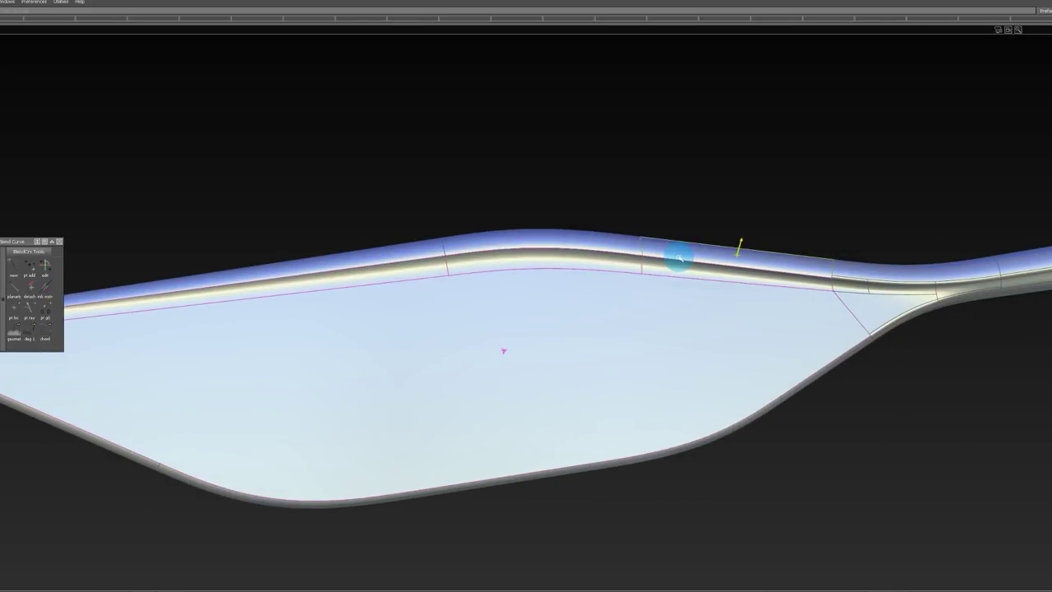
left_click(620, 250)
left_click(412, 250)
middle_click_drag(382, 269, 757, 246, "alt+shift")
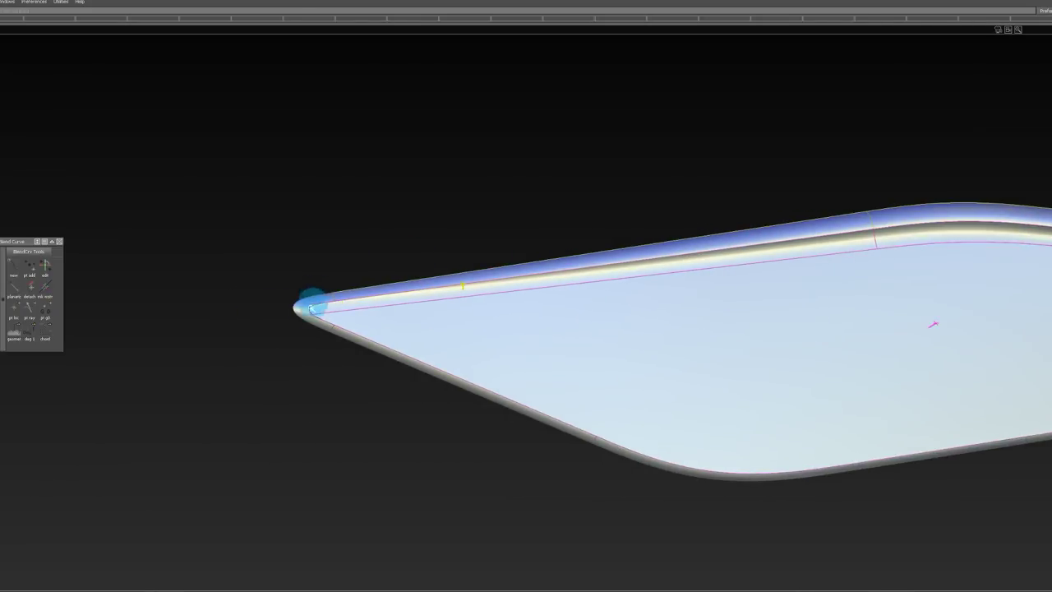
Step: Add the rim surfaces along the head's lower edge to the fillet's second side and generate the fillet
left_click(360, 342)
left_click(669, 467)
middle_click_drag(945, 471, 578, 465, "alt+shift")
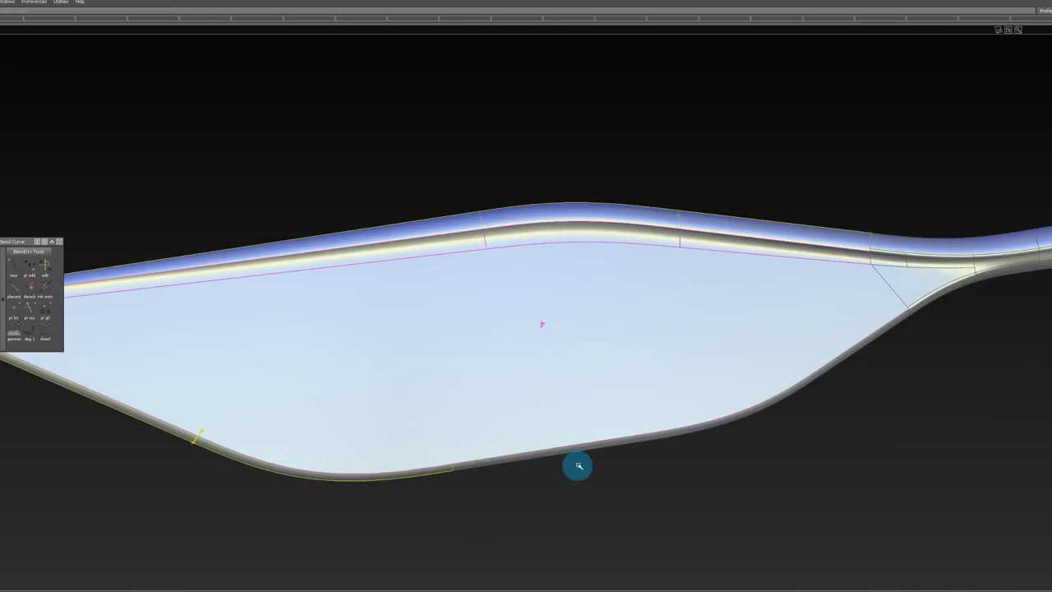
left_click(618, 447)
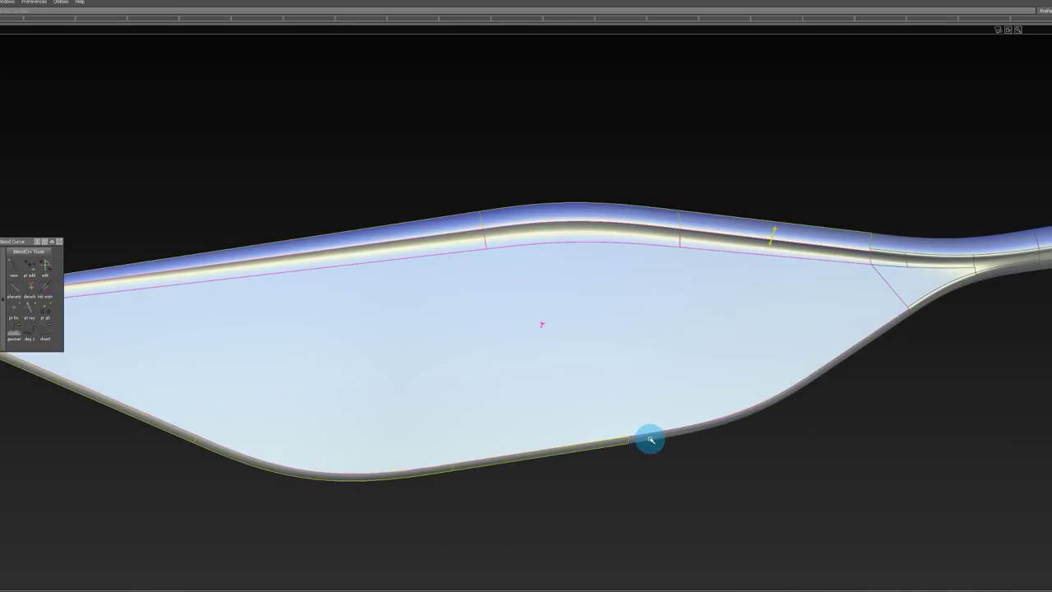
left_click_drag(650, 439, 833, 371)
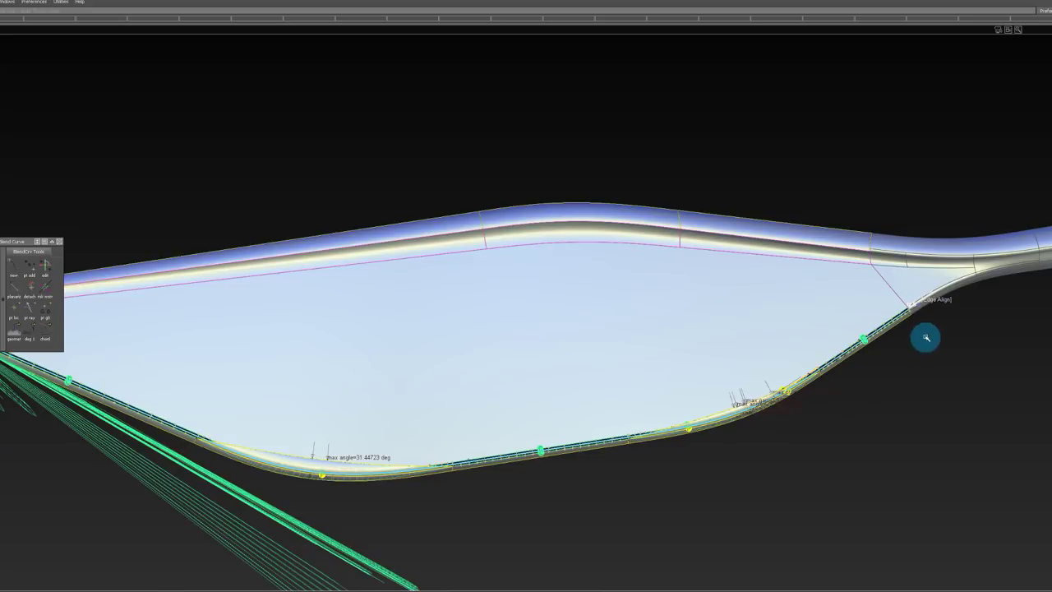
Step: Examine the fillet generated along the lower edge and undo it
mouse_move(904, 311)
right_mouse_down("alt+shift")
mouse_move(953, 323)
mouse_move(902, 329)
right_mouse_up("alt+shift")
middle_click_drag(713, 353, 770, 313, "alt+shift")
middle_click_drag(402, 309, 457, 324, "alt+shift")
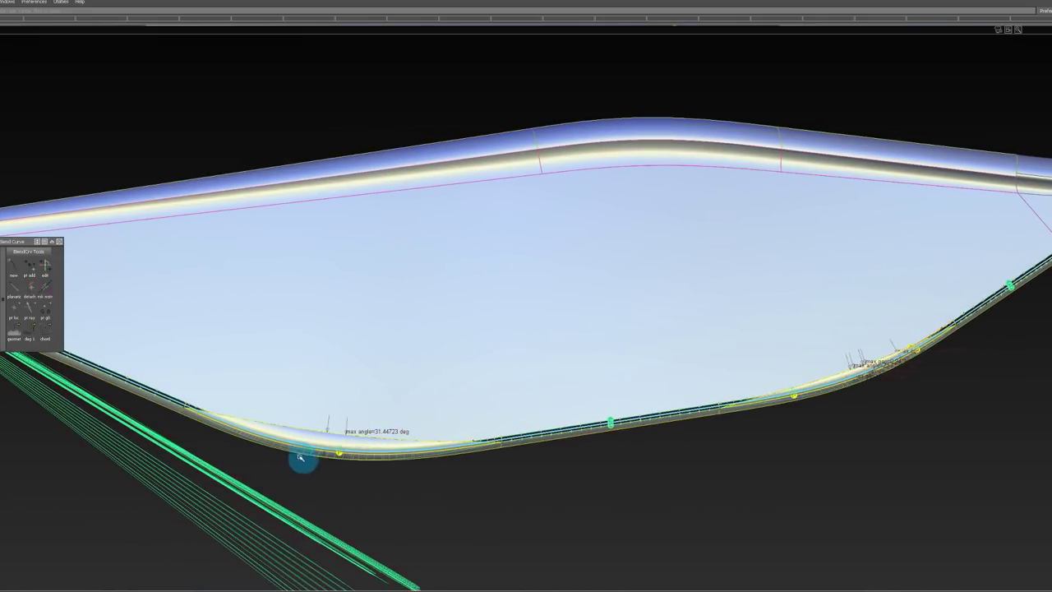
key("ctrl+q")
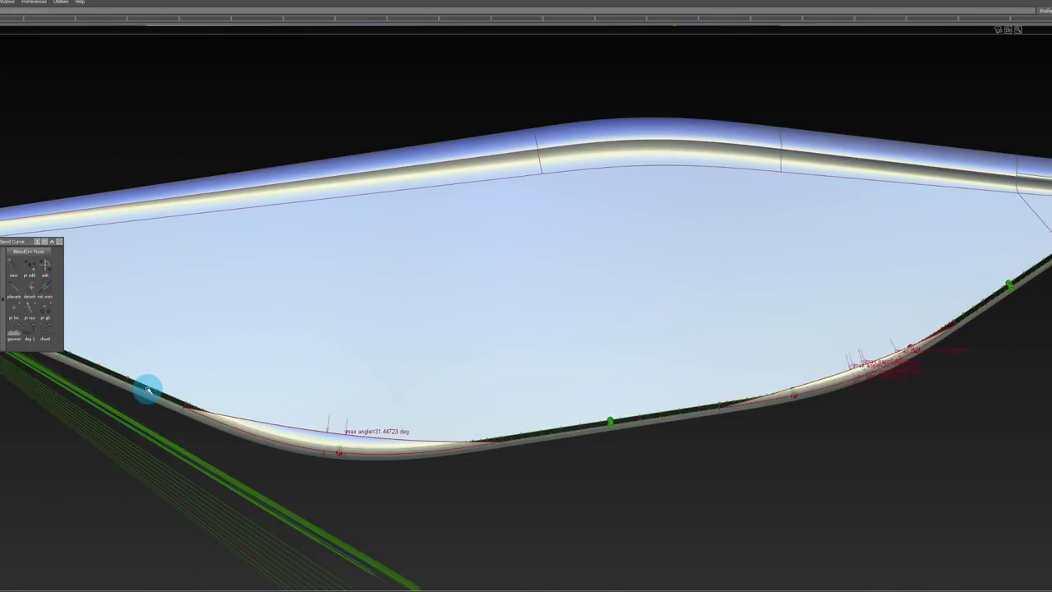
left_click(148, 390)
left_click(979, 431)
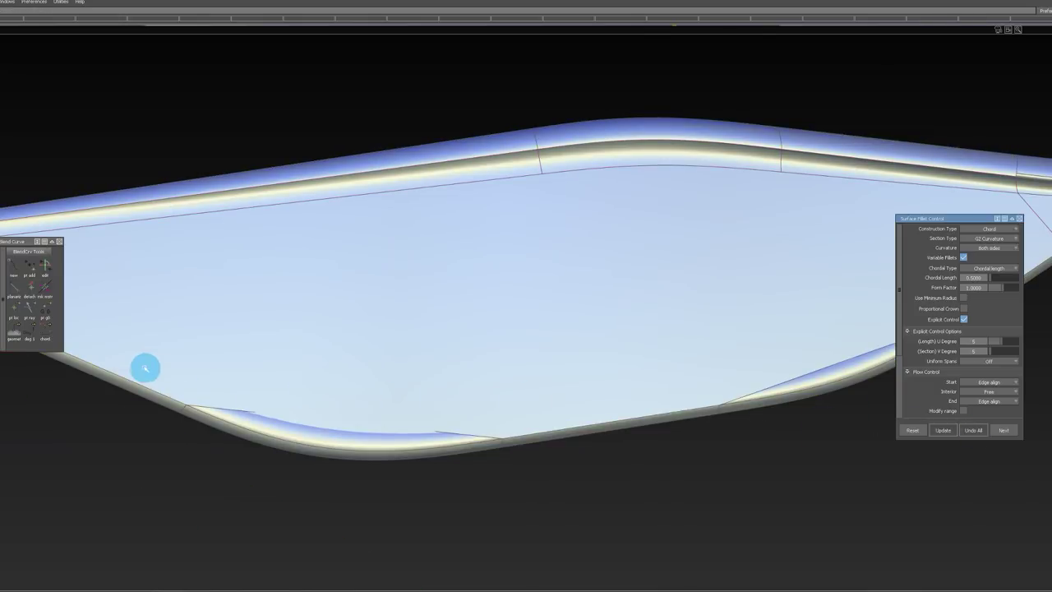
Step: Delete the construction history of the lower curved rim surface nearer the pointed tip and show its control hull
middle_click_drag(221, 381, 540, 380, "alt+shift")
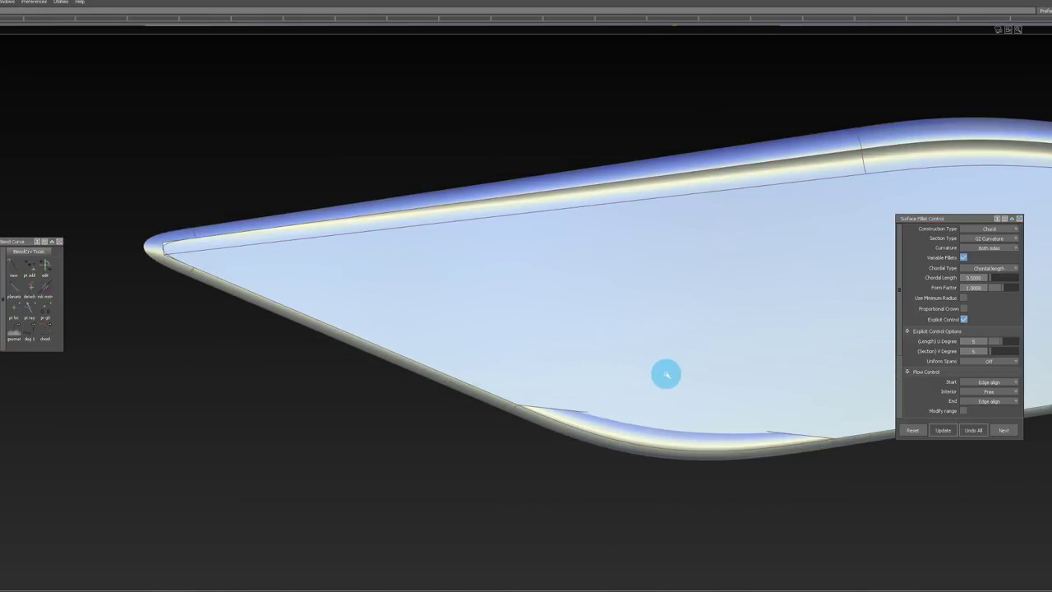
left_click(669, 432)
key("ctrl+h")
middle_click_drag(780, 410, 580, 417, "alt+shift")
left_click_drag(582, 420, 578, 318, "ctrl+shift")
middle_click_drag(911, 267, 854, 269, "alt+shift")
left_click_drag(873, 311, 879, 401, "ctrl+shift")
middle_click_drag(899, 386, 743, 374, "alt+shift")
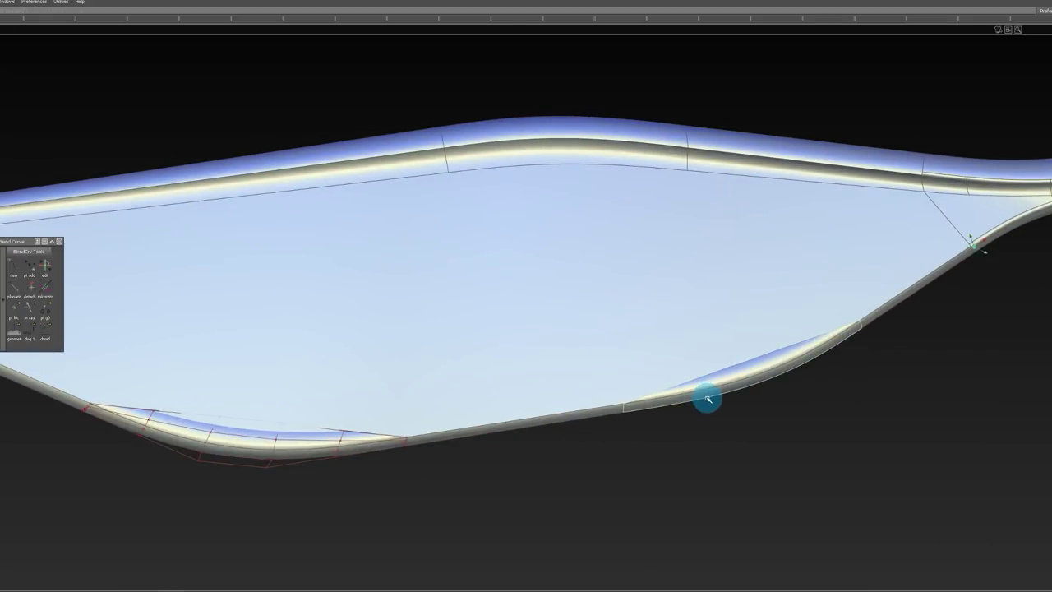
Step: Delete the two curved rim surfaces along the head's lower edge
middle_click_drag(364, 399, 460, 398, "alt+shift")
left_click(349, 439)
left_click_drag(383, 515, 384, 207, "ctrl+shift")
left_click_drag(384, 264, 380, 432, "ctrl+shift")
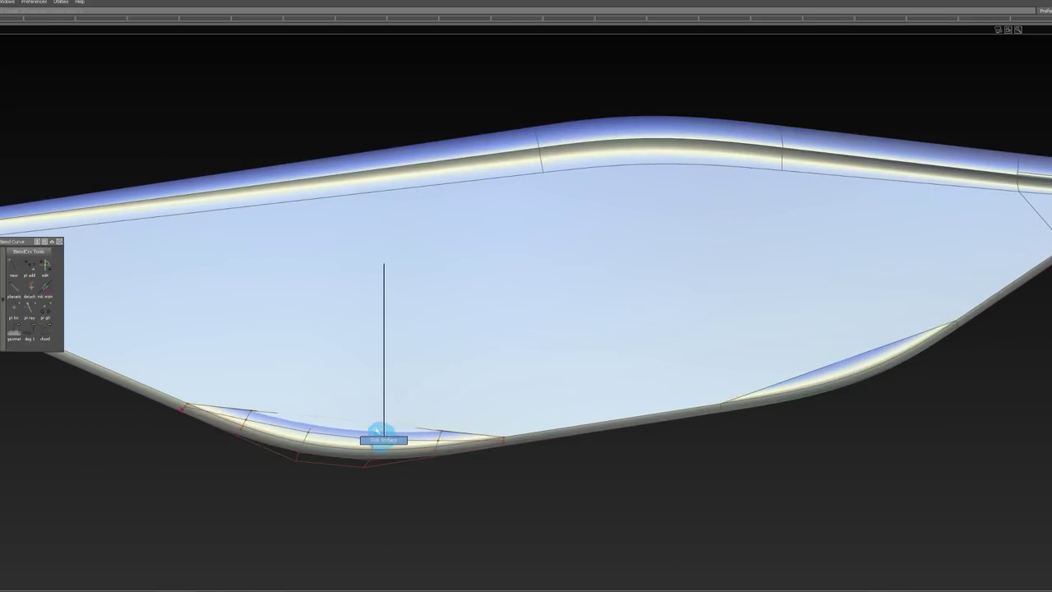
left_click(322, 456)
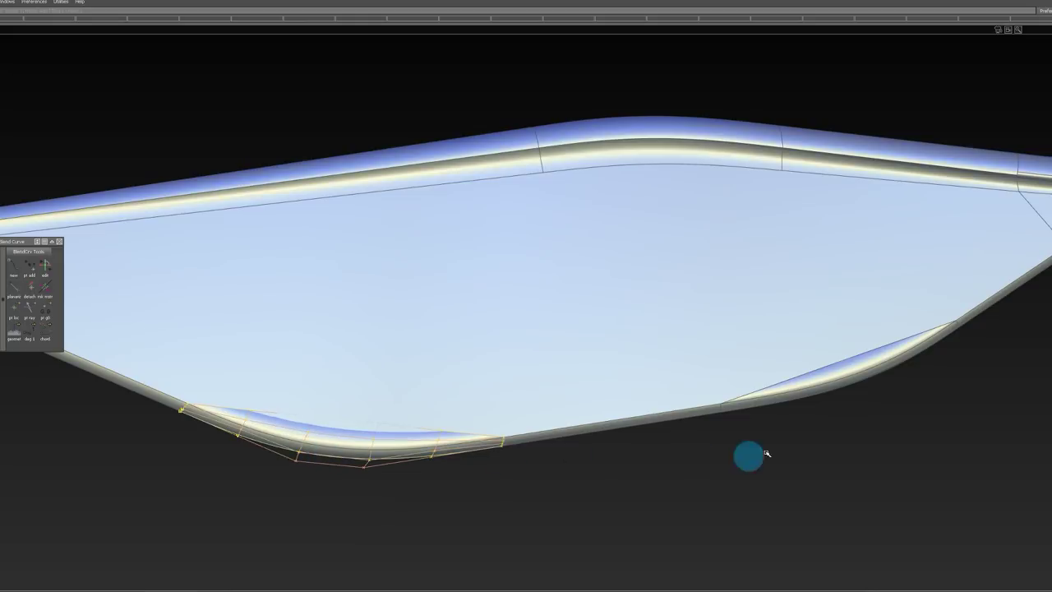
left_click(812, 395)
key("Delete")
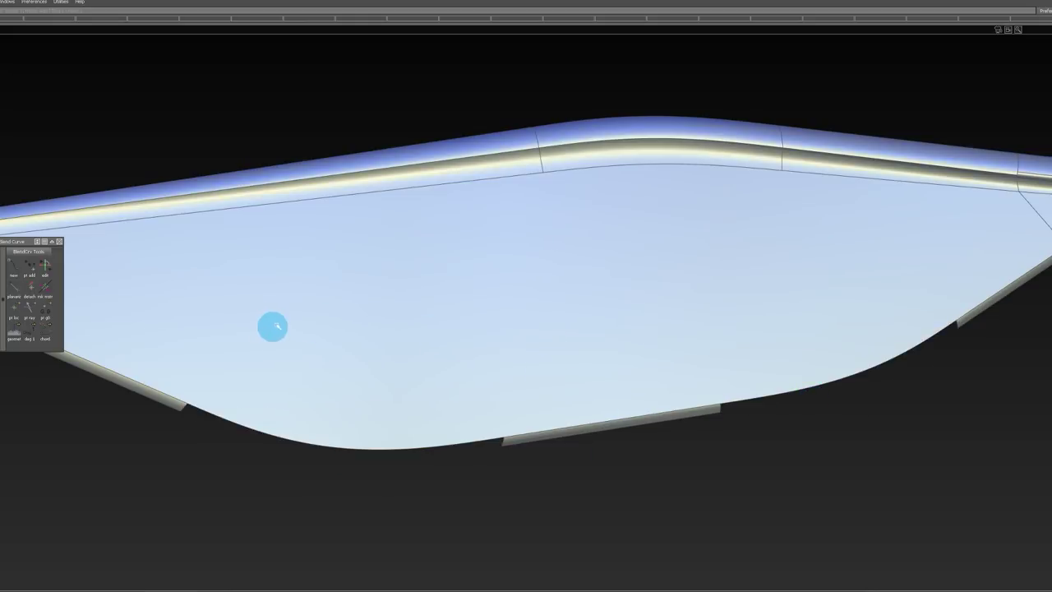
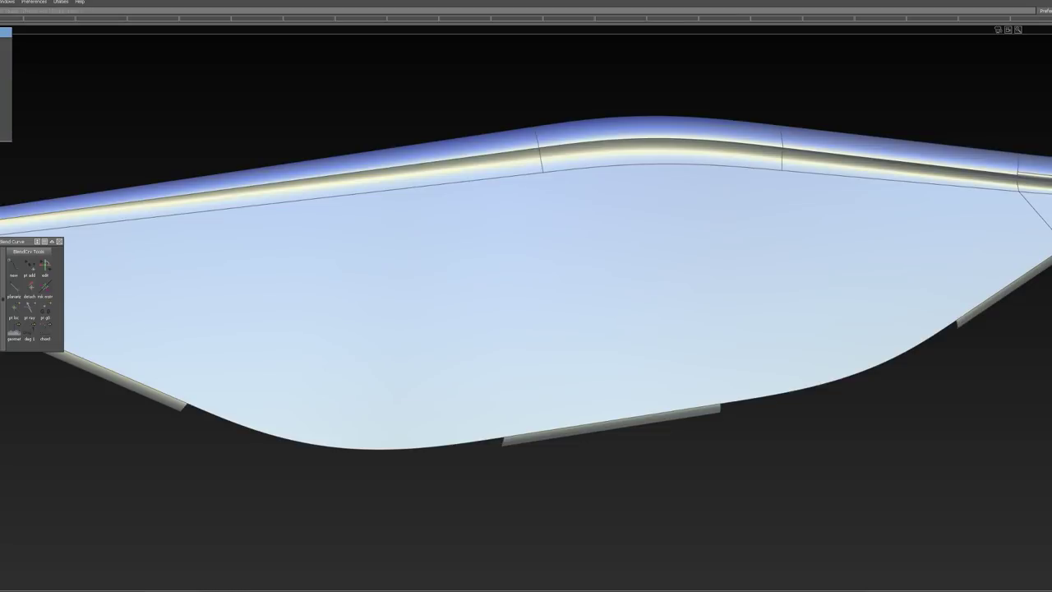
Step: Reopen the saved model file, discarding the current objects, and select the head's two lower curved rim surfaces
left_click(4, 135)
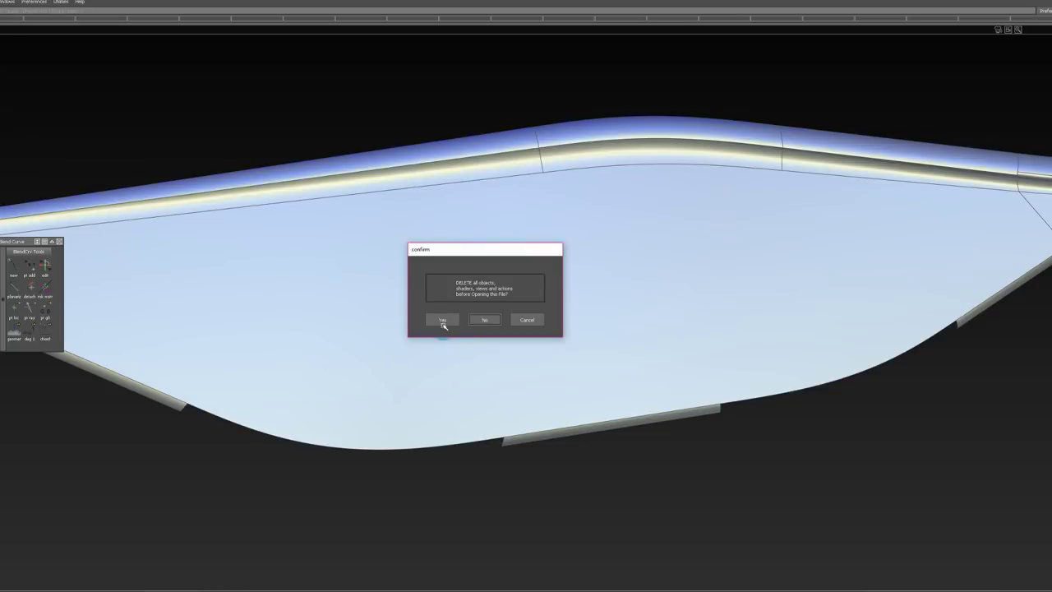
left_click(442, 321)
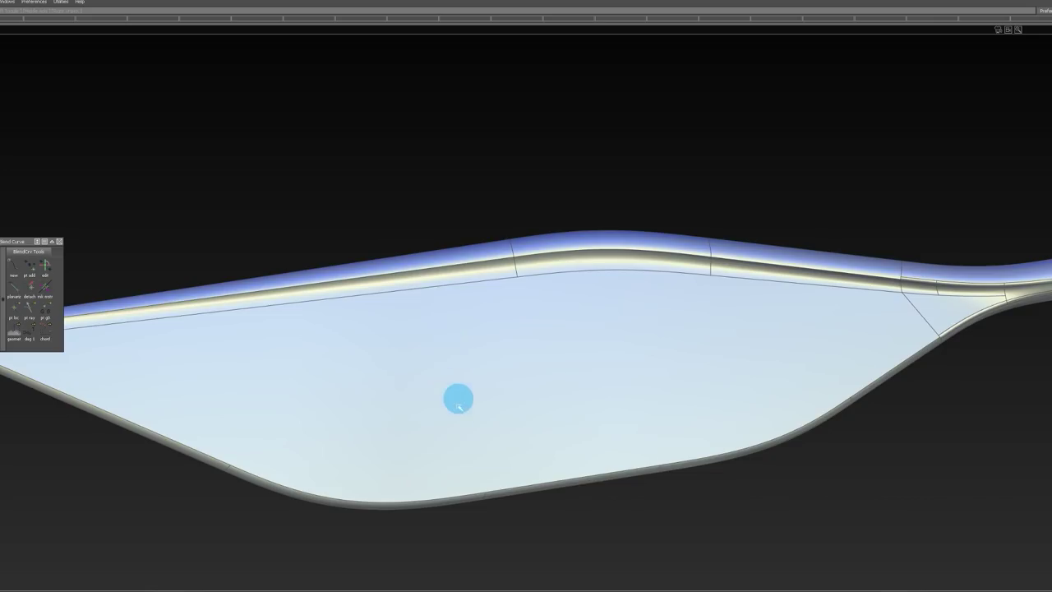
left_click_drag(415, 430, 413, 524, "ctrl+shift")
left_click(464, 505)
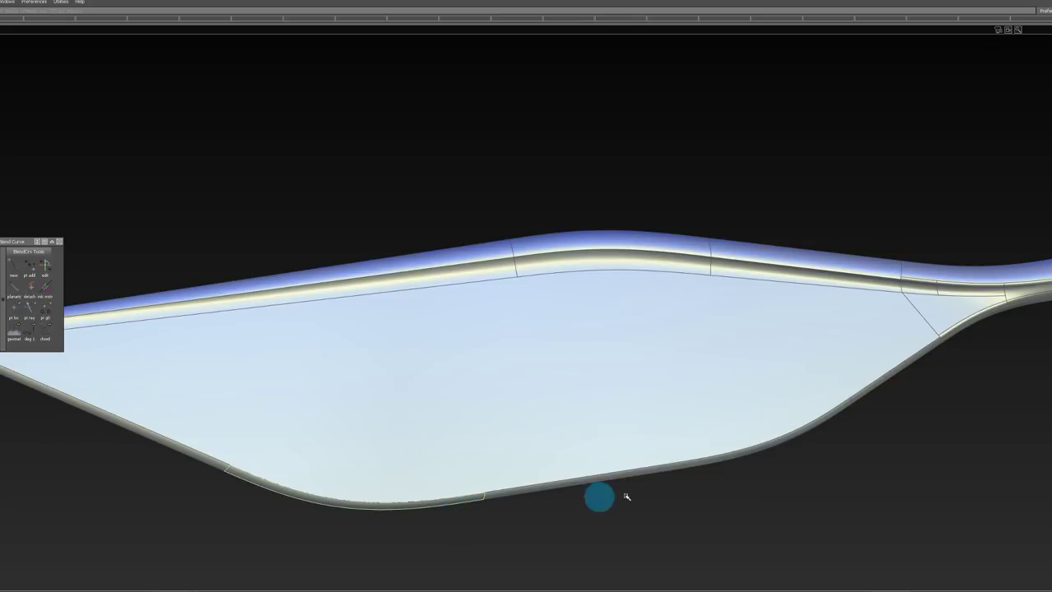
left_click(694, 468)
left_click_drag(540, 359, 533, 469, "ctrl+shift")
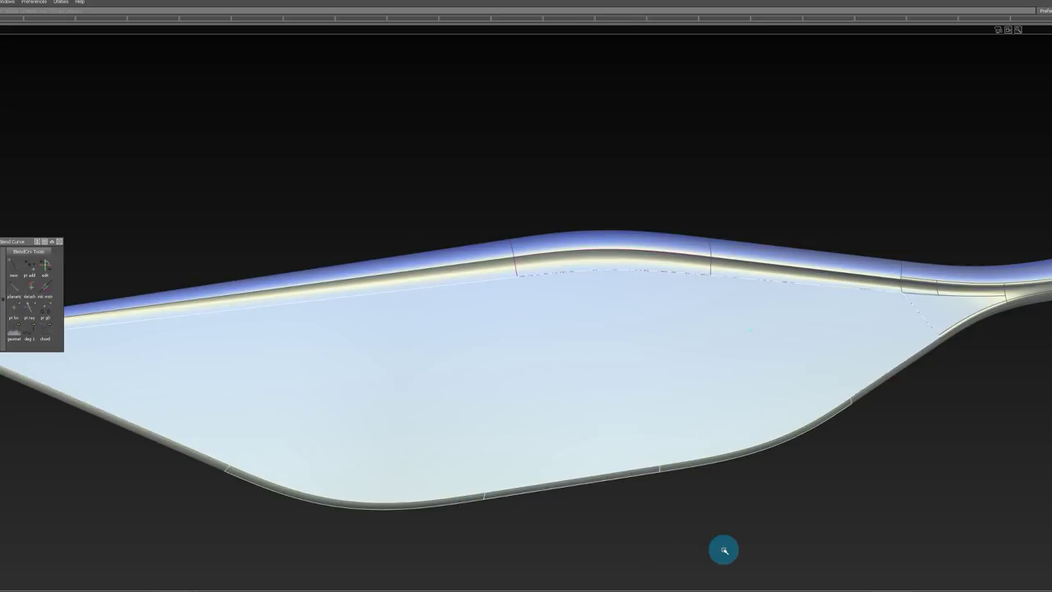
Step: Draw a straight line across the head's pointed tip between the ends of the upper and lower rim surfaces
mouse_move(620, 341)
left_mouse_down("alt+shift")
mouse_move(649, 358)
mouse_move(633, 370)
left_mouse_up("alt+shift")
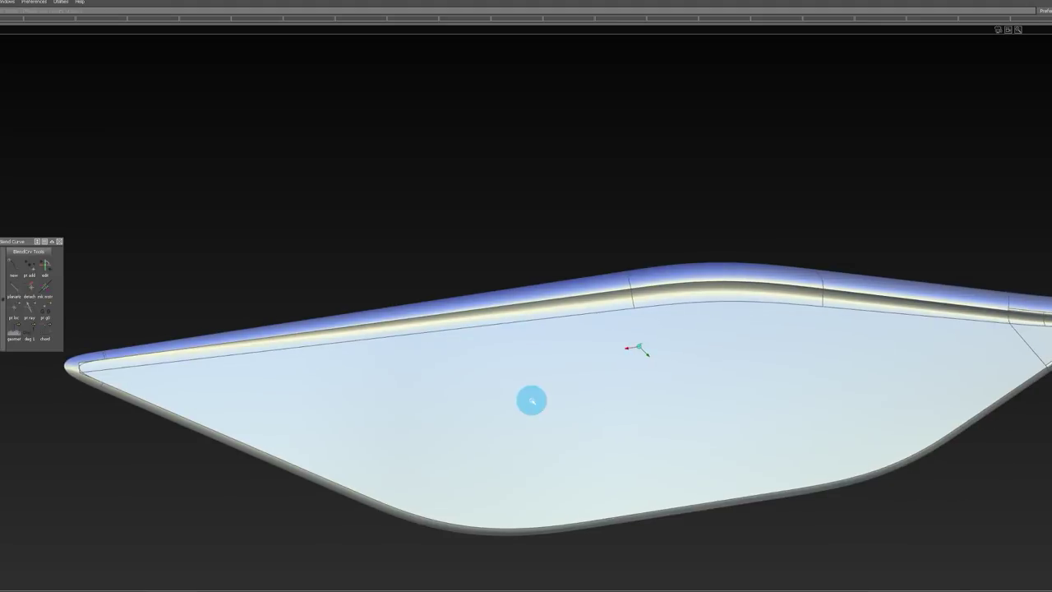
left_click(101, 380)
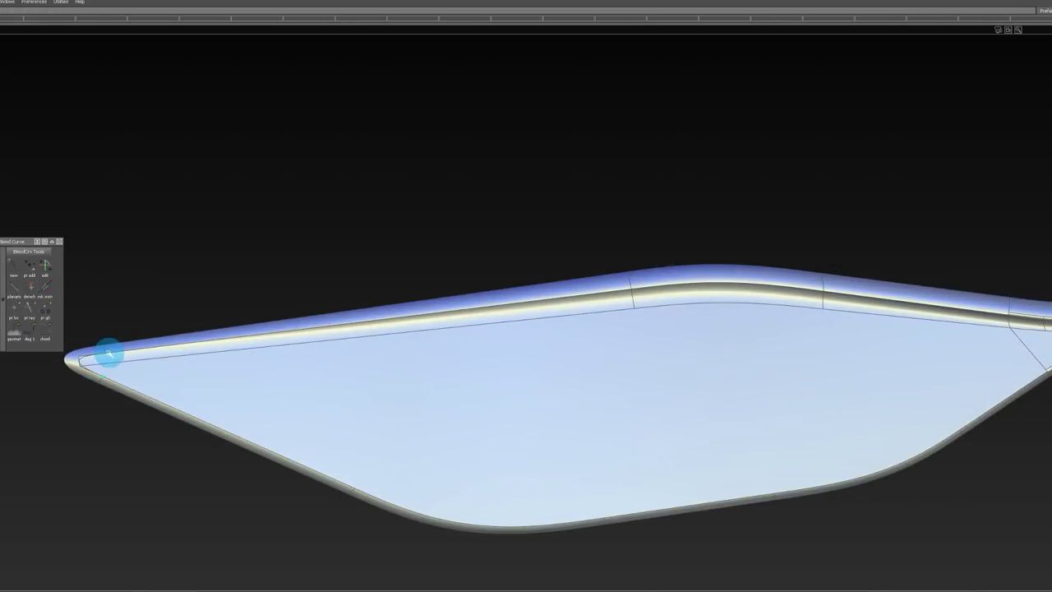
left_click(104, 352)
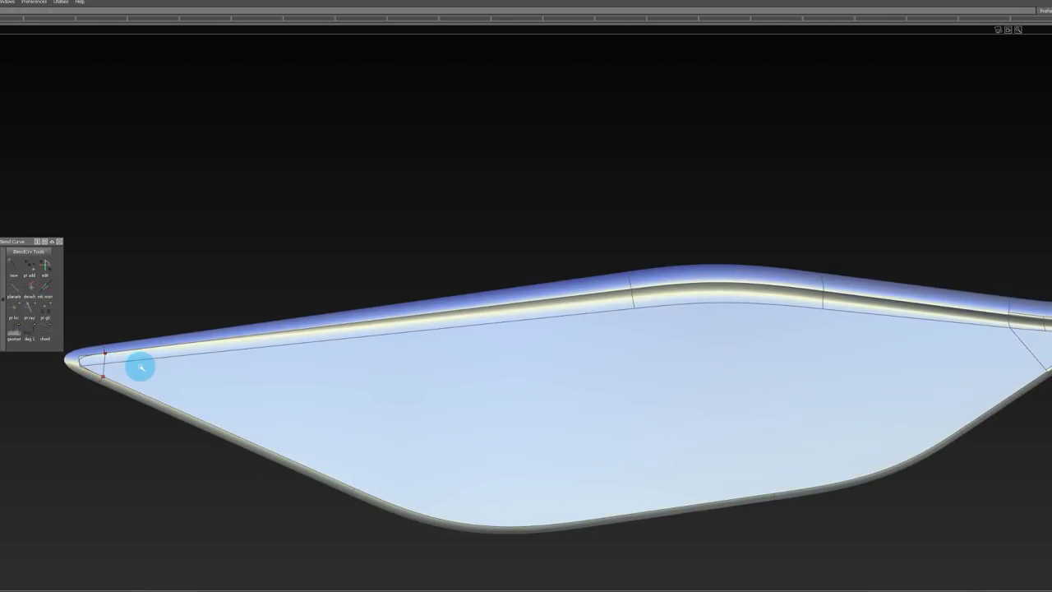
Step: Trim the tip area off the head's face at the line across it and delete the line
left_click(135, 360)
key("space")
left_click(103, 366)
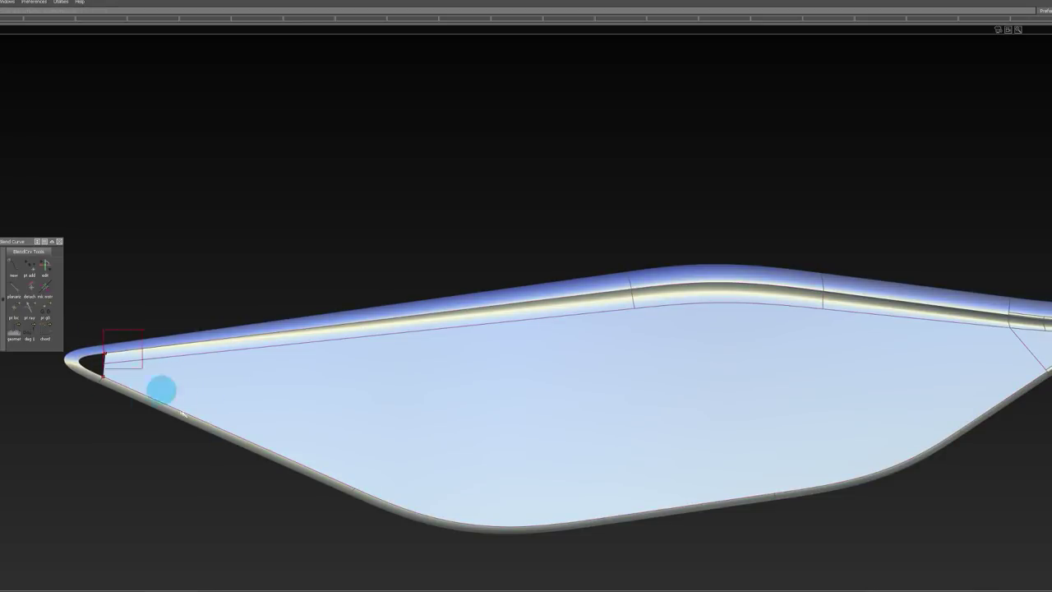
key("space")
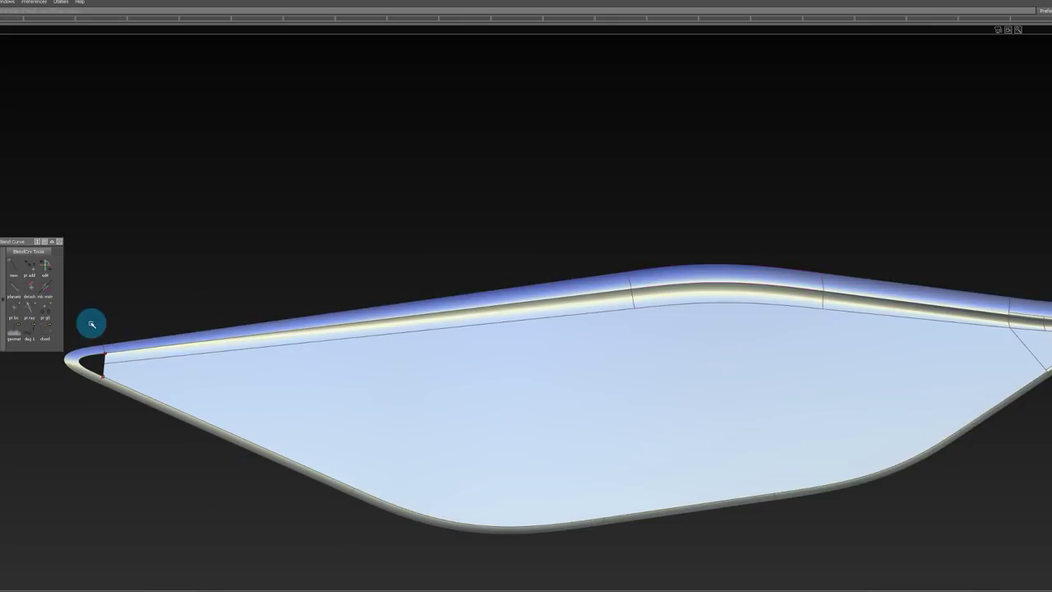
left_click_drag(91, 323, 203, 419)
key("Delete")
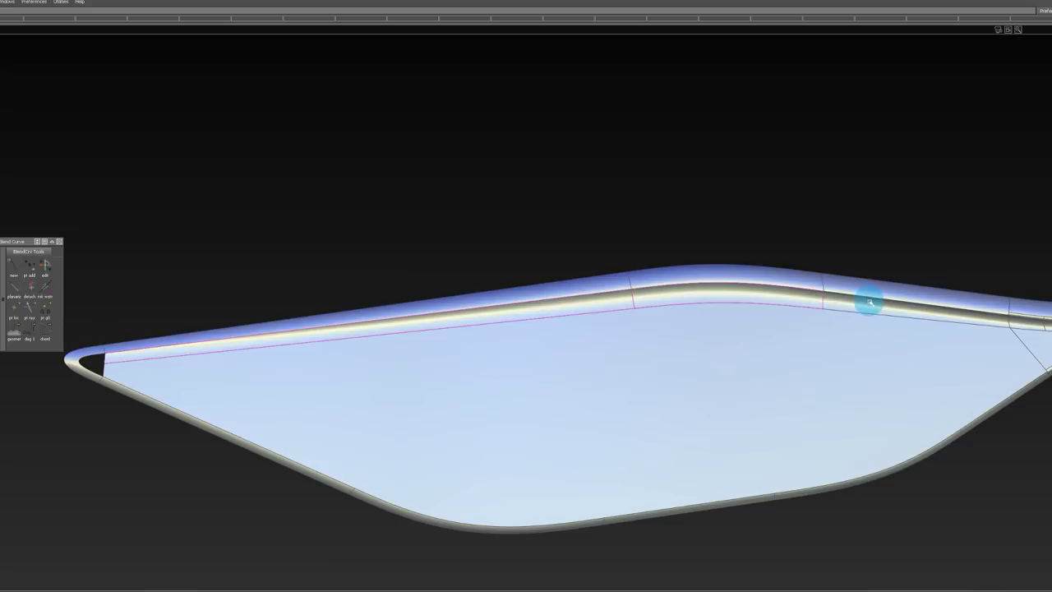
Step: Build a G2 curvature chord fillet along the head's upper edge between the inner strips and outer rim surfaces
left_click(483, 296)
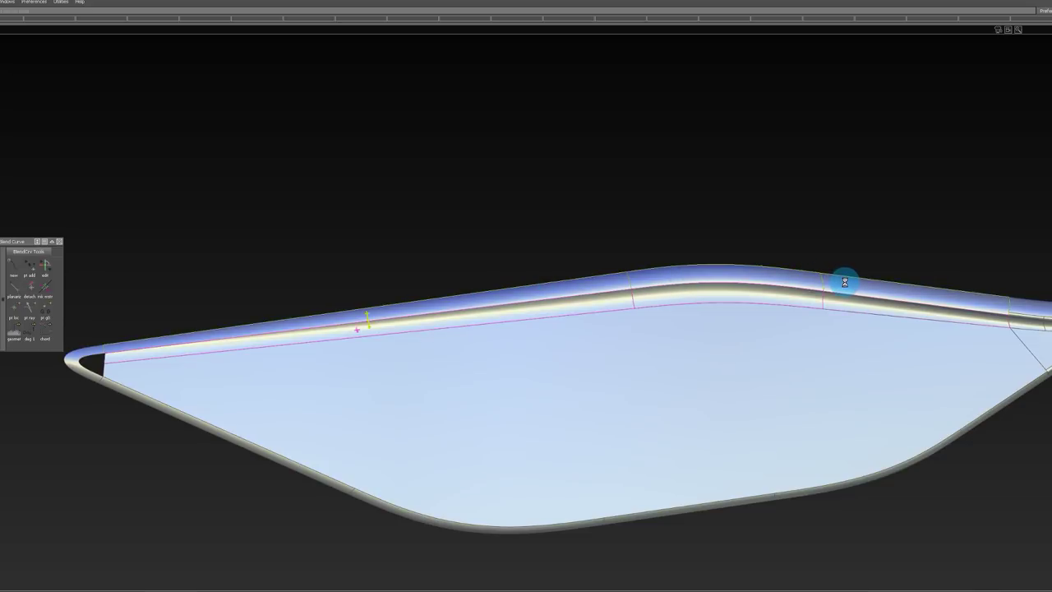
right_click_drag(1016, 310, 1051, 310, "alt+shift")
right_click_drag(1010, 339, 937, 376, "alt+shift")
middle_click_drag(674, 380, 853, 376, "alt+shift")
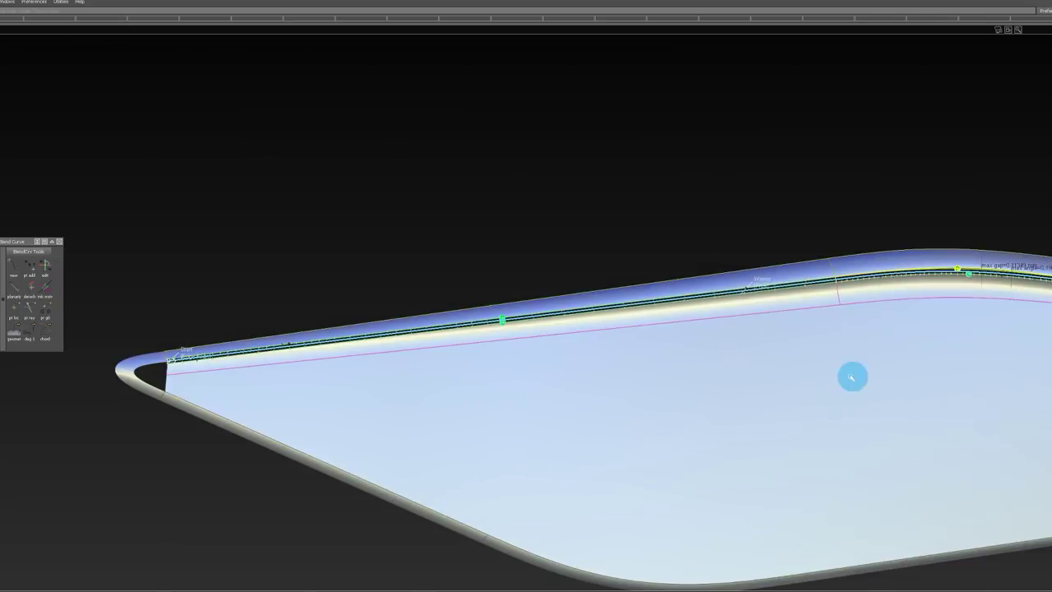
mouse_move(166, 368)
right_mouse_down("alt+shift")
mouse_move(204, 375)
mouse_move(258, 444)
right_mouse_up("alt+shift")
left_click_drag(251, 314, 215, 282, "ctrl+shift")
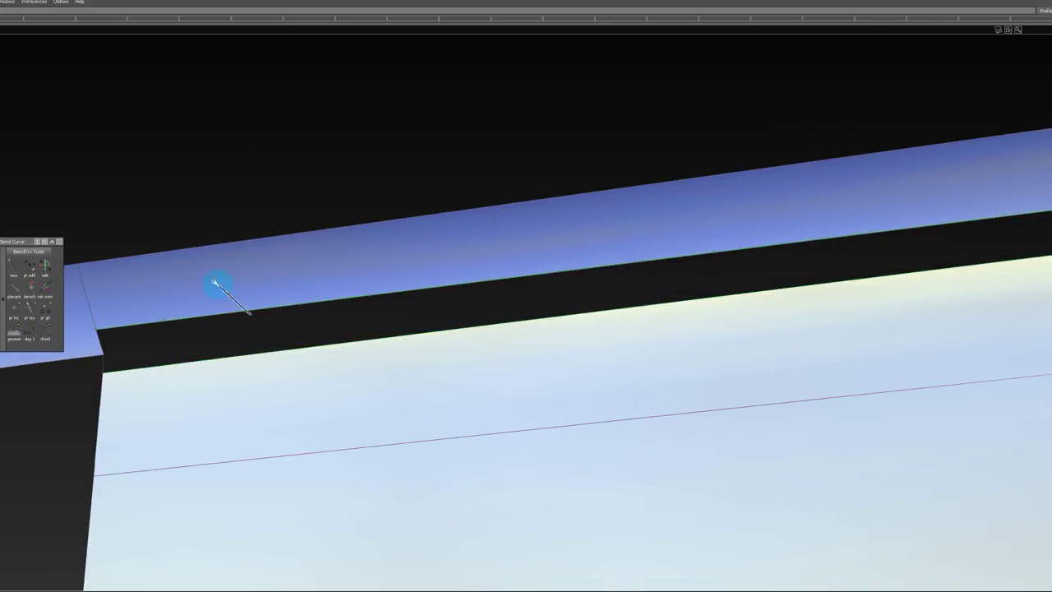
Step: Examine the surface joints along the upper fillet, from the bend towards the neck, for gaps
right_click_drag(175, 362, 143, 334, "alt+shift")
middle_click_drag(727, 343, 502, 350, "alt+shift")
left_click_drag(546, 328, 508, 294, "ctrl+shift")
scroll(840, 268, "up", 3)
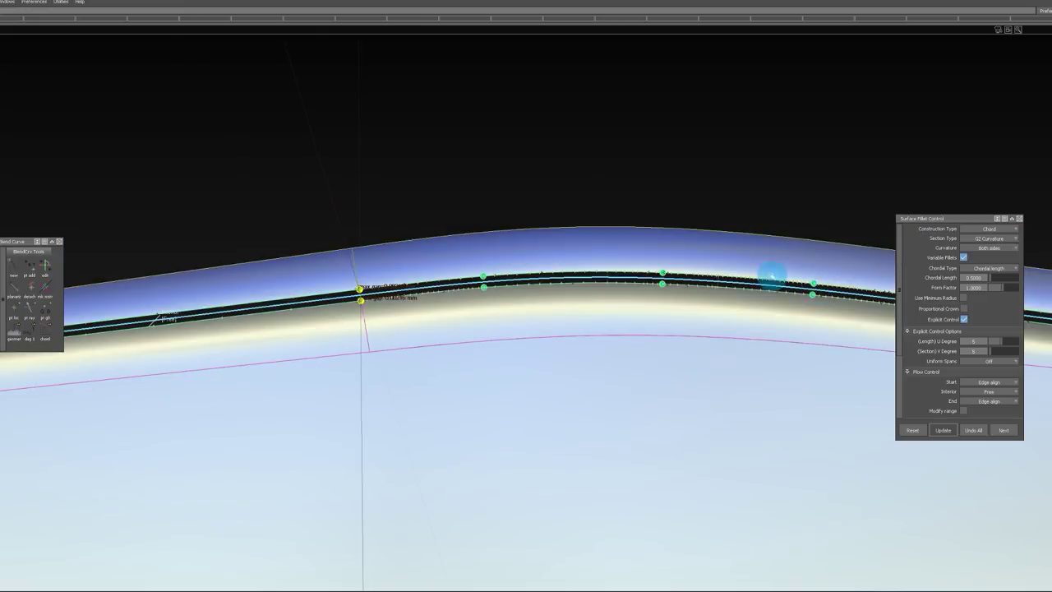
left_click_drag(770, 277, 699, 277, "alt+shift")
middle_click_drag(699, 277, 658, 271, "alt+shift")
right_click_drag(657, 271, 595, 269, "alt+shift")
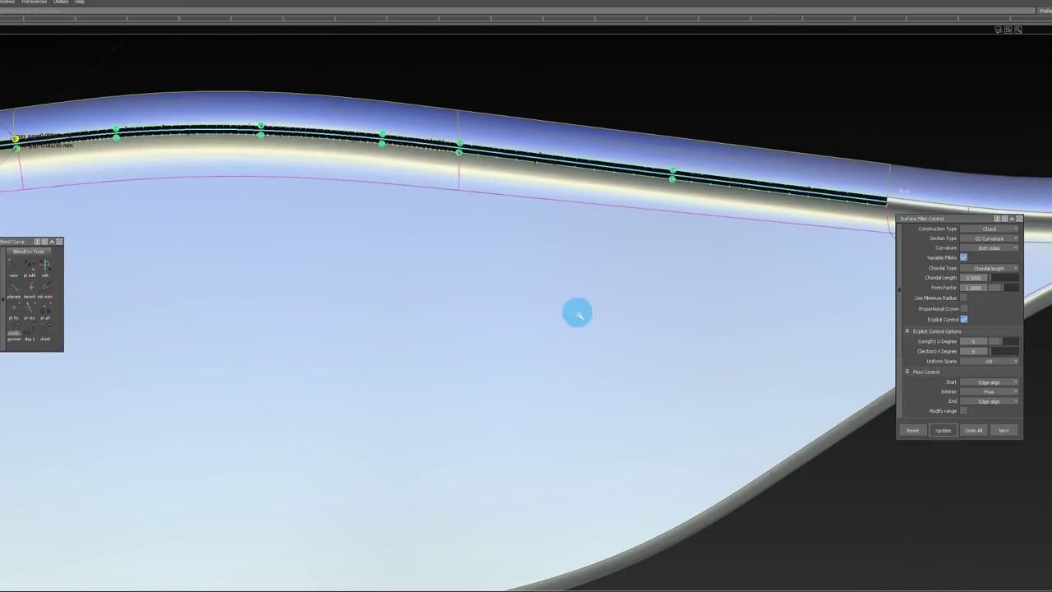
Step: Open the construction settings of the outer square surface at the upper bend and review its boundary continuity
left_click_drag(584, 324, 584, 197, "ctrl+shift")
left_click(428, 117)
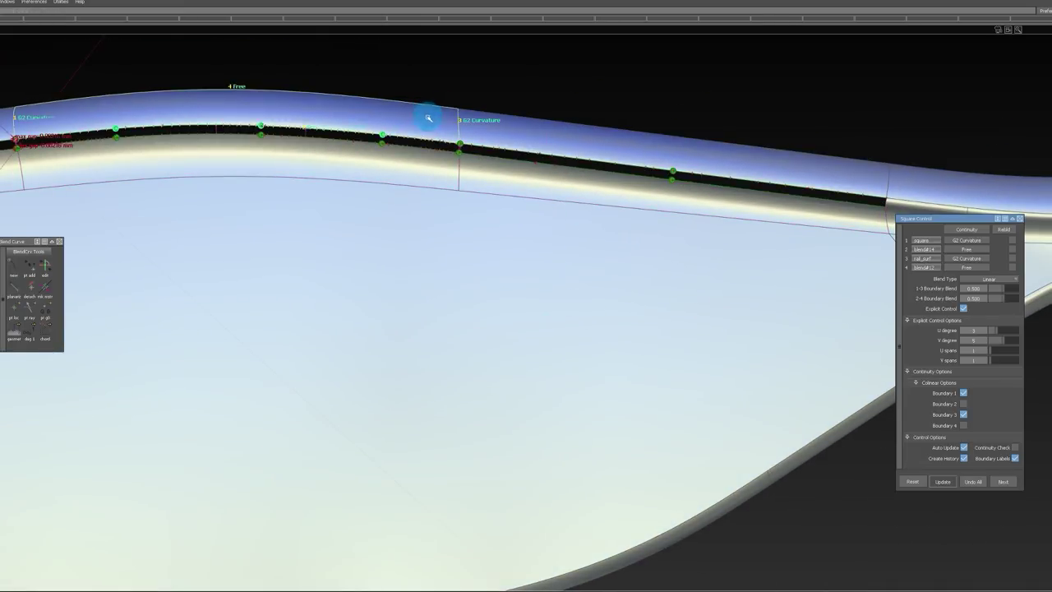
middle_click_drag(474, 170, 505, 228, "alt+shift")
mouse_move(607, 302)
middle_mouse_down("alt+shift")
mouse_move(581, 279)
mouse_move(583, 294)
middle_mouse_up("alt+shift")
left_click_drag(565, 265, 471, 156, "ctrl+shift")
left_click_drag(552, 240, 554, 166, "ctrl+shift")
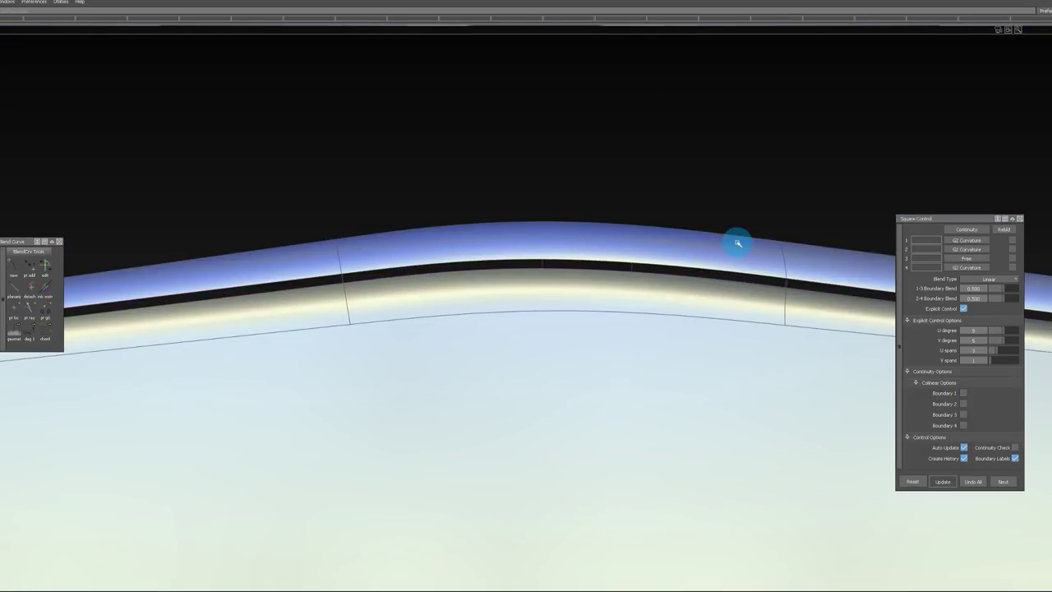
left_click_drag(703, 176, 703, 211, "ctrl+shift")
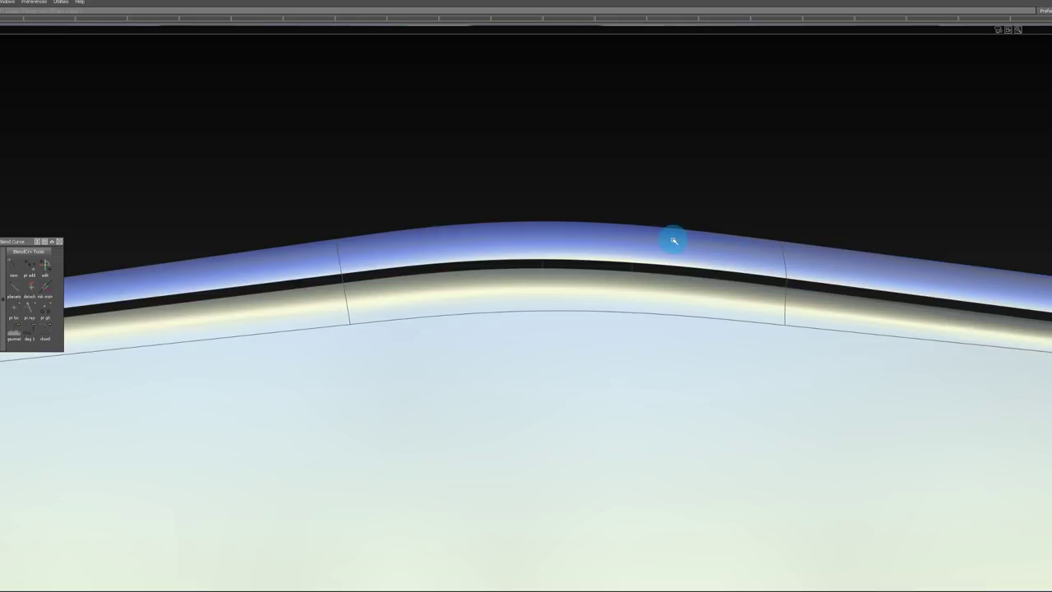
Step: Delete the construction history of the outer rim surface and the inner strip at the upper bend
left_click(674, 242)
key("ctrl+h")
key("Return")
left_click_drag(650, 160, 650, 287, "ctrl+shift")
left_click(647, 294)
key("ctrl+h")
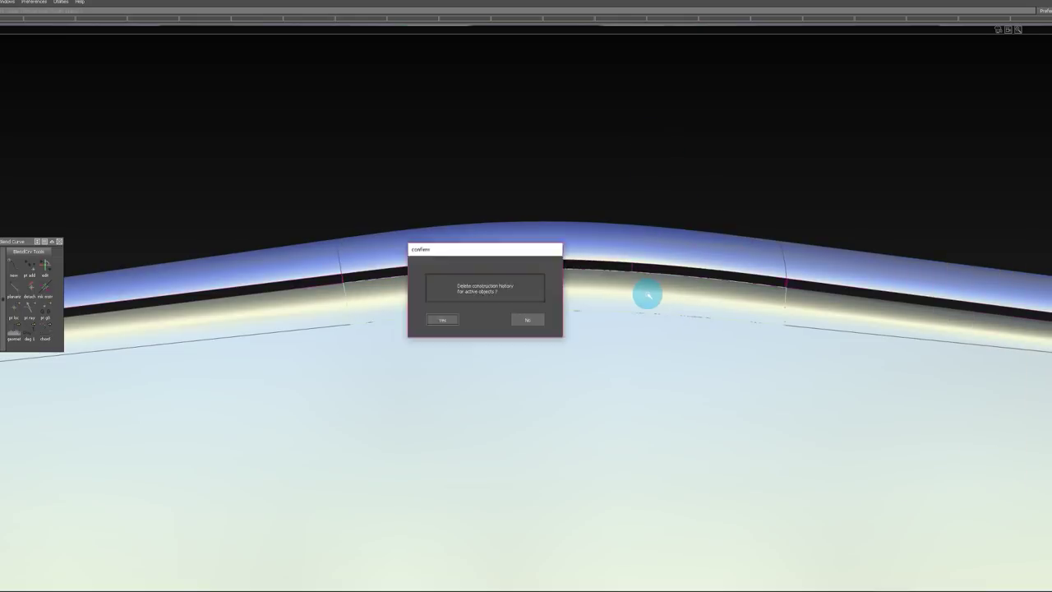
key("Return")
Step: Rebuild the G2 curvature chord fillet between the inner strips and outer rim surfaces along the head's upper edge
left_click_drag(648, 324, 649, 178, "ctrl+shift")
right_click_drag(594, 119, 569, 144, "alt+shift")
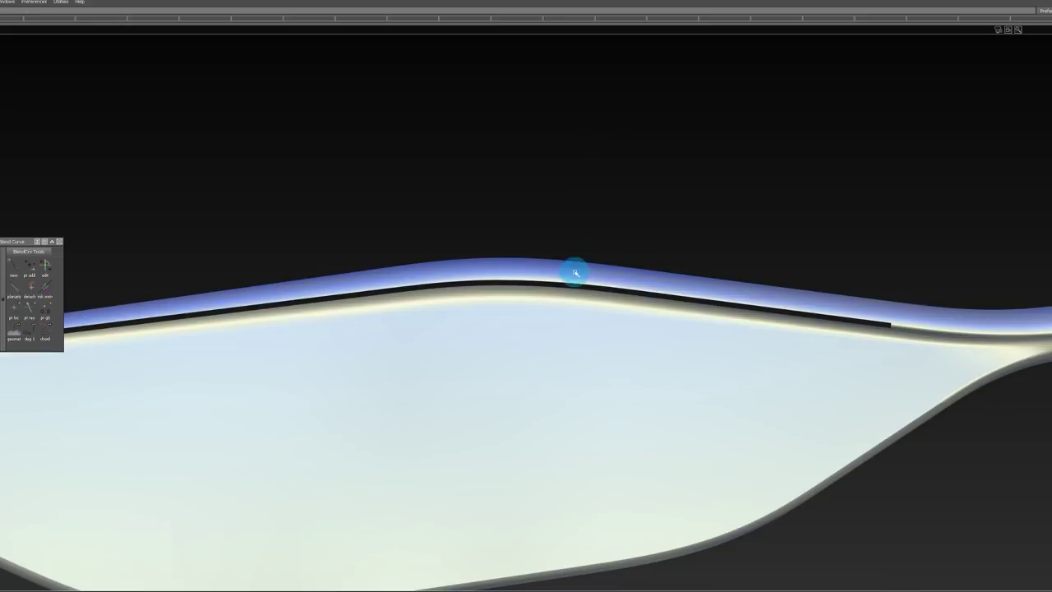
left_click_drag(578, 270, 571, 282, "alt+shift")
mouse_move(571, 282)
left_mouse_down("ctrl+shift")
mouse_move(536, 242)
mouse_move(528, 282)
mouse_move(455, 190)
mouse_move(509, 202)
mouse_move(511, 253)
mouse_move(500, 216)
left_mouse_up("ctrl+shift")
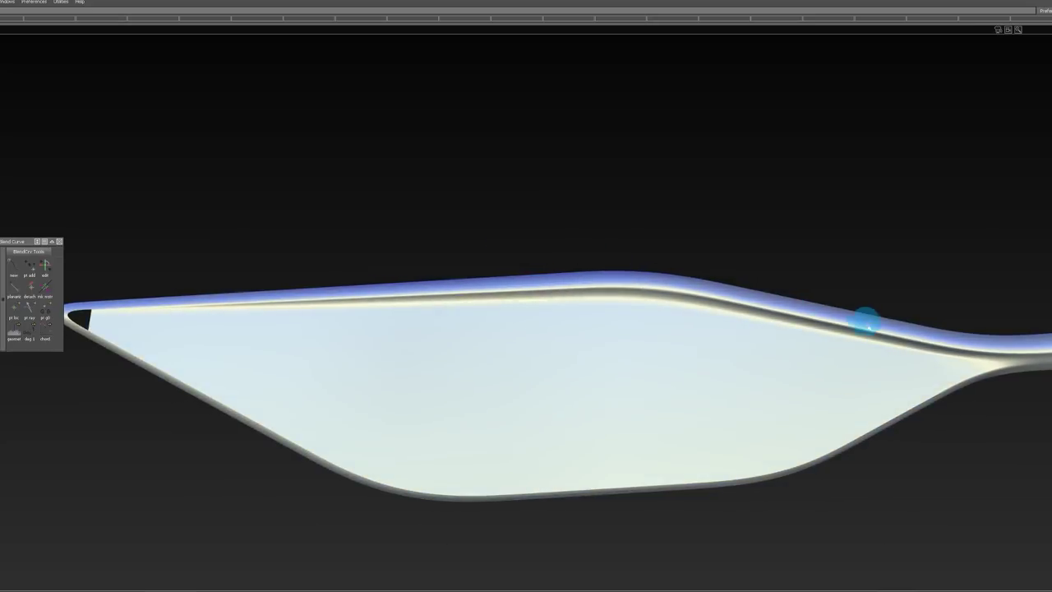
right_click_drag(960, 345, 991, 278, "alt+shift")
middle_click_drag(625, 251, 754, 263, "alt+shift")
left_click_drag(753, 263, 717, 223, "ctrl+shift")
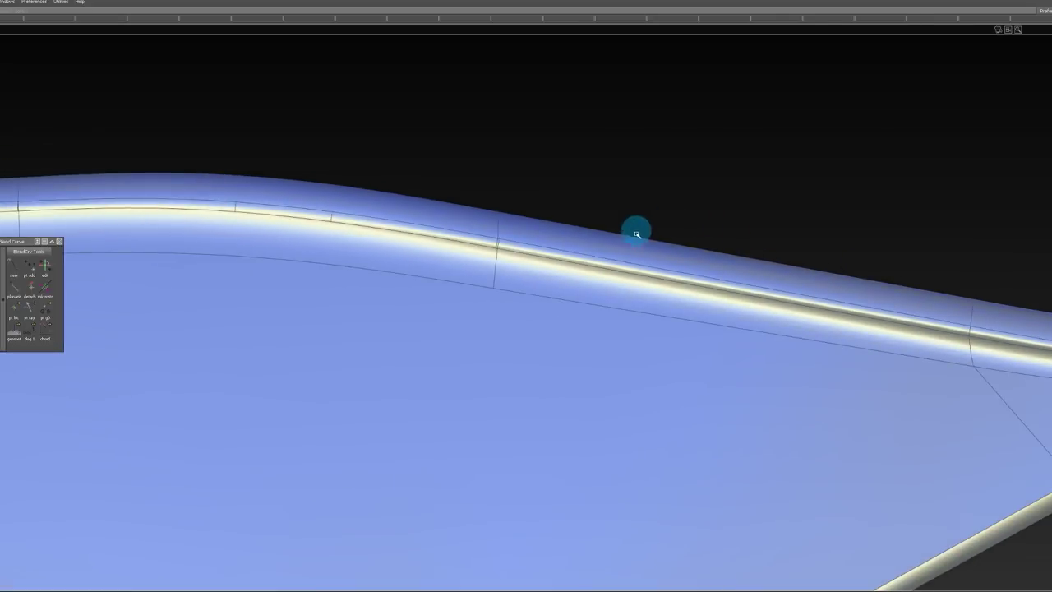
Step: Set the upper fillet's interior flow control to Edge align
left_click_drag(636, 233, 636, 287, "alt+shift")
left_click_drag(513, 215, 521, 246, "alt+shift")
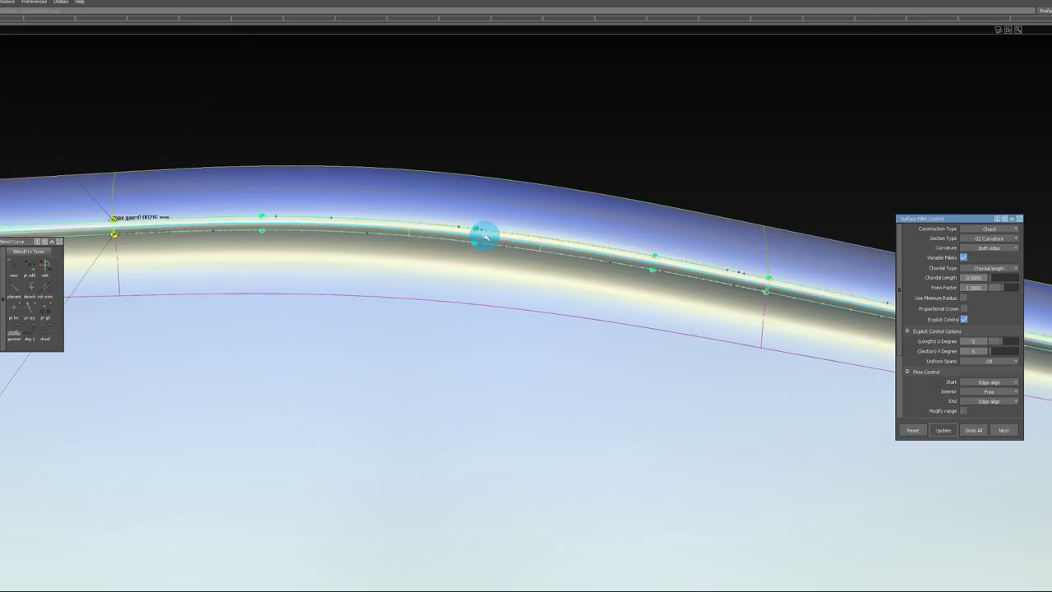
left_click_drag(697, 247, 694, 289, "alt+shift")
right_click_drag(714, 293, 702, 304, "alt+shift")
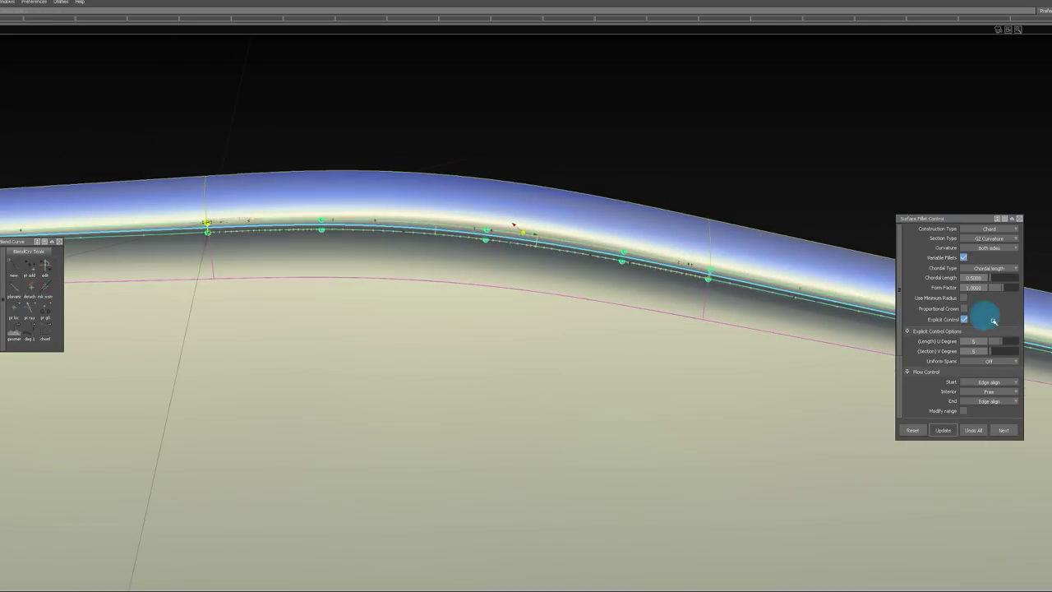
left_click(990, 393)
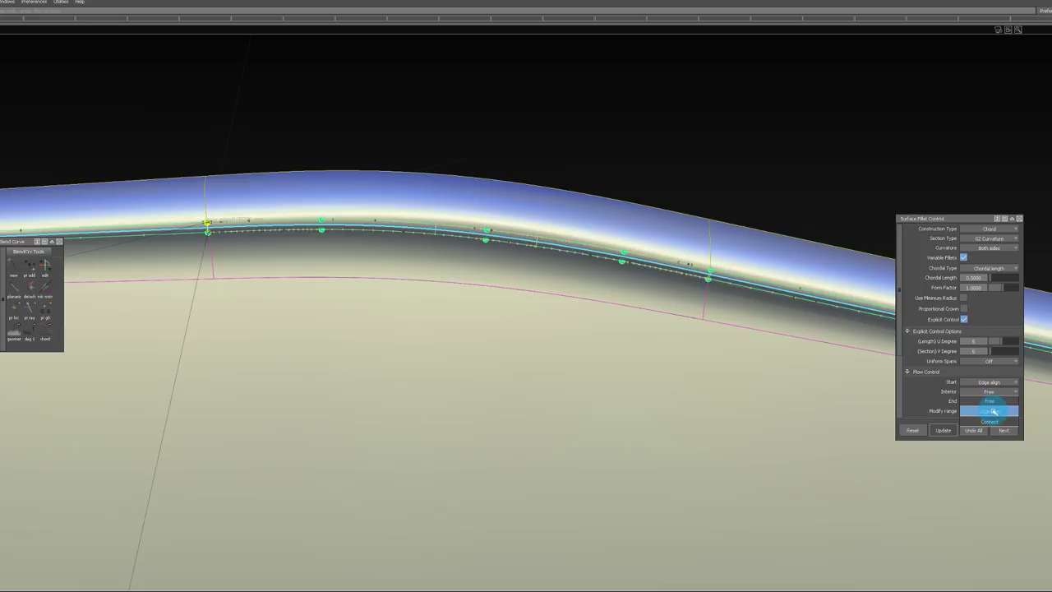
left_click(986, 402)
Step: Check the realigned fillet from the upper bend to its neck end and toggle the window controls
right_click_drag(713, 274, 748, 279, "alt+shift")
right_click_drag(702, 304, 509, 239, "alt+shift")
left_click_drag(509, 239, 593, 205, "alt+shift")
right_click_drag(594, 205, 519, 279, "alt+shift")
middle_click_drag(458, 310, 386, 310, "alt+shift")
right_click_drag(386, 310, 448, 365, "alt+shift")
right_click(448, 364, "ctrl+shift")
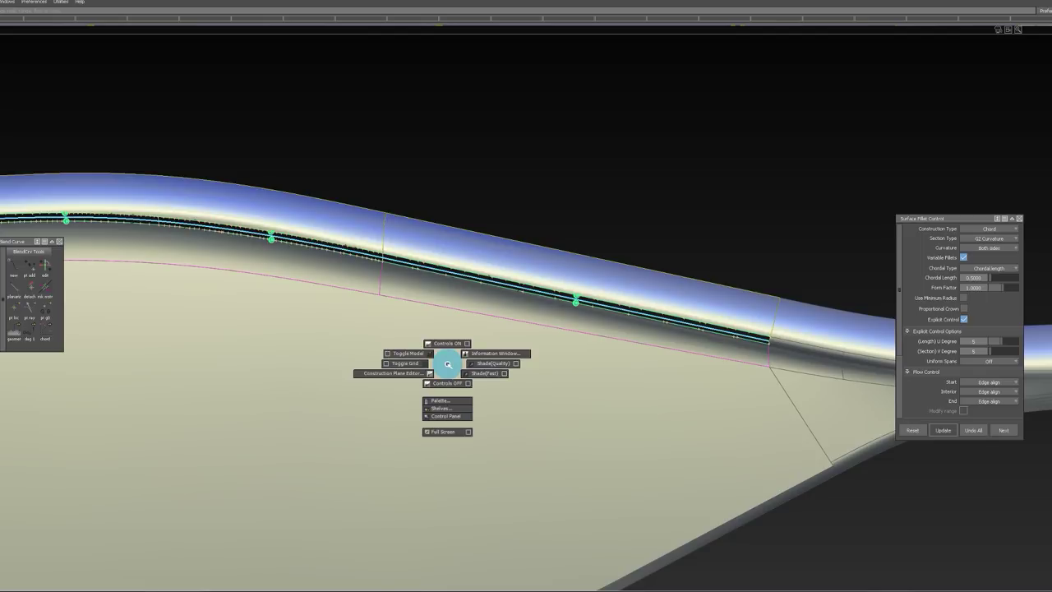
middle_click(448, 364, "ctrl+shift")
middle_click_drag(448, 364, 439, 343, "ctrl+shift")
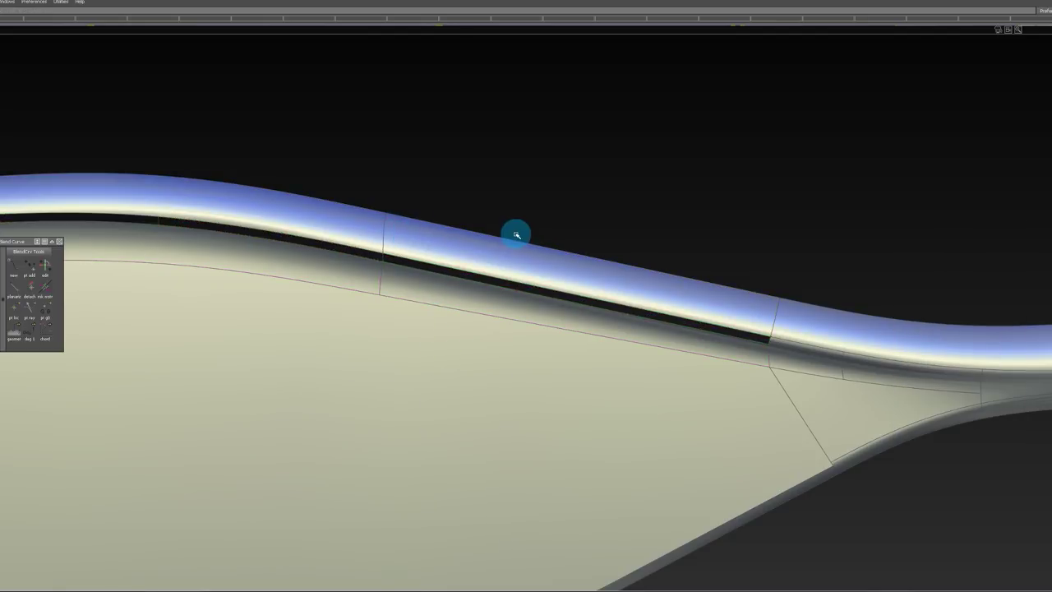
Step: Examine the shading across the upper fillet and its joints, from the neck back to the head's tip
right_click_drag(775, 343, 810, 341, "alt+shift")
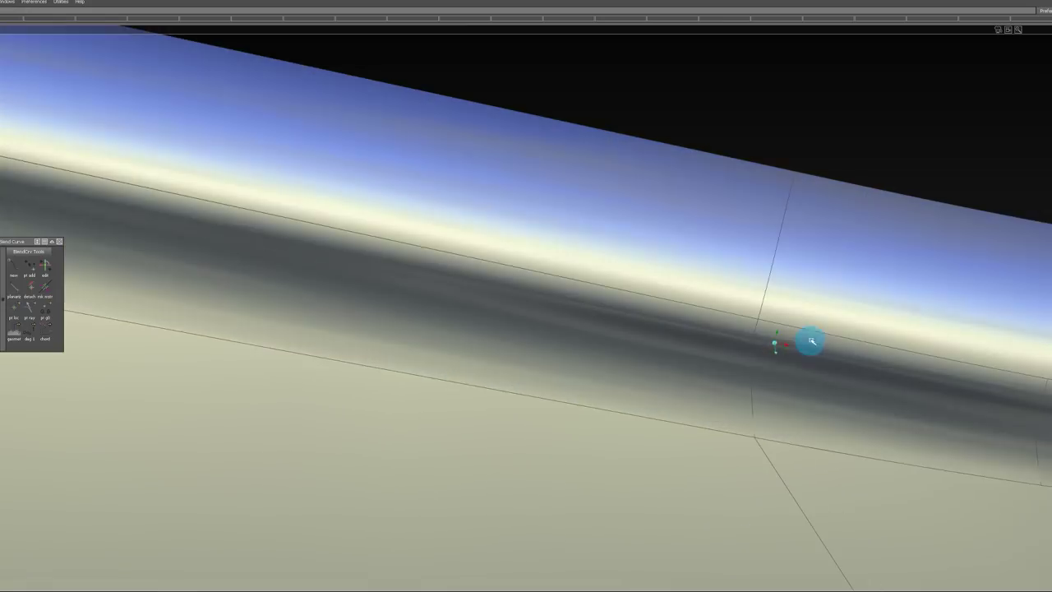
mouse_move(812, 339)
left_mouse_down("alt+shift")
mouse_move(825, 275)
mouse_move(759, 332)
mouse_move(764, 286)
mouse_move(779, 294)
left_mouse_up("alt+shift")
right_click_drag(685, 176, 616, 253, "alt+shift")
left_click_drag(616, 253, 551, 318, "alt+shift")
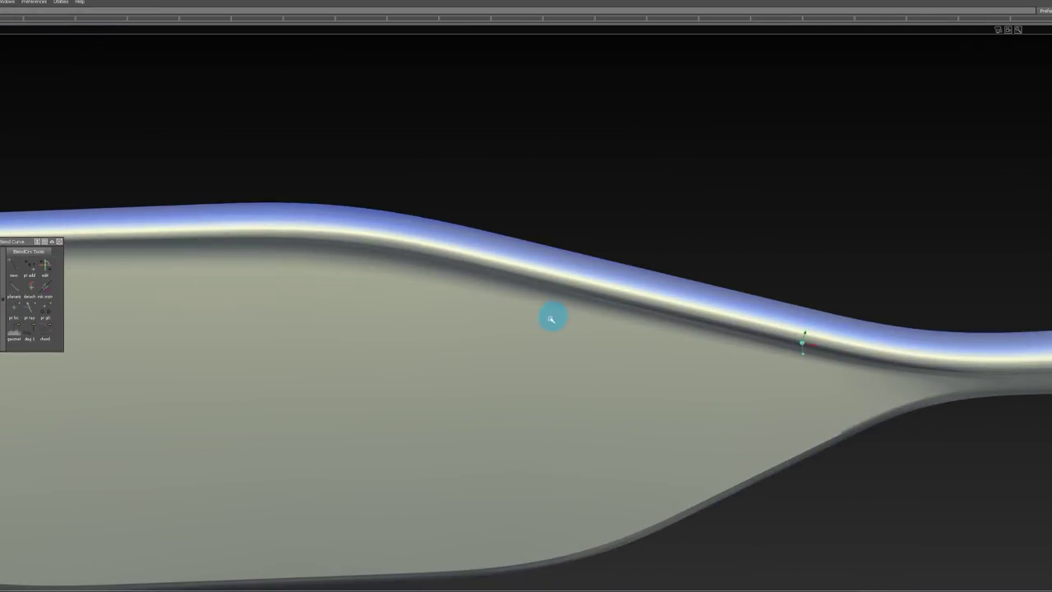
middle_click_drag(533, 314, 720, 301, "alt+shift")
mouse_move(704, 300)
left_mouse_down("alt+shift")
mouse_move(653, 229)
mouse_move(625, 304)
left_mouse_up("alt+shift")
middle_click_drag(622, 304, 512, 293, "alt+shift")
middle_click_drag(883, 388, 944, 383, "alt+shift")
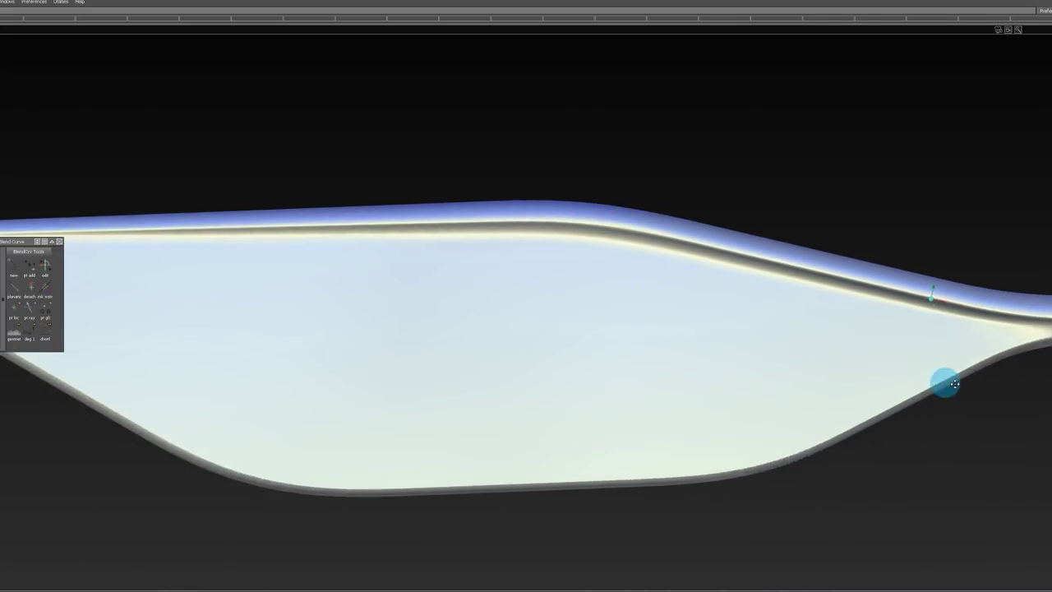
middle_click_drag(526, 383, 778, 375, "alt+shift")
middle_click_drag(540, 322, 368, 321, "alt+shift")
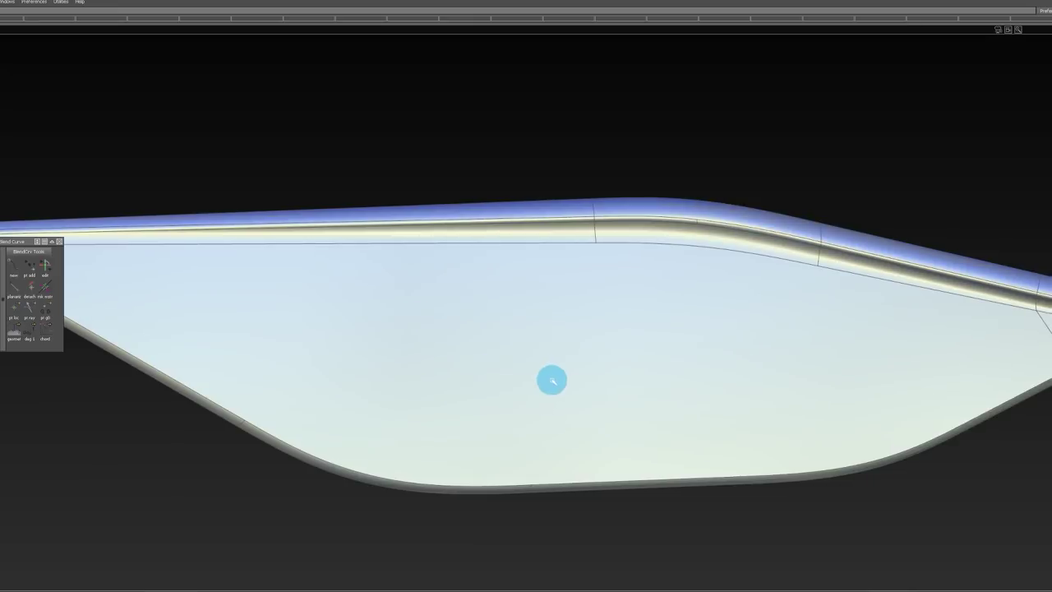
left_click_drag(697, 367, 707, 360, "alt+shift")
middle_click_drag(631, 362, 722, 353, "alt+shift")
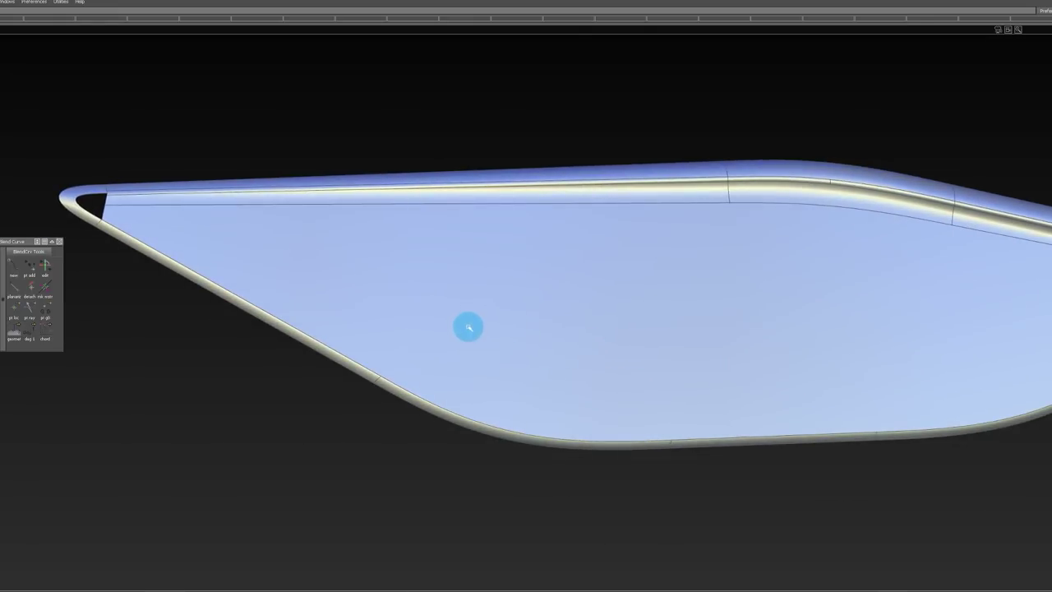
right_click_drag(467, 326, 382, 322, "alt+shift")
middle_click_drag(382, 322, 355, 344, "alt+shift")
Step: Select all of the head's surfaces and delete their construction history
left_click_drag(362, 239, 362, 257, "ctrl+shift")
left_click_drag(220, 176, 1018, 479)
key("shift+d")
key("Return")
Step: Build a surface fillet between the head's face and the lower rim surfaces, running from the tip to the neck
left_click_drag(600, 423, 594, 304, "ctrl+shift")
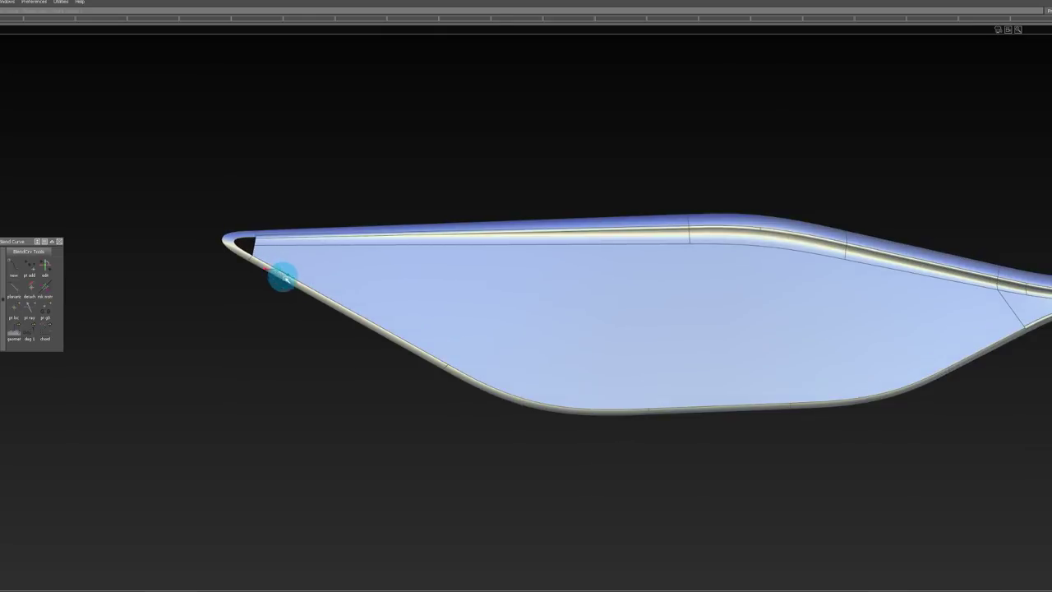
right_click_drag(283, 277, 315, 237, "alt+shift")
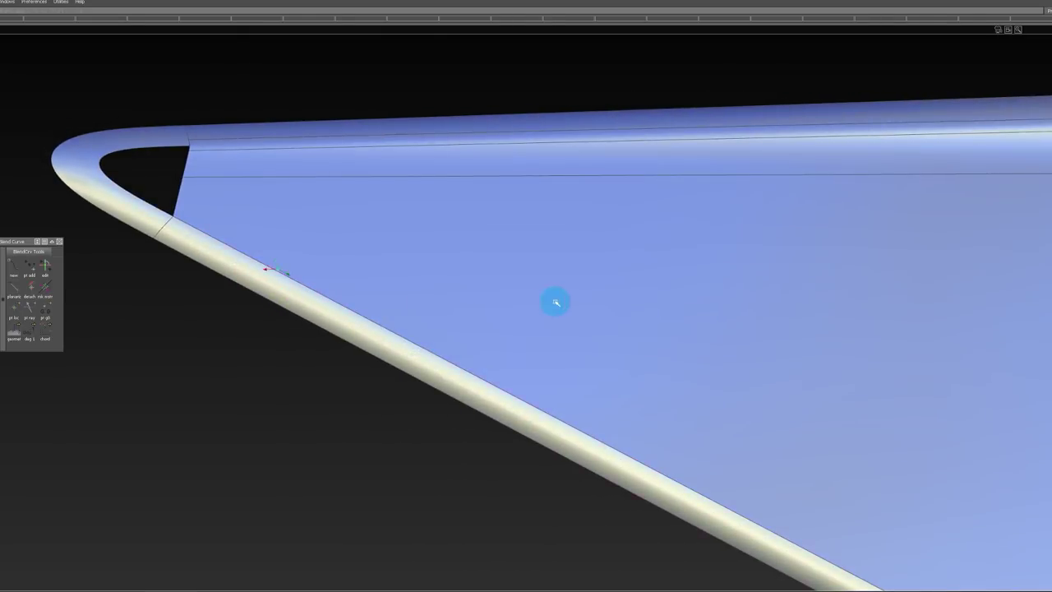
right_click_drag(556, 301, 764, 345, "alt+shift")
middle_click_drag(772, 349, 239, 136, "alt+shift")
left_click(615, 462)
middle_click_drag(871, 445, 430, 442, "alt+shift")
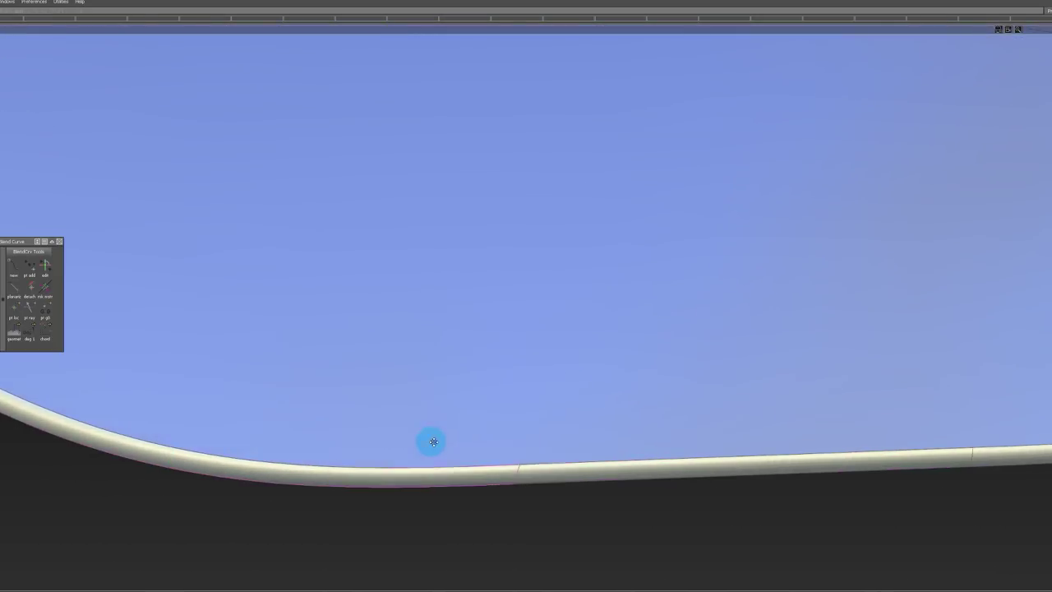
left_click(565, 470)
right_click_drag(654, 456, 868, 456, "alt+shift")
middle_click_drag(876, 431, 768, 456, "alt+shift")
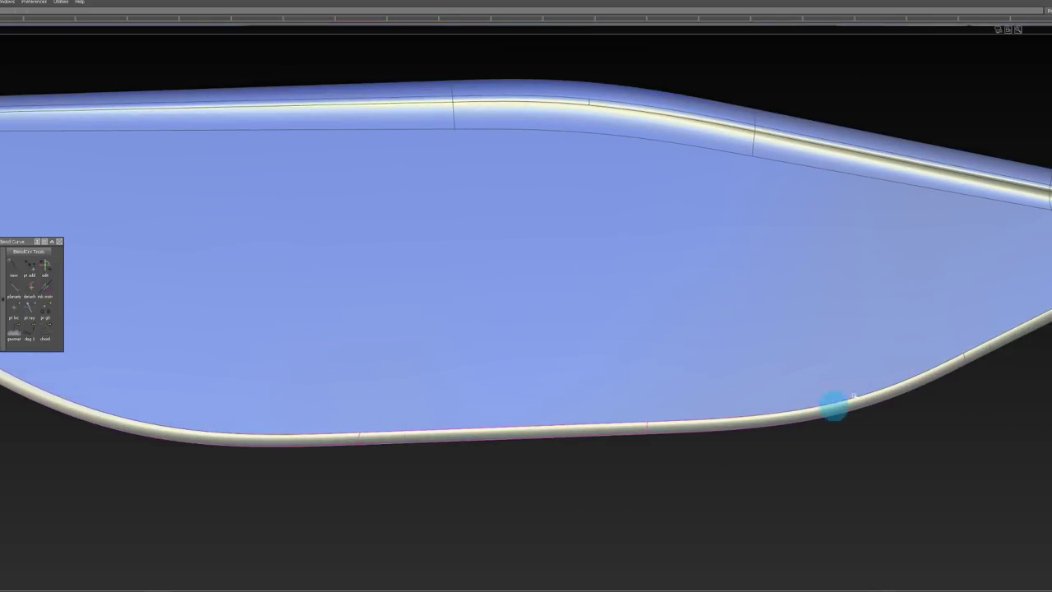
left_click(981, 314)
mouse_move(676, 296)
middle_mouse_down("alt+shift")
mouse_move(1049, 323)
mouse_move(700, 319)
mouse_move(711, 320)
middle_mouse_up("alt+shift")
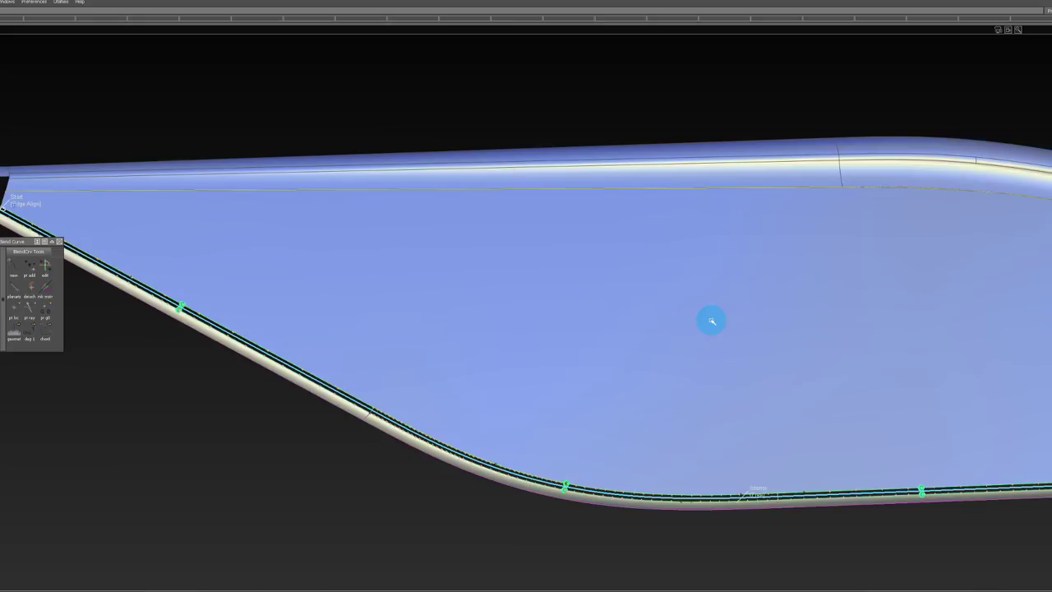
middle_click_drag(759, 292, 299, 293, "alt+shift")
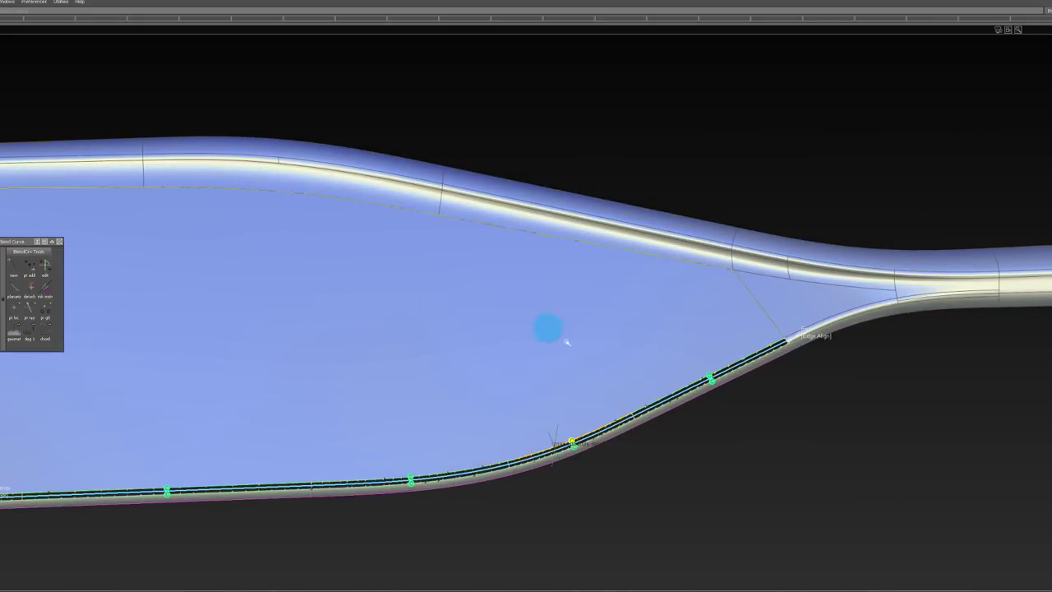
Step: Undo the last operation to restore the lower fillet and examine it along the head's lower edge
left_click_drag(616, 363, 623, 301, "ctrl+shift")
left_click(623, 301)
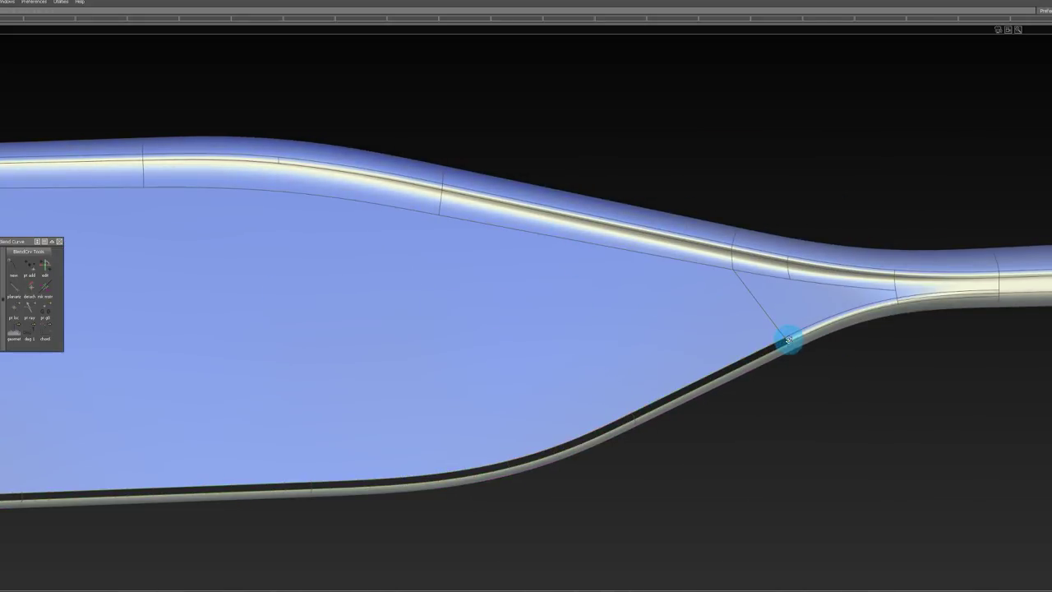
right_click_drag(789, 340, 839, 339, "alt+shift")
left_click_drag(838, 339, 904, 304, "alt+shift")
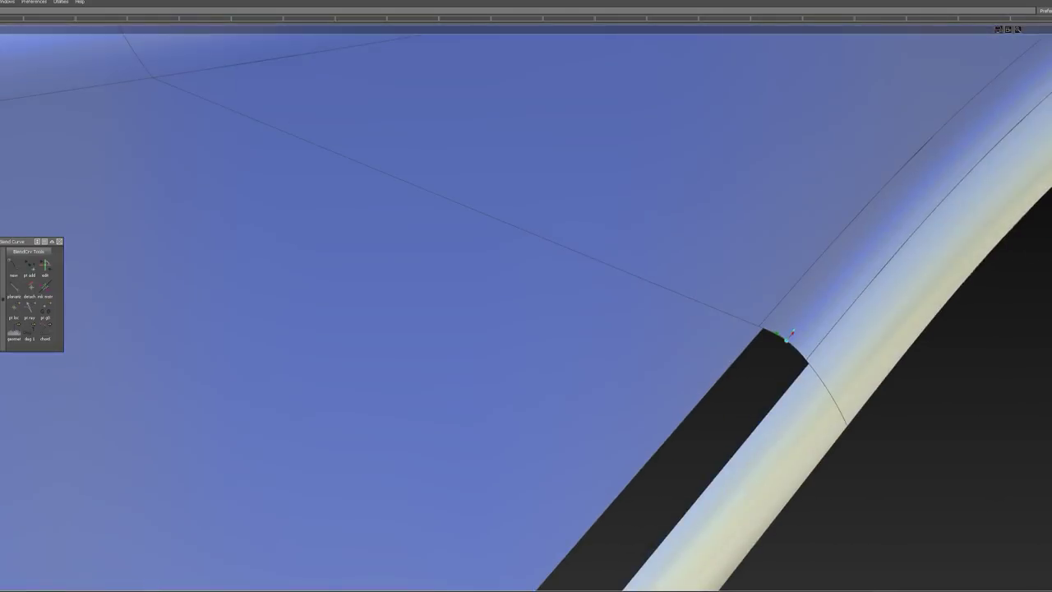
mouse_move(904, 304)
right_mouse_down("alt+shift")
mouse_move(792, 265)
mouse_move(782, 285)
right_mouse_up("alt+shift")
key("ctrl+z")
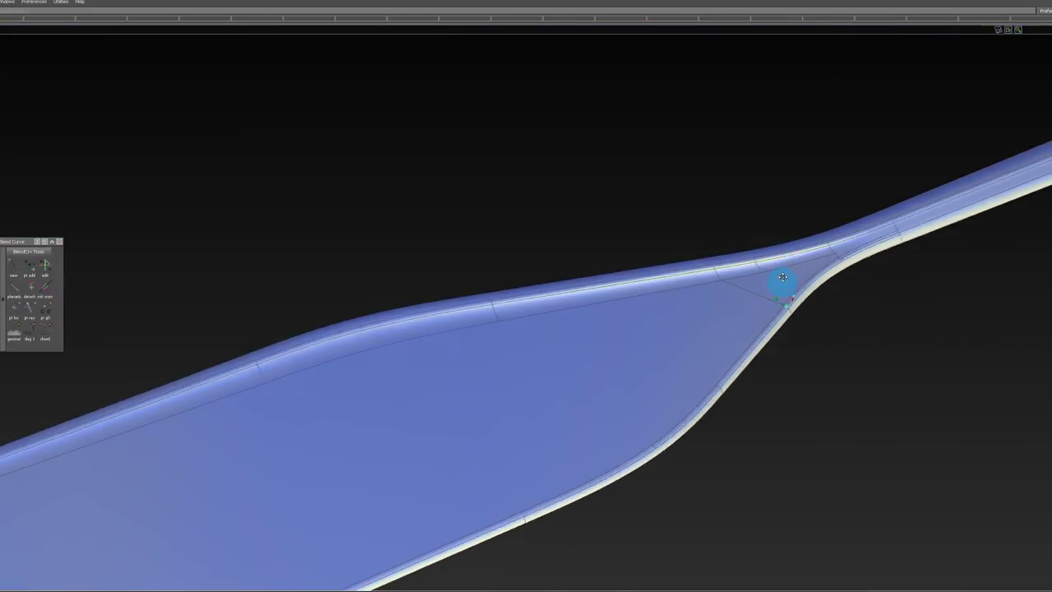
left_click_drag(781, 285, 820, 258, "alt+shift")
right_click_drag(821, 258, 787, 275, "alt+shift")
left_click_drag(787, 274, 779, 283, "alt+shift")
right_click_drag(265, 347, 309, 352, "alt+shift")
left_click_drag(310, 352, 252, 409, "alt+shift")
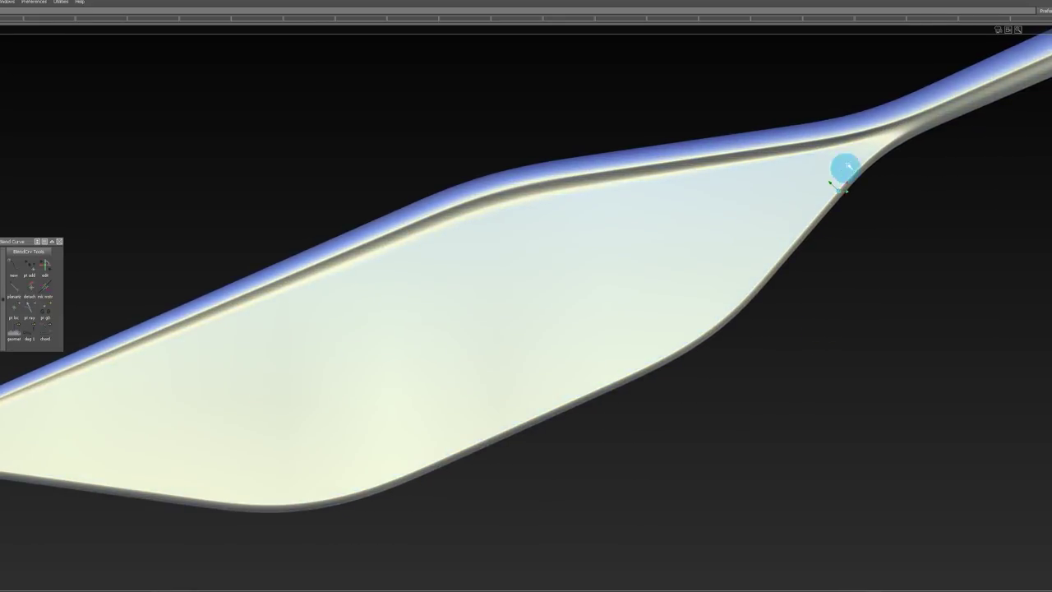
left_click_drag(828, 247, 805, 234, "ctrl+shift")
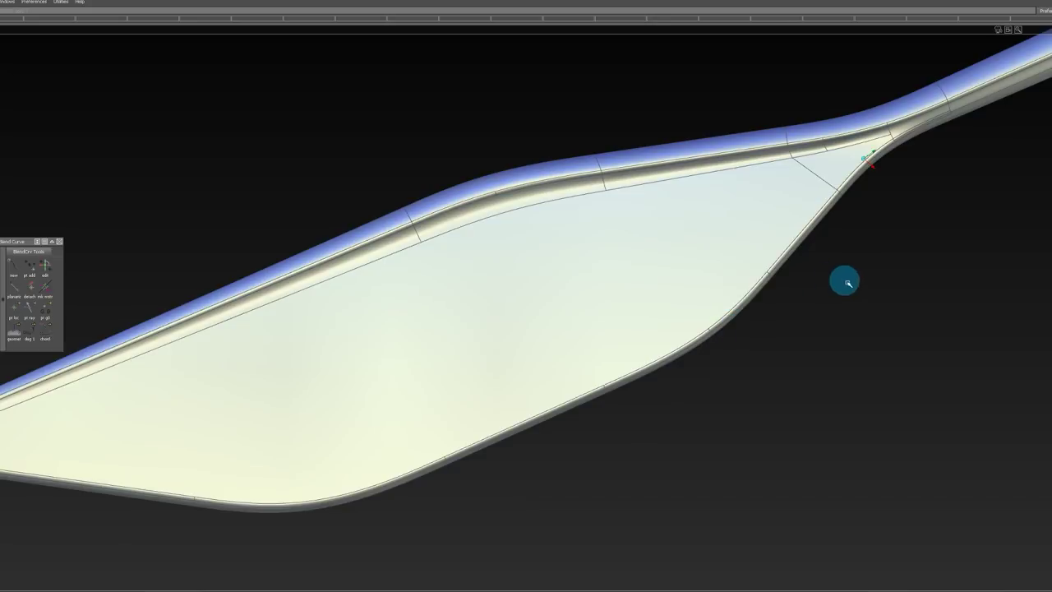
Step: Delete the construction history of the surfaces meeting at the lower fillet's neck end
right_click_drag(839, 185, 880, 202, "alt+shift")
left_click_drag(879, 202, 794, 122, "alt+shift")
middle_click_drag(793, 123, 732, 192, "alt+shift")
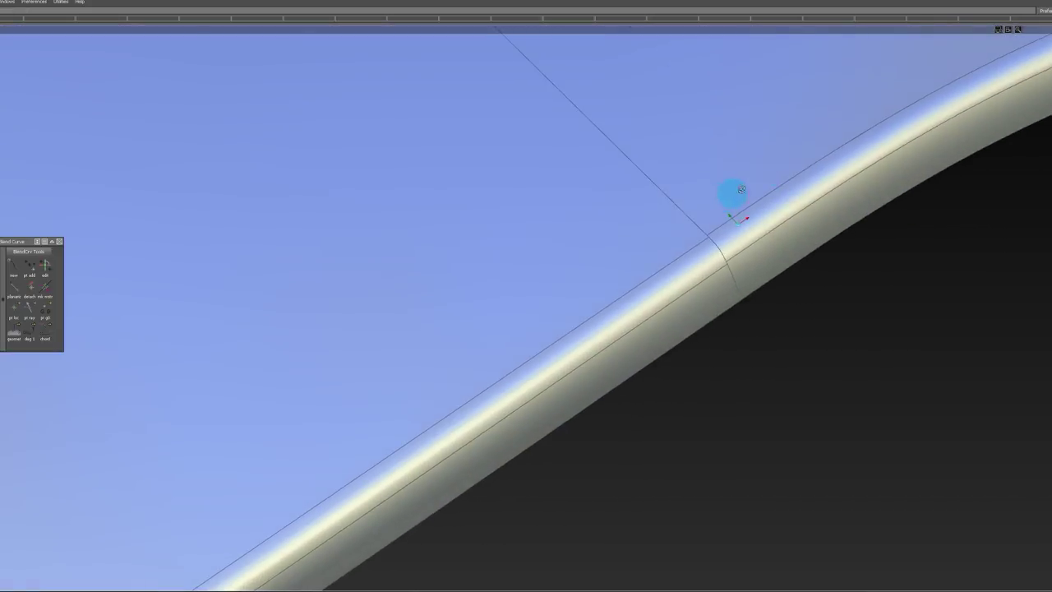
left_click_drag(733, 192, 685, 209, "alt+shift")
left_click(730, 286)
left_click_drag(712, 244, 799, 360)
key("shift+h")
key("Return")
Step: Align the neck corner strip to the lower fillet's end edge with G2 continuity, Edge type and explicit control
left_click_drag(728, 415, 725, 197, "ctrl+shift")
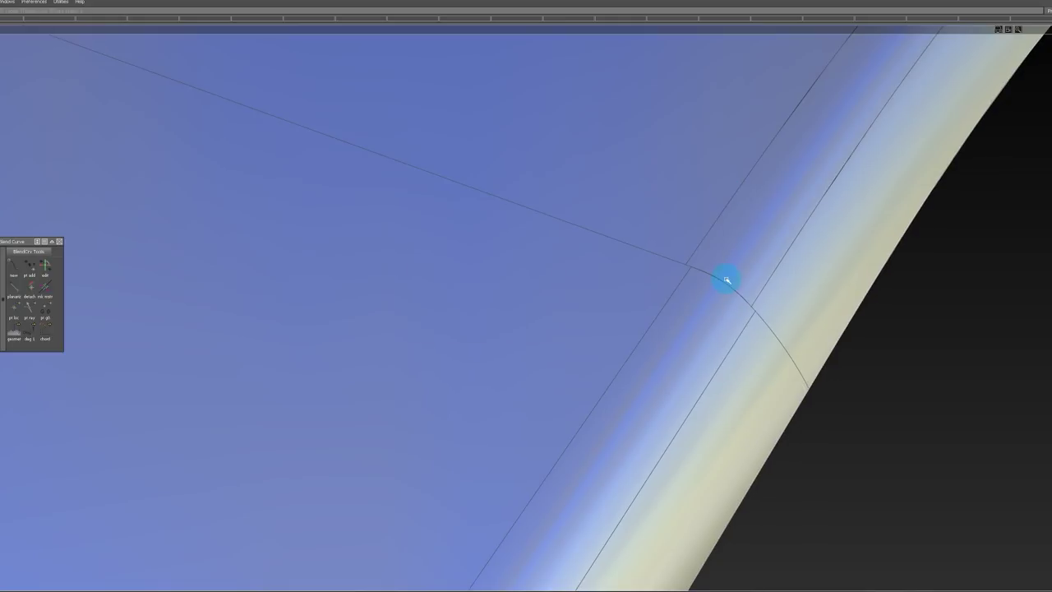
left_click(725, 277)
left_click(726, 297)
left_click_drag(753, 309, 793, 351)
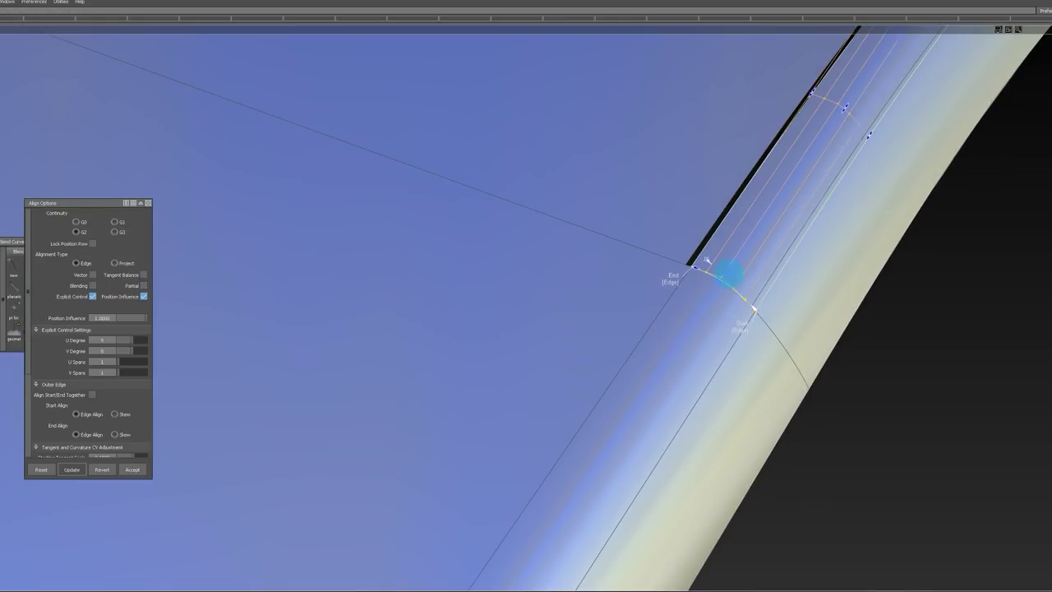
right_click_drag(851, 316, 698, 312, "alt+shift")
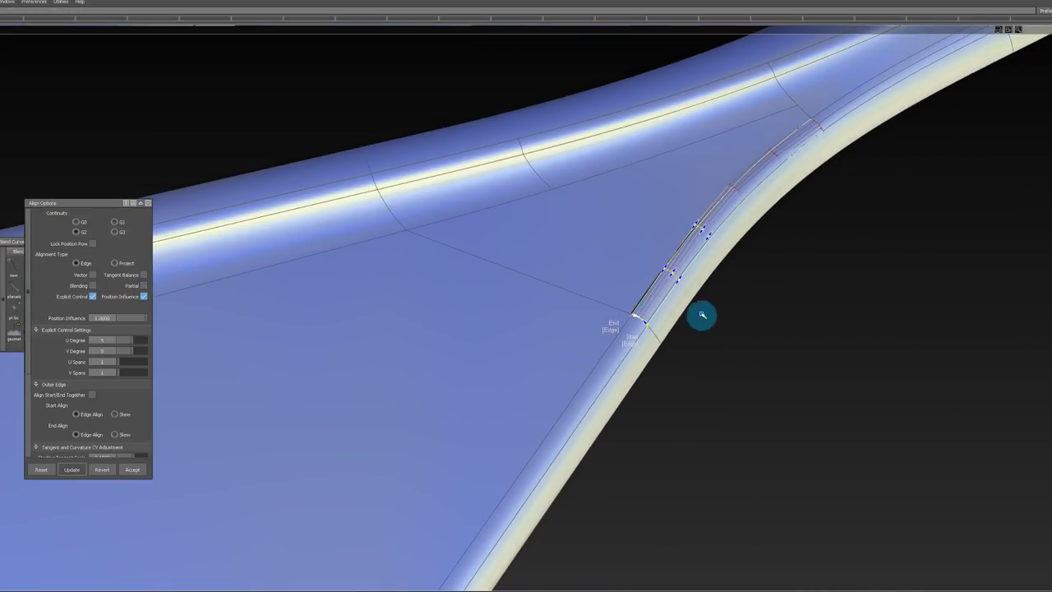
key("ctrl+z")
left_click_drag(689, 276, 683, 302, "ctrl+shift")
key("shift+h")
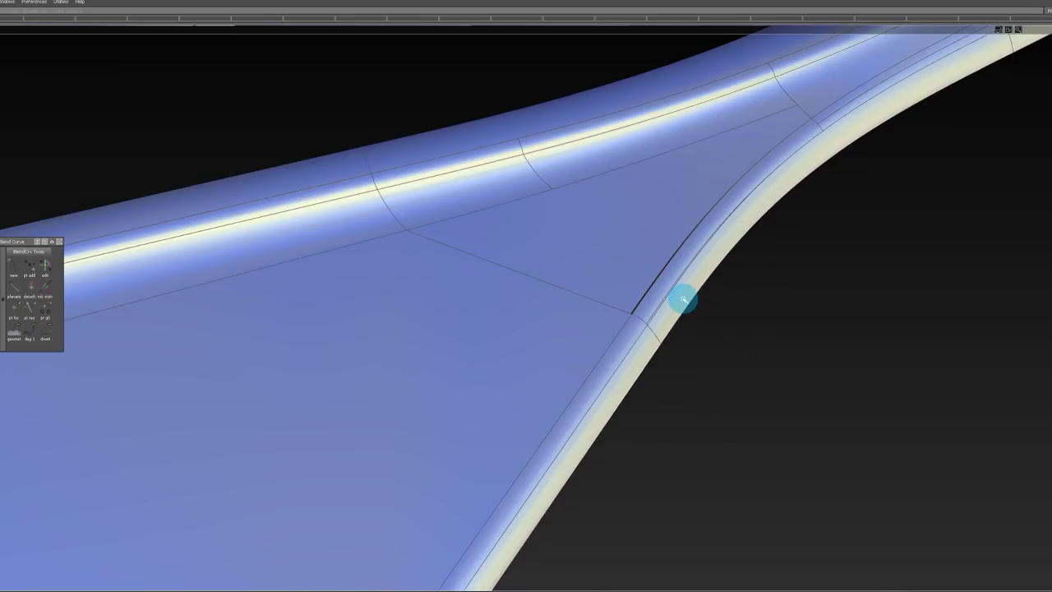
Step: Close the sliver gap between the triangular neck face and the corner strip and delete the construction history there
left_click(663, 263)
left_click_drag(749, 290, 744, 216, "ctrl+shift")
key("shift+h")
key("Return")
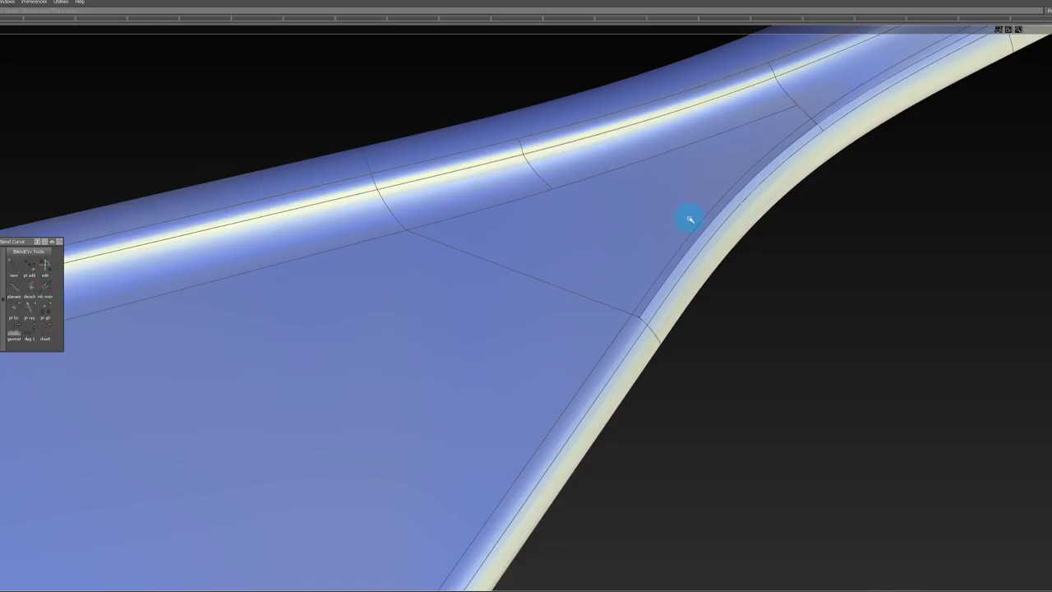
Step: Align the surfaces along the triangular face's lower edge using Project alignment with G1 continuity, and delete their construction history
left_click(688, 239)
left_click(669, 221)
left_click_drag(704, 304, 700, 254, "ctrl+shift")
left_click(703, 261)
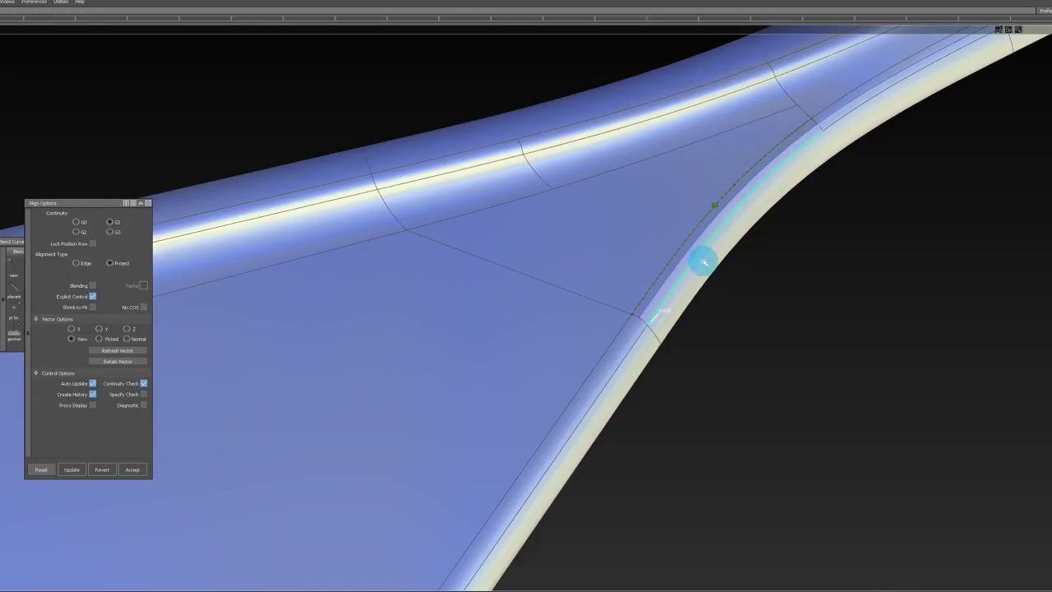
left_click(703, 262)
left_click_drag(772, 307, 781, 186, "ctrl+shift")
key("shift+h")
key("Return")
Step: Delete the construction history of the fillet strip below the triangular face and check surface continuity along its edges
left_click_drag(762, 332, 780, 225, "ctrl+shift")
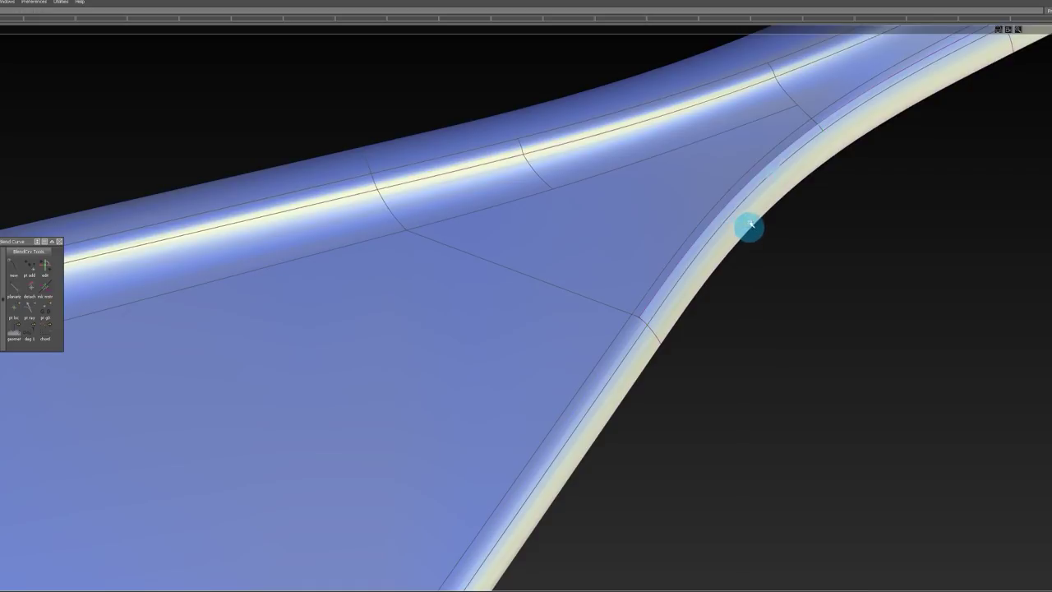
left_click(775, 178)
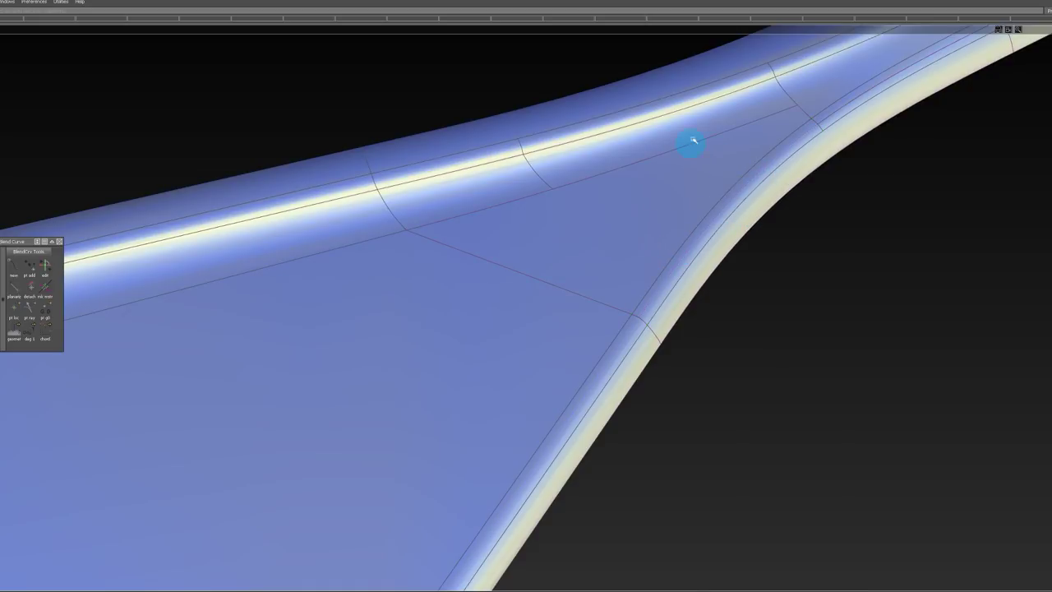
left_click_drag(609, 176, 737, 363)
left_click_drag(671, 381, 671, 291, "ctrl+shift")
left_click(641, 319)
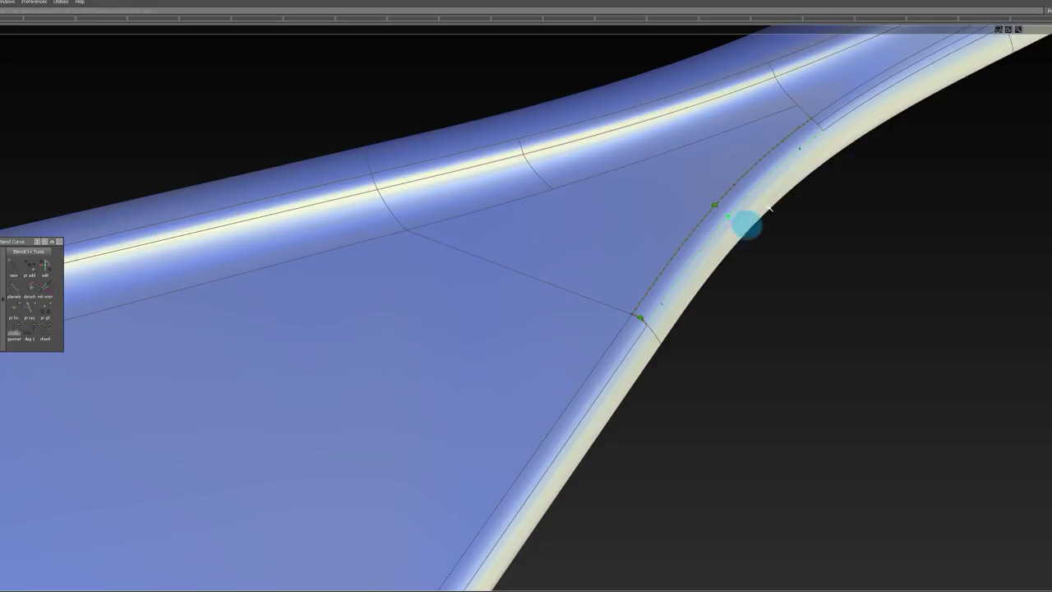
scroll(821, 130, "up", 3)
left_click(820, 126)
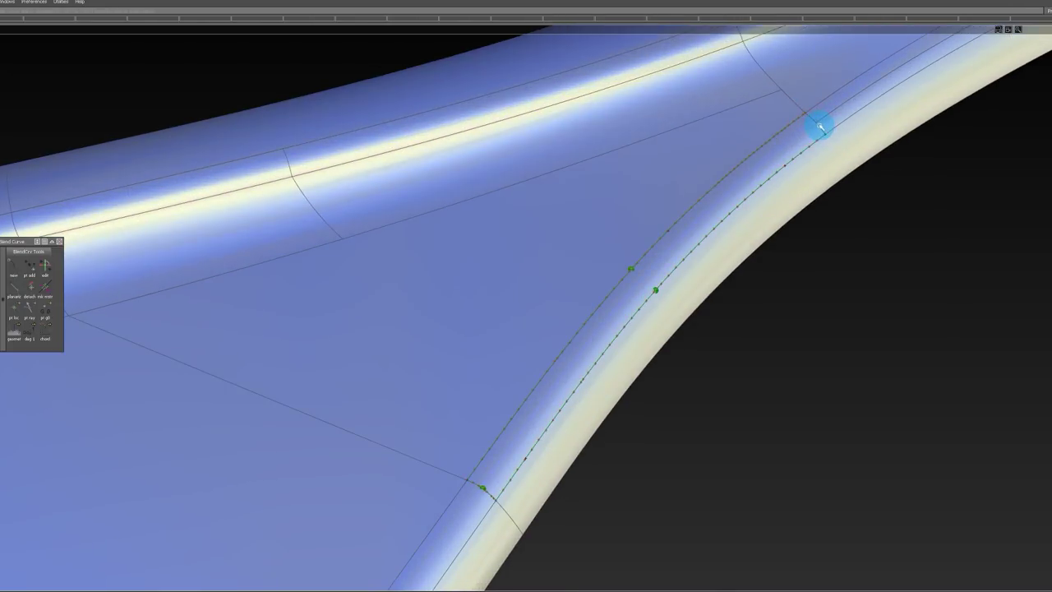
left_click_drag(838, 220, 838, 141, "ctrl+shift")
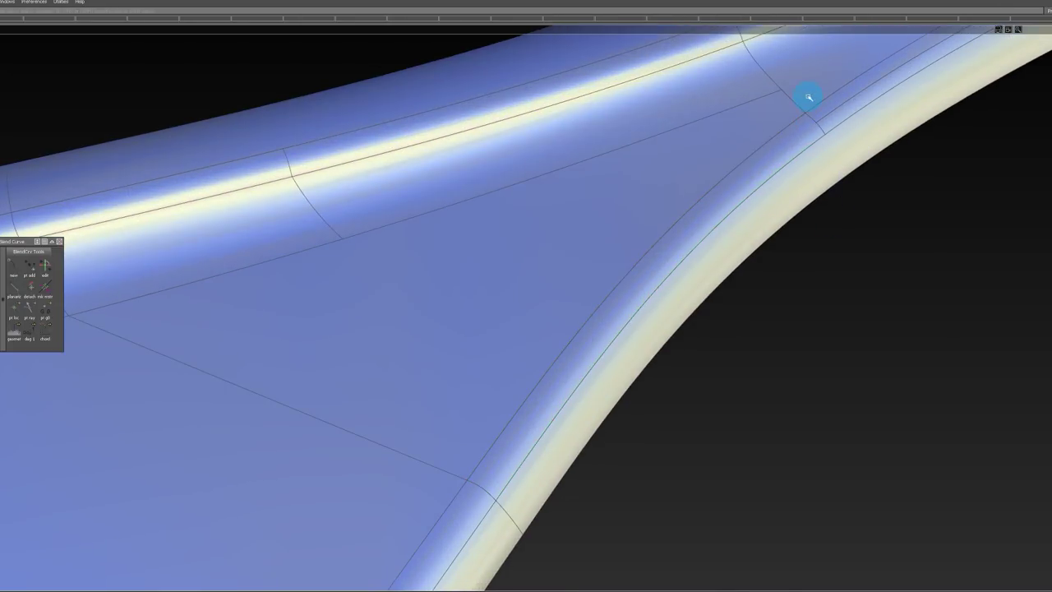
Step: Check curvature continuity along the fillet strip's upper edge and across both of its short ends
left_click(818, 140)
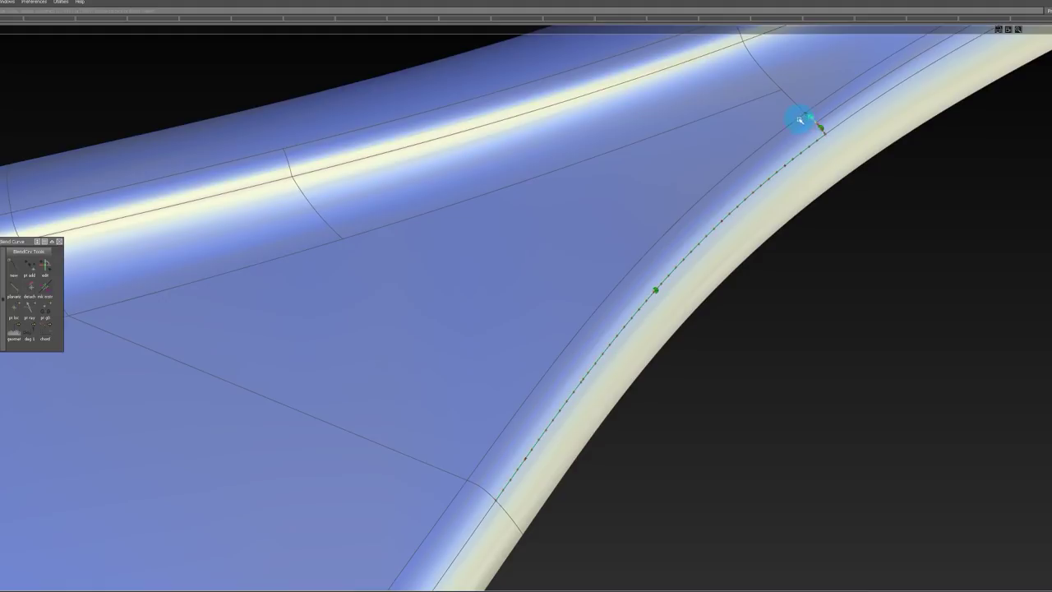
left_click_drag(799, 120, 525, 400)
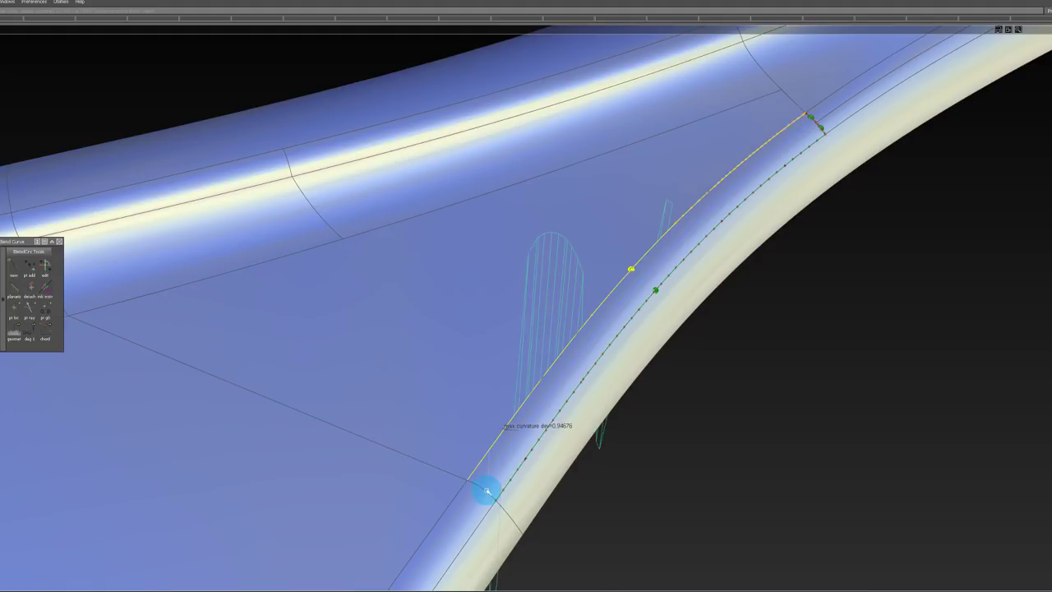
left_click_drag(486, 490, 561, 495, "alt+shift")
left_click(579, 538)
left_click(551, 542)
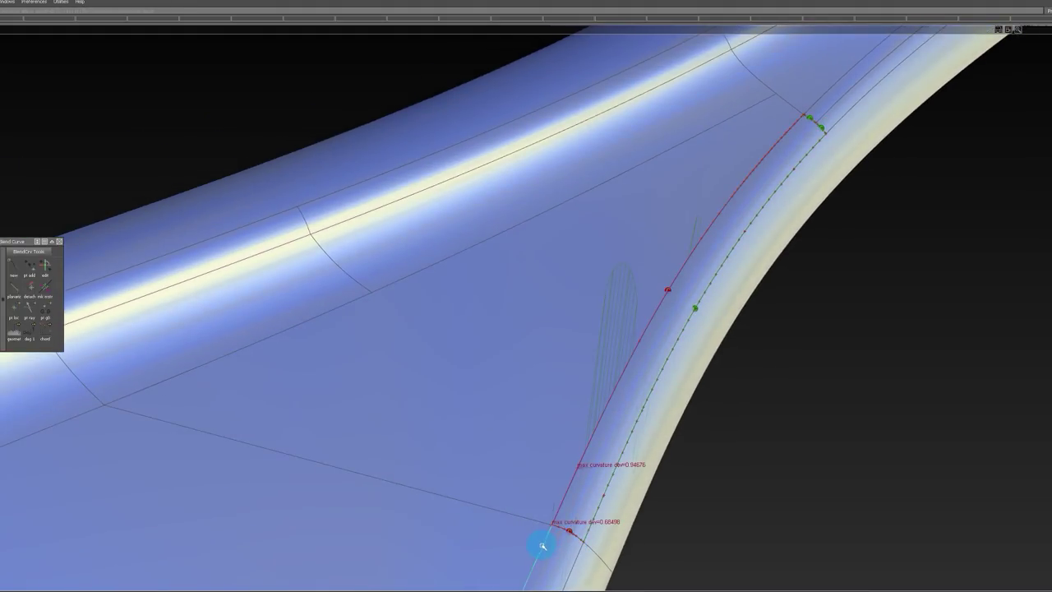
middle_click_drag(573, 522, 569, 515, "alt+shift")
middle_click_drag(606, 367, 606, 366, "alt+shift")
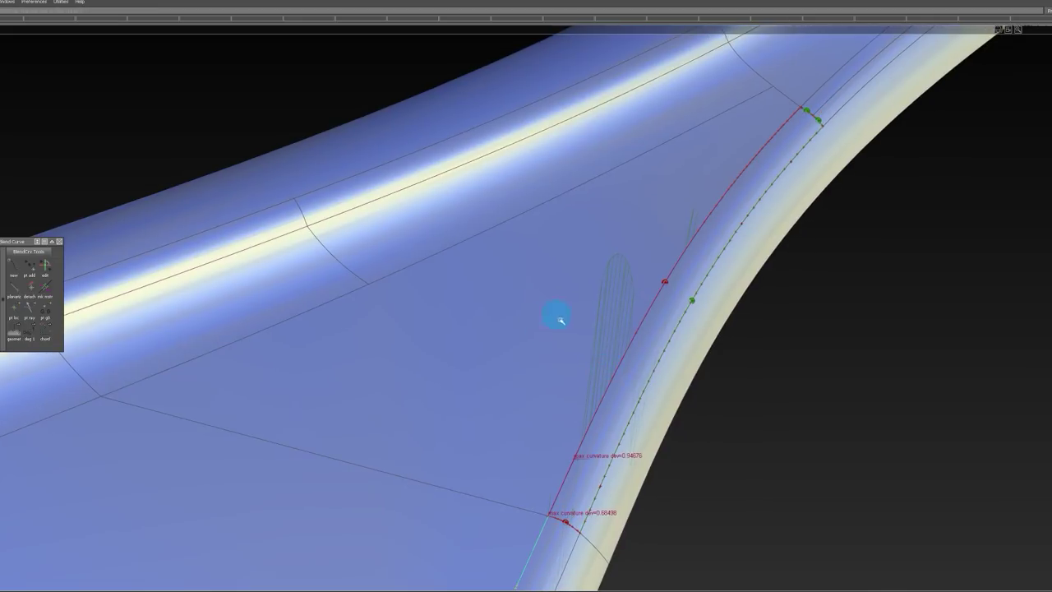
Step: Try to align the strip's upper edge to the triangular face with G2 Edge continuity, position influence 0 and 5 U spans
left_click(622, 361)
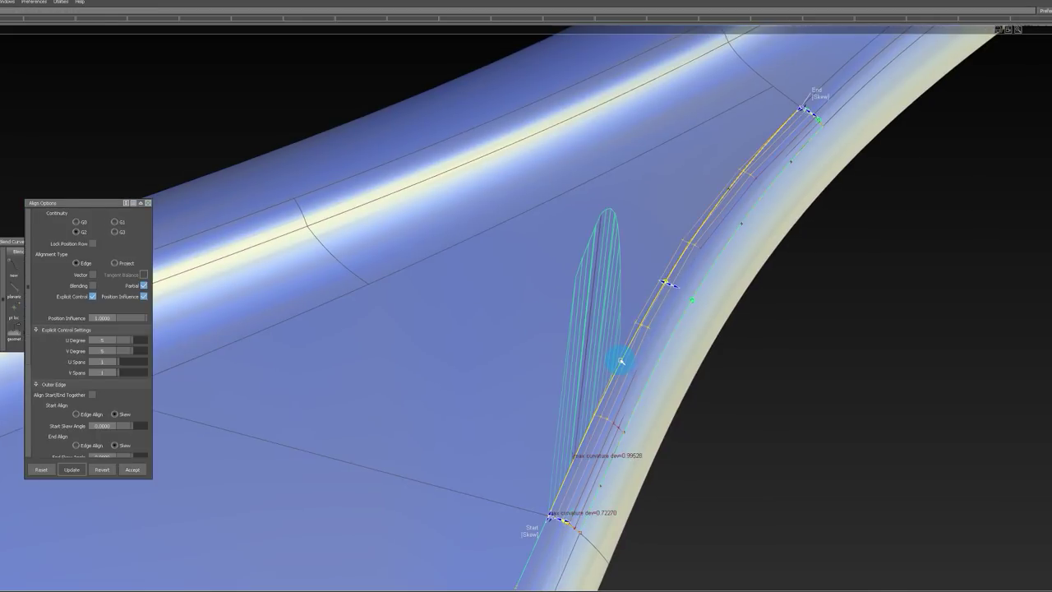
left_click(128, 374)
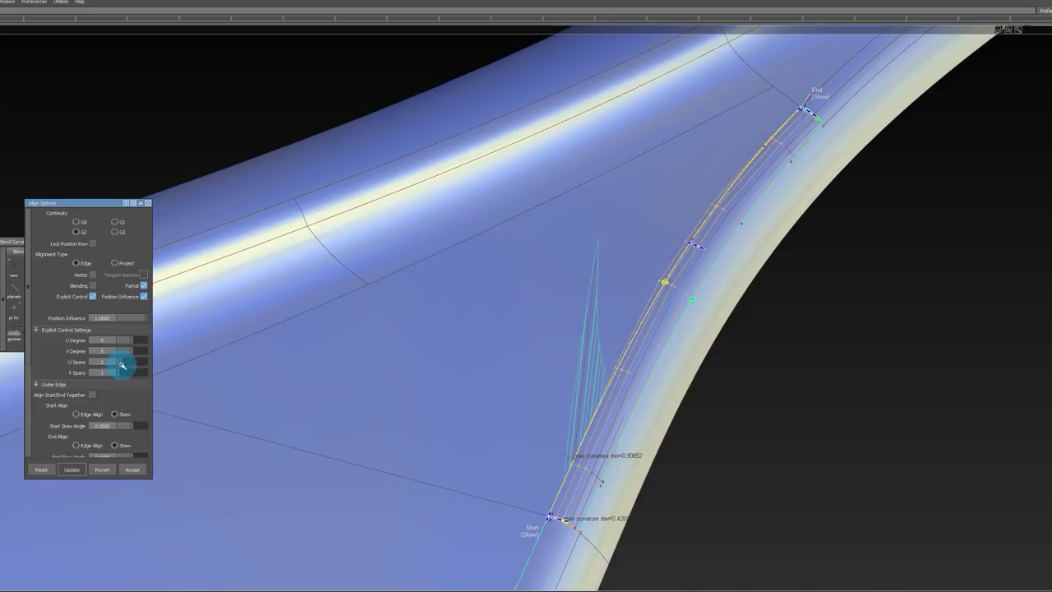
left_click(125, 364)
left_click(134, 366)
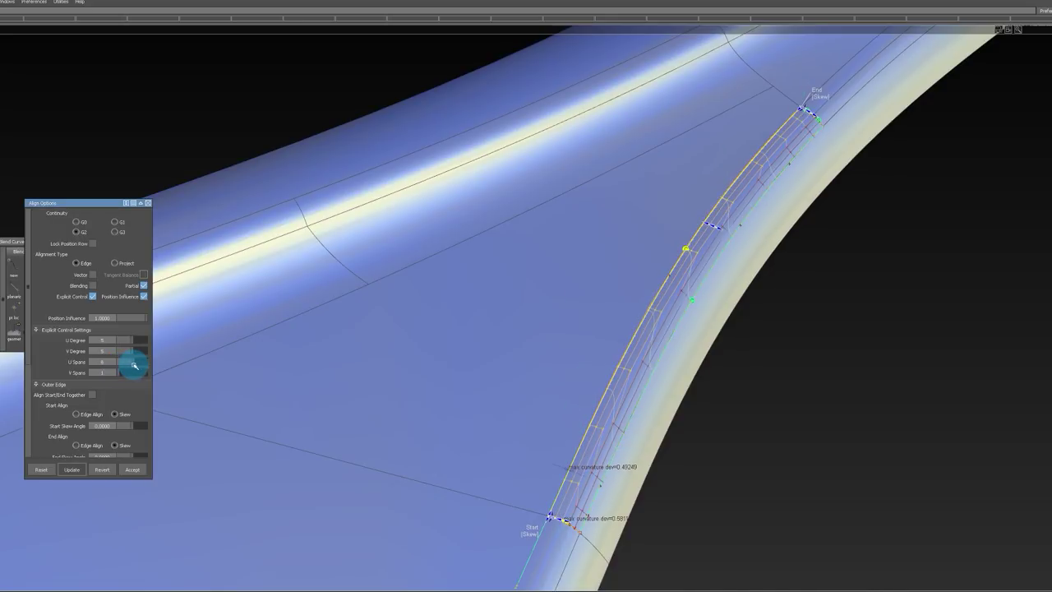
left_click_drag(135, 320, 55, 322)
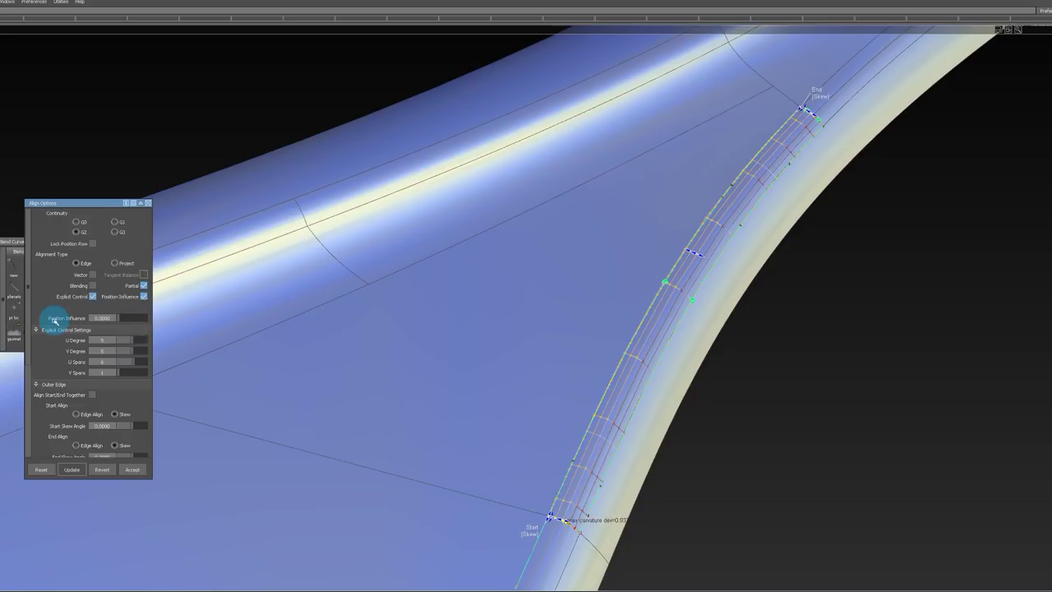
left_click(131, 364)
left_click(127, 366)
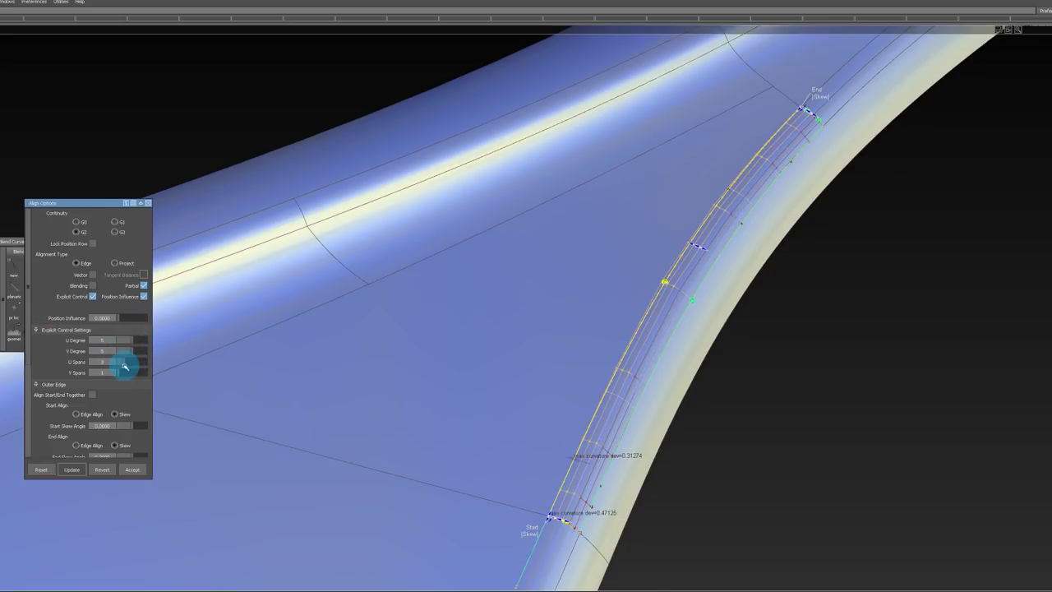
left_click(130, 367)
left_click(132, 364)
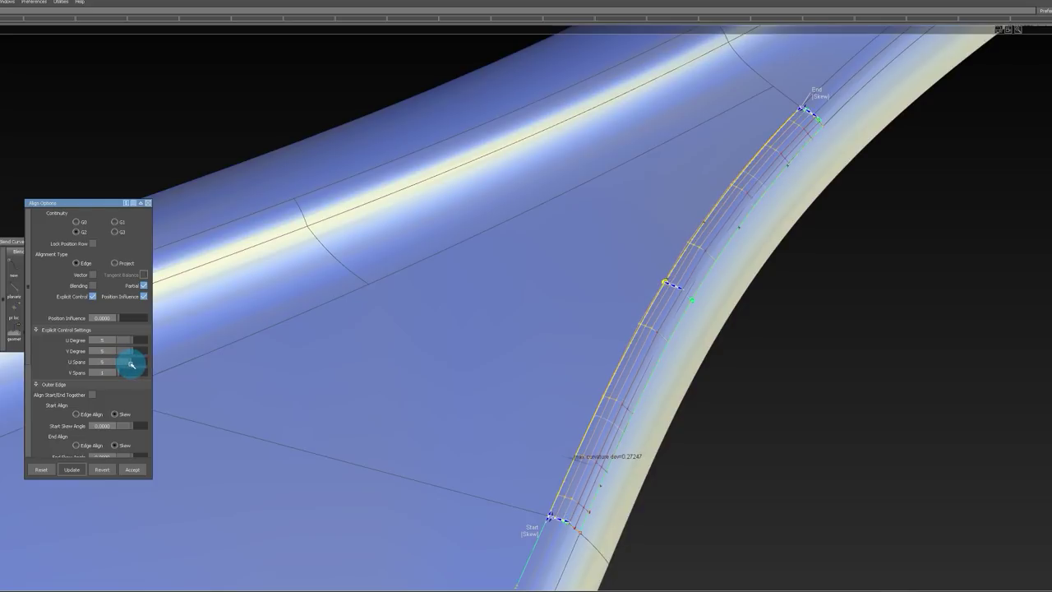
left_click(102, 469)
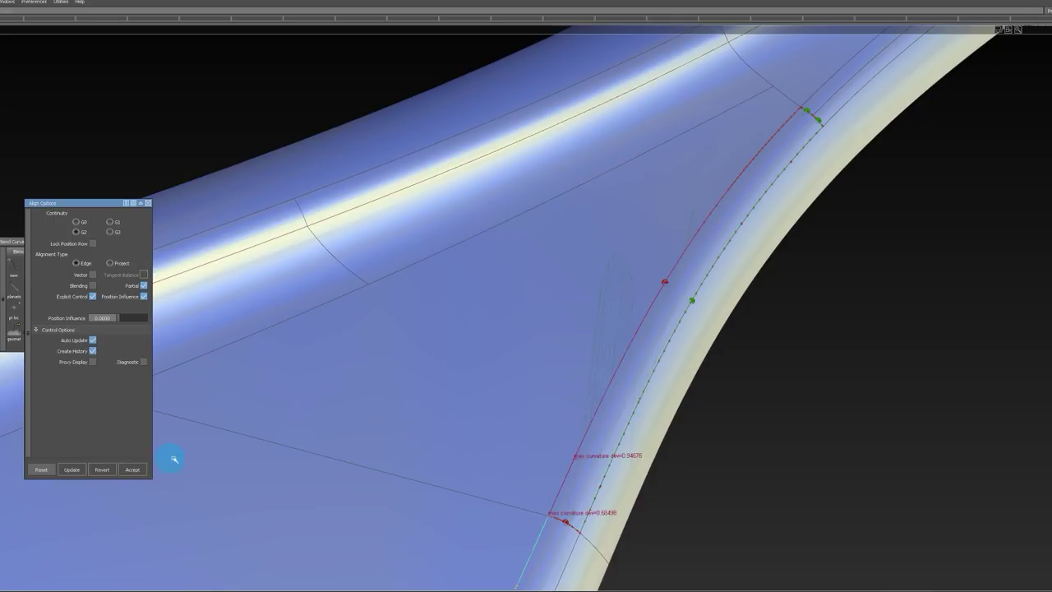
Step: Align the strip's upper edge to the triangular face using Project alignment along Normal, G2 continuity, position influence 0 and 7 U spans
left_click_drag(676, 337, 662, 308, "ctrl+shift")
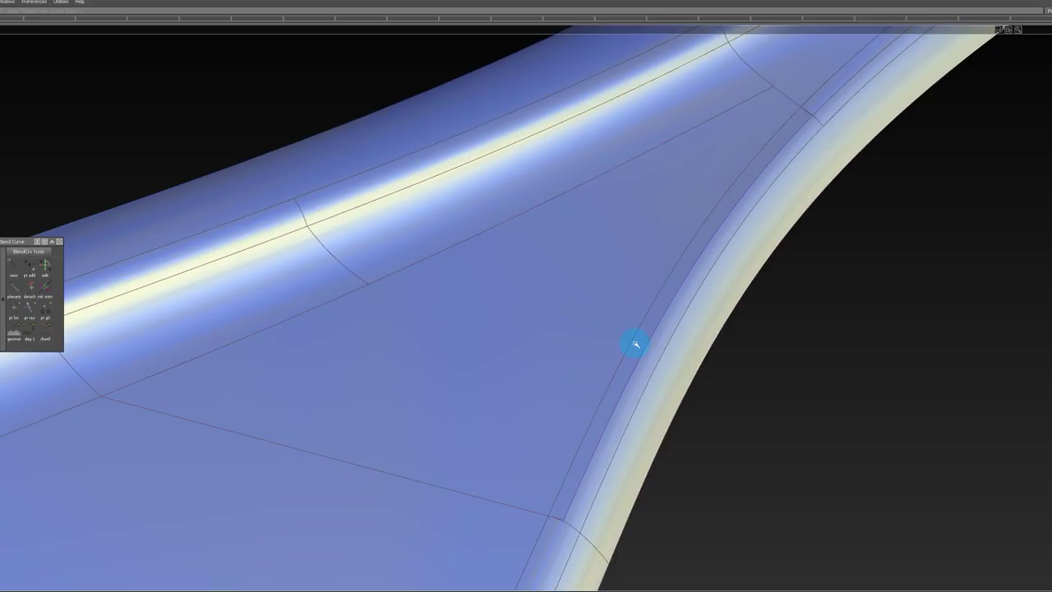
key("a")
left_click(634, 343)
left_click(620, 319)
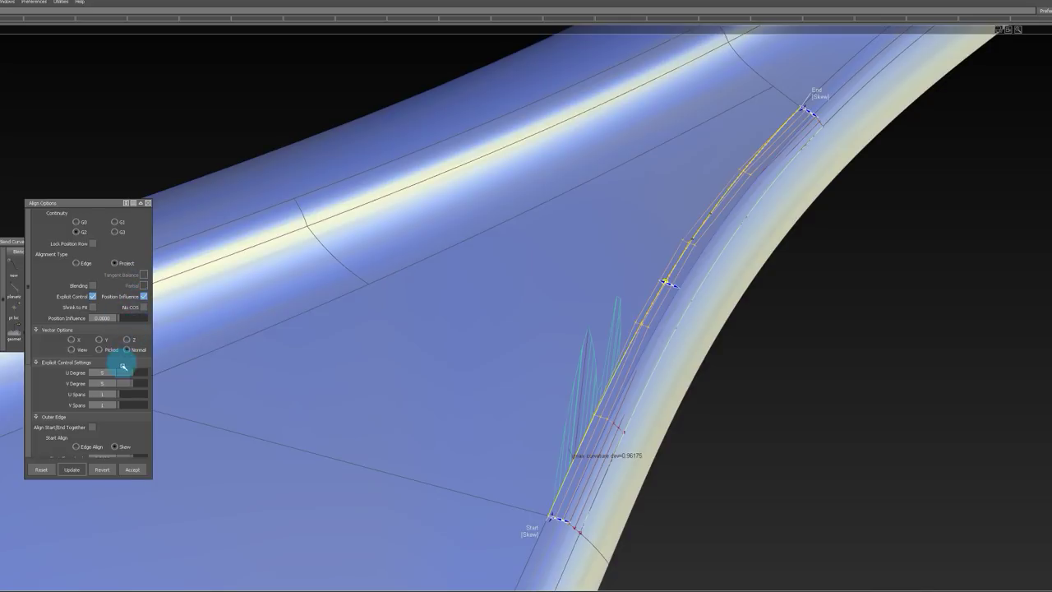
left_click(122, 403)
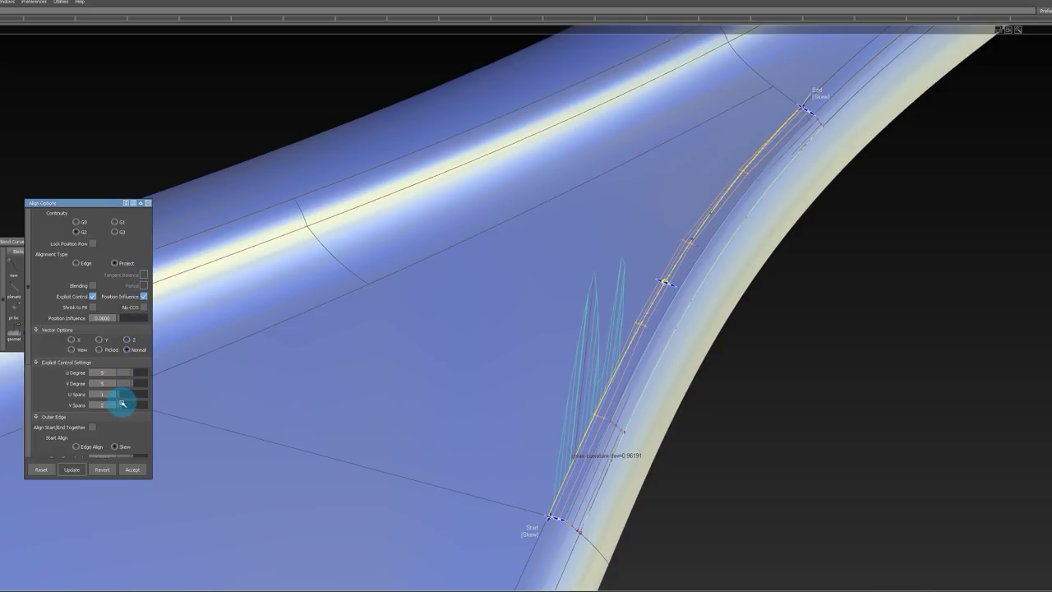
left_click(120, 404)
left_click(124, 395)
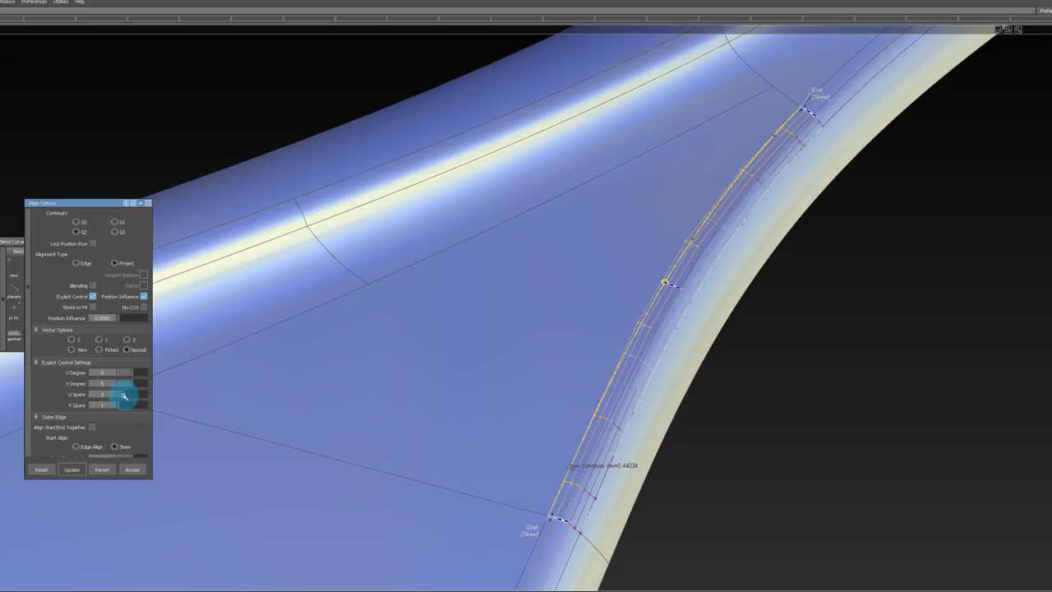
left_click(124, 396)
left_click(124, 395)
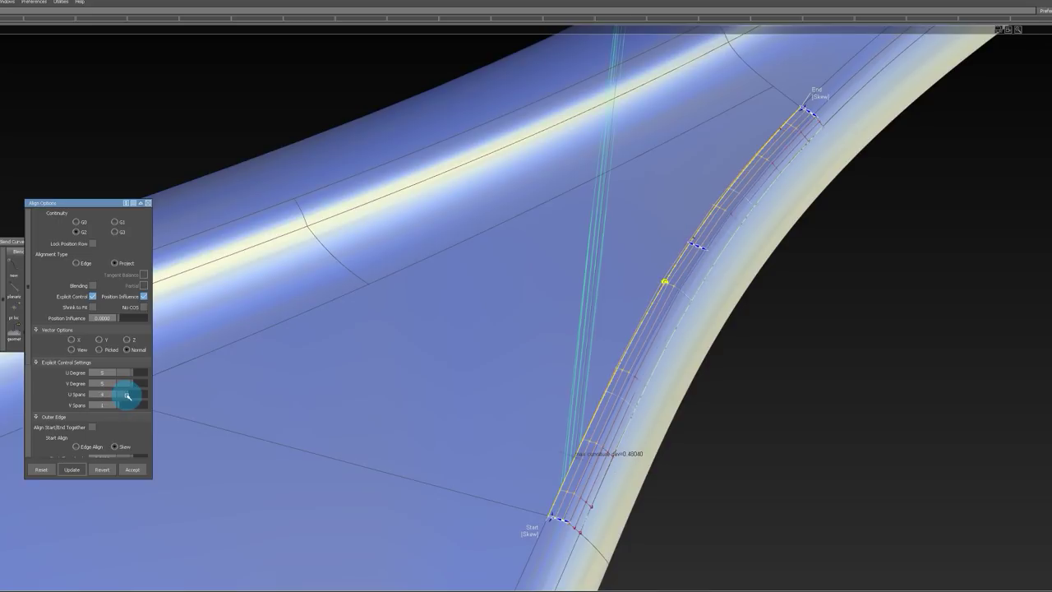
left_click(129, 395)
left_click(130, 396)
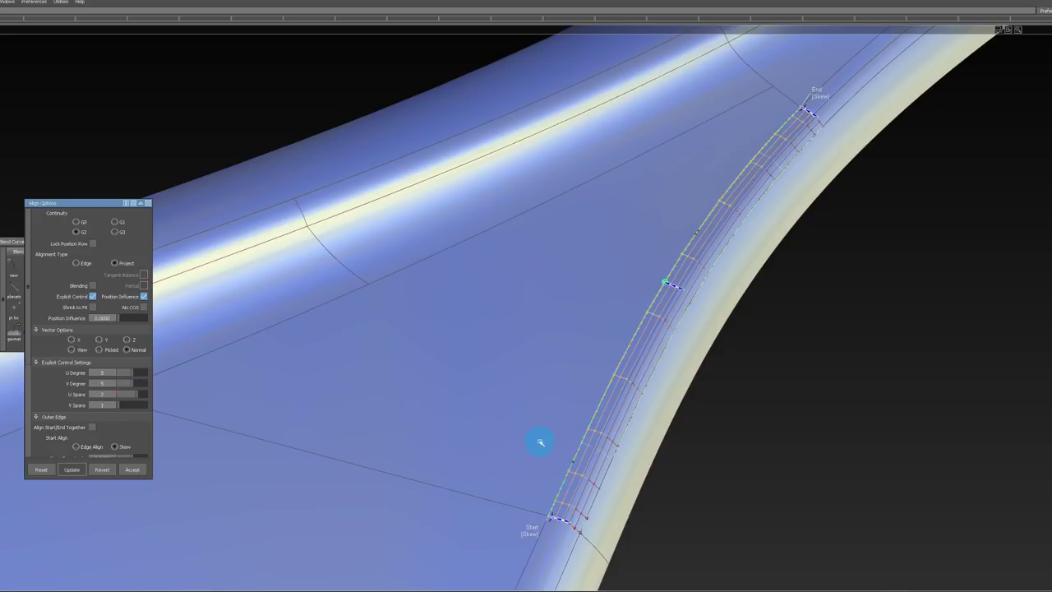
Step: Check the aligned strip's continuity at its lower end and delete the construction history of the surfaces there
left_click_drag(539, 442, 542, 389, "ctrl+shift")
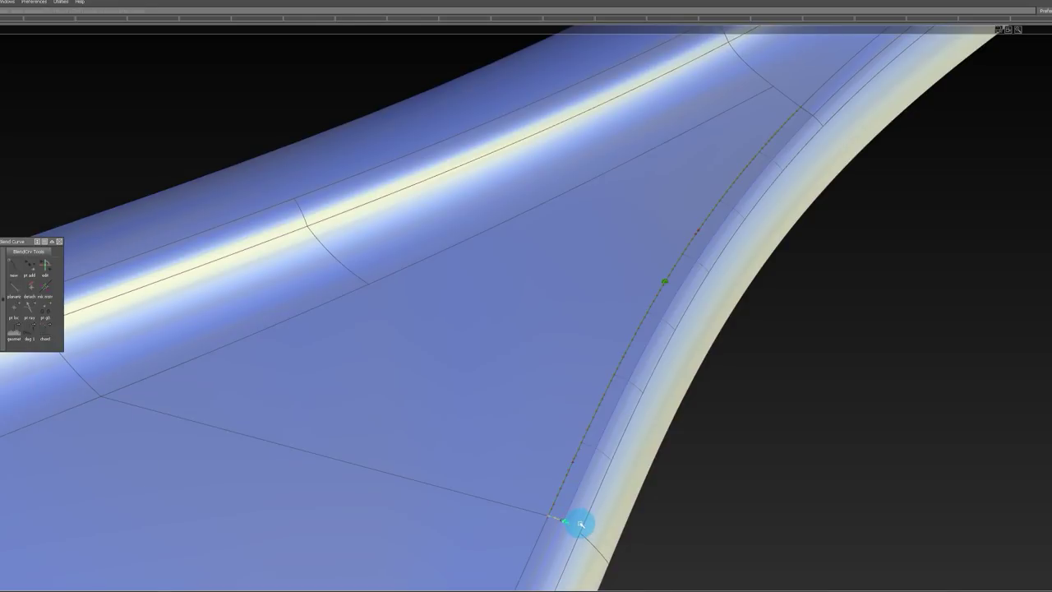
left_click_drag(592, 524, 606, 408, "ctrl+shift")
mouse_move(521, 421)
left_mouse_down()
mouse_move(649, 456)
mouse_move(667, 323)
left_mouse_up()
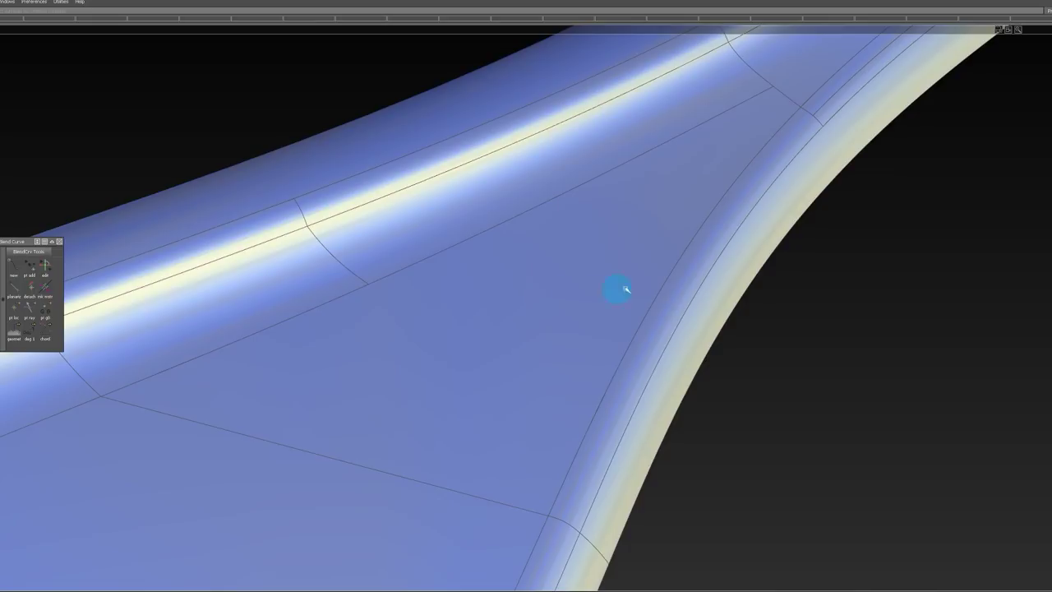
Step: Examine the shading of the neck transition and of the fillets along both edges of the head up to its pointed end
right_click_drag(625, 290, 622, 346, "alt+shift")
mouse_move(623, 345)
left_mouse_down("alt+shift")
mouse_move(589, 284)
mouse_move(305, 289)
mouse_move(599, 211)
mouse_move(547, 304)
mouse_move(620, 239)
left_mouse_up("alt+shift")
middle_click_drag(507, 333, 465, 211, "alt+shift")
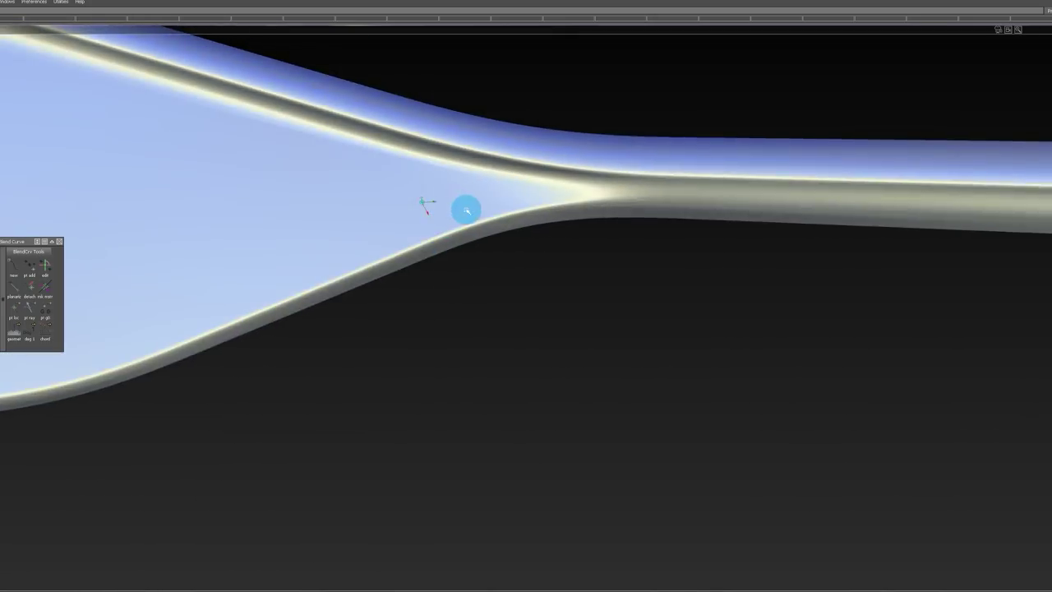
mouse_move(465, 211)
left_mouse_down("alt+shift")
mouse_move(455, 174)
mouse_move(459, 219)
left_mouse_up("alt+shift")
right_click_drag(459, 220, 438, 264, "alt+shift")
mouse_move(494, 234)
left_mouse_down("ctrl+shift")
mouse_move(457, 197)
mouse_move(487, 51)
mouse_move(480, 137)
left_mouse_up("ctrl+shift")
middle_click_drag(307, 169, 732, 169, "alt+shift")
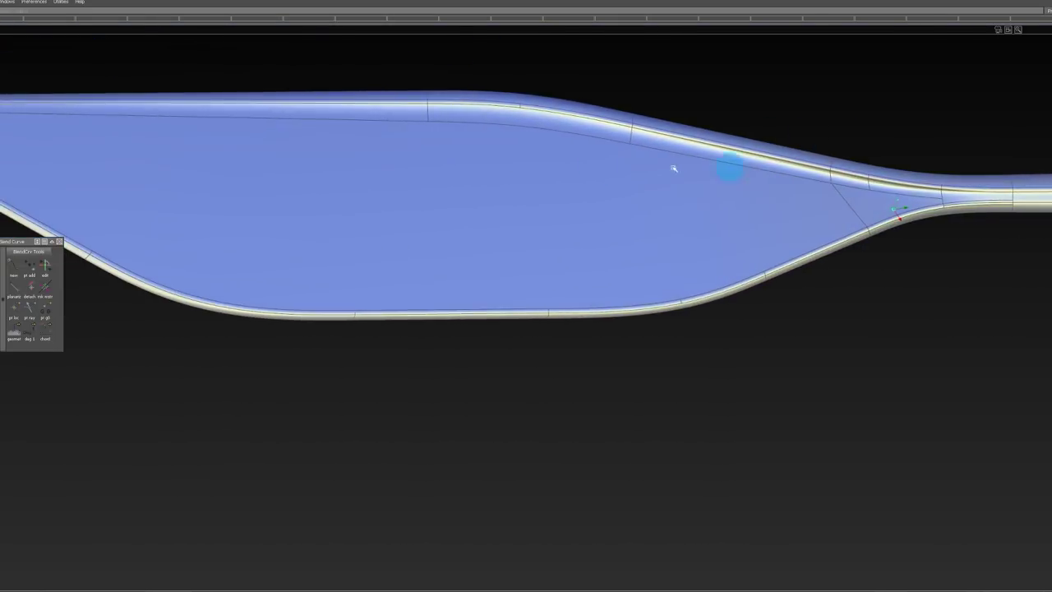
middle_click_drag(271, 170, 564, 169, "alt+shift")
left_click_drag(564, 170, 582, 232, "alt+shift")
right_click_drag(582, 233, 598, 240, "alt+shift")
middle_click_drag(598, 240, 95, 241, "alt+shift")
middle_click_drag(739, 244, 167, 244, "alt+shift")
middle_click_drag(613, 245, 99, 244, "alt+shift")
right_click_drag(99, 245, 100, 246, "alt+shift")
middle_click_drag(106, 237, 987, 228, "alt+shift")
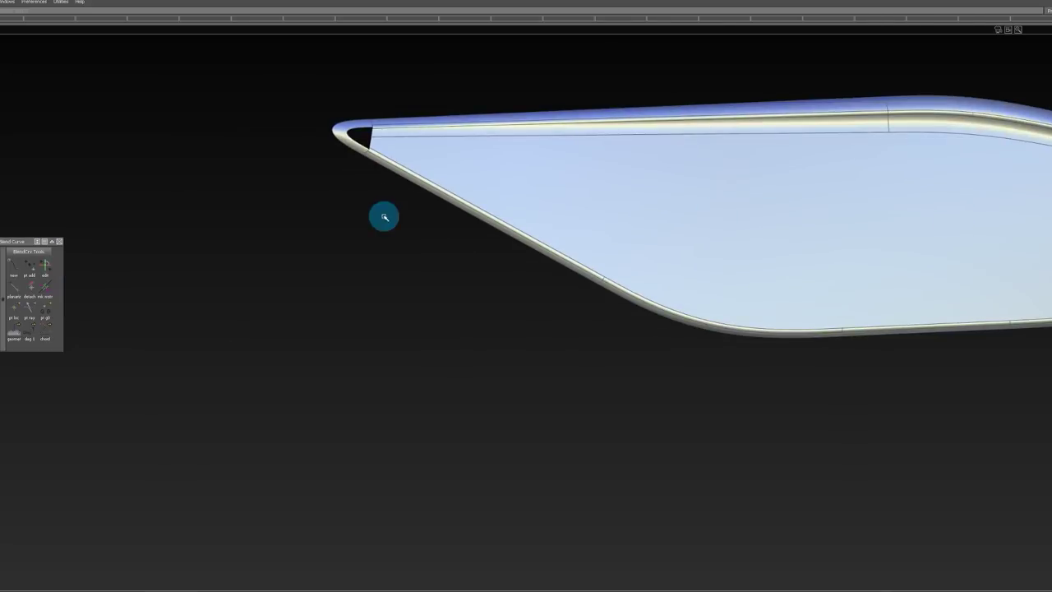
Step: Try to split the pointed end's rim surface along an isoparm in line with the fillet seam, and undo the split
right_click_drag(373, 129, 415, 135, "alt+shift")
middle_click_drag(415, 135, 578, 231, "alt+shift")
left_click_drag(422, 226, 585, 467)
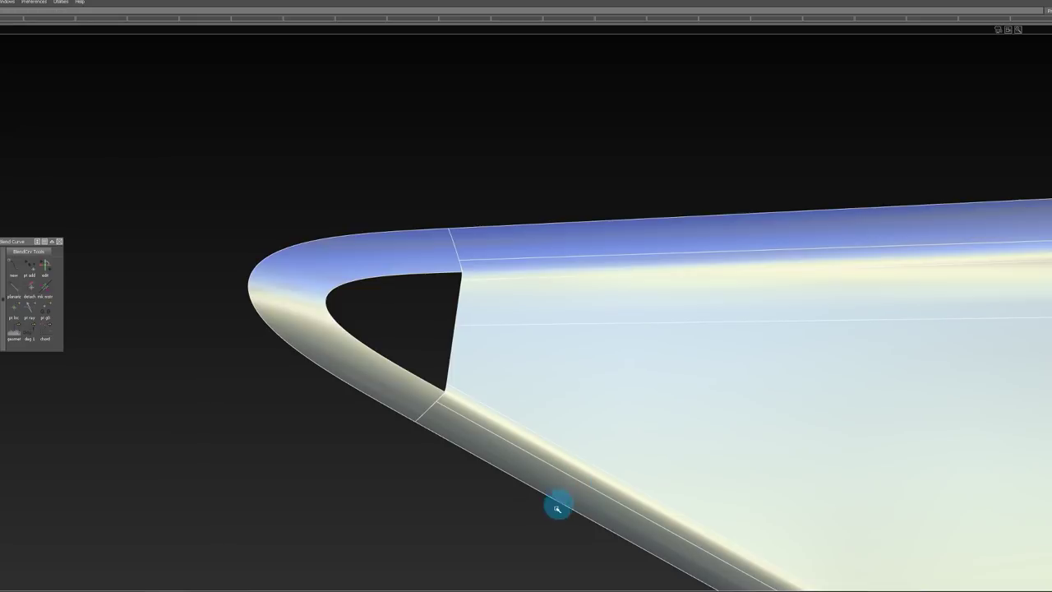
left_click(522, 348)
right_click_drag(485, 279, 527, 278, "alt+shift")
middle_click_drag(527, 278, 602, 277, "alt+shift")
right_click_drag(602, 277, 547, 270, "alt+shift")
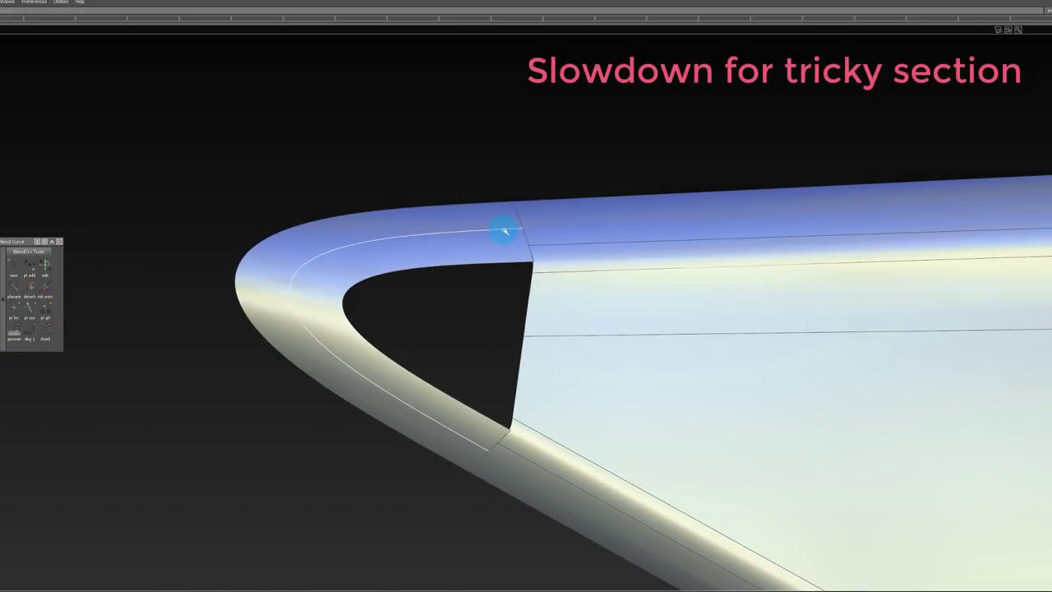
left_click_drag(521, 252, 525, 246)
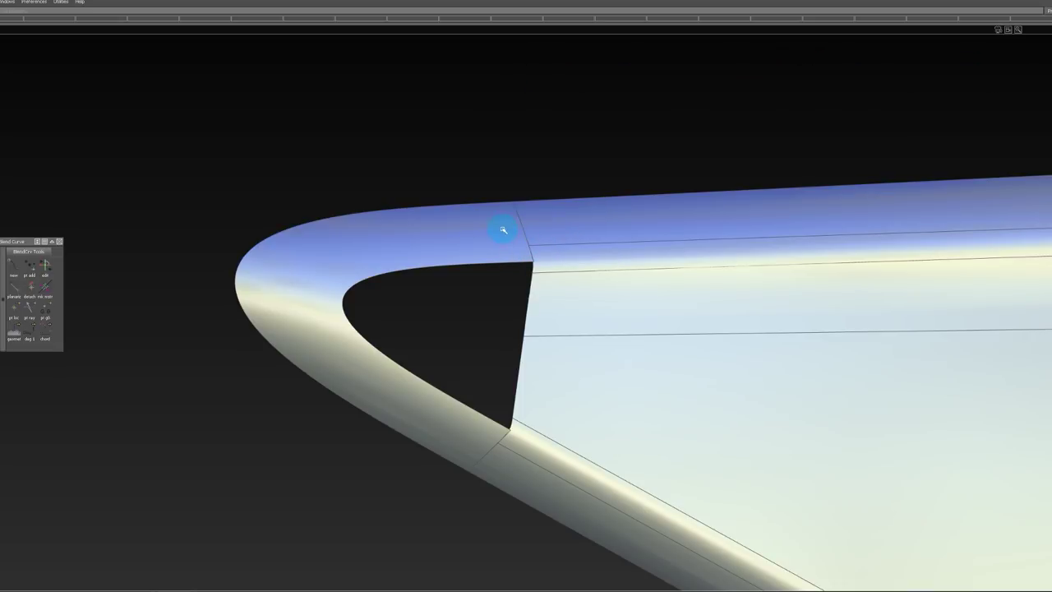
left_click_drag(472, 207, 515, 248)
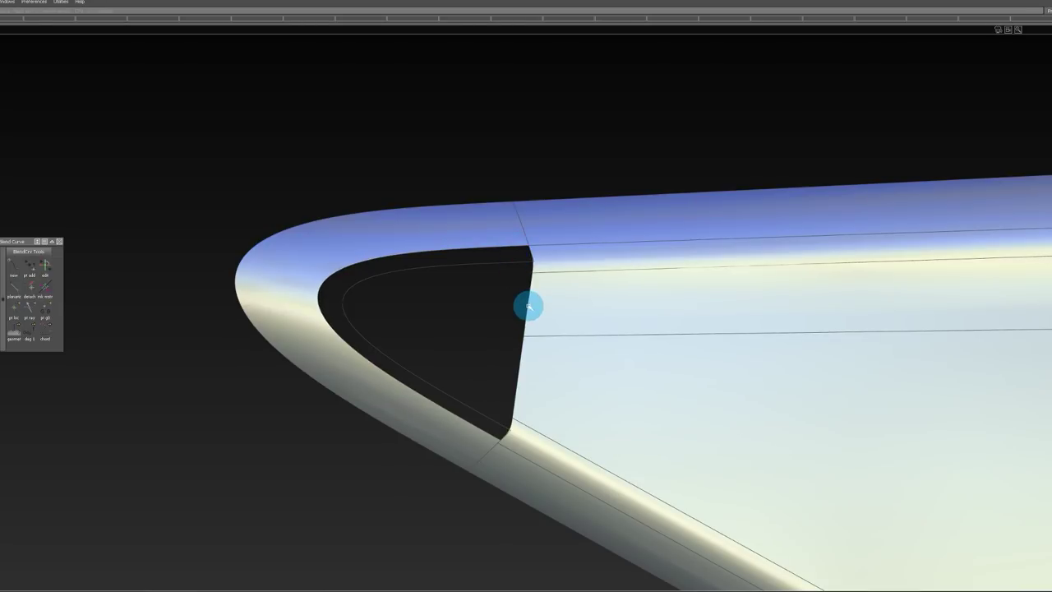
key("ctrl+z")
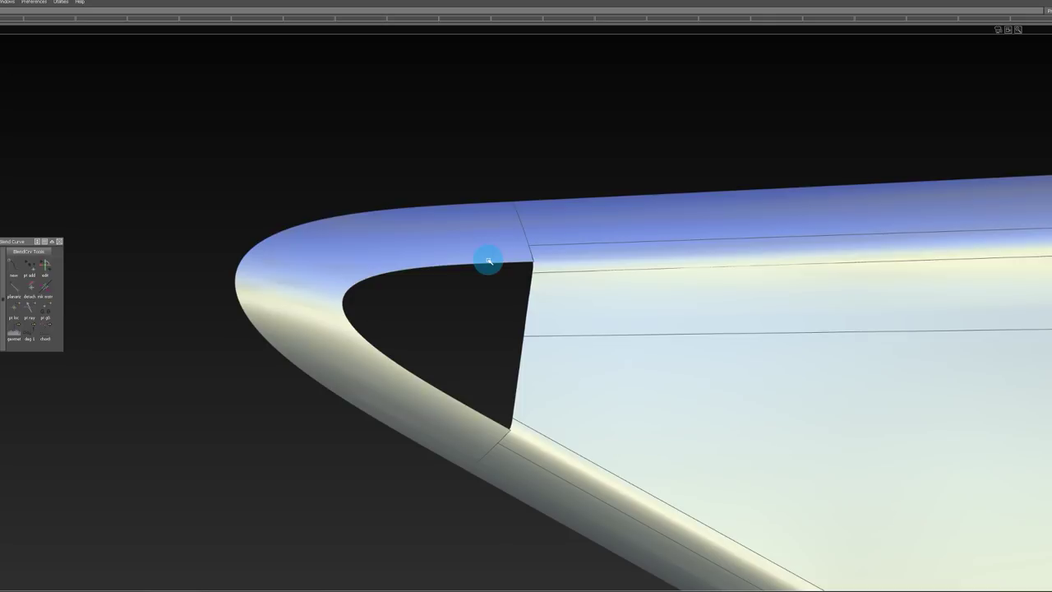
Step: Extract a curve from the pointed end's rim along an isoparm near the inner edge, in line with the fillet seams
left_click_drag(470, 264, 520, 248)
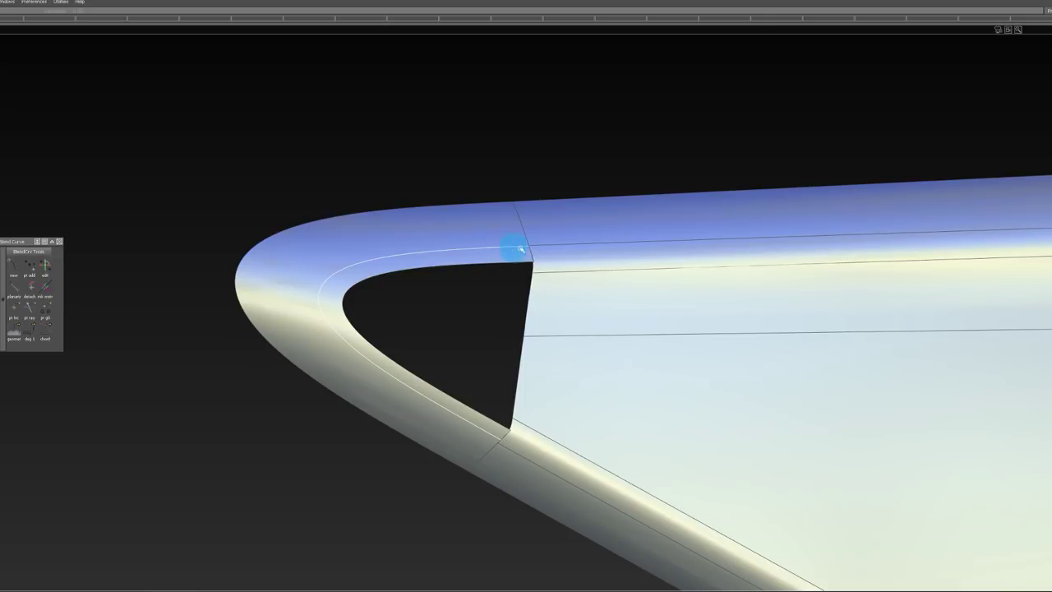
left_click(507, 235)
left_click(506, 284)
left_click_drag(511, 314, 509, 268, "ctrl+shift")
left_click(489, 232, "ctrl+shift")
mouse_move(481, 232)
left_mouse_down()
mouse_move(509, 273)
mouse_move(479, 239)
left_mouse_up()
left_click(501, 256)
middle_click_drag(502, 258, 503, 239, "ctrl+shift")
Step: Align the extracted curve's upper end to the adjoining fillet seam with G2 continuity, U/V type, explicit control, degree 5 and 1 span
left_click(514, 250)
left_click(520, 249)
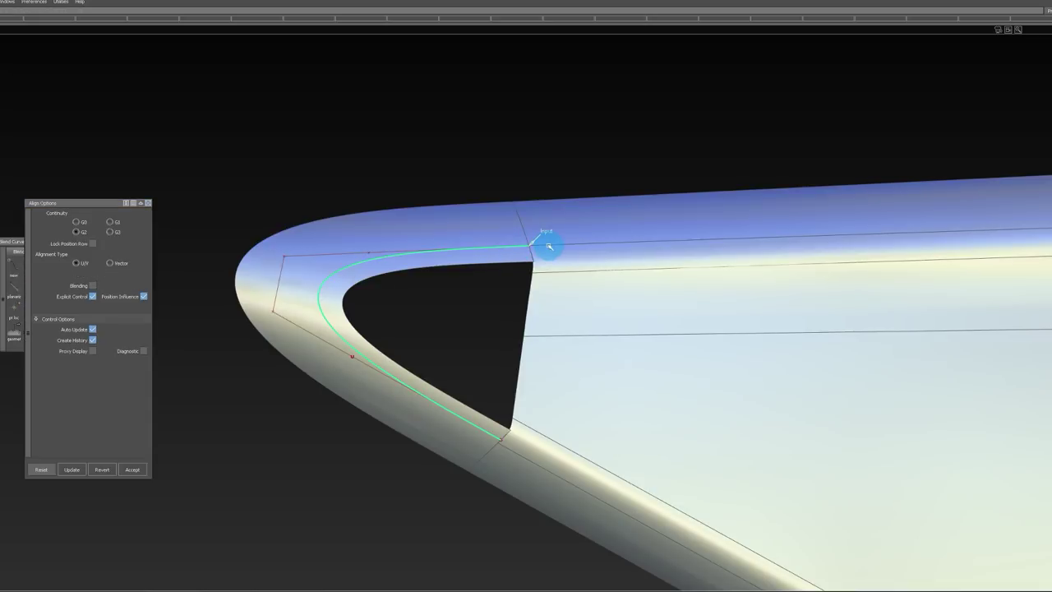
left_click(548, 246)
left_click(556, 251)
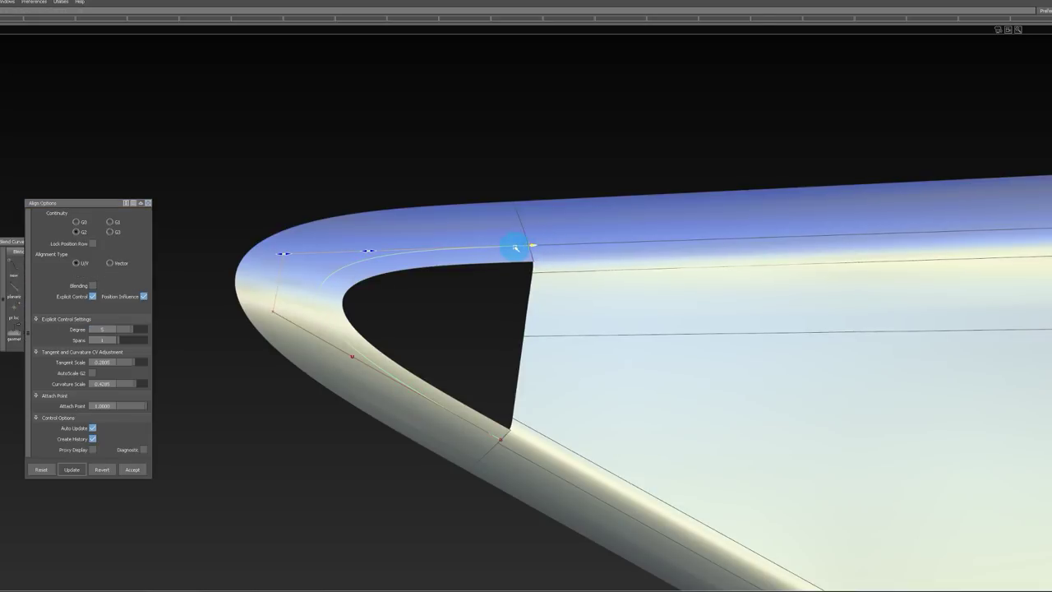
Step: Align the extracted curve's lower end to the lower fillet seam with G2 continuity, adjusting the tangent and curvature scales with the handles
middle_click_drag(504, 413, 505, 395, "ctrl+shift")
left_click(498, 437)
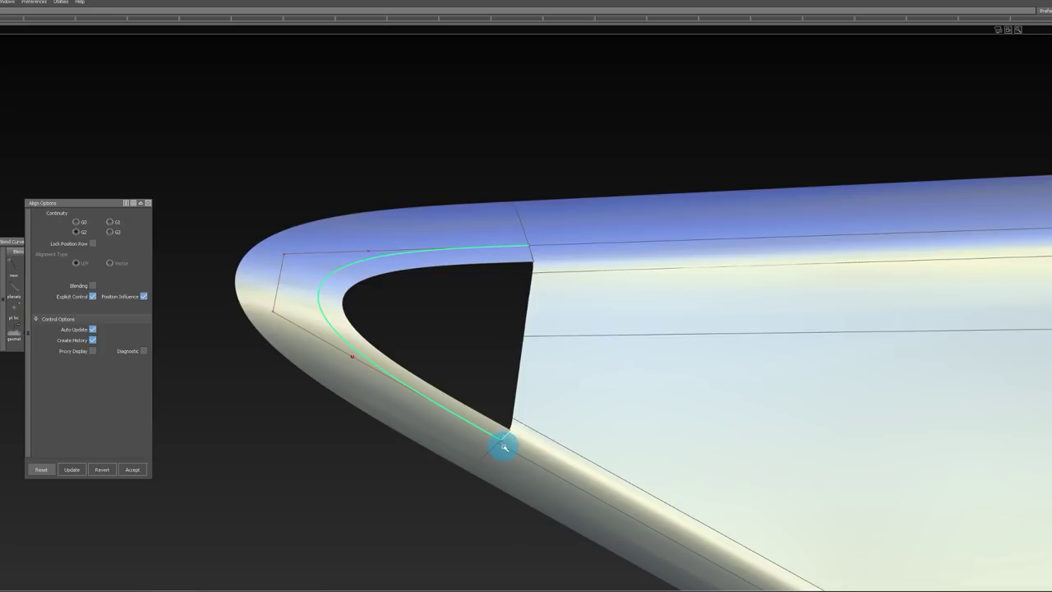
left_click(503, 446)
left_click(517, 462)
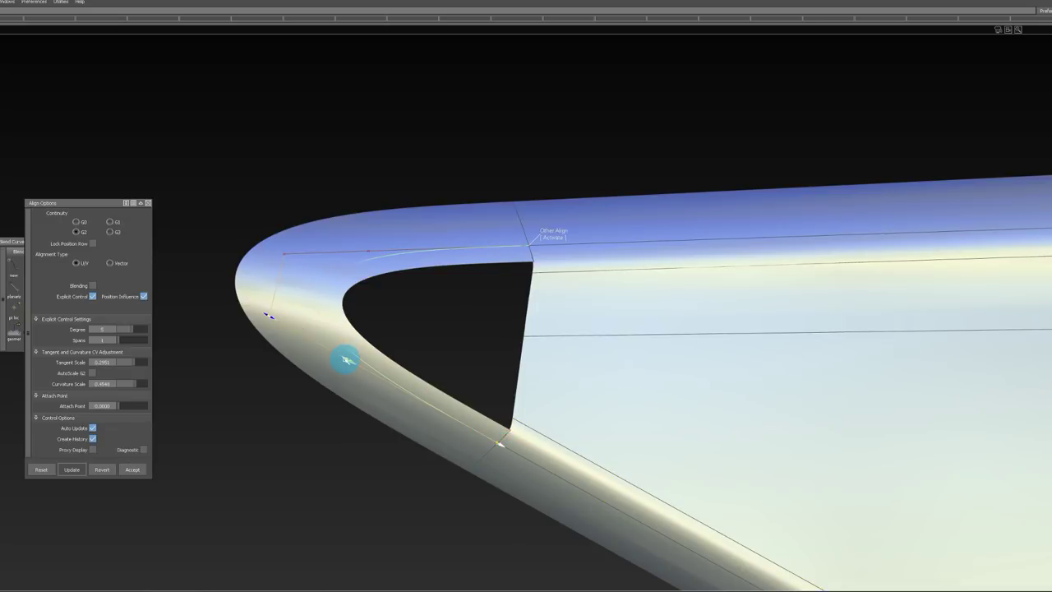
left_click_drag(346, 359, 348, 361)
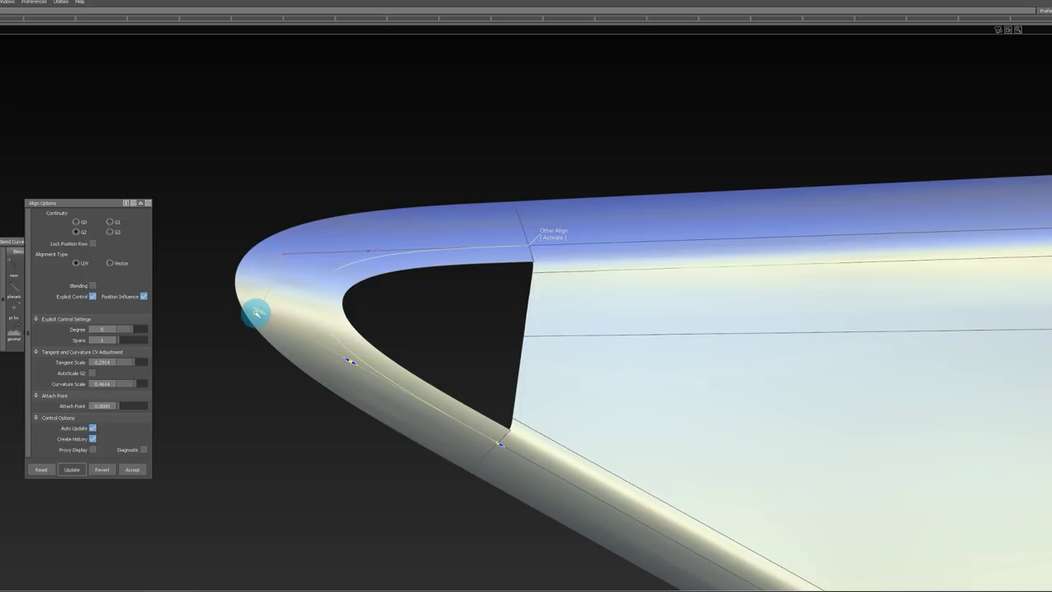
mouse_move(399, 419)
left_mouse_down("ctrl+shift")
mouse_move(401, 268)
mouse_move(408, 304)
left_mouse_up("ctrl+shift")
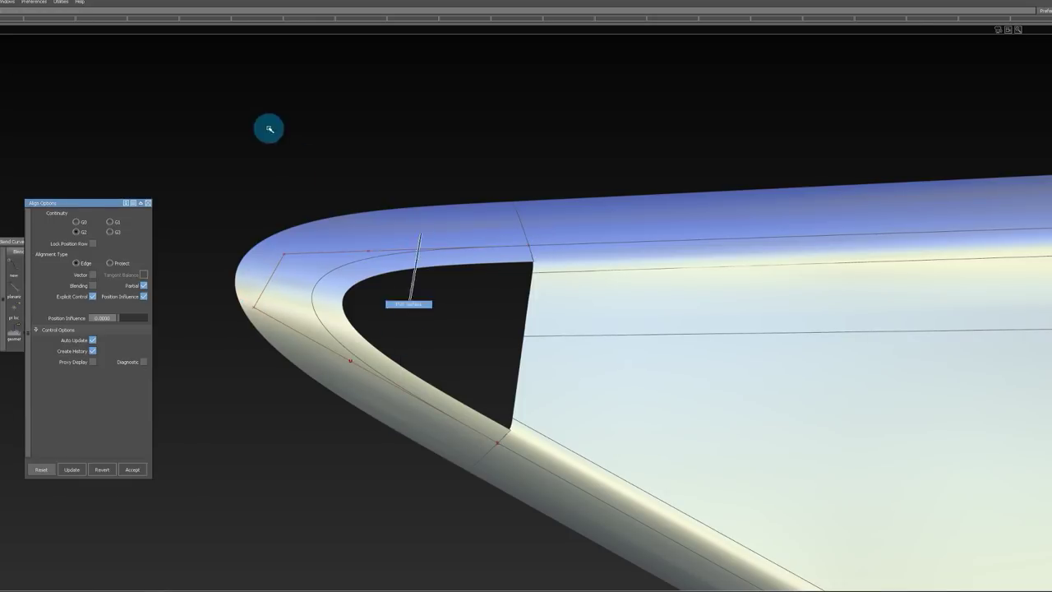
left_click_drag(269, 129, 586, 462)
left_click_drag(490, 427, 483, 203, "ctrl+shift")
left_click_drag(481, 245, 450, 325, "ctrl+shift")
mouse_move(272, 174)
left_mouse_down()
mouse_move(545, 475)
mouse_move(563, 473)
left_mouse_up()
mouse_move(570, 453)
left_mouse_down("ctrl+shift")
mouse_move(565, 312)
mouse_move(587, 294)
left_mouse_up("ctrl+shift")
left_click(566, 312)
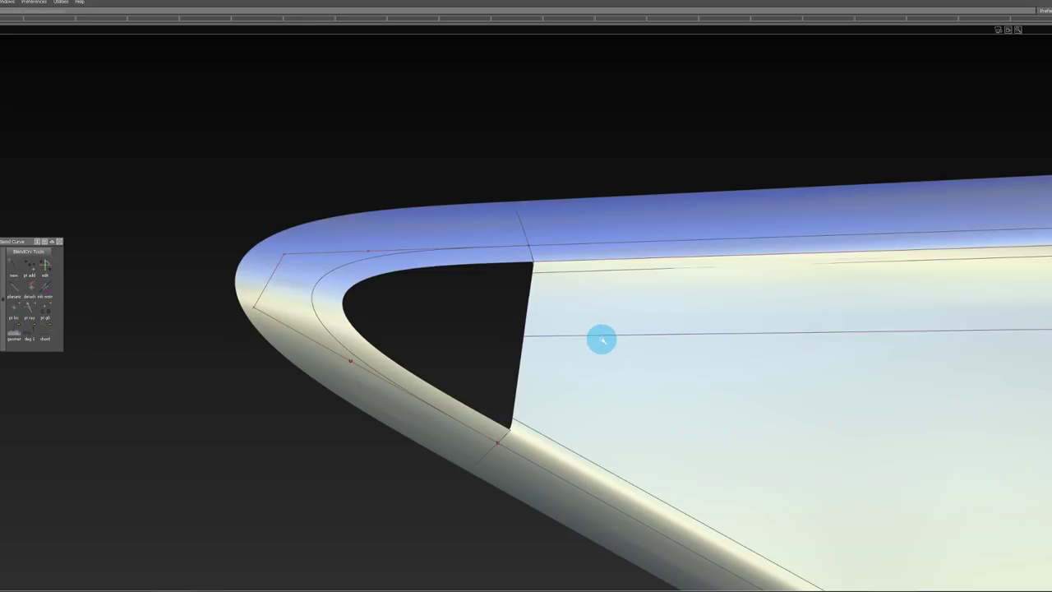
Step: Isolate the two fillet surfaces that meet the opening at the pointed end
right_click_drag(609, 305, 560, 327, "alt+shift")
middle_click_drag(838, 288, 819, 288, "alt+shift")
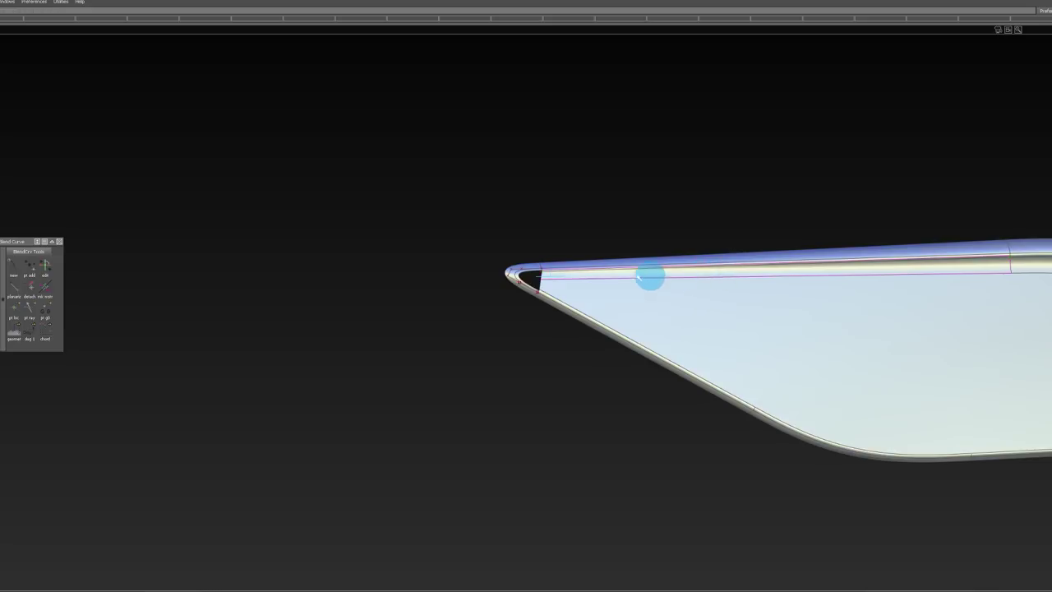
scroll(552, 275, "up", 4)
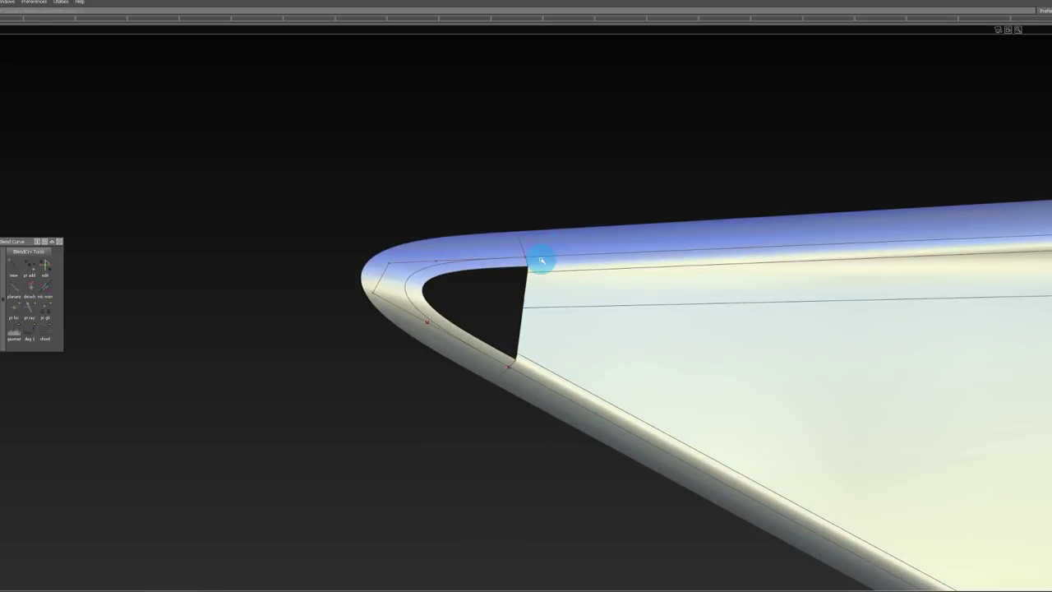
left_click(542, 261)
left_click(538, 374)
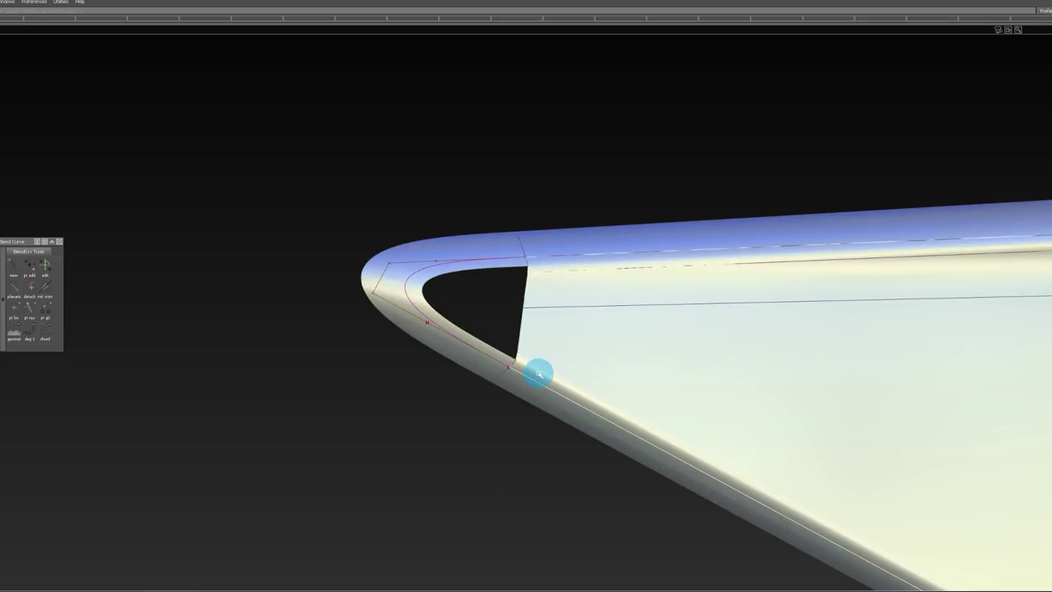
key("alt+h")
Step: Create a blend curve between the inner corners of the two fillets and orient both its ends along the fillet edges
left_click(560, 351)
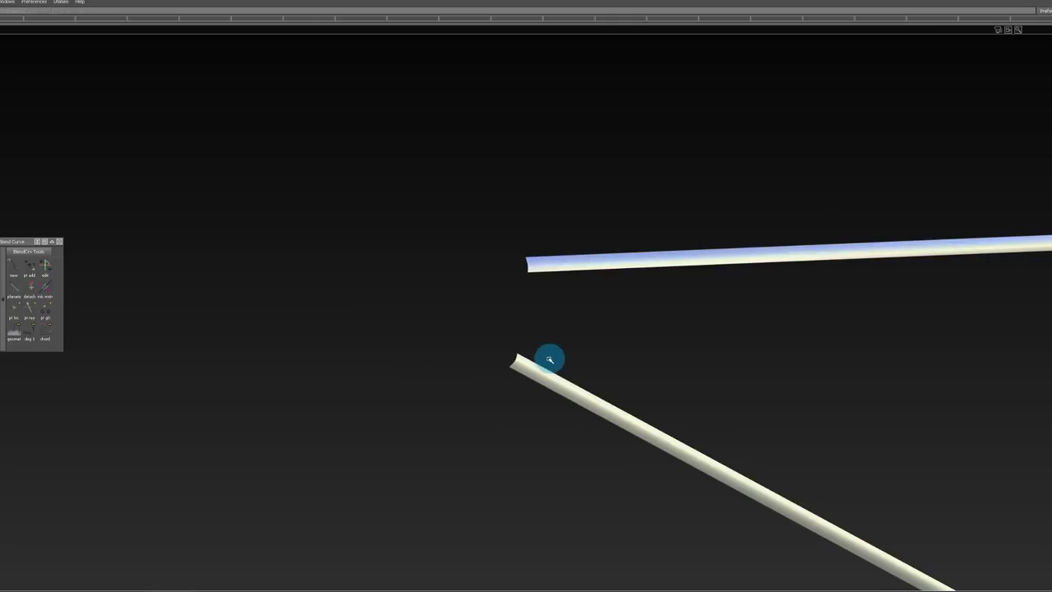
left_click(529, 271)
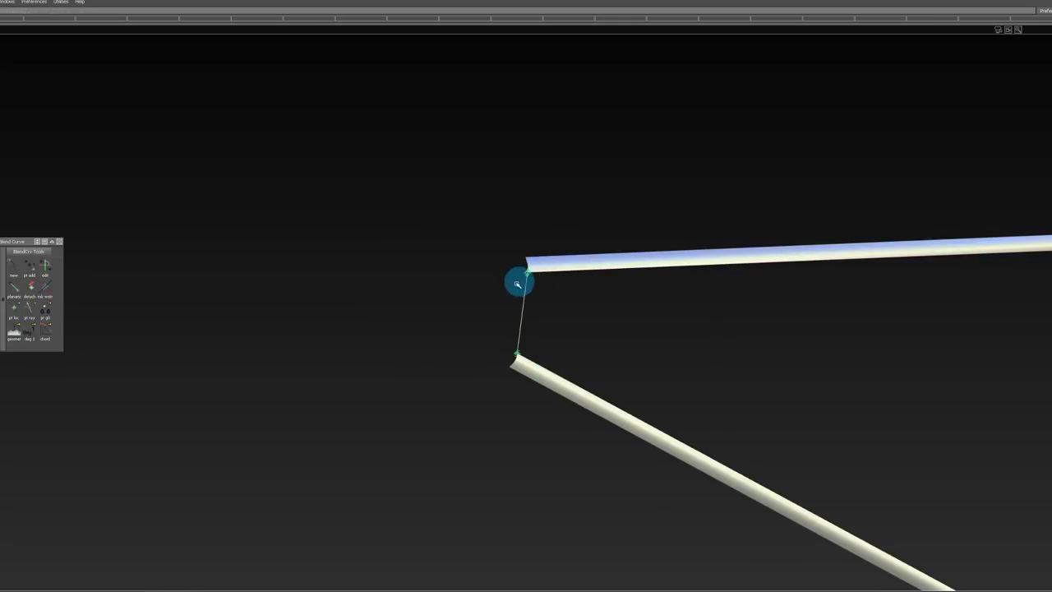
left_click(46, 267)
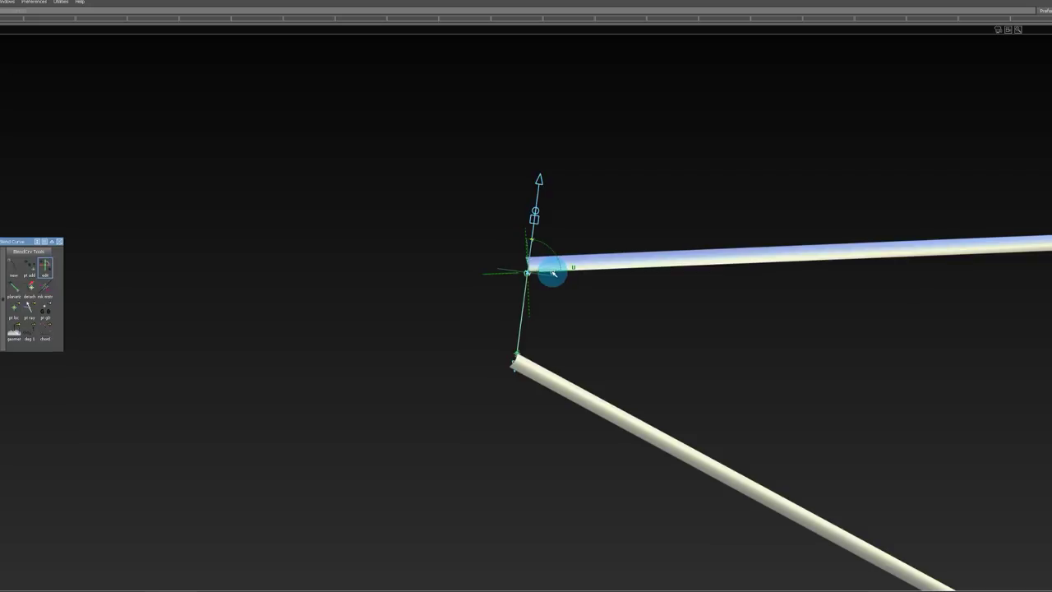
left_click(552, 272)
left_click(518, 355)
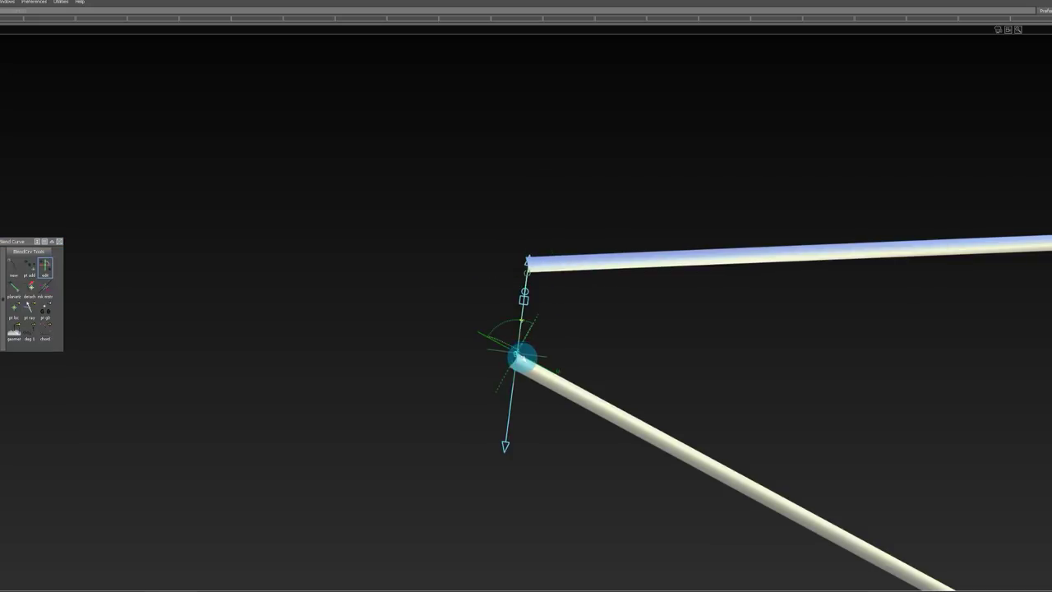
left_click(526, 357)
left_click_drag(524, 263, 463, 280, "alt+shift")
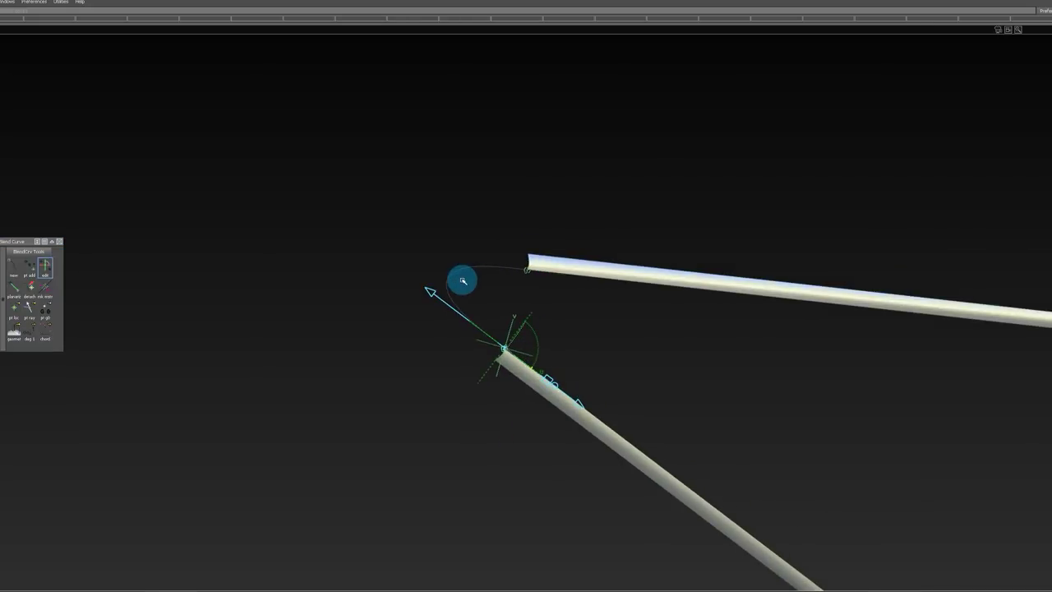
Step: Show the hidden geometry again and lengthen the blend curve's end tangency so the curve runs closer to the rim's inner edge
key("alt+l")
left_click_drag(1019, 167, 507, 274, "alt+shift")
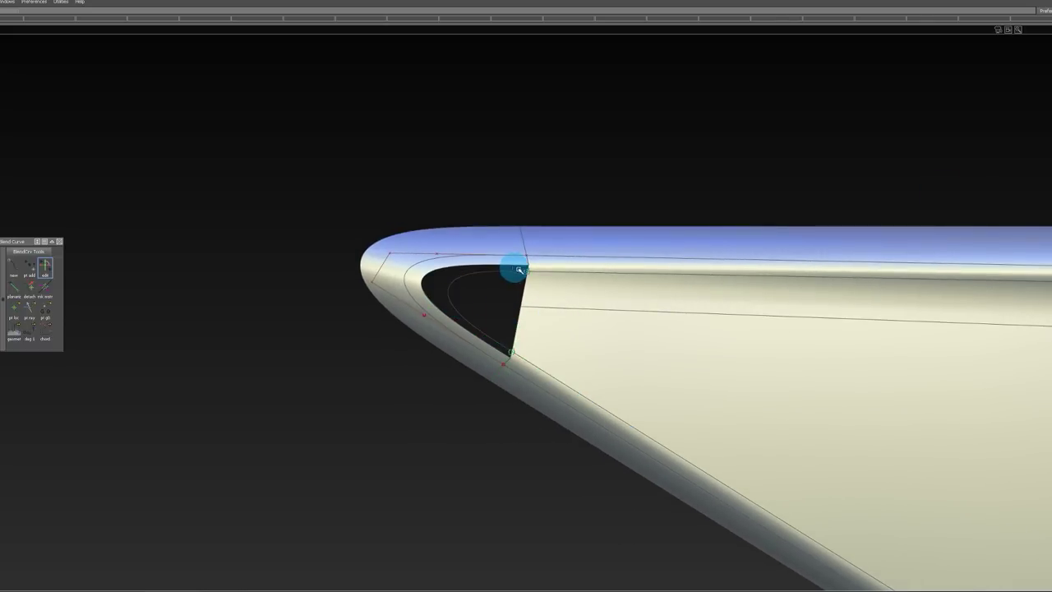
left_click(524, 272)
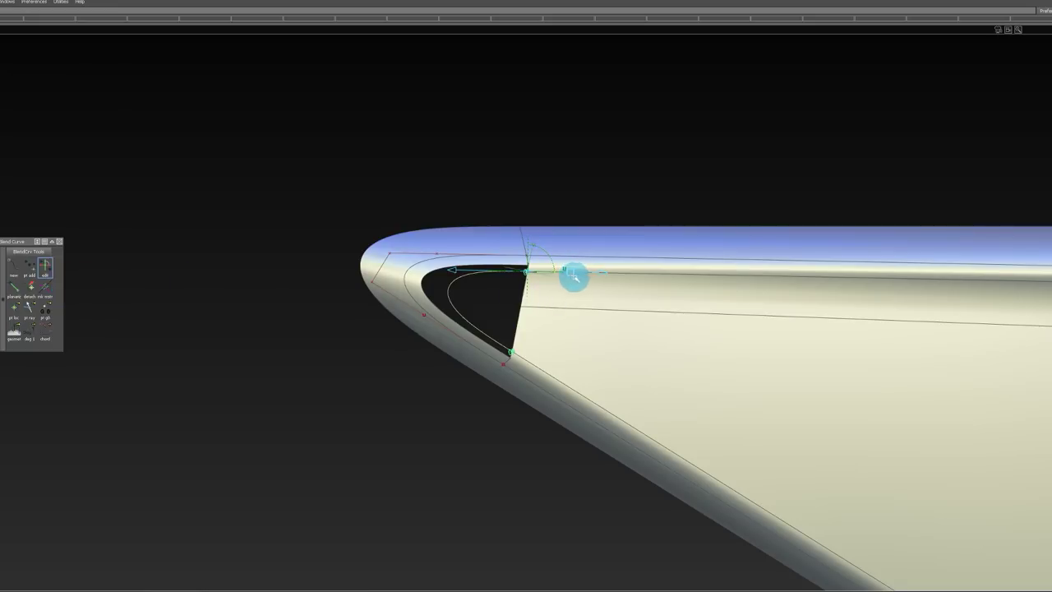
left_click_drag(574, 276, 704, 289)
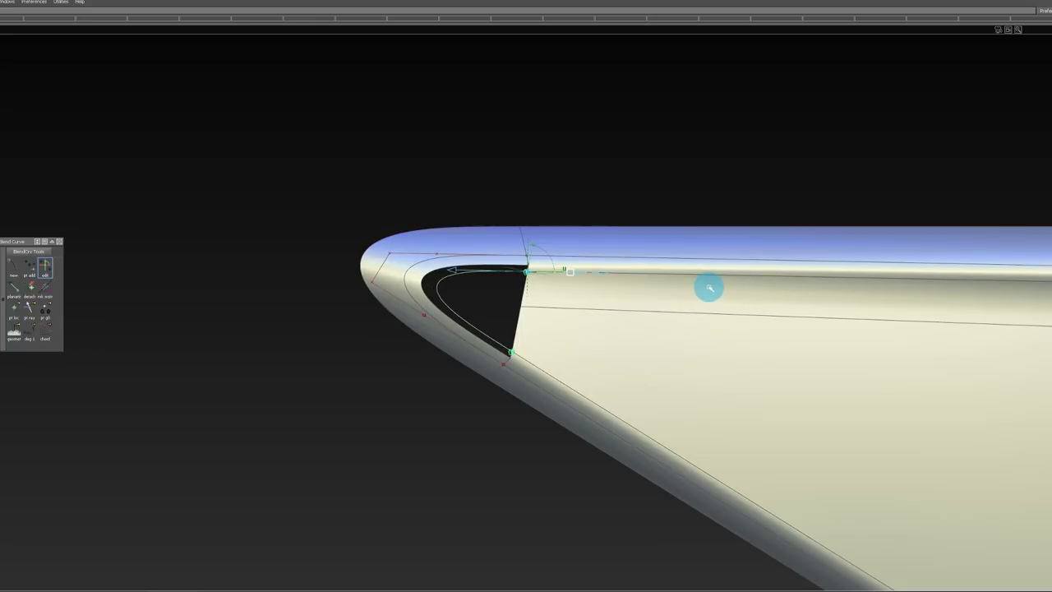
left_click(567, 200)
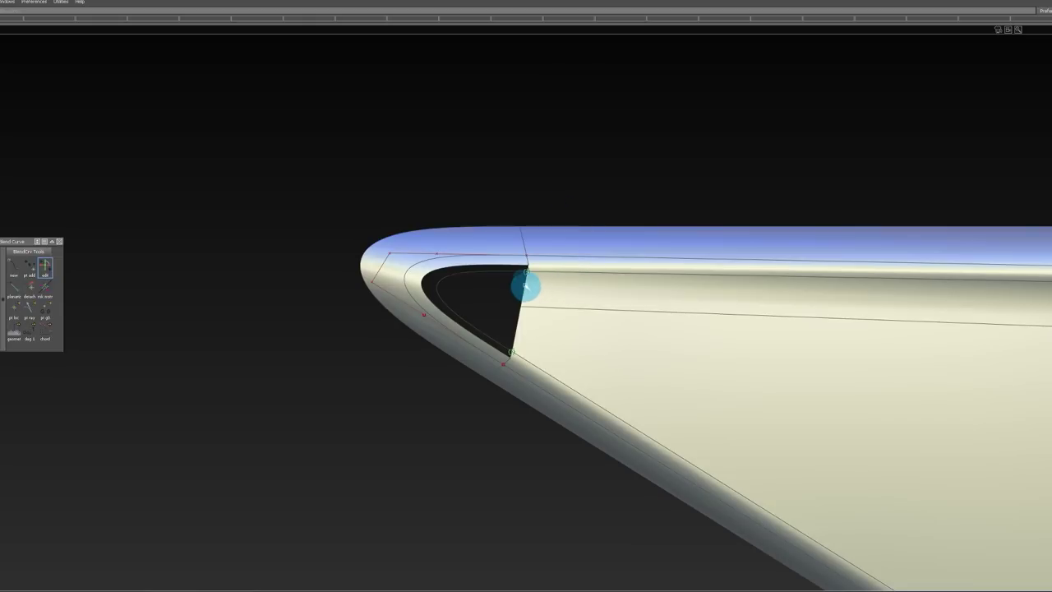
left_click_drag(514, 267, 620, 234)
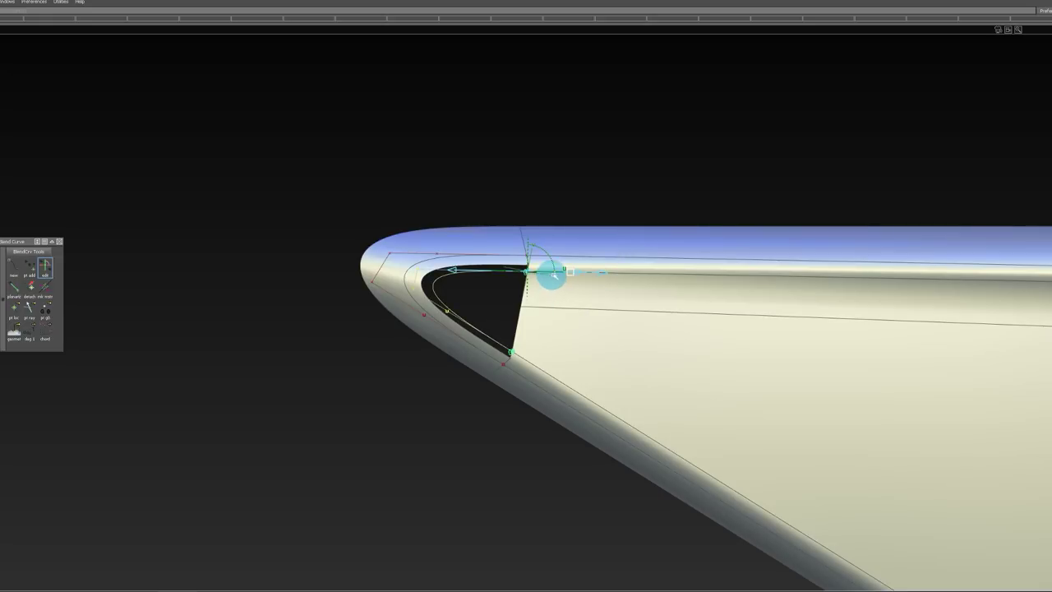
mouse_move(571, 274)
left_mouse_down()
mouse_move(589, 278)
mouse_move(589, 195)
left_mouse_up()
Step: Isolate the two fillet surfaces together with the aligned outer curve and the inner blend curve
left_click_drag(586, 205, 580, 279, "ctrl+shift")
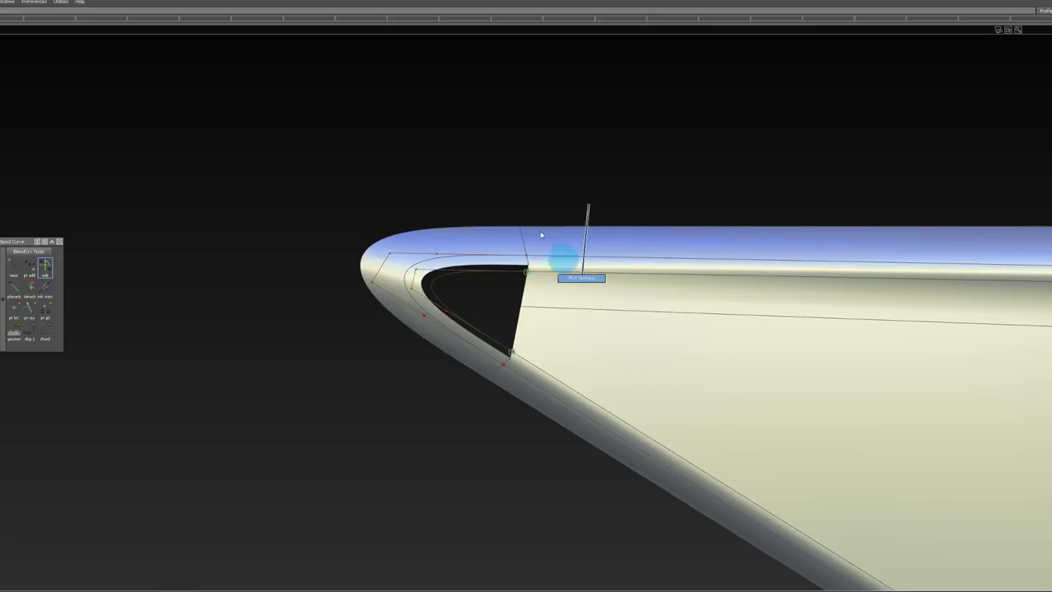
left_click_drag(405, 192, 608, 393)
right_click_drag(522, 272, 554, 244, "alt+shift")
left_click_drag(570, 235, 519, 272)
left_click_drag(505, 409, 496, 448)
left_click_drag(419, 332, 439, 366)
left_click_drag(316, 264, 330, 272)
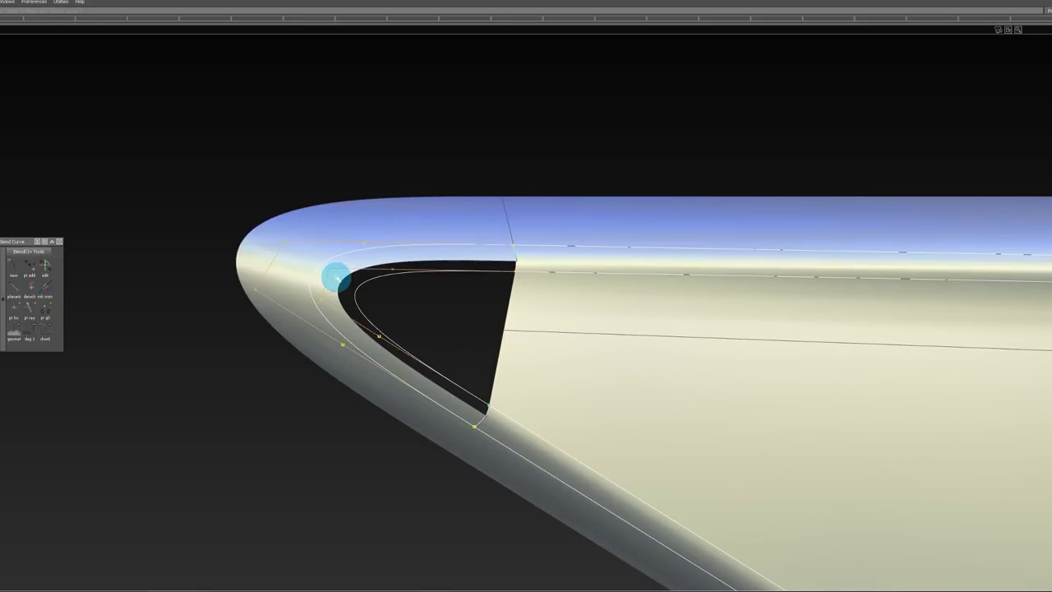
right_click_drag(337, 277, 407, 408, "ctrl+shift")
left_click_drag(453, 447, 489, 421, "ctrl+shift")
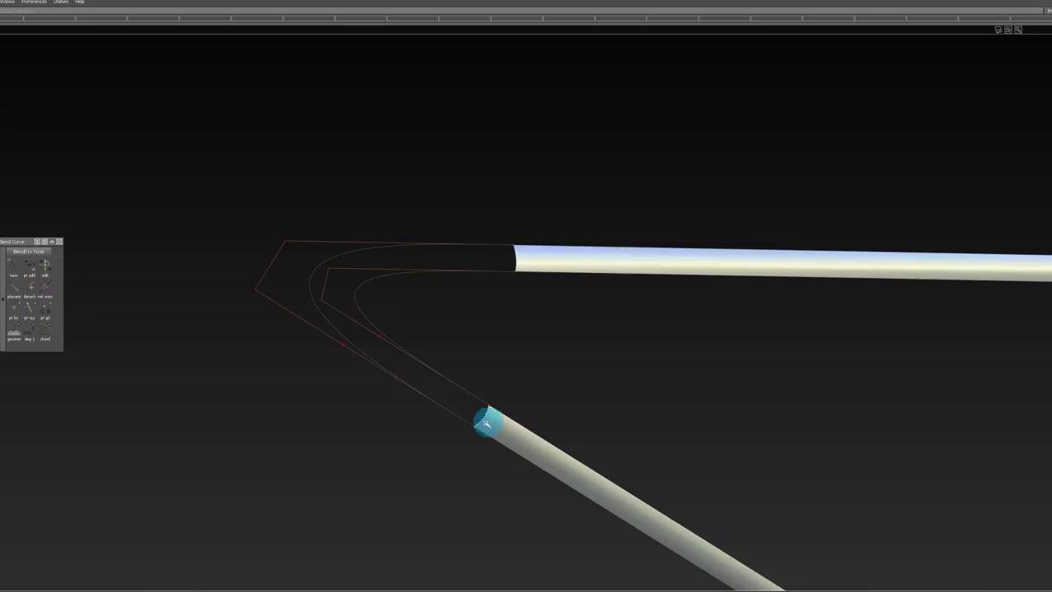
Step: Build a Square surface from the two fillet end edges and the two curves around the pointed end
left_click_drag(419, 382, 430, 397)
left_click_drag(510, 254, 531, 259)
left_click_drag(481, 259, 504, 290)
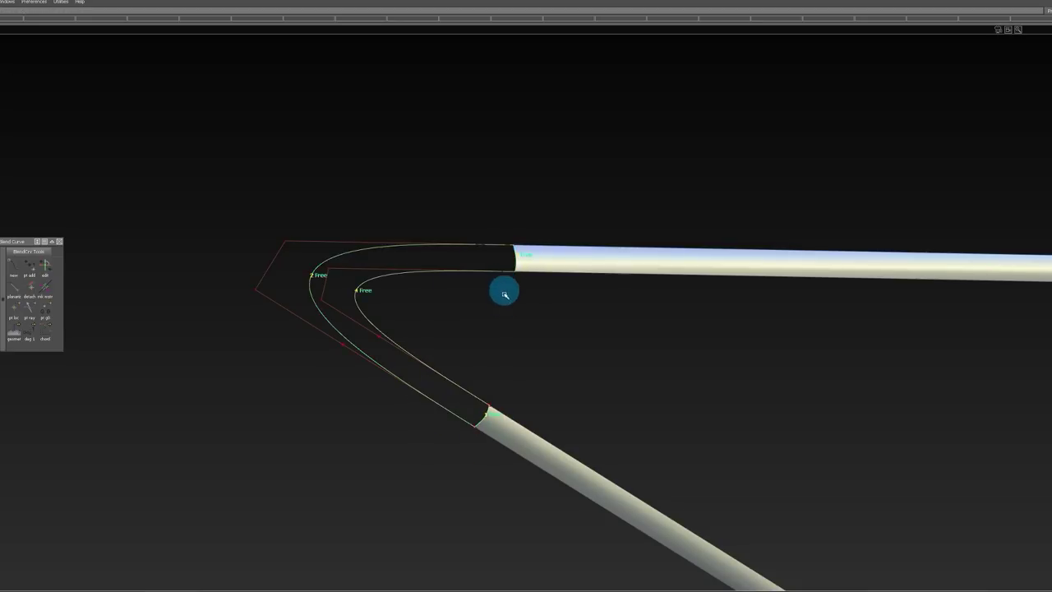
left_click_drag(585, 260, 497, 257, "ctrl+shift")
left_click(485, 267)
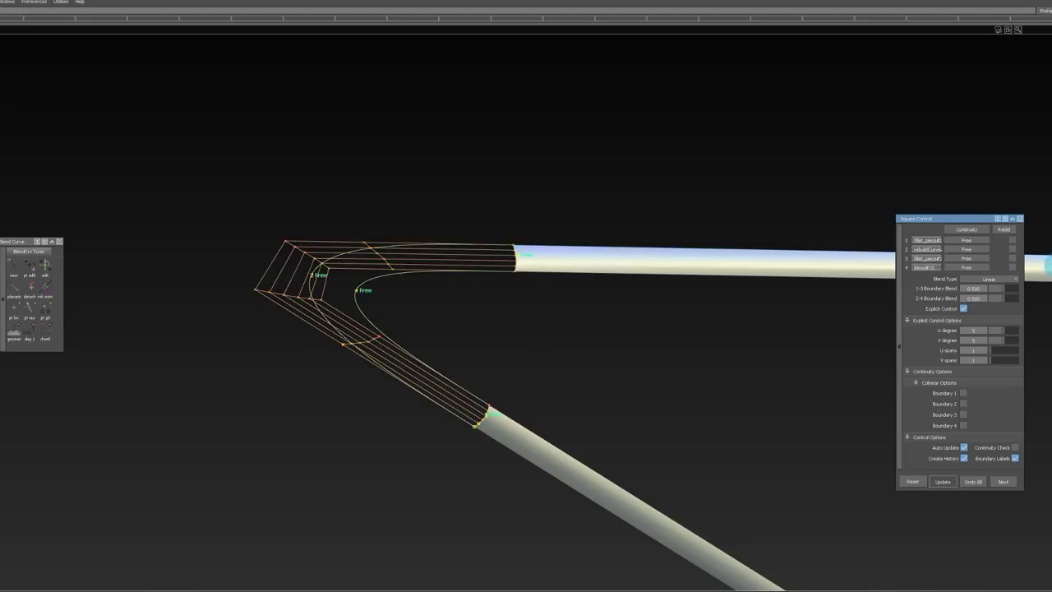
Step: Set the Square surface's boundaries 1 and 3 to G2 curvature and make both colinear
left_click(968, 240)
left_click(990, 281)
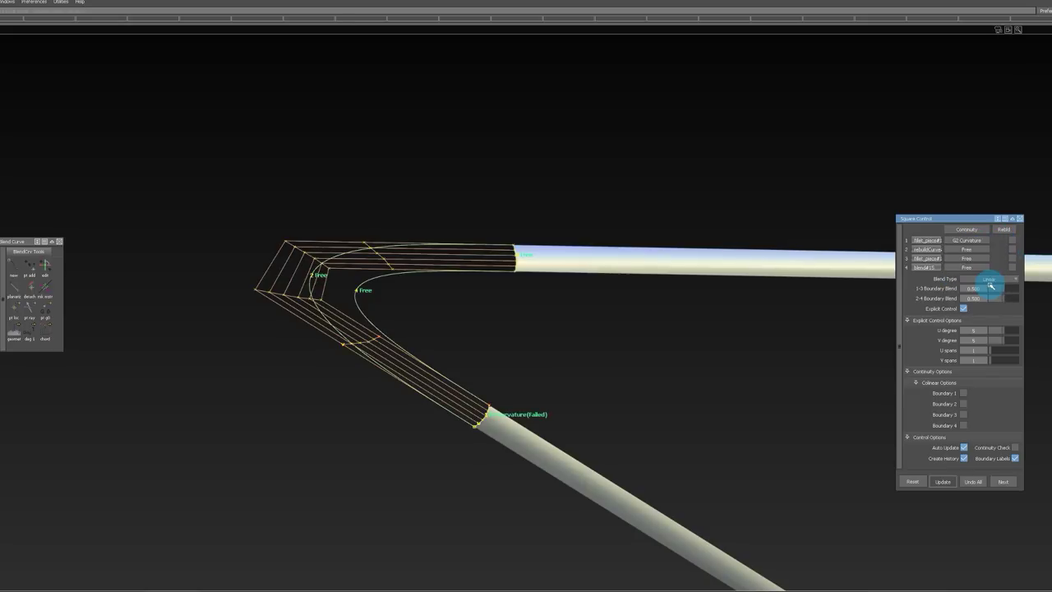
left_click(977, 261)
left_click(987, 298)
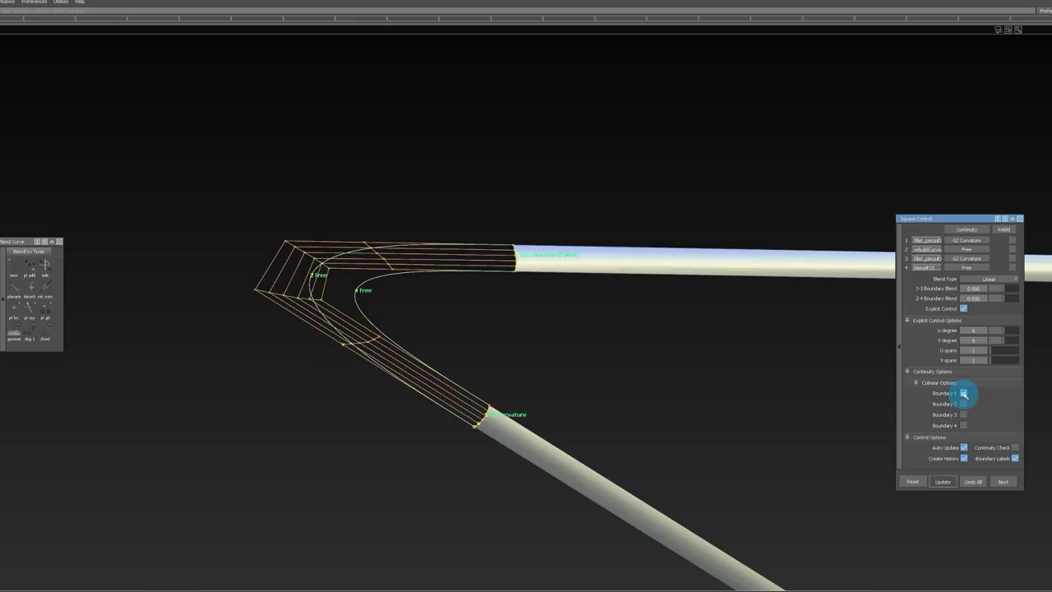
left_click(964, 393)
left_click(964, 415)
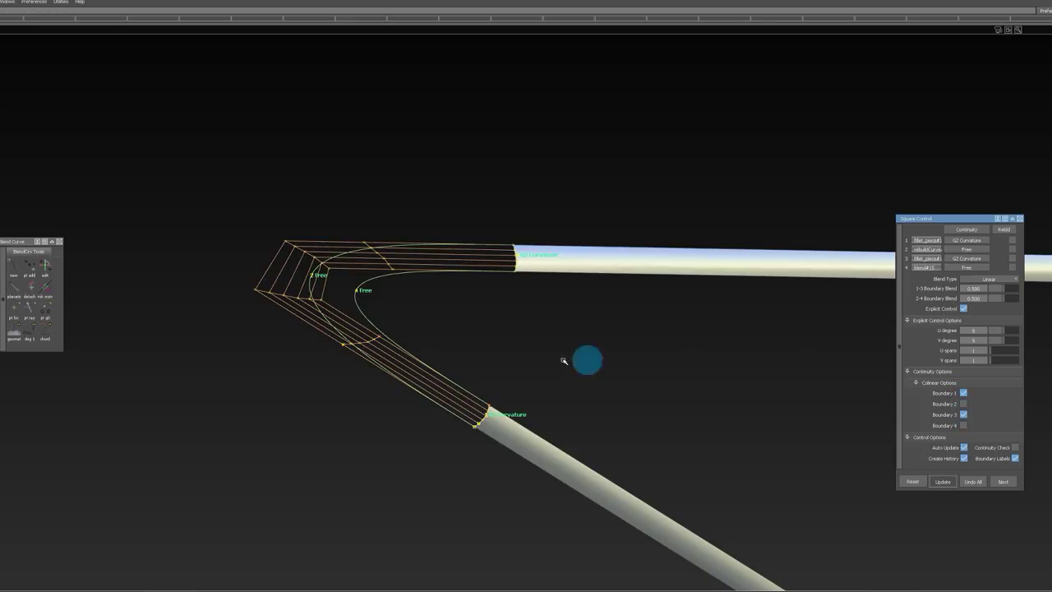
left_click_drag(544, 415, 505, 212, "ctrl+shift")
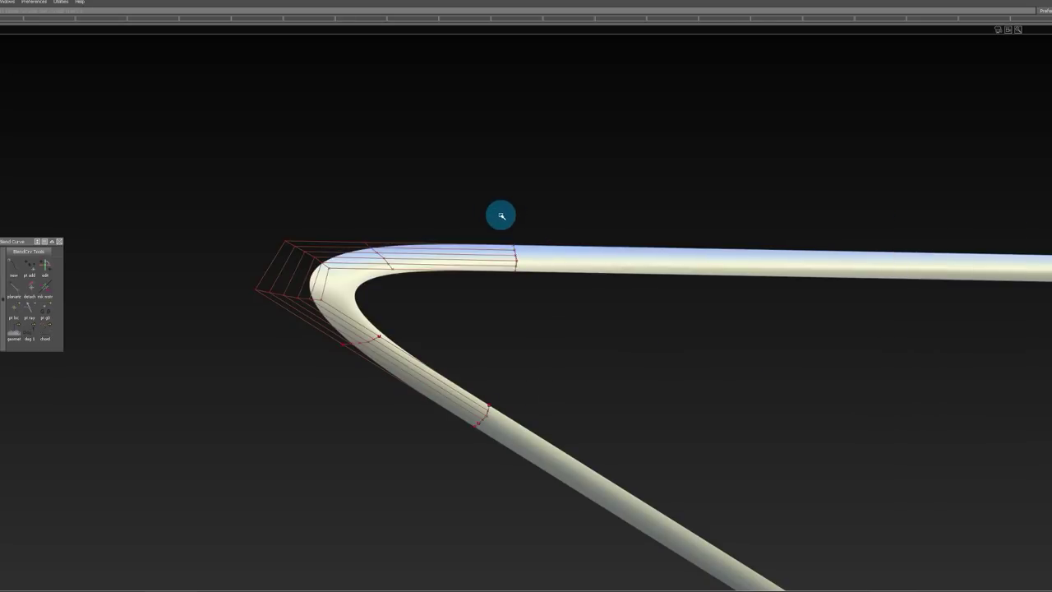
Step: Turn off the control vertices on the isolated geometry and show all hidden surfaces again
left_click_drag(407, 193, 518, 228)
left_click_drag(517, 285, 517, 352, "ctrl+shift")
right_click_drag(487, 218, 483, 296, "ctrl+shift")
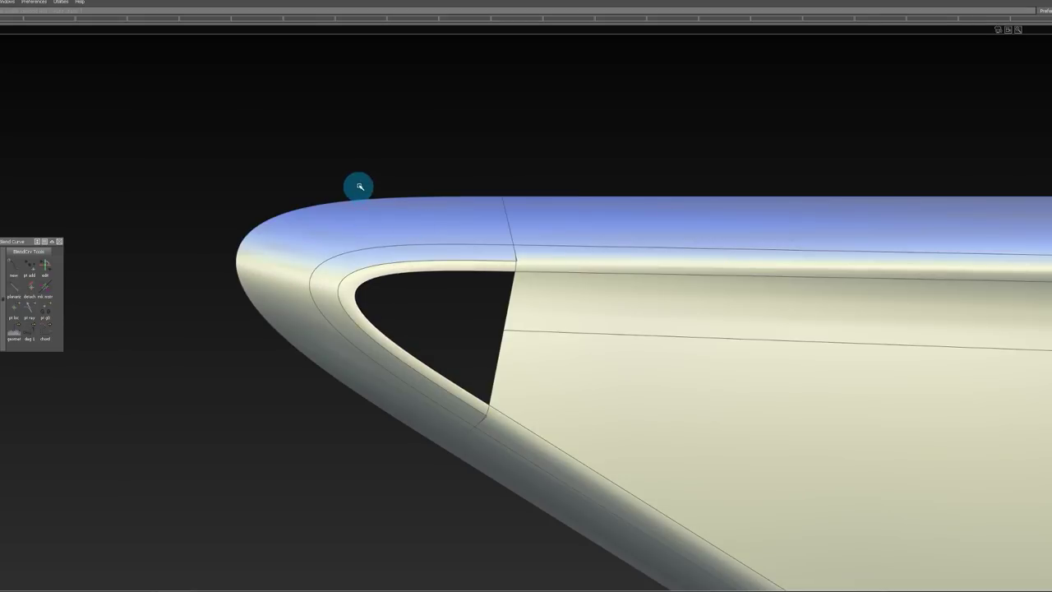
mouse_move(271, 178)
left_mouse_down()
mouse_move(549, 436)
mouse_move(549, 500)
left_mouse_up()
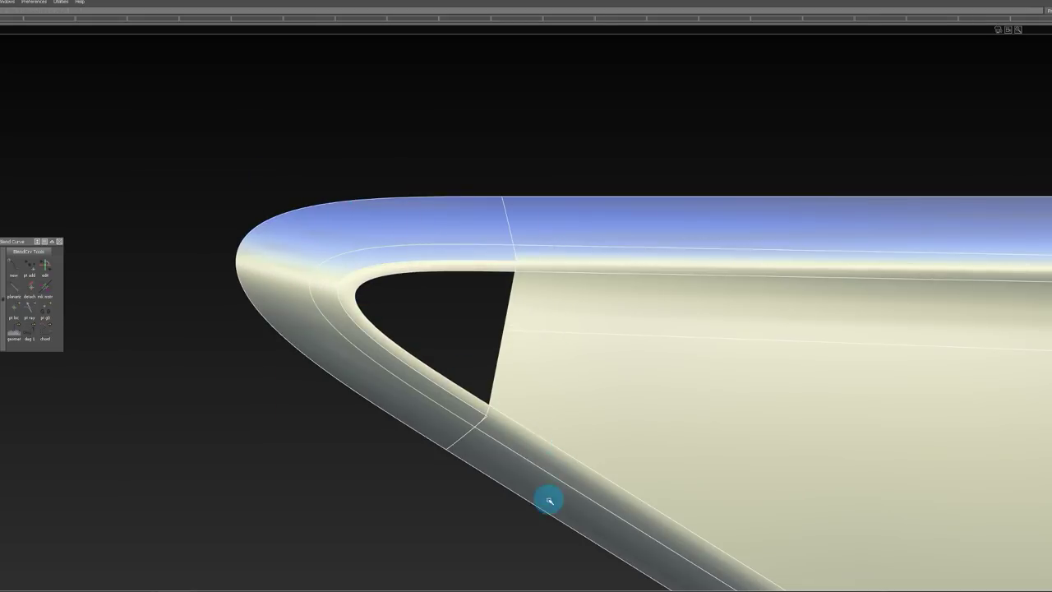
right_click_drag(549, 253, 552, 314, "ctrl+shift")
Step: Untrim the head's face surface so it extends across the opening at the pointed end
left_click_drag(549, 376, 548, 323, "ctrl+shift")
left_click(543, 316)
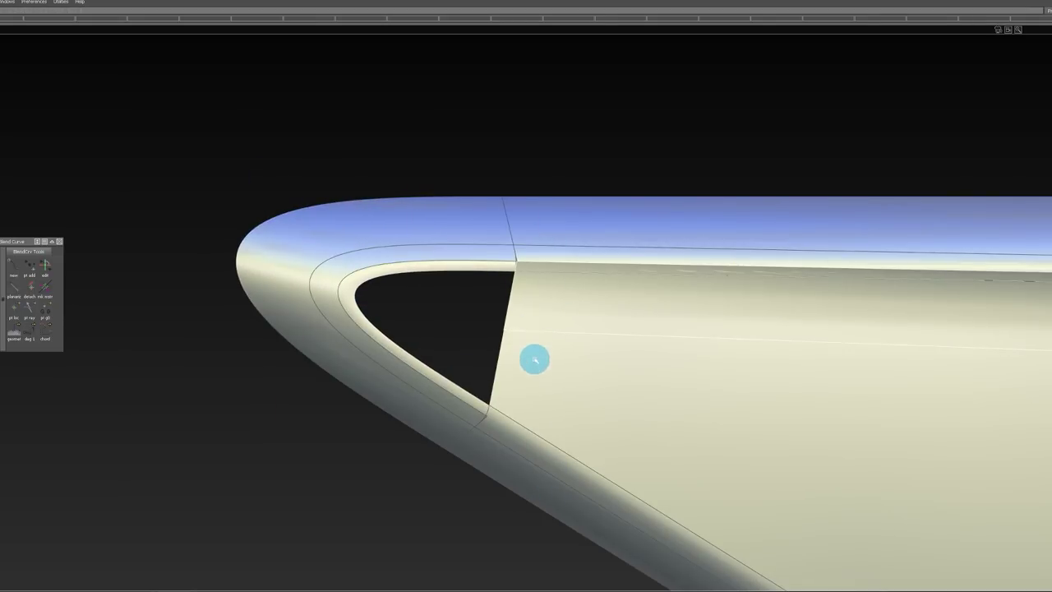
right_click_drag(535, 359, 535, 297, "ctrl+shift")
left_click(534, 350)
left_click(534, 351)
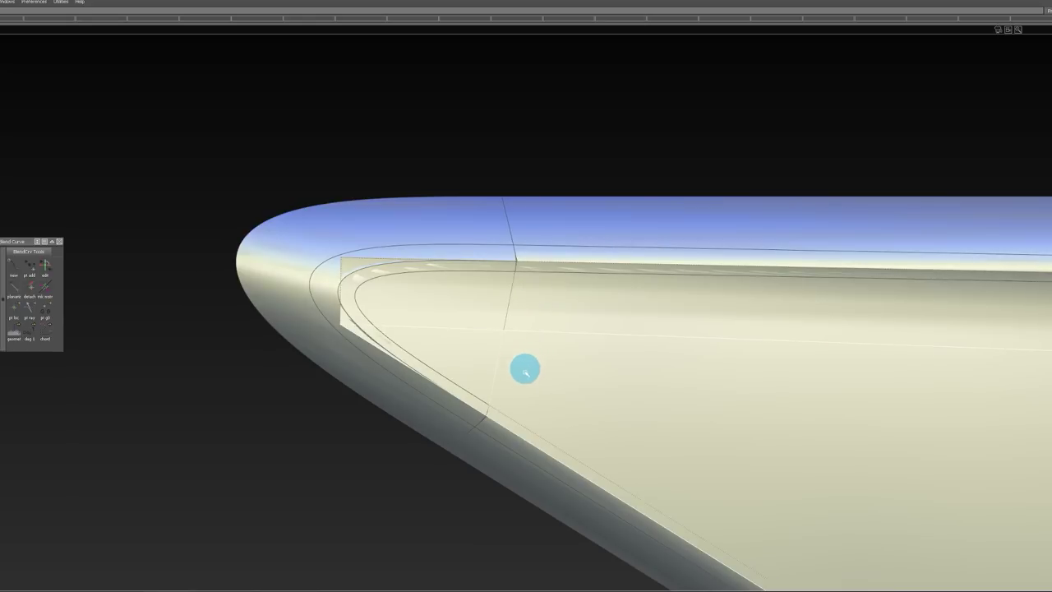
left_click_drag(524, 369, 523, 291, "ctrl+shift")
right_click_drag(503, 277, 533, 281, "alt+shift")
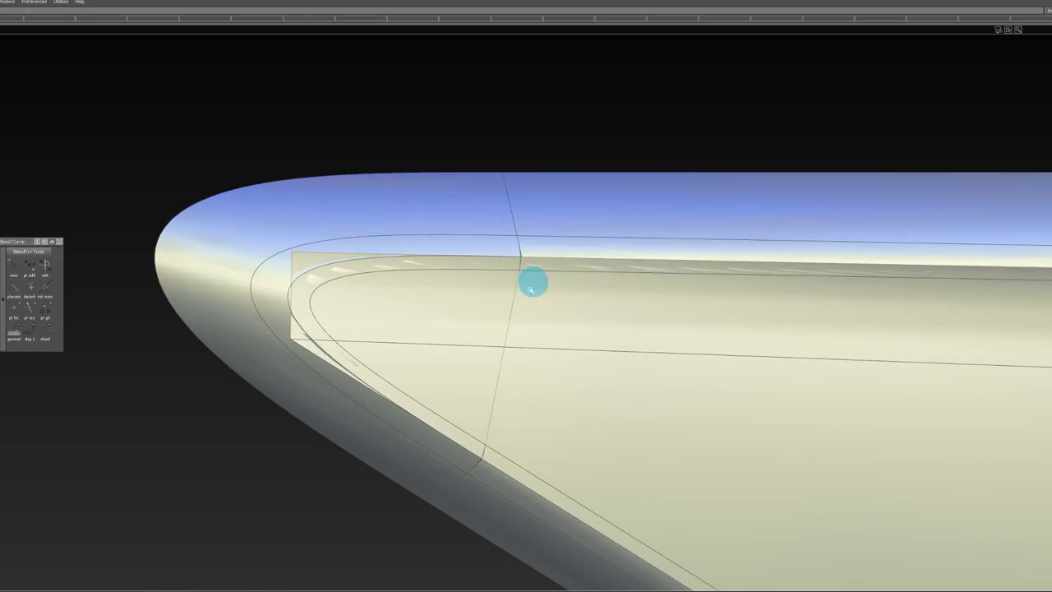
left_click(484, 272)
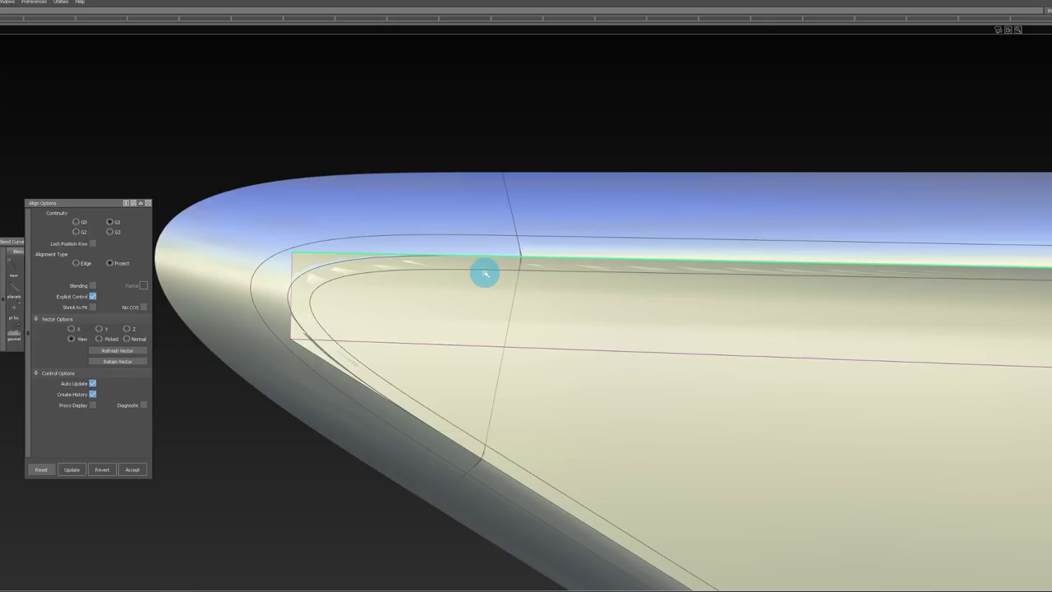
mouse_move(486, 303)
left_mouse_down("ctrl+shift")
mouse_move(477, 270)
mouse_move(496, 242)
left_mouse_up("ctrl+shift")
Step: Leave the current alignment and isolate the corner Square surface together with the upper face strip
left_click(497, 242)
left_click(464, 250)
left_click(461, 250)
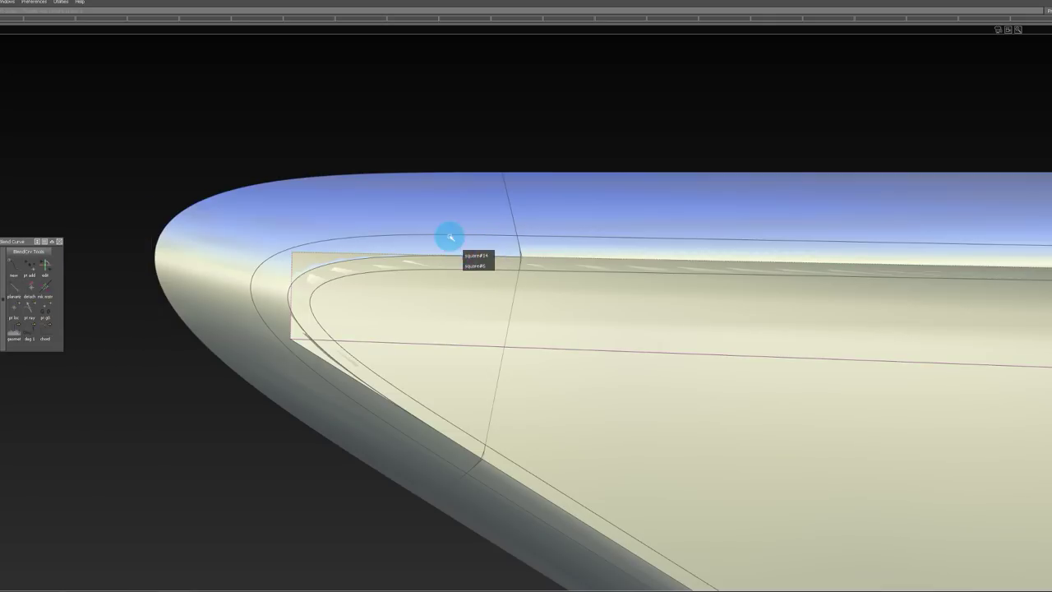
left_click(449, 237)
left_click(444, 250)
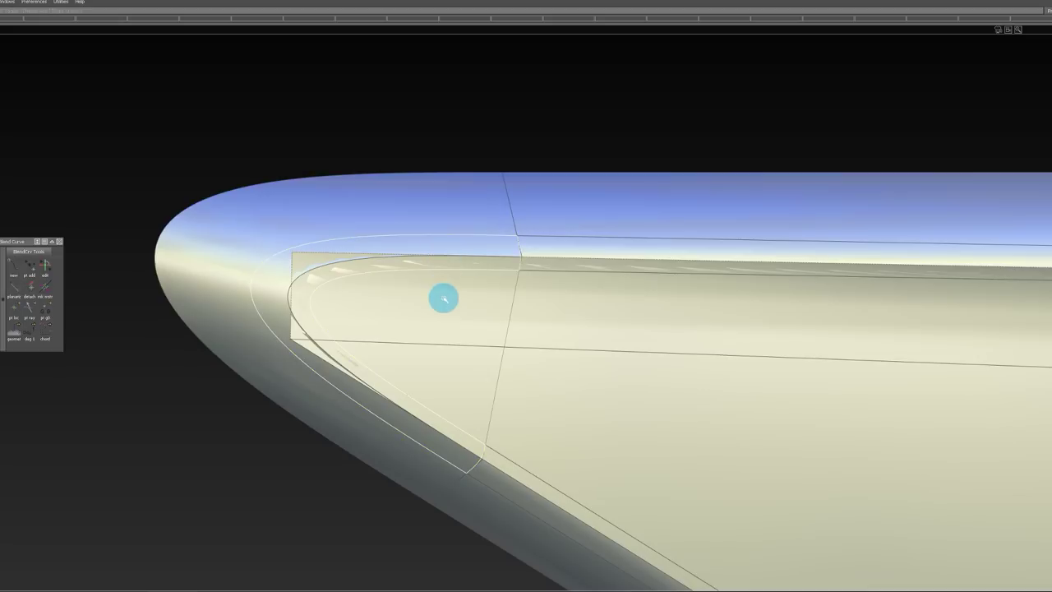
key("alt+h")
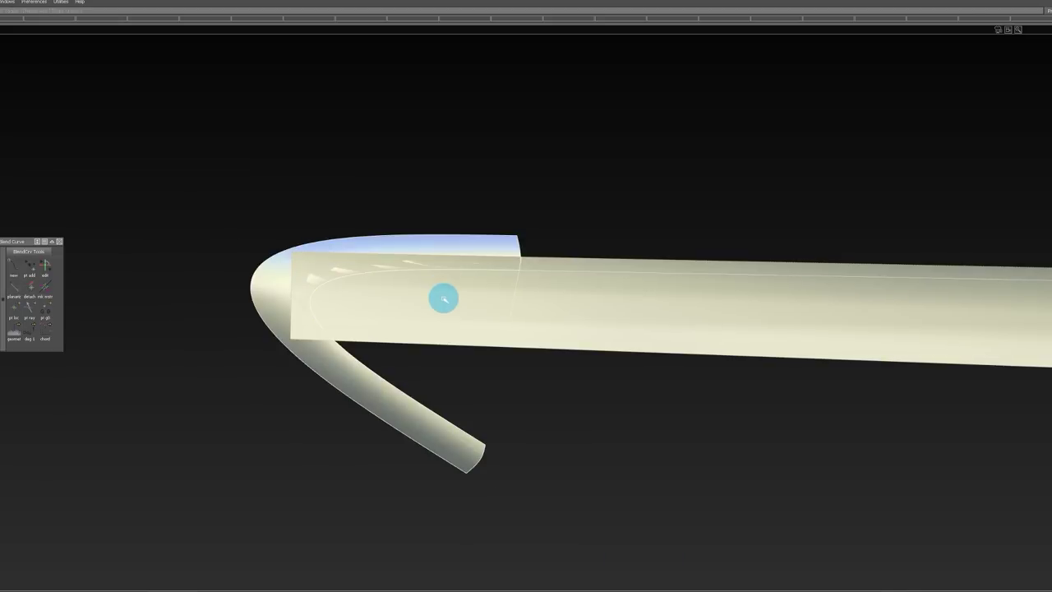
Step: Detach the corner Square surface where its inner edge meets the lower boundary of the face strip
left_click_drag(396, 368, 395, 328, "ctrl+shift")
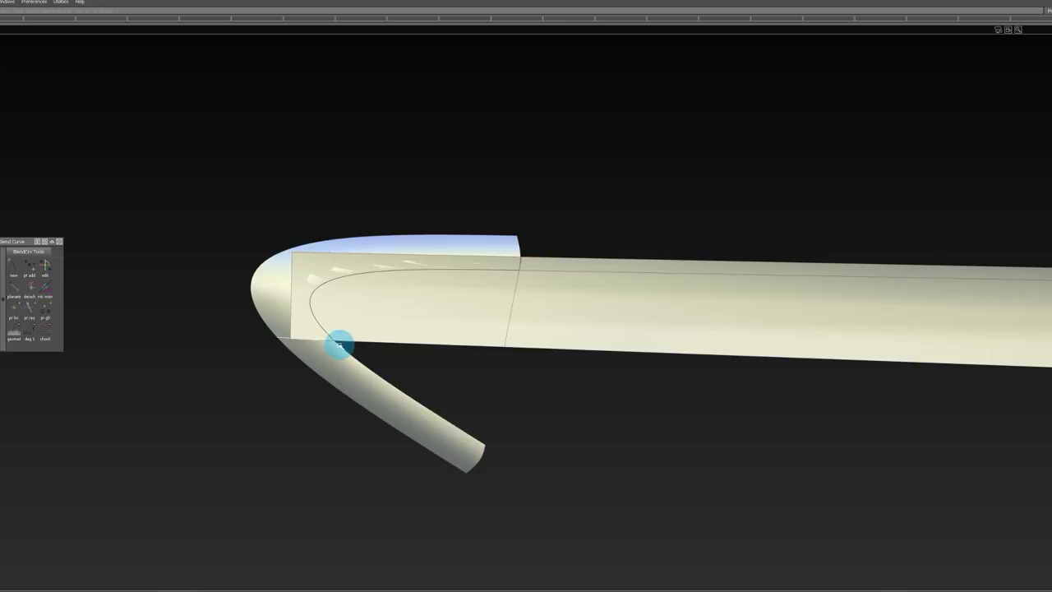
right_click_drag(339, 346, 509, 366, "alt+shift")
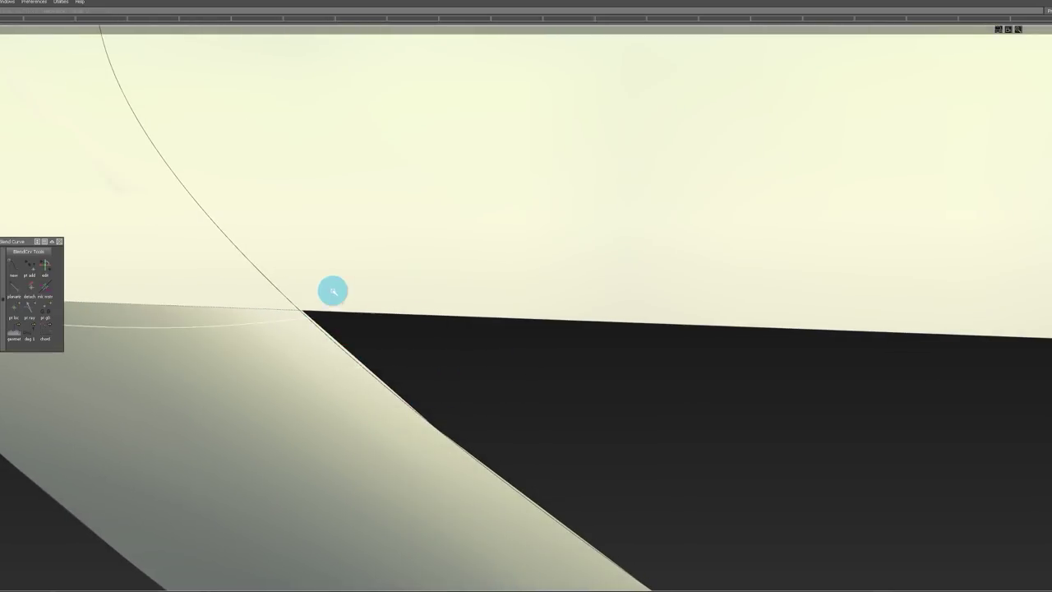
left_click_drag(333, 291, 491, 296)
right_click_drag(490, 296, 359, 370, "alt+shift")
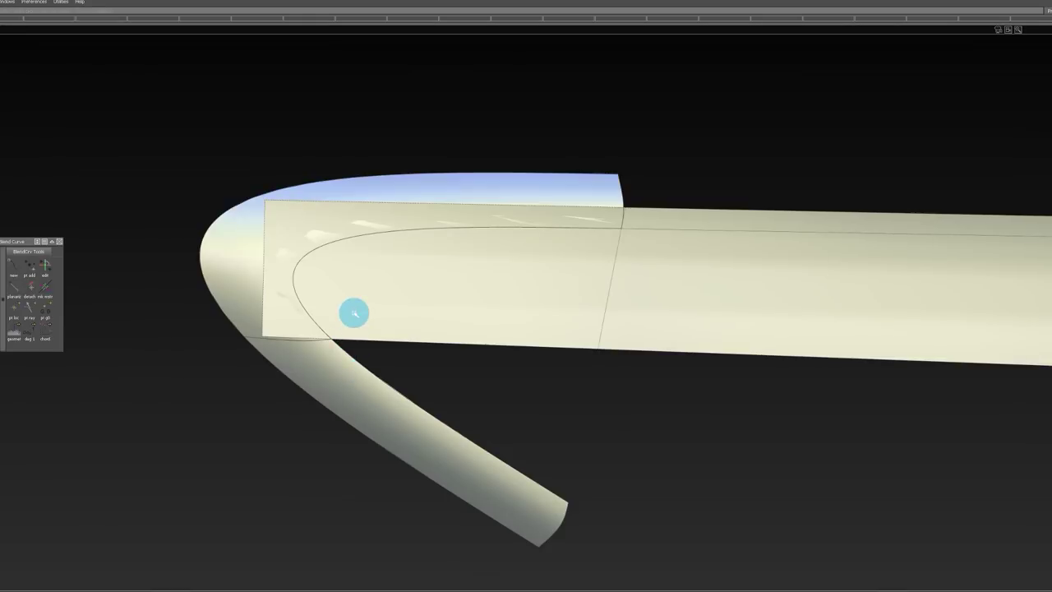
right_click_drag(355, 313, 362, 311, "alt+shift")
Step: Align the upper fillet piece's inner edge to the face strip with projected G2 continuity and a position influence of 1
left_click(300, 297)
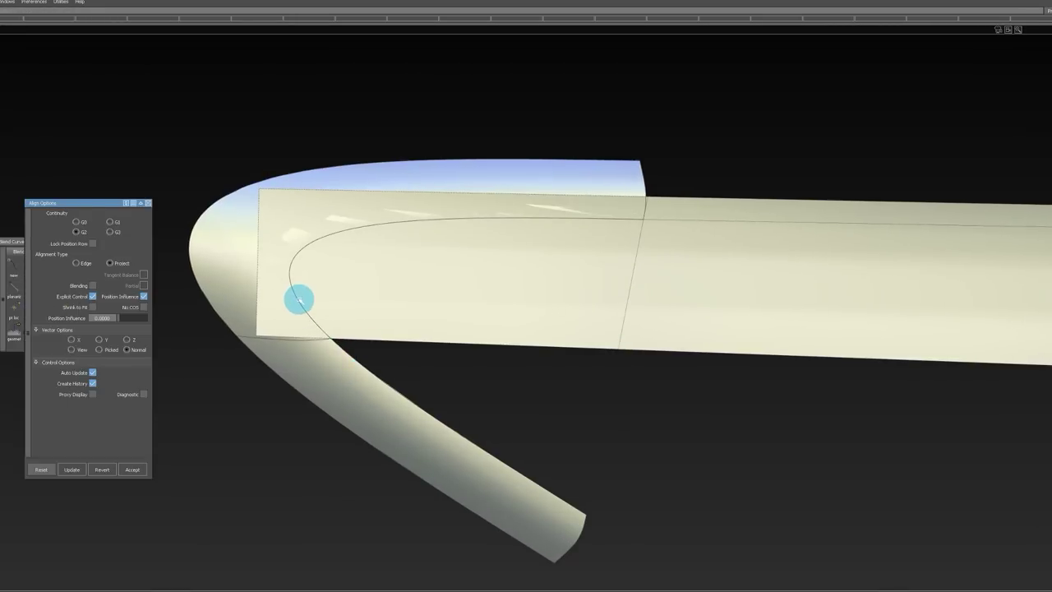
left_click(300, 301)
left_click(399, 299)
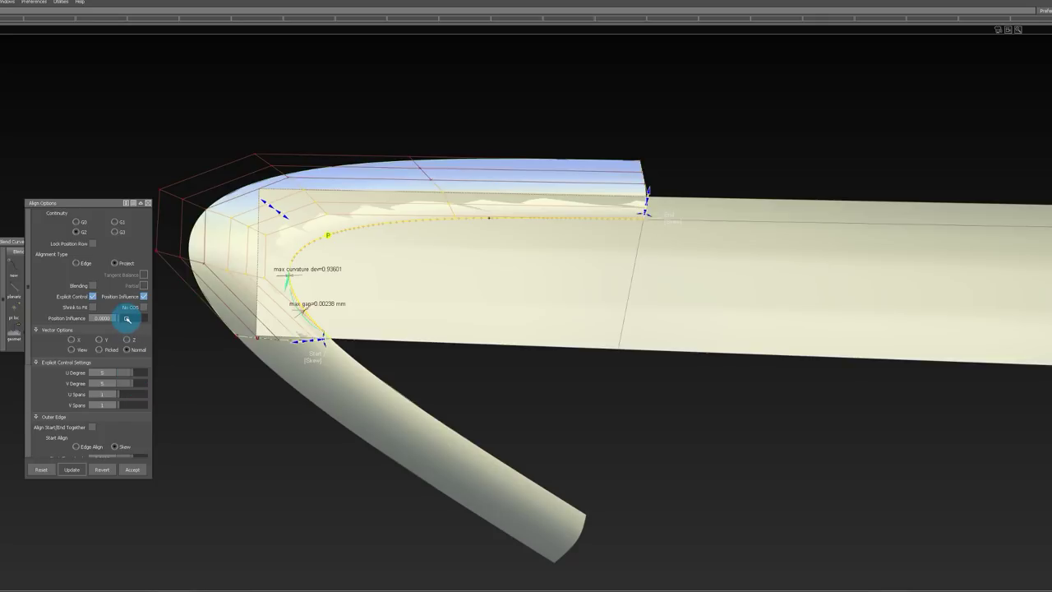
left_click_drag(127, 319, 329, 319)
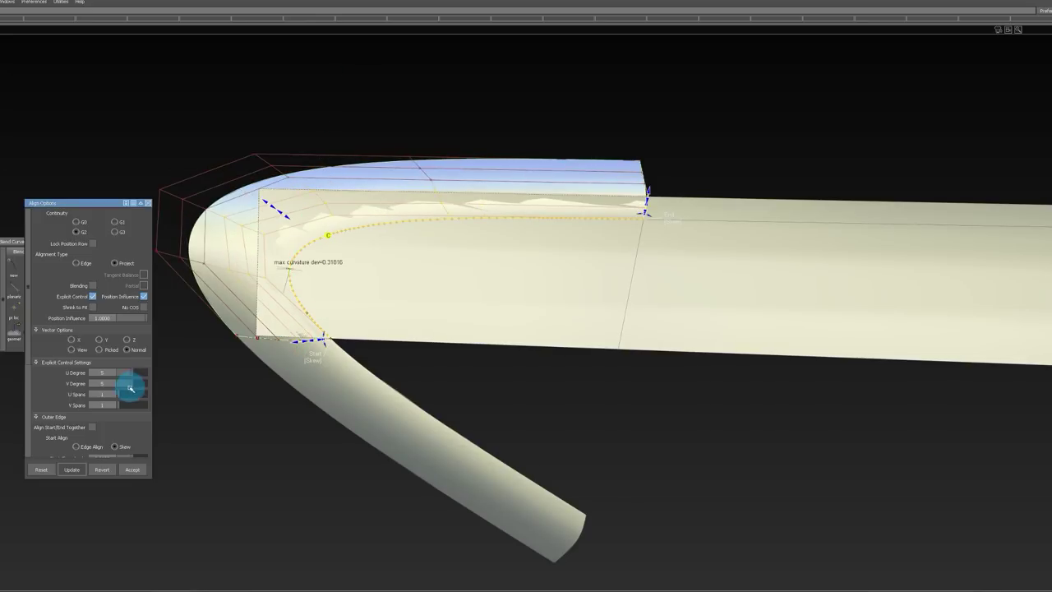
Step: Try a higher V span count on the alignment and return it to 1
left_click(123, 405)
left_click(126, 405)
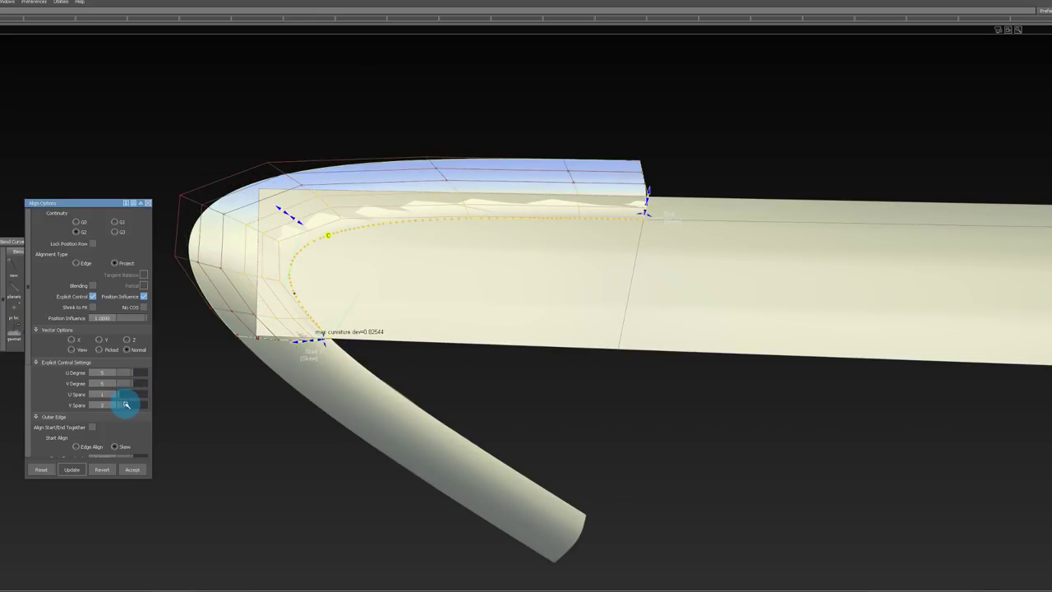
left_click_drag(123, 404, 115, 405)
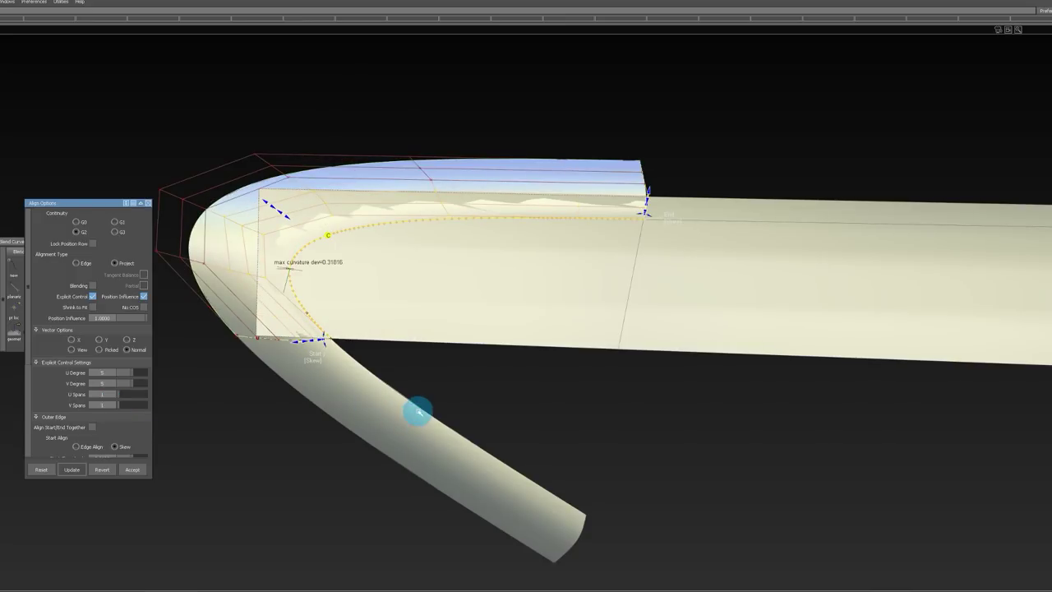
Step: Clear the alignment's deviation markers and trim the face strip along the upper fillet piece's inner edge
left_click_drag(419, 431, 409, 259, "ctrl+shift")
left_click_drag(405, 254, 402, 302, "ctrl+shift")
left_click_drag(432, 135, 523, 304)
left_click_drag(495, 294, 500, 418, "ctrl+shift")
left_click(534, 260)
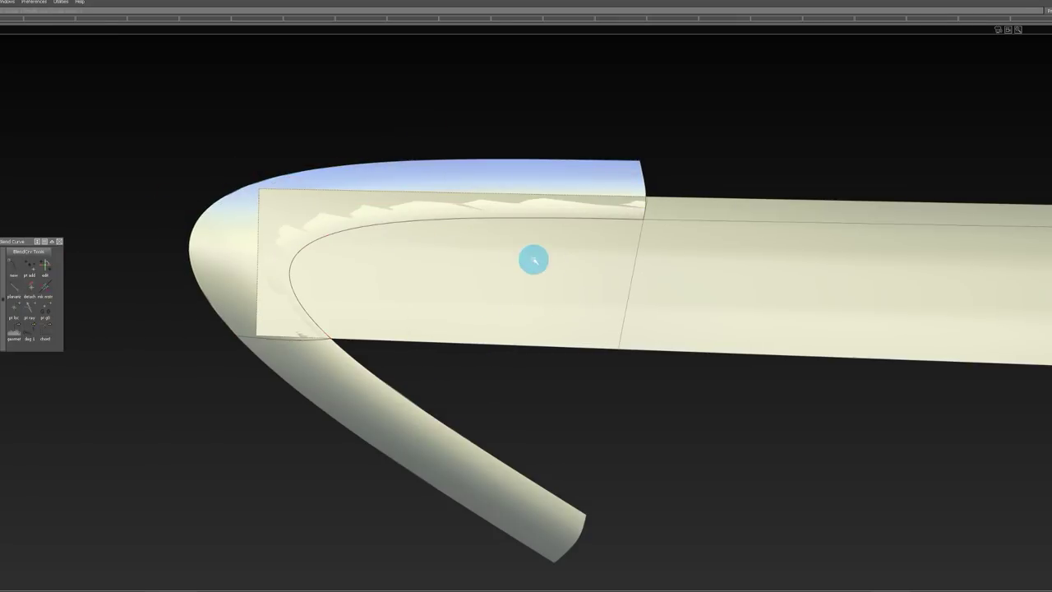
key("ctrl+z")
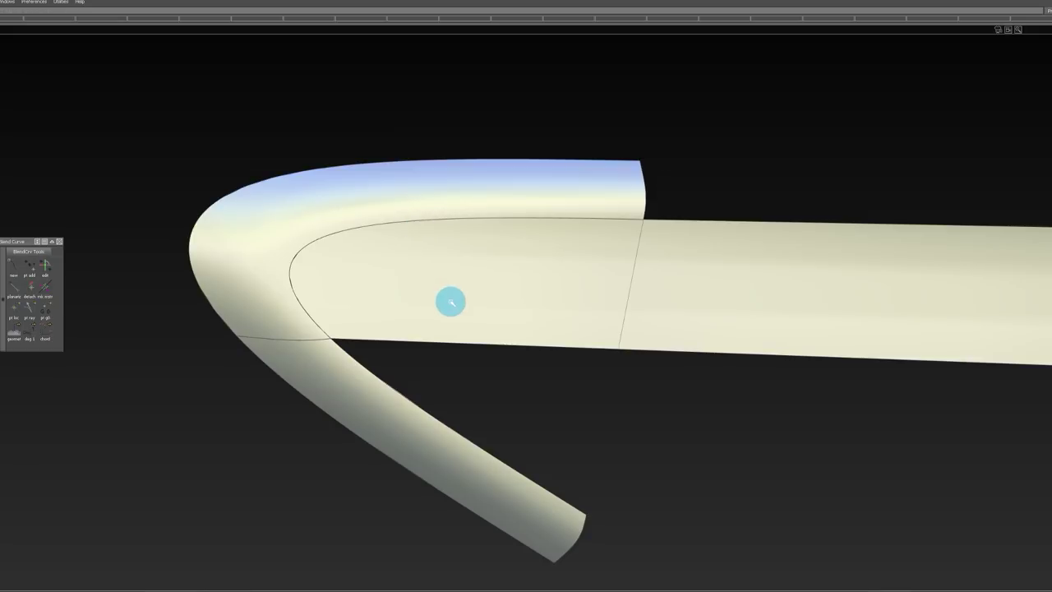
key("ctrl+z")
Step: Show all hidden surfaces again and clear the deviation markers around the pointed end
left_click_drag(436, 379, 436, 262, "ctrl+shift")
left_click_drag(289, 212, 479, 465)
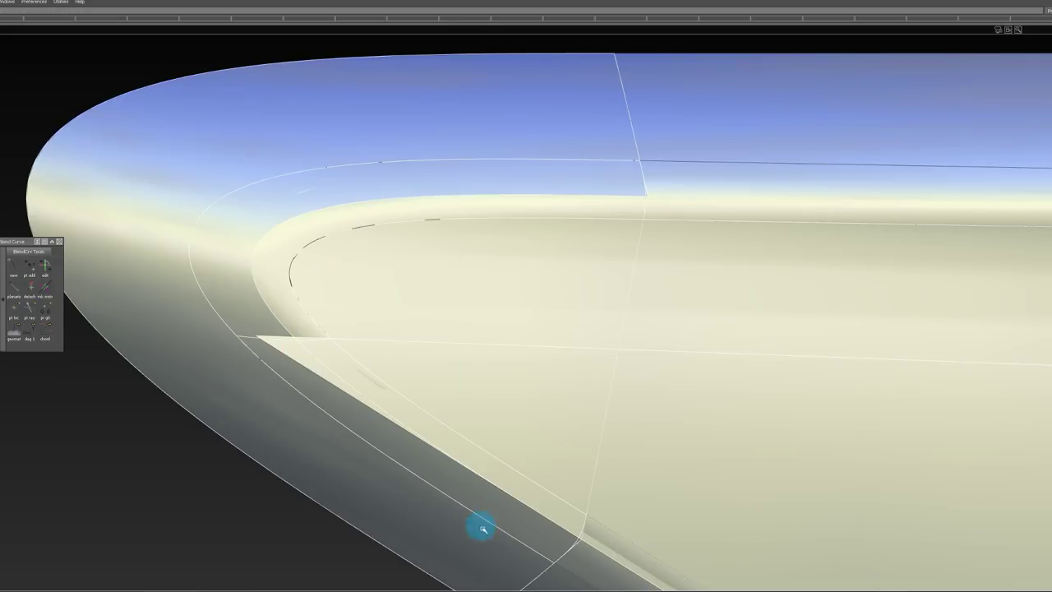
left_click_drag(489, 390, 446, 334, "ctrl+shift")
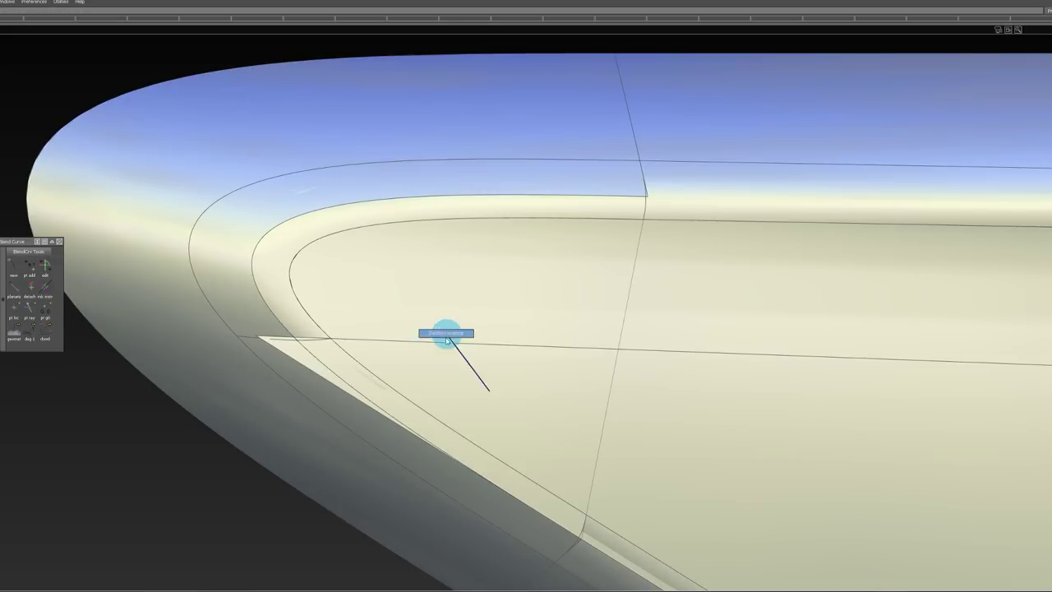
Step: Align the lower fillet piece's inner edge to the lower face with G2 continuity and trim that face along it
key("a")
left_click(407, 399)
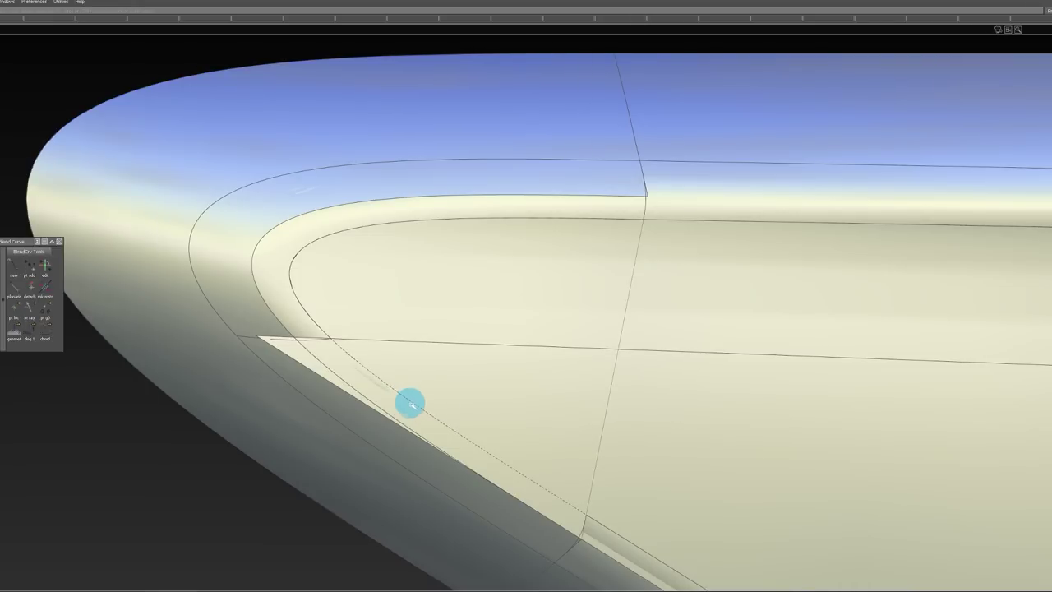
left_click(393, 387)
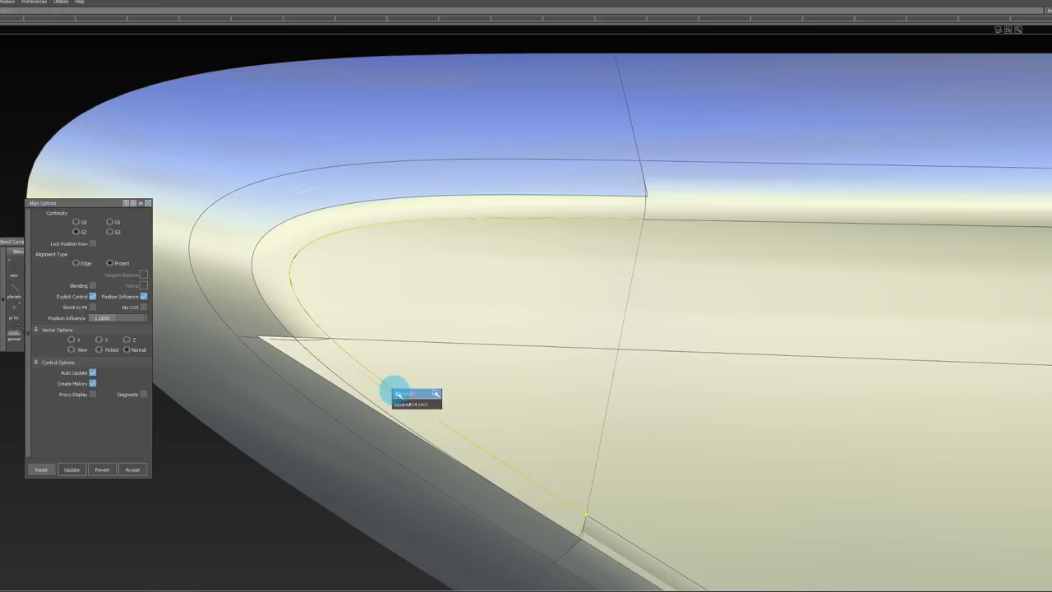
left_click(404, 403)
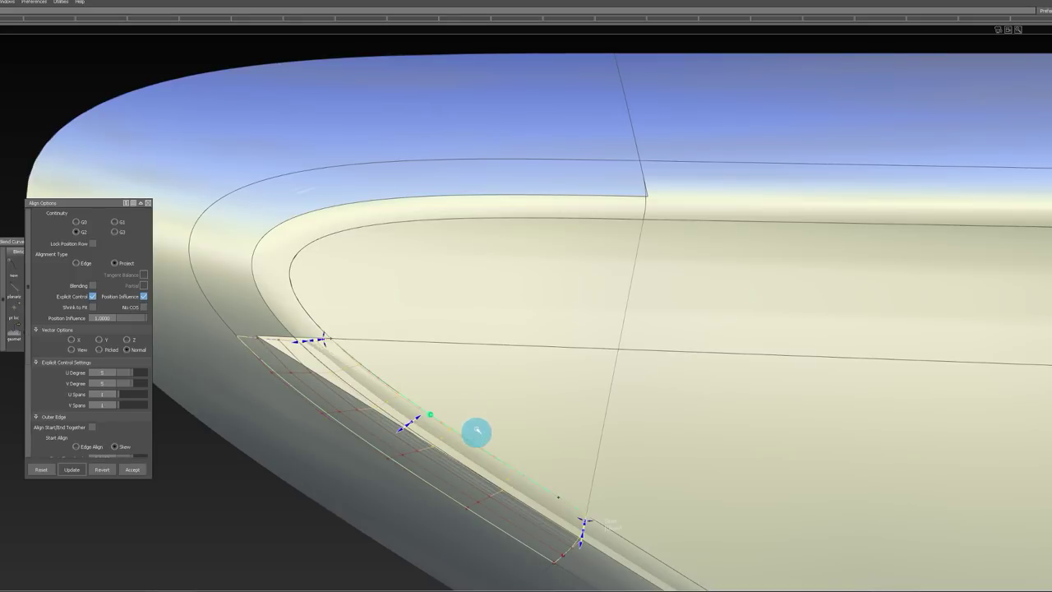
left_click_drag(477, 431, 476, 391, "ctrl+shift")
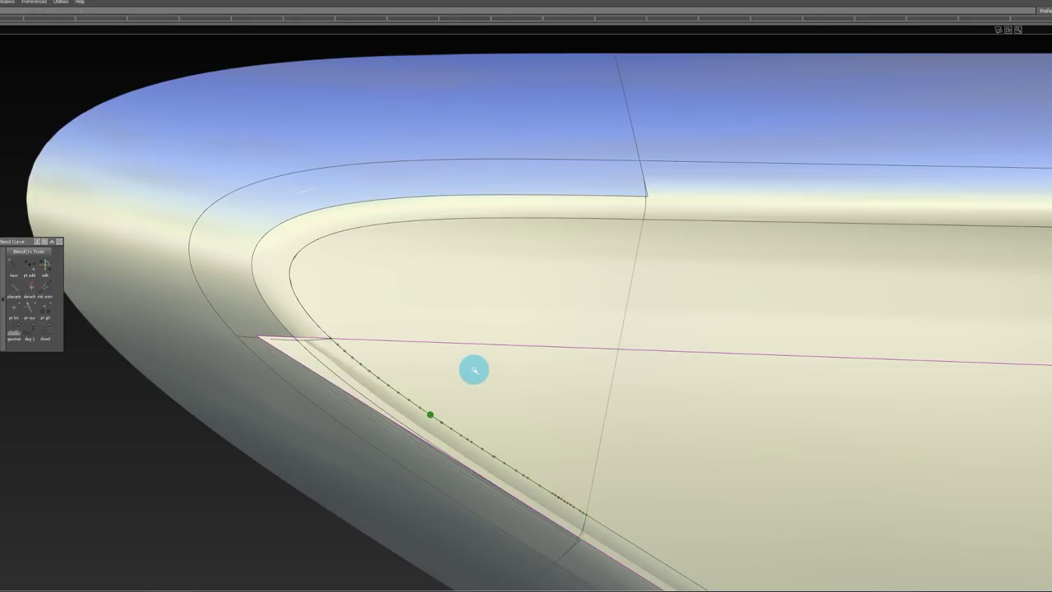
key("ctrl+z")
Step: Align the lower fillet piece's outer edge to the rim surface with projected G2 continuity
mouse_move(384, 304)
left_mouse_down("alt+shift")
mouse_move(373, 263)
mouse_move(370, 310)
left_mouse_up("alt+shift")
left_click(399, 267, "alt+shift")
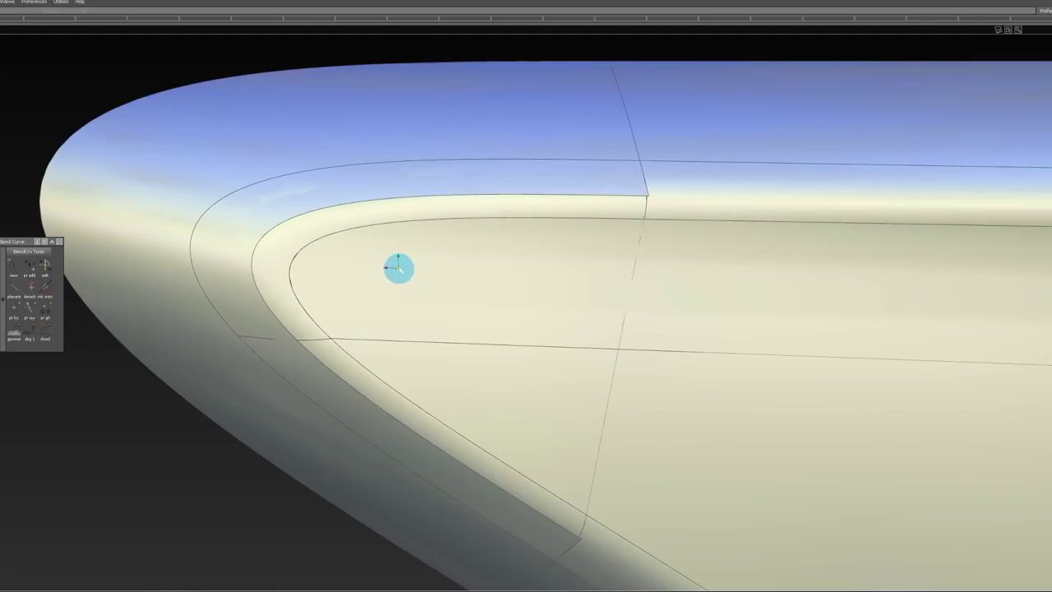
left_click_drag(398, 268, 387, 235, "alt+shift")
middle_click_drag(389, 267, 376, 237, "alt+shift")
left_click(367, 474)
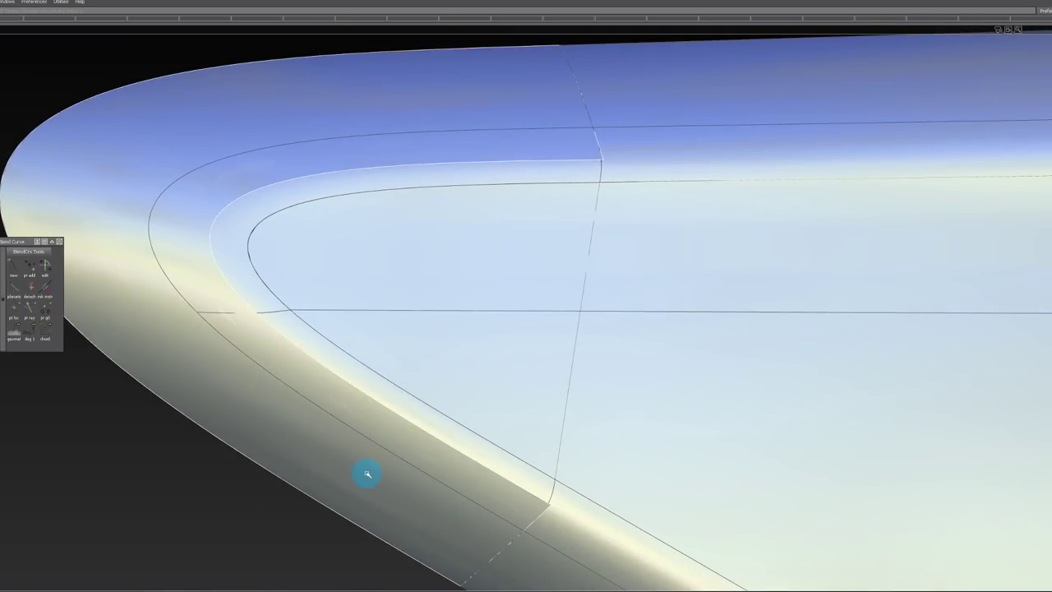
left_click_drag(437, 523, 435, 477, "ctrl+shift")
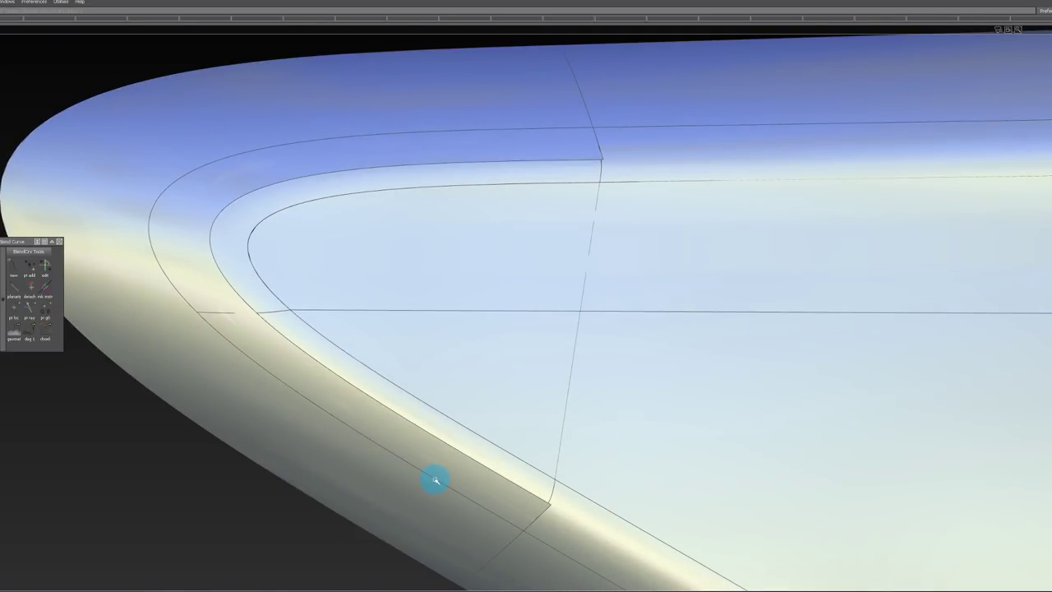
key("a")
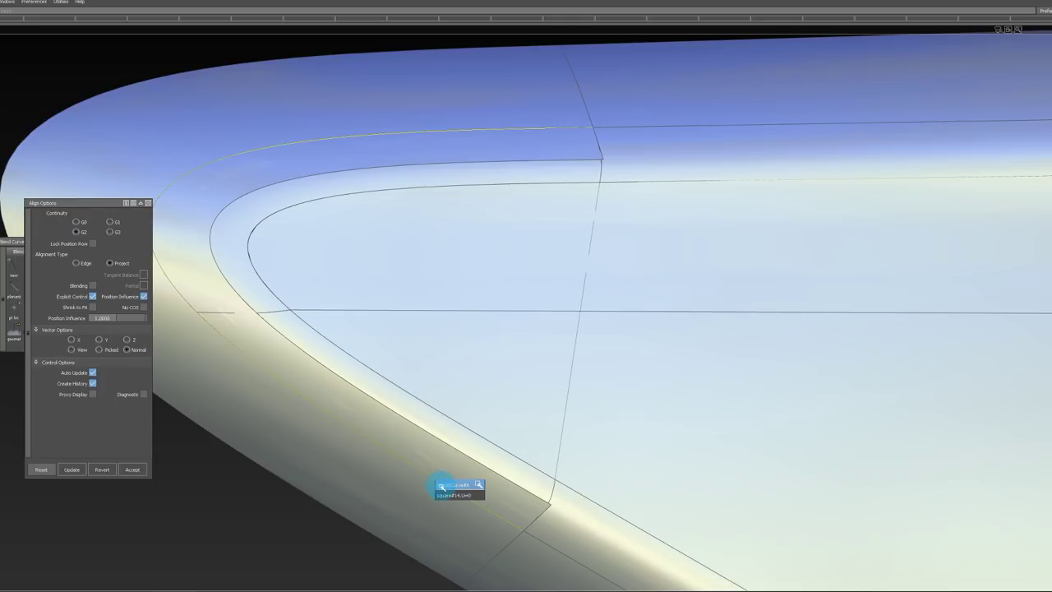
left_click(442, 493)
left_click(406, 502)
Step: Align the upper fillet piece's outer edge to the rim surface with projected G2 continuity
middle_click_drag(332, 395, 400, 413, "alt+shift")
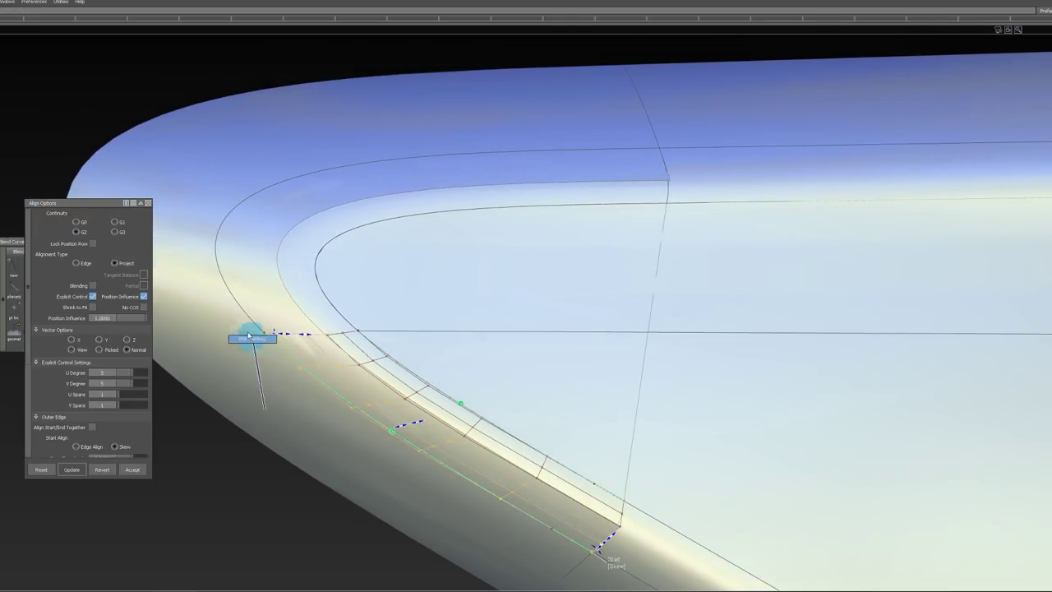
key("a")
left_click(245, 317)
left_click(249, 321)
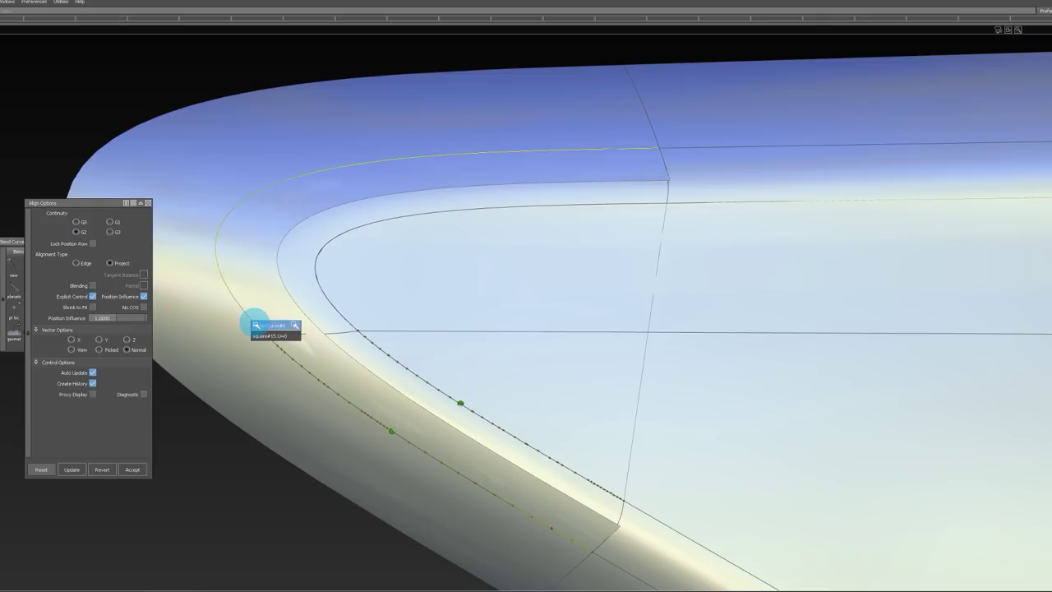
left_click(223, 329)
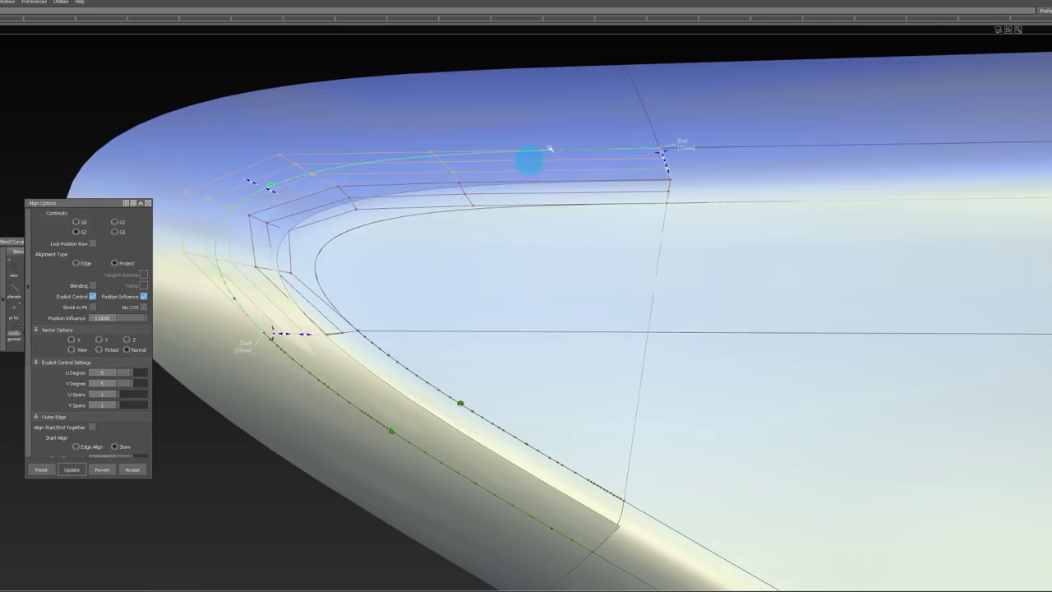
Step: Clear the alignment's deviation markers and trim the rim surface along the corner fillet's outer edge
left_click_drag(549, 150, 568, 176, "alt+shift")
right_click_drag(568, 177, 544, 169, "alt+shift")
left_click_drag(544, 168, 554, 145, "alt+shift")
left_click_drag(470, 236, 453, 165, "ctrl+shift")
left_click_drag(303, 131, 519, 425)
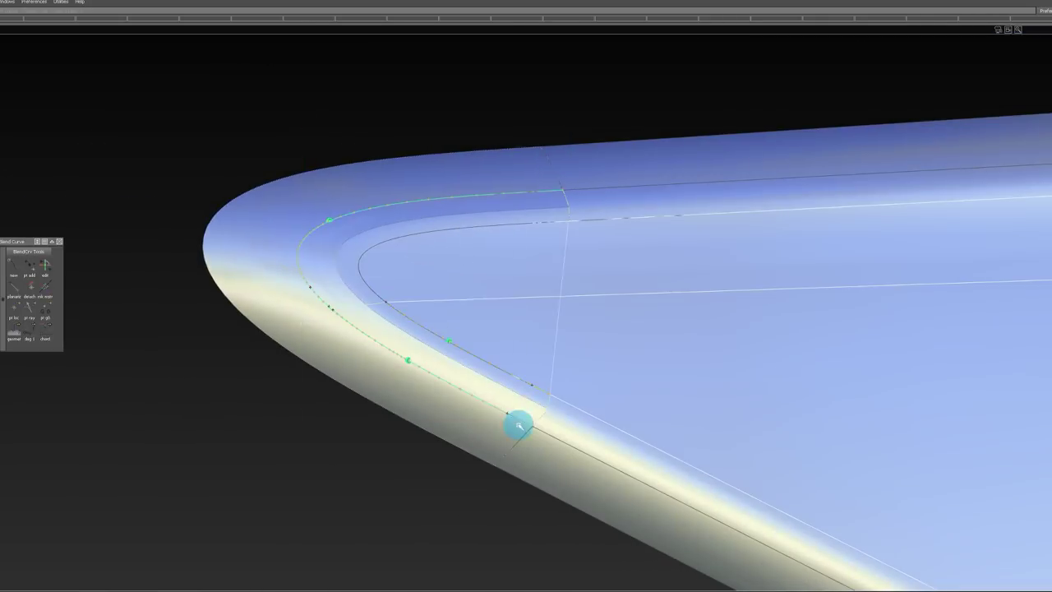
left_click_drag(515, 473, 521, 283, "ctrl+shift")
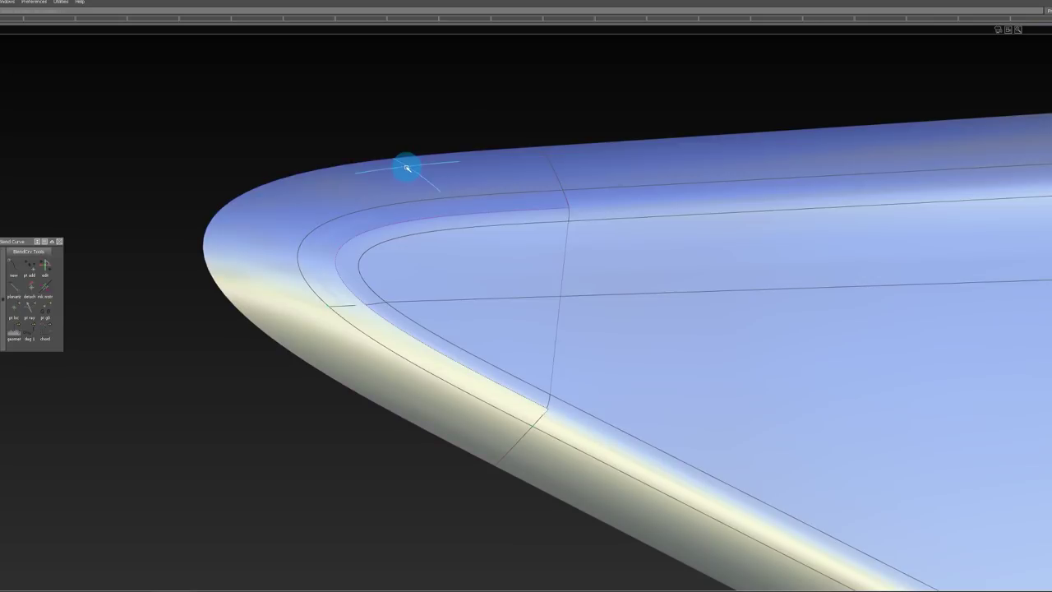
Step: Examine the shading of the finished corner fillet and the head from several angles with the curves hidden
mouse_move(406, 168)
left_mouse_down("alt+shift")
mouse_move(370, 164)
mouse_move(370, 237)
mouse_move(419, 179)
left_mouse_up("alt+shift")
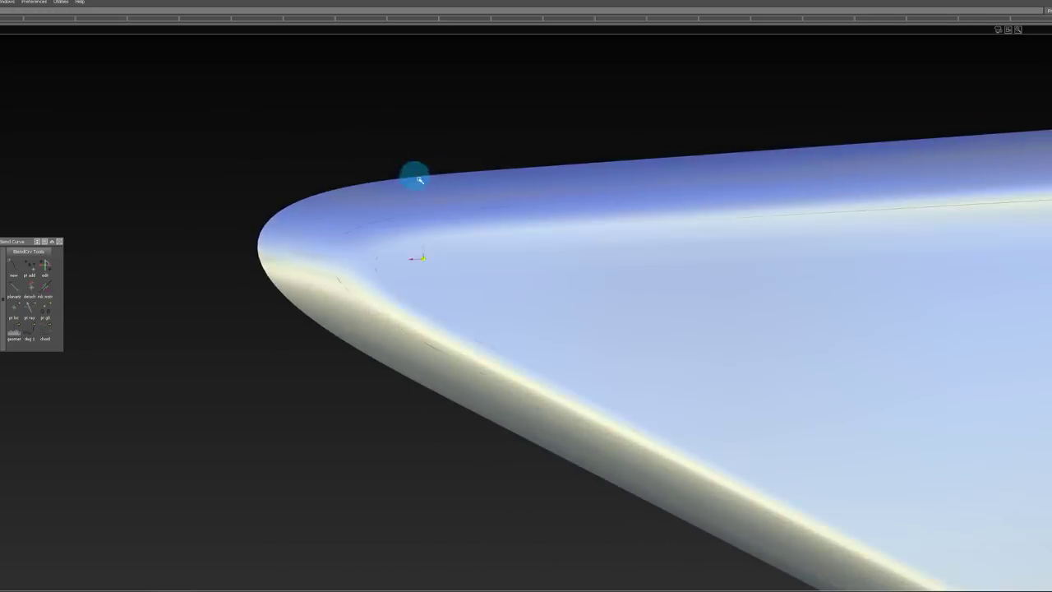
right_click_drag(419, 180, 354, 202, "alt+shift")
left_click_drag(353, 201, 315, 264, "alt+shift")
right_click_drag(494, 261, 455, 261, "alt+shift")
middle_click_drag(456, 261, 355, 155, "alt+shift")
right_click_drag(381, 242, 397, 242, "alt+shift")
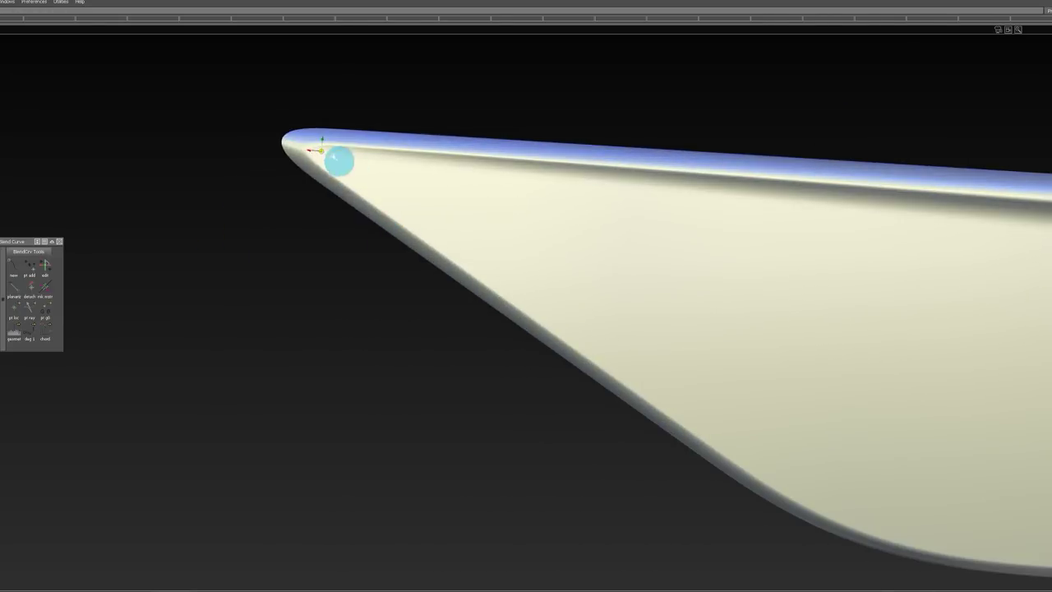
right_click_drag(339, 161, 362, 162, "alt+shift")
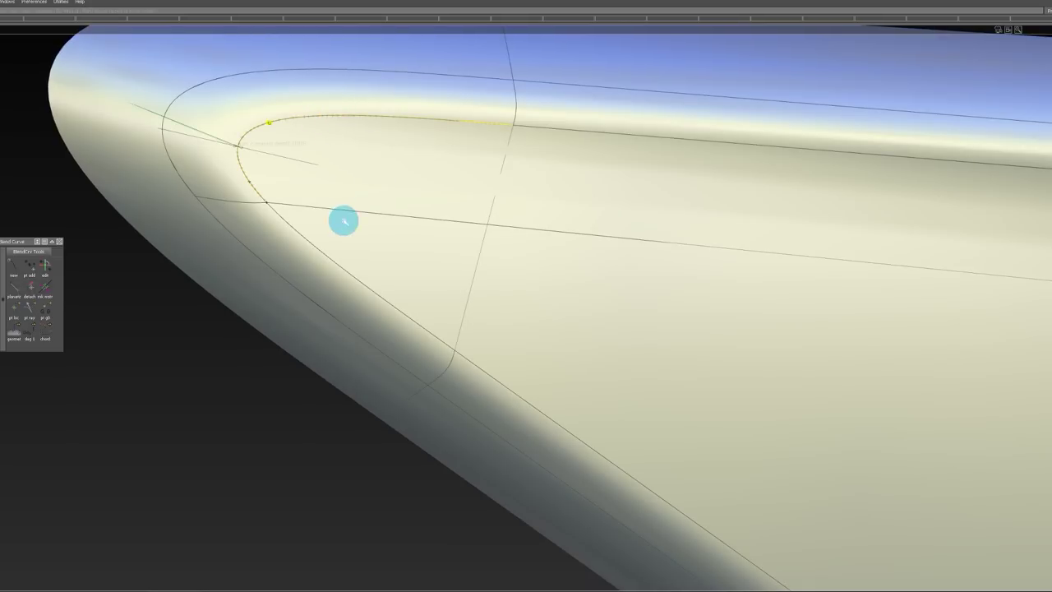
Step: Check surface continuity along the edges of the upper corner fillet piece
left_click(344, 211)
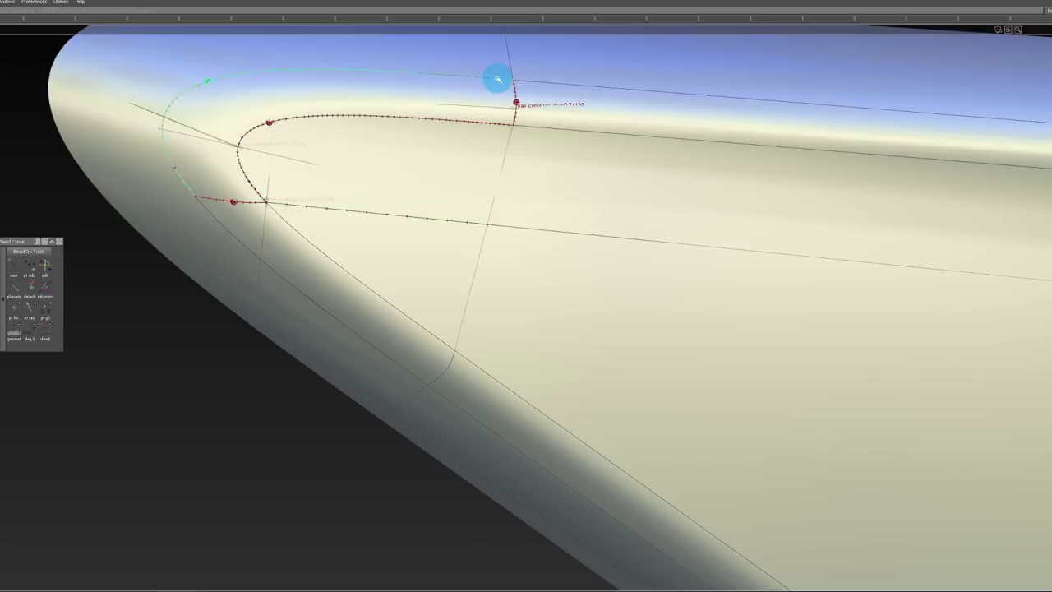
left_click_drag(497, 79, 508, 258, "alt+shift")
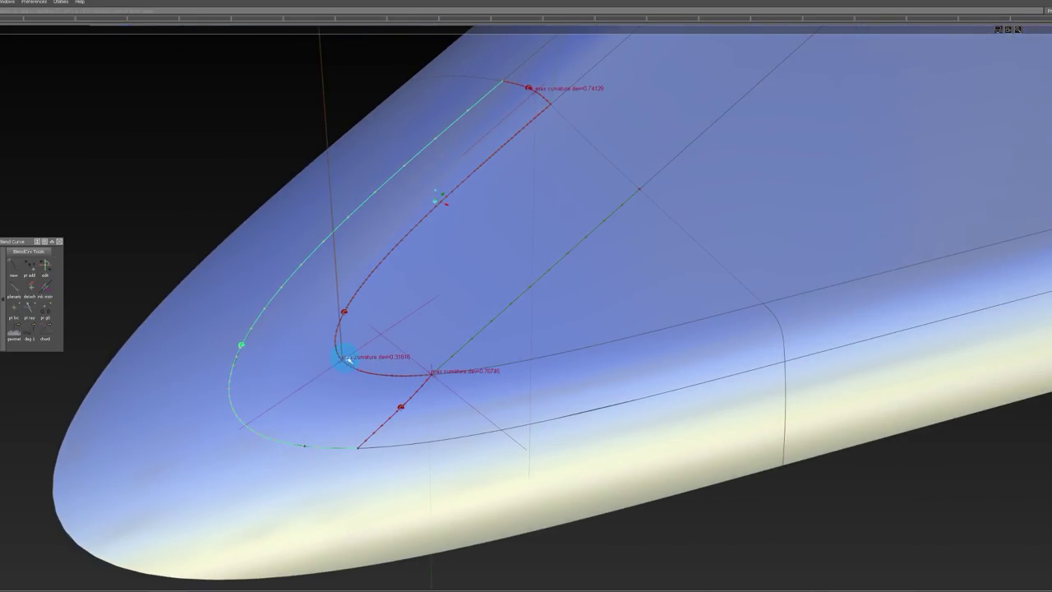
left_click_drag(479, 290, 428, 264, "alt+shift")
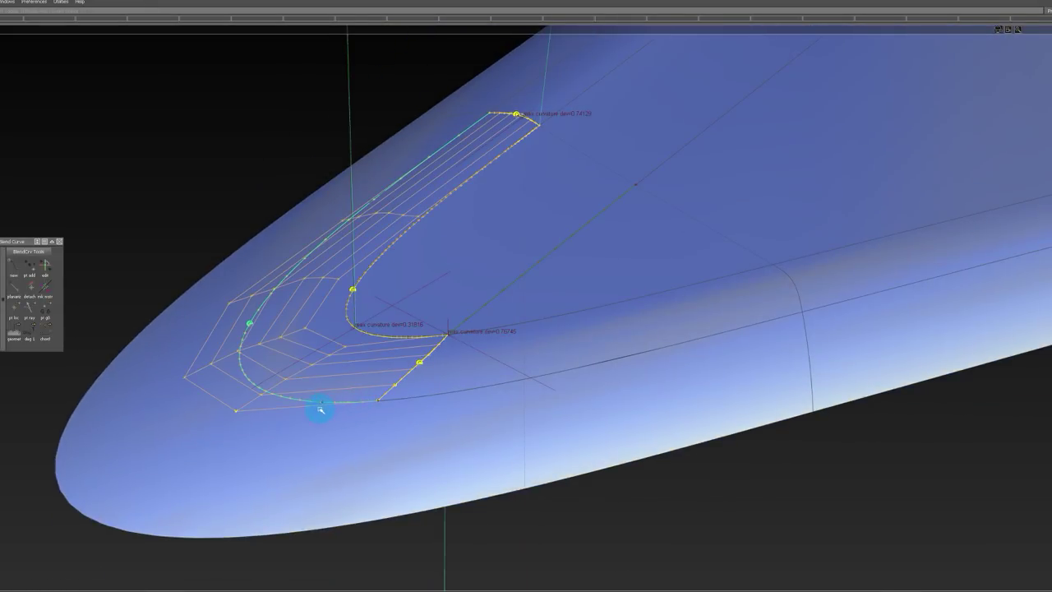
Step: Nudge the corner fillet's inner control points at a fine mouse sensitivity to refine its curvature continuity with the surrounding surfaces
left_click_drag(305, 336, 288, 368, "alt+shift")
left_click(249, 340)
left_click(317, 375)
left_click_drag(205, 220, 204, 220)
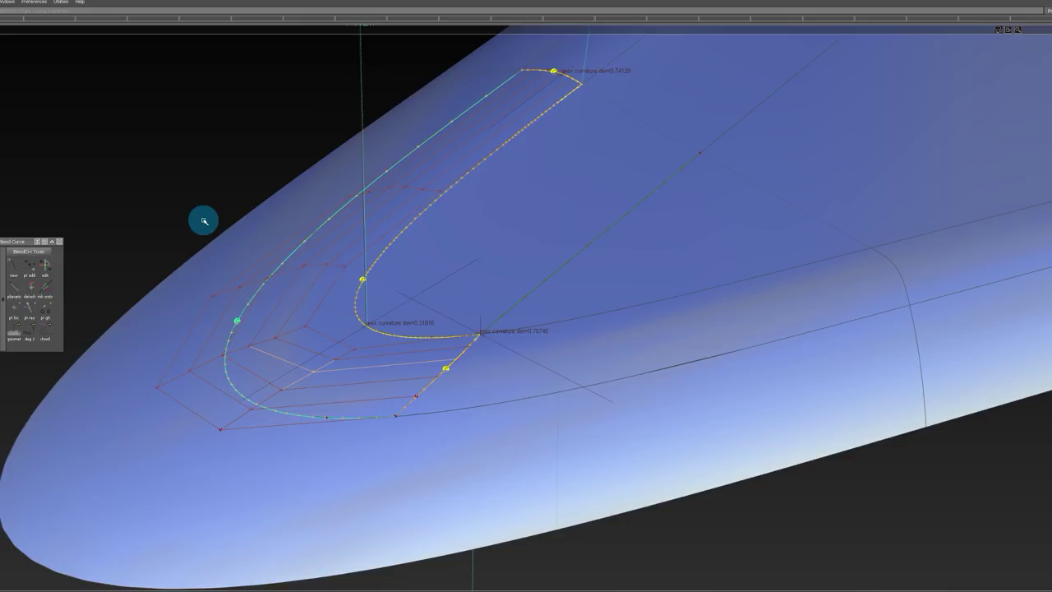
left_click(204, 220)
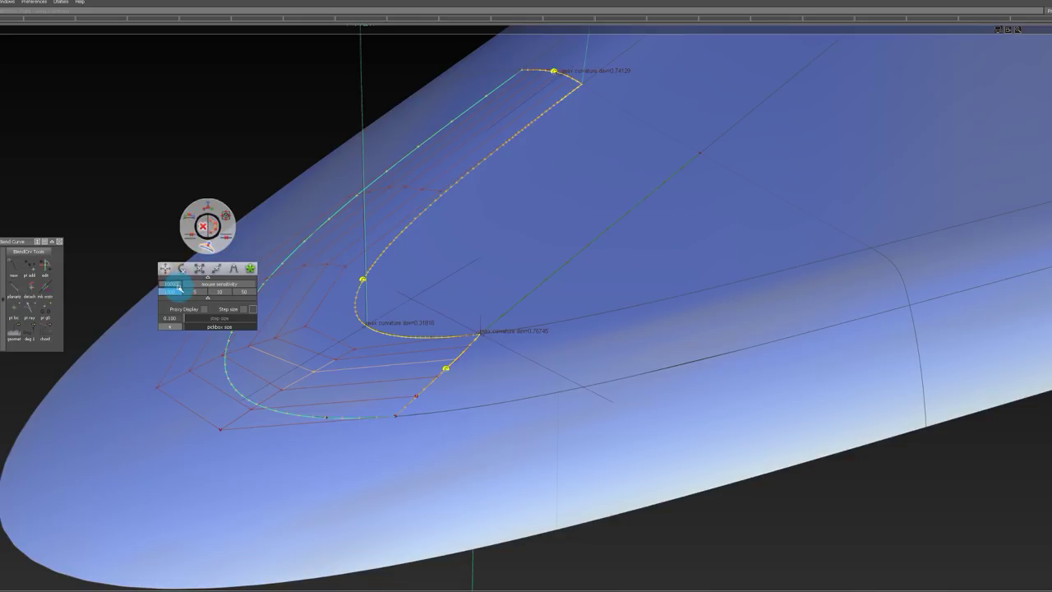
left_click(179, 287)
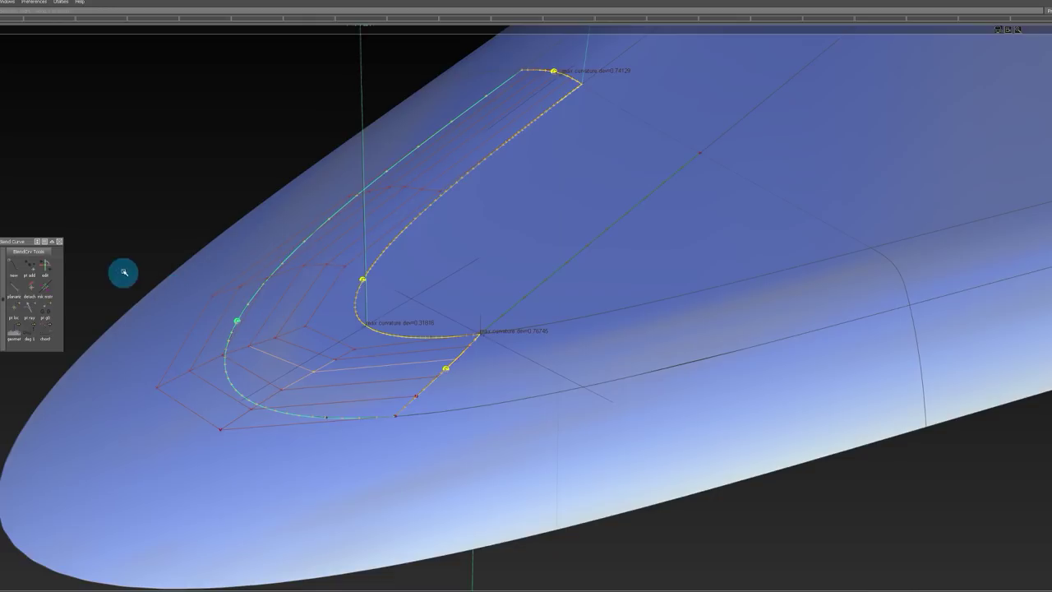
left_click_drag(183, 217, 190, 224)
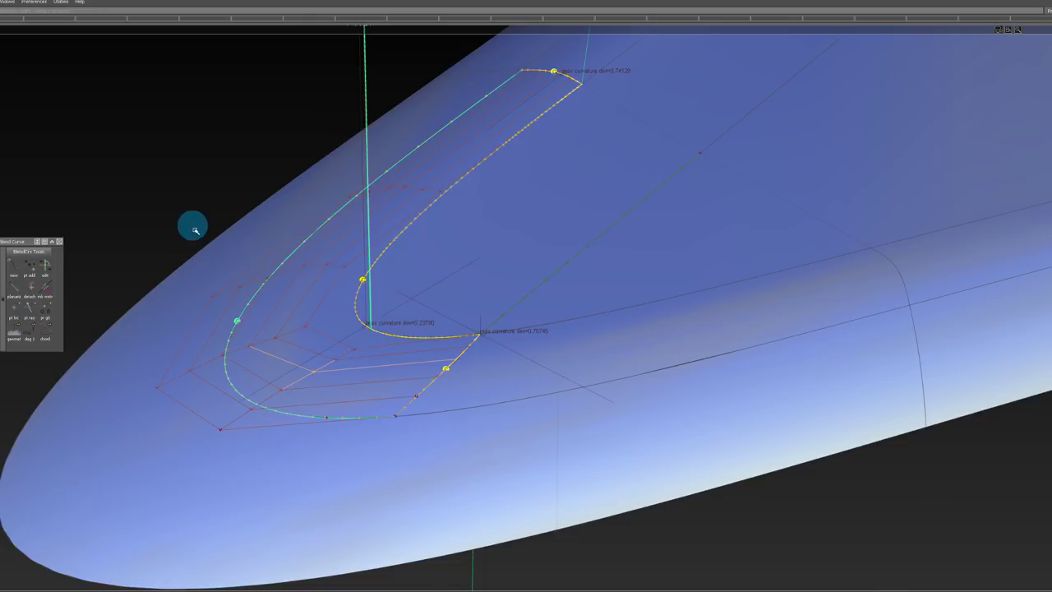
left_click_drag(155, 230, 149, 224)
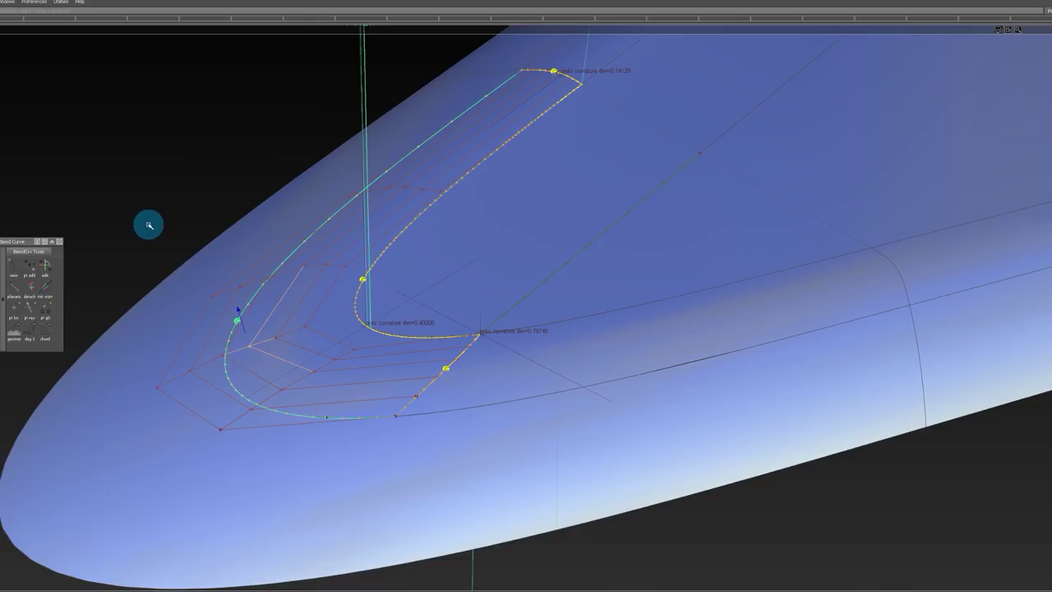
left_click_drag(192, 178, 193, 178)
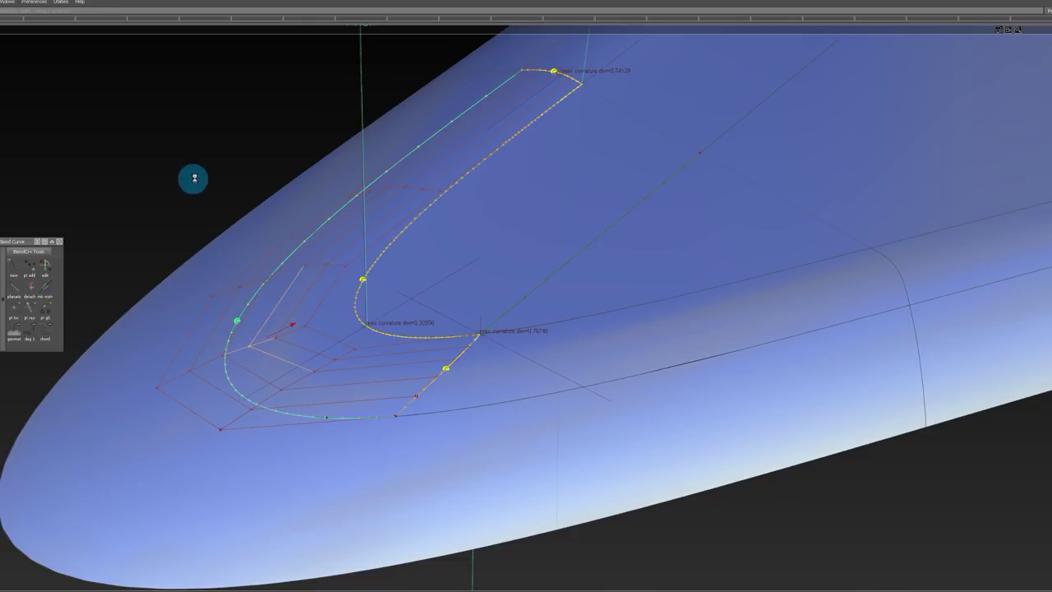
Step: Hide the corner fillet's control points and delete the curvature continuity markers along its edges
right_click_drag(206, 174, 197, 186, "alt+shift")
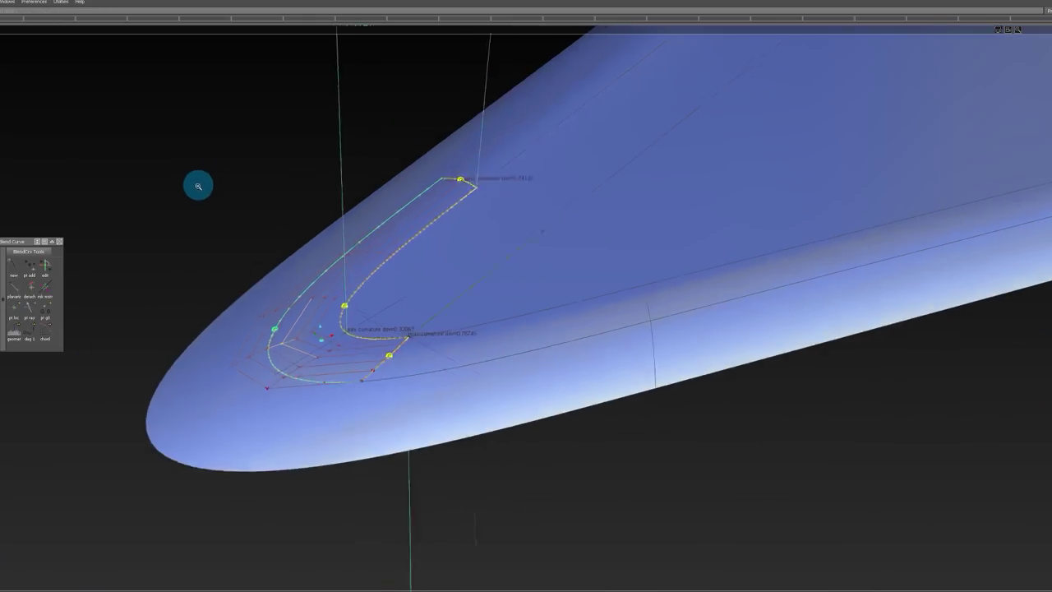
left_click_drag(197, 186, 389, 166, "alt+shift")
left_click_drag(382, 237, 410, 273, "ctrl+shift")
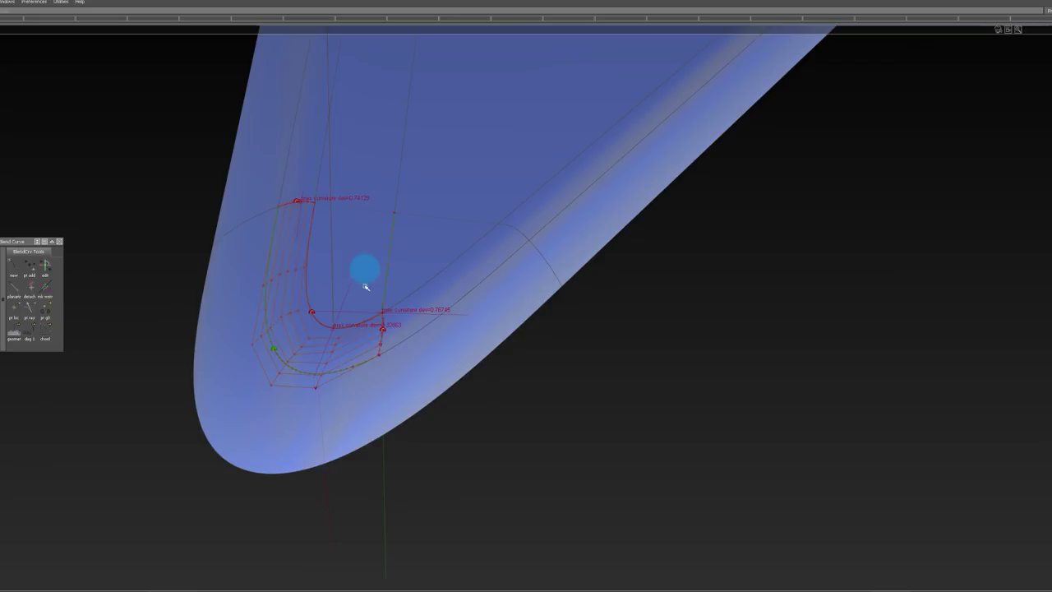
left_click_drag(206, 125, 437, 297)
left_click_drag(437, 258, 437, 446, "ctrl+shift")
left_click_drag(488, 202, 444, 163, "ctrl+shift")
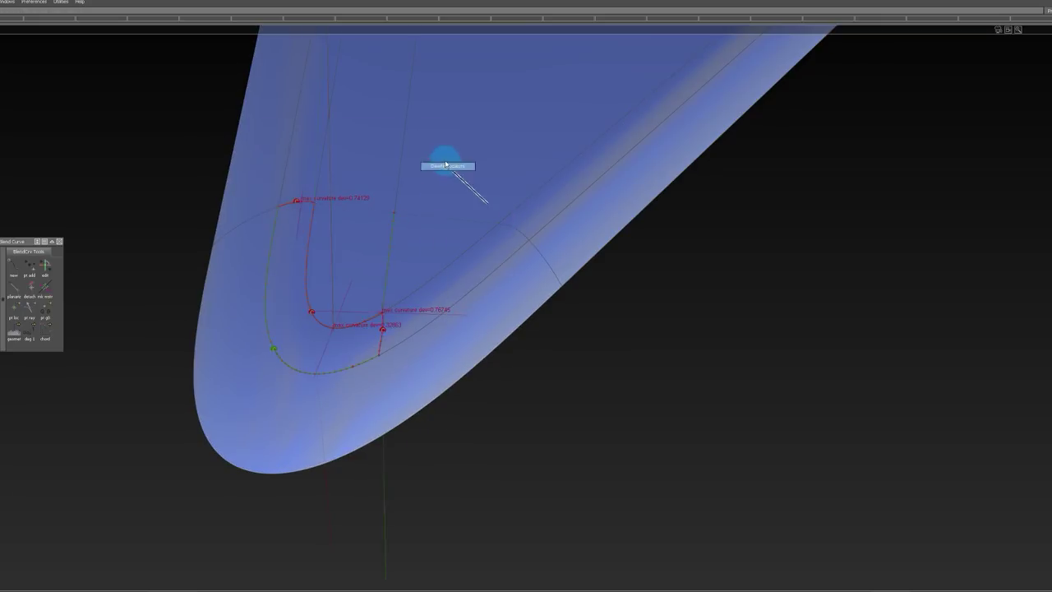
Step: Examine the shading of the pointed end, the head's rim and the transition into the handle from several angles
mouse_move(427, 329)
left_mouse_down("alt+shift")
mouse_move(438, 365)
mouse_move(295, 269)
left_mouse_up("alt+shift")
right_click_drag(351, 186, 204, 393, "alt+shift")
left_click_drag(204, 393, 790, 219, "alt+shift")
right_click_drag(786, 190, 801, 233, "alt+shift")
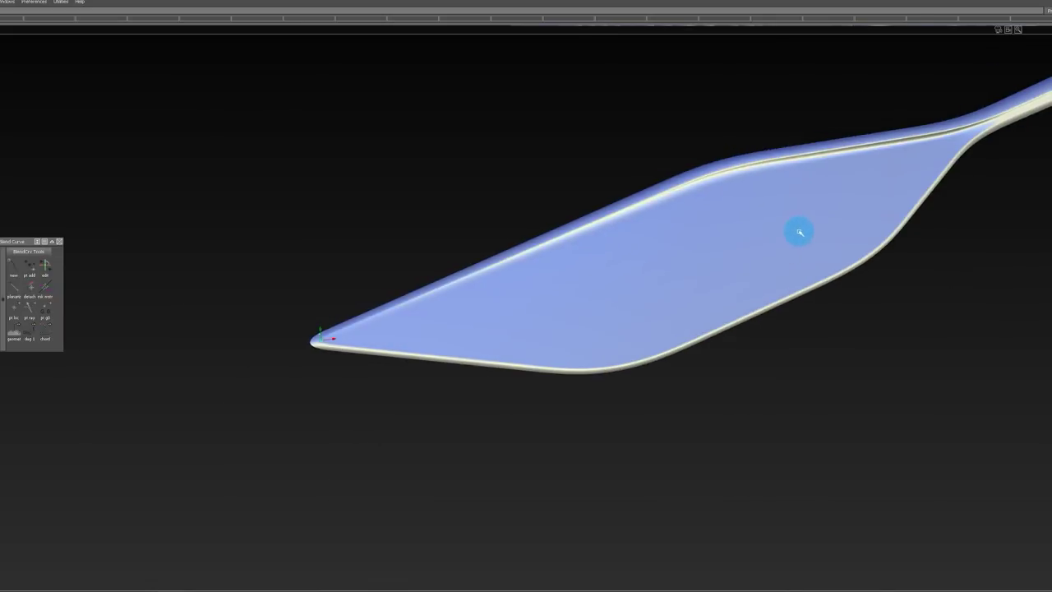
middle_click_drag(803, 218, 658, 263, "alt+shift")
right_click_drag(793, 234, 733, 283, "alt+shift")
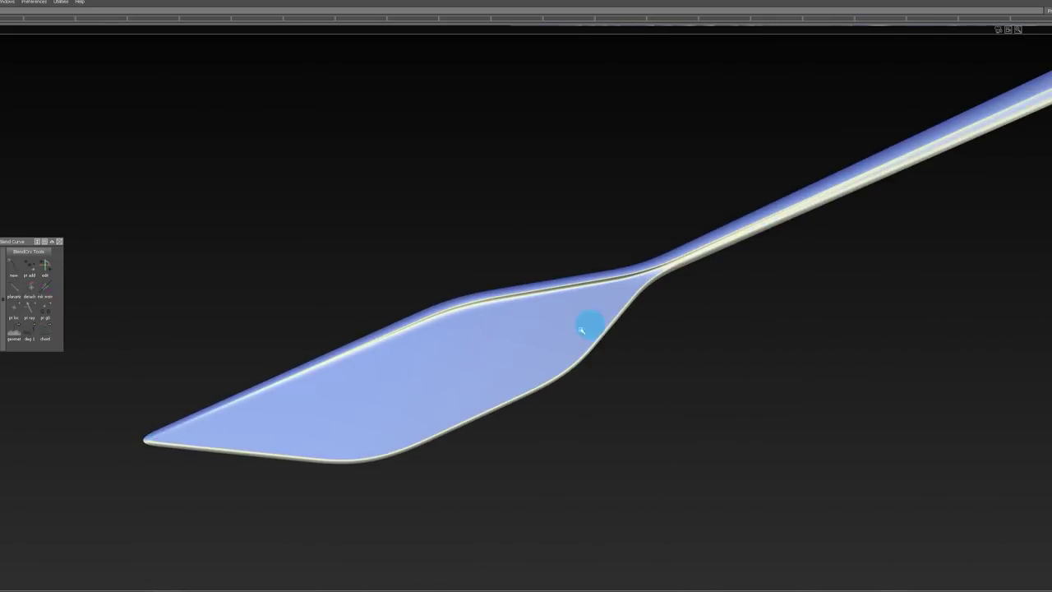
middle_click_drag(743, 319, 543, 495, "alt+shift")
left_click_drag(988, 218, 931, 203, "alt+shift")
left_click_drag(930, 203, 887, 155, "ctrl+shift")
left_click_drag(887, 155, 894, 218, "alt+shift")
right_click_drag(1005, 217, 1032, 223, "alt+shift")
mouse_move(1032, 223)
left_mouse_down("alt+shift")
mouse_move(947, 174)
mouse_move(962, 257)
mouse_move(946, 556)
mouse_move(906, 340)
mouse_move(904, 188)
mouse_move(796, 196)
mouse_move(734, 301)
left_mouse_up("alt+shift")
left_click(735, 298, "alt+shift")
mouse_move(734, 301)
right_mouse_down("alt+shift")
mouse_move(761, 300)
mouse_move(746, 297)
right_mouse_up("alt+shift")
mouse_move(746, 298)
left_mouse_down("alt+shift")
mouse_move(777, 279)
mouse_move(767, 271)
left_mouse_up("alt+shift")
right_click_drag(768, 270, 732, 293, "alt+shift")
left_click_drag(731, 293, 734, 355, "alt+shift")
middle_click_drag(734, 355, 674, 359, "alt+shift")
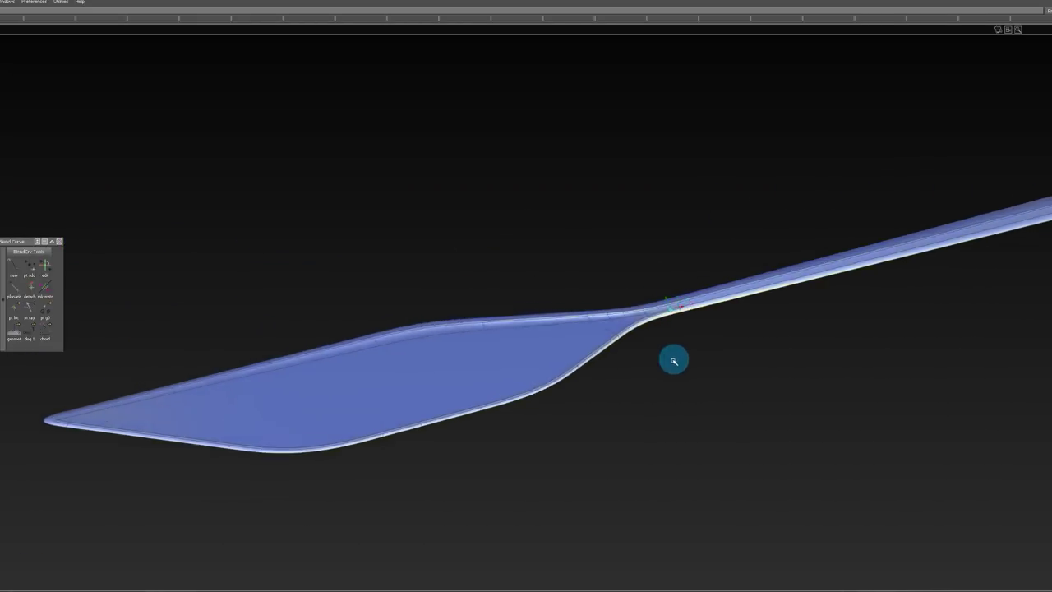
right_click_drag(674, 359, 649, 364, "alt+shift")
left_click_drag(649, 364, 688, 323, "alt+shift")
middle_click_drag(689, 323, 661, 322, "alt+shift")
Step: Create a mirrored copy of the head and handle surfaces below the original, leaving out the plane at the handle's end
left_click_drag(257, 183, 1024, 475)
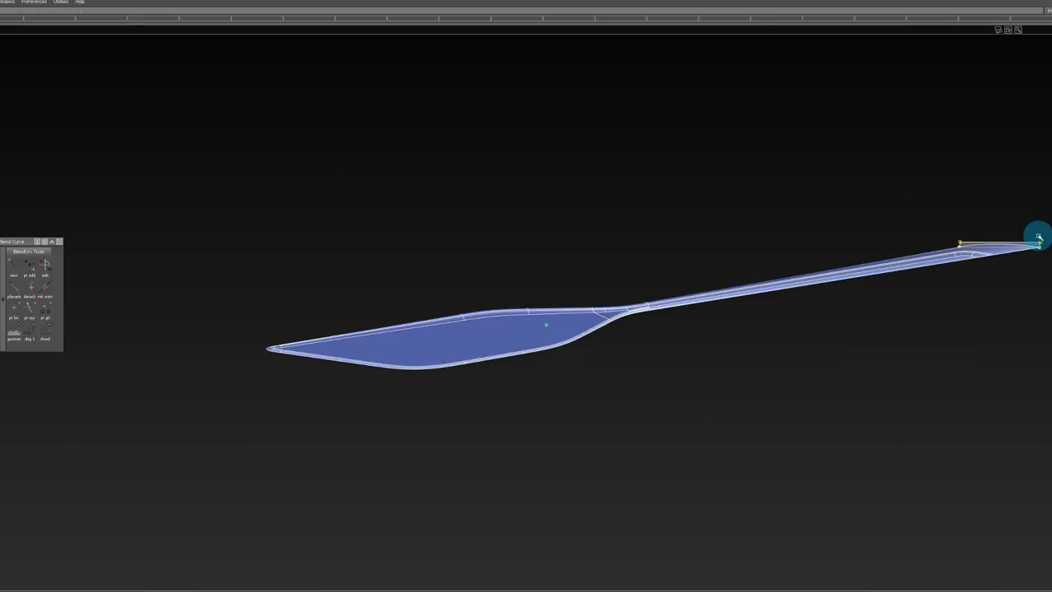
left_click(1039, 235)
left_click(1038, 237)
left_click(1039, 240)
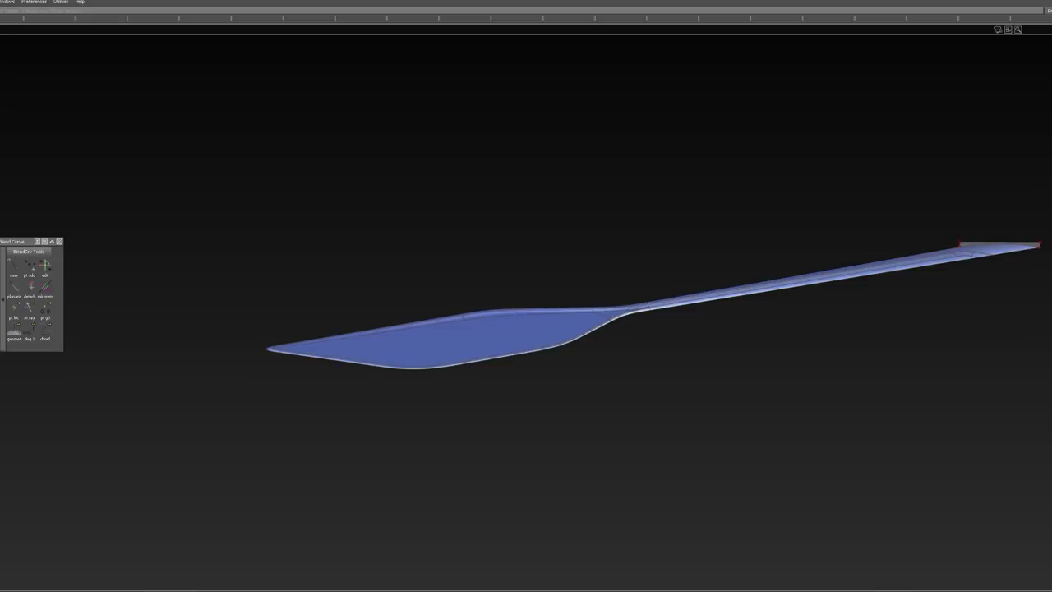
middle_click_drag(655, 191, 566, 186, "alt+shift")
left_click_drag(566, 186, 567, 206, "ctrl+shift")
left_click_drag(227, 216, 1014, 378, "ctrl+shift")
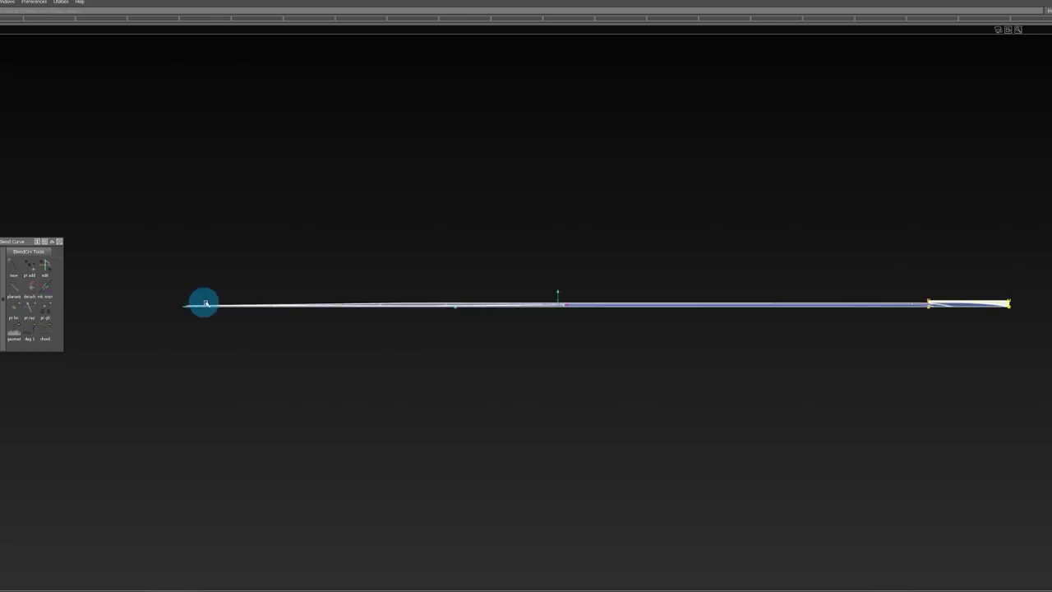
right_click_drag(205, 303, 265, 304, "alt+shift")
middle_click_drag(266, 303, 544, 310, "alt+shift")
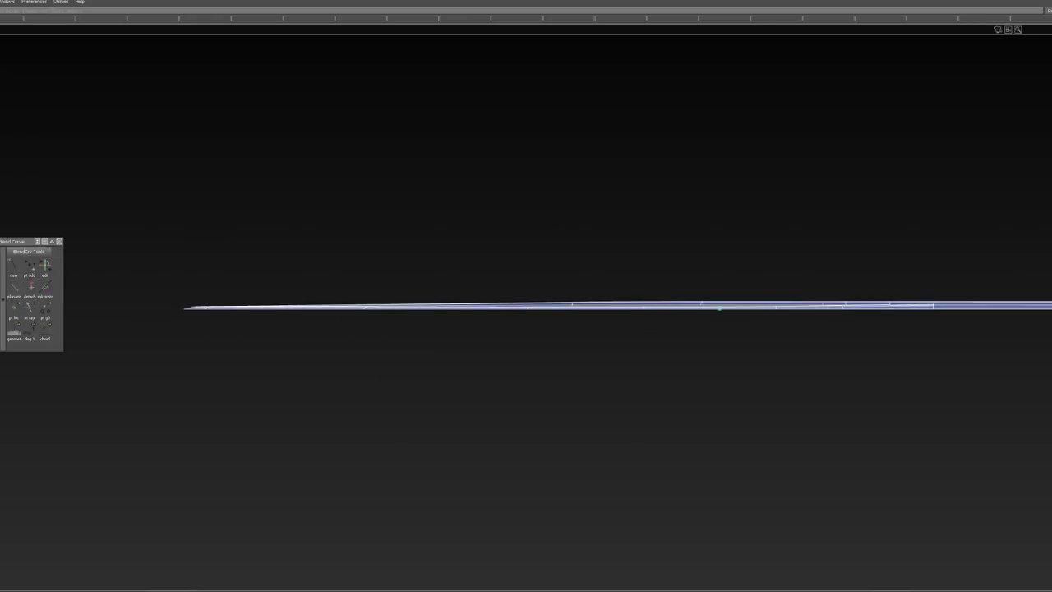
key("Return")
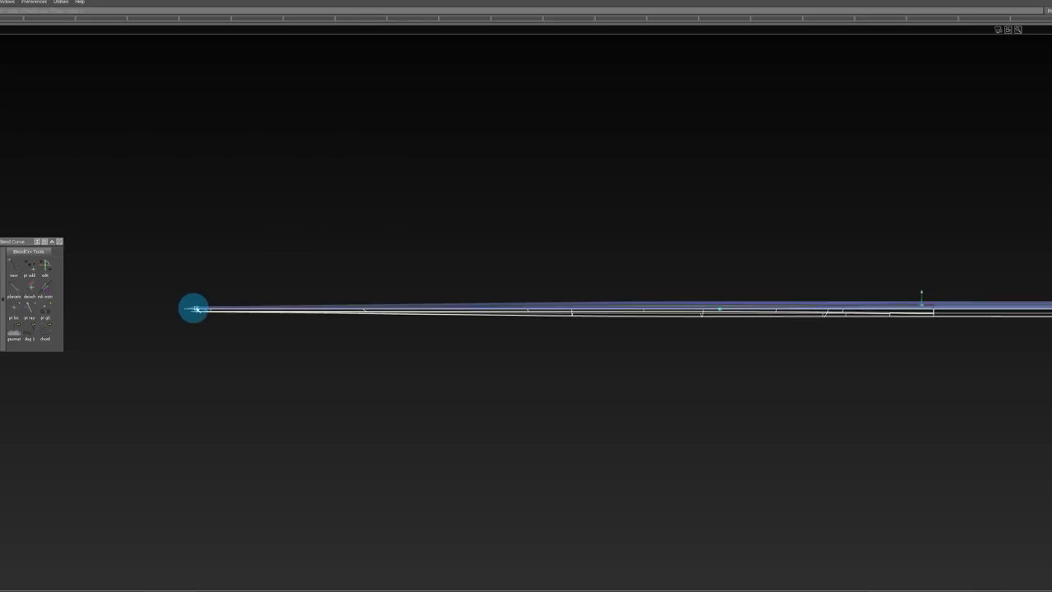
Step: Inspect the mirrored lower half and the seam between both halves from the side and from below
right_click_drag(197, 309, 260, 310, "alt+shift")
middle_click_drag(305, 306, 369, 309, "alt+shift")
right_click_drag(385, 311, 404, 310, "alt+shift")
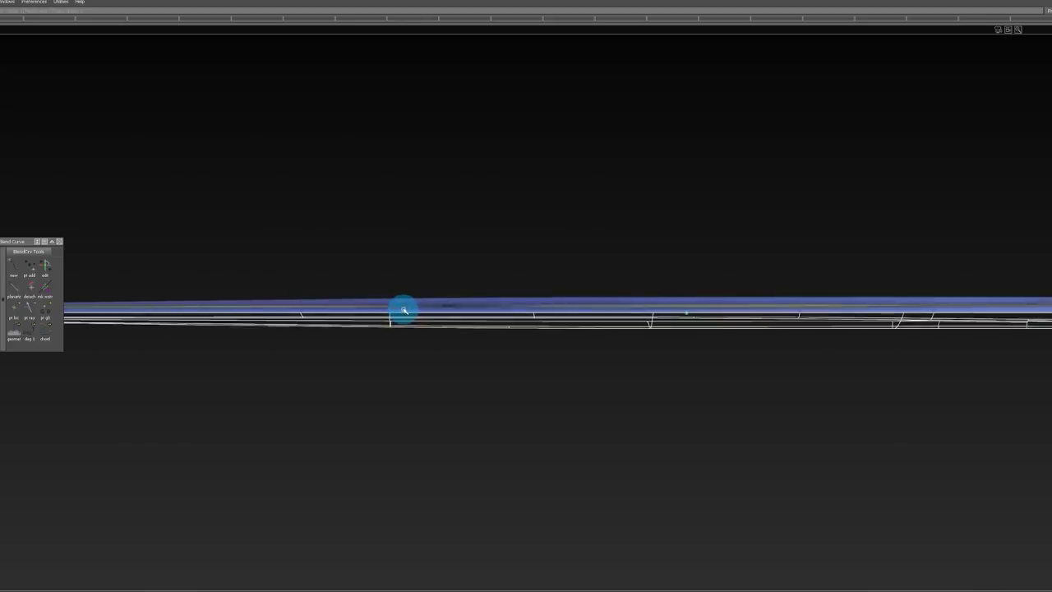
right_click_drag(545, 307, 405, 369, "alt+shift")
mouse_move(404, 369)
left_mouse_down("alt+shift")
mouse_move(427, 380)
mouse_move(611, 382)
mouse_move(754, 296)
mouse_move(396, 264)
mouse_move(524, 334)
mouse_move(366, 273)
mouse_move(393, 375)
mouse_move(341, 234)
mouse_move(285, 235)
mouse_move(416, 265)
mouse_move(369, 282)
mouse_move(477, 325)
mouse_move(477, 404)
mouse_move(478, 175)
mouse_move(463, 310)
left_mouse_up("alt+shift")
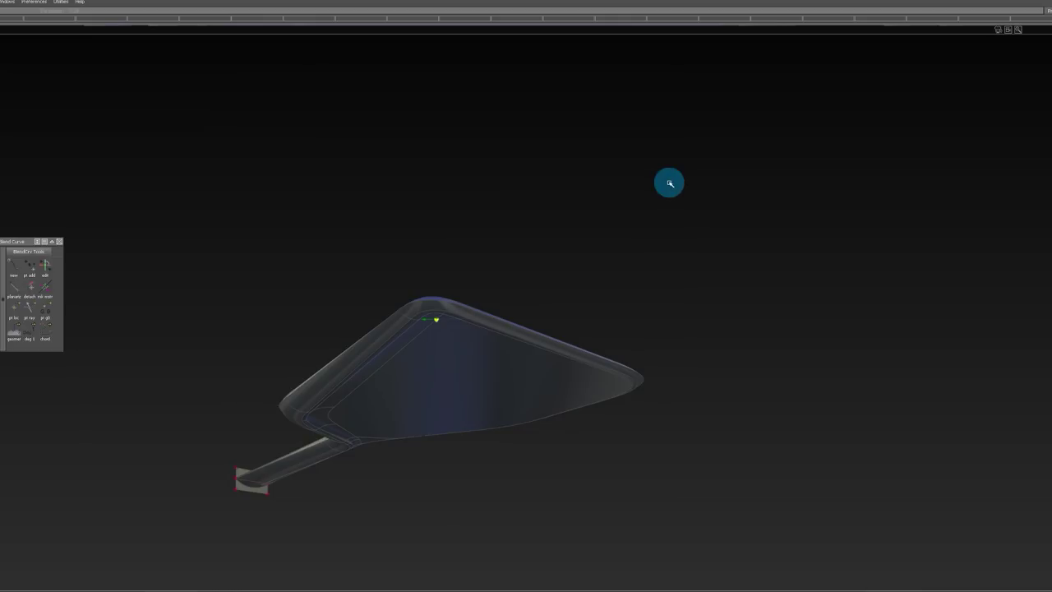
left_click_drag(669, 183, 617, 280, "alt+shift")
left_click_drag(689, 280, 572, 275, "alt+shift")
right_click_drag(609, 298, 557, 314, "alt+shift")
left_click_drag(563, 314, 390, 333, "alt+shift")
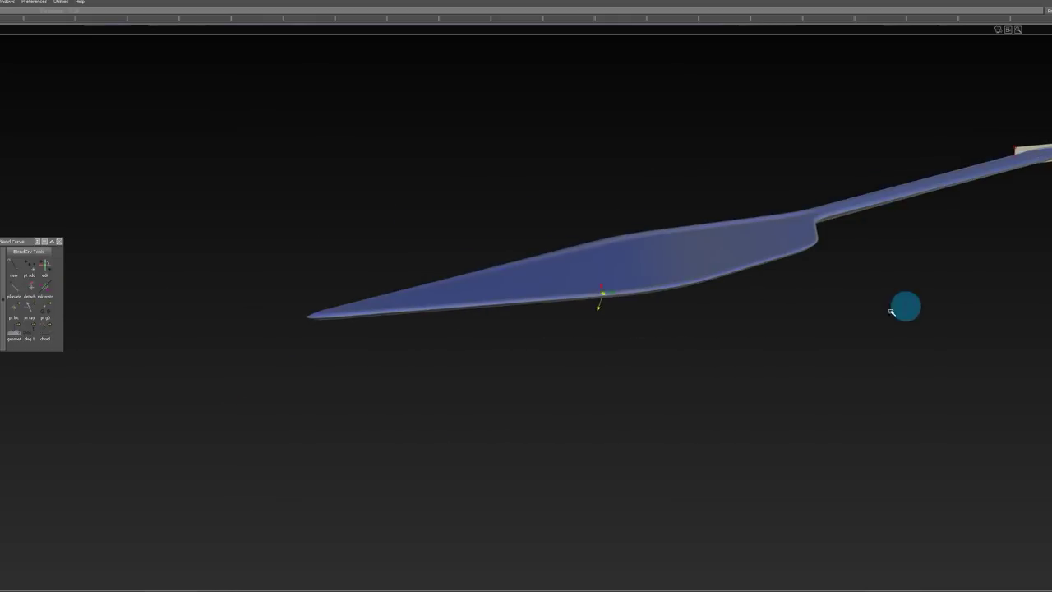
Step: Extend the plane at the handle's end downward past the lower half of the handle
middle_click_drag(902, 307, 339, 303, "alt+shift")
right_click_drag(692, 154, 734, 156, "alt+shift")
left_click_drag(734, 156, 650, 178, "alt+shift")
left_click(631, 265)
key("Delete")
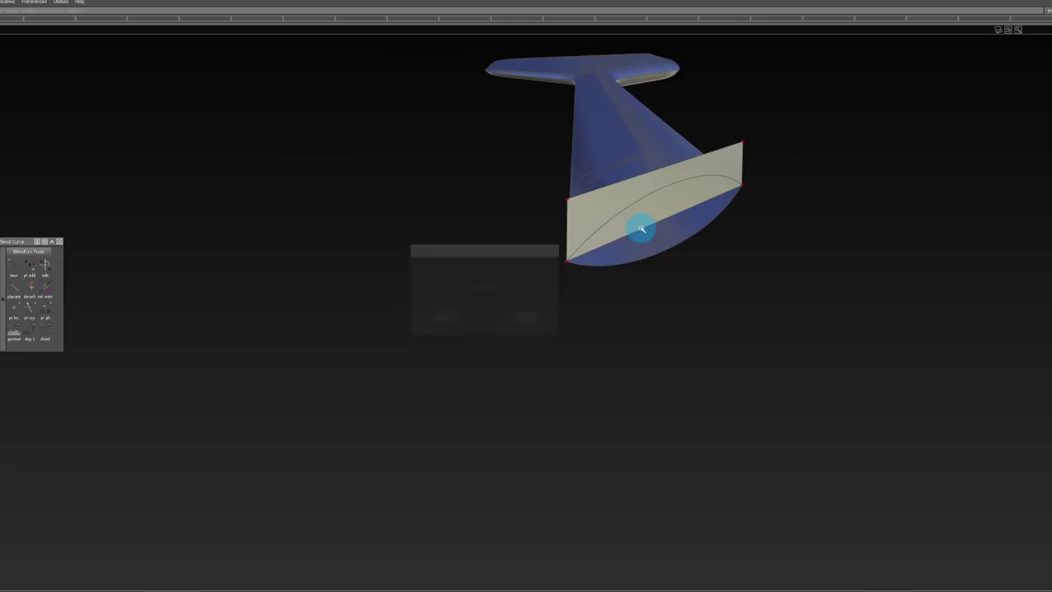
left_click(642, 230)
left_click(650, 254)
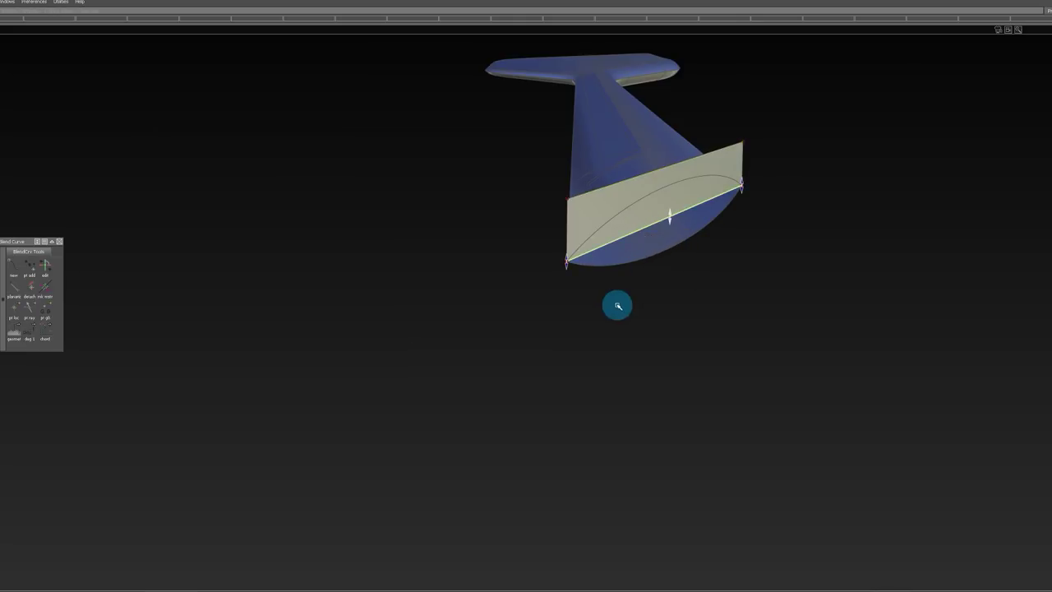
left_click_drag(621, 310, 638, 347)
Step: Delete the straight curve across the end plane and trim the plane to the handle's closed outline
left_click_drag(647, 200, 681, 233, "ctrl+shift")
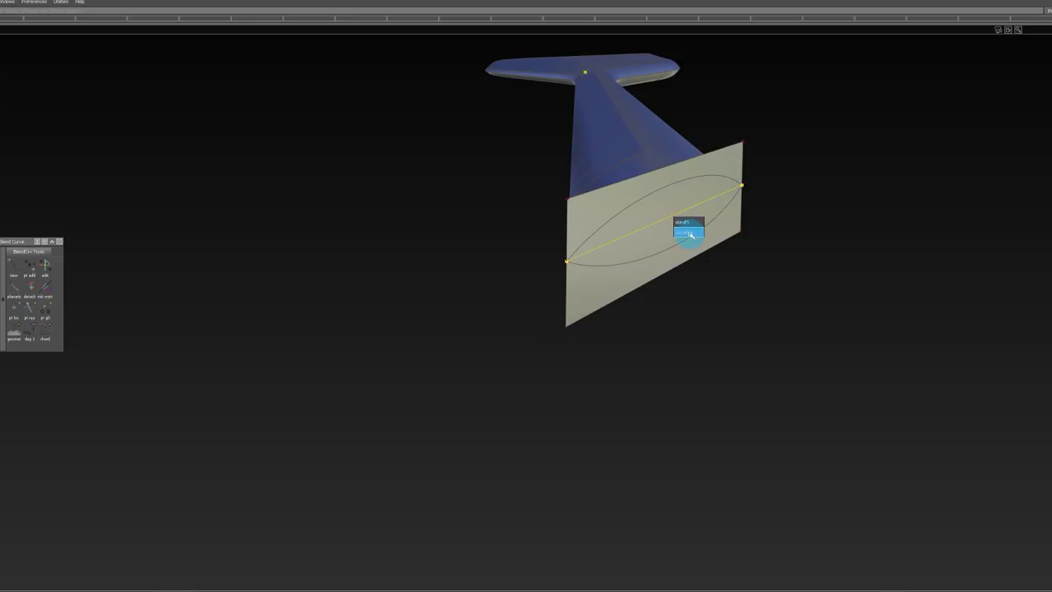
key("Delete")
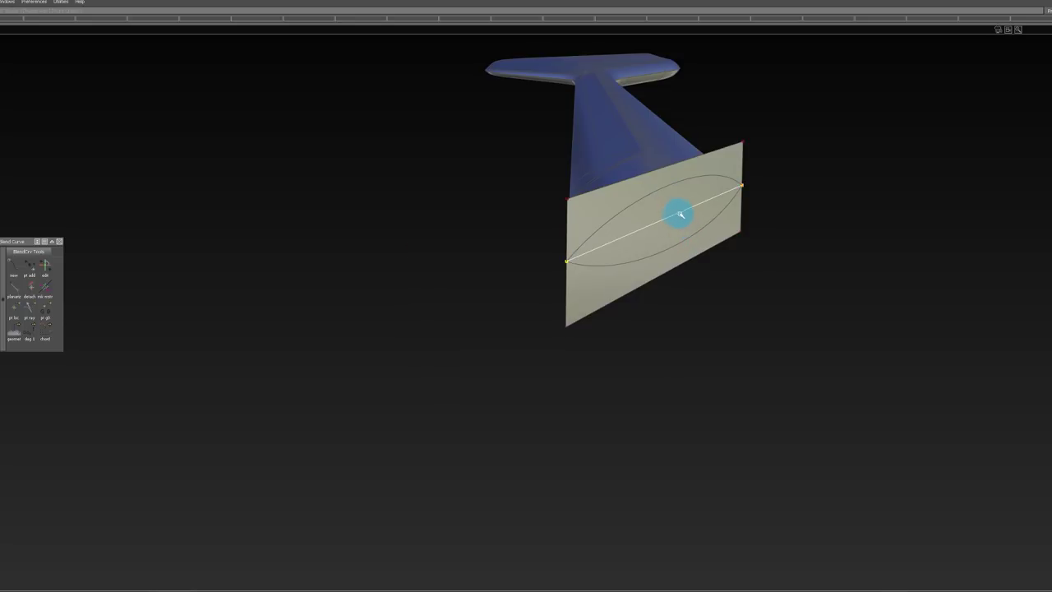
key("Delete")
mouse_move(652, 201)
left_mouse_down("alt+shift")
mouse_move(793, 171)
mouse_move(657, 184)
left_mouse_up("alt+shift")
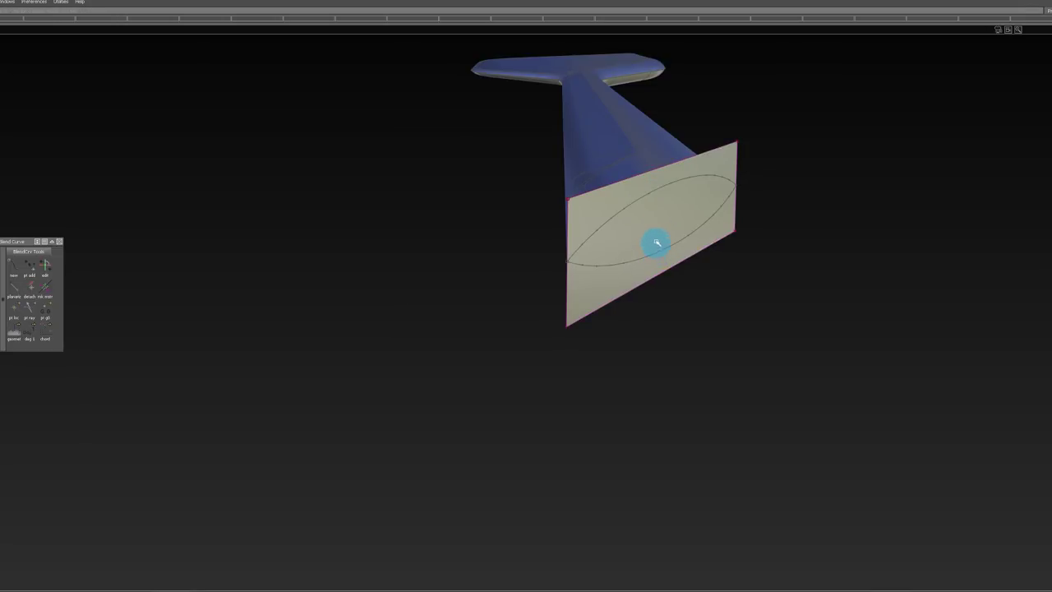
key("space")
left_click_drag(606, 206, 617, 235, "alt+shift")
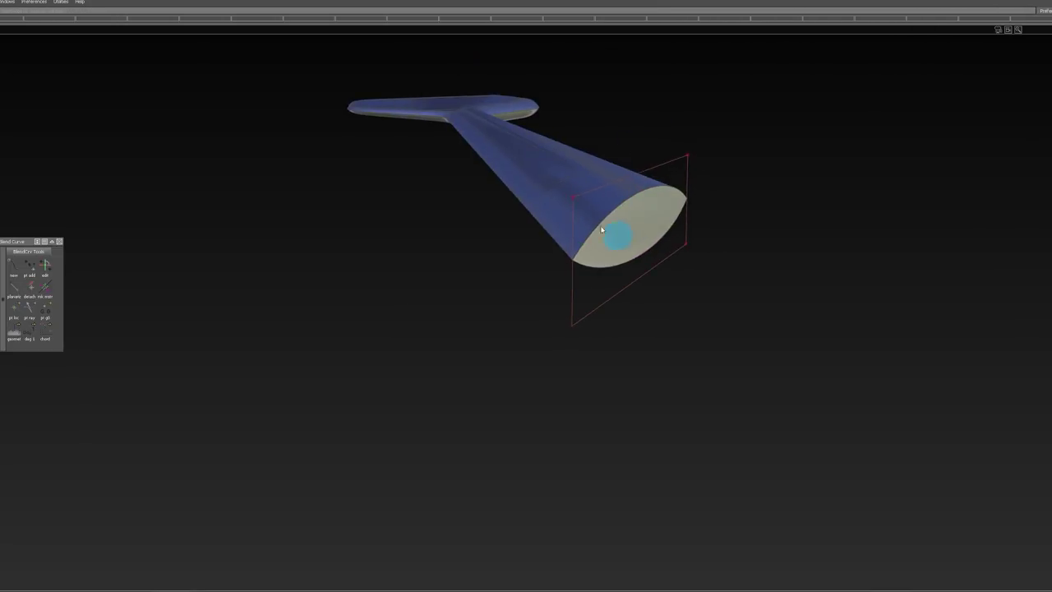
mouse_move(559, 218)
left_mouse_down("ctrl+shift")
mouse_move(559, 317)
mouse_move(567, 193)
left_mouse_up("ctrl+shift")
left_click_drag(665, 325, 666, 398, "ctrl+shift")
left_click_drag(665, 384, 667, 275, "ctrl+shift")
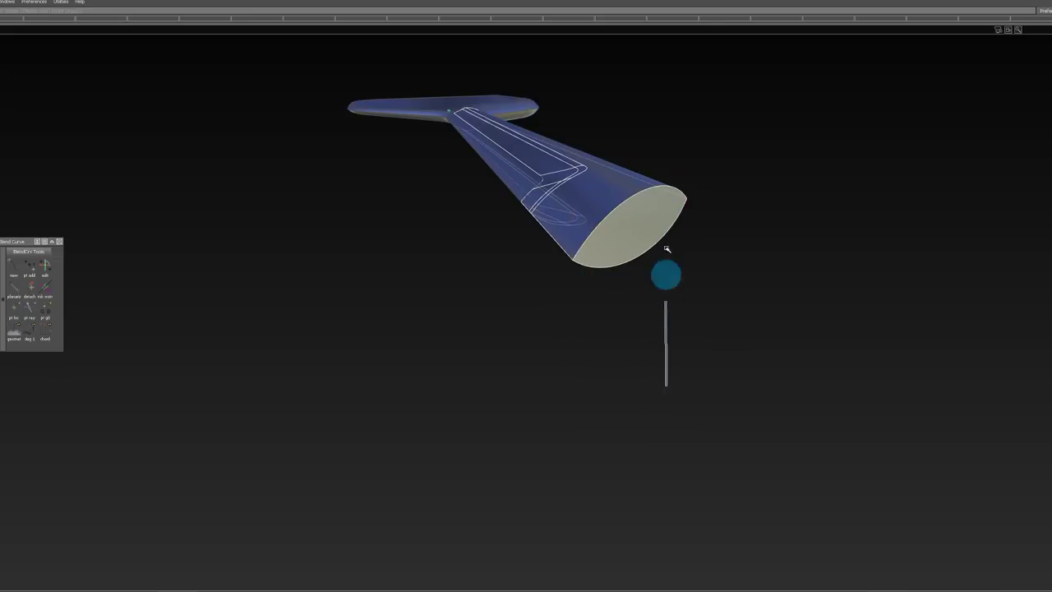
Step: Build a blend surface between the upper and lower rims along the head's straight edge beside the pointed end
mouse_move(582, 195)
left_mouse_down("alt+shift")
mouse_move(577, 211)
mouse_move(655, 182)
mouse_move(576, 197)
mouse_move(644, 116)
mouse_move(590, 184)
mouse_move(766, 327)
mouse_move(581, 249)
mouse_move(617, 204)
mouse_move(540, 241)
mouse_move(485, 330)
mouse_move(477, 183)
mouse_move(476, 212)
mouse_move(296, 359)
mouse_move(457, 338)
mouse_move(486, 394)
mouse_move(644, 346)
mouse_move(530, 347)
mouse_move(723, 350)
mouse_move(742, 397)
left_mouse_up("alt+shift")
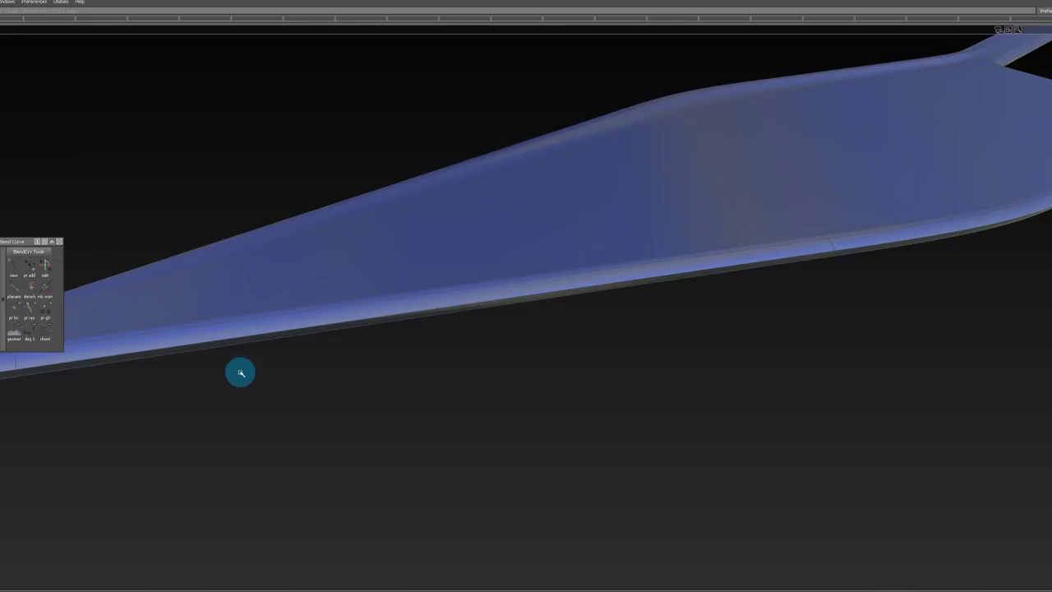
right_click_drag(230, 328, 240, 326, "alt+shift")
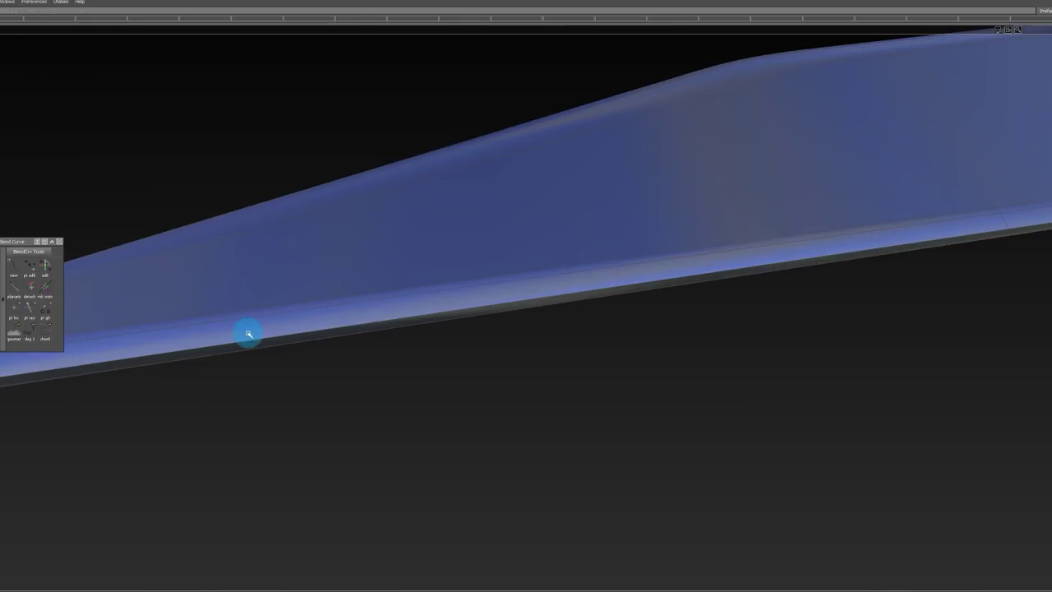
left_click_drag(247, 352, 253, 291, "alt+shift")
left_click(255, 347)
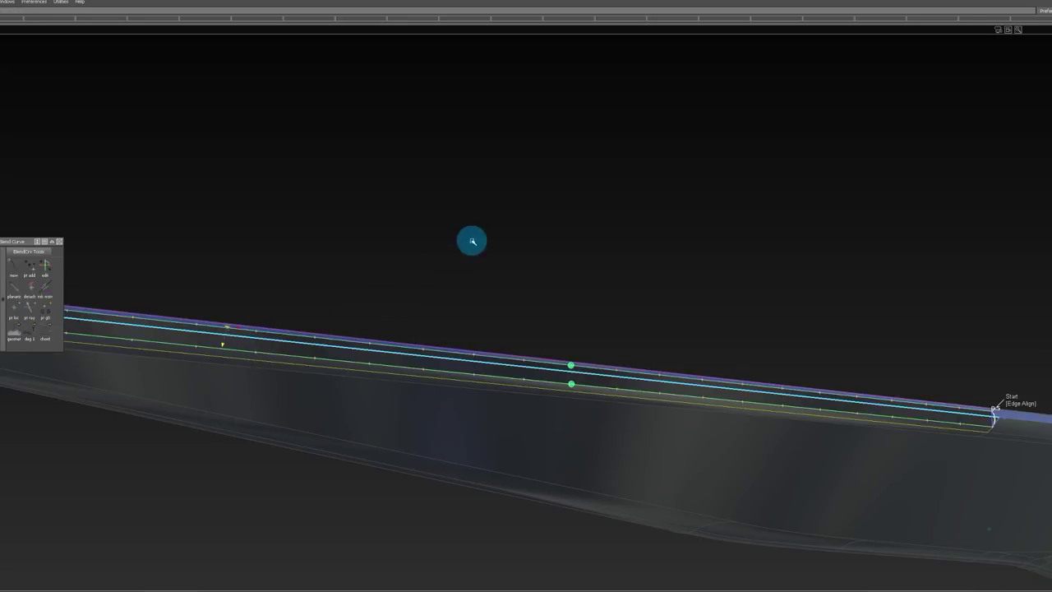
left_click_drag(471, 241, 395, 363, "alt+shift")
right_click_drag(395, 364, 388, 367, "alt+shift")
left_click_drag(471, 374, 613, 374, "alt+shift")
middle_click_drag(612, 367, 367, 395, "alt+shift")
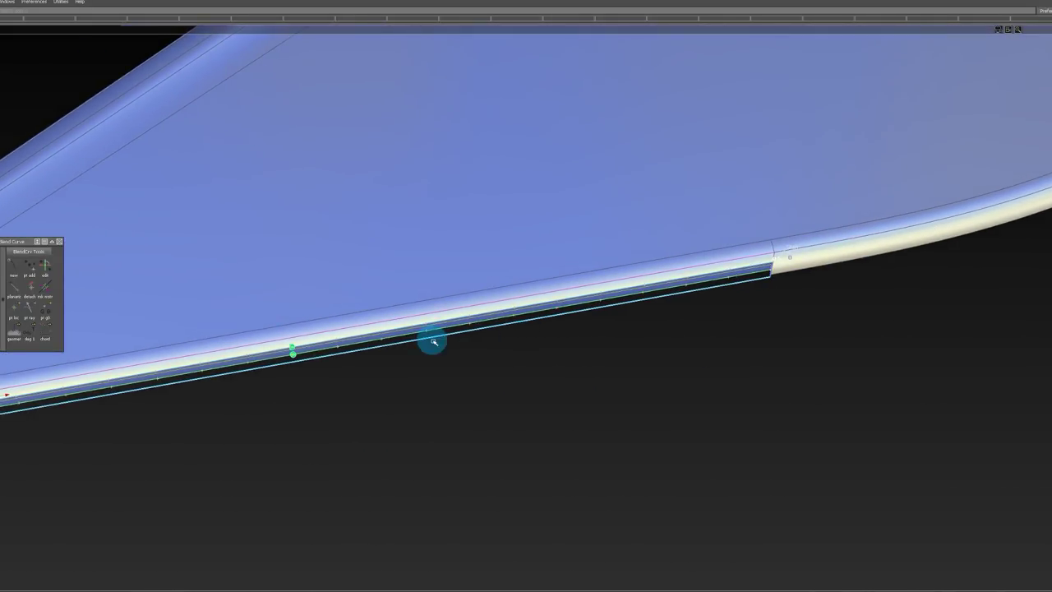
left_click_drag(434, 341, 437, 301, "alt+shift")
left_click_drag(480, 397, 501, 265, "ctrl+shift")
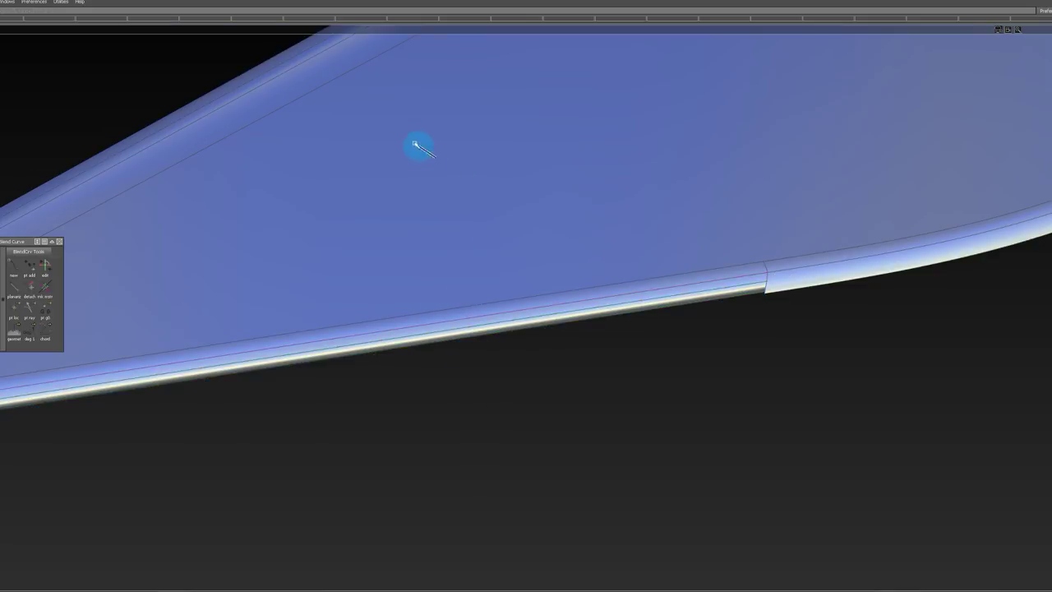
Step: Select the upper and lower rim edges around the head's rounded corner for a blend surface
right_click_drag(416, 144, 398, 174, "alt+shift")
left_click_drag(399, 175, 391, 270, "alt+shift")
middle_click_drag(391, 270, 738, 275, "alt+shift")
right_click_drag(738, 276, 571, 248, "alt+shift")
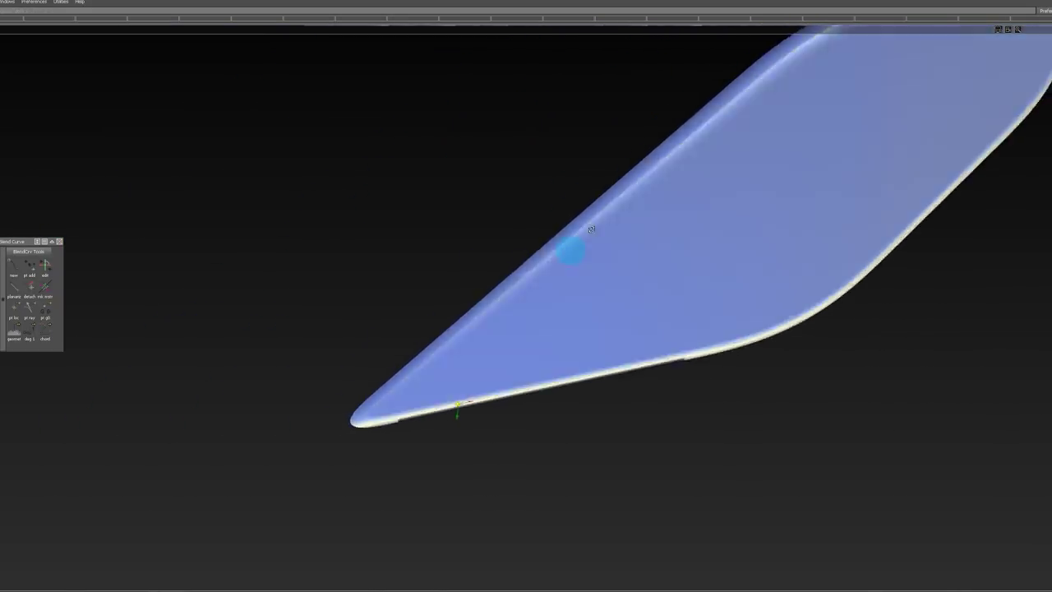
left_click_drag(571, 249, 491, 399, "alt+shift")
right_click_drag(491, 400, 532, 420, "alt+shift")
left_click_drag(533, 420, 353, 455, "alt+shift")
middle_click_drag(353, 455, 390, 404, "alt+shift")
left_click_drag(327, 482, 329, 374, "alt+shift")
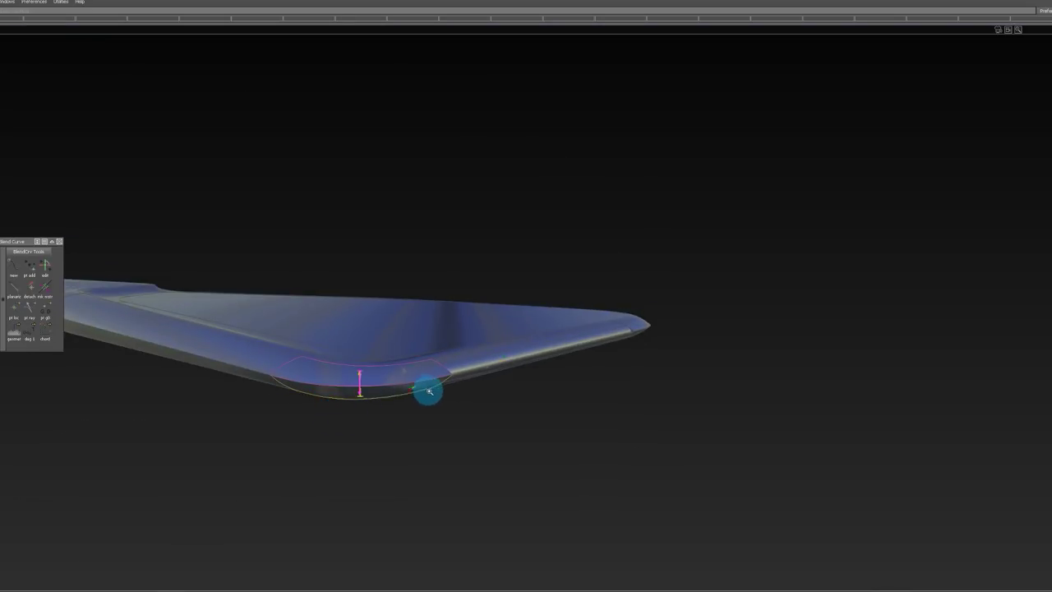
Step: Open the blend surface along the head's long straight rim between the rounded corner and the handle, and review its fillet settings
right_click_drag(429, 392, 454, 393, "alt+shift")
left_click_drag(219, 413, 497, 376, "ctrl+shift")
left_click(199, 370)
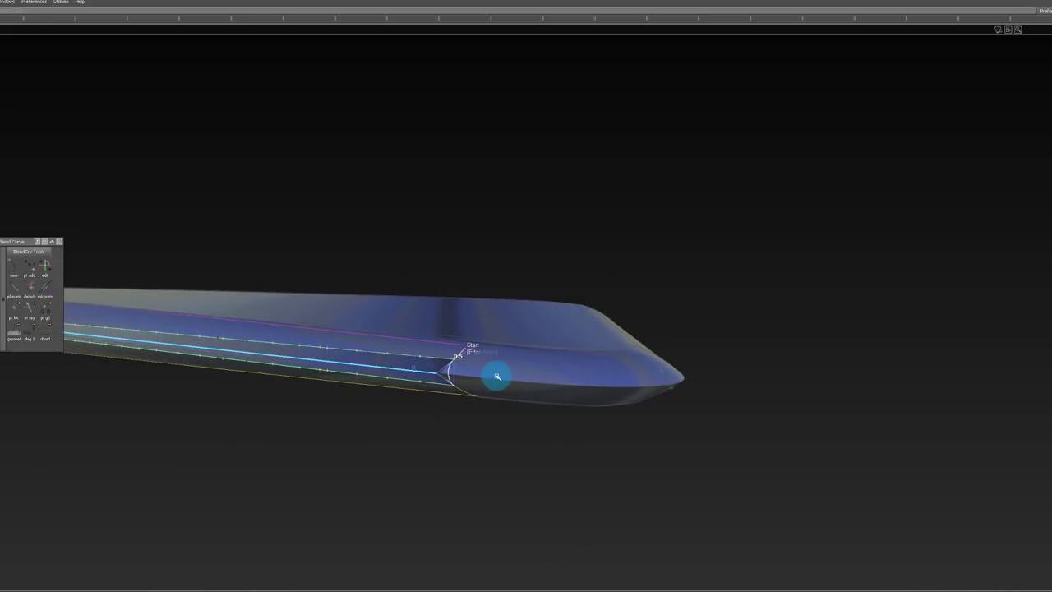
left_click_drag(555, 338, 419, 388, "alt+shift")
left_click_drag(370, 356, 399, 364, "alt+shift")
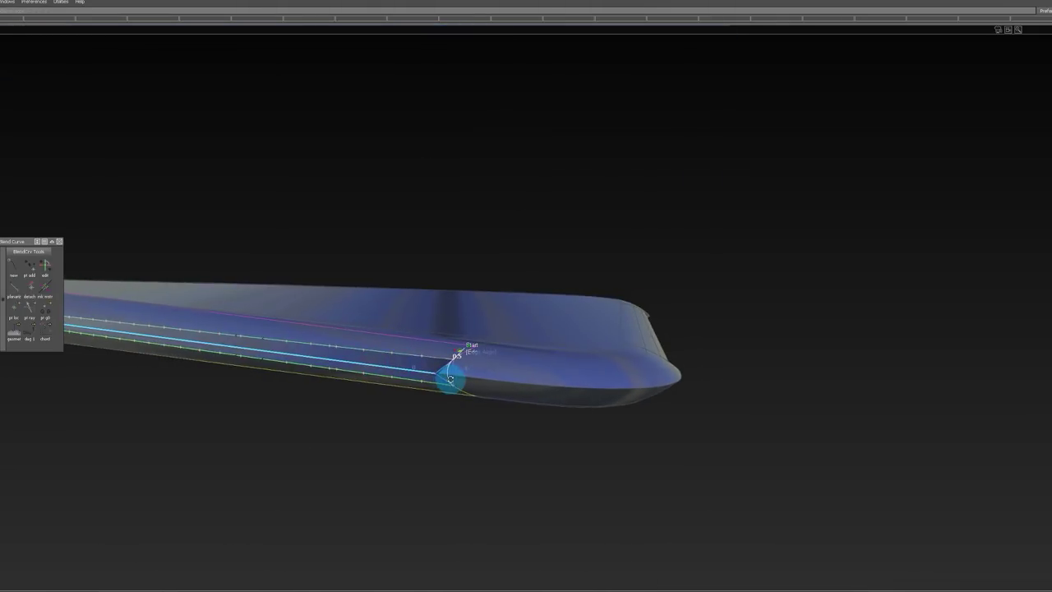
mouse_move(478, 384)
left_mouse_down("alt+shift")
mouse_move(383, 379)
mouse_move(461, 374)
left_mouse_up("alt+shift")
key("ctrl+q")
left_click(402, 359)
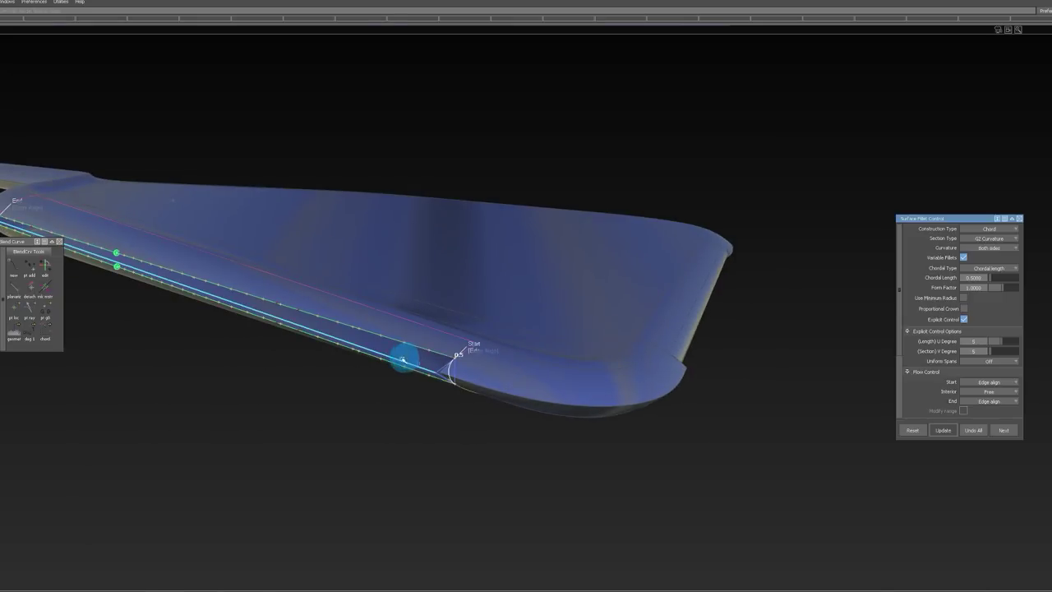
left_click(984, 429)
Step: Try to pick the upper and lower rim edges around the head's pointed end and the adjoining straight blend's end edge
left_click_drag(755, 383, 693, 383, "alt+shift")
right_click_drag(703, 382, 740, 391, "alt+shift")
left_click_drag(740, 391, 531, 403, "alt+shift")
key("ctrl+q")
left_click(544, 416)
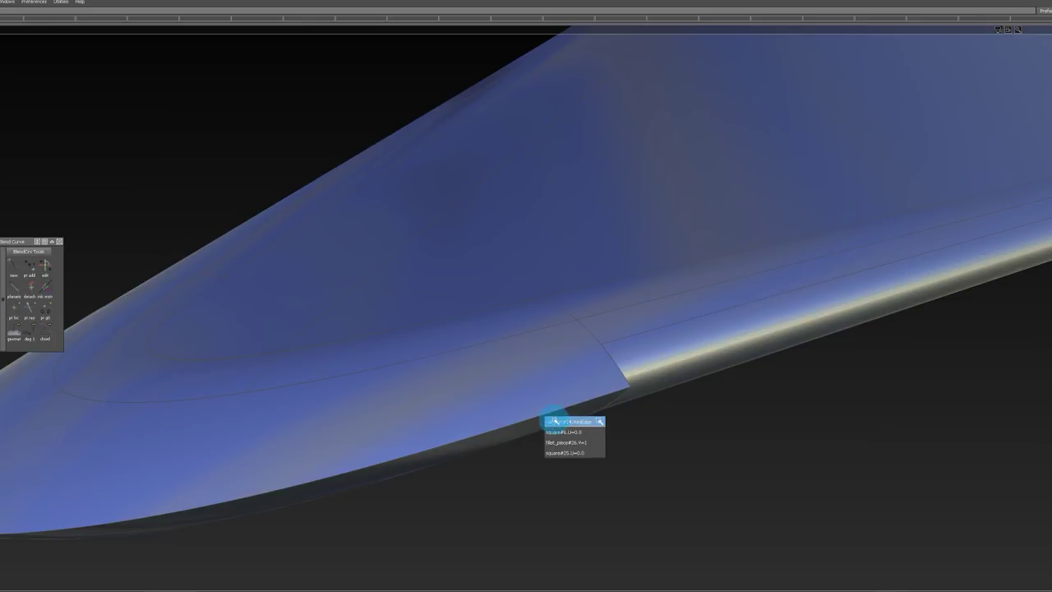
left_click(567, 443)
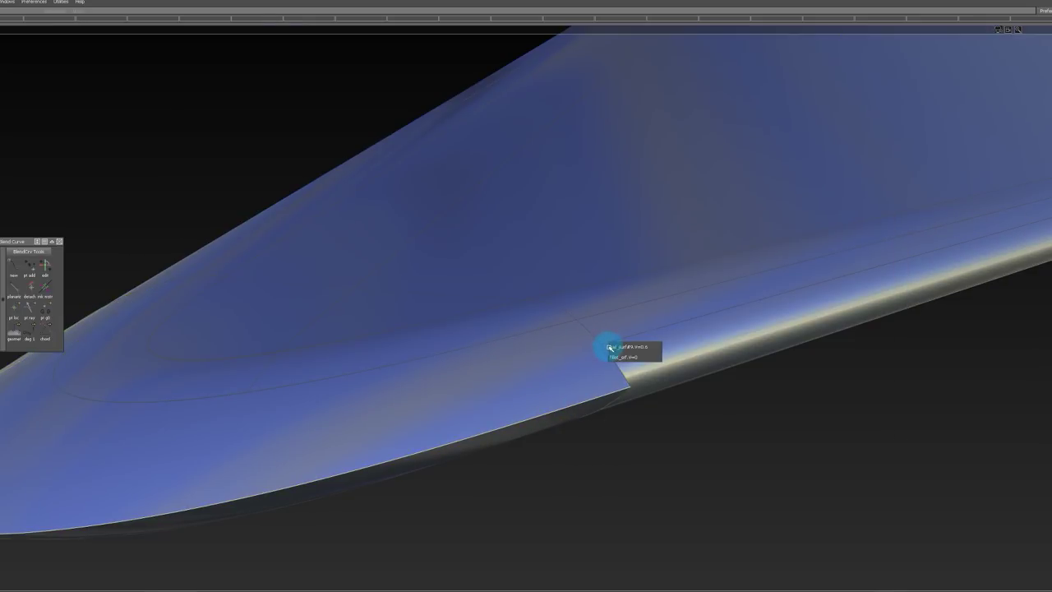
left_click(619, 347)
left_click_drag(572, 419, 610, 288, "alt+shift")
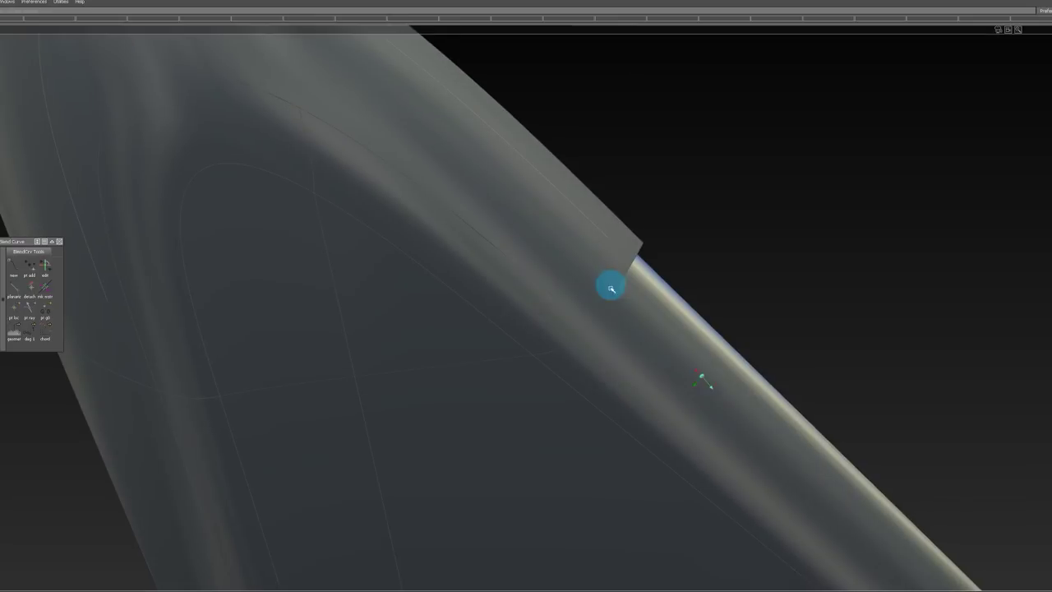
left_click(617, 217)
left_click(620, 232)
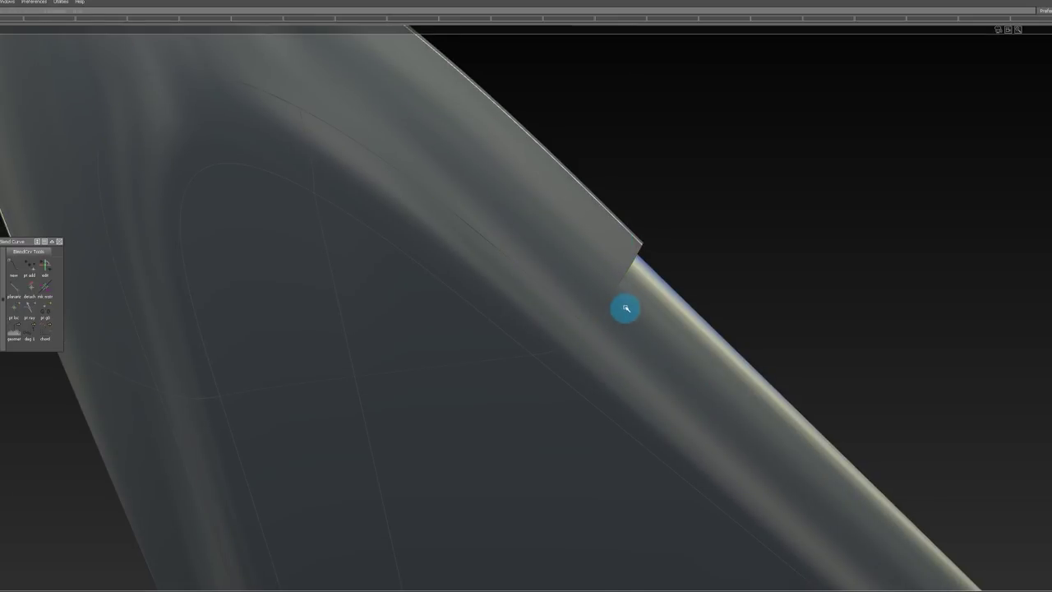
left_click(635, 311)
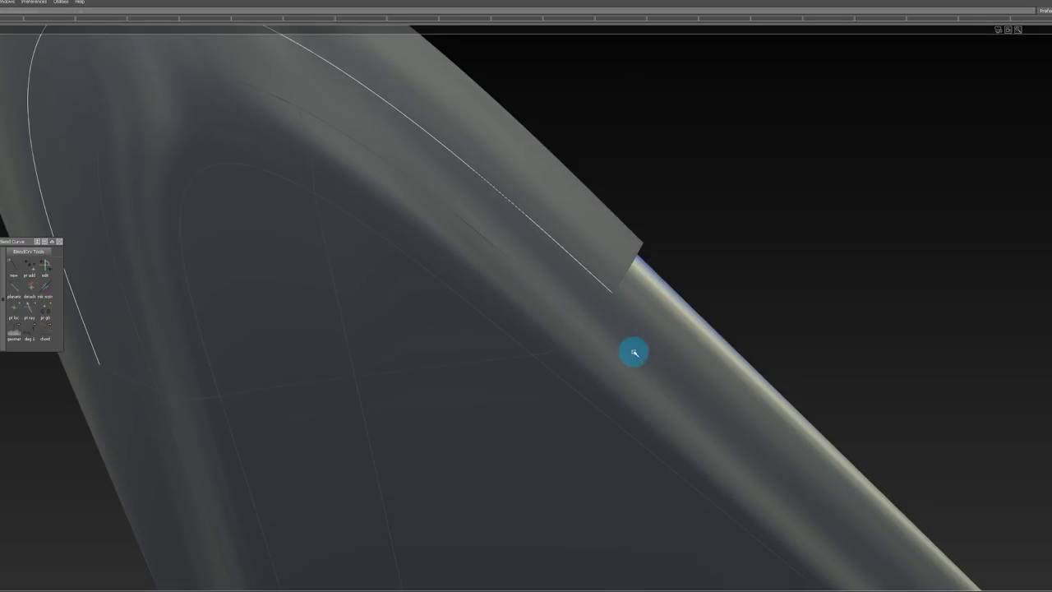
left_click_drag(634, 345, 539, 418, "ctrl+shift")
left_click(539, 430)
Step: Try to pick the straight rim's long edge and the pointed end's rim edge on the other side of the head
right_click_drag(554, 430, 707, 390, "alt+shift")
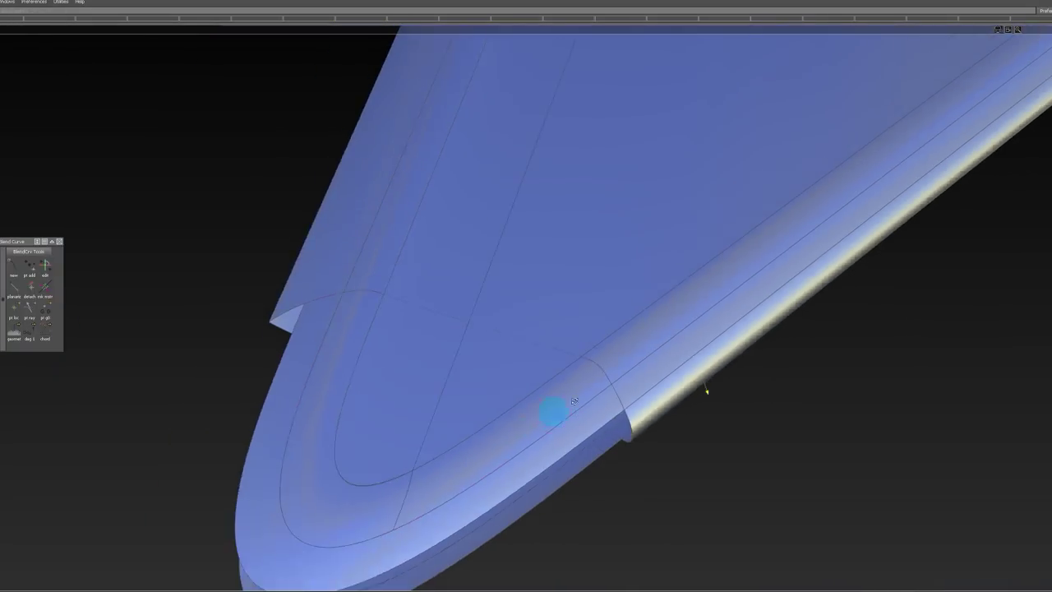
left_click_drag(706, 389, 368, 364, "alt+shift")
middle_click_drag(367, 365, 393, 359, "alt+shift")
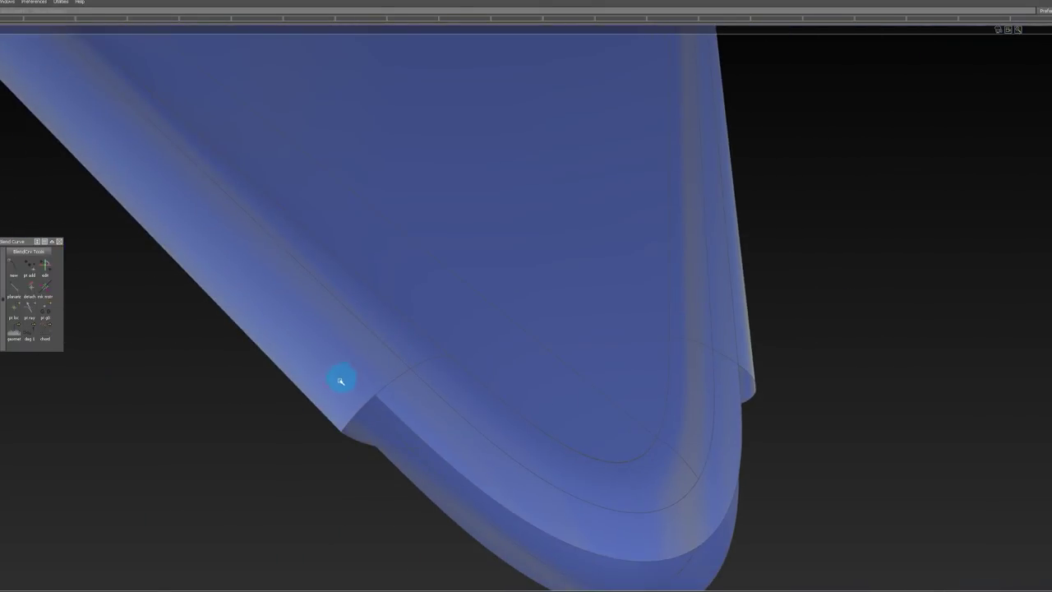
left_click(329, 420)
left_click(339, 426)
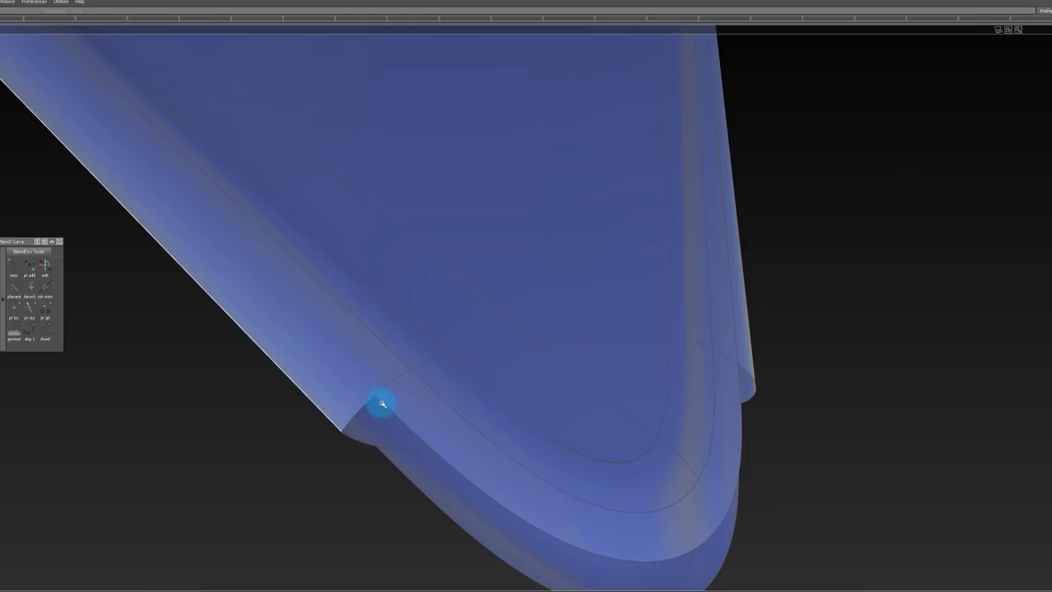
left_click(383, 404)
left_click_drag(295, 452, 376, 375, "alt+shift")
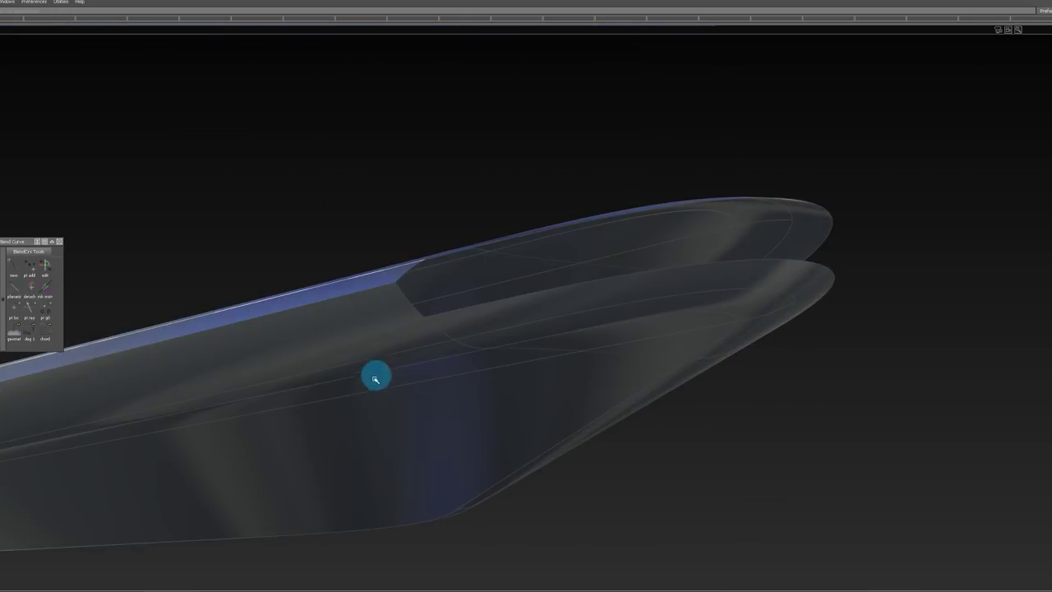
Step: Try to pick the lower surface's long edge from underneath, where the straight rim meets the pointed end
left_click(360, 295)
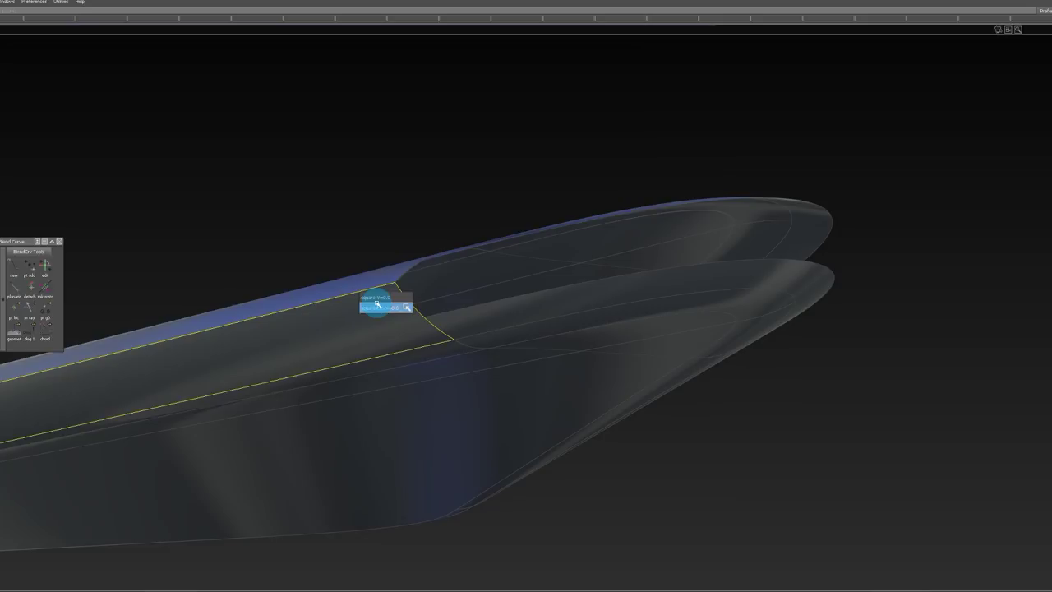
left_click(382, 308)
left_click(429, 317)
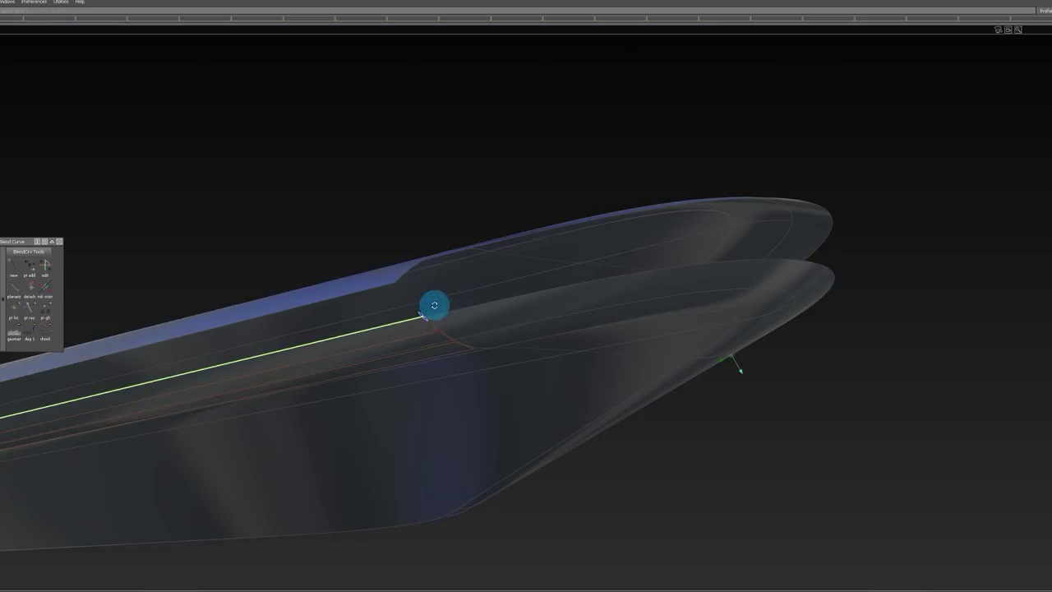
left_click_drag(432, 305, 410, 314, "alt+shift")
left_click(382, 301)
left_click(383, 348)
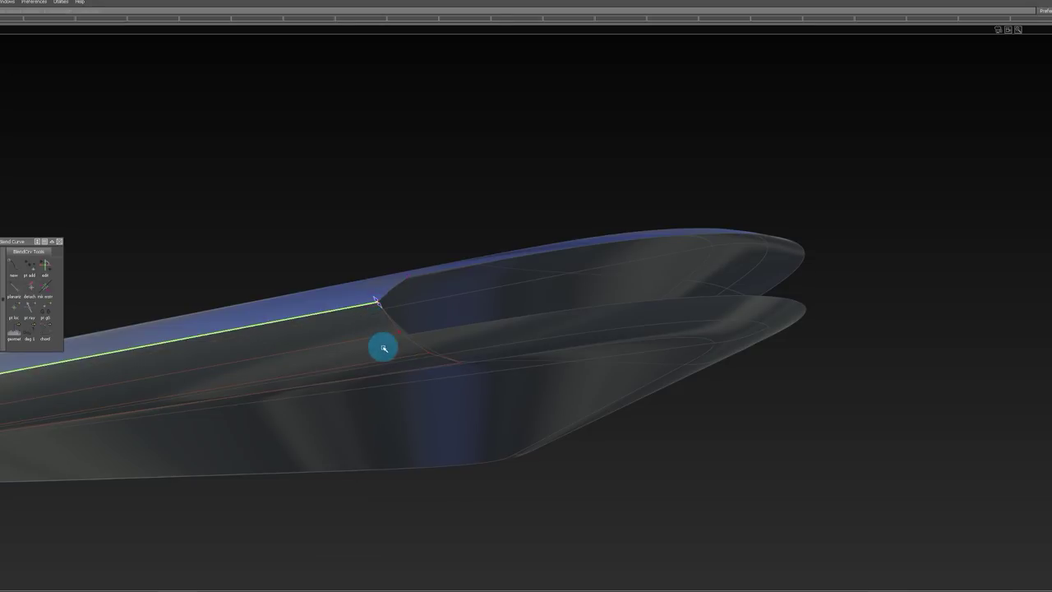
left_click(362, 308)
left_click(382, 321)
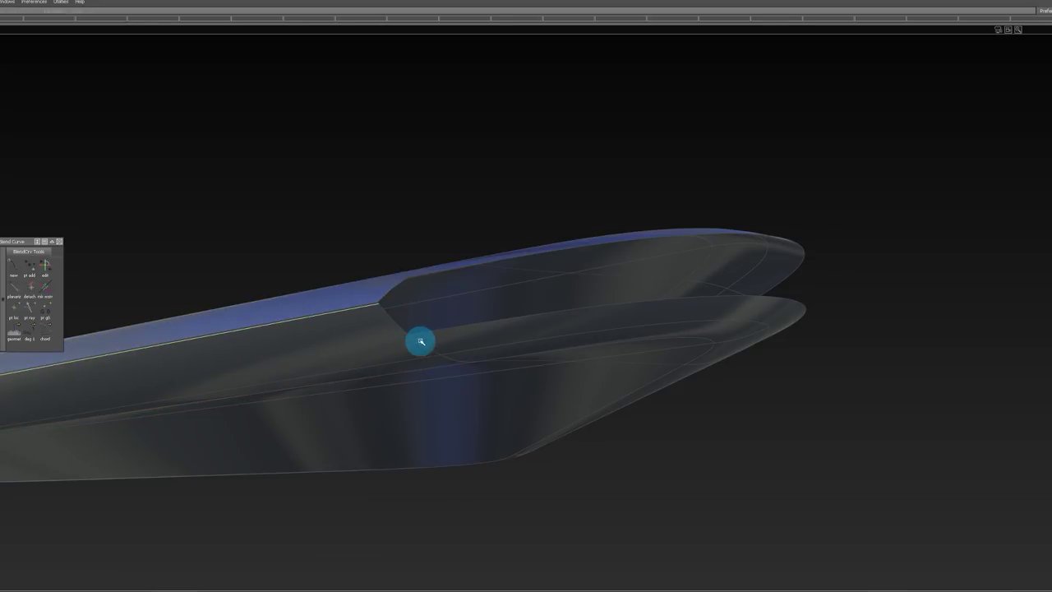
Step: Inspect the rim surfaces and their end edges around the pointed end from below and from the side
mouse_move(420, 331)
left_mouse_down()
mouse_move(443, 324)
mouse_move(430, 299)
left_mouse_up()
right_click_drag(375, 216, 419, 235, "alt+shift")
mouse_move(419, 234)
left_mouse_down("alt+shift")
mouse_move(402, 307)
mouse_move(435, 354)
left_mouse_up("alt+shift")
left_click_drag(446, 411, 445, 327, "ctrl+shift")
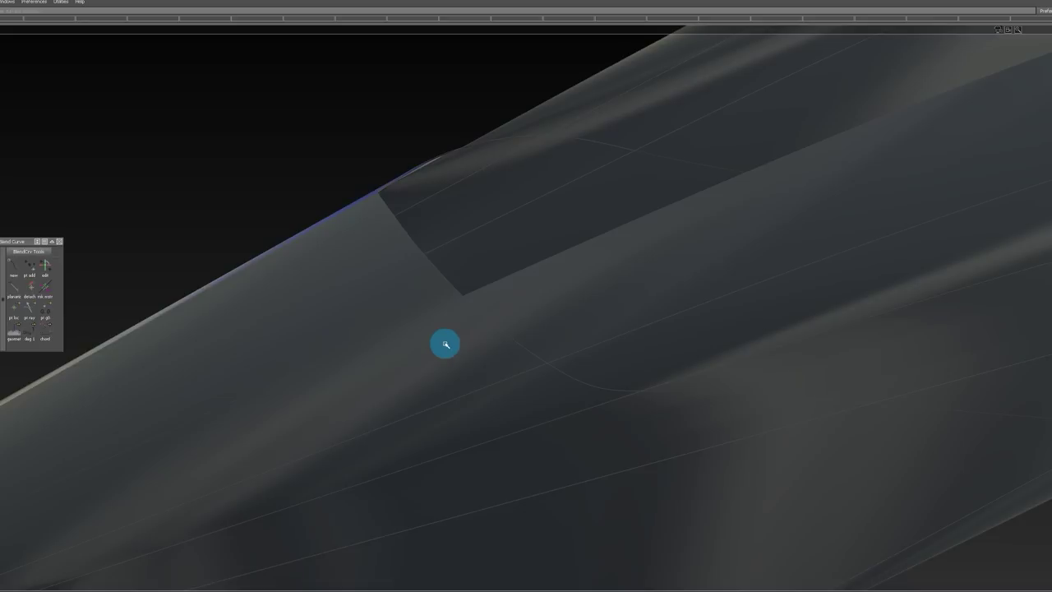
right_click_drag(446, 343, 368, 328, "alt+shift")
mouse_move(368, 328)
left_mouse_down("alt+shift")
mouse_move(307, 357)
mouse_move(264, 358)
left_mouse_up("alt+shift")
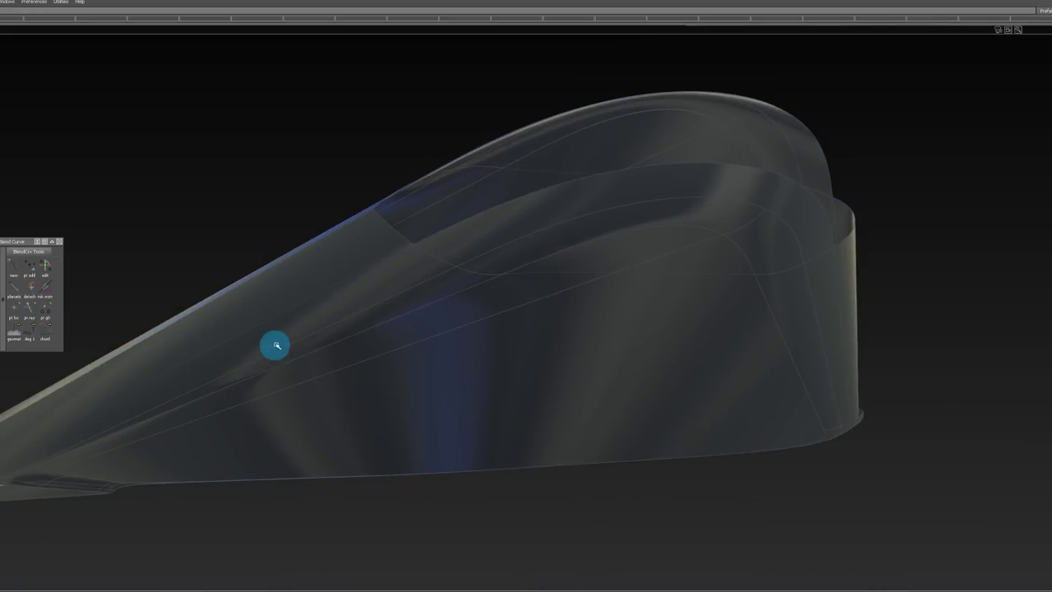
mouse_move(347, 303)
left_mouse_down("ctrl+shift")
mouse_move(348, 183)
mouse_move(353, 231)
left_mouse_up("ctrl+shift")
left_click(381, 154)
mouse_move(382, 154)
left_mouse_down("alt+shift")
mouse_move(514, 108)
mouse_move(517, 176)
mouse_move(416, 190)
mouse_move(448, 166)
mouse_move(504, 169)
left_mouse_up("alt+shift")
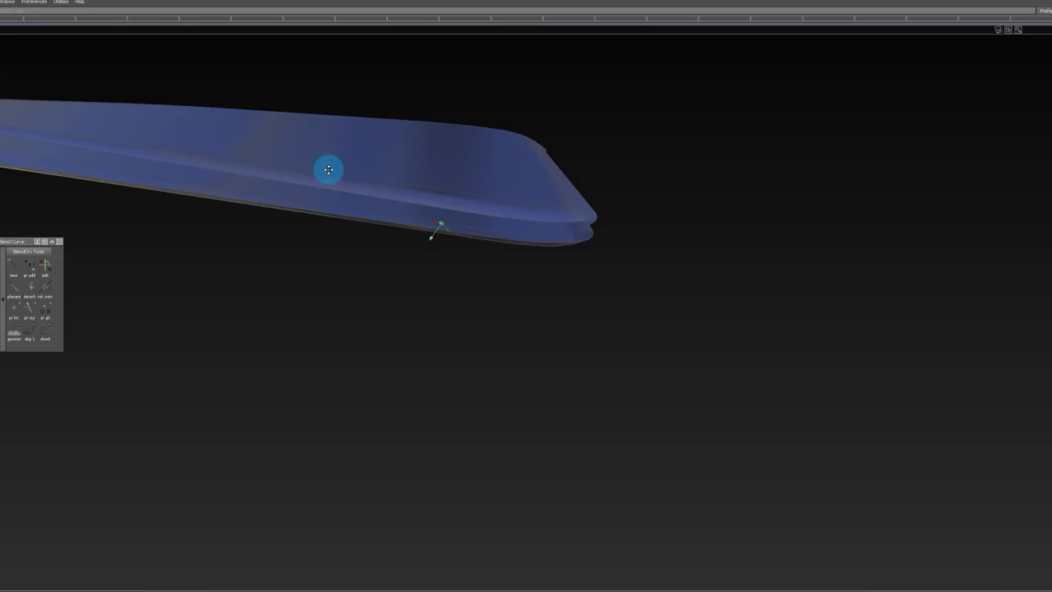
left_click_drag(328, 169, 341, 175, "alt+shift")
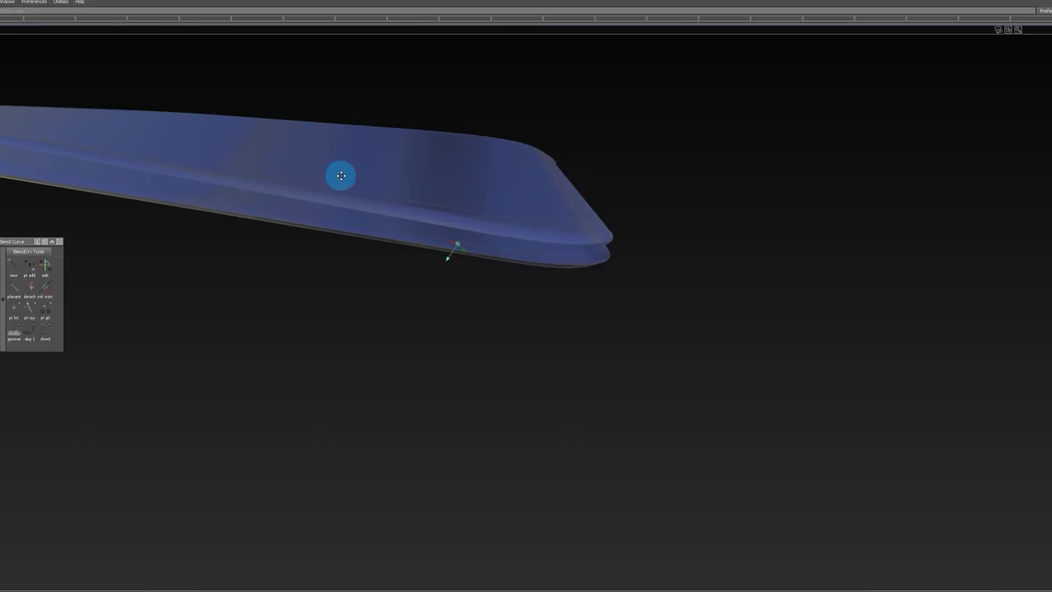
left_click(288, 193)
left_click_drag(164, 188, 403, 251, "alt+shift")
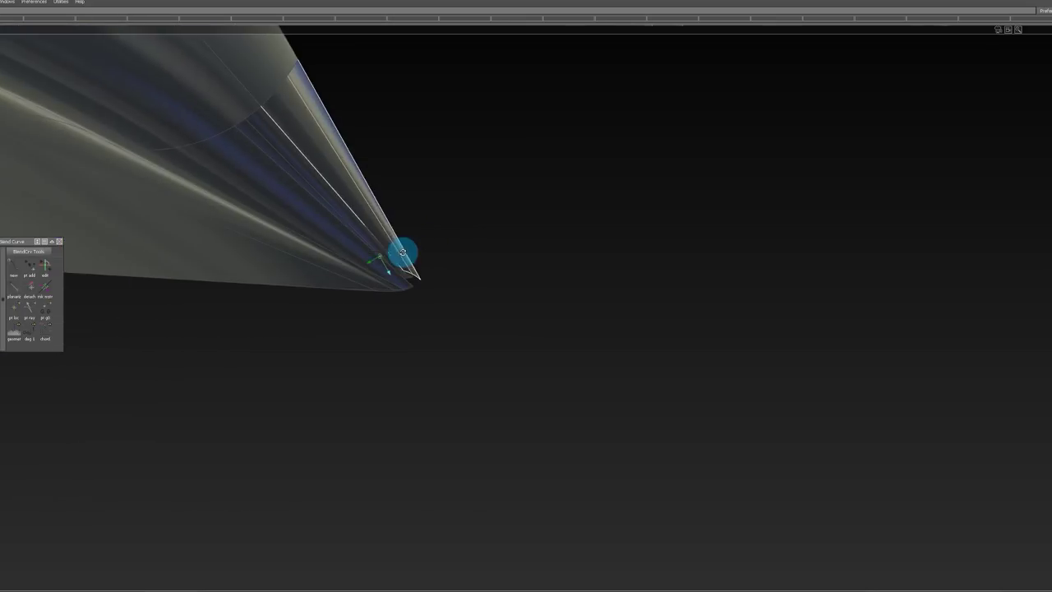
left_click_drag(324, 247, 372, 239, "alt+shift")
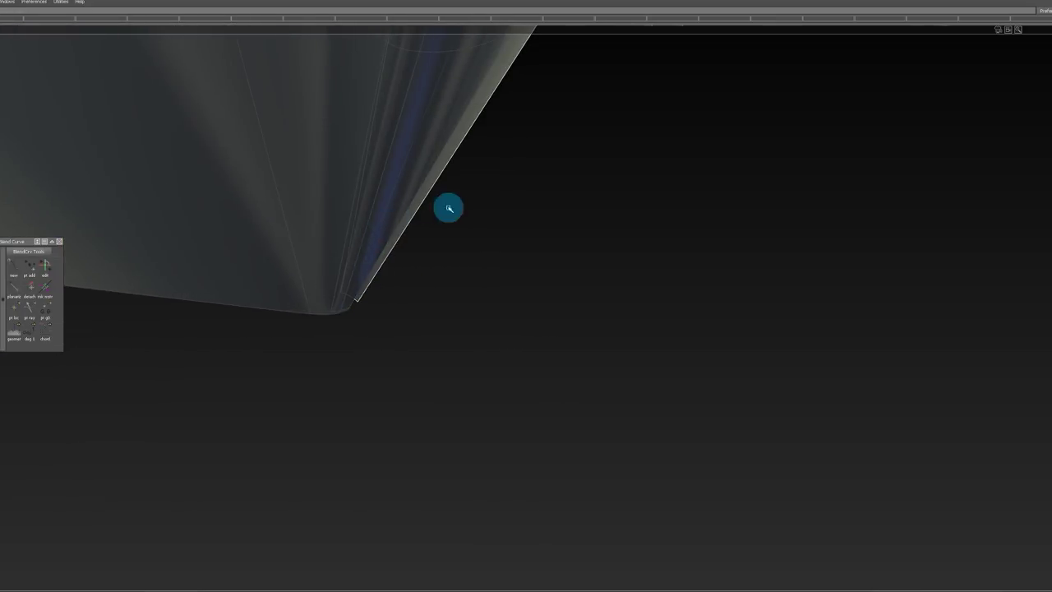
left_click_drag(449, 208, 423, 252, "alt+shift")
left_click_drag(372, 195, 337, 202, "alt+shift")
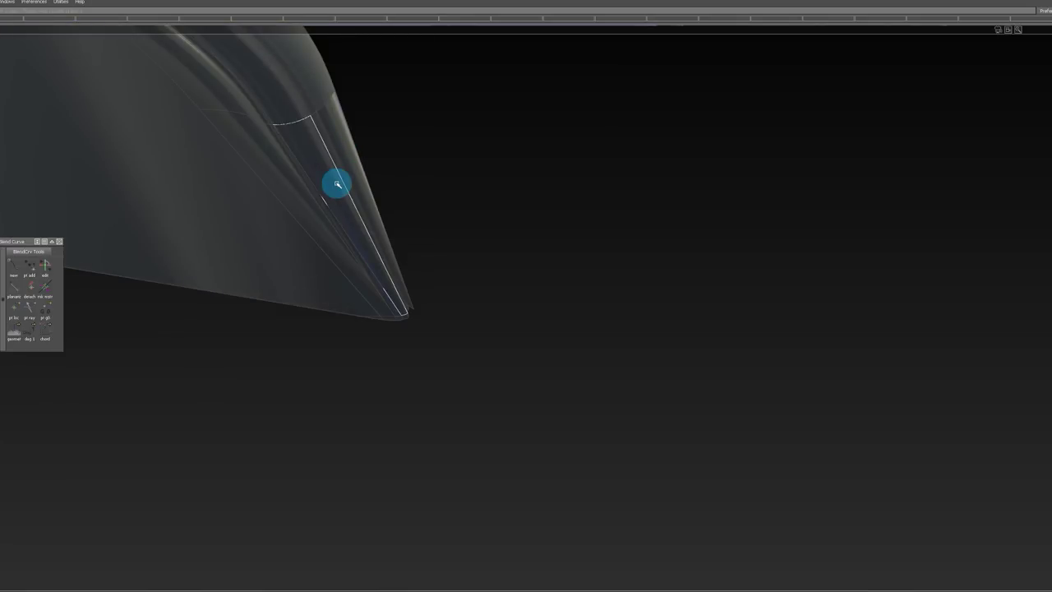
left_click(337, 184)
Step: Select the leftover geometry along the straight rim beside the pointed end and delete it together with its construction history
left_click_drag(404, 147, 316, 329, "alt+shift")
left_click_drag(249, 283, 369, 400)
key("Delete")
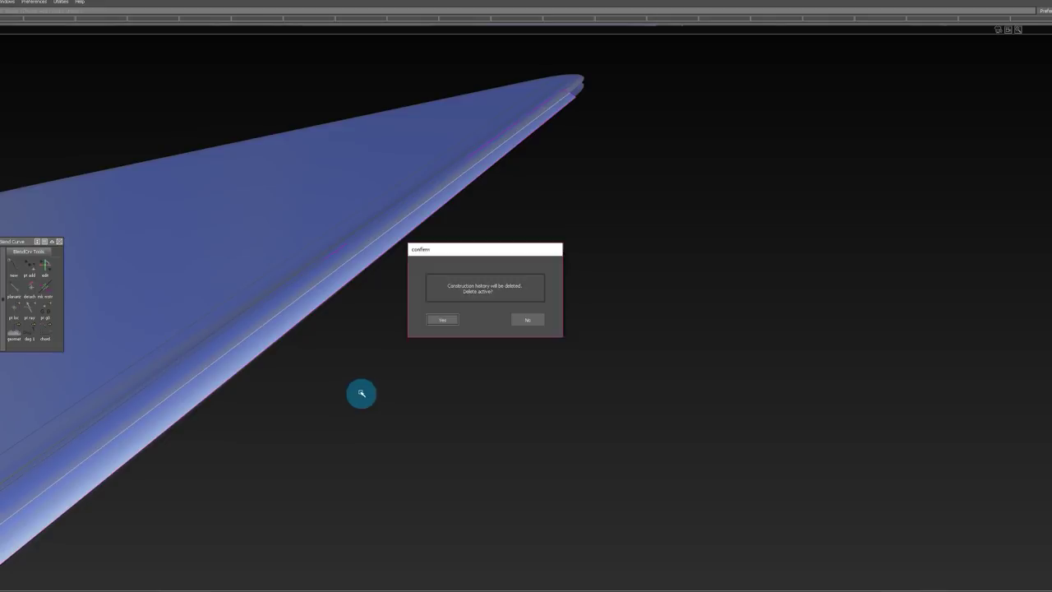
key("Return")
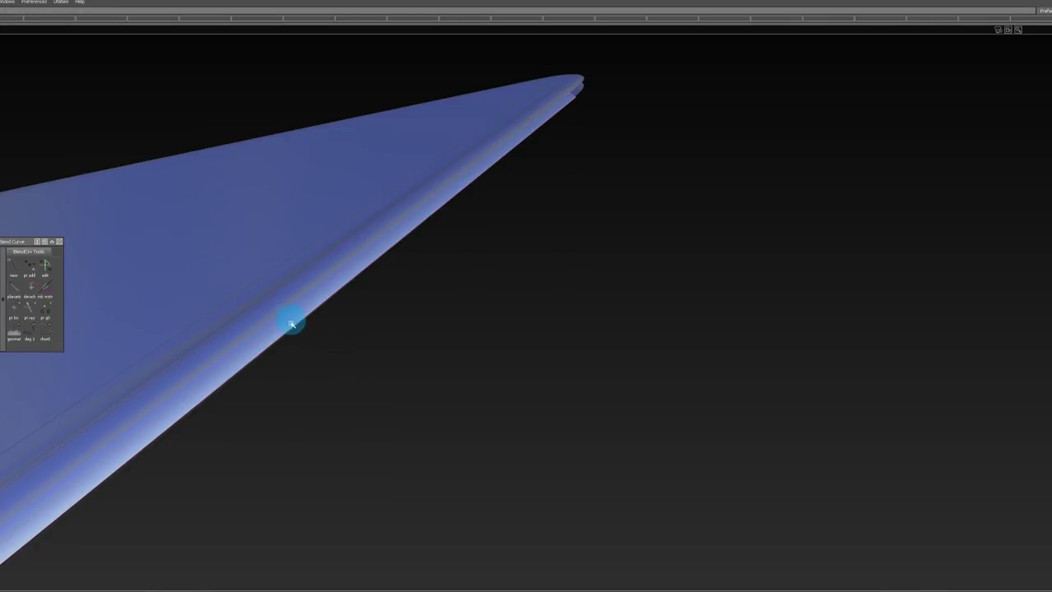
Step: Open the blend surface along the straight rim beside the pointed end and examine where it stops at the open tip
left_click_drag(292, 324, 325, 223, "alt+shift")
left_click(326, 223)
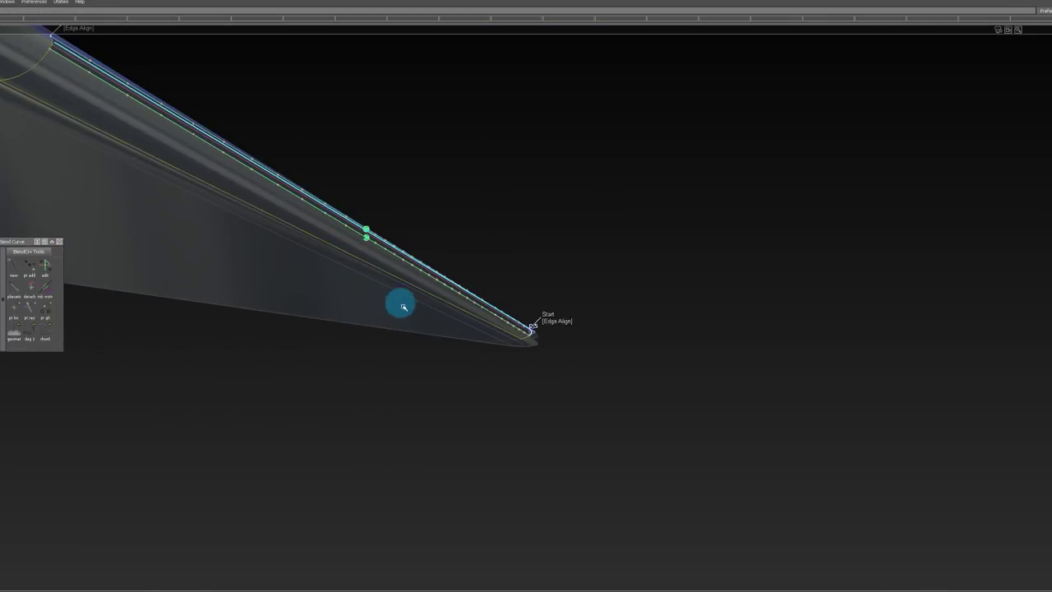
left_click_drag(487, 386, 486, 343, "ctrl+shift")
left_click_drag(560, 199, 433, 258, "alt+shift")
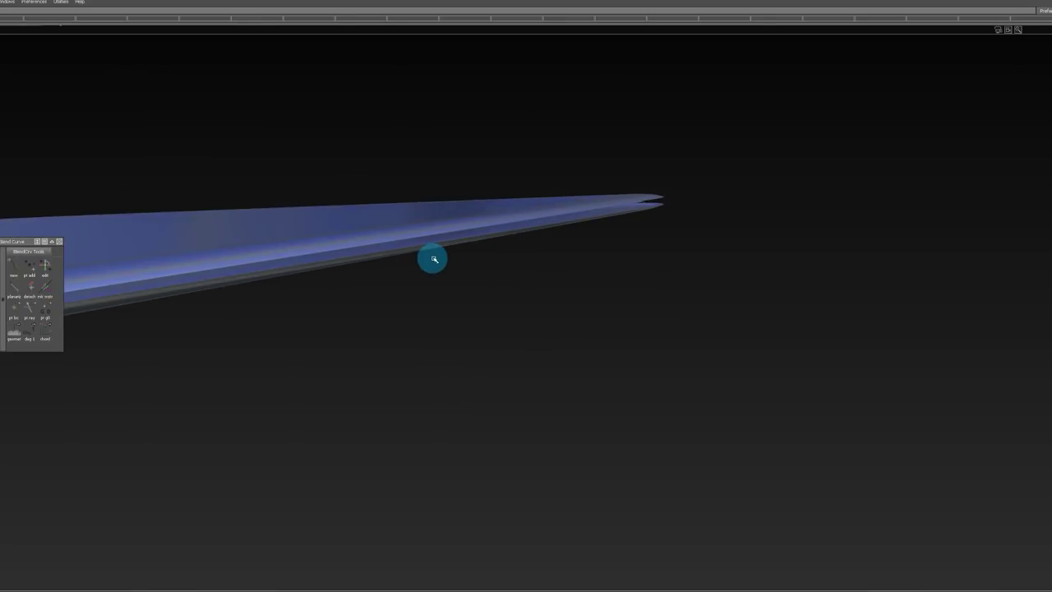
left_click(633, 217)
left_click_drag(658, 211, 618, 228, "alt+shift")
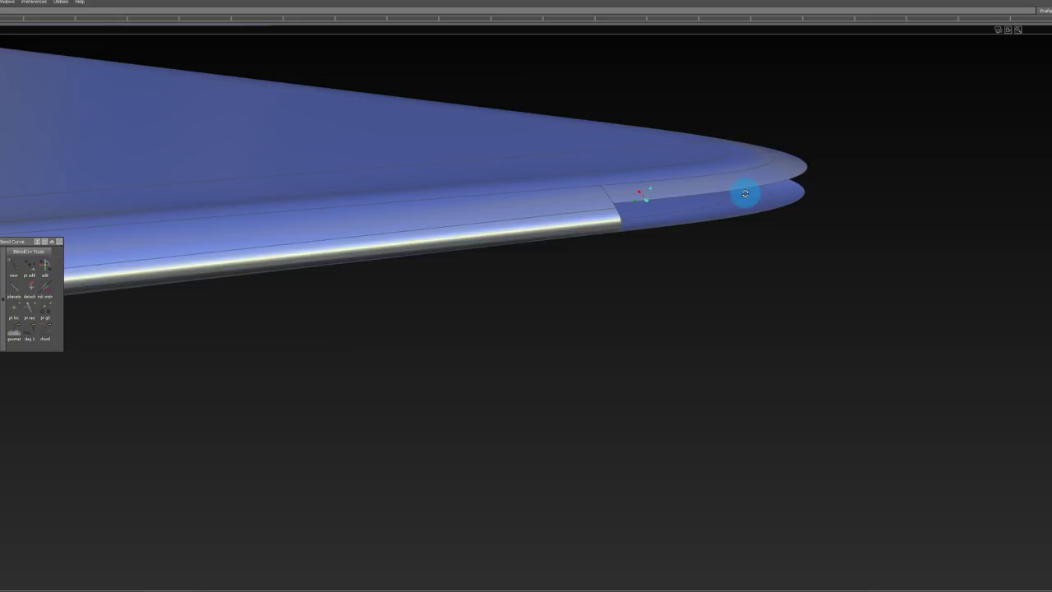
Step: Create curves along the upper and lower rim edges around the head's pointed end
left_click_drag(745, 194, 584, 306, "alt+shift")
middle_click_drag(629, 189, 459, 343, "alt+shift")
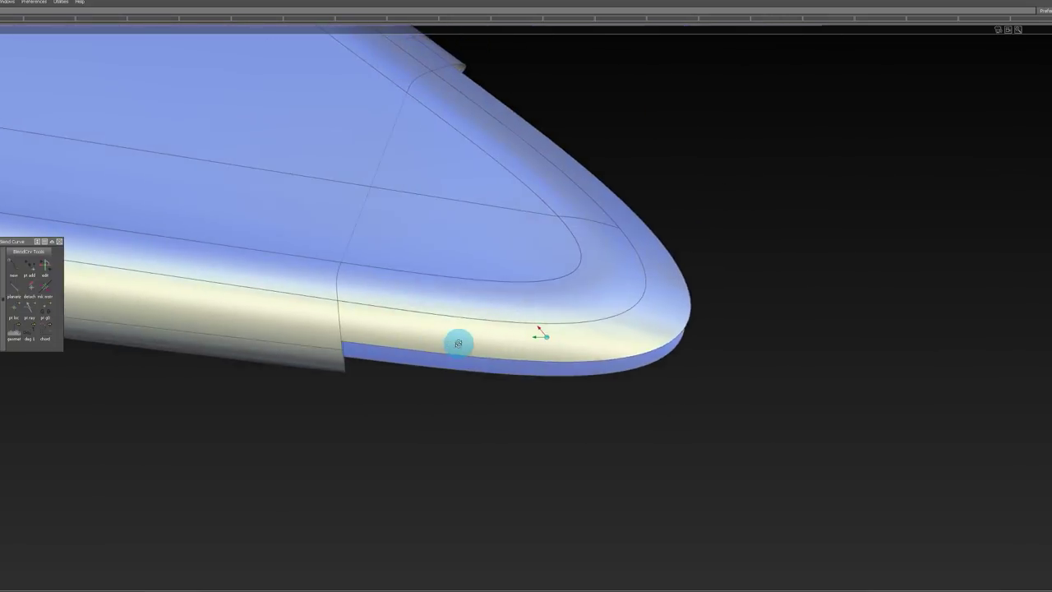
mouse_move(459, 343)
left_mouse_down("alt+shift")
mouse_move(369, 254)
mouse_move(337, 361)
mouse_move(411, 352)
mouse_move(428, 258)
mouse_move(685, 266)
mouse_move(601, 239)
mouse_move(550, 327)
mouse_move(488, 315)
mouse_move(478, 338)
left_mouse_up("alt+shift")
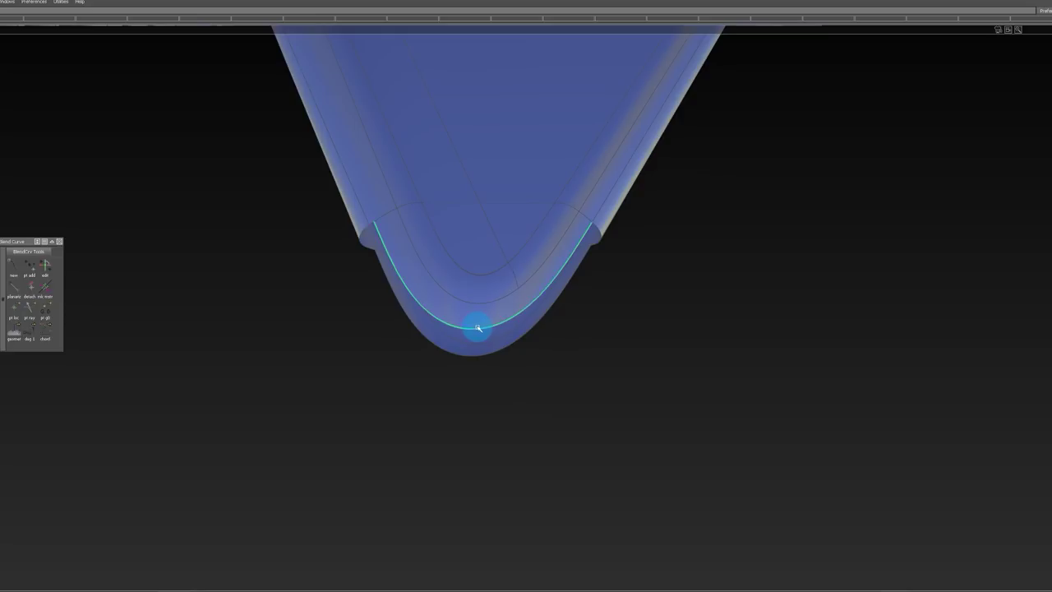
left_click(540, 323)
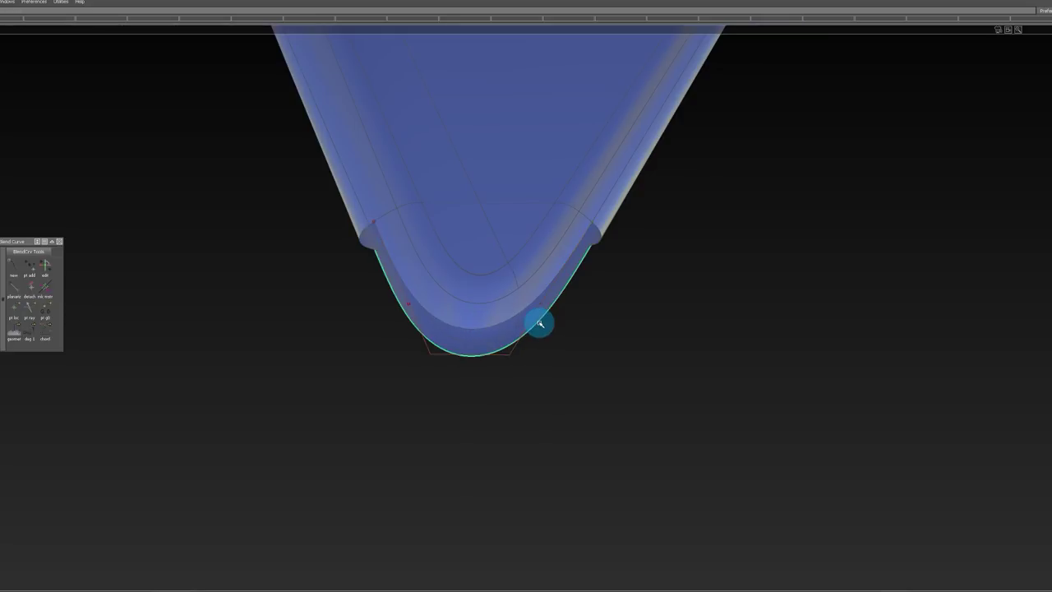
Step: Align the end of the upper tip curve to the adjoining straight blend's edge with G2 continuity and explicit control
left_click_drag(538, 239, 346, 242, "alt+shift")
left_click(336, 240)
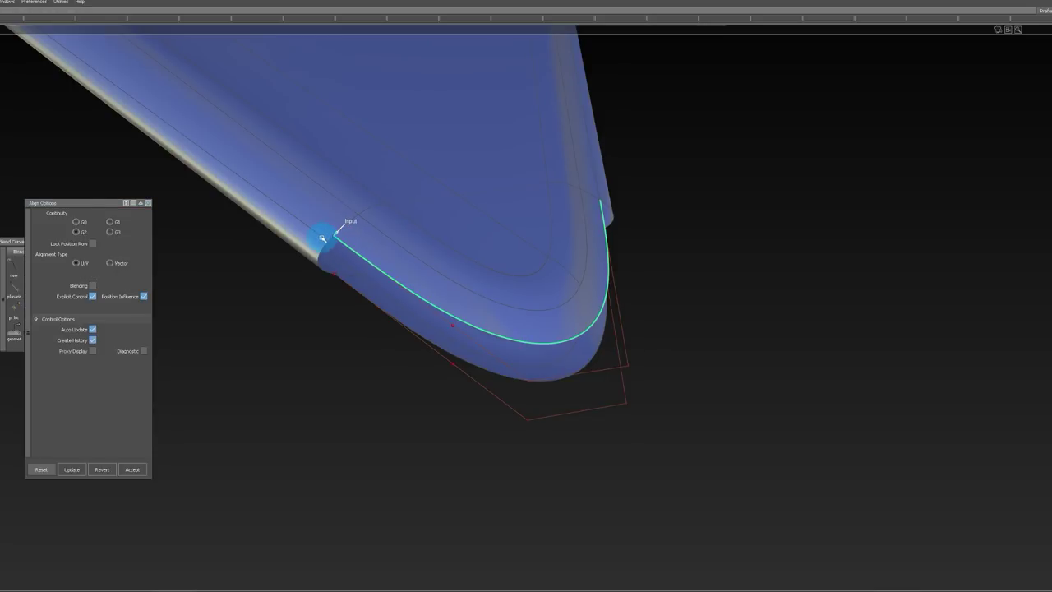
left_click(323, 239)
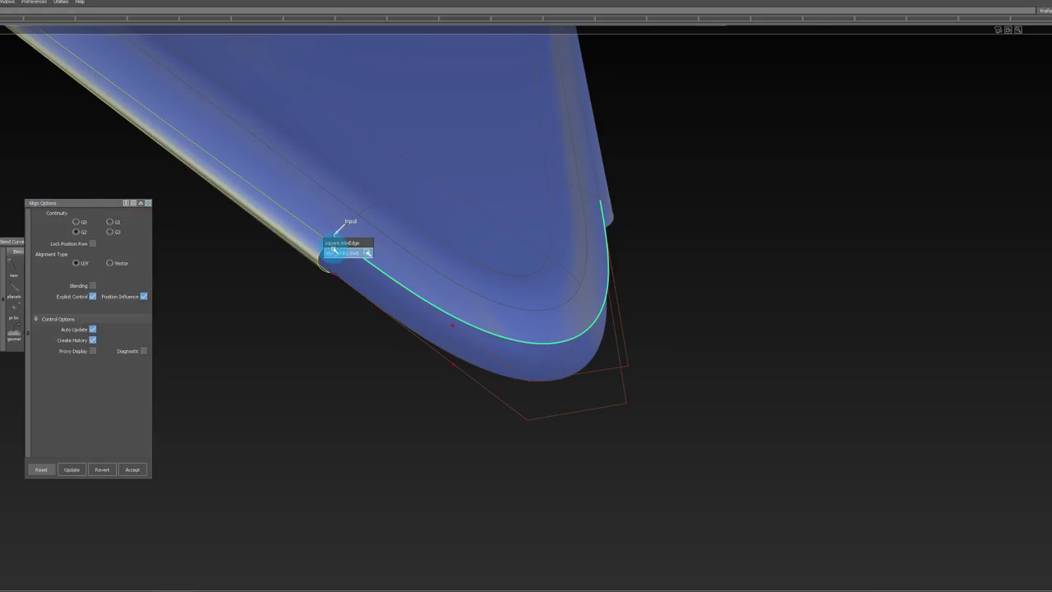
left_click(327, 241)
left_click_drag(366, 281, 336, 327, "alt+shift")
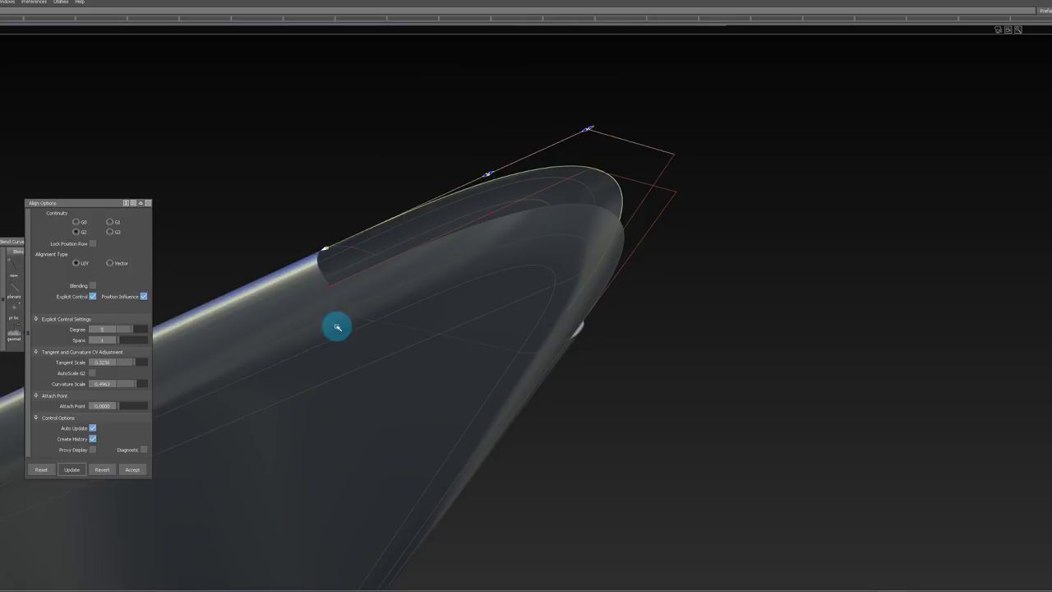
left_click(336, 283)
left_click(314, 287)
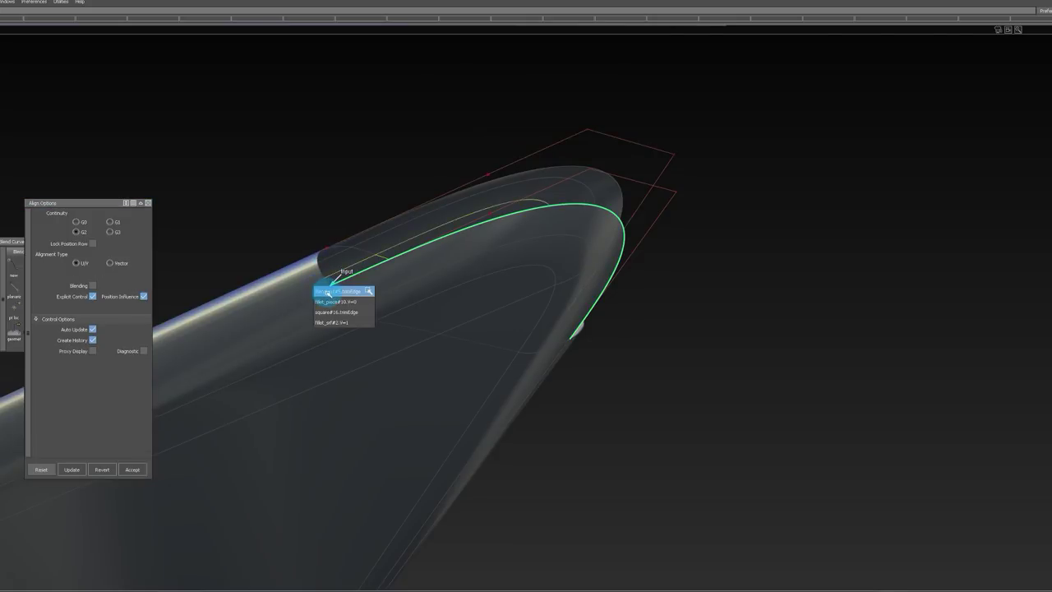
left_click(335, 303)
left_click(99, 467)
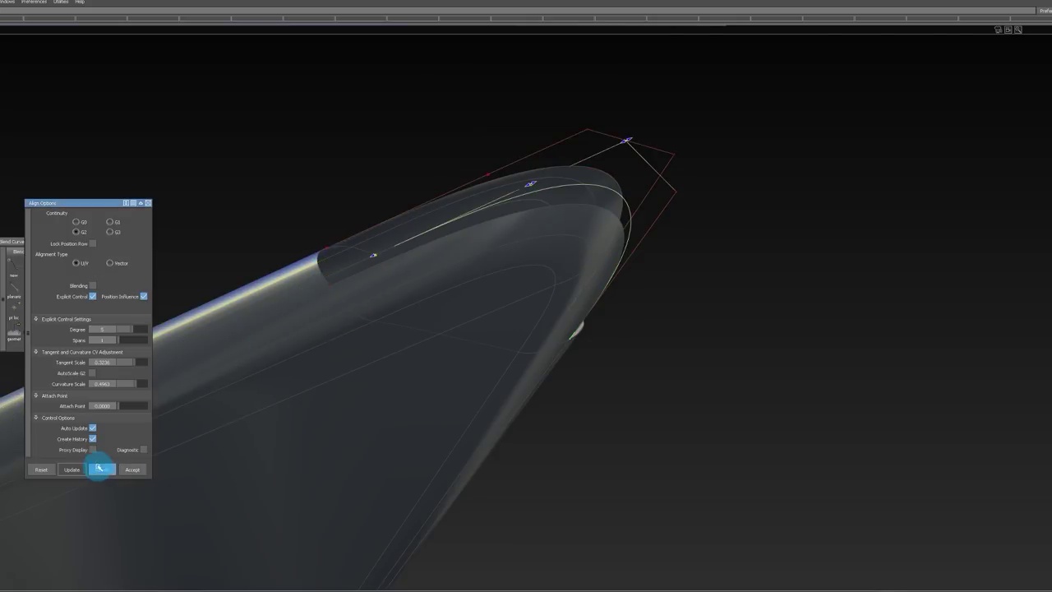
Step: Align the end of the lower tip curve to the adjoining straight blend with G2 continuity and explicit control
key("5")
left_click(337, 284)
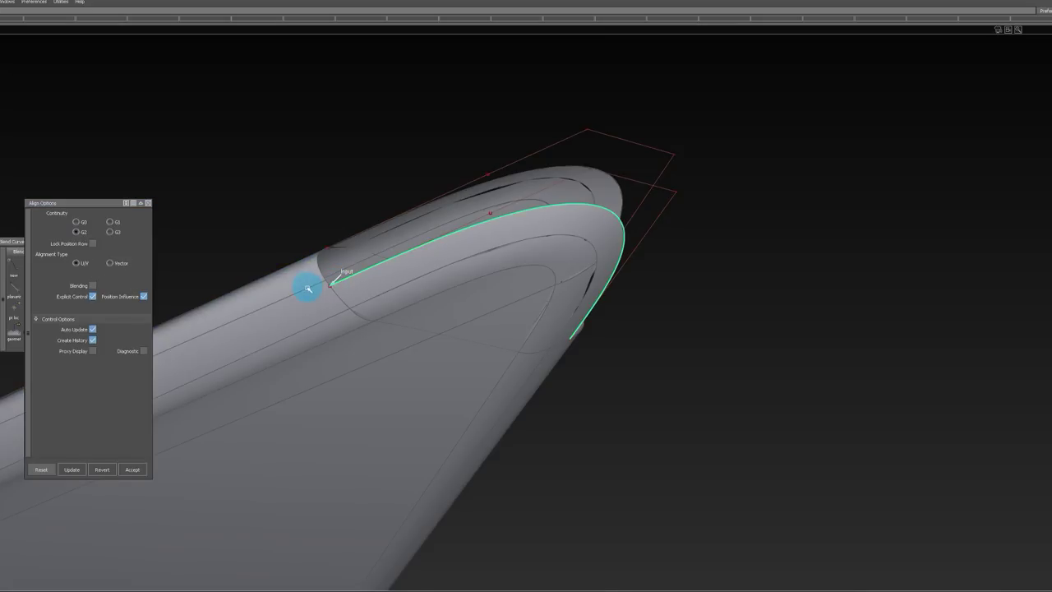
left_click(308, 288)
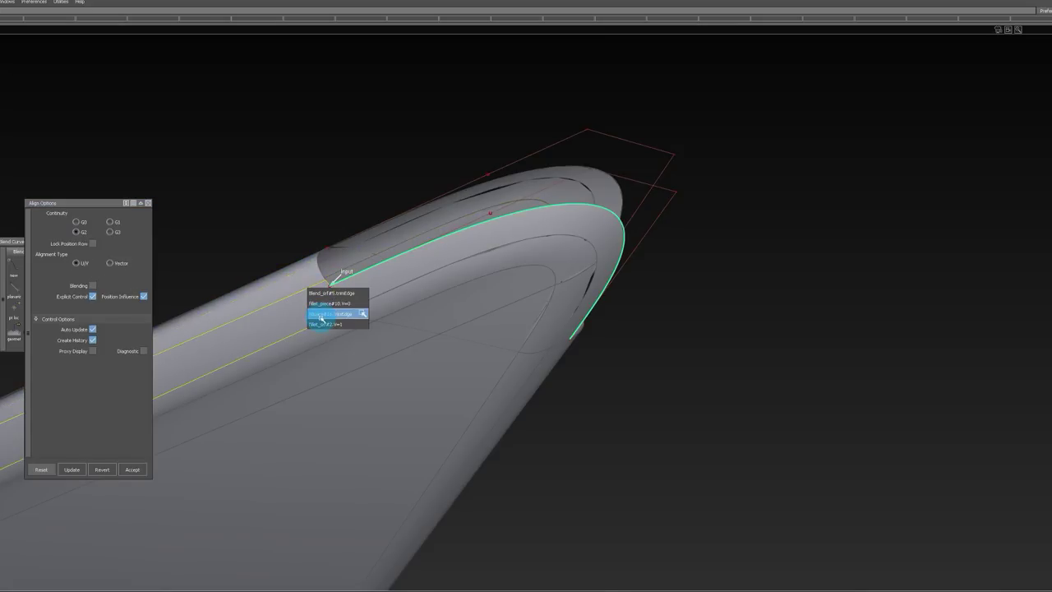
left_click(320, 314)
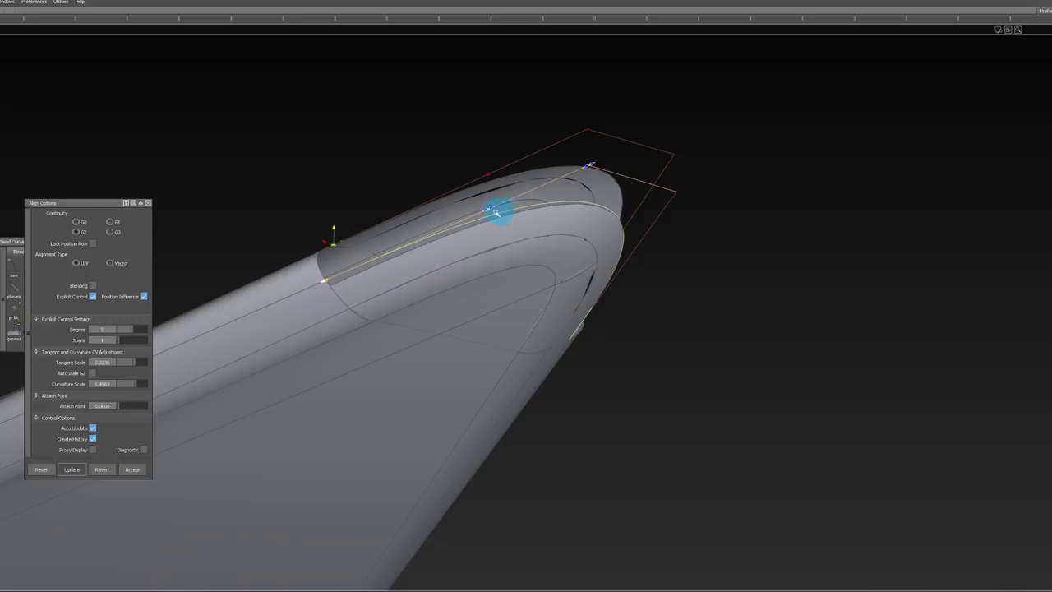
Step: Isolate the straight rim blends and both tip curves by hiding the surrounding head surfaces
left_click_drag(496, 214, 392, 370, "alt+shift")
left_click_drag(502, 298, 496, 371, "ctrl+shift")
left_click_drag(554, 282, 553, 324, "ctrl+shift")
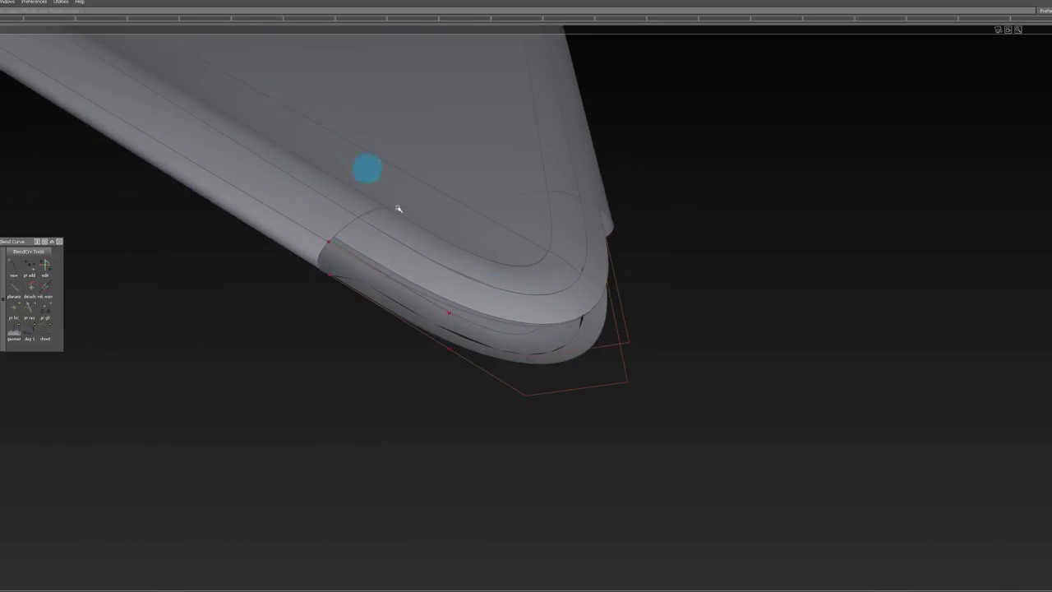
left_click_drag(398, 208, 691, 434)
mouse_move(547, 202)
left_mouse_down("ctrl+shift")
mouse_move(533, 301)
mouse_move(510, 321)
mouse_move(503, 142)
left_mouse_up("ctrl+shift")
key("ctrl+z")
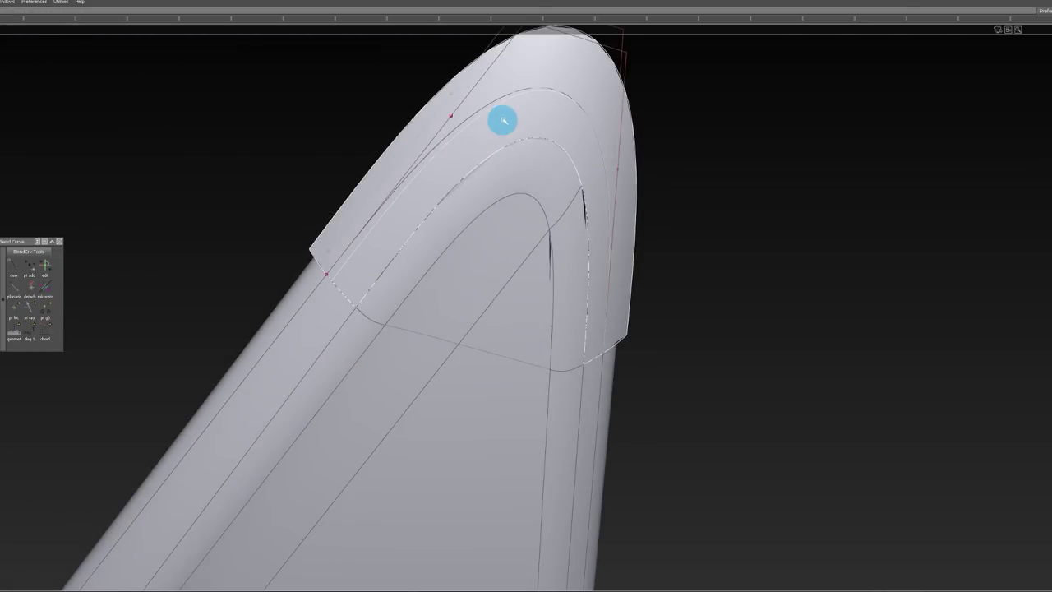
left_click_drag(563, 110, 545, 156, "alt+shift")
left_click_drag(598, 111, 640, 177, "ctrl+shift")
left_click_drag(319, 78, 728, 417)
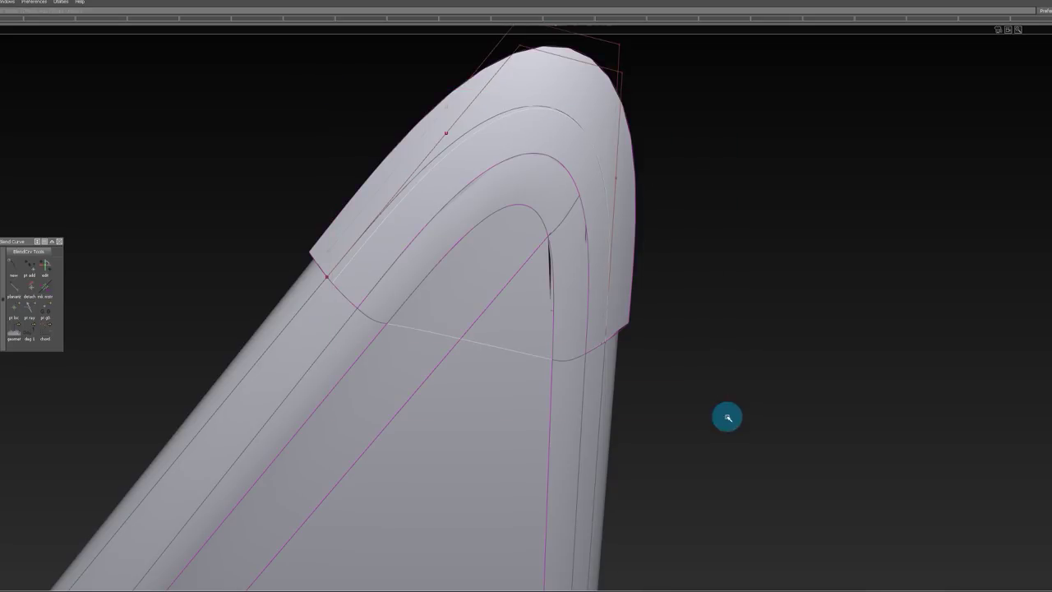
key("Delete")
left_click_drag(525, 105, 441, 262, "alt+shift")
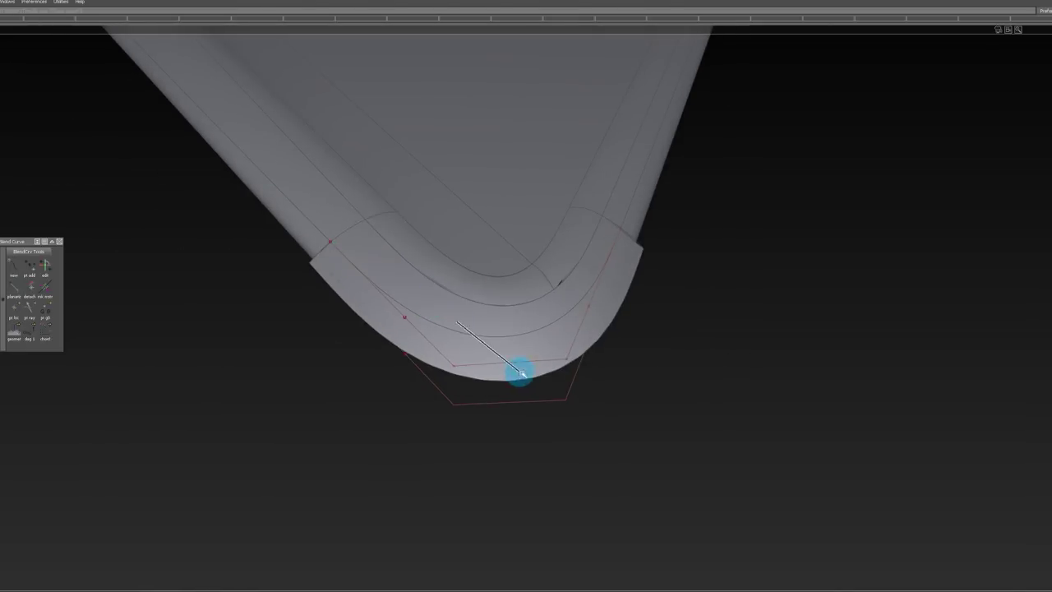
left_click_drag(548, 418, 655, 238, "alt+shift")
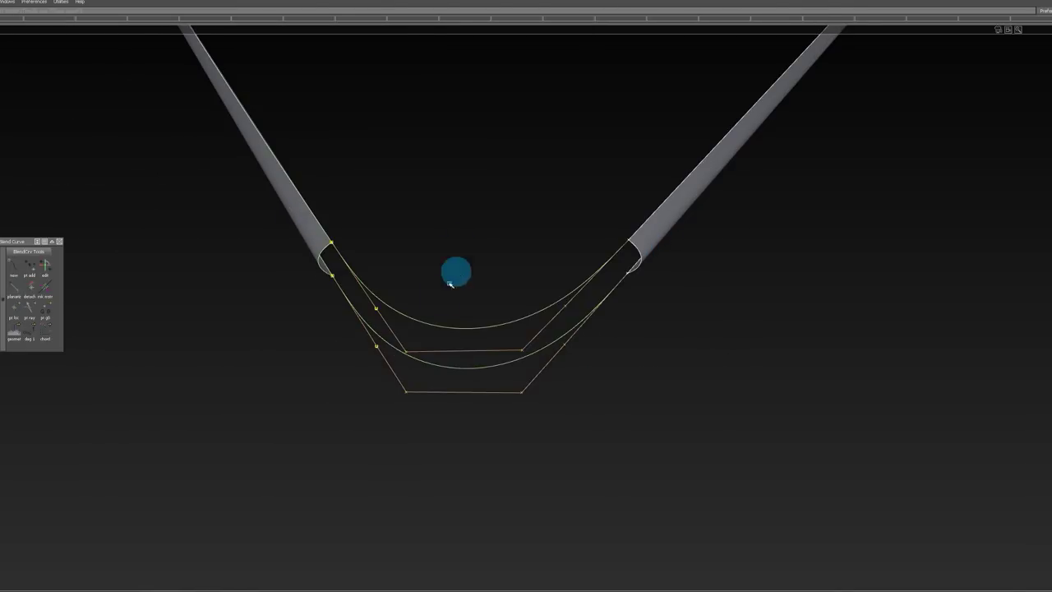
left_click_drag(456, 272, 415, 336, "alt+shift")
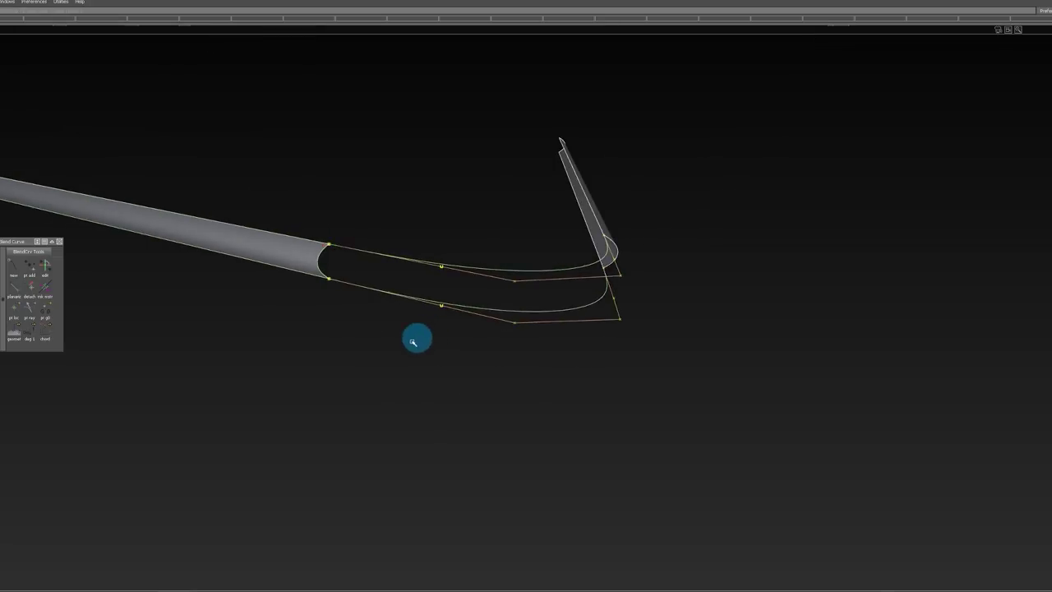
Step: Build a Square surface around the pointed tip from the two straight blend ends and the upper and lower tip curves
left_click(326, 262)
left_click(414, 261)
left_click_drag(707, 264, 450, 271, "alt+shift")
left_click(641, 269)
left_click(577, 288)
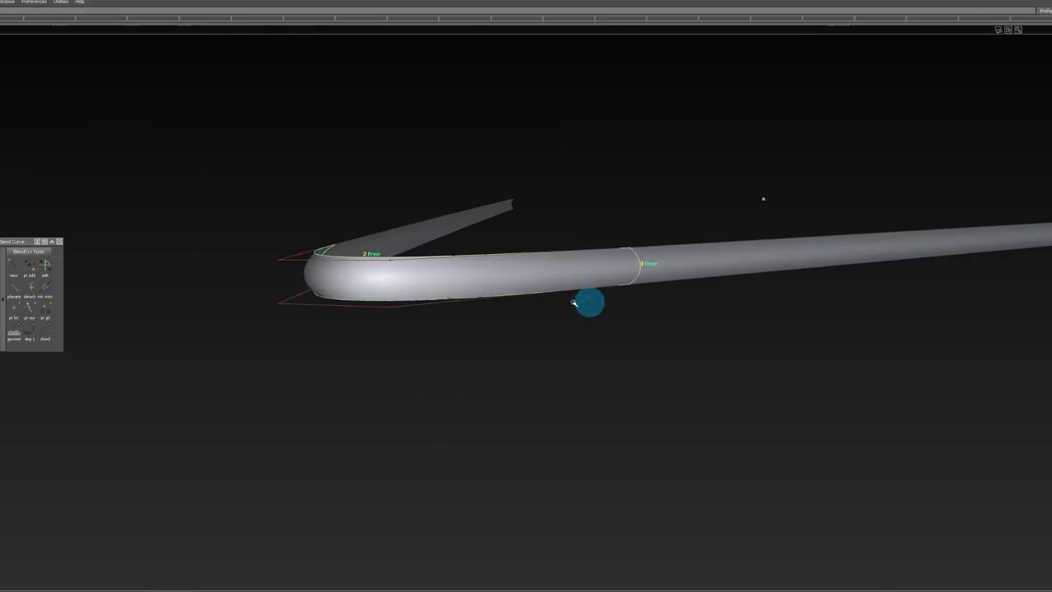
left_click_drag(586, 302, 553, 277, "alt+shift")
left_click(553, 276)
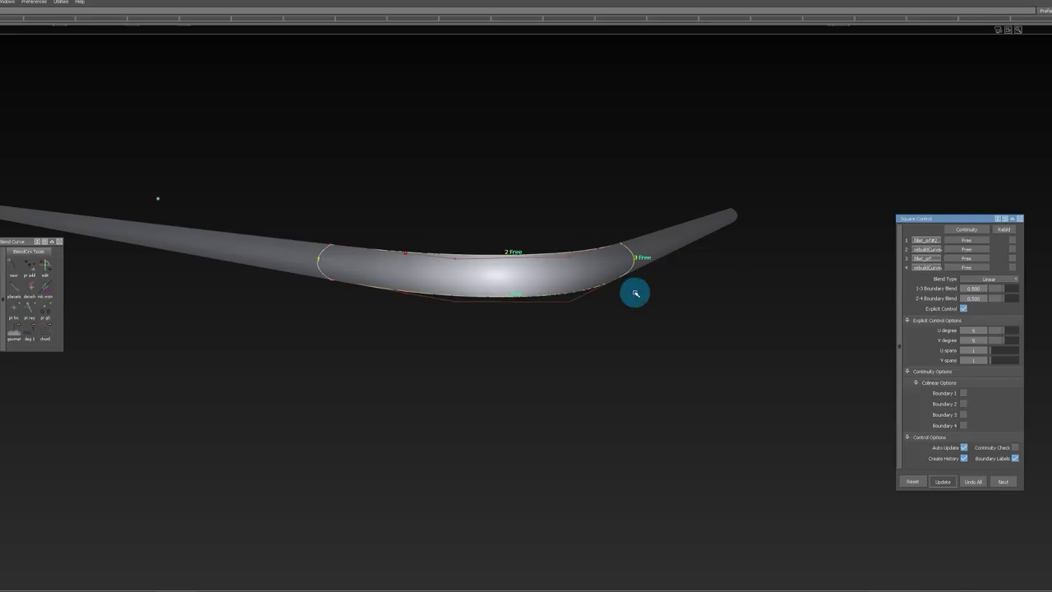
Step: Set boundaries 1 and 3 of the Square surface to G2 Curvature and enable the colinear option for both
left_click_drag(627, 187, 681, 333, "alt+shift")
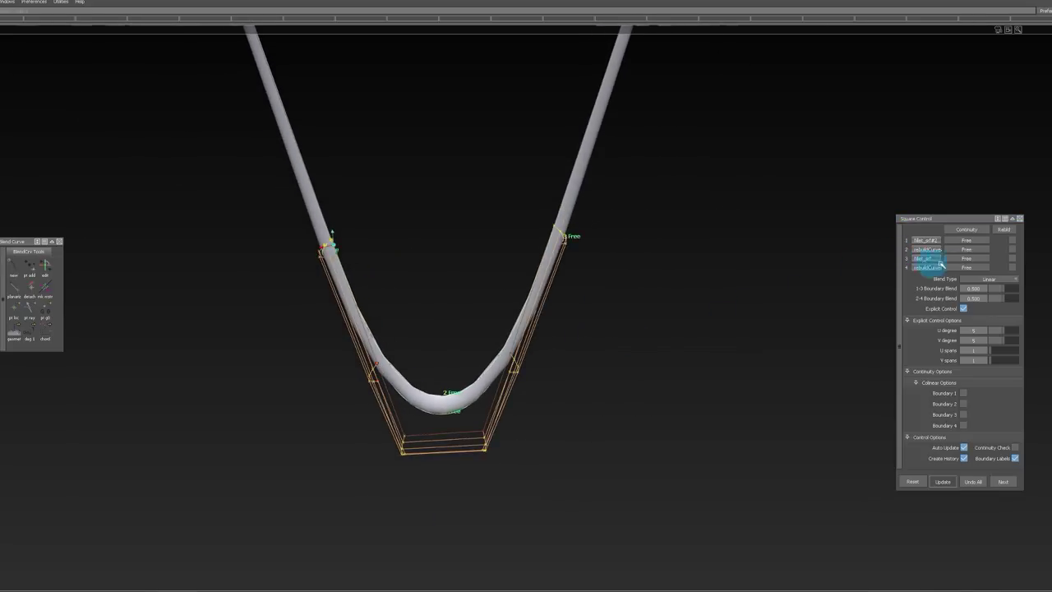
left_click(972, 248)
left_click(973, 276)
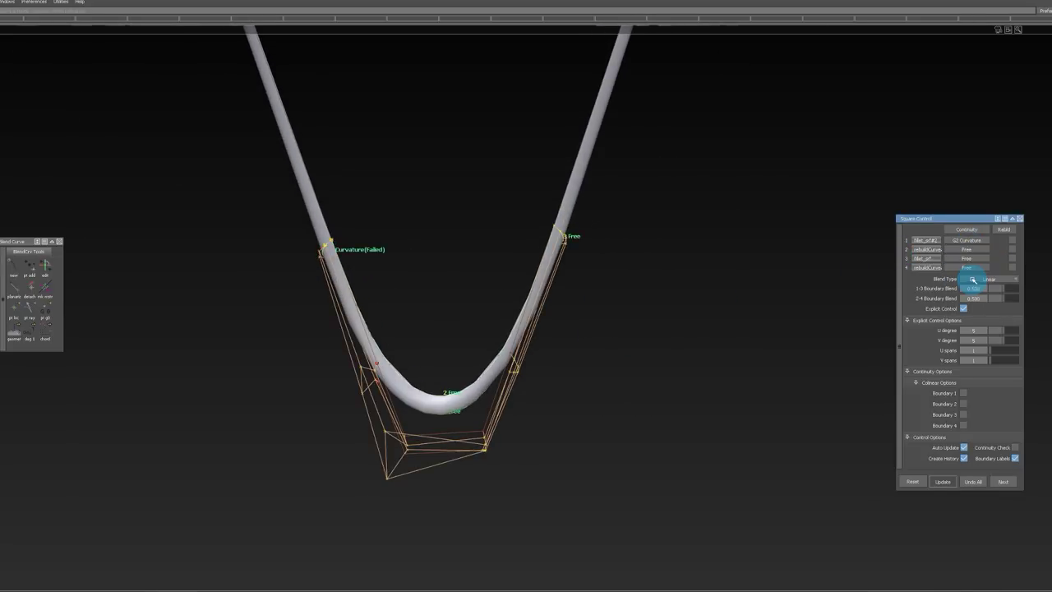
left_click(965, 258)
left_click(973, 299)
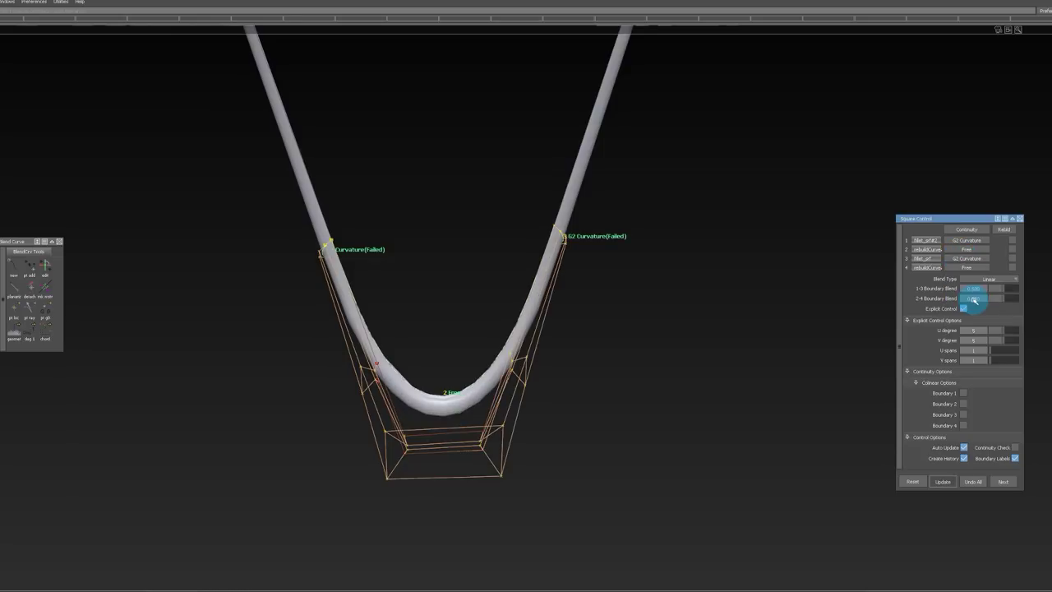
left_click(964, 392)
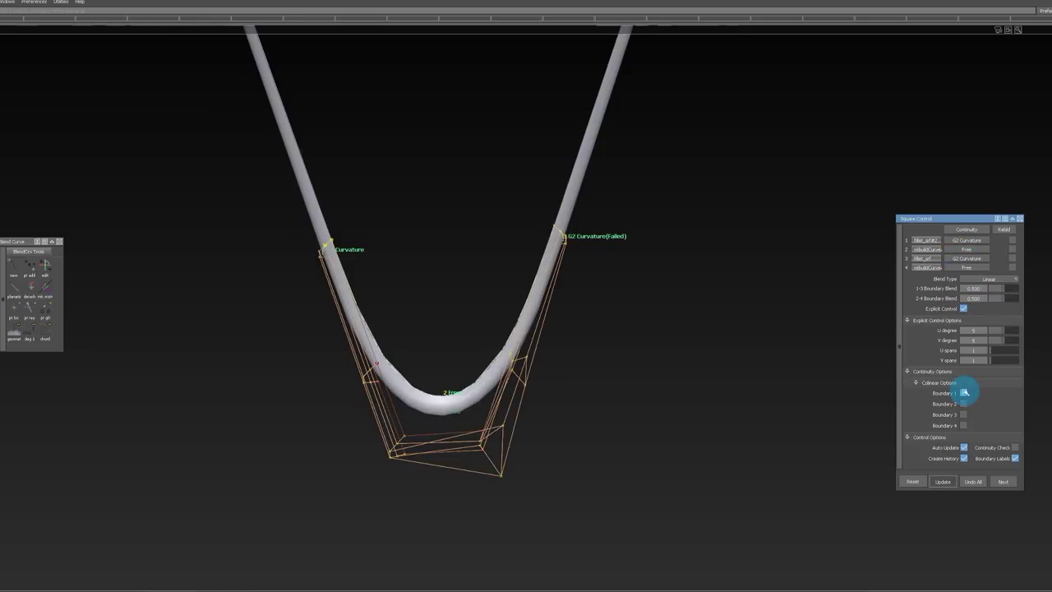
left_click(965, 414)
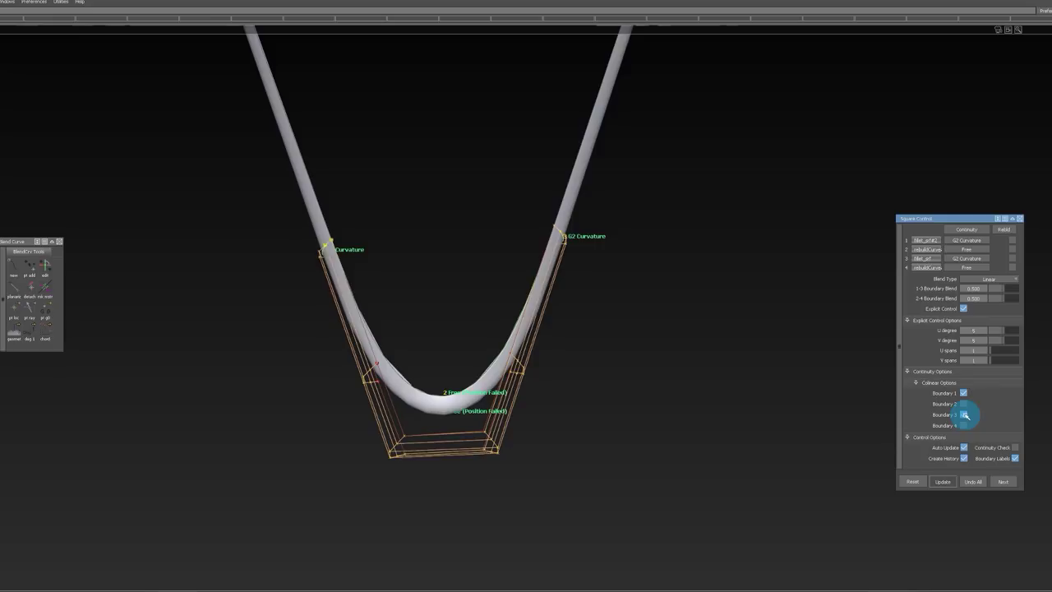
Step: Increase the number of V spans of the Square surface around the tip
right_click_drag(474, 409, 506, 351, "alt+shift")
left_click_drag(506, 351, 564, 465, "alt+shift")
right_click_drag(564, 465, 519, 439, "alt+shift")
left_click_drag(519, 439, 564, 220, "alt+shift")
left_click_drag(892, 345, 744, 289, "alt+shift")
left_click(994, 361)
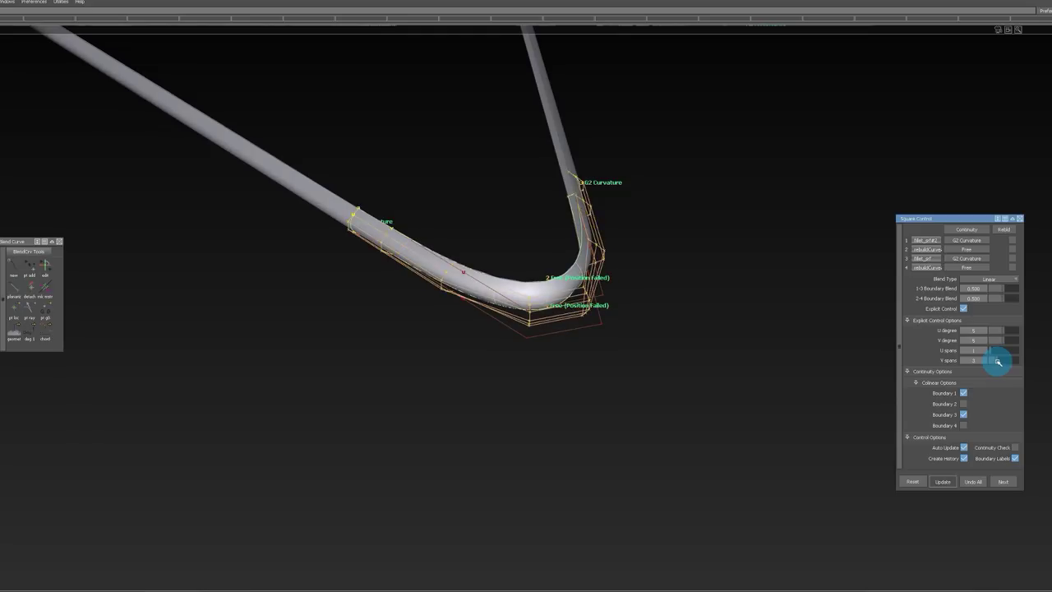
left_click_drag(997, 361, 1002, 362)
left_click_drag(655, 340, 524, 146, "alt+shift")
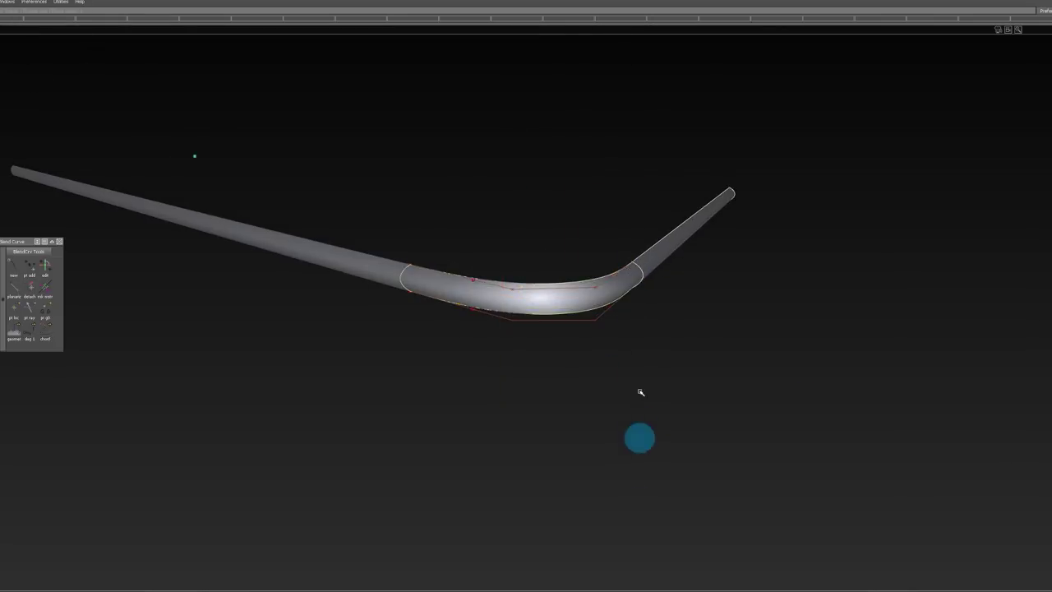
Step: Redisplay the hidden head surfaces around the finished tip surface
left_click_drag(633, 264, 633, 266, "alt+shift")
mouse_move(574, 196)
left_mouse_down("alt+shift")
mouse_move(580, 285)
mouse_move(519, 267)
mouse_move(523, 101)
mouse_move(523, 148)
mouse_move(499, 175)
left_mouse_up("alt+shift")
left_click_drag(523, 214, 655, 300, "ctrl+shift")
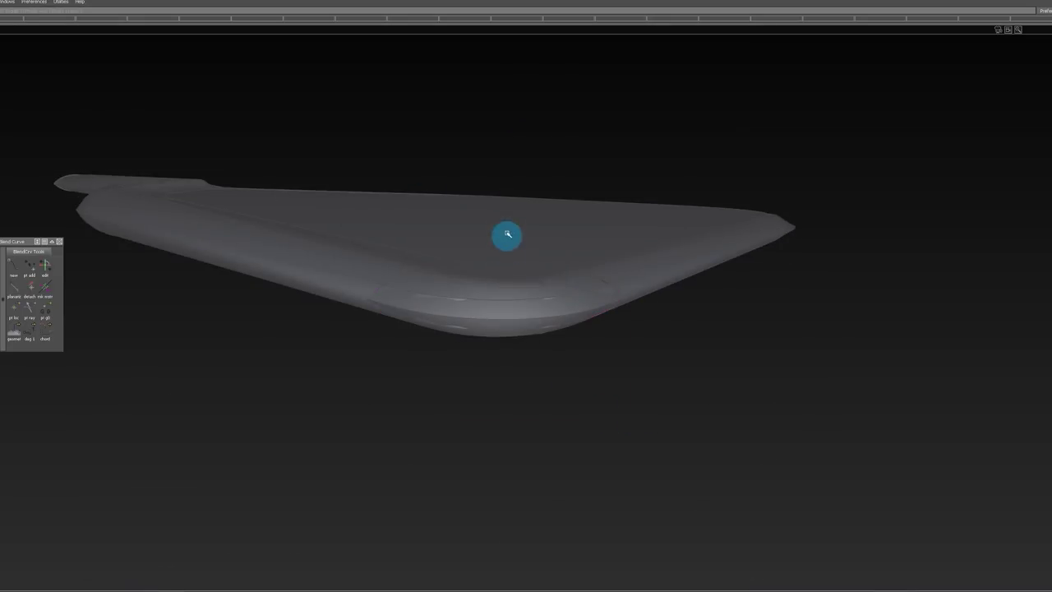
left_click_drag(485, 178, 508, 280, "alt+shift")
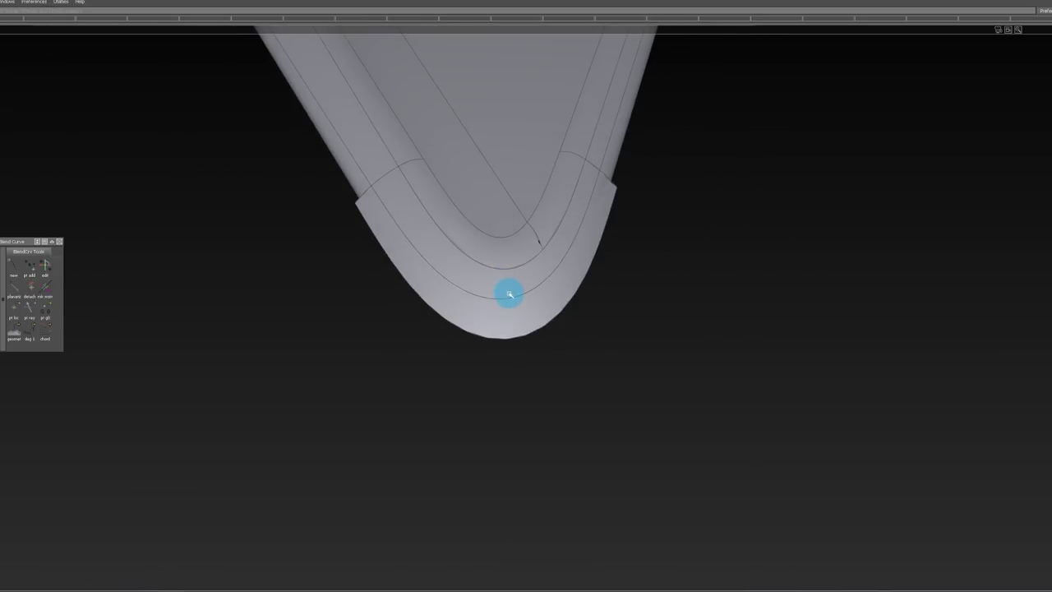
Step: Try to align the tip surface's edge to the adjoining head surface with projected G1 continuity and examine the transitions around the rim
left_click(511, 299)
left_click_drag(509, 303, 515, 330, "alt+shift")
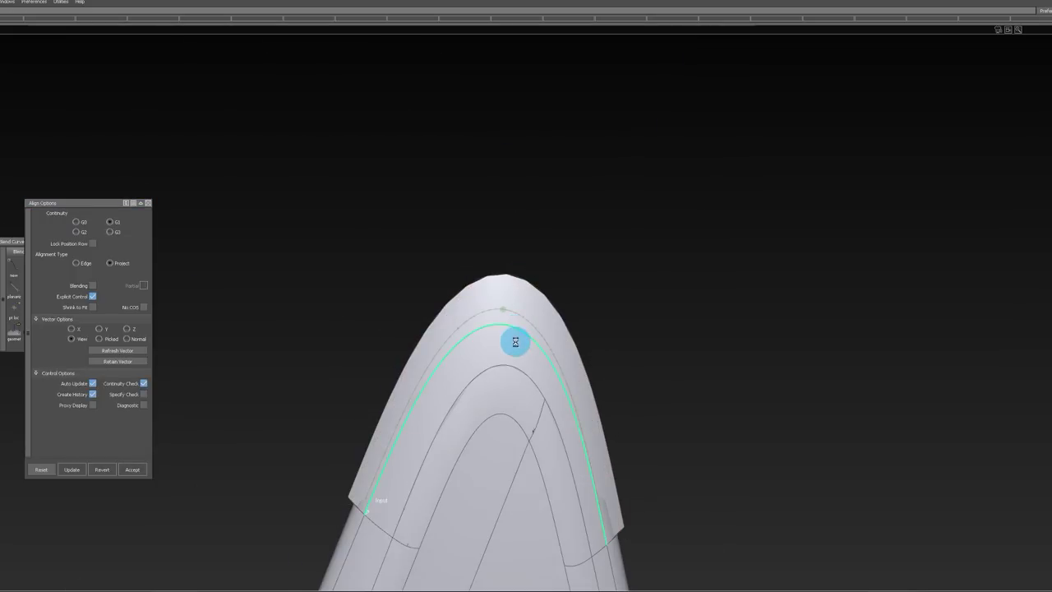
left_click_drag(513, 257, 541, 365, "alt+shift")
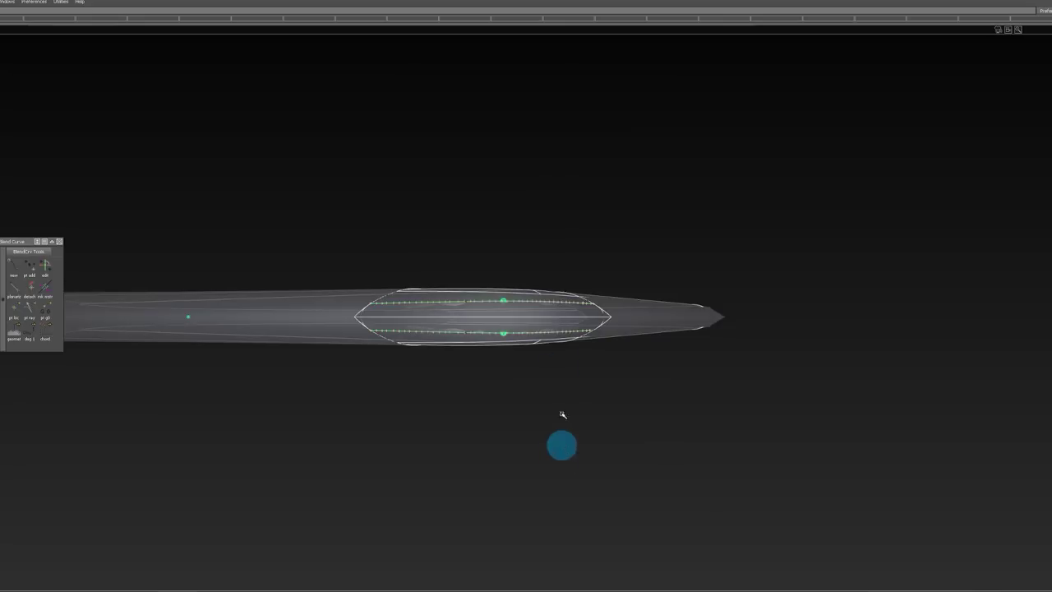
left_click_drag(486, 154, 504, 303, "alt+shift")
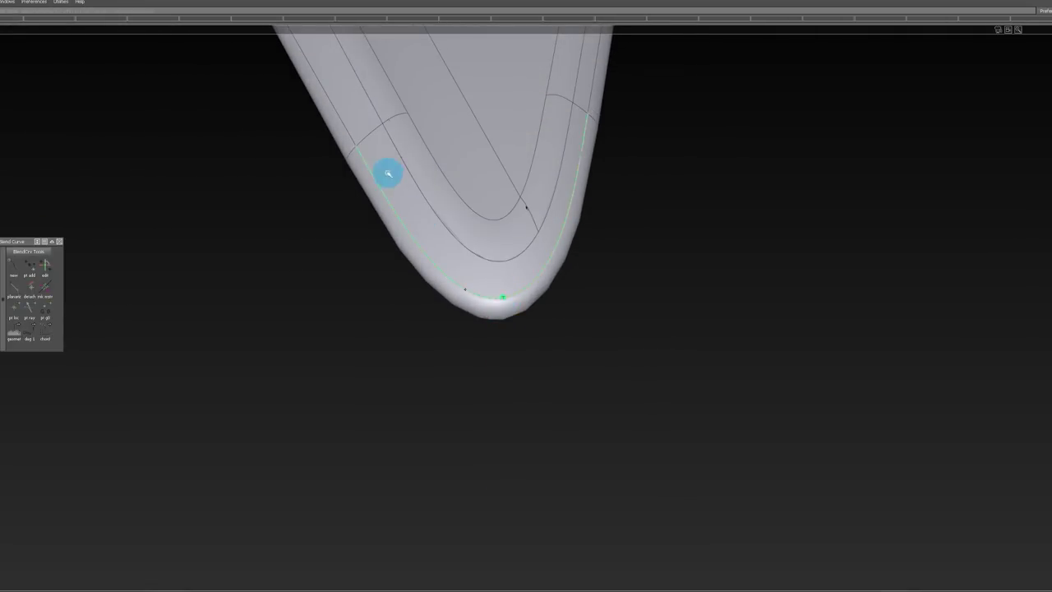
left_click_drag(368, 138, 313, 253, "alt+shift")
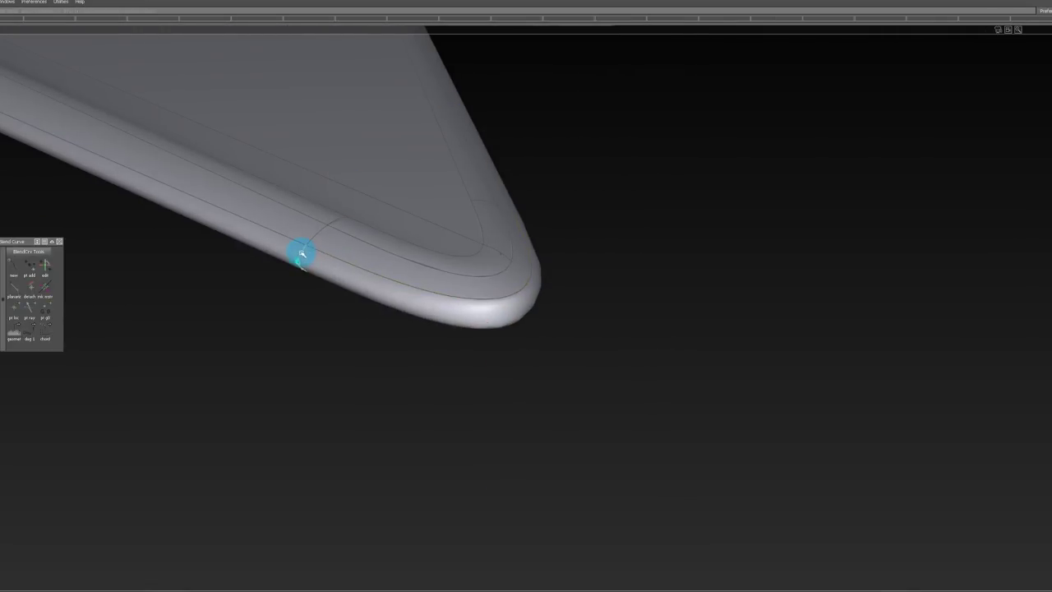
mouse_move(507, 188)
left_mouse_down("alt+shift")
mouse_move(523, 239)
mouse_move(427, 287)
mouse_move(396, 369)
mouse_move(415, 355)
left_mouse_up("alt+shift")
mouse_move(423, 339)
left_mouse_down("ctrl+shift")
mouse_move(427, 283)
mouse_move(394, 289)
left_mouse_up("ctrl+shift")
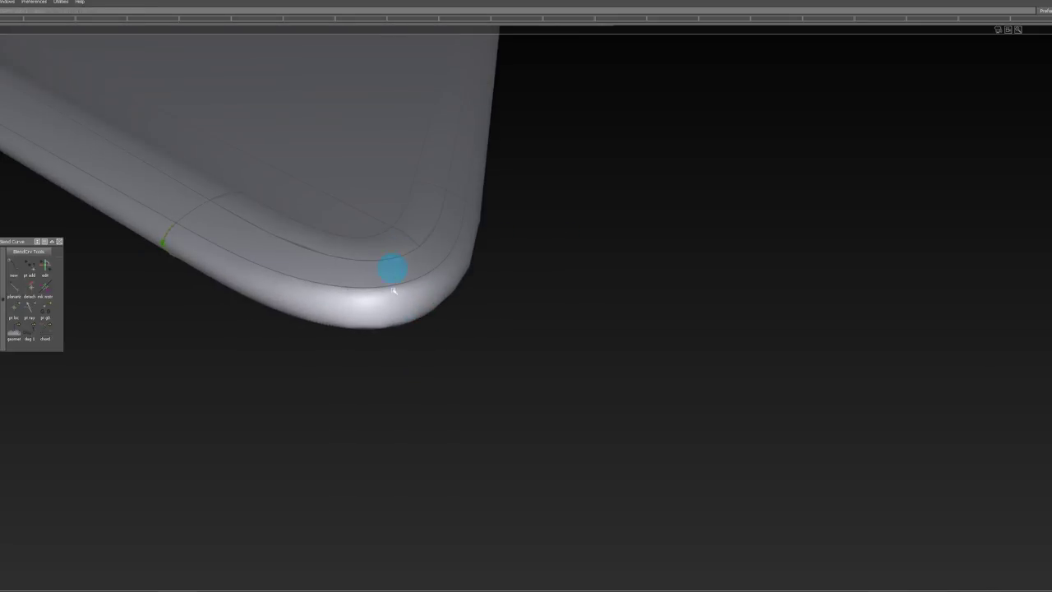
mouse_move(446, 327)
left_mouse_down("alt+shift")
mouse_move(435, 298)
mouse_move(397, 277)
mouse_move(378, 172)
mouse_move(381, 366)
mouse_move(379, 317)
left_mouse_up("alt+shift")
Step: Delete the continuity check locators around the pointed tip
left_click(362, 273)
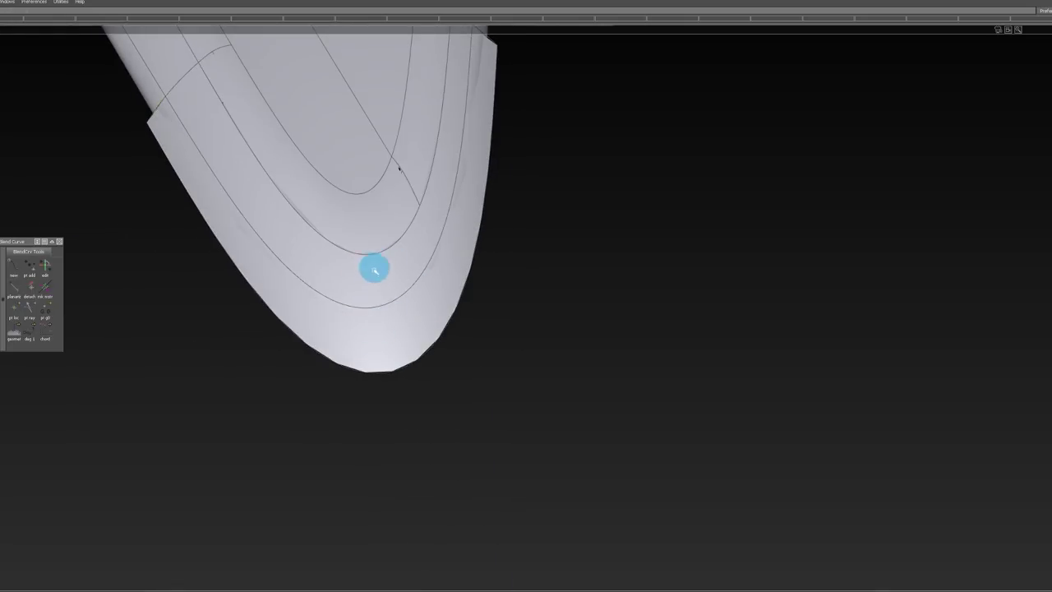
left_click_drag(364, 275, 383, 312, "alt+shift")
left_click_drag(423, 383, 397, 304, "ctrl+shift")
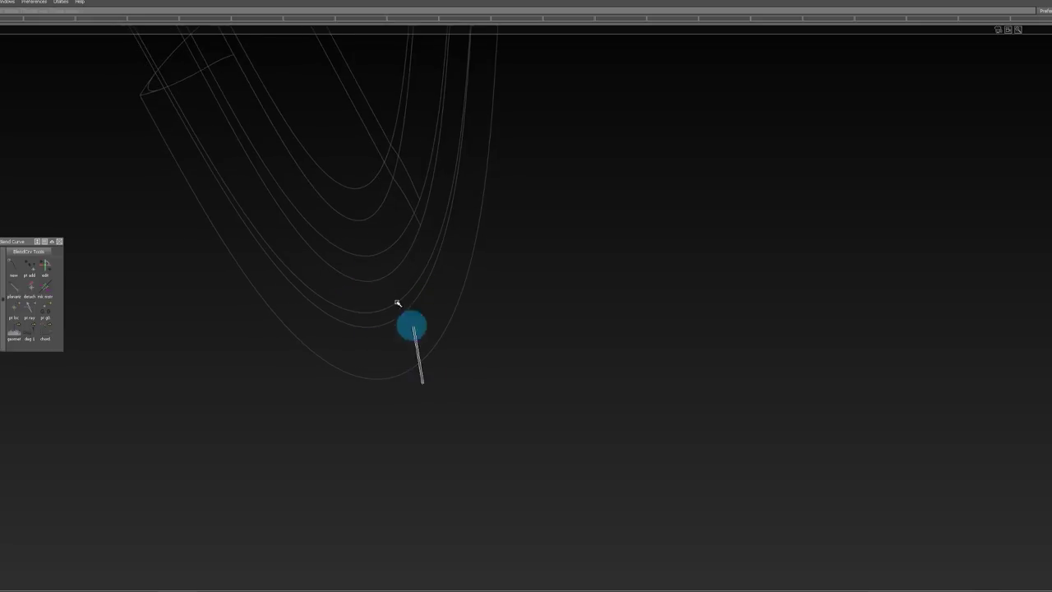
key("Delete")
key("Return")
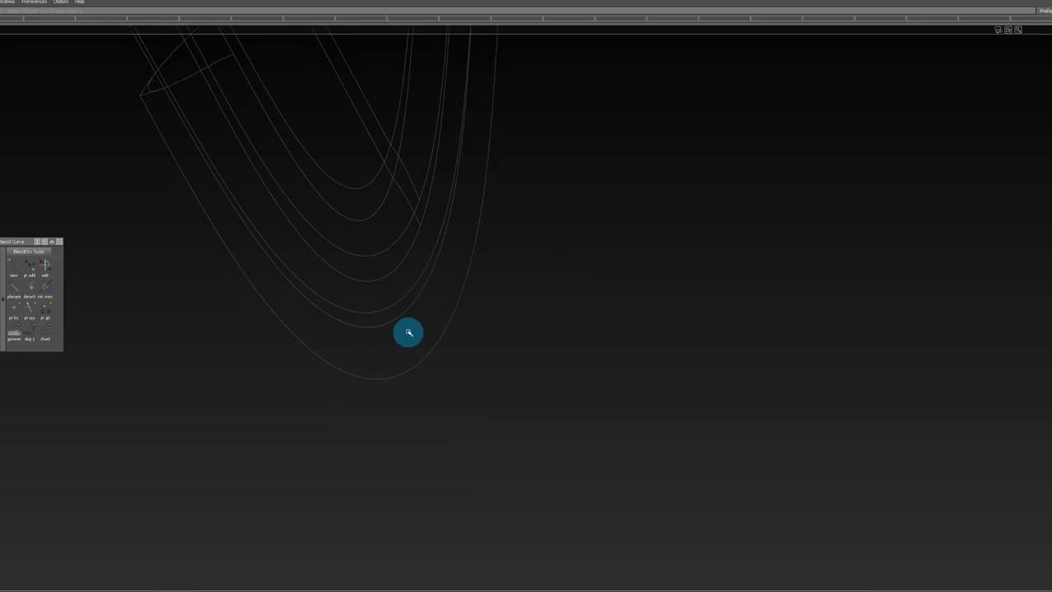
Step: Align the tip surface's edge to the adjoining head surface using projected G2 continuity with explicit control
key("5")
left_click_drag(395, 304, 395, 280, "alt+shift")
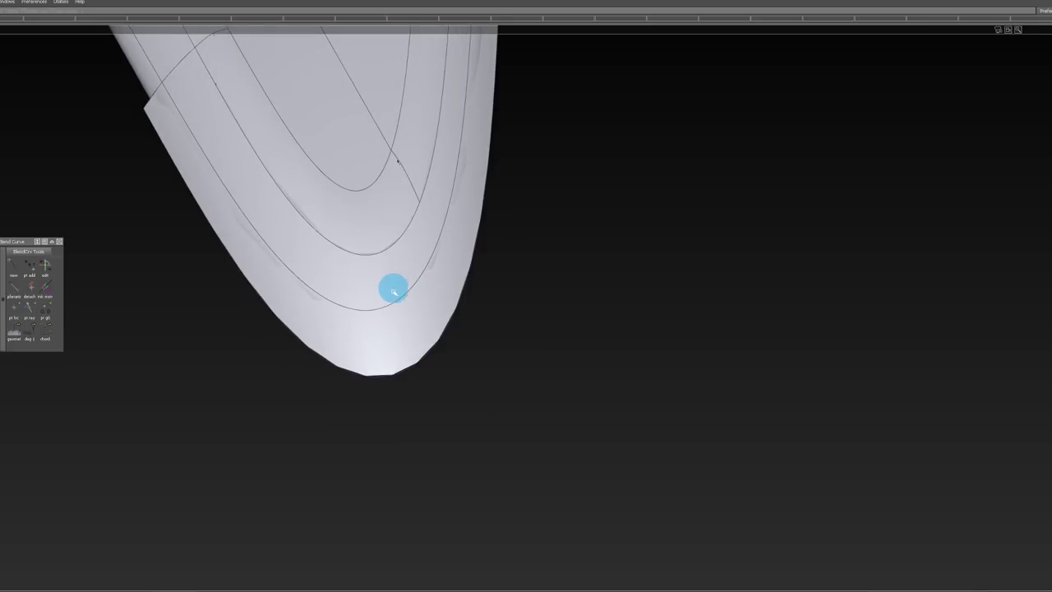
left_click(390, 305)
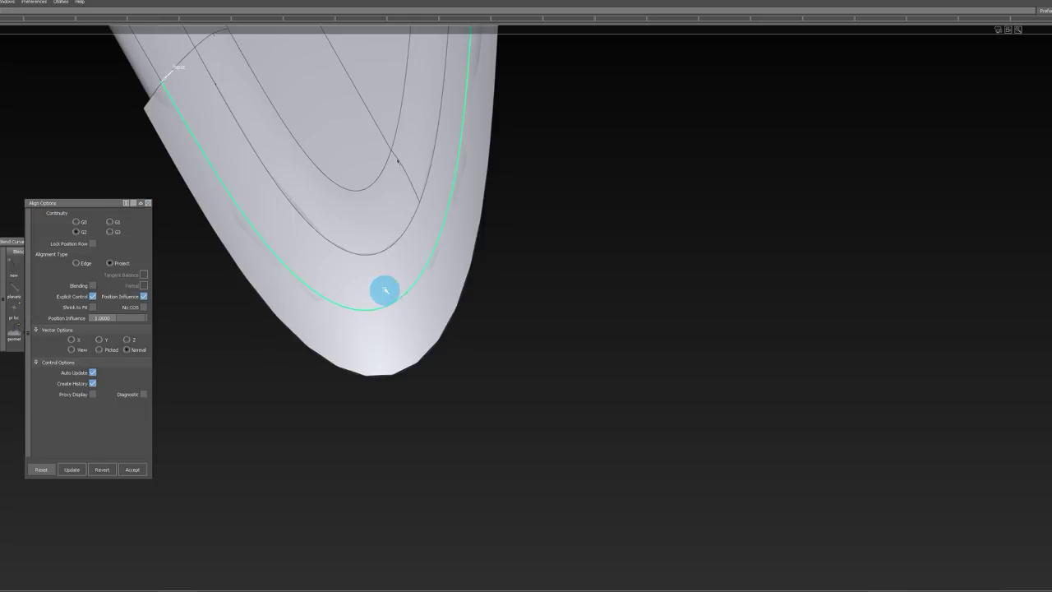
left_click(344, 274)
left_click_drag(343, 291, 360, 168, "alt+shift")
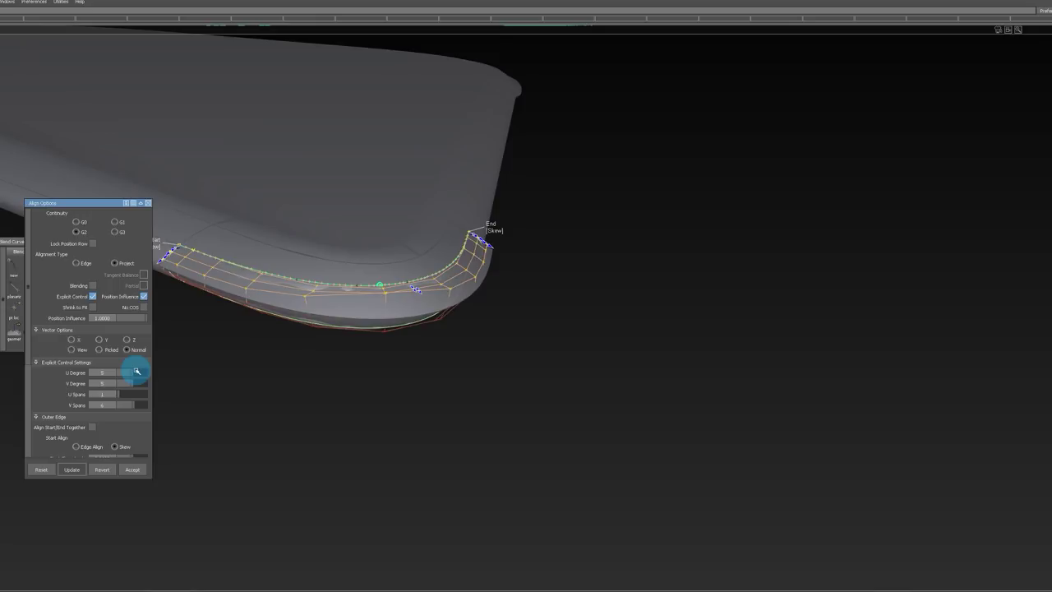
Step: Align the tip surface's opposite edge to the other head half with projected G2 continuity and inspect the rounded end
left_click_drag(336, 281, 546, 291, "alt+shift")
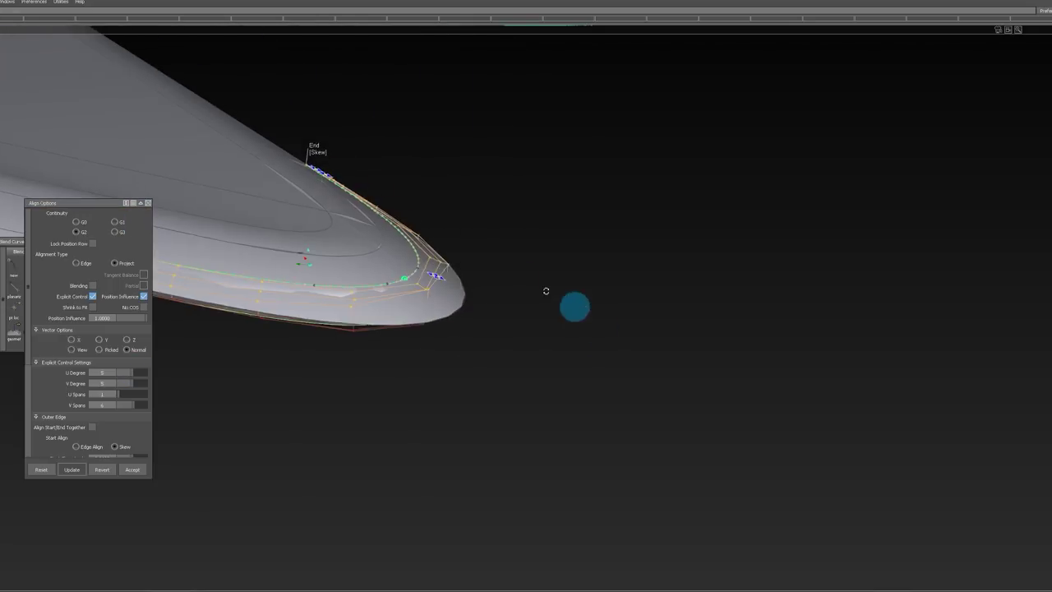
mouse_move(417, 276)
left_mouse_down("alt+shift")
mouse_move(558, 285)
mouse_move(655, 338)
mouse_move(609, 285)
mouse_move(516, 319)
mouse_move(469, 376)
mouse_move(507, 258)
mouse_move(523, 241)
mouse_move(501, 254)
mouse_move(542, 216)
mouse_move(534, 220)
left_mouse_up("alt+shift")
middle_click_drag(534, 220, 674, 220, "alt+shift")
mouse_move(536, 220)
left_mouse_down("alt+shift")
mouse_move(589, 223)
mouse_move(581, 252)
mouse_move(486, 247)
mouse_move(475, 197)
mouse_move(453, 296)
mouse_move(471, 197)
mouse_move(586, 186)
mouse_move(542, 209)
mouse_move(467, 211)
mouse_move(477, 279)
mouse_move(496, 241)
left_mouse_up("alt+shift")
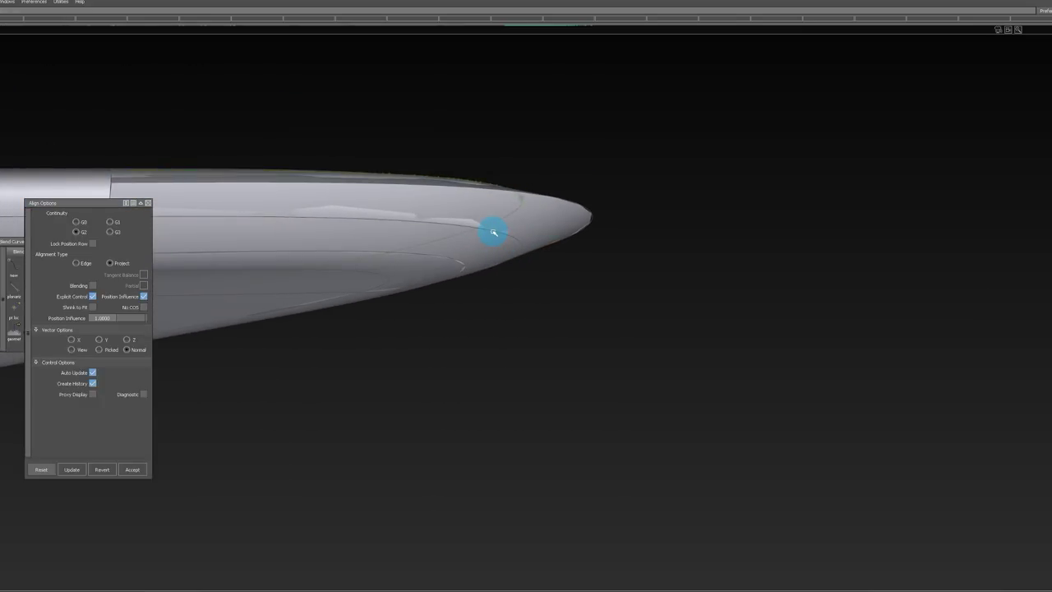
mouse_move(531, 212)
left_mouse_down("alt+shift")
mouse_move(369, 136)
mouse_move(618, 259)
mouse_move(491, 282)
mouse_move(493, 298)
mouse_move(495, 63)
mouse_move(498, 272)
mouse_move(512, 179)
mouse_move(486, 144)
left_mouse_up("alt+shift")
mouse_move(565, 317)
left_mouse_down("alt+shift")
mouse_move(484, 258)
mouse_move(487, 191)
left_mouse_up("alt+shift")
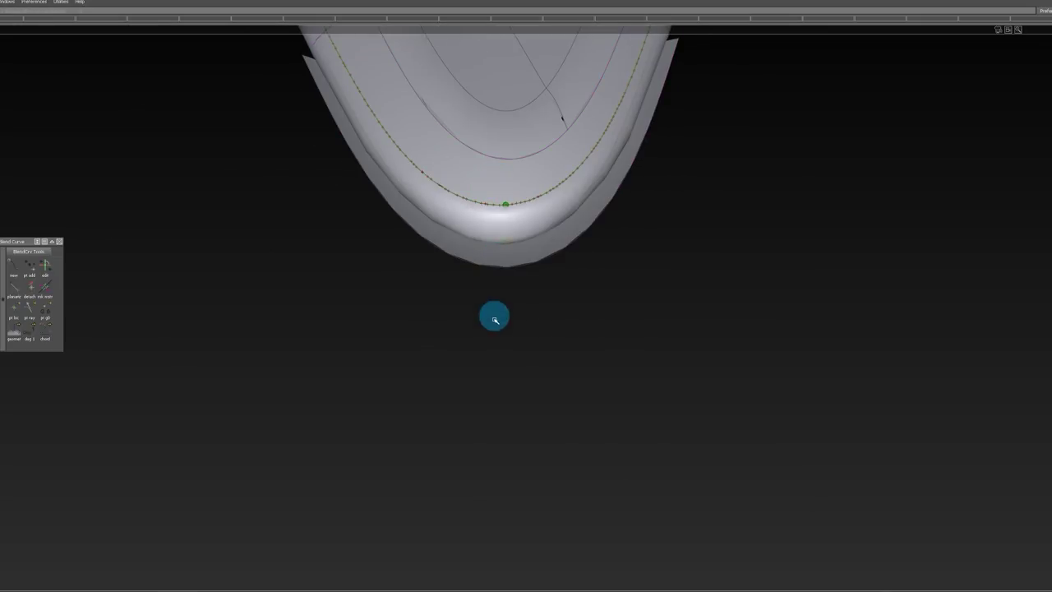
mouse_move(494, 318)
left_mouse_down("alt+shift")
mouse_move(502, 75)
mouse_move(505, 260)
mouse_move(502, 164)
mouse_move(518, 256)
mouse_move(526, 191)
left_mouse_up("alt+shift")
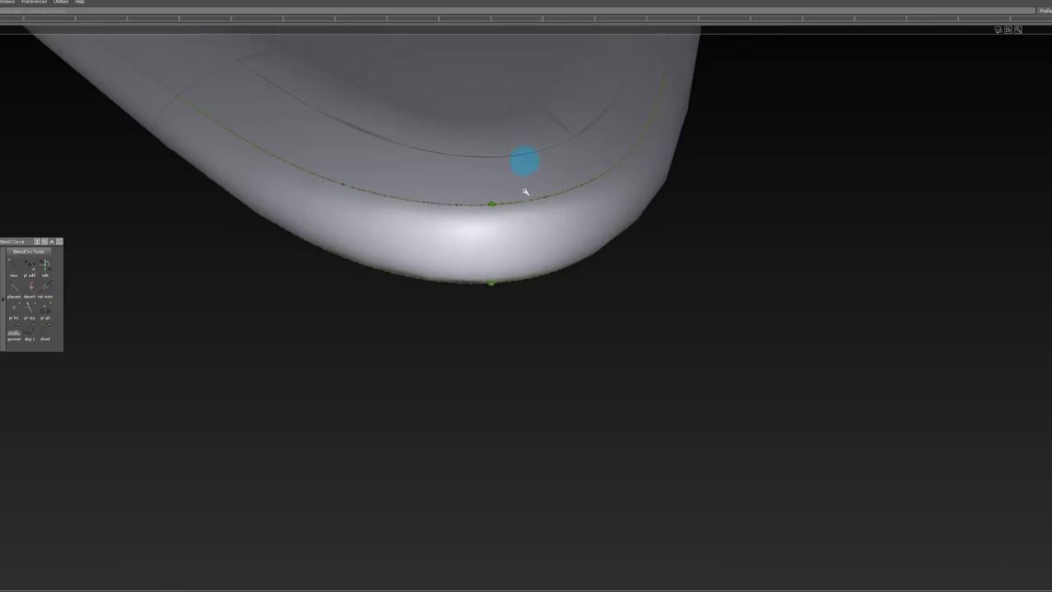
mouse_move(521, 253)
left_mouse_down("alt+shift")
mouse_move(484, 245)
mouse_move(479, 284)
left_mouse_up("alt+shift")
Step: Show the tip surface's control hull and pull the CV near one edge outward at the middle of the tip
left_click_drag(492, 171, 485, 302, "ctrl+shift")
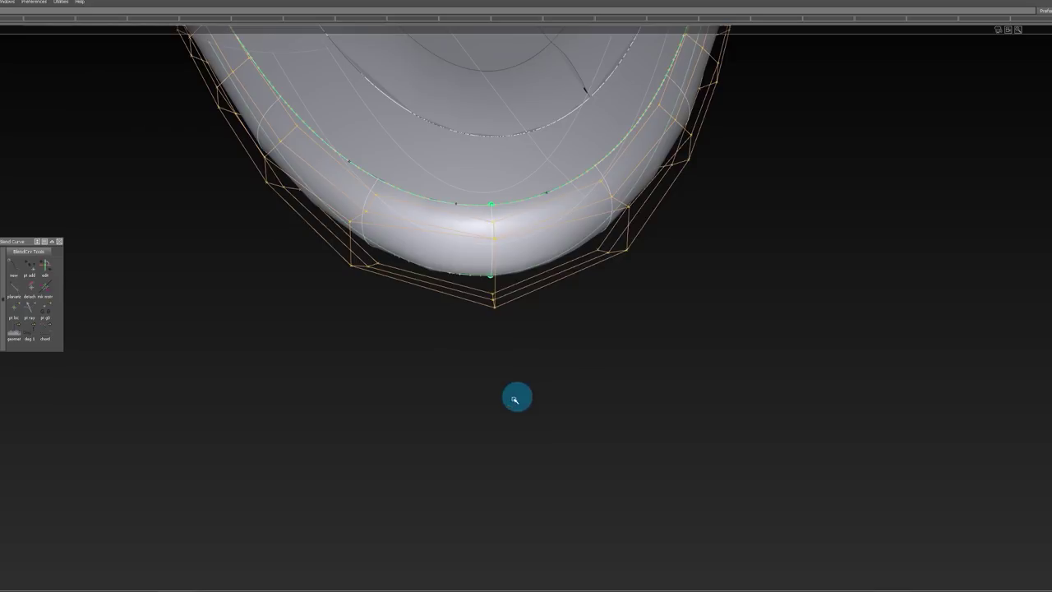
left_click_drag(515, 367, 508, 261, "ctrl+shift")
right_click_drag(381, 231, 418, 228, "alt+shift")
mouse_move(418, 228)
left_mouse_down("alt+shift")
mouse_move(396, 176)
mouse_move(714, 219)
mouse_move(333, 223)
mouse_move(416, 233)
mouse_move(408, 249)
mouse_move(528, 239)
mouse_move(545, 188)
mouse_move(633, 164)
mouse_move(714, 176)
mouse_move(572, 191)
left_mouse_up("alt+shift")
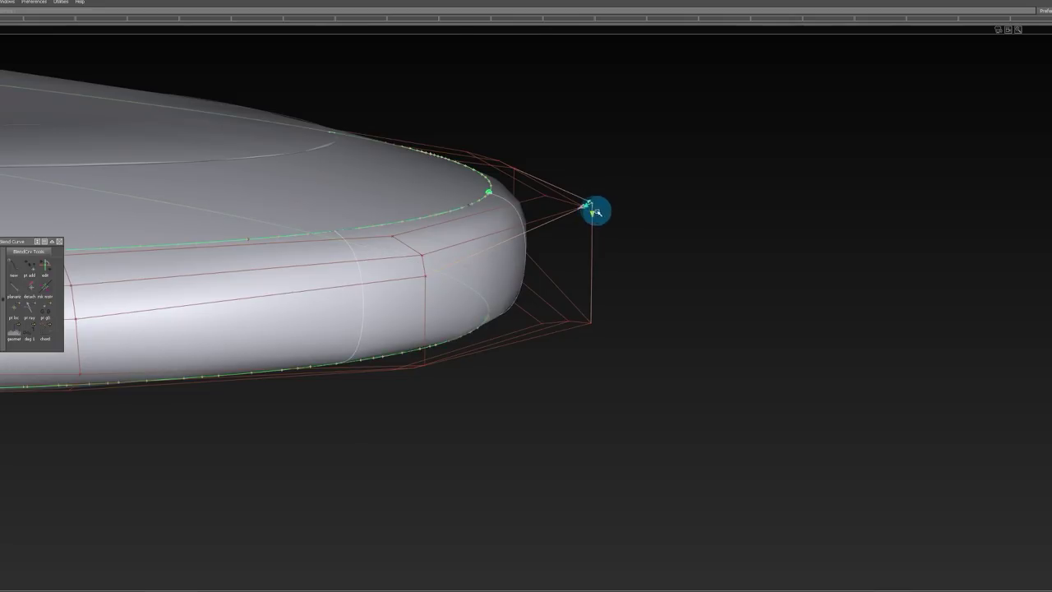
left_click_drag(597, 212, 620, 292)
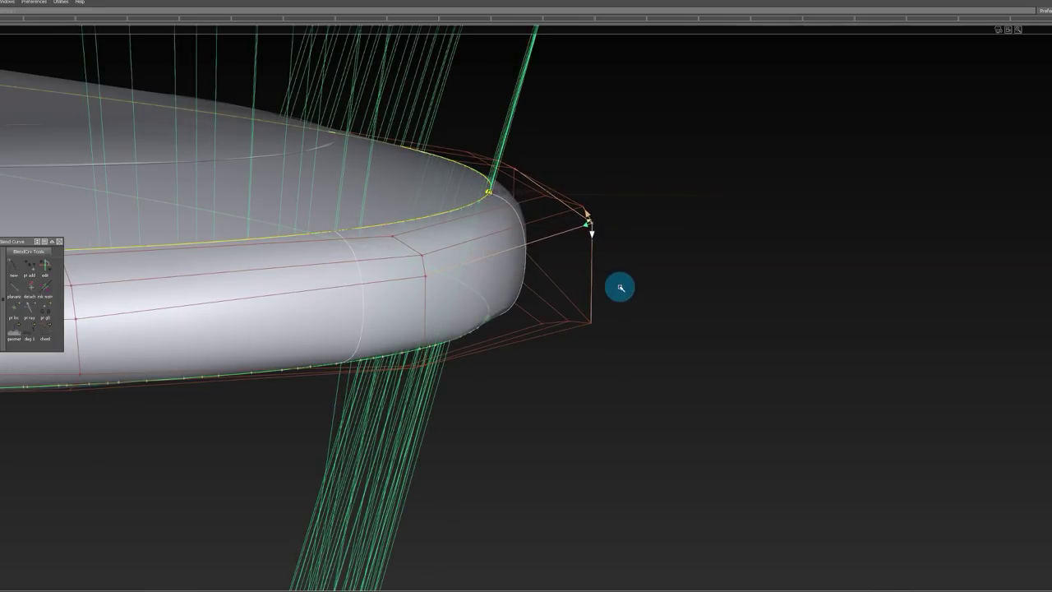
left_click_drag(633, 253, 849, 251)
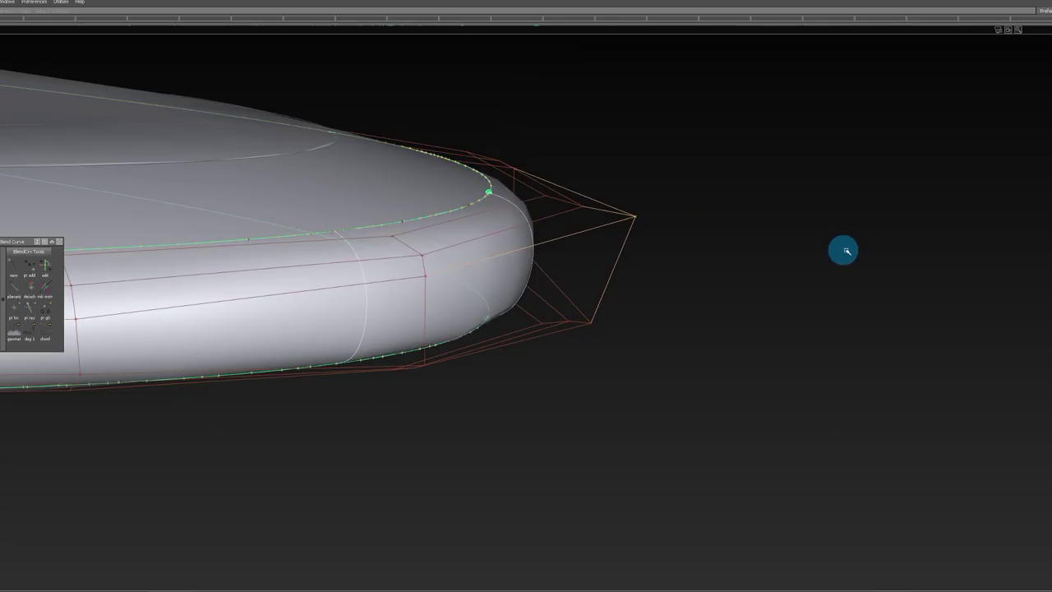
Step: Adjust the matching middle CV near the opposite edge of the tip surface
left_click_drag(847, 251, 552, 271, "alt+shift")
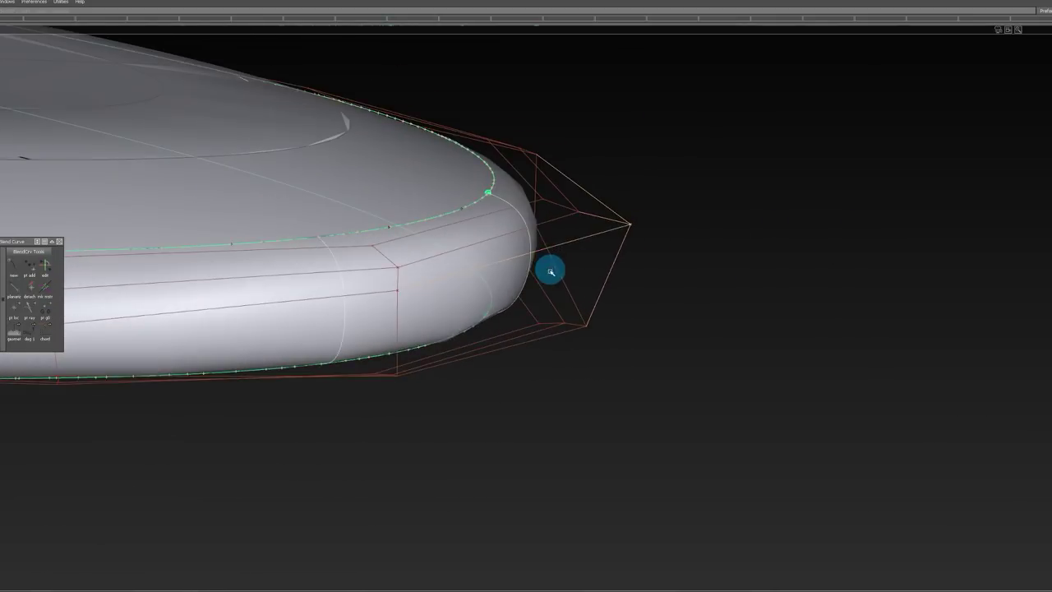
left_click_drag(667, 191, 589, 308, "alt+shift")
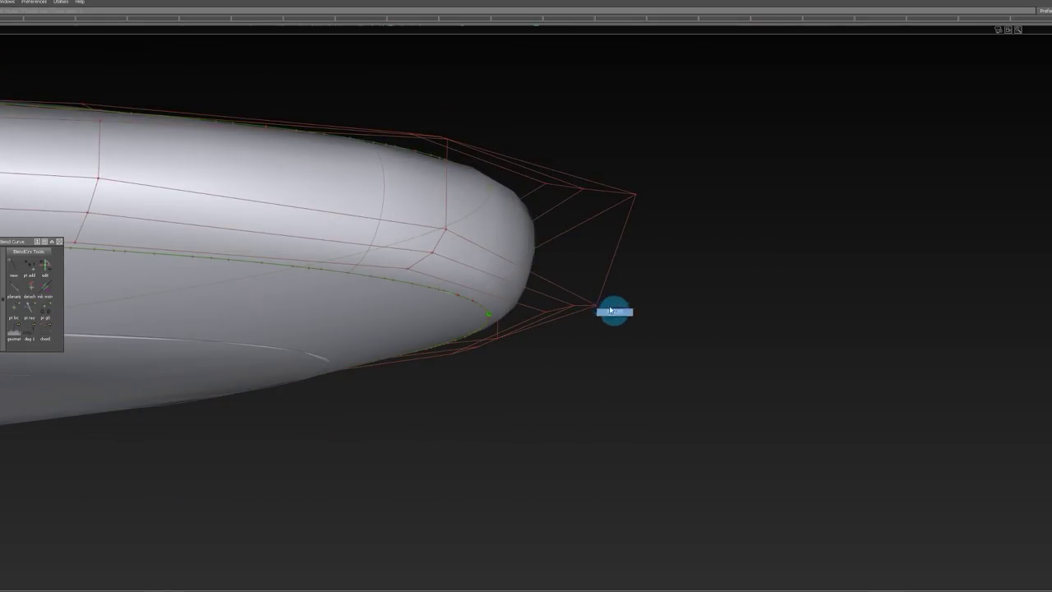
left_click_drag(585, 305, 609, 281)
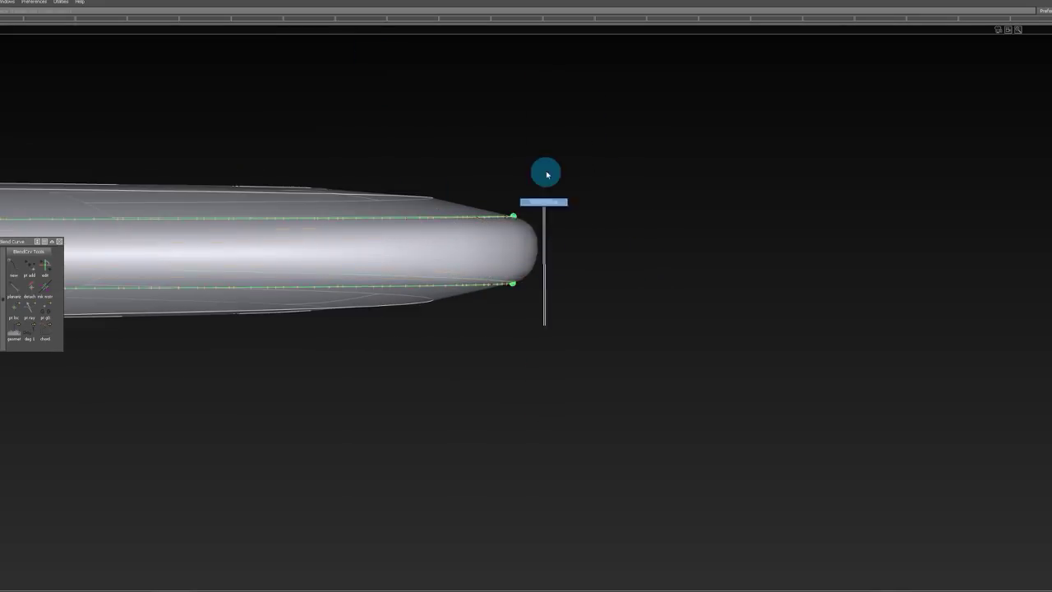
Step: Examine the rounded tip and the rim along the whole head for gaps and uneven transitions
left_click_drag(546, 173, 561, 293, "alt+shift")
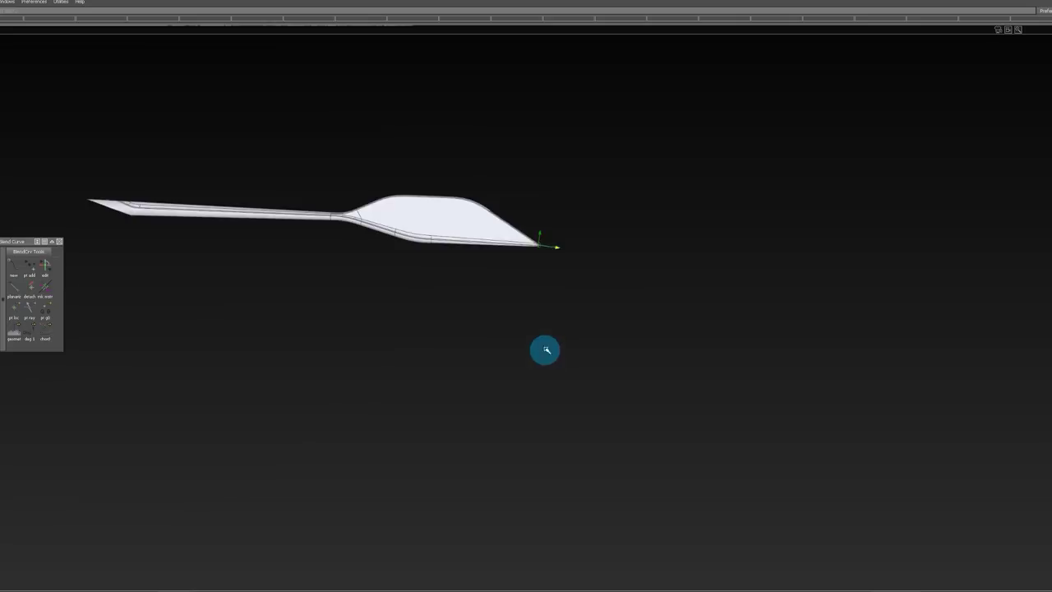
left_click_drag(546, 350, 821, 317, "alt+shift")
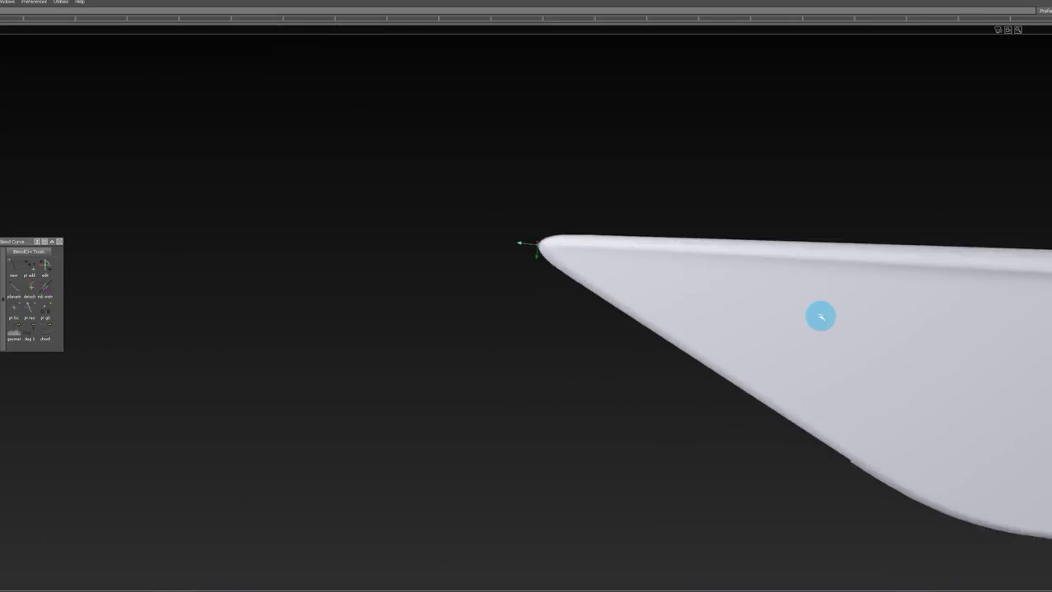
right_click_drag(820, 316, 691, 317, "alt+shift")
middle_click_drag(691, 317, 496, 324, "alt+shift")
left_click_drag(495, 324, 468, 259, "alt+shift")
right_click_drag(400, 167, 399, 216, "ctrl+shift")
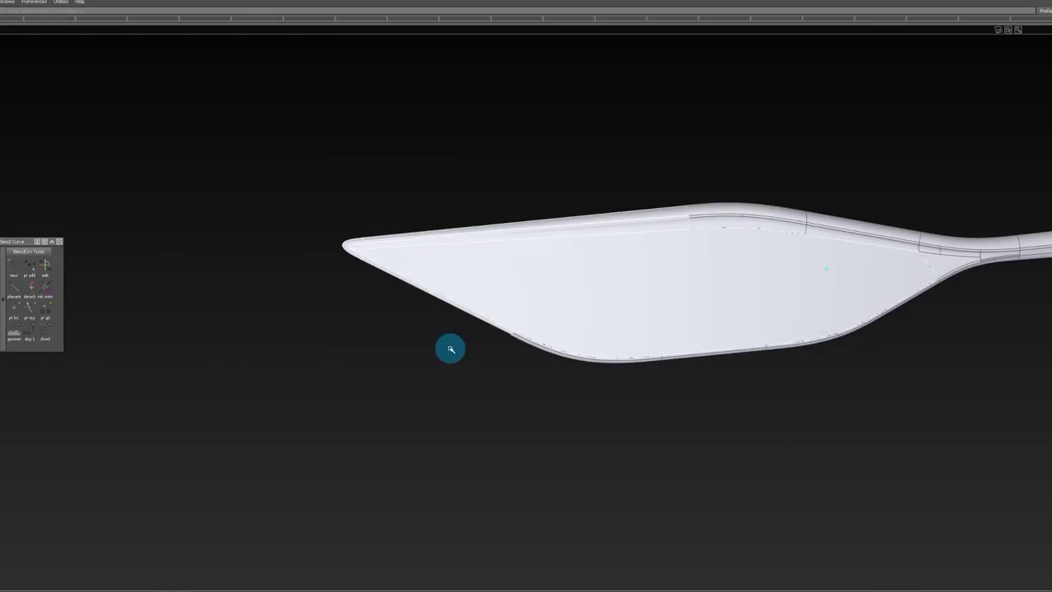
left_click_drag(437, 249, 381, 253, "alt+shift")
left_click_drag(294, 309, 564, 245, "alt+shift")
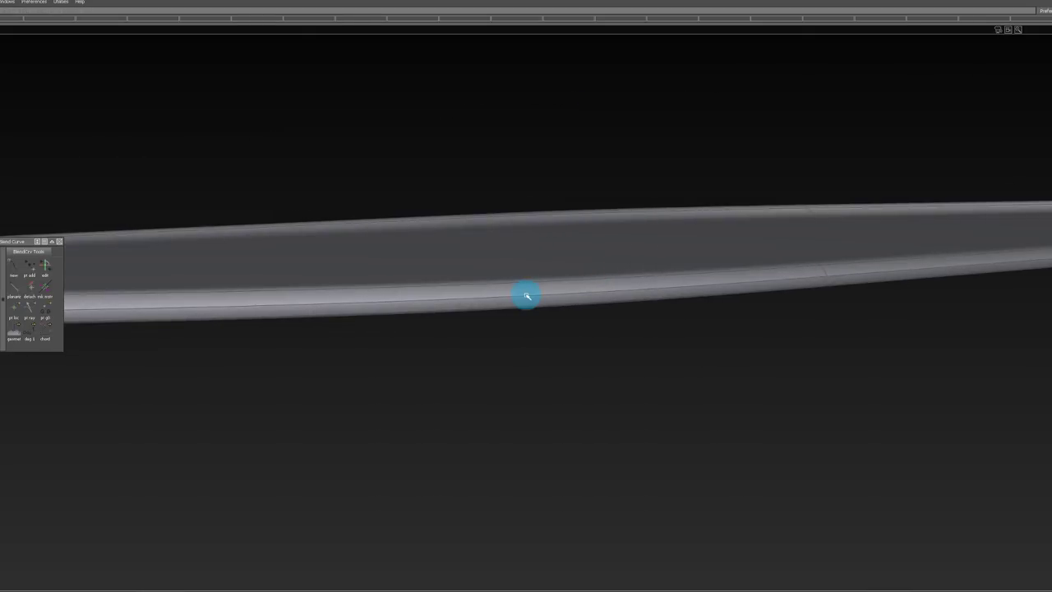
left_click_drag(651, 294, 562, 285, "alt+shift")
Step: Select the chain of rim edges on one half, along the head's open side up to the neck
right_click_drag(525, 244, 538, 244, "alt+shift")
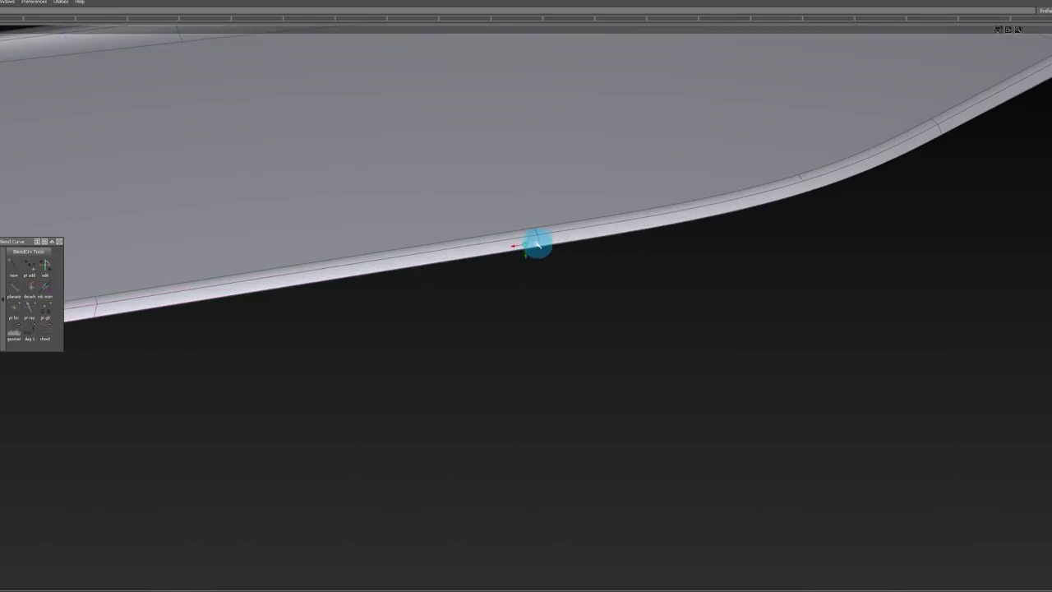
middle_click_drag(809, 242, 599, 266, "alt+shift")
middle_click_drag(697, 188, 649, 206, "alt+shift")
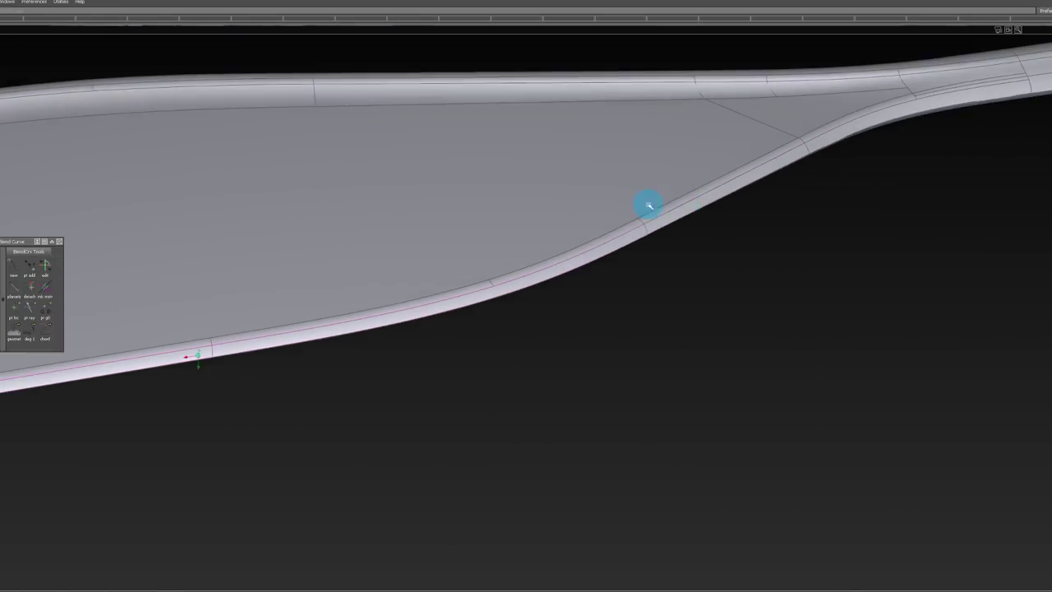
right_click_drag(706, 207, 865, 126, "alt+shift")
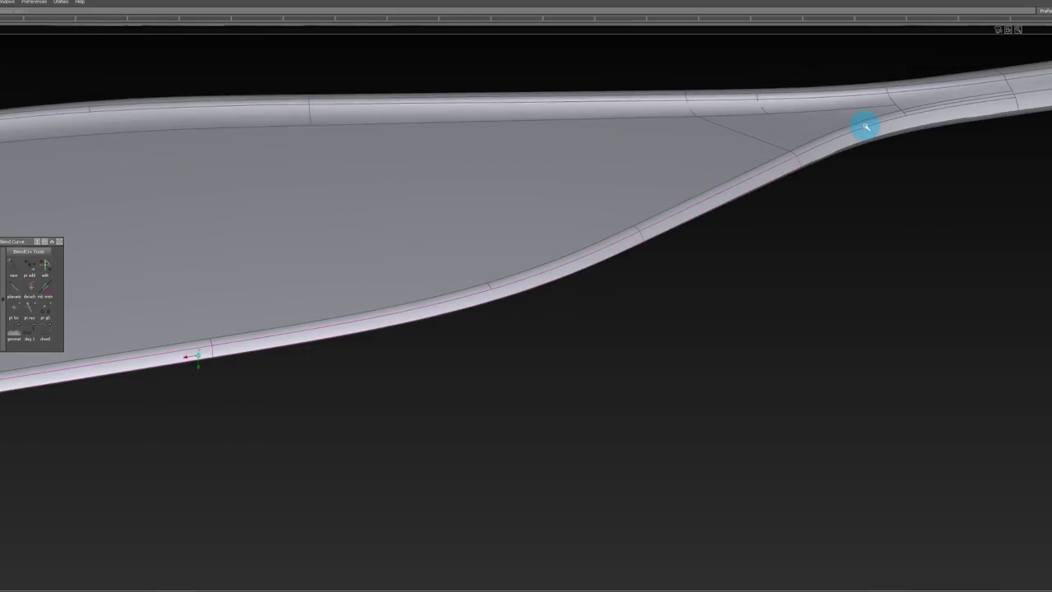
left_click_drag(863, 135, 895, 208, "alt+shift")
left_click(922, 296, "alt+shift")
right_click_drag(946, 292, 934, 301, "alt+shift")
left_click_drag(935, 301, 944, 332, "alt+shift")
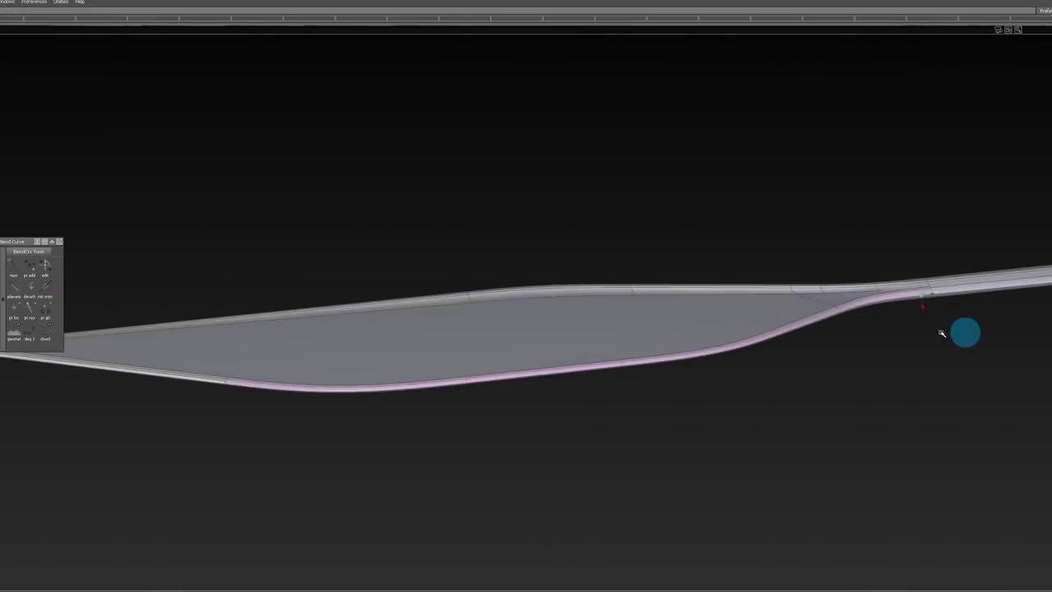
Step: Select the matching rim edges on the other half and build the surface closing the gap between them
middle_click_drag(944, 331, 533, 333, "alt+shift")
left_click(539, 248, "alt+shift")
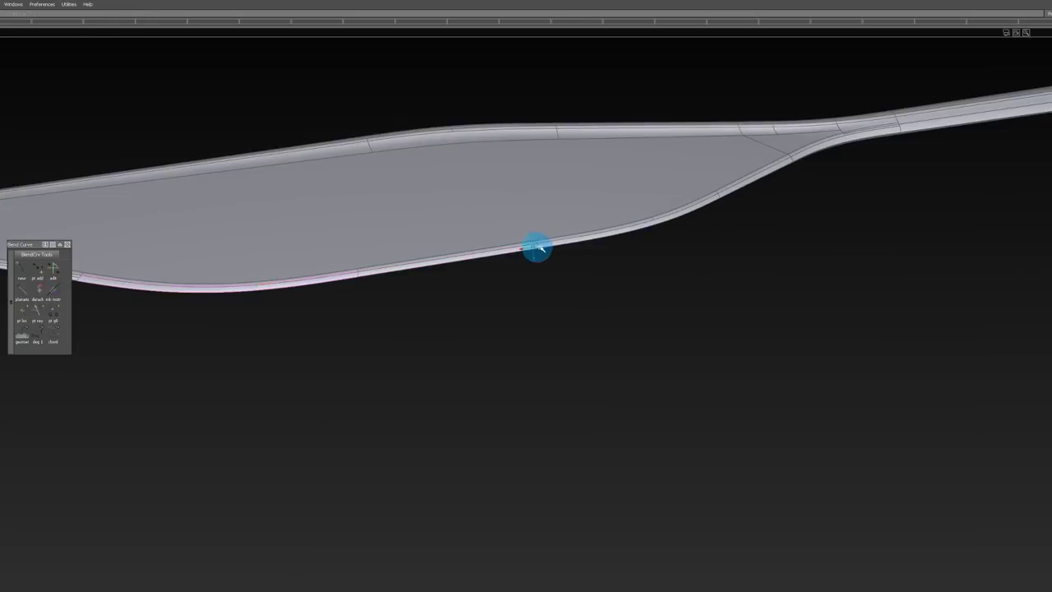
right_click_drag(538, 247, 782, 242, "alt+shift")
middle_click_drag(782, 241, 468, 342, "alt+shift")
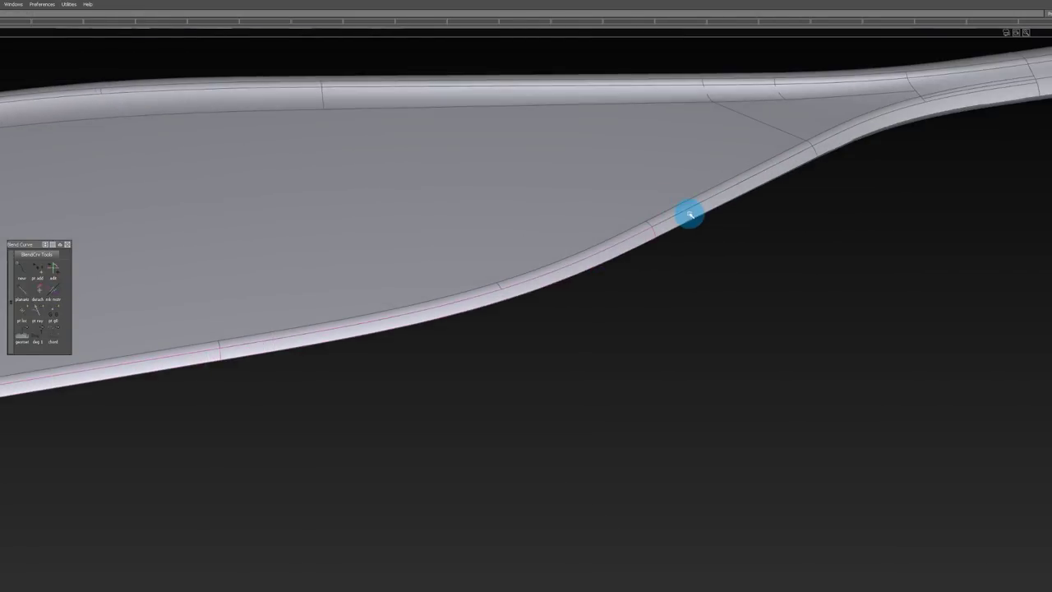
left_click_drag(691, 215, 697, 229, "alt+shift")
left_click_drag(871, 135, 361, 259, "alt+shift")
left_click_drag(833, 294, 611, 316, "alt+shift")
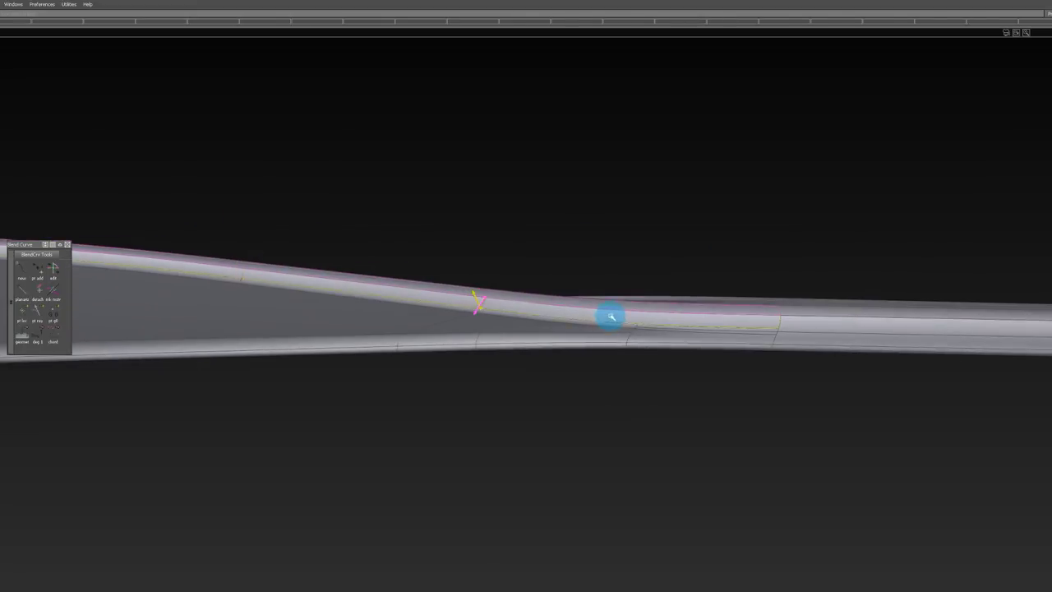
left_click(709, 314)
Step: Examine the new rim surface from the pointed tip along the head to the neck and handle
left_click_drag(765, 221, 749, 148, "alt+shift")
right_click_drag(748, 148, 370, 170, "alt+shift")
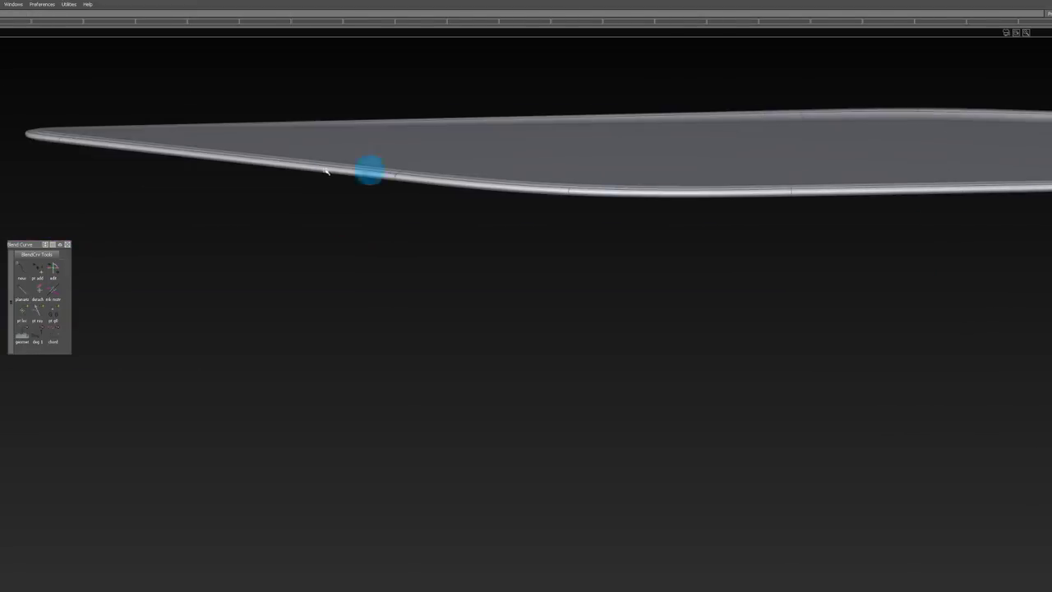
right_click_drag(61, 135, 164, 174, "alt+shift")
left_click_drag(164, 175, 489, 196, "alt+shift")
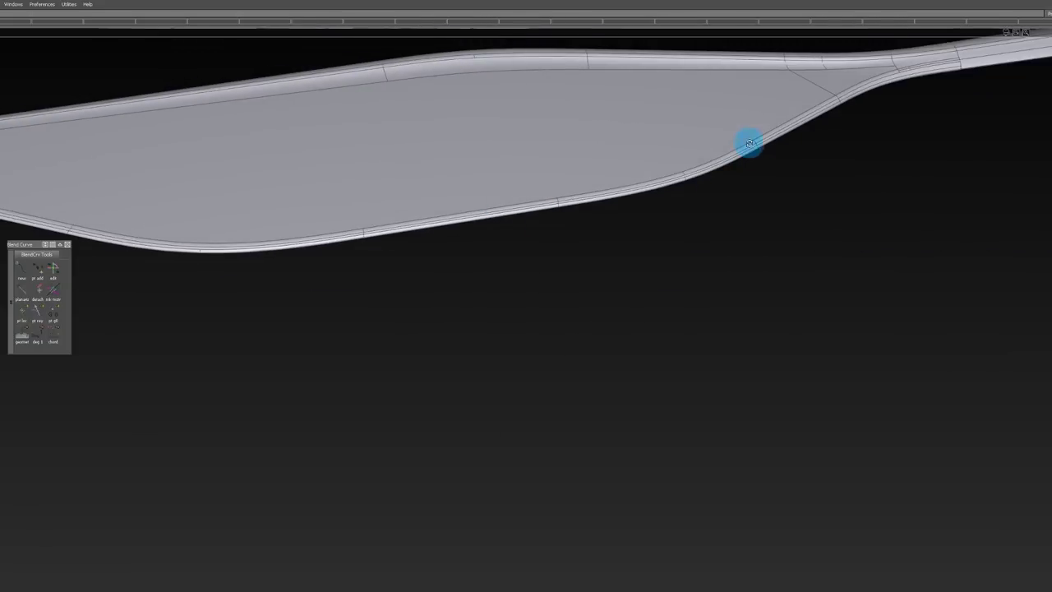
left_click_drag(749, 143, 907, 142, "alt+shift")
right_click_drag(914, 188, 880, 181, "alt+shift")
left_click_drag(880, 181, 854, 121, "alt+shift")
right_click_drag(855, 122, 758, 123, "alt+shift")
left_click_drag(758, 123, 702, 169, "alt")
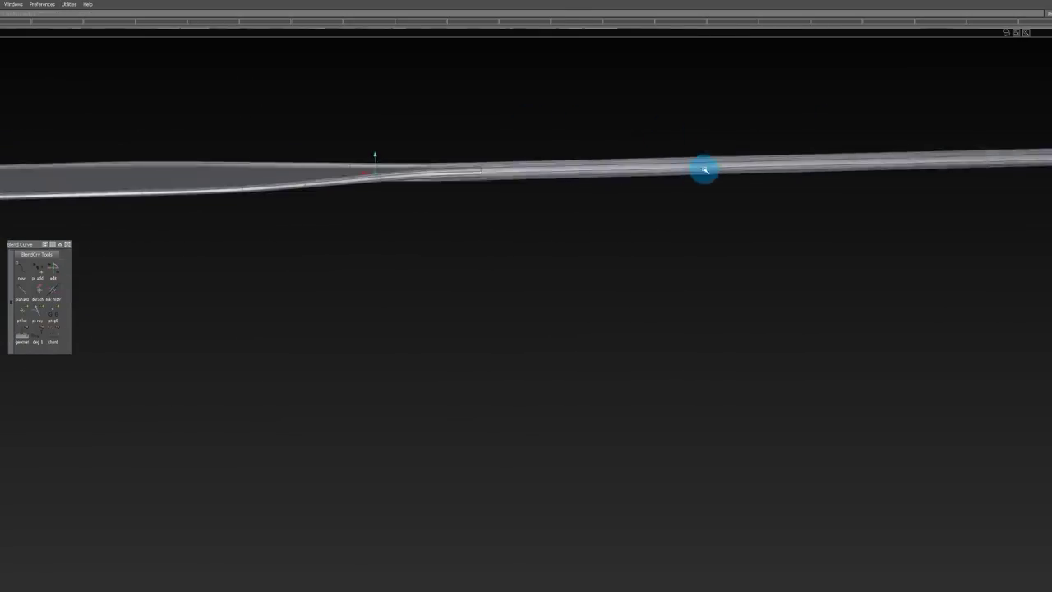